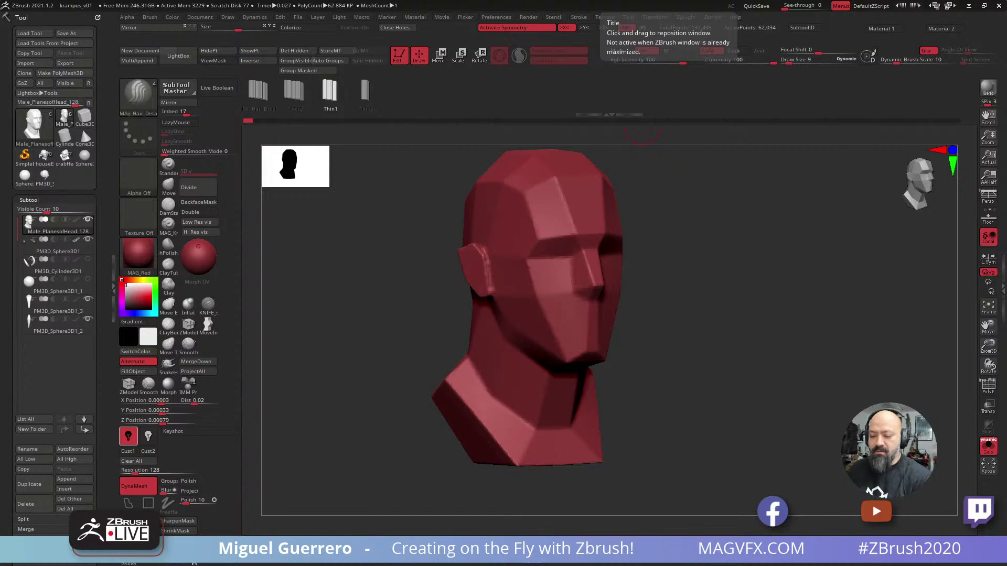
Review the planes-of-head base mesh and step forward through its first undo history states.
{"action": "left_click_drag", "start_coordinate": [346, 312], "coordinate": [368, 307]}
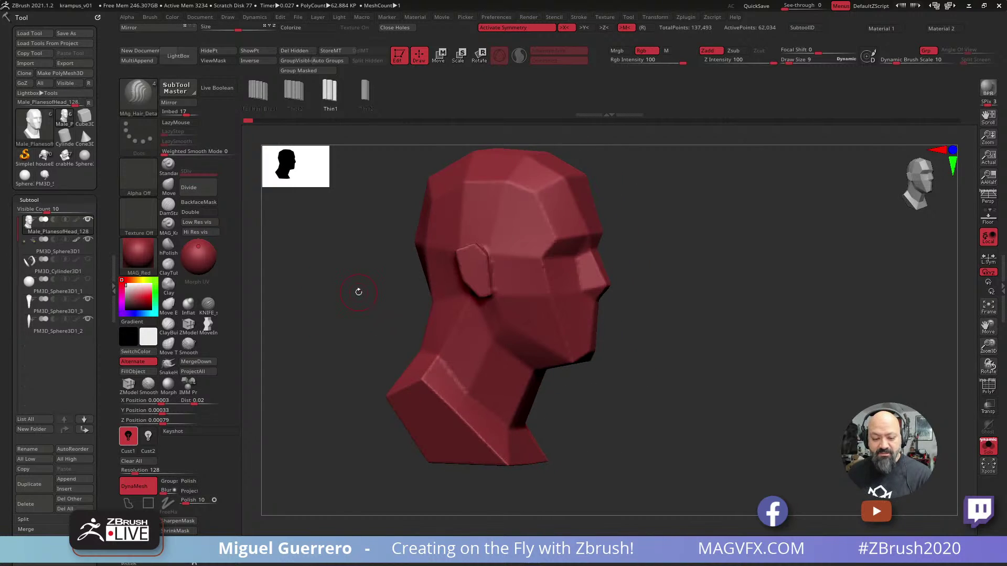
{"action": "left_click", "coordinate": [266, 126]}
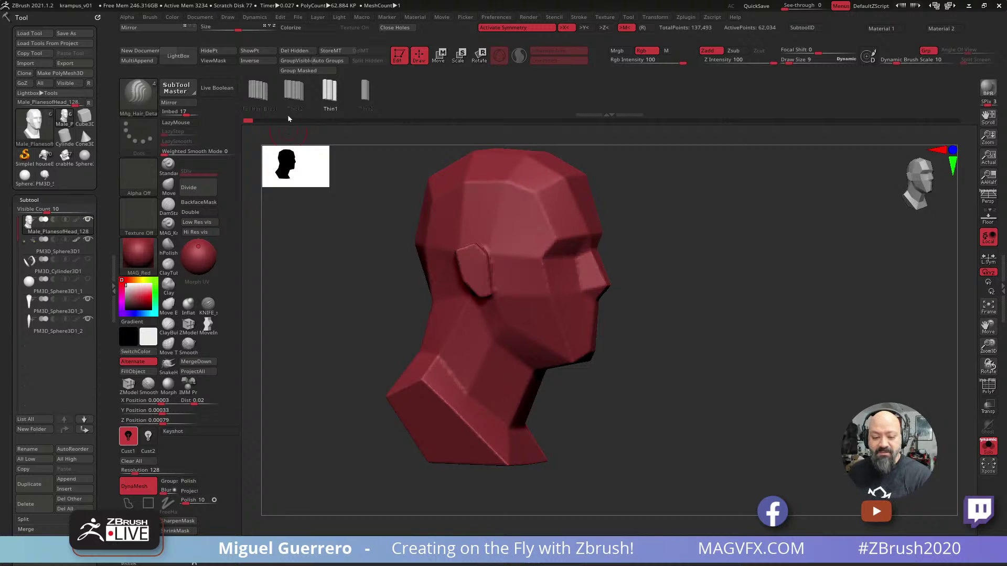
{"action": "left_click", "coordinate": [260, 121]}
{"action": "left_click_drag", "start_coordinate": [259, 123], "coordinate": [268, 123]}
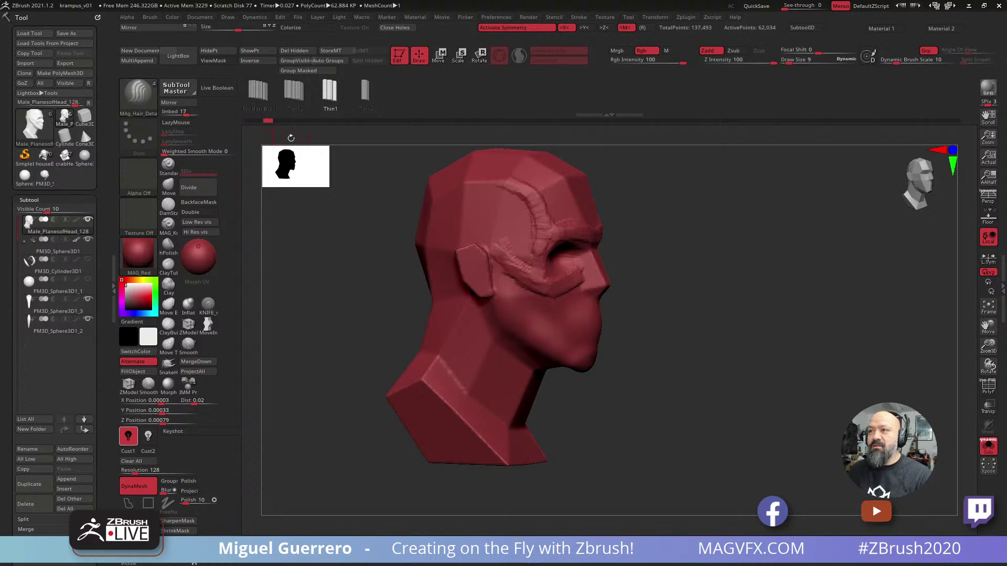
Browse the LightBox library from the tool models to the project files and open the Head planes folder.
{"action": "key", "text": "comma"}
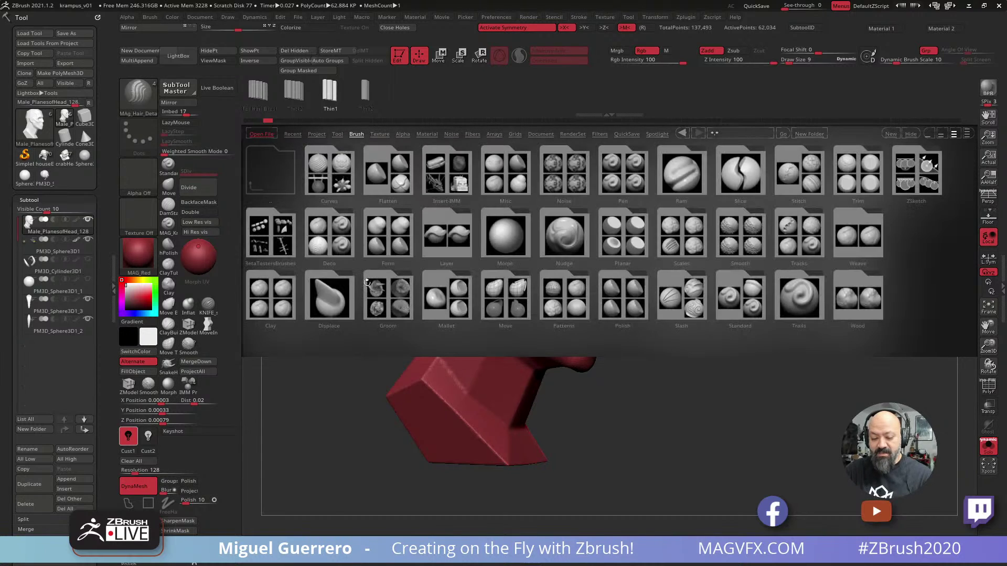
{"action": "left_click", "coordinate": [336, 134]}
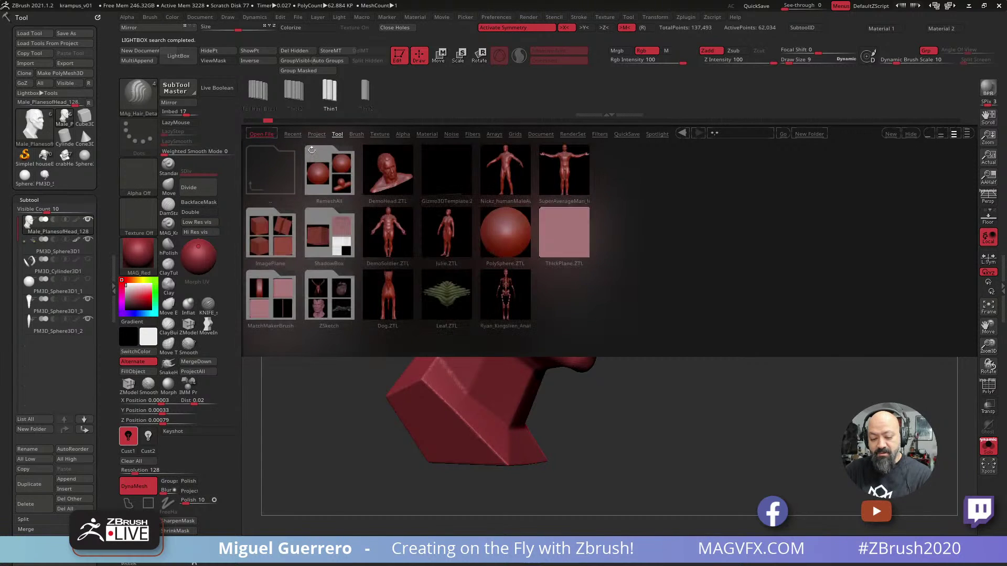
{"action": "left_click", "coordinate": [316, 135]}
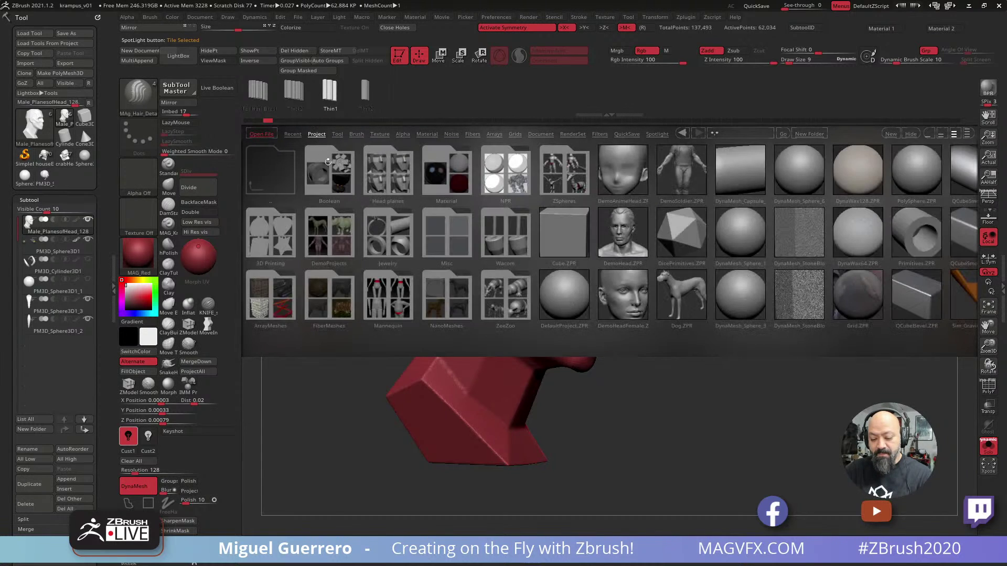
{"action": "double_click", "coordinate": [377, 179]}
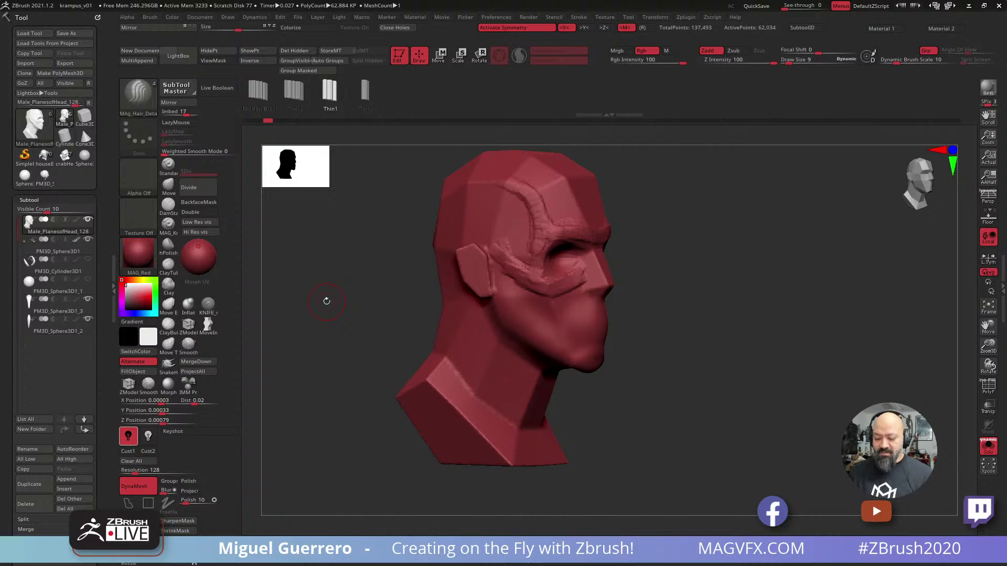
Scrub through the head's early undo history to review how the eyes, mouth and brow were sculpted.
{"action": "left_click_drag", "start_coordinate": [268, 121], "coordinate": [258, 121]}
{"action": "left_click_drag", "start_coordinate": [334, 242], "coordinate": [321, 228]}
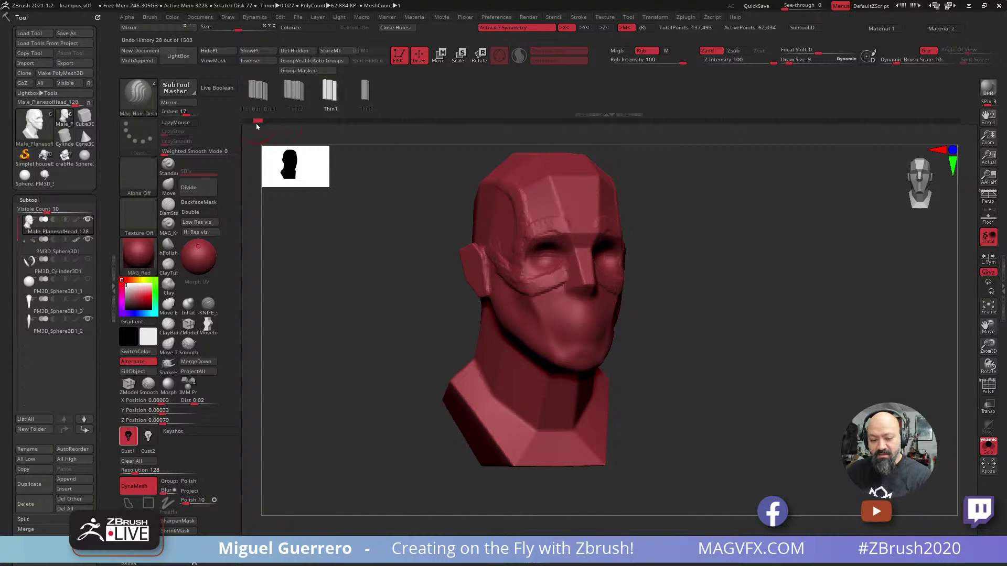
{"action": "left_click_drag", "start_coordinate": [257, 123], "coordinate": [310, 124]}
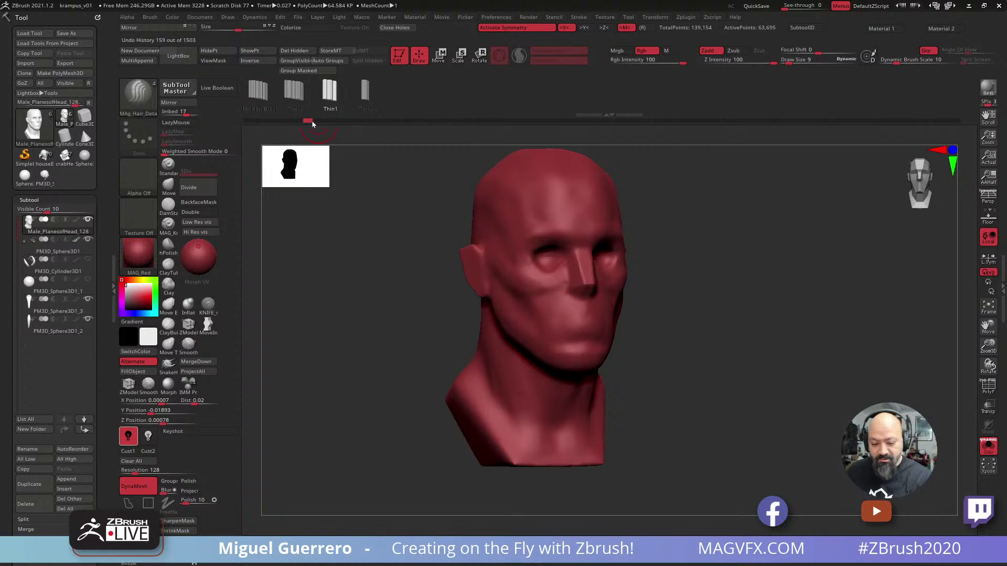
{"action": "left_click", "coordinate": [316, 124]}
{"action": "left_click", "coordinate": [325, 124]}
{"action": "left_click", "coordinate": [337, 123]}
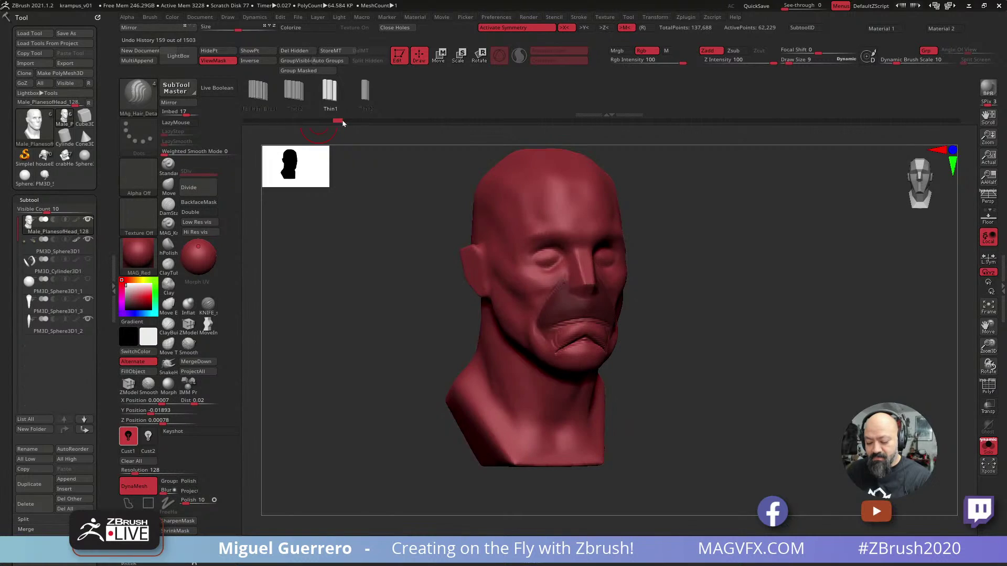
{"action": "left_click", "coordinate": [348, 123]}
{"action": "left_click", "coordinate": [357, 122]}
{"action": "left_click_drag", "start_coordinate": [358, 120], "coordinate": [375, 120]}
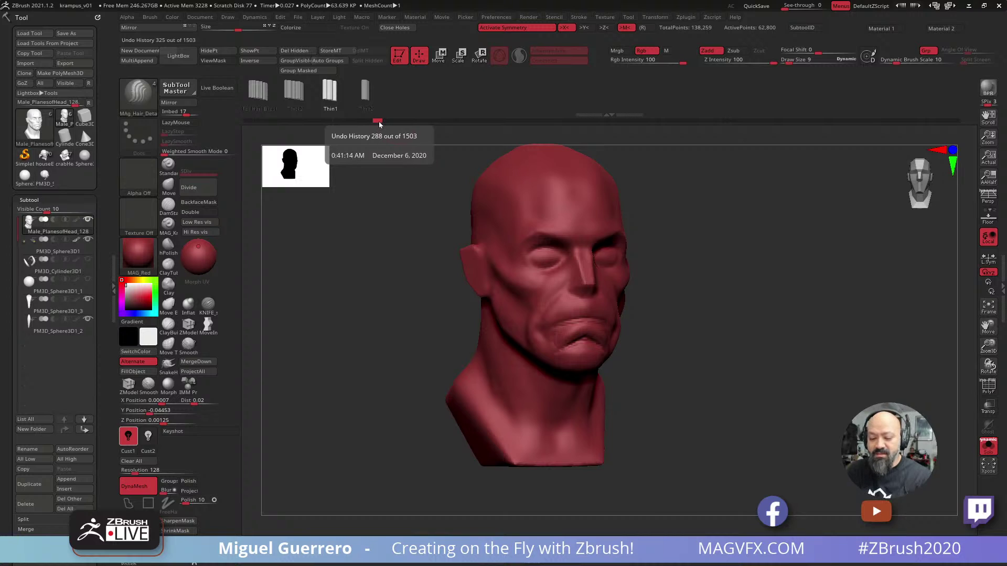
Advance the head's undo history to its latest state and review the laughing, pointed-ear bust from several angles.
{"action": "key", "text": "ctrl+h"}
{"action": "left_click_drag", "start_coordinate": [382, 125], "coordinate": [953, 124]}
{"action": "key", "text": "ctrl+h"}
{"action": "key", "text": "ctrl+h"}
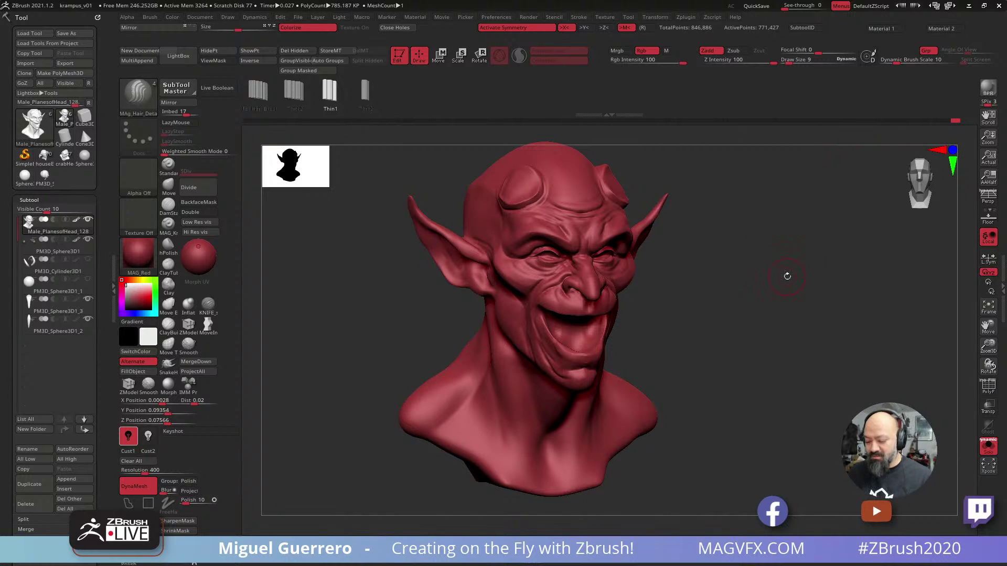
{"action": "left_click_drag", "start_coordinate": [787, 279], "coordinate": [750, 274]}
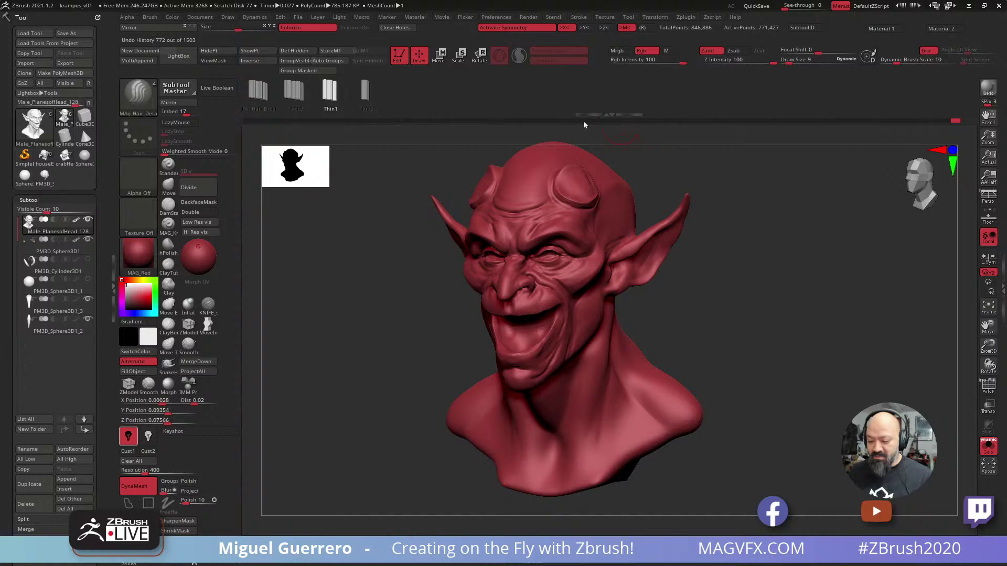
{"action": "mouse_move", "coordinate": [577, 126]}
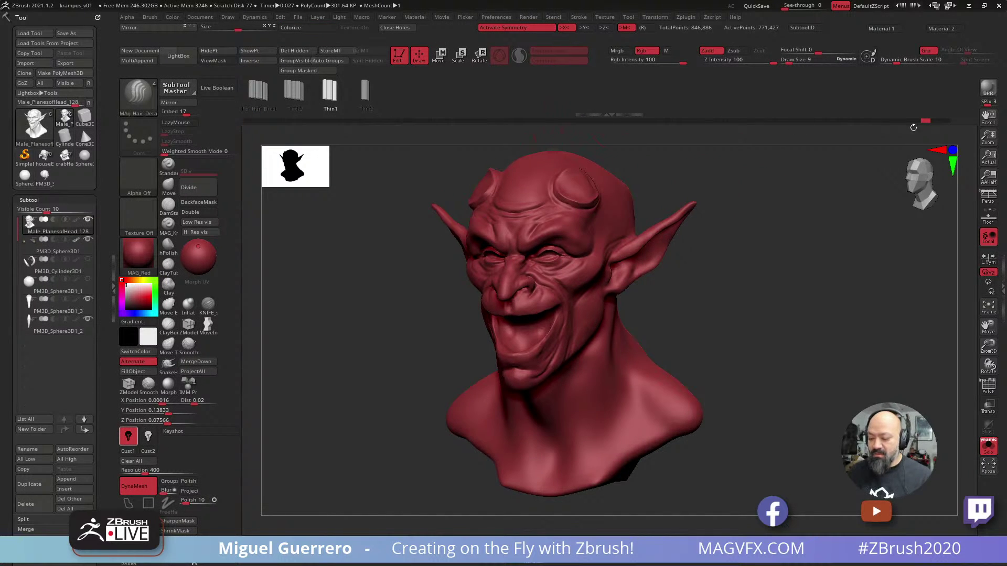
{"action": "left_click", "coordinate": [955, 122]}
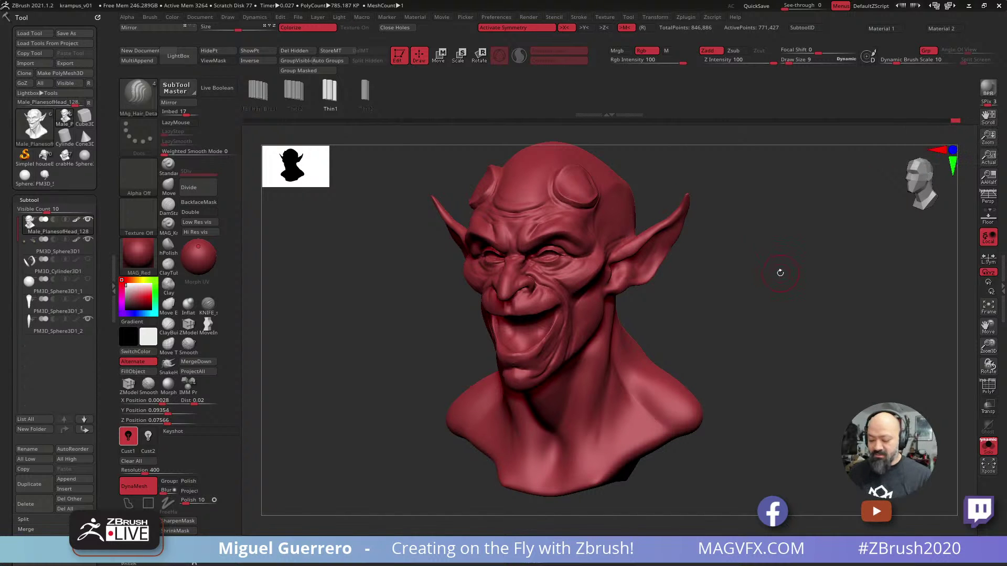
{"action": "mouse_move", "coordinate": [332, 339]}
{"action": "left_mouse_down"}
{"action": "mouse_move", "coordinate": [326, 330]}
{"action": "mouse_move", "coordinate": [339, 319]}
{"action": "left_mouse_up"}
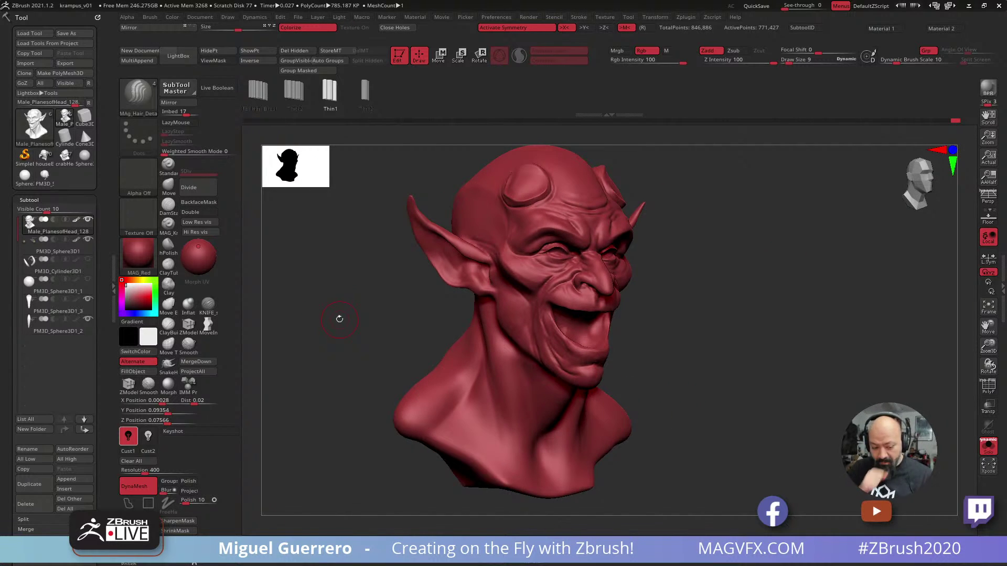
Turn off Solo mode so all visible subtools show, and view the bust from the front.
{"action": "left_click", "coordinate": [988, 447]}
{"action": "left_click_drag", "start_coordinate": [826, 332], "coordinate": [810, 336], "text": "shift"}
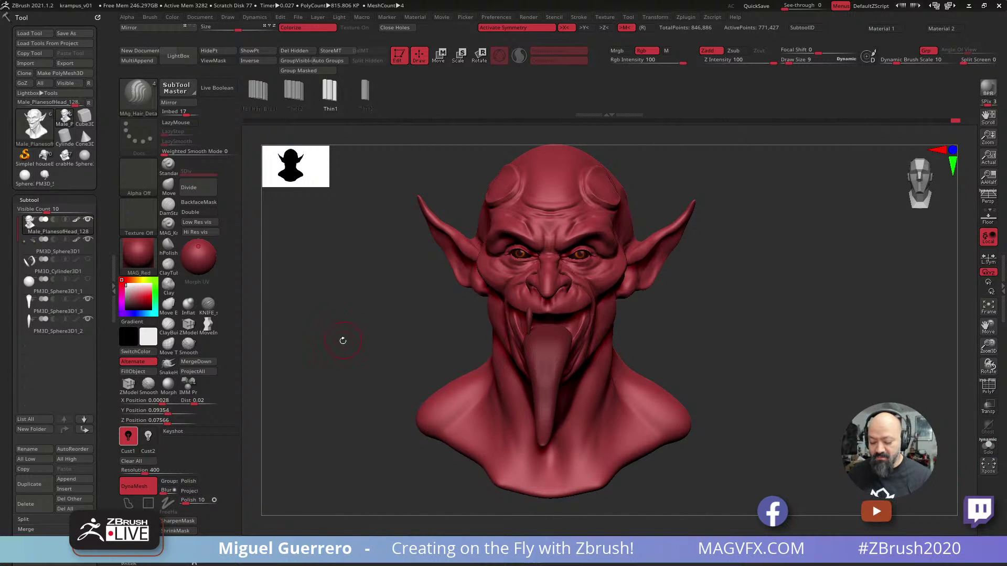
{"action": "left_click_drag", "start_coordinate": [343, 341], "coordinate": [338, 349]}
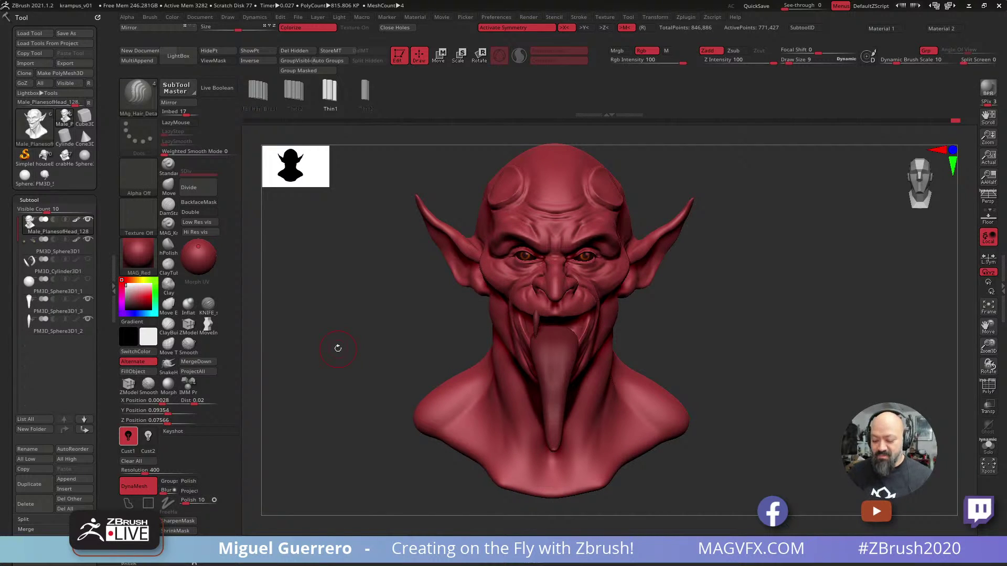
{"action": "mouse_move", "coordinate": [367, 310]}
{"action": "left_mouse_down"}
{"action": "mouse_move", "coordinate": [351, 311]}
{"action": "mouse_move", "coordinate": [386, 325]}
{"action": "mouse_move", "coordinate": [374, 340]}
{"action": "mouse_move", "coordinate": [384, 339]}
{"action": "mouse_move", "coordinate": [345, 313]}
{"action": "mouse_move", "coordinate": [358, 320]}
{"action": "left_mouse_up"}
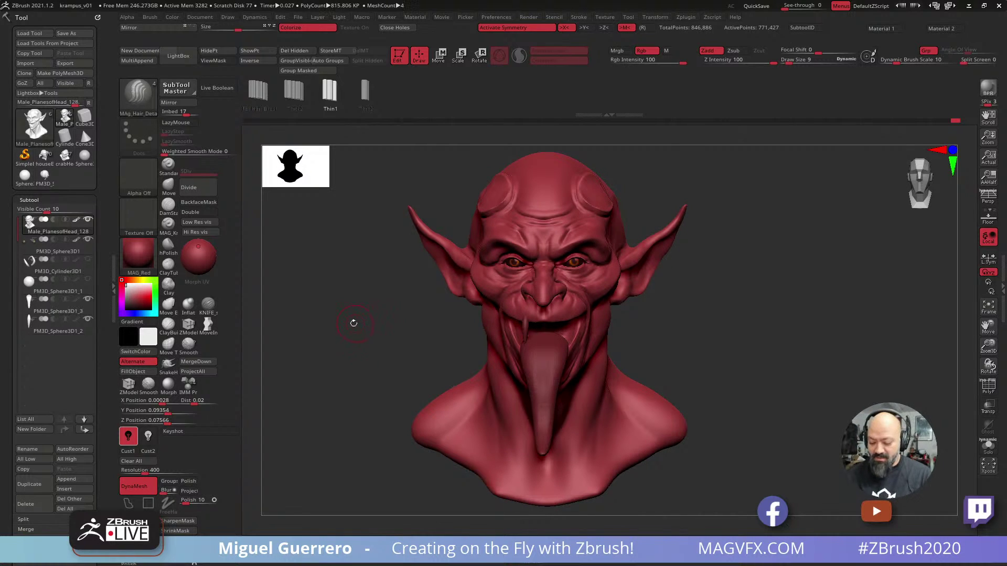
{"action": "left_click_drag", "start_coordinate": [351, 324], "coordinate": [512, 347]}
Select the tongue subtool and carve a groove down its centre with the DamStandard brush.
{"action": "left_click", "coordinate": [570, 363], "text": "alt"}
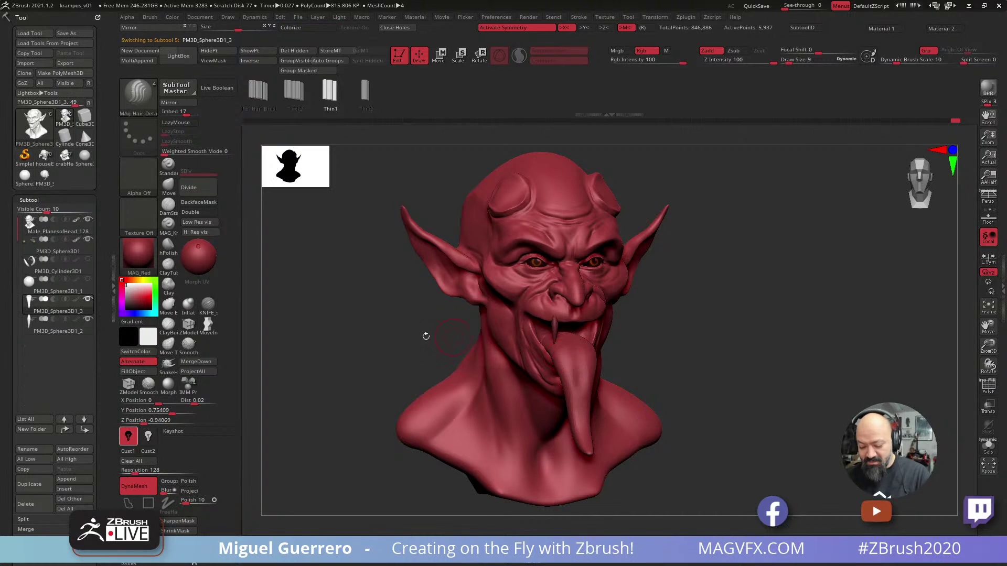
{"action": "left_click_drag", "start_coordinate": [424, 337], "coordinate": [367, 348]}
{"action": "left_click", "coordinate": [206, 312]}
{"action": "left_click", "coordinate": [169, 189]}
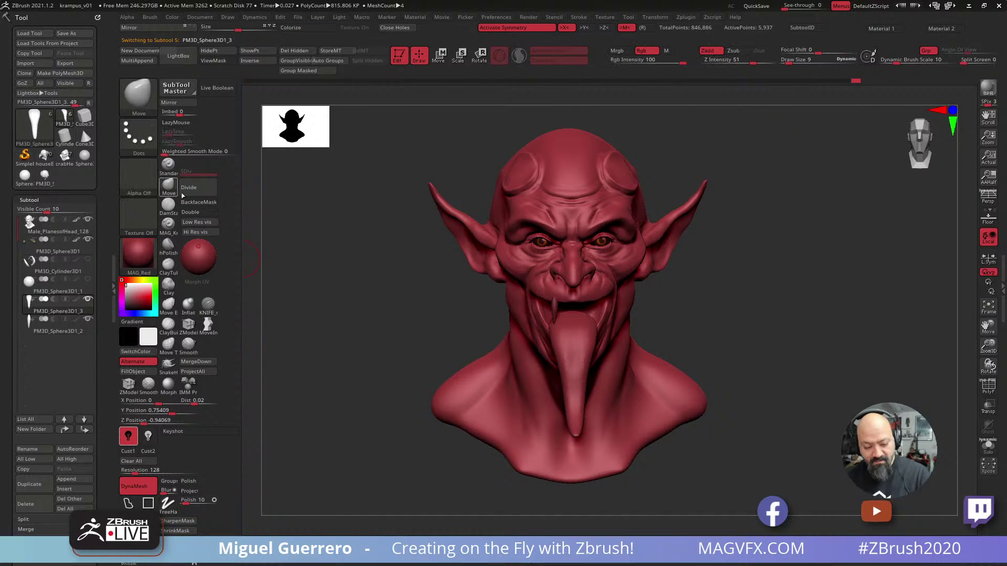
{"action": "left_click", "coordinate": [170, 208]}
{"action": "left_click_drag", "start_coordinate": [370, 332], "coordinate": [407, 319]}
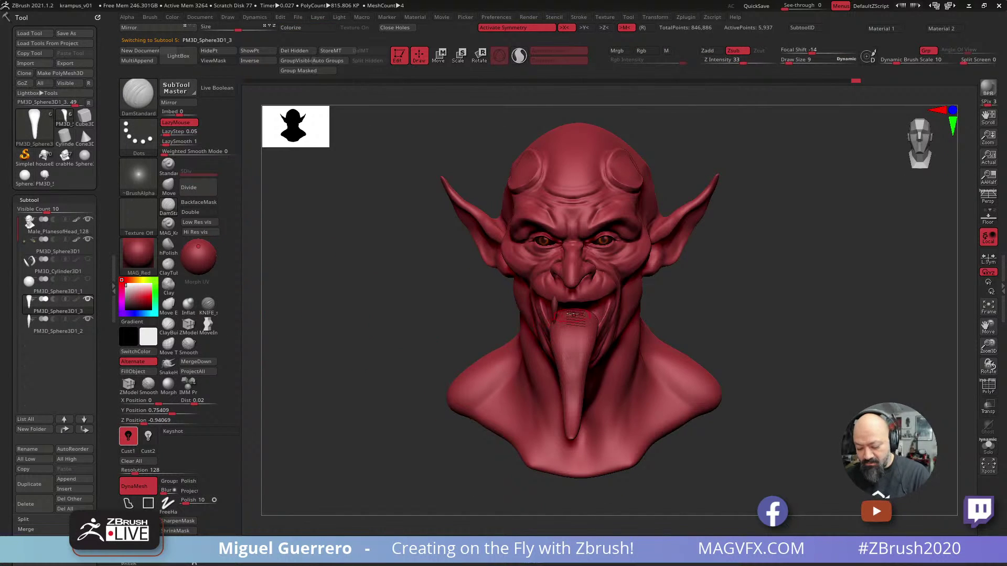
{"action": "left_click_drag", "start_coordinate": [577, 318], "coordinate": [575, 452]}
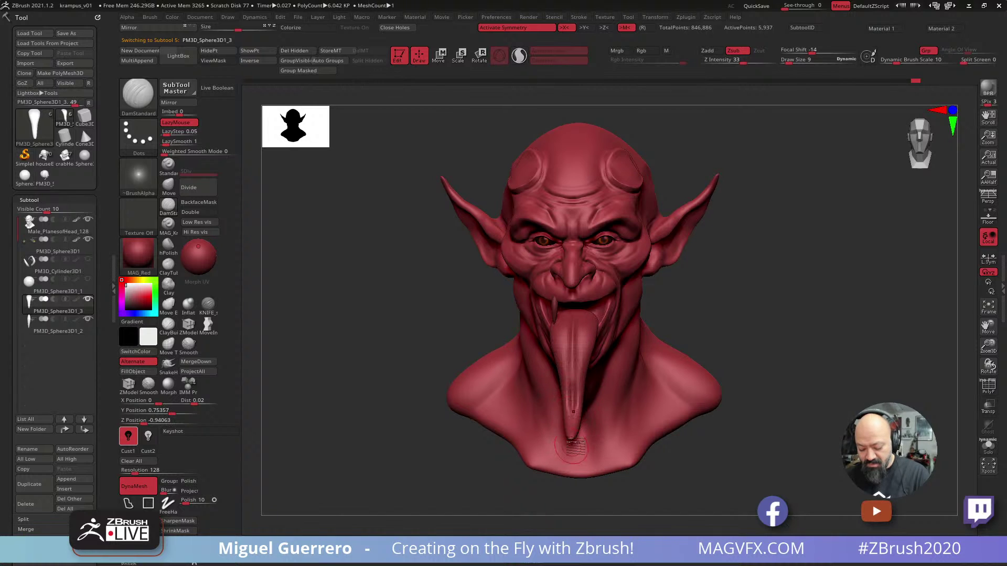
Isolate the tongue, extend the central groove over its back and tip, and remesh it with DynaMesh.
{"action": "key", "text": "ctrl+shift+s"}
{"action": "key", "text": "ctrl+shift+s"}
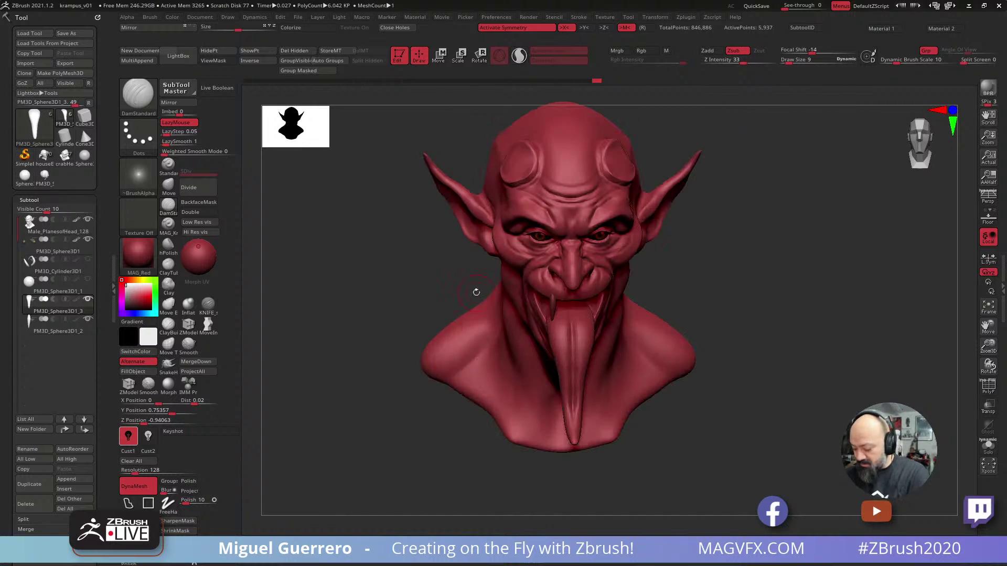
{"action": "key", "text": "ctrl+shift+s"}
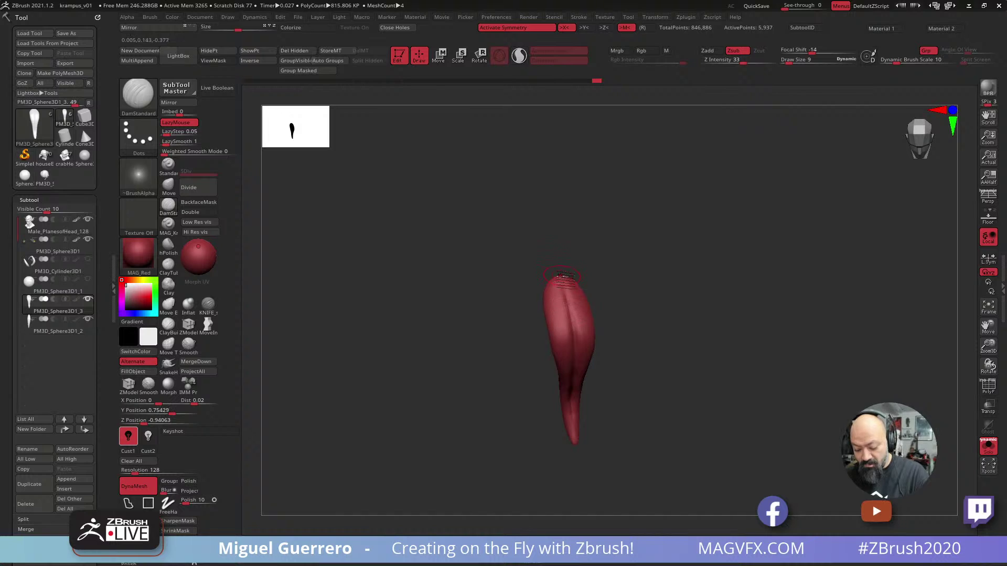
{"action": "left_click_drag", "start_coordinate": [563, 280], "coordinate": [572, 337]}
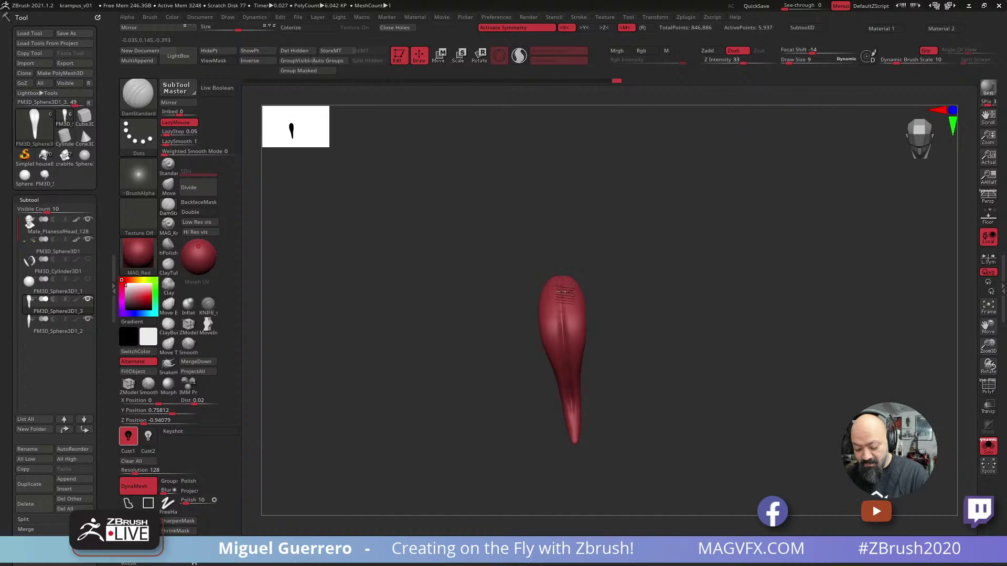
{"action": "left_click_drag", "start_coordinate": [574, 394], "coordinate": [578, 443]}
{"action": "mouse_move", "coordinate": [499, 366]}
{"action": "left_mouse_down", "text": "ctrl"}
{"action": "mouse_move", "coordinate": [496, 387]}
{"action": "mouse_move", "coordinate": [403, 308]}
{"action": "mouse_move", "coordinate": [431, 338]}
{"action": "mouse_move", "coordinate": [368, 318]}
{"action": "mouse_move", "coordinate": [386, 294]}
{"action": "mouse_move", "coordinate": [365, 316]}
{"action": "mouse_move", "coordinate": [420, 340]}
{"action": "mouse_move", "coordinate": [350, 322]}
{"action": "left_mouse_up", "text": "ctrl"}
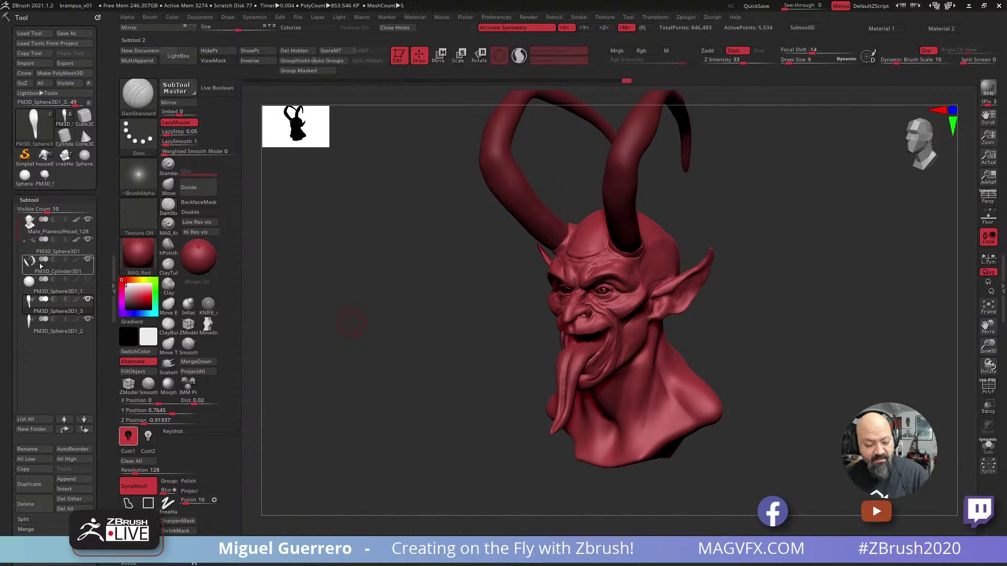
Delete the horns subtool PM3D_Cylinder3D1 and make the tongue subtool PM3D_Sphere3D1_3 active.
{"action": "left_click", "coordinate": [92, 264]}
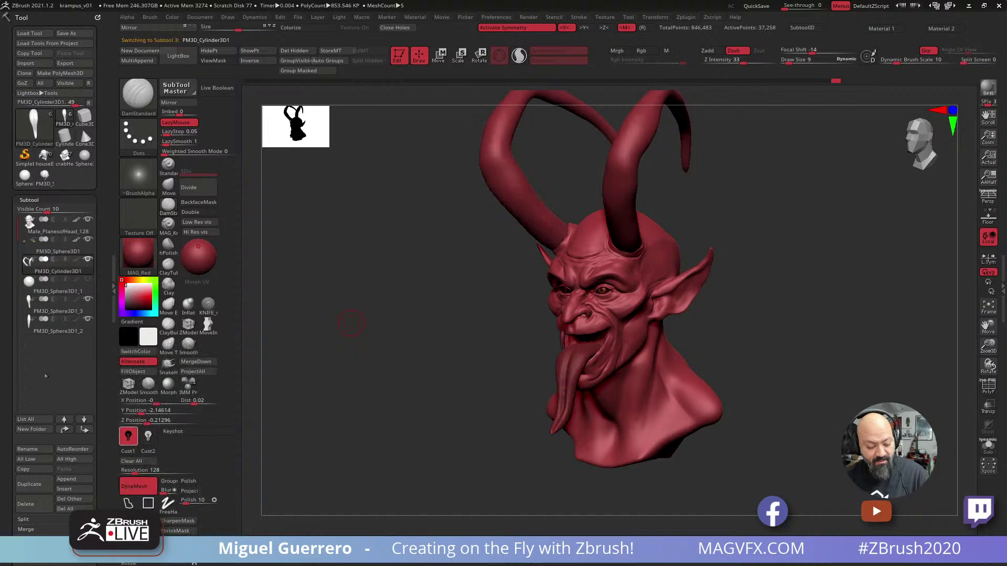
{"action": "left_click", "coordinate": [40, 506]}
{"action": "left_click", "coordinate": [214, 527]}
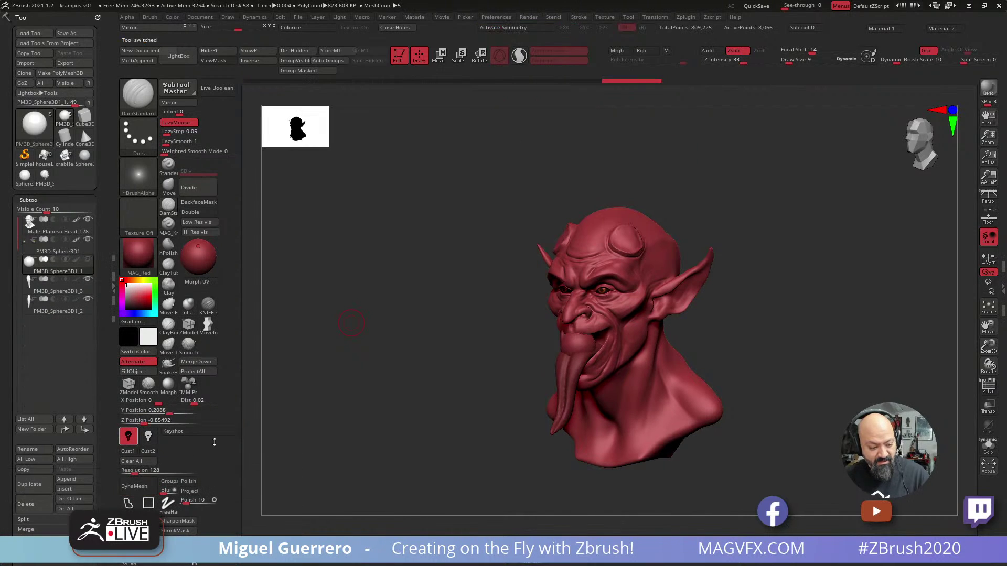
{"action": "left_click_drag", "start_coordinate": [380, 353], "coordinate": [414, 345], "text": "shift"}
{"action": "left_click", "coordinate": [79, 283]}
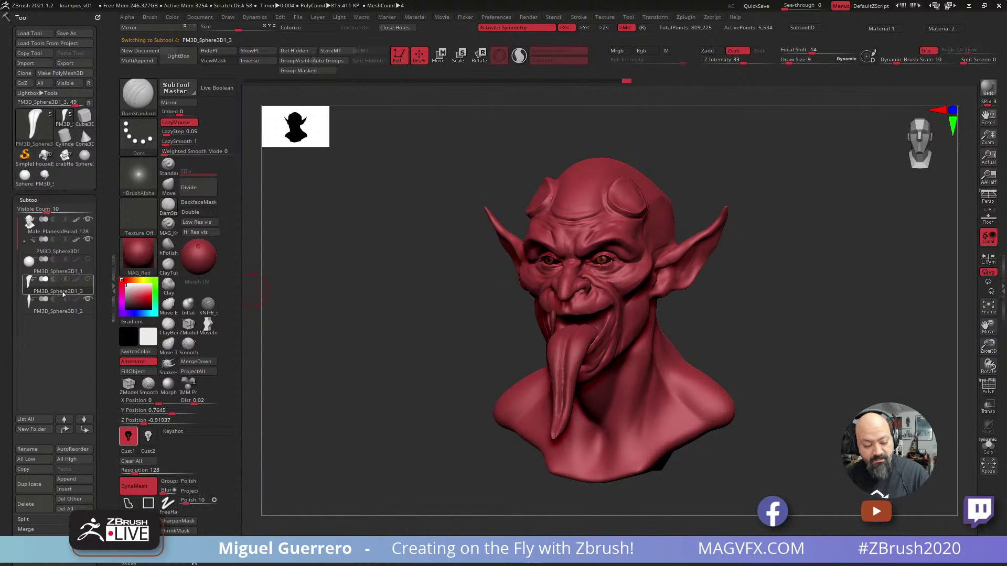
{"action": "mouse_move", "coordinate": [353, 339]}
{"action": "left_mouse_down", "text": "shift"}
{"action": "mouse_move", "coordinate": [366, 344]}
{"action": "mouse_move", "coordinate": [350, 342]}
{"action": "left_mouse_up", "text": "shift"}
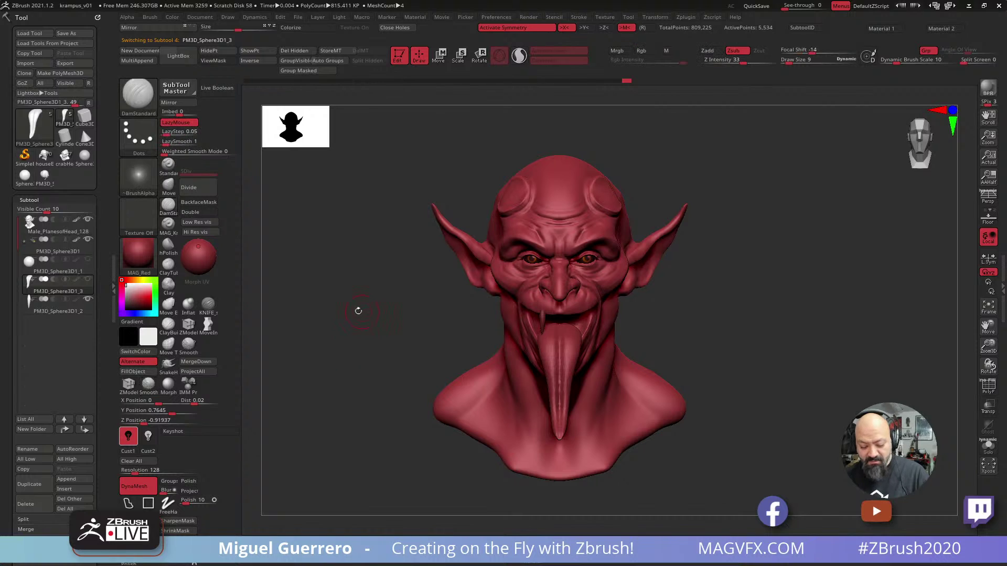
Duplicate the mouth sphere subtool PM3D_Sphere3D1_1 and move the copy back and up into the open mouth.
{"action": "left_click", "coordinate": [77, 267]}
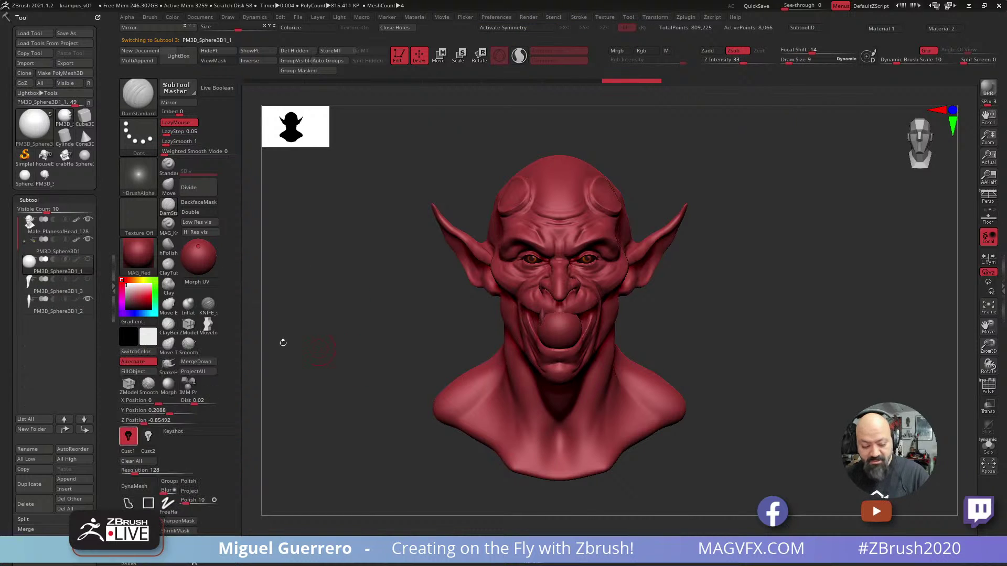
{"action": "left_click_drag", "start_coordinate": [370, 361], "coordinate": [313, 354], "text": "shift"}
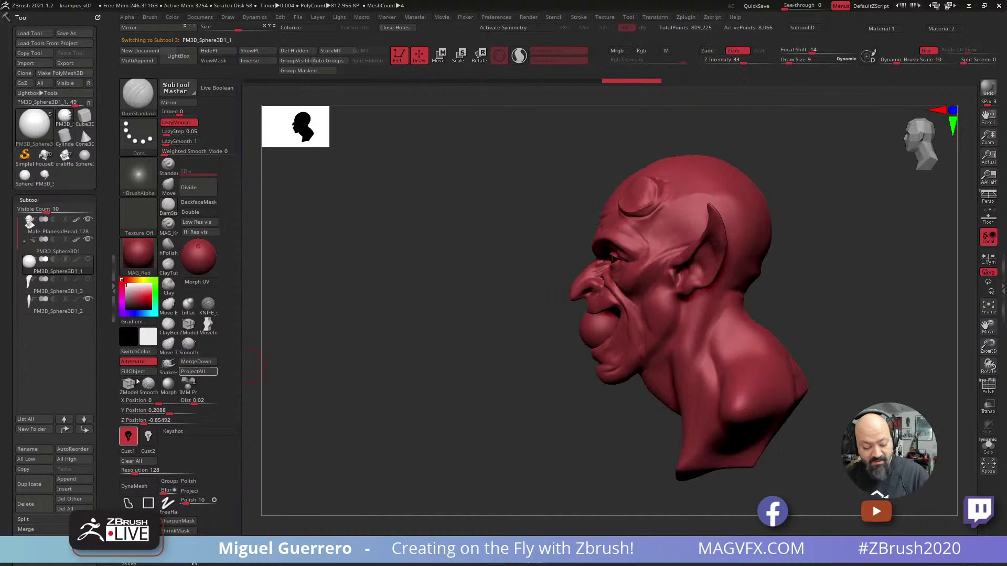
{"action": "left_click", "coordinate": [30, 486]}
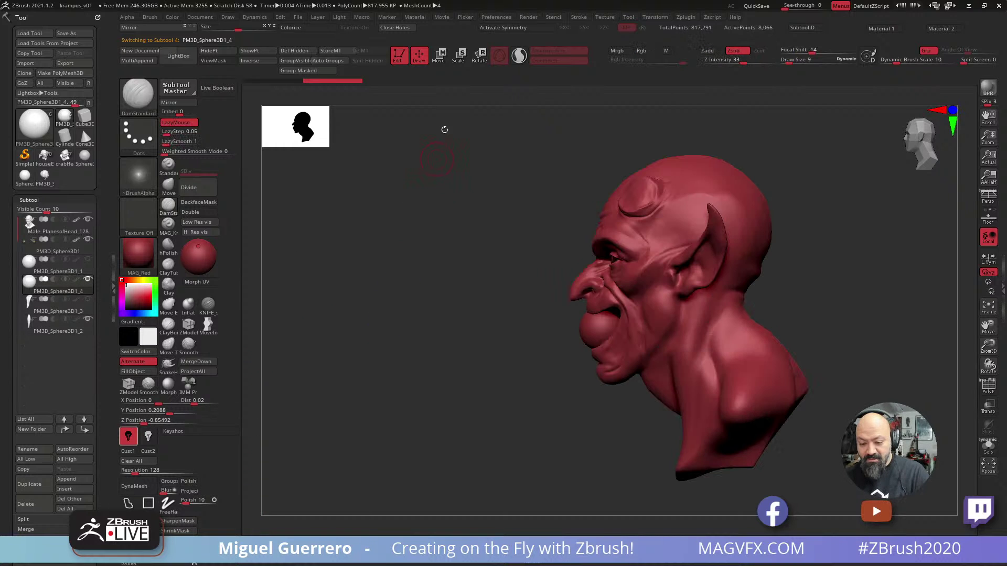
{"action": "key", "text": "w"}
{"action": "left_click_drag", "start_coordinate": [540, 331], "coordinate": [551, 331]}
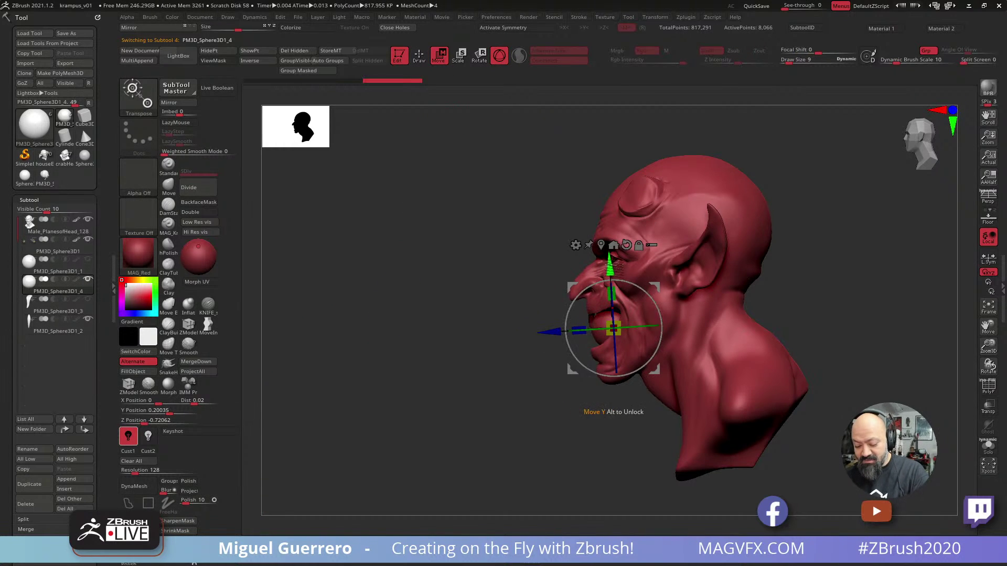
{"action": "left_click_drag", "start_coordinate": [609, 267], "coordinate": [608, 249]}
{"action": "mouse_move", "coordinate": [450, 274]}
{"action": "right_mouse_down", "text": "shift"}
{"action": "mouse_move", "coordinate": [507, 286]}
{"action": "mouse_move", "coordinate": [457, 273]}
{"action": "mouse_move", "coordinate": [476, 309]}
{"action": "mouse_move", "coordinate": [465, 300]}
{"action": "right_mouse_up", "text": "shift"}
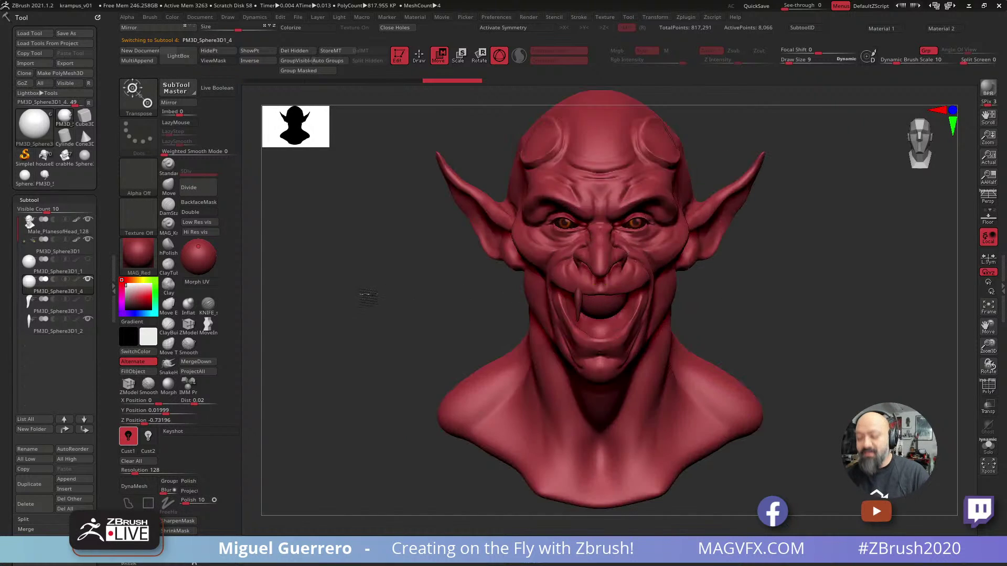
{"action": "right_click_drag", "start_coordinate": [380, 307], "coordinate": [362, 322]}
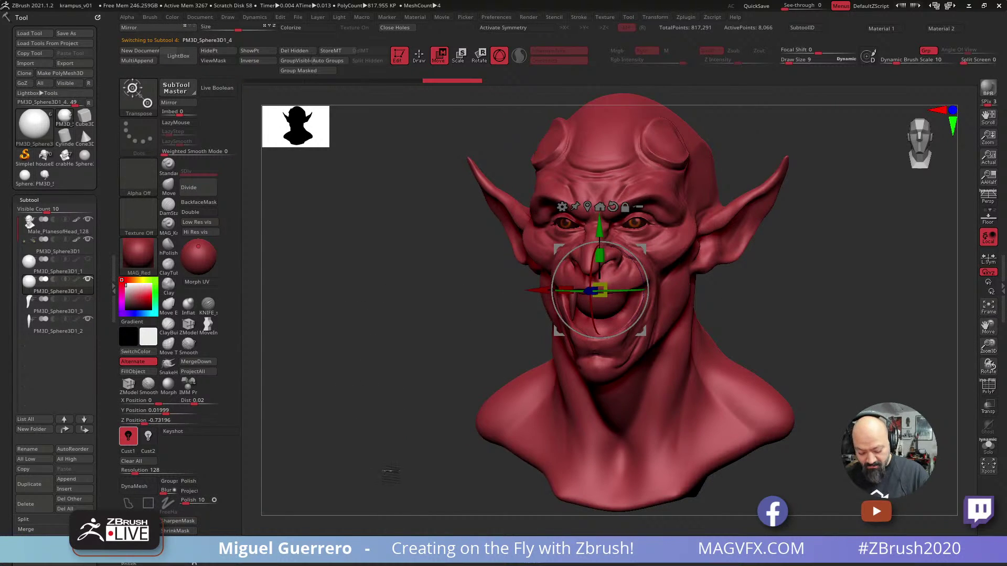
Preview the bust in other materials and restore the MAG_Red material.
{"action": "key", "text": "z"}
{"action": "key", "text": "7"}
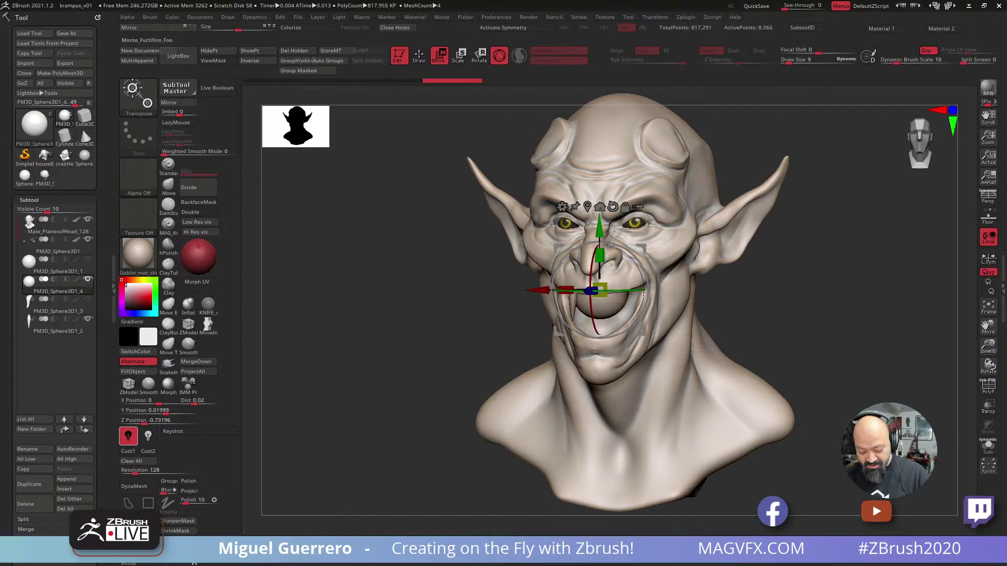
{"action": "key", "text": "Right"}
{"action": "key", "text": "Right"}
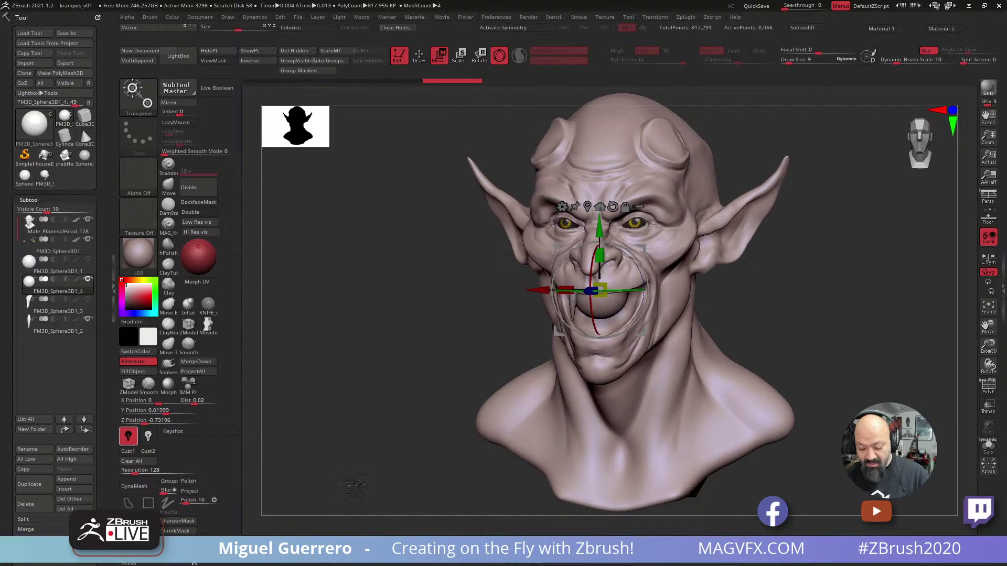
{"action": "left_click", "coordinate": [198, 257]}
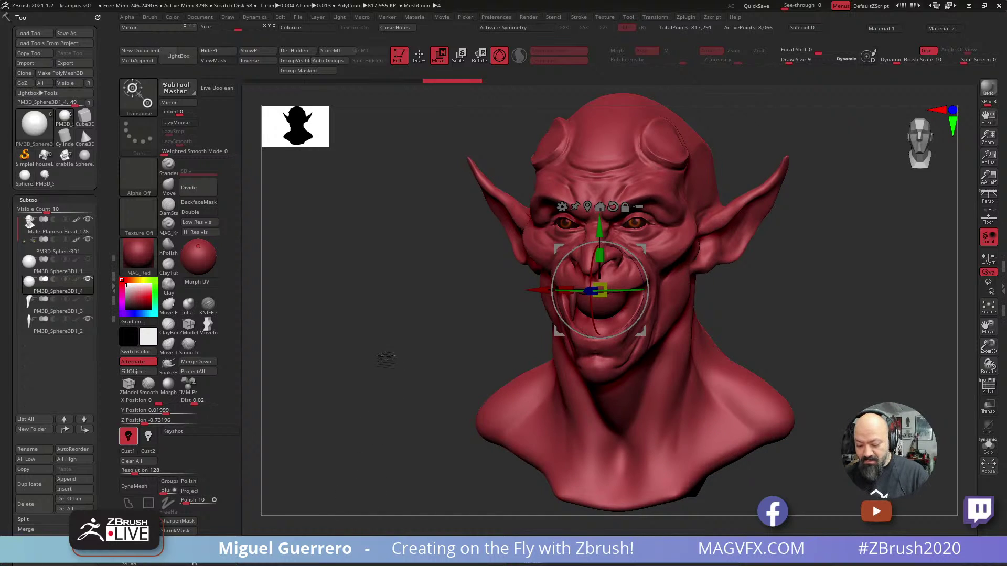
Activate X symmetry and stretch the duplicated sphere sideways across the upper mouth with the Move brush.
{"action": "mouse_move", "coordinate": [387, 359]}
{"action": "left_mouse_down", "text": "shift"}
{"action": "mouse_move", "coordinate": [403, 313]}
{"action": "mouse_move", "coordinate": [390, 292]}
{"action": "left_mouse_up", "text": "shift"}
{"action": "left_click", "coordinate": [418, 57]}
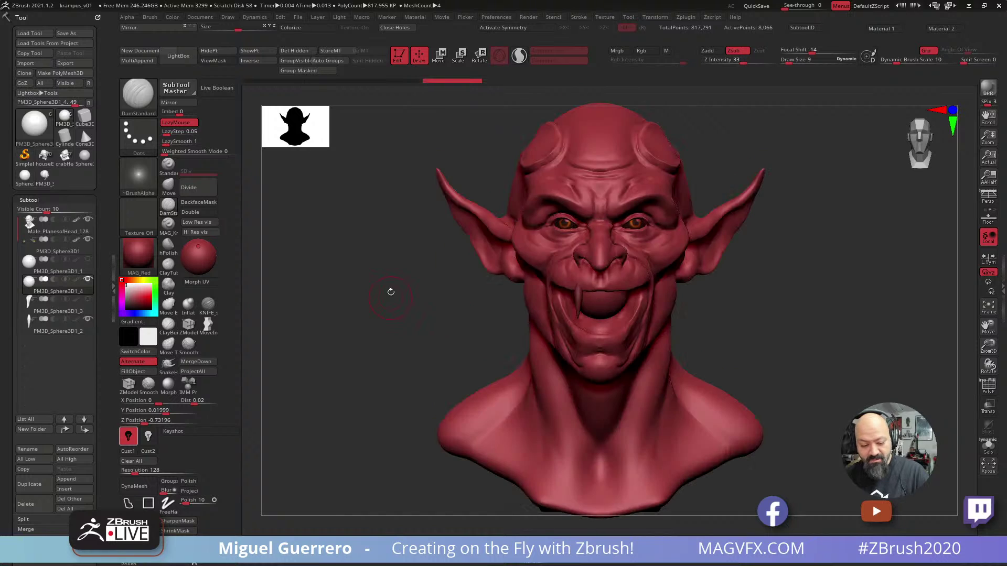
{"action": "key", "text": "x"}
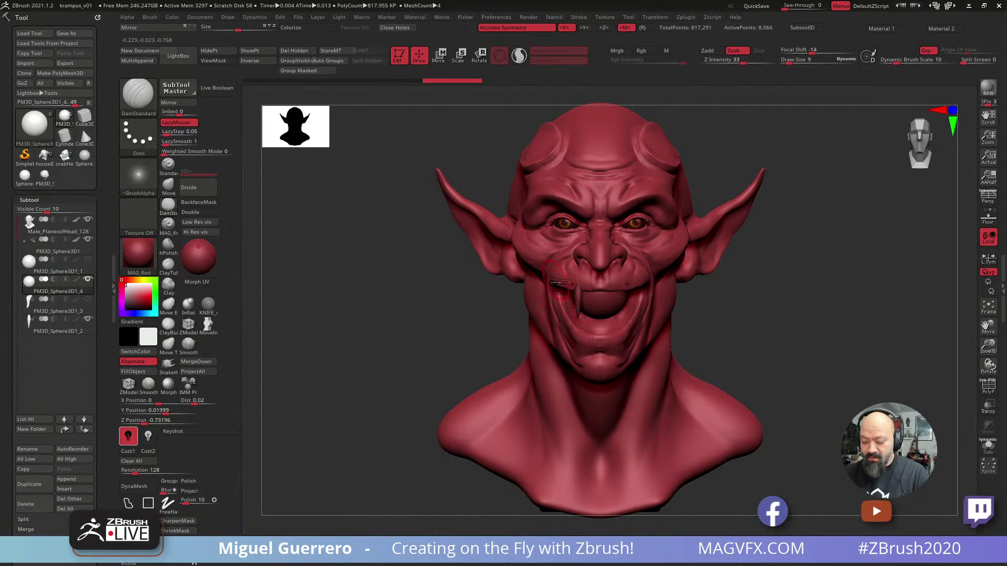
{"action": "mouse_move", "coordinate": [428, 308]}
{"action": "left_mouse_down"}
{"action": "mouse_move", "coordinate": [389, 288]}
{"action": "mouse_move", "coordinate": [357, 229]}
{"action": "left_mouse_up"}
{"action": "left_click", "coordinate": [168, 184]}
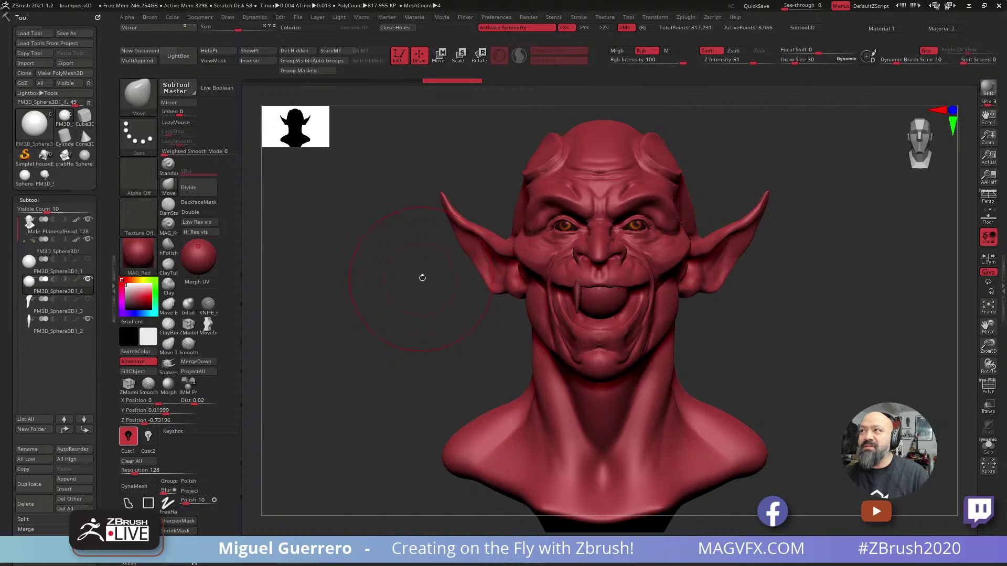
{"action": "left_click_drag", "start_coordinate": [430, 316], "coordinate": [429, 303]}
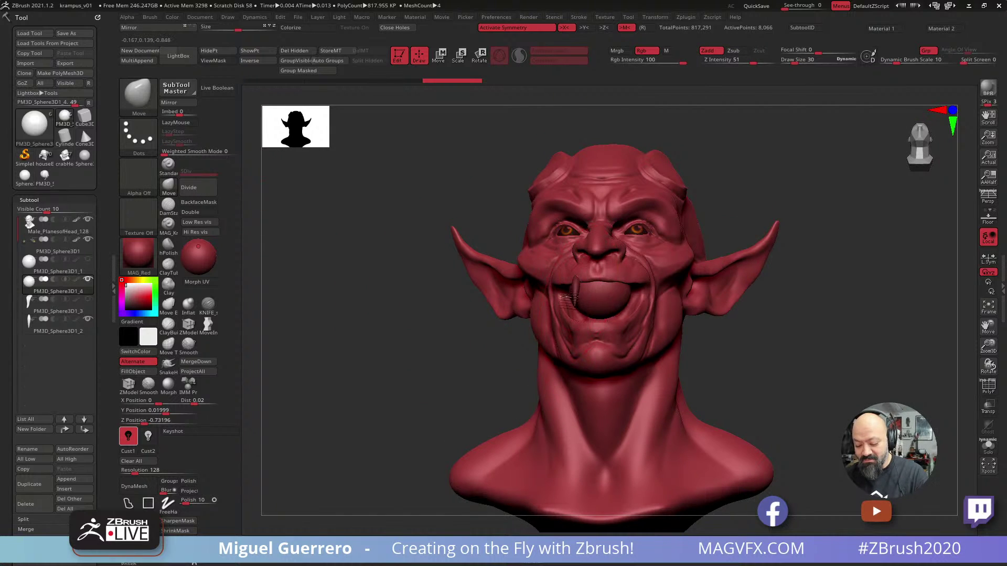
{"action": "left_click_drag", "start_coordinate": [542, 299], "coordinate": [538, 298]}
{"action": "left_click_drag", "start_coordinate": [404, 304], "coordinate": [401, 331], "text": "shift"}
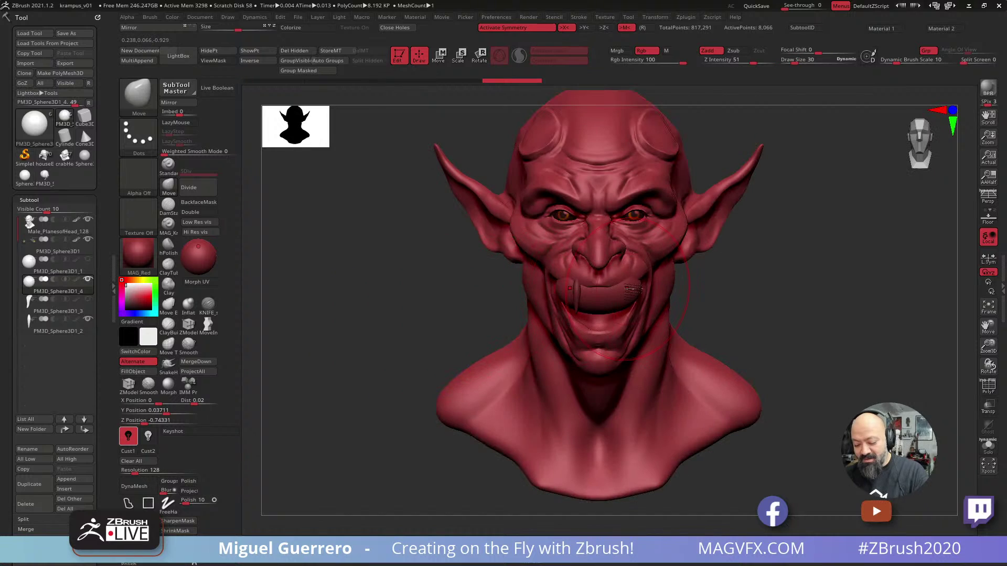
{"action": "left_click_drag", "start_coordinate": [629, 291], "coordinate": [618, 291]}
Adjust the widened sphere's fit to the mouth with the Move brush, checking it from below and the side.
{"action": "left_click_drag", "start_coordinate": [383, 310], "coordinate": [400, 236]}
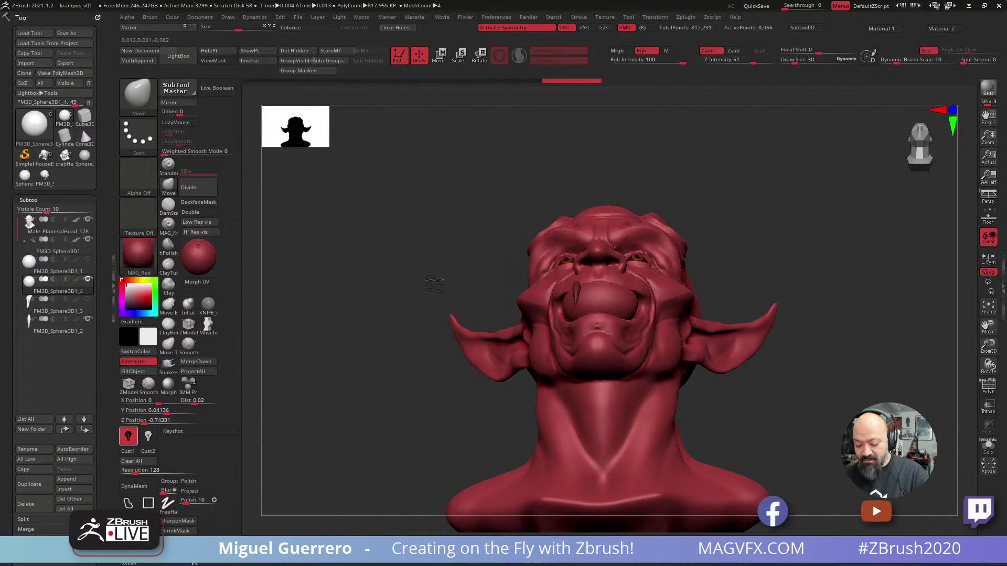
{"action": "left_click_drag", "start_coordinate": [434, 284], "coordinate": [455, 263]}
{"action": "mouse_move", "coordinate": [596, 294]}
{"action": "left_mouse_down"}
{"action": "mouse_move", "coordinate": [598, 309]}
{"action": "mouse_move", "coordinate": [596, 285]}
{"action": "mouse_move", "coordinate": [560, 305]}
{"action": "left_mouse_up"}
{"action": "left_click_drag", "start_coordinate": [414, 245], "coordinate": [399, 377]}
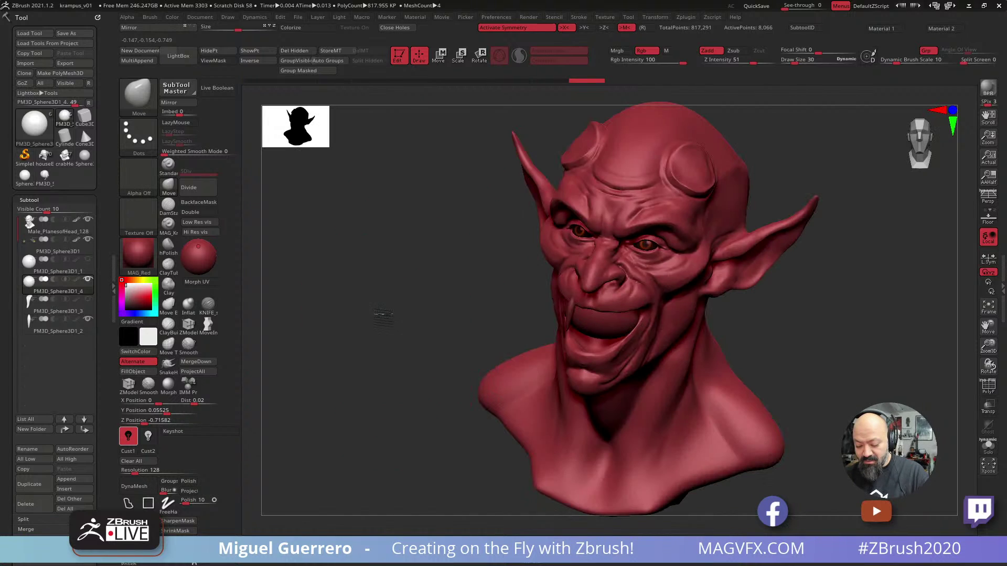
{"action": "left_click_drag", "start_coordinate": [382, 313], "coordinate": [402, 365]}
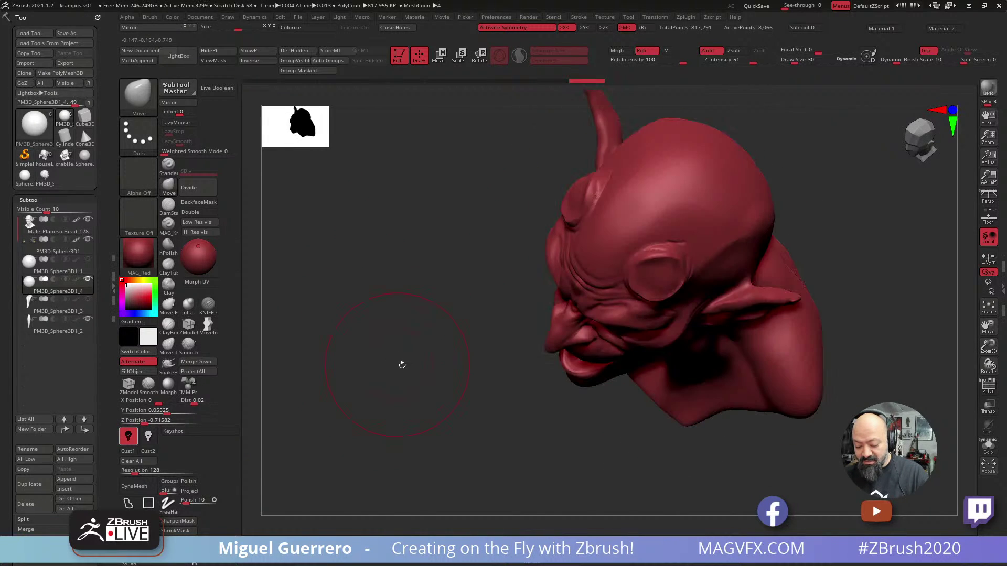
{"action": "left_click_drag", "start_coordinate": [480, 341], "coordinate": [429, 278]}
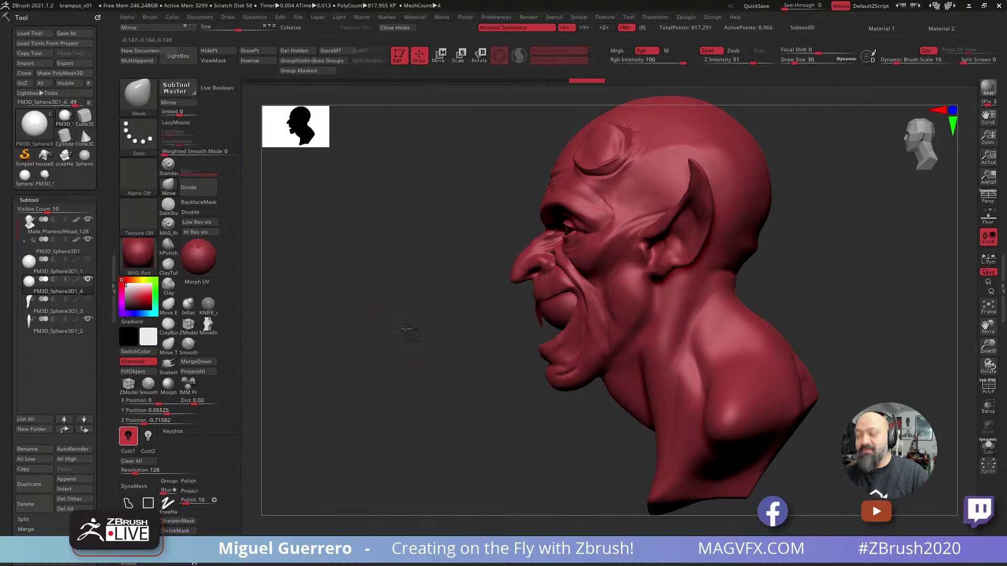
{"action": "mouse_move", "coordinate": [446, 319]}
{"action": "left_mouse_down"}
{"action": "mouse_move", "coordinate": [470, 316]}
{"action": "mouse_move", "coordinate": [431, 329]}
{"action": "left_mouse_up"}
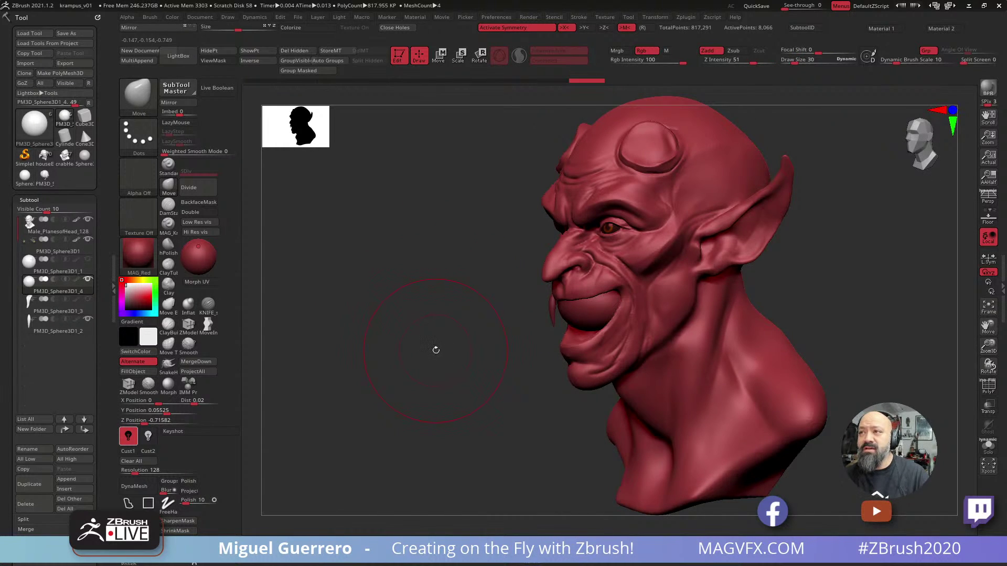
{"action": "mouse_move", "coordinate": [416, 330]}
{"action": "left_mouse_down"}
{"action": "mouse_move", "coordinate": [411, 292]}
{"action": "mouse_move", "coordinate": [377, 288]}
{"action": "mouse_move", "coordinate": [572, 323]}
{"action": "left_mouse_up"}
{"action": "left_click_drag", "start_coordinate": [396, 309], "coordinate": [414, 346]}
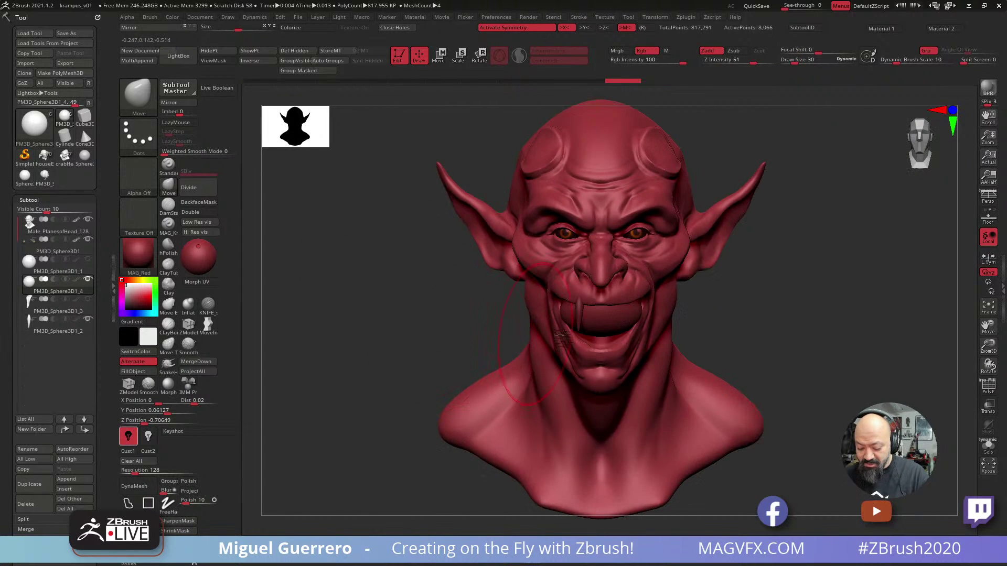
Push the form up behind the upper lip, reducing the Move brush to draw size 22 and Z Intensity 27.
{"action": "mouse_move", "coordinate": [636, 305]}
{"action": "left_mouse_down"}
{"action": "mouse_move", "coordinate": [633, 291]}
{"action": "mouse_move", "coordinate": [625, 299]}
{"action": "left_mouse_up"}
{"action": "key", "text": "["}
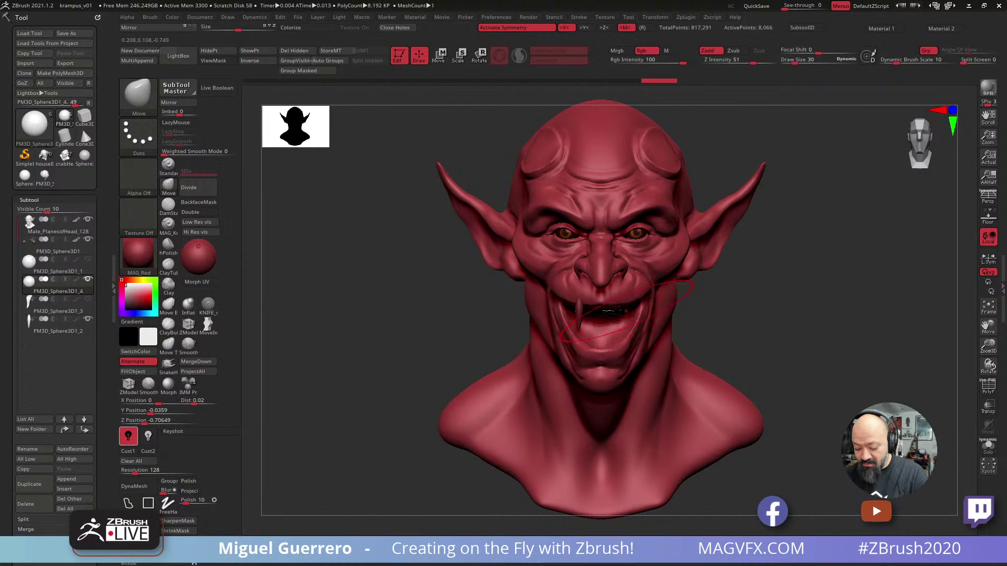
{"action": "left_click", "coordinate": [739, 60]}
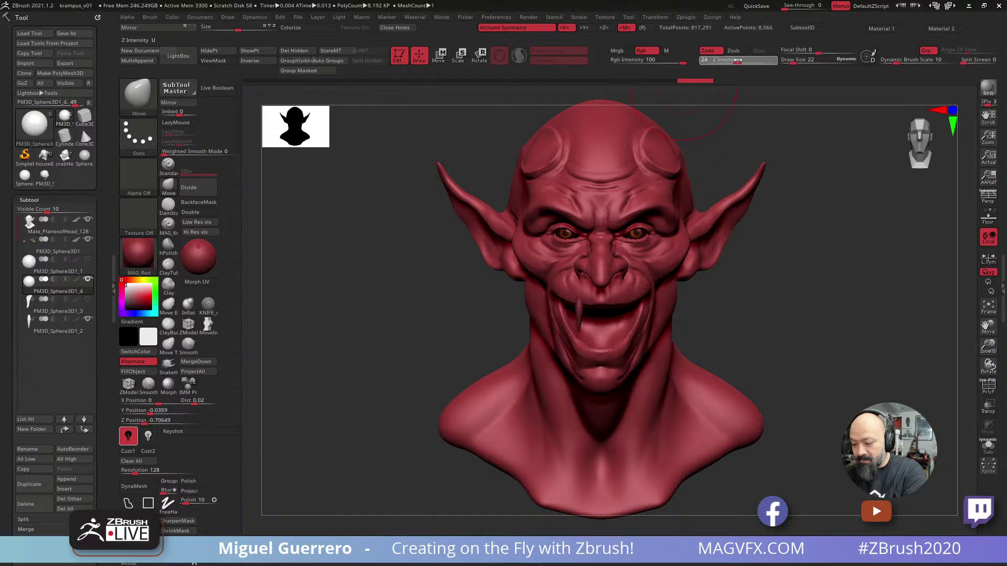
{"action": "left_click_drag", "start_coordinate": [423, 275], "coordinate": [423, 286]}
{"action": "left_click_drag", "start_coordinate": [602, 289], "coordinate": [606, 304]}
Isolate the mouth form, view it from below, and remesh it with DynaMesh at resolution 128.
{"action": "left_click", "coordinate": [987, 447]}
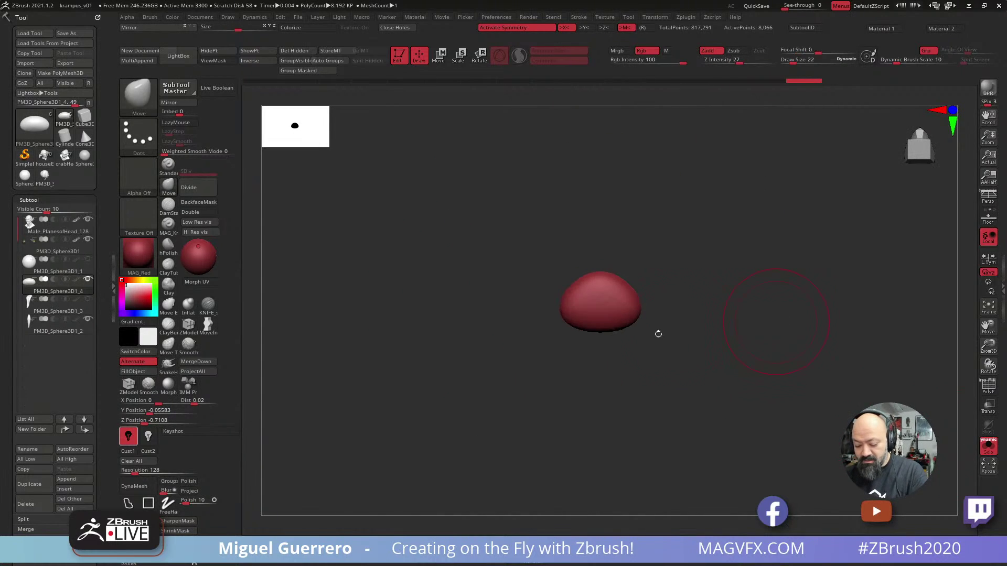
{"action": "left_click_drag", "start_coordinate": [591, 317], "coordinate": [621, 336]}
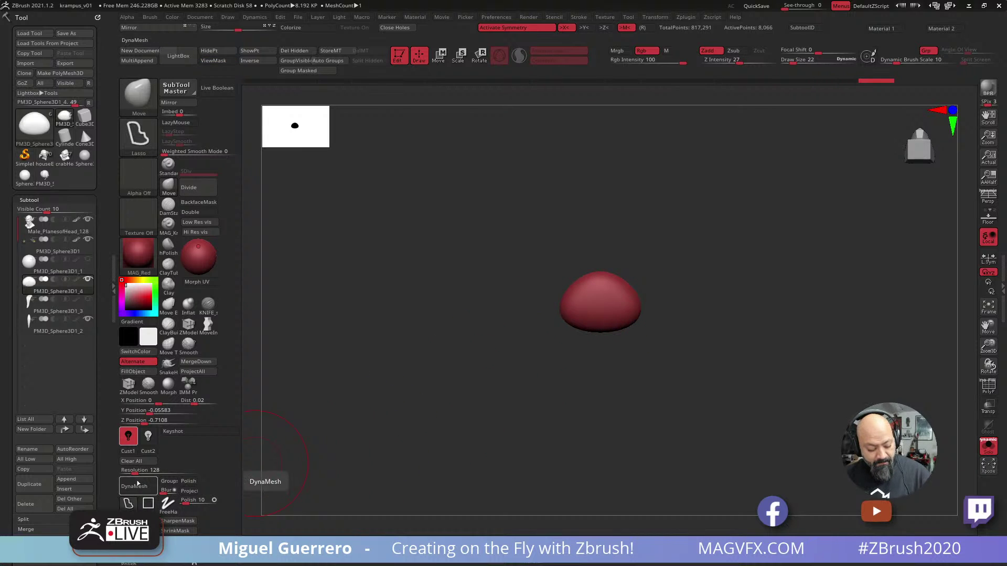
{"action": "left_click", "coordinate": [134, 486]}
Lasso-mask a rounded area at the form's back centre and invert the mask to protect the surrounding rim.
{"action": "mouse_move", "coordinate": [579, 340]}
{"action": "left_mouse_down", "text": "ctrl"}
{"action": "mouse_move", "coordinate": [590, 293]}
{"action": "mouse_move", "coordinate": [623, 300]}
{"action": "left_mouse_up", "text": "ctrl"}
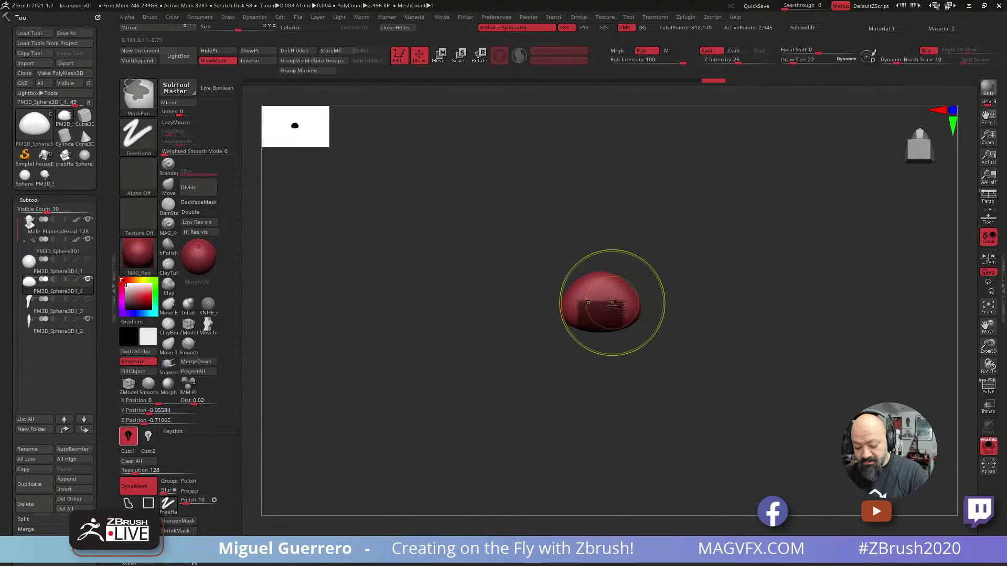
{"action": "left_click", "coordinate": [128, 503]}
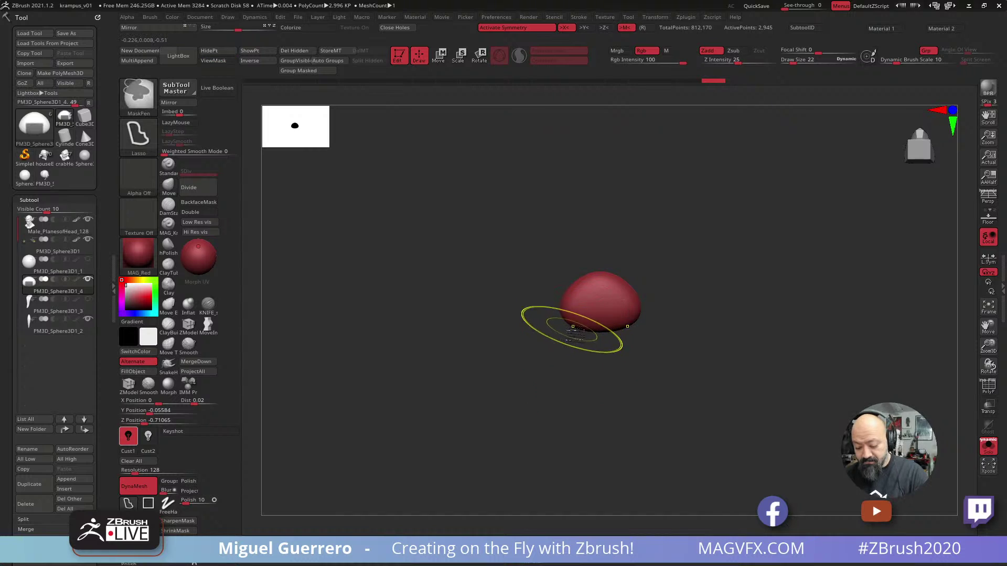
{"action": "mouse_move", "coordinate": [572, 329]}
{"action": "left_mouse_down", "text": "ctrl"}
{"action": "mouse_move", "coordinate": [598, 297]}
{"action": "mouse_move", "coordinate": [636, 332]}
{"action": "mouse_move", "coordinate": [607, 330]}
{"action": "left_mouse_up", "text": "ctrl"}
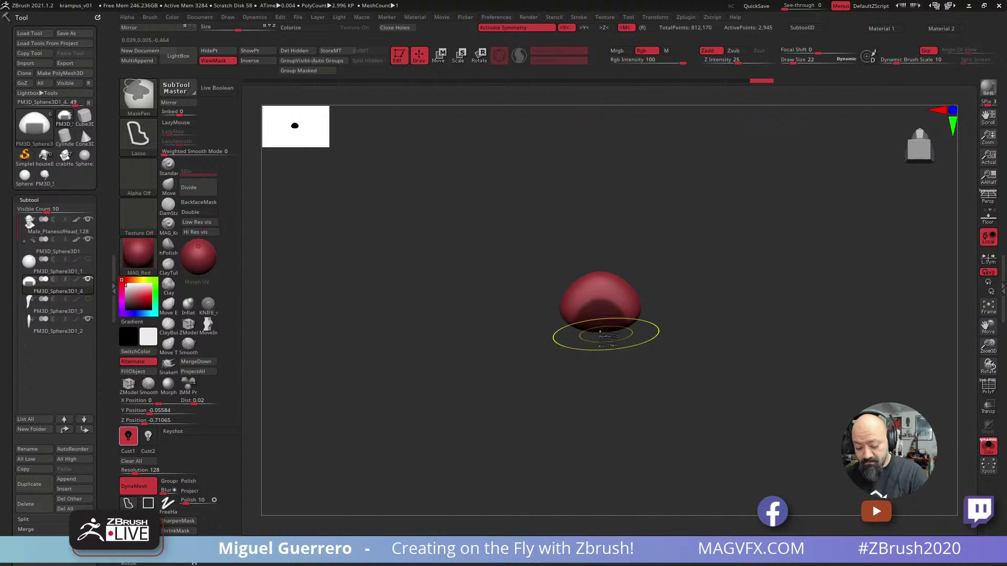
{"action": "left_click", "coordinate": [573, 339], "text": "ctrl"}
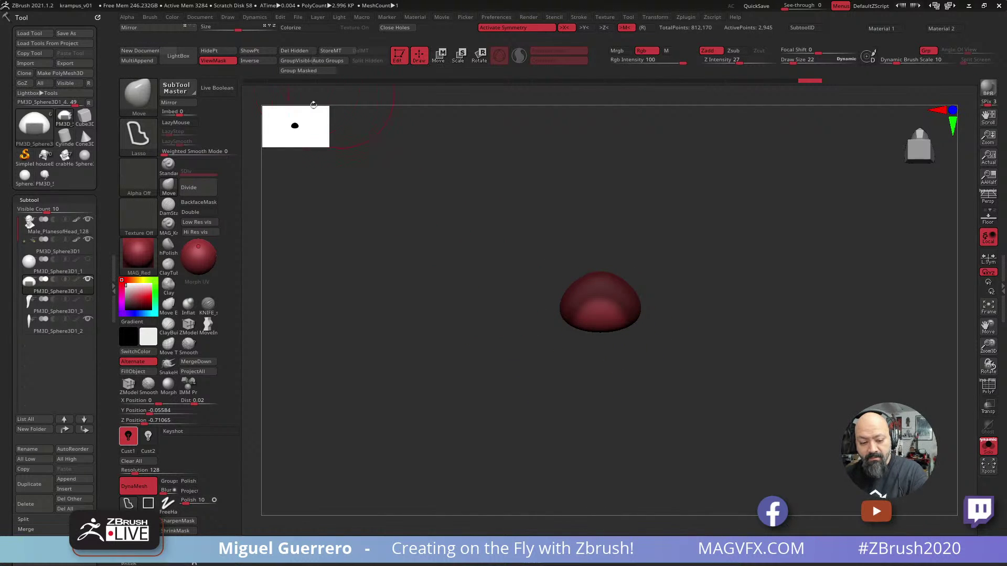
Push the unmasked centre forward with the Move brush and smooth it to hollow the form into a horseshoe arch.
{"action": "key", "text": "b"}
{"action": "key", "text": "bracketright"}
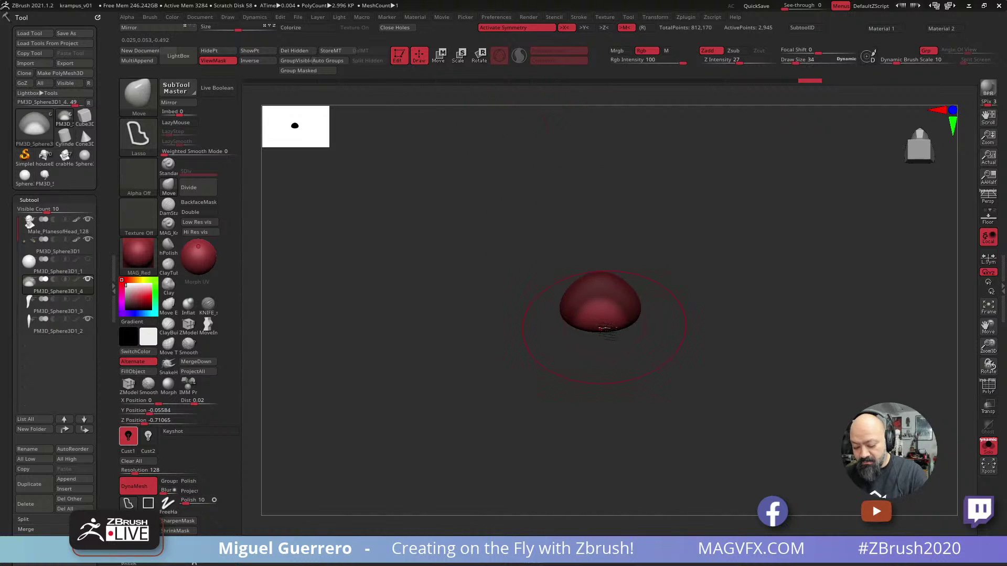
{"action": "left_click_drag", "start_coordinate": [601, 329], "coordinate": [602, 272]}
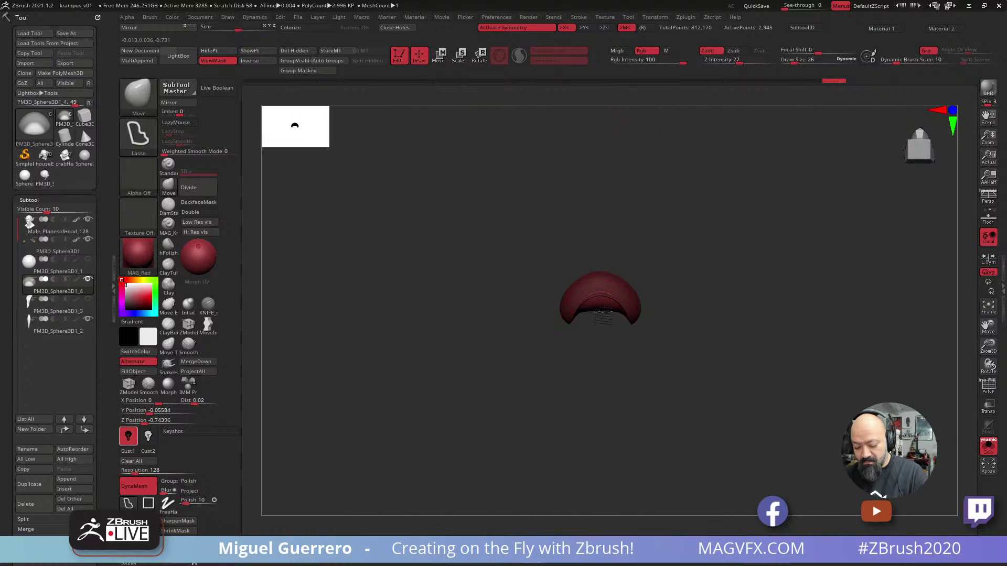
{"action": "key", "text": "shift"}
{"action": "mouse_move", "coordinate": [595, 313]}
{"action": "left_mouse_down", "text": "shift"}
{"action": "mouse_move", "coordinate": [598, 305]}
{"action": "mouse_move", "coordinate": [611, 342]}
{"action": "left_mouse_up", "text": "shift"}
{"action": "left_click_drag", "start_coordinate": [601, 309], "coordinate": [597, 270]}
Show all visible subtools again and fit the arch inside the upper jaw with the Move brush at draw size 18.
{"action": "left_click", "coordinate": [985, 446]}
{"action": "mouse_move", "coordinate": [767, 324]}
{"action": "left_mouse_down"}
{"action": "mouse_move", "coordinate": [761, 374]}
{"action": "mouse_move", "coordinate": [376, 272]}
{"action": "mouse_move", "coordinate": [353, 299]}
{"action": "mouse_move", "coordinate": [404, 312]}
{"action": "mouse_move", "coordinate": [421, 297]}
{"action": "left_mouse_up"}
{"action": "left_click_drag", "start_coordinate": [603, 287], "coordinate": [628, 274]}
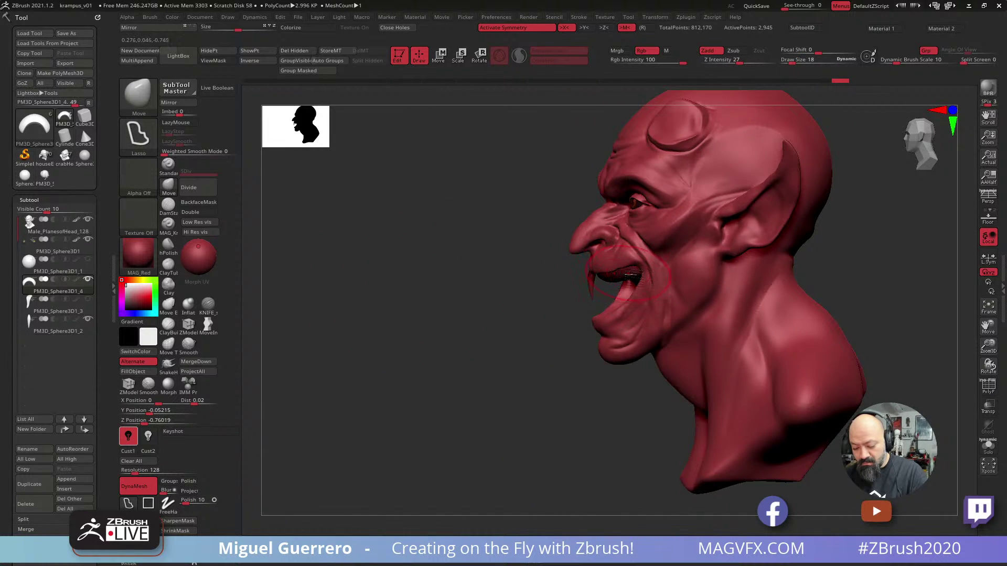
{"action": "mouse_move", "coordinate": [556, 277]}
{"action": "left_mouse_down"}
{"action": "mouse_move", "coordinate": [505, 281]}
{"action": "mouse_move", "coordinate": [435, 266]}
{"action": "mouse_move", "coordinate": [717, 335]}
{"action": "mouse_move", "coordinate": [715, 361]}
{"action": "left_mouse_up"}
{"action": "left_click_drag", "start_coordinate": [672, 319], "coordinate": [734, 336], "text": "alt"}
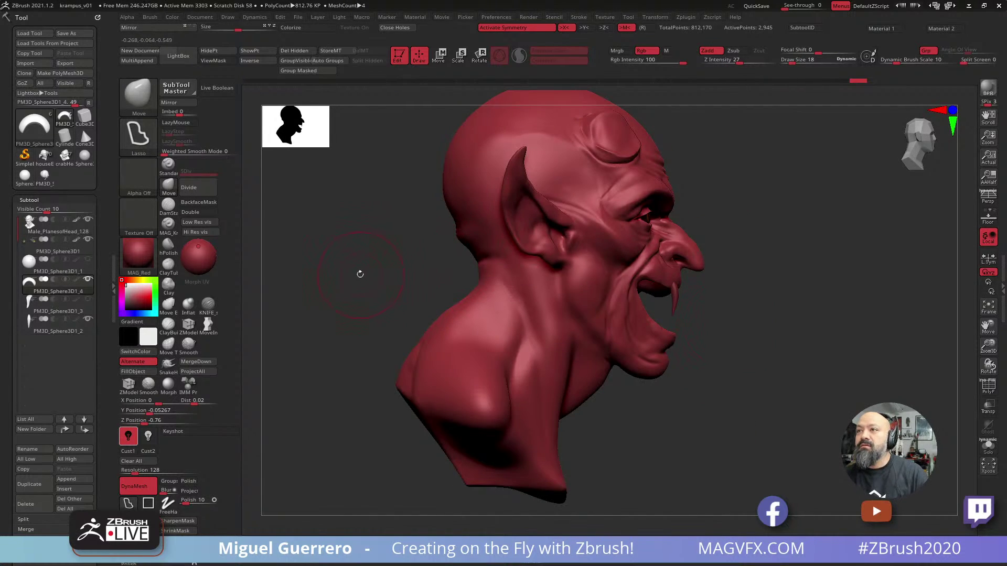
{"action": "left_click_drag", "start_coordinate": [349, 277], "coordinate": [360, 281]}
{"action": "left_click_drag", "start_coordinate": [430, 291], "coordinate": [476, 299], "text": "alt"}
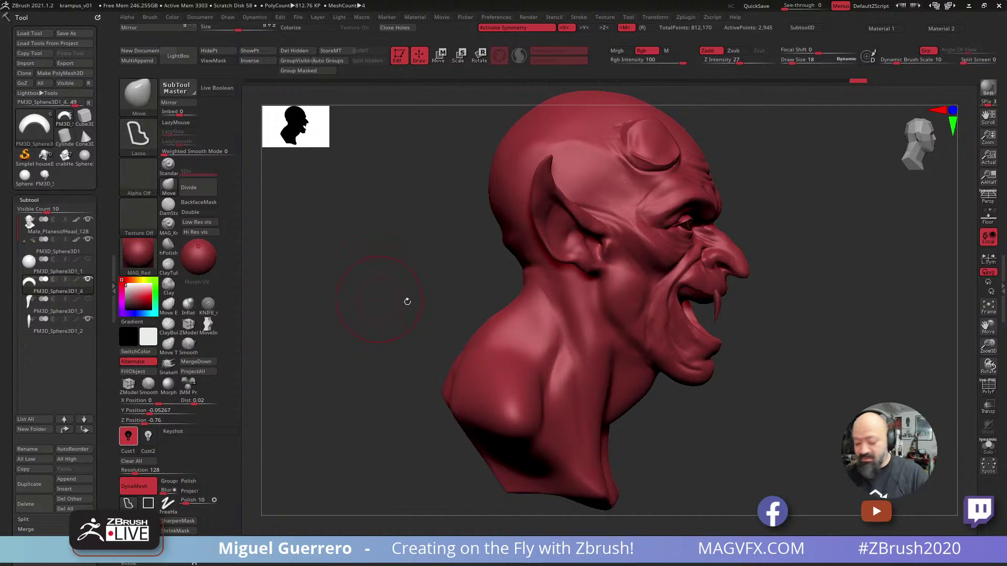
Make the head subtool Male_PlanesofHead_128 active and display its polyframe to examine the mesh around the neck and mouth.
{"action": "left_click", "coordinate": [543, 353], "text": "alt"}
{"action": "left_click_drag", "start_coordinate": [760, 438], "coordinate": [728, 434]}
{"action": "left_click", "coordinate": [991, 385]}
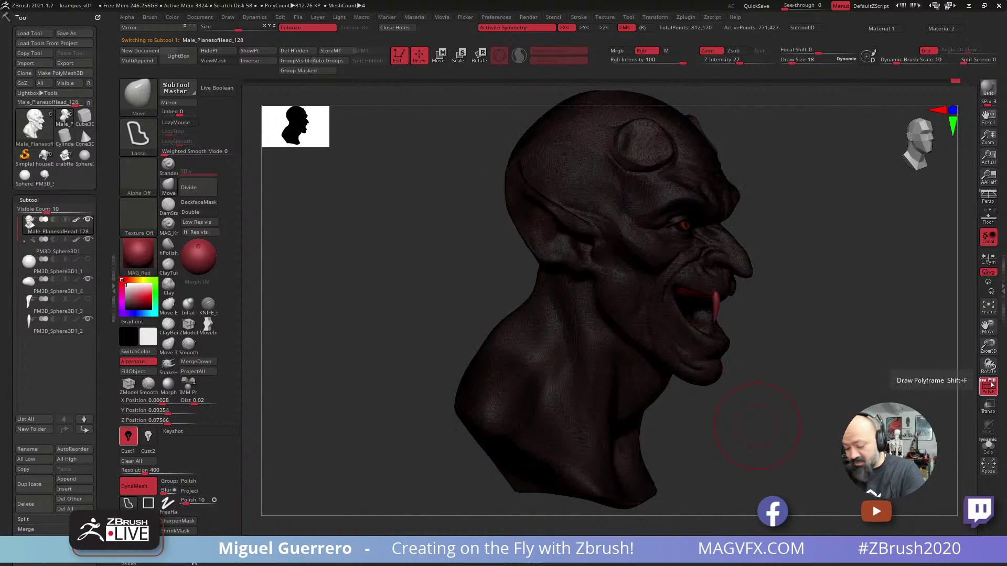
{"action": "right_click_drag", "start_coordinate": [539, 265], "coordinate": [461, 278], "text": "ctrl"}
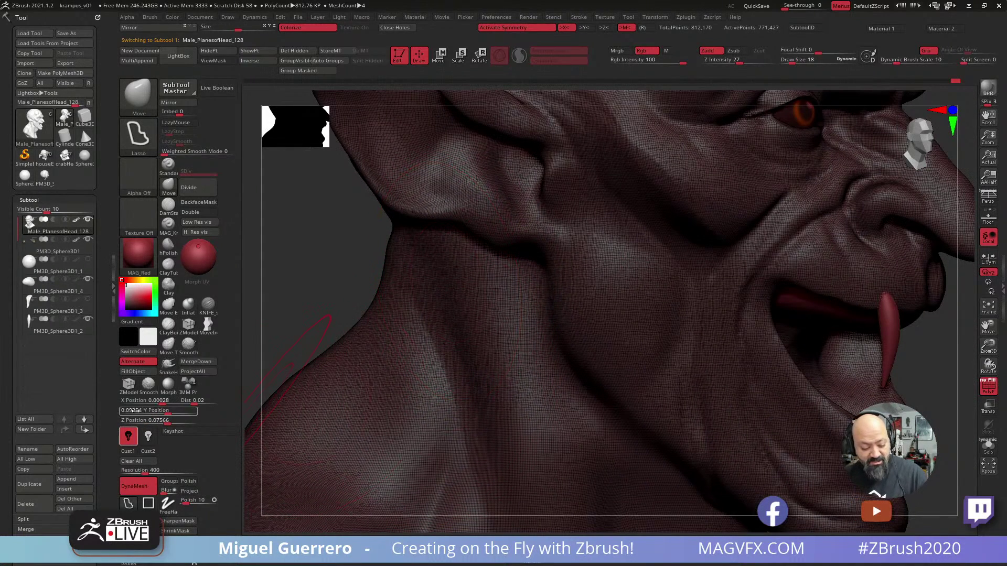
Browse the HeadPlanes_Male_128 and HeadPlanes_Male_256 projects in LightBox without loading either one.
{"action": "key", "text": "comma"}
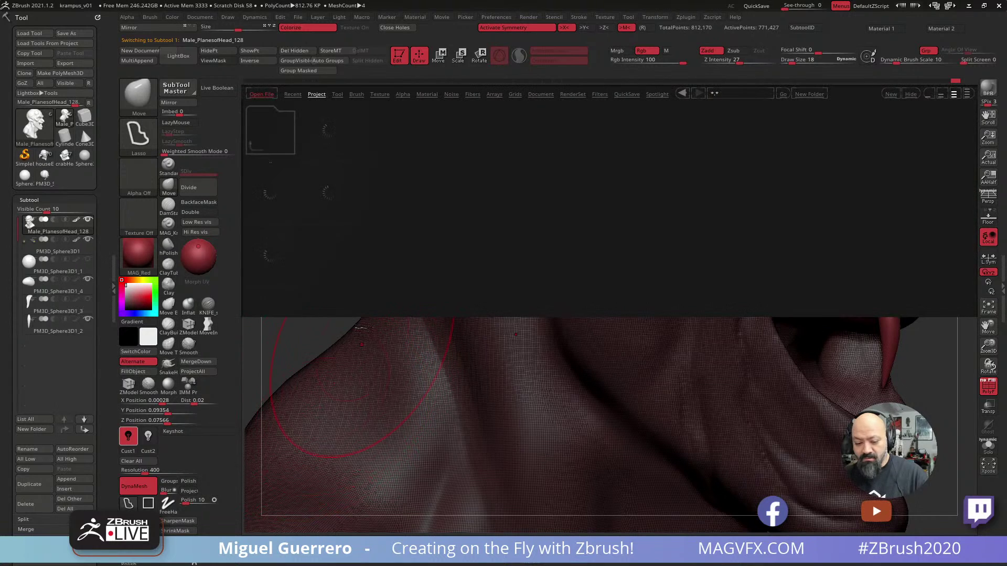
{"action": "left_click", "coordinate": [327, 158]}
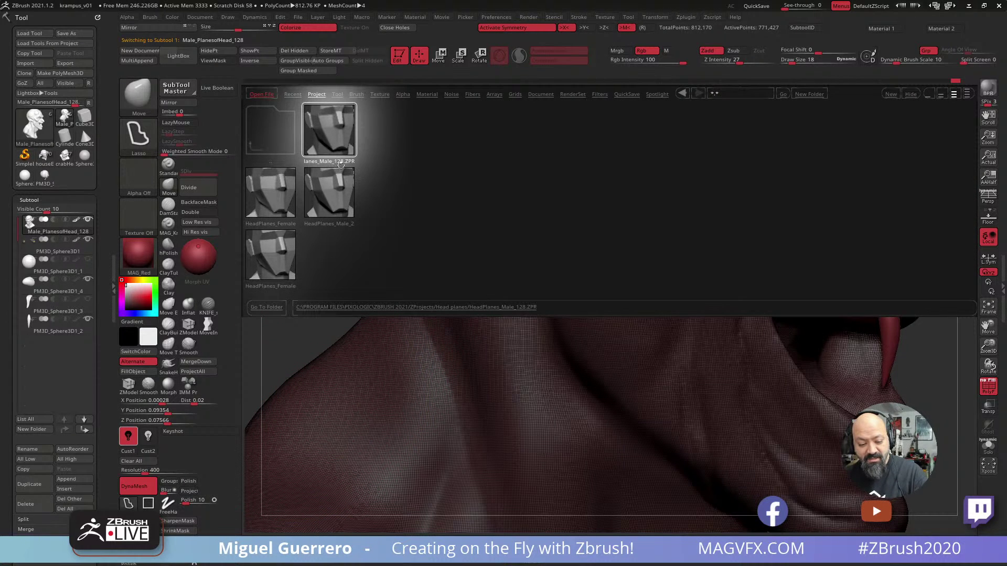
{"action": "left_click", "coordinate": [324, 215]}
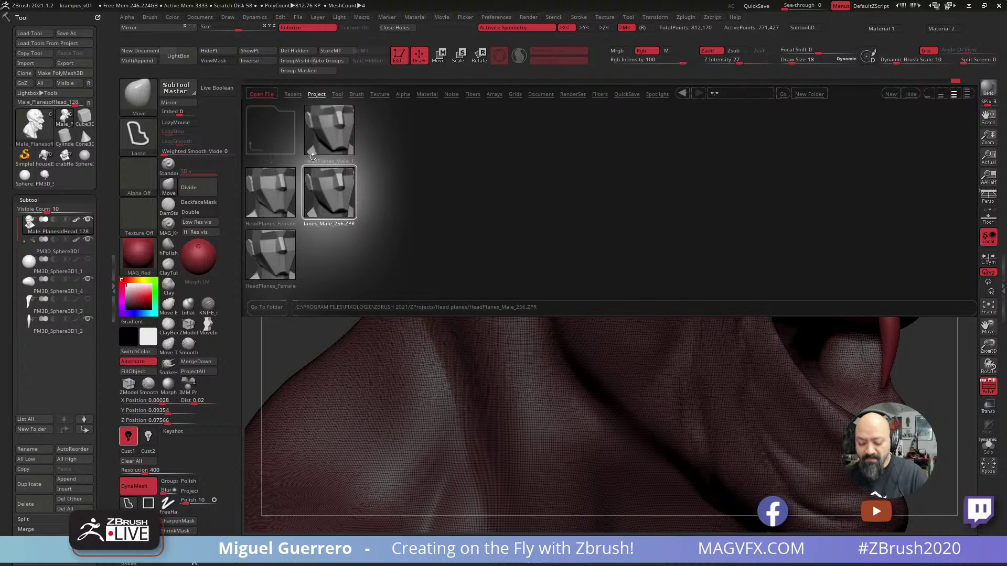
{"action": "key", "text": "comma"}
Compare the head's mesh density at earlier undo-history states using polyframe, return to the latest state, and hide the polyframe.
{"action": "left_click_drag", "start_coordinate": [375, 241], "coordinate": [348, 218], "text": "alt"}
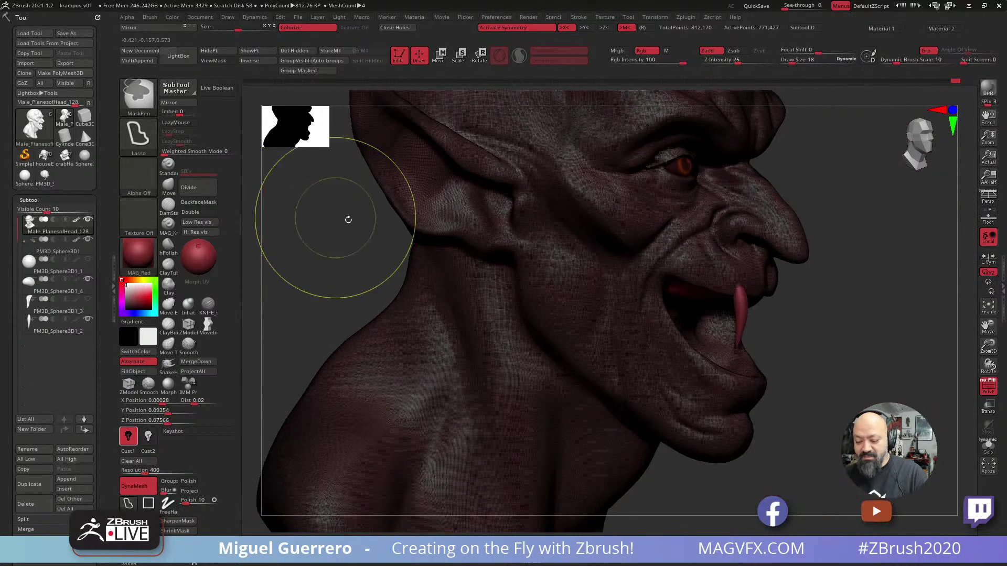
{"action": "left_click", "coordinate": [988, 387]}
{"action": "key", "text": "f"}
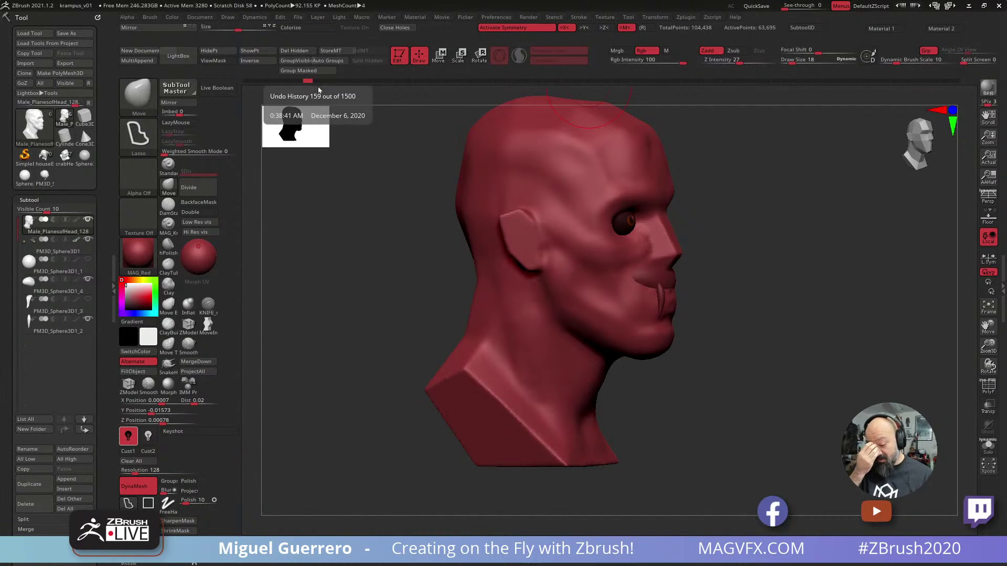
{"action": "left_click", "coordinate": [987, 387]}
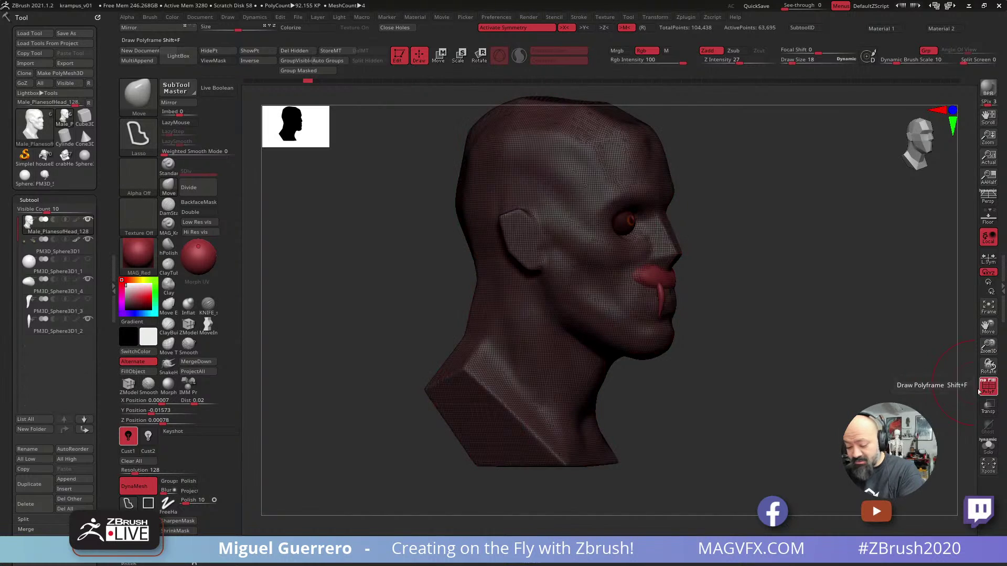
{"action": "left_click_drag", "start_coordinate": [851, 376], "coordinate": [816, 364]}
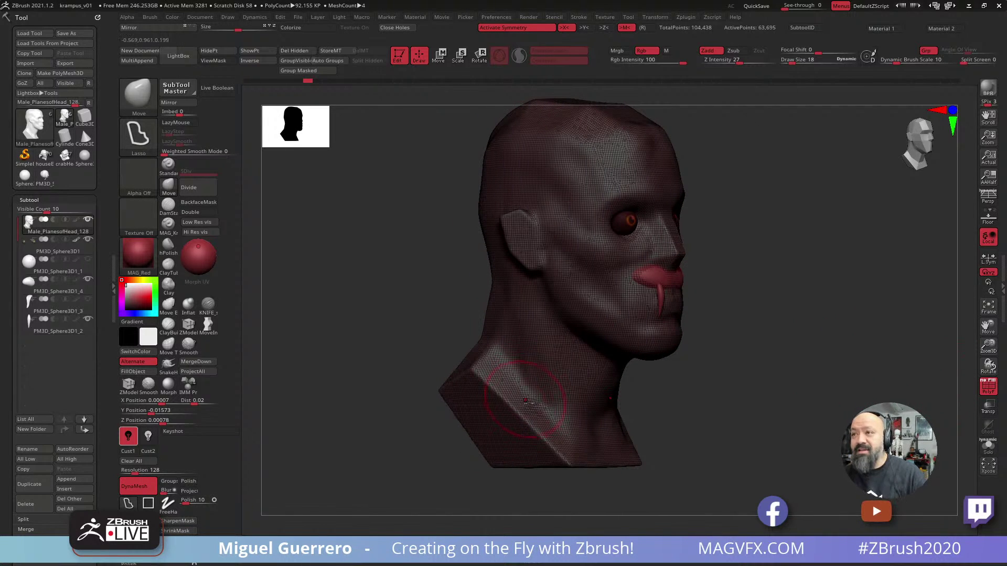
{"action": "left_click", "coordinate": [428, 82]}
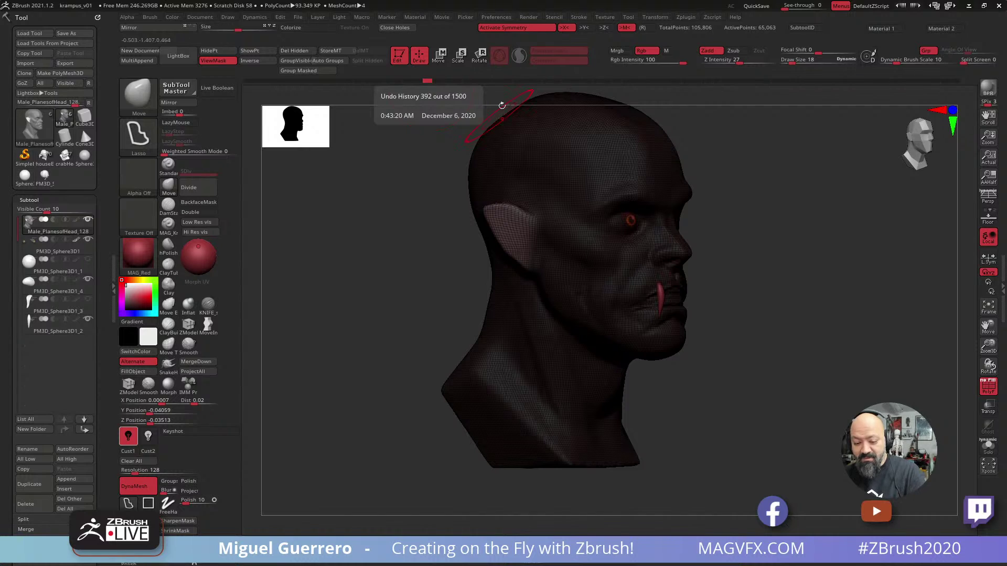
{"action": "left_click", "coordinate": [507, 81]}
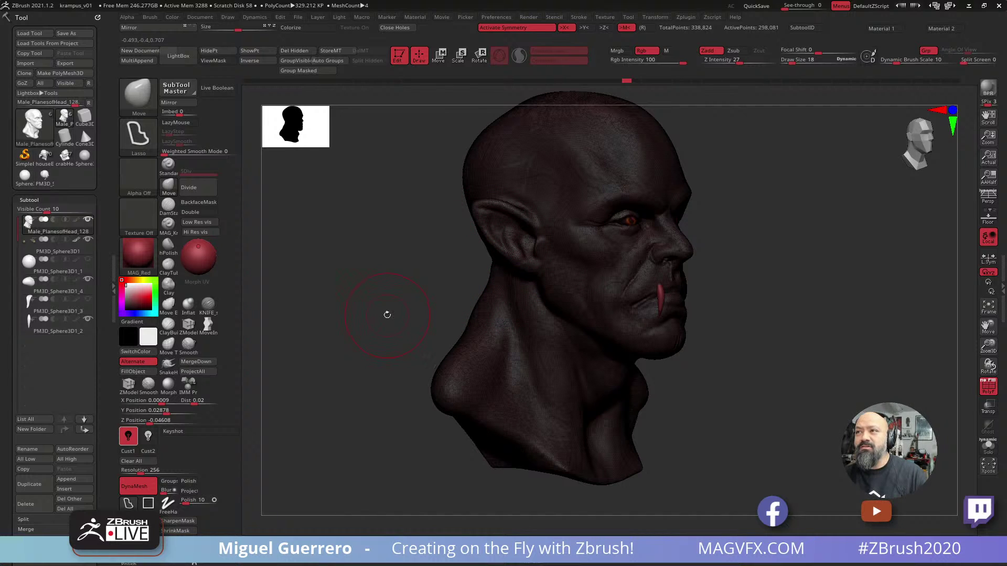
{"action": "left_click_drag", "start_coordinate": [378, 314], "coordinate": [373, 301]}
{"action": "mouse_move", "coordinate": [954, 80]}
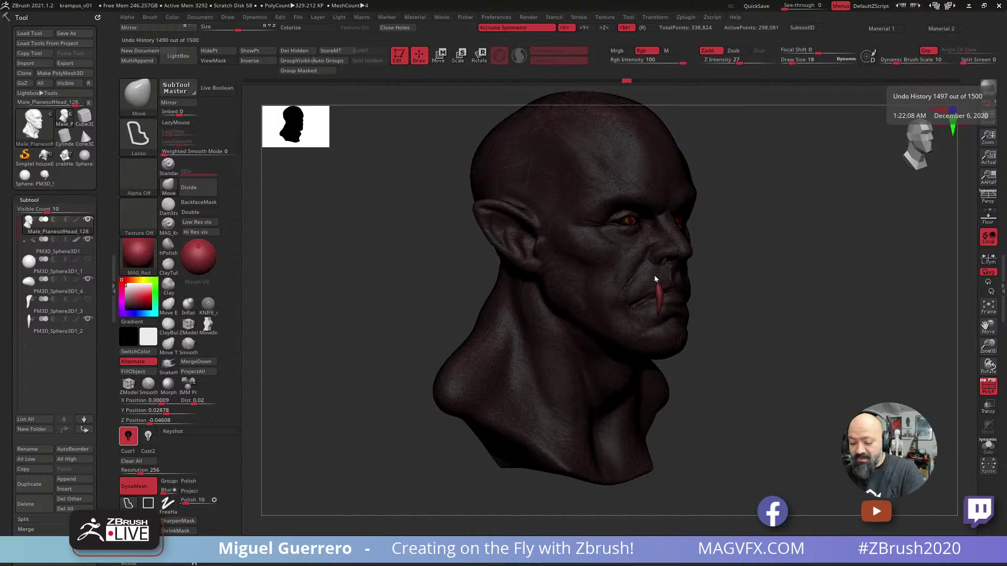
{"action": "left_click", "coordinate": [958, 80]}
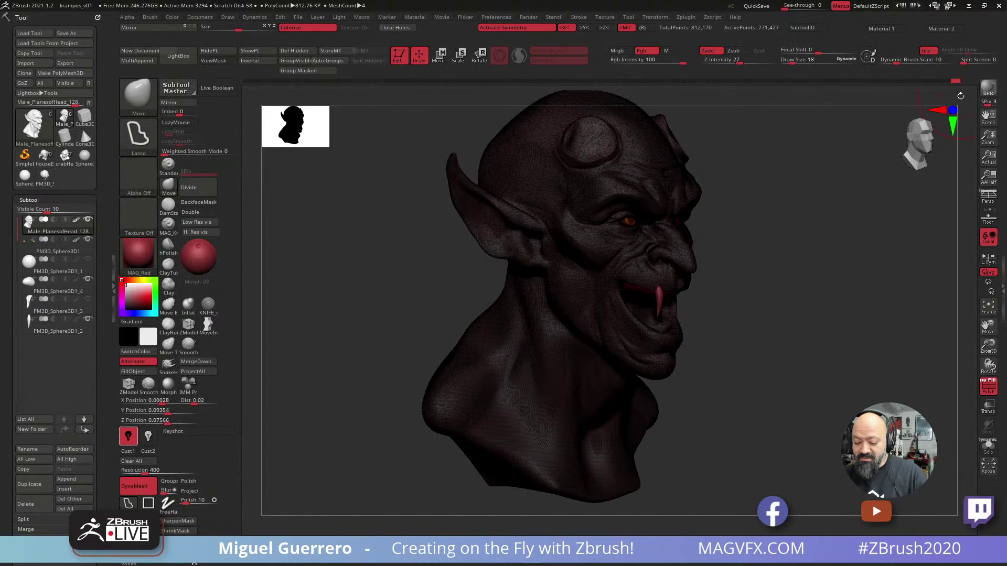
{"action": "key", "text": "shift+f"}
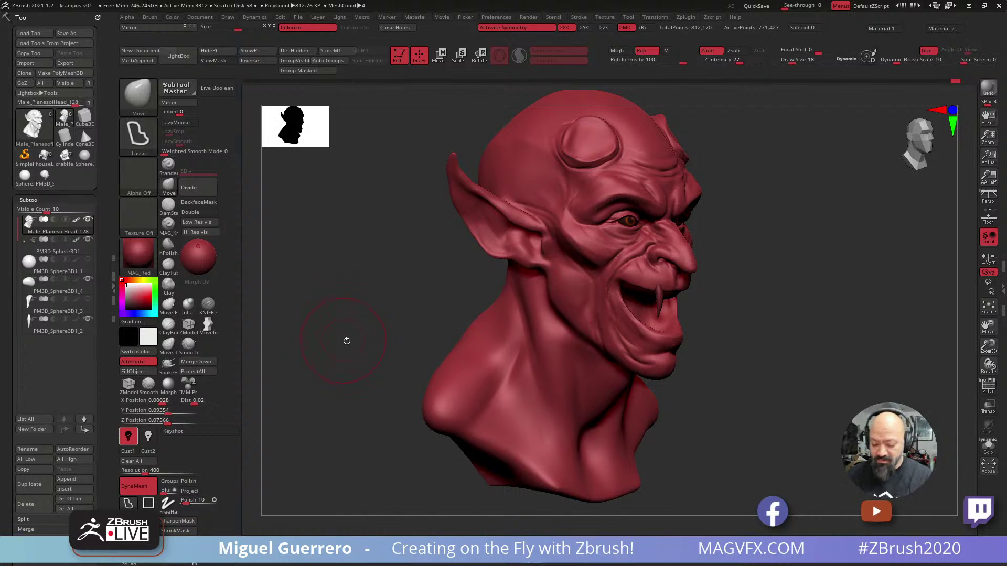
Duplicate the upper gum subtool PM3D_Sphere3D1_4 and move the copy down into the lower jaw.
{"action": "left_click_drag", "start_coordinate": [372, 308], "coordinate": [386, 231]}
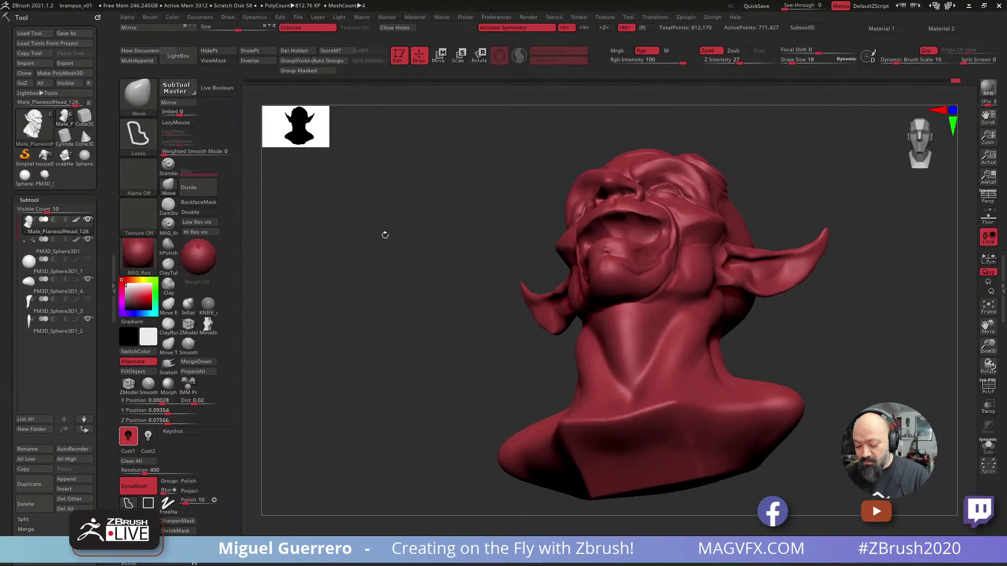
{"action": "left_click_drag", "start_coordinate": [545, 252], "coordinate": [543, 243]}
{"action": "left_click", "coordinate": [613, 237], "text": "alt"}
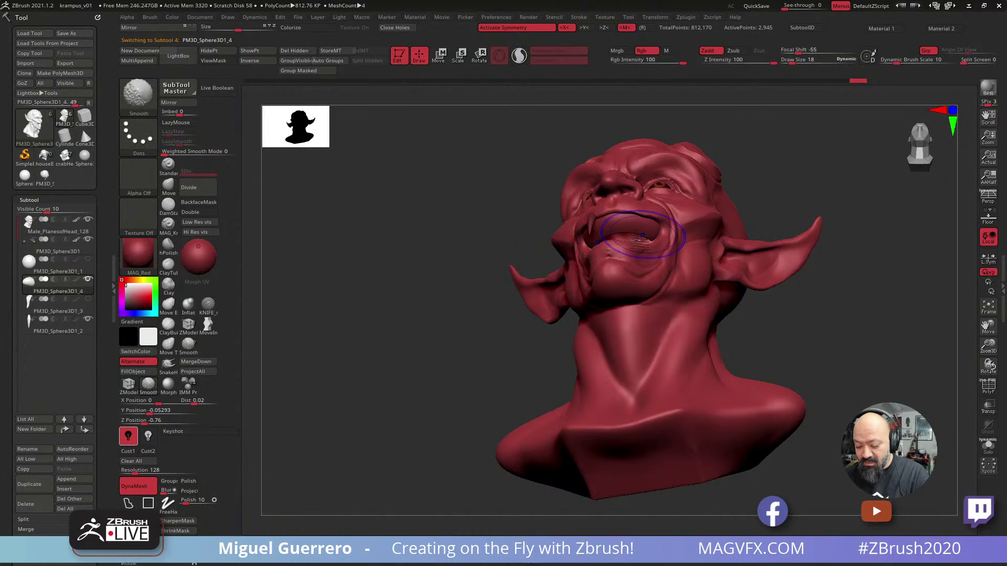
{"action": "left_click_drag", "start_coordinate": [461, 263], "coordinate": [429, 274], "text": "shift"}
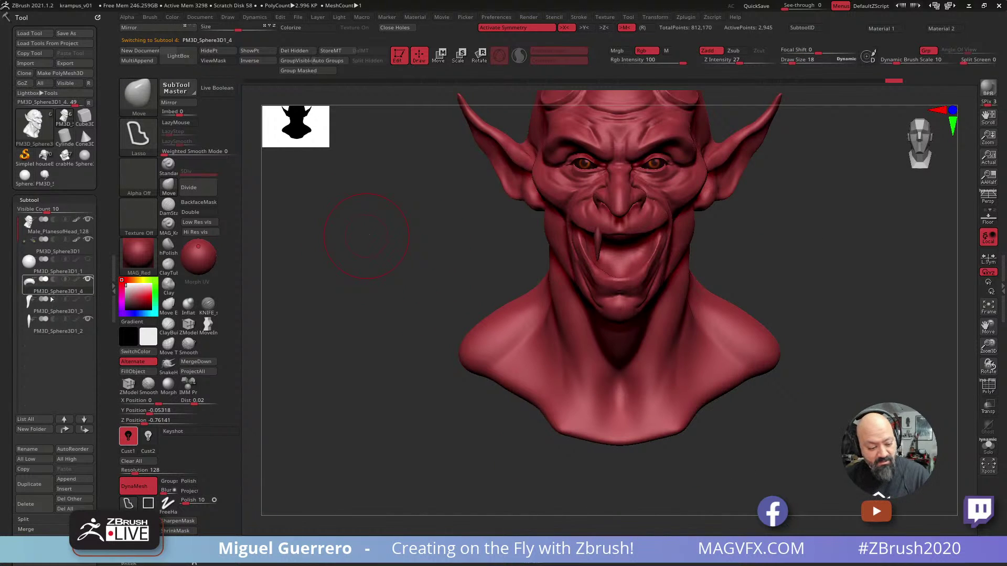
{"action": "left_click", "coordinate": [31, 485]}
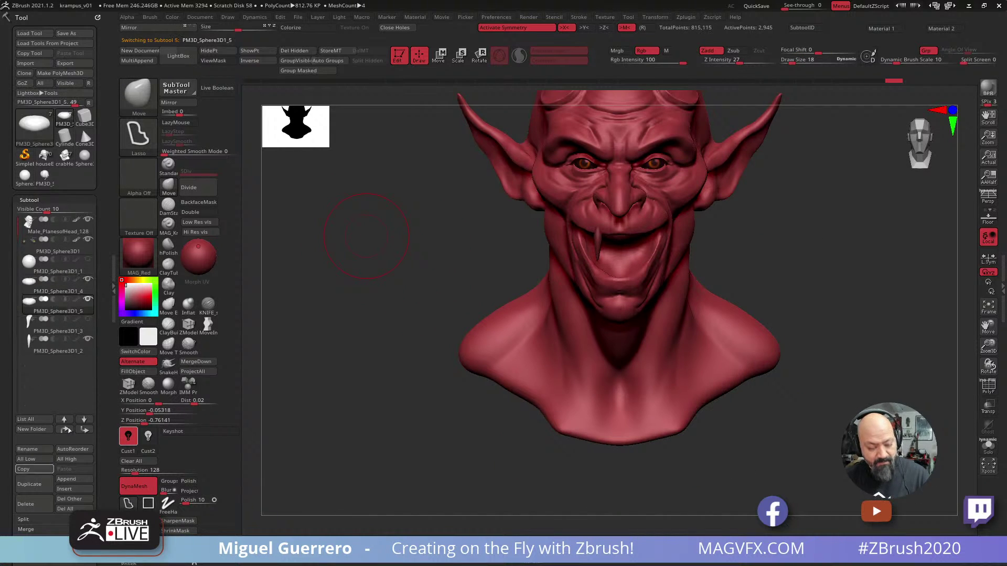
{"action": "left_click", "coordinate": [440, 55]}
{"action": "left_click_drag", "start_coordinate": [618, 195], "coordinate": [618, 246]}
{"action": "left_click", "coordinate": [418, 54]}
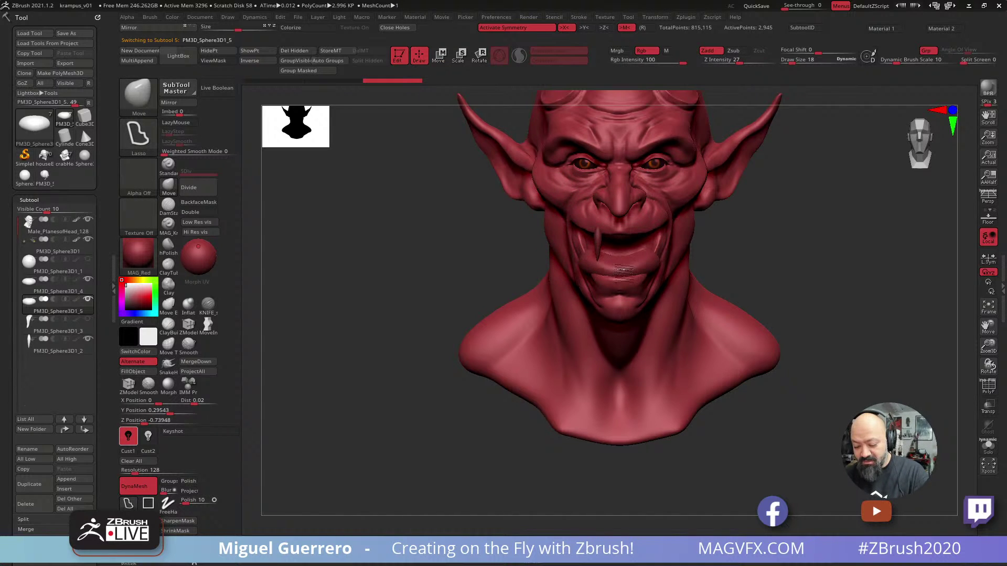
Bend the duplicated gum into an upward-curving arch with the Move brush at draw size 18 so it follows the lower jaw.
{"action": "left_click_drag", "start_coordinate": [478, 231], "coordinate": [456, 260], "text": "shift"}
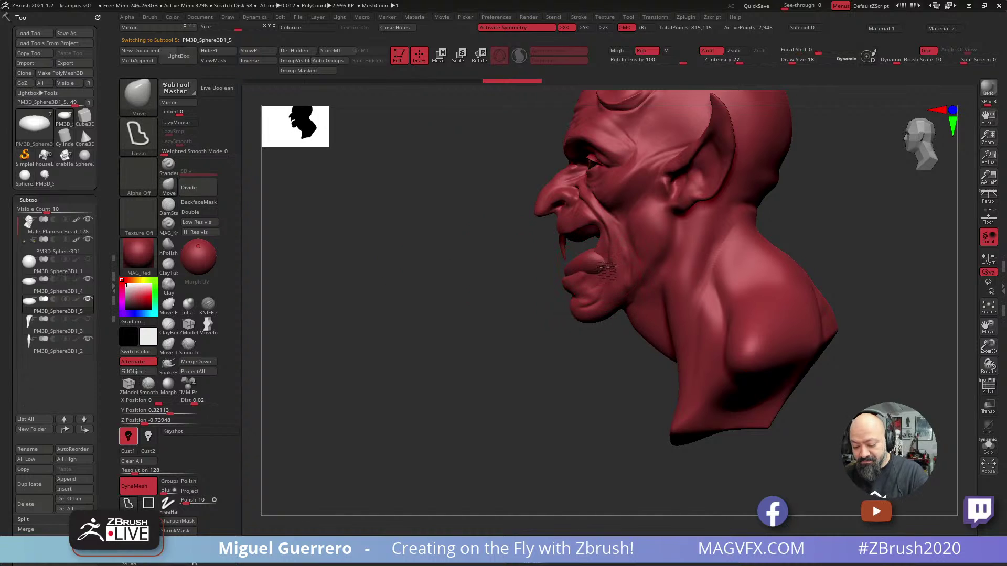
{"action": "left_click_drag", "start_coordinate": [514, 274], "coordinate": [557, 310]}
{"action": "left_click_drag", "start_coordinate": [441, 268], "coordinate": [443, 291]}
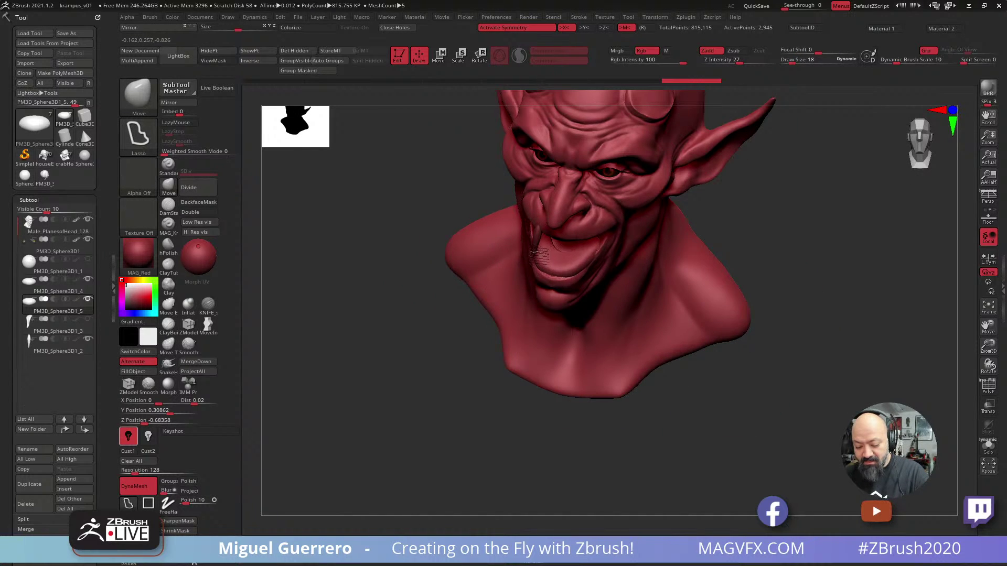
{"action": "left_click_drag", "start_coordinate": [533, 252], "coordinate": [580, 267]}
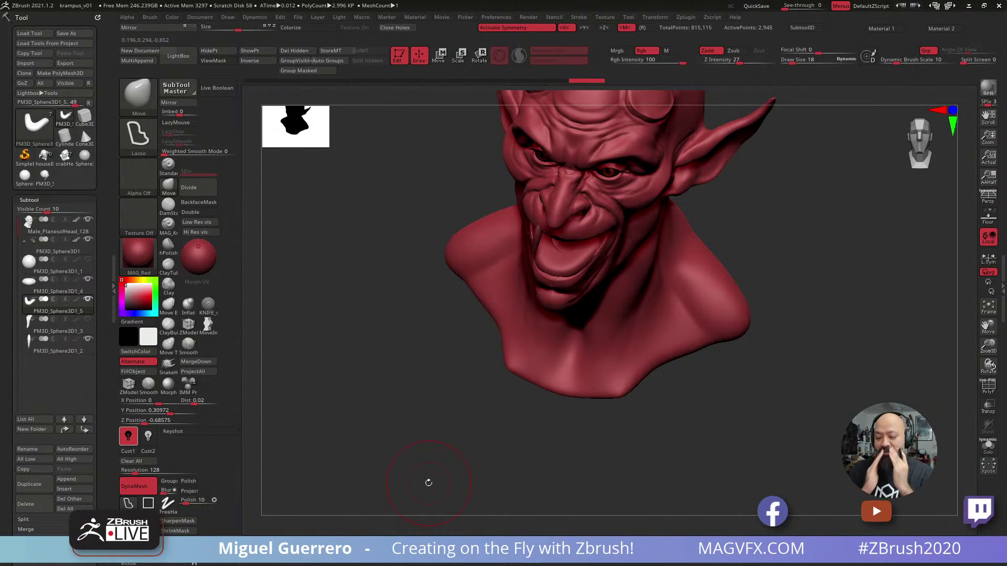
{"action": "mouse_move", "coordinate": [428, 482]}
{"action": "left_mouse_down"}
{"action": "mouse_move", "coordinate": [348, 259]}
{"action": "mouse_move", "coordinate": [432, 225]}
{"action": "mouse_move", "coordinate": [427, 206]}
{"action": "left_mouse_up"}
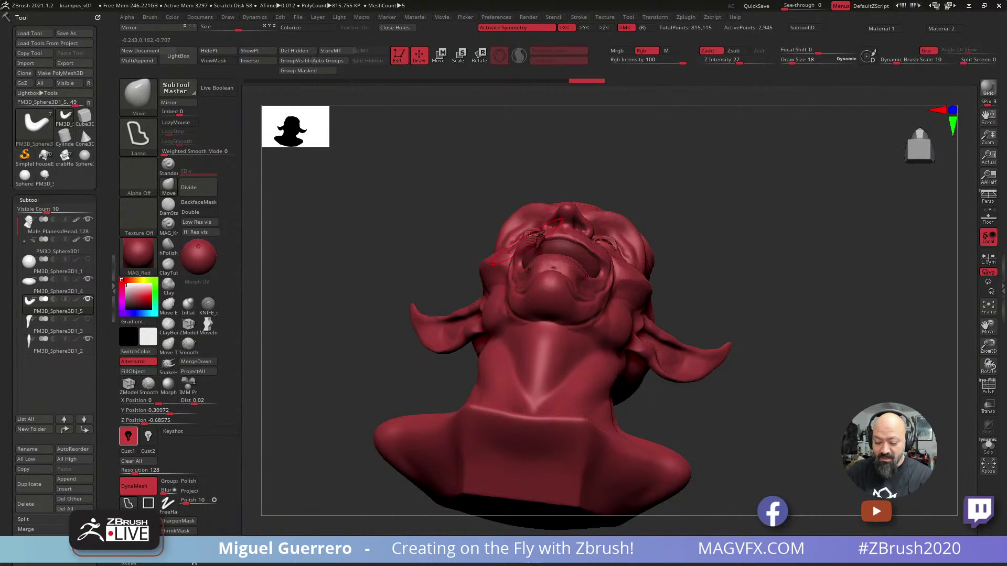
{"action": "mouse_move", "coordinate": [344, 248]}
{"action": "left_mouse_down", "text": "shift"}
{"action": "mouse_move", "coordinate": [347, 290]}
{"action": "mouse_move", "coordinate": [371, 281]}
{"action": "mouse_move", "coordinate": [360, 303]}
{"action": "mouse_move", "coordinate": [637, 264]}
{"action": "mouse_move", "coordinate": [447, 269]}
{"action": "mouse_move", "coordinate": [653, 267]}
{"action": "mouse_move", "coordinate": [664, 250]}
{"action": "left_mouse_up", "text": "shift"}
{"action": "left_click_drag", "start_coordinate": [472, 283], "coordinate": [520, 286], "text": "shift"}
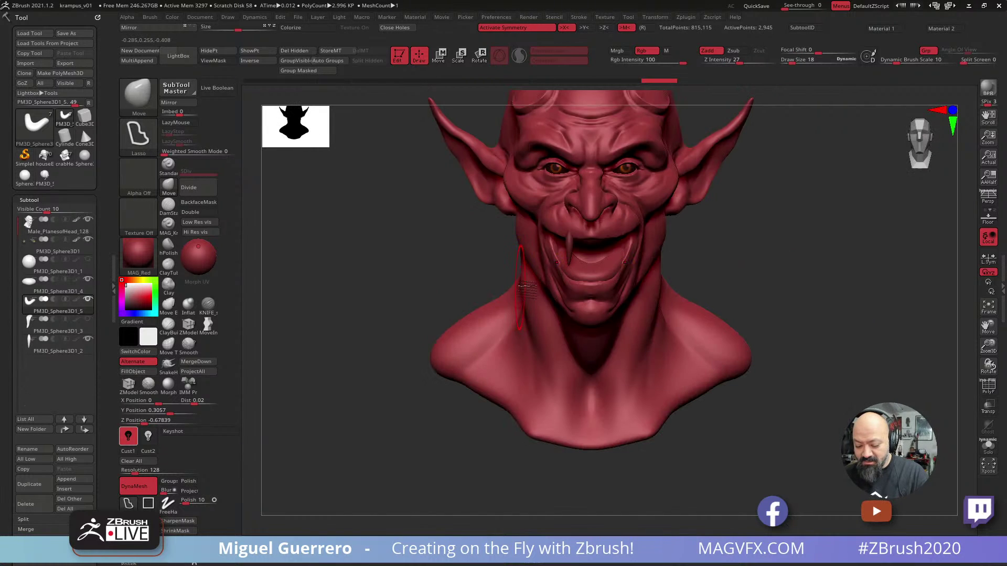
Make the head subtool active and adjust the lower lip around the gum with the Move brush at draw size 14.
{"action": "left_click", "coordinate": [570, 294], "text": "alt"}
{"action": "left_click_drag", "start_coordinate": [461, 270], "coordinate": [442, 281], "text": "alt"}
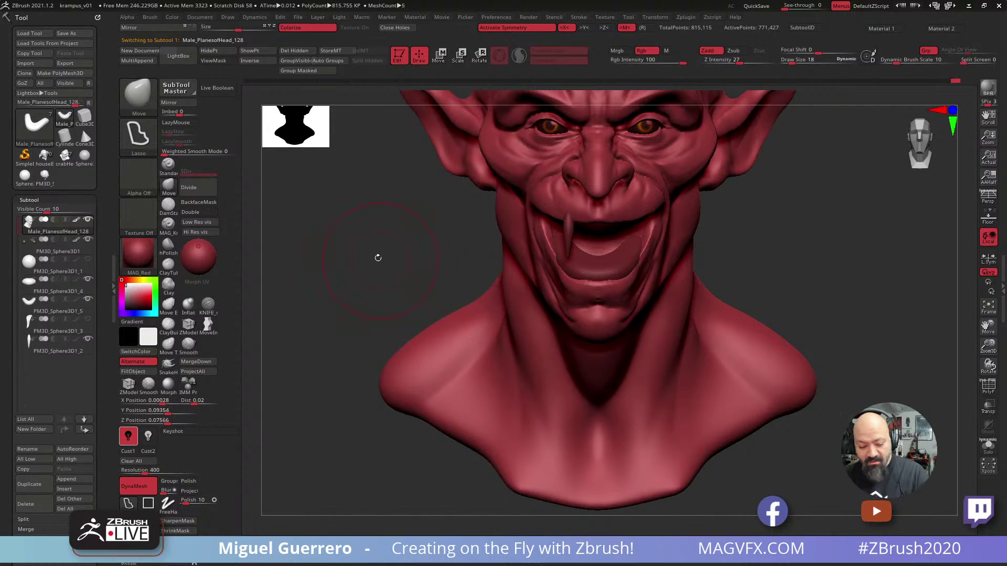
{"action": "left_click", "coordinate": [172, 197]}
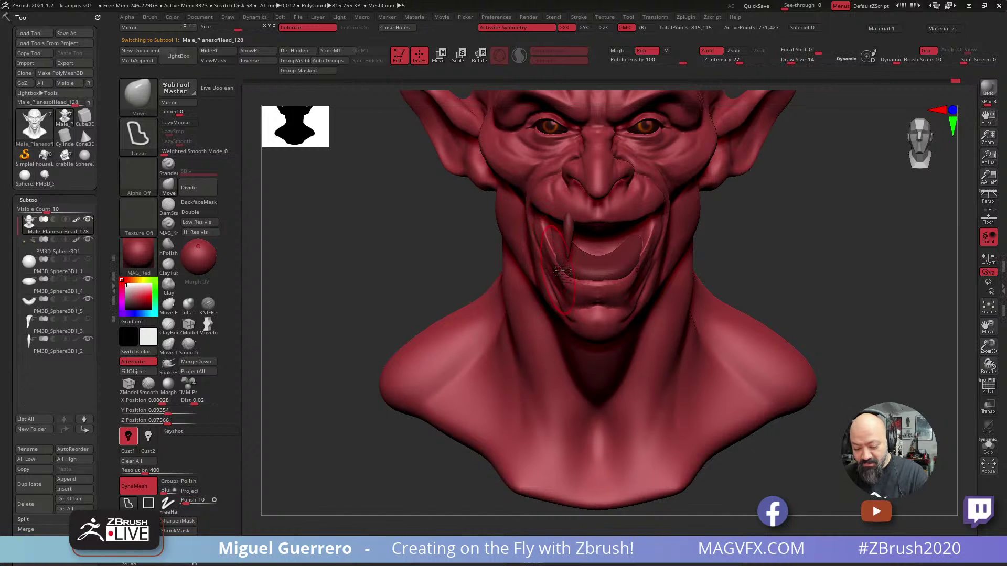
{"action": "left_click_drag", "start_coordinate": [554, 274], "coordinate": [559, 278]}
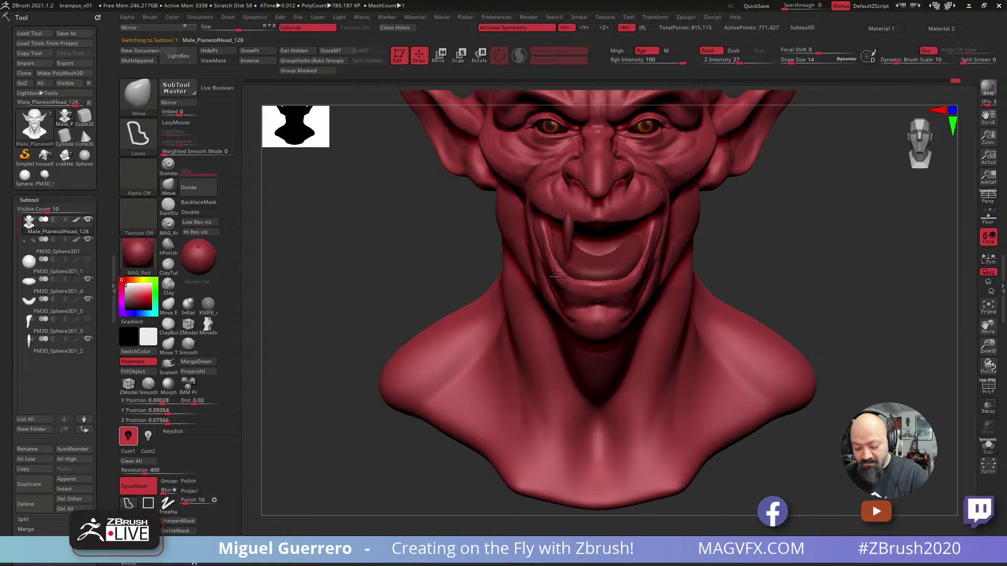
{"action": "left_click_drag", "start_coordinate": [426, 250], "coordinate": [546, 239]}
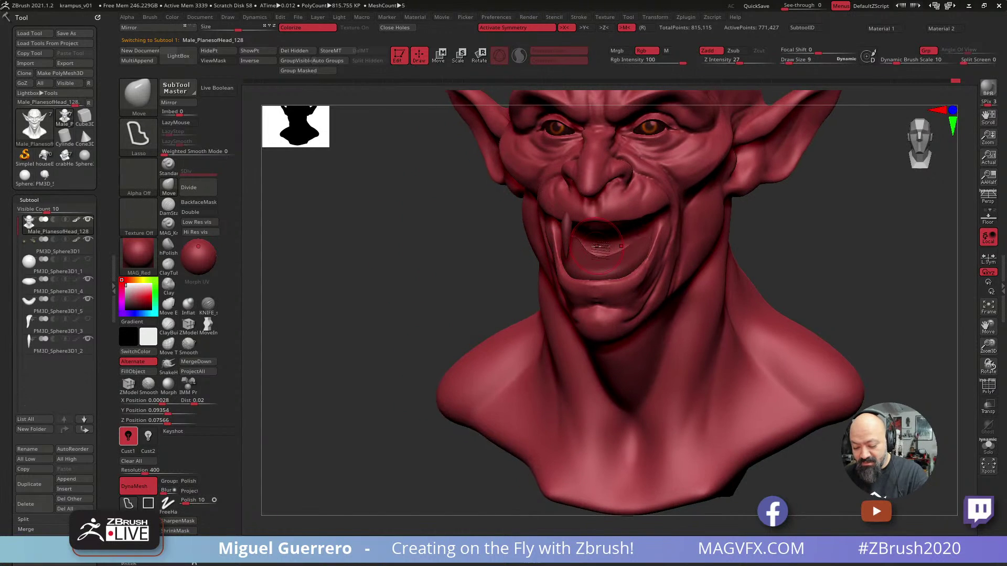
Paint a freehand mask over the head's mouth interior and invert it so that only the interior stays unmasked.
{"action": "key", "text": "ctrl"}
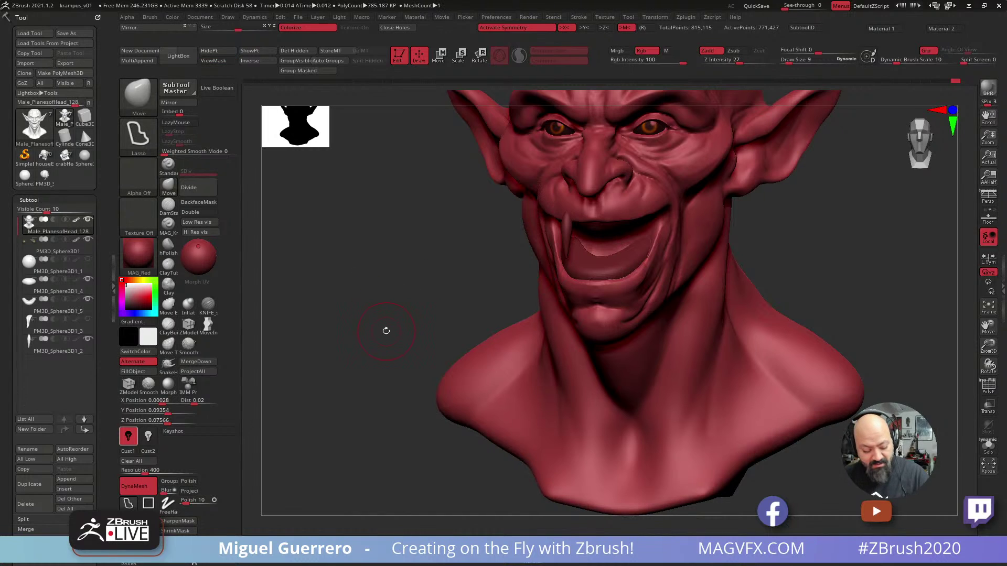
{"action": "left_click", "coordinate": [169, 504]}
{"action": "mouse_move", "coordinate": [601, 245]}
{"action": "left_mouse_down", "text": "ctrl"}
{"action": "mouse_move", "coordinate": [626, 245]}
{"action": "mouse_move", "coordinate": [575, 244]}
{"action": "left_mouse_up", "text": "ctrl"}
{"action": "left_click_drag", "start_coordinate": [418, 272], "coordinate": [422, 220]}
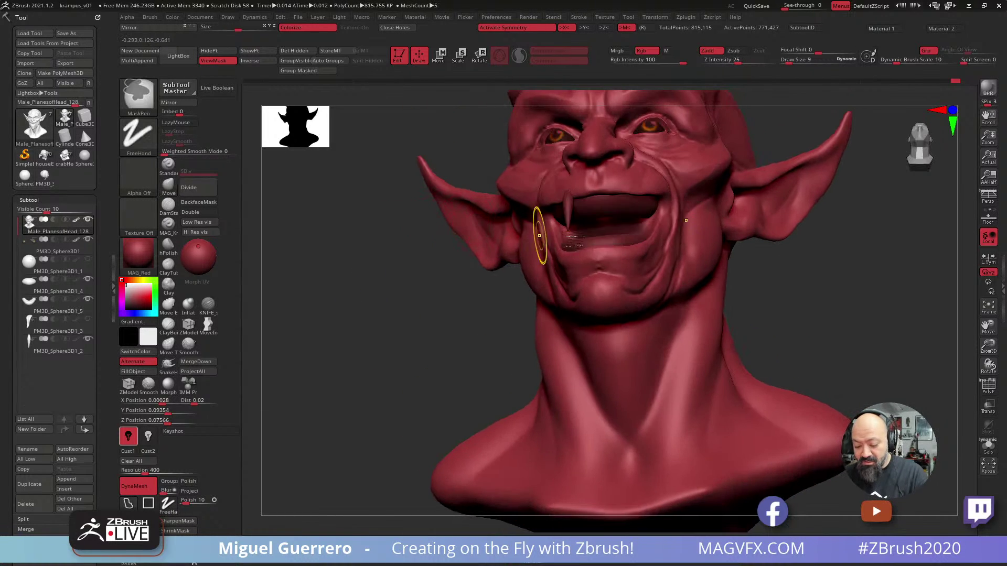
{"action": "left_click_drag", "start_coordinate": [582, 229], "coordinate": [581, 234], "text": "ctrl"}
{"action": "left_click", "coordinate": [386, 278], "text": "ctrl"}
Reshape the unmasked mouth interior around the gums with the Move brush, reducing the draw size from 26 to 14.
{"action": "mouse_move", "coordinate": [382, 281]}
{"action": "left_mouse_down"}
{"action": "mouse_move", "coordinate": [336, 298]}
{"action": "mouse_move", "coordinate": [286, 263]}
{"action": "left_mouse_up"}
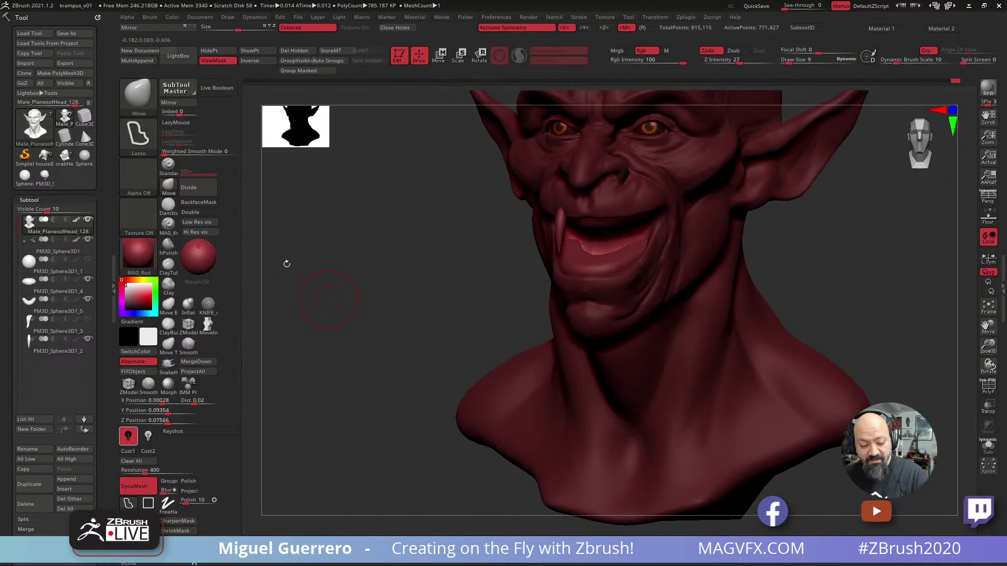
{"action": "key", "text": "b"}
{"action": "left_click_drag", "start_coordinate": [411, 267], "coordinate": [325, 265]}
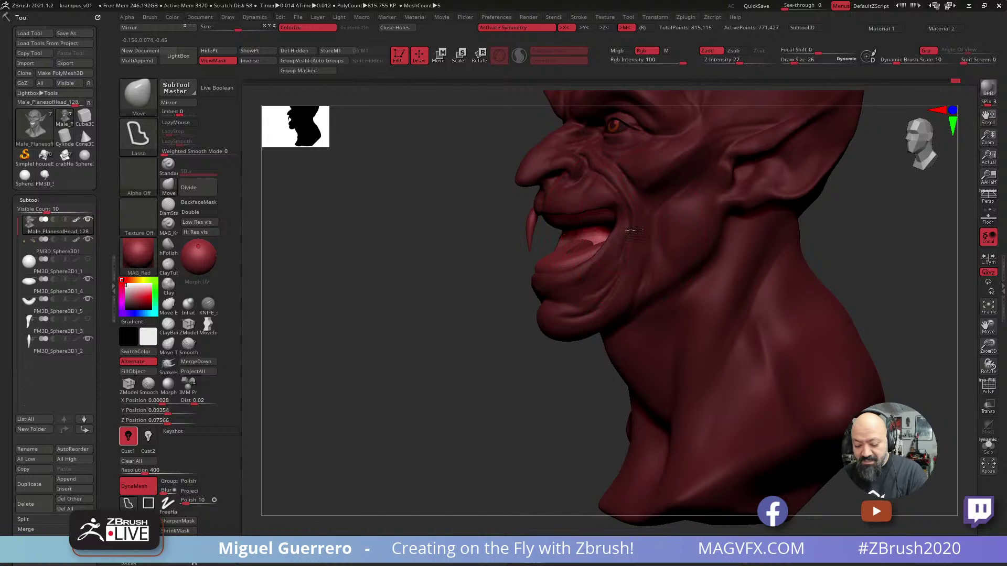
{"action": "left_click_drag", "start_coordinate": [433, 272], "coordinate": [492, 265]}
{"action": "key", "text": "["}
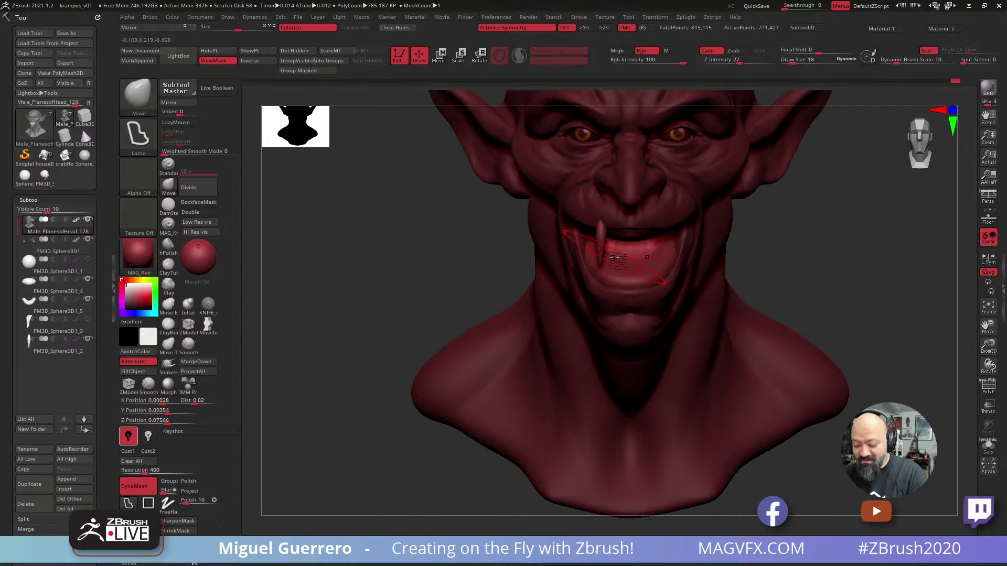
{"action": "mouse_move", "coordinate": [629, 254]}
{"action": "left_mouse_down"}
{"action": "mouse_move", "coordinate": [621, 279]}
{"action": "mouse_move", "coordinate": [664, 257]}
{"action": "left_mouse_up"}
{"action": "key", "text": "]"}
{"action": "left_click_drag", "start_coordinate": [428, 254], "coordinate": [432, 216]}
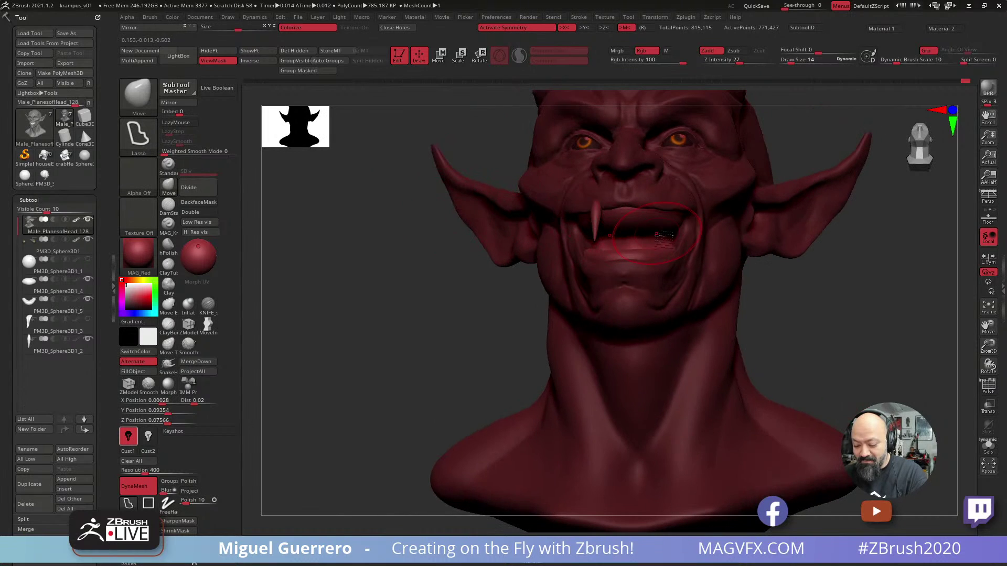
{"action": "mouse_move", "coordinate": [412, 294]}
{"action": "left_mouse_down"}
{"action": "mouse_move", "coordinate": [404, 286]}
{"action": "mouse_move", "coordinate": [498, 297]}
{"action": "mouse_move", "coordinate": [456, 279]}
{"action": "left_mouse_up"}
Make the lower gum subtool PM3D_Sphere3D1_5 active and refine its fit inside the jaw with the Move brush at draw size 26.
{"action": "left_click", "coordinate": [578, 282], "text": "alt"}
{"action": "key", "text": "]"}
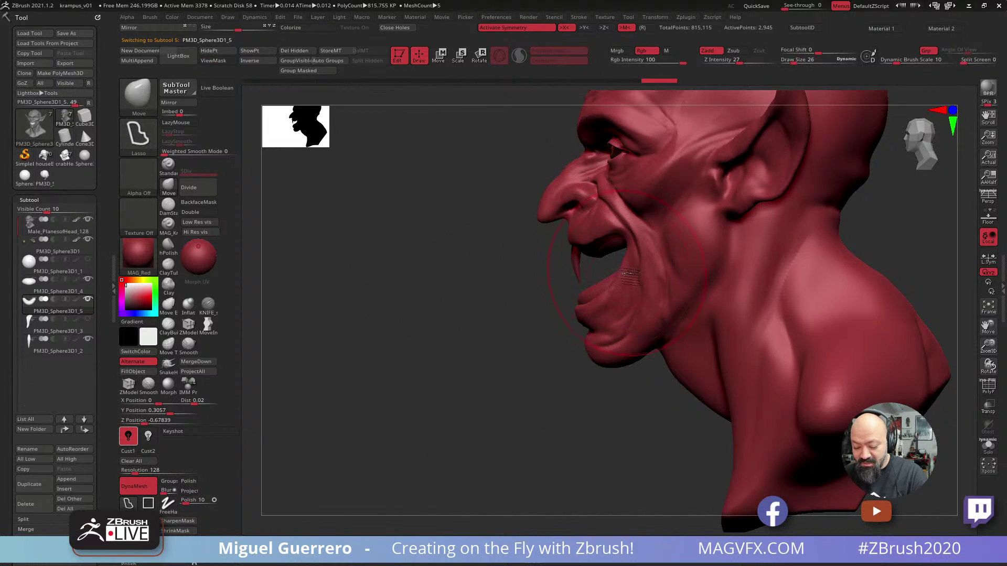
{"action": "left_click_drag", "start_coordinate": [641, 294], "coordinate": [591, 299]}
{"action": "left_click", "coordinate": [542, 301]}
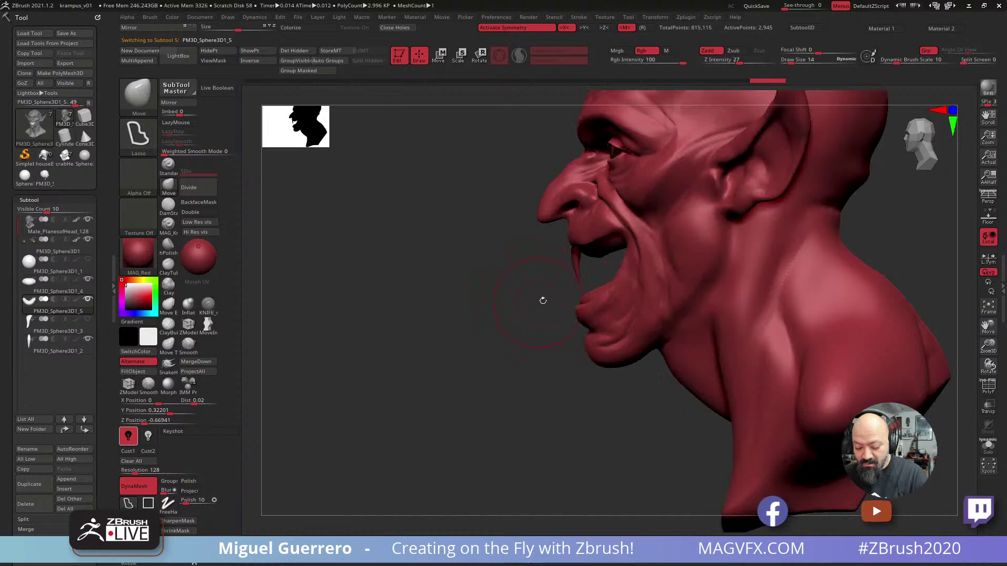
{"action": "left_click_drag", "start_coordinate": [508, 296], "coordinate": [532, 296]}
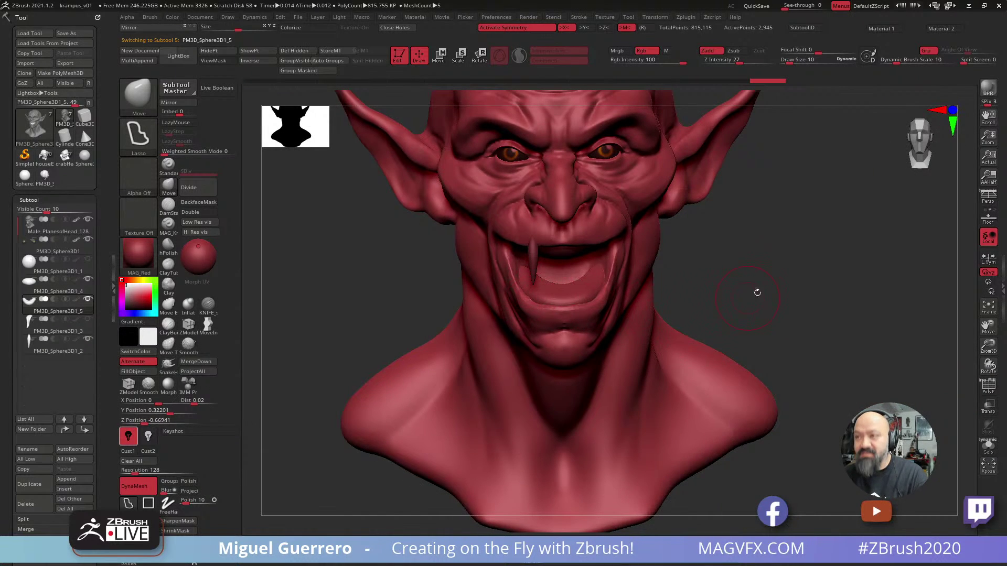
{"action": "left_click_drag", "start_coordinate": [757, 292], "coordinate": [763, 288]}
{"action": "left_click_drag", "start_coordinate": [405, 268], "coordinate": [514, 267]}
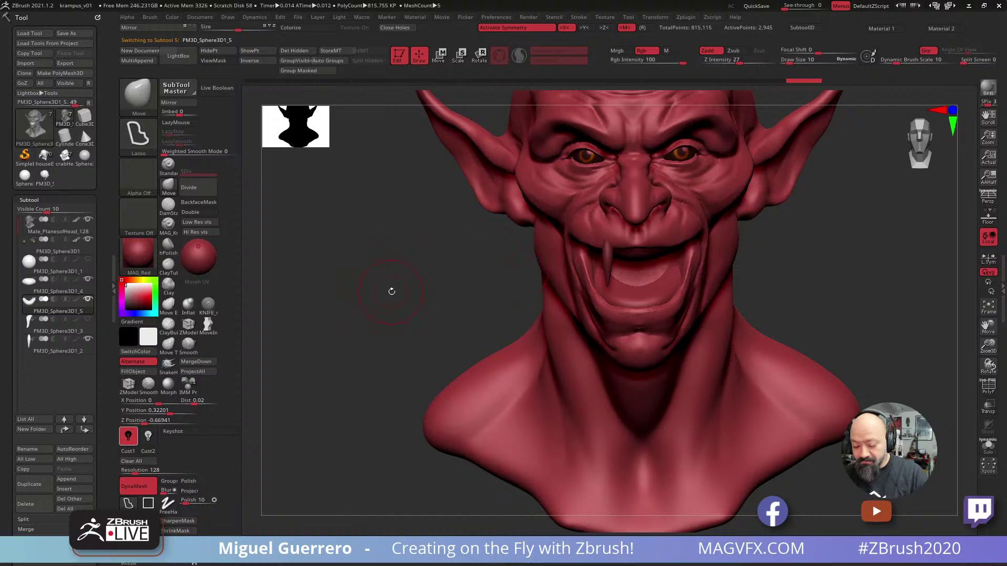
{"action": "left_click_drag", "start_coordinate": [392, 292], "coordinate": [443, 297]}
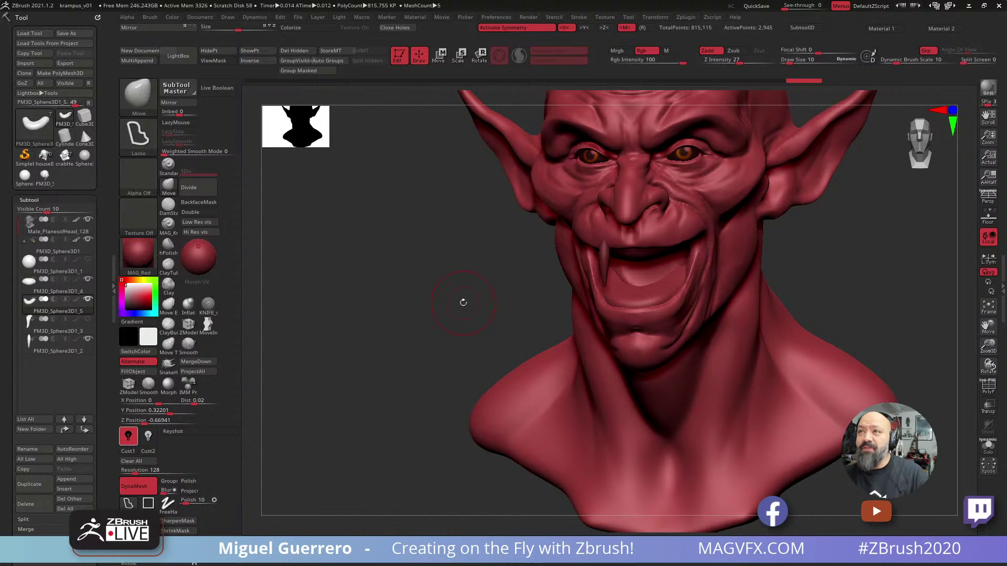
{"action": "mouse_move", "coordinate": [463, 303]}
{"action": "left_mouse_down"}
{"action": "mouse_move", "coordinate": [432, 298]}
{"action": "mouse_move", "coordinate": [463, 293]}
{"action": "left_mouse_up"}
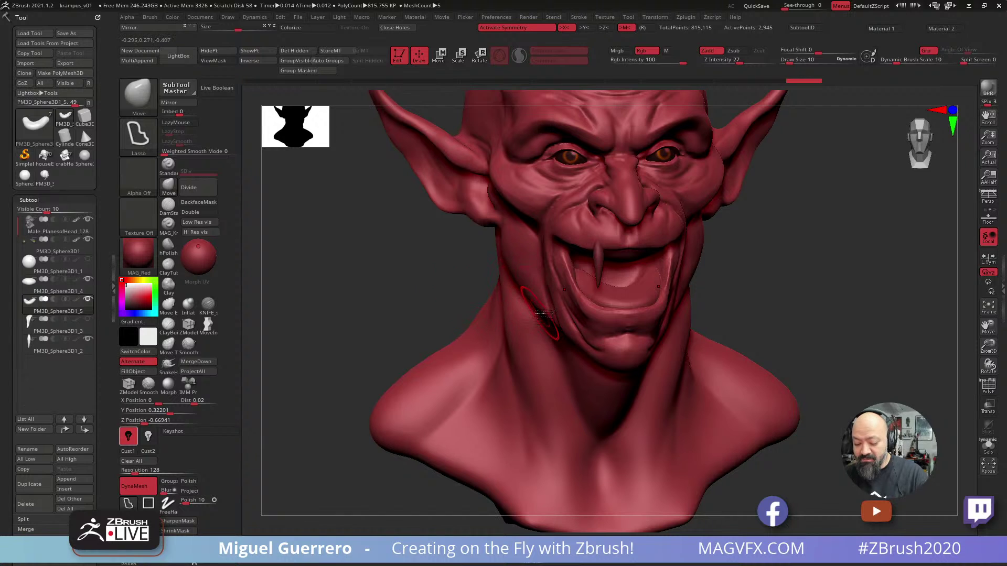
Choose the Inflat brush at draw size 3, make the head subtool active and invert its mask.
{"action": "mouse_move", "coordinate": [382, 287]}
{"action": "left_mouse_down"}
{"action": "mouse_move", "coordinate": [427, 287]}
{"action": "mouse_move", "coordinate": [459, 303]}
{"action": "left_mouse_up"}
{"action": "left_click", "coordinate": [188, 304]}
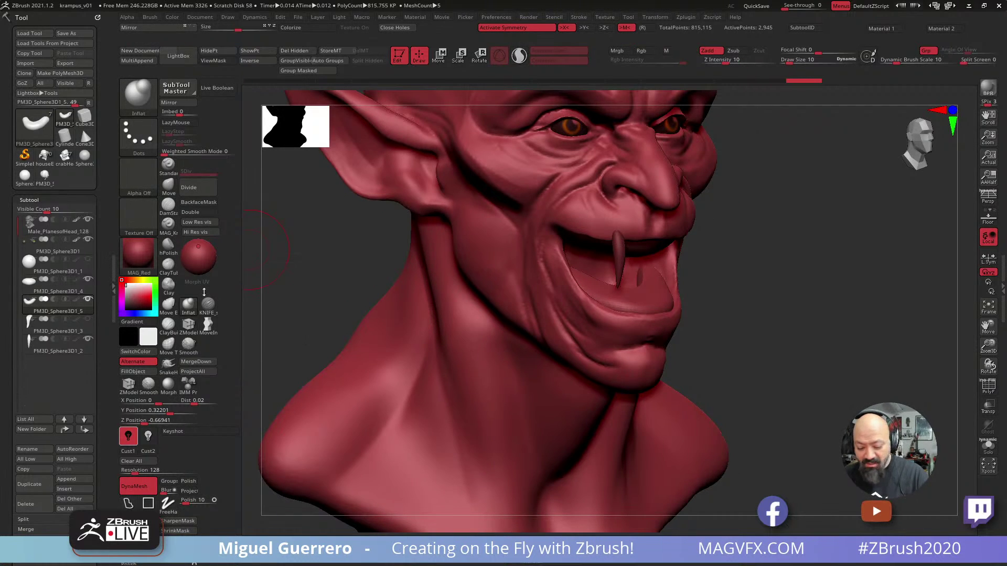
{"action": "mouse_move", "coordinate": [557, 250]}
{"action": "left_mouse_down"}
{"action": "mouse_move", "coordinate": [596, 310]}
{"action": "mouse_move", "coordinate": [576, 284]}
{"action": "mouse_move", "coordinate": [548, 276]}
{"action": "mouse_move", "coordinate": [554, 243]}
{"action": "left_mouse_up"}
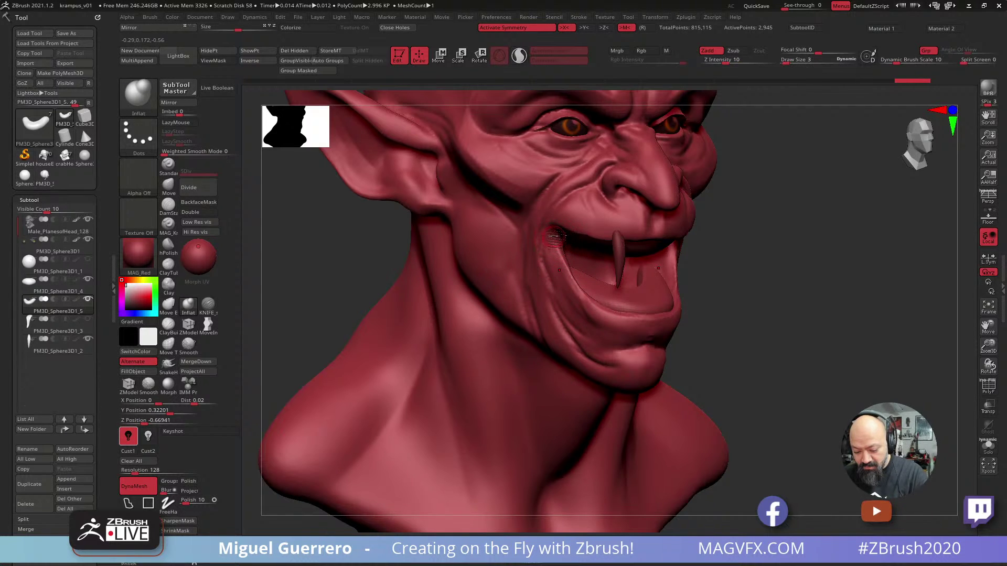
{"action": "key", "text": "ctrl"}
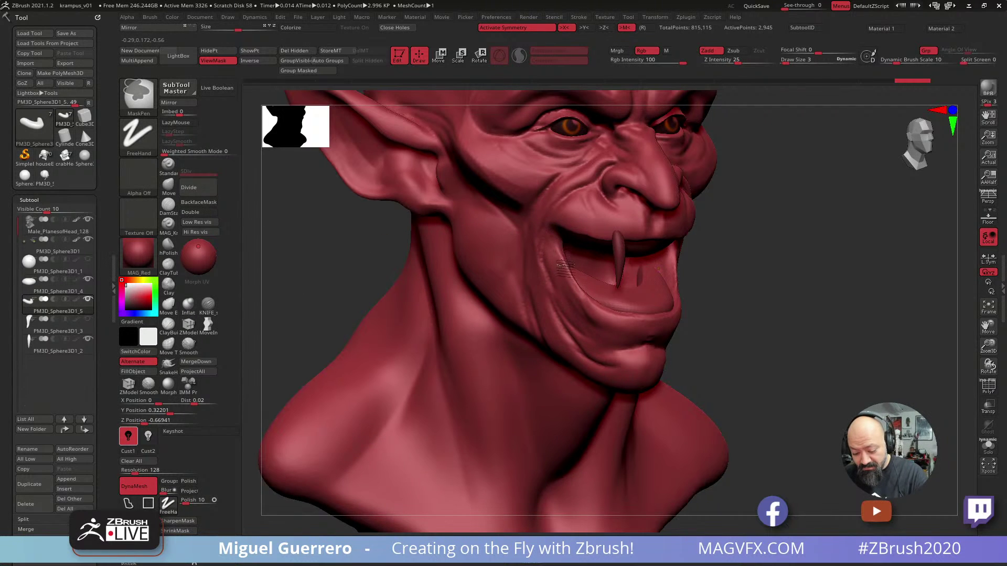
{"action": "left_click", "coordinate": [550, 304], "text": "alt"}
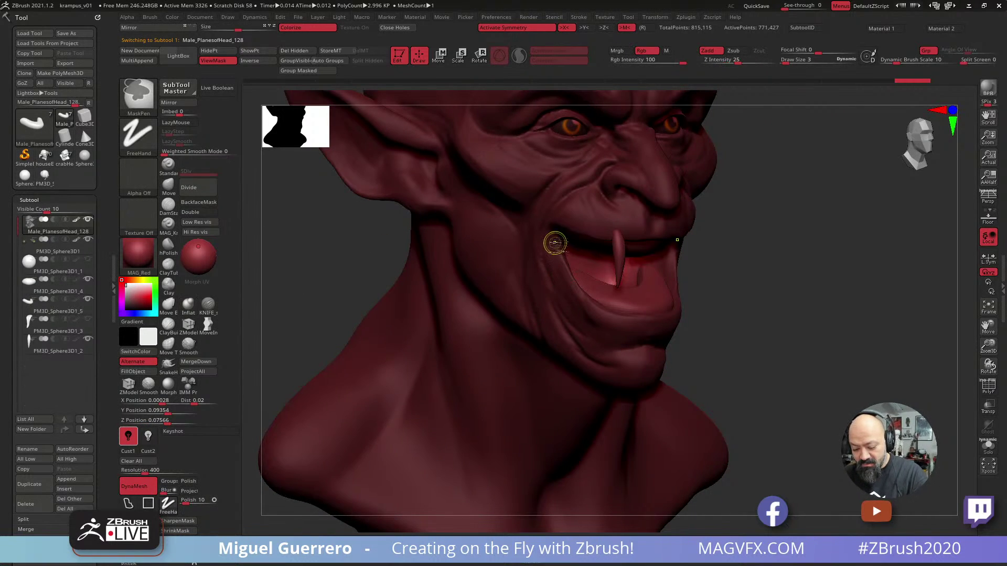
{"action": "key", "text": "ctrl+i"}
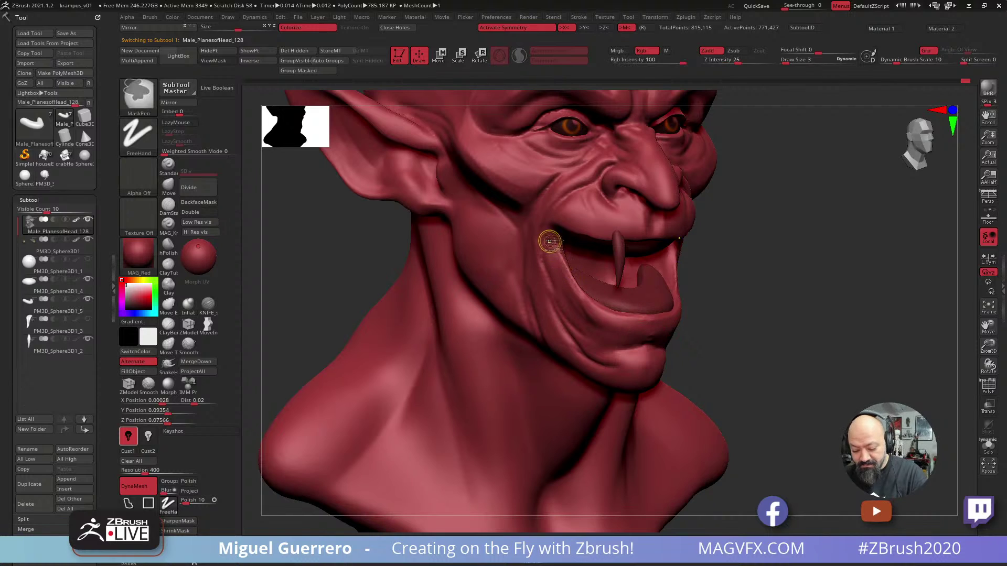
Paint a mask along the lower lip up to the mouth corner and invert it so that the lip is unmasked.
{"action": "mouse_move", "coordinate": [549, 241]}
{"action": "left_mouse_down", "text": "ctrl"}
{"action": "mouse_move", "coordinate": [595, 311]}
{"action": "mouse_move", "coordinate": [663, 323]}
{"action": "left_mouse_up", "text": "ctrl"}
{"action": "mouse_move", "coordinate": [583, 298]}
{"action": "left_mouse_down", "text": "ctrl"}
{"action": "mouse_move", "coordinate": [552, 230]}
{"action": "mouse_move", "coordinate": [572, 273]}
{"action": "left_mouse_up", "text": "ctrl"}
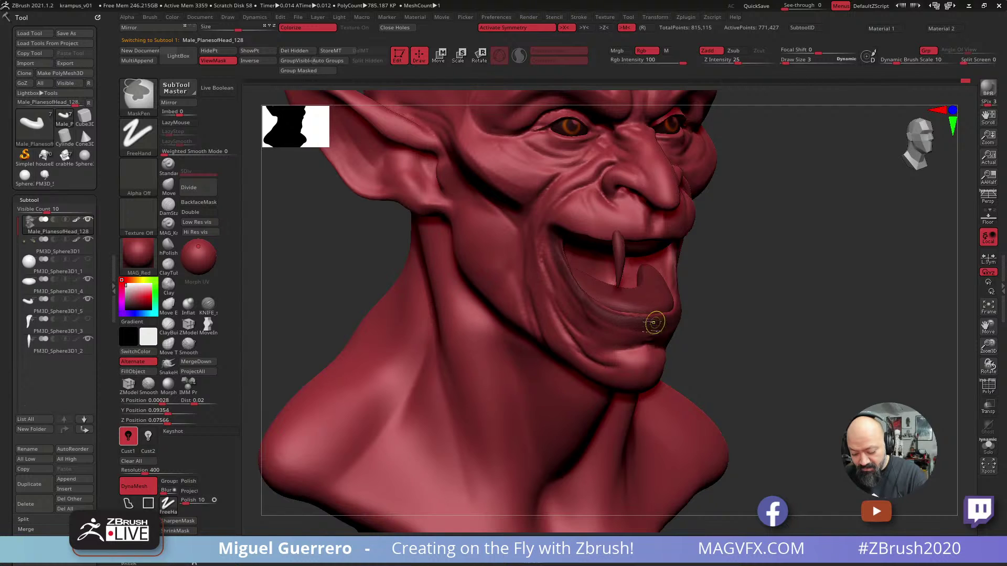
{"action": "left_click", "coordinate": [732, 356], "text": "ctrl"}
Thicken the unmasked lower lip with the Inflat brush at draw size 5 and clear the mask.
{"action": "left_click_drag", "start_coordinate": [753, 377], "coordinate": [746, 371]}
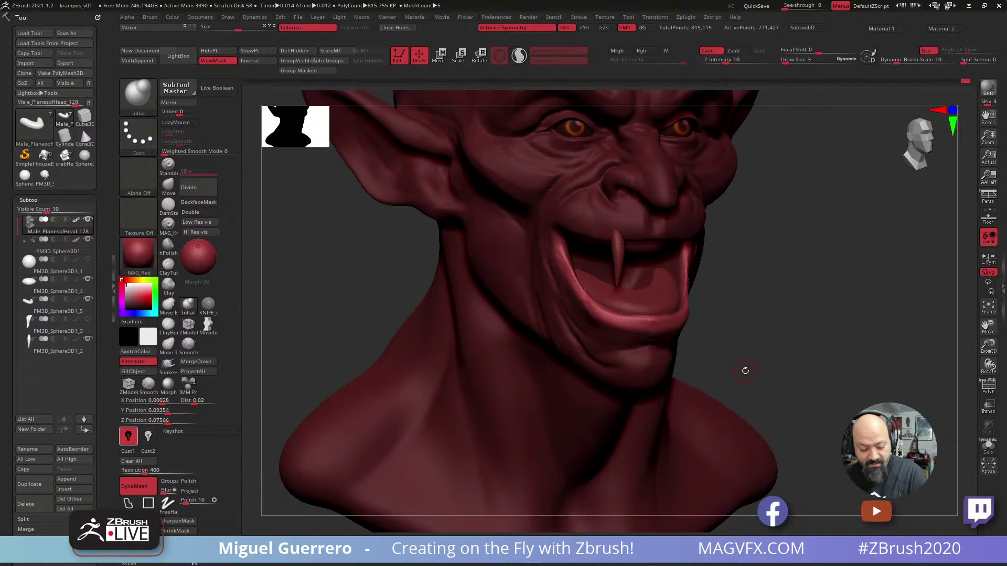
{"action": "left_click", "coordinate": [189, 305]}
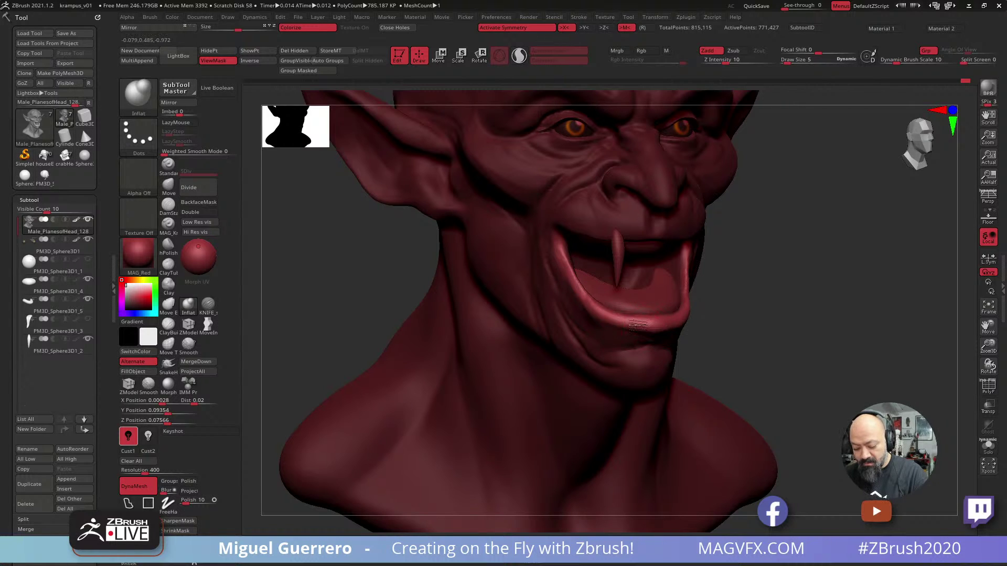
{"action": "mouse_move", "coordinate": [744, 330]}
{"action": "left_mouse_down", "text": "ctrl"}
{"action": "mouse_move", "coordinate": [754, 331]}
{"action": "mouse_move", "coordinate": [728, 329]}
{"action": "left_mouse_up", "text": "ctrl"}
Reshape the head's mouth corners and the adjoining cheeks with the Move brush, increasing the draw size from 5 to 18.
{"action": "mouse_move", "coordinate": [399, 288]}
{"action": "left_mouse_down"}
{"action": "mouse_move", "coordinate": [375, 284]}
{"action": "mouse_move", "coordinate": [386, 294]}
{"action": "mouse_move", "coordinate": [375, 275]}
{"action": "left_mouse_up"}
{"action": "left_click", "coordinate": [168, 186]}
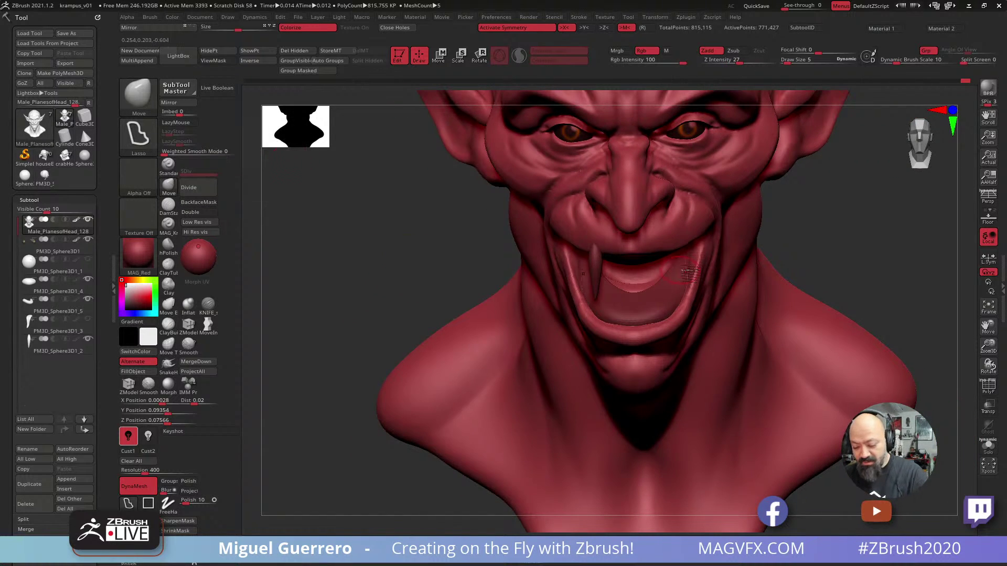
{"action": "left_click_drag", "start_coordinate": [679, 264], "coordinate": [701, 266]}
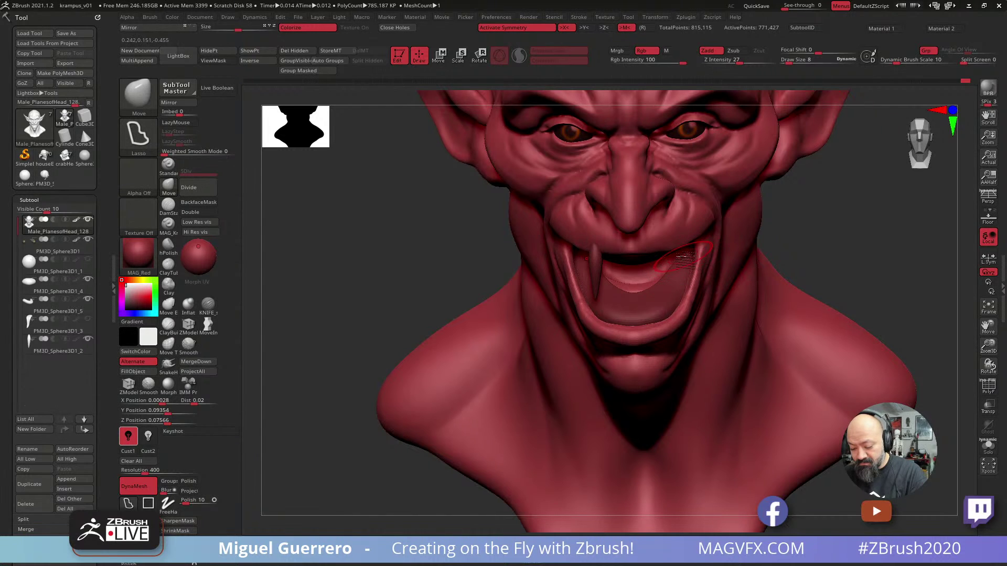
{"action": "mouse_move", "coordinate": [424, 257]}
{"action": "left_mouse_down"}
{"action": "mouse_move", "coordinate": [434, 266]}
{"action": "mouse_move", "coordinate": [409, 243]}
{"action": "mouse_move", "coordinate": [396, 199]}
{"action": "mouse_move", "coordinate": [388, 230]}
{"action": "mouse_move", "coordinate": [405, 228]}
{"action": "left_mouse_up"}
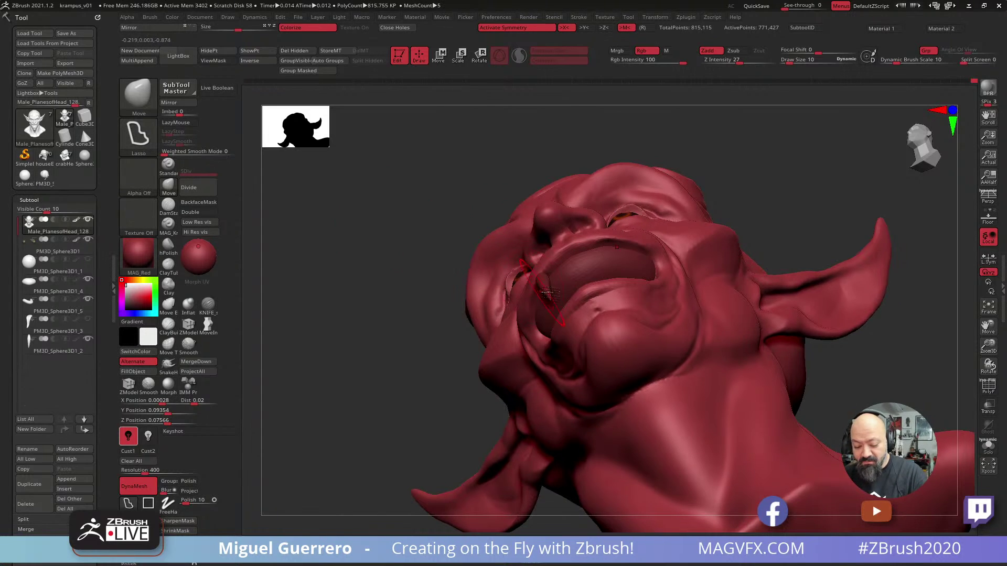
{"action": "mouse_move", "coordinate": [373, 228]}
{"action": "left_mouse_down"}
{"action": "mouse_move", "coordinate": [557, 251]}
{"action": "mouse_move", "coordinate": [629, 238]}
{"action": "mouse_move", "coordinate": [663, 250]}
{"action": "mouse_move", "coordinate": [668, 264]}
{"action": "left_mouse_up"}
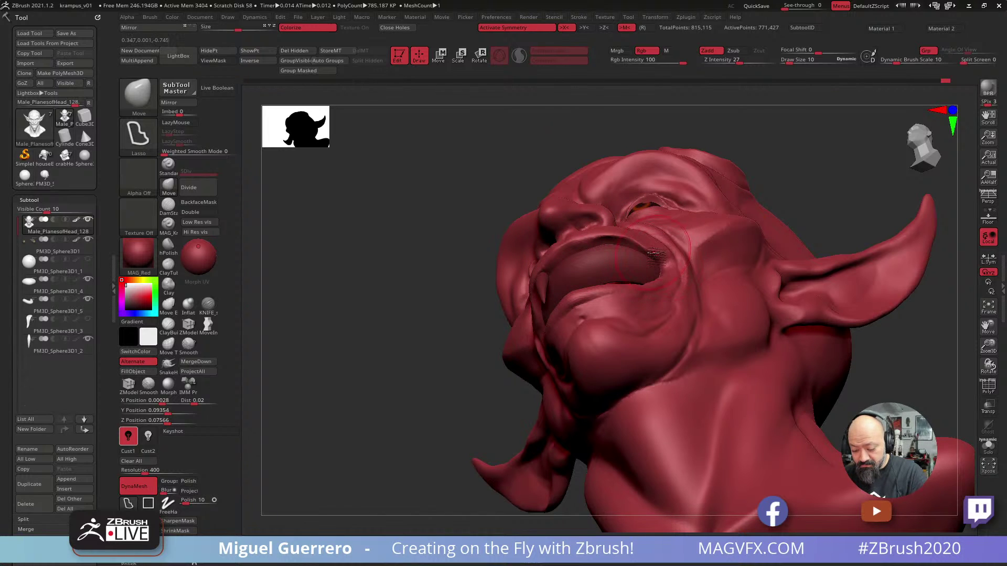
{"action": "left_click_drag", "start_coordinate": [425, 237], "coordinate": [455, 232]}
{"action": "key", "text": "]"}
{"action": "left_click_drag", "start_coordinate": [672, 264], "coordinate": [677, 270]}
{"action": "left_click_drag", "start_coordinate": [399, 277], "coordinate": [423, 272], "text": "shift"}
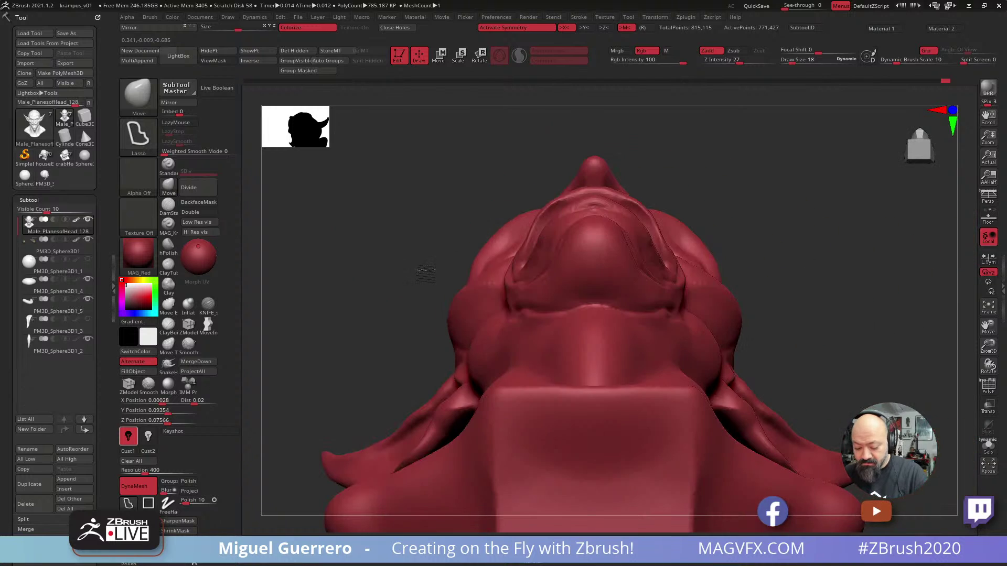
Refine the mouth corners and the sides of the lips with the Move brush, reducing the draw size from 10 to 6.
{"action": "mouse_move", "coordinate": [441, 231]}
{"action": "left_mouse_down"}
{"action": "mouse_move", "coordinate": [377, 309]}
{"action": "mouse_move", "coordinate": [387, 389]}
{"action": "mouse_move", "coordinate": [321, 240]}
{"action": "mouse_move", "coordinate": [330, 254]}
{"action": "left_mouse_up"}
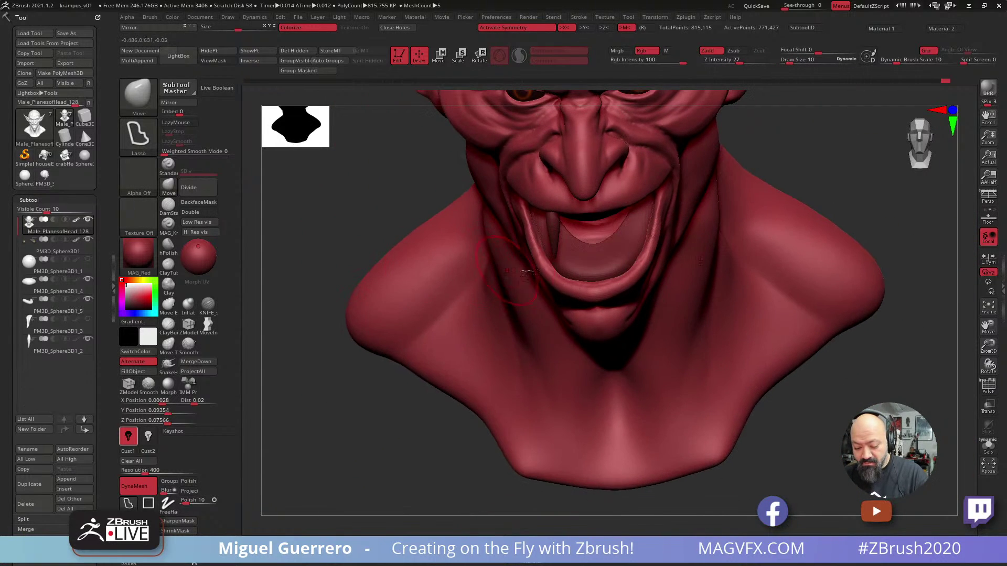
{"action": "left_click_drag", "start_coordinate": [543, 253], "coordinate": [524, 216]}
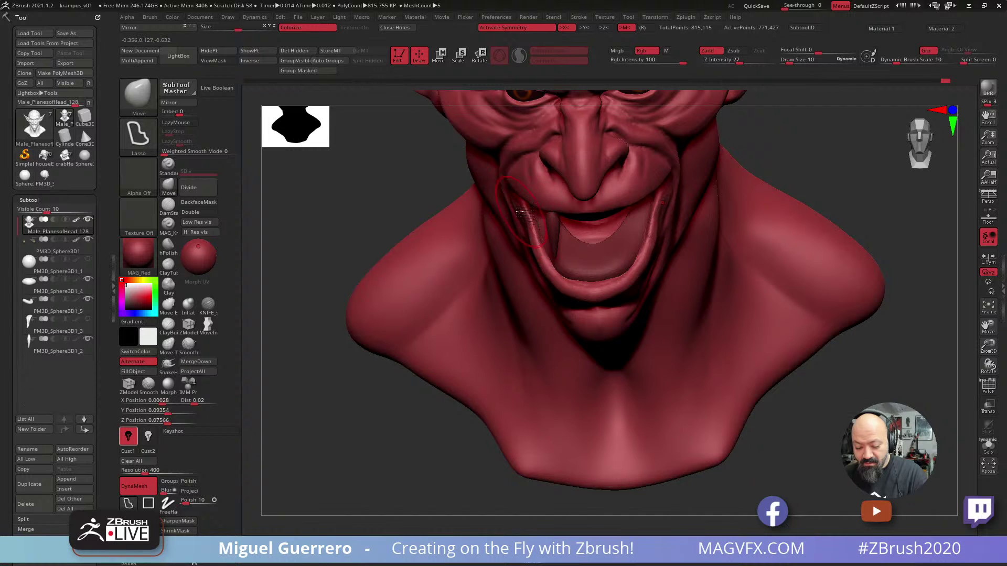
{"action": "mouse_move", "coordinate": [371, 223]}
{"action": "left_mouse_down"}
{"action": "mouse_move", "coordinate": [356, 162]}
{"action": "mouse_move", "coordinate": [402, 162]}
{"action": "left_mouse_up"}
{"action": "left_click_drag", "start_coordinate": [524, 207], "coordinate": [514, 195]}
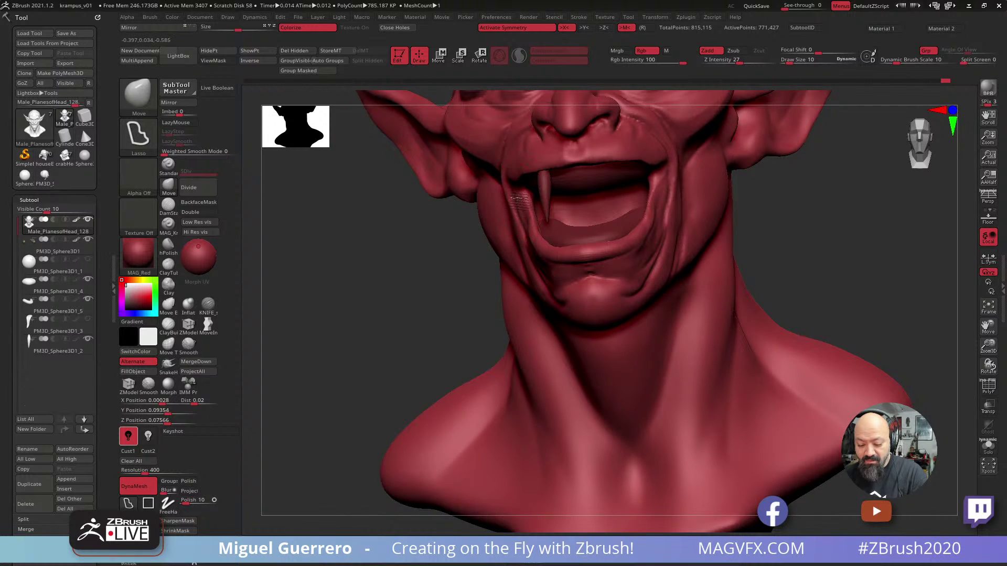
{"action": "left_click_drag", "start_coordinate": [677, 199], "coordinate": [661, 194]}
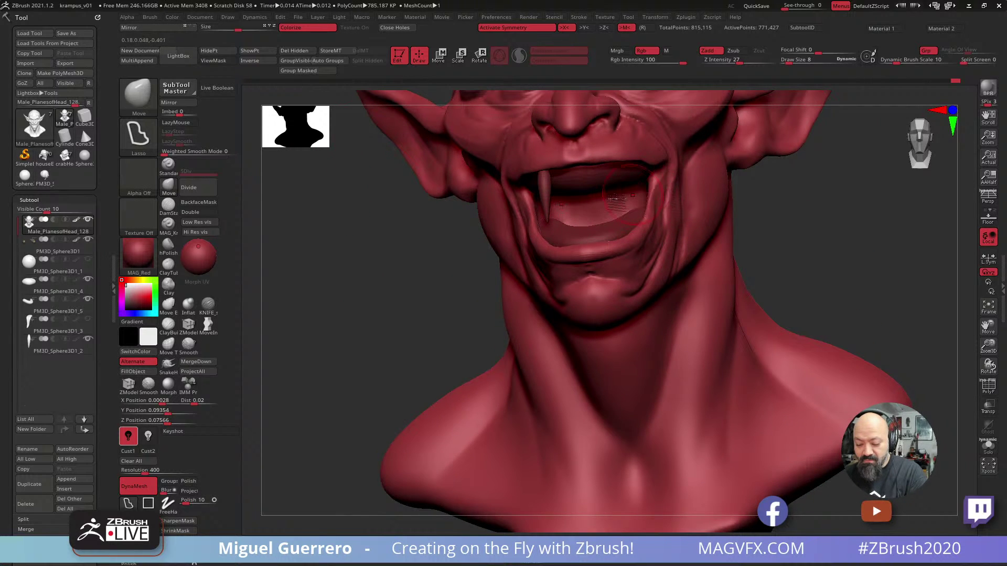
{"action": "left_click_drag", "start_coordinate": [412, 282], "coordinate": [403, 265]}
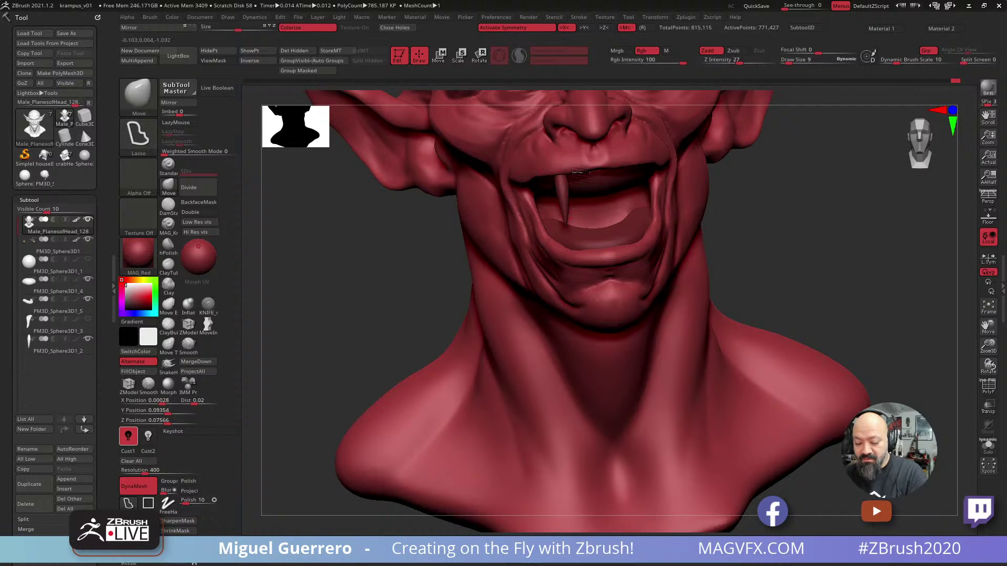
{"action": "left_click_drag", "start_coordinate": [432, 222], "coordinate": [414, 221]}
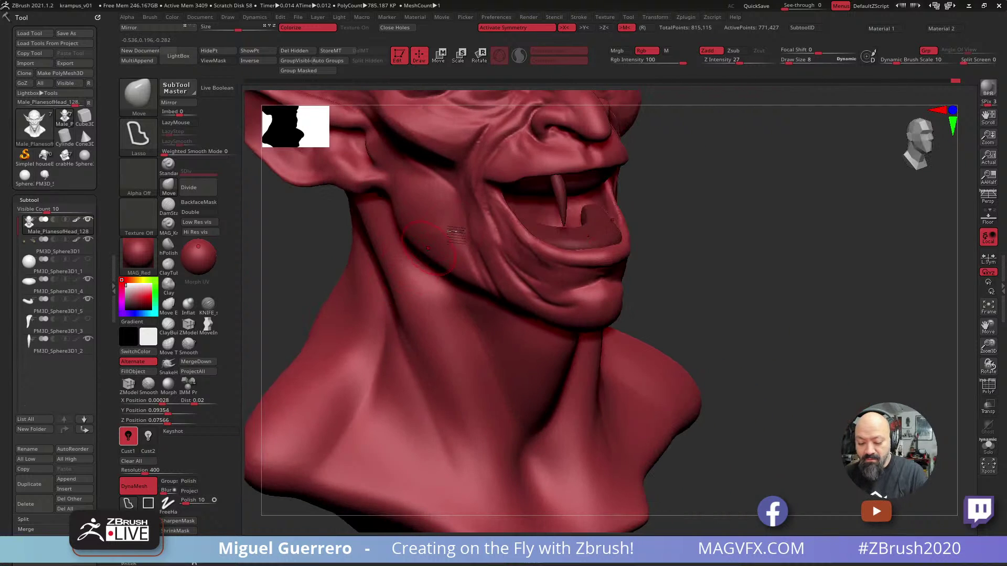
{"action": "left_click_drag", "start_coordinate": [506, 182], "coordinate": [492, 193]}
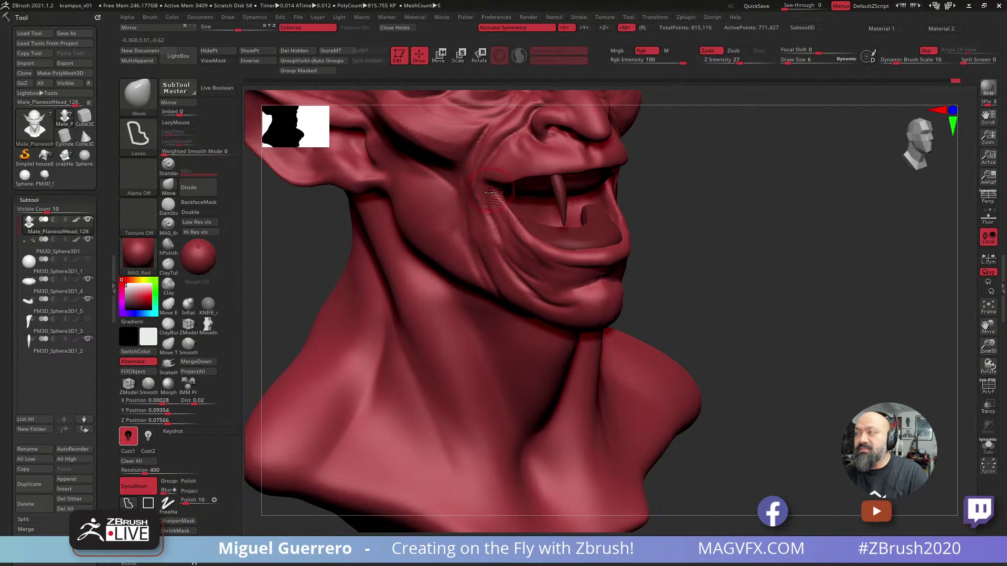
Adjust the upper lip around the fang with the Move brush at draw sizes 7 to 9.
{"action": "mouse_move", "coordinate": [299, 269]}
{"action": "left_mouse_down"}
{"action": "mouse_move", "coordinate": [330, 225]}
{"action": "mouse_move", "coordinate": [468, 221]}
{"action": "left_mouse_up"}
{"action": "left_click_drag", "start_coordinate": [323, 260], "coordinate": [328, 261]}
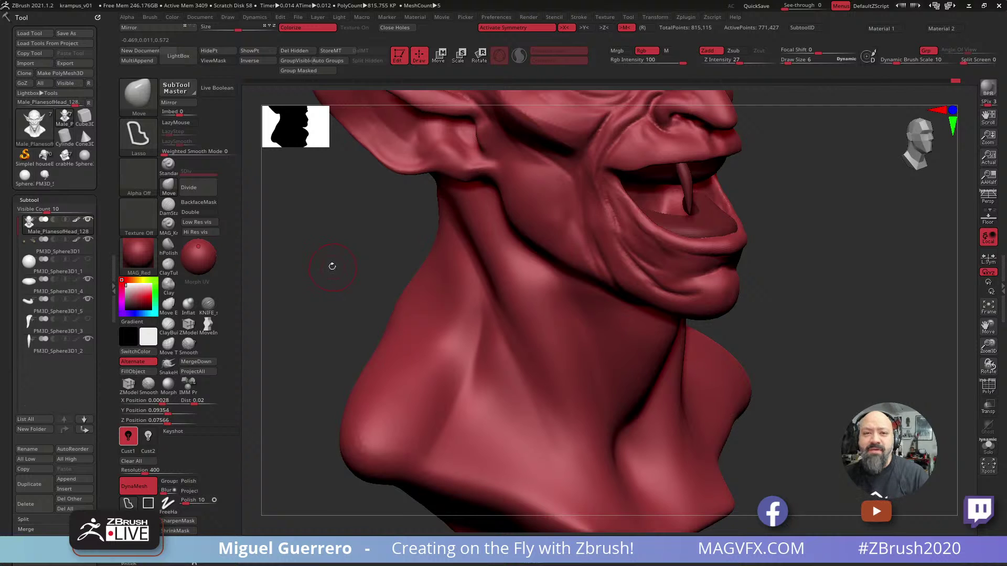
{"action": "mouse_move", "coordinate": [806, 307]}
{"action": "left_mouse_down"}
{"action": "mouse_move", "coordinate": [641, 177]}
{"action": "mouse_move", "coordinate": [643, 161]}
{"action": "mouse_move", "coordinate": [665, 155]}
{"action": "mouse_move", "coordinate": [652, 157]}
{"action": "mouse_move", "coordinate": [677, 156]}
{"action": "left_mouse_up"}
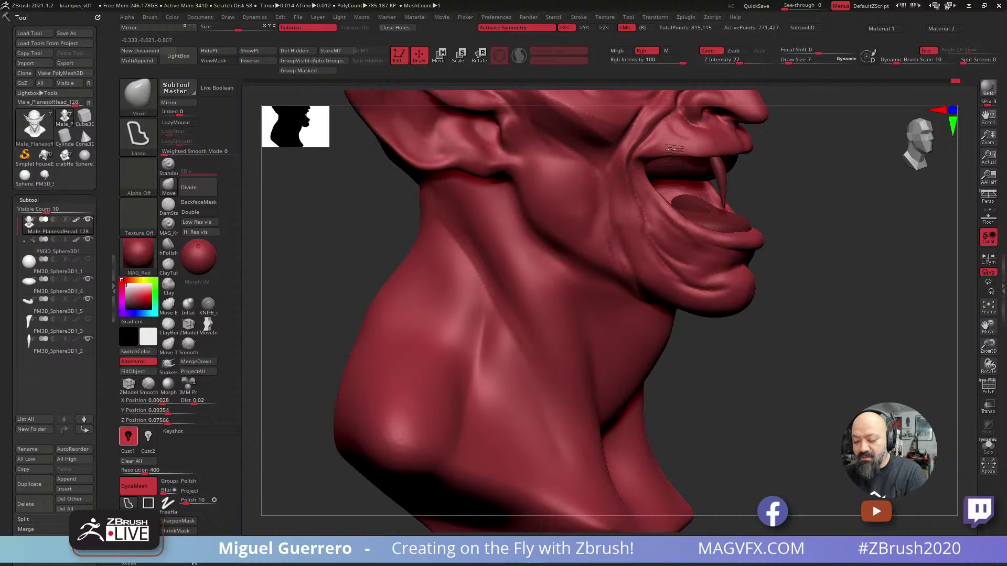
{"action": "mouse_move", "coordinate": [336, 246]}
{"action": "left_mouse_down"}
{"action": "mouse_move", "coordinate": [460, 222]}
{"action": "mouse_move", "coordinate": [471, 209]}
{"action": "left_mouse_up"}
{"action": "mouse_move", "coordinate": [605, 198]}
{"action": "left_mouse_down"}
{"action": "mouse_move", "coordinate": [608, 212]}
{"action": "mouse_move", "coordinate": [589, 216]}
{"action": "left_mouse_up"}
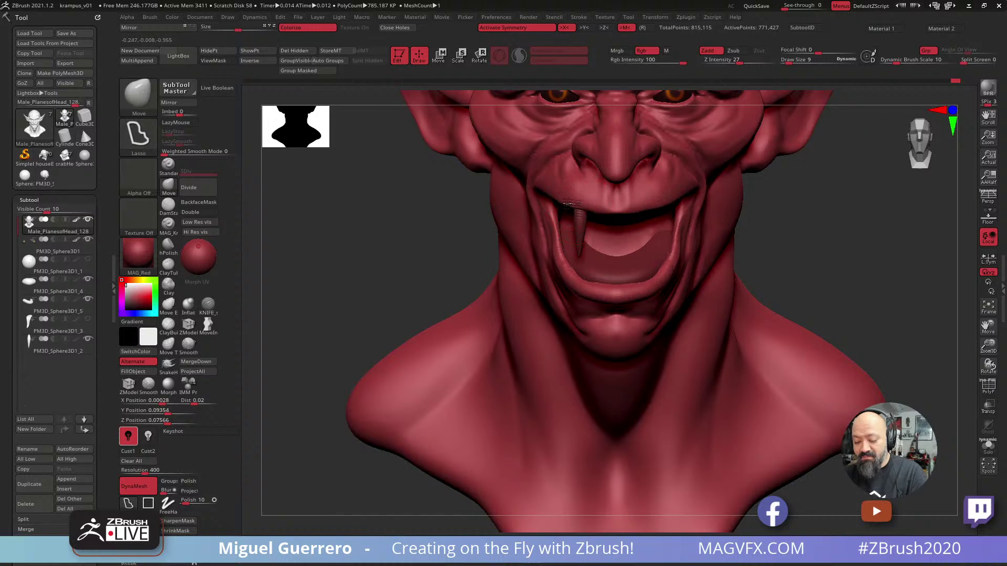
Make the fang subtool PM3D_Sphere3D1_2 active and reposition it under the upper lip with the Move gizmo.
{"action": "mouse_move", "coordinate": [369, 255]}
{"action": "left_mouse_down"}
{"action": "mouse_move", "coordinate": [404, 290]}
{"action": "mouse_move", "coordinate": [426, 272]}
{"action": "mouse_move", "coordinate": [354, 333]}
{"action": "mouse_move", "coordinate": [355, 292]}
{"action": "mouse_move", "coordinate": [439, 300]}
{"action": "mouse_move", "coordinate": [349, 288]}
{"action": "mouse_move", "coordinate": [431, 281]}
{"action": "mouse_move", "coordinate": [603, 299]}
{"action": "left_mouse_up"}
{"action": "left_click", "coordinate": [603, 298], "text": "alt"}
{"action": "left_click_drag", "start_coordinate": [398, 236], "coordinate": [492, 299]}
{"action": "key", "text": "w"}
{"action": "left_click_drag", "start_coordinate": [599, 243], "coordinate": [599, 256]}
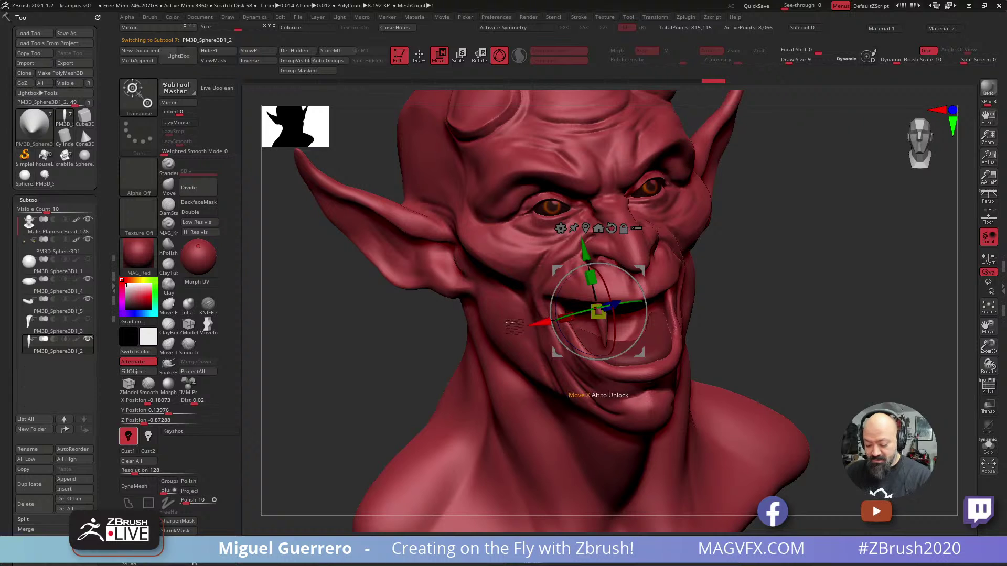
{"action": "right_click_drag", "start_coordinate": [557, 316], "coordinate": [557, 334]}
{"action": "left_click_drag", "start_coordinate": [570, 318], "coordinate": [598, 314]}
Shape the fang in side view with the Move brush at draw size 18, shortening its tip.
{"action": "right_click_drag", "start_coordinate": [376, 310], "coordinate": [411, 303]}
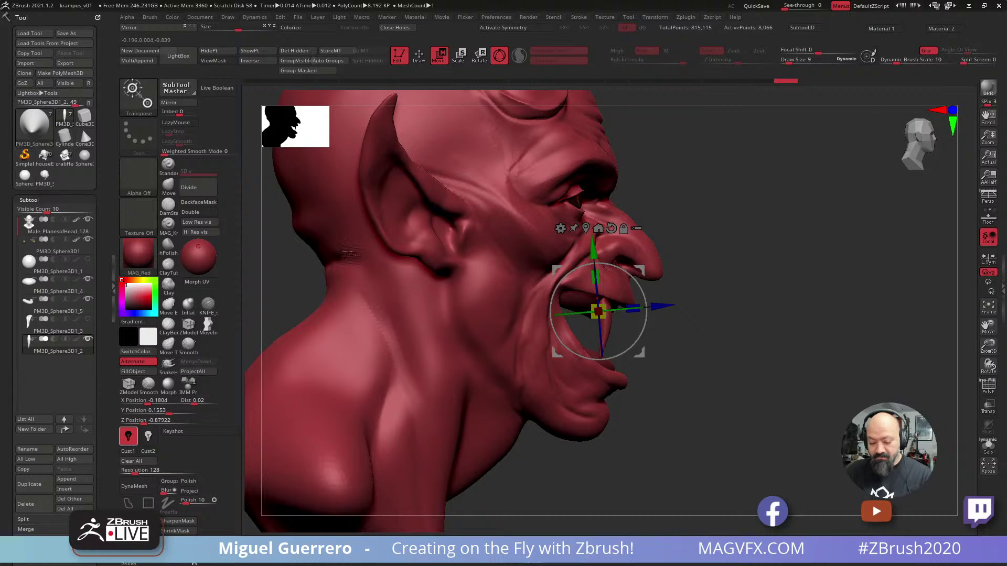
{"action": "key", "text": "q"}
{"action": "left_click_drag", "start_coordinate": [603, 353], "coordinate": [607, 316]}
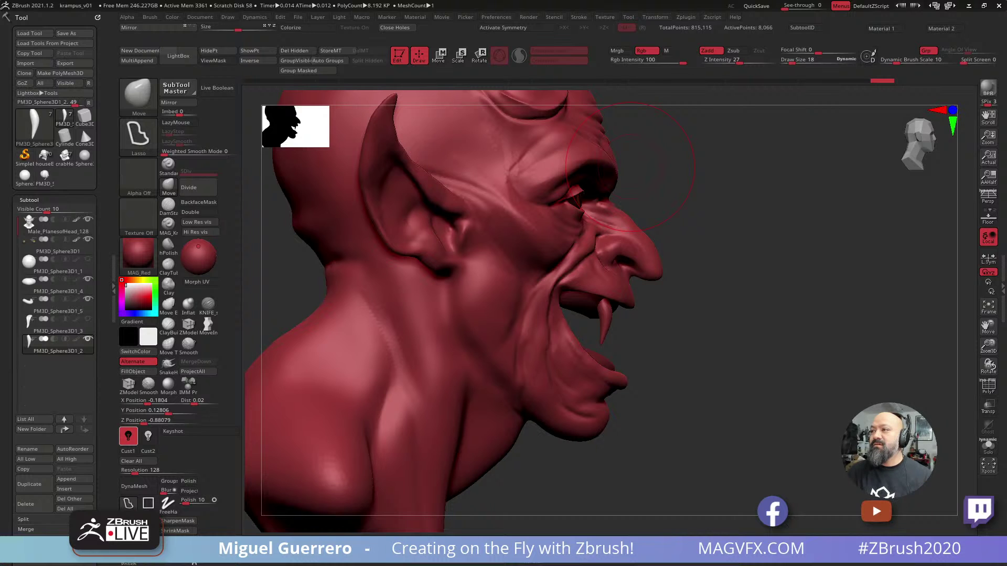
Bring up the reference board and examine the Krampus and open-mouth reference images.
{"action": "right_click_drag", "start_coordinate": [986, 0], "coordinate": [679, 224]}
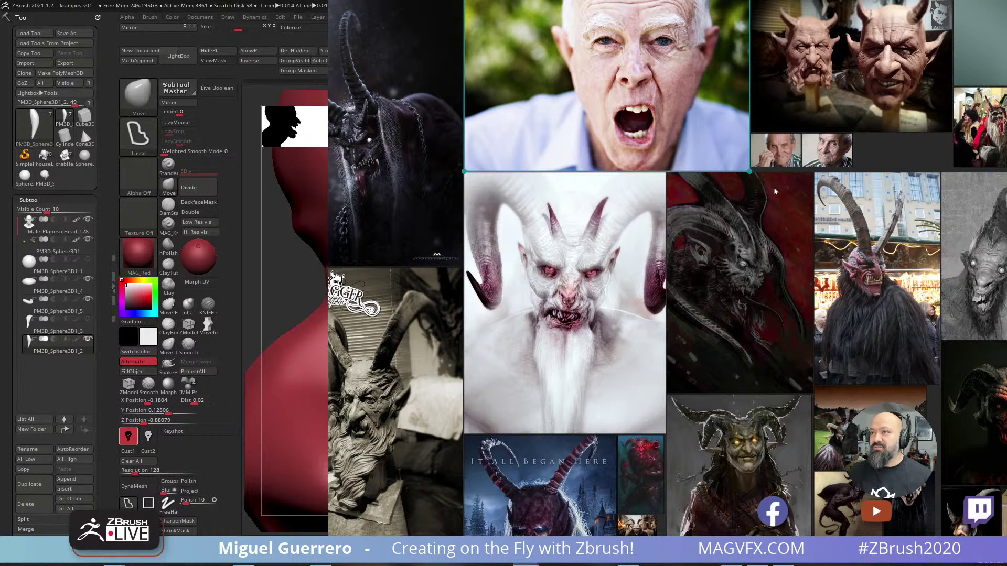
{"action": "middle_click_drag", "start_coordinate": [774, 192], "coordinate": [778, 127]}
{"action": "right_click_drag", "start_coordinate": [785, 142], "coordinate": [859, 0]}
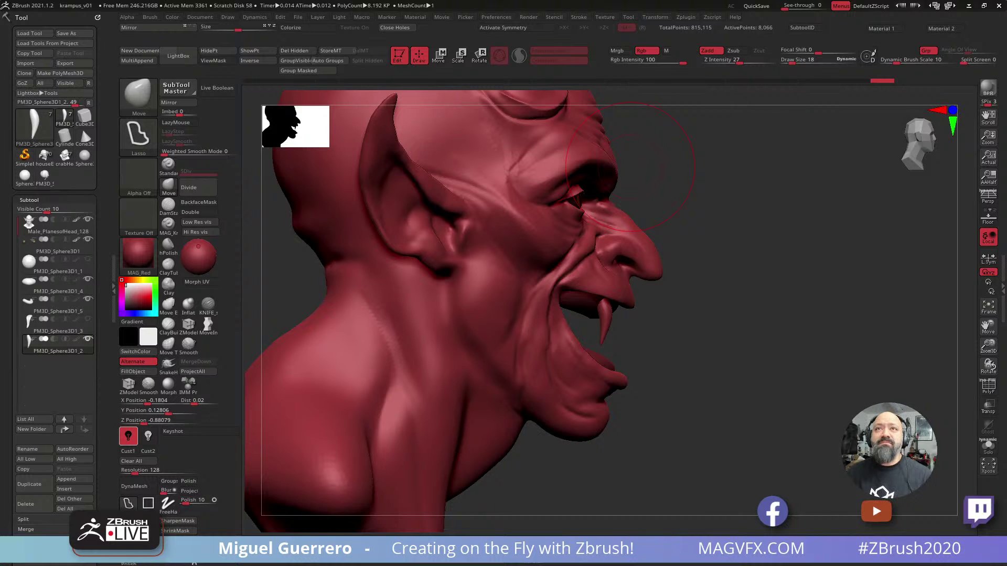
Switch to the web browser and look through the artist's portfolio site, ArtStation profile and product store.
{"action": "left_click_drag", "start_coordinate": [395, 0], "coordinate": [596, 0]}
{"action": "scroll", "coordinate": [394, 283], "scroll_direction": "down", "scroll_amount": 1}
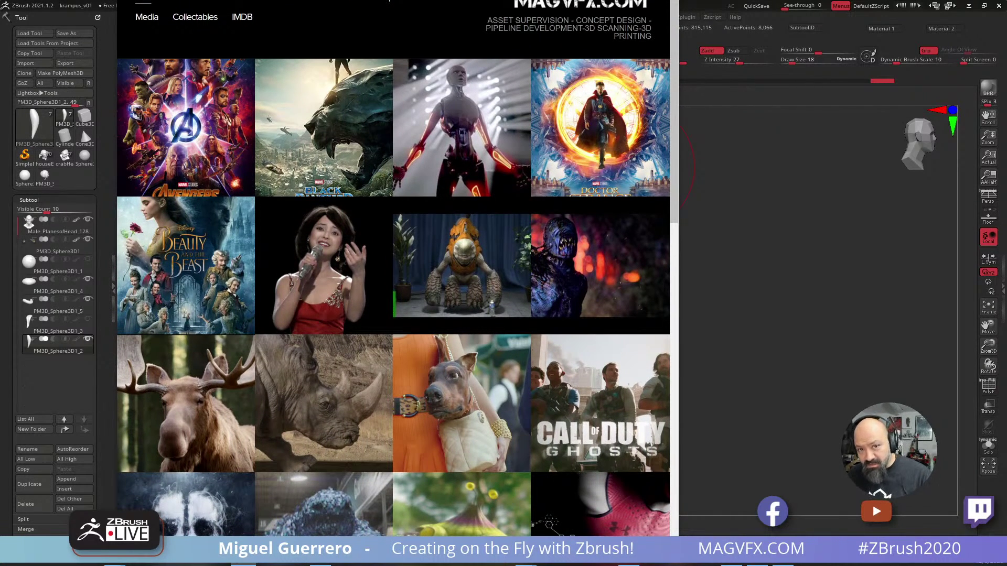
{"action": "key", "text": "ctrl+Tab"}
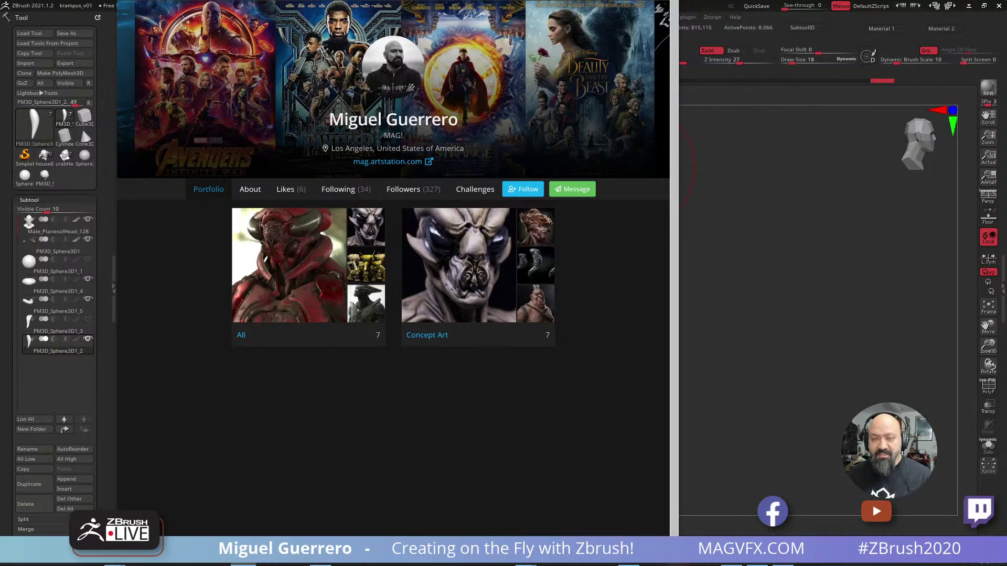
{"action": "key", "text": "ctrl+Tab"}
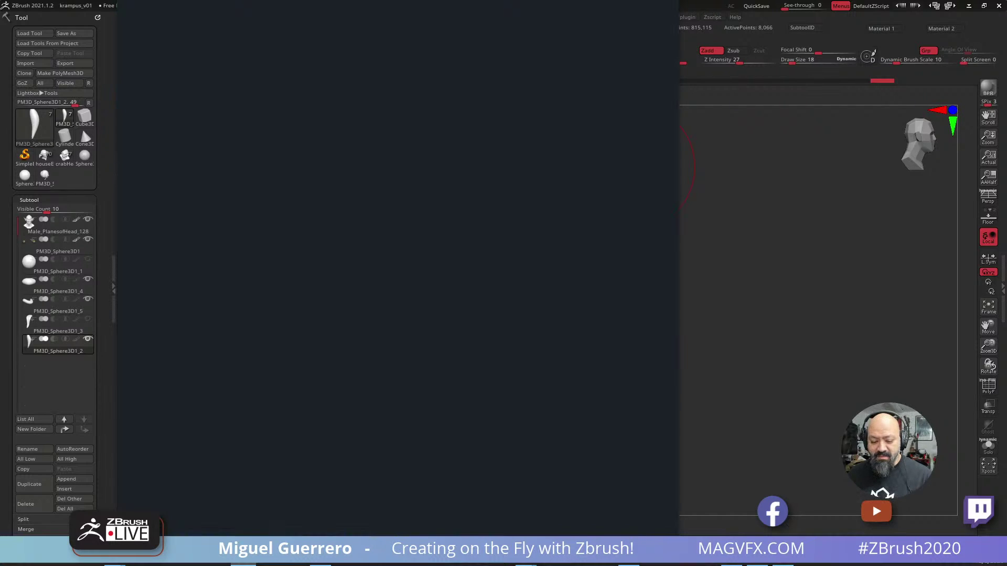
{"action": "scroll", "coordinate": [422, 204], "scroll_direction": "down", "scroll_amount": 4}
{"action": "scroll", "coordinate": [422, 205], "scroll_direction": "down", "scroll_amount": 4}
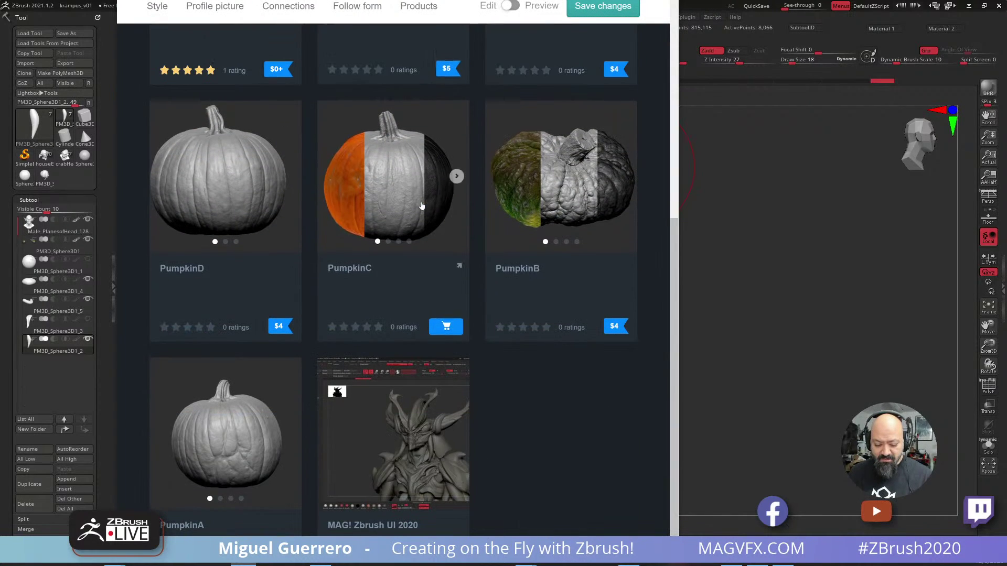
Look over the pumpkin models and sculpting tutorials on the artist's store page, and return to ZBrush.
{"action": "scroll", "coordinate": [430, 454], "scroll_direction": "up", "scroll_amount": 8}
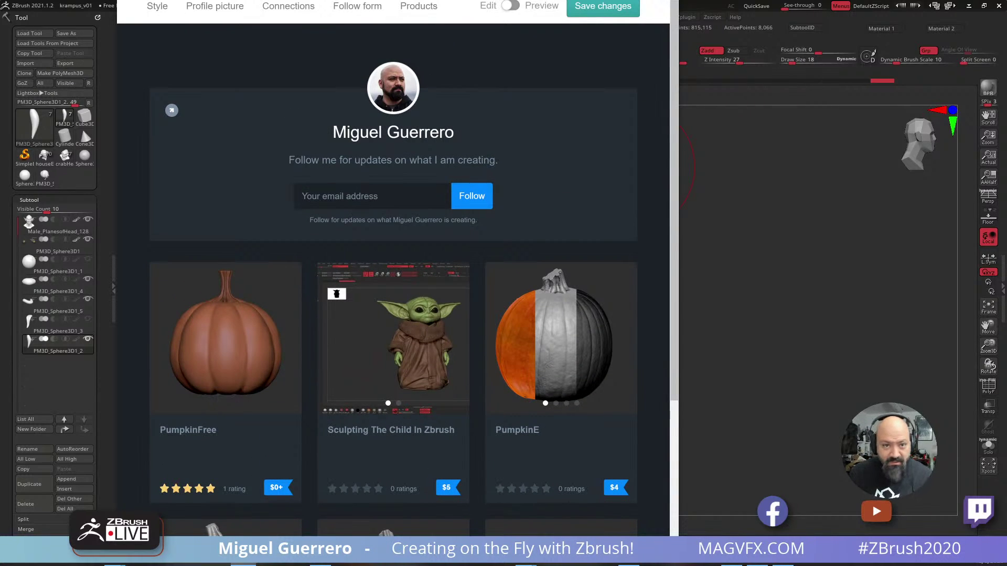
{"action": "left_click_drag", "start_coordinate": [398, 0], "coordinate": [285, 0]}
{"action": "scroll", "coordinate": [285, 37], "scroll_direction": "up", "scroll_amount": 4}
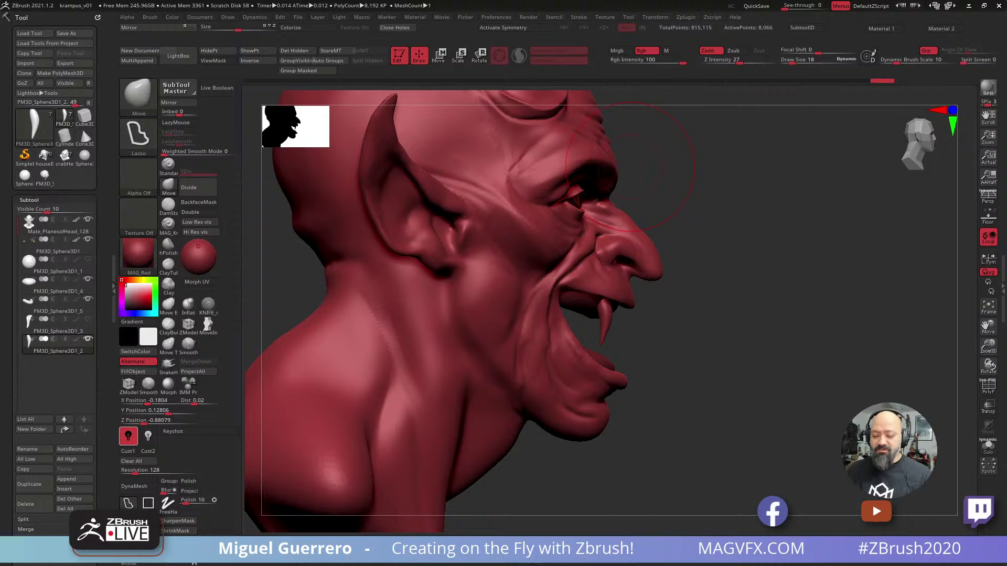
Refine the upper fang's root and tip with the Move brush at draw size 10, working from three-quarter and front views.
{"action": "left_click_drag", "start_coordinate": [748, 348], "coordinate": [721, 352]}
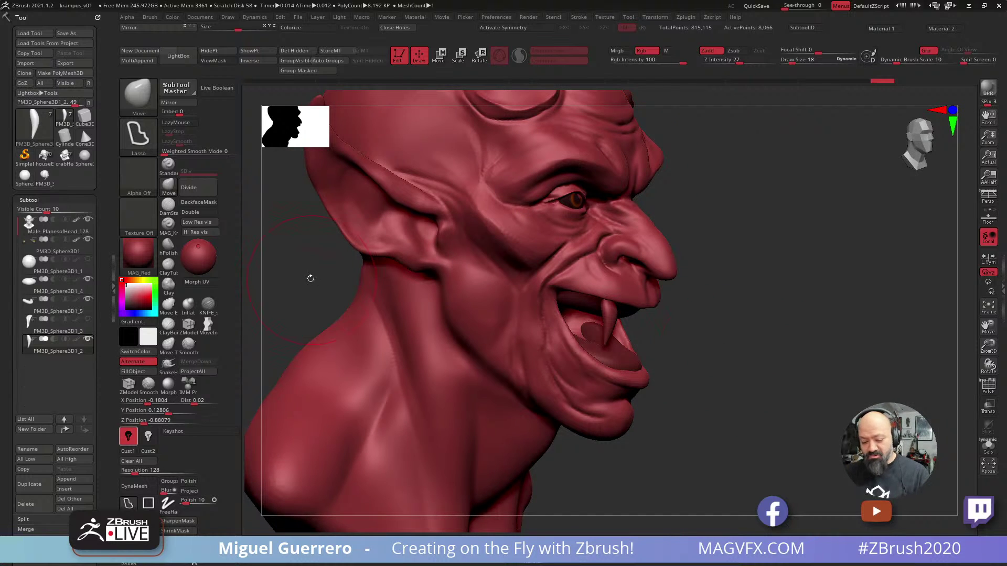
{"action": "mouse_move", "coordinate": [333, 280]}
{"action": "left_mouse_down"}
{"action": "mouse_move", "coordinate": [312, 288]}
{"action": "mouse_move", "coordinate": [333, 285]}
{"action": "left_mouse_up"}
{"action": "key", "text": "["}
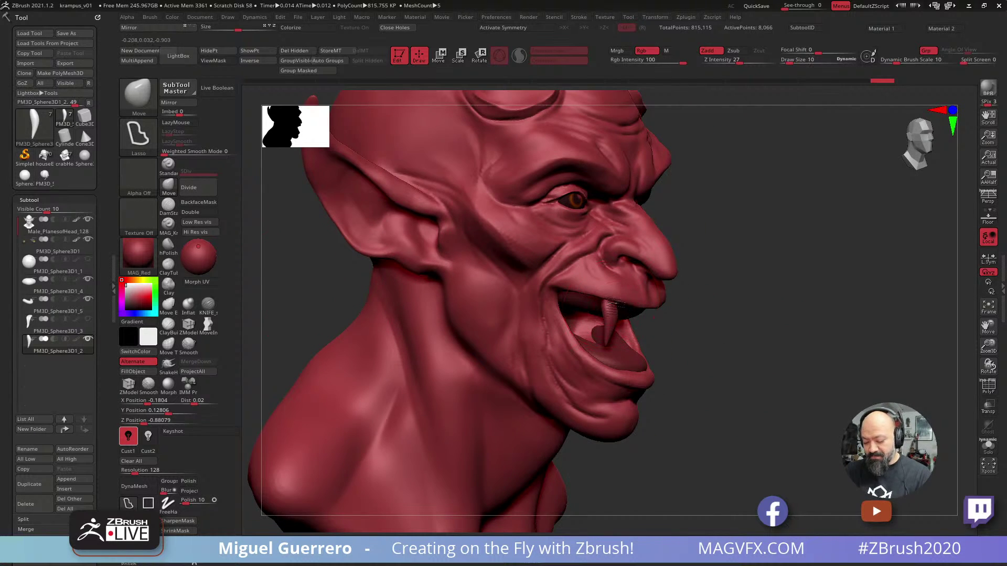
{"action": "left_click_drag", "start_coordinate": [615, 303], "coordinate": [619, 303]}
{"action": "left_click_drag", "start_coordinate": [705, 386], "coordinate": [655, 385], "text": "shift"}
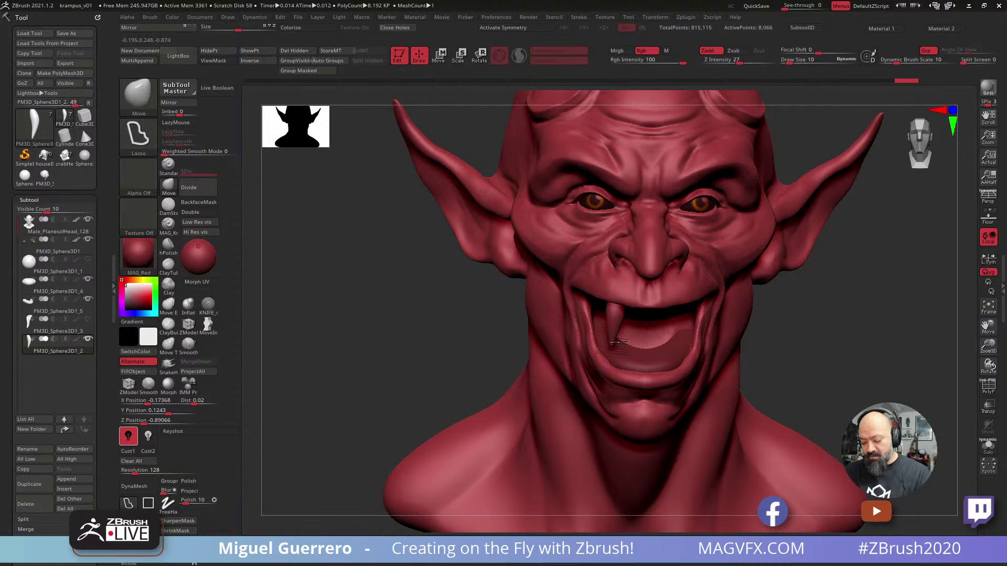
{"action": "left_click_drag", "start_coordinate": [617, 342], "coordinate": [623, 343]}
{"action": "mouse_move", "coordinate": [411, 315]}
{"action": "left_mouse_down"}
{"action": "mouse_move", "coordinate": [414, 287]}
{"action": "mouse_move", "coordinate": [372, 295]}
{"action": "mouse_move", "coordinate": [359, 309]}
{"action": "left_mouse_up"}
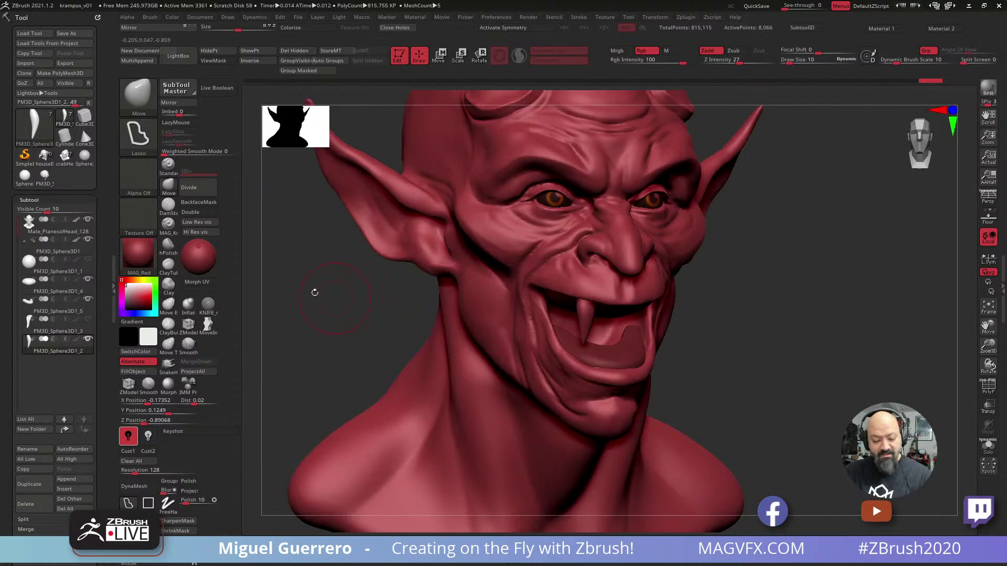
Duplicate the upper fang and move the copy beside it toward the middle of the mouth with the Move gizmo.
{"action": "left_click", "coordinate": [29, 488]}
{"action": "left_click_drag", "start_coordinate": [353, 319], "coordinate": [354, 264]}
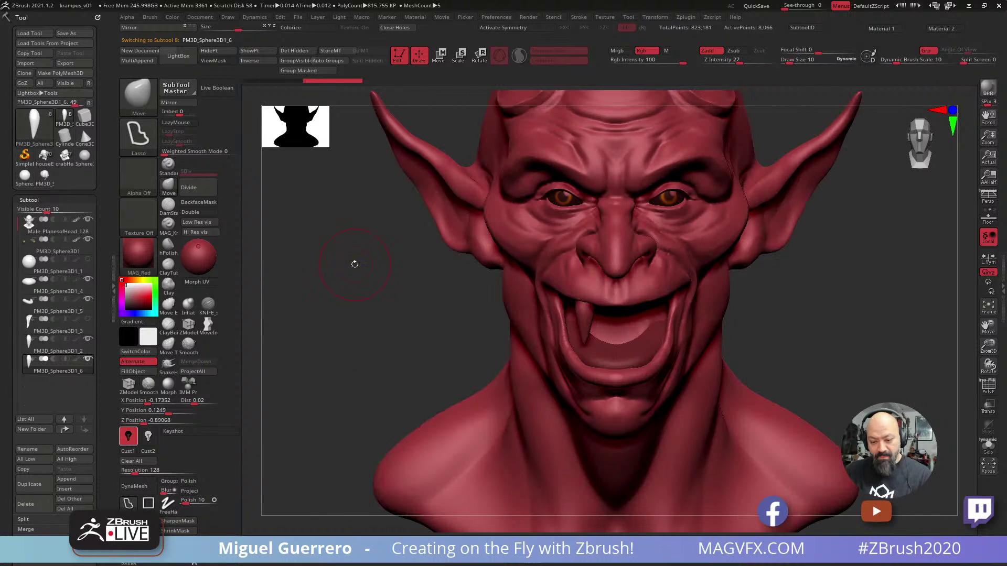
{"action": "left_click", "coordinate": [439, 60]}
{"action": "left_click_drag", "start_coordinate": [544, 270], "coordinate": [597, 304]}
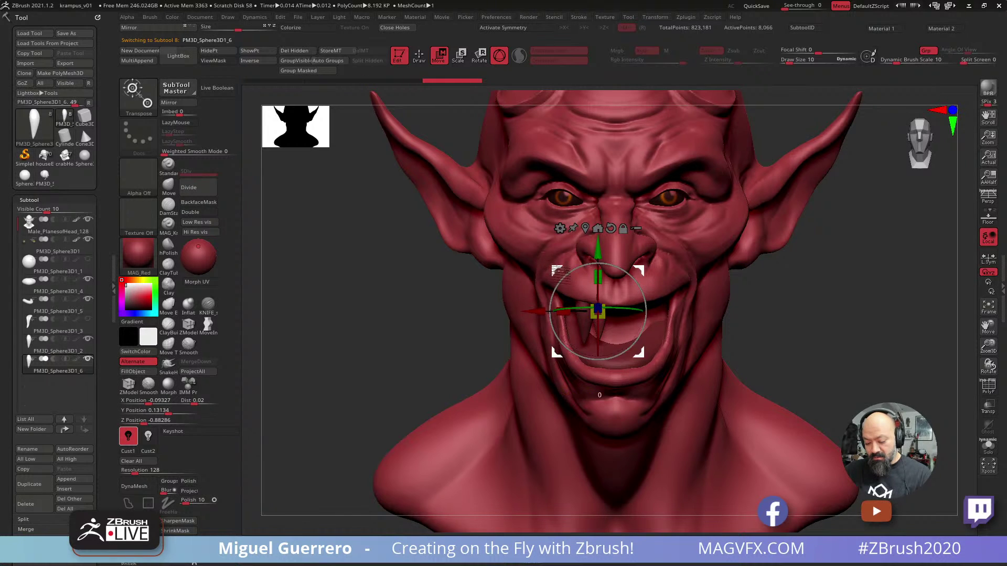
{"action": "left_click_drag", "start_coordinate": [557, 272], "coordinate": [559, 276]}
Push the copied fang forward along the upper gum, adjusting its placement from three-quarter and underside views.
{"action": "left_click_drag", "start_coordinate": [356, 321], "coordinate": [429, 328]}
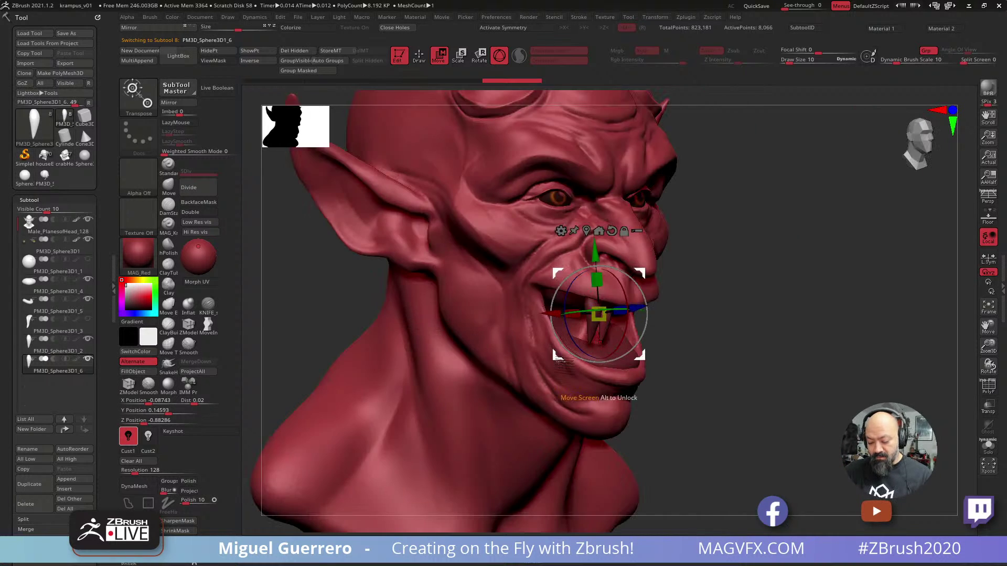
{"action": "left_click_drag", "start_coordinate": [749, 404], "coordinate": [675, 278]}
{"action": "left_click_drag", "start_coordinate": [414, 240], "coordinate": [401, 234]}
{"action": "left_click_drag", "start_coordinate": [631, 263], "coordinate": [636, 255]}
{"action": "left_click_drag", "start_coordinate": [472, 199], "coordinate": [470, 199]}
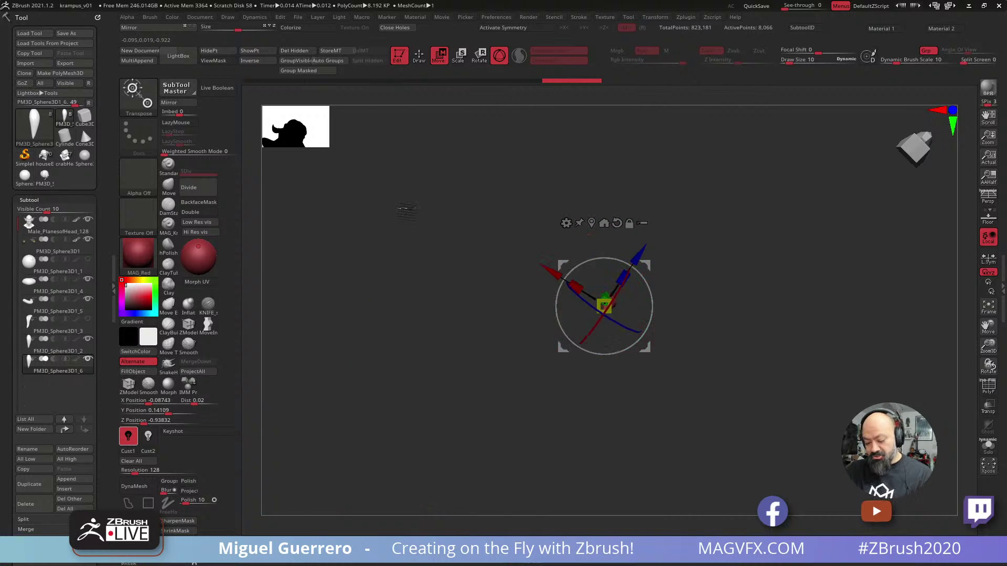
{"action": "left_click_drag", "start_coordinate": [408, 209], "coordinate": [409, 210]}
Make the original fang PM3D_Sphere3D1_2 active, and rotate and reposition it along the curve of the upper gum from below.
{"action": "left_click", "coordinate": [419, 56]}
{"action": "left_click", "coordinate": [586, 294], "text": "alt"}
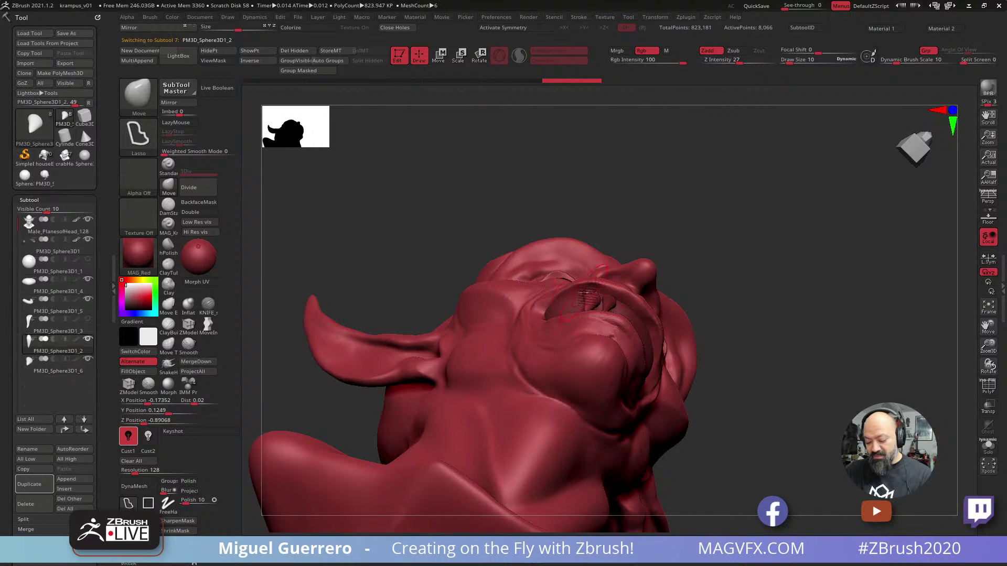
{"action": "key", "text": "w"}
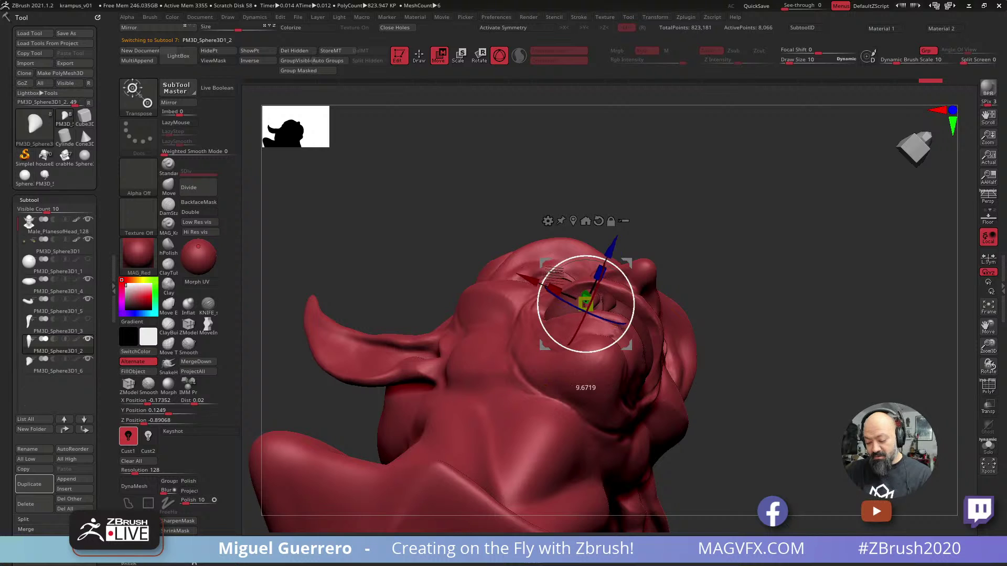
{"action": "left_click_drag", "start_coordinate": [545, 271], "coordinate": [537, 290]}
{"action": "left_click_drag", "start_coordinate": [591, 243], "coordinate": [595, 239]}
{"action": "key", "text": "q"}
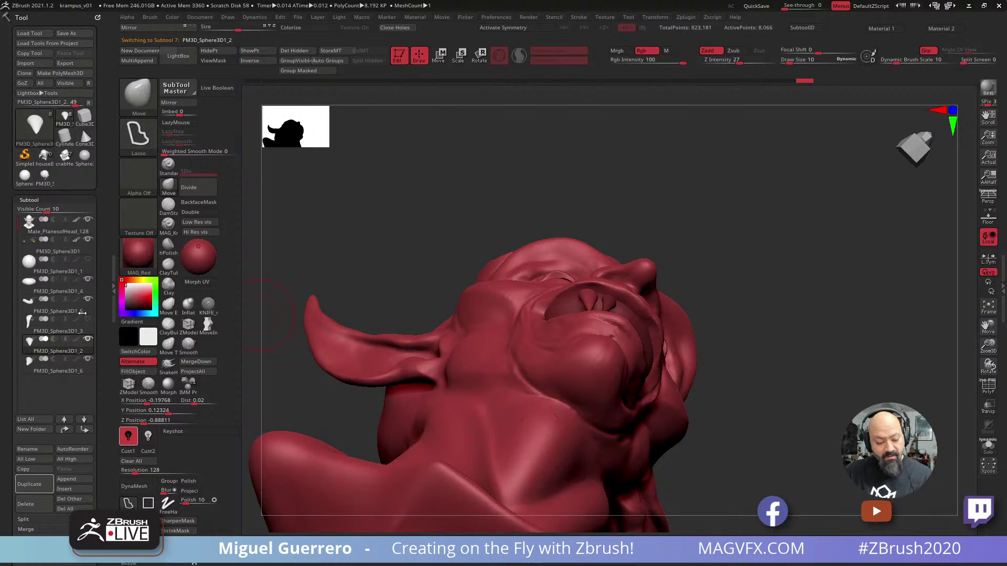
Duplicate the original fang, and move and rotate the copy farther back toward the corner of the mouth.
{"action": "left_click", "coordinate": [30, 485]}
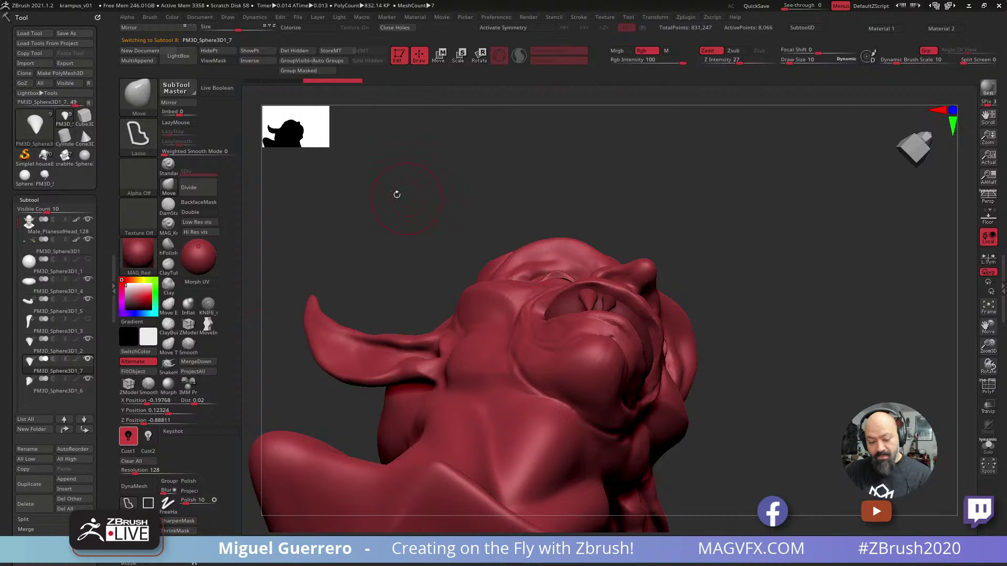
{"action": "key", "text": "w"}
{"action": "left_click_drag", "start_coordinate": [582, 298], "coordinate": [566, 313]}
{"action": "left_click_drag", "start_coordinate": [532, 270], "coordinate": [569, 308]}
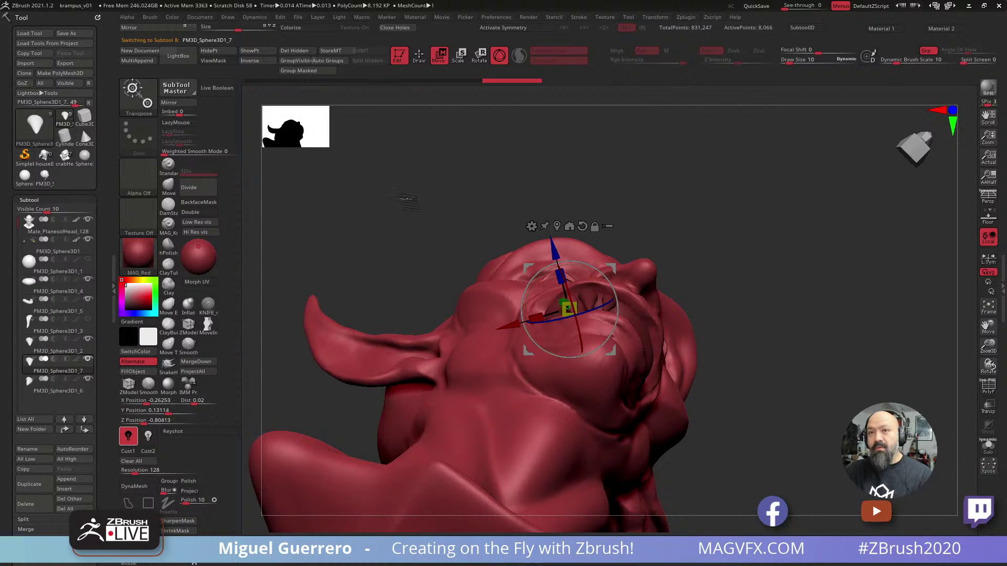
Adjust the rear fang's height in front view and rescale it with the gizmo to fit under the upper lip.
{"action": "mouse_move", "coordinate": [408, 199]}
{"action": "left_mouse_down"}
{"action": "mouse_move", "coordinate": [409, 237]}
{"action": "mouse_move", "coordinate": [506, 230]}
{"action": "left_mouse_up"}
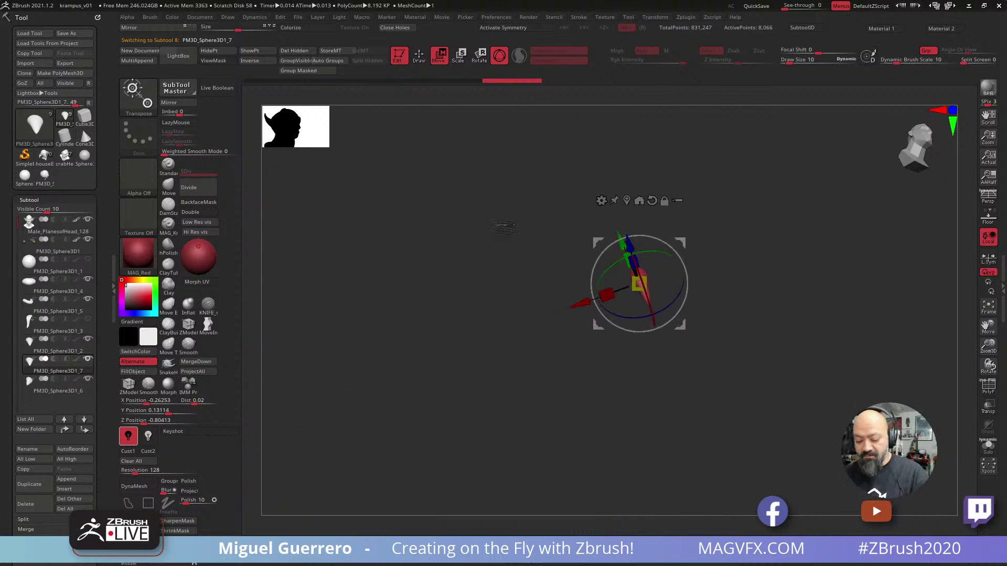
{"action": "left_click_drag", "start_coordinate": [361, 335], "coordinate": [624, 228], "text": "shift"}
{"action": "left_click_drag", "start_coordinate": [622, 228], "coordinate": [623, 228]}
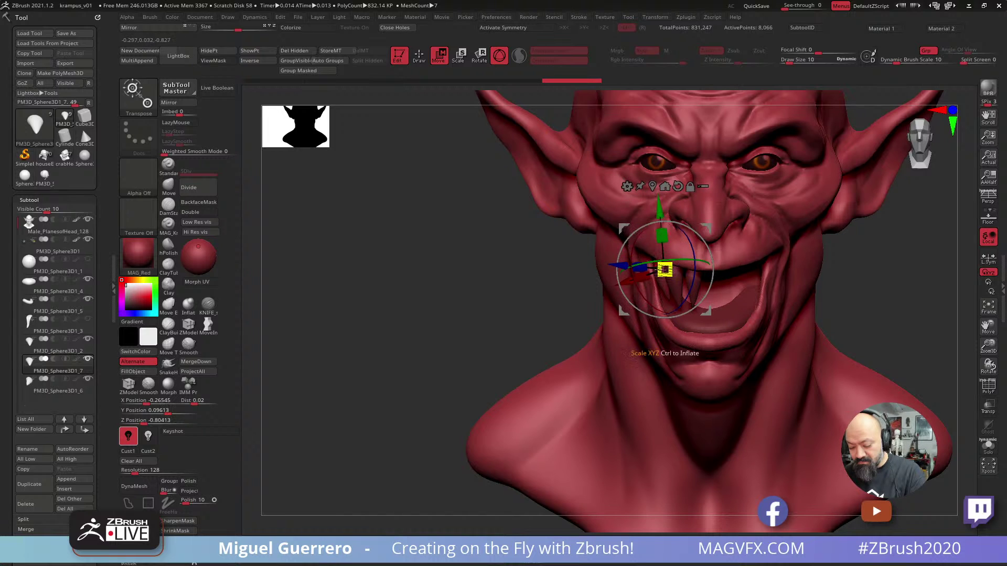
{"action": "left_click_drag", "start_coordinate": [664, 271], "coordinate": [666, 269]}
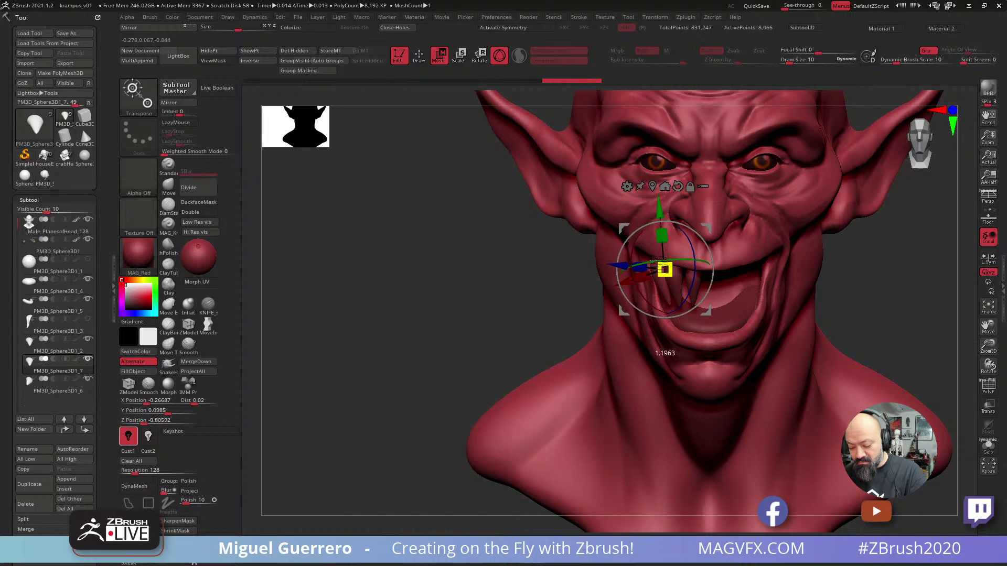
{"action": "left_click_drag", "start_coordinate": [515, 268], "coordinate": [557, 266]}
{"action": "left_click", "coordinate": [420, 56]}
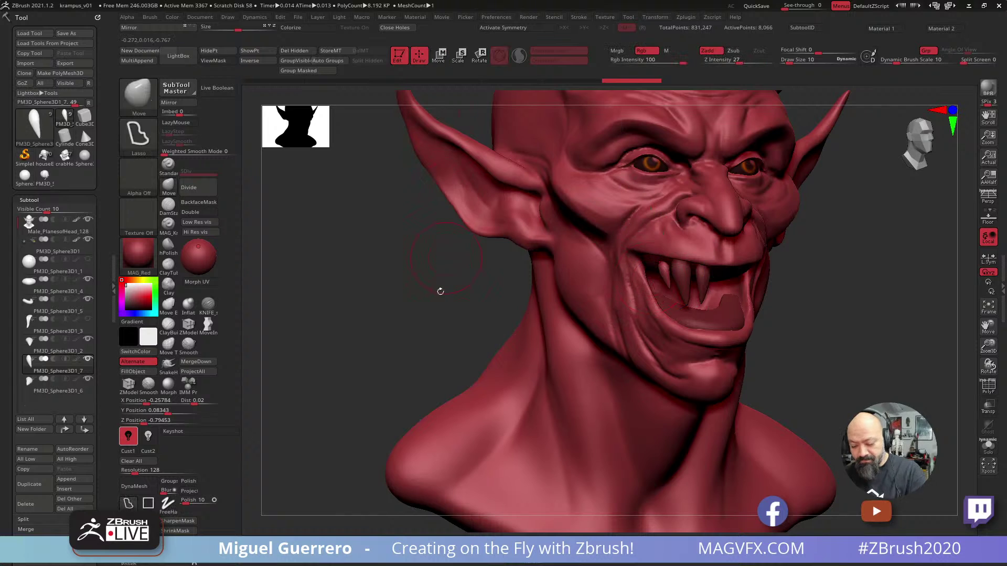
Thicken the rear fang with the Inflat brush at Z Intensity 10.
{"action": "left_click_drag", "start_coordinate": [440, 290], "coordinate": [474, 258]}
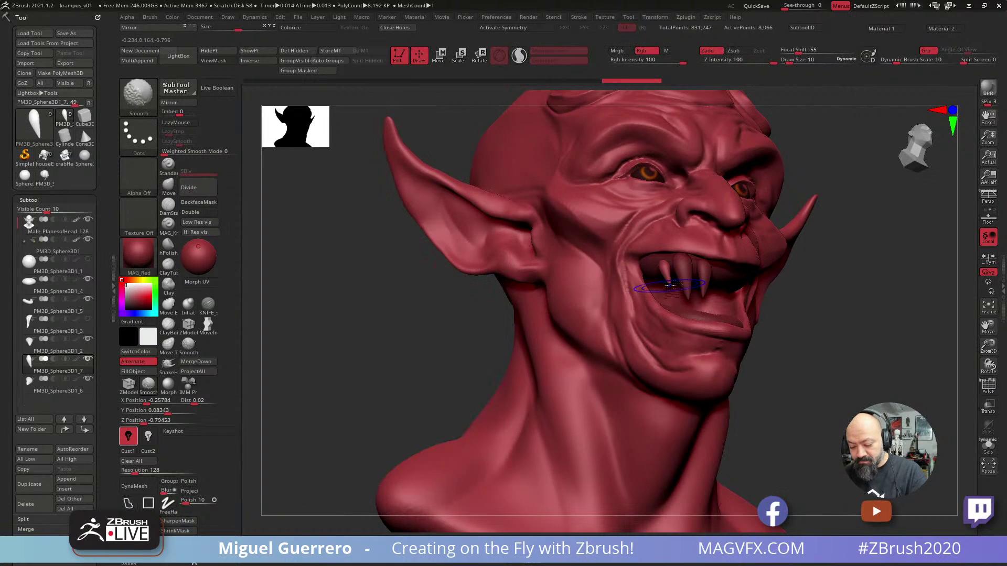
{"action": "left_click", "coordinate": [188, 304]}
{"action": "left_click_drag", "start_coordinate": [667, 280], "coordinate": [663, 274]}
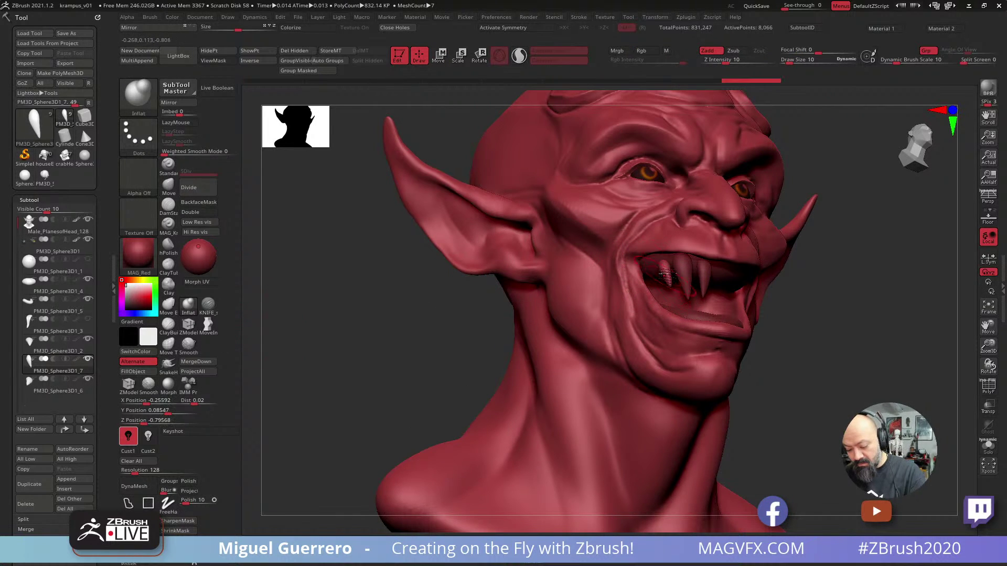
{"action": "left_click_drag", "start_coordinate": [427, 303], "coordinate": [393, 281], "text": "shift"}
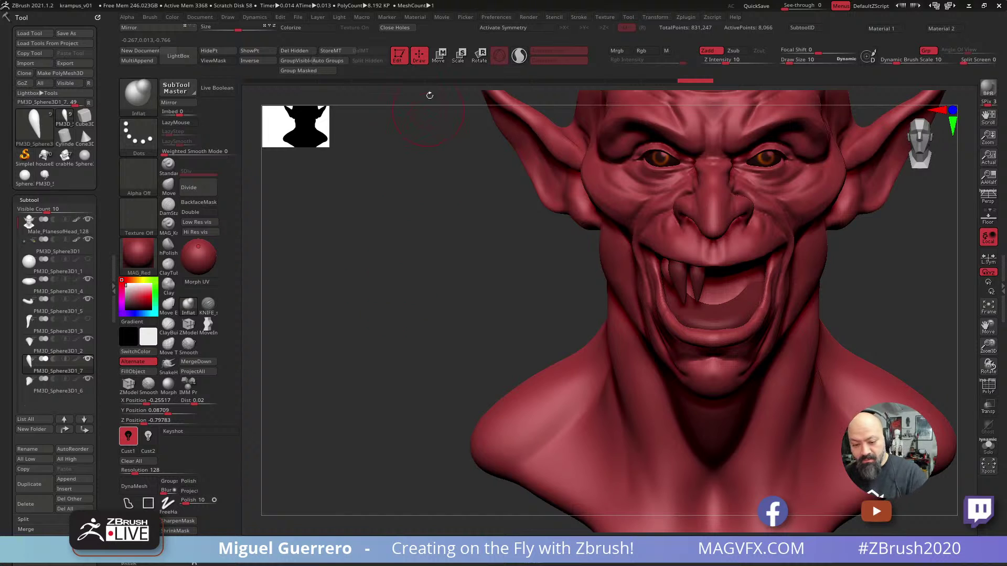
Nudge the rear fang up under the lip with the Move gizmo, checking its fit from front and side.
{"action": "left_click", "coordinate": [438, 55]}
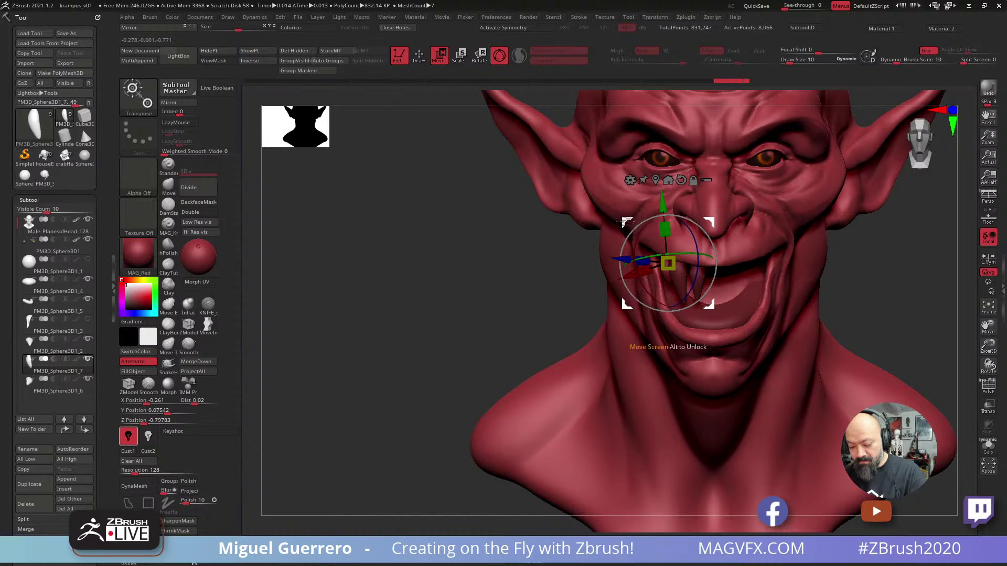
{"action": "left_click_drag", "start_coordinate": [440, 274], "coordinate": [480, 272]}
{"action": "mouse_move", "coordinate": [439, 269]}
{"action": "left_mouse_down", "text": "alt"}
{"action": "mouse_move", "coordinate": [329, 280]}
{"action": "mouse_move", "coordinate": [340, 296]}
{"action": "left_mouse_up", "text": "alt"}
{"action": "left_click", "coordinate": [418, 55]}
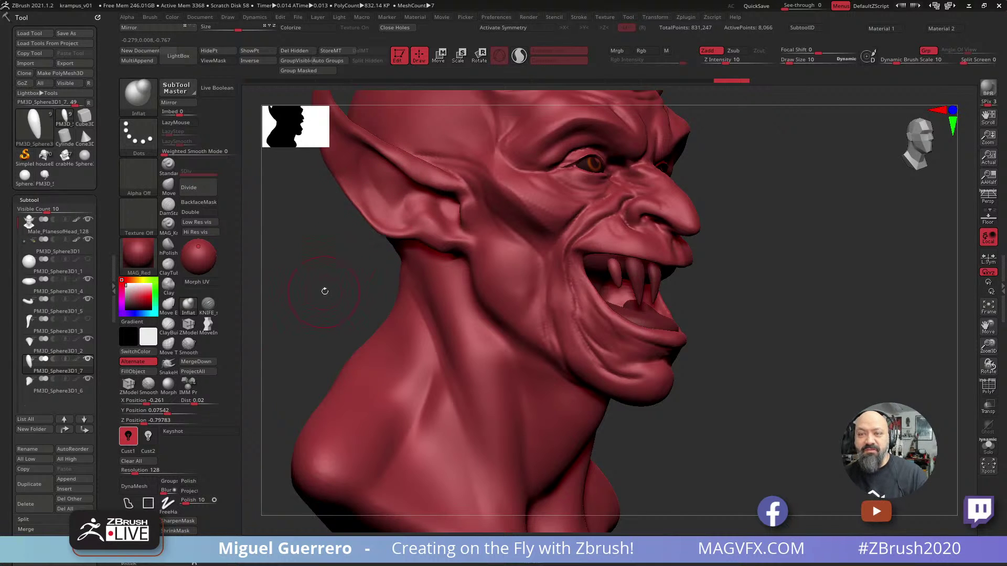
Duplicate the front upper fang PM3D_Sphere3D1_6, flip the copy point-up and move it down to the lower jaw.
{"action": "left_click_drag", "start_coordinate": [325, 291], "coordinate": [366, 285]}
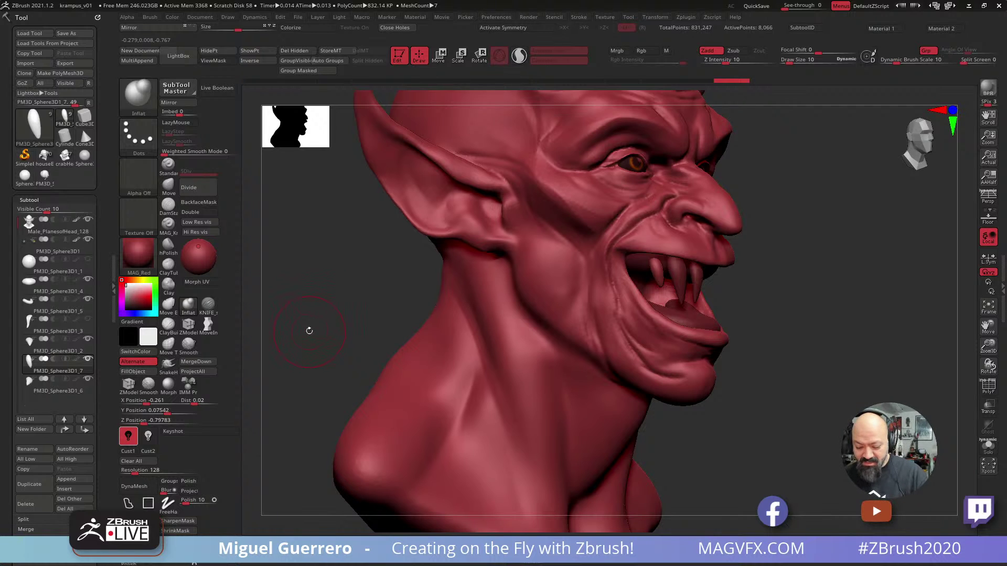
{"action": "left_click_drag", "start_coordinate": [309, 331], "coordinate": [298, 332]}
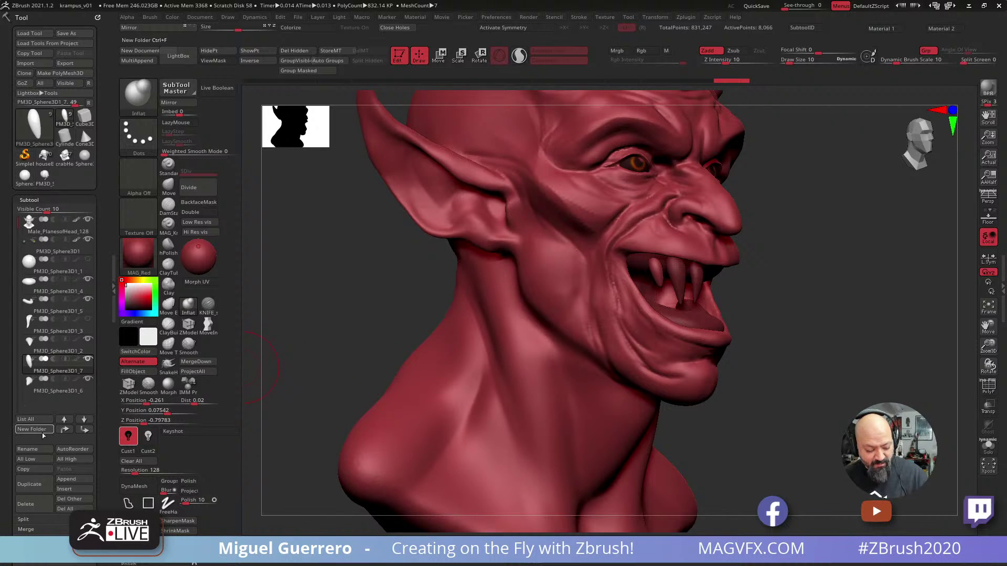
{"action": "left_click", "coordinate": [40, 349]}
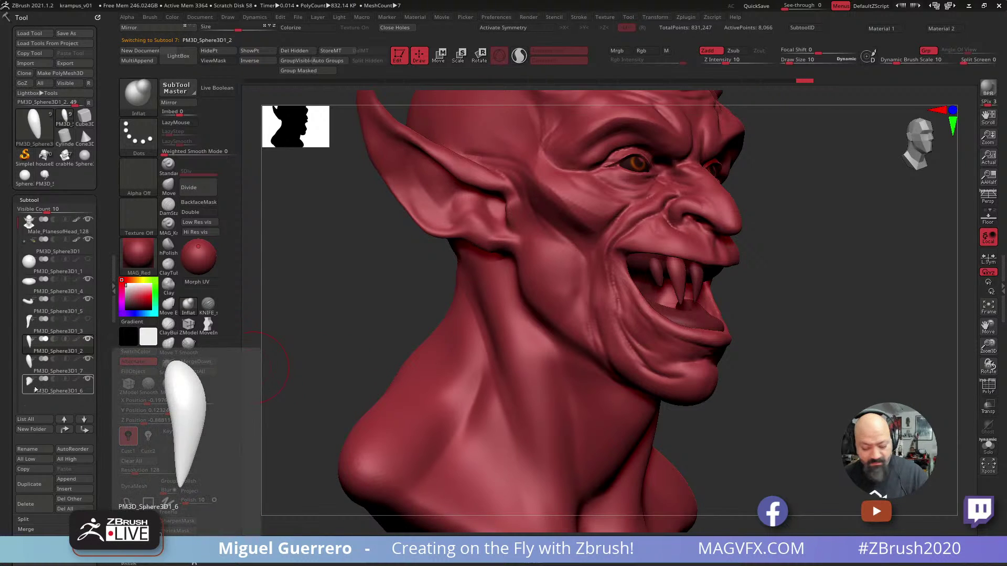
{"action": "left_click", "coordinate": [38, 389]}
{"action": "left_click", "coordinate": [23, 490]}
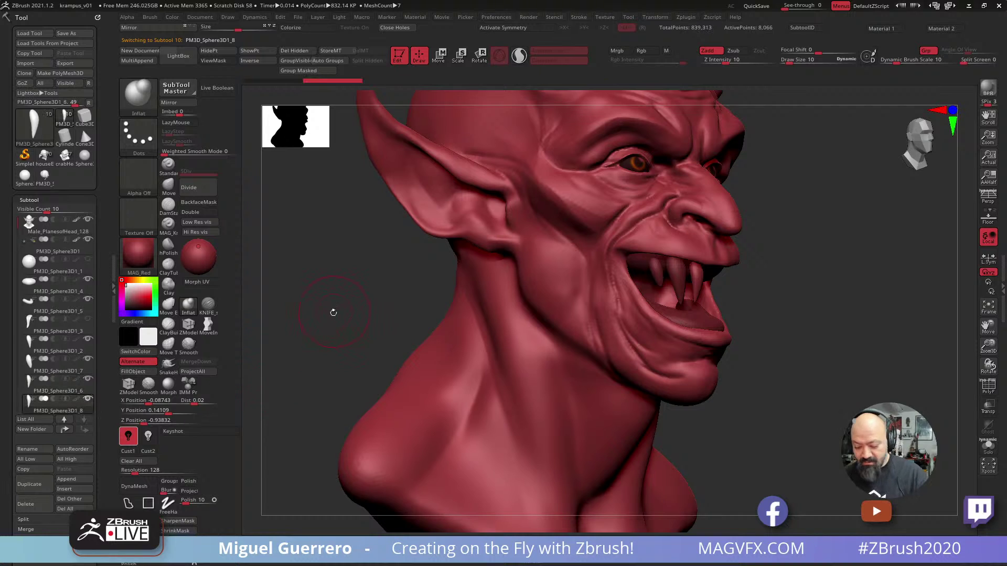
{"action": "left_click_drag", "start_coordinate": [331, 311], "coordinate": [327, 294]}
{"action": "left_click", "coordinate": [439, 57]}
{"action": "mouse_move", "coordinate": [650, 234]}
{"action": "left_mouse_down"}
{"action": "mouse_move", "coordinate": [615, 227]}
{"action": "mouse_move", "coordinate": [654, 231]}
{"action": "left_mouse_up"}
{"action": "left_click_drag", "start_coordinate": [802, 379], "coordinate": [781, 377], "text": "shift"}
{"action": "left_click_drag", "start_coordinate": [655, 231], "coordinate": [732, 354]}
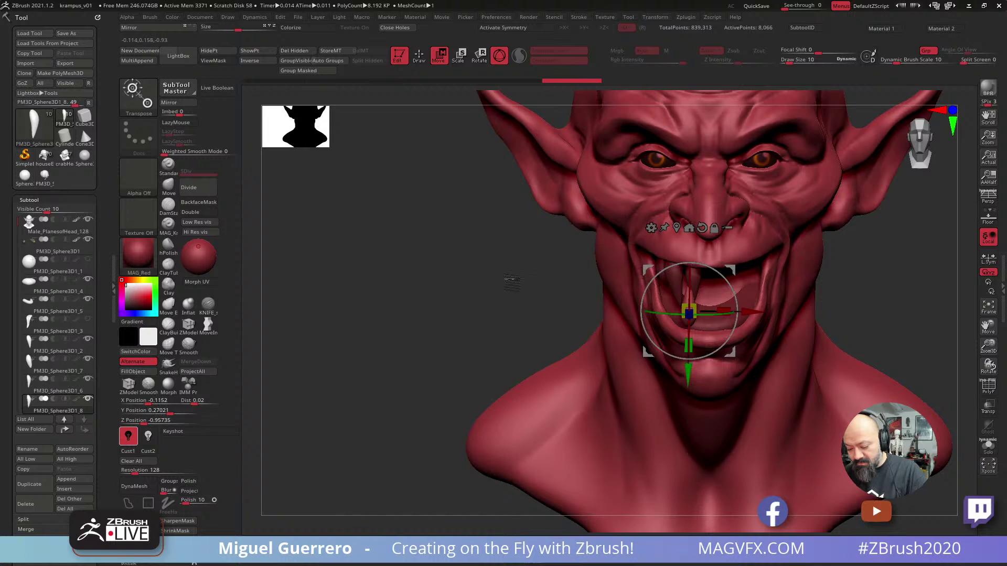
Seat the lower fang in the lower gum by adjusting its depth, tilt and position with the gizmo.
{"action": "left_click_drag", "start_coordinate": [510, 286], "coordinate": [644, 279], "text": "shift"}
{"action": "left_click_drag", "start_coordinate": [818, 427], "coordinate": [681, 414], "text": "shift"}
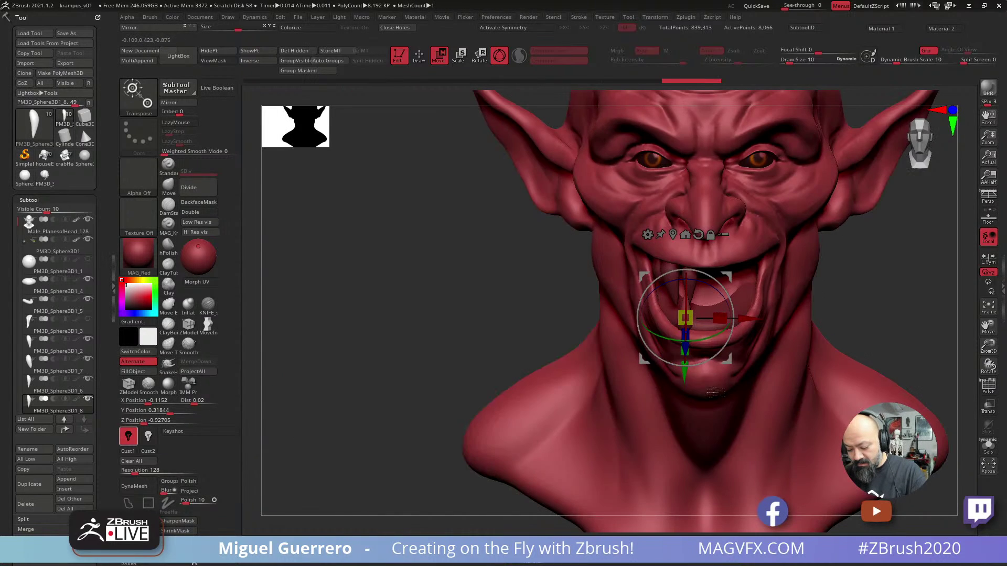
{"action": "left_click_drag", "start_coordinate": [637, 310], "coordinate": [638, 312]}
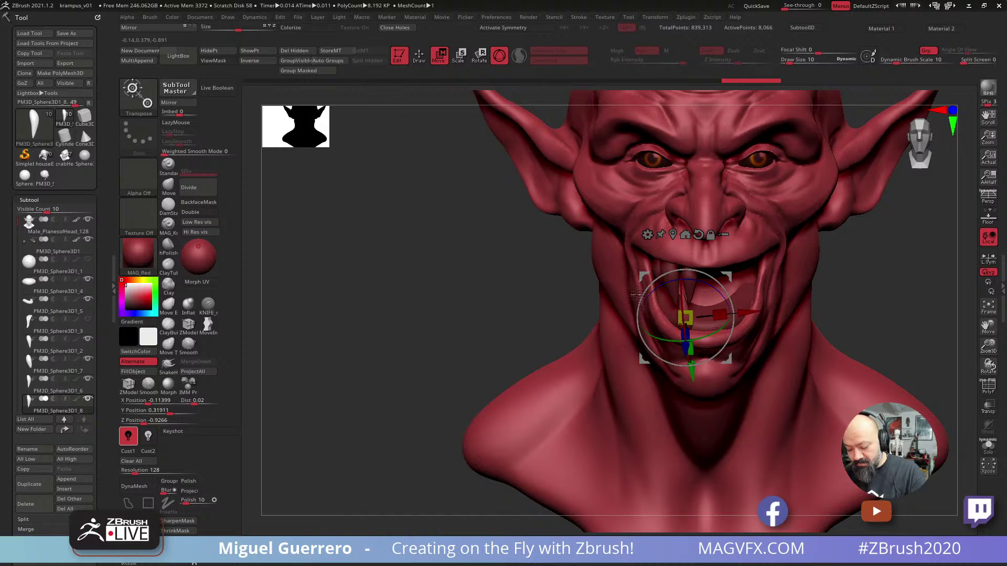
{"action": "left_click_drag", "start_coordinate": [643, 276], "coordinate": [641, 274]}
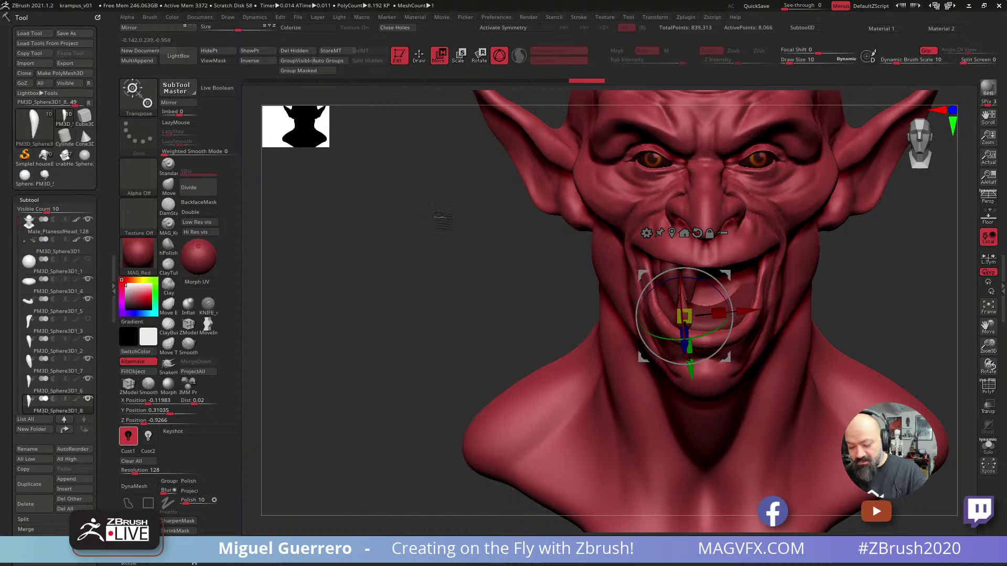
Select the front upper fang PM3D_Sphere3D1_6 and widen it to about 1.3 times with the gizmo's scale handle.
{"action": "left_click", "coordinate": [675, 281], "text": "alt"}
{"action": "key", "text": "q"}
{"action": "key", "text": "b"}
{"action": "key", "text": "i"}
{"action": "key", "text": "n"}
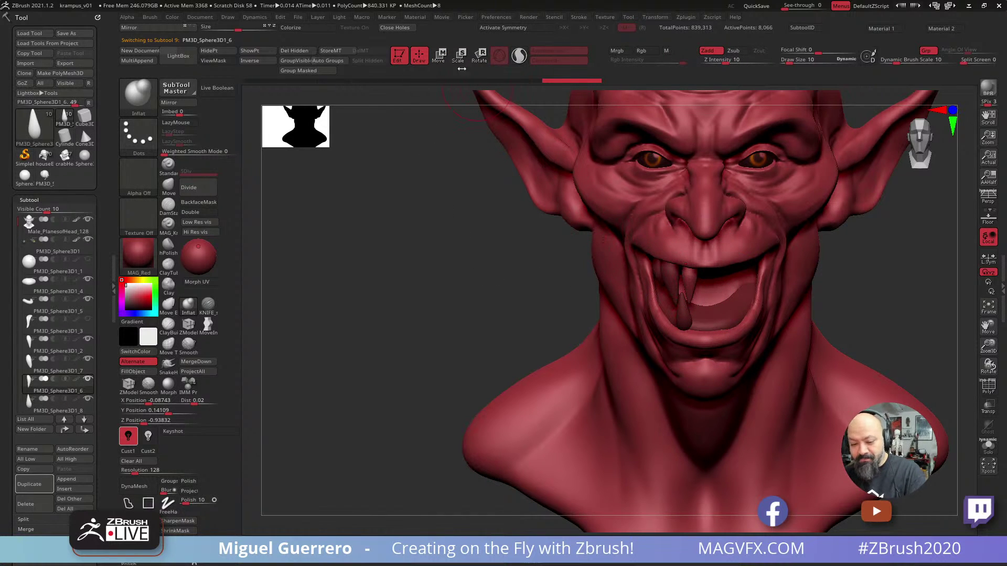
{"action": "key", "text": "w"}
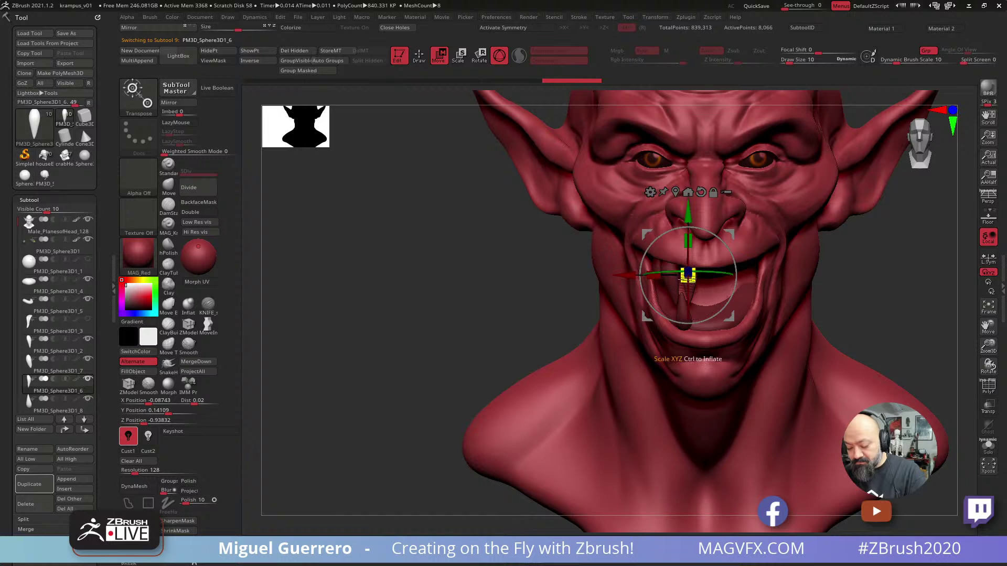
{"action": "left_click_drag", "start_coordinate": [688, 275], "coordinate": [642, 276]}
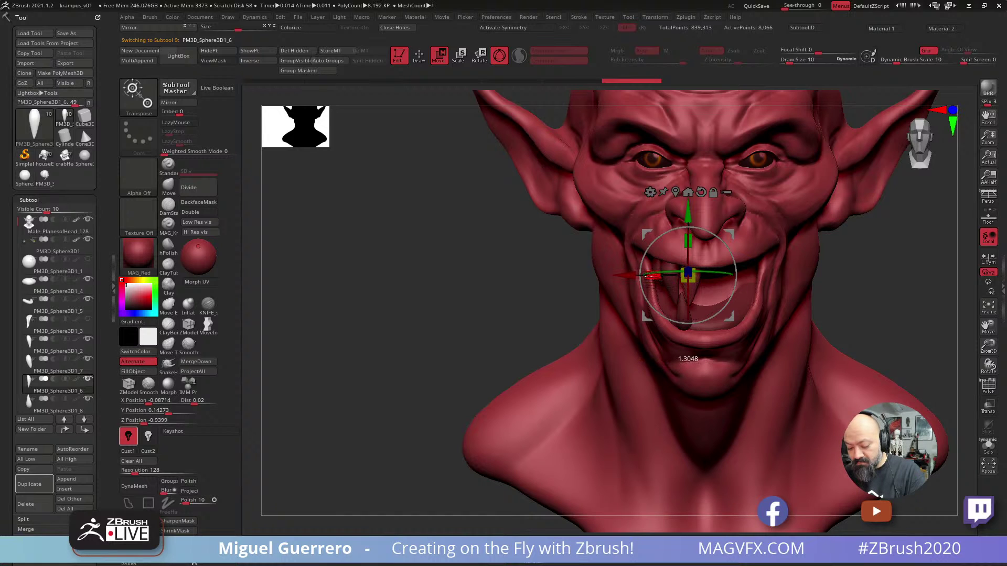
{"action": "key", "text": "q"}
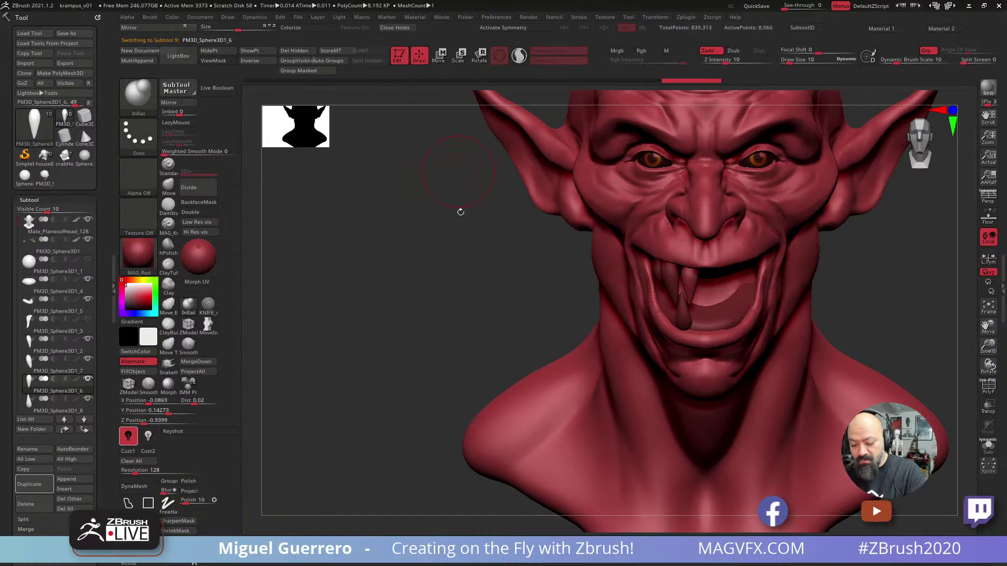
Duplicate the rear upper fang PM3D_Sphere3D1_7 and move the copy farther back along the upper gum.
{"action": "left_click_drag", "start_coordinate": [458, 214], "coordinate": [502, 247]}
{"action": "mouse_move", "coordinate": [769, 374]}
{"action": "left_mouse_down"}
{"action": "mouse_move", "coordinate": [773, 361]}
{"action": "mouse_move", "coordinate": [784, 374]}
{"action": "mouse_move", "coordinate": [780, 390]}
{"action": "mouse_move", "coordinate": [766, 388]}
{"action": "left_mouse_up"}
{"action": "left_click_drag", "start_coordinate": [433, 282], "coordinate": [461, 274]}
{"action": "left_click", "coordinate": [689, 308], "text": "alt"}
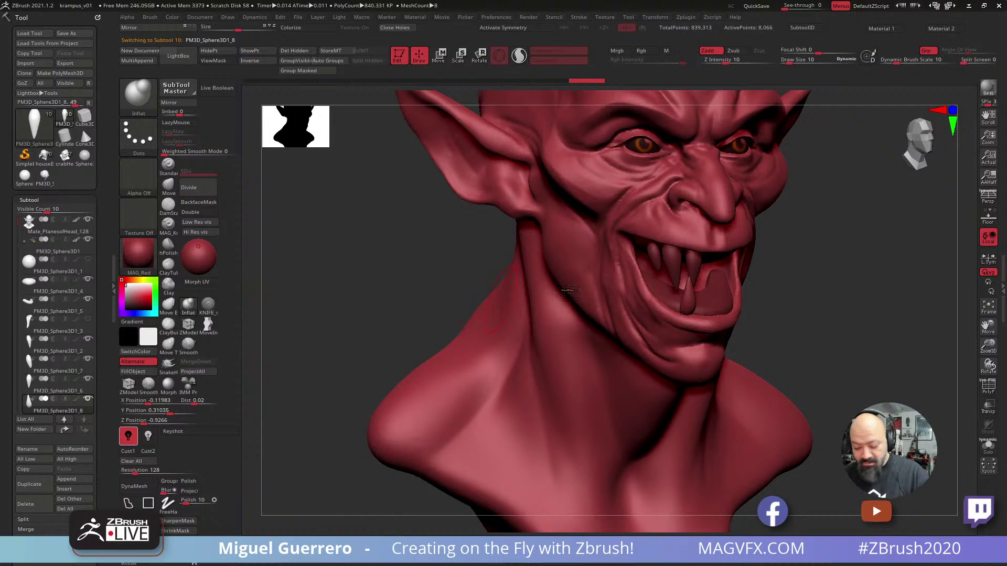
{"action": "left_click_drag", "start_coordinate": [380, 271], "coordinate": [273, 322]}
{"action": "left_click", "coordinate": [643, 257], "text": "alt"}
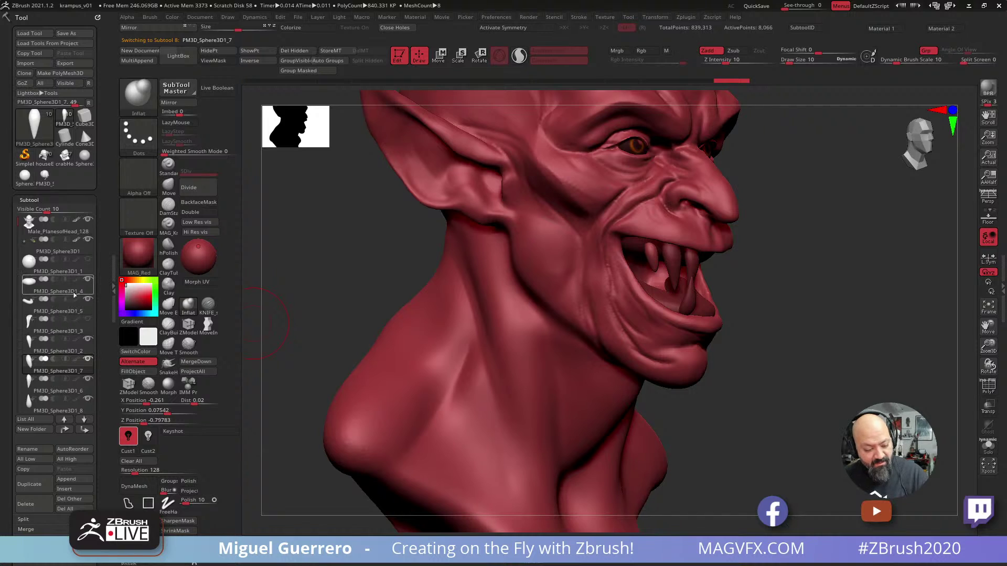
{"action": "left_click_drag", "start_coordinate": [17, 229], "coordinate": [17, 267]}
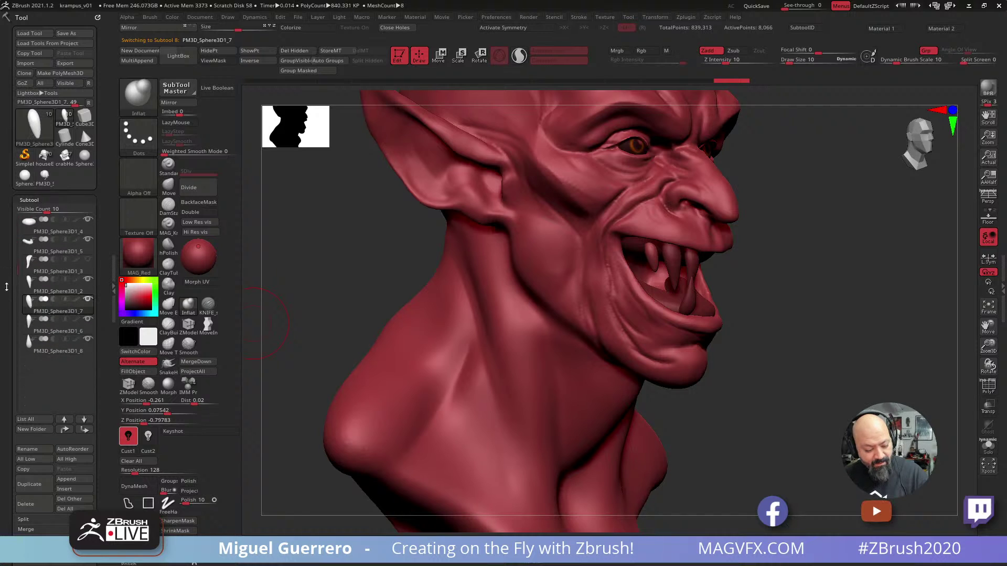
{"action": "left_click", "coordinate": [30, 490]}
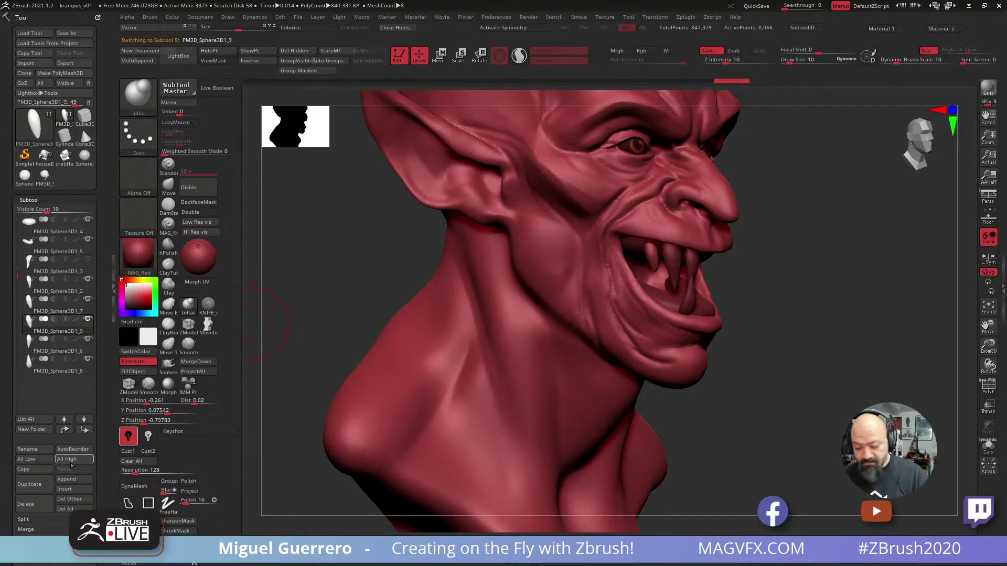
{"action": "left_click", "coordinate": [437, 60]}
{"action": "left_click_drag", "start_coordinate": [610, 212], "coordinate": [597, 206]}
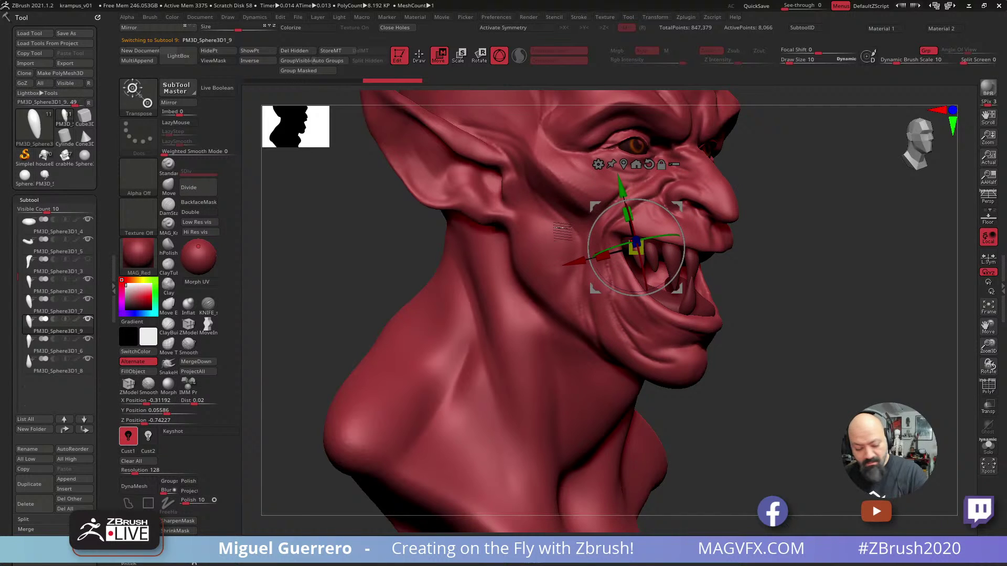
Duplicate the new rearmost upper fang and move this copy back toward the corner of the mouth.
{"action": "left_click", "coordinate": [36, 504]}
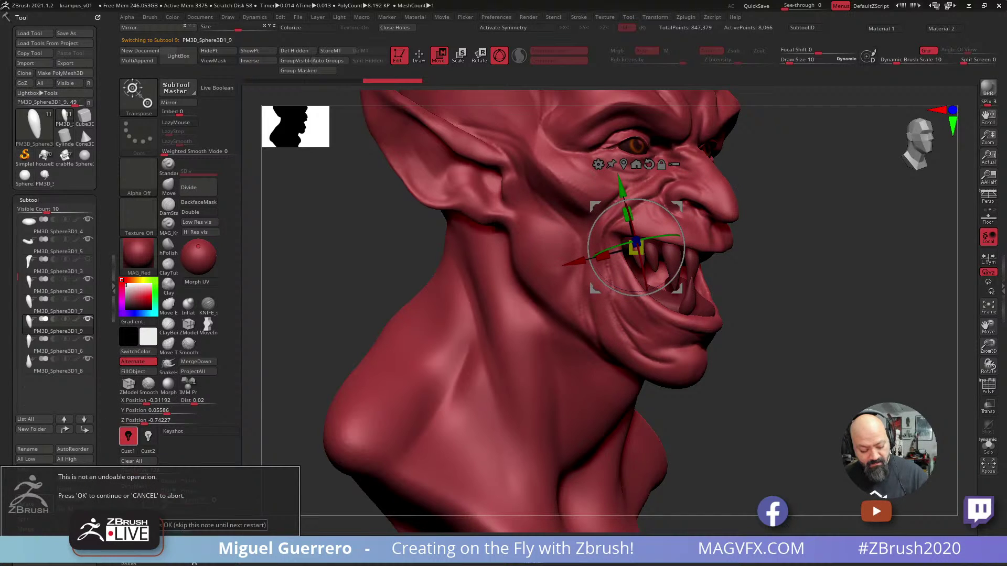
{"action": "left_click", "coordinate": [29, 488]}
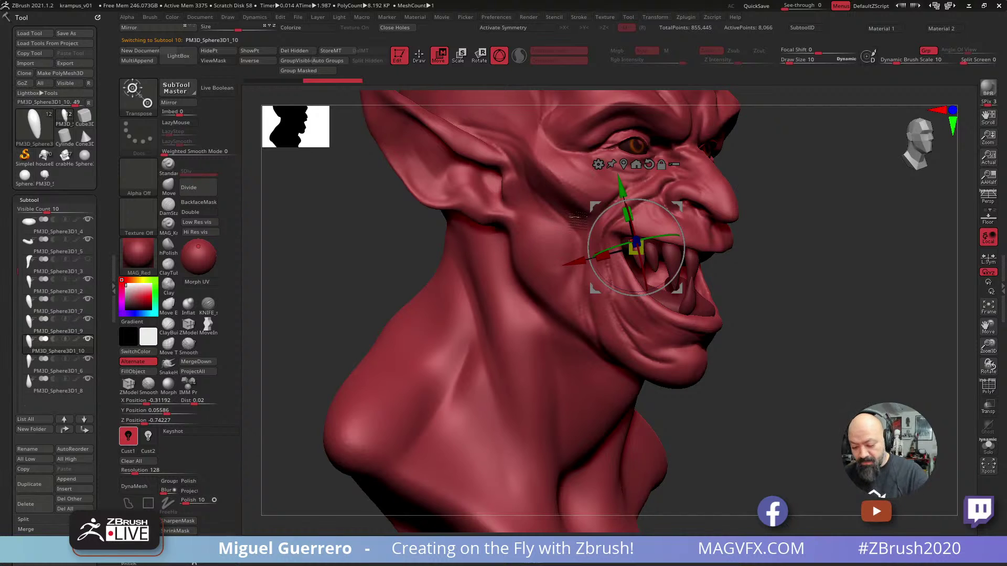
{"action": "left_click_drag", "start_coordinate": [594, 204], "coordinate": [580, 201]}
{"action": "left_click_drag", "start_coordinate": [787, 389], "coordinate": [681, 325]}
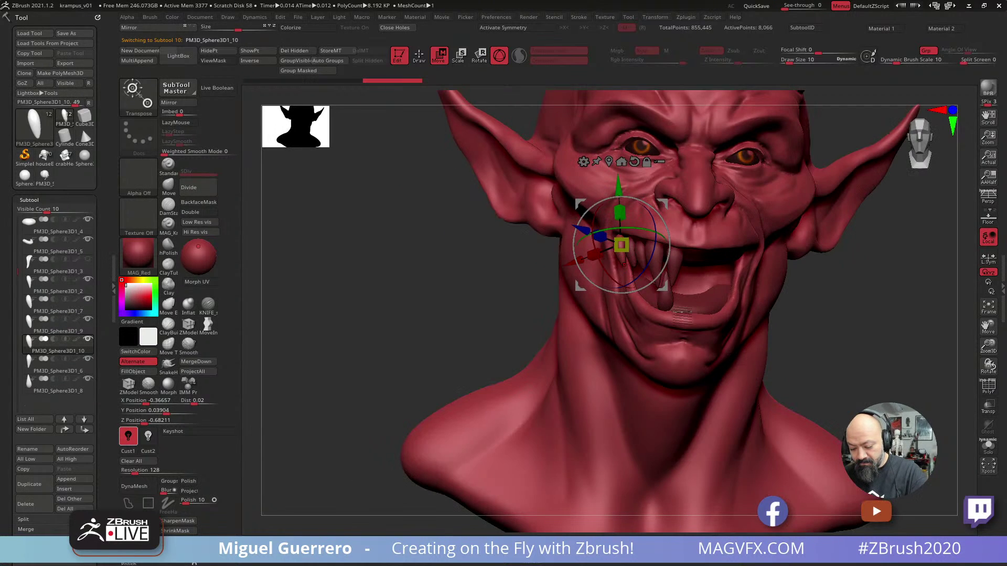
Fit the rearmost upper fang inside the mouth corner by adjusting its position and rotation, checking from front and side.
{"action": "left_click_drag", "start_coordinate": [579, 203], "coordinate": [584, 202]}
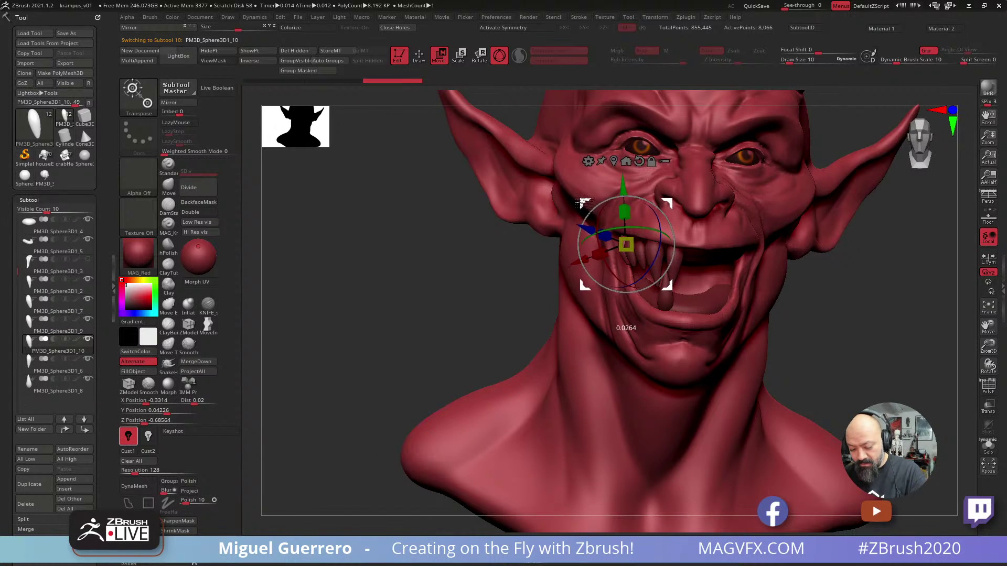
{"action": "left_click_drag", "start_coordinate": [432, 291], "coordinate": [503, 282]}
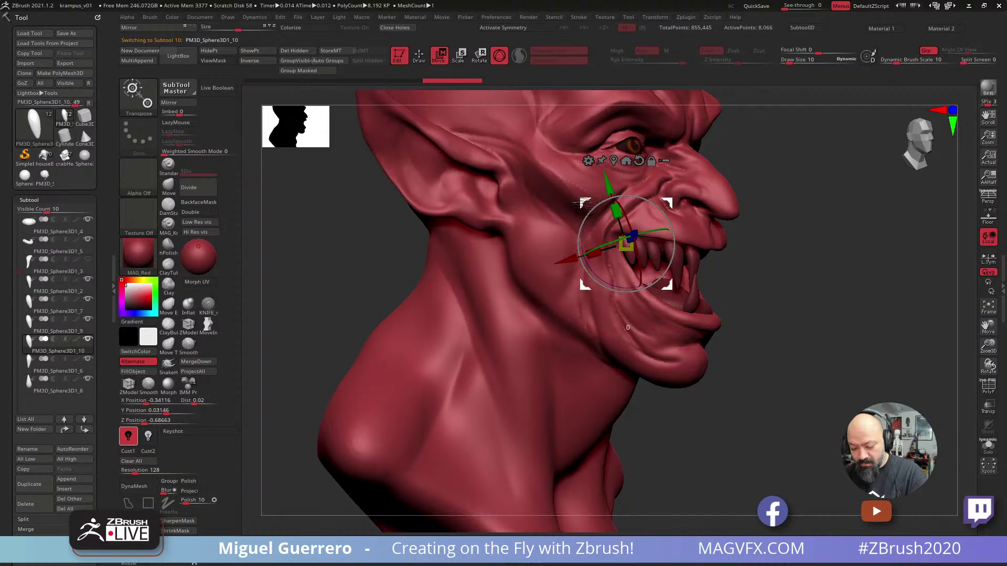
{"action": "left_click_drag", "start_coordinate": [585, 204], "coordinate": [580, 203]}
{"action": "left_click_drag", "start_coordinate": [608, 243], "coordinate": [595, 247]}
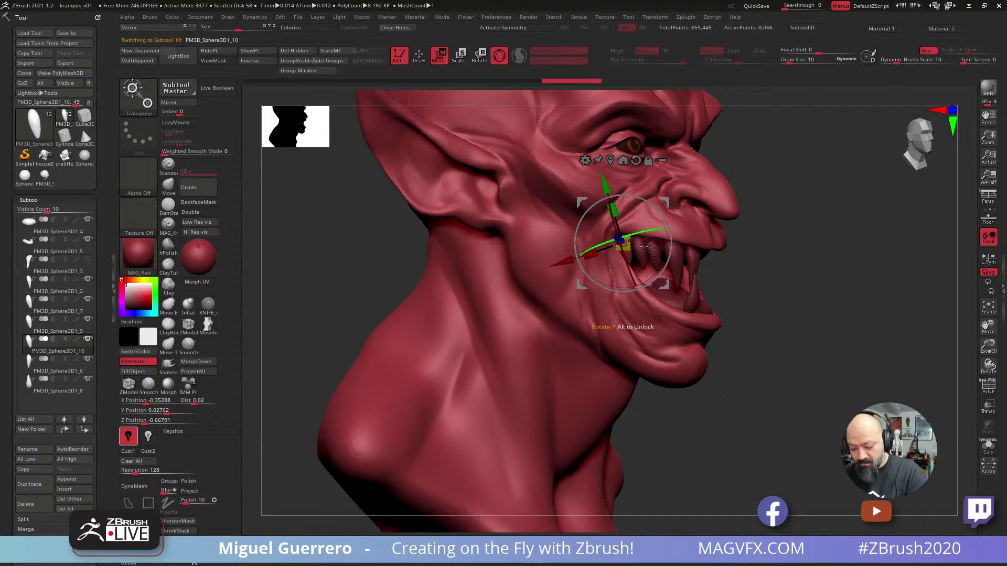
{"action": "left_click_drag", "start_coordinate": [660, 270], "coordinate": [654, 275]}
{"action": "left_click_drag", "start_coordinate": [775, 377], "coordinate": [739, 374], "text": "shift"}
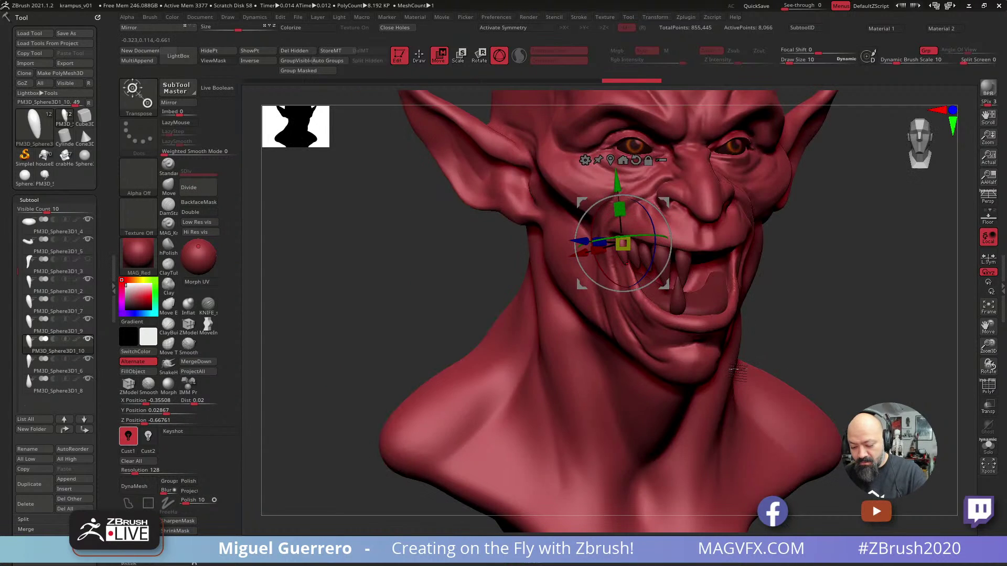
{"action": "left_click_drag", "start_coordinate": [406, 280], "coordinate": [424, 291], "text": "alt"}
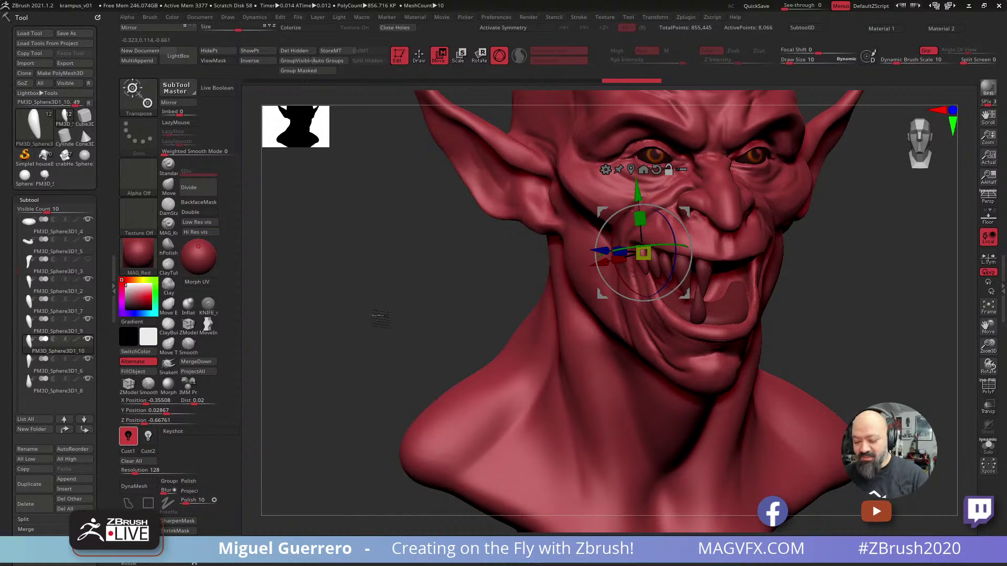
{"action": "left_click_drag", "start_coordinate": [402, 293], "coordinate": [400, 304]}
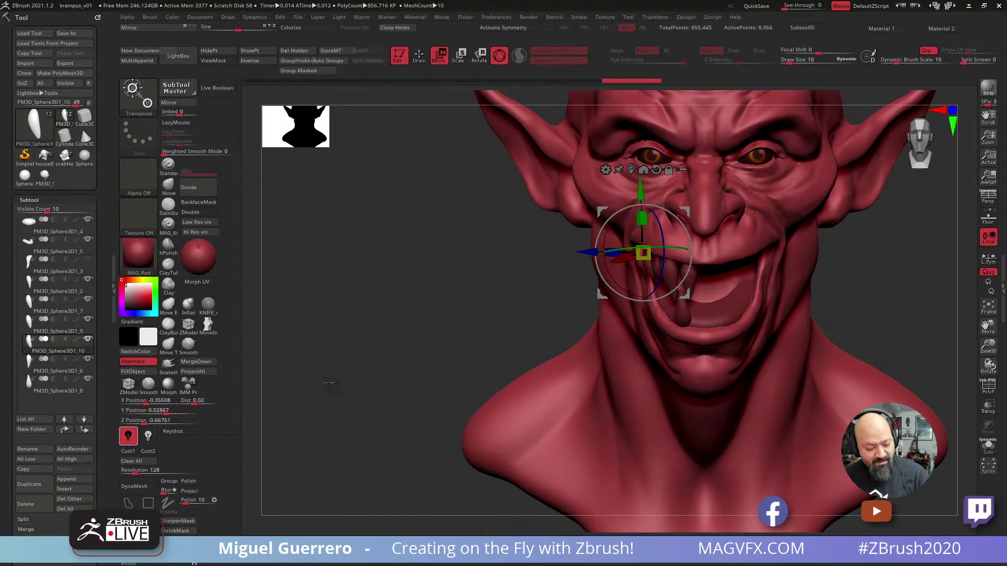
{"action": "left_click_drag", "start_coordinate": [423, 352], "coordinate": [452, 331]}
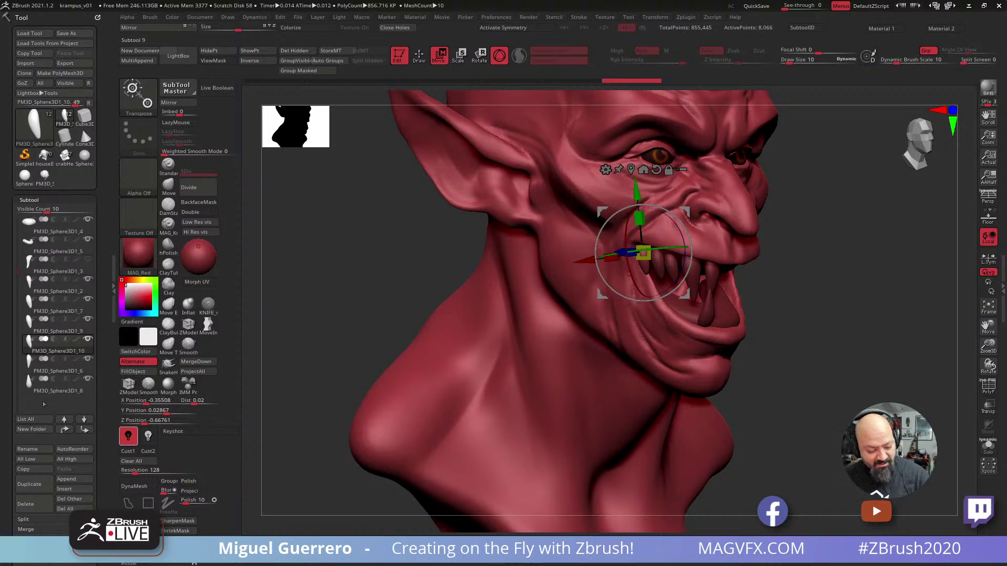
Move the lower fang subtool PM3D_Sphere3D1_8 up the subtool list until it sits above PM3D_Sphere3D1_2.
{"action": "left_click", "coordinate": [42, 388]}
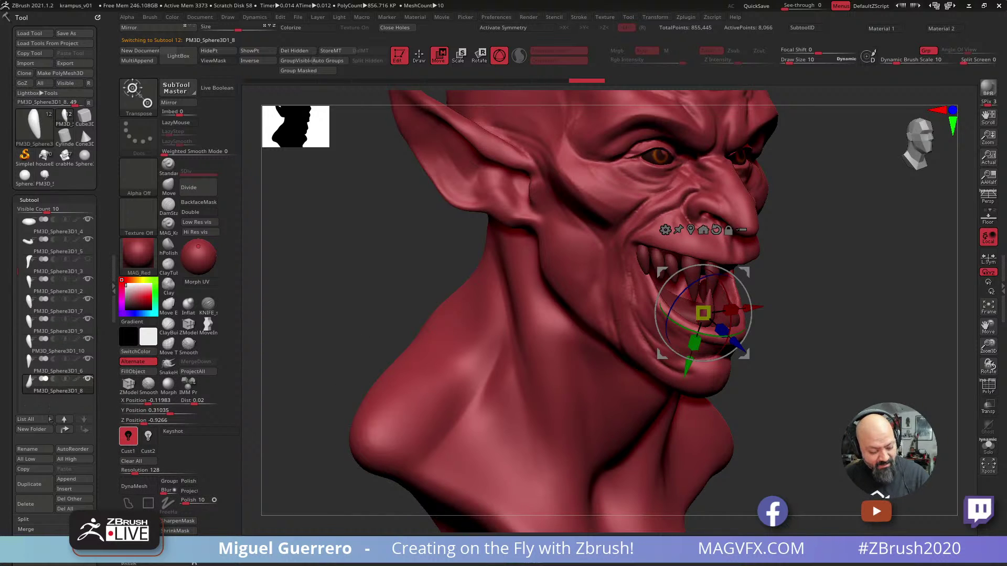
{"action": "left_click", "coordinate": [64, 429]}
{"action": "left_click", "coordinate": [65, 429]}
{"action": "left_click", "coordinate": [65, 430]}
{"action": "left_click", "coordinate": [65, 429]}
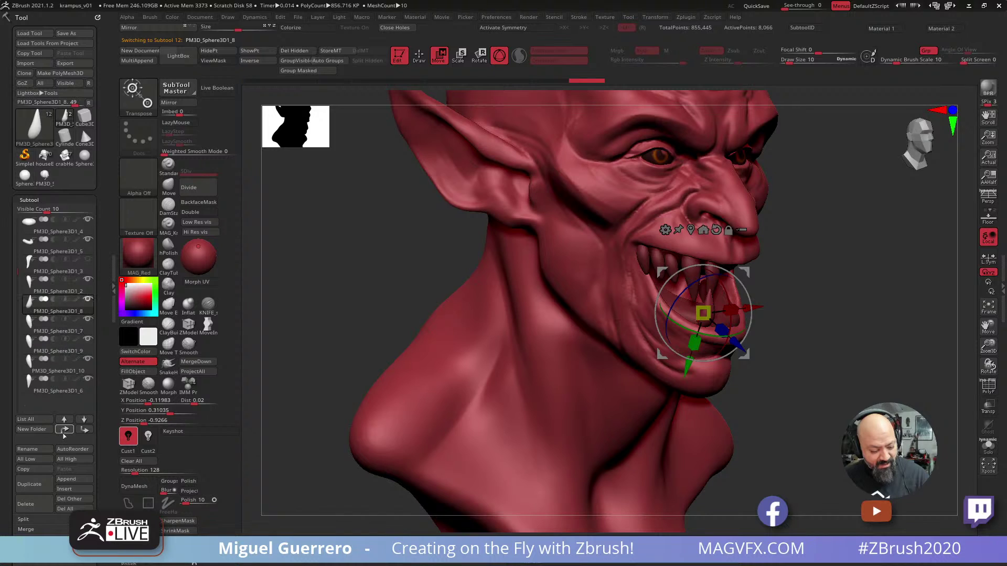
{"action": "left_click", "coordinate": [64, 430]}
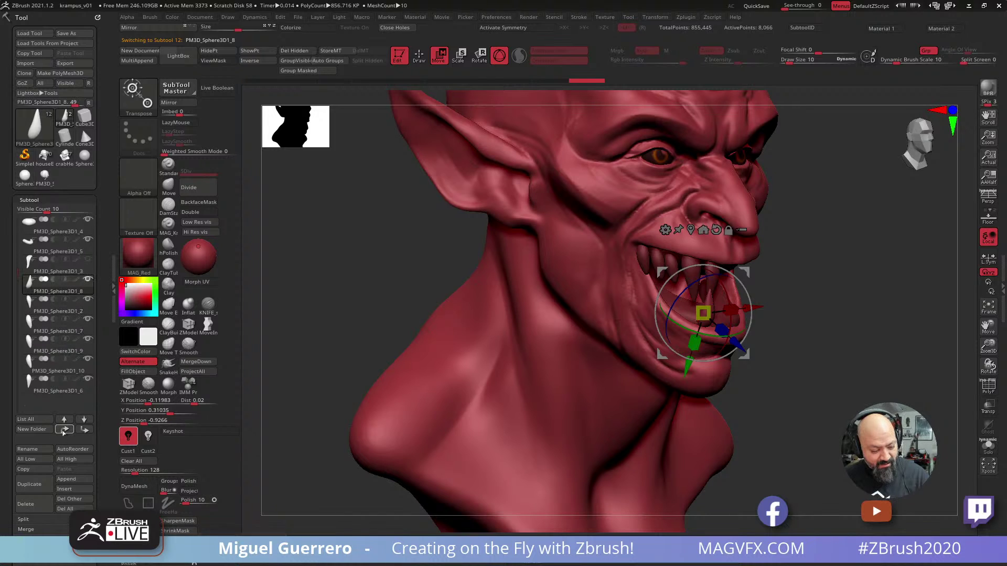
Merge all the upper fangs into the subtool PM3D_Sphere3D1_2 with repeated MergeDown.
{"action": "left_click", "coordinate": [44, 309]}
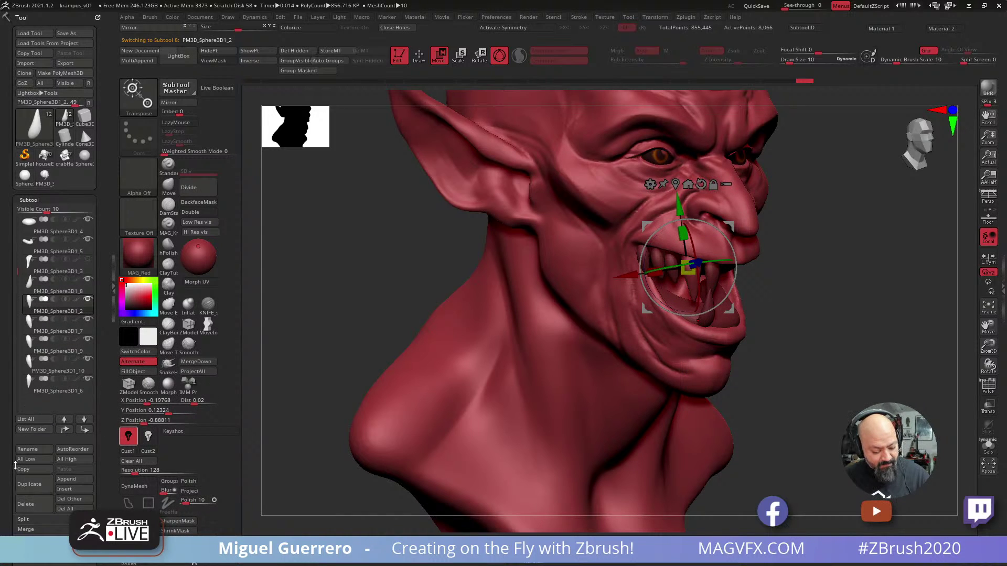
{"action": "left_click", "coordinate": [195, 362]}
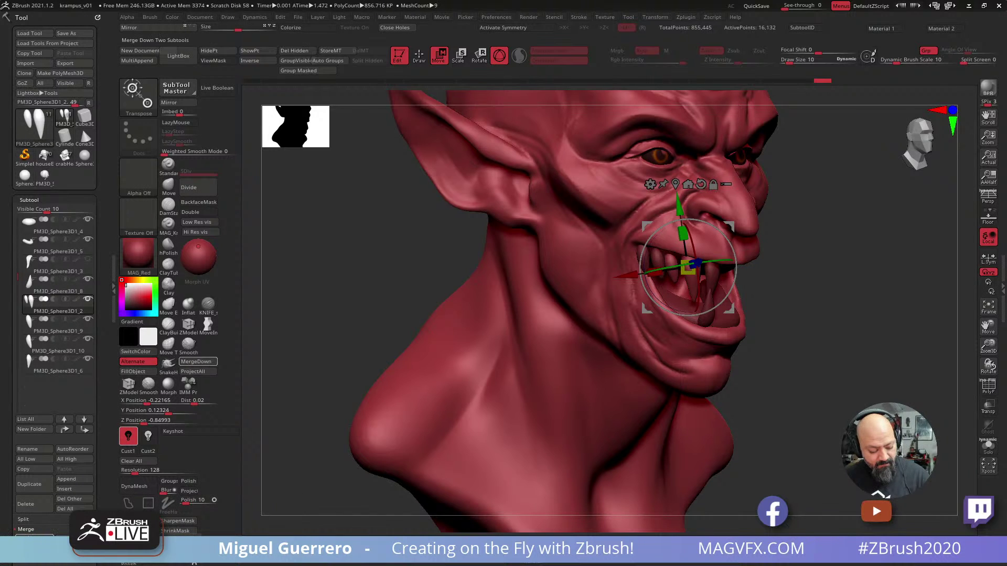
{"action": "left_click", "coordinate": [195, 361]}
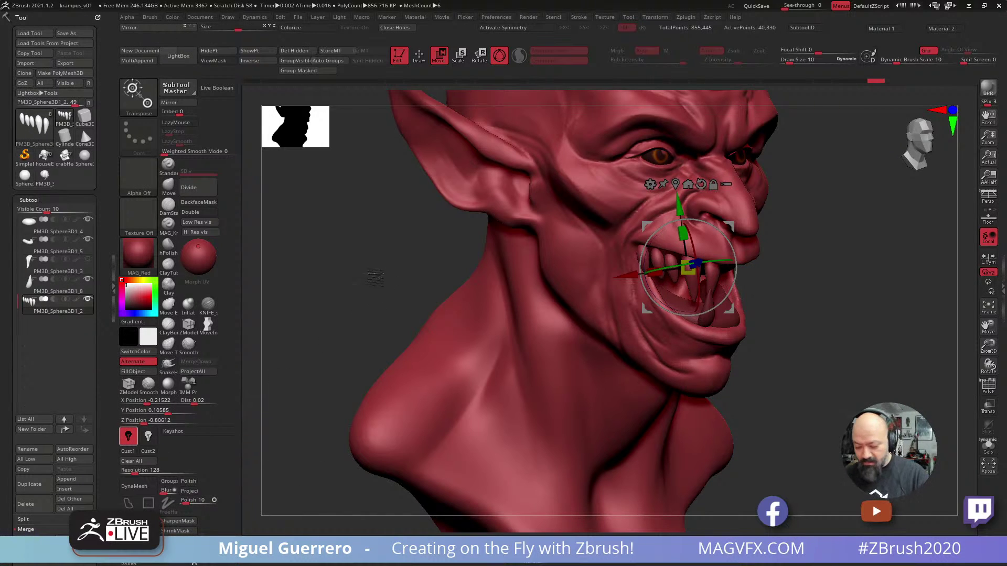
Mirror the merged upper fangs to the other side of the mouth with SubTool Master, keeping them in one subtool.
{"action": "left_click_drag", "start_coordinate": [375, 276], "coordinate": [353, 279], "text": "shift"}
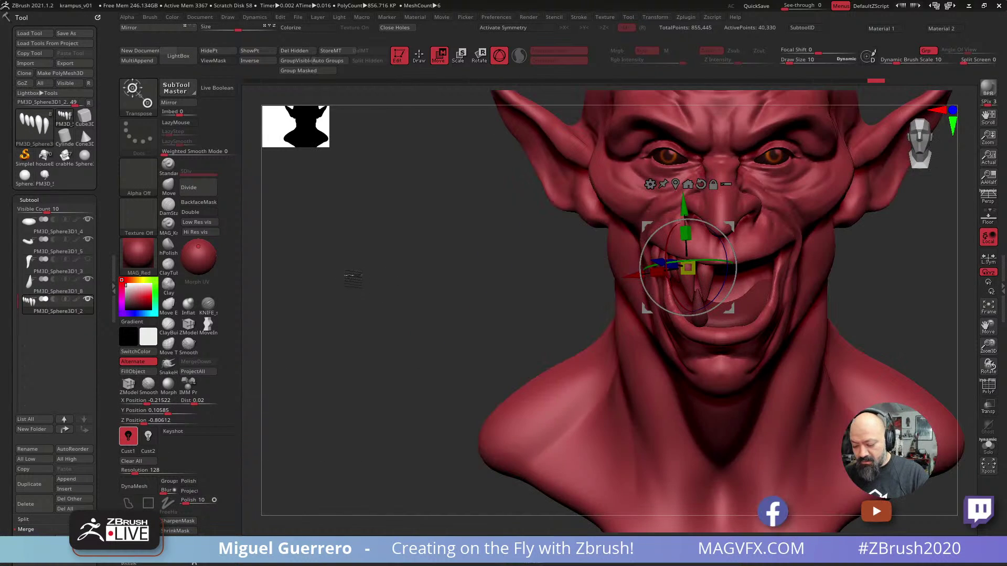
{"action": "left_click", "coordinate": [173, 103]}
{"action": "left_click", "coordinate": [443, 268]}
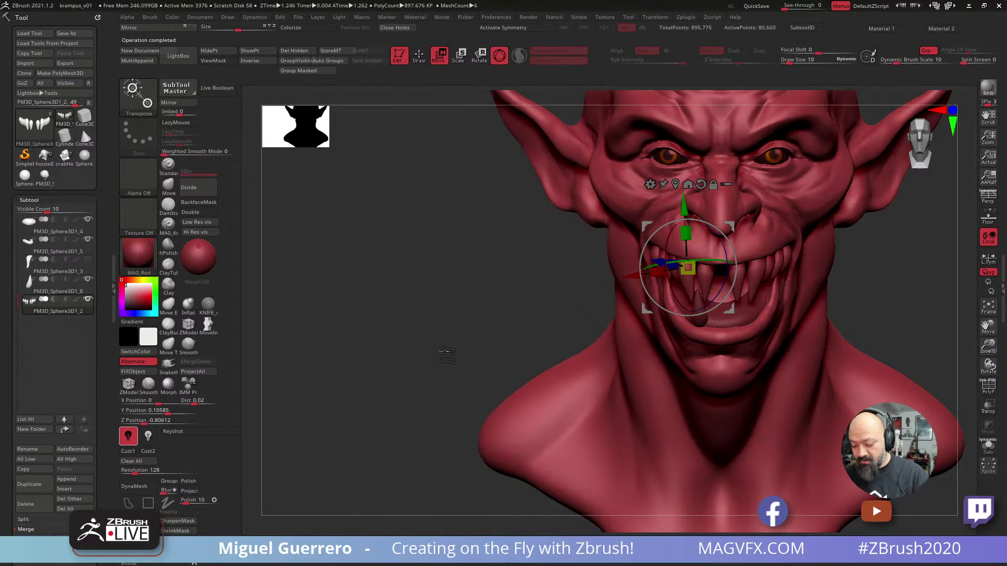
Return to Draw mode and turn on the polyframe display to inspect the mesh of the upper fangs up close.
{"action": "left_click", "coordinate": [418, 55]}
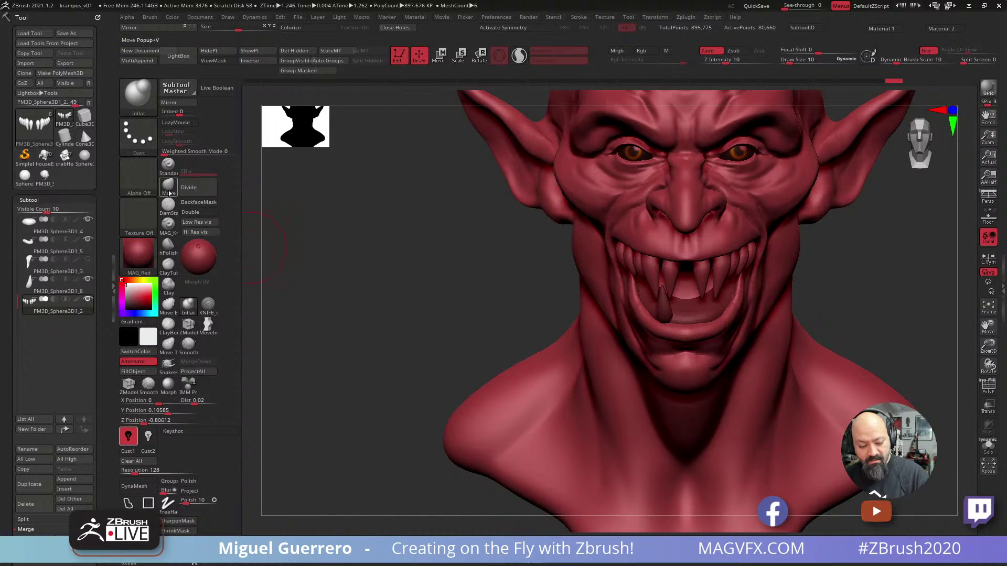
{"action": "left_click", "coordinate": [988, 386]}
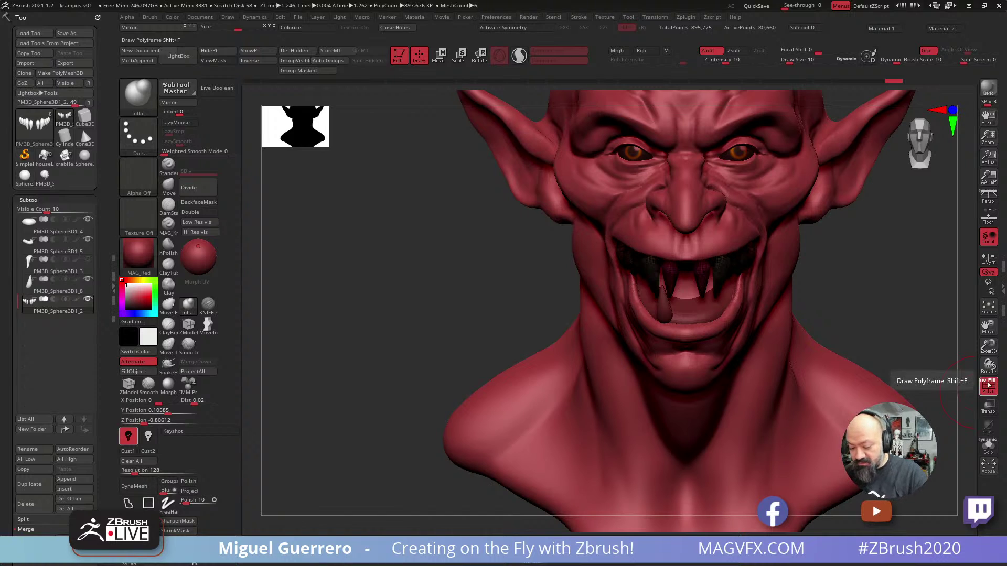
{"action": "right_click_drag", "start_coordinate": [569, 307], "coordinate": [543, 356], "text": "ctrl"}
{"action": "right_click_drag", "start_coordinate": [390, 285], "coordinate": [520, 341]}
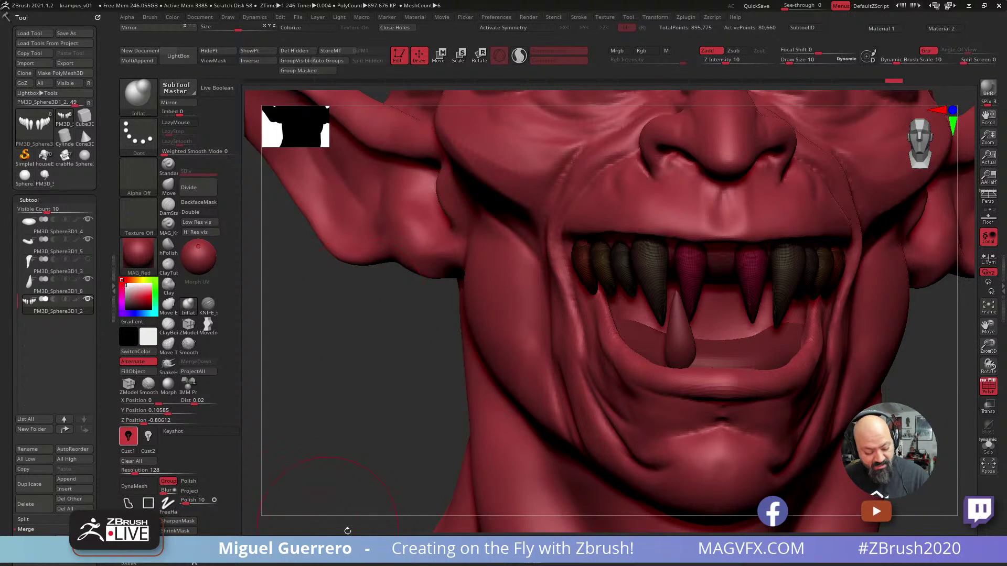
Try DynaMesh on the upper fangs at resolution 128 with Groups enabled.
{"action": "left_click", "coordinate": [135, 486]}
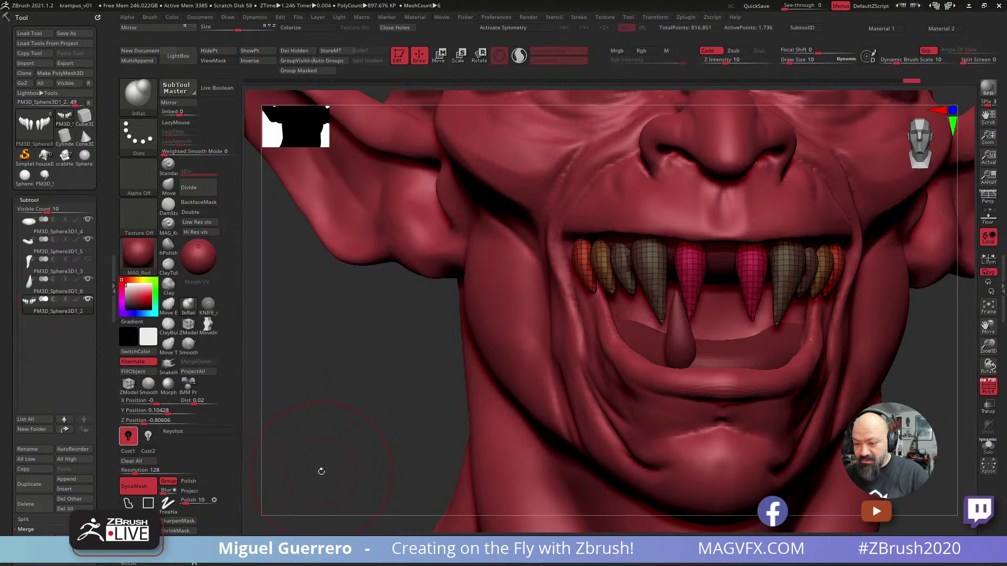
{"action": "key", "text": "ctrl+z"}
{"action": "left_click", "coordinate": [131, 461]}
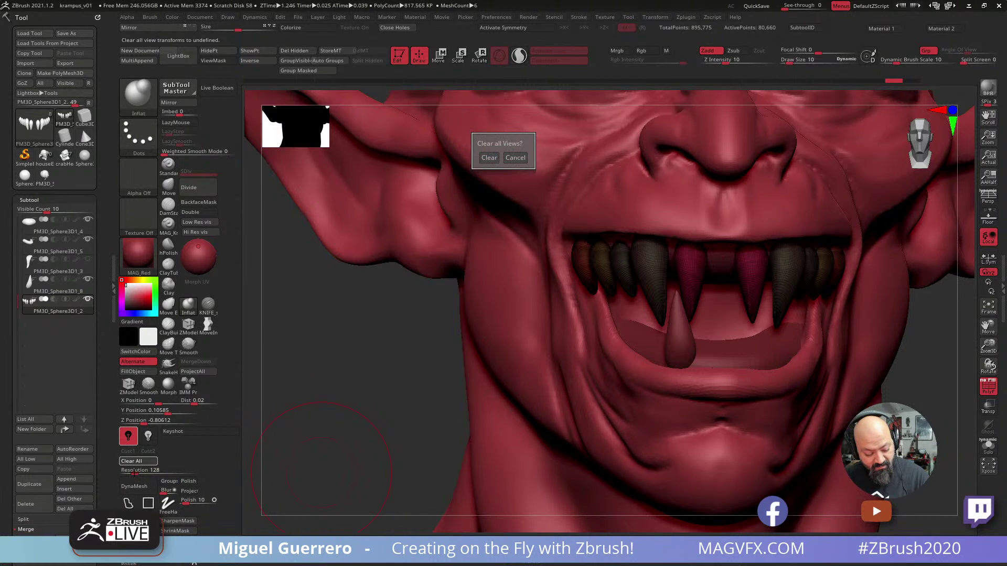
{"action": "left_click", "coordinate": [515, 158]}
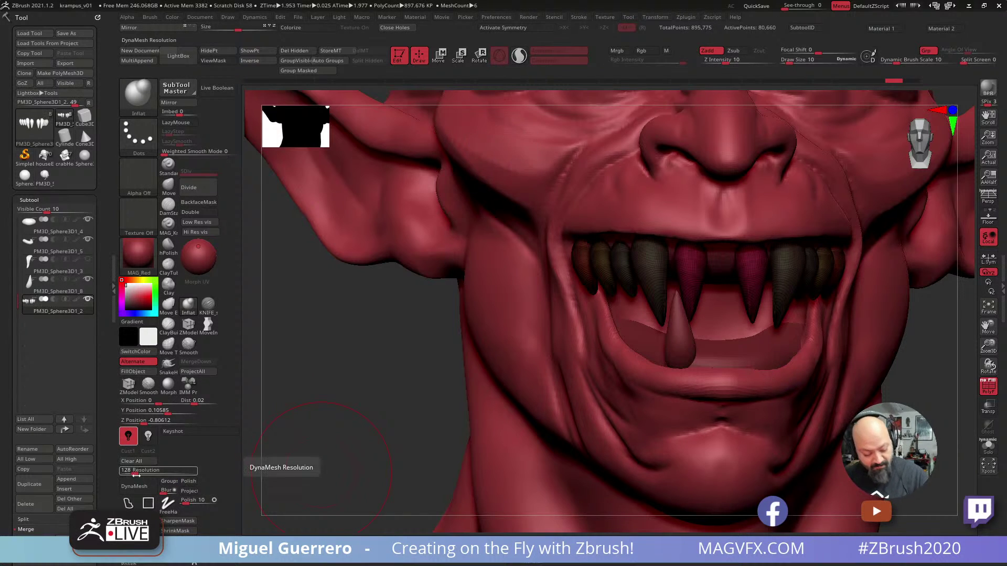
Set the DynaMesh resolution to 472 and remesh the upper fangs.
{"action": "left_click", "coordinate": [142, 473]}
{"action": "left_click_drag", "start_coordinate": [146, 473], "coordinate": [148, 473]}
{"action": "left_click", "coordinate": [134, 486]}
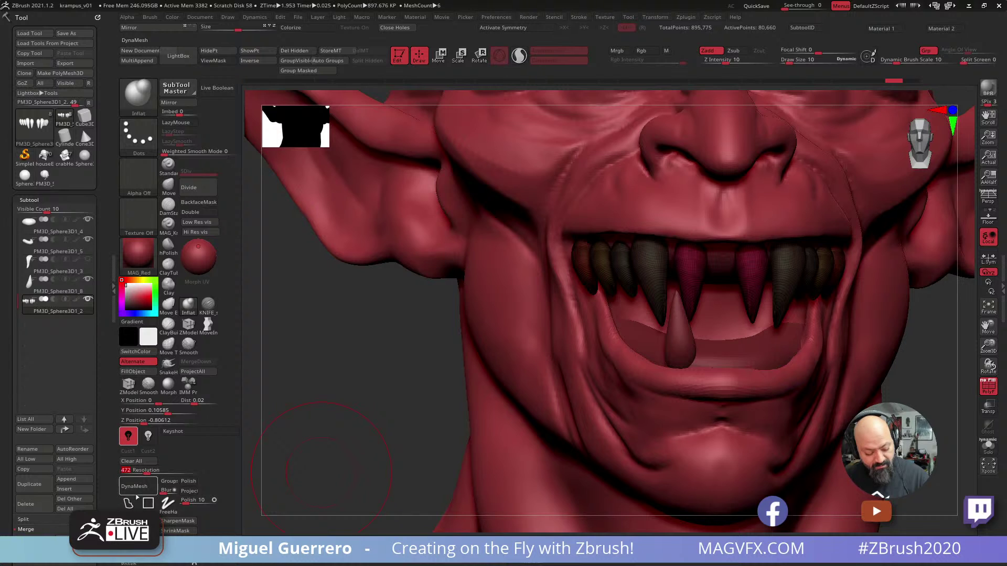
{"action": "left_click_drag", "start_coordinate": [348, 386], "coordinate": [378, 368]}
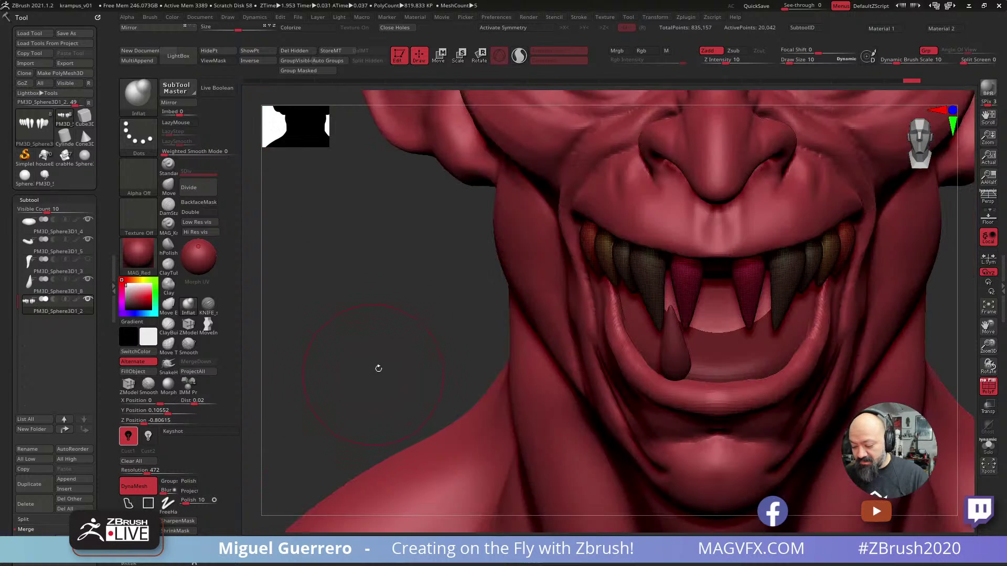
Turn on X symmetry and try to reshape the large upper fang with the Move brush.
{"action": "left_click", "coordinate": [168, 186]}
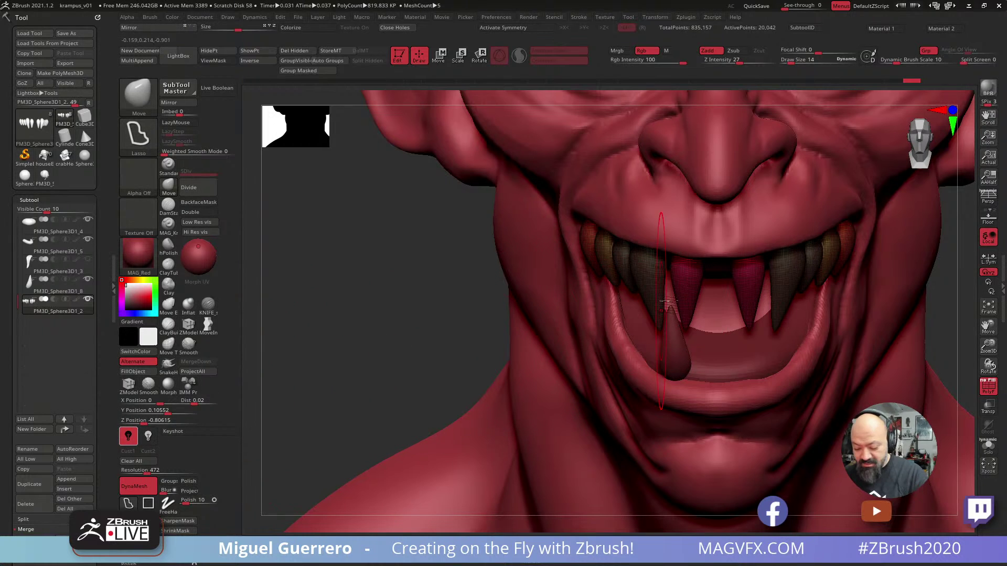
{"action": "left_click_drag", "start_coordinate": [662, 327], "coordinate": [720, 322]}
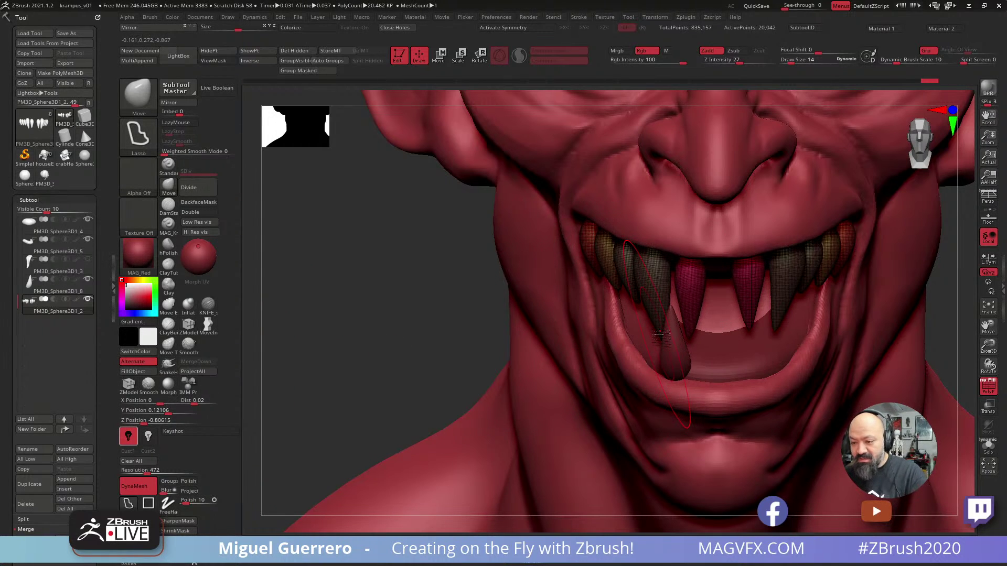
{"action": "key", "text": "x"}
{"action": "left_click_drag", "start_coordinate": [660, 305], "coordinate": [664, 300]}
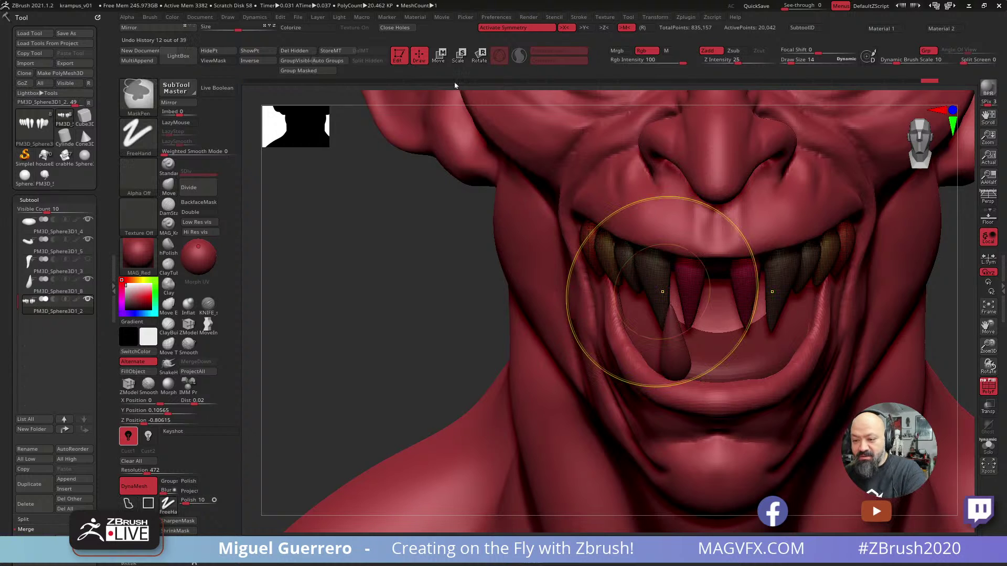
{"action": "key", "text": "ctrl+z"}
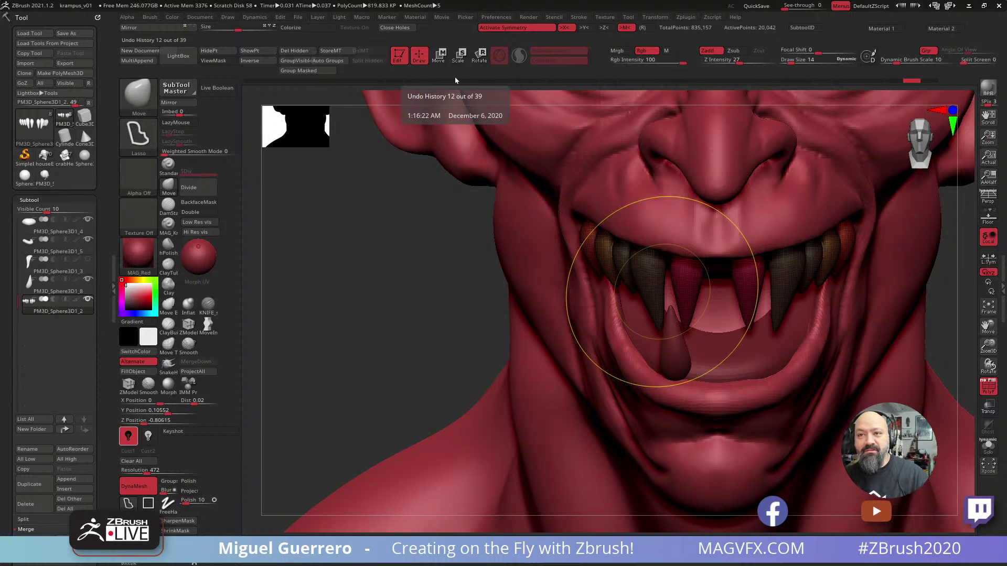
Shift the two front upper fangs toward the mouth's centre with Move Topological at draw size 10 and thicken the fangs with the Inflat brush.
{"action": "left_click", "coordinate": [168, 344]}
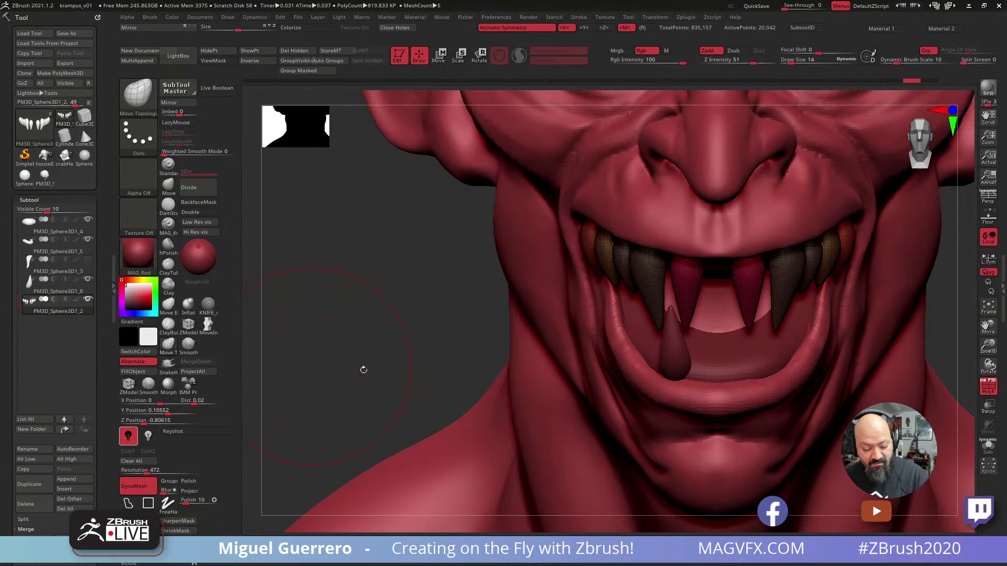
{"action": "key", "text": "bracketleft"}
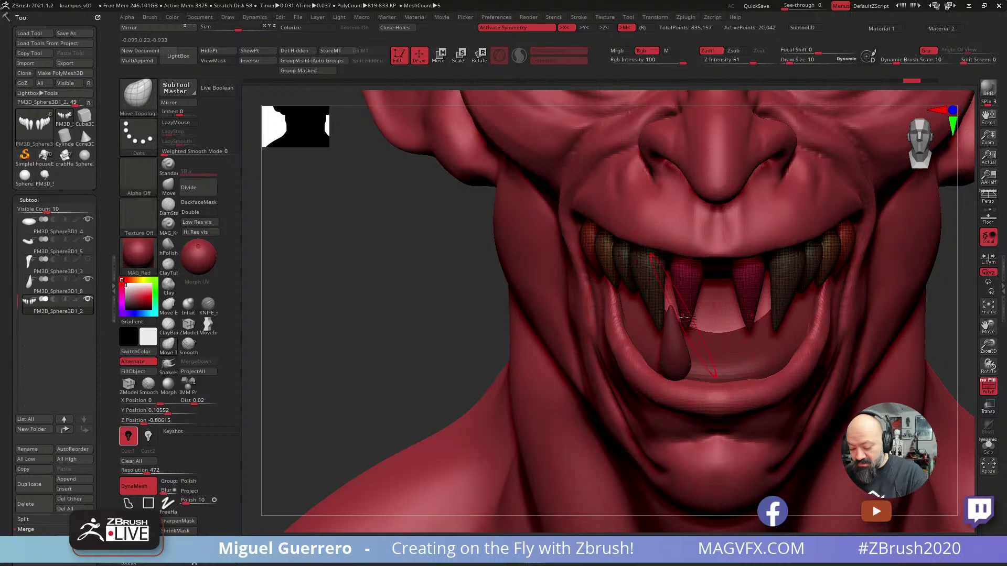
{"action": "left_click_drag", "start_coordinate": [683, 324], "coordinate": [689, 327]}
{"action": "key", "text": "ctrl+z"}
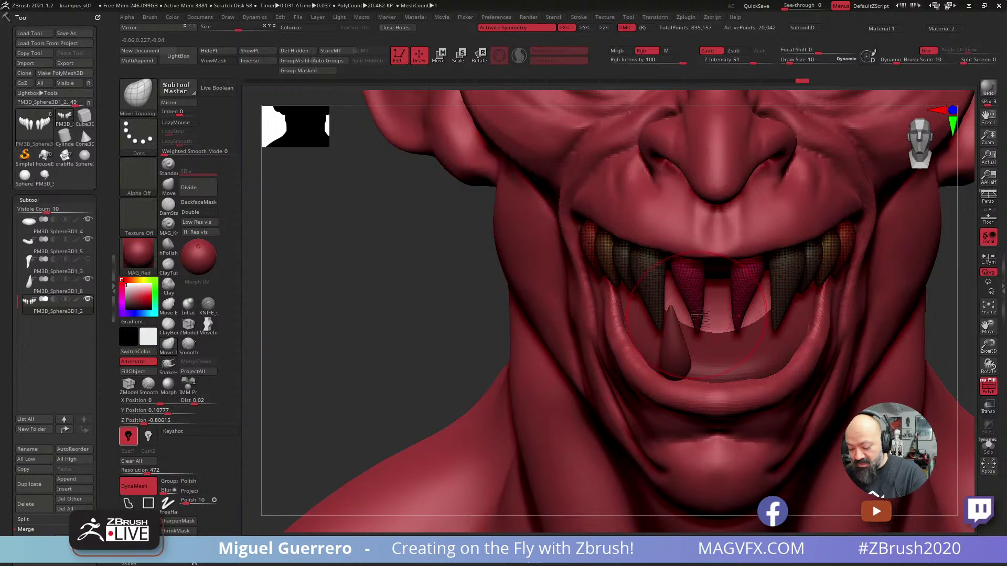
{"action": "left_click_drag", "start_coordinate": [703, 336], "coordinate": [709, 331]}
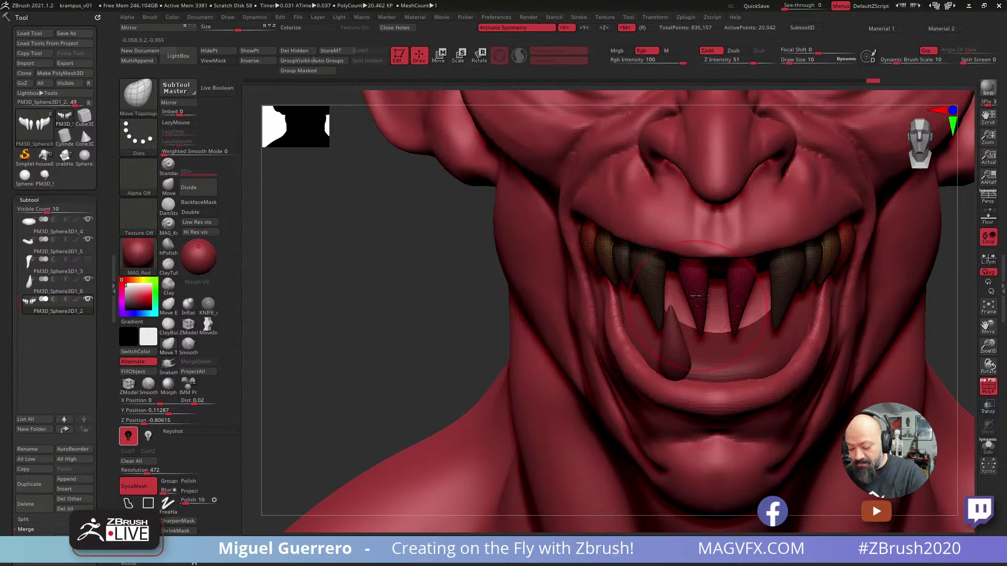
{"action": "left_click_drag", "start_coordinate": [685, 265], "coordinate": [699, 278]}
{"action": "left_click_drag", "start_coordinate": [704, 329], "coordinate": [699, 325]}
{"action": "left_click", "coordinate": [188, 307]}
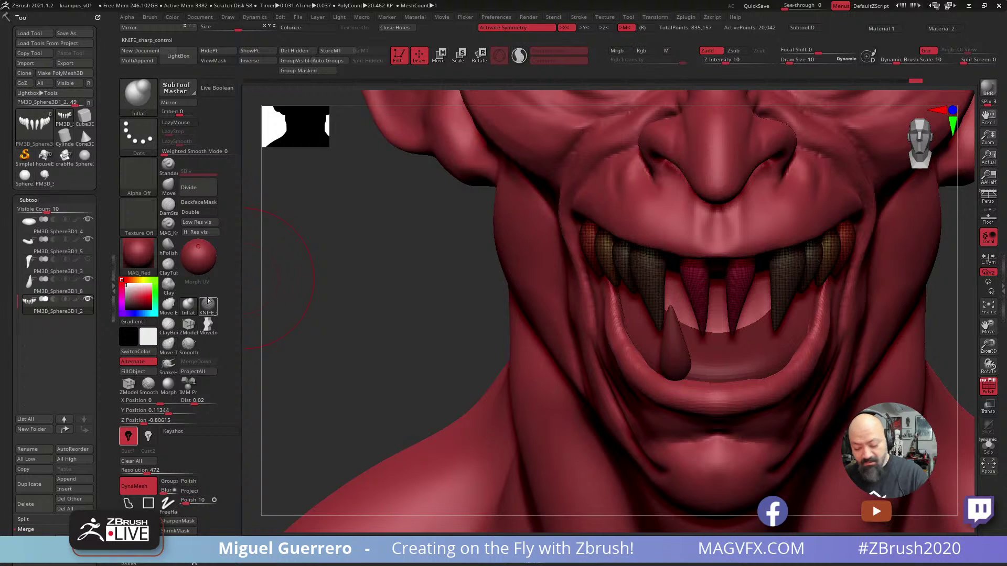
{"action": "left_click_drag", "start_coordinate": [662, 214], "coordinate": [690, 284]}
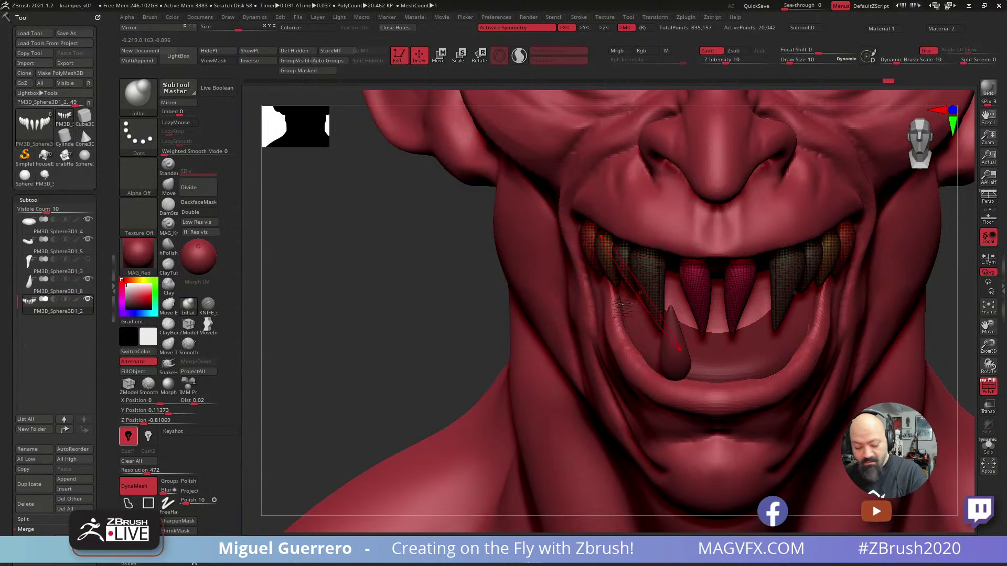
Adjust the spacing and angle of the side upper fangs with Move Topological at draw size 18.
{"action": "left_click", "coordinate": [169, 347]}
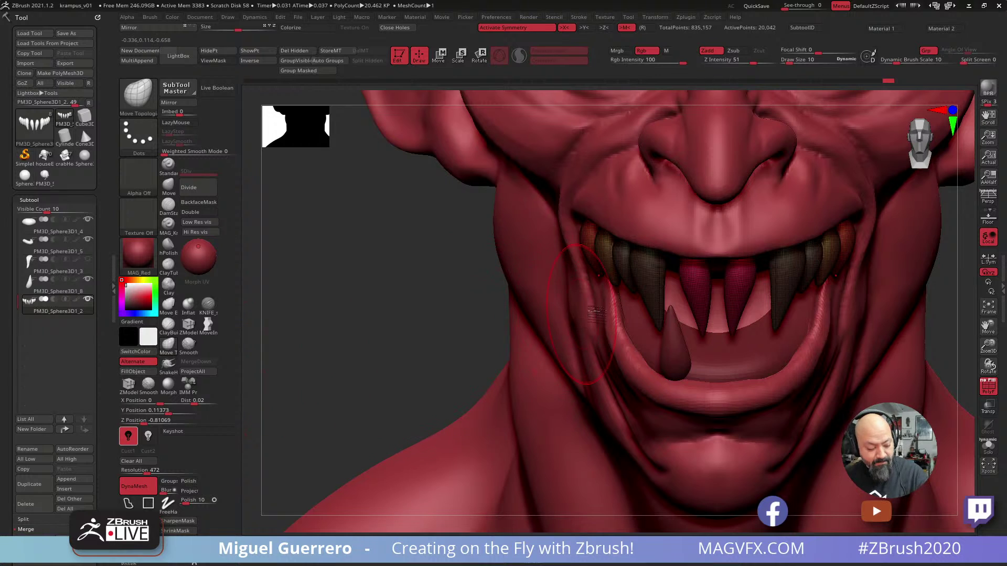
{"action": "key", "text": "]"}
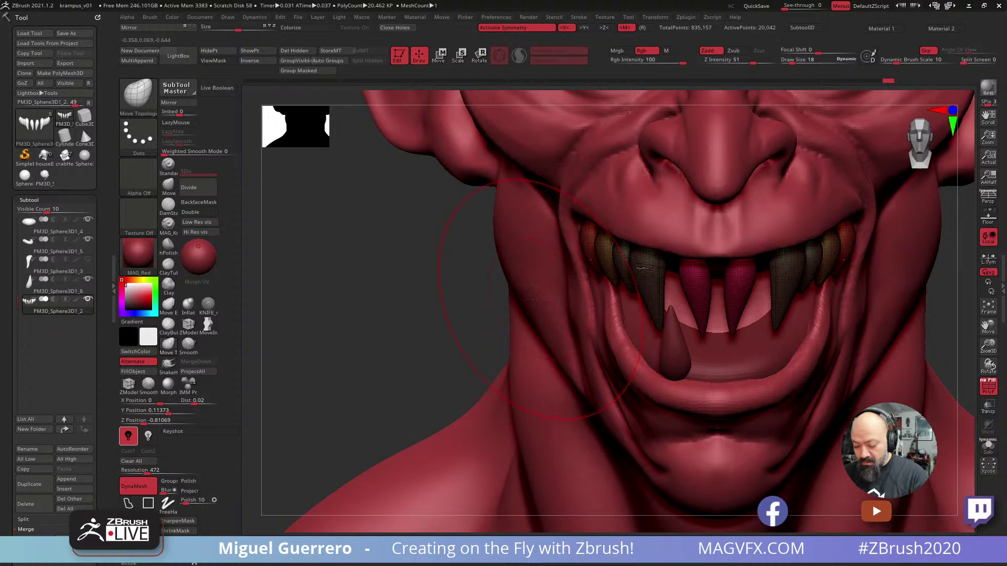
{"action": "left_click_drag", "start_coordinate": [643, 287], "coordinate": [652, 289]}
{"action": "mouse_move", "coordinate": [665, 323]}
{"action": "left_mouse_down"}
{"action": "mouse_move", "coordinate": [674, 323]}
{"action": "mouse_move", "coordinate": [646, 283]}
{"action": "left_mouse_up"}
{"action": "left_click_drag", "start_coordinate": [391, 303], "coordinate": [459, 304]}
{"action": "left_click_drag", "start_coordinate": [607, 272], "coordinate": [602, 272]}
{"action": "left_click_drag", "start_coordinate": [640, 277], "coordinate": [635, 276]}
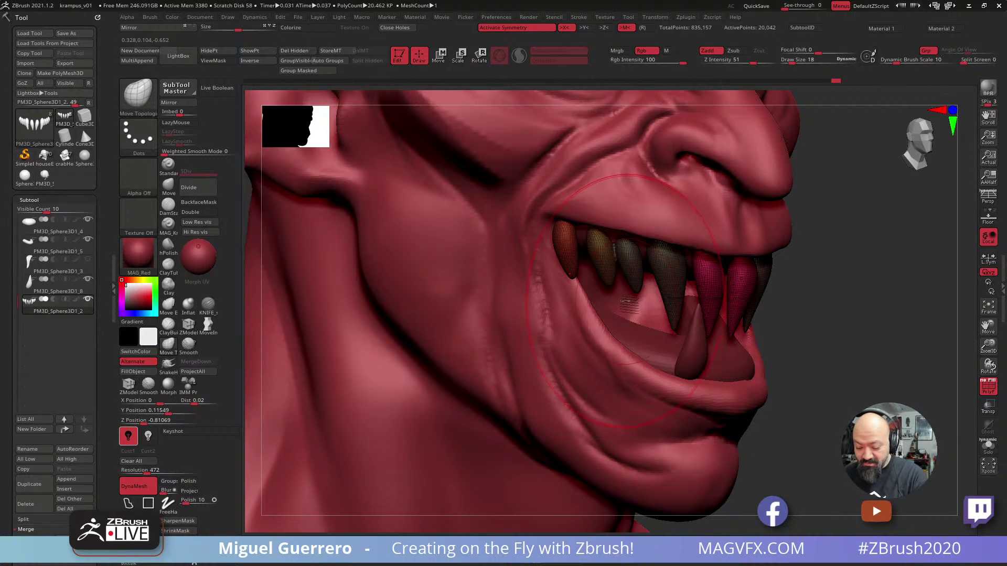
Step back through the undo history to the mirrored upper fangs as they were before DynaMesh.
{"action": "key", "text": "ctrl"}
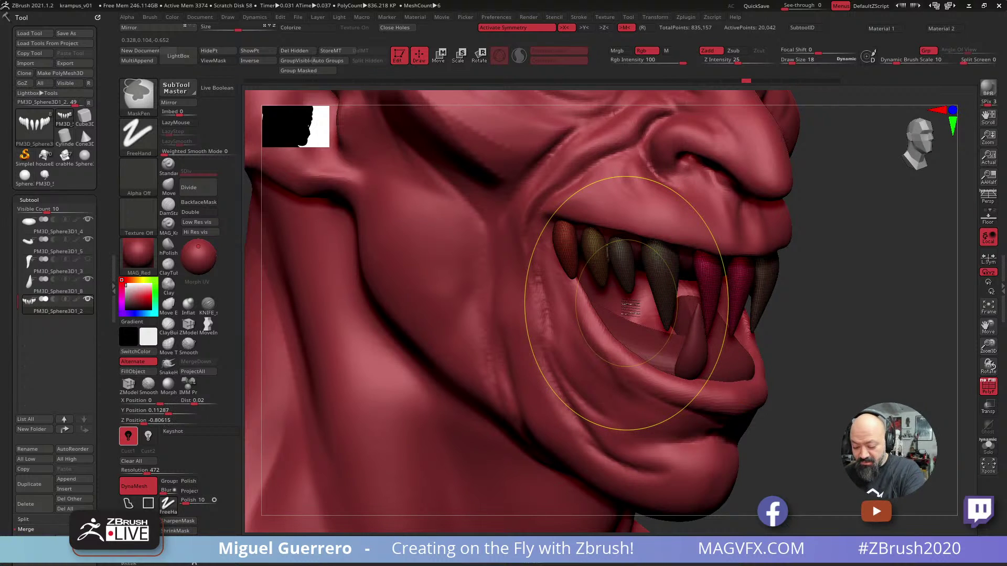
{"action": "key", "text": "ctrl+z"}
{"action": "key", "text": "ctrl+z"}
{"action": "key", "text": "ctrl+z"}
{"action": "key", "text": "ctrl+z"}
{"action": "key", "text": "ctrl+z"}
{"action": "key", "text": "ctrl+z"}
{"action": "key", "text": "ctrl+z"}
{"action": "key", "text": "ctrl+z"}
{"action": "key", "text": "ctrl+z"}
{"action": "key", "text": "ctrl+z"}
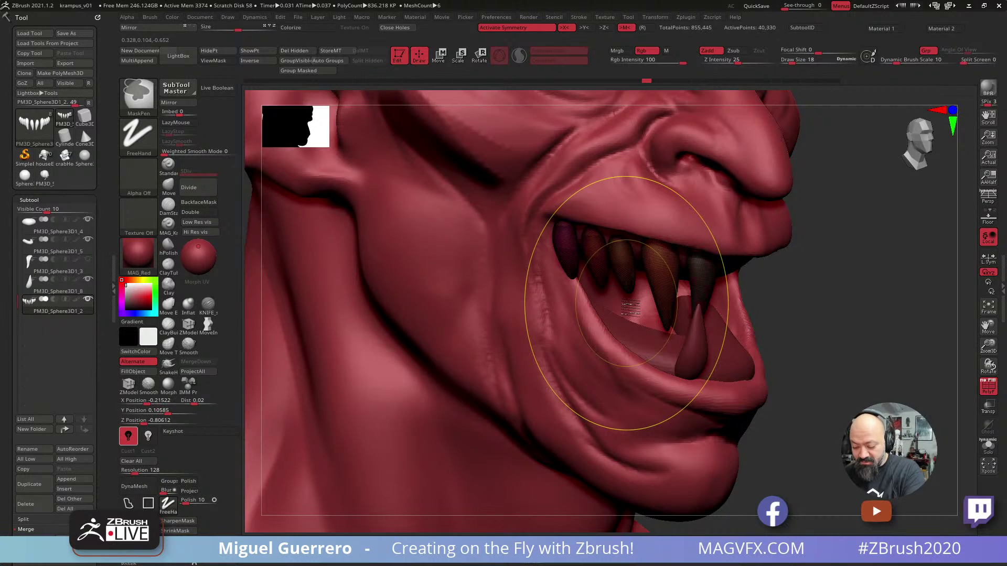
{"action": "key", "text": "ctrl+z"}
{"action": "key", "text": "ctrl+z"}
{"action": "key", "text": "ctrl+z"}
{"action": "key", "text": "ctrl+z"}
{"action": "key", "text": "ctrl+z"}
{"action": "key", "text": "ctrl+z"}
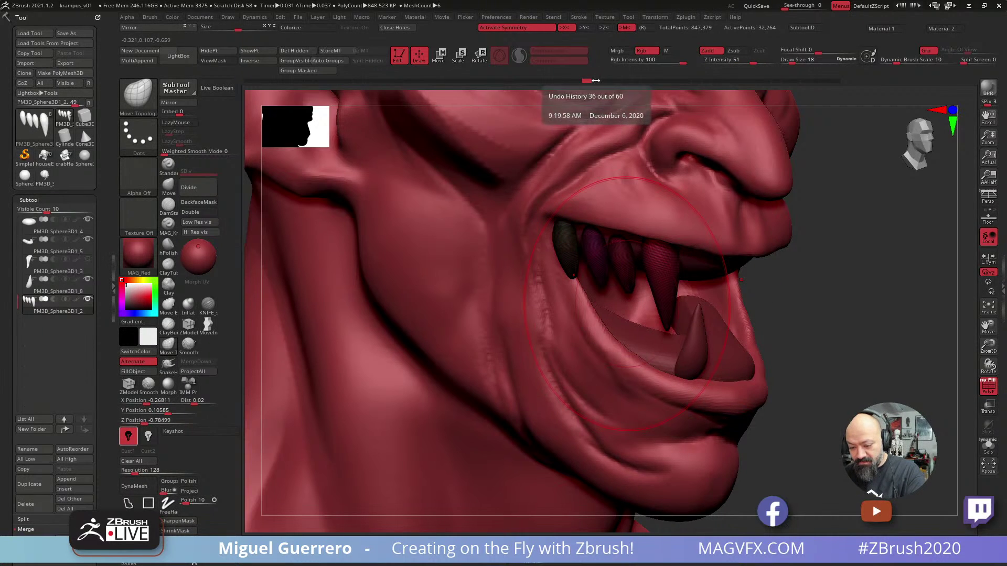
{"action": "left_click", "coordinate": [606, 81]}
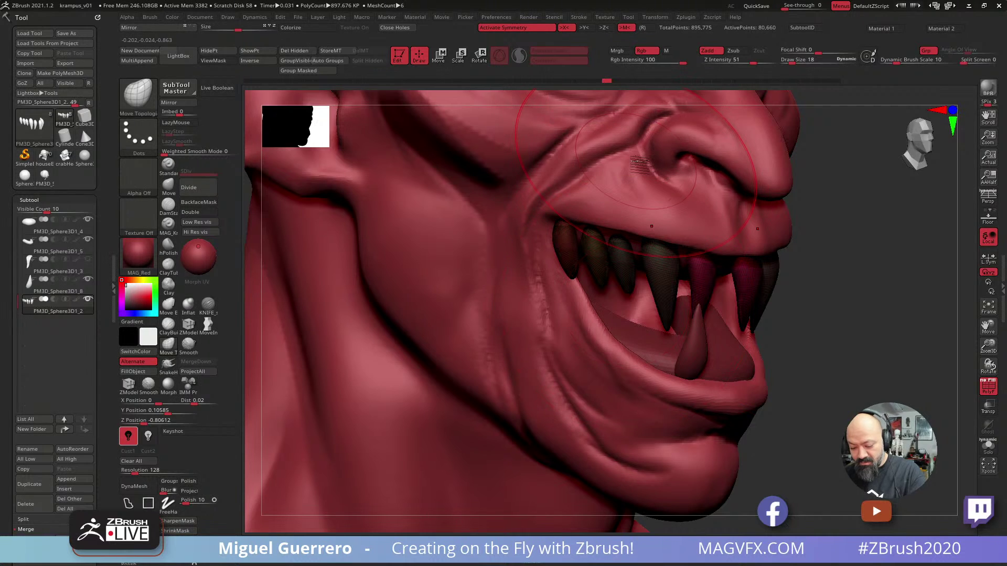
Try DynaMesh with Groups on the restored upper fangs at resolution 128.
{"action": "left_click_drag", "start_coordinate": [860, 309], "coordinate": [776, 314], "text": "shift"}
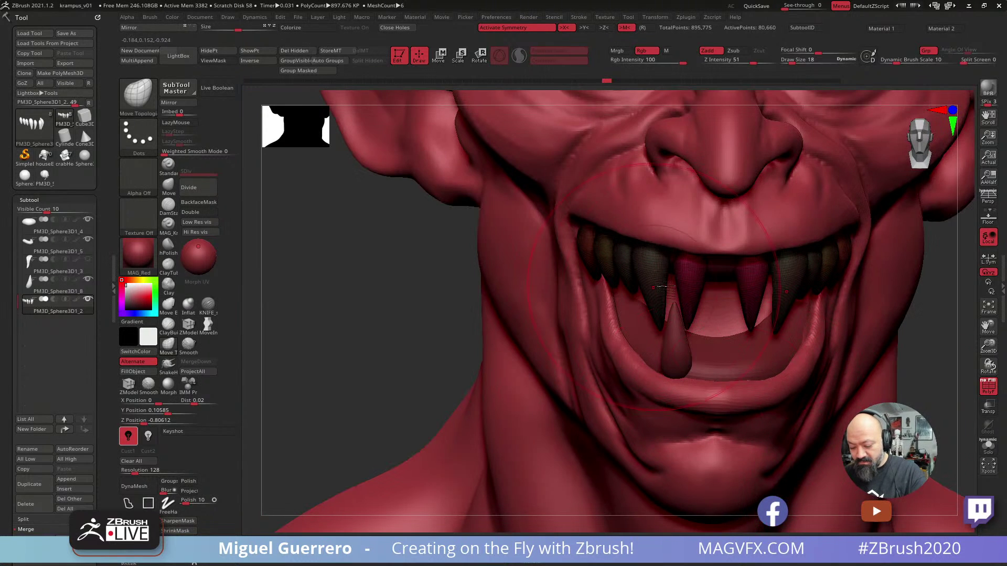
{"action": "left_click", "coordinate": [168, 481]}
{"action": "left_click", "coordinate": [134, 486]}
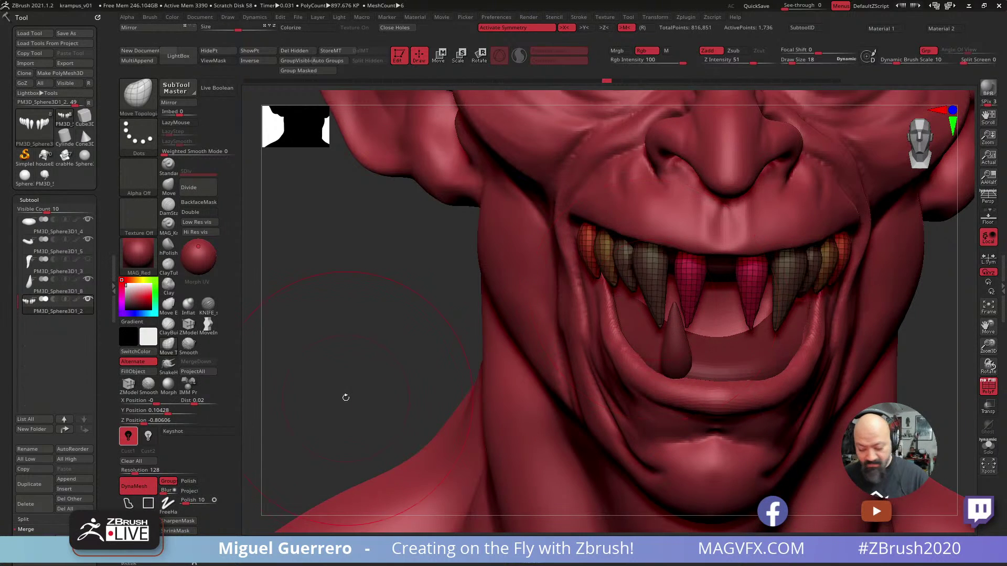
{"action": "left_click_drag", "start_coordinate": [344, 396], "coordinate": [388, 327]}
{"action": "key", "text": "ctrl+z"}
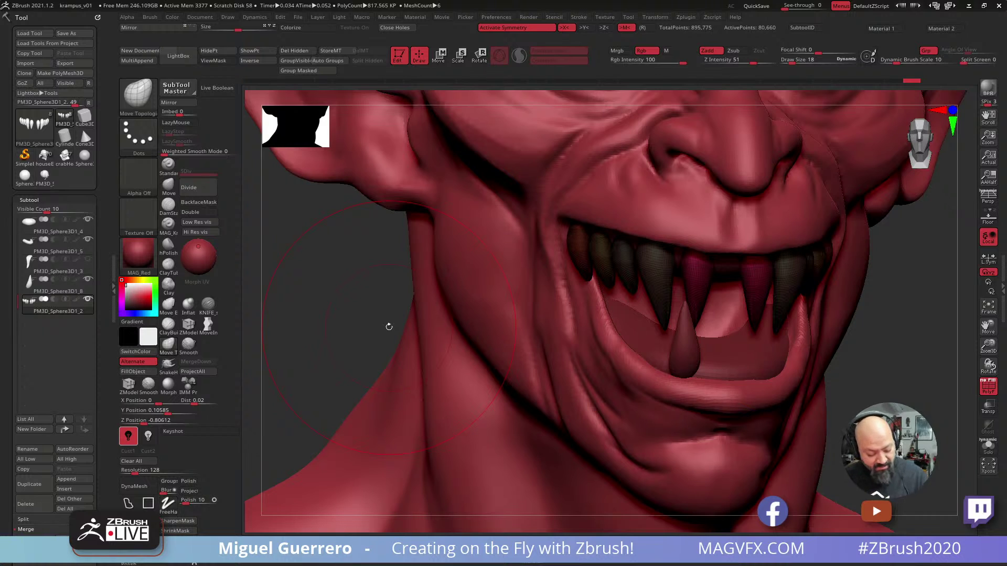
DynaMesh the upper fangs with Groups enabled at resolution 472.
{"action": "left_click", "coordinate": [168, 480]}
{"action": "left_click_drag", "start_coordinate": [145, 474], "coordinate": [147, 474]}
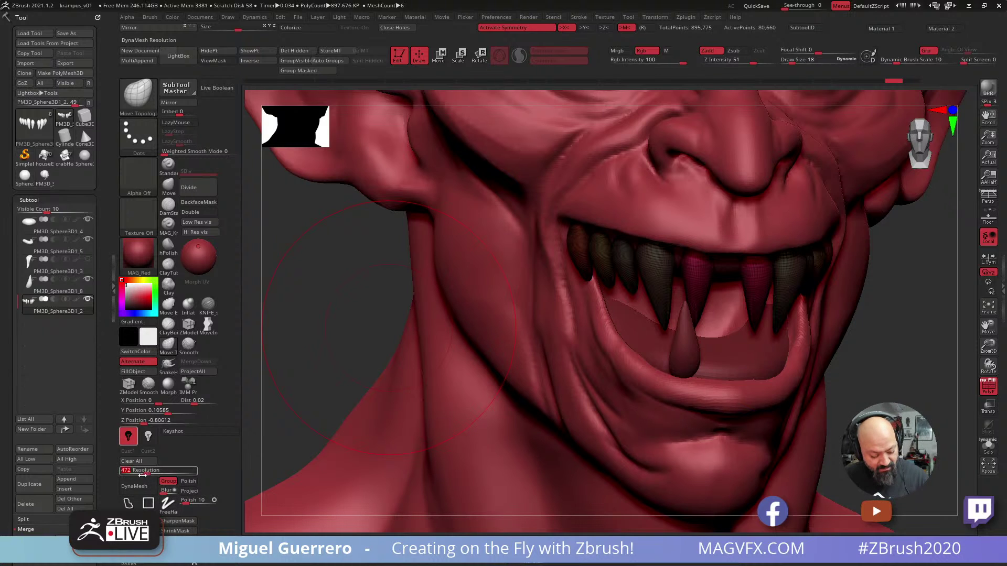
{"action": "left_click", "coordinate": [135, 487]}
Respace the side upper fangs and shift the two front fangs toward the centre symmetrically with the Move Topological brush.
{"action": "left_click_drag", "start_coordinate": [356, 314], "coordinate": [372, 310]}
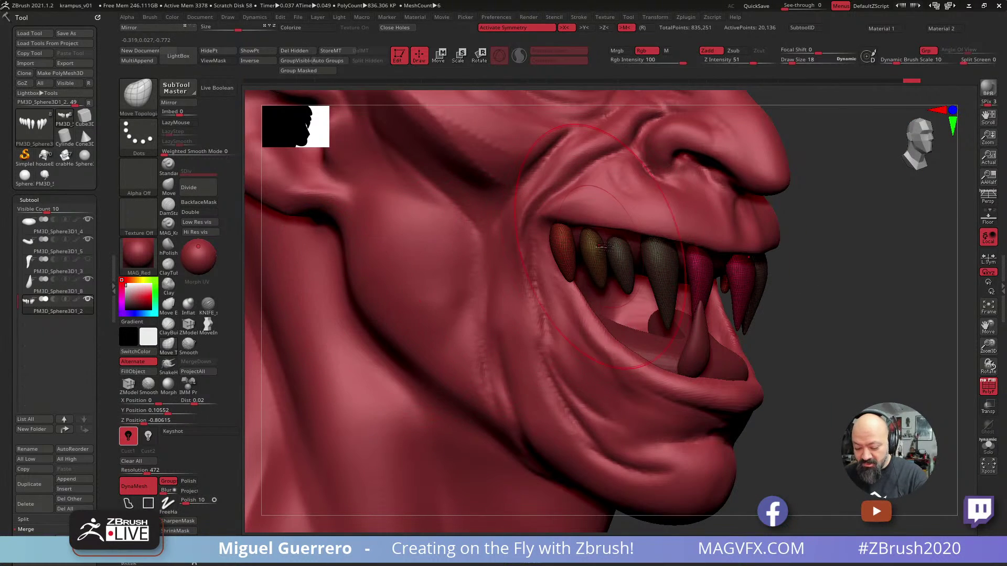
{"action": "left_click_drag", "start_coordinate": [624, 260], "coordinate": [626, 253]}
{"action": "mouse_move", "coordinate": [825, 361]}
{"action": "left_mouse_down"}
{"action": "mouse_move", "coordinate": [805, 363]}
{"action": "mouse_move", "coordinate": [729, 325]}
{"action": "left_mouse_up"}
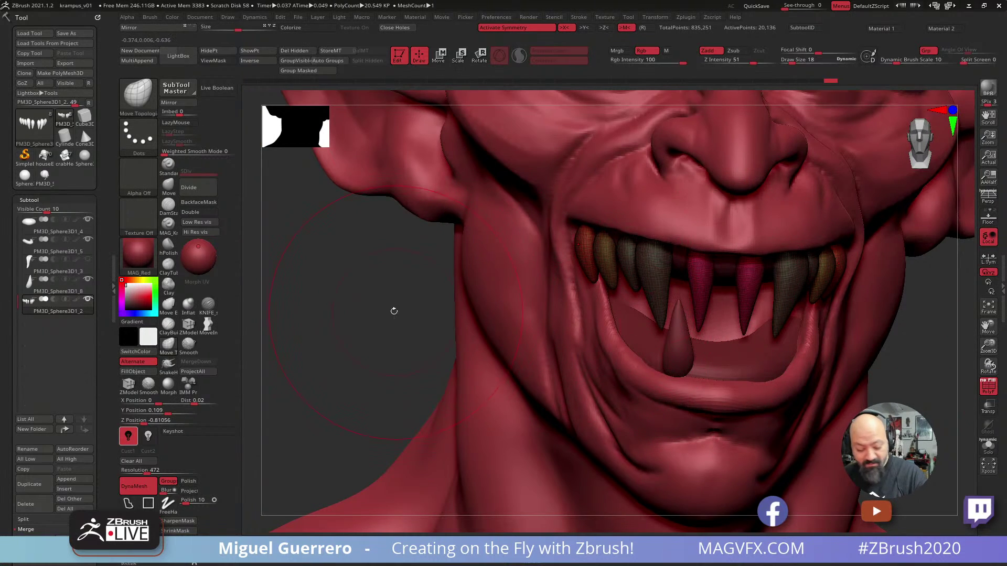
{"action": "left_click_drag", "start_coordinate": [393, 310], "coordinate": [377, 310]}
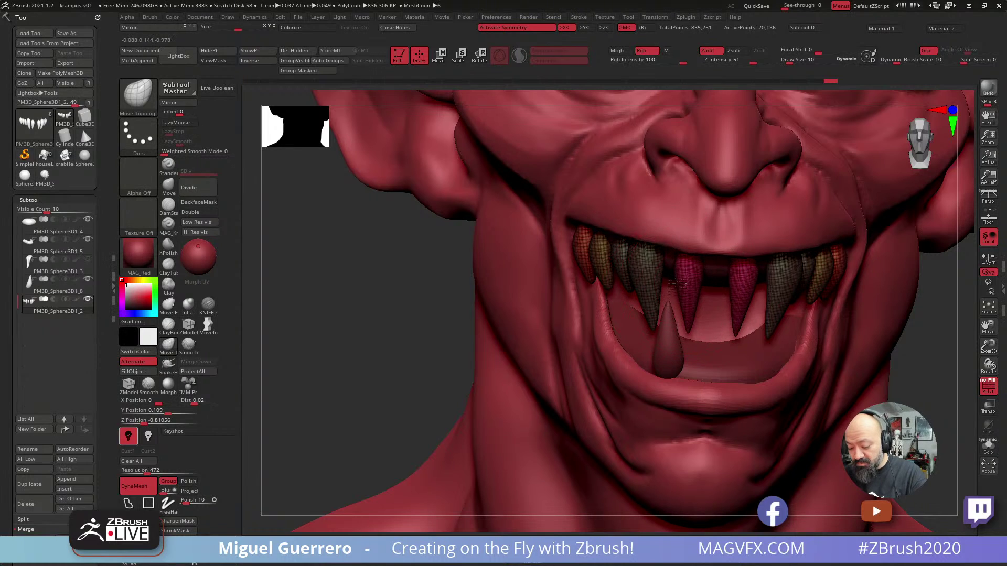
{"action": "left_click_drag", "start_coordinate": [671, 260], "coordinate": [694, 328]}
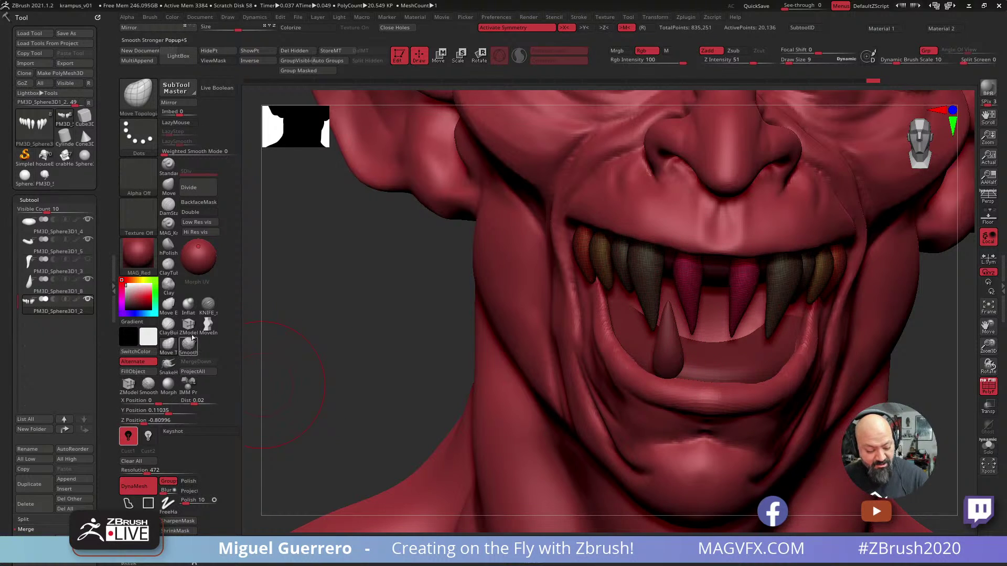
Thicken the front upper fangs with the Inflat brush at Z Intensity 10.
{"action": "left_click", "coordinate": [188, 304]}
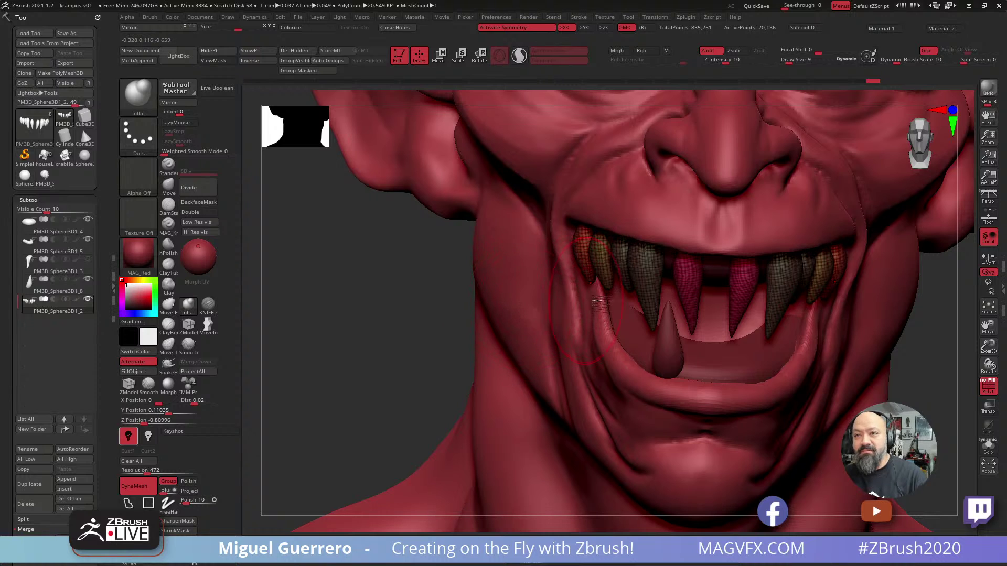
{"action": "left_click_drag", "start_coordinate": [683, 294], "coordinate": [691, 322]}
{"action": "left_click_drag", "start_coordinate": [410, 305], "coordinate": [632, 274]}
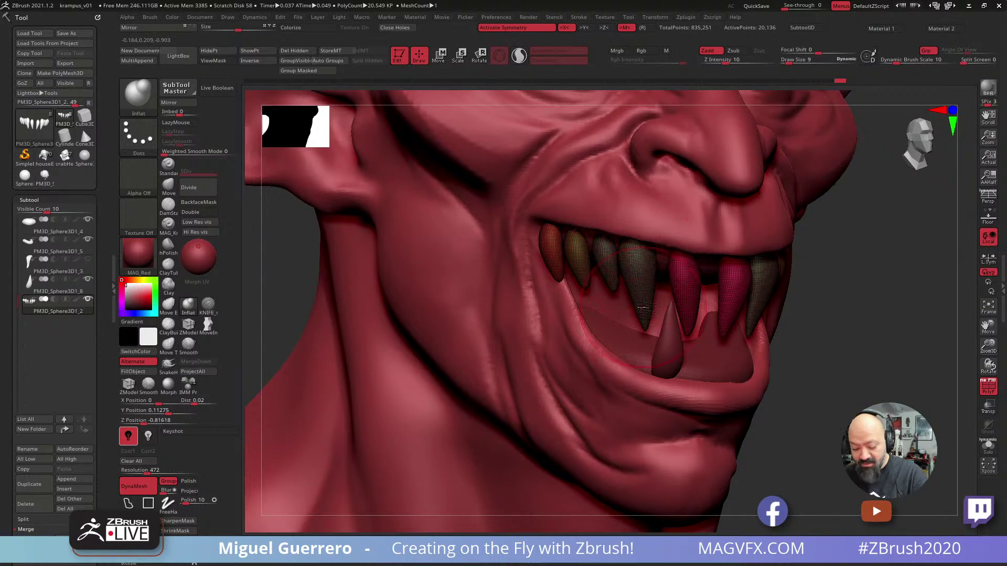
Refine the large and side upper fangs with Move Topological and tuck the rearmost fangs inward from a view below the mouth.
{"action": "left_click", "coordinate": [168, 350]}
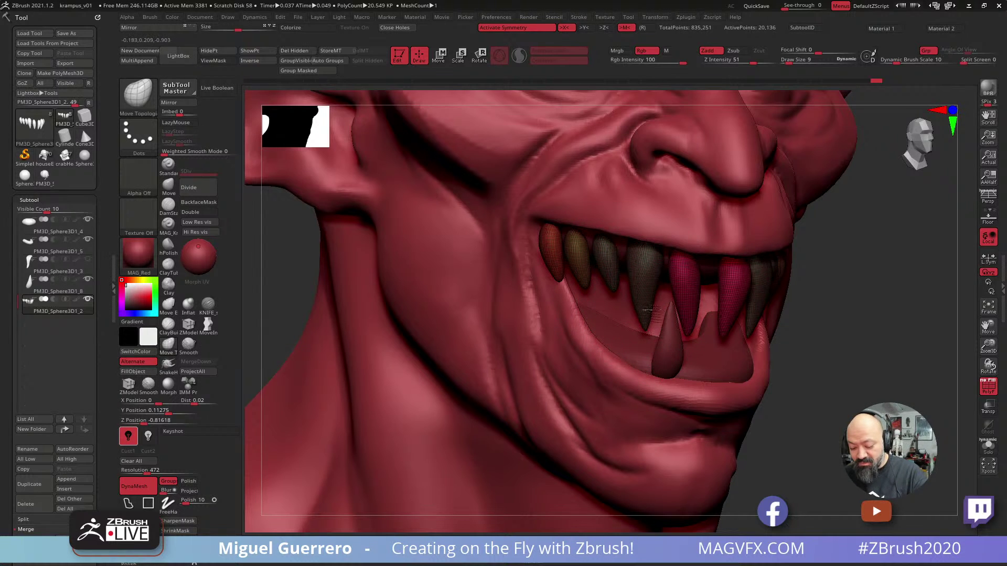
{"action": "left_click_drag", "start_coordinate": [648, 309], "coordinate": [611, 274]}
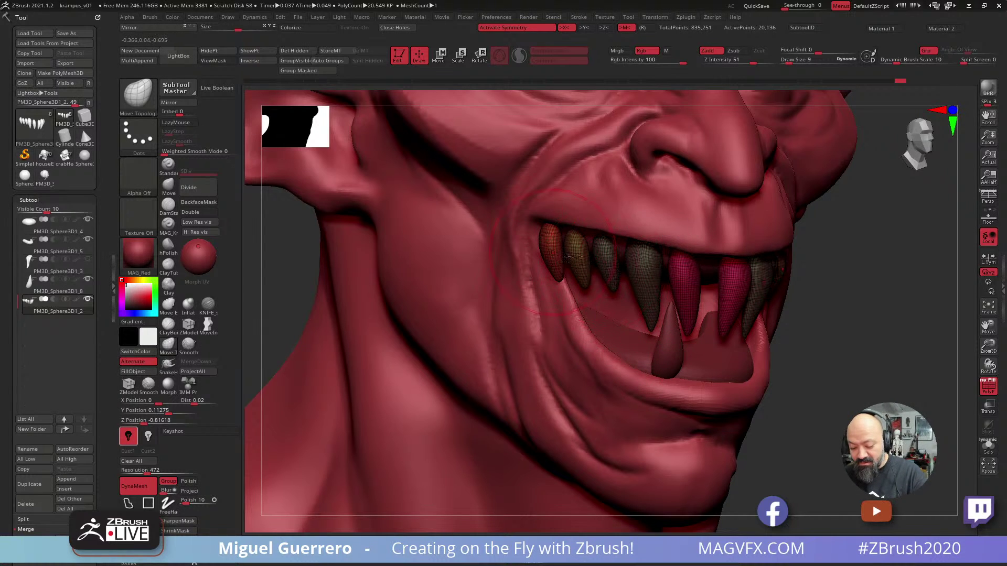
{"action": "right_click_drag", "start_coordinate": [569, 257], "coordinate": [429, 204]}
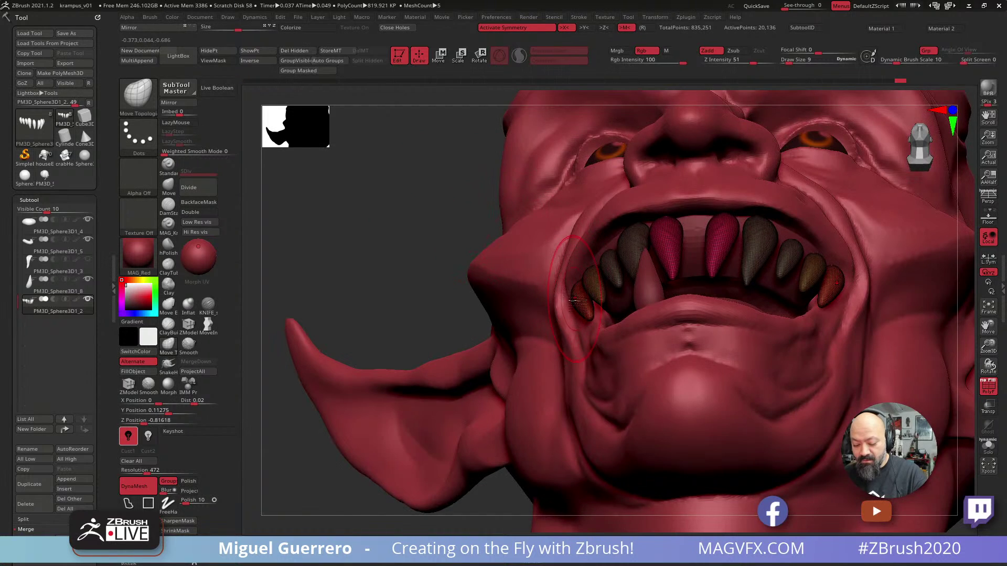
{"action": "left_click_drag", "start_coordinate": [578, 303], "coordinate": [599, 309]}
{"action": "right_click_drag", "start_coordinate": [433, 253], "coordinate": [421, 254]}
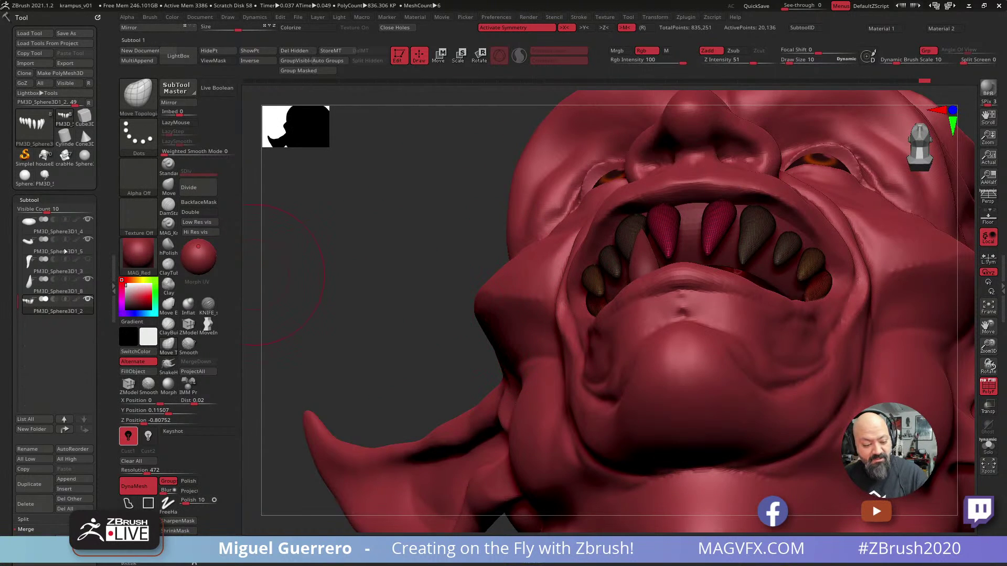
Hide the Male_PlanesofHead_128 subtool to expose the gums and upper fangs from below.
{"action": "left_click_drag", "start_coordinate": [18, 303], "coordinate": [18, 363]}
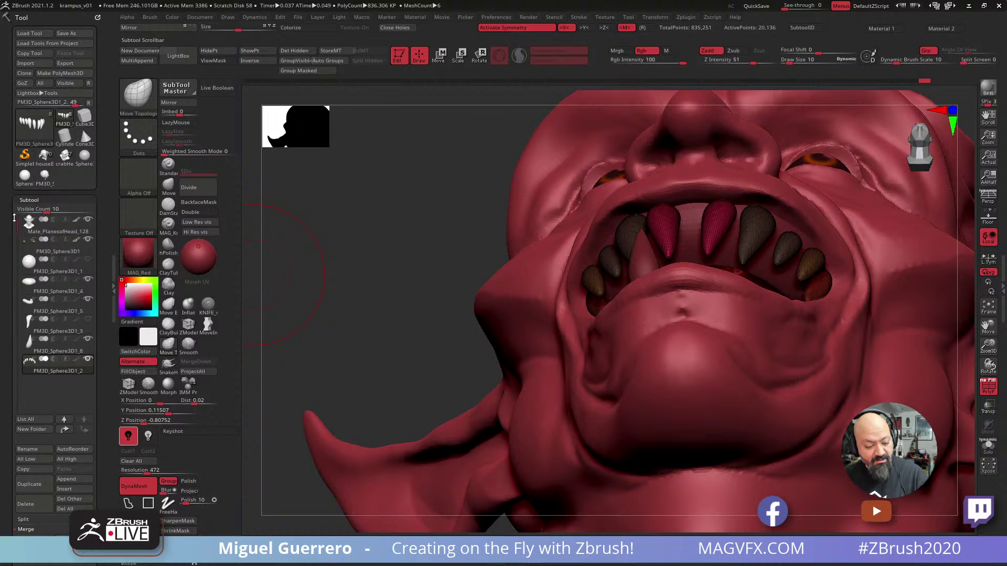
{"action": "left_click", "coordinate": [87, 219]}
{"action": "left_click_drag", "start_coordinate": [441, 258], "coordinate": [454, 212]}
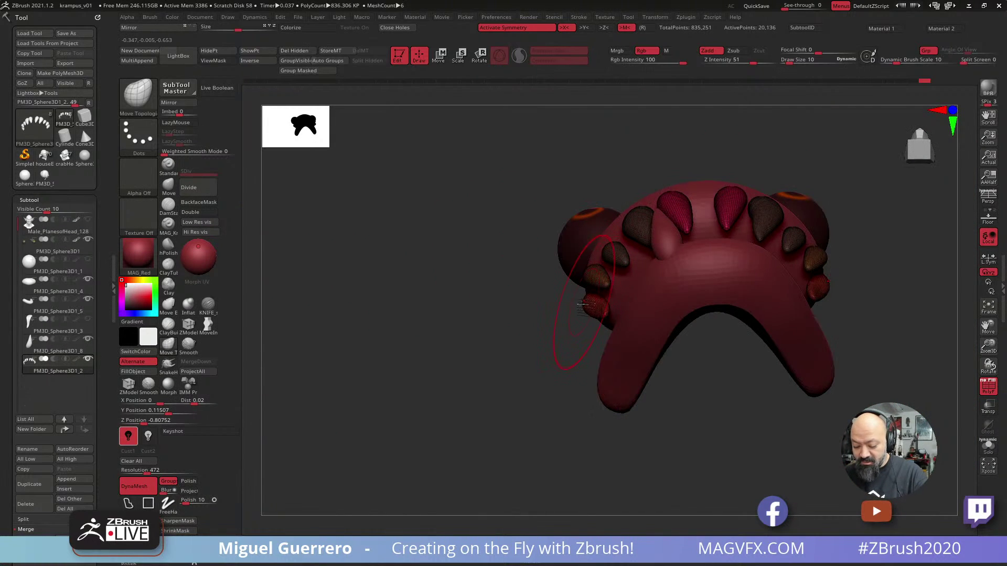
Move the rear and side upper fangs inward along the curve of the upper gum with Move Topological.
{"action": "left_click_drag", "start_coordinate": [592, 279], "coordinate": [613, 313]}
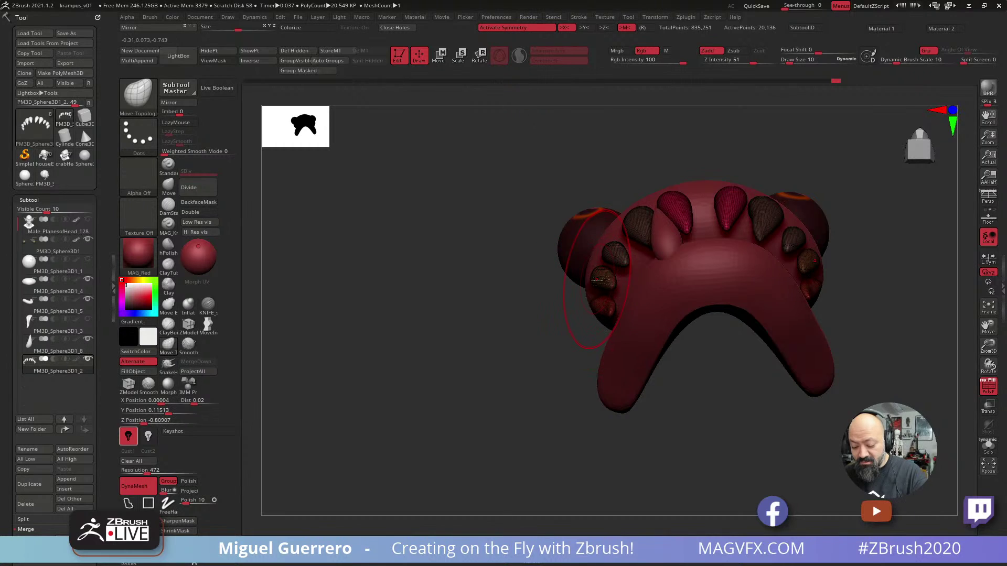
{"action": "left_click_drag", "start_coordinate": [596, 279], "coordinate": [602, 279]}
{"action": "left_click_drag", "start_coordinate": [613, 256], "coordinate": [619, 253]}
{"action": "mouse_move", "coordinate": [462, 226]}
{"action": "left_mouse_down"}
{"action": "mouse_move", "coordinate": [469, 309]}
{"action": "mouse_move", "coordinate": [548, 288]}
{"action": "left_mouse_up"}
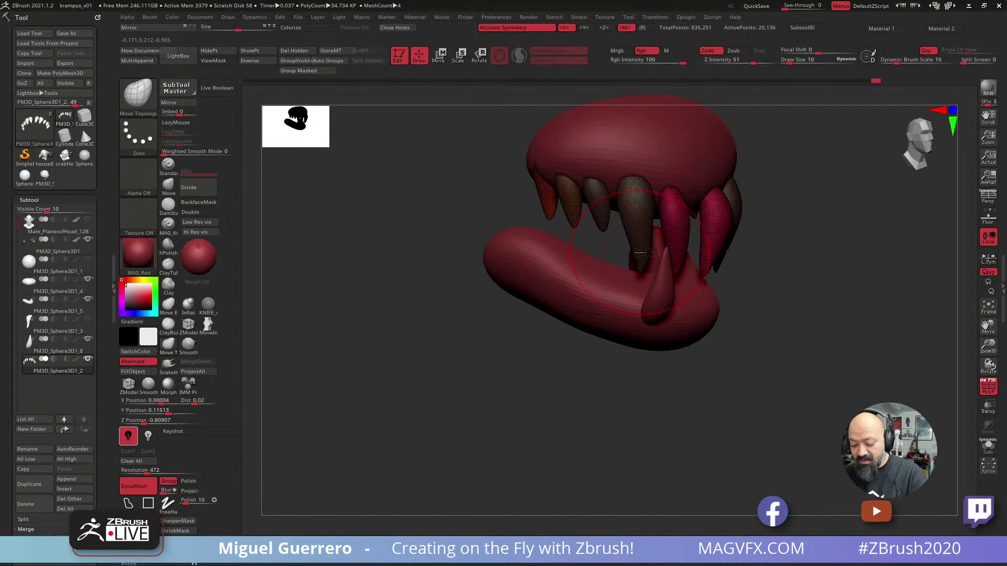
Adjust the long side upper fang with Move Topological and unhide the Male_PlanesofHead_128 subtool.
{"action": "left_click_drag", "start_coordinate": [475, 343], "coordinate": [512, 348]}
{"action": "left_click_drag", "start_coordinate": [643, 258], "coordinate": [639, 258]}
{"action": "left_click_drag", "start_coordinate": [642, 256], "coordinate": [639, 255]}
{"action": "left_click_drag", "start_coordinate": [792, 401], "coordinate": [782, 408]}
{"action": "left_click", "coordinate": [88, 220]}
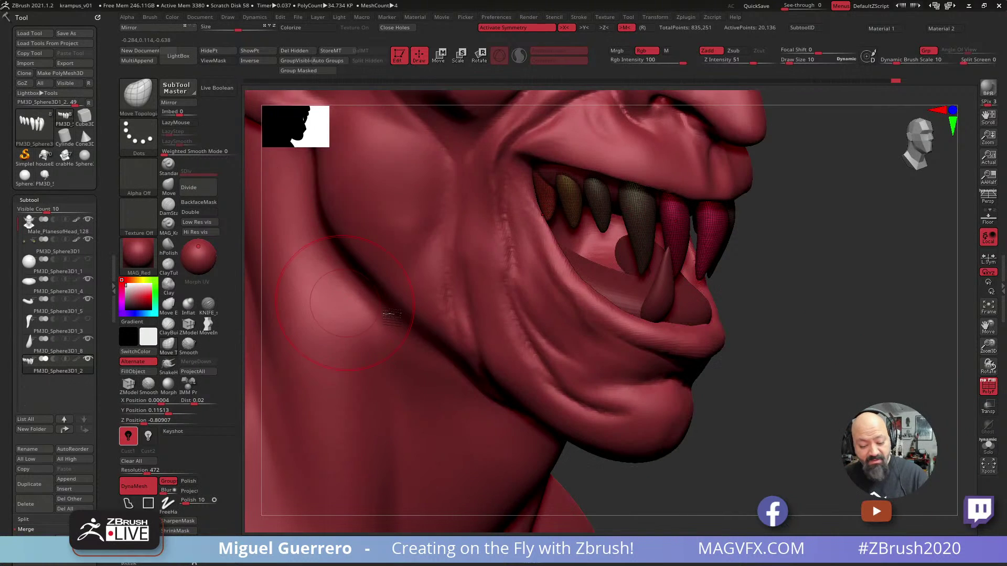
Turn off the polyframe display and check the upper fangs inside the mouth from the side and front.
{"action": "right_click_drag", "start_coordinate": [809, 382], "coordinate": [795, 360], "text": "ctrl"}
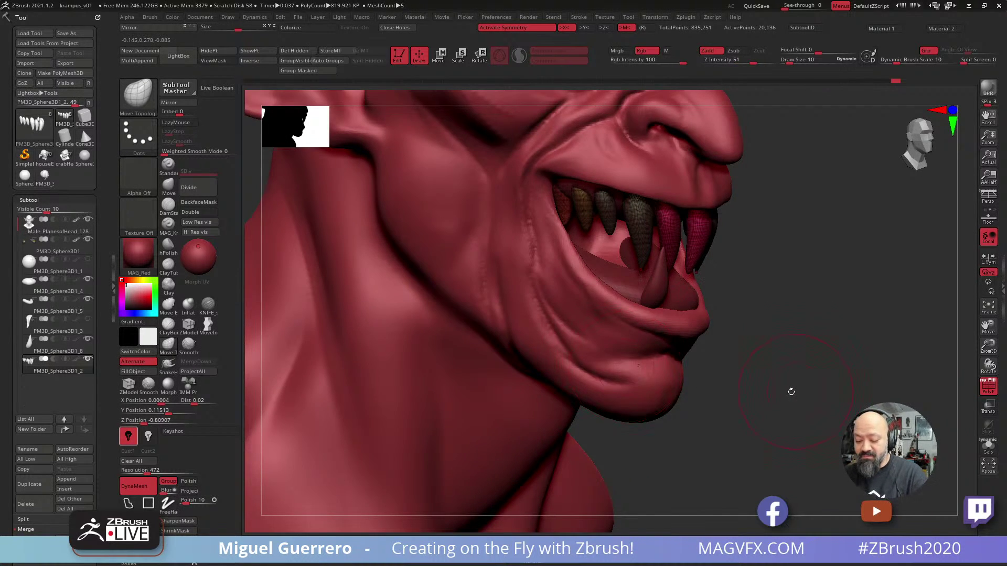
{"action": "left_click_drag", "start_coordinate": [791, 391], "coordinate": [707, 386], "text": "shift"}
{"action": "right_click_drag", "start_coordinate": [566, 318], "coordinate": [551, 301], "text": "ctrl"}
{"action": "left_click", "coordinate": [988, 387]}
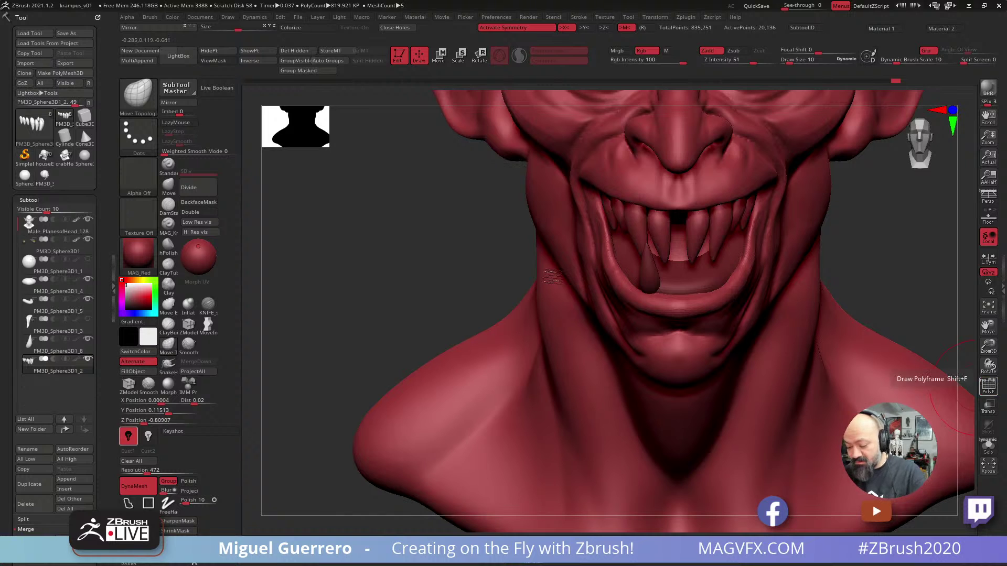
{"action": "right_click_drag", "start_coordinate": [428, 279], "coordinate": [446, 257], "text": "ctrl"}
Select the lower fang subtool PM3D_Sphere3D1_8 and reposition it with the gizmo near the front of the lower gum.
{"action": "left_click", "coordinate": [663, 264], "text": "alt"}
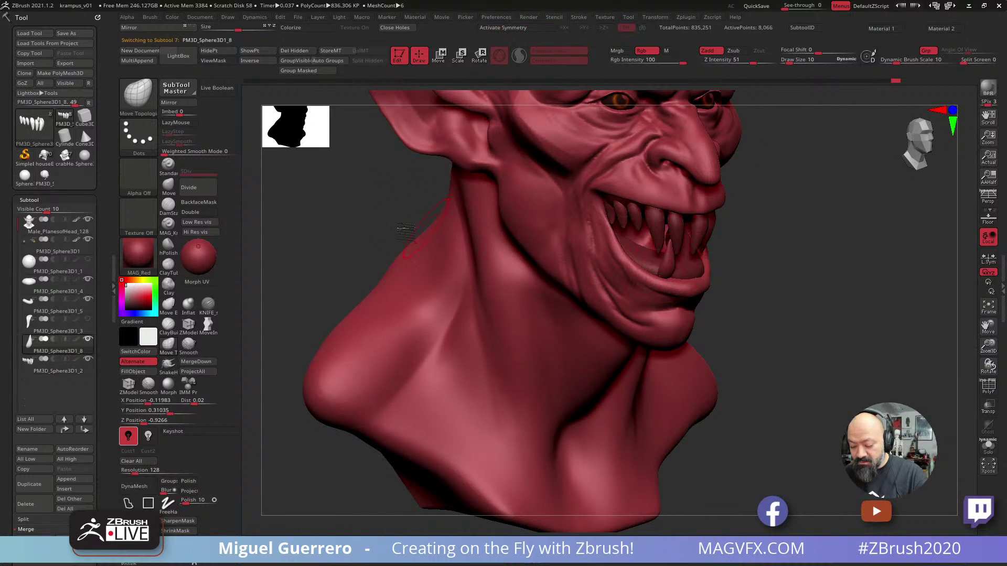
{"action": "left_click_drag", "start_coordinate": [405, 229], "coordinate": [744, 362], "text": "shift"}
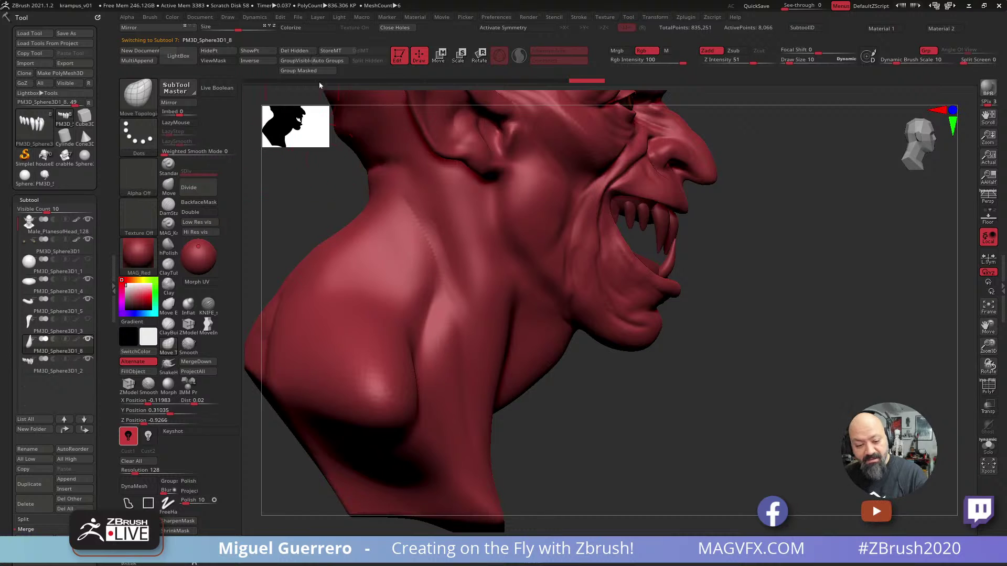
{"action": "left_click", "coordinate": [437, 57]}
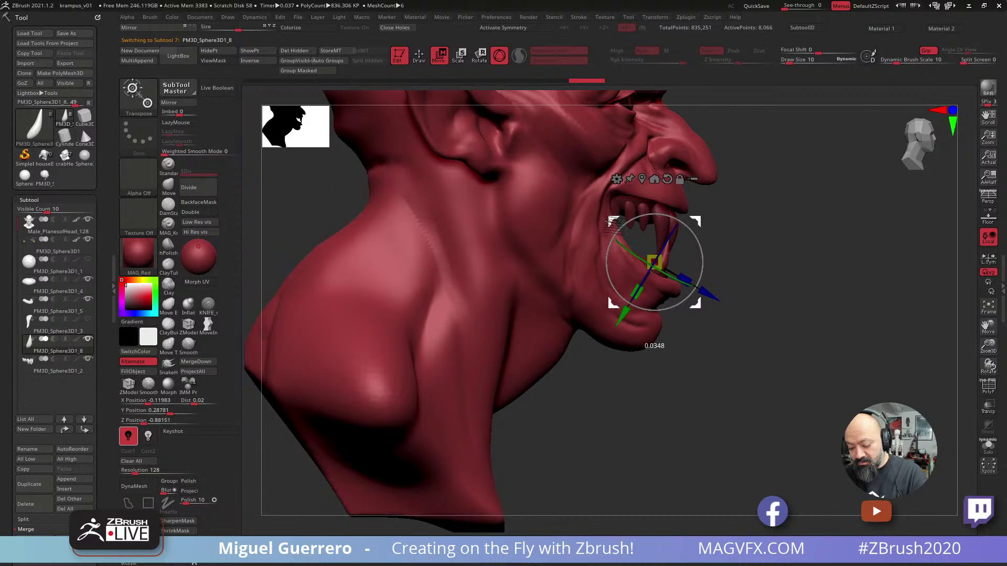
{"action": "left_click_drag", "start_coordinate": [760, 382], "coordinate": [708, 373]}
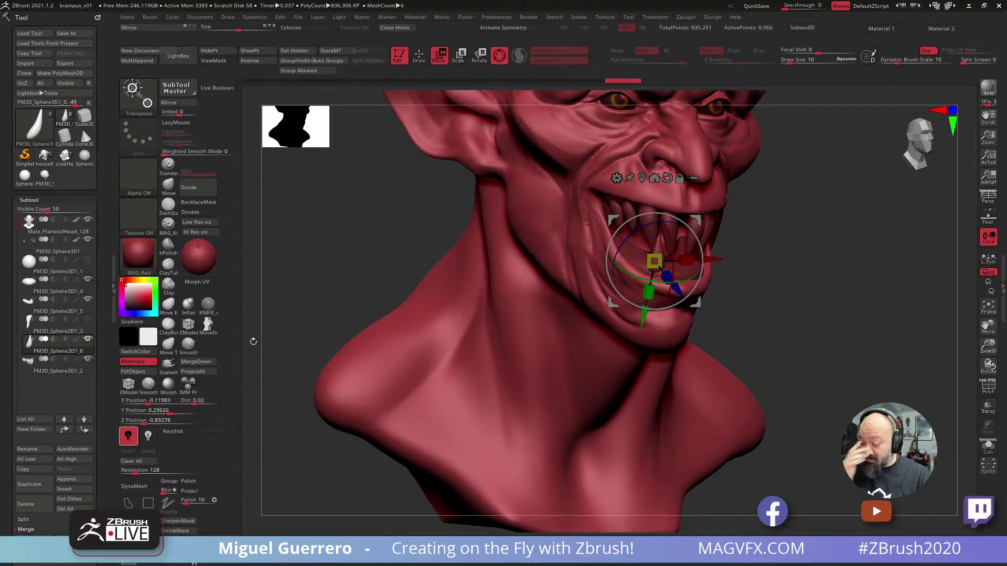
{"action": "left_click_drag", "start_coordinate": [254, 342], "coordinate": [358, 243]}
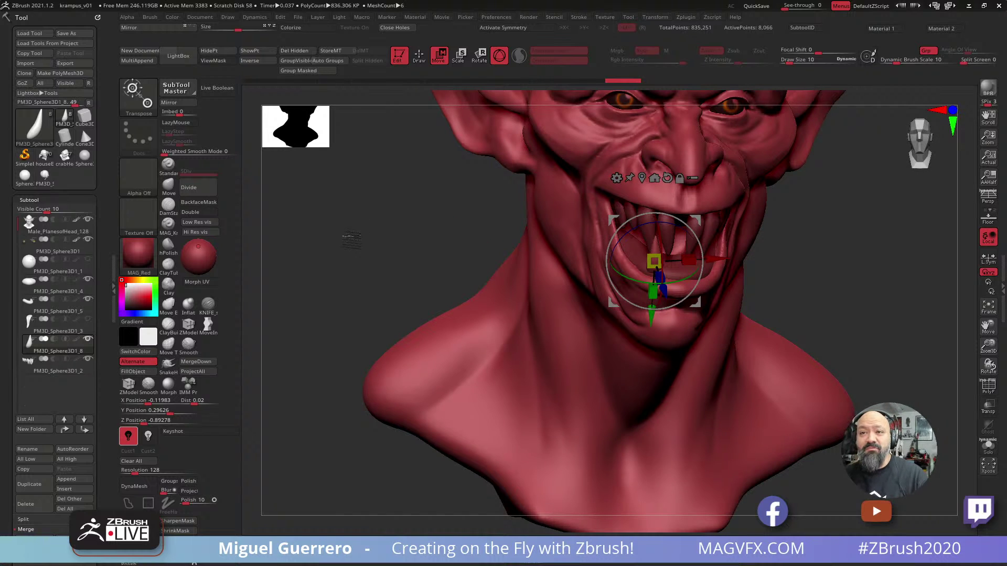
{"action": "left_click_drag", "start_coordinate": [366, 270], "coordinate": [368, 270], "text": "shift"}
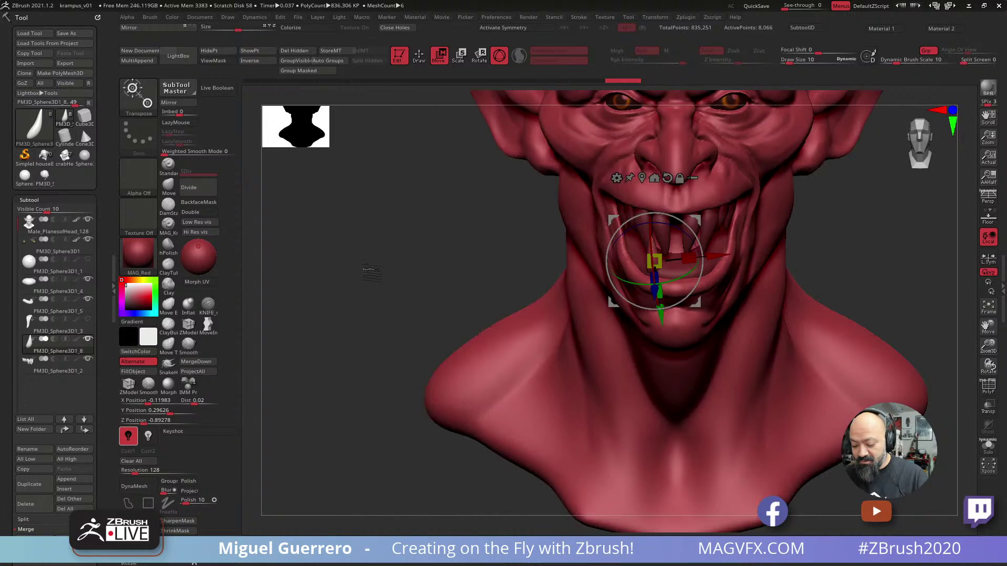
{"action": "left_click_drag", "start_coordinate": [611, 223], "coordinate": [613, 226]}
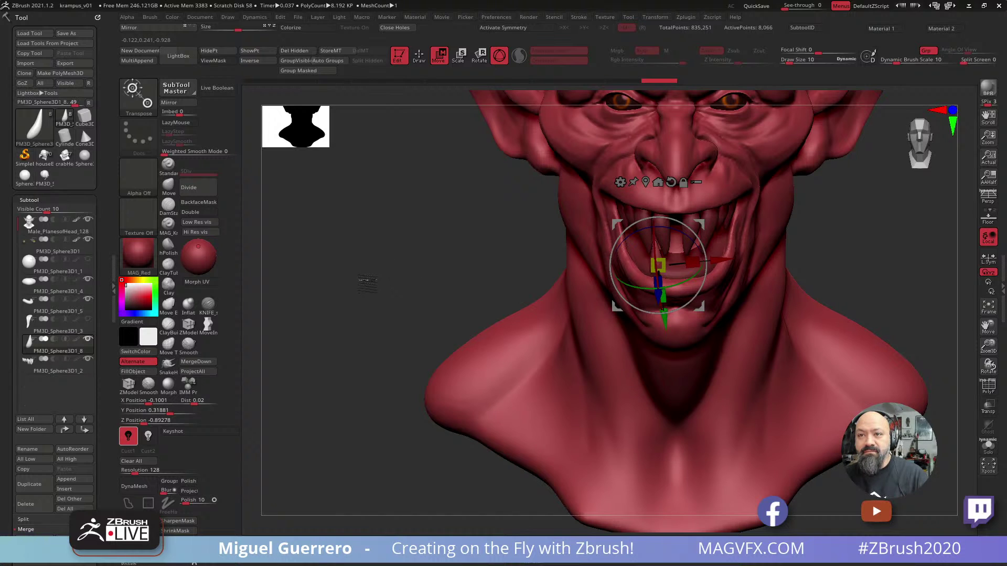
{"action": "left_click_drag", "start_coordinate": [366, 282], "coordinate": [370, 282]}
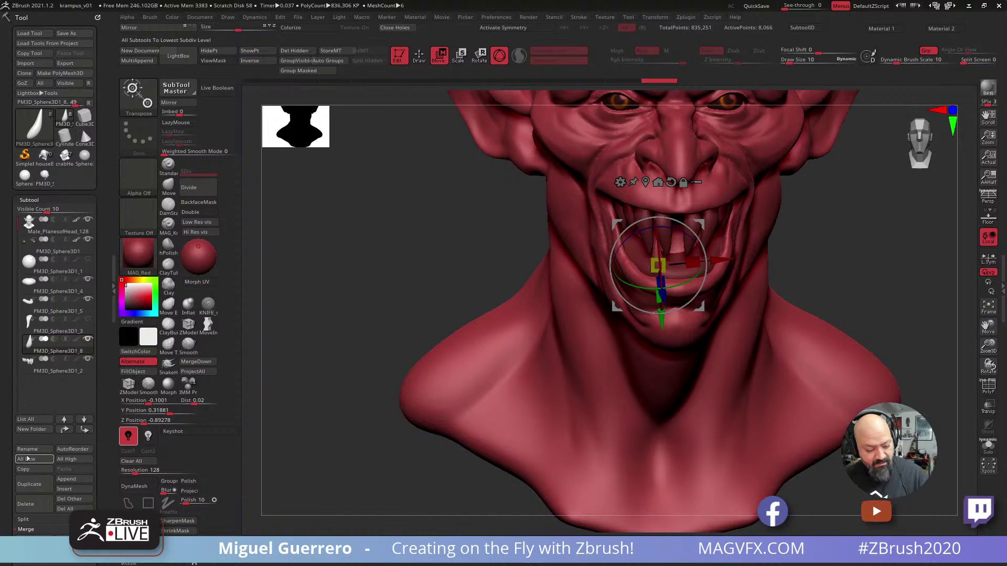
Duplicate the lower fang, move the copy outward beside the original and rotate it slightly.
{"action": "left_click", "coordinate": [27, 485]}
{"action": "left_click_drag", "start_coordinate": [658, 265], "coordinate": [643, 259]}
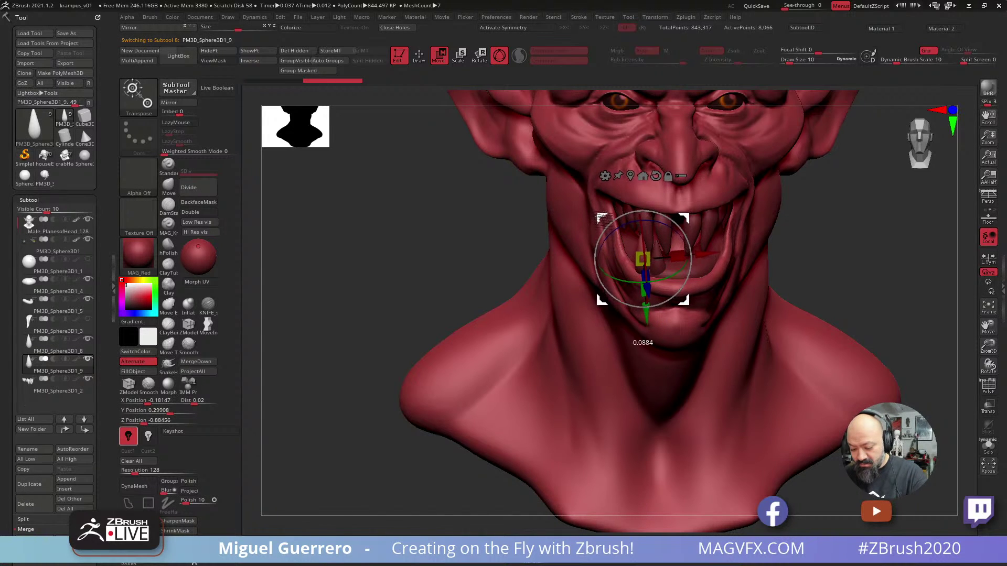
{"action": "left_click_drag", "start_coordinate": [603, 219], "coordinate": [601, 217]}
{"action": "left_click_drag", "start_coordinate": [435, 258], "coordinate": [672, 273]}
{"action": "left_click_drag", "start_coordinate": [603, 218], "coordinate": [597, 213]}
{"action": "left_click_drag", "start_coordinate": [734, 341], "coordinate": [530, 336], "text": "shift"}
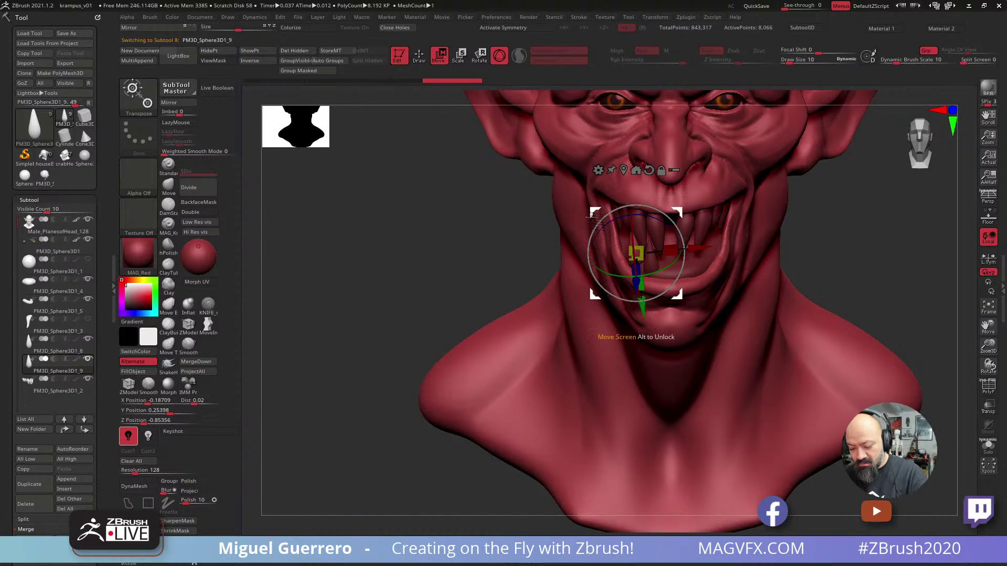
{"action": "left_click_drag", "start_coordinate": [592, 213], "coordinate": [590, 212]}
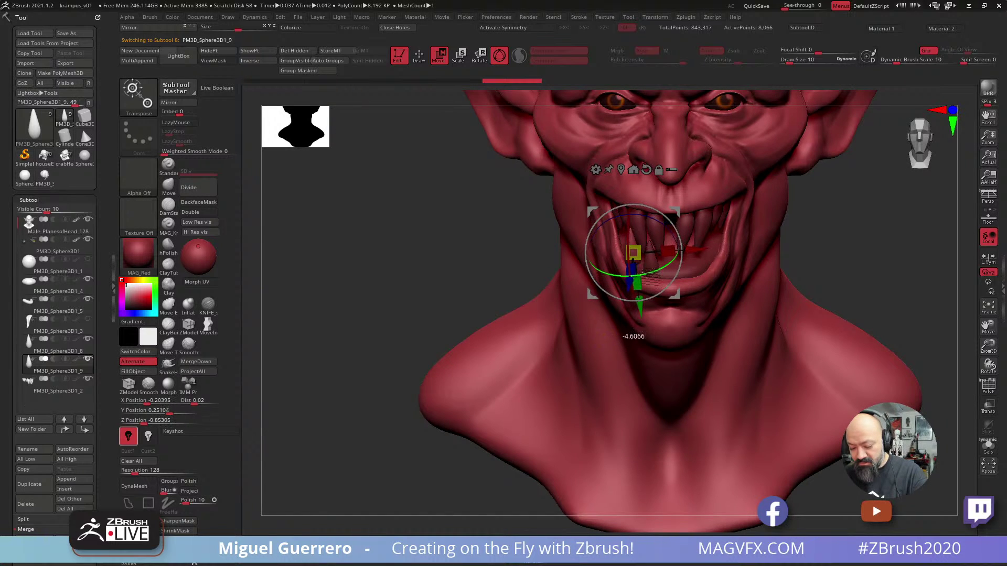
{"action": "left_click_drag", "start_coordinate": [633, 273], "coordinate": [645, 275]}
{"action": "left_click_drag", "start_coordinate": [646, 220], "coordinate": [648, 211]}
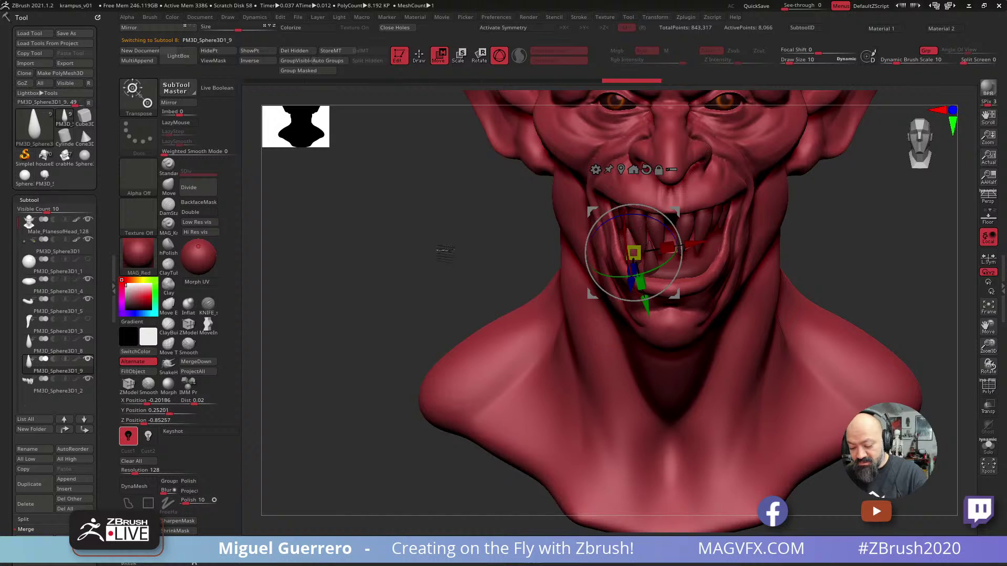
Rotate and nudge the duplicated lower fang from angled and side views to seat it on the lower gum.
{"action": "left_click_drag", "start_coordinate": [367, 250], "coordinate": [455, 244]}
{"action": "left_click_drag", "start_coordinate": [389, 226], "coordinate": [459, 265]}
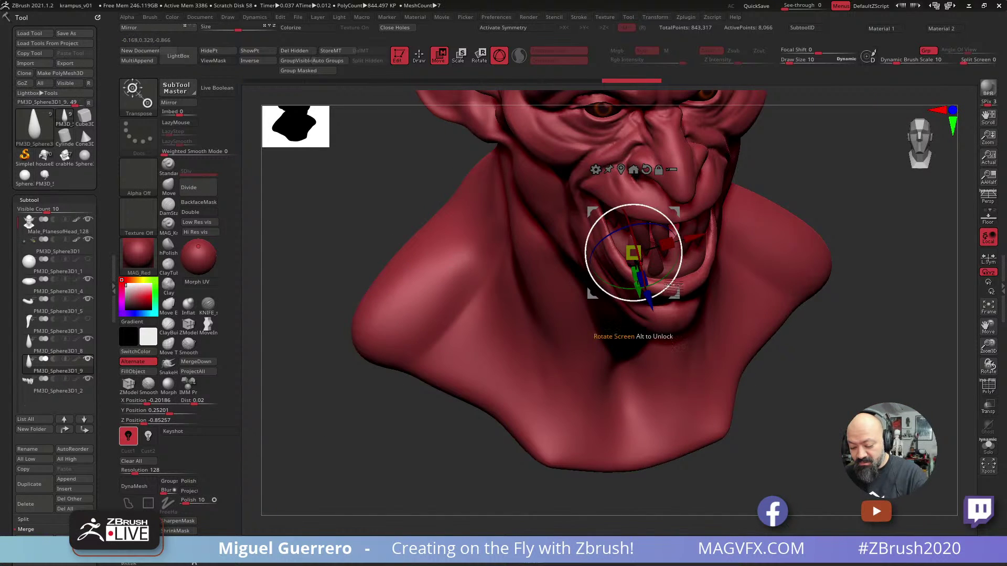
{"action": "left_click_drag", "start_coordinate": [628, 288], "coordinate": [651, 281]}
{"action": "left_click_drag", "start_coordinate": [593, 211], "coordinate": [596, 212]}
{"action": "left_click_drag", "start_coordinate": [638, 254], "coordinate": [638, 251]}
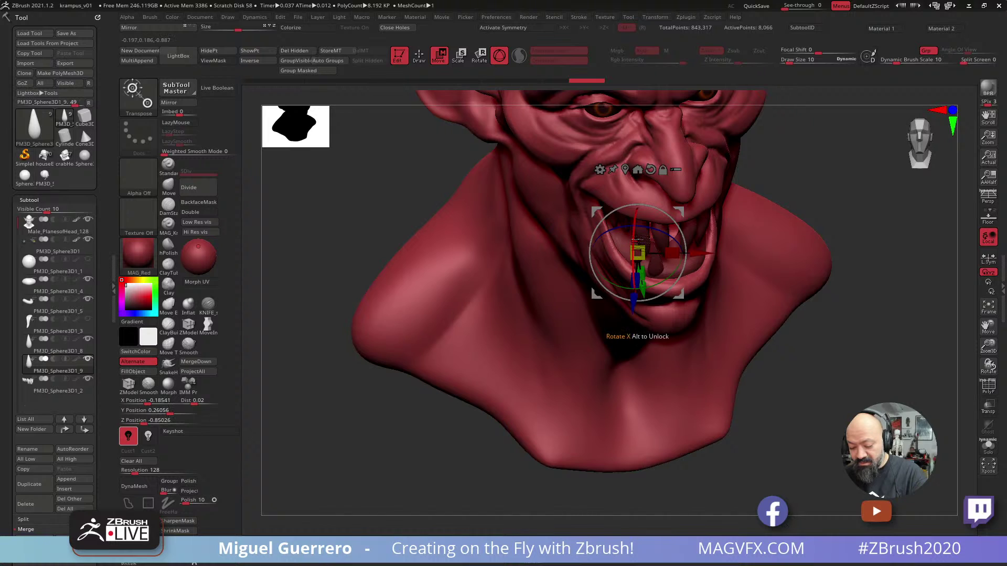
{"action": "left_click_drag", "start_coordinate": [432, 115], "coordinate": [425, 190]}
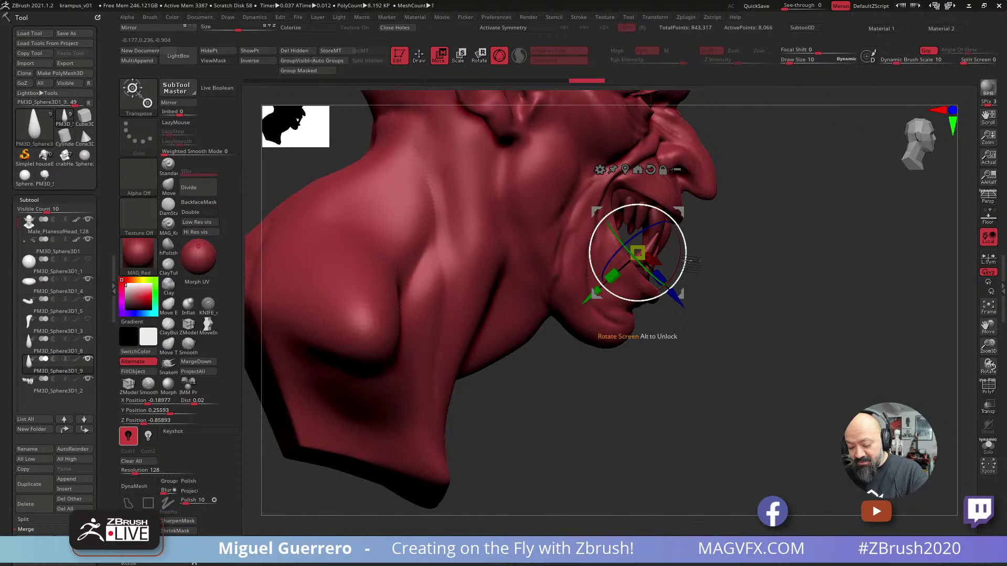
{"action": "left_click_drag", "start_coordinate": [692, 265], "coordinate": [708, 277]}
{"action": "left_click_drag", "start_coordinate": [748, 307], "coordinate": [720, 294]}
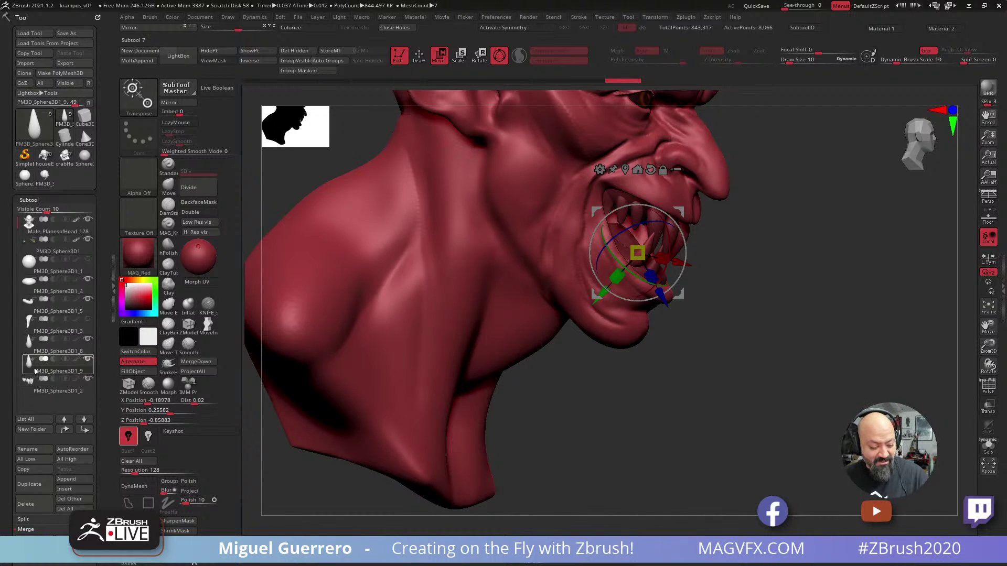
Select the front lower fang PM3D_Sphere3D1_8 again, fine-tune its tilt and position with the gizmo, and return to Draw mode.
{"action": "left_click", "coordinate": [35, 347]}
{"action": "left_click_drag", "start_coordinate": [663, 404], "coordinate": [678, 394], "text": "shift"}
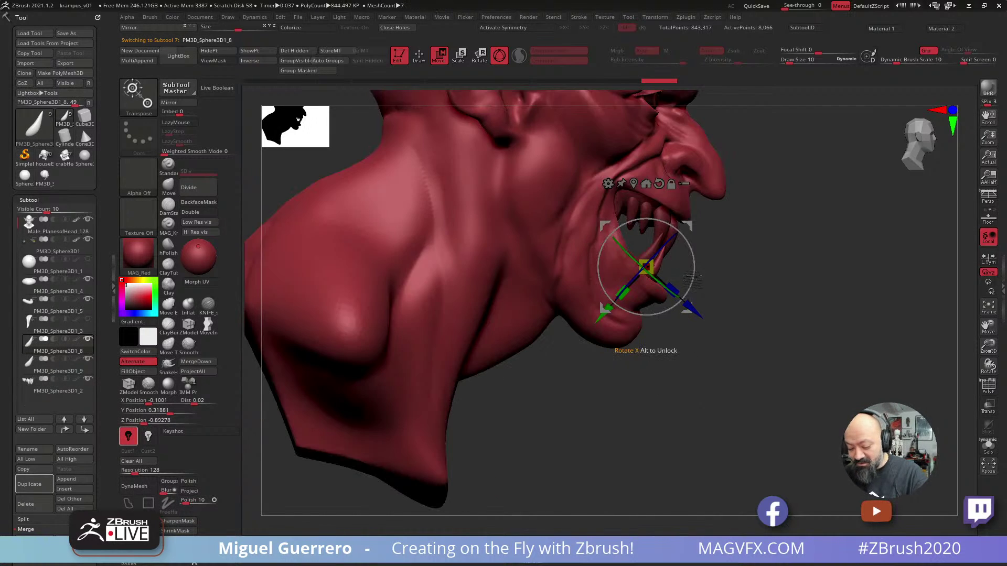
{"action": "left_click_drag", "start_coordinate": [693, 275], "coordinate": [693, 278]}
{"action": "left_click_drag", "start_coordinate": [741, 369], "coordinate": [708, 370], "text": "shift"}
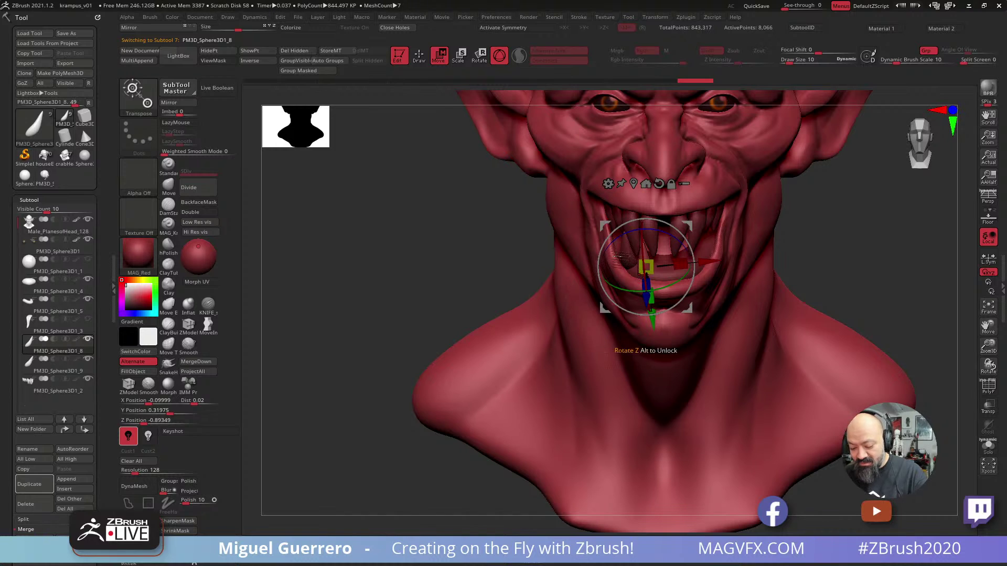
{"action": "left_click_drag", "start_coordinate": [605, 226], "coordinate": [606, 226]}
{"action": "left_click", "coordinate": [448, 231]}
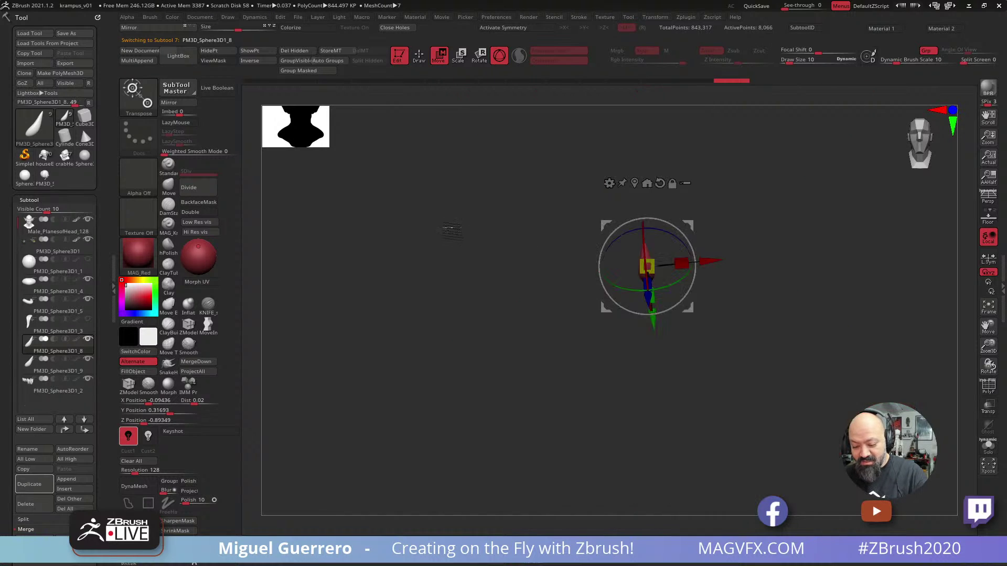
{"action": "left_click_drag", "start_coordinate": [689, 225], "coordinate": [689, 226]}
{"action": "key", "text": "q"}
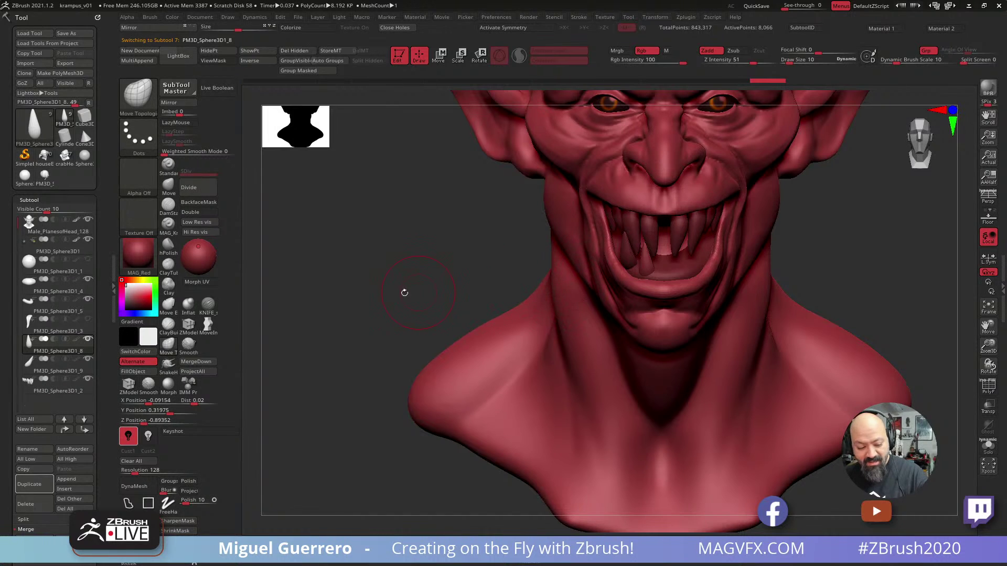
{"action": "mouse_move", "coordinate": [405, 292]}
{"action": "left_mouse_down"}
{"action": "mouse_move", "coordinate": [380, 294]}
{"action": "mouse_move", "coordinate": [396, 289]}
{"action": "left_mouse_up"}
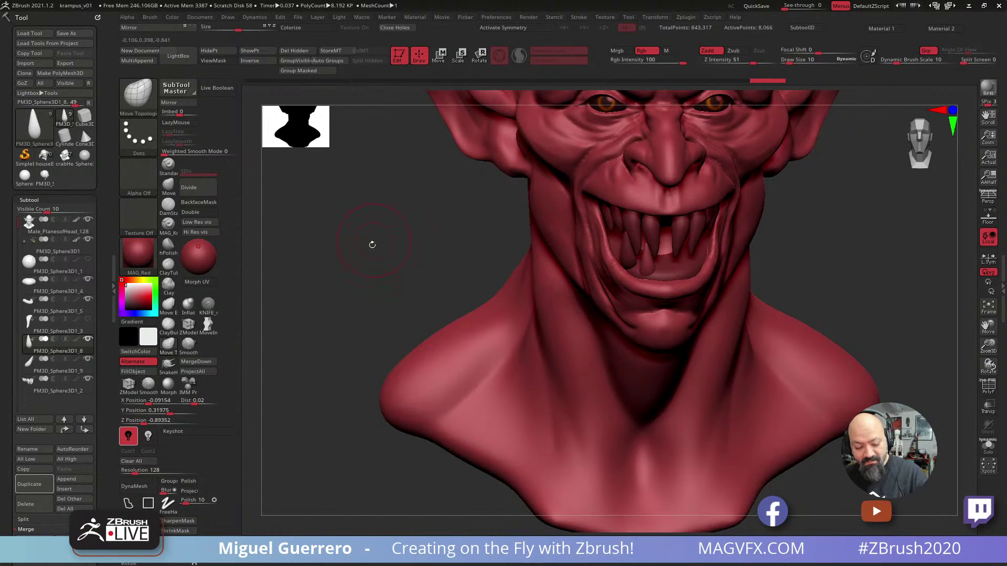
{"action": "left_click_drag", "start_coordinate": [372, 245], "coordinate": [367, 248]}
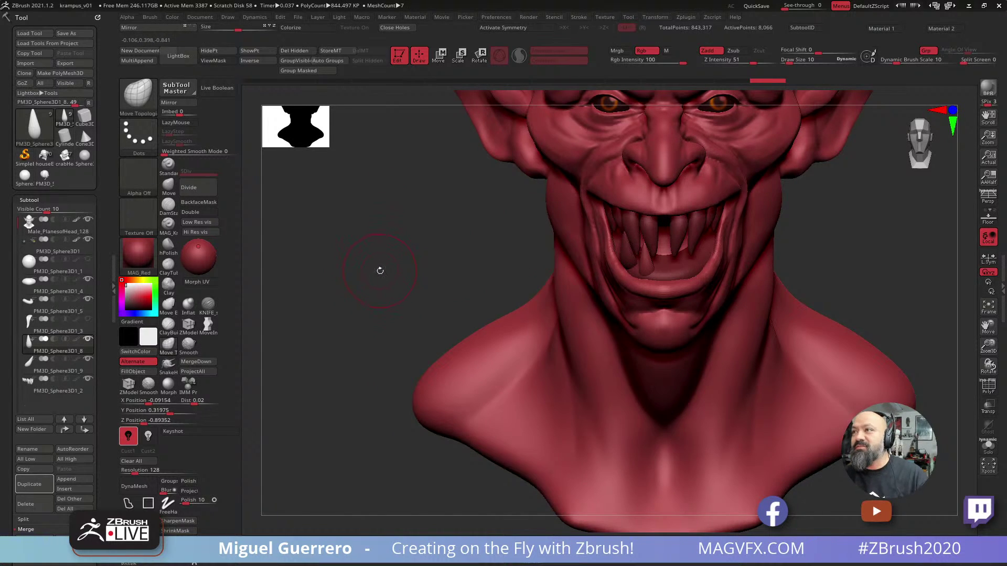
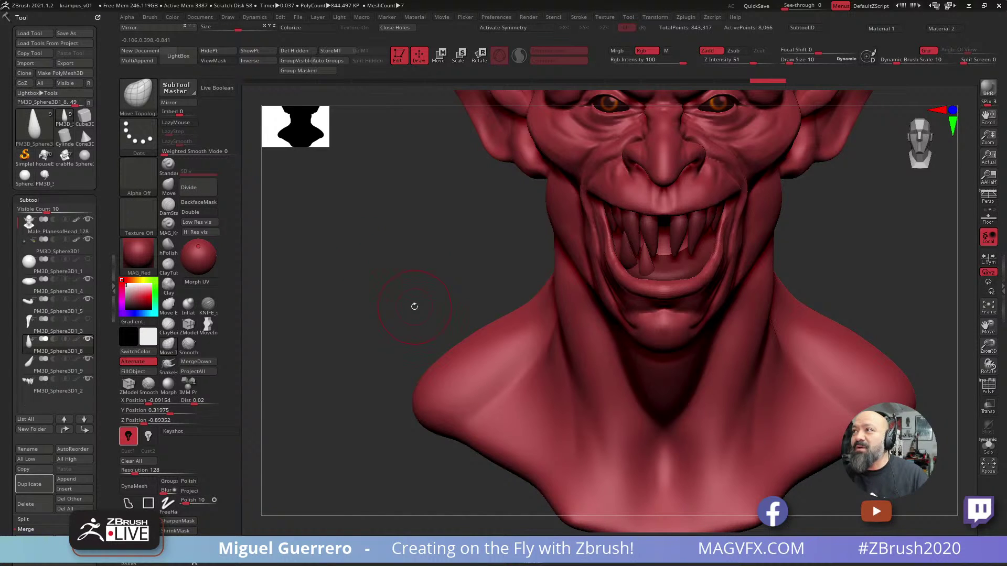
{"action": "left_click_drag", "start_coordinate": [381, 269], "coordinate": [404, 301]}
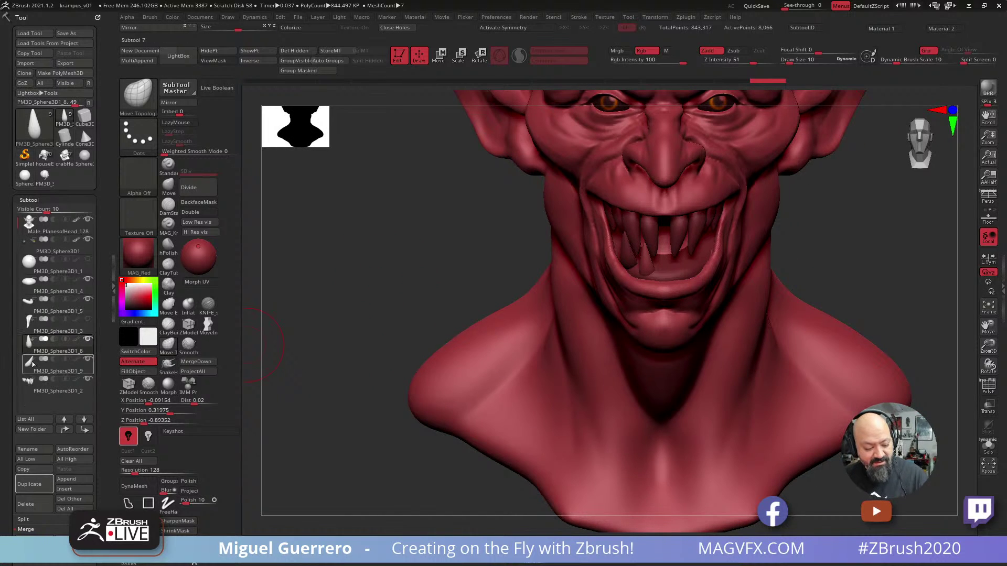
{"action": "left_click_drag", "start_coordinate": [359, 329], "coordinate": [381, 330]}
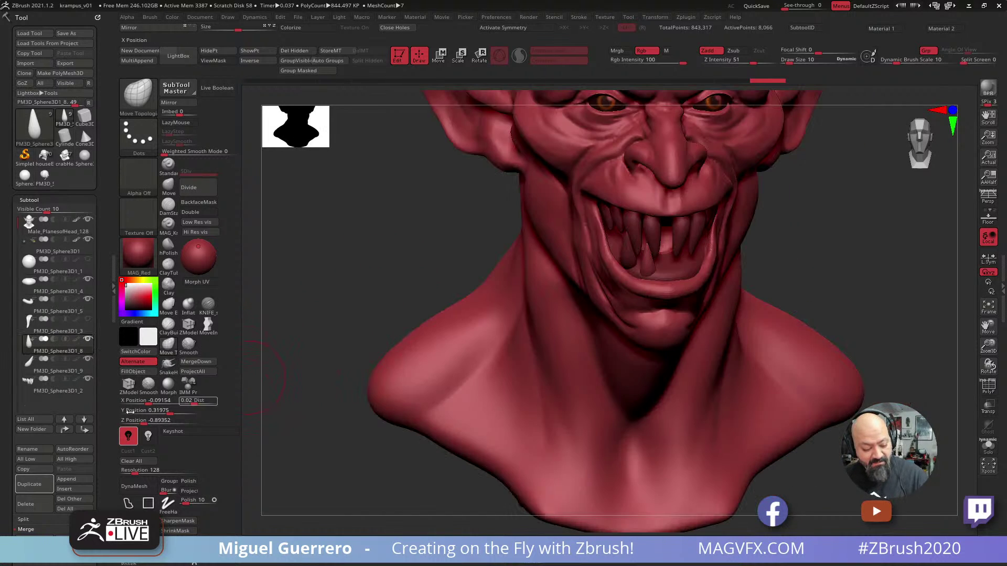
Duplicate the front lower fang and move the copy farther back along the side of the lower gum.
{"action": "left_click", "coordinate": [30, 488]}
{"action": "left_click_drag", "start_coordinate": [371, 264], "coordinate": [394, 248], "text": "shift"}
{"action": "key", "text": "w"}
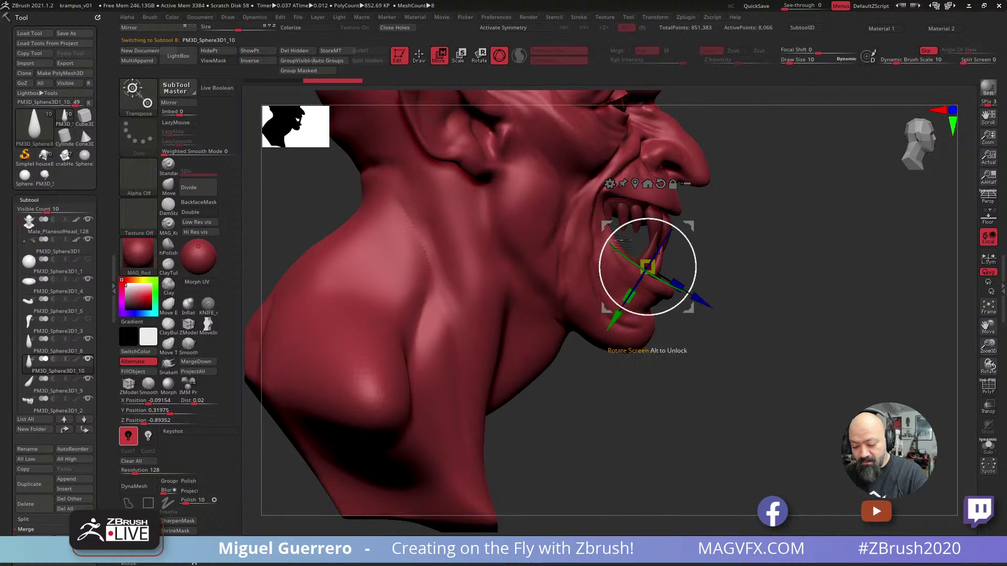
{"action": "left_click_drag", "start_coordinate": [603, 227], "coordinate": [578, 213]}
{"action": "left_click_drag", "start_coordinate": [640, 268], "coordinate": [625, 258]}
{"action": "left_click_drag", "start_coordinate": [731, 346], "coordinate": [664, 386]}
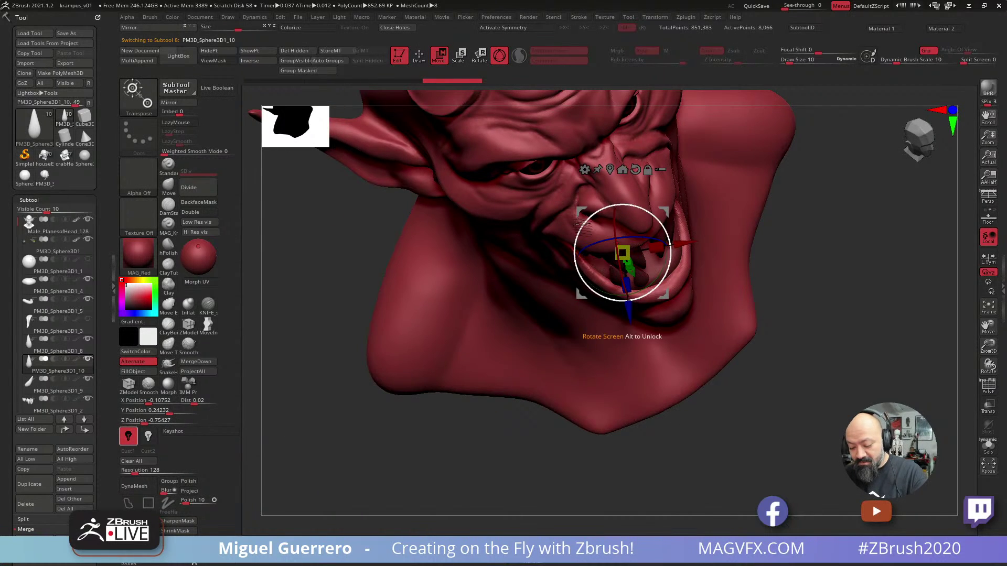
{"action": "left_click_drag", "start_coordinate": [581, 212], "coordinate": [556, 221]}
Seat the third lower fang on the side of the gum by adjusting its position and rotation, and return to Draw mode.
{"action": "left_click_drag", "start_coordinate": [637, 433], "coordinate": [698, 386]}
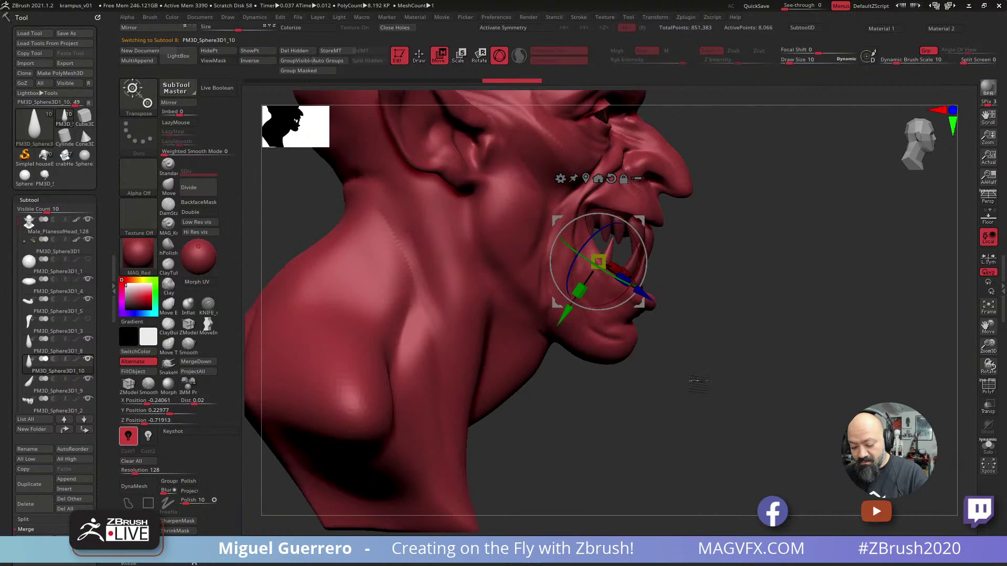
{"action": "left_click_drag", "start_coordinate": [598, 261], "coordinate": [605, 261]}
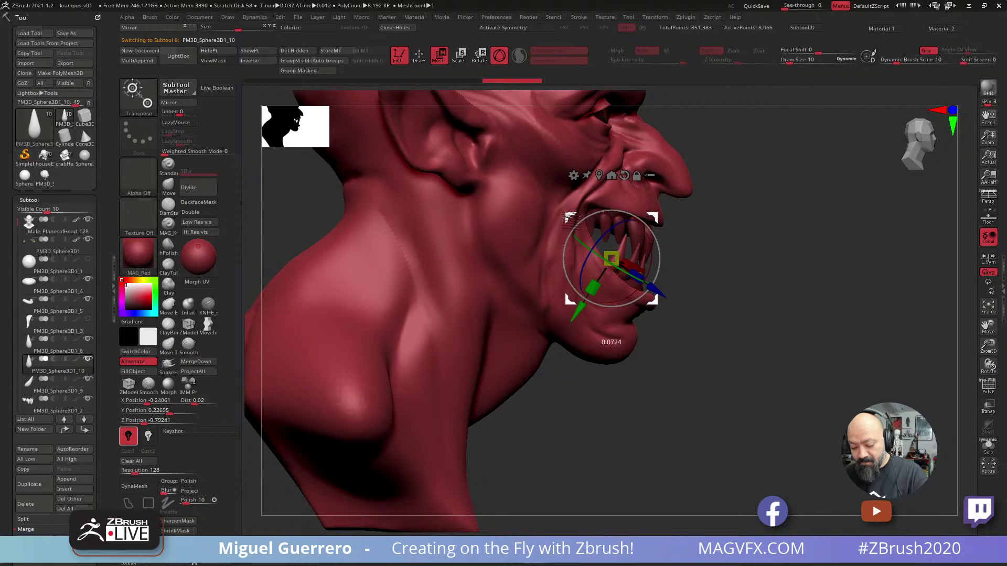
{"action": "left_click_drag", "start_coordinate": [570, 216], "coordinate": [569, 215]}
{"action": "left_click_drag", "start_coordinate": [708, 376], "coordinate": [611, 313]}
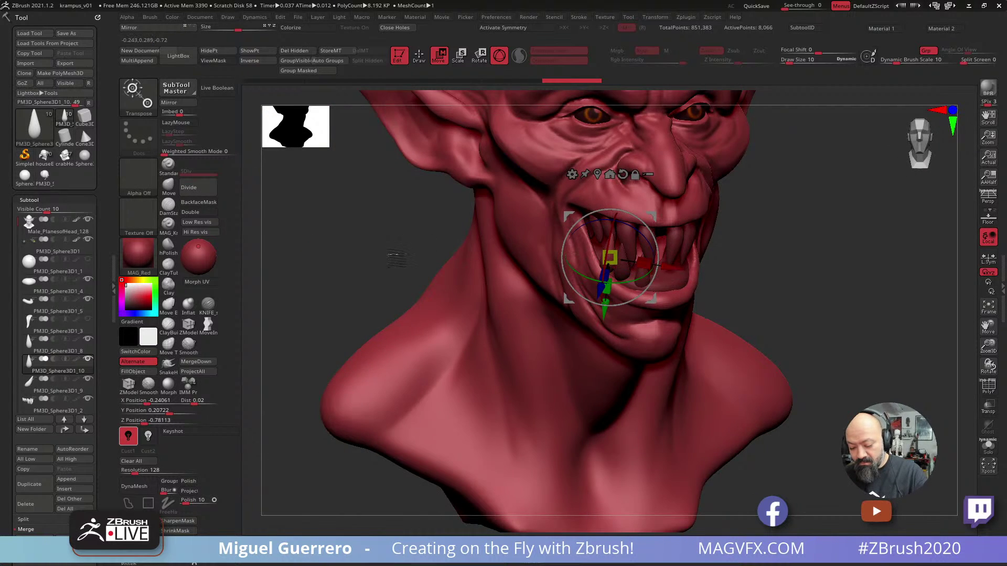
{"action": "left_click_drag", "start_coordinate": [397, 257], "coordinate": [472, 246]}
{"action": "left_click_drag", "start_coordinate": [577, 220], "coordinate": [572, 212]}
{"action": "left_click_drag", "start_coordinate": [387, 225], "coordinate": [390, 193]}
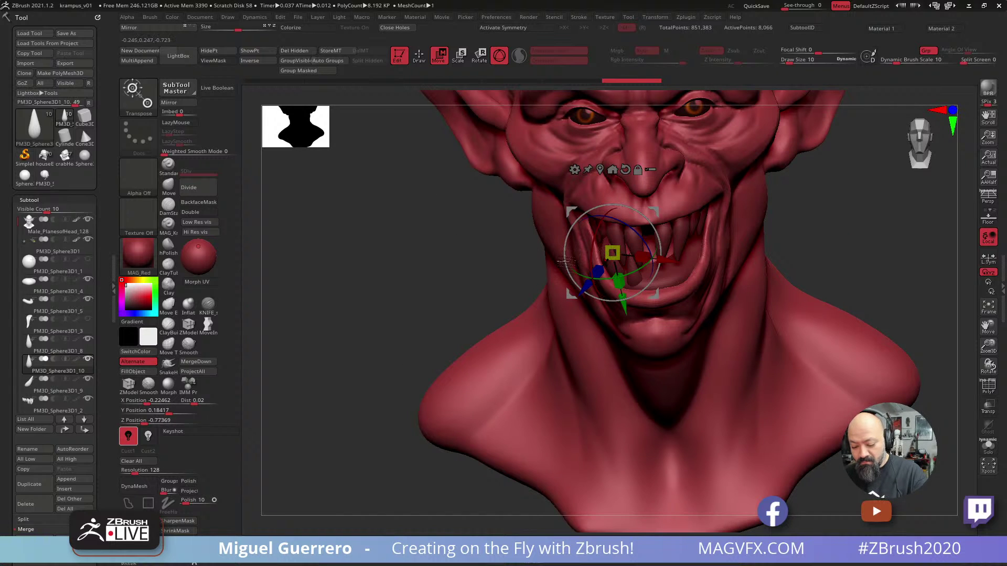
{"action": "key", "text": "q"}
{"action": "left_click_drag", "start_coordinate": [450, 224], "coordinate": [457, 202]}
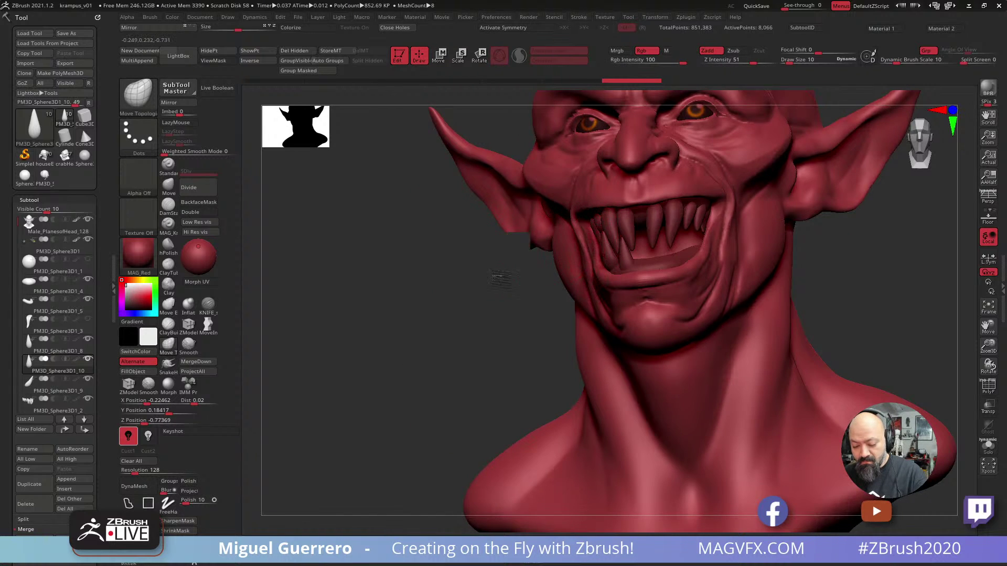
Refine the third lower fang's rotation and position on the side of the gum with the gizmo, checking from several angles.
{"action": "left_click_drag", "start_coordinate": [501, 278], "coordinate": [610, 252]}
{"action": "left_click_drag", "start_coordinate": [367, 288], "coordinate": [414, 300]}
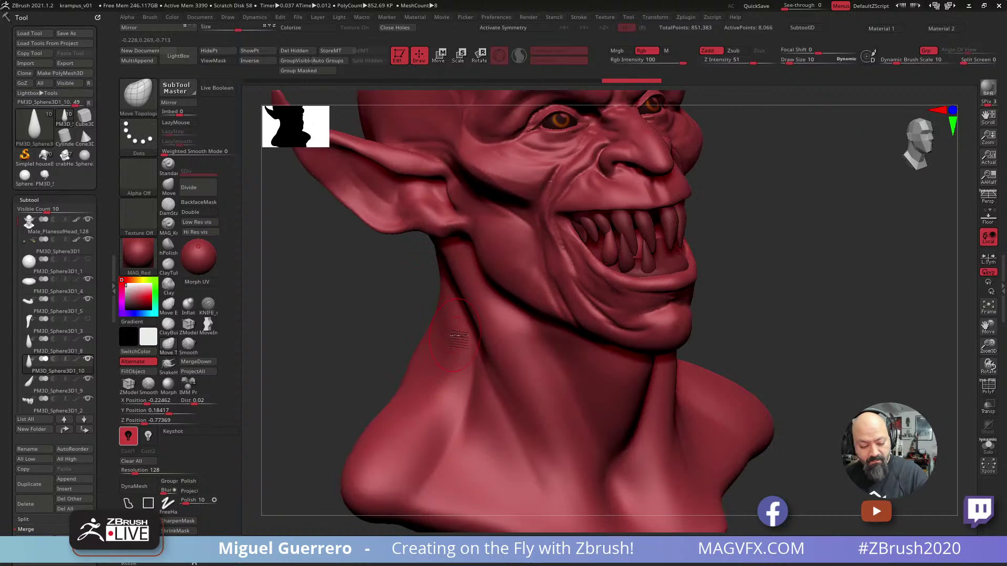
{"action": "left_click", "coordinate": [440, 55]}
{"action": "left_click_drag", "start_coordinate": [438, 220], "coordinate": [472, 215]}
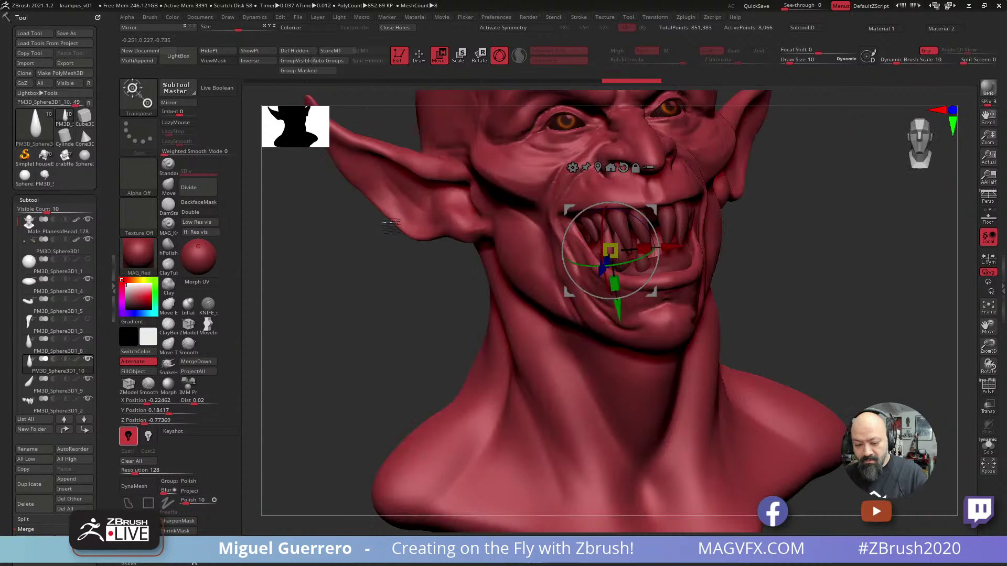
{"action": "left_click_drag", "start_coordinate": [405, 311], "coordinate": [581, 276]}
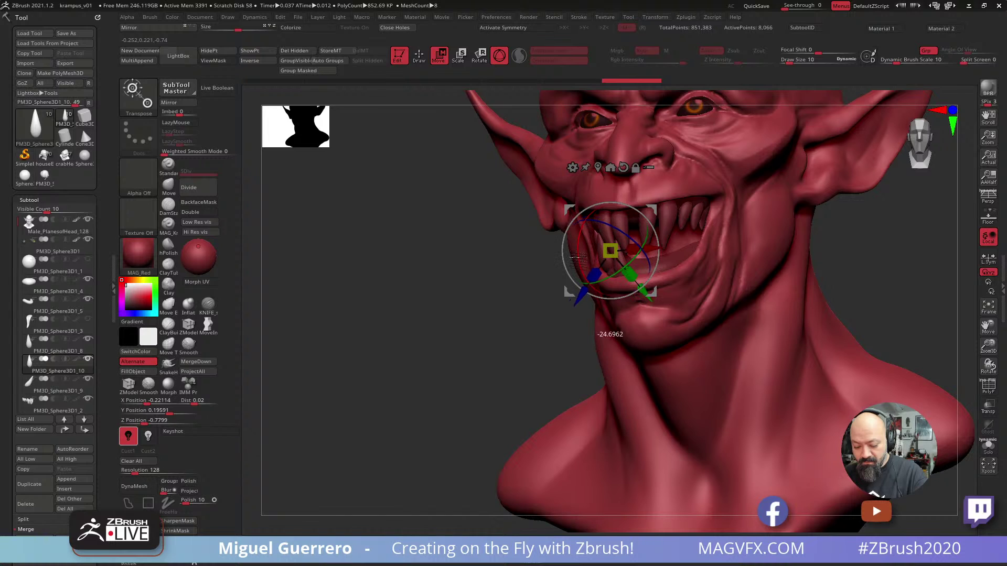
{"action": "left_click_drag", "start_coordinate": [569, 207], "coordinate": [566, 209]}
{"action": "left_click_drag", "start_coordinate": [447, 273], "coordinate": [503, 262]}
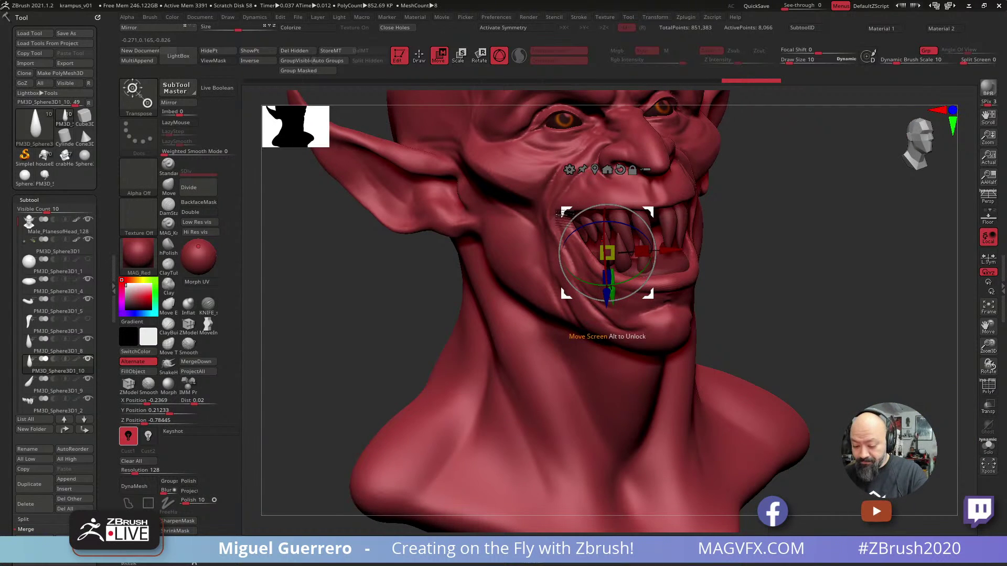
{"action": "left_click_drag", "start_coordinate": [562, 212], "coordinate": [564, 214]}
Duplicate the third lower fang and seat the copy farther back along the side of the lower gum.
{"action": "left_click_drag", "start_coordinate": [524, 263], "coordinate": [360, 309]}
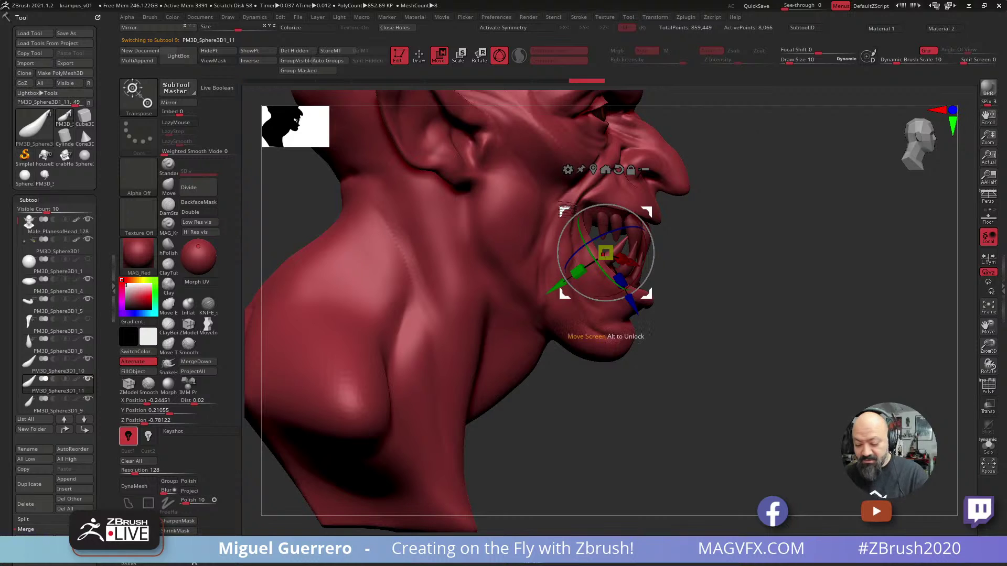
{"action": "left_click_drag", "start_coordinate": [565, 211], "coordinate": [550, 202]}
{"action": "left_click_drag", "start_coordinate": [607, 269], "coordinate": [607, 270]}
{"action": "key", "text": "ctrl+z"}
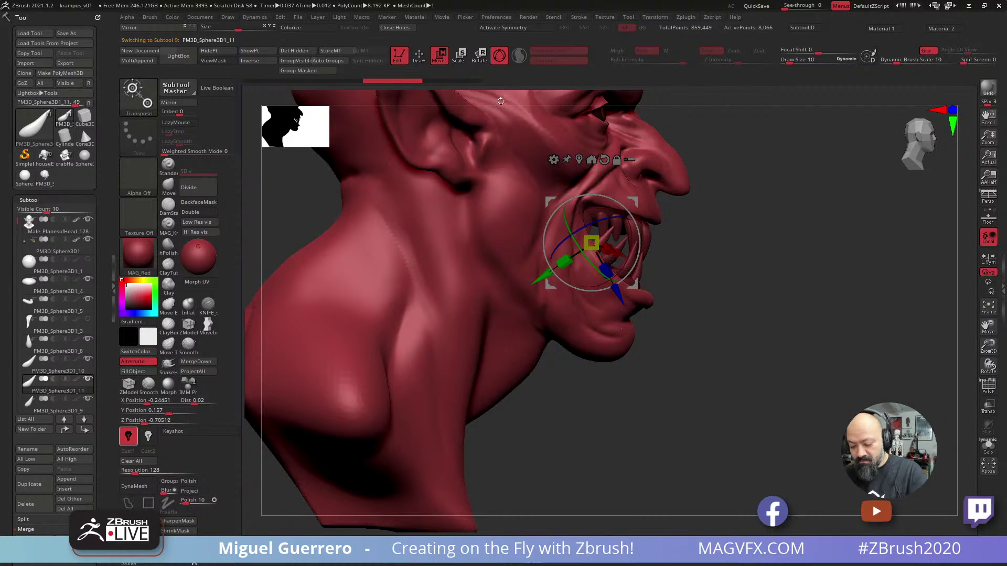
{"action": "left_click_drag", "start_coordinate": [744, 387], "coordinate": [647, 393]}
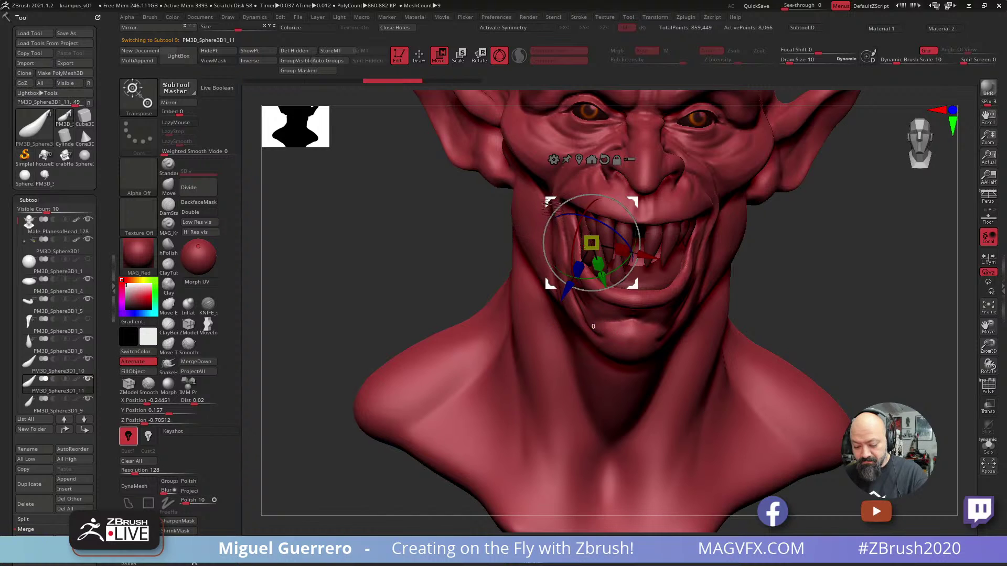
{"action": "mouse_move", "coordinate": [515, 231]}
{"action": "left_mouse_down"}
{"action": "mouse_move", "coordinate": [420, 234]}
{"action": "mouse_move", "coordinate": [458, 246]}
{"action": "mouse_move", "coordinate": [416, 238]}
{"action": "mouse_move", "coordinate": [434, 256]}
{"action": "mouse_move", "coordinate": [420, 266]}
{"action": "mouse_move", "coordinate": [445, 282]}
{"action": "mouse_move", "coordinate": [457, 313]}
{"action": "left_mouse_up"}
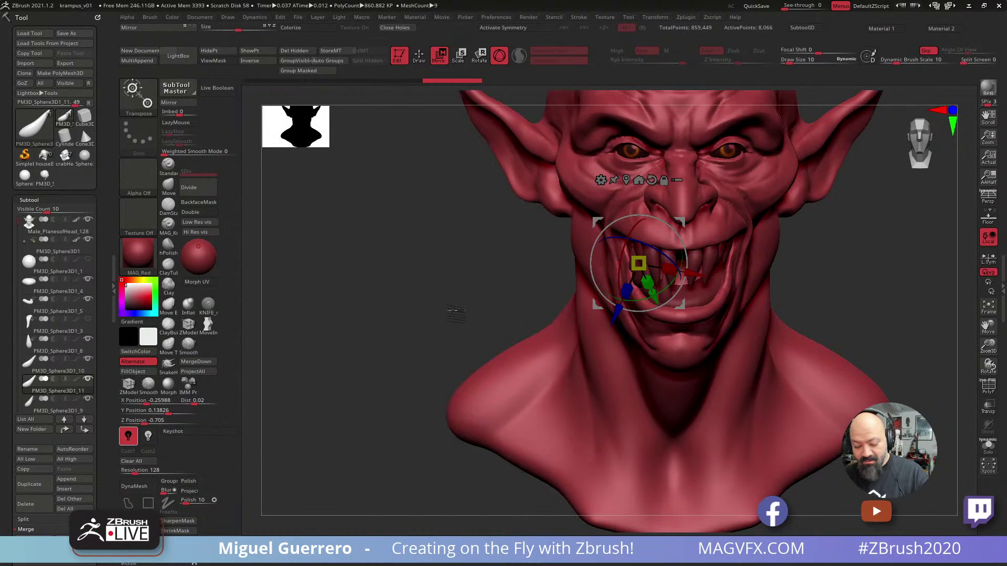
Select the front lower fang PM3D_Sphere3D1_8 and merge the other lower fang subtools down into it.
{"action": "left_click", "coordinate": [37, 348]}
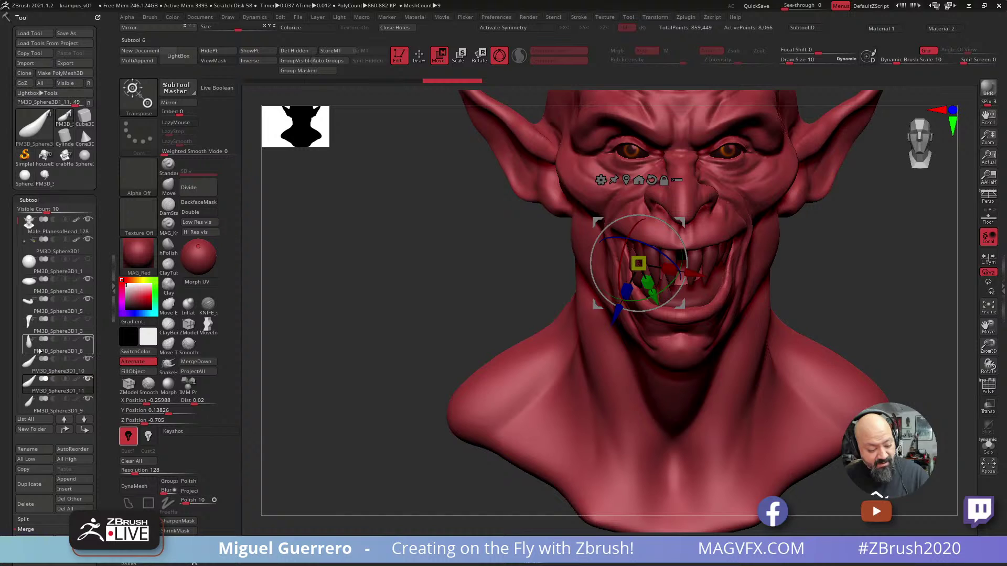
{"action": "left_click", "coordinate": [195, 361]}
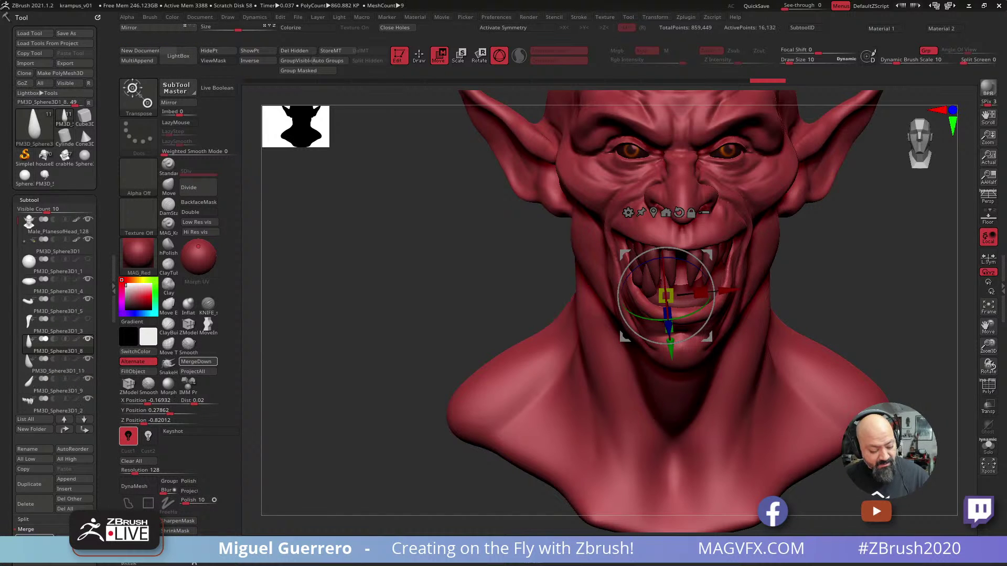
{"action": "left_click", "coordinate": [196, 362]}
{"action": "left_click", "coordinate": [196, 361]}
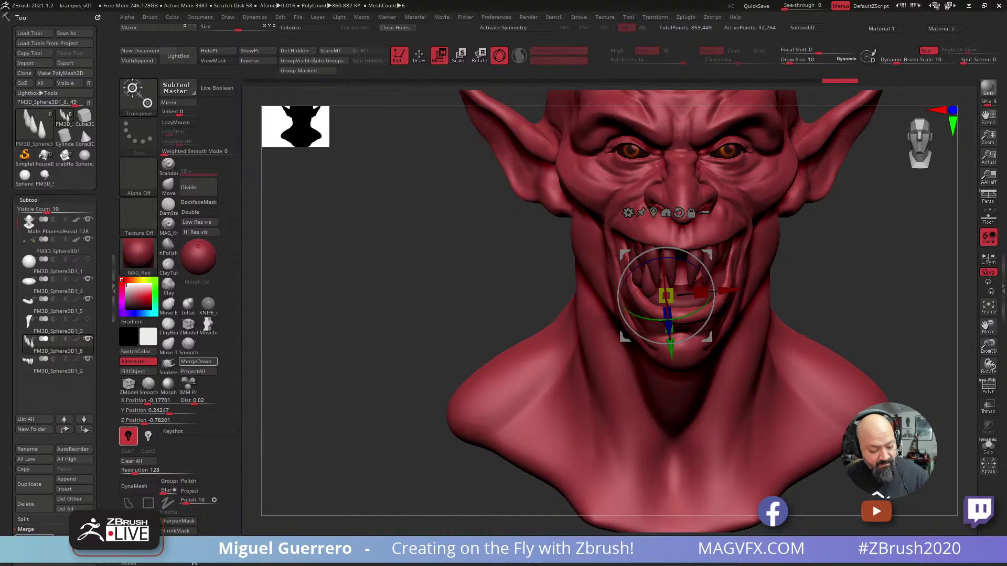
{"action": "left_click", "coordinate": [134, 486]}
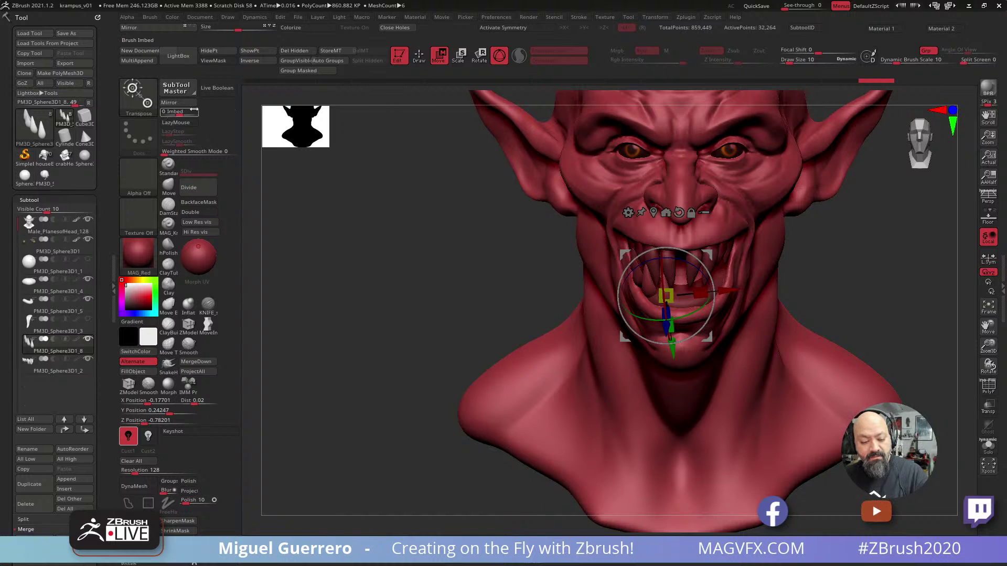
Mirror the lower fangs across the X axis into one SubTool, turn on X symmetry, and return to Draw mode.
{"action": "left_click", "coordinate": [172, 103]}
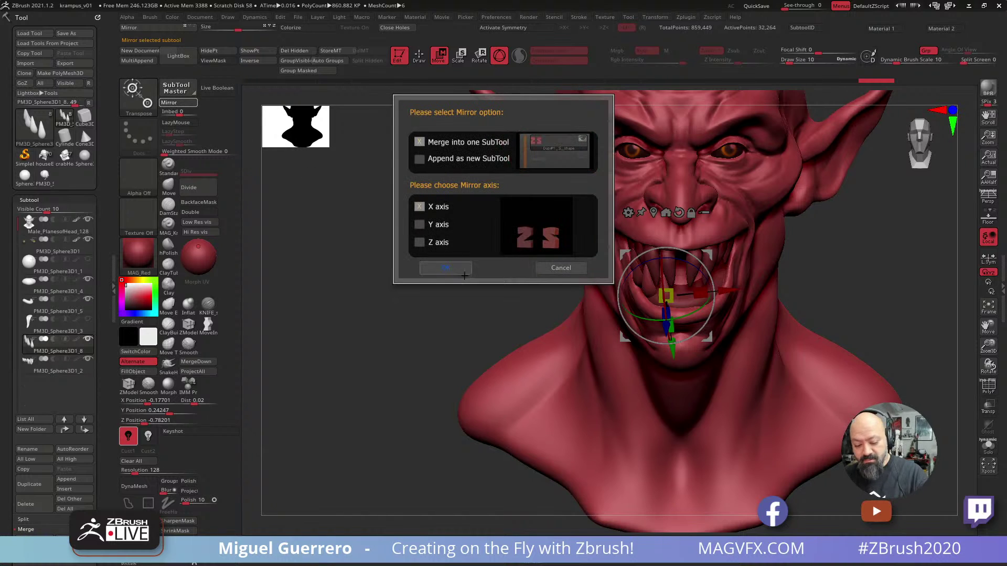
{"action": "left_click", "coordinate": [472, 268]}
{"action": "key", "text": "x"}
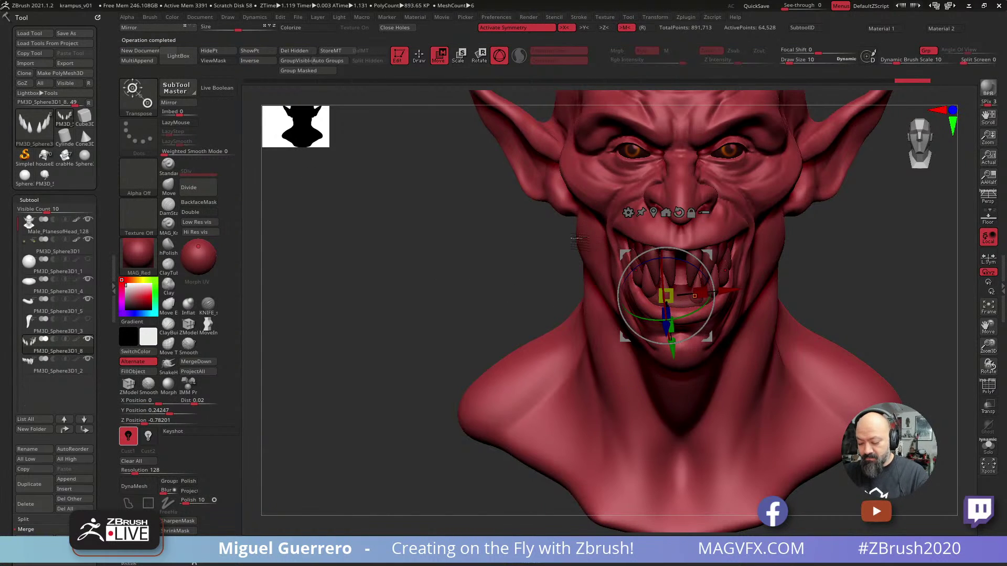
{"action": "left_click", "coordinate": [419, 55]}
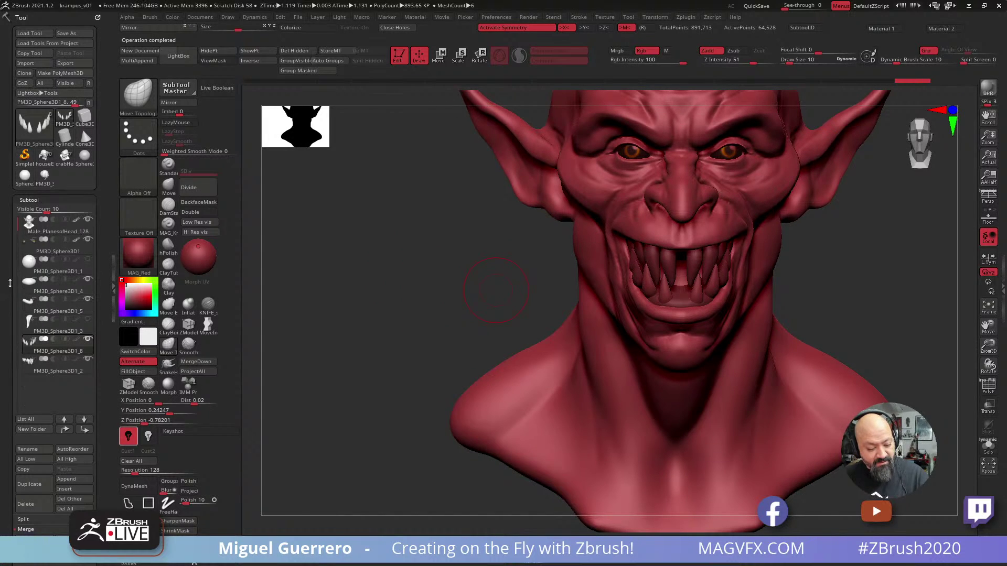
Show the tongue PM3D_Sphere3D1_3, keep the mouth sphere hidden, and select the tongue with the Move brush.
{"action": "left_click", "coordinate": [88, 260]}
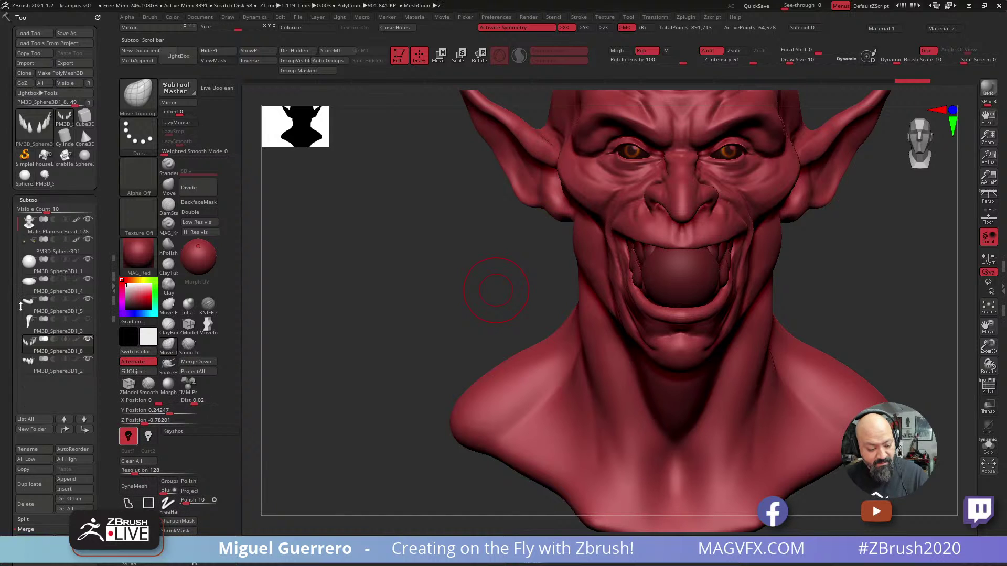
{"action": "left_click", "coordinate": [88, 319]}
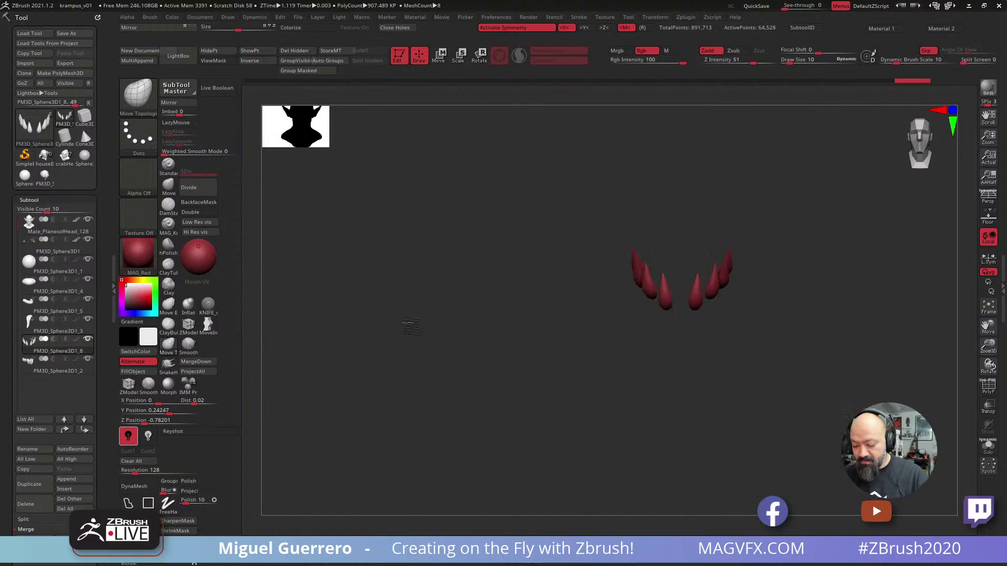
{"action": "left_click", "coordinate": [87, 259]}
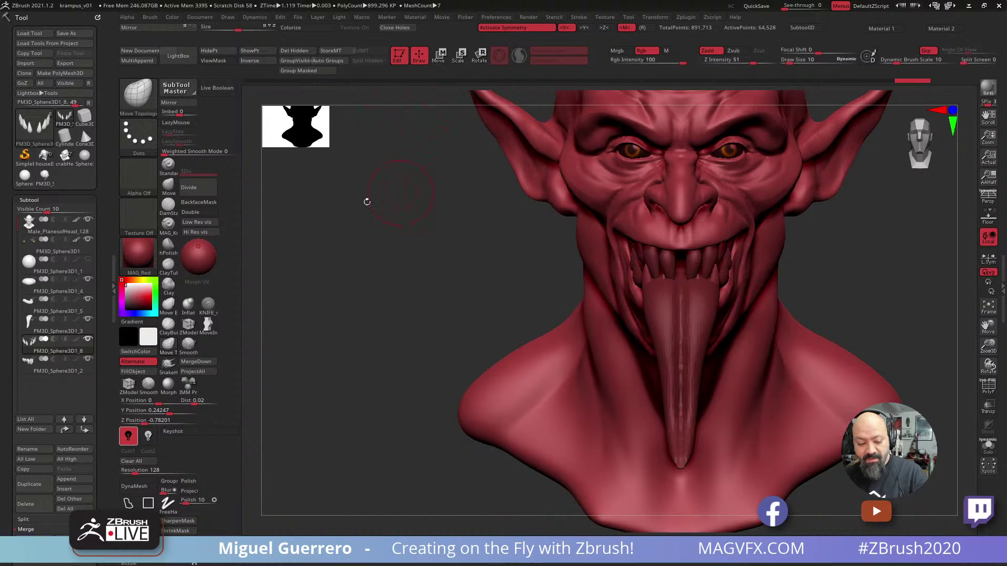
{"action": "left_click", "coordinate": [168, 184]}
{"action": "left_click", "coordinate": [667, 356], "text": "alt"}
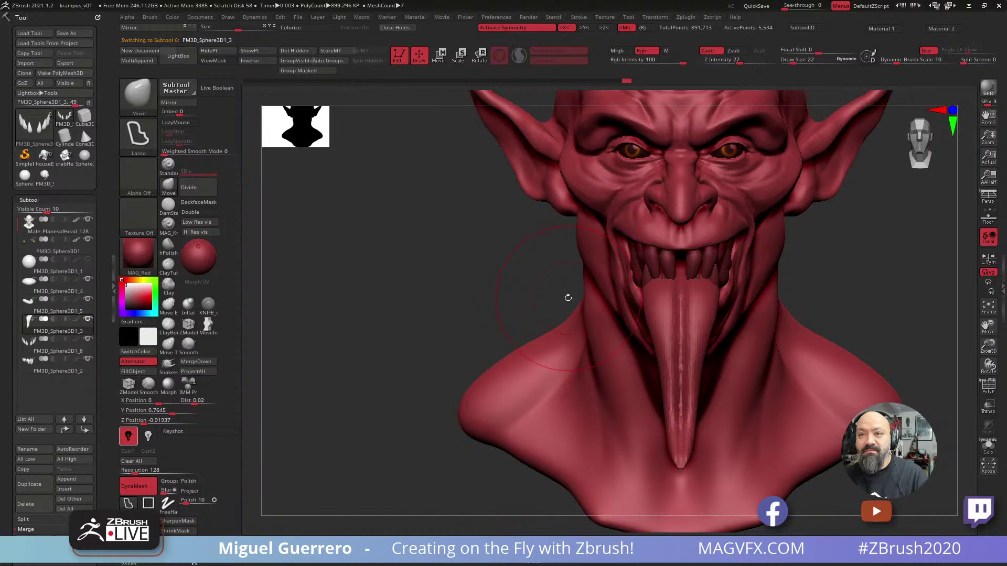
Reshape the tongue with the Move brush, fitting its base between the lower fangs and strengthening its hanging S-curve from the side.
{"action": "right_click", "coordinate": [432, 266]}
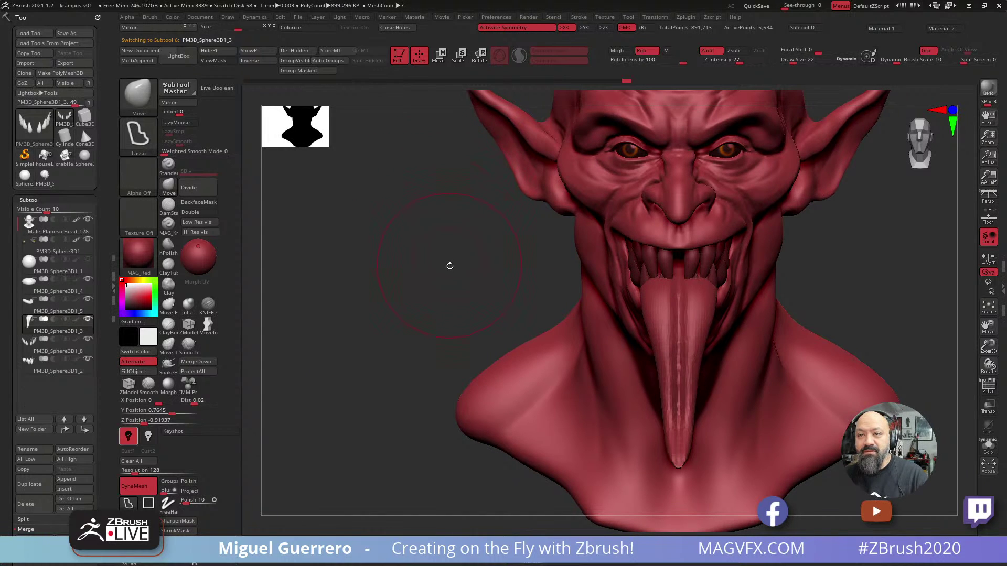
{"action": "left_click_drag", "start_coordinate": [449, 266], "coordinate": [459, 273]}
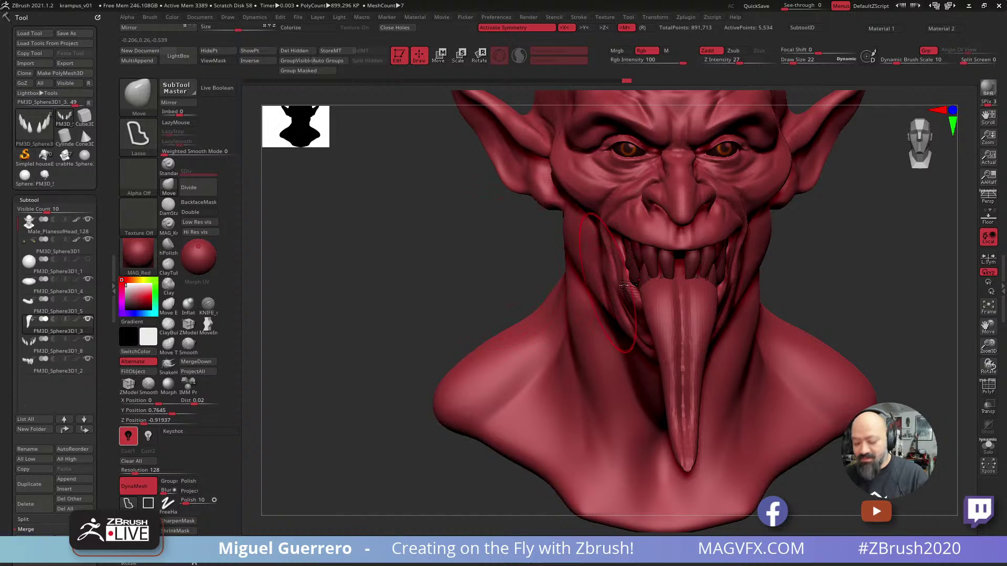
{"action": "left_click_drag", "start_coordinate": [648, 295], "coordinate": [662, 272]}
{"action": "left_click_drag", "start_coordinate": [533, 266], "coordinate": [409, 262], "text": "shift"}
{"action": "left_click_drag", "start_coordinate": [640, 276], "coordinate": [645, 283]}
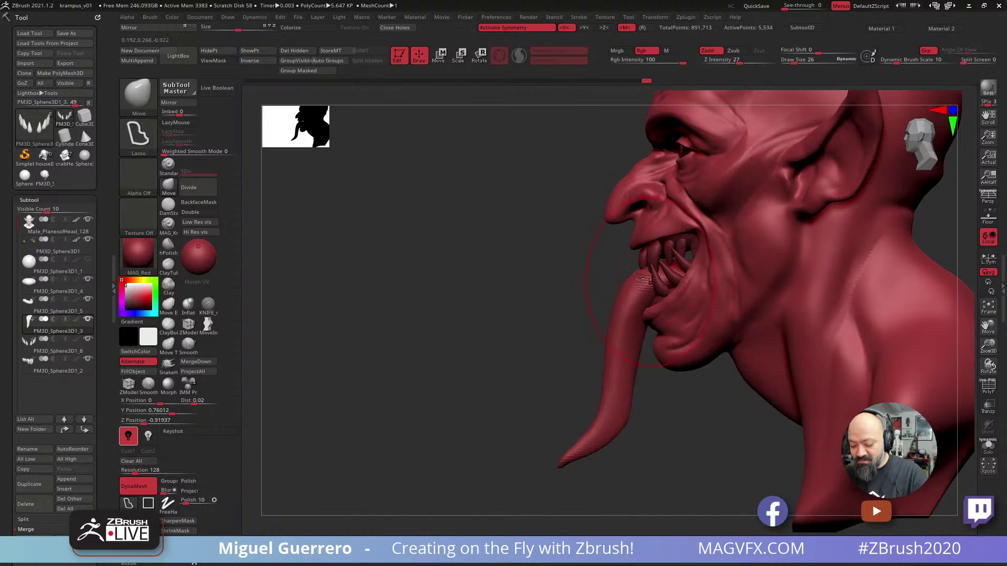
{"action": "left_click_drag", "start_coordinate": [530, 284], "coordinate": [608, 288], "text": "shift"}
{"action": "left_click_drag", "start_coordinate": [444, 245], "coordinate": [413, 238], "text": "shift"}
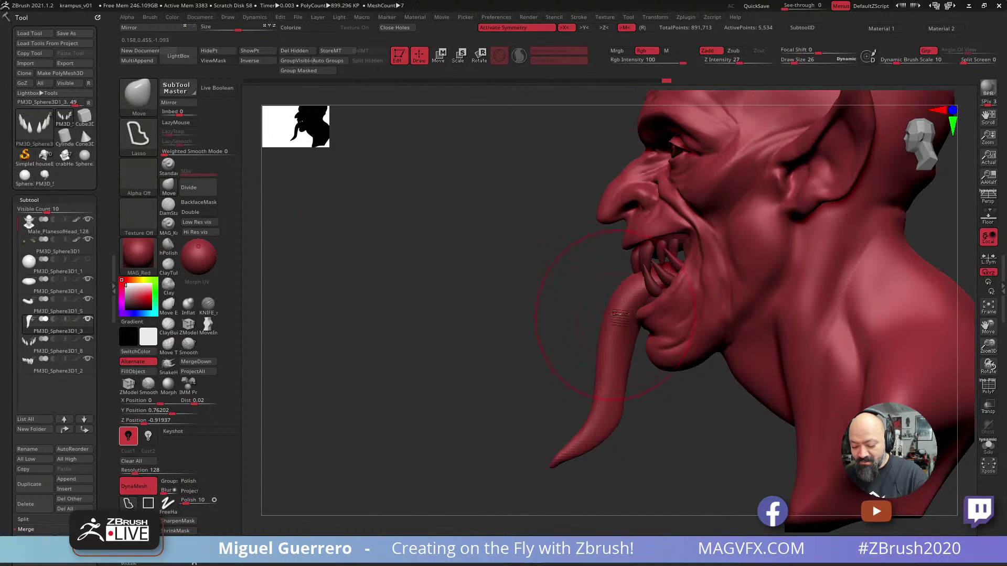
{"action": "left_click_drag", "start_coordinate": [618, 312], "coordinate": [608, 326]}
{"action": "left_click_drag", "start_coordinate": [592, 433], "coordinate": [603, 416]}
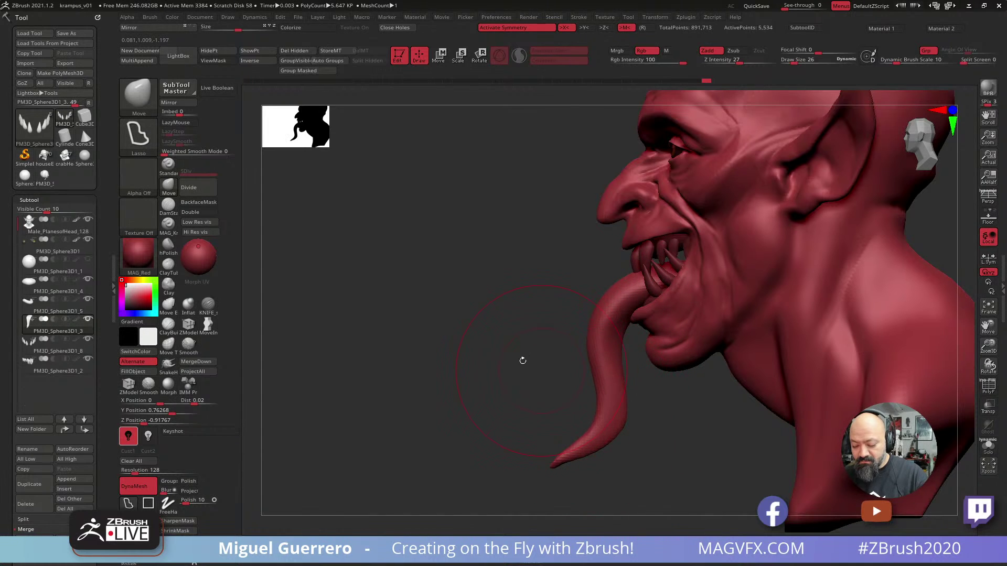
Turn on perspective and check the bust and tongue from the front and side.
{"action": "left_click_drag", "start_coordinate": [521, 357], "coordinate": [548, 352], "text": "shift"}
{"action": "right_click_drag", "start_coordinate": [488, 326], "coordinate": [487, 314], "text": "ctrl"}
{"action": "key", "text": "p"}
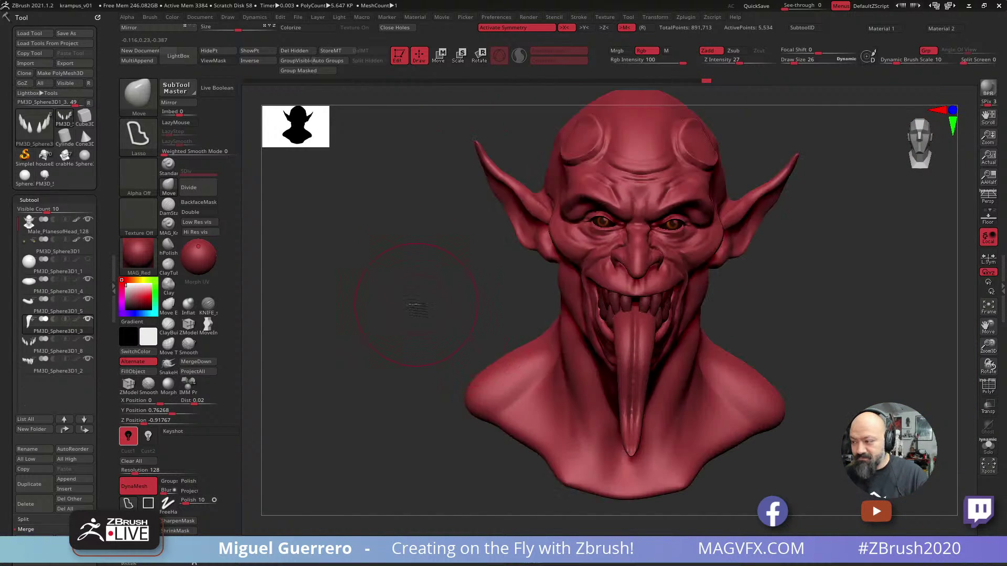
{"action": "left_click_drag", "start_coordinate": [413, 304], "coordinate": [430, 299]}
{"action": "key", "text": "p"}
{"action": "left_click_drag", "start_coordinate": [373, 313], "coordinate": [418, 339]}
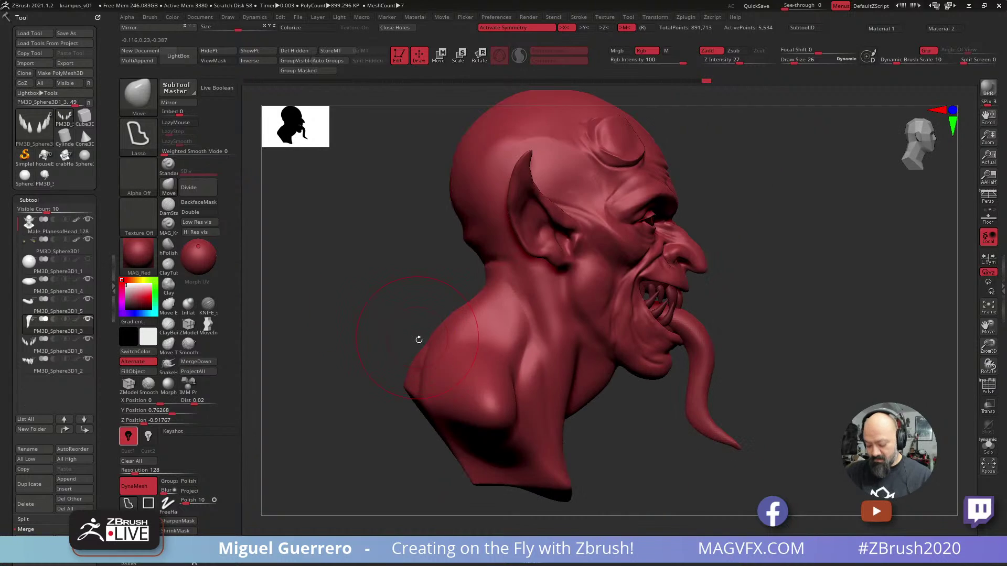
{"action": "key", "text": "p"}
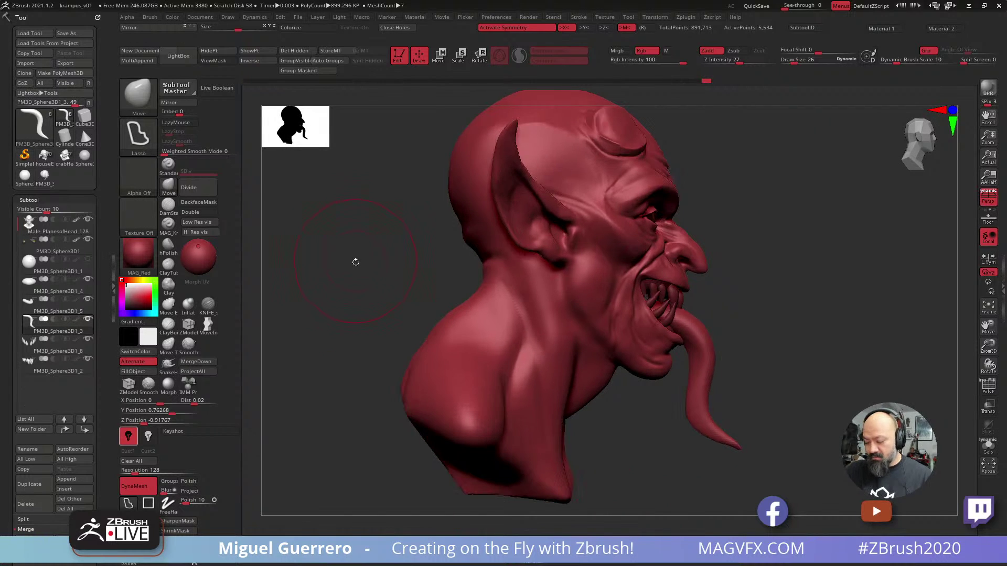
{"action": "left_click_drag", "start_coordinate": [355, 264], "coordinate": [390, 292]}
Pull the tongue's upper bend farther forward using the Move brush at draw size 30.
{"action": "right_click_drag", "start_coordinate": [450, 297], "coordinate": [457, 305], "text": "ctrl"}
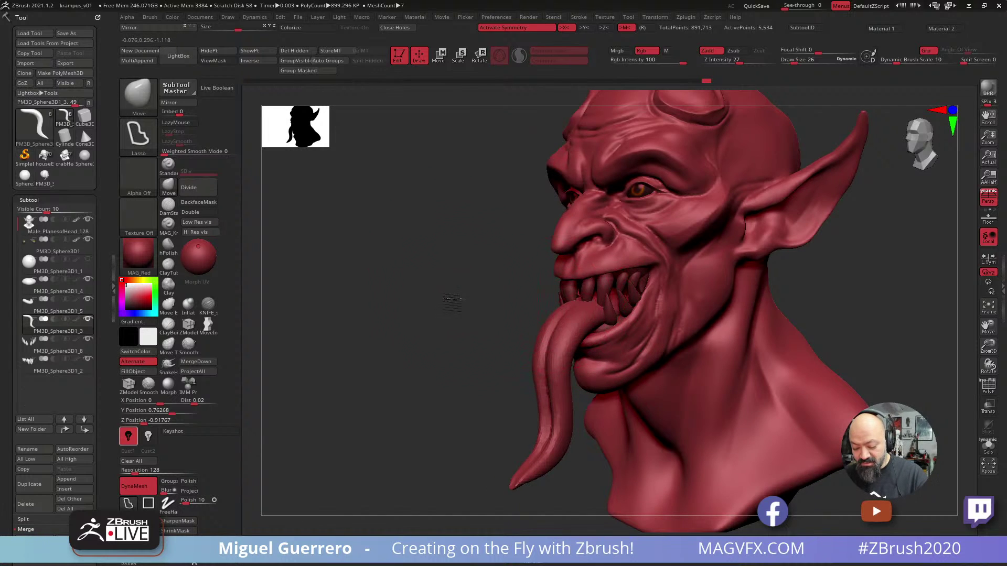
{"action": "left_click_drag", "start_coordinate": [449, 300], "coordinate": [418, 300]}
{"action": "left_click_drag", "start_coordinate": [549, 319], "coordinate": [526, 321]}
{"action": "left_click", "coordinate": [546, 323], "text": "ctrl+shift"}
Select the upper fang row PM3D_Sphere3D1_2 and nudge it slightly upward with the gizmo.
{"action": "left_click", "coordinate": [517, 296], "text": "alt"}
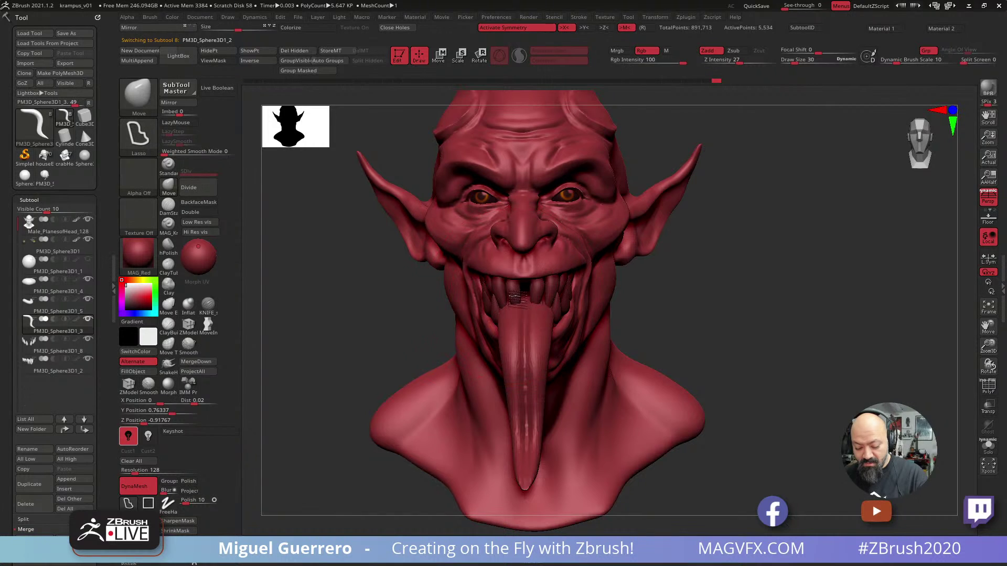
{"action": "left_click_drag", "start_coordinate": [397, 301], "coordinate": [388, 270]}
{"action": "left_click", "coordinate": [438, 55]}
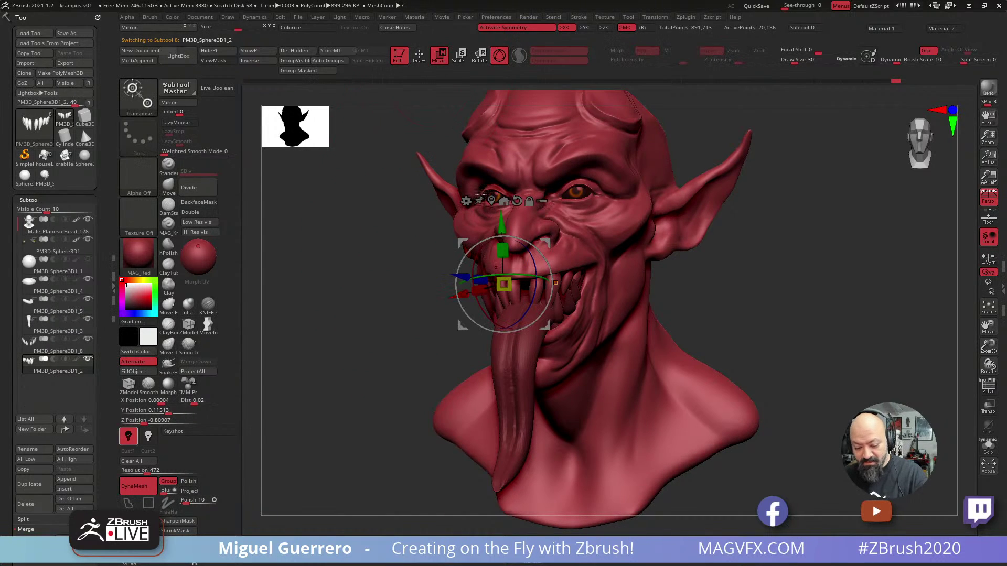
{"action": "left_click_drag", "start_coordinate": [501, 258], "coordinate": [504, 258]}
{"action": "left_click_drag", "start_coordinate": [382, 283], "coordinate": [476, 287]}
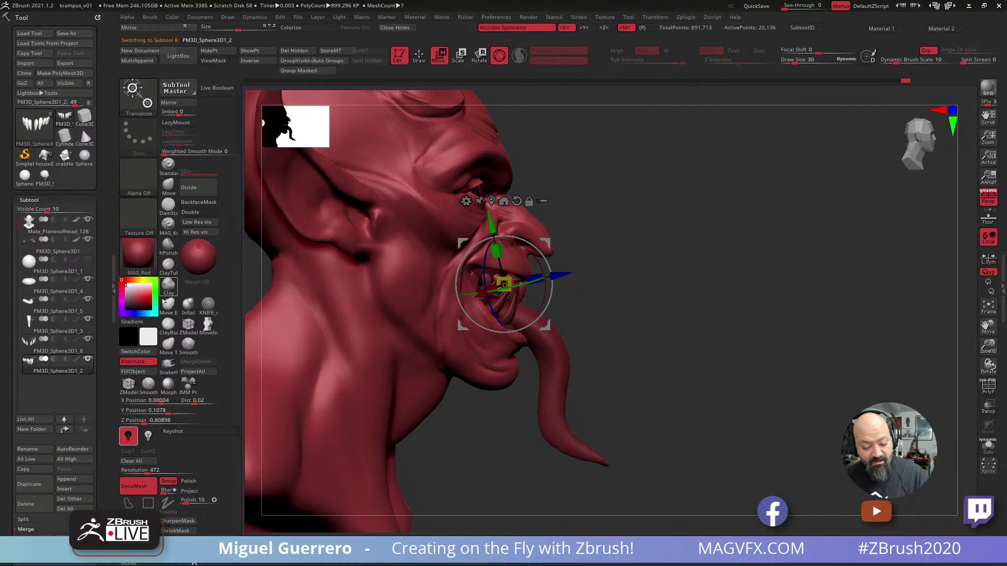
Reshape and reposition the upper fangs with the Move Topological brush at draw size 9, checking the row from the side and front.
{"action": "left_click", "coordinate": [170, 347]}
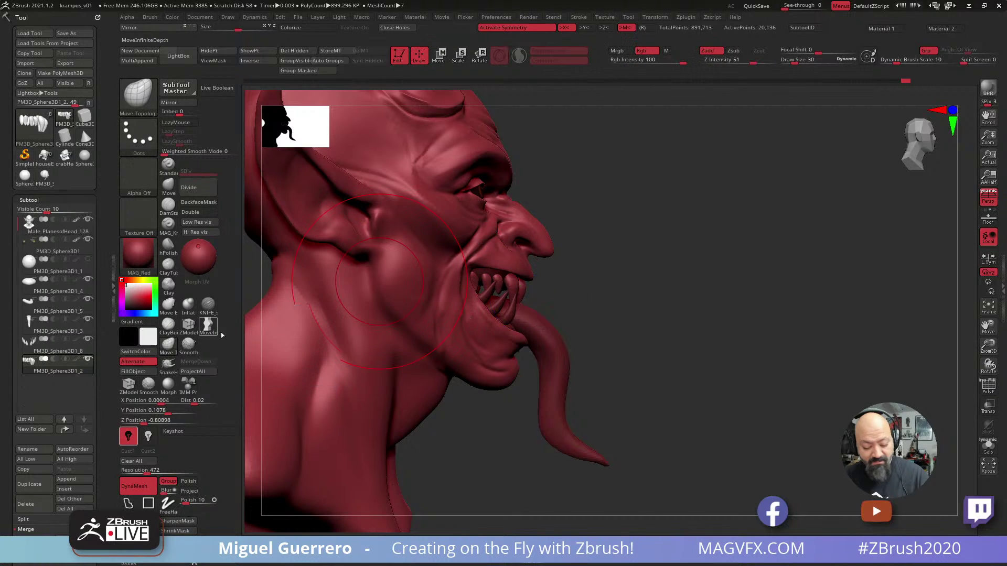
{"action": "left_click_drag", "start_coordinate": [676, 406], "coordinate": [660, 436]}
{"action": "right_click_drag", "start_coordinate": [581, 351], "coordinate": [593, 373], "text": "ctrl"}
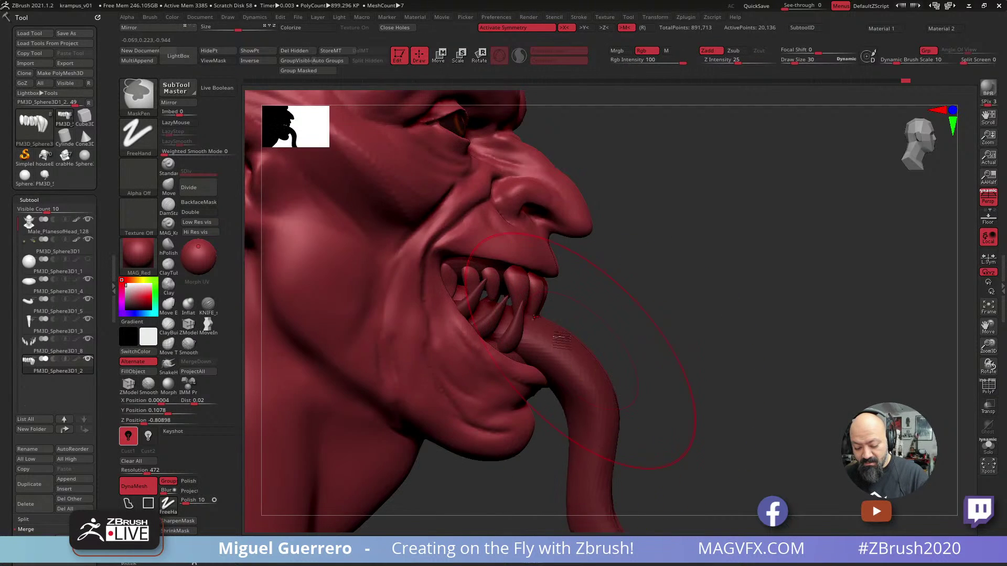
{"action": "left_click_drag", "start_coordinate": [534, 315], "coordinate": [554, 324]}
{"action": "key", "text": "["}
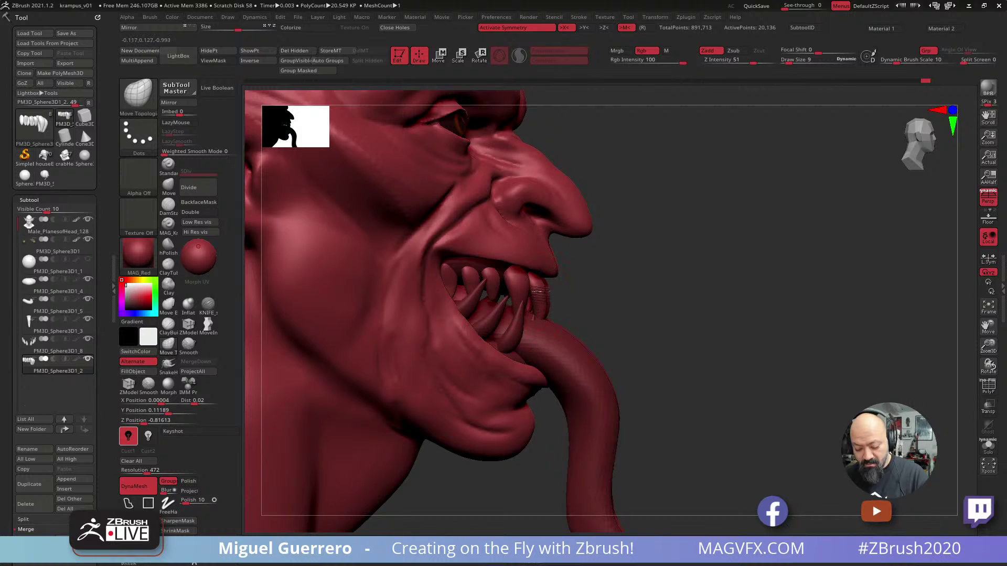
{"action": "key", "text": "ctrl+z"}
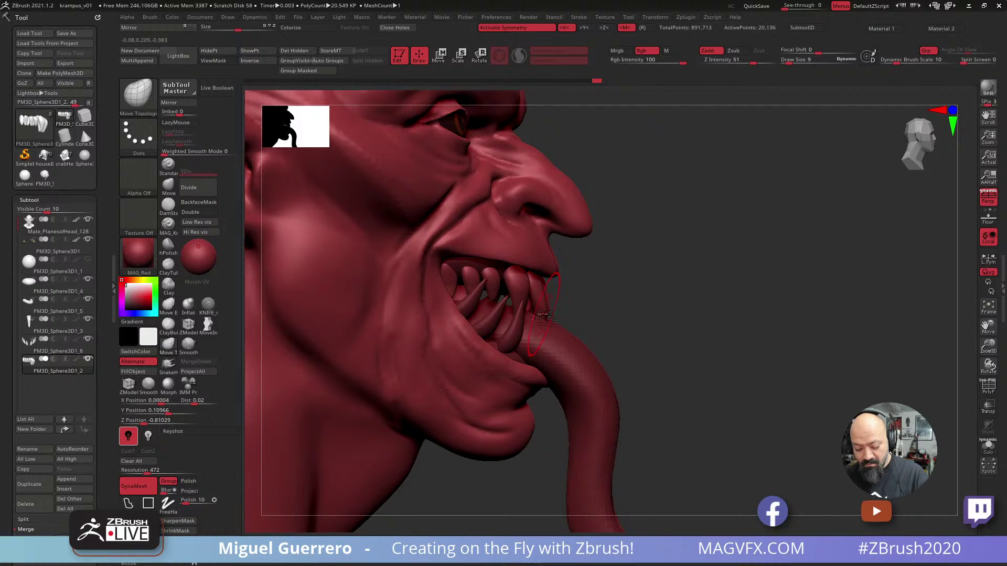
{"action": "mouse_move", "coordinate": [529, 305]}
{"action": "left_mouse_down"}
{"action": "mouse_move", "coordinate": [520, 318]}
{"action": "mouse_move", "coordinate": [515, 276]}
{"action": "left_mouse_up"}
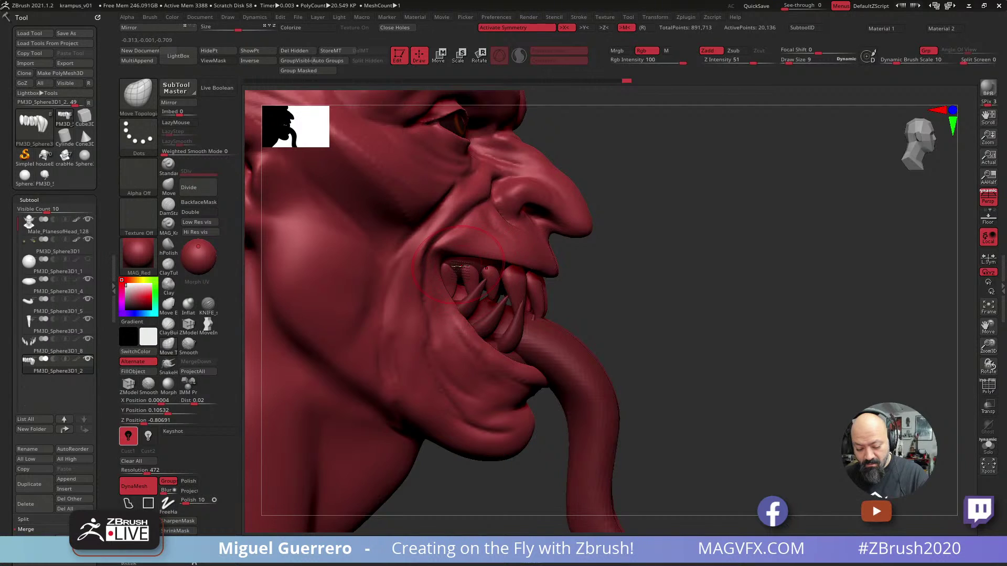
{"action": "left_click_drag", "start_coordinate": [567, 305], "coordinate": [430, 315]}
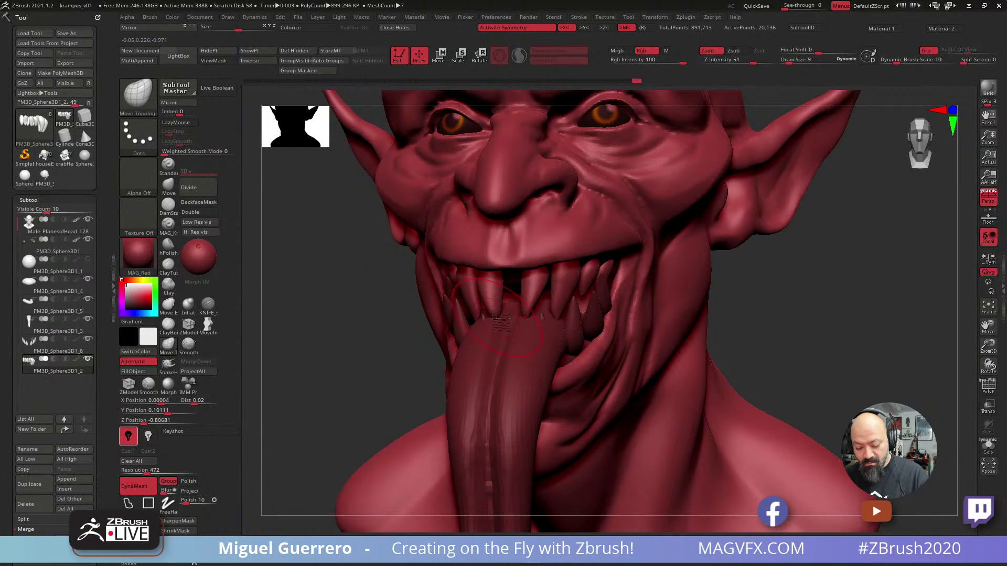
{"action": "mouse_move", "coordinate": [384, 312]}
{"action": "right_mouse_down", "text": "ctrl"}
{"action": "mouse_move", "coordinate": [360, 295]}
{"action": "mouse_move", "coordinate": [375, 318]}
{"action": "right_mouse_up", "text": "ctrl"}
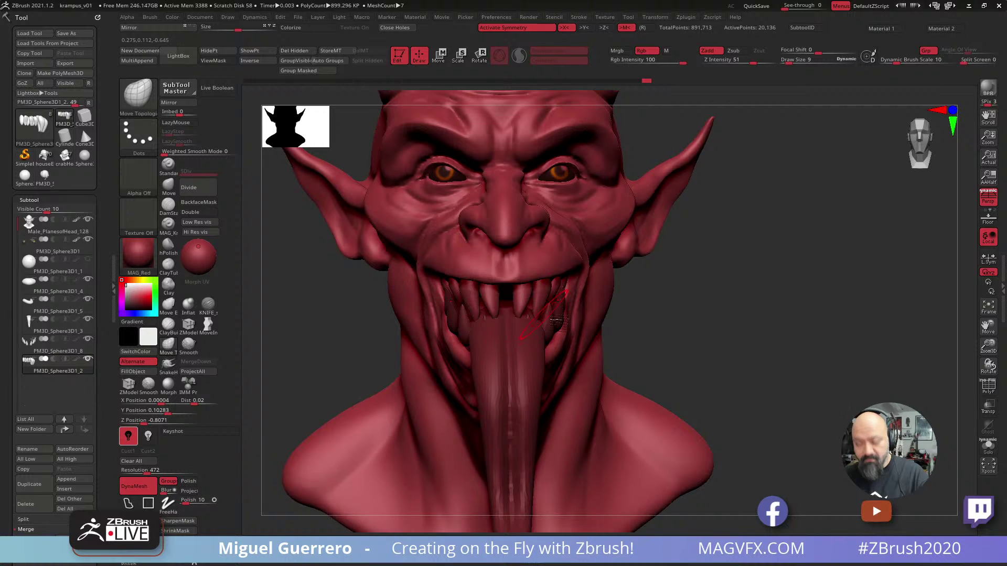
{"action": "right_click_drag", "start_coordinate": [474, 282], "coordinate": [618, 278], "text": "alt"}
{"action": "right_click_drag", "start_coordinate": [378, 314], "coordinate": [360, 319]}
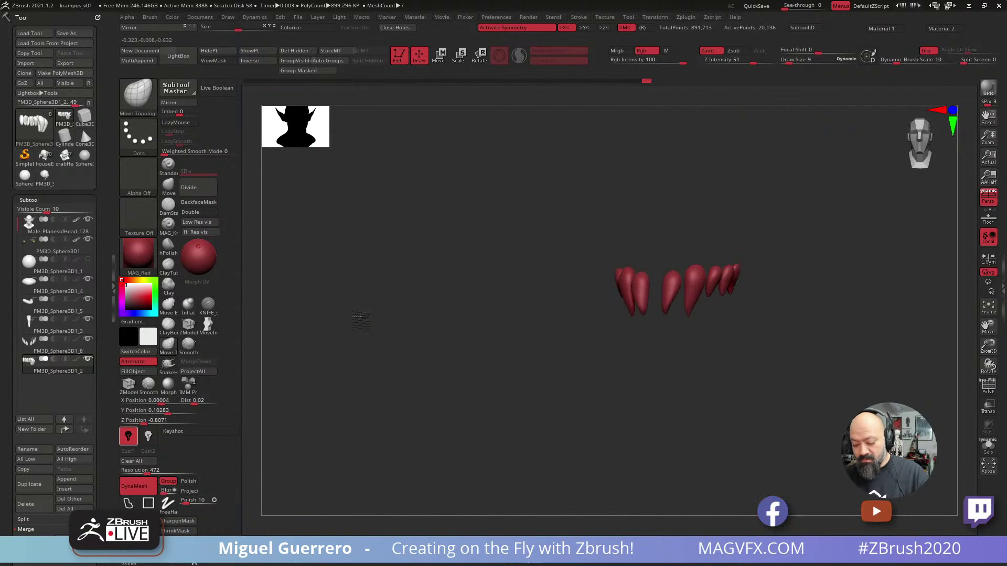
{"action": "right_click_drag", "start_coordinate": [418, 310], "coordinate": [440, 315], "text": "ctrl"}
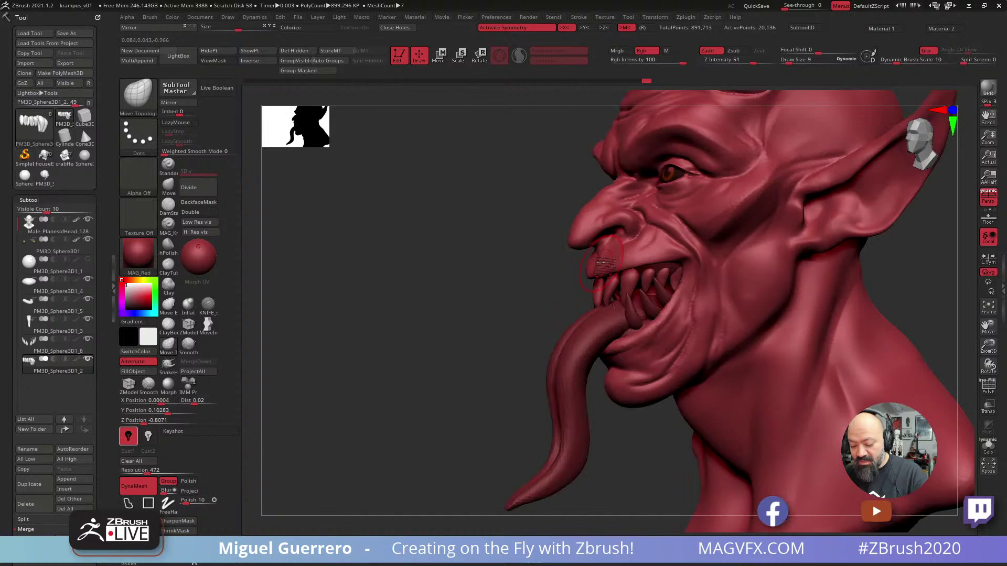
Select the head Male_PlanesofHead_128 and fit its lip around the upper fangs with the Move brush.
{"action": "left_click", "coordinate": [604, 262], "text": "alt"}
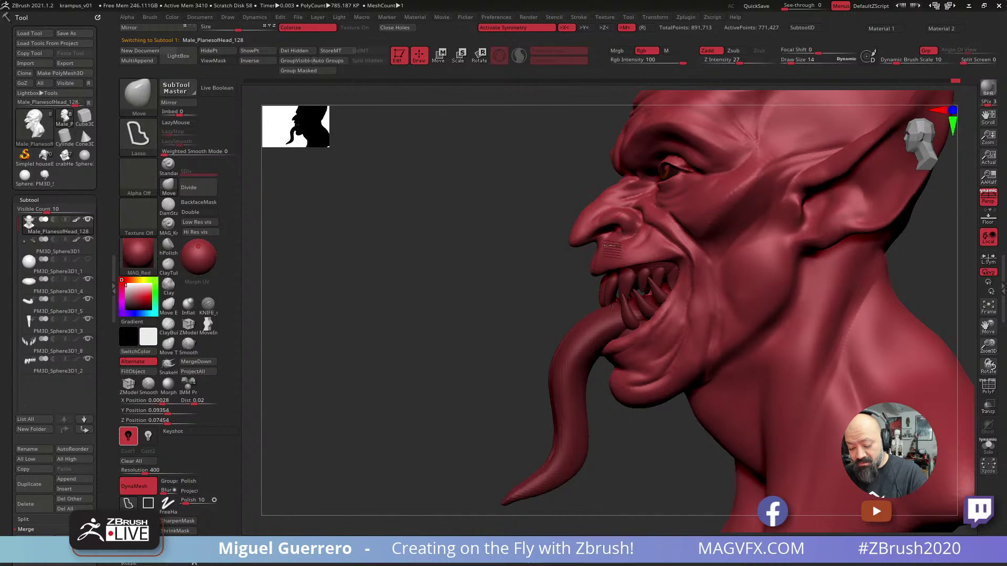
{"action": "left_click_drag", "start_coordinate": [502, 251], "coordinate": [512, 192]}
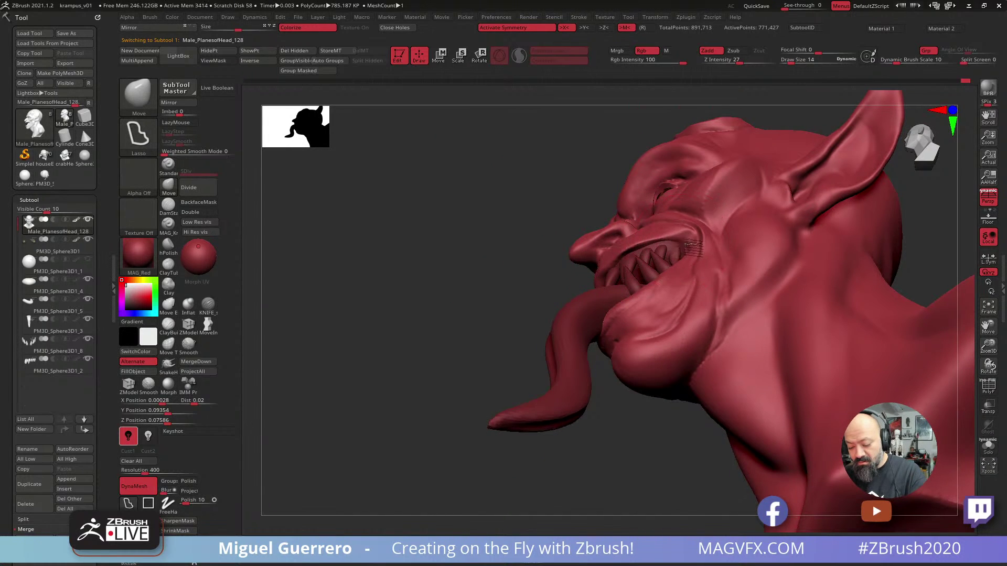
{"action": "left_click_drag", "start_coordinate": [506, 225], "coordinate": [513, 181]}
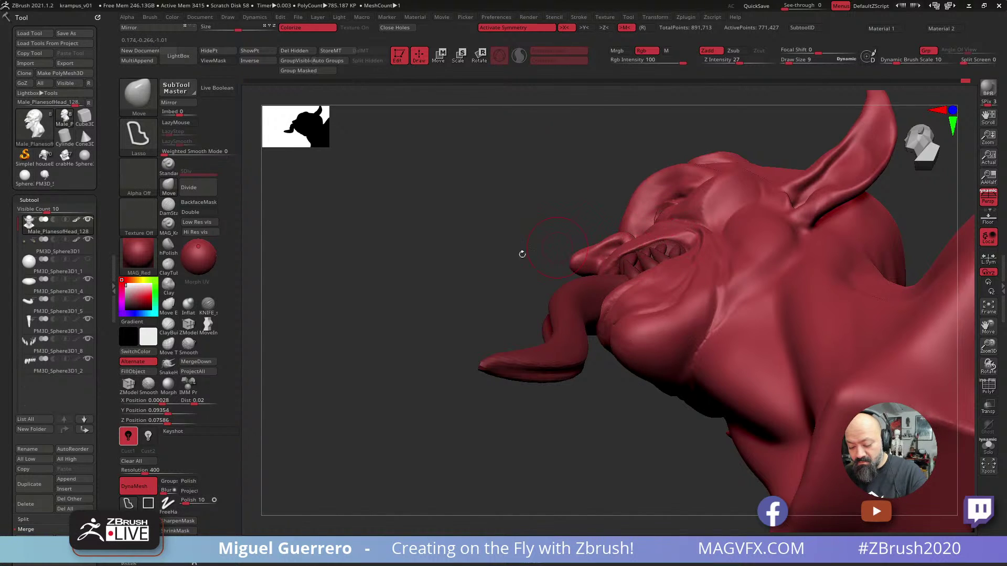
{"action": "left_click_drag", "start_coordinate": [524, 254], "coordinate": [600, 293]}
Select the upper gum PM3D_Sphere3D1_4 and re-DynaMesh it at resolution 224.
{"action": "left_click", "coordinate": [665, 247], "text": "alt"}
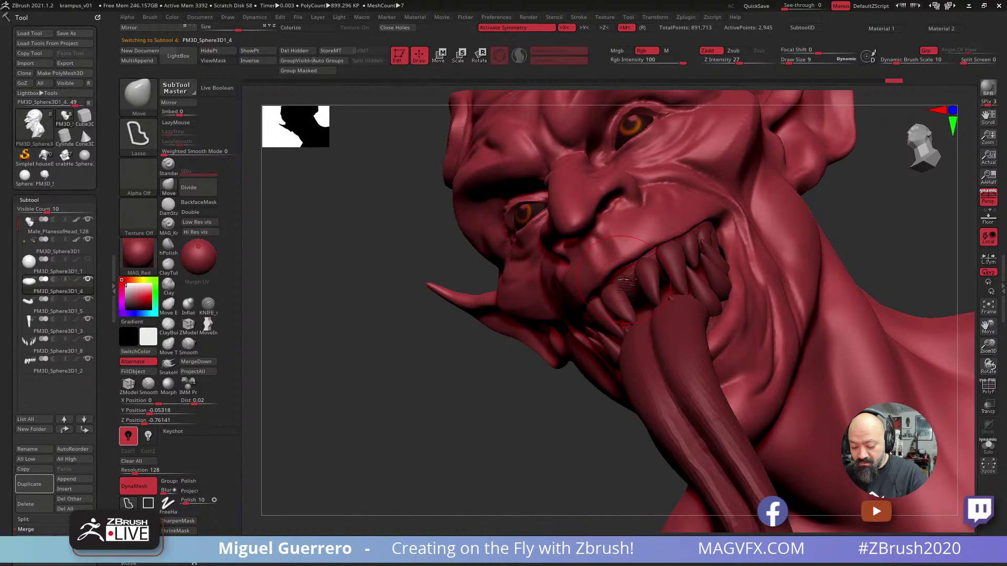
{"action": "left_click", "coordinate": [988, 446]}
{"action": "left_click", "coordinate": [988, 446]}
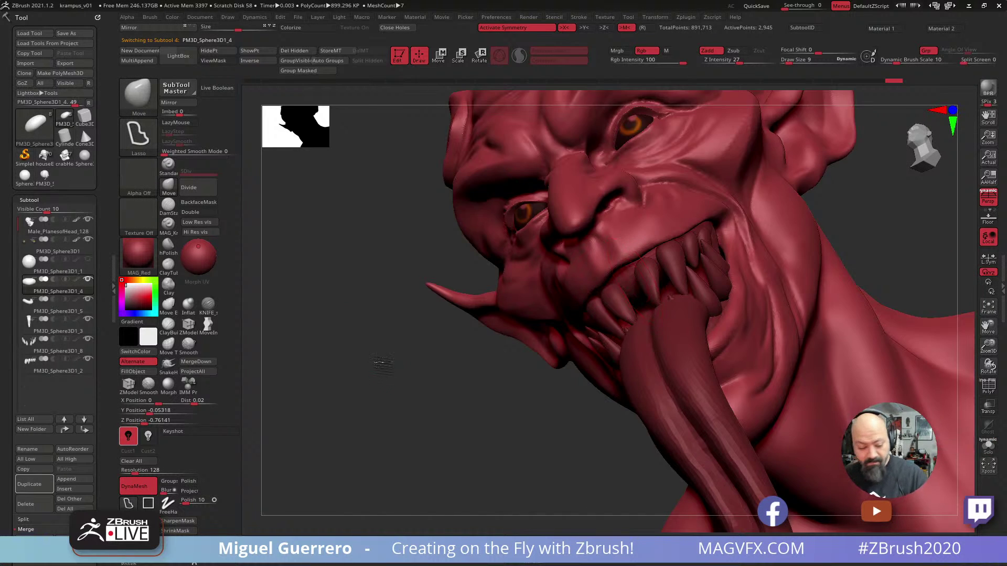
{"action": "left_click_drag", "start_coordinate": [383, 364], "coordinate": [295, 341]}
{"action": "left_click_drag", "start_coordinate": [132, 471], "coordinate": [136, 471]}
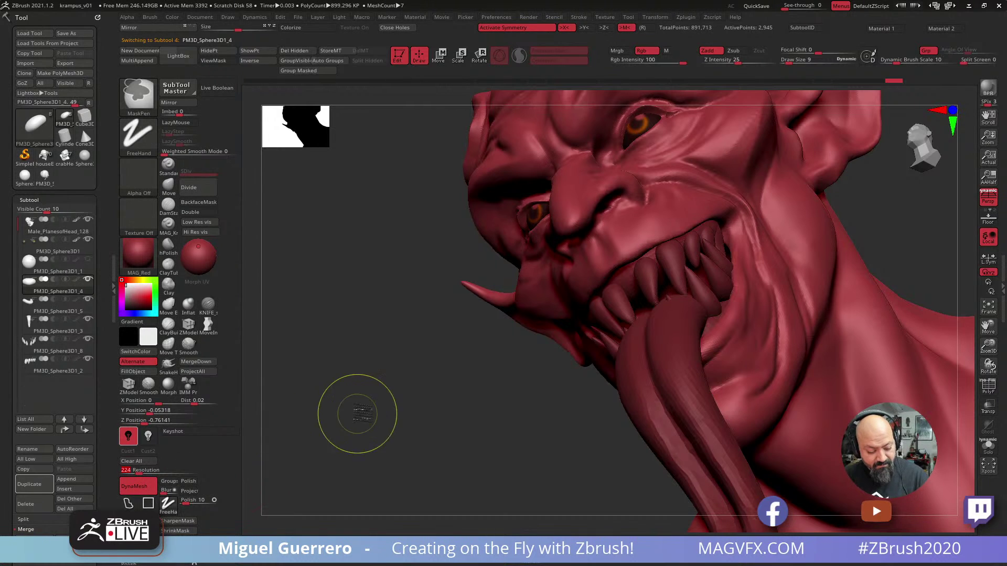
{"action": "left_click_drag", "start_coordinate": [358, 414], "coordinate": [337, 413], "text": "ctrl"}
Build up the gum around the upper fangs with the Inflat brush, and re-DynaMesh it at resolution 408.
{"action": "left_click", "coordinate": [194, 306]}
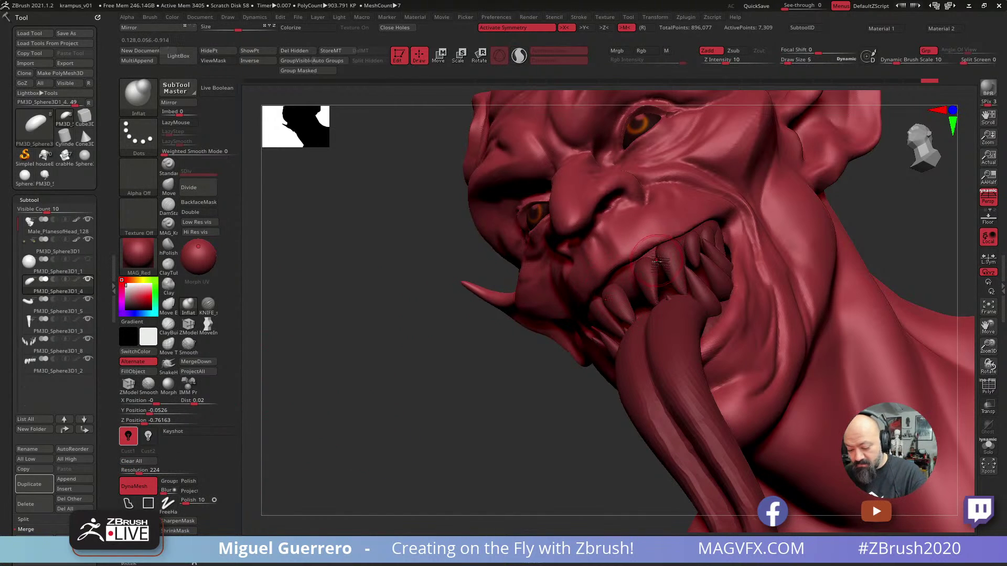
{"action": "left_click_drag", "start_coordinate": [439, 330], "coordinate": [582, 284]}
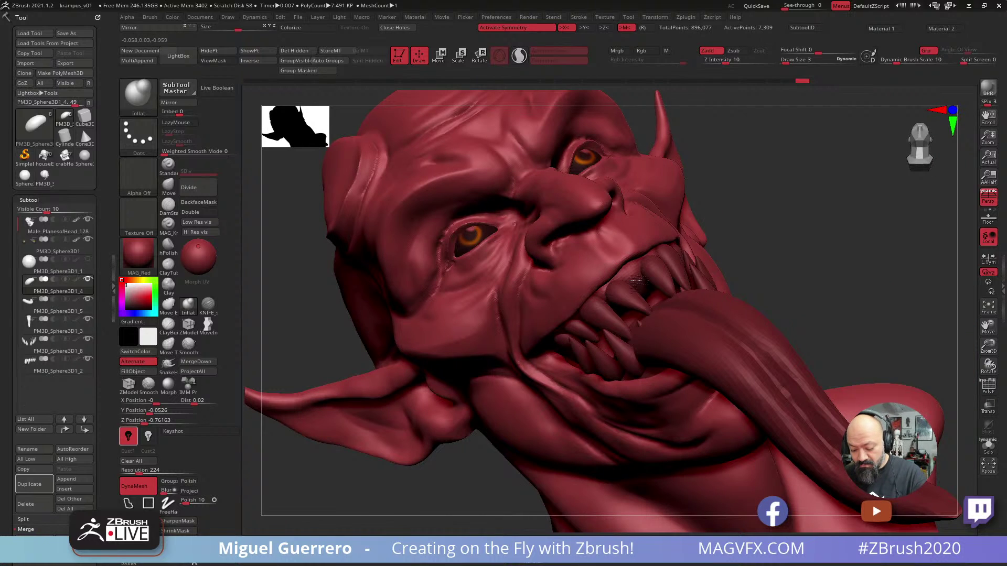
{"action": "left_click_drag", "start_coordinate": [804, 304], "coordinate": [792, 320], "text": "ctrl"}
{"action": "left_click_drag", "start_coordinate": [461, 494], "coordinate": [335, 488]}
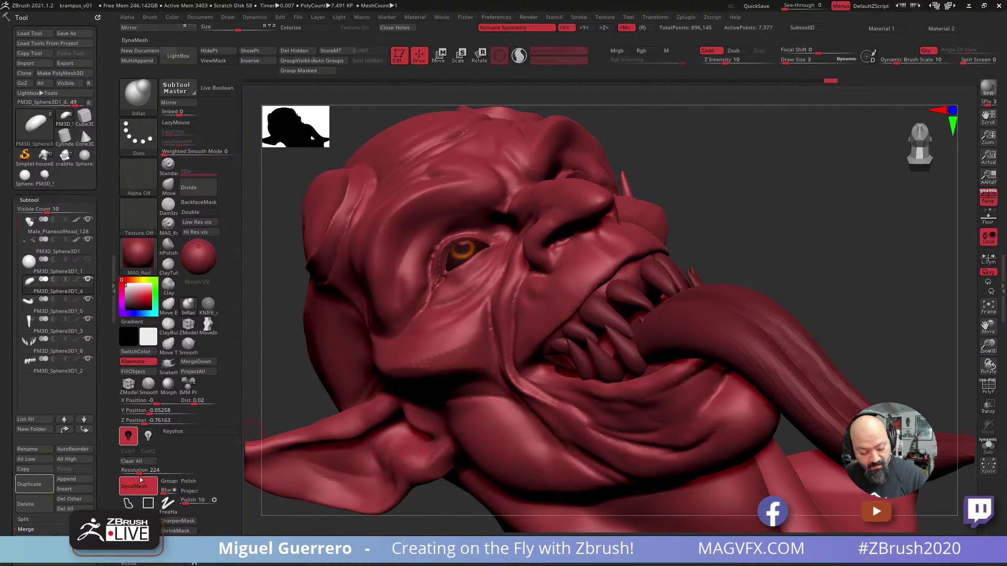
{"action": "left_click_drag", "start_coordinate": [138, 471], "coordinate": [141, 471]}
{"action": "mouse_move", "coordinate": [609, 288]}
{"action": "left_mouse_down", "text": "ctrl"}
{"action": "mouse_move", "coordinate": [654, 282]}
{"action": "mouse_move", "coordinate": [611, 286]}
{"action": "mouse_move", "coordinate": [566, 320]}
{"action": "mouse_move", "coordinate": [583, 329]}
{"action": "left_mouse_up", "text": "ctrl"}
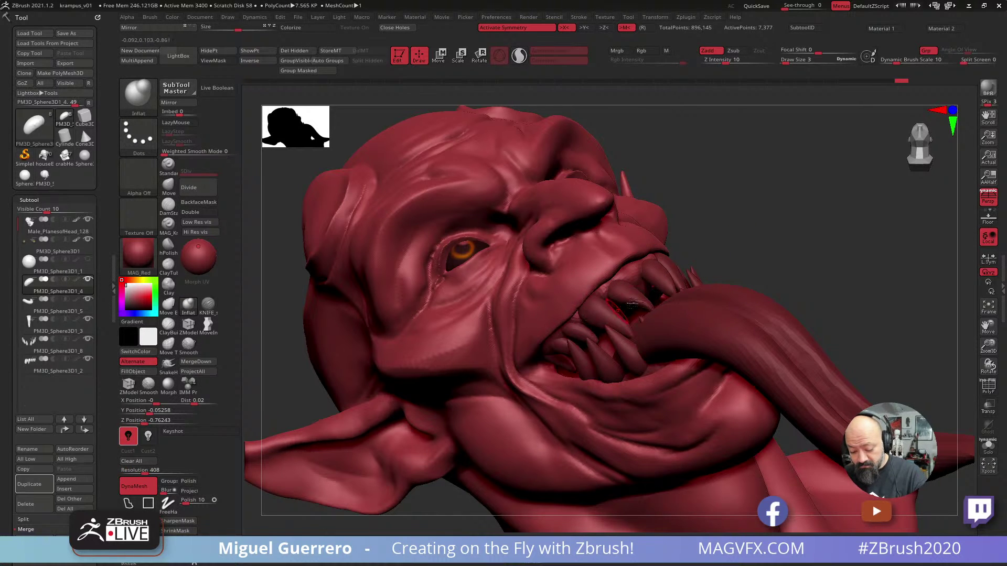
{"action": "left_click_drag", "start_coordinate": [755, 246], "coordinate": [775, 314], "text": "ctrl"}
Swell the gum around the roots of the side fangs using the Inflat brush at draw size 2, and re-DynaMesh it.
{"action": "left_click_drag", "start_coordinate": [793, 254], "coordinate": [737, 311]}
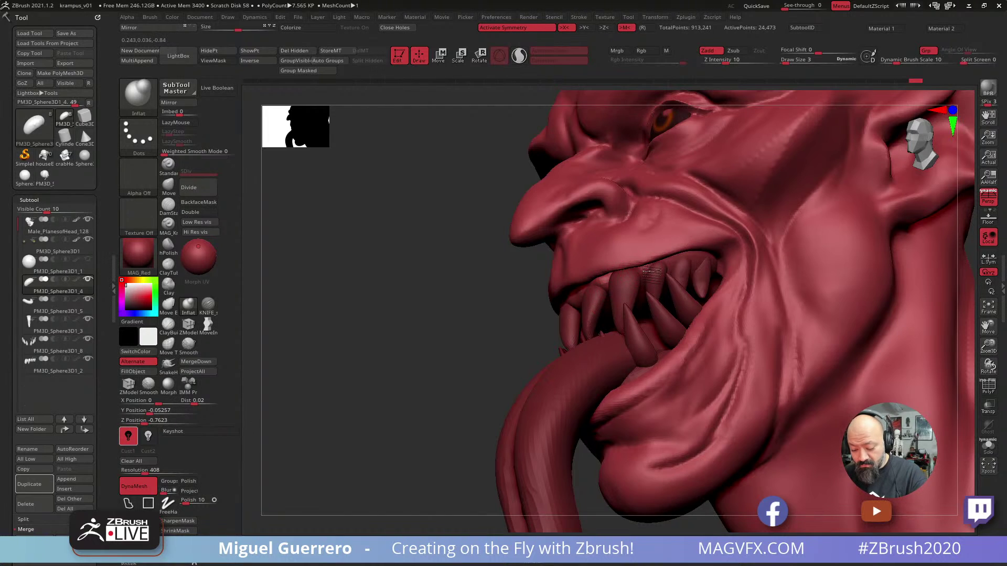
{"action": "key", "text": "["}
{"action": "left_click_drag", "start_coordinate": [674, 269], "coordinate": [675, 266]}
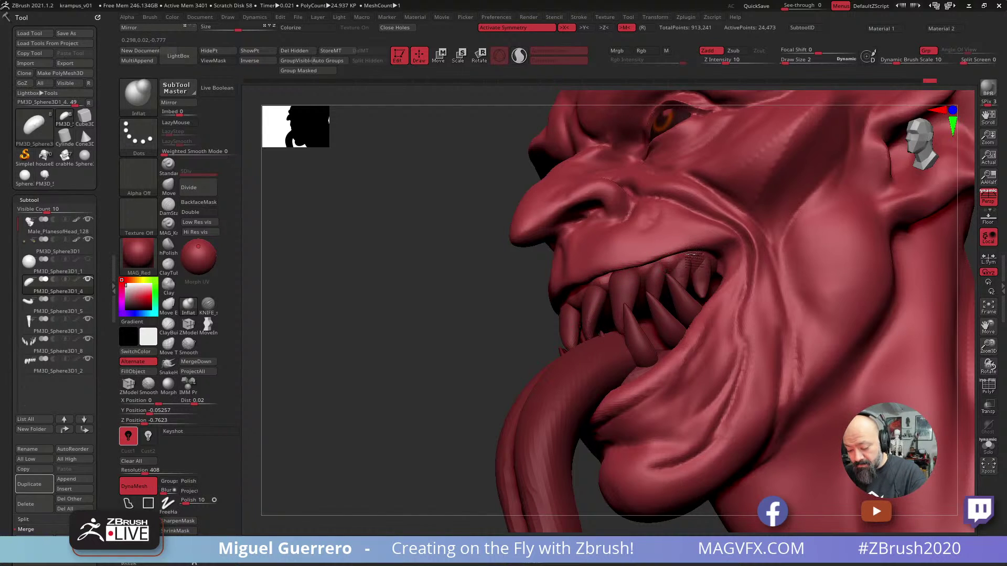
{"action": "key", "text": "ctrl+z"}
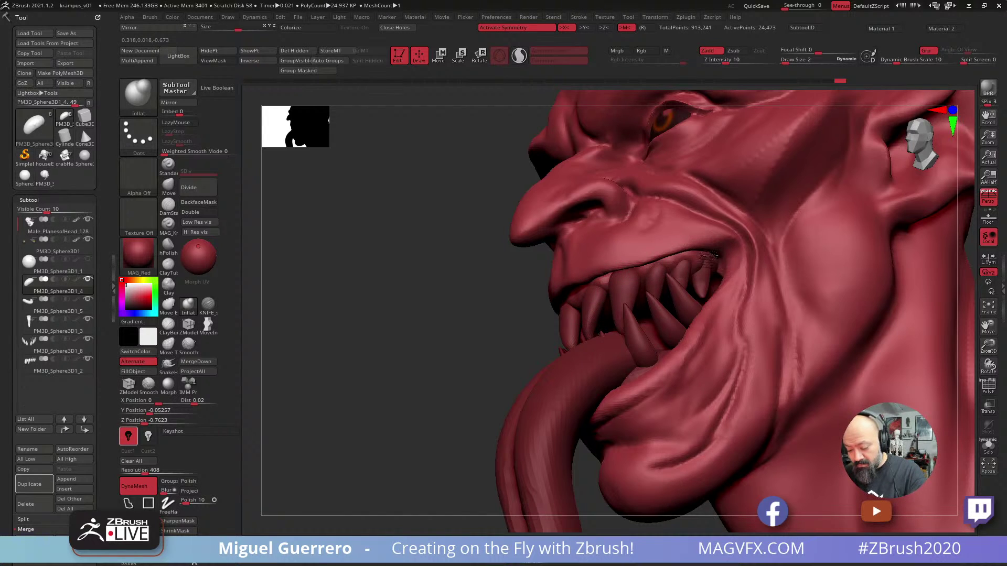
{"action": "mouse_move", "coordinate": [693, 261]}
{"action": "left_mouse_down"}
{"action": "mouse_move", "coordinate": [632, 271]}
{"action": "mouse_move", "coordinate": [639, 266]}
{"action": "left_mouse_up"}
{"action": "left_click_drag", "start_coordinate": [503, 268], "coordinate": [464, 285], "text": "ctrl"}
{"action": "mouse_move", "coordinate": [446, 295]}
{"action": "right_mouse_down", "text": "shift"}
{"action": "mouse_move", "coordinate": [442, 312]}
{"action": "mouse_move", "coordinate": [373, 291]}
{"action": "mouse_move", "coordinate": [474, 335]}
{"action": "mouse_move", "coordinate": [420, 319]}
{"action": "mouse_move", "coordinate": [411, 331]}
{"action": "right_mouse_up", "text": "shift"}
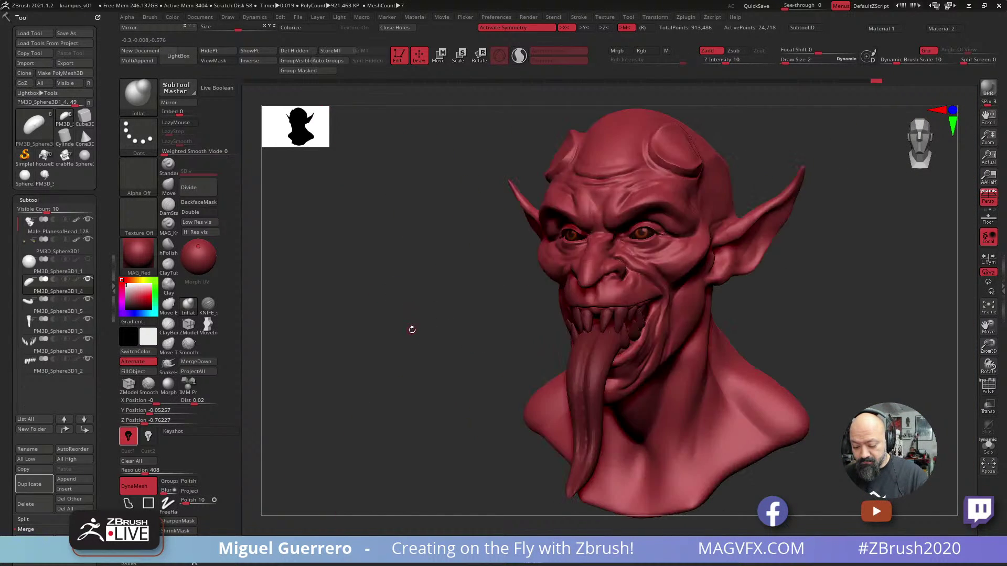
Select the eyes, check their Colorize setting, and review the bust from the front and side with perspective off.
{"action": "left_click", "coordinate": [637, 234], "text": "alt"}
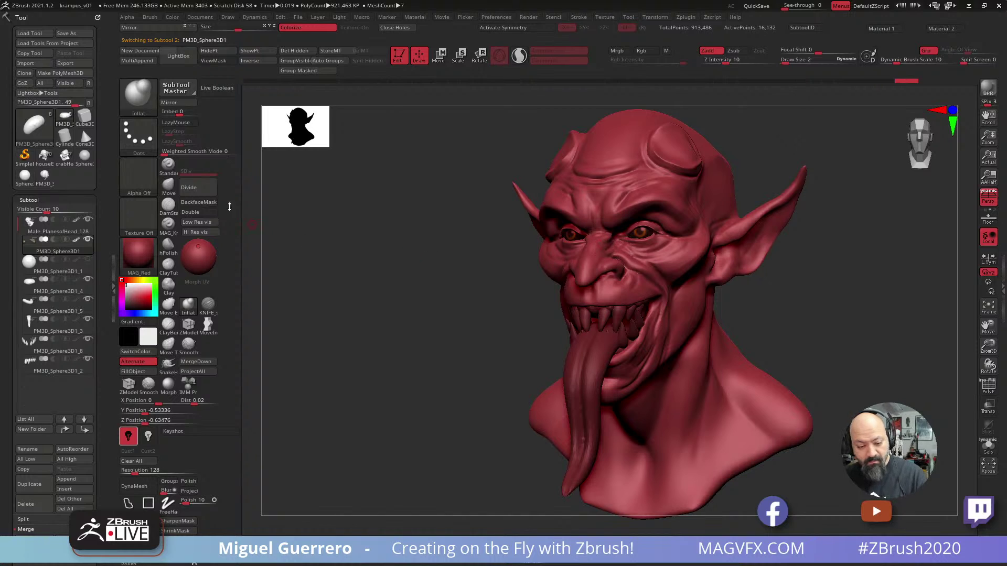
{"action": "left_click", "coordinate": [305, 28]}
{"action": "left_click", "coordinate": [304, 28]}
{"action": "left_click", "coordinate": [302, 28]}
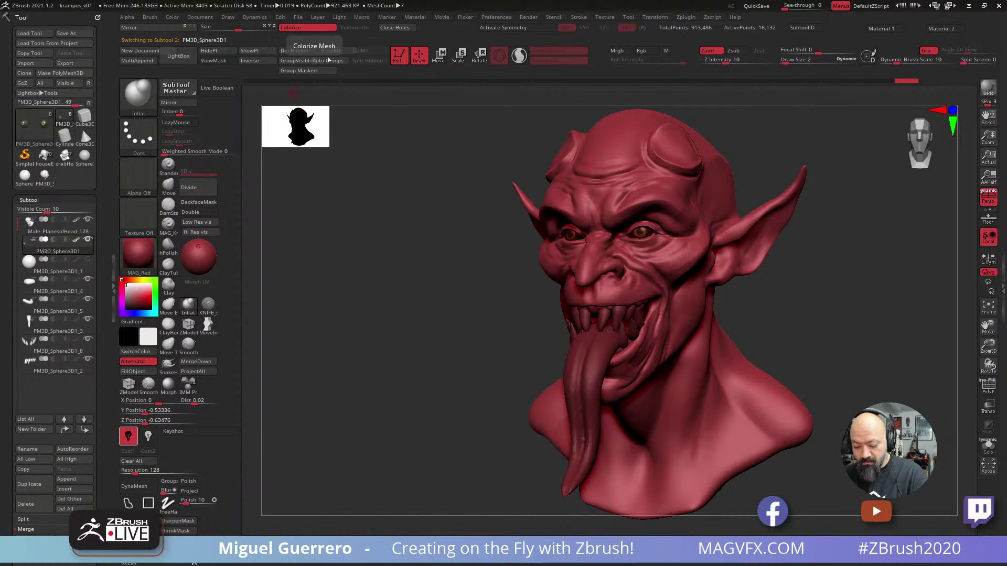
{"action": "mouse_move", "coordinate": [396, 263]}
{"action": "left_mouse_down", "text": "shift"}
{"action": "mouse_move", "coordinate": [425, 278]}
{"action": "mouse_move", "coordinate": [367, 306]}
{"action": "mouse_move", "coordinate": [394, 313]}
{"action": "mouse_move", "coordinate": [358, 310]}
{"action": "mouse_move", "coordinate": [407, 314]}
{"action": "mouse_move", "coordinate": [376, 318]}
{"action": "left_mouse_up", "text": "shift"}
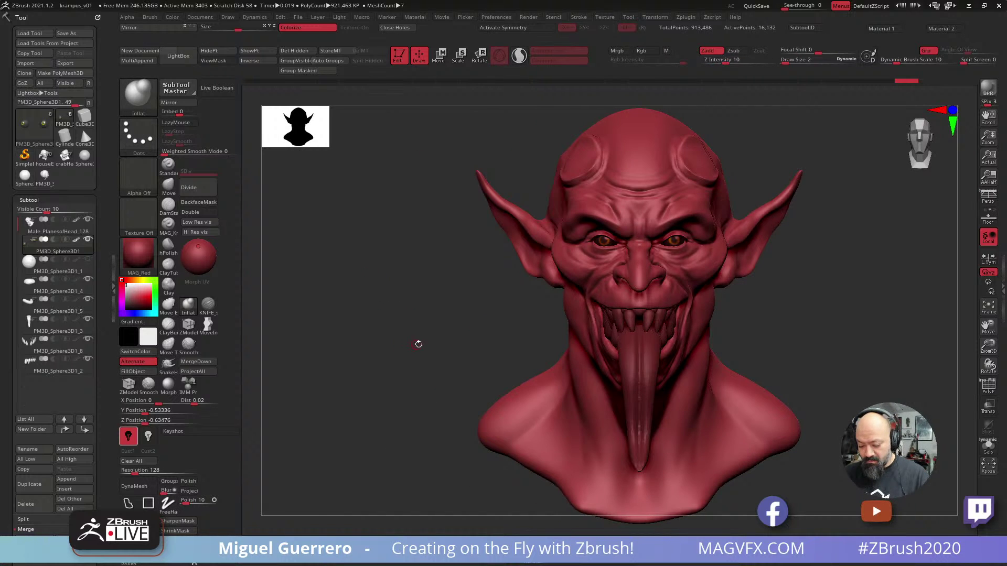
{"action": "mouse_move", "coordinate": [418, 344]}
{"action": "left_mouse_down", "text": "shift"}
{"action": "mouse_move", "coordinate": [369, 333]}
{"action": "mouse_move", "coordinate": [397, 328]}
{"action": "left_mouse_up", "text": "shift"}
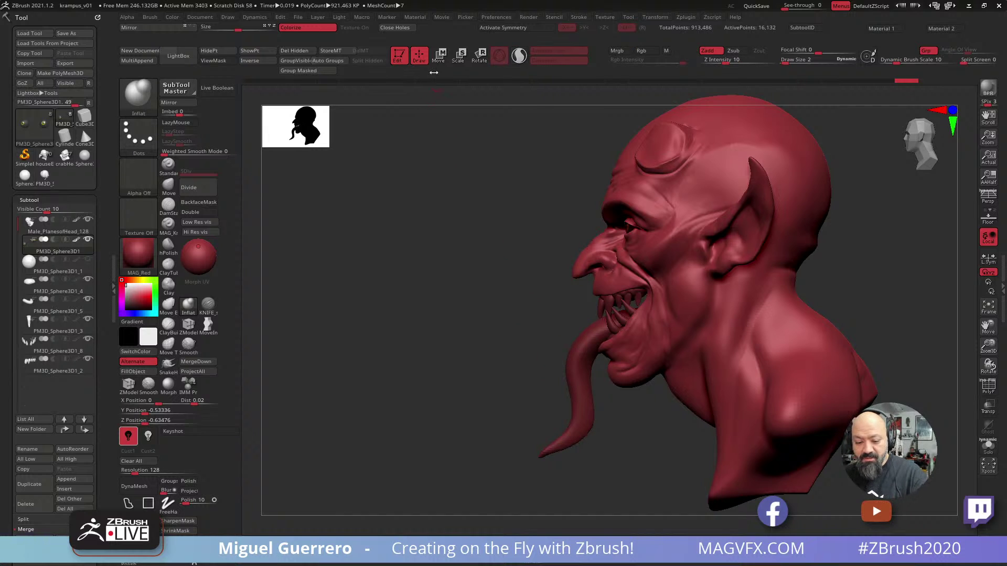
Select the head and pull the skin beside the mouth corner slightly back with the Move brush at draw size 7.
{"action": "left_click", "coordinate": [591, 334], "text": "alt"}
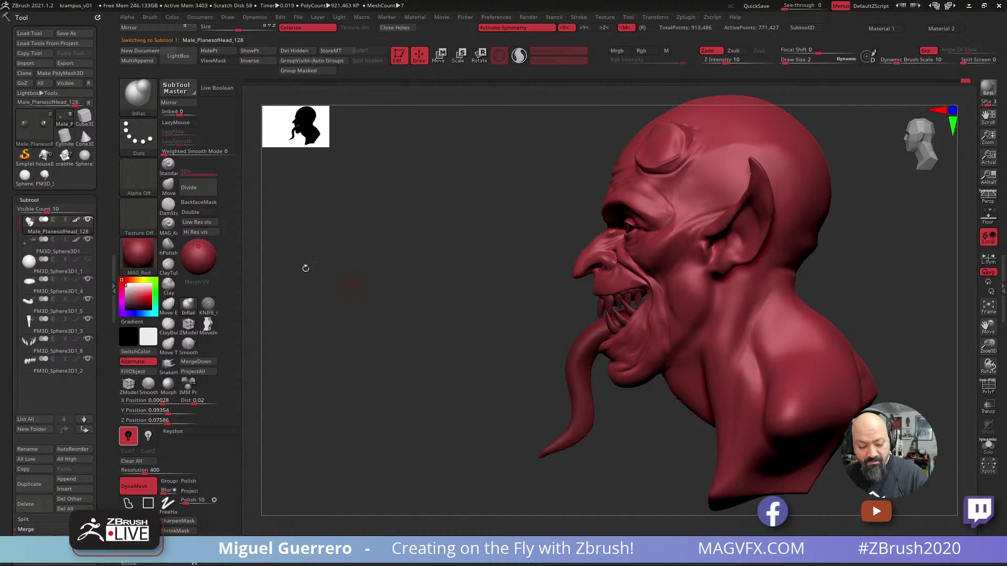
{"action": "left_click", "coordinate": [169, 187]}
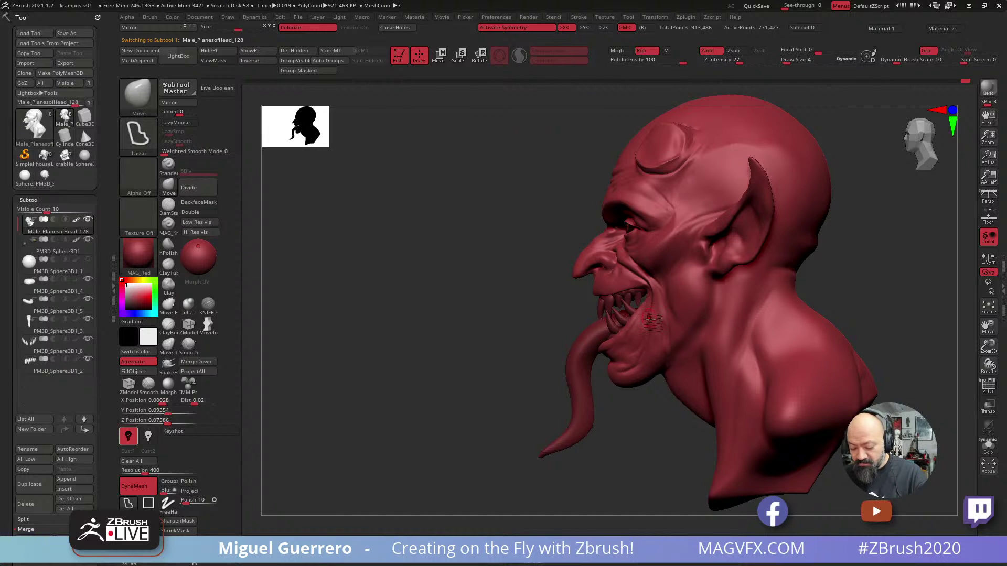
{"action": "key", "text": "bracketright"}
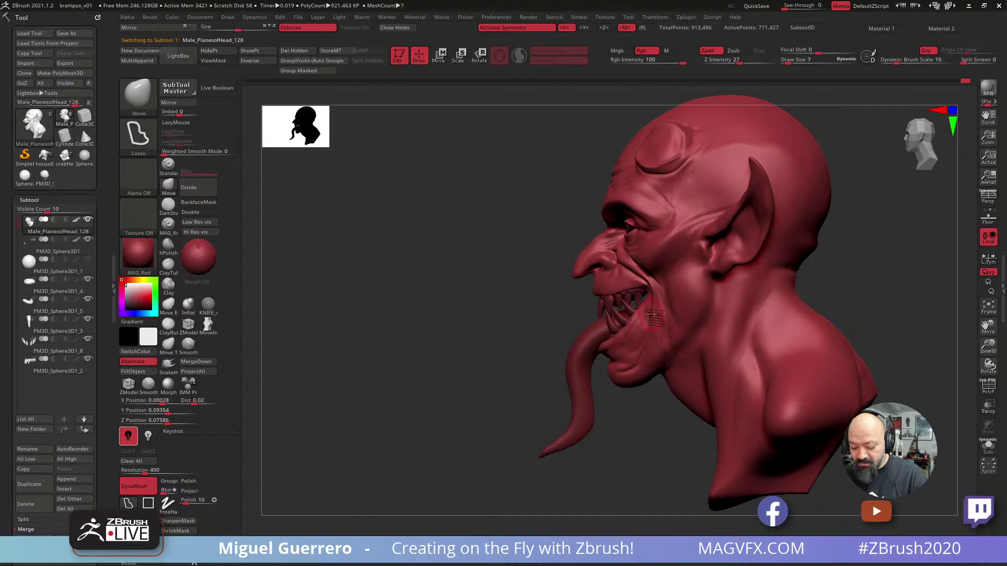
{"action": "left_click_drag", "start_coordinate": [652, 314], "coordinate": [659, 316]}
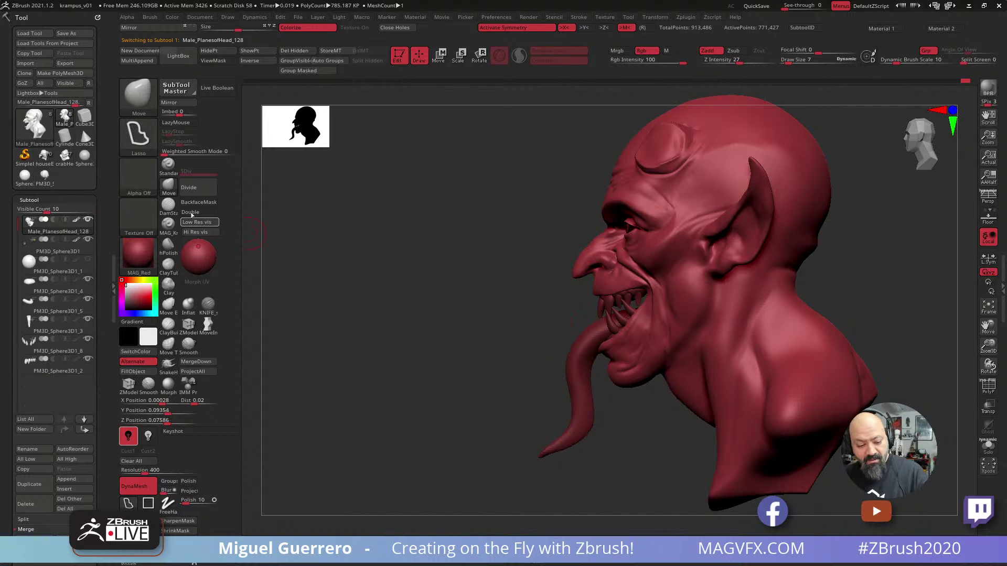
Lasso-mask the lower jaw and cheek of the head, and invert the mask to leave only that area editable.
{"action": "key", "text": "ctrl"}
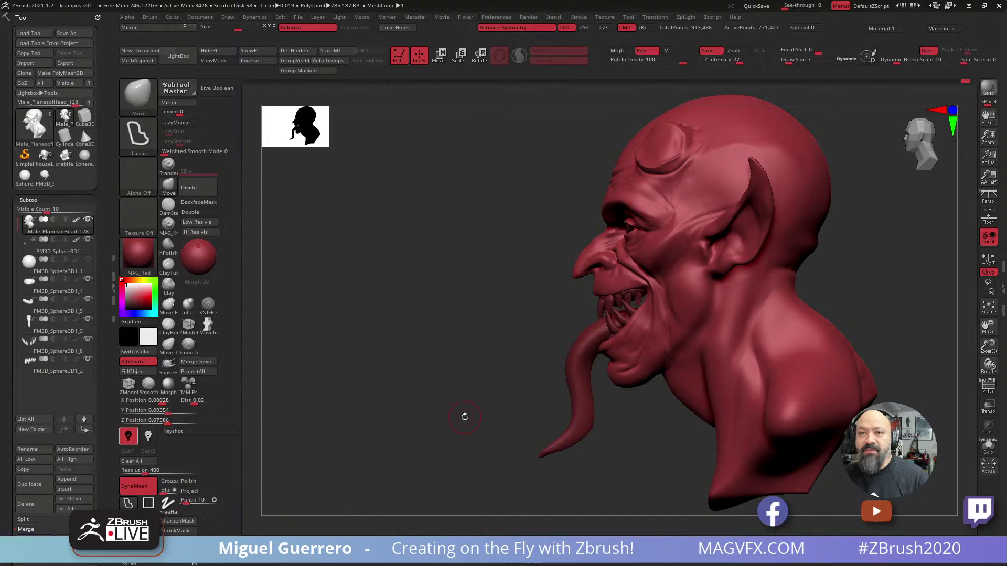
{"action": "left_click_drag", "start_coordinate": [535, 334], "coordinate": [574, 335], "text": "ctrl"}
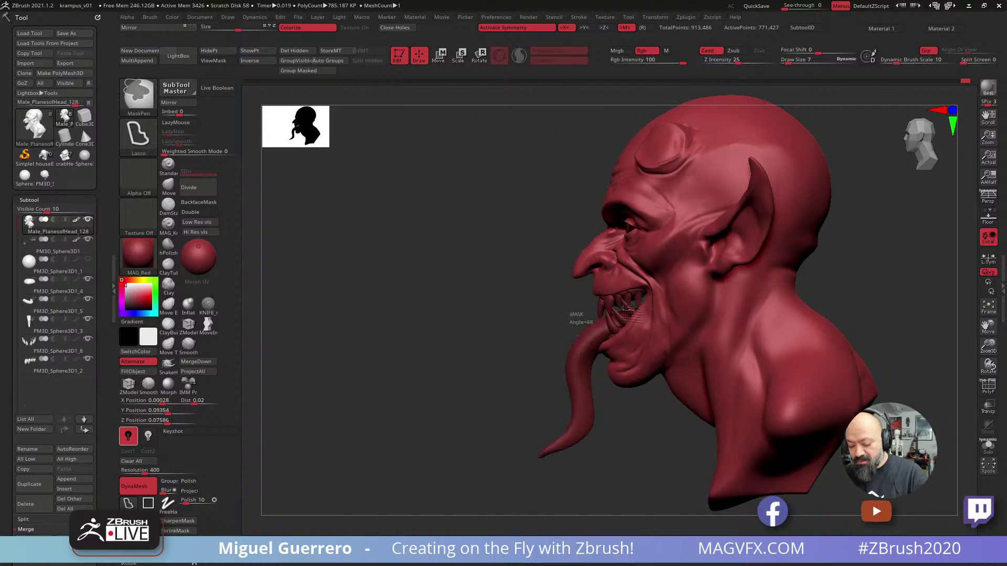
{"action": "mouse_move", "coordinate": [629, 314]}
{"action": "left_mouse_down", "text": "ctrl"}
{"action": "mouse_move", "coordinate": [679, 265]}
{"action": "mouse_move", "coordinate": [721, 304]}
{"action": "mouse_move", "coordinate": [688, 358]}
{"action": "mouse_move", "coordinate": [608, 393]}
{"action": "mouse_move", "coordinate": [576, 339]}
{"action": "left_mouse_up", "text": "ctrl"}
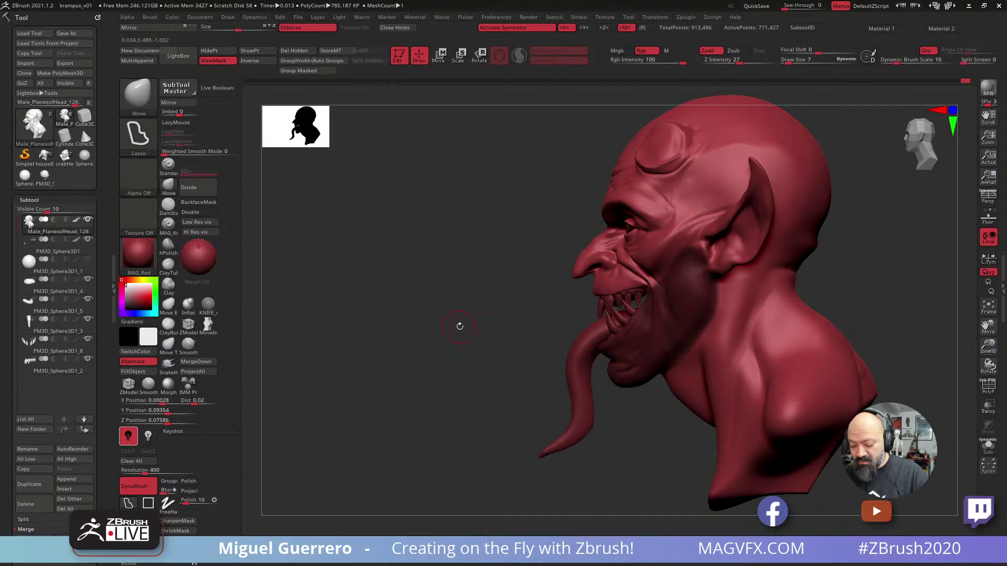
{"action": "left_click", "coordinate": [624, 343], "text": "ctrl"}
{"action": "mouse_move", "coordinate": [438, 289]}
{"action": "left_mouse_down"}
{"action": "mouse_move", "coordinate": [456, 296]}
{"action": "mouse_move", "coordinate": [424, 290]}
{"action": "mouse_move", "coordinate": [499, 299]}
{"action": "mouse_move", "coordinate": [395, 288]}
{"action": "mouse_move", "coordinate": [440, 297]}
{"action": "left_mouse_up"}
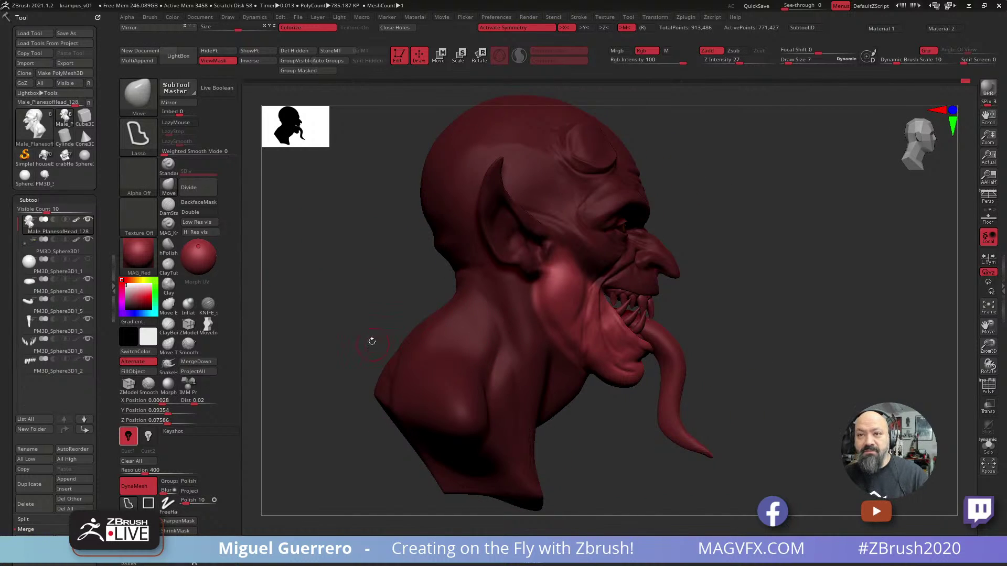
Raise the gizmo pivot toward the jaw hinge and rotate the unmasked lower jaw slightly downward to open the mouth.
{"action": "left_click_drag", "start_coordinate": [328, 330], "coordinate": [378, 319]}
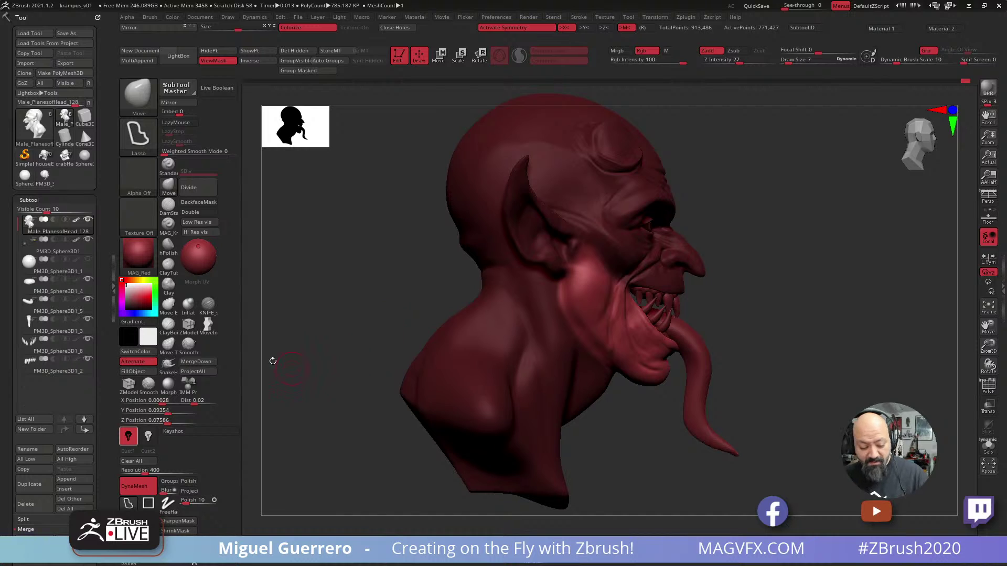
{"action": "left_click", "coordinate": [478, 57]}
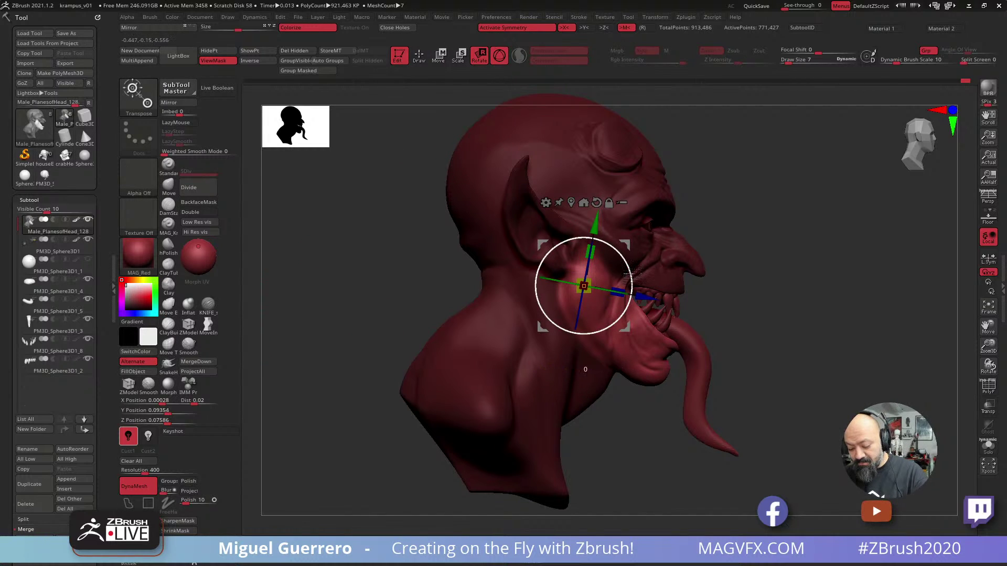
{"action": "left_click_drag", "start_coordinate": [631, 273], "coordinate": [632, 276]}
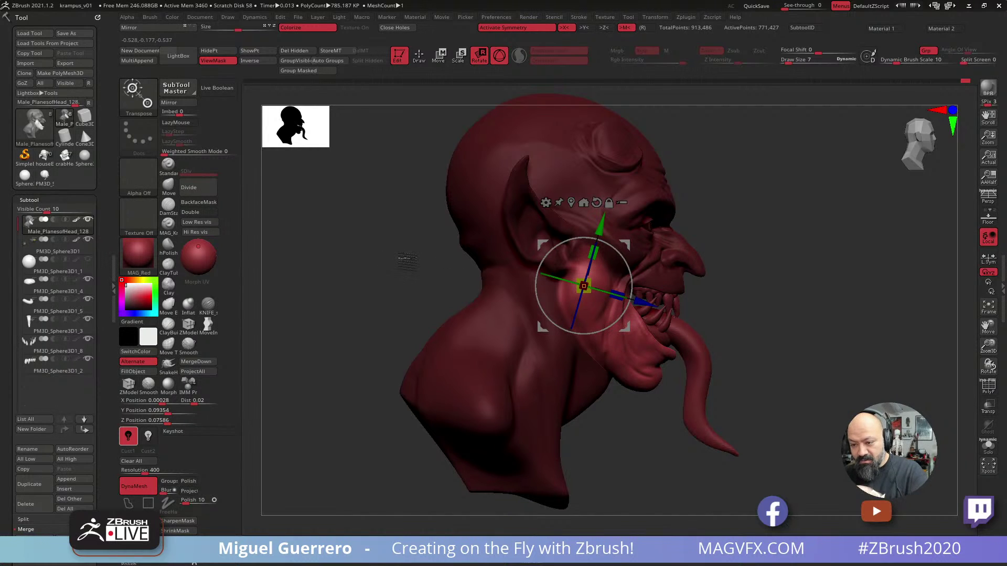
{"action": "key", "text": "ctrl+z"}
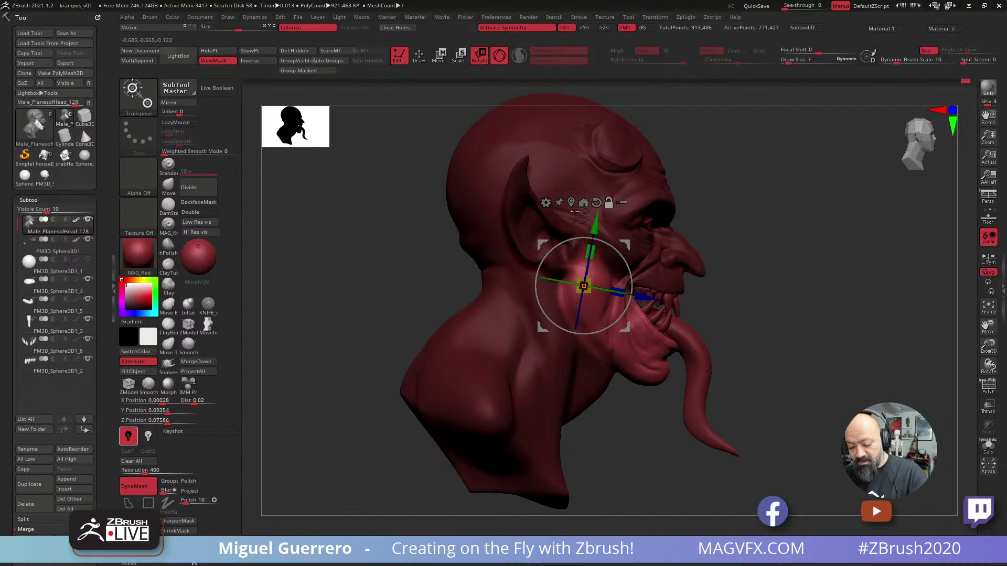
{"action": "left_click_drag", "start_coordinate": [595, 224], "coordinate": [599, 203], "text": "alt"}
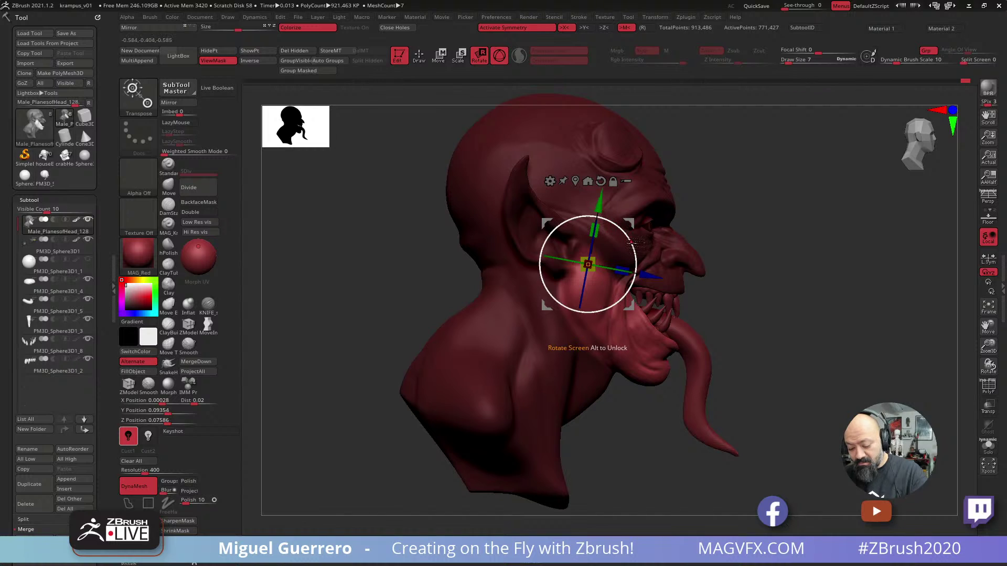
{"action": "left_click_drag", "start_coordinate": [631, 242], "coordinate": [633, 248]}
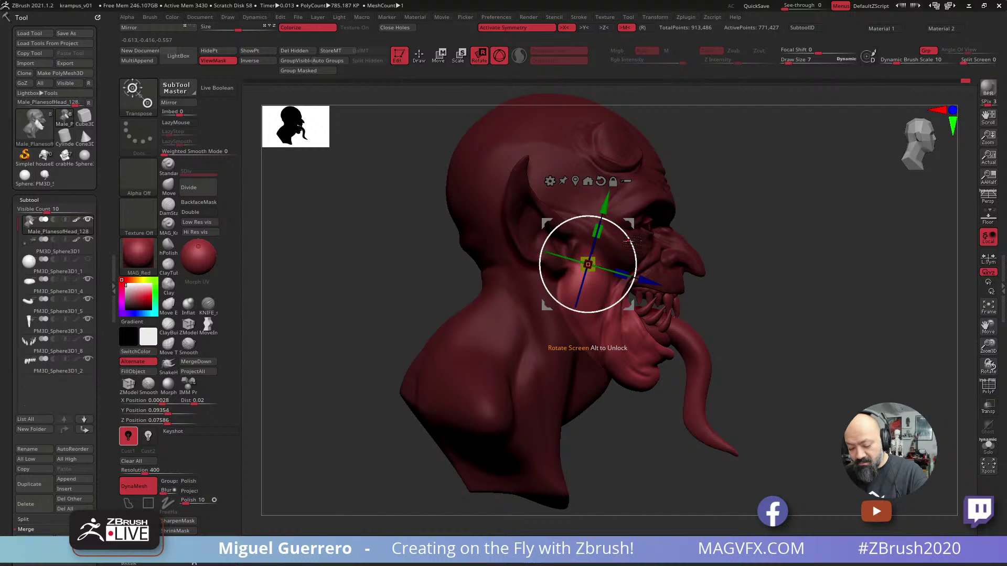
{"action": "left_click", "coordinate": [418, 56]}
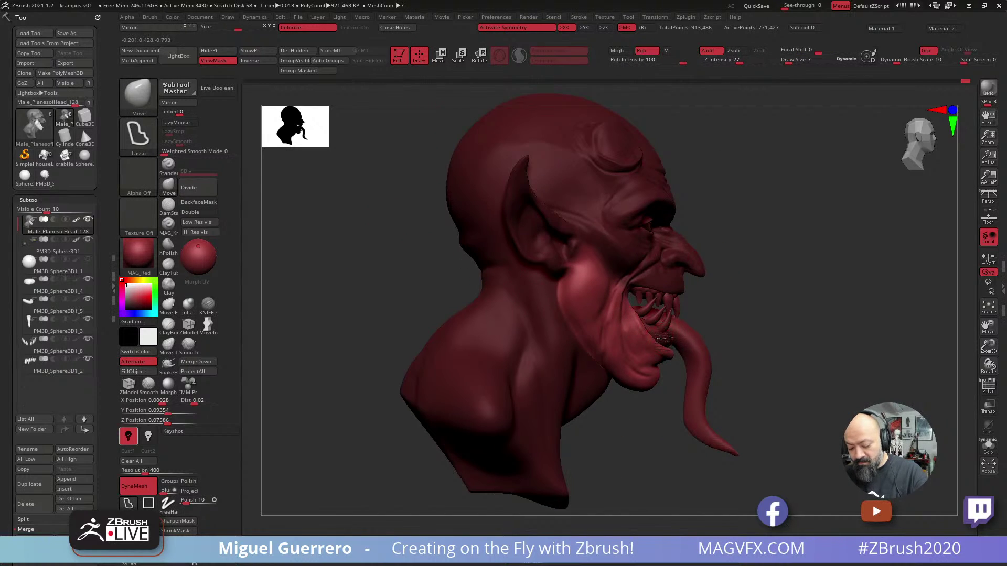
Select the lower gum and move it down and back with the gizmo to fit the opened jaw.
{"action": "left_click", "coordinate": [658, 337], "text": "alt"}
{"action": "key", "text": "w"}
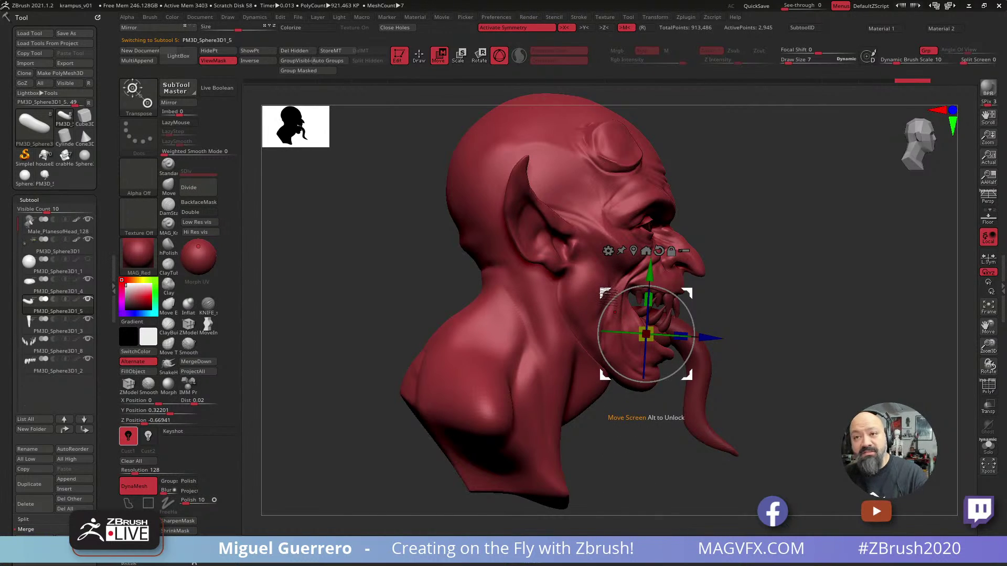
{"action": "left_click_drag", "start_coordinate": [603, 292], "coordinate": [596, 302]}
{"action": "left_click_drag", "start_coordinate": [787, 392], "coordinate": [736, 409], "text": "shift"}
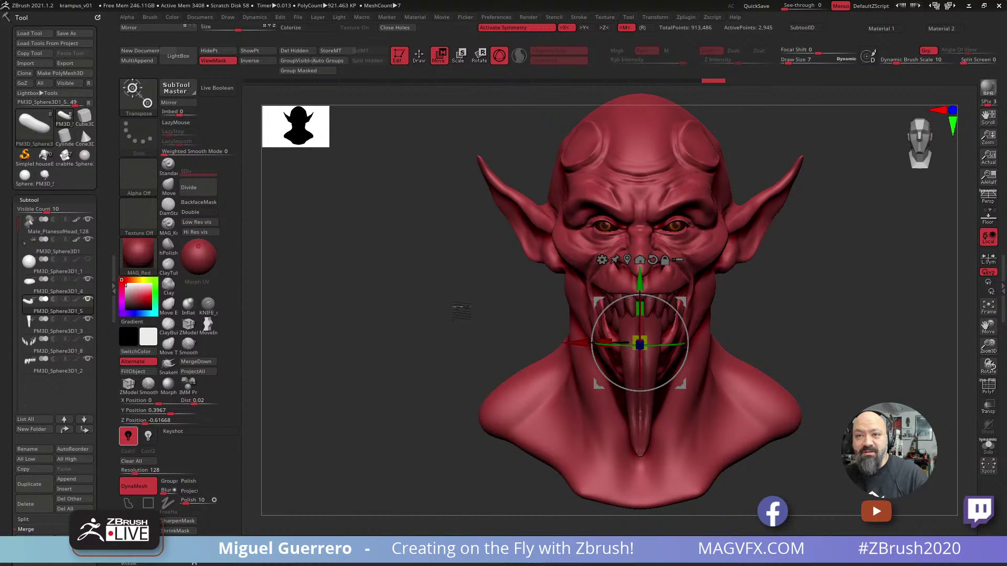
{"action": "left_click_drag", "start_coordinate": [399, 313], "coordinate": [495, 326]}
{"action": "key", "text": "q"}
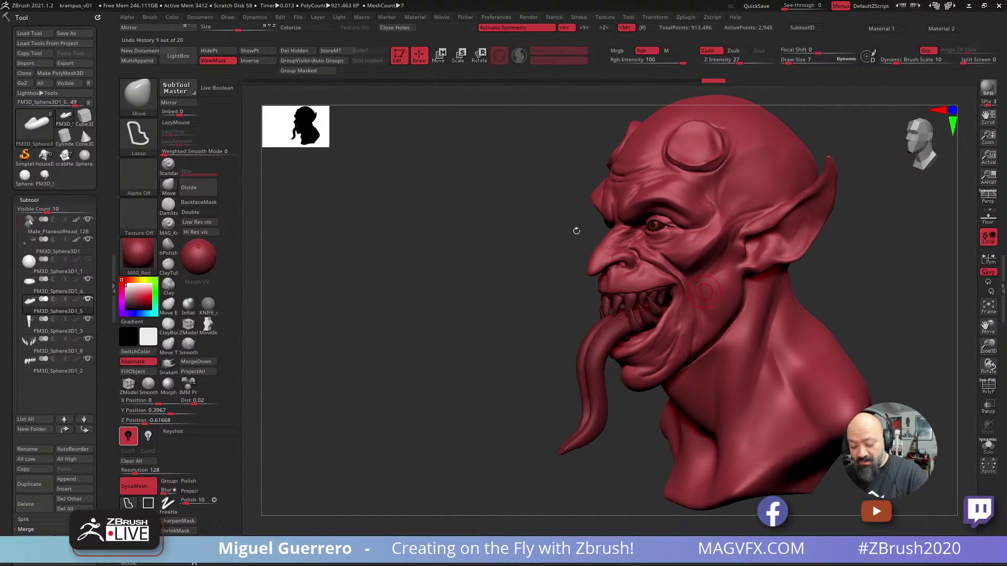
Select the lower fangs, move them down and back onto the repositioned gum, and narrow them slightly across the mouth.
{"action": "left_click", "coordinate": [641, 317], "text": "alt"}
{"action": "left_click_drag", "start_coordinate": [464, 283], "coordinate": [438, 206]}
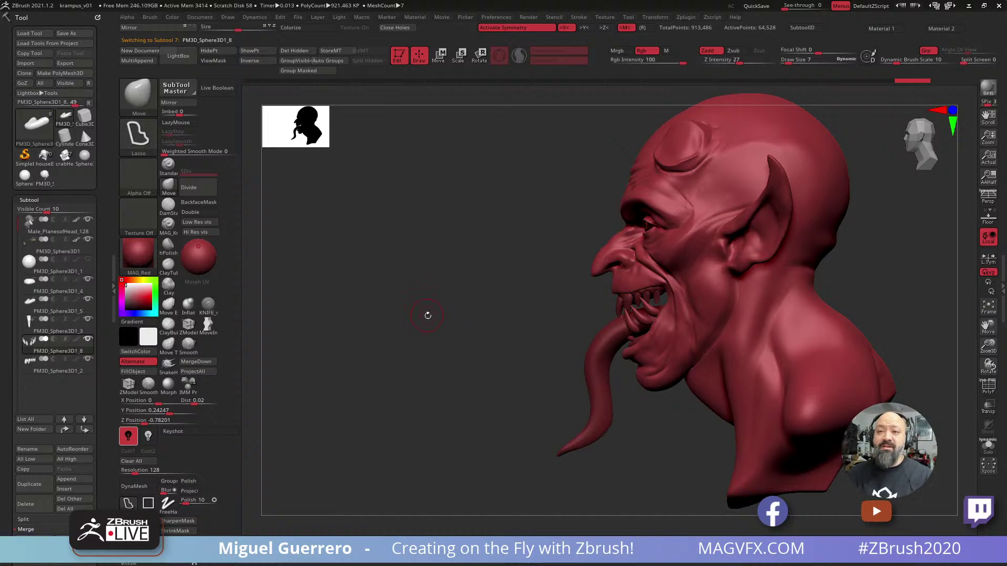
{"action": "left_click", "coordinate": [439, 57]}
{"action": "left_click_drag", "start_coordinate": [667, 389], "coordinate": [675, 400]}
{"action": "left_click_drag", "start_coordinate": [596, 303], "coordinate": [599, 310]}
{"action": "left_click_drag", "start_coordinate": [485, 315], "coordinate": [545, 327], "text": "shift"}
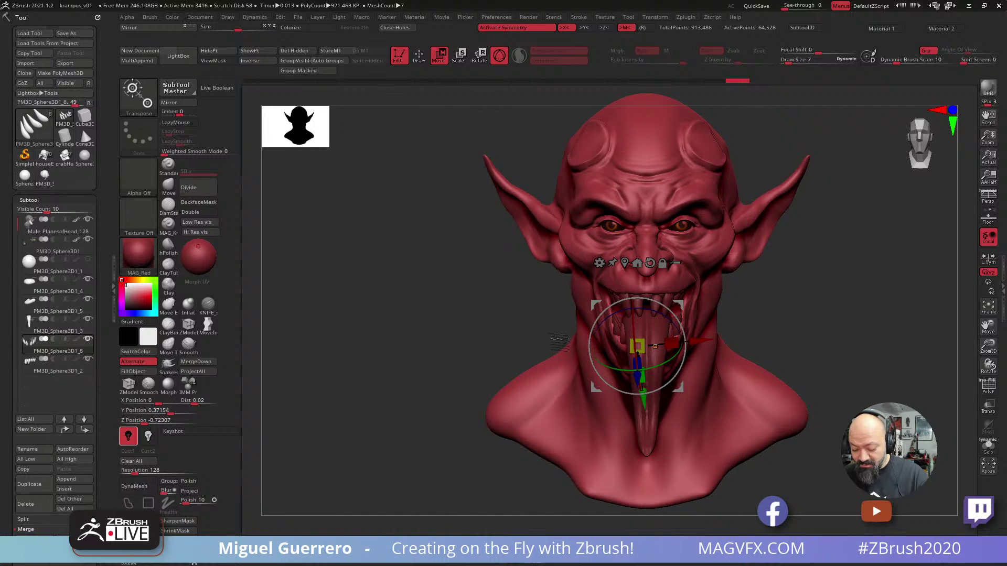
{"action": "left_click_drag", "start_coordinate": [672, 343], "coordinate": [668, 343]}
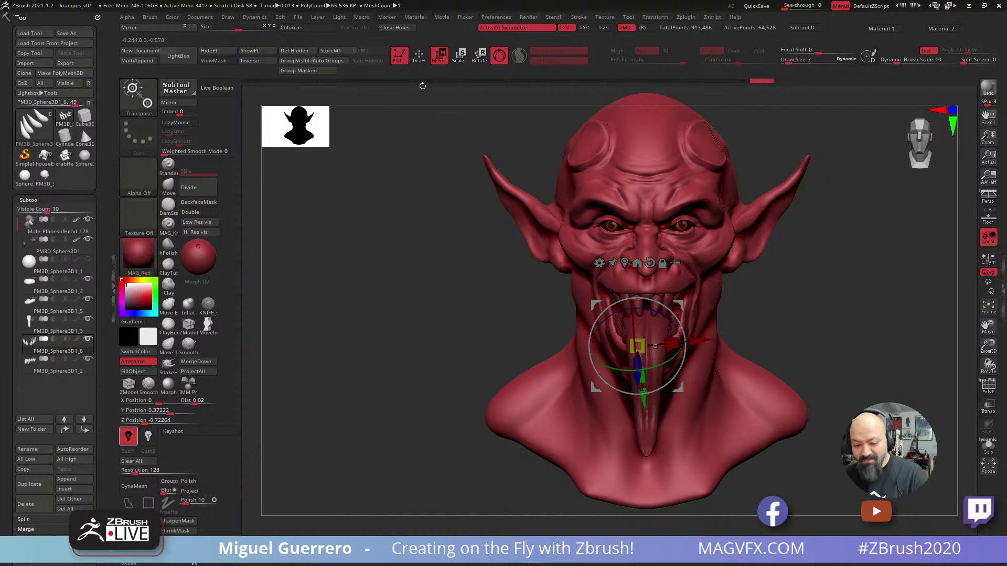
{"action": "left_click", "coordinate": [420, 57]}
Review the opened mouth from a three-quarter view and save the project as krampus_v02.
{"action": "mouse_move", "coordinate": [462, 268]}
{"action": "left_mouse_down"}
{"action": "mouse_move", "coordinate": [417, 273]}
{"action": "mouse_move", "coordinate": [409, 296]}
{"action": "mouse_move", "coordinate": [419, 298]}
{"action": "left_mouse_up"}
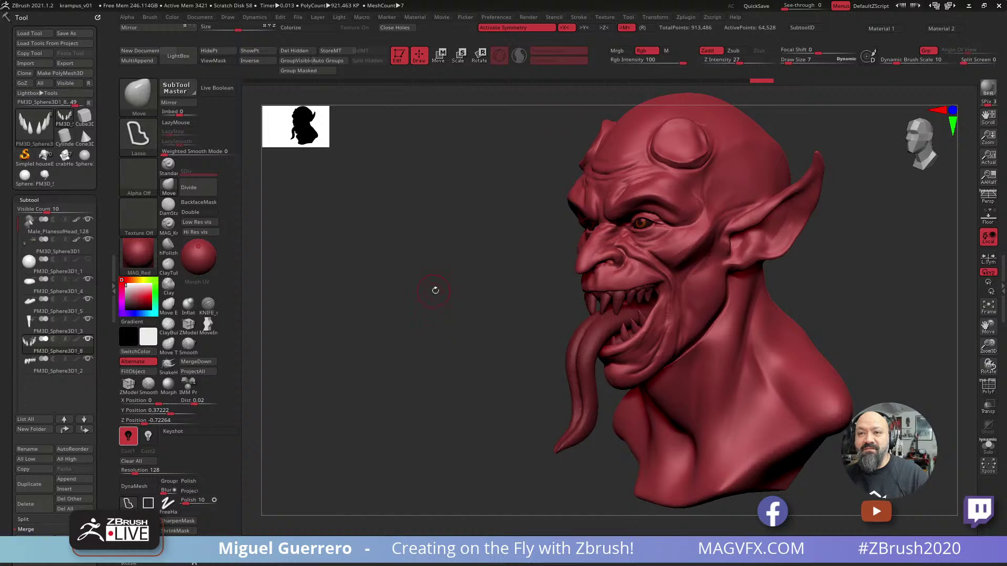
{"action": "left_click_drag", "start_coordinate": [443, 304], "coordinate": [415, 305]}
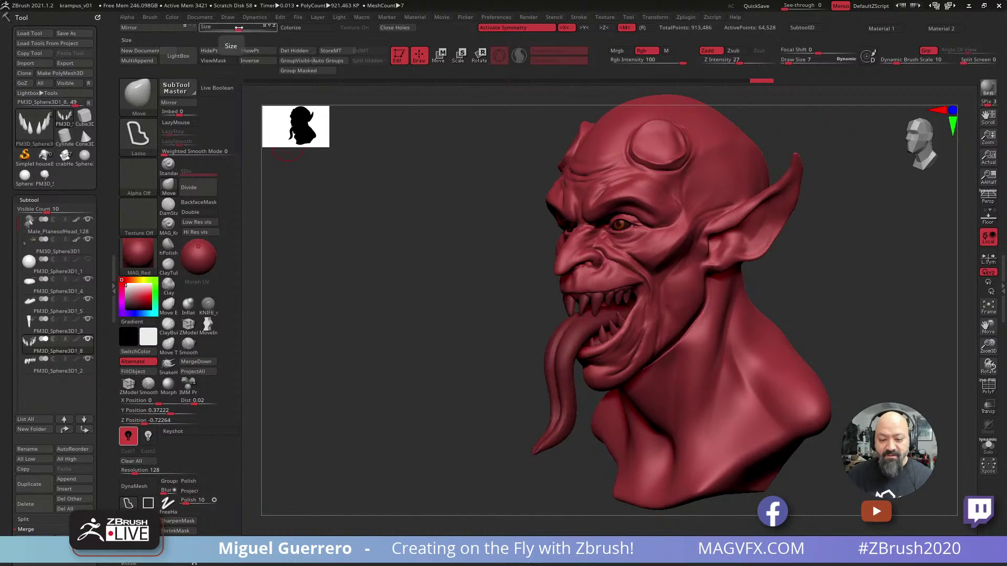
{"action": "left_click", "coordinate": [298, 17]}
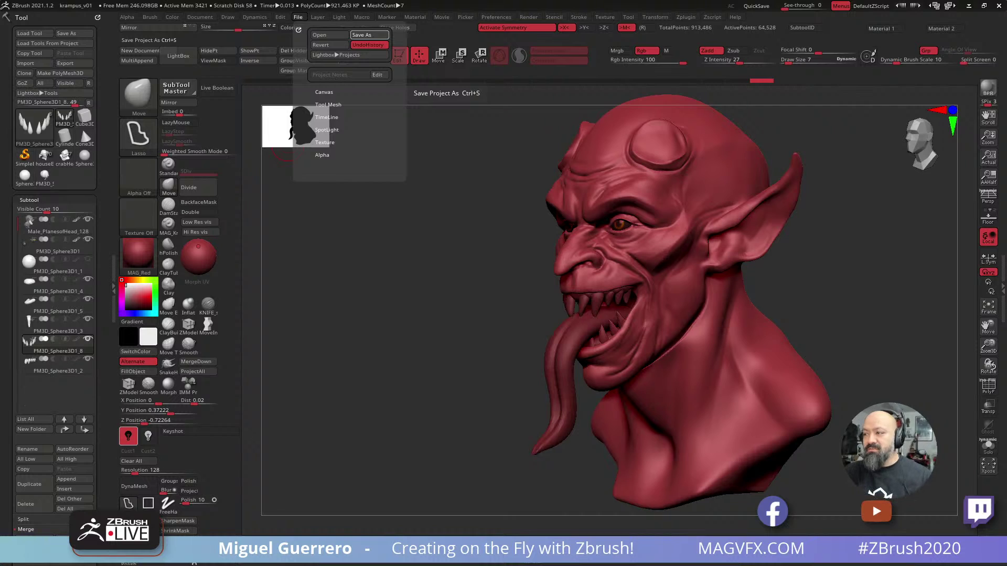
{"action": "key", "text": "Return"}
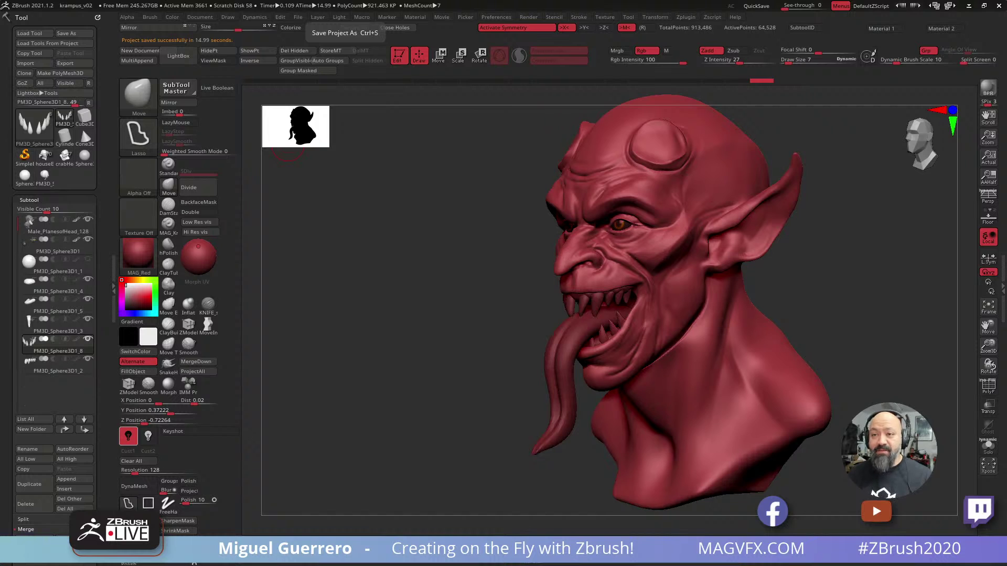
Isolate the hidden sphere subtool with its polyframe shown, try DynaMeshing it at resolution 128, and undo the remesh.
{"action": "left_click", "coordinate": [58, 265]}
{"action": "left_click", "coordinate": [987, 450]}
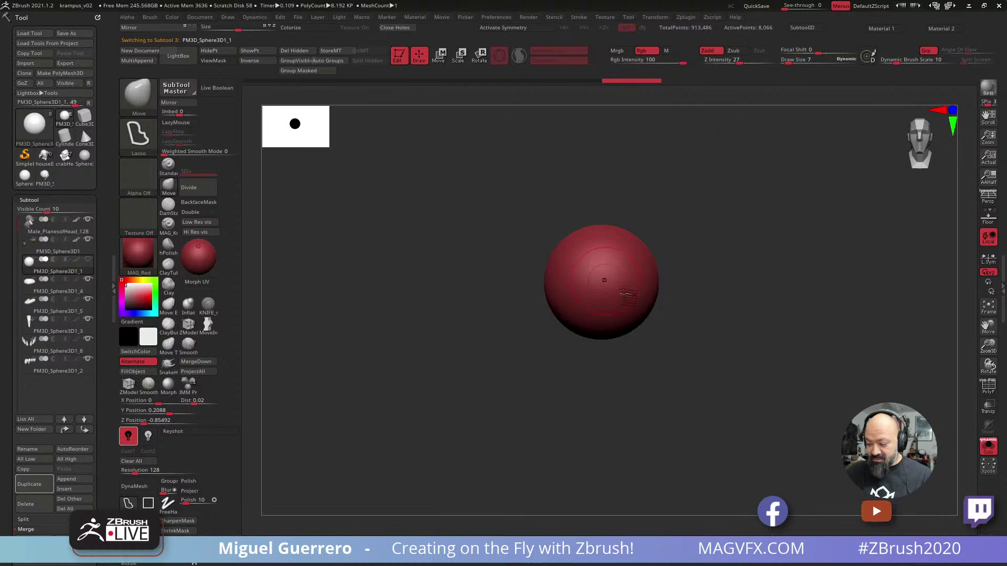
{"action": "left_click", "coordinate": [988, 387]}
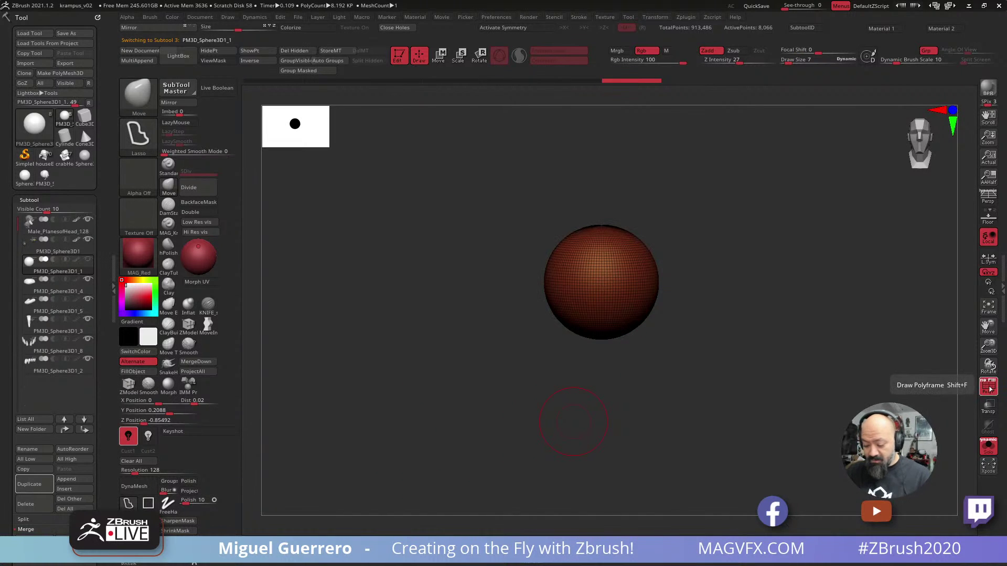
{"action": "right_click_drag", "start_coordinate": [531, 286], "coordinate": [528, 331], "text": "alt"}
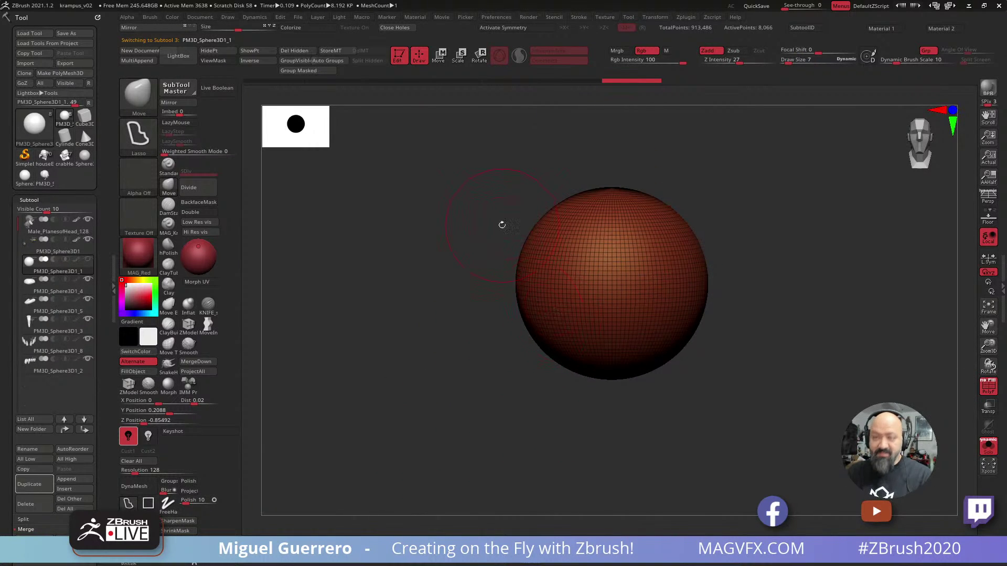
{"action": "left_click", "coordinate": [135, 486]}
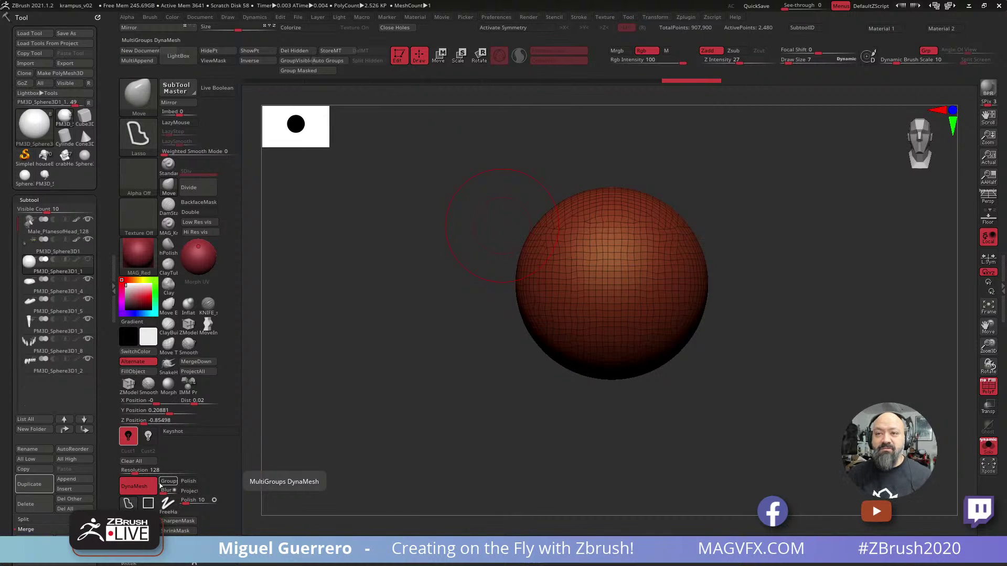
{"action": "key", "text": "ctrl+z"}
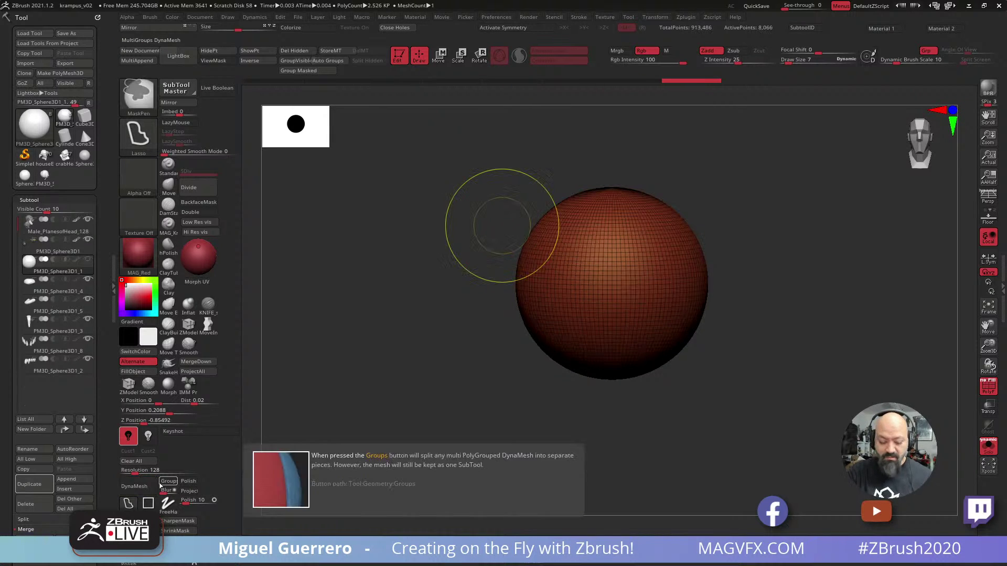
Set the sphere's DynaMesh resolution to 256, remesh it to compare the density, and undo the remesh.
{"action": "left_click", "coordinate": [135, 470]}
{"action": "type", "text": "2"}
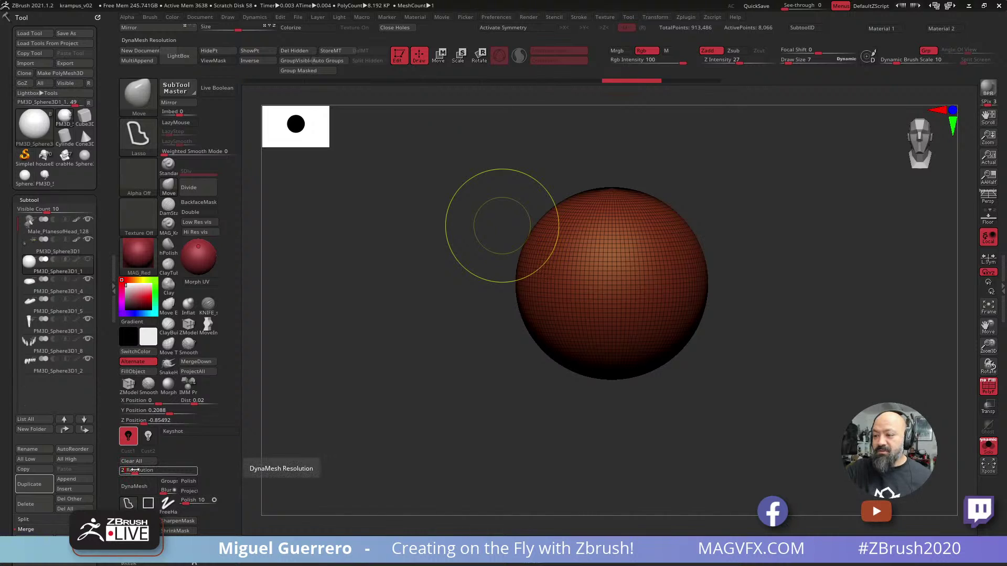
{"action": "type", "text": "56"}
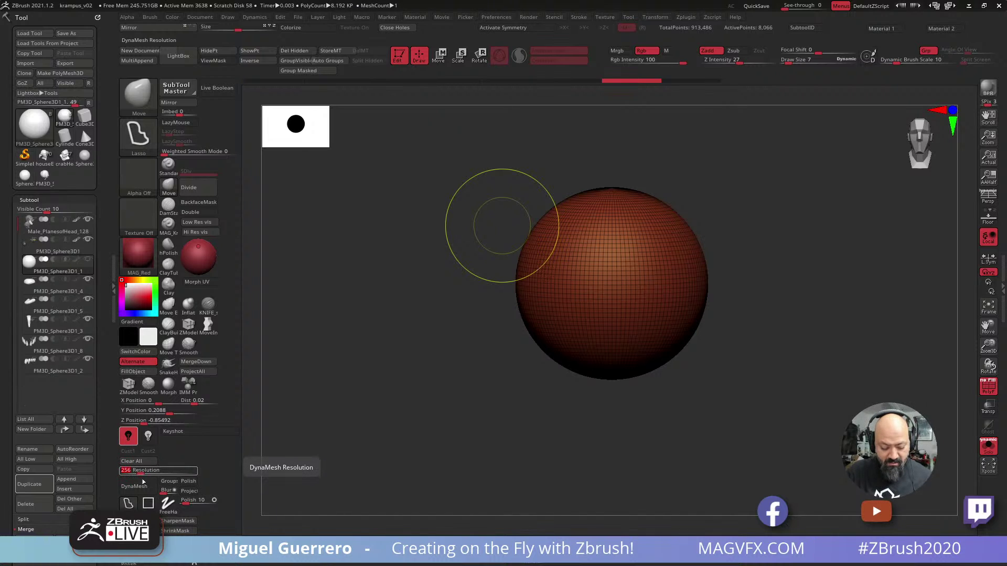
{"action": "key", "text": "Return"}
{"action": "left_click", "coordinate": [152, 487]}
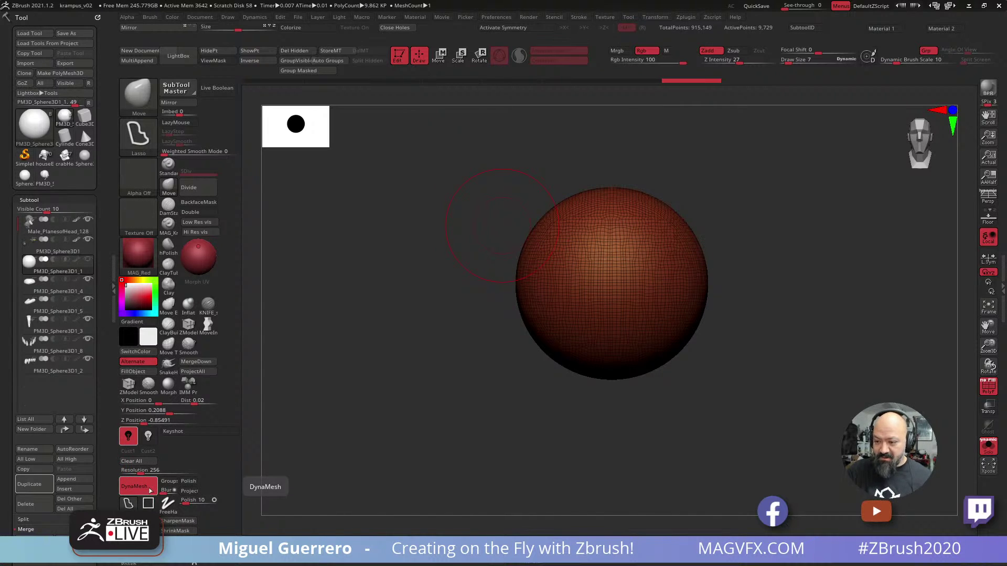
{"action": "key", "text": "ctrl+z"}
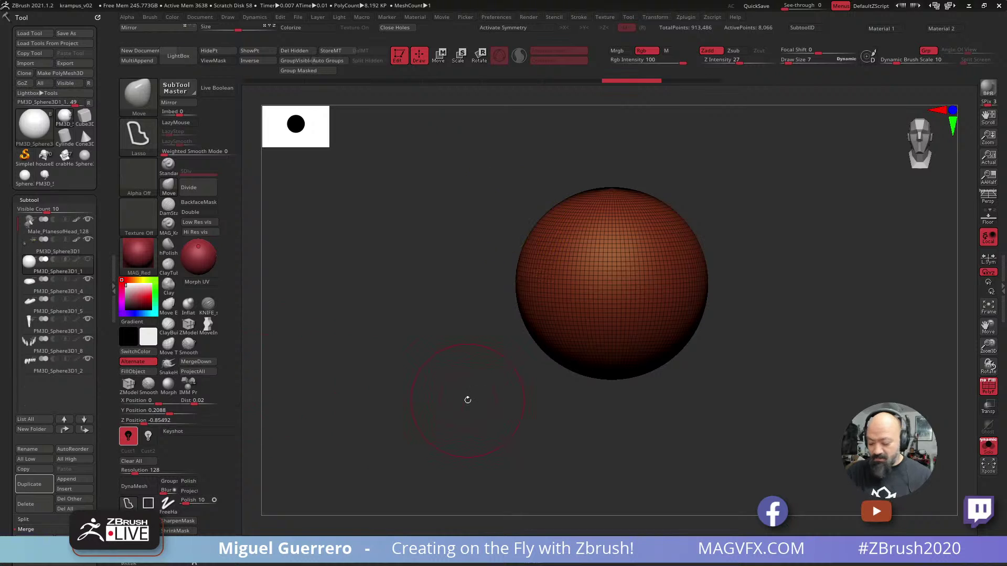
Leave solo view, duplicate the sphere, scale the copy up well beyond the bust, and DynaMesh it at resolution 128.
{"action": "left_click", "coordinate": [980, 441]}
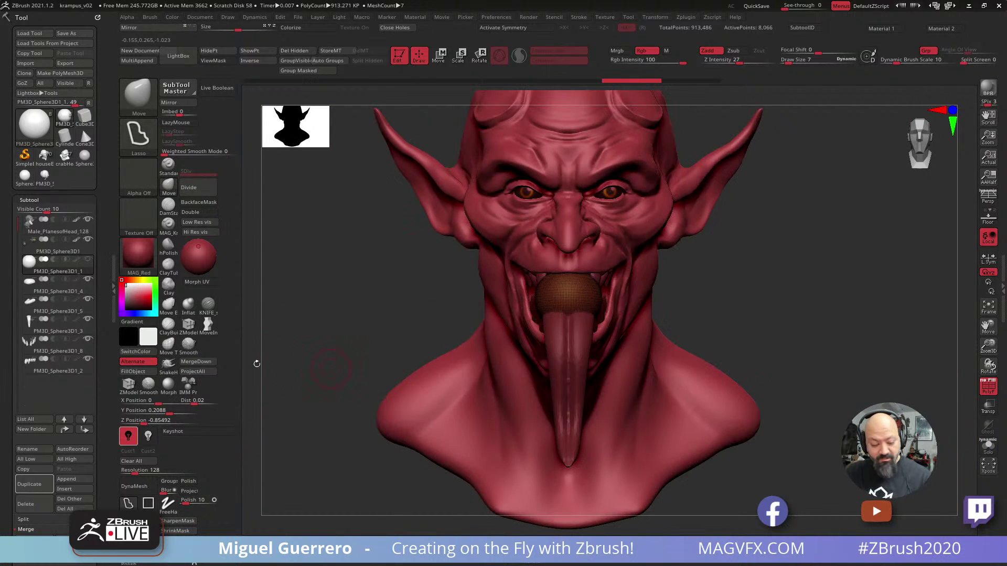
{"action": "left_click", "coordinate": [29, 484]}
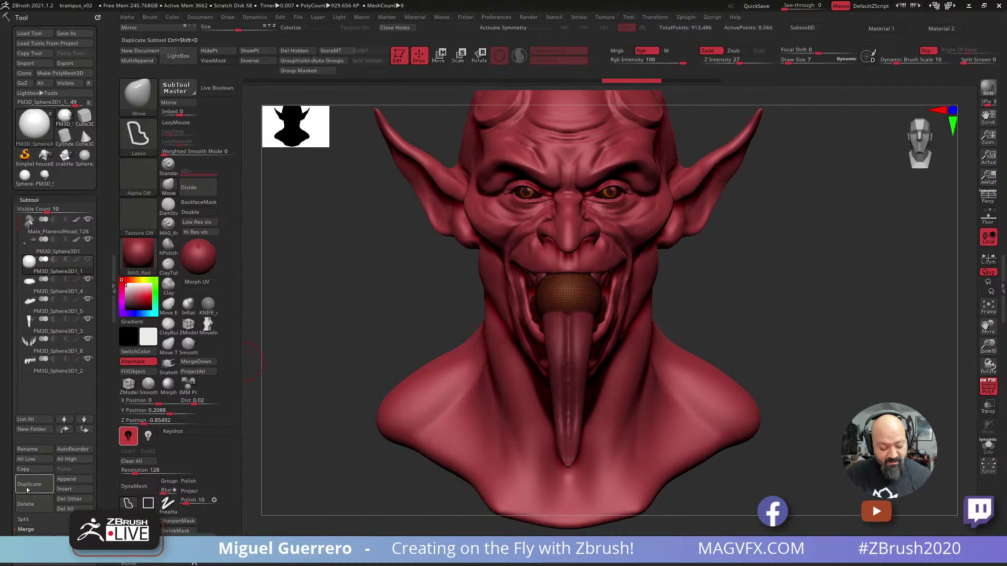
{"action": "left_click", "coordinate": [434, 60]}
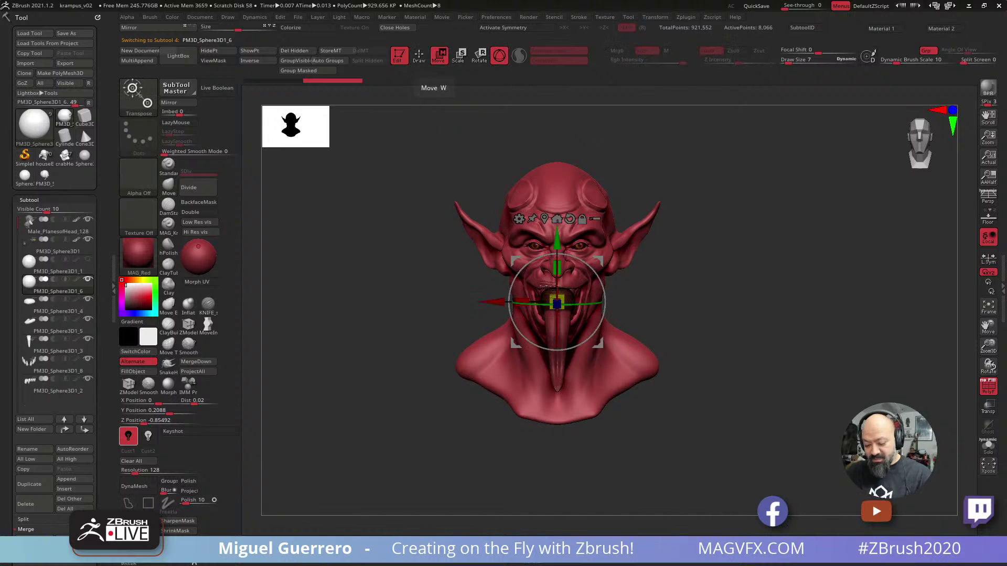
{"action": "key", "text": "f"}
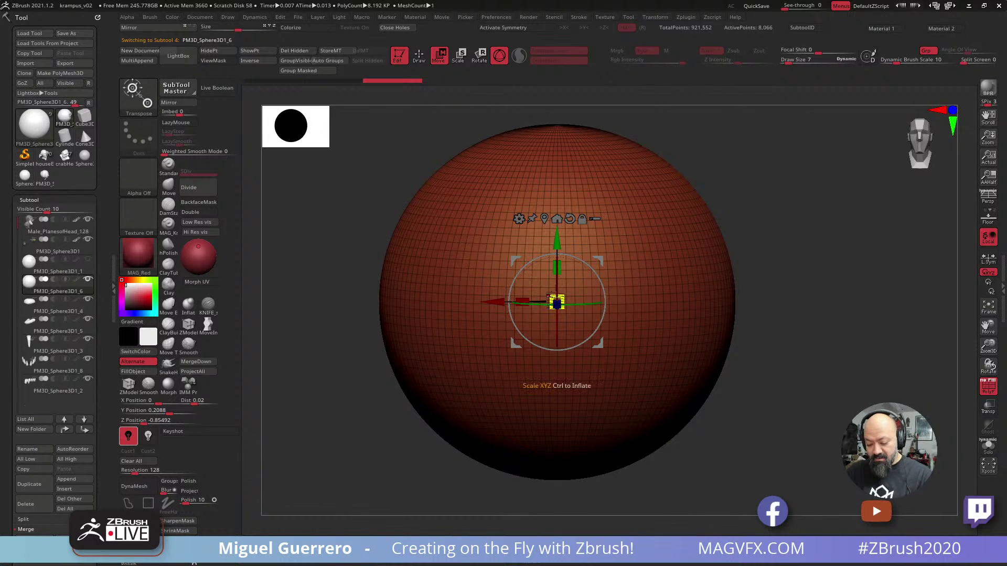
{"action": "left_click_drag", "start_coordinate": [556, 302], "coordinate": [435, 189]}
{"action": "key", "text": "f"}
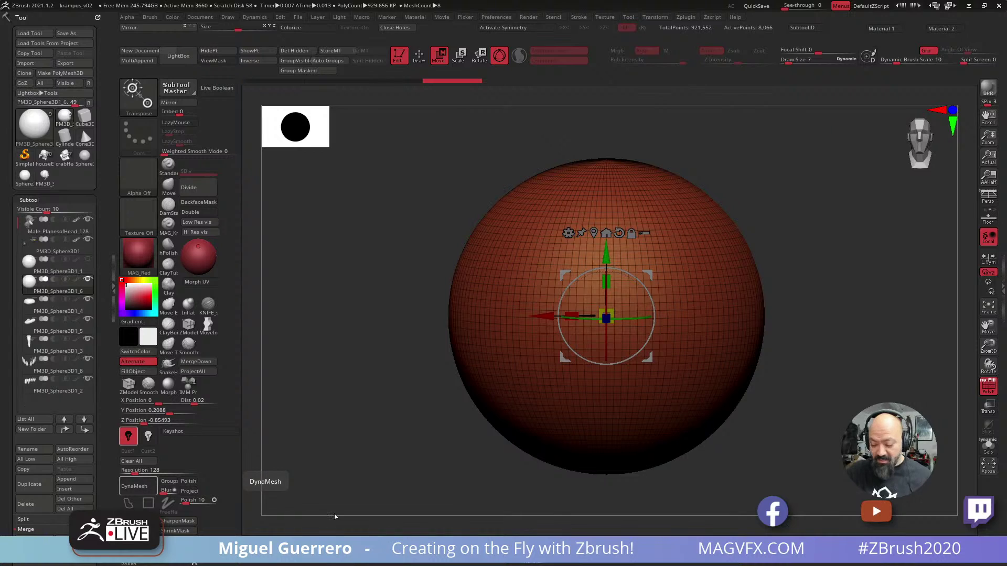
{"action": "left_click", "coordinate": [136, 486]}
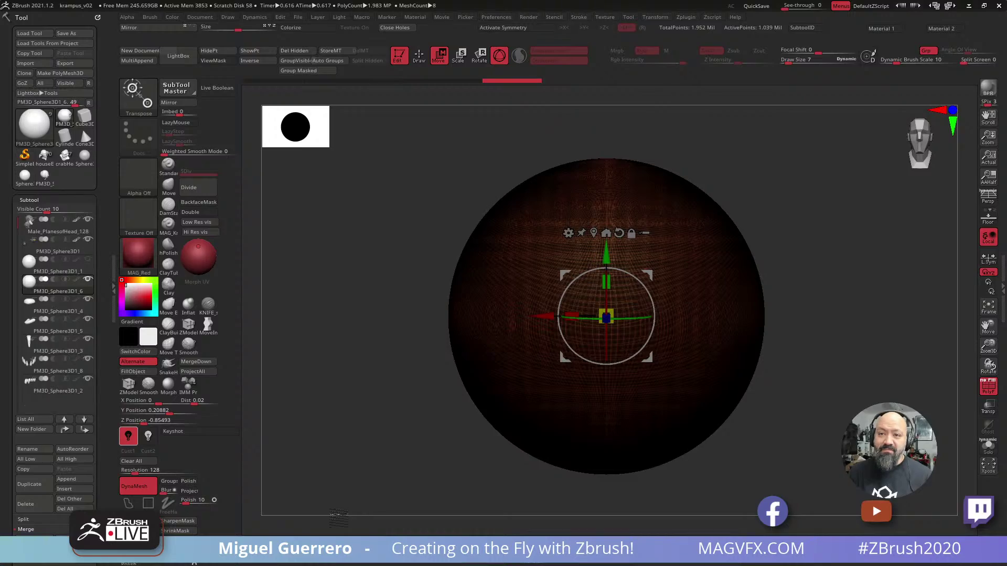
Inspect the enlarged sphere copy's wireframe up close, delete that copy, and bring the bust back into view.
{"action": "right_click_drag", "start_coordinate": [497, 329], "coordinate": [699, 398], "text": "ctrl"}
{"action": "right_click_drag", "start_coordinate": [592, 378], "coordinate": [480, 320], "text": "alt"}
{"action": "mouse_move", "coordinate": [480, 320]}
{"action": "right_mouse_down", "text": "ctrl"}
{"action": "mouse_move", "coordinate": [550, 397]}
{"action": "mouse_move", "coordinate": [370, 298]}
{"action": "mouse_move", "coordinate": [335, 294]}
{"action": "mouse_move", "coordinate": [377, 333]}
{"action": "right_mouse_up", "text": "ctrl"}
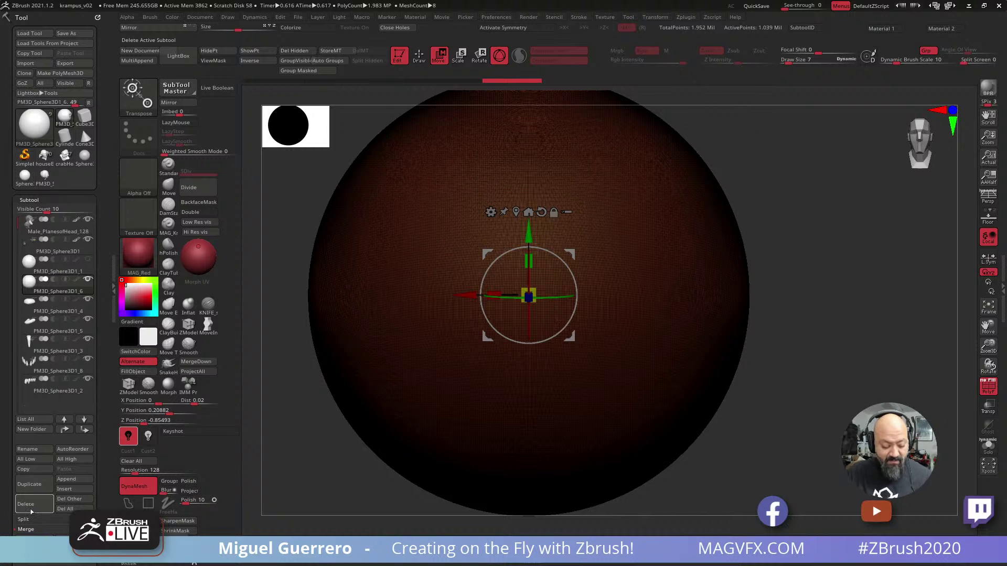
{"action": "left_click", "coordinate": [31, 504]}
{"action": "left_click", "coordinate": [79, 530]}
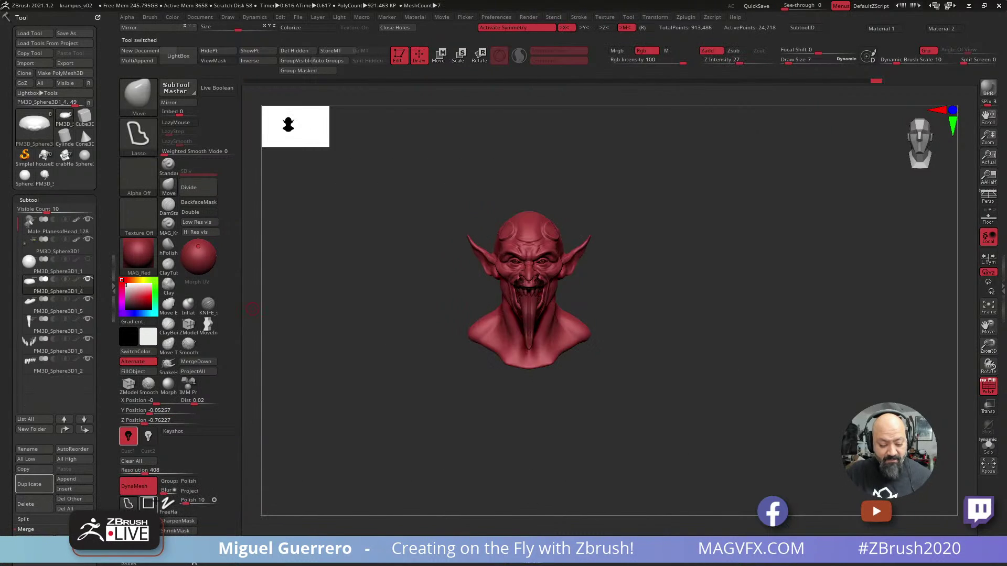
{"action": "right_click_drag", "start_coordinate": [375, 341], "coordinate": [461, 332], "text": "ctrl"}
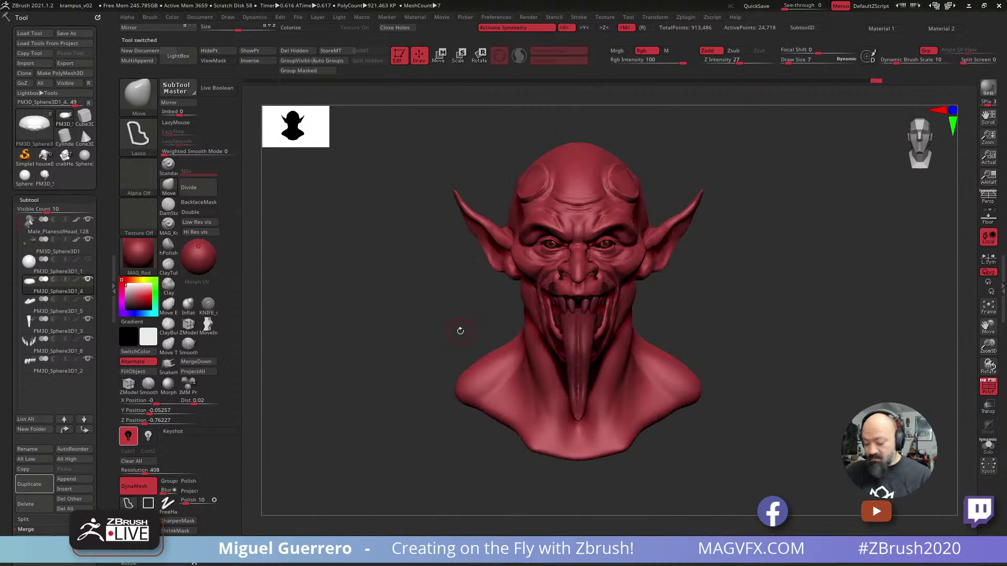
Turn off the polyframe and examine the head, open mouth and upper teeth from the front and three-quarter views.
{"action": "mouse_move", "coordinate": [416, 307]}
{"action": "right_mouse_down"}
{"action": "mouse_move", "coordinate": [399, 307]}
{"action": "mouse_move", "coordinate": [436, 305]}
{"action": "right_mouse_up"}
{"action": "left_click", "coordinate": [986, 388]}
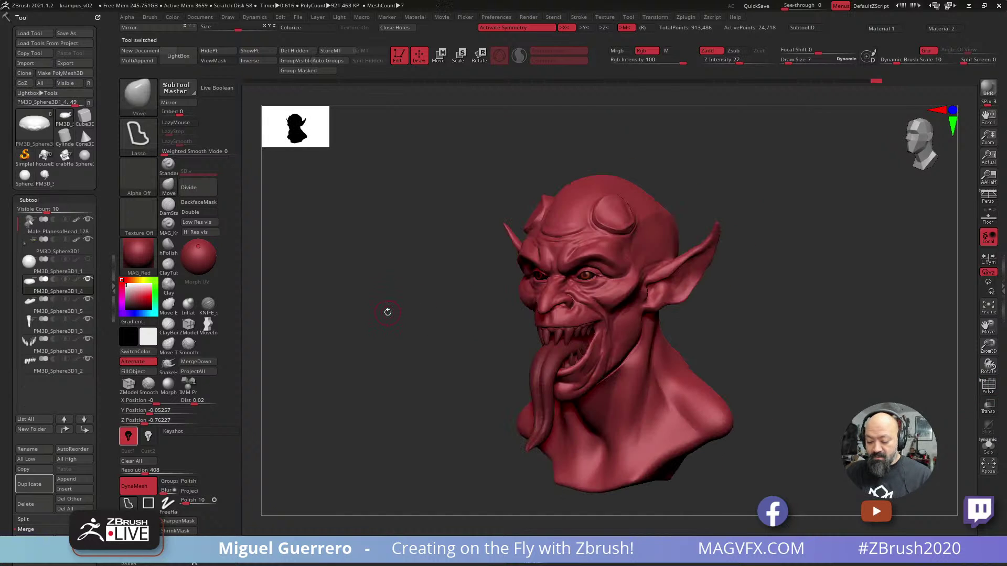
{"action": "left_click", "coordinate": [545, 256], "text": "alt"}
{"action": "left_click", "coordinate": [439, 54]}
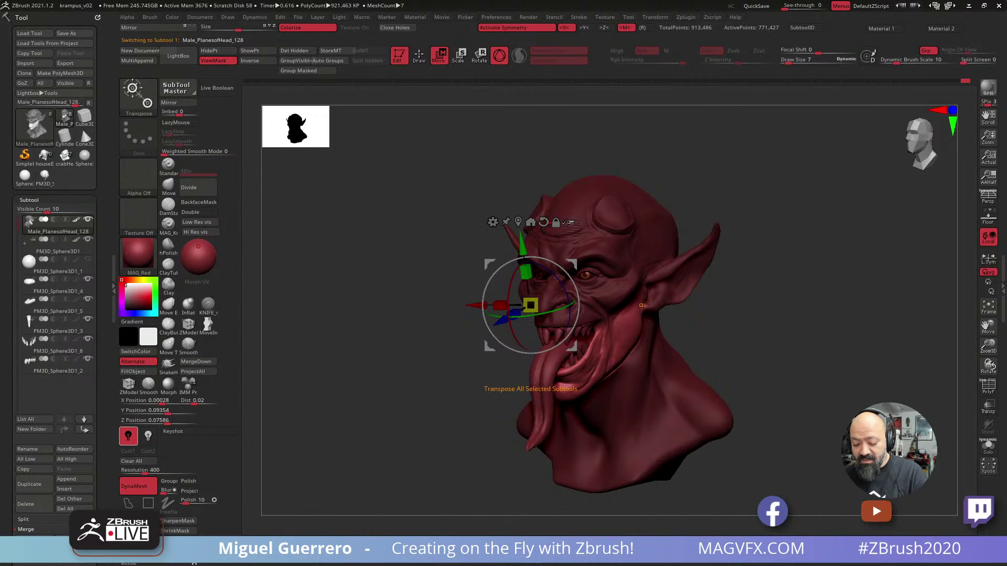
{"action": "left_click", "coordinate": [419, 55]}
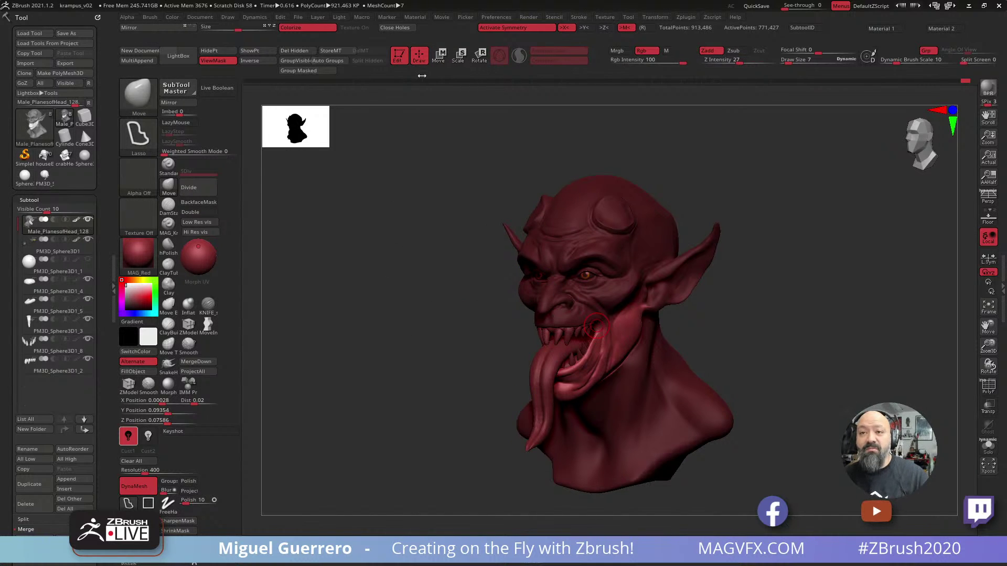
{"action": "left_click_drag", "start_coordinate": [380, 371], "coordinate": [388, 364], "text": "shift"}
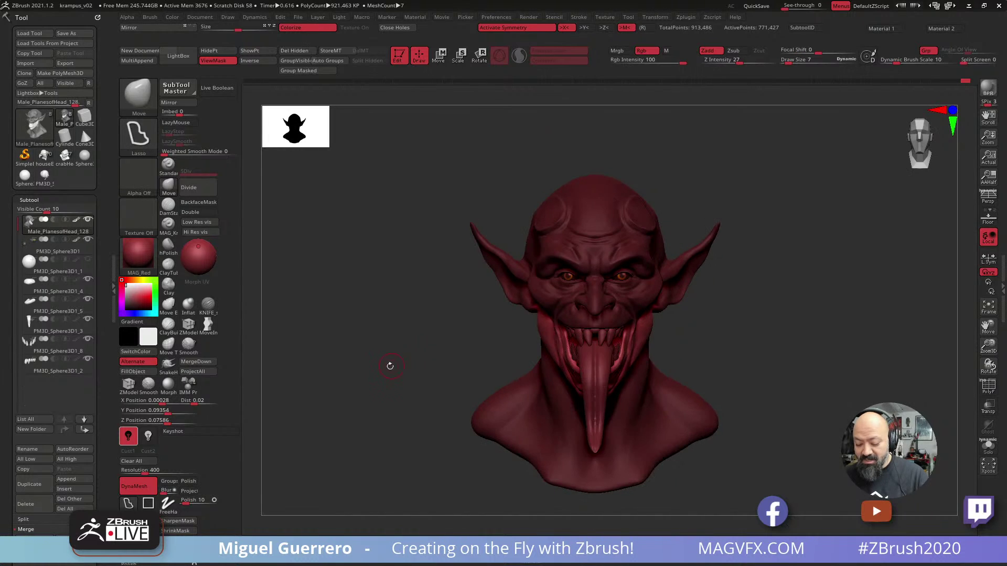
{"action": "right_click_drag", "start_coordinate": [388, 364], "coordinate": [430, 394], "text": "ctrl"}
{"action": "left_click_drag", "start_coordinate": [429, 393], "coordinate": [505, 335], "text": "alt"}
{"action": "left_click", "coordinate": [589, 314], "text": "alt"}
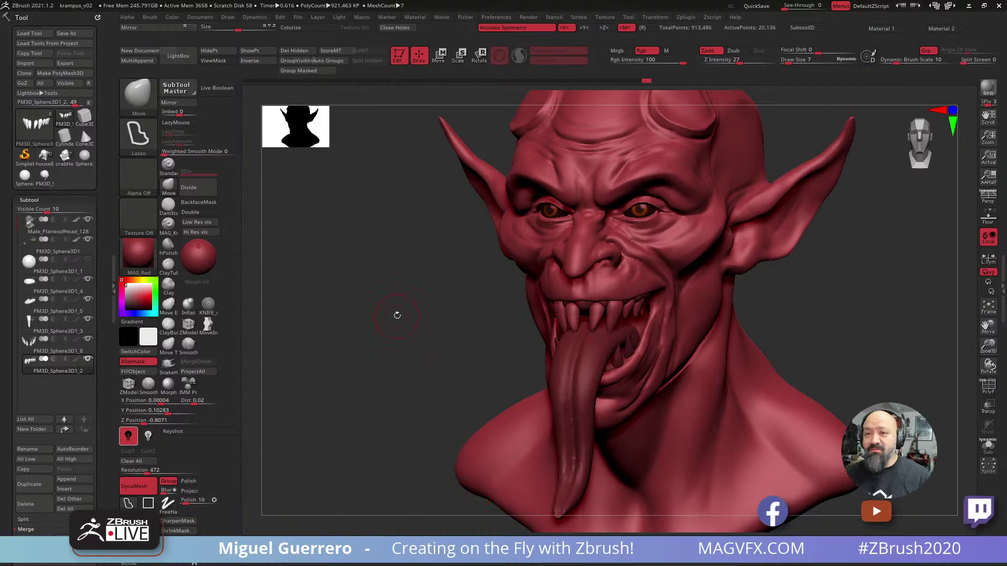
{"action": "mouse_move", "coordinate": [397, 315]}
{"action": "left_mouse_down"}
{"action": "mouse_move", "coordinate": [394, 327]}
{"action": "mouse_move", "coordinate": [367, 309]}
{"action": "mouse_move", "coordinate": [393, 315]}
{"action": "mouse_move", "coordinate": [366, 286]}
{"action": "mouse_move", "coordinate": [402, 322]}
{"action": "mouse_move", "coordinate": [367, 320]}
{"action": "mouse_move", "coordinate": [378, 342]}
{"action": "mouse_move", "coordinate": [367, 333]}
{"action": "mouse_move", "coordinate": [411, 335]}
{"action": "mouse_move", "coordinate": [388, 331]}
{"action": "left_mouse_up"}
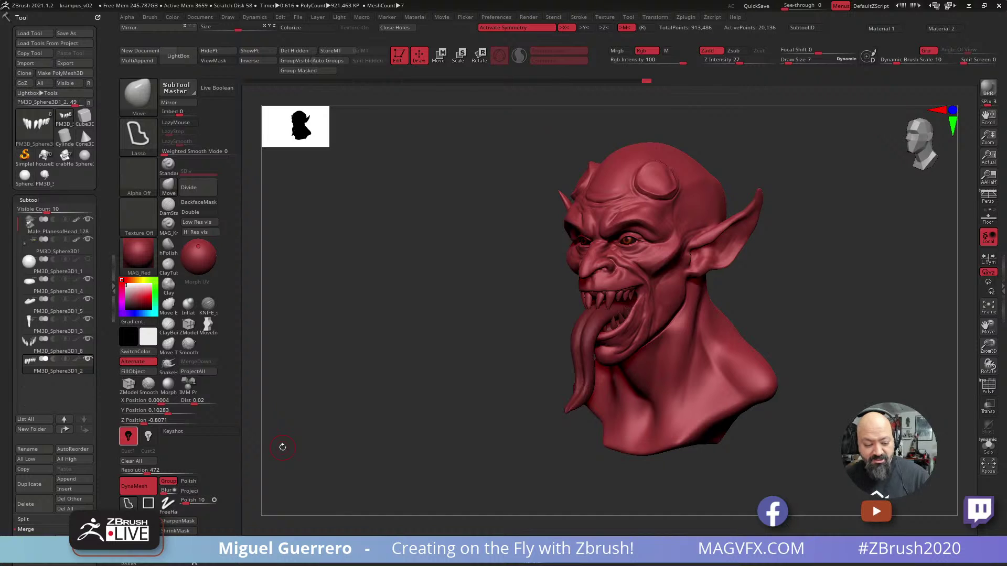
Append a Cylinder3D subtool, scale it down to a slim rod and place it over one horn stub on the forehead.
{"action": "left_click", "coordinate": [67, 479]}
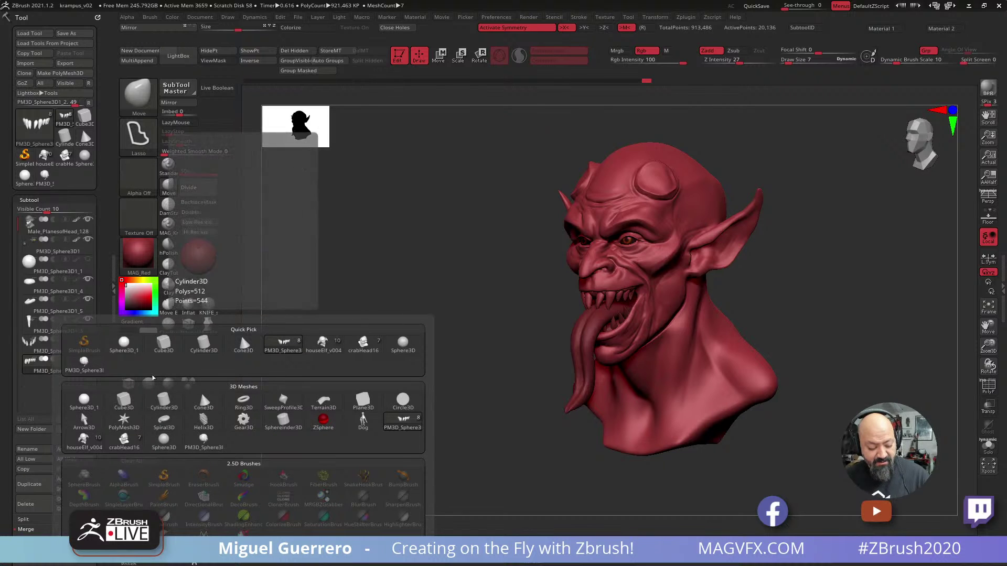
{"action": "left_click", "coordinate": [198, 350]}
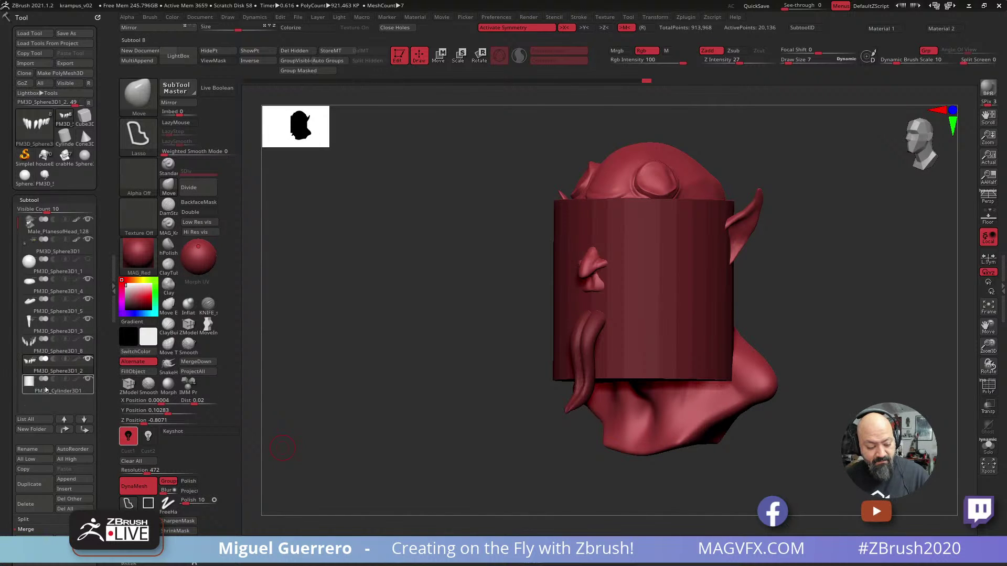
{"action": "key", "text": "w"}
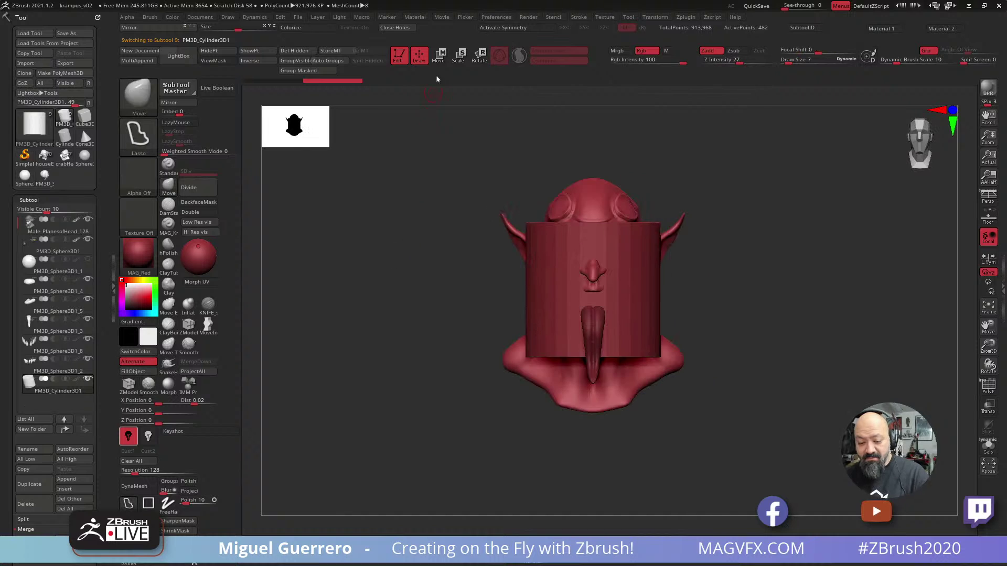
{"action": "left_click_drag", "start_coordinate": [554, 250], "coordinate": [510, 180]}
{"action": "left_click_drag", "start_coordinate": [553, 216], "coordinate": [553, 234]}
{"action": "left_click_drag", "start_coordinate": [508, 178], "coordinate": [517, 159]}
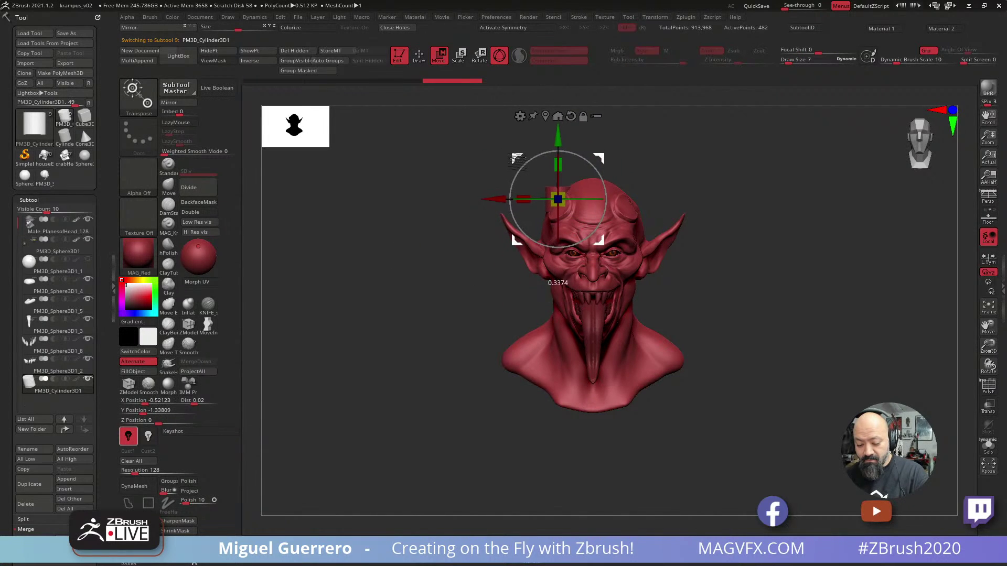
Raise and tilt the cylinder forward so it rises out of the horn stub, and DynaMesh it at resolution 128 with the polyframe shown.
{"action": "left_click_drag", "start_coordinate": [452, 176], "coordinate": [483, 178], "text": "shift"}
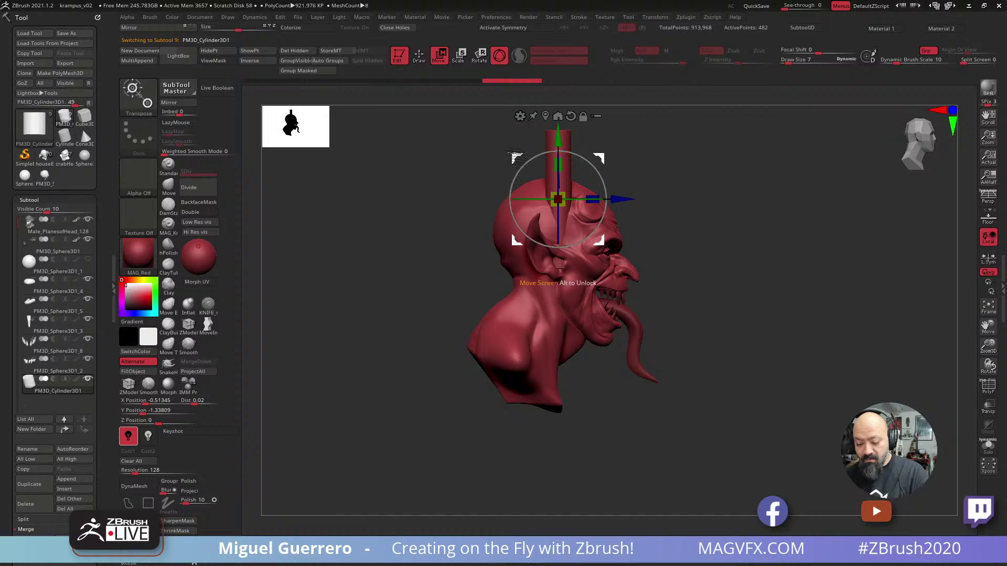
{"action": "left_click_drag", "start_coordinate": [556, 169], "coordinate": [551, 113]}
{"action": "left_click_drag", "start_coordinate": [520, 178], "coordinate": [555, 176], "text": "alt"}
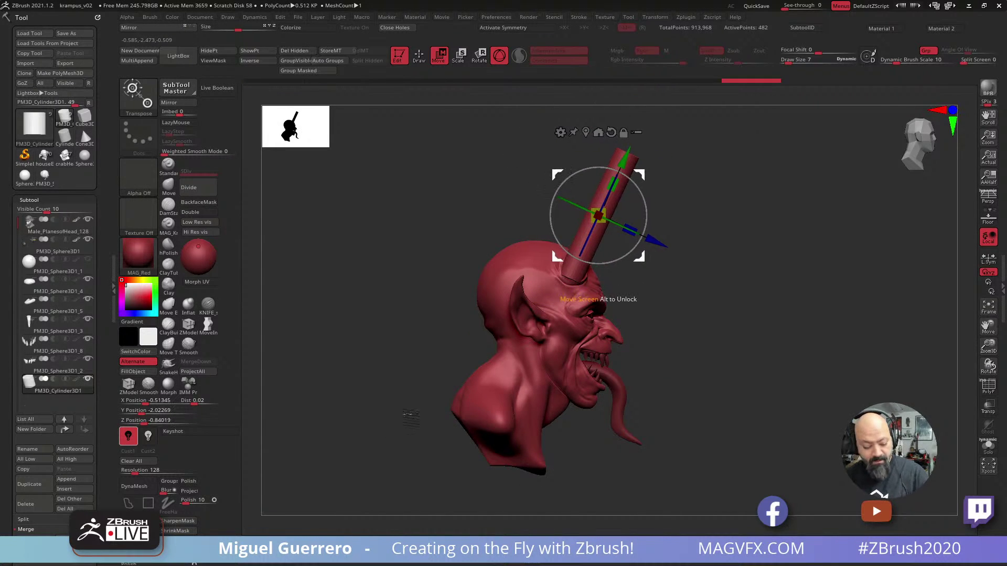
{"action": "left_click", "coordinate": [137, 487]}
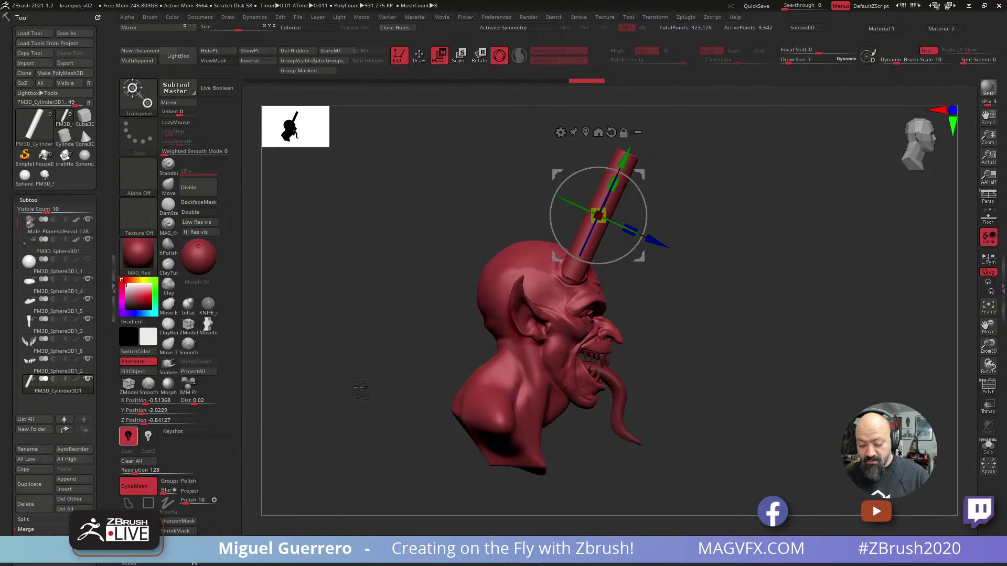
{"action": "left_click", "coordinate": [989, 388]}
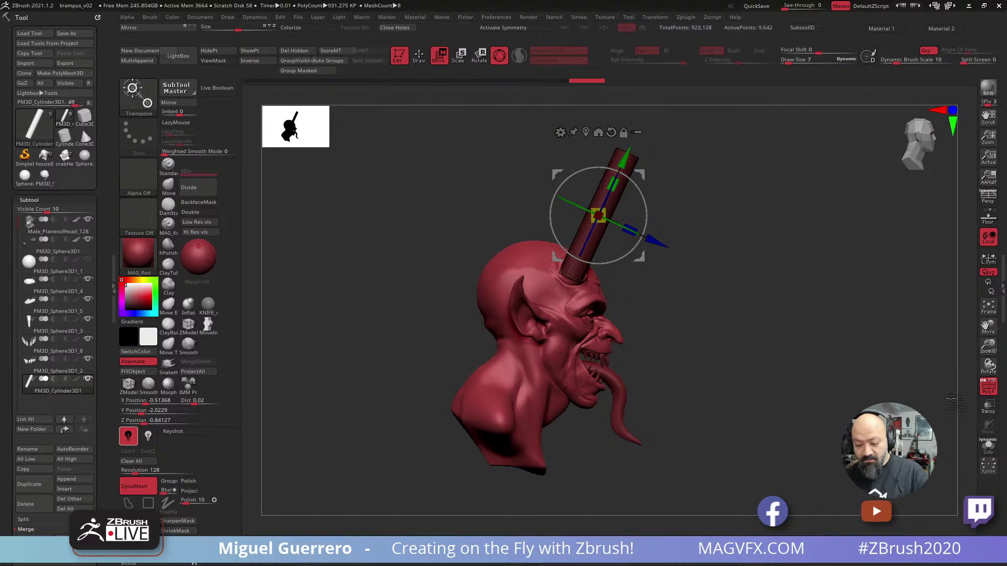
Bend the cylinder into an upward-curving horn with the Move brush at draw size 62.
{"action": "left_click", "coordinate": [418, 57]}
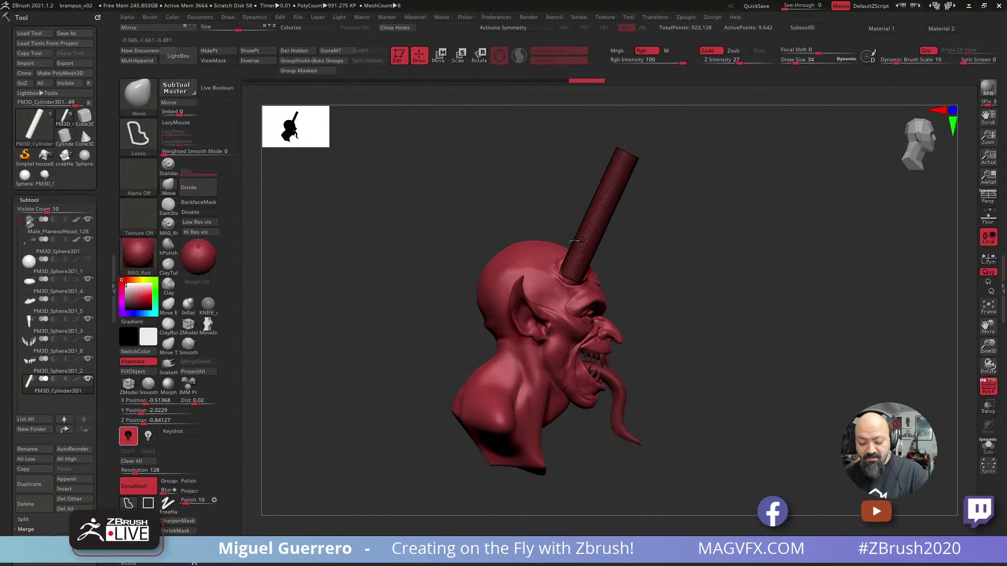
{"action": "key", "text": "bracketright"}
{"action": "key", "text": "bracketright"}
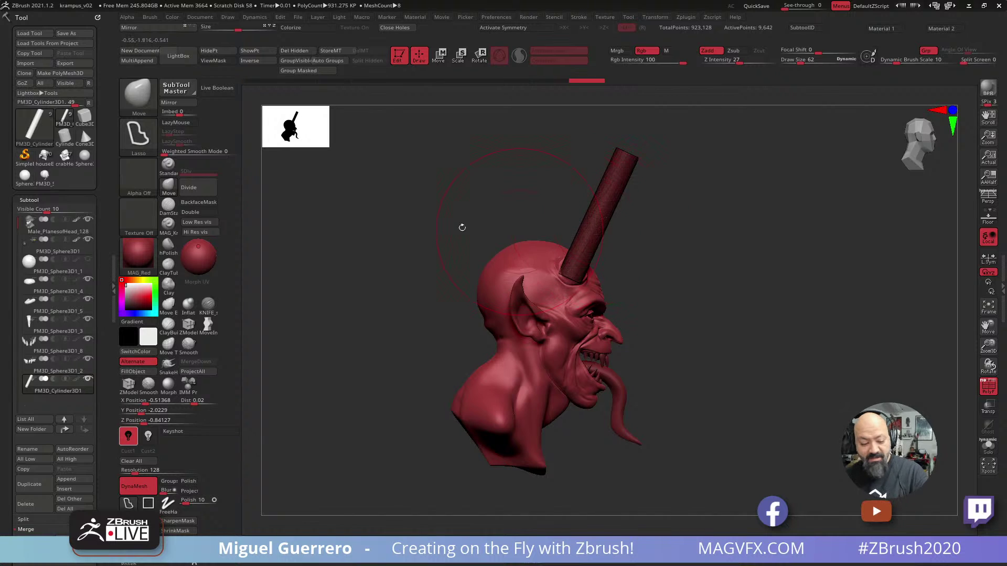
{"action": "key", "text": "b"}
{"action": "key", "text": "m"}
{"action": "key", "text": "v"}
{"action": "mouse_move", "coordinate": [614, 221]}
{"action": "left_mouse_down"}
{"action": "mouse_move", "coordinate": [636, 236]}
{"action": "mouse_move", "coordinate": [629, 209]}
{"action": "left_mouse_up"}
{"action": "mouse_move", "coordinate": [666, 236]}
{"action": "left_mouse_down"}
{"action": "mouse_move", "coordinate": [724, 241]}
{"action": "mouse_move", "coordinate": [663, 262]}
{"action": "left_mouse_up"}
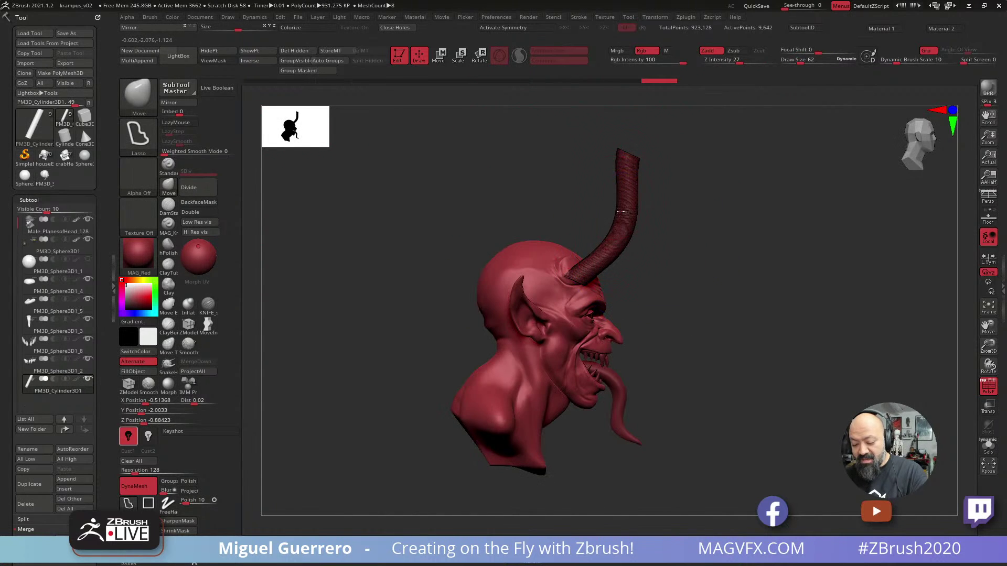
Bend the upper part of the cylinder horn backward over the skull in side view with the Move brush.
{"action": "left_click_drag", "start_coordinate": [624, 211], "coordinate": [639, 199]}
{"action": "left_click_drag", "start_coordinate": [623, 153], "coordinate": [533, 130]}
{"action": "left_click_drag", "start_coordinate": [583, 150], "coordinate": [460, 120]}
{"action": "left_click_drag", "start_coordinate": [552, 137], "coordinate": [501, 129]}
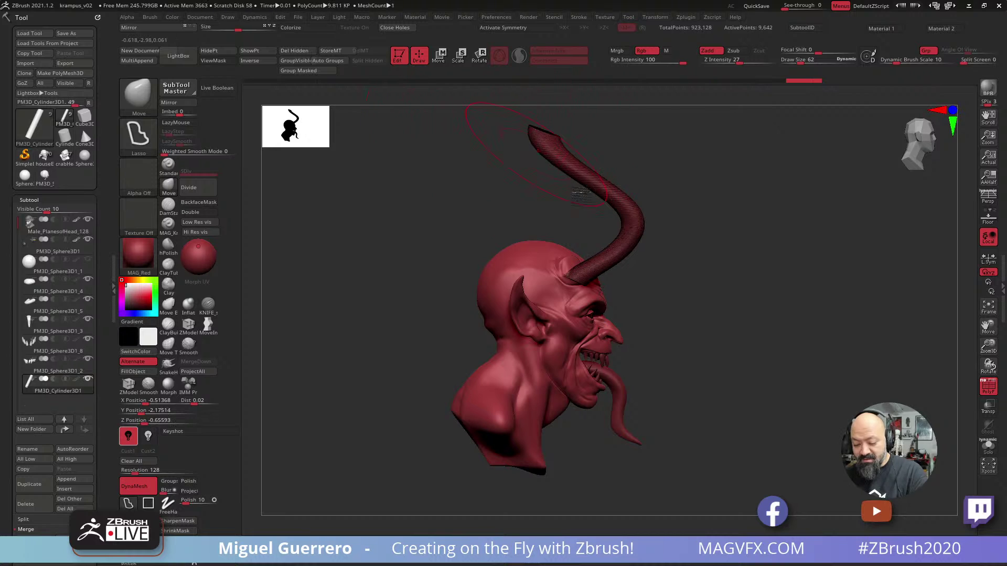
{"action": "left_click_drag", "start_coordinate": [625, 235], "coordinate": [631, 240]}
{"action": "left_click_drag", "start_coordinate": [591, 273], "coordinate": [579, 262]}
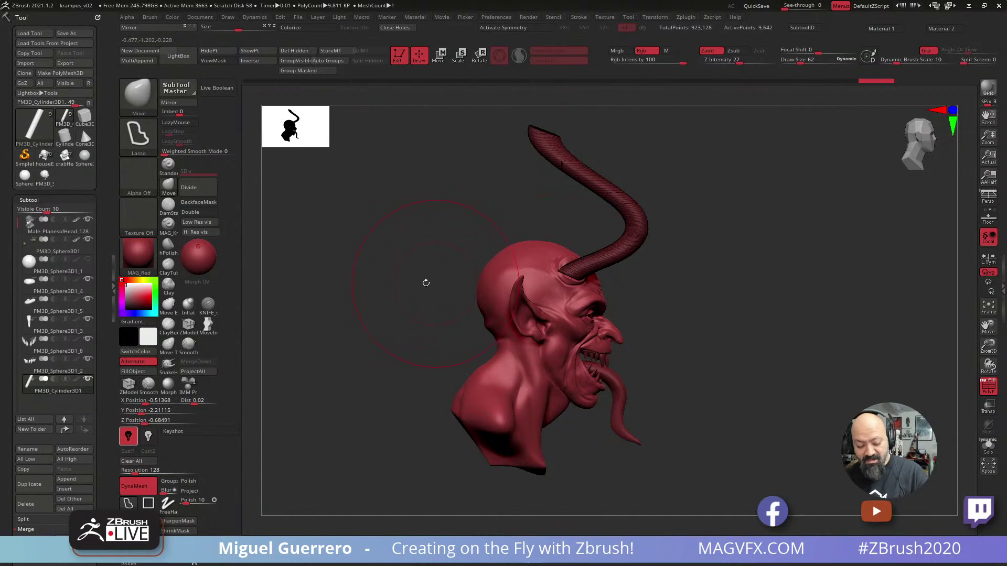
Bow the horn outward to the side of the head in front view with the Move brush.
{"action": "left_click_drag", "start_coordinate": [426, 283], "coordinate": [448, 301], "text": "shift"}
{"action": "left_click_drag", "start_coordinate": [575, 271], "coordinate": [582, 279]}
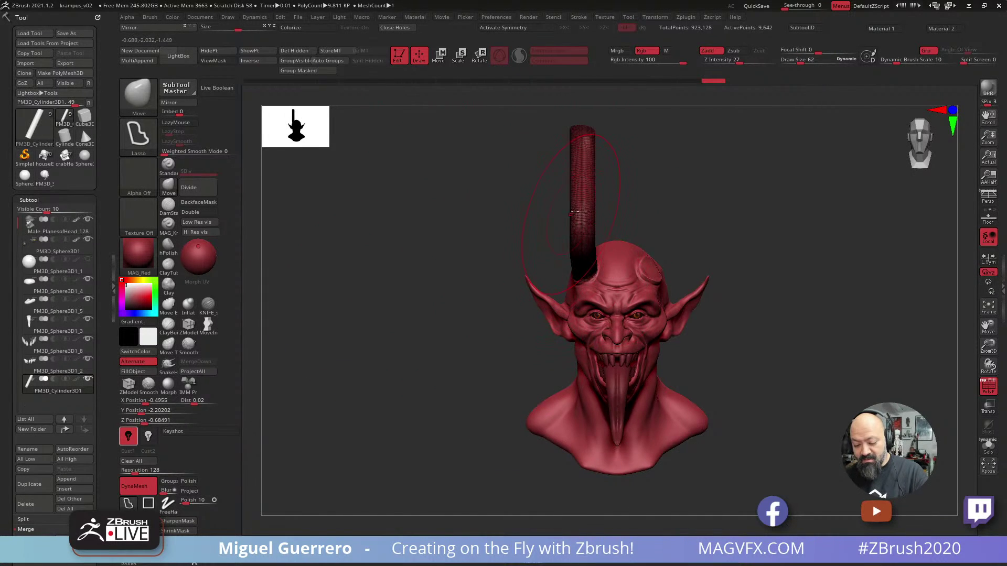
{"action": "mouse_move", "coordinate": [574, 214]}
{"action": "left_mouse_down"}
{"action": "mouse_move", "coordinate": [539, 212]}
{"action": "mouse_move", "coordinate": [549, 213]}
{"action": "left_mouse_up"}
{"action": "left_click_drag", "start_coordinate": [565, 172], "coordinate": [535, 166]}
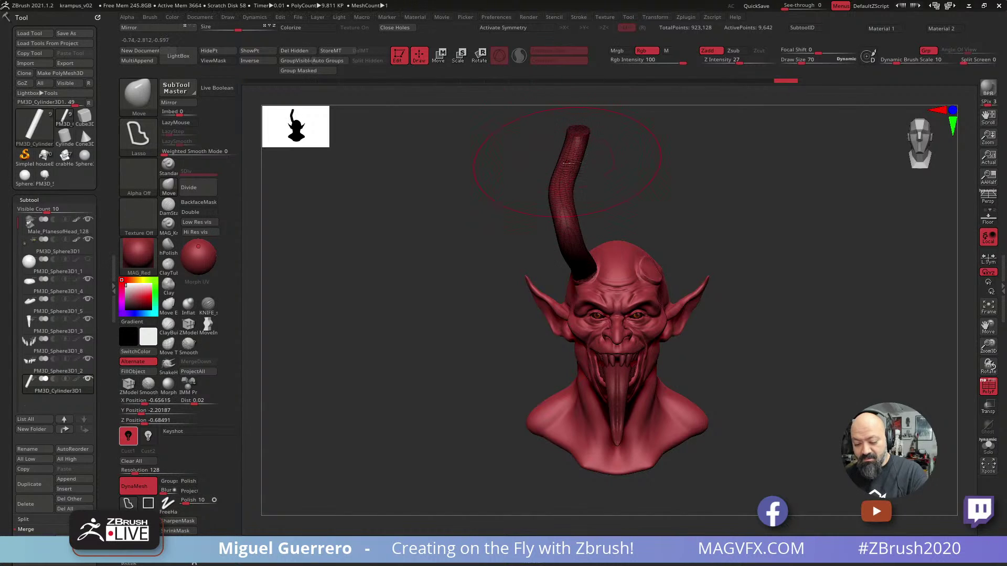
Smooth the horn's tip down to a point, turn off the polyframe display and nudge the horn's base into place.
{"action": "left_click_drag", "start_coordinate": [577, 133], "coordinate": [566, 149], "text": "shift"}
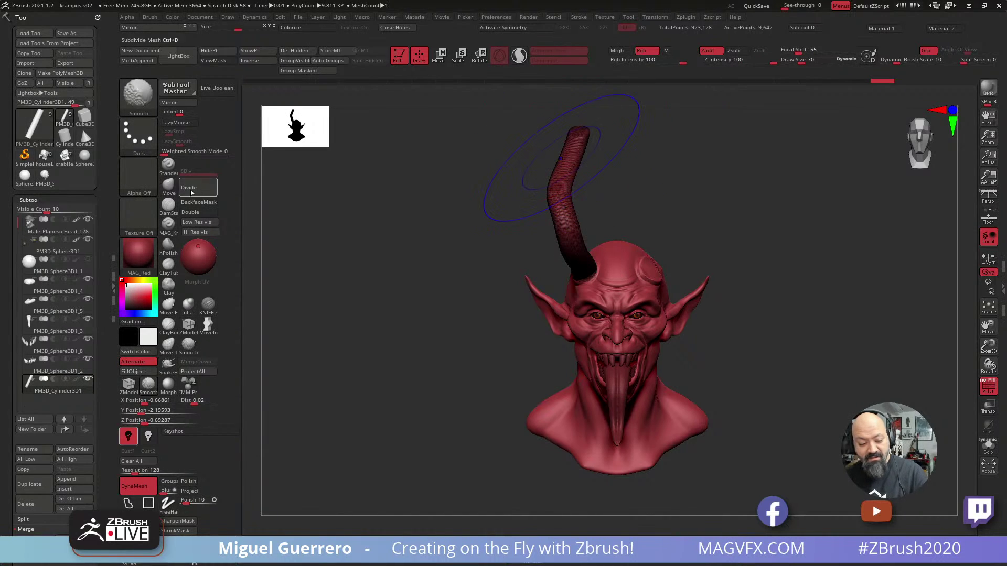
{"action": "left_click_drag", "start_coordinate": [166, 152], "coordinate": [172, 153]}
{"action": "left_click_drag", "start_coordinate": [572, 145], "coordinate": [575, 132], "text": "shift"}
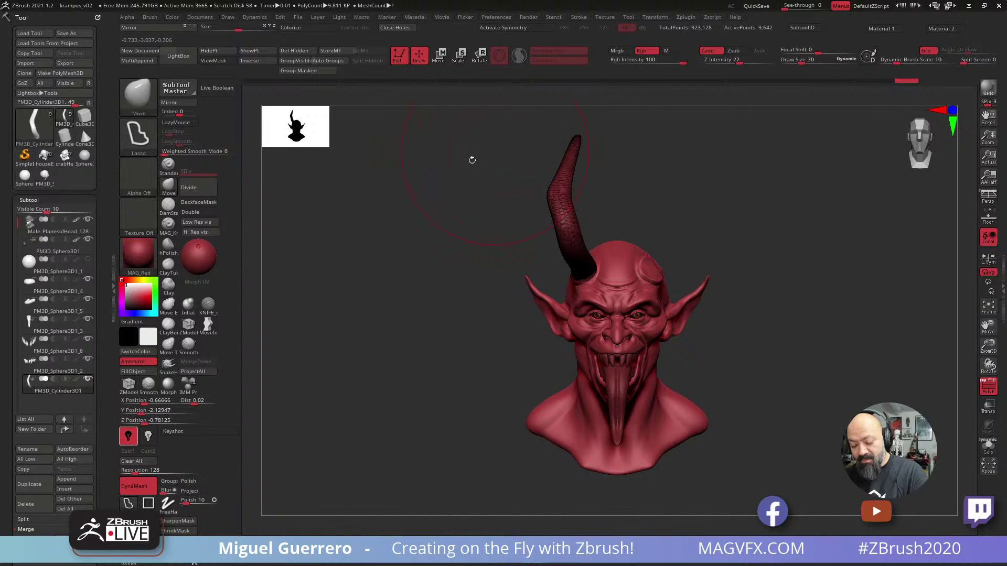
{"action": "left_click_drag", "start_coordinate": [470, 160], "coordinate": [536, 147]}
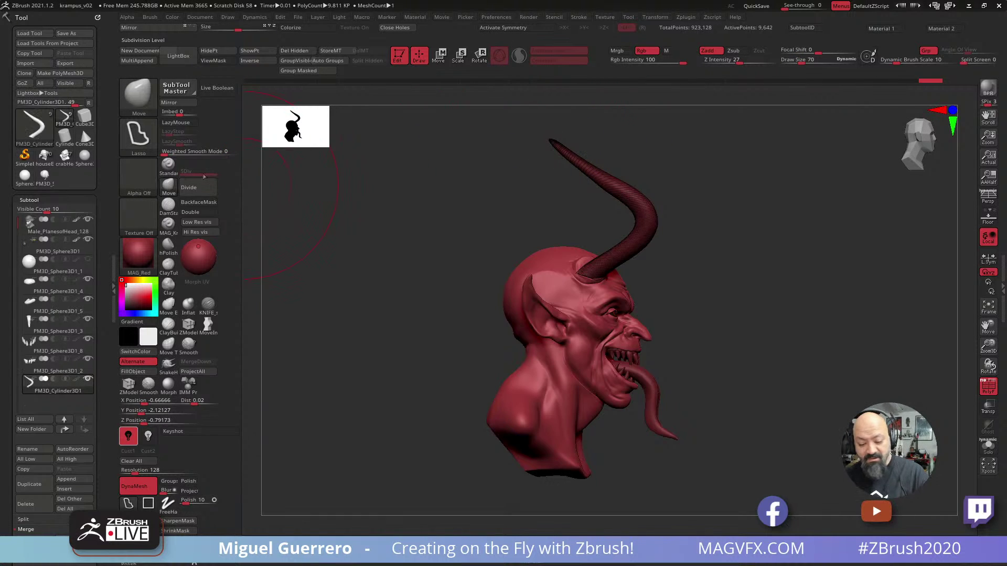
{"action": "left_click", "coordinate": [987, 387]}
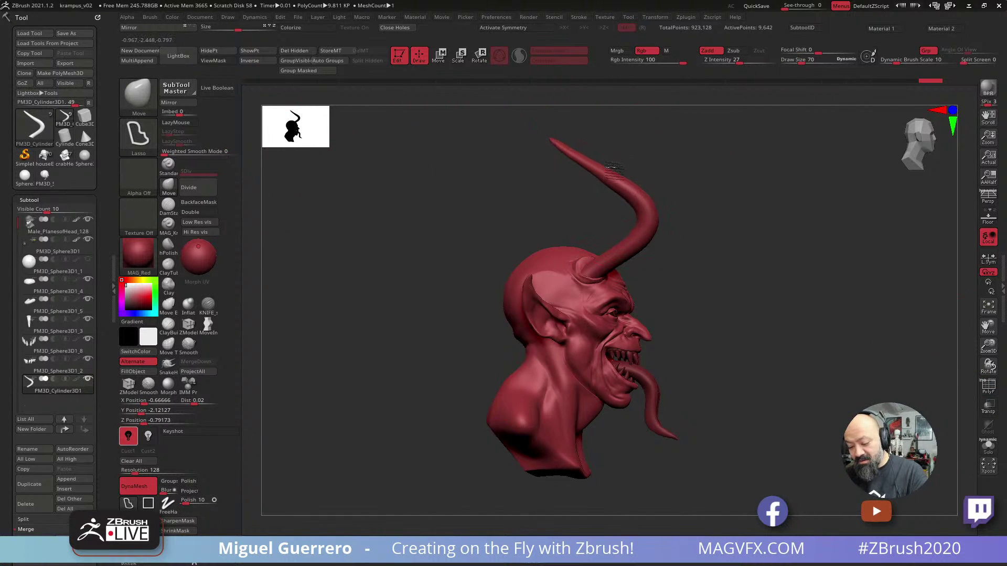
{"action": "mouse_move", "coordinate": [589, 266]}
{"action": "left_mouse_down"}
{"action": "mouse_move", "coordinate": [600, 262]}
{"action": "mouse_move", "coordinate": [582, 271]}
{"action": "left_mouse_up"}
Thicken the horn's base and middle curve with the Inflat brush at Z Intensity 10.
{"action": "left_click", "coordinate": [190, 306]}
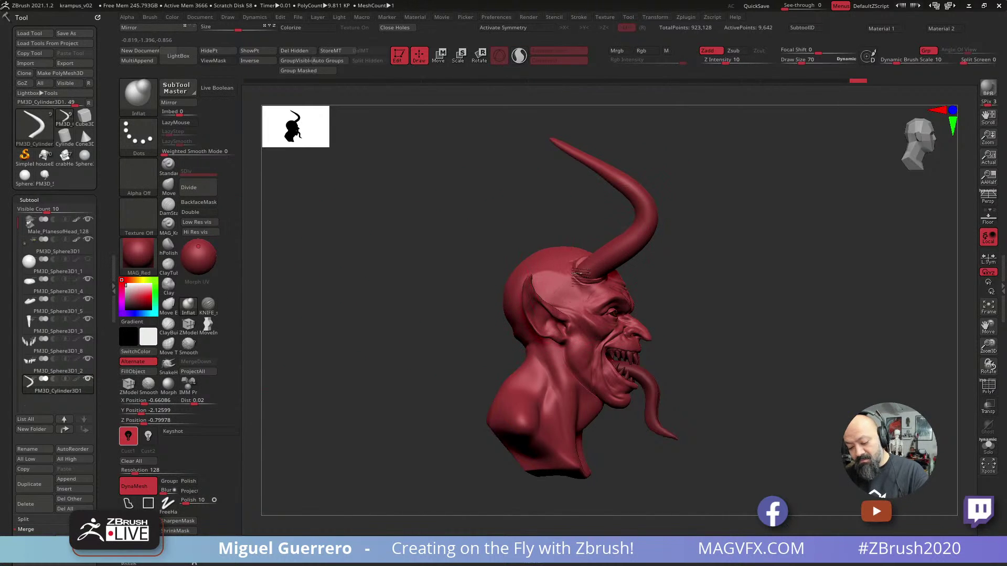
{"action": "left_click_drag", "start_coordinate": [451, 249], "coordinate": [380, 263]}
{"action": "left_click_drag", "start_coordinate": [621, 268], "coordinate": [638, 271]}
{"action": "left_click_drag", "start_coordinate": [498, 244], "coordinate": [551, 235]}
{"action": "left_click_drag", "start_coordinate": [639, 212], "coordinate": [641, 216]}
{"action": "left_click_drag", "start_coordinate": [527, 239], "coordinate": [475, 242]}
{"action": "left_click_drag", "start_coordinate": [640, 213], "coordinate": [647, 220]}
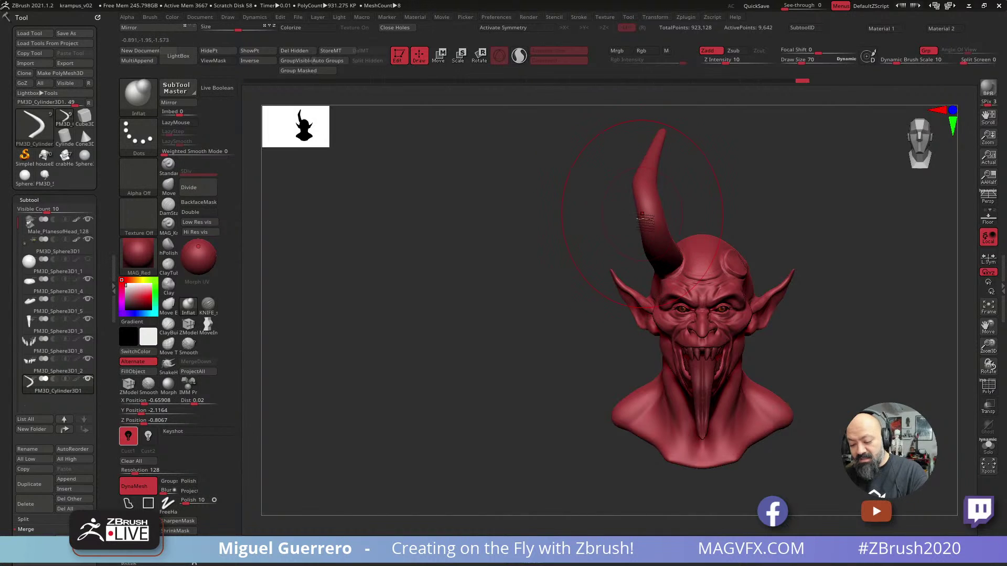
{"action": "left_click_drag", "start_coordinate": [454, 231], "coordinate": [532, 222]}
{"action": "left_click_drag", "start_coordinate": [460, 231], "coordinate": [463, 231]}
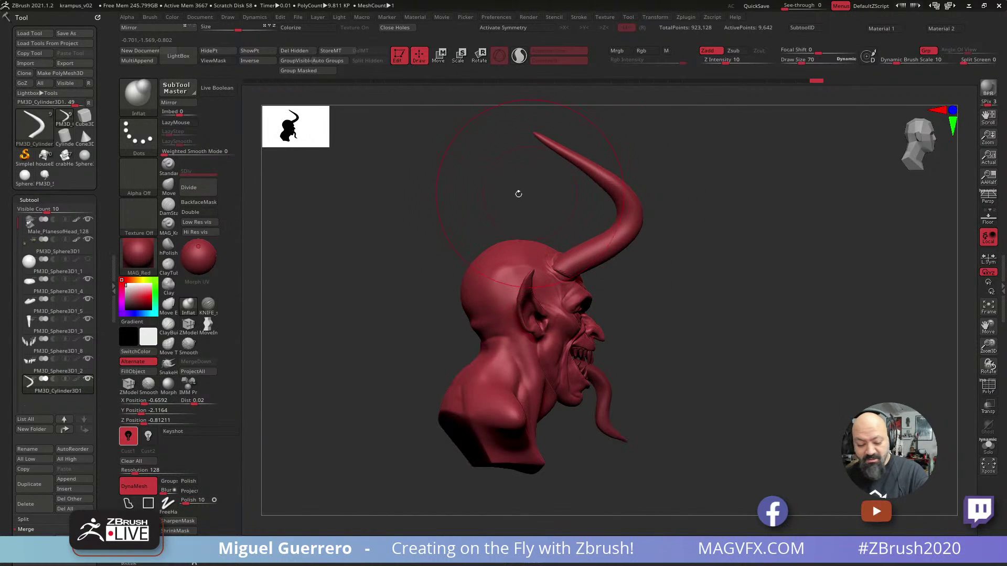
Refine the horn's curve, tip and base with the Move brush in side and front views.
{"action": "left_click", "coordinate": [168, 186]}
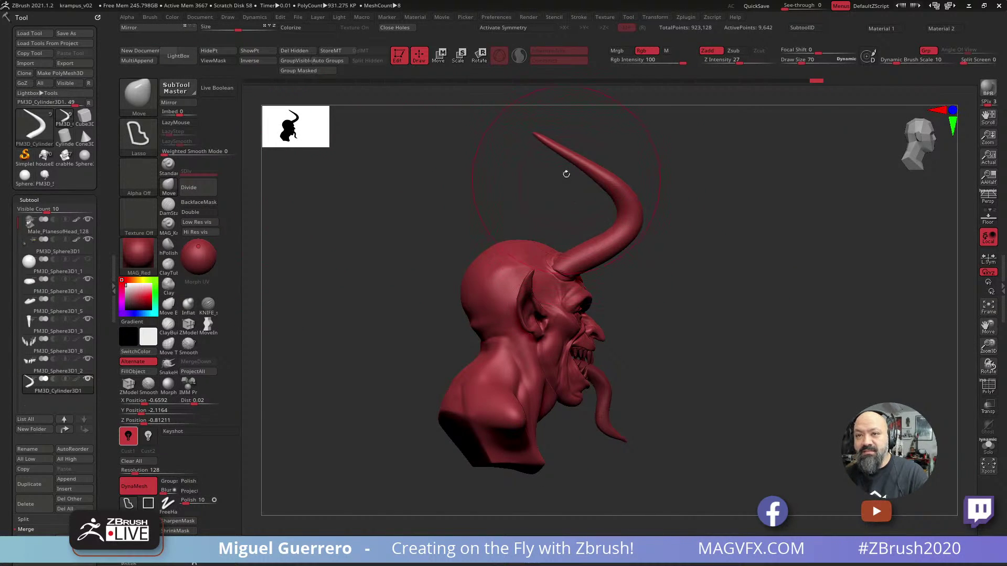
{"action": "left_click_drag", "start_coordinate": [598, 178], "coordinate": [607, 167]}
{"action": "mouse_move", "coordinate": [528, 135]}
{"action": "left_mouse_down"}
{"action": "mouse_move", "coordinate": [517, 132]}
{"action": "mouse_move", "coordinate": [538, 135]}
{"action": "left_mouse_up"}
{"action": "left_click_drag", "start_coordinate": [609, 203], "coordinate": [628, 203]}
{"action": "left_click_drag", "start_coordinate": [595, 255], "coordinate": [591, 263]}
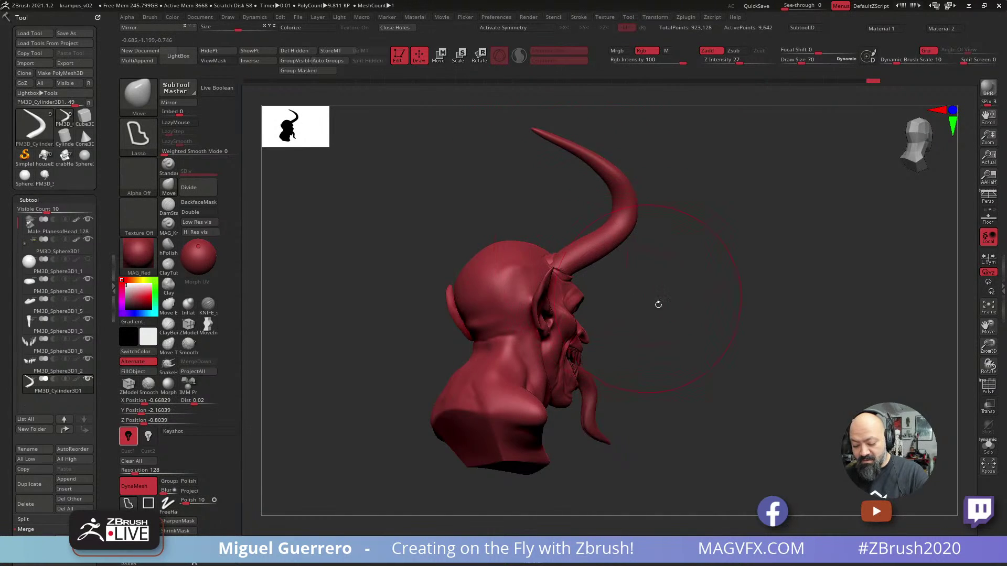
{"action": "left_click_drag", "start_coordinate": [658, 304], "coordinate": [554, 289], "text": "shift"}
{"action": "left_click_drag", "start_coordinate": [629, 264], "coordinate": [622, 274]}
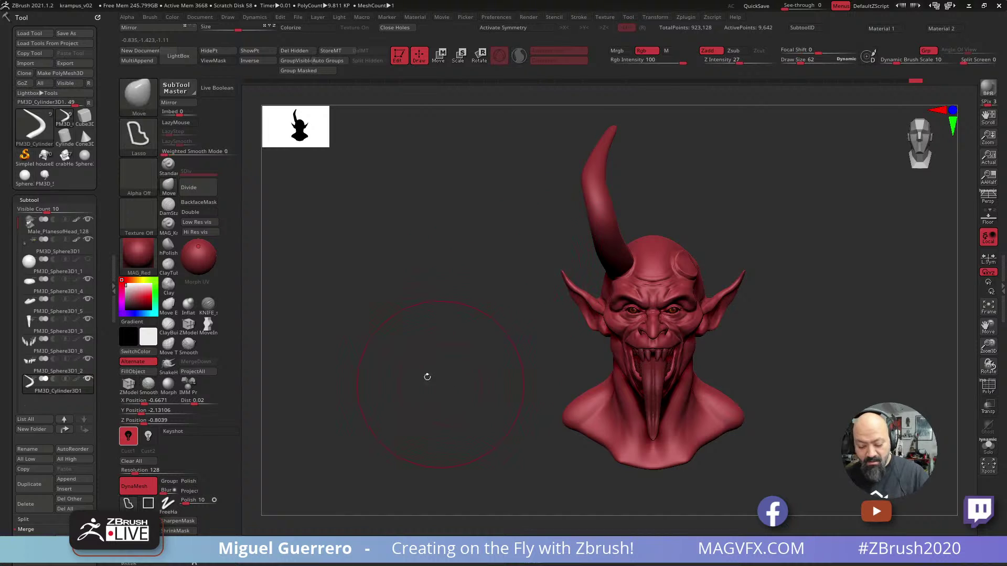
Append a ZSphere as a new subtool and make it the active one.
{"action": "mouse_move", "coordinate": [427, 376]}
{"action": "left_mouse_down"}
{"action": "mouse_move", "coordinate": [445, 348]}
{"action": "mouse_move", "coordinate": [424, 333]}
{"action": "left_mouse_up"}
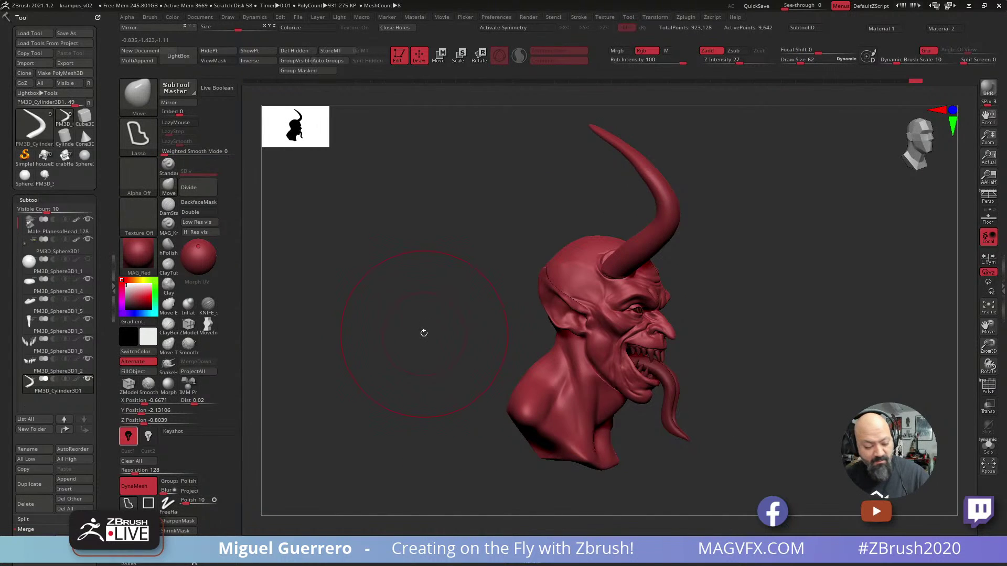
{"action": "scroll", "coordinate": [84, 472], "scroll_direction": "down", "scroll_amount": 2}
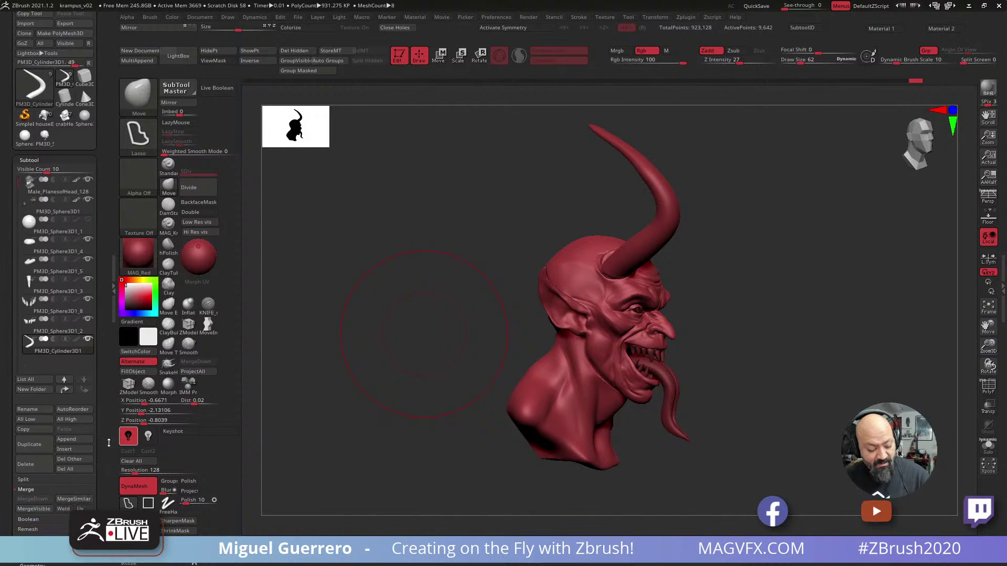
{"action": "left_click", "coordinate": [65, 456]}
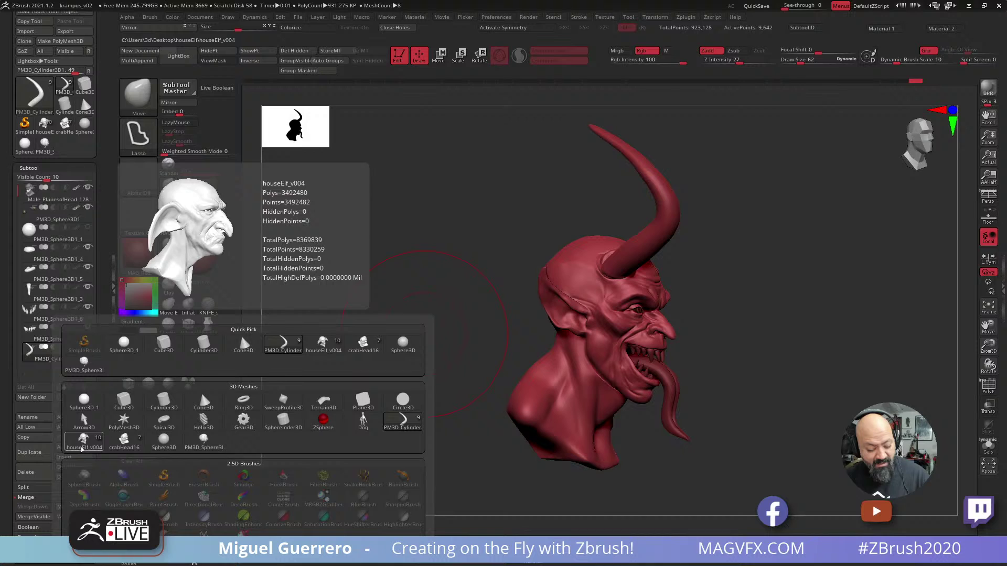
{"action": "left_click", "coordinate": [317, 422]}
{"action": "left_click", "coordinate": [58, 372]}
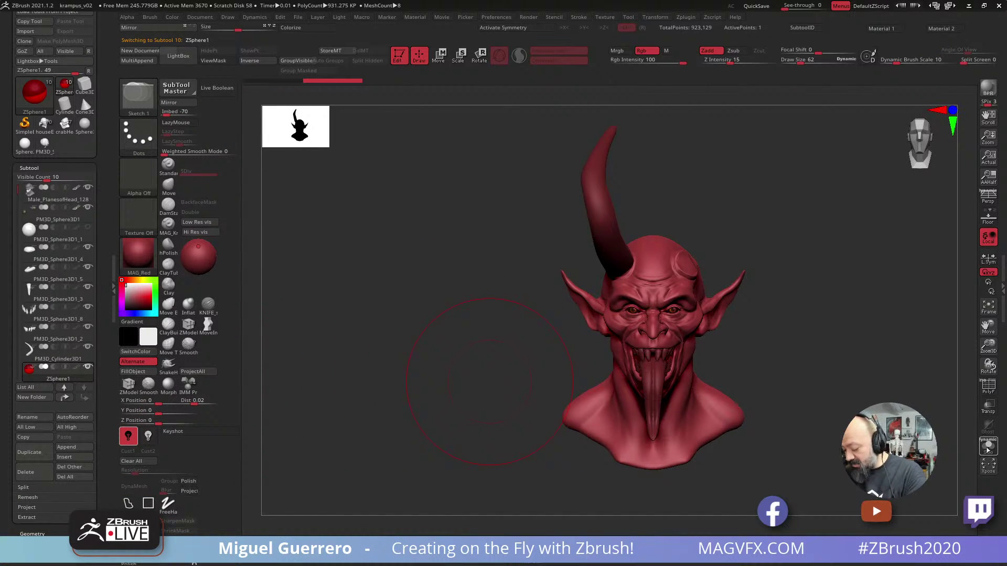
Turn on transparency and move the ZSphere up from the mouth area into the cranium.
{"action": "left_click", "coordinate": [988, 406]}
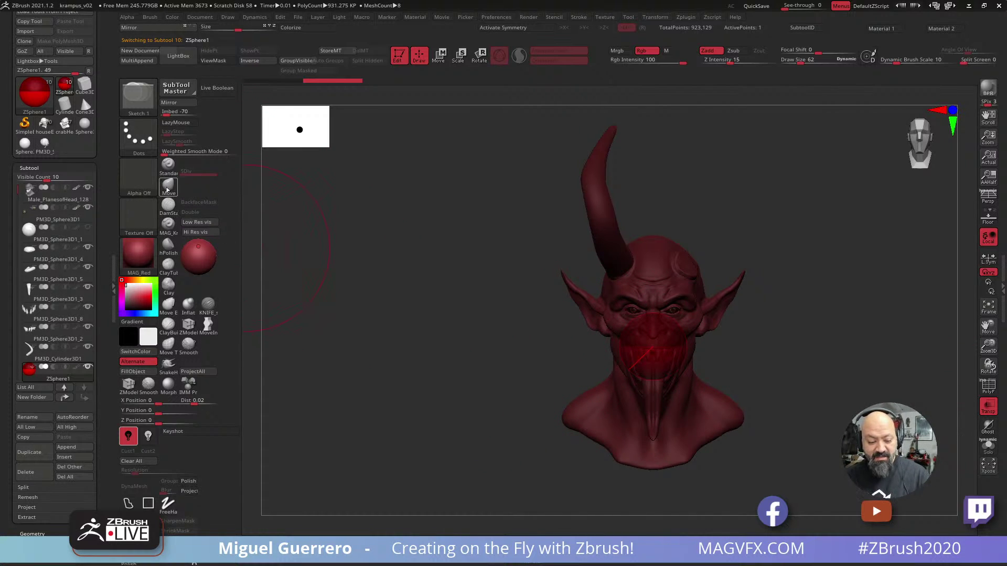
{"action": "key", "text": "w"}
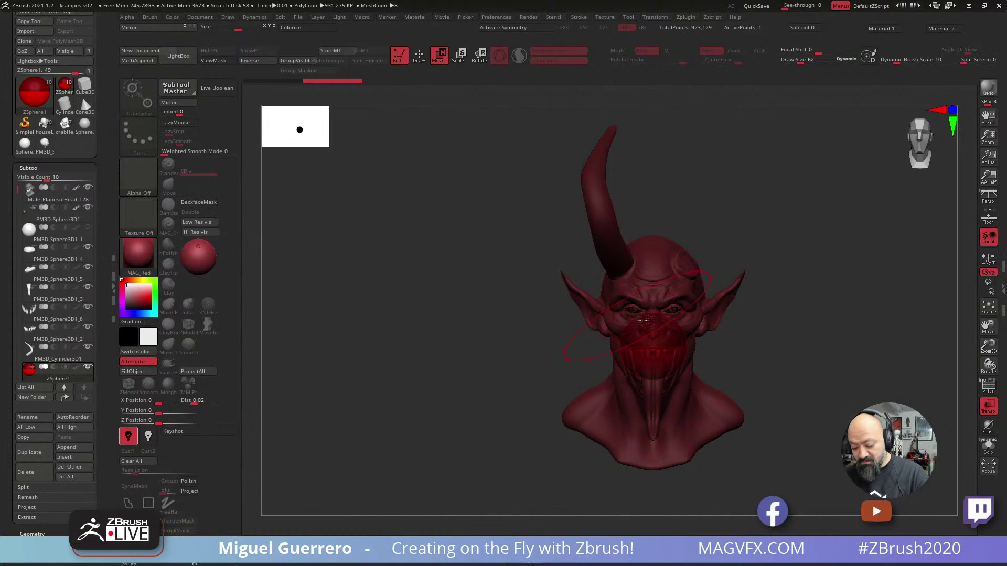
{"action": "left_click_drag", "start_coordinate": [653, 344], "coordinate": [591, 275]}
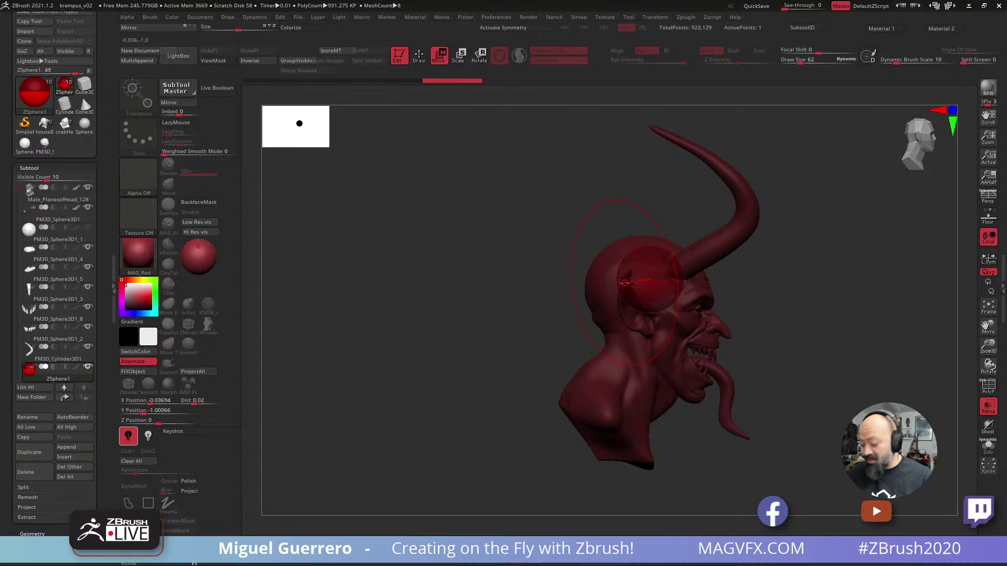
{"action": "left_click", "coordinate": [988, 406]}
{"action": "mouse_move", "coordinate": [429, 330]}
{"action": "left_mouse_down"}
{"action": "mouse_move", "coordinate": [418, 337]}
{"action": "mouse_move", "coordinate": [426, 334]}
{"action": "left_mouse_up"}
{"action": "left_click", "coordinate": [988, 406]}
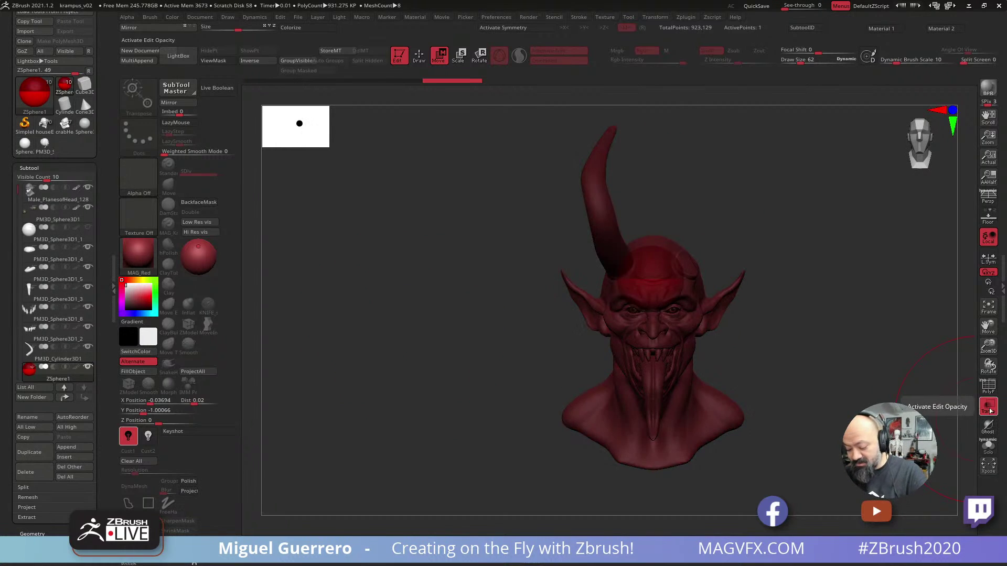
{"action": "right_click_drag", "start_coordinate": [557, 279], "coordinate": [561, 289], "text": "ctrl"}
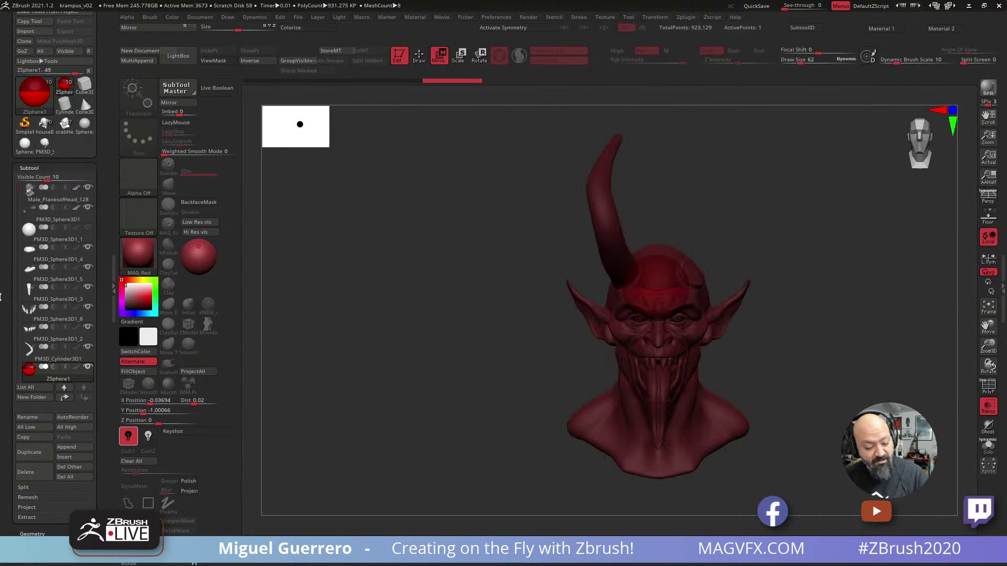
Hide the cylinder horn and, with X symmetry on, add and position a pair of ZSpheres at the forehead's horn sockets.
{"action": "left_click", "coordinate": [88, 347]}
{"action": "left_click_drag", "start_coordinate": [372, 370], "coordinate": [386, 371]}
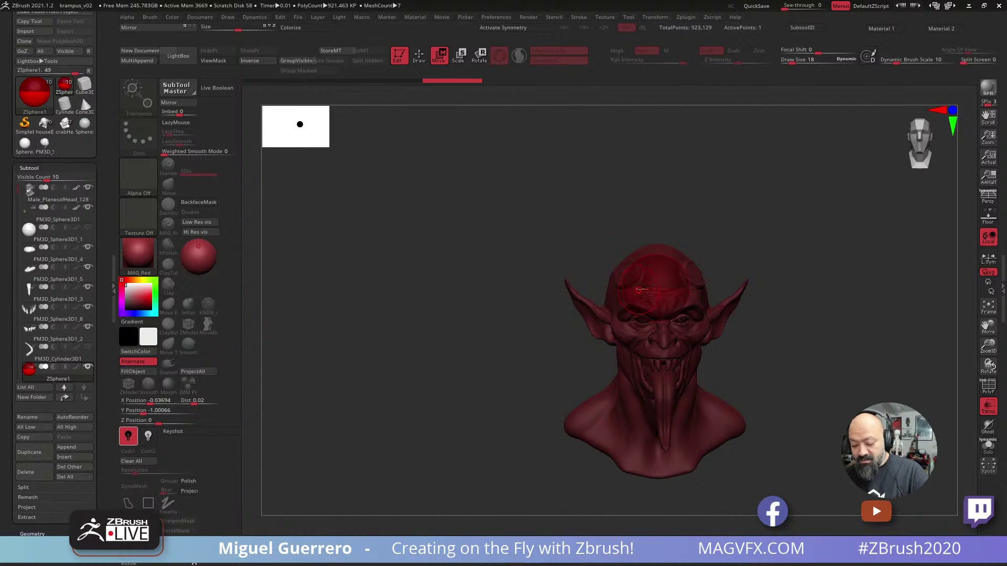
{"action": "key", "text": "x"}
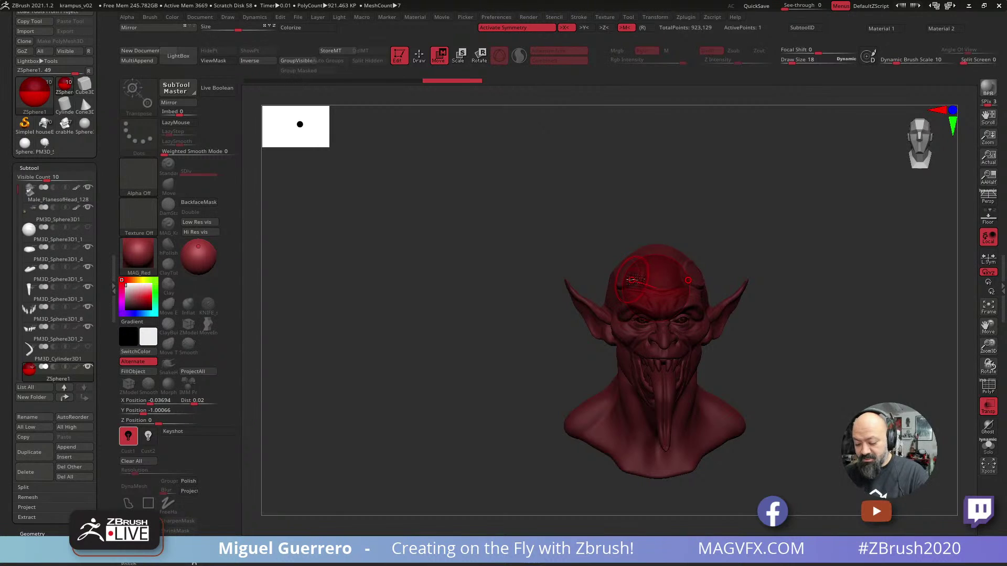
{"action": "mouse_move", "coordinate": [629, 277]}
{"action": "left_mouse_down"}
{"action": "mouse_move", "coordinate": [630, 294]}
{"action": "mouse_move", "coordinate": [625, 274]}
{"action": "left_mouse_up"}
{"action": "left_click", "coordinate": [419, 55]}
{"action": "left_click", "coordinate": [438, 55]}
{"action": "left_click_drag", "start_coordinate": [525, 249], "coordinate": [517, 325], "text": "shift"}
{"action": "left_click_drag", "start_coordinate": [623, 285], "coordinate": [629, 270]}
{"action": "left_click_drag", "start_coordinate": [468, 223], "coordinate": [469, 157], "text": "shift"}
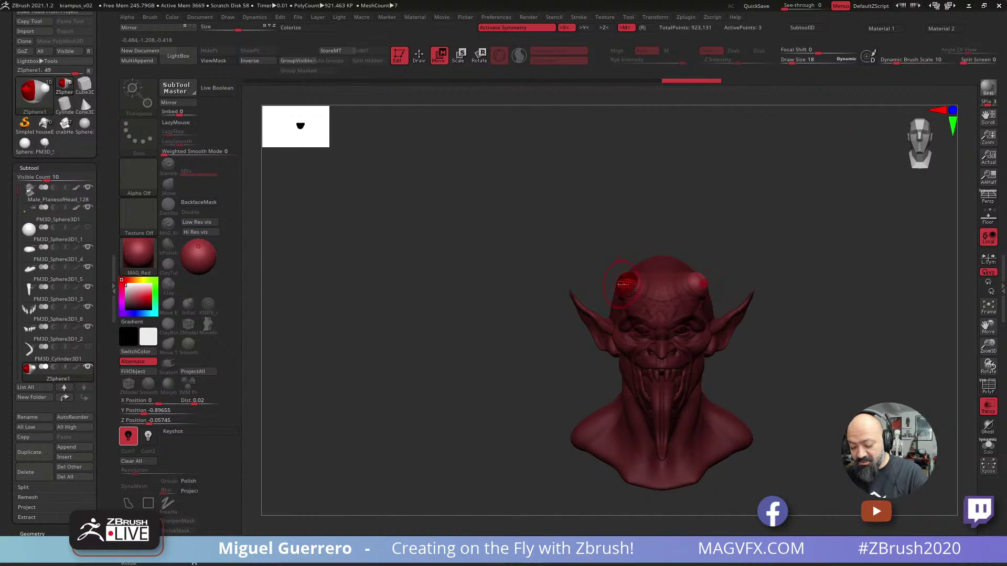
{"action": "left_click_drag", "start_coordinate": [623, 284], "coordinate": [628, 286]}
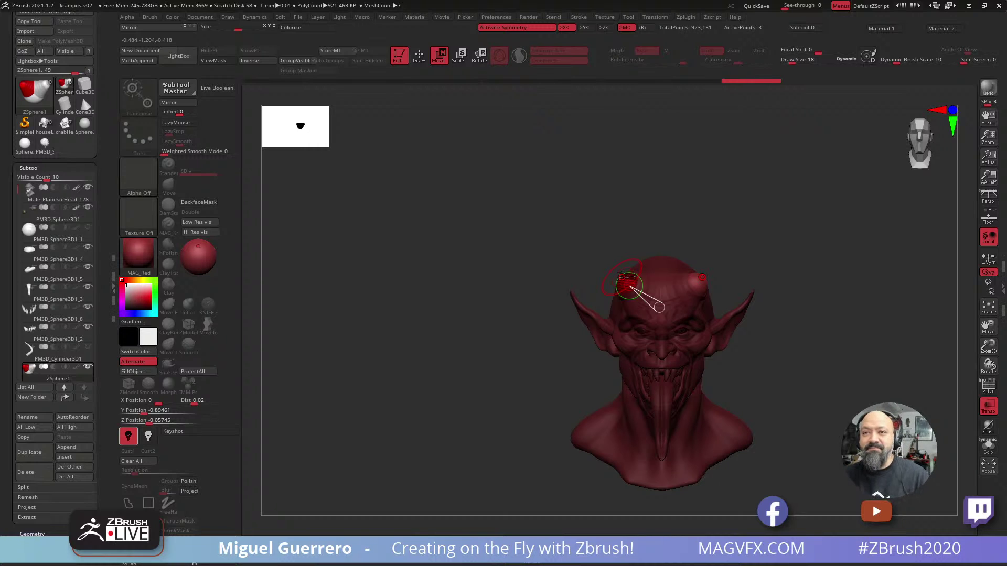
Add a child ZSphere on each forehead ZSphere and pull it up and forward to form the first horn segment.
{"action": "left_click_drag", "start_coordinate": [436, 313], "coordinate": [432, 308], "text": "alt"}
{"action": "left_click", "coordinate": [433, 321]}
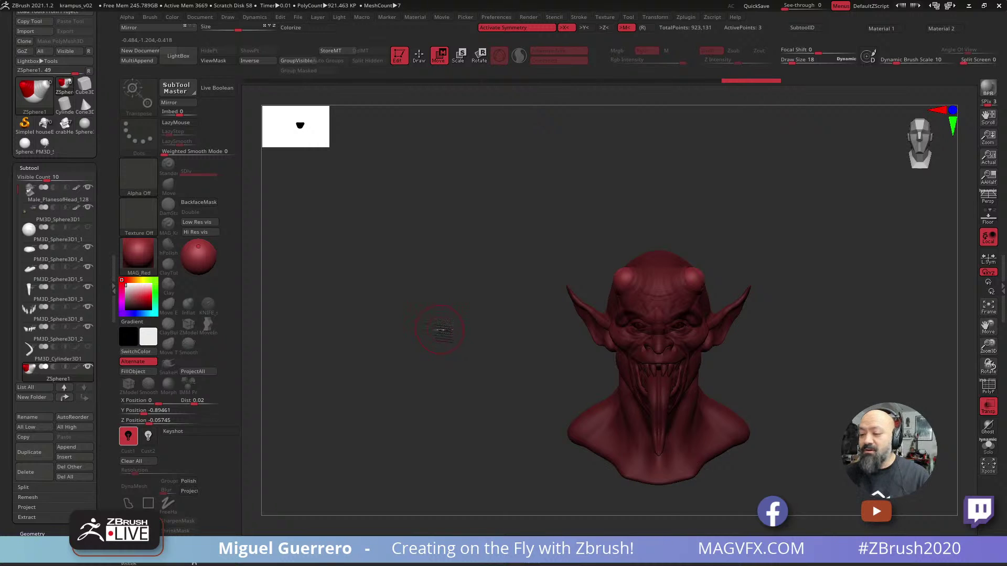
{"action": "key", "text": "f"}
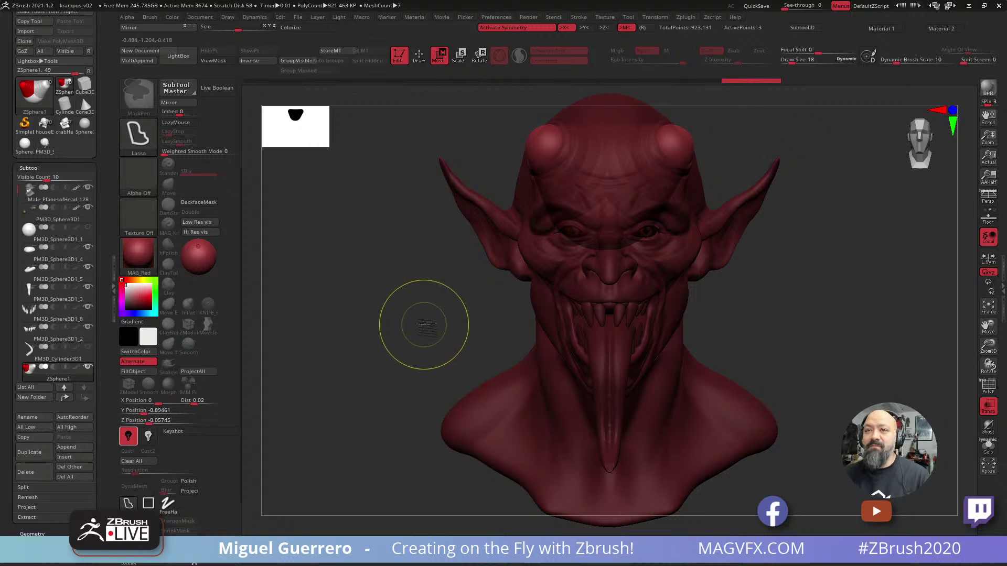
{"action": "mouse_move", "coordinate": [423, 326]}
{"action": "left_mouse_down", "text": "alt"}
{"action": "mouse_move", "coordinate": [392, 303]}
{"action": "mouse_move", "coordinate": [367, 330]}
{"action": "mouse_move", "coordinate": [378, 322]}
{"action": "mouse_move", "coordinate": [332, 274]}
{"action": "mouse_move", "coordinate": [427, 325]}
{"action": "mouse_move", "coordinate": [378, 288]}
{"action": "mouse_move", "coordinate": [388, 324]}
{"action": "left_mouse_up", "text": "alt"}
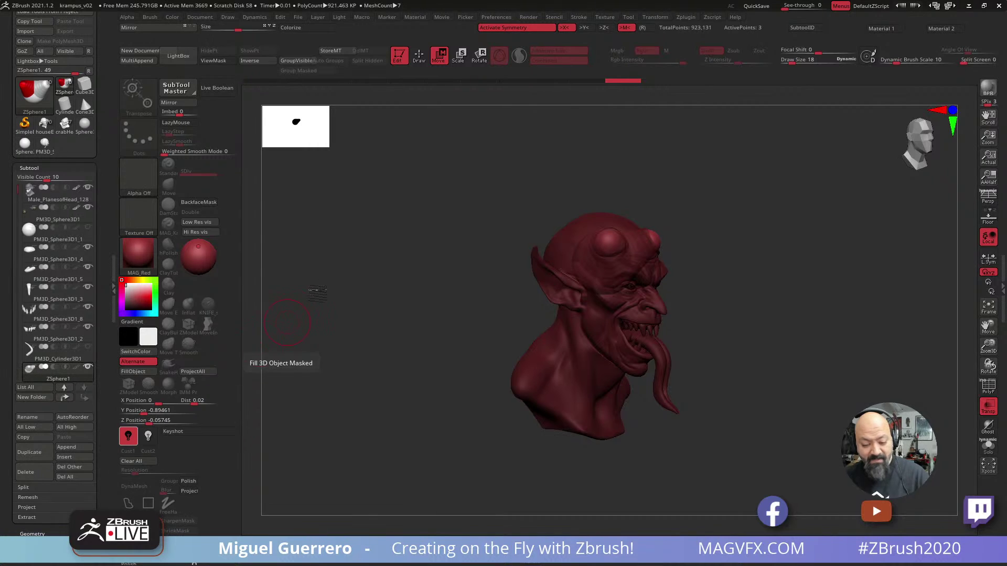
{"action": "key", "text": "q"}
{"action": "key", "text": "shift+a"}
{"action": "left_click_drag", "start_coordinate": [608, 236], "coordinate": [605, 223]}
{"action": "left_click_drag", "start_coordinate": [427, 175], "coordinate": [471, 168]}
{"action": "left_click", "coordinate": [439, 54]}
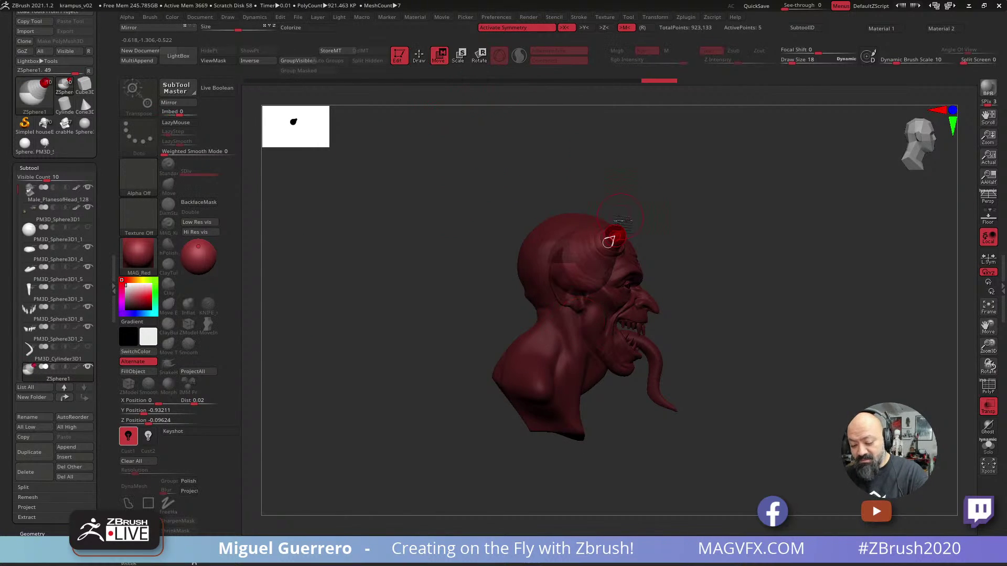
{"action": "mouse_move", "coordinate": [615, 236]}
{"action": "left_mouse_down"}
{"action": "mouse_move", "coordinate": [638, 197]}
{"action": "mouse_move", "coordinate": [611, 234]}
{"action": "left_mouse_up"}
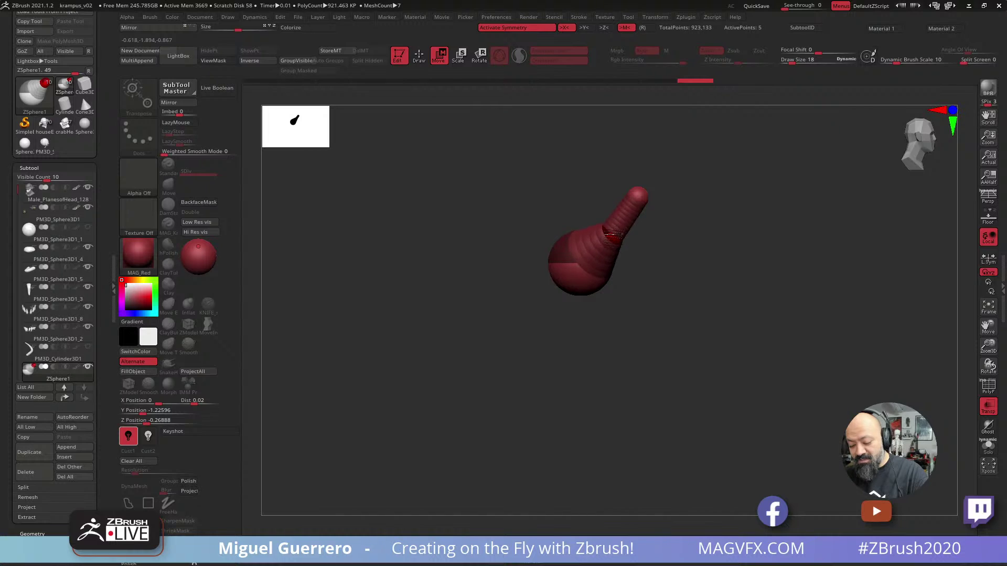
{"action": "left_click_drag", "start_coordinate": [638, 196], "coordinate": [650, 190]}
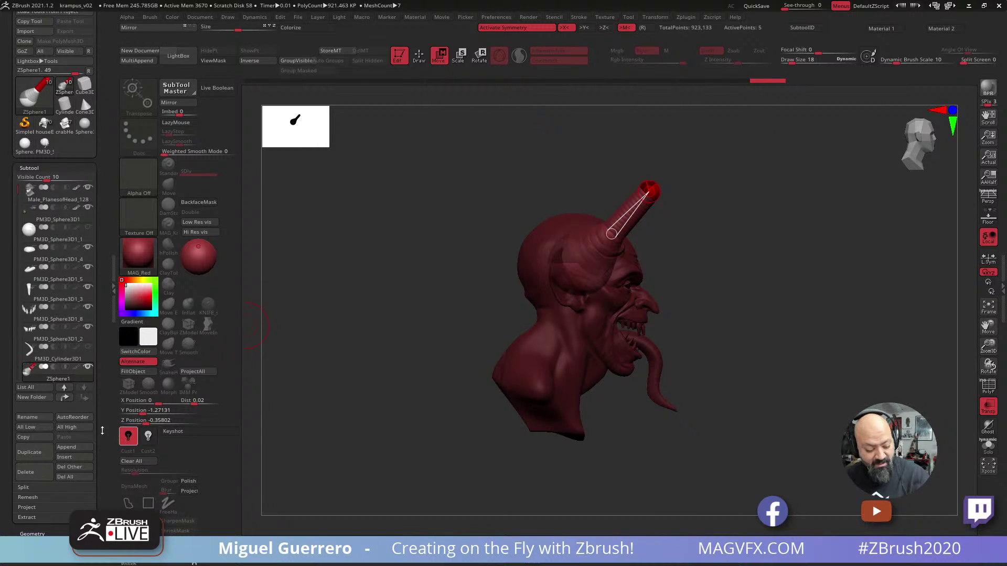
Add a child ZSphere at each horn tip, pull it up and back as the second segment, and adjust the joints from the front.
{"action": "left_click", "coordinate": [419, 55]}
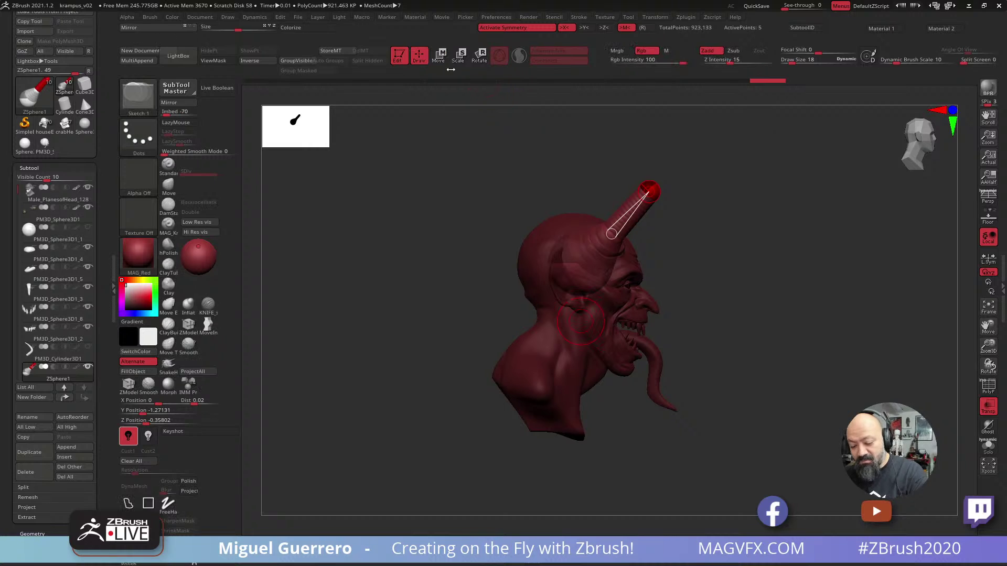
{"action": "key", "text": "w"}
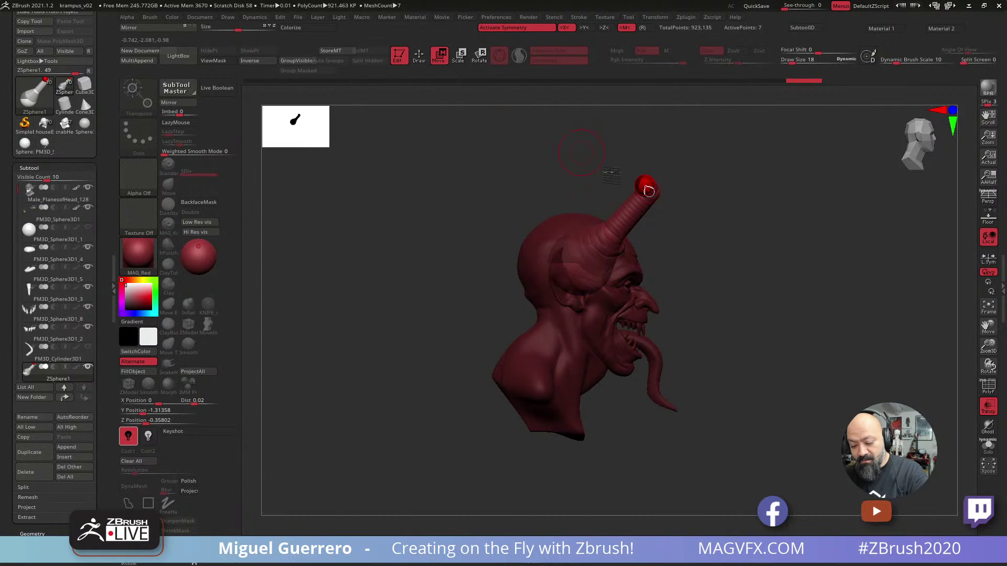
{"action": "mouse_move", "coordinate": [645, 183]}
{"action": "left_mouse_down"}
{"action": "mouse_move", "coordinate": [607, 163]}
{"action": "mouse_move", "coordinate": [645, 188]}
{"action": "left_mouse_up"}
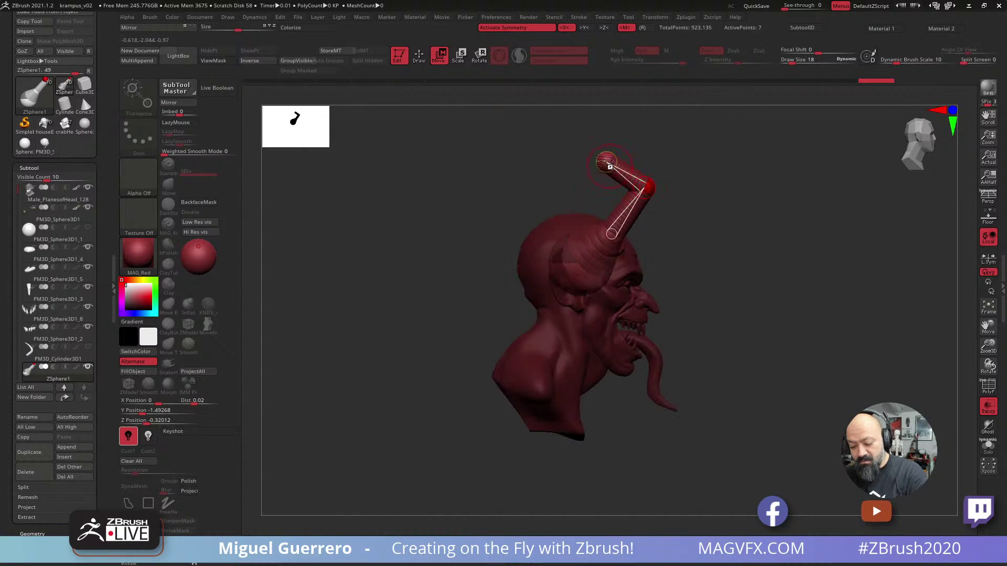
{"action": "left_click_drag", "start_coordinate": [606, 162], "coordinate": [603, 158]}
{"action": "left_click_drag", "start_coordinate": [464, 205], "coordinate": [416, 207], "text": "shift"}
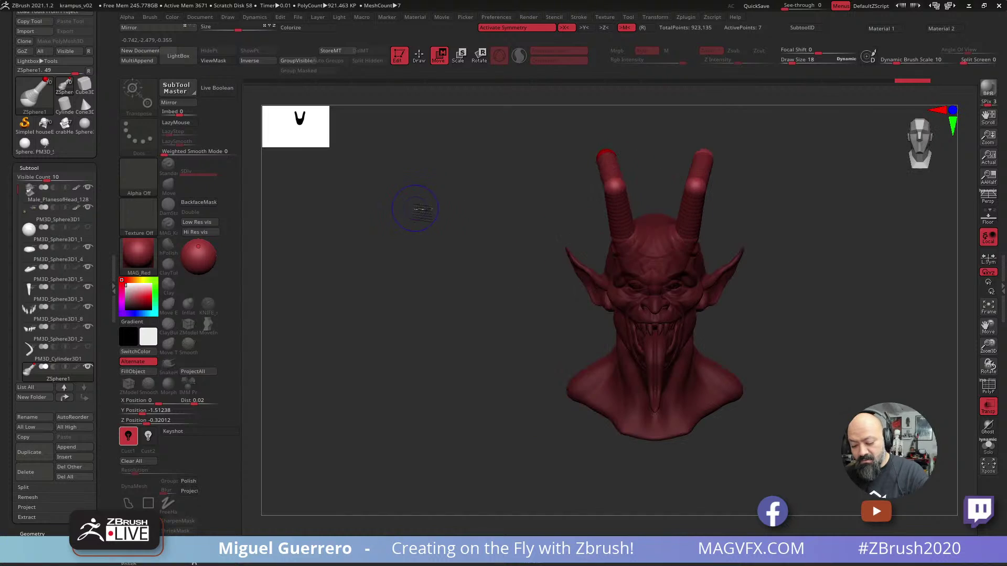
{"action": "left_click_drag", "start_coordinate": [612, 185], "coordinate": [604, 202]}
{"action": "left_click_drag", "start_coordinate": [605, 155], "coordinate": [610, 158]}
Scale down the ZSpheres at the horn tips to taper the horns, and turn off transparency.
{"action": "left_click", "coordinate": [458, 55]}
{"action": "left_click_drag", "start_coordinate": [527, 181], "coordinate": [538, 220]}
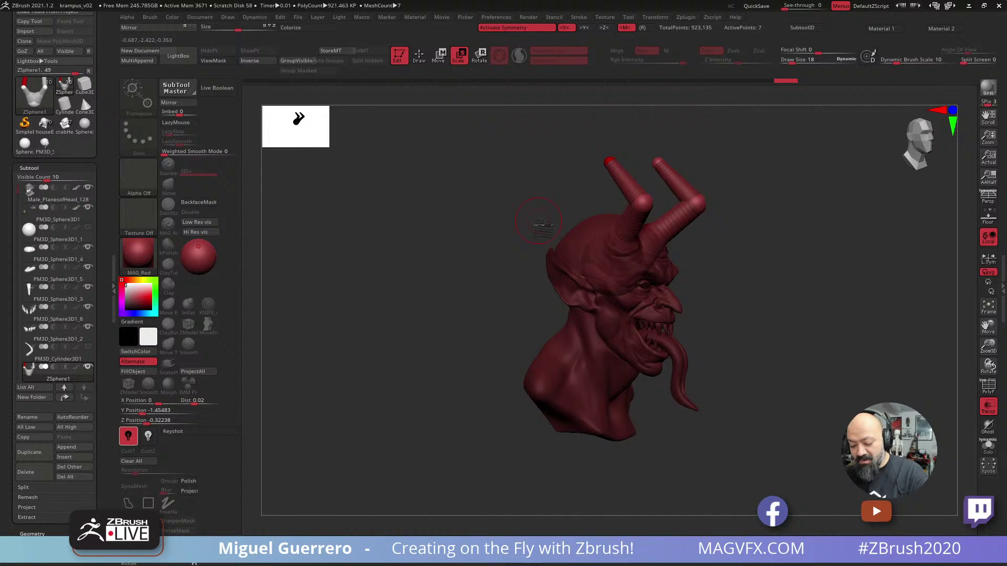
{"action": "left_click", "coordinate": [993, 408]}
{"action": "left_click_drag", "start_coordinate": [470, 267], "coordinate": [501, 262]}
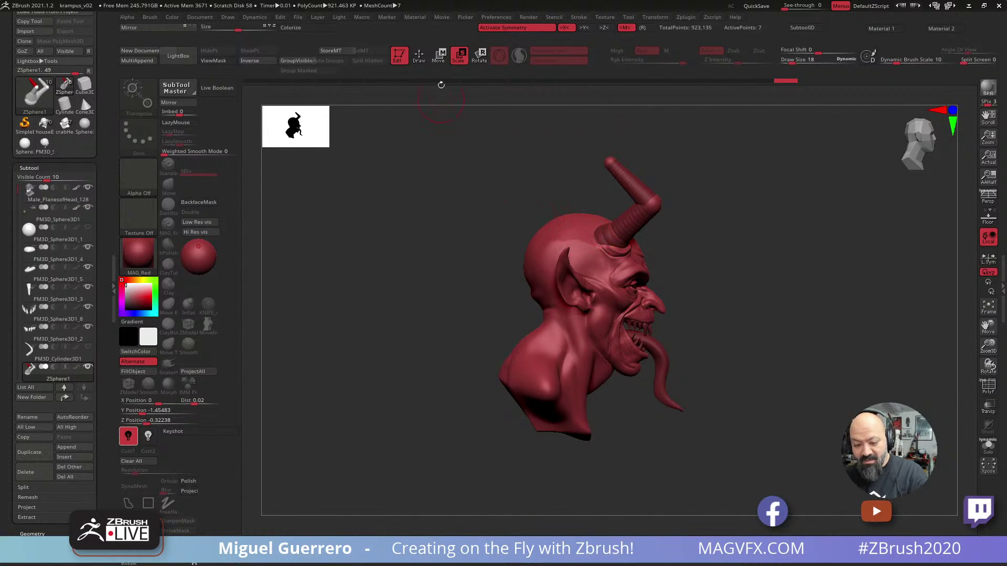
Move the horn chain down and reposition its base ZSpheres so the horns sit in the forehead sockets.
{"action": "left_click", "coordinate": [439, 55]}
{"action": "left_click_drag", "start_coordinate": [614, 241], "coordinate": [616, 254]}
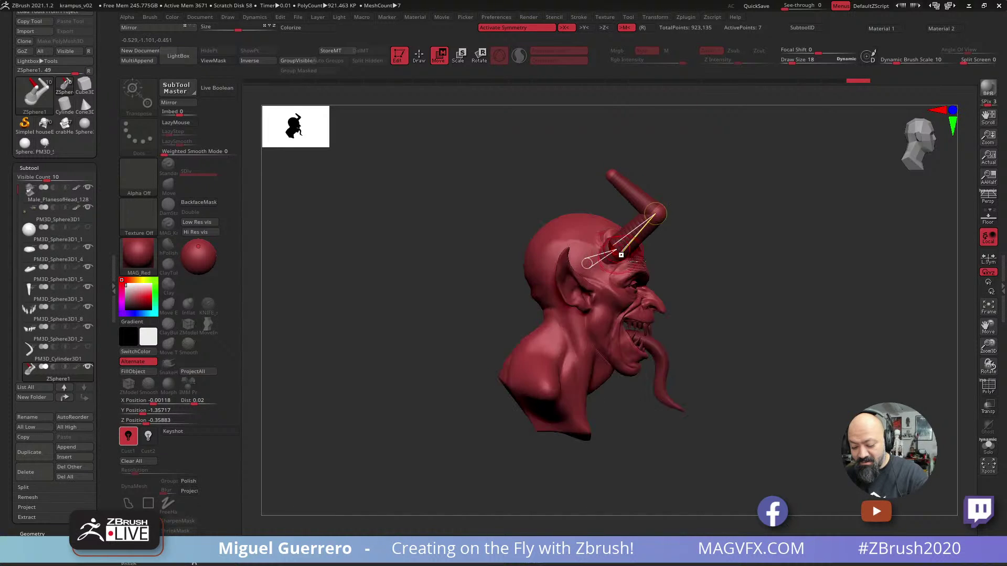
{"action": "mouse_move", "coordinate": [710, 281]}
{"action": "left_mouse_down"}
{"action": "mouse_move", "coordinate": [493, 254]}
{"action": "mouse_move", "coordinate": [516, 248]}
{"action": "left_mouse_up"}
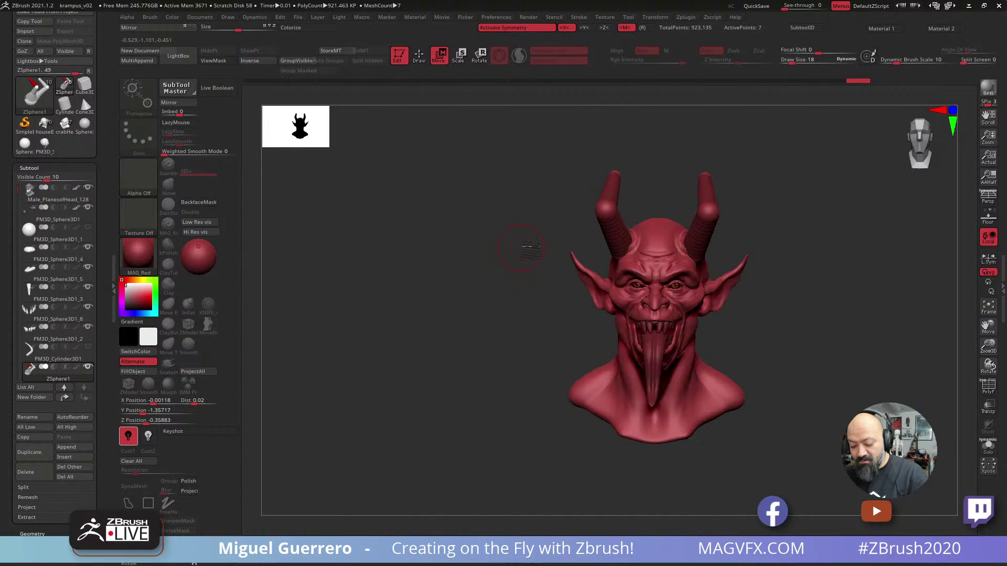
{"action": "left_click_drag", "start_coordinate": [620, 253], "coordinate": [625, 246]}
{"action": "left_click_drag", "start_coordinate": [531, 244], "coordinate": [464, 244]}
Preview the skinned mesh of the two-segment ZSphere horns and return to the ZSphere view.
{"action": "key", "text": "a"}
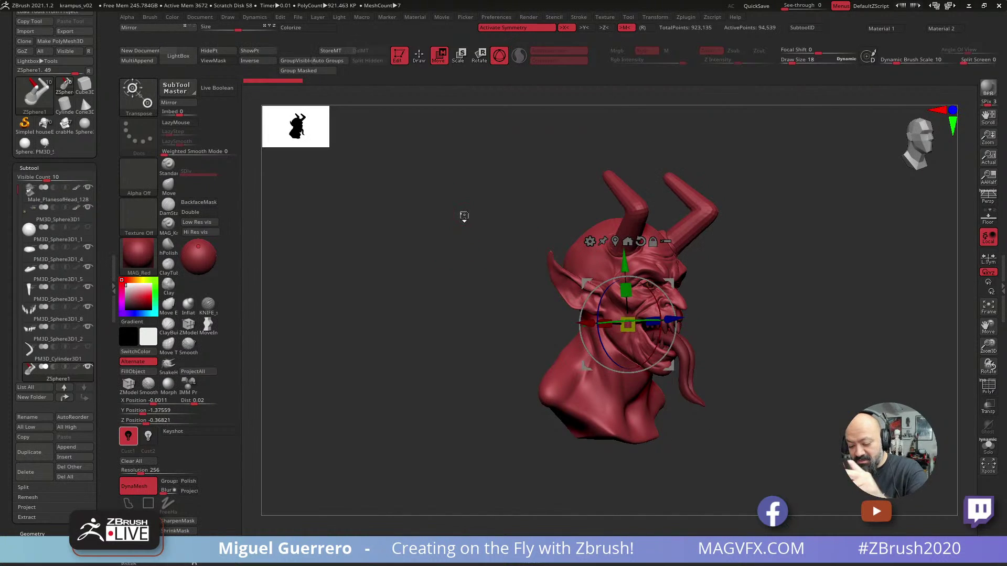
{"action": "mouse_move", "coordinate": [431, 314]}
{"action": "left_mouse_down"}
{"action": "mouse_move", "coordinate": [477, 331]}
{"action": "mouse_move", "coordinate": [419, 341]}
{"action": "mouse_move", "coordinate": [438, 287]}
{"action": "mouse_move", "coordinate": [472, 269]}
{"action": "left_mouse_up"}
{"action": "key", "text": "a"}
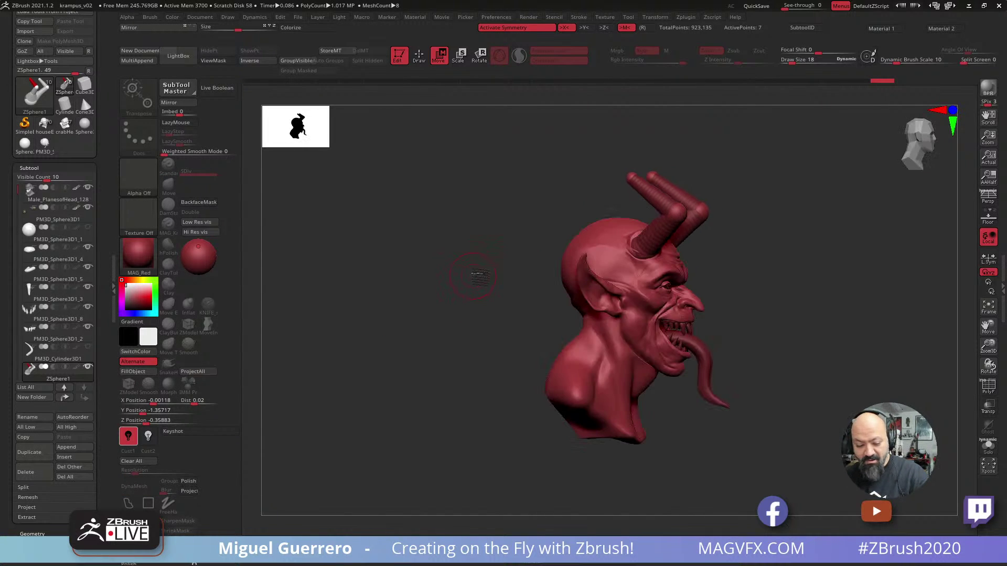
Insert extra ZSpheres midway along the lower and upper horn segments and move them outward to give the horns a curve.
{"action": "left_click", "coordinate": [418, 64]}
{"action": "left_click", "coordinate": [661, 232]}
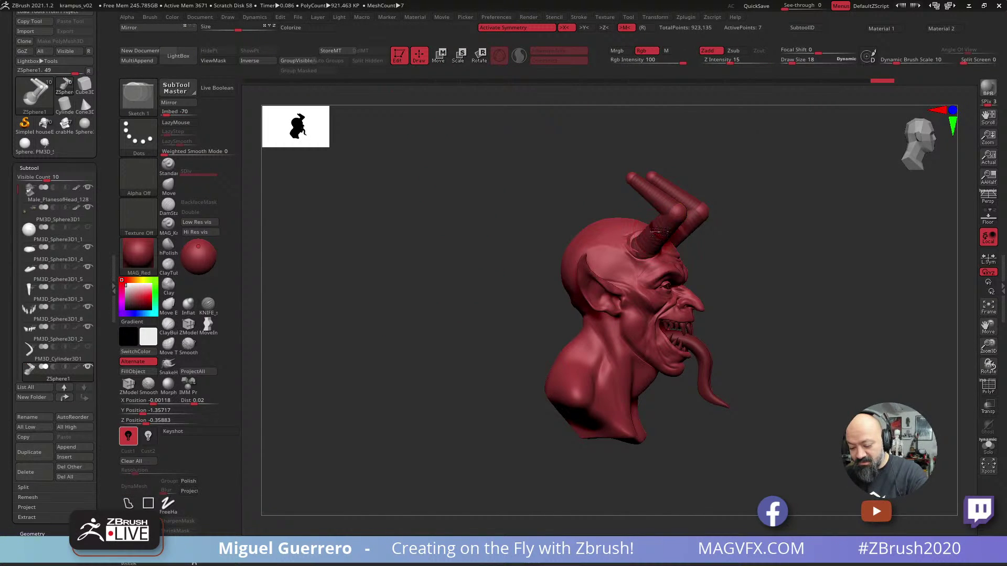
{"action": "left_click_drag", "start_coordinate": [508, 194], "coordinate": [531, 195]}
{"action": "left_click", "coordinate": [657, 196]}
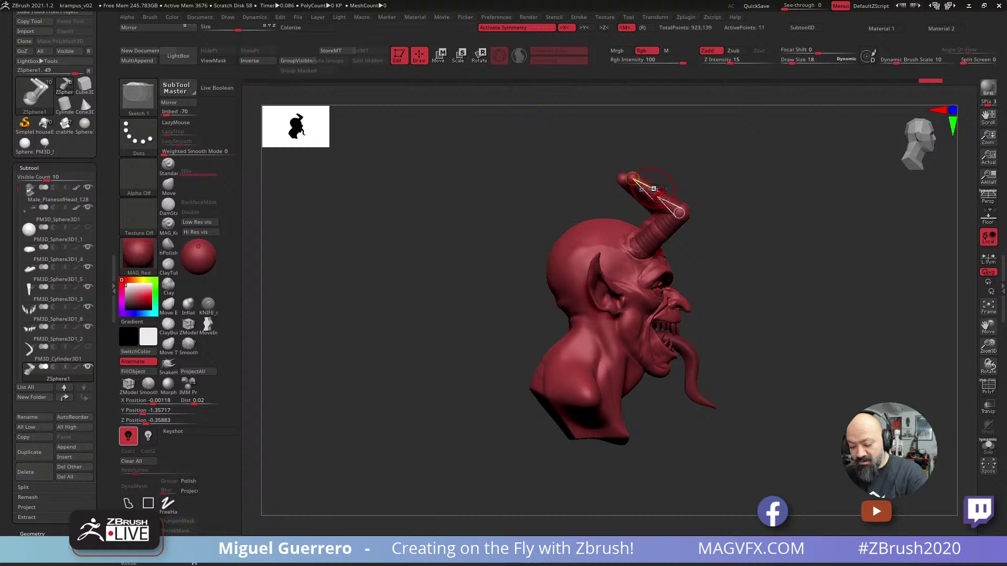
{"action": "left_click", "coordinate": [440, 57]}
{"action": "key", "text": "a"}
{"action": "key", "text": "a"}
{"action": "key", "text": "a"}
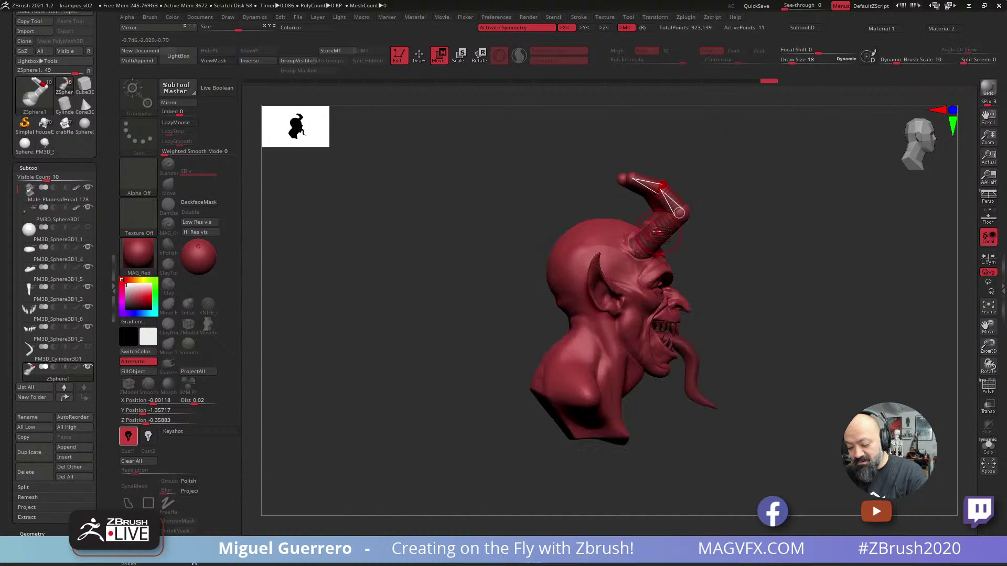
{"action": "left_click_drag", "start_coordinate": [666, 239], "coordinate": [686, 213]}
Examine the curved horns against the bust from front, side and three-quarter views, checking the skin preview.
{"action": "left_click_drag", "start_coordinate": [477, 212], "coordinate": [438, 225]}
{"action": "key", "text": "a"}
{"action": "key", "text": "a"}
{"action": "key", "text": "a"}
{"action": "key", "text": "a"}
{"action": "key", "text": "a"}
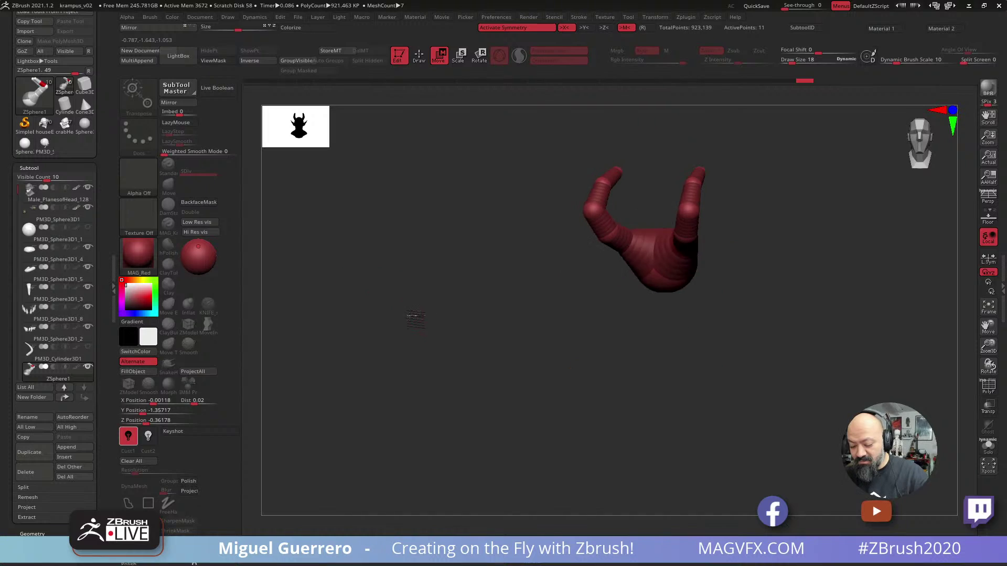
{"action": "key", "text": "a"}
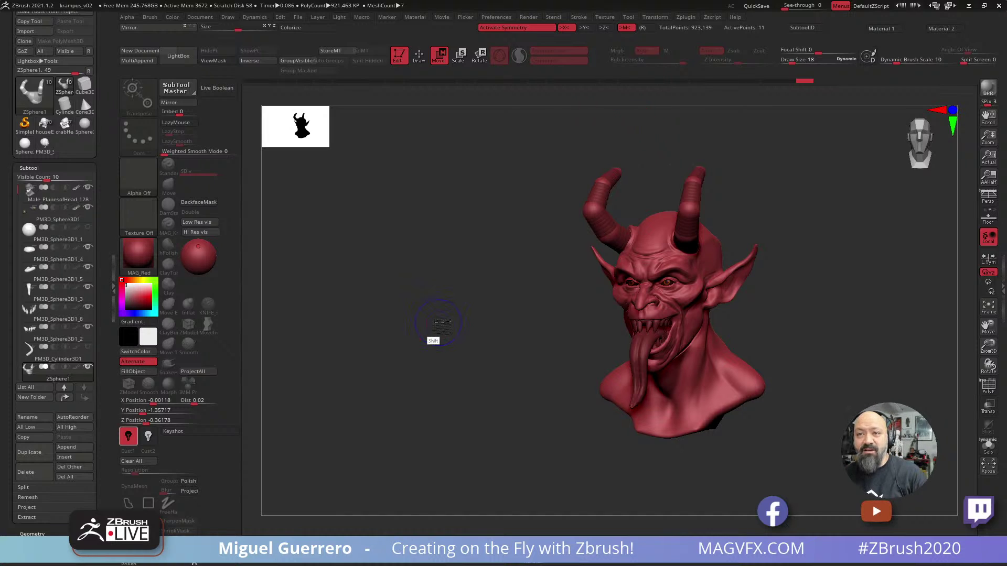
{"action": "left_click_drag", "start_coordinate": [429, 311], "coordinate": [397, 306], "text": "alt"}
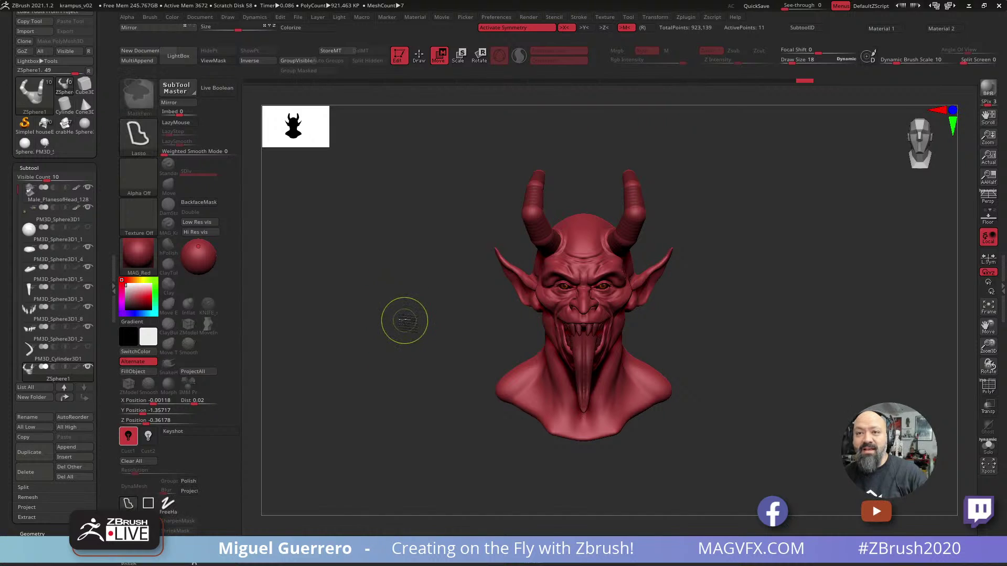
{"action": "right_click_drag", "start_coordinate": [404, 320], "coordinate": [427, 327], "text": "ctrl"}
{"action": "right_click_drag", "start_coordinate": [362, 322], "coordinate": [386, 325]}
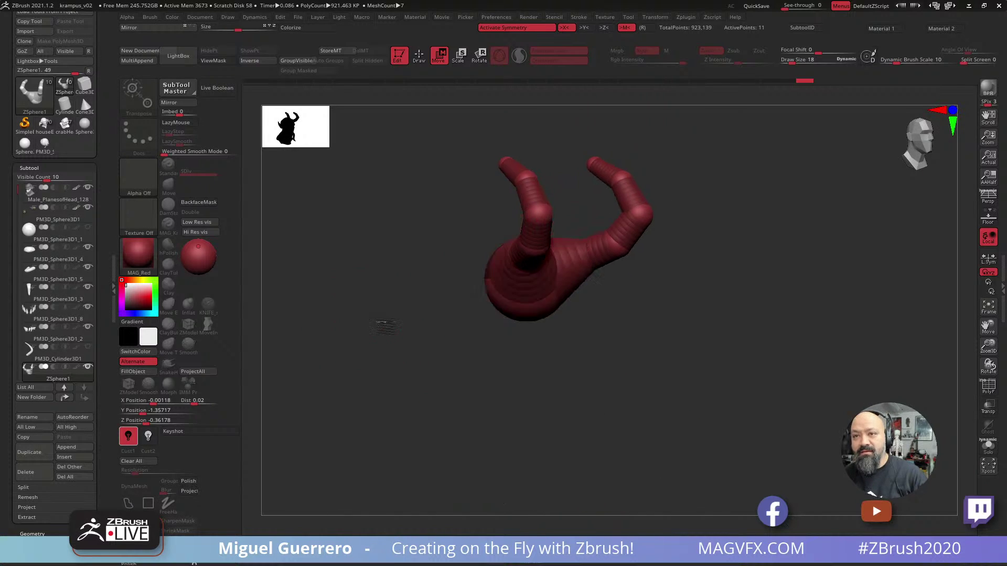
{"action": "mouse_move", "coordinate": [385, 324]}
{"action": "left_mouse_down", "text": "alt"}
{"action": "mouse_move", "coordinate": [472, 322]}
{"action": "mouse_move", "coordinate": [398, 324]}
{"action": "left_mouse_up", "text": "alt"}
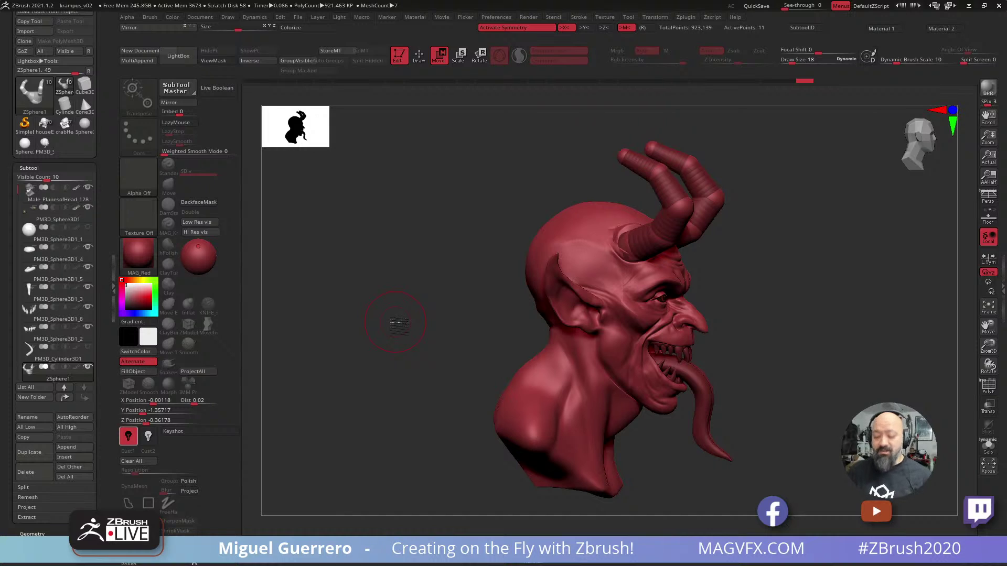
{"action": "mouse_move", "coordinate": [411, 323]}
{"action": "left_mouse_down"}
{"action": "mouse_move", "coordinate": [360, 326]}
{"action": "mouse_move", "coordinate": [412, 334]}
{"action": "left_mouse_up"}
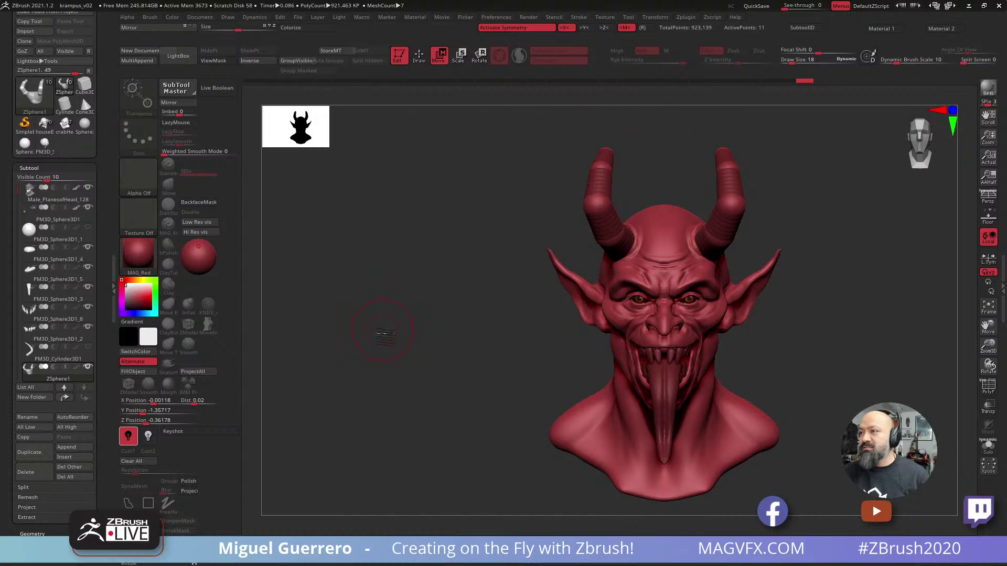
{"action": "left_click_drag", "start_coordinate": [381, 359], "coordinate": [524, 329]}
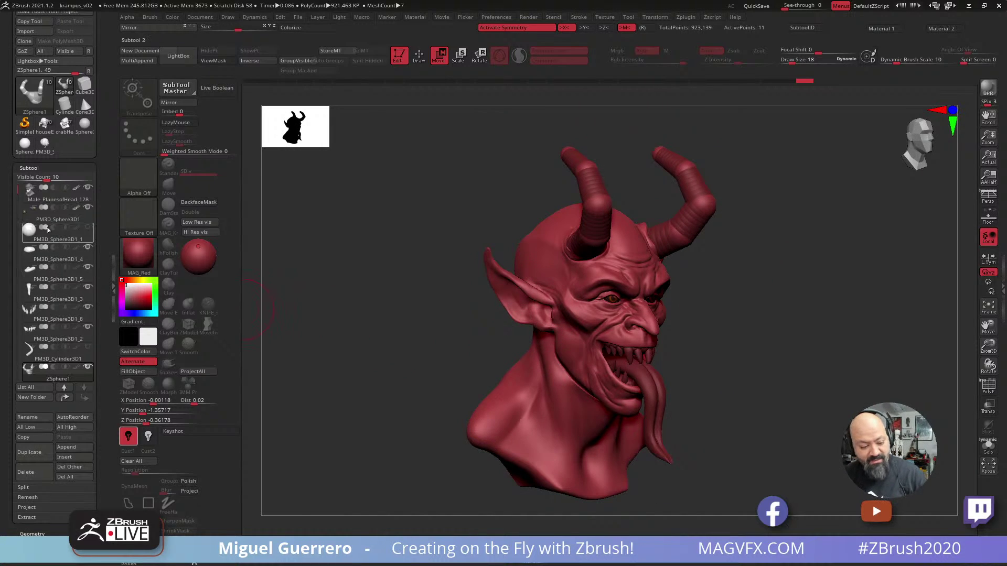
Make the Male_PlanesofHead_128 head the active subtool and isolate it with Solo.
{"action": "left_click", "coordinate": [50, 194]}
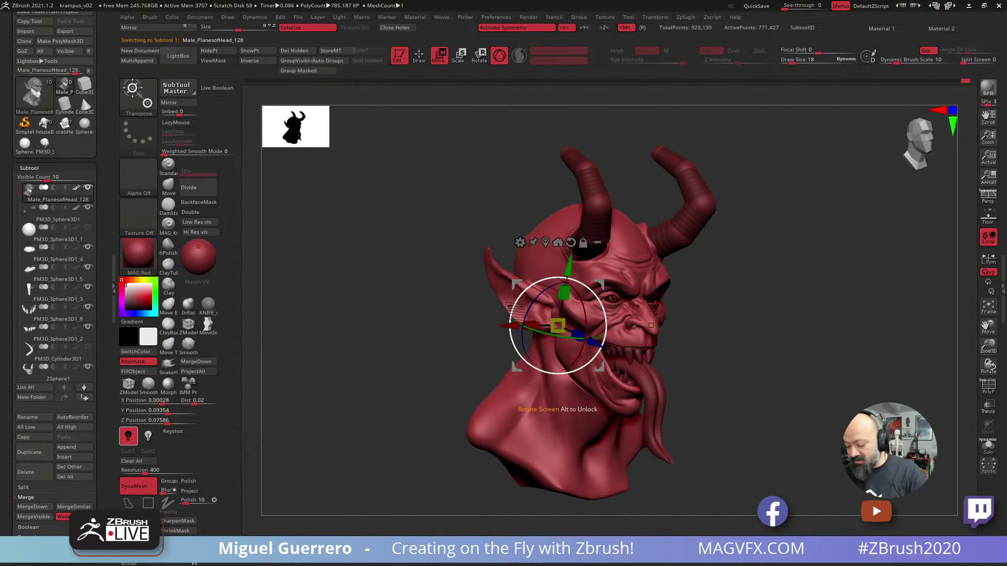
{"action": "left_click", "coordinate": [984, 447]}
{"action": "left_click_drag", "start_coordinate": [839, 315], "coordinate": [760, 314]}
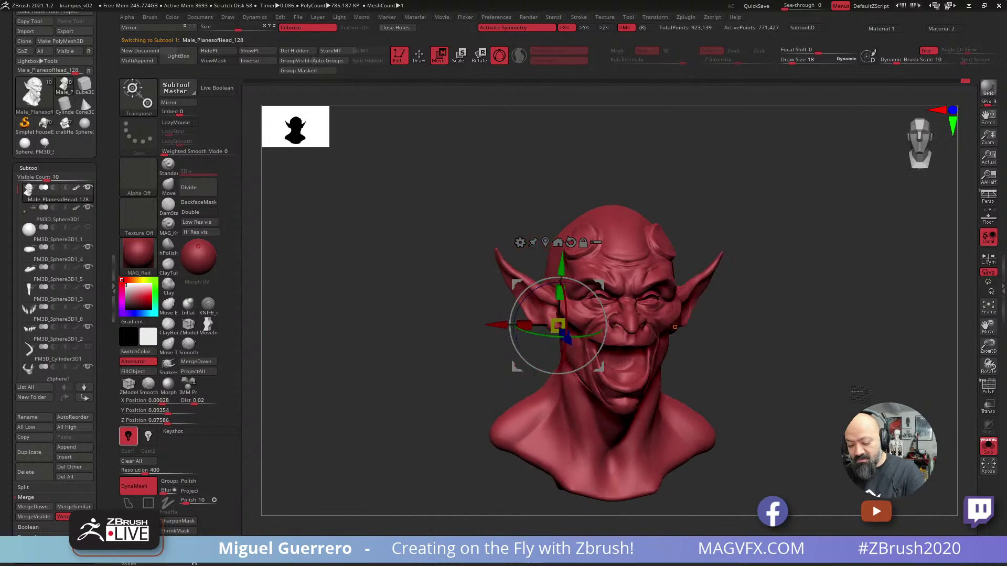
Smooth the rims of the raised horn sockets on the head's forehead.
{"action": "left_click", "coordinate": [419, 55]}
{"action": "mouse_move", "coordinate": [452, 202]}
{"action": "left_mouse_down"}
{"action": "mouse_move", "coordinate": [471, 219]}
{"action": "mouse_move", "coordinate": [533, 231]}
{"action": "left_mouse_up"}
{"action": "mouse_move", "coordinate": [592, 249]}
{"action": "left_mouse_down", "text": "shift"}
{"action": "mouse_move", "coordinate": [584, 241]}
{"action": "mouse_move", "coordinate": [600, 241]}
{"action": "mouse_move", "coordinate": [577, 260]}
{"action": "mouse_move", "coordinate": [601, 261]}
{"action": "mouse_move", "coordinate": [587, 244]}
{"action": "mouse_move", "coordinate": [599, 259]}
{"action": "left_mouse_up", "text": "shift"}
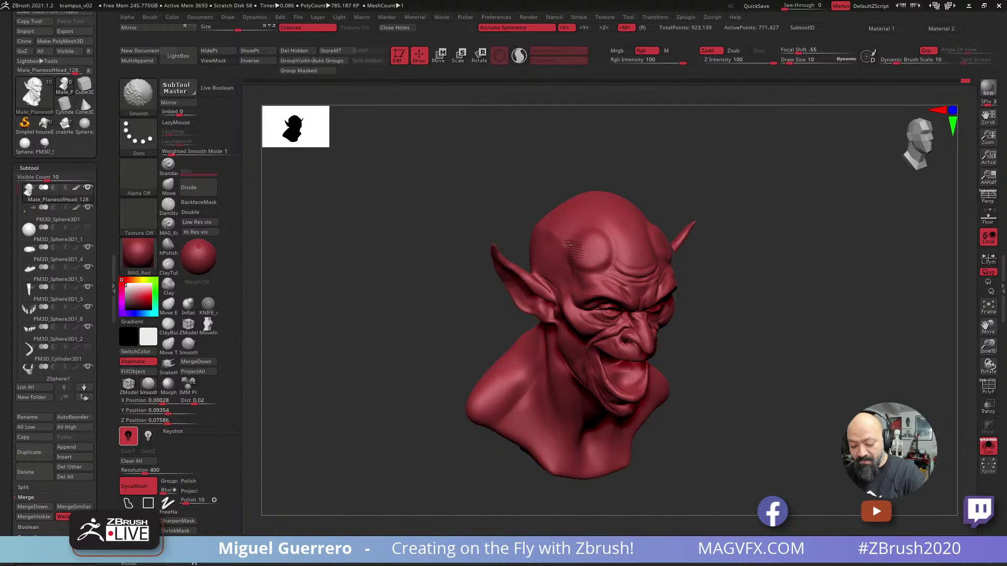
{"action": "mouse_move", "coordinate": [445, 220]}
{"action": "left_mouse_down"}
{"action": "mouse_move", "coordinate": [405, 225]}
{"action": "mouse_move", "coordinate": [426, 242]}
{"action": "mouse_move", "coordinate": [397, 283]}
{"action": "left_mouse_up"}
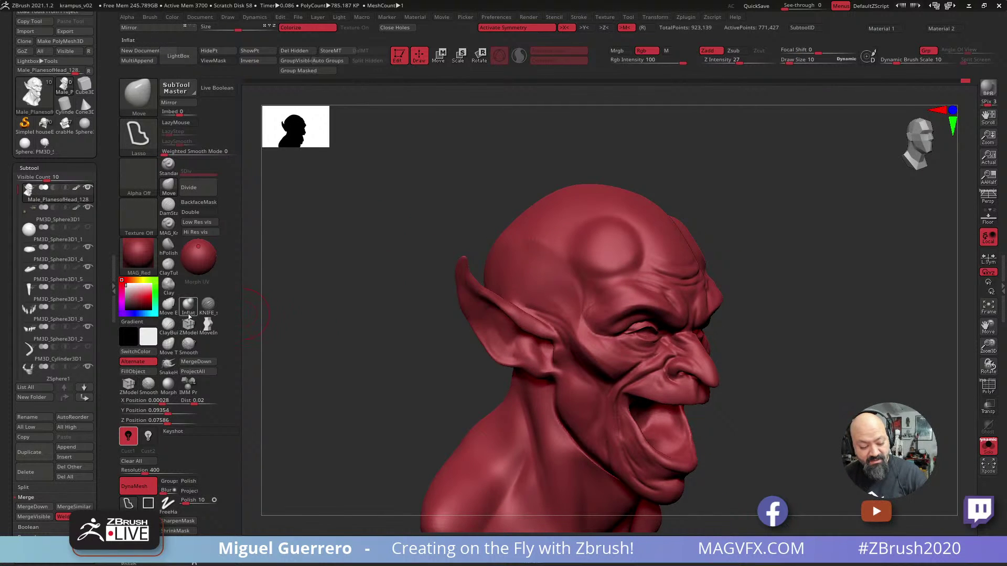
With the Clay brush at draw size 18, turn off Rgb and Colorize and build up the horn sockets without painting colour.
{"action": "left_click", "coordinate": [168, 285]}
{"action": "key", "text": "]"}
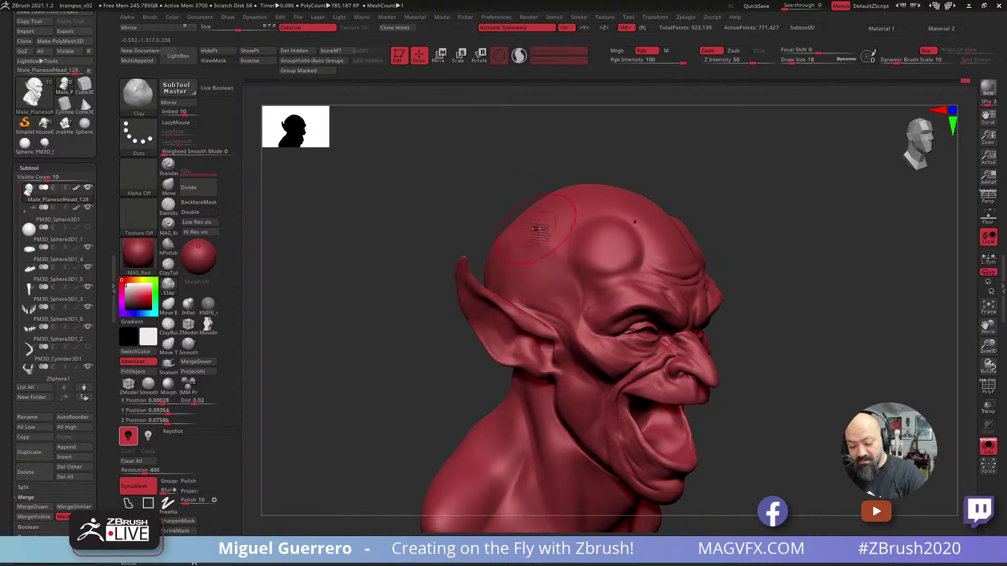
{"action": "mouse_move", "coordinate": [542, 230]}
{"action": "left_mouse_down"}
{"action": "mouse_move", "coordinate": [586, 230]}
{"action": "mouse_move", "coordinate": [620, 250]}
{"action": "mouse_move", "coordinate": [611, 237]}
{"action": "left_mouse_up"}
{"action": "left_click", "coordinate": [640, 50]}
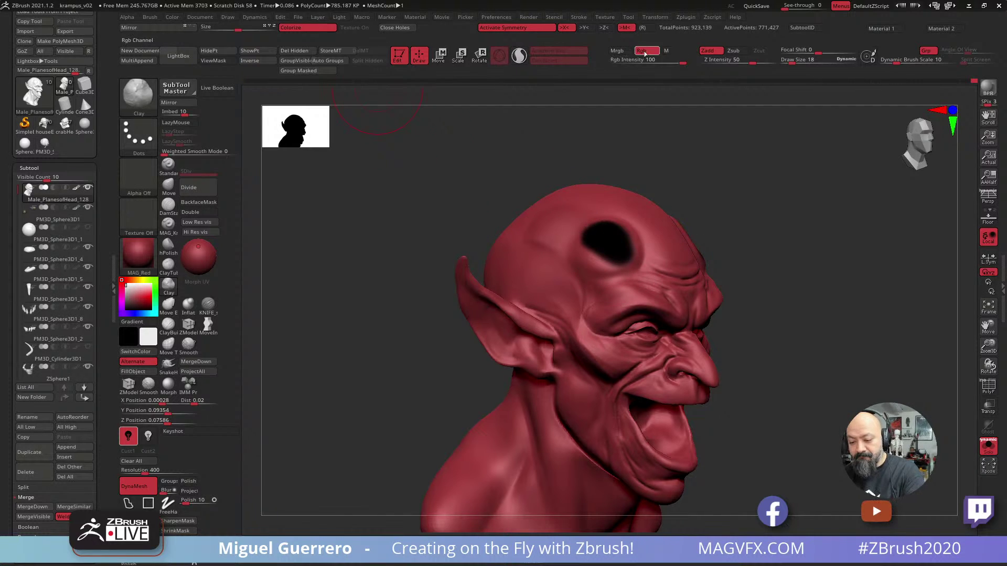
{"action": "left_click", "coordinate": [315, 27]}
{"action": "mouse_move", "coordinate": [603, 241]}
{"action": "left_mouse_down"}
{"action": "mouse_move", "coordinate": [608, 248]}
{"action": "mouse_move", "coordinate": [595, 251]}
{"action": "mouse_move", "coordinate": [611, 254]}
{"action": "mouse_move", "coordinate": [621, 233]}
{"action": "mouse_move", "coordinate": [608, 229]}
{"action": "mouse_move", "coordinate": [590, 255]}
{"action": "mouse_move", "coordinate": [606, 262]}
{"action": "left_mouse_up"}
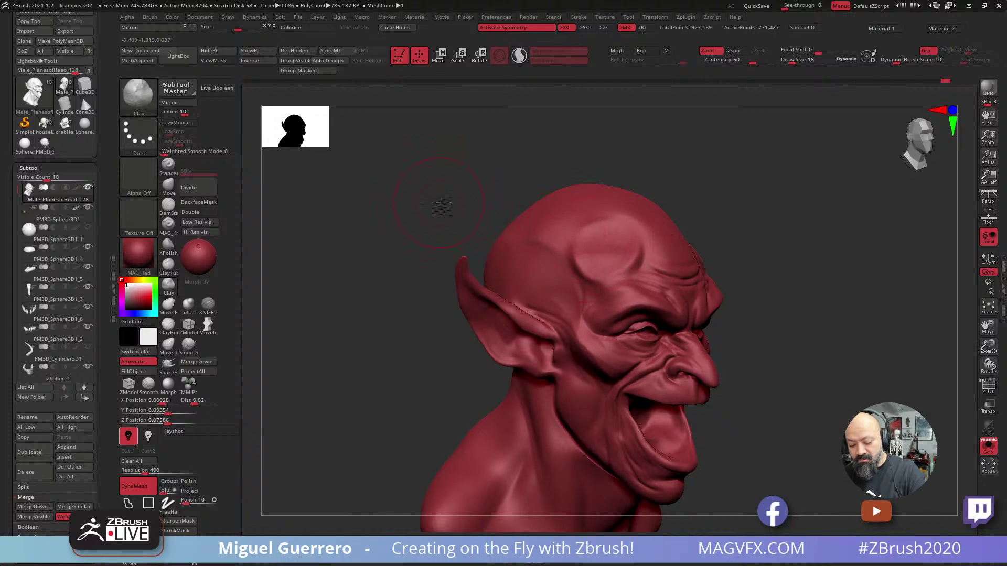
Smooth the filled horn sockets until they blend into the sides of the forehead.
{"action": "left_click_drag", "start_coordinate": [435, 198], "coordinate": [391, 200]}
{"action": "mouse_move", "coordinate": [573, 239]}
{"action": "left_mouse_down", "text": "shift"}
{"action": "mouse_move", "coordinate": [580, 260]}
{"action": "mouse_move", "coordinate": [618, 243]}
{"action": "mouse_move", "coordinate": [626, 250]}
{"action": "mouse_move", "coordinate": [620, 223]}
{"action": "mouse_move", "coordinate": [631, 232]}
{"action": "mouse_move", "coordinate": [615, 237]}
{"action": "left_mouse_up", "text": "shift"}
{"action": "mouse_move", "coordinate": [474, 193]}
{"action": "left_mouse_down"}
{"action": "mouse_move", "coordinate": [445, 198]}
{"action": "mouse_move", "coordinate": [504, 225]}
{"action": "left_mouse_up"}
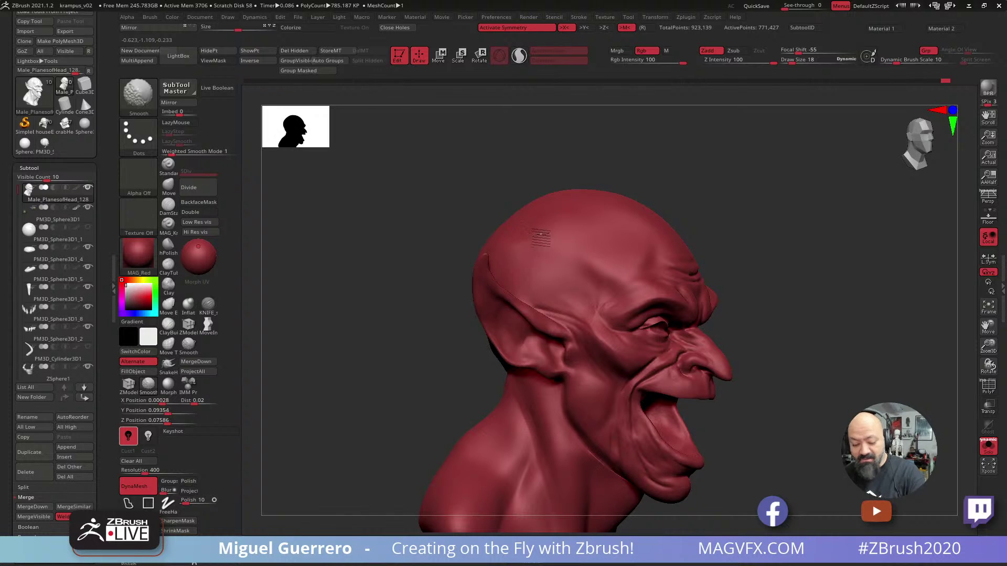
Reshape the sides of the skull with the Move brush, enlarging the draw size to 26.
{"action": "left_click", "coordinate": [168, 184]}
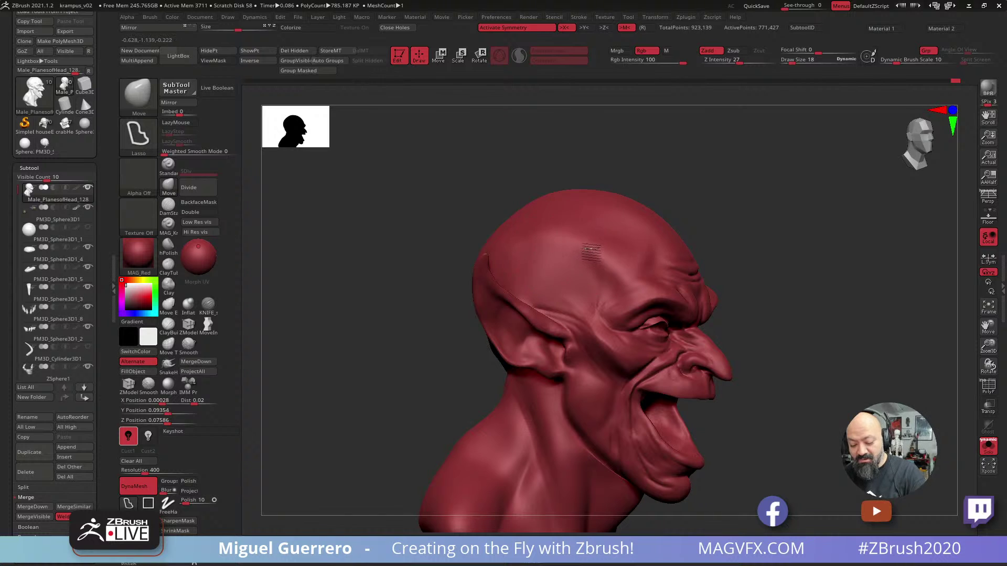
{"action": "left_click_drag", "start_coordinate": [417, 209], "coordinate": [400, 224]}
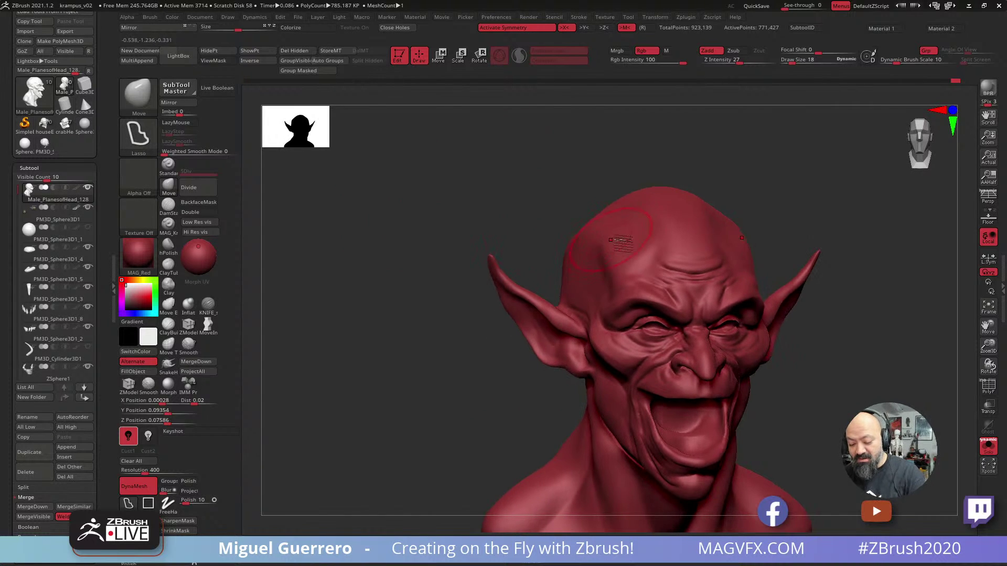
{"action": "left_click_drag", "start_coordinate": [561, 207], "coordinate": [541, 283]}
{"action": "key", "text": "bracketright"}
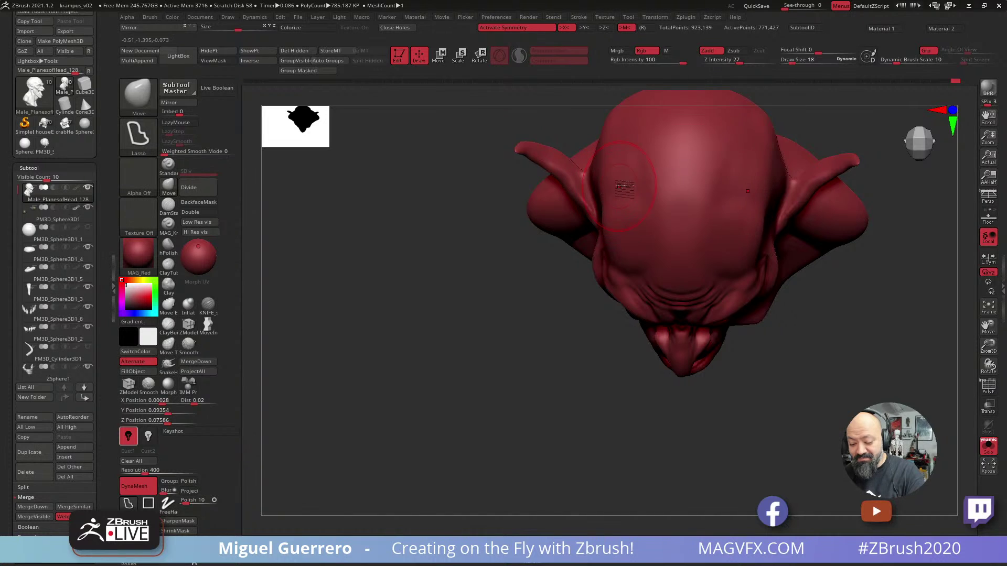
{"action": "key", "text": "bracketright"}
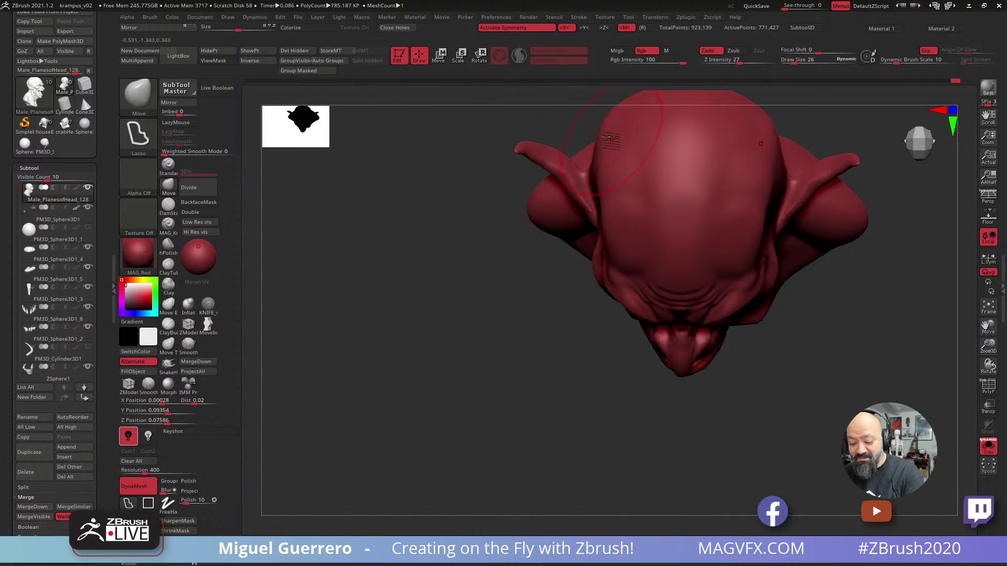
{"action": "left_click_drag", "start_coordinate": [516, 264], "coordinate": [456, 189]}
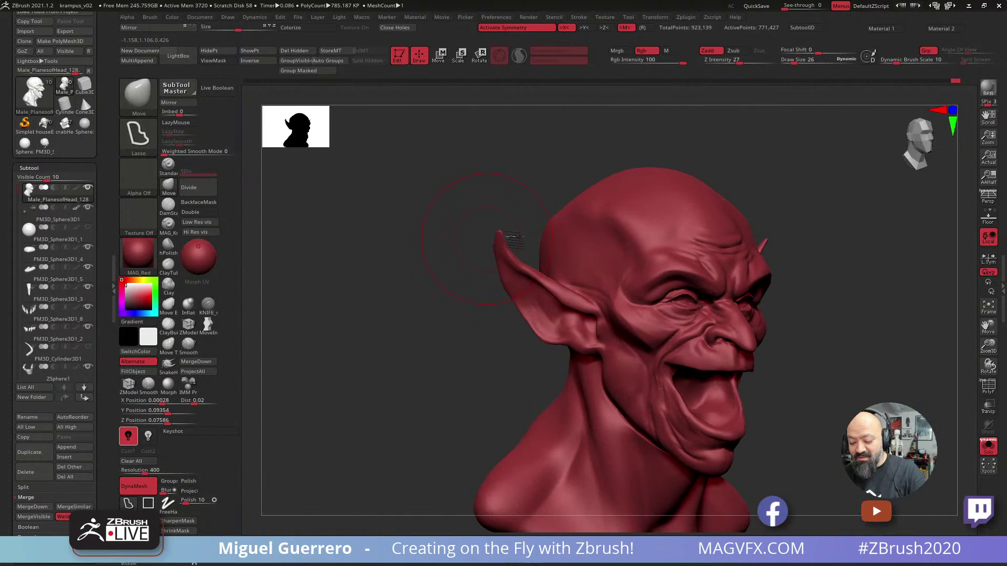
Smooth the temple and upper skull surface where the horn sockets were.
{"action": "key", "text": "shift"}
{"action": "mouse_move", "coordinate": [597, 208]}
{"action": "left_mouse_down", "text": "shift"}
{"action": "mouse_move", "coordinate": [633, 220]}
{"action": "mouse_move", "coordinate": [611, 216]}
{"action": "mouse_move", "coordinate": [636, 231]}
{"action": "left_mouse_up", "text": "shift"}
{"action": "mouse_move", "coordinate": [410, 227]}
{"action": "left_mouse_down"}
{"action": "mouse_move", "coordinate": [407, 240]}
{"action": "mouse_move", "coordinate": [434, 252]}
{"action": "mouse_move", "coordinate": [456, 192]}
{"action": "left_mouse_up"}
{"action": "key", "text": "shift"}
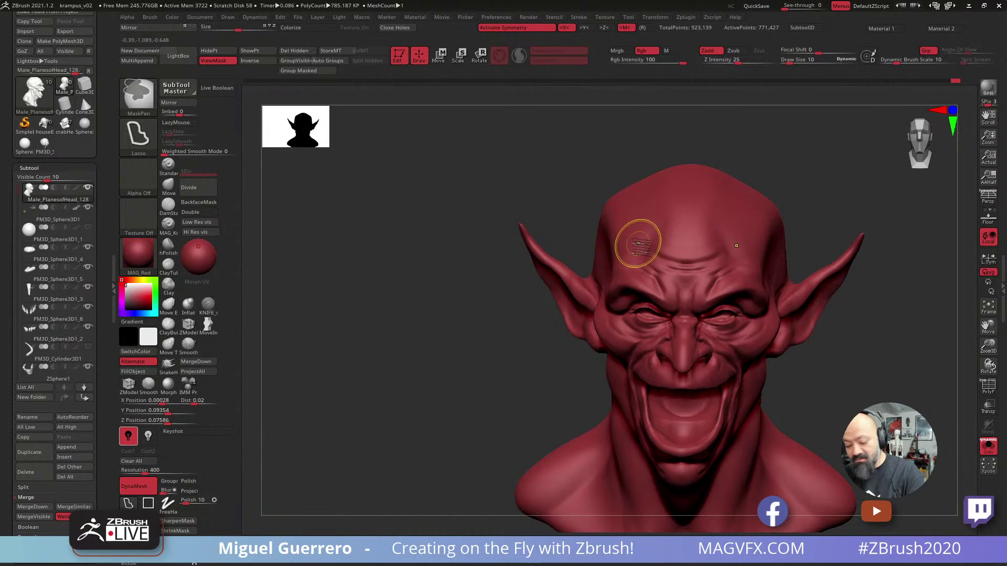
Mask the central forehead with a freehand MaskPen stroke and invert the mask to leave only that area editable.
{"action": "key", "text": "ctrl"}
{"action": "left_click", "coordinate": [168, 505]}
{"action": "mouse_move", "coordinate": [645, 265]}
{"action": "left_mouse_down", "text": "ctrl"}
{"action": "mouse_move", "coordinate": [682, 234]}
{"action": "mouse_move", "coordinate": [672, 244]}
{"action": "mouse_move", "coordinate": [692, 210]}
{"action": "mouse_move", "coordinate": [663, 202]}
{"action": "mouse_move", "coordinate": [647, 231]}
{"action": "mouse_move", "coordinate": [653, 262]}
{"action": "left_mouse_up", "text": "ctrl"}
{"action": "mouse_move", "coordinate": [660, 225]}
{"action": "left_mouse_down", "text": "ctrl"}
{"action": "mouse_move", "coordinate": [668, 273]}
{"action": "mouse_move", "coordinate": [687, 283]}
{"action": "left_mouse_up", "text": "ctrl"}
{"action": "left_click", "coordinate": [507, 229], "text": "ctrl"}
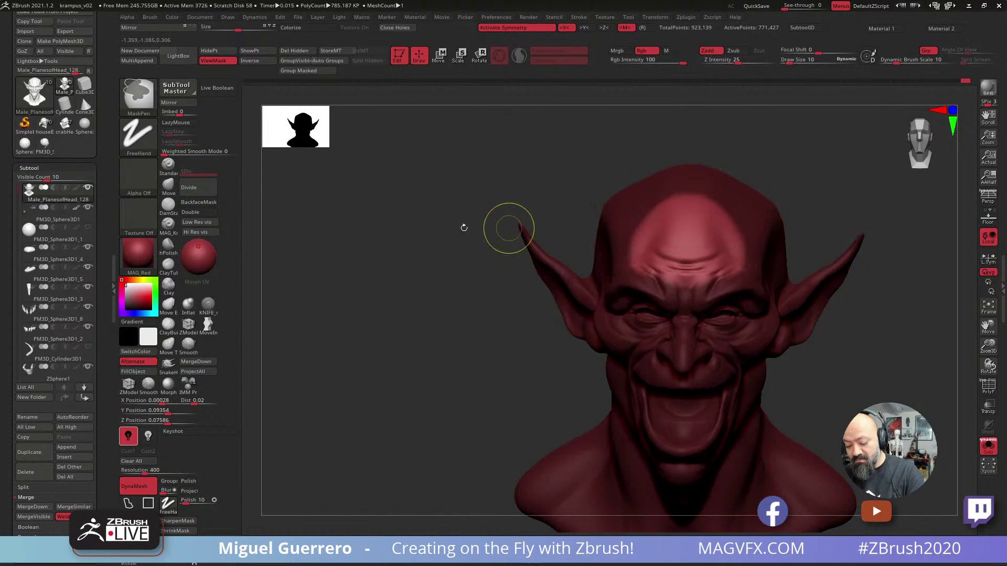
Reshape the unmasked forehead from the side and three-quarter views with the Move brush, reducing the draw size from 26 to 18.
{"action": "left_click_drag", "start_coordinate": [507, 229], "coordinate": [413, 246]}
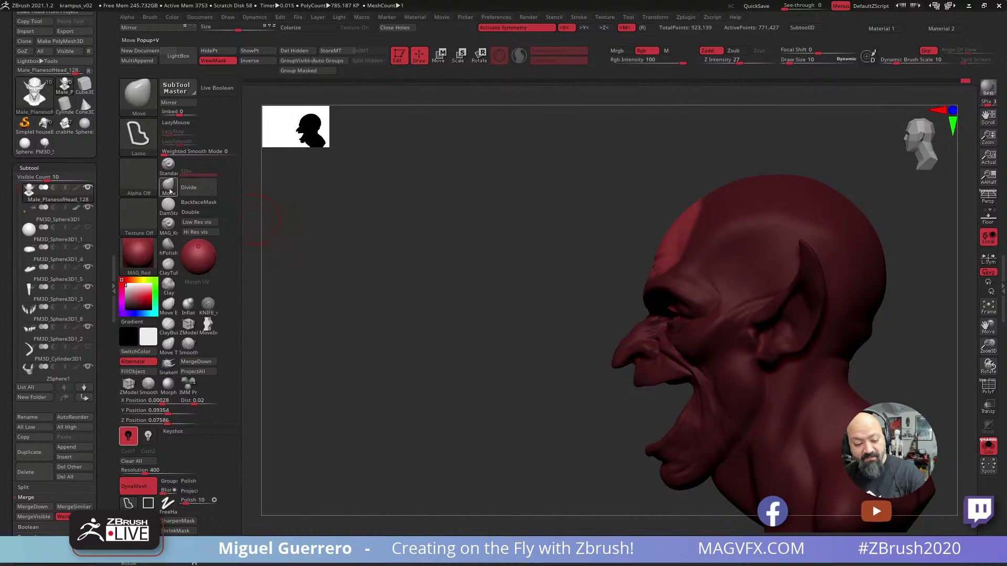
{"action": "key", "text": "bracketright"}
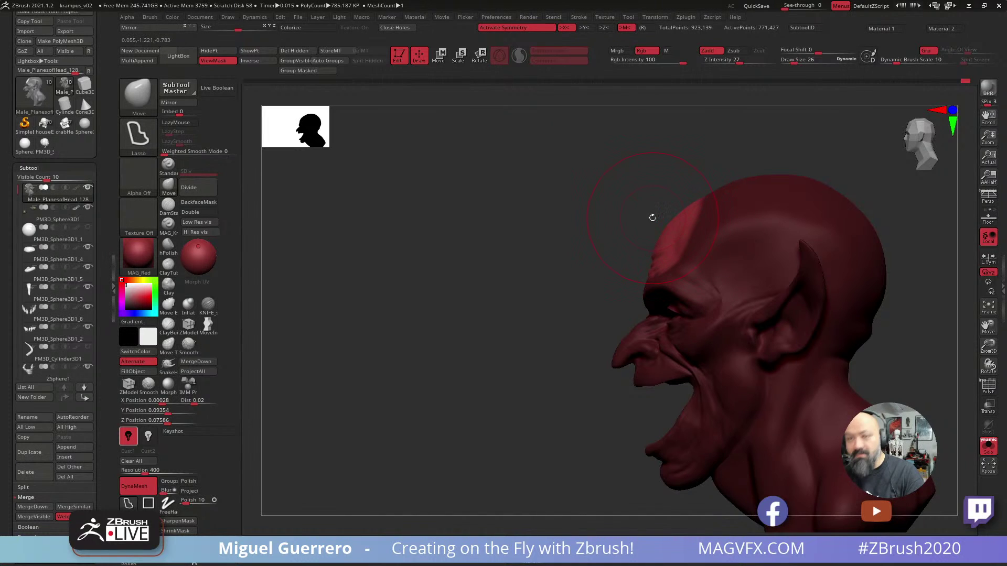
{"action": "left_click_drag", "start_coordinate": [442, 282], "coordinate": [461, 283]}
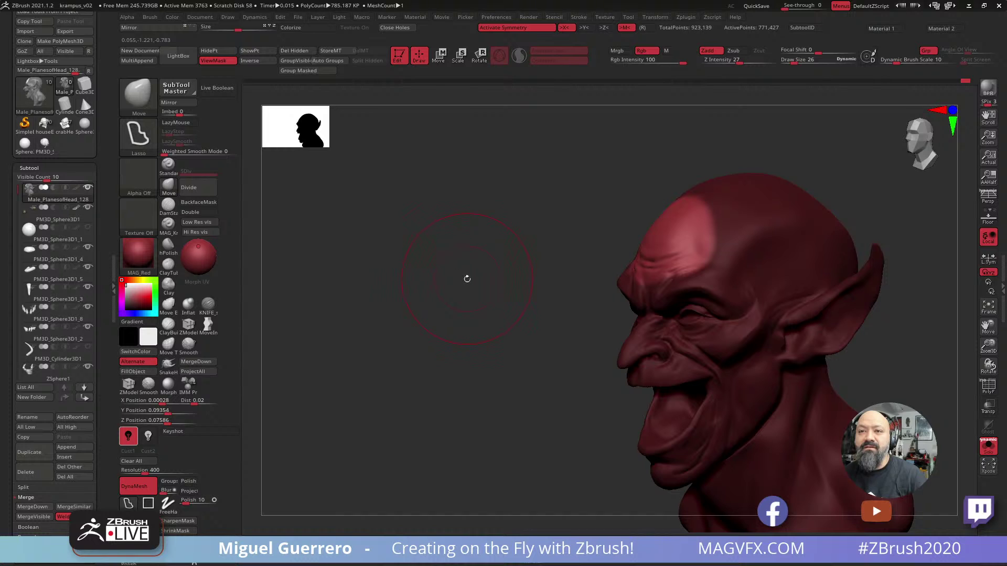
{"action": "mouse_move", "coordinate": [467, 278]}
{"action": "left_mouse_down"}
{"action": "mouse_move", "coordinate": [456, 278]}
{"action": "mouse_move", "coordinate": [476, 275]}
{"action": "mouse_move", "coordinate": [400, 263]}
{"action": "mouse_move", "coordinate": [423, 278]}
{"action": "mouse_move", "coordinate": [392, 334]}
{"action": "mouse_move", "coordinate": [367, 346]}
{"action": "mouse_move", "coordinate": [484, 323]}
{"action": "left_mouse_up"}
{"action": "left_click_drag", "start_coordinate": [545, 248], "coordinate": [536, 232]}
{"action": "key", "text": "bracketleft"}
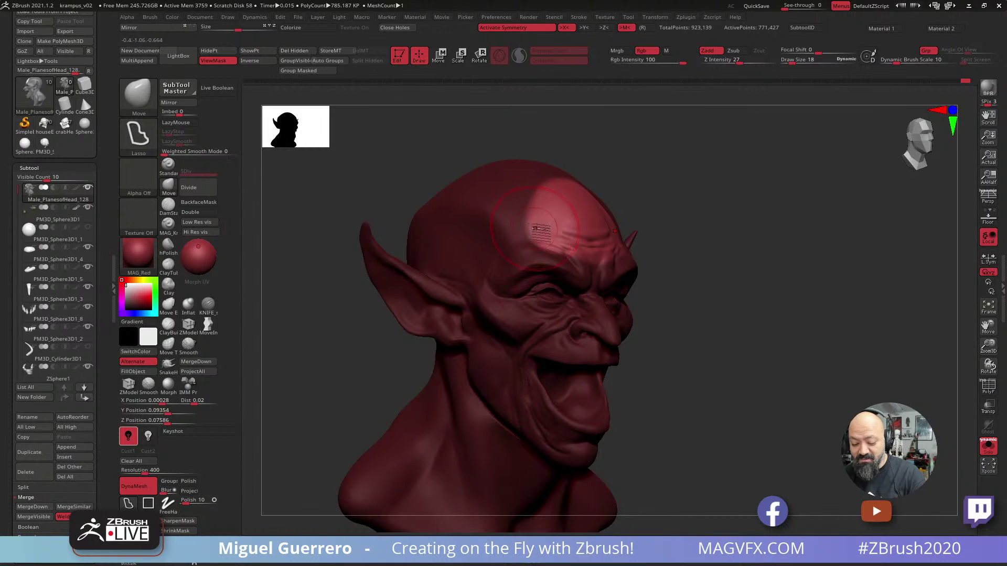
Refine the unmasked forehead with the Inflat brush at Z Intensity 10 and light smoothing, and clear the mask.
{"action": "left_click", "coordinate": [189, 305]}
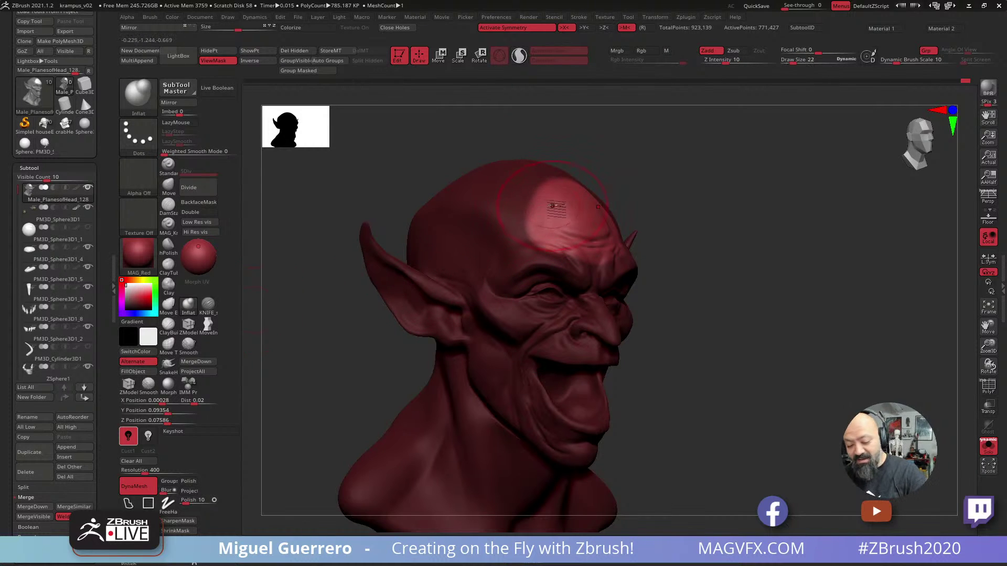
{"action": "mouse_move", "coordinate": [580, 215]}
{"action": "left_mouse_down", "text": "shift"}
{"action": "mouse_move", "coordinate": [569, 220]}
{"action": "mouse_move", "coordinate": [592, 216]}
{"action": "left_mouse_up", "text": "shift"}
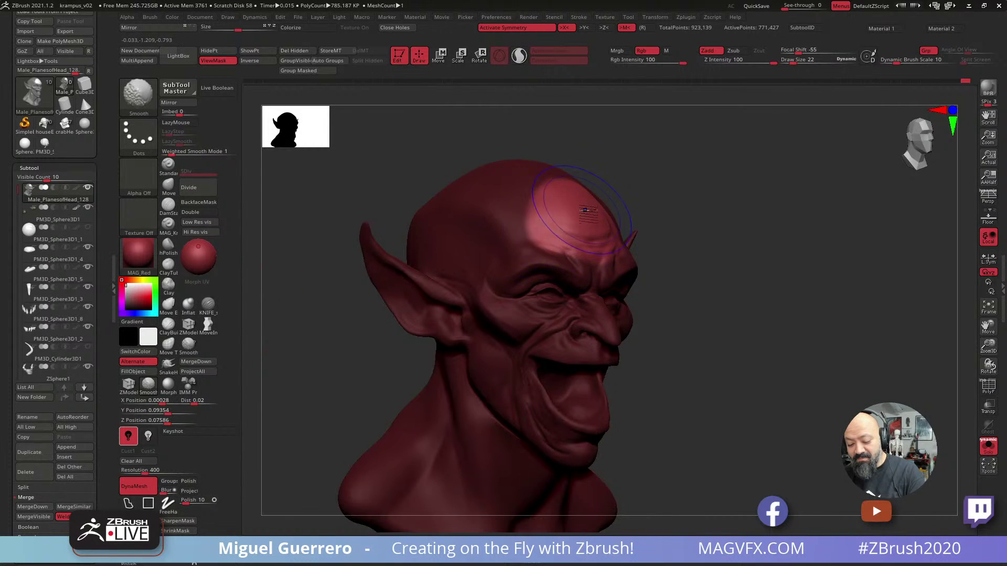
{"action": "left_click_drag", "start_coordinate": [692, 220], "coordinate": [603, 217]}
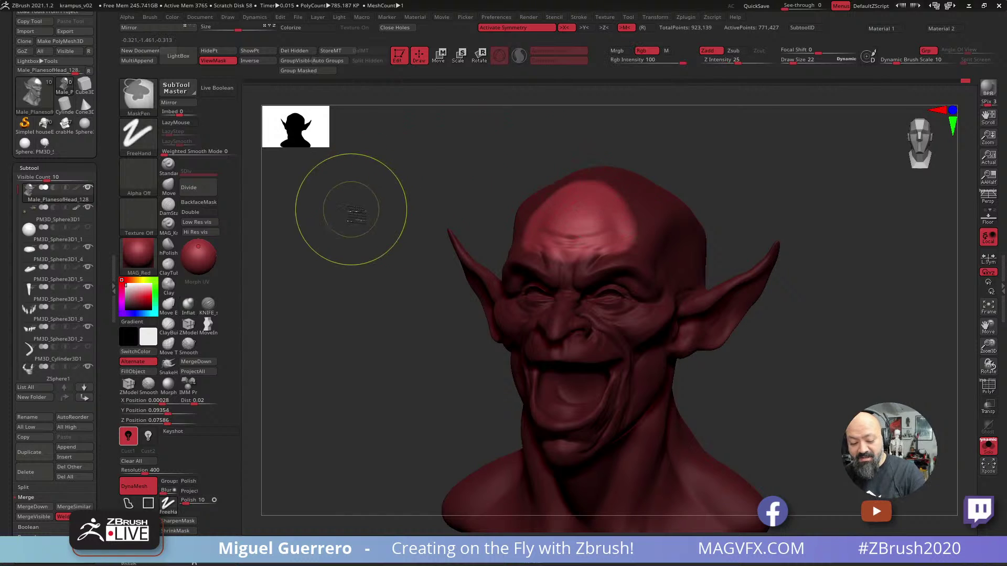
{"action": "mouse_move", "coordinate": [348, 206]}
{"action": "left_mouse_down"}
{"action": "mouse_move", "coordinate": [378, 274]}
{"action": "mouse_move", "coordinate": [354, 281]}
{"action": "mouse_move", "coordinate": [400, 292]}
{"action": "mouse_move", "coordinate": [391, 313]}
{"action": "left_mouse_up"}
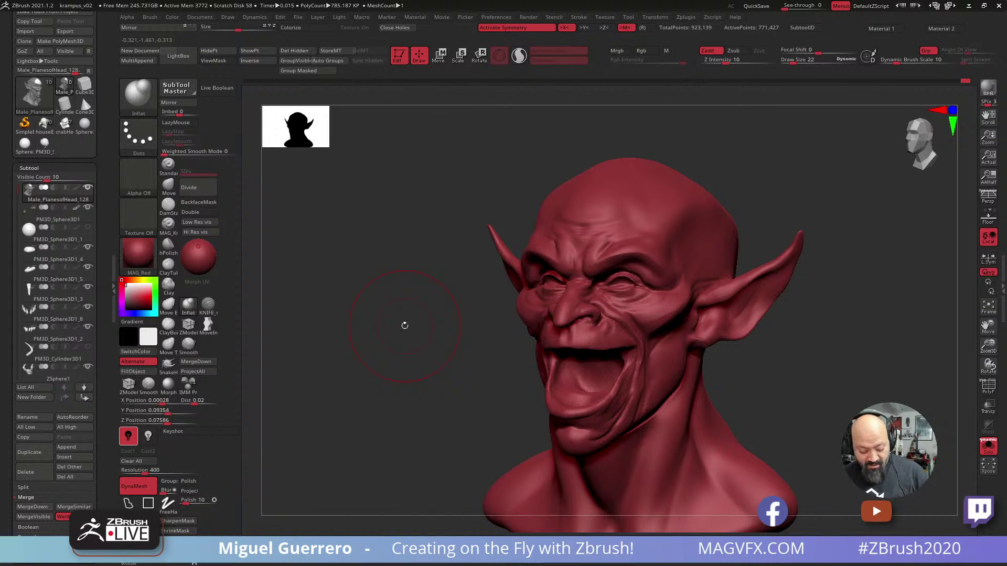
Turn off Solo to bring back the eyes, teeth and tongue, and hide the ZSphere horns subtool.
{"action": "left_click", "coordinate": [138, 256]}
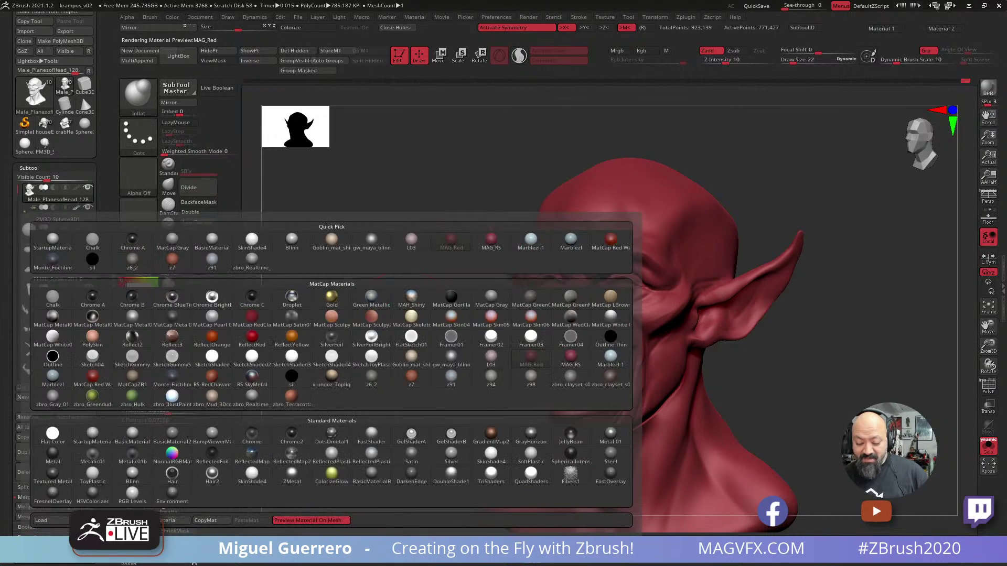
{"action": "key", "text": "Escape"}
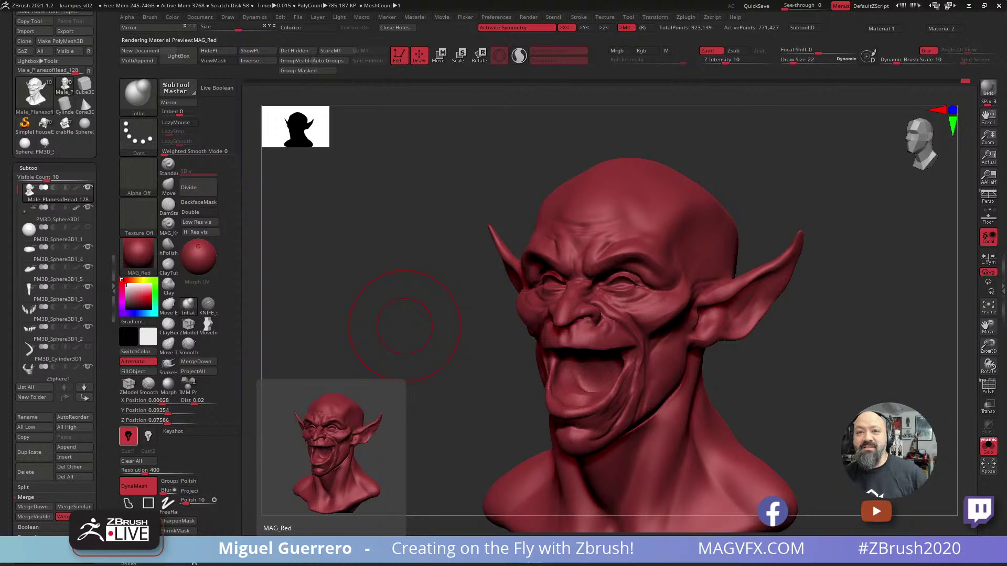
{"action": "left_click", "coordinate": [989, 446]}
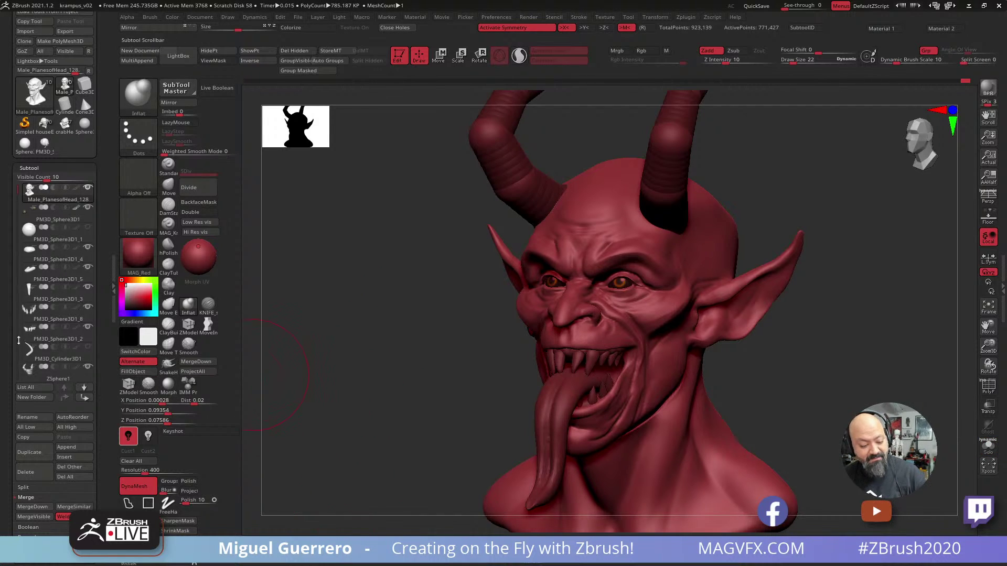
{"action": "left_click_drag", "start_coordinate": [15, 205], "coordinate": [15, 221]}
{"action": "left_click", "coordinate": [88, 307]}
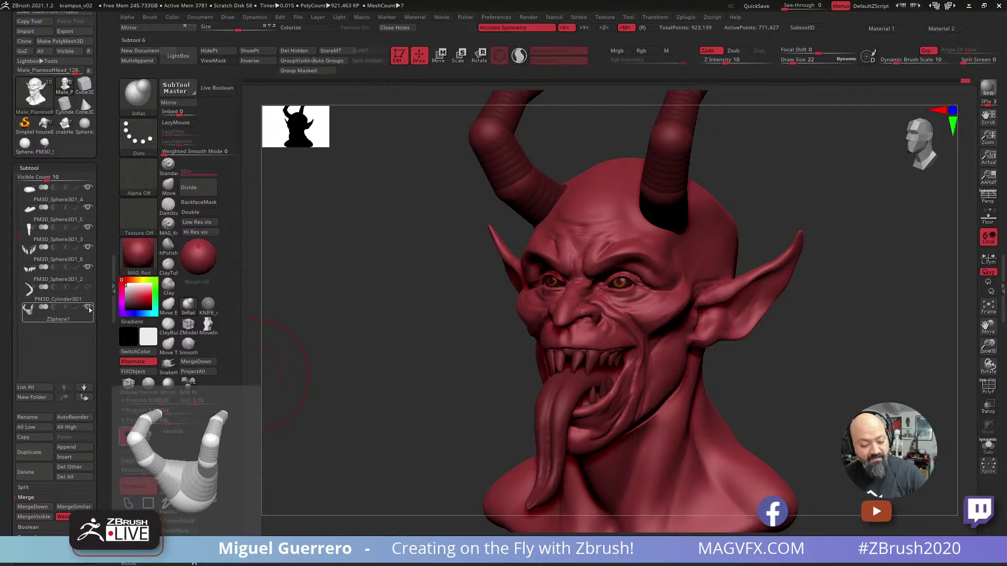
{"action": "mouse_move", "coordinate": [360, 356]}
{"action": "left_mouse_down"}
{"action": "mouse_move", "coordinate": [387, 362]}
{"action": "mouse_move", "coordinate": [345, 361]}
{"action": "left_mouse_up"}
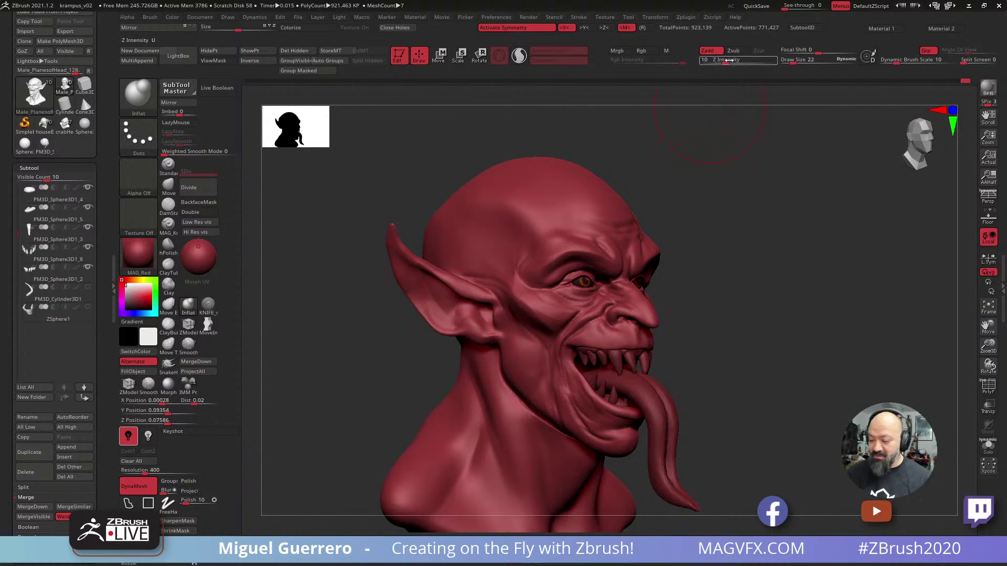
Compare the reworked head with its earlier horn-socket version in the undo history, returning to the latest state.
{"action": "left_click", "coordinate": [955, 82]}
{"action": "left_click", "coordinate": [955, 82]}
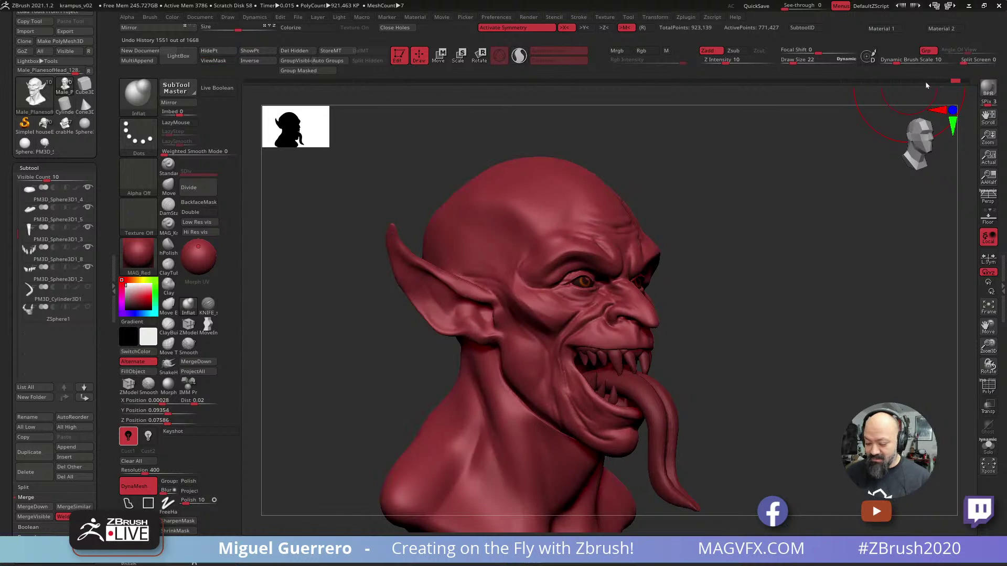
{"action": "left_click_drag", "start_coordinate": [879, 85], "coordinate": [862, 85]}
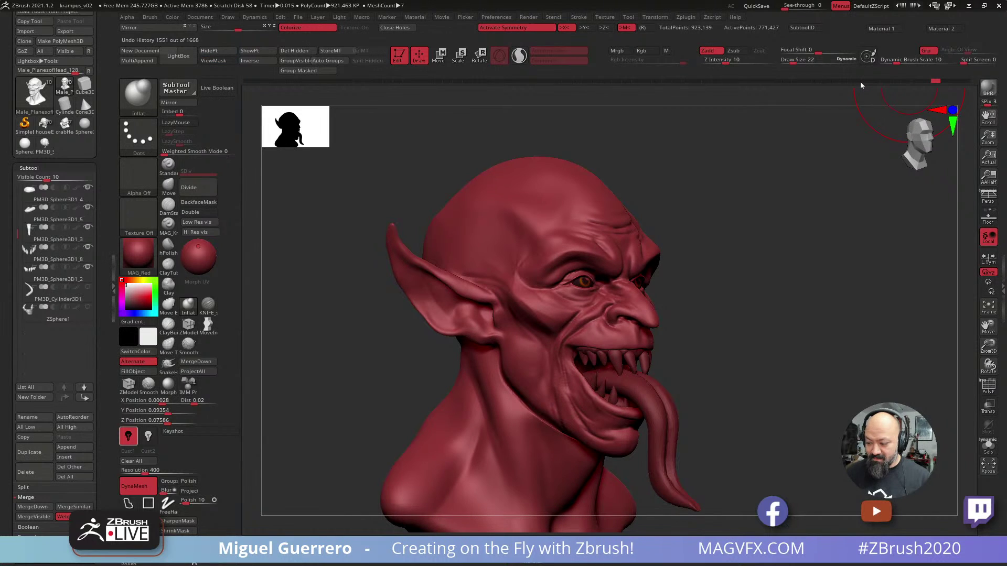
{"action": "left_click", "coordinate": [857, 80]}
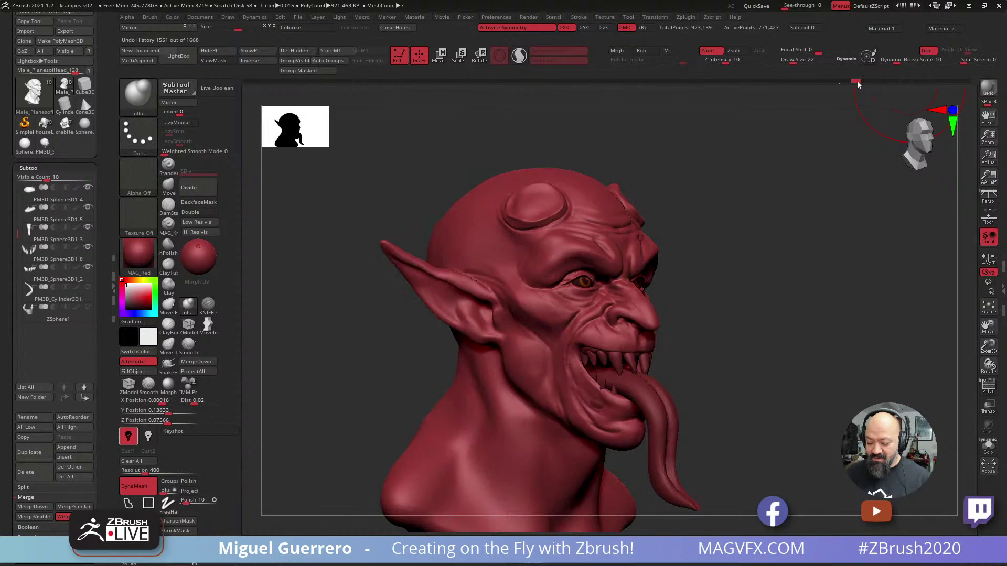
{"action": "left_click", "coordinate": [966, 81]}
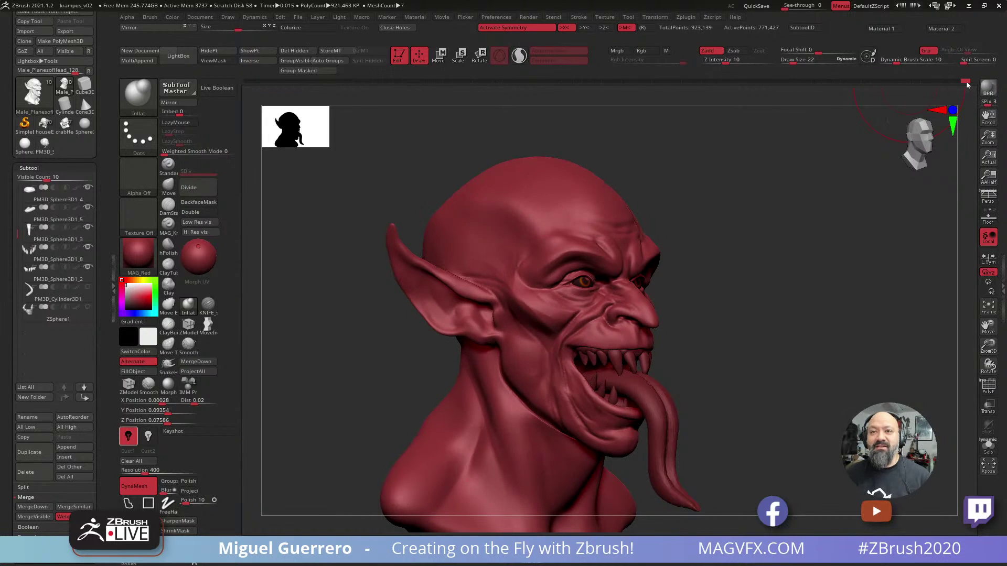
Preview the bust from several angles in alternative materials, including MAG_RS and zbro_Realtime.
{"action": "left_click_drag", "start_coordinate": [352, 366], "coordinate": [328, 369], "text": "shift"}
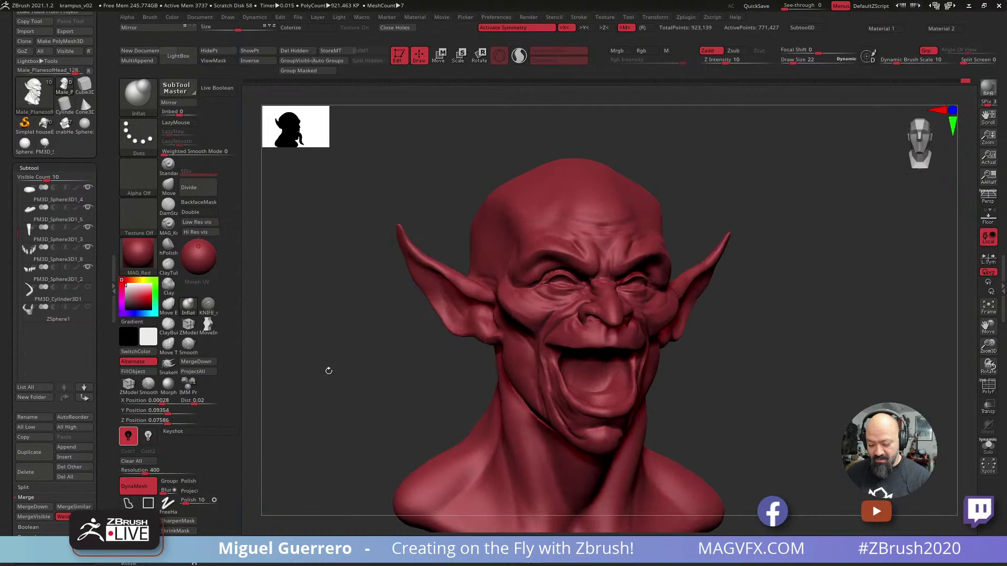
{"action": "left_click", "coordinate": [314, 546]}
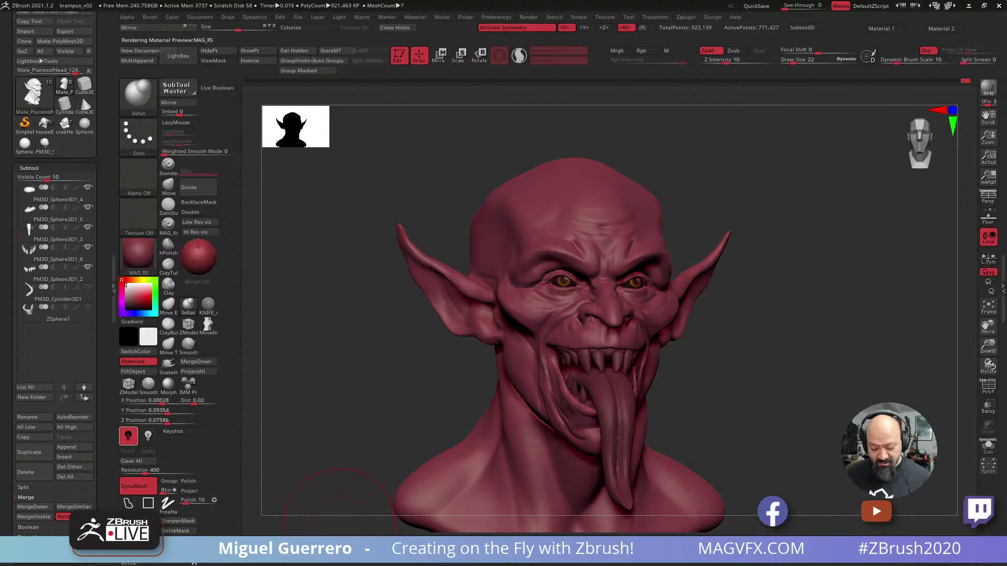
{"action": "mouse_move", "coordinate": [319, 376]}
{"action": "left_mouse_down"}
{"action": "mouse_move", "coordinate": [349, 375]}
{"action": "mouse_move", "coordinate": [332, 377]}
{"action": "left_mouse_up"}
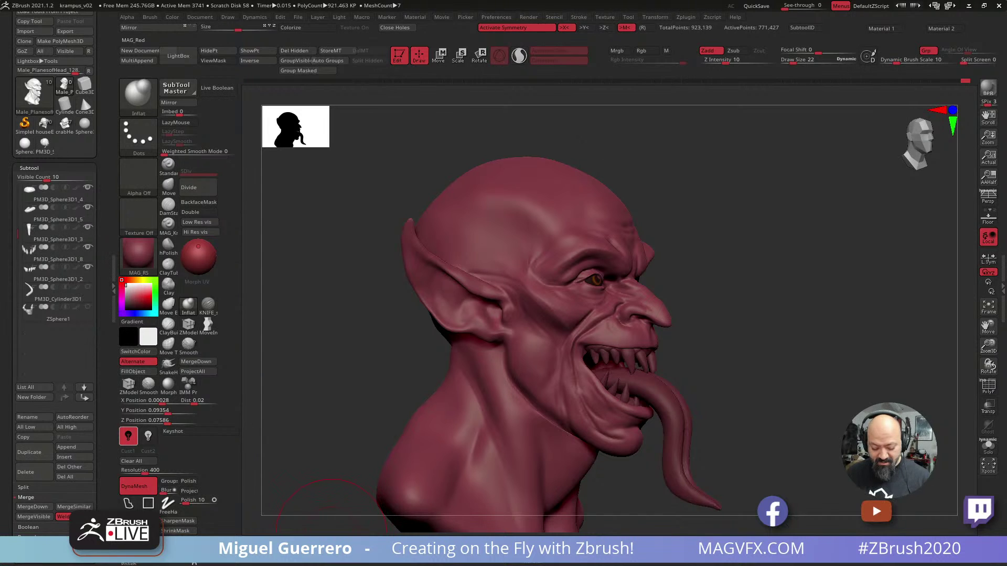
{"action": "left_click", "coordinate": [333, 547]}
{"action": "left_click", "coordinate": [353, 546]}
{"action": "mouse_move", "coordinate": [344, 400]}
{"action": "left_mouse_down"}
{"action": "mouse_move", "coordinate": [328, 408]}
{"action": "mouse_move", "coordinate": [326, 503]}
{"action": "left_mouse_up"}
{"action": "left_click", "coordinate": [369, 546]}
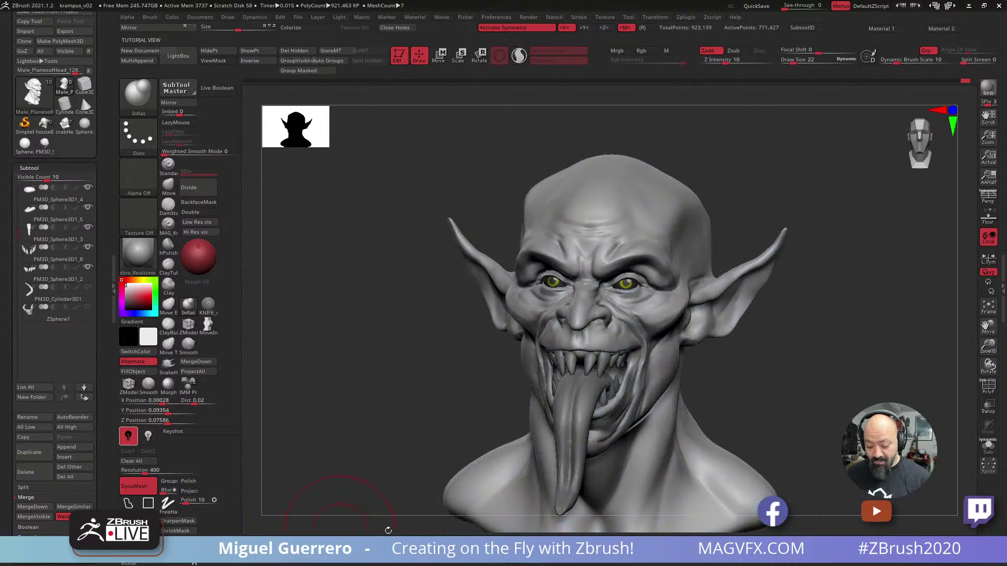
Try the z7 and Goblin_mat_shiny materials on the bust and inspect the head from both sides.
{"action": "left_click_drag", "start_coordinate": [373, 437], "coordinate": [345, 451]}
{"action": "left_click", "coordinate": [389, 546]}
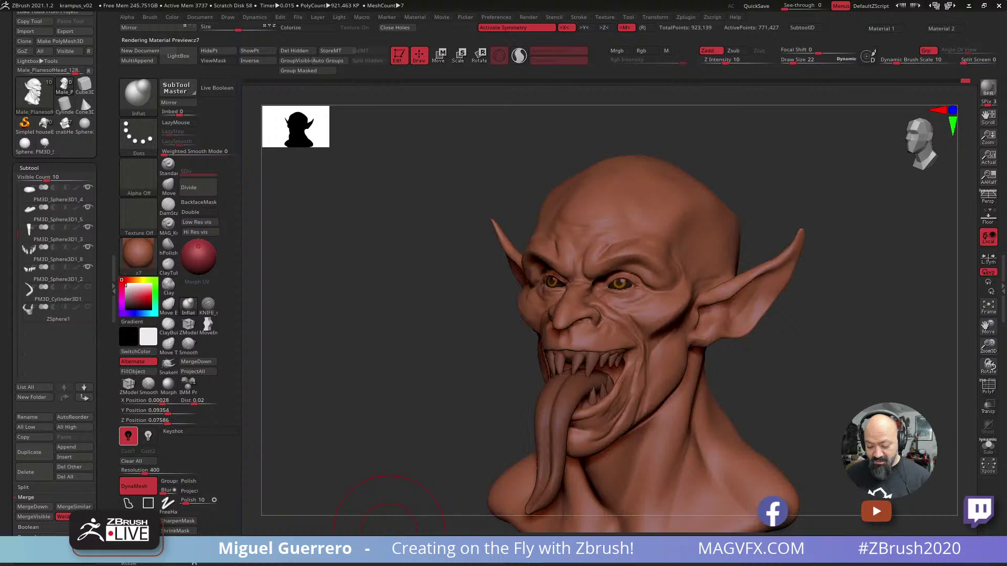
{"action": "left_click", "coordinate": [371, 547]}
{"action": "mouse_move", "coordinate": [352, 462]}
{"action": "left_mouse_down"}
{"action": "mouse_move", "coordinate": [332, 434]}
{"action": "mouse_move", "coordinate": [349, 424]}
{"action": "mouse_move", "coordinate": [357, 452]}
{"action": "left_mouse_up"}
{"action": "left_click", "coordinate": [441, 547]}
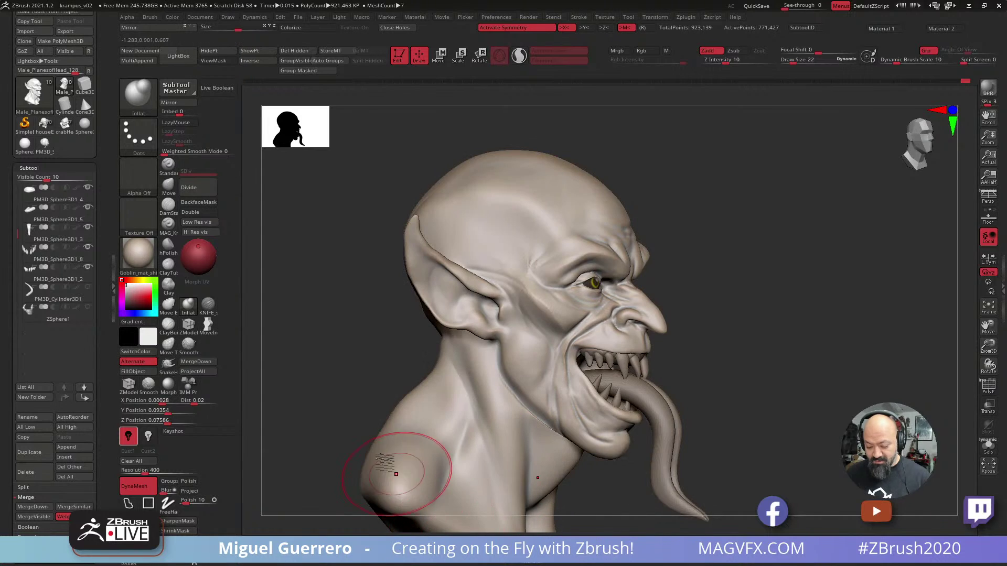
{"action": "left_click_drag", "start_coordinate": [336, 392], "coordinate": [368, 424]}
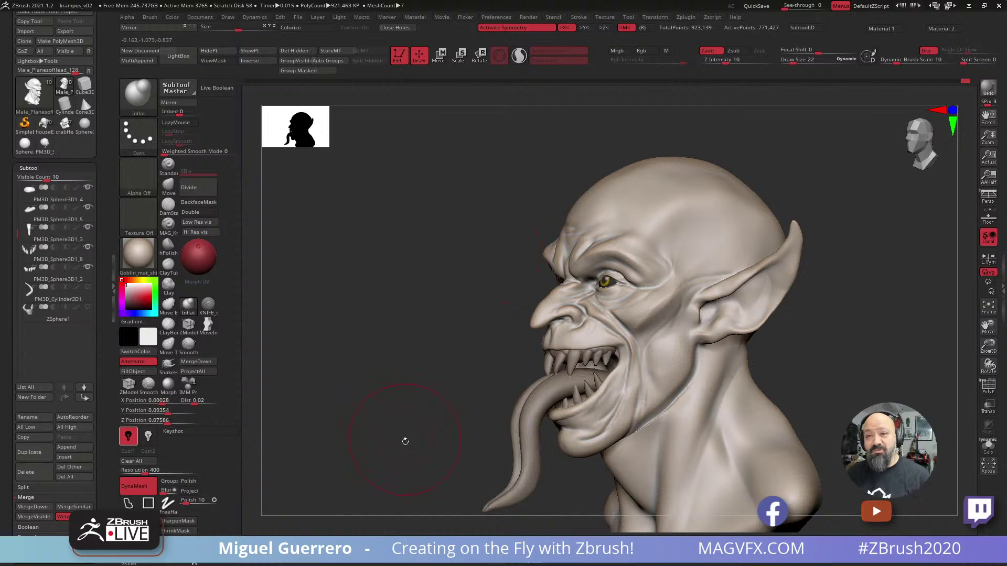
Test a marble material and BasicMaterial on the bust, and restore the MAG_Red material.
{"action": "left_click", "coordinate": [495, 534]}
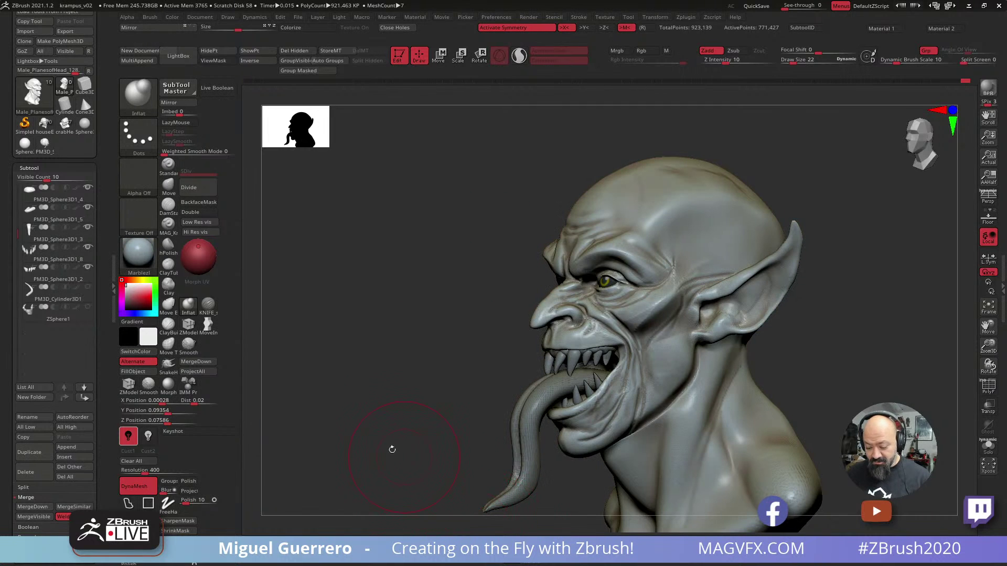
{"action": "mouse_move", "coordinate": [363, 447]}
{"action": "left_mouse_down"}
{"action": "mouse_move", "coordinate": [377, 439]}
{"action": "mouse_move", "coordinate": [360, 417]}
{"action": "left_mouse_up"}
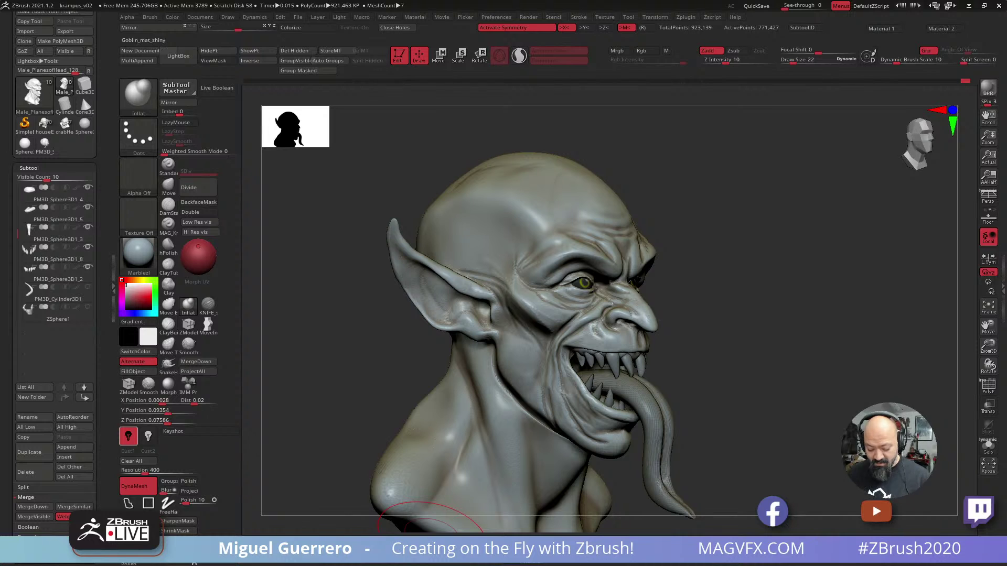
{"action": "left_click", "coordinate": [445, 542]}
{"action": "left_click_drag", "start_coordinate": [350, 454], "coordinate": [331, 438]}
{"action": "left_click", "coordinate": [294, 542]}
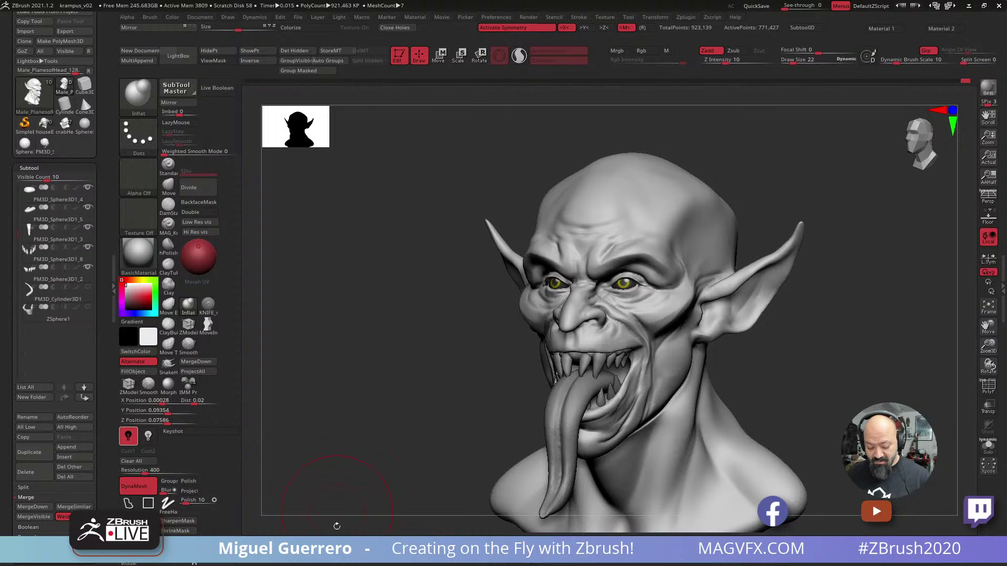
{"action": "left_click", "coordinate": [341, 541]}
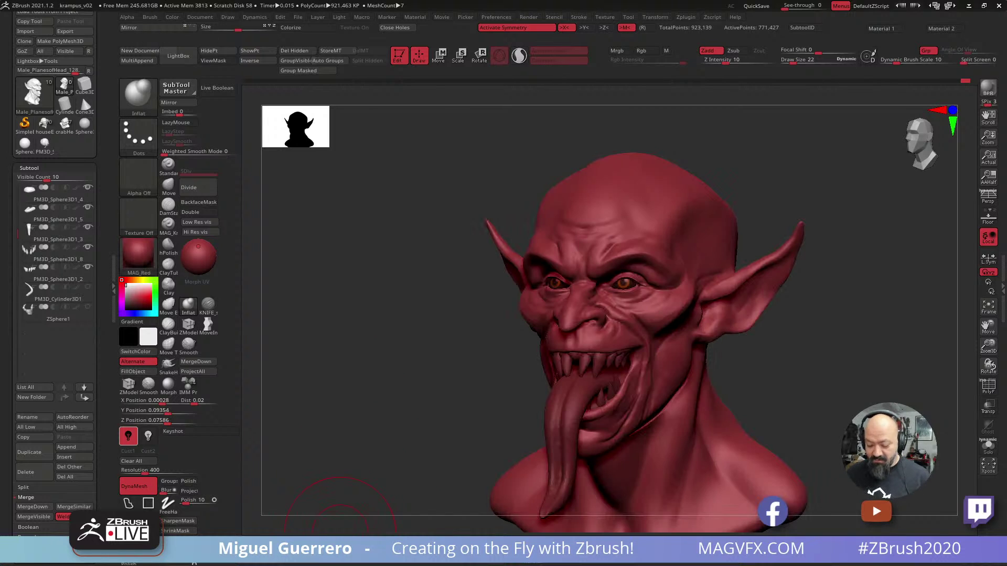
Carve creases along the sides of the forehead above the brows with the DamStandard brush at draw size 6.
{"action": "right_click", "coordinate": [384, 363]}
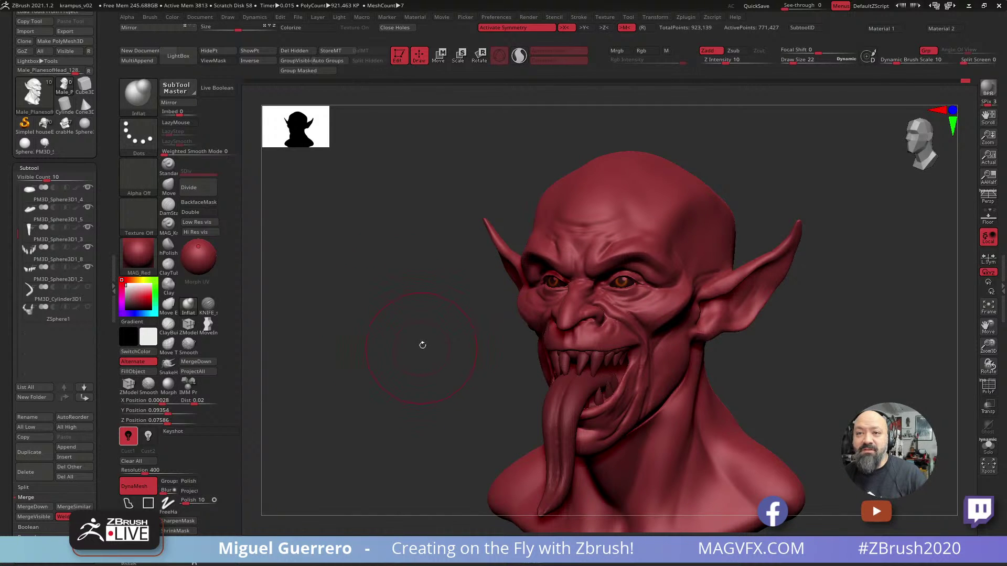
{"action": "left_click_drag", "start_coordinate": [424, 344], "coordinate": [379, 346]}
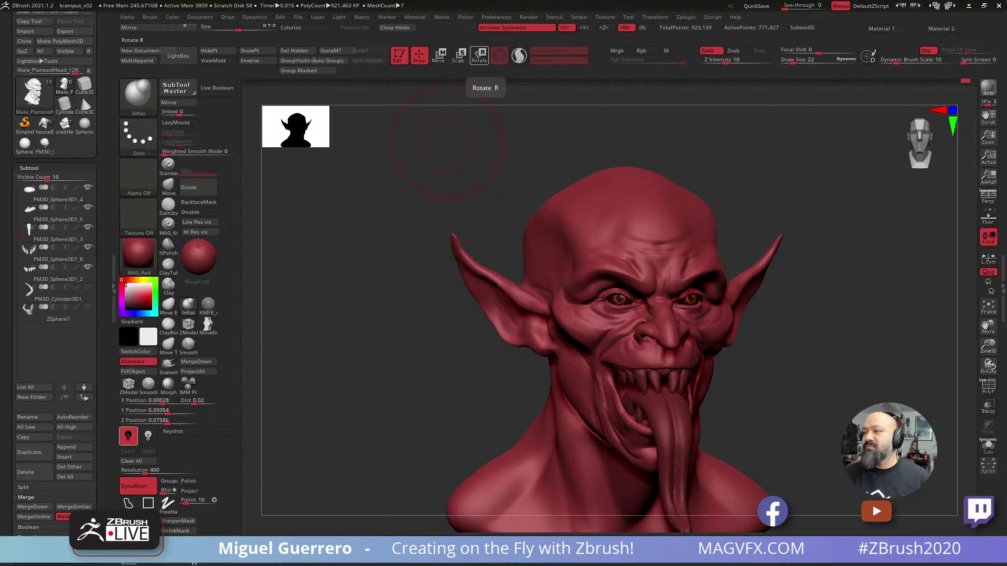
{"action": "left_click_drag", "start_coordinate": [342, 326], "coordinate": [334, 326], "text": "shift"}
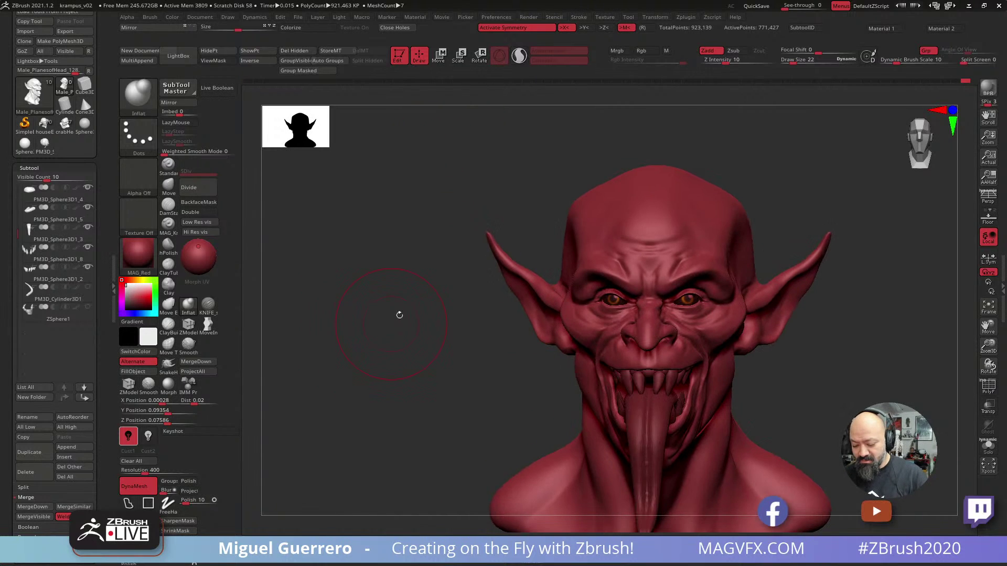
{"action": "left_click_drag", "start_coordinate": [399, 315], "coordinate": [401, 320], "text": "alt"}
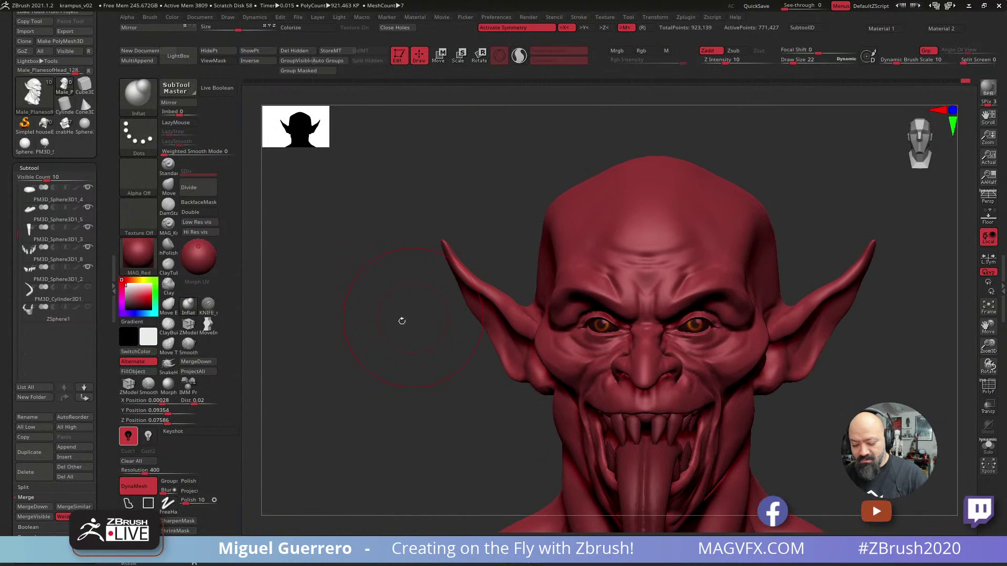
{"action": "left_click", "coordinate": [168, 208]}
{"action": "left_click_drag", "start_coordinate": [375, 208], "coordinate": [616, 281]}
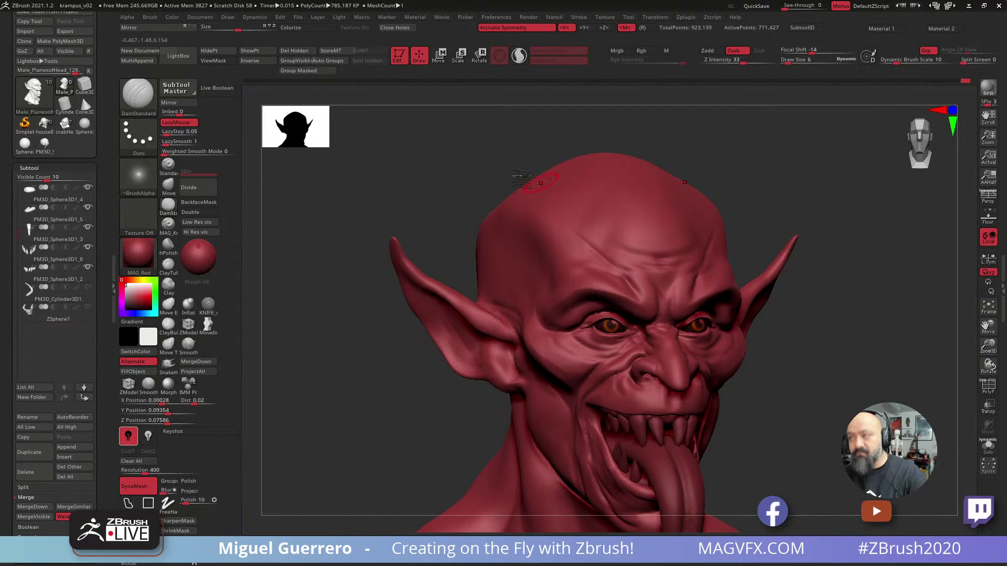
Paint a symmetrical mask over the horn-base areas on the upper forehead, and invert the mask.
{"action": "left_click_drag", "start_coordinate": [403, 150], "coordinate": [381, 152]}
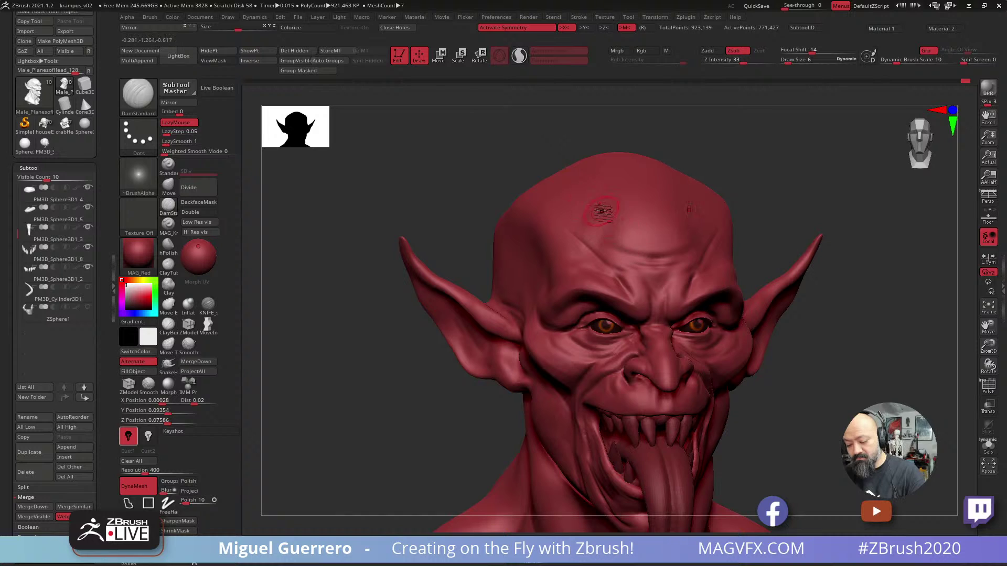
{"action": "key", "text": "ctrl"}
{"action": "left_click_drag", "start_coordinate": [575, 211], "coordinate": [579, 227], "text": "ctrl"}
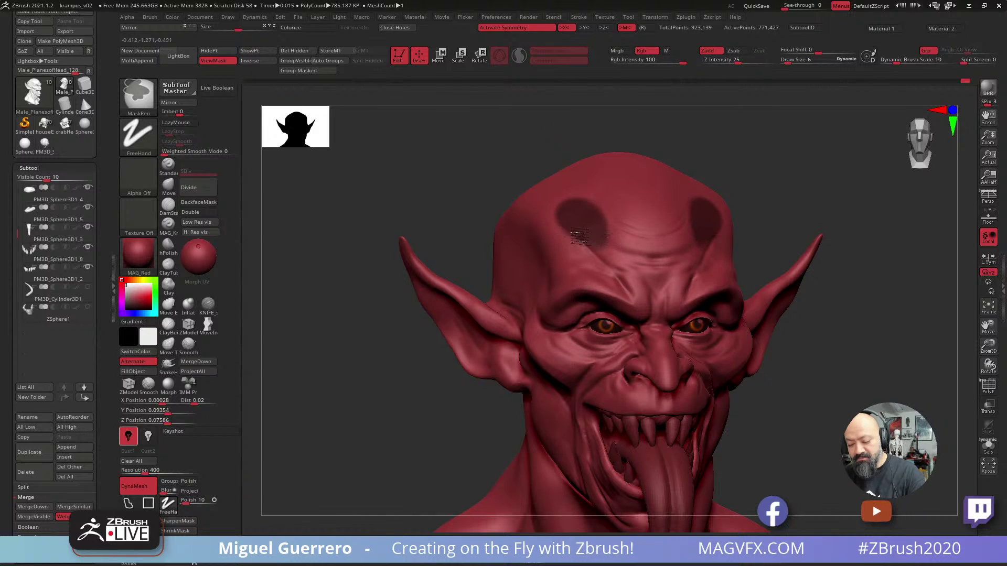
{"action": "left_click_drag", "start_coordinate": [348, 213], "coordinate": [353, 218], "text": "shift"}
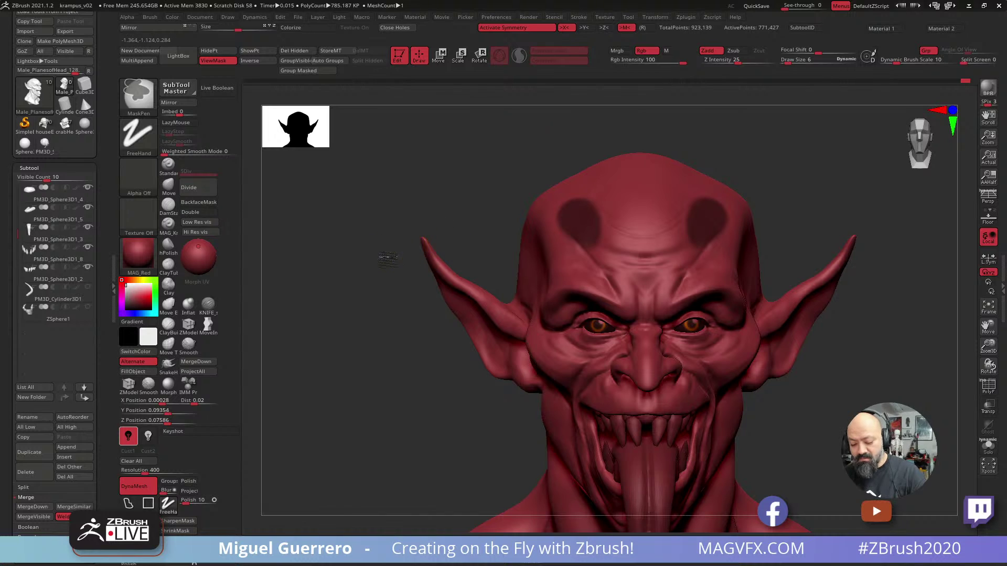
{"action": "left_click", "coordinate": [384, 254], "text": "ctrl"}
{"action": "left_click_drag", "start_coordinate": [353, 274], "coordinate": [369, 290]}
{"action": "mouse_move", "coordinate": [352, 359]}
{"action": "left_mouse_down"}
{"action": "mouse_move", "coordinate": [321, 368]}
{"action": "mouse_move", "coordinate": [295, 348]}
{"action": "left_mouse_up"}
Swell the unmasked horn bases with the Inflat brush at draw size 18, and smooth the bulges.
{"action": "left_click", "coordinate": [189, 304]}
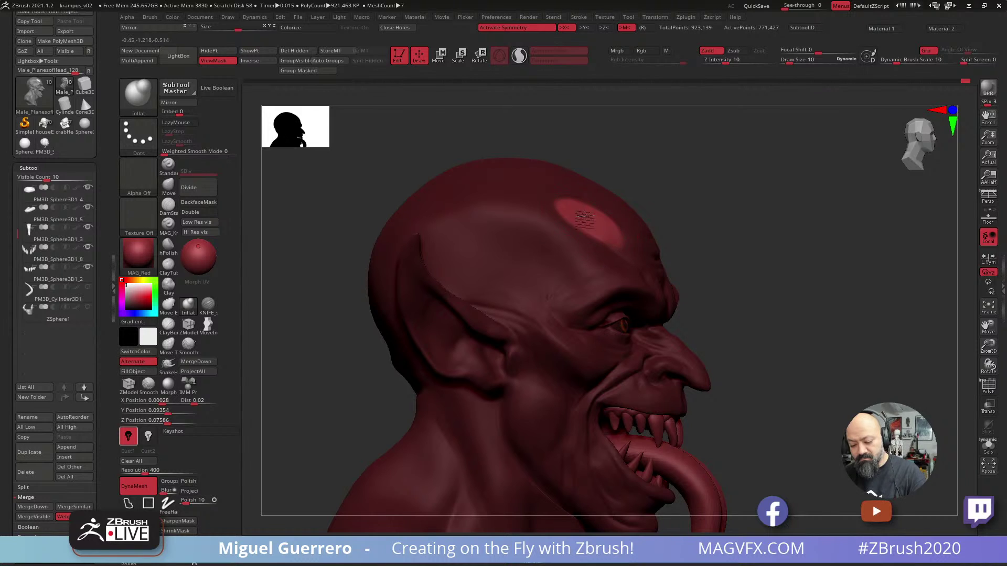
{"action": "key", "text": "b"}
{"action": "key", "text": "bracketright"}
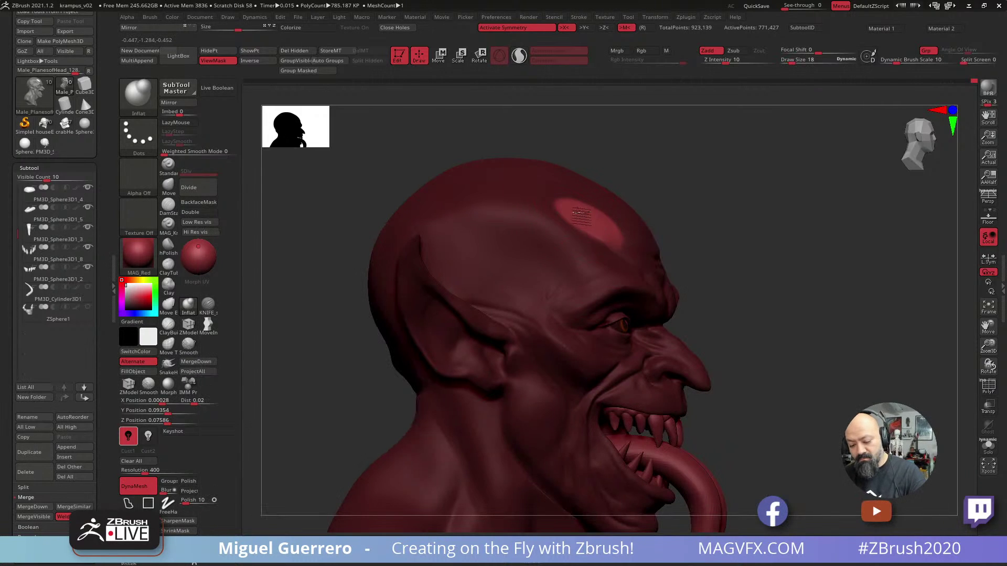
{"action": "mouse_move", "coordinate": [574, 214]}
{"action": "left_mouse_down"}
{"action": "mouse_move", "coordinate": [587, 217]}
{"action": "mouse_move", "coordinate": [579, 205]}
{"action": "left_mouse_up"}
{"action": "mouse_move", "coordinate": [369, 166]}
{"action": "left_mouse_down"}
{"action": "mouse_move", "coordinate": [353, 163]}
{"action": "mouse_move", "coordinate": [404, 219]}
{"action": "left_mouse_up"}
{"action": "key", "text": "shift"}
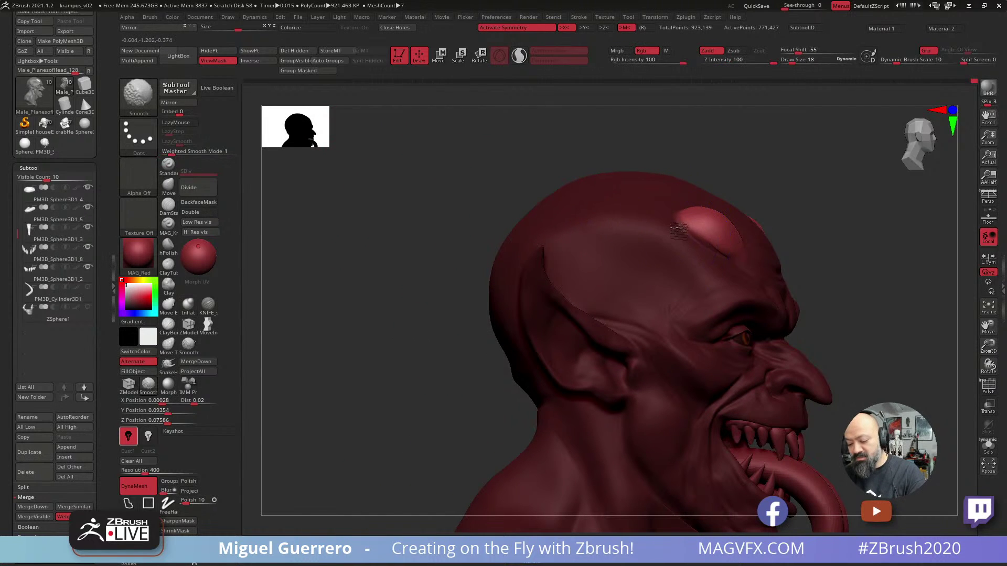
{"action": "left_click_drag", "start_coordinate": [461, 187], "coordinate": [625, 225], "text": "shift"}
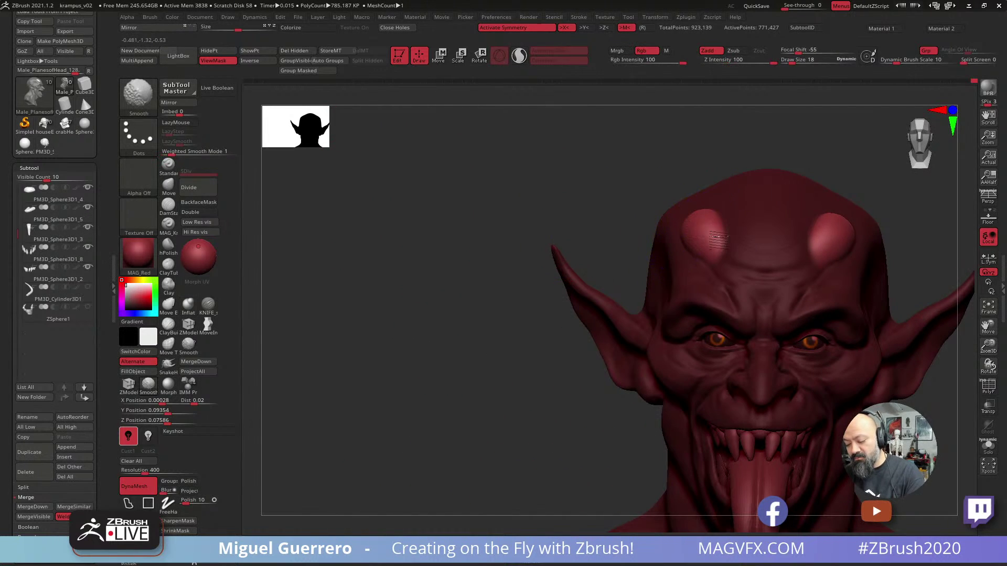
{"action": "left_click_drag", "start_coordinate": [467, 231], "coordinate": [609, 225]}
{"action": "left_click_drag", "start_coordinate": [532, 177], "coordinate": [477, 187]}
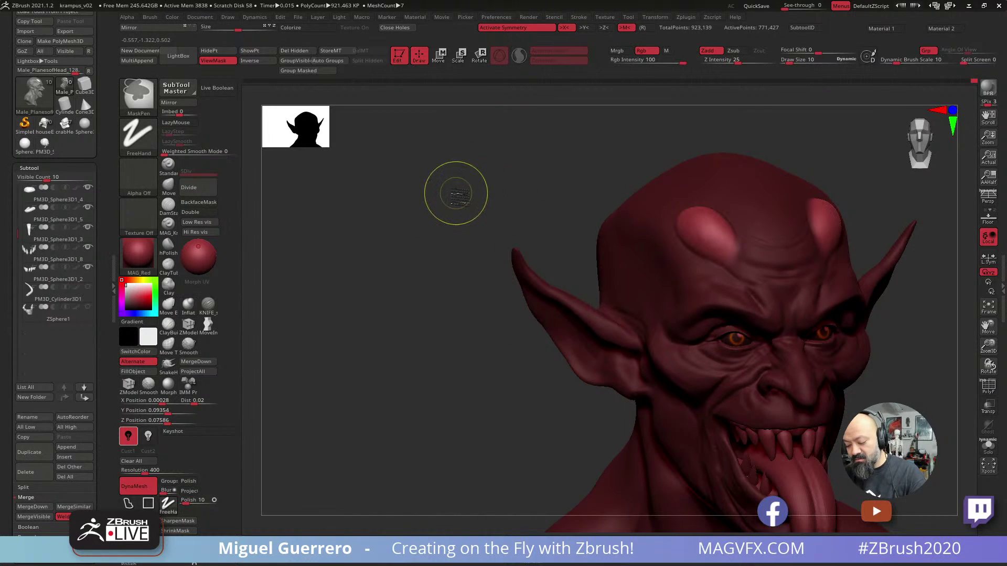
{"action": "left_click_drag", "start_coordinate": [623, 261], "coordinate": [627, 271], "text": "shift"}
Clear the mask without keeping the DynaMesh remesh, and smooth the skin around the forehead bumps.
{"action": "left_click_drag", "start_coordinate": [460, 212], "coordinate": [488, 179], "text": "ctrl"}
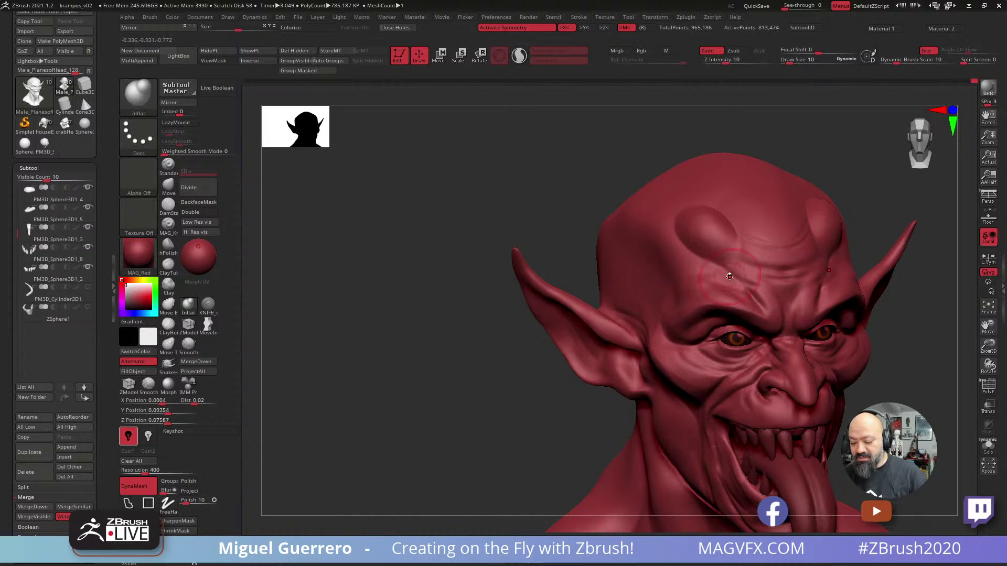
{"action": "key", "text": "ctrl+z"}
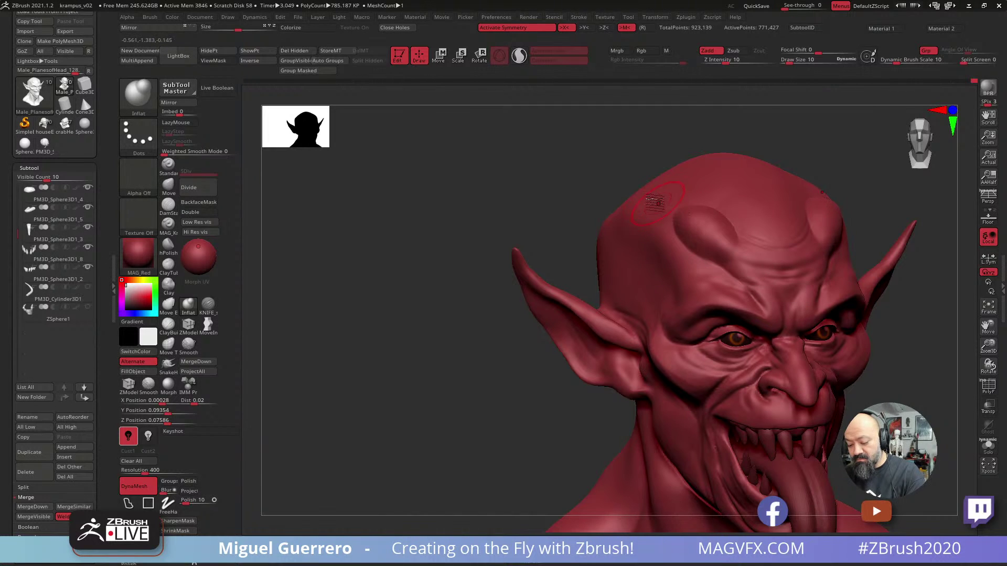
{"action": "right_click_drag", "start_coordinate": [654, 205], "coordinate": [676, 212]}
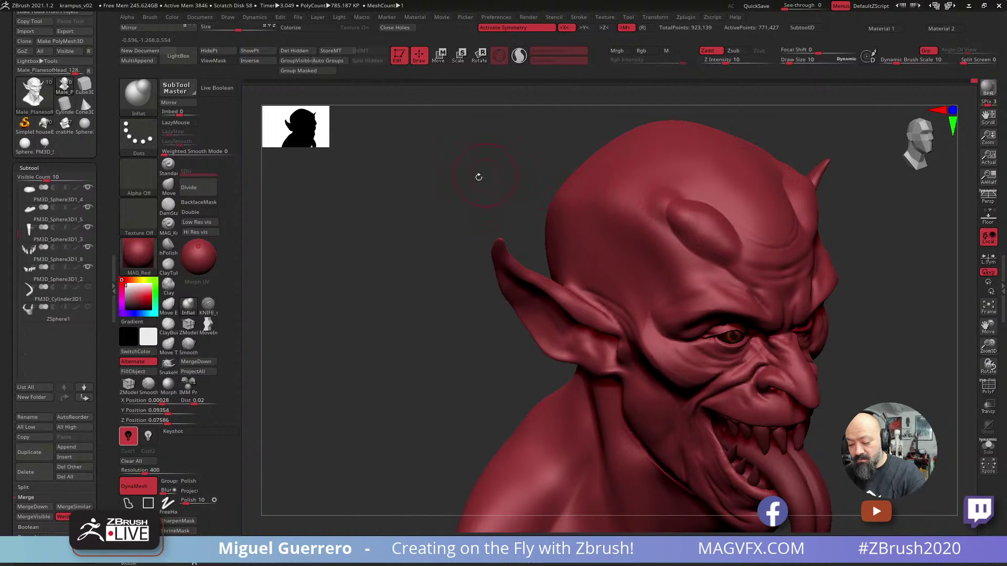
{"action": "left_click_drag", "start_coordinate": [478, 177], "coordinate": [512, 181]}
{"action": "left_click_drag", "start_coordinate": [667, 215], "coordinate": [674, 217], "text": "shift"}
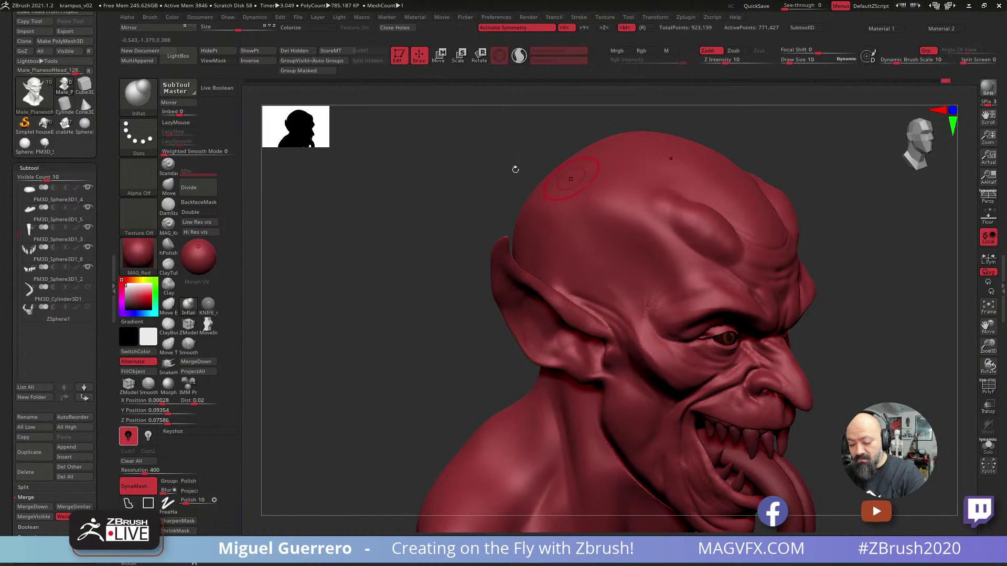
{"action": "right_click_drag", "start_coordinate": [656, 198], "coordinate": [625, 193]}
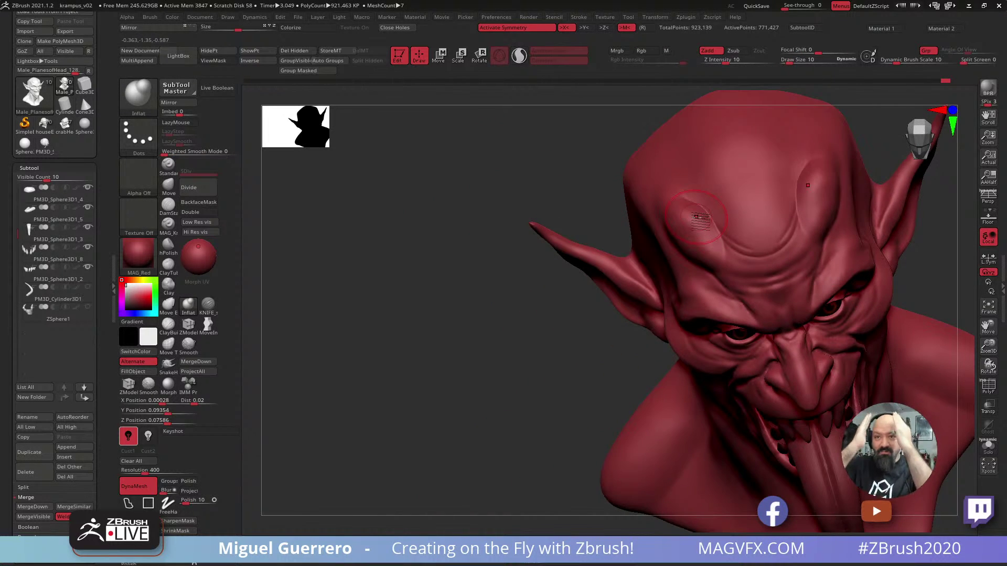
{"action": "mouse_move", "coordinate": [447, 316]}
{"action": "left_mouse_down"}
{"action": "mouse_move", "coordinate": [467, 290]}
{"action": "mouse_move", "coordinate": [419, 303]}
{"action": "mouse_move", "coordinate": [416, 315]}
{"action": "mouse_move", "coordinate": [395, 313]}
{"action": "mouse_move", "coordinate": [408, 309]}
{"action": "mouse_move", "coordinate": [409, 332]}
{"action": "mouse_move", "coordinate": [388, 319]}
{"action": "mouse_move", "coordinate": [393, 306]}
{"action": "left_mouse_up"}
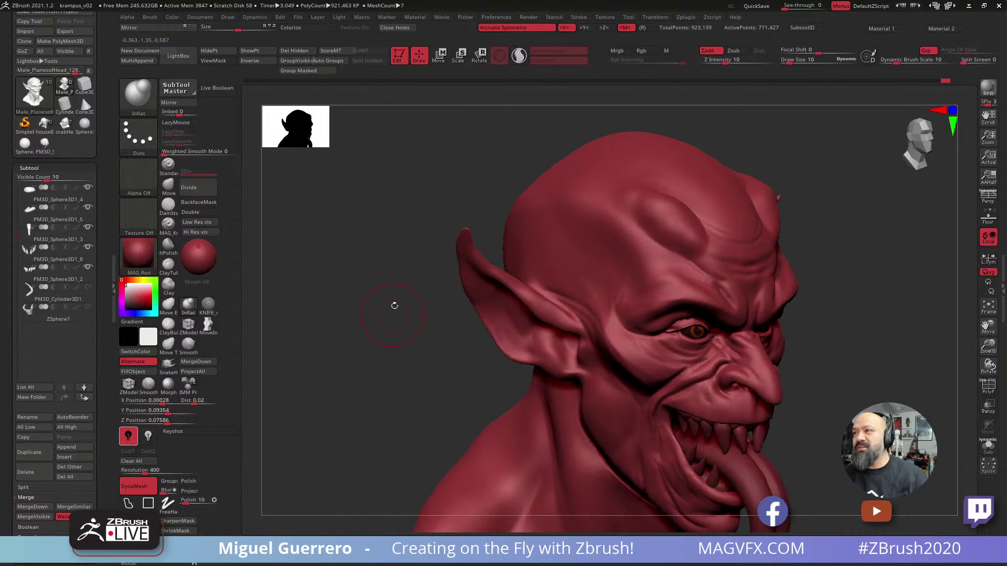
Mask a large oval area on each temple behind the horn bases, trim its edge, and invert the mask.
{"action": "mouse_move", "coordinate": [579, 269]}
{"action": "left_mouse_down", "text": "ctrl"}
{"action": "mouse_move", "coordinate": [598, 283]}
{"action": "mouse_move", "coordinate": [561, 234]}
{"action": "mouse_move", "coordinate": [614, 264]}
{"action": "left_mouse_up", "text": "ctrl"}
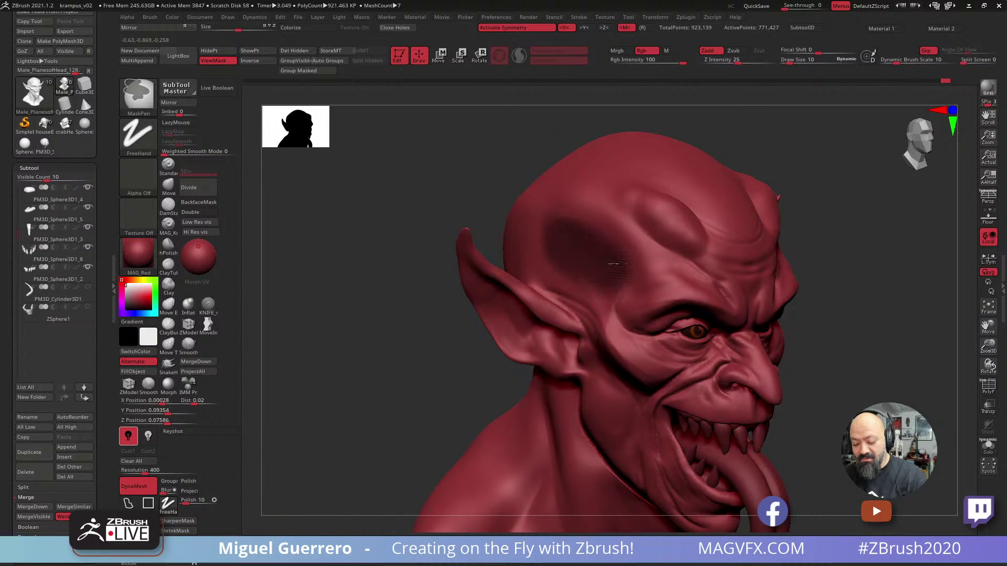
{"action": "mouse_move", "coordinate": [583, 232]}
{"action": "left_mouse_down", "text": "ctrl"}
{"action": "mouse_move", "coordinate": [610, 262]}
{"action": "mouse_move", "coordinate": [580, 242]}
{"action": "left_mouse_up", "text": "ctrl"}
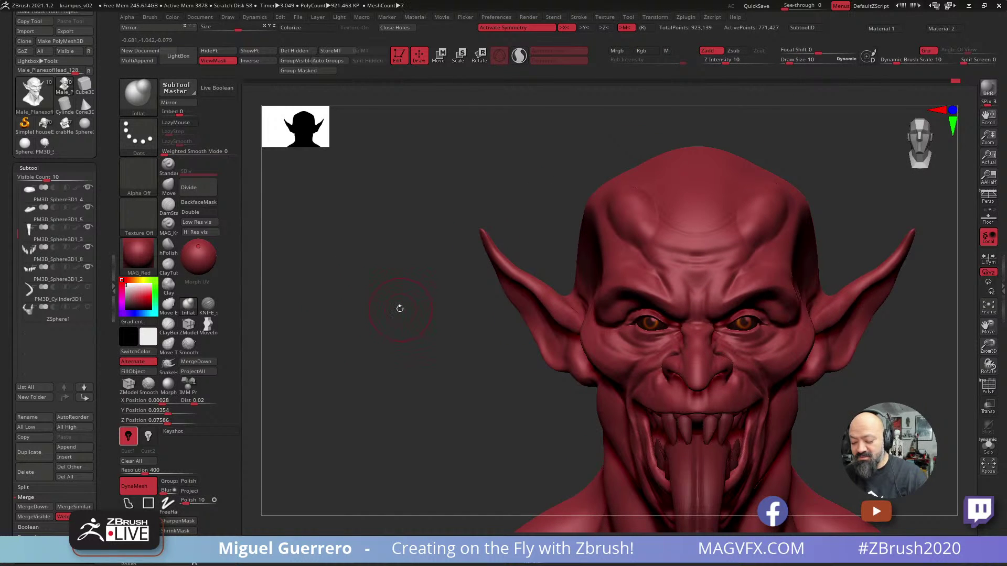
{"action": "left_click_drag", "start_coordinate": [399, 309], "coordinate": [379, 310]}
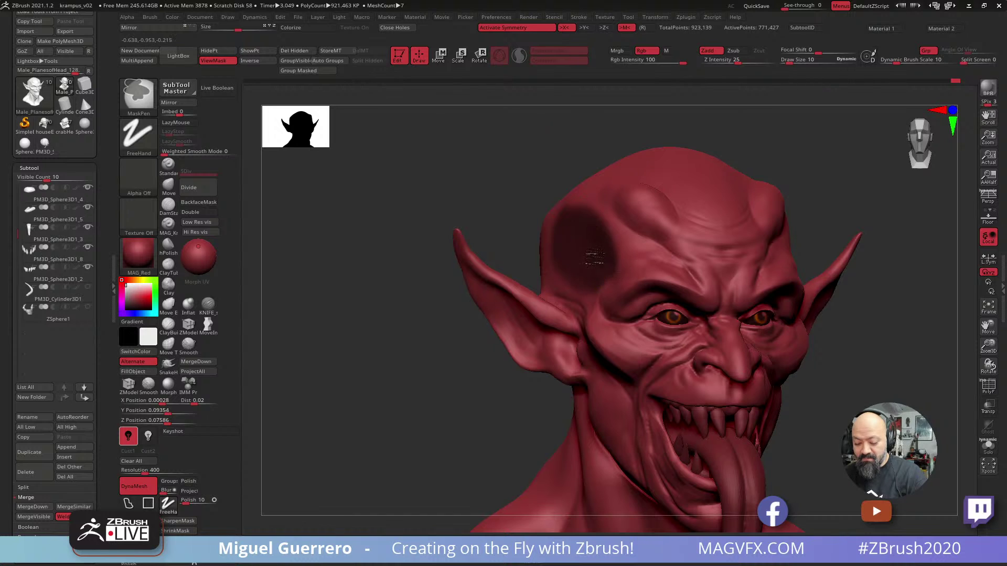
{"action": "left_click_drag", "start_coordinate": [362, 265], "coordinate": [524, 254]}
{"action": "mouse_move", "coordinate": [567, 202]}
{"action": "left_mouse_down", "text": "ctrl+alt"}
{"action": "mouse_move", "coordinate": [559, 202]}
{"action": "mouse_move", "coordinate": [536, 261]}
{"action": "mouse_move", "coordinate": [548, 192]}
{"action": "mouse_move", "coordinate": [530, 207]}
{"action": "mouse_move", "coordinate": [559, 293]}
{"action": "mouse_move", "coordinate": [574, 301]}
{"action": "mouse_move", "coordinate": [568, 287]}
{"action": "left_mouse_up", "text": "ctrl+alt"}
{"action": "left_click", "coordinate": [326, 301], "text": "ctrl"}
Bulge the unmasked temples with the Inflat brush at draw size 22, then clear the mask and smooth the area.
{"action": "mouse_move", "coordinate": [321, 304]}
{"action": "left_mouse_down"}
{"action": "mouse_move", "coordinate": [351, 312]}
{"action": "mouse_move", "coordinate": [404, 281]}
{"action": "left_mouse_up"}
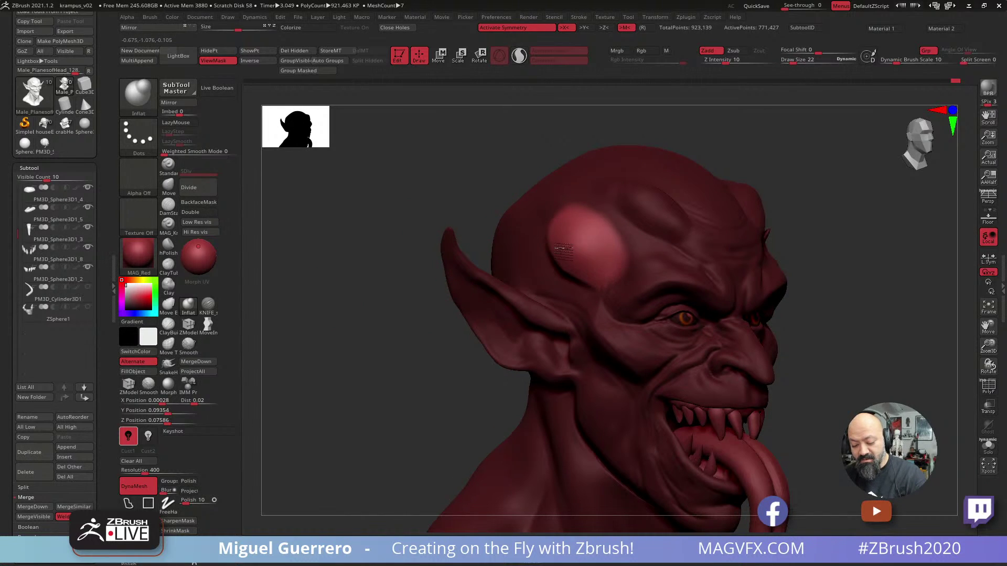
{"action": "key", "text": "shift"}
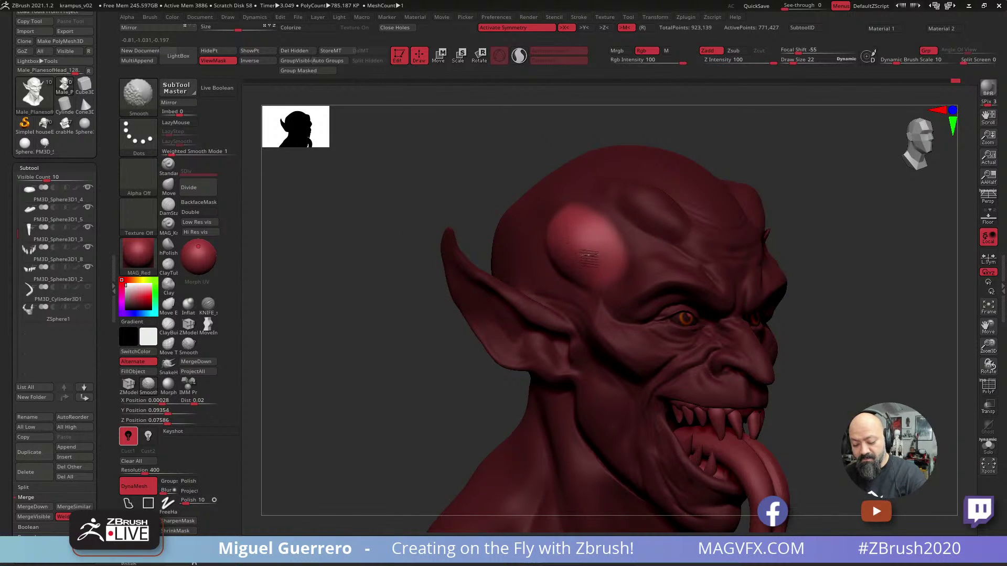
{"action": "mouse_move", "coordinate": [395, 299]}
{"action": "left_mouse_down"}
{"action": "mouse_move", "coordinate": [380, 332]}
{"action": "mouse_move", "coordinate": [368, 326]}
{"action": "mouse_move", "coordinate": [412, 347]}
{"action": "mouse_move", "coordinate": [415, 338]}
{"action": "left_mouse_up"}
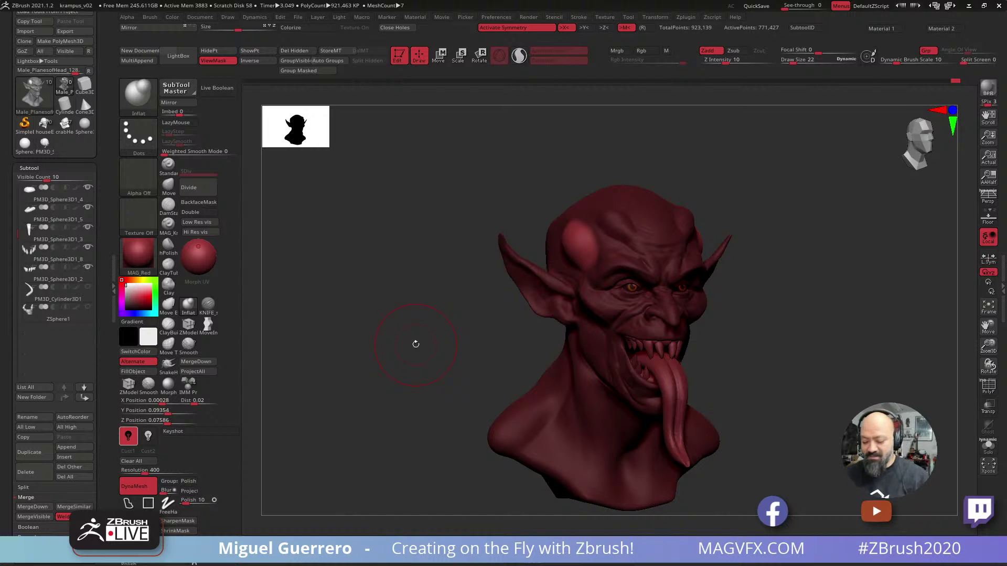
{"action": "mouse_move", "coordinate": [416, 344]}
{"action": "left_mouse_down"}
{"action": "mouse_move", "coordinate": [371, 315]}
{"action": "mouse_move", "coordinate": [477, 277]}
{"action": "mouse_move", "coordinate": [509, 251]}
{"action": "mouse_move", "coordinate": [559, 249]}
{"action": "mouse_move", "coordinate": [564, 266]}
{"action": "left_mouse_up"}
{"action": "left_click", "coordinate": [168, 187]}
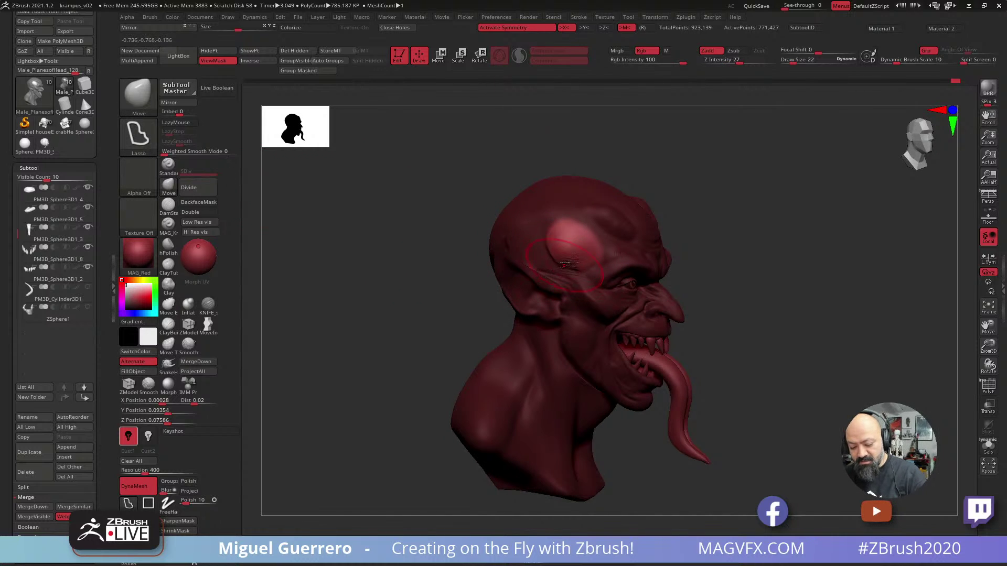
{"action": "left_click_drag", "start_coordinate": [394, 263], "coordinate": [472, 265], "text": "shift"}
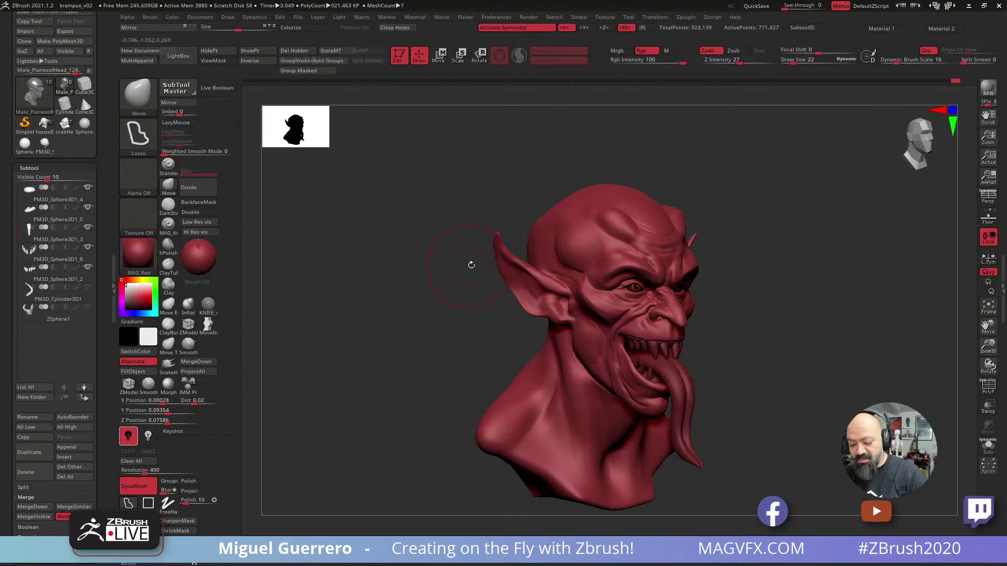
{"action": "left_click_drag", "start_coordinate": [596, 211], "coordinate": [634, 232], "text": "shift"}
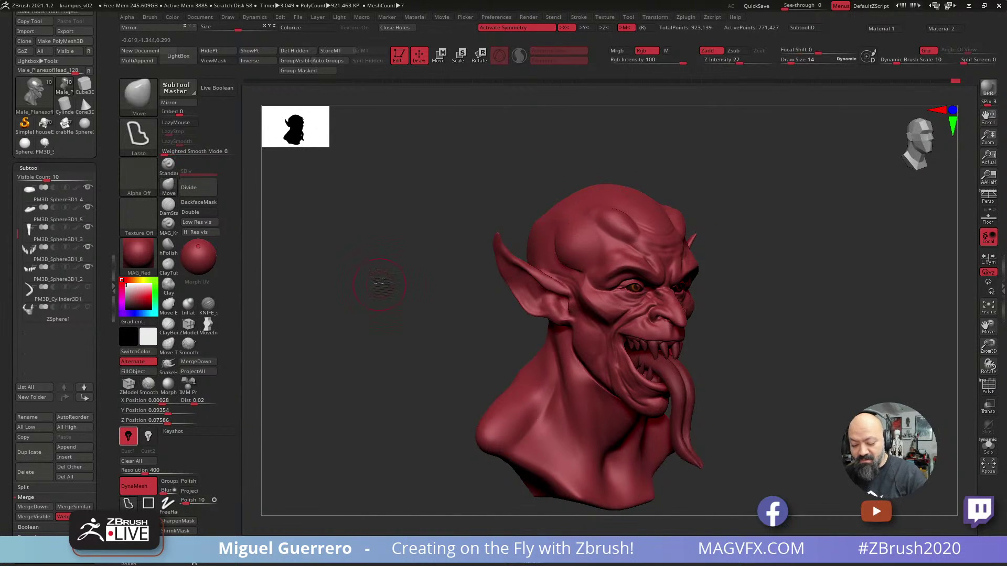
Show the ZSphere1 horns and move their ZSpheres backward so the horns sweep back over the skull.
{"action": "left_click", "coordinate": [88, 307]}
{"action": "left_click_drag", "start_coordinate": [384, 341], "coordinate": [399, 343]}
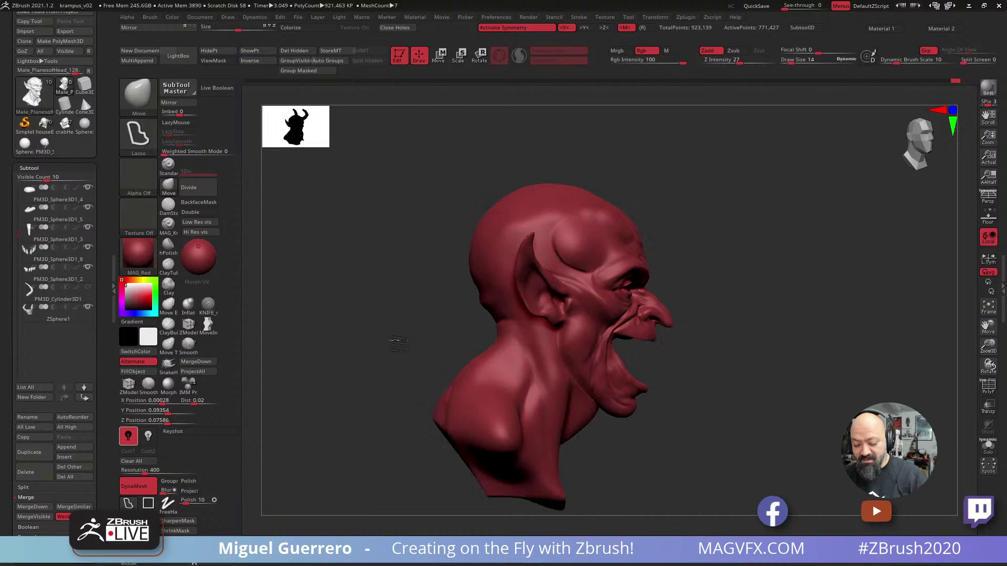
{"action": "left_click", "coordinate": [58, 315]}
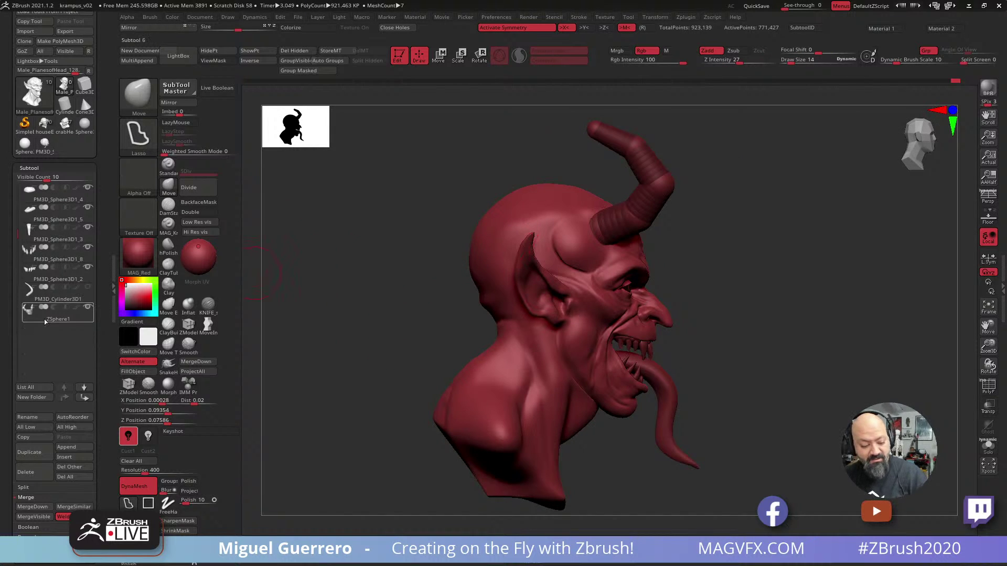
{"action": "left_click", "coordinate": [436, 58]}
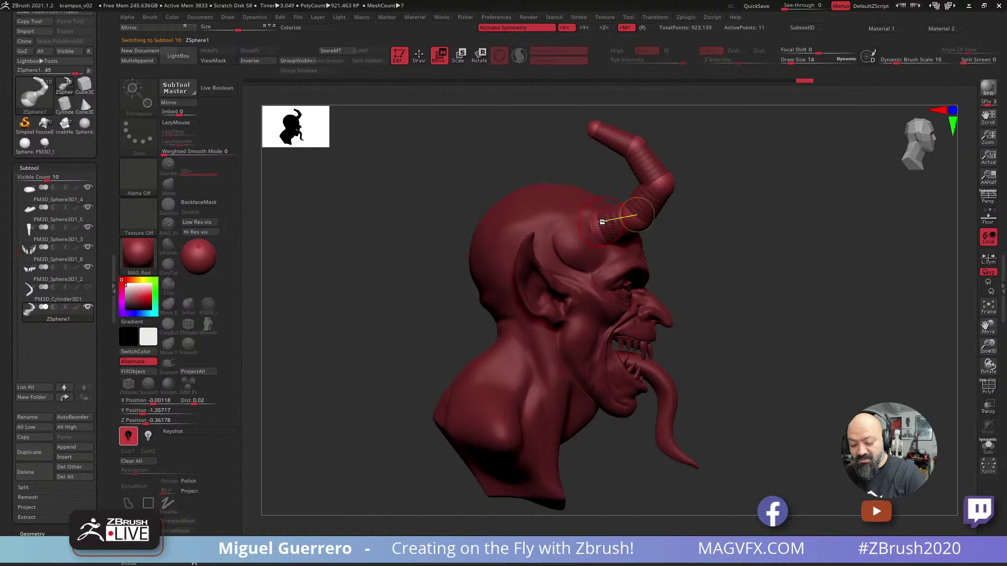
{"action": "left_click_drag", "start_coordinate": [601, 221], "coordinate": [559, 203]}
{"action": "left_click_drag", "start_coordinate": [623, 163], "coordinate": [561, 170]}
{"action": "left_click_drag", "start_coordinate": [535, 138], "coordinate": [495, 145]}
{"action": "left_click_drag", "start_coordinate": [521, 151], "coordinate": [572, 176]}
{"action": "left_click_drag", "start_coordinate": [601, 197], "coordinate": [600, 200]}
{"action": "left_click_drag", "start_coordinate": [435, 205], "coordinate": [540, 229]}
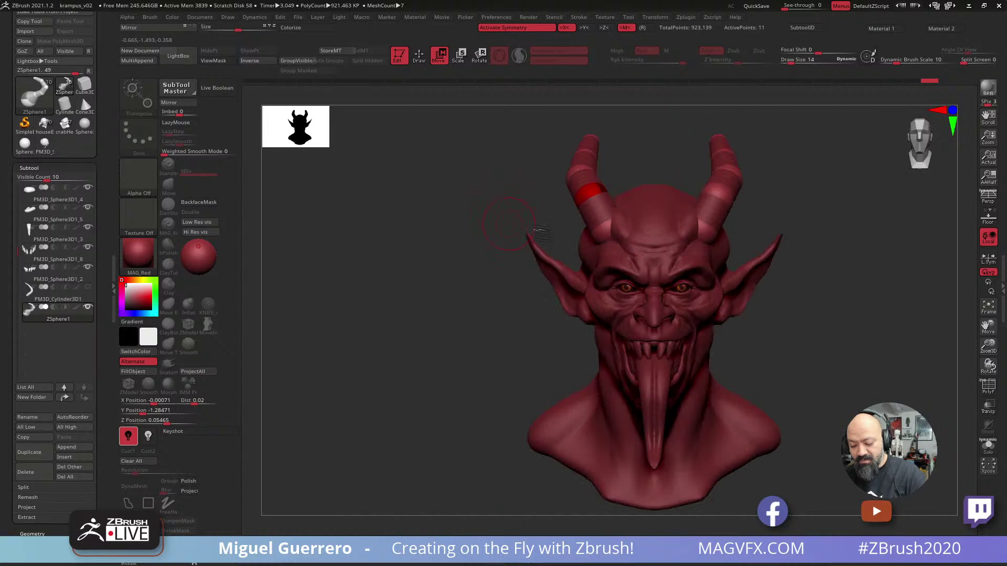
Move the horn bases inward on the forehead and shift the ZSpheres above them slightly down.
{"action": "left_click_drag", "start_coordinate": [604, 231], "coordinate": [621, 229]}
{"action": "left_click_drag", "start_coordinate": [494, 230], "coordinate": [559, 224]}
{"action": "mouse_move", "coordinate": [598, 194]}
{"action": "left_mouse_down"}
{"action": "mouse_move", "coordinate": [624, 237]}
{"action": "mouse_move", "coordinate": [598, 205]}
{"action": "left_mouse_up"}
Scale down the ZSpheres along the middle and upper horns to slim them toward the tips.
{"action": "key", "text": "e"}
{"action": "left_click_drag", "start_coordinate": [565, 170], "coordinate": [503, 134]}
{"action": "left_click_drag", "start_coordinate": [571, 180], "coordinate": [472, 127]}
{"action": "left_click_drag", "start_coordinate": [541, 160], "coordinate": [462, 124]}
{"action": "left_click_drag", "start_coordinate": [511, 145], "coordinate": [488, 134]}
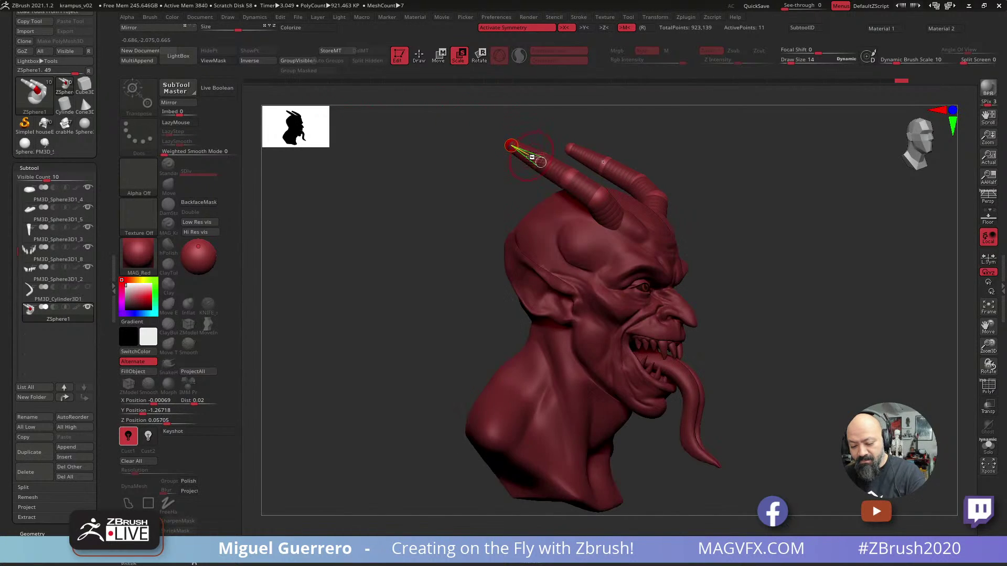
{"action": "left_click_drag", "start_coordinate": [541, 161], "coordinate": [466, 124]}
{"action": "left_click_drag", "start_coordinate": [569, 178], "coordinate": [503, 146]}
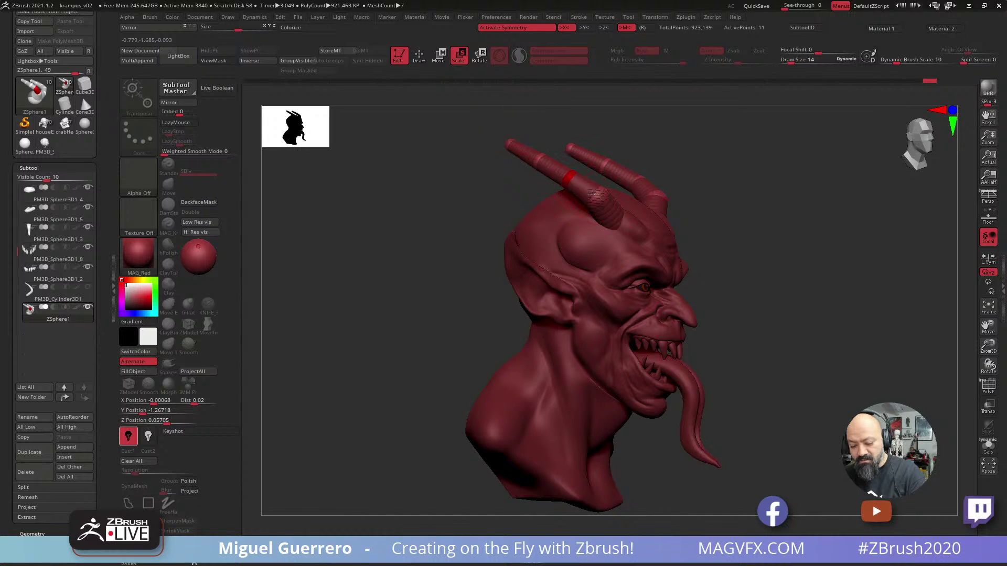
{"action": "left_click_drag", "start_coordinate": [597, 196], "coordinate": [524, 181]}
{"action": "mouse_move", "coordinate": [461, 196]}
{"action": "left_mouse_down", "text": "shift"}
{"action": "mouse_move", "coordinate": [419, 213]}
{"action": "mouse_move", "coordinate": [427, 247]}
{"action": "mouse_move", "coordinate": [384, 248]}
{"action": "left_mouse_up", "text": "shift"}
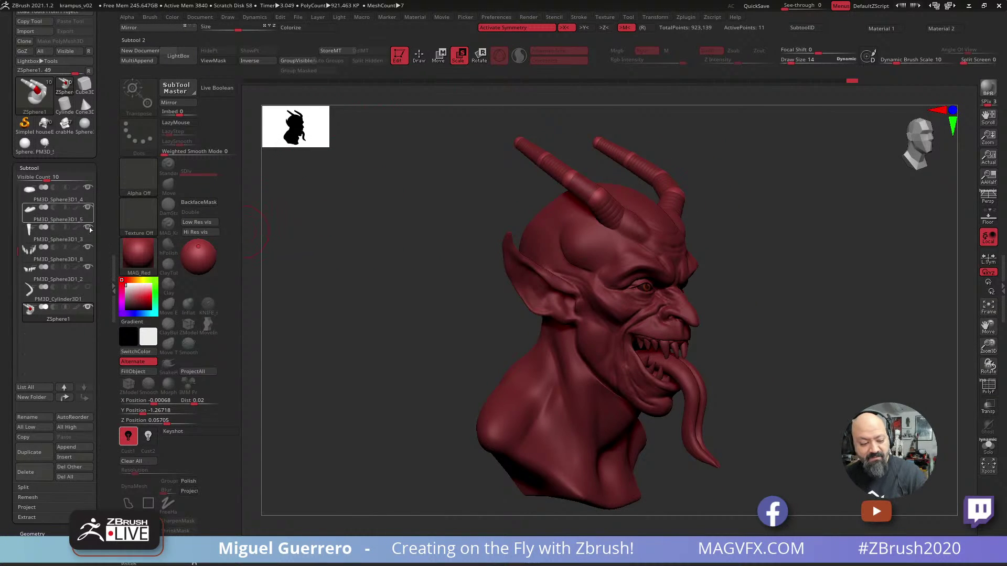
{"action": "left_click_drag", "start_coordinate": [386, 284], "coordinate": [366, 262], "text": "shift"}
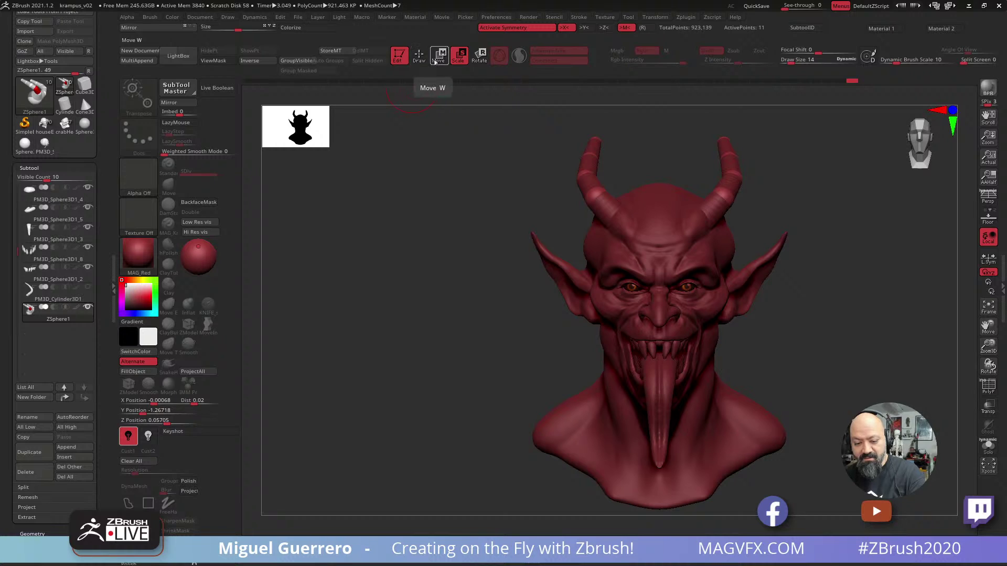
Move the upper horn ZSpheres inward in the front view so the tips curve toward each other.
{"action": "key", "text": "w"}
{"action": "left_click_drag", "start_coordinate": [595, 203], "coordinate": [631, 130]}
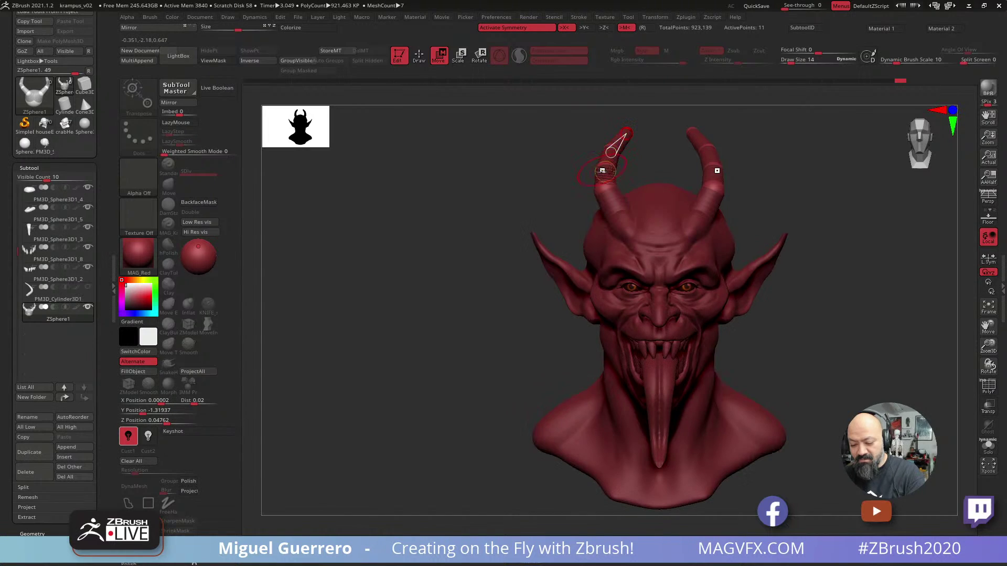
{"action": "left_click_drag", "start_coordinate": [603, 171], "coordinate": [607, 170]}
{"action": "left_click_drag", "start_coordinate": [430, 231], "coordinate": [450, 224]}
Nudge the base, lower and tip ZSpheres of the ZSphere1 horns in the side view to refine their backward sweep.
{"action": "left_click_drag", "start_coordinate": [633, 198], "coordinate": [651, 239]}
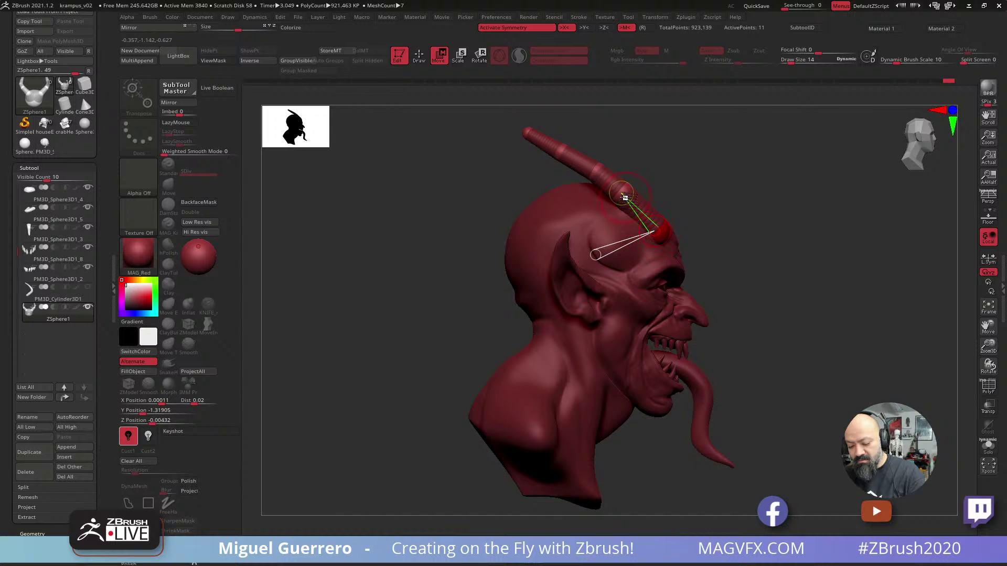
{"action": "left_click_drag", "start_coordinate": [622, 196], "coordinate": [628, 192]}
{"action": "left_click_drag", "start_coordinate": [655, 230], "coordinate": [658, 234]}
{"action": "left_click_drag", "start_coordinate": [625, 198], "coordinate": [625, 198]}
{"action": "left_click_drag", "start_coordinate": [528, 135], "coordinate": [529, 137]}
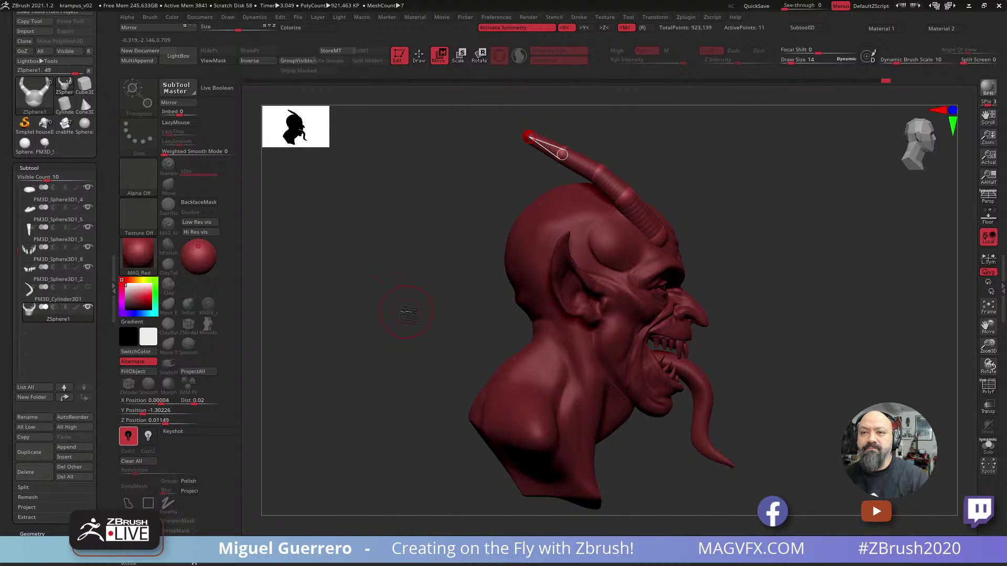
Move the lower-middle ZSpheres of the horns slightly outward in the front view and preview the adaptive skin.
{"action": "left_click_drag", "start_coordinate": [409, 313], "coordinate": [446, 266]}
{"action": "left_click_drag", "start_coordinate": [516, 239], "coordinate": [505, 199]}
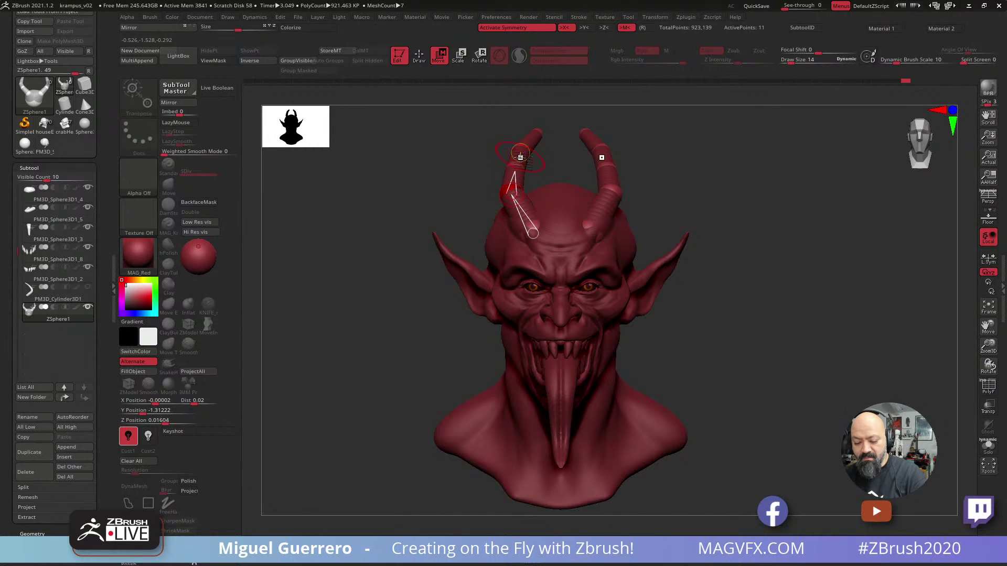
{"action": "key", "text": "a"}
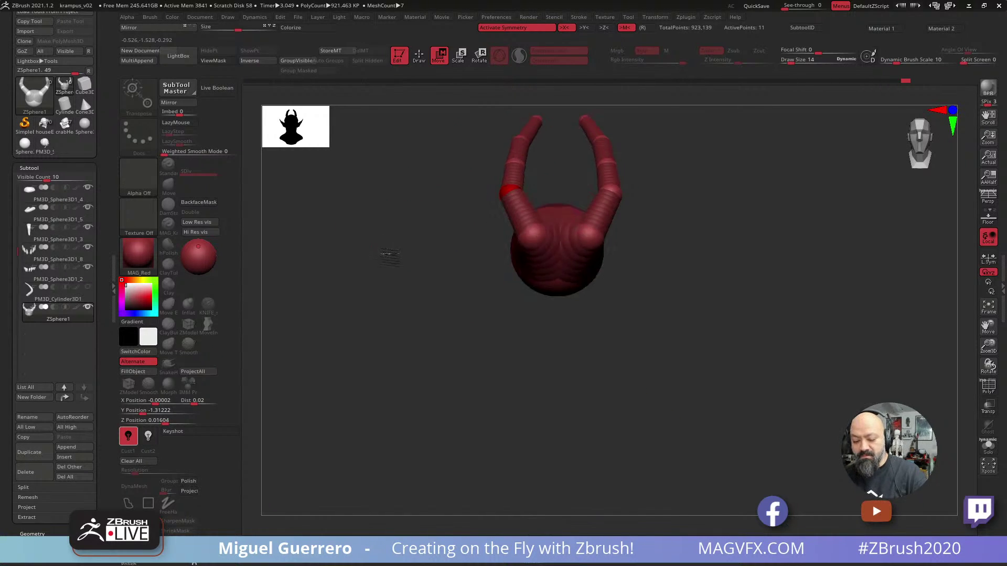
{"action": "key", "text": "a"}
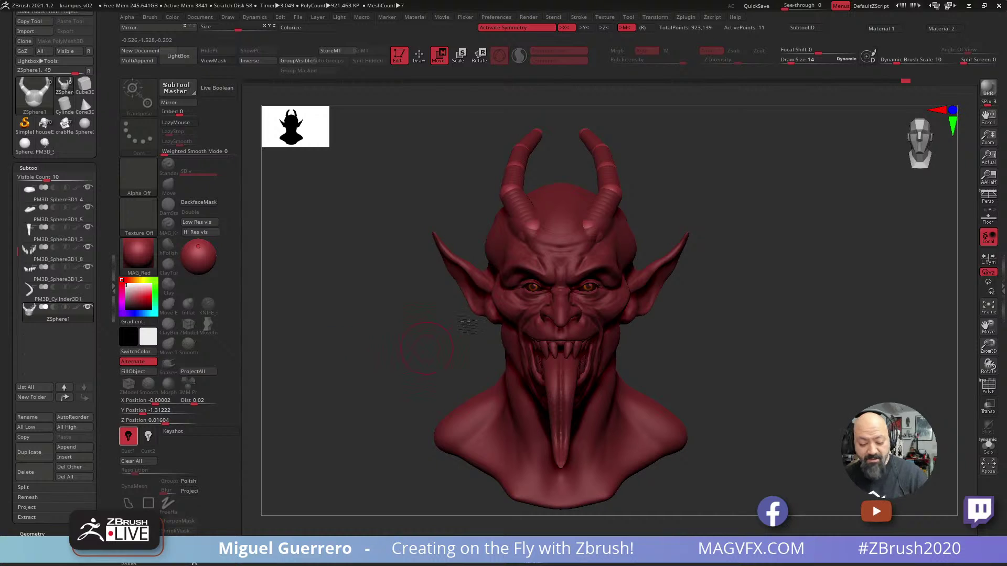
{"action": "left_click_drag", "start_coordinate": [395, 350], "coordinate": [388, 384]}
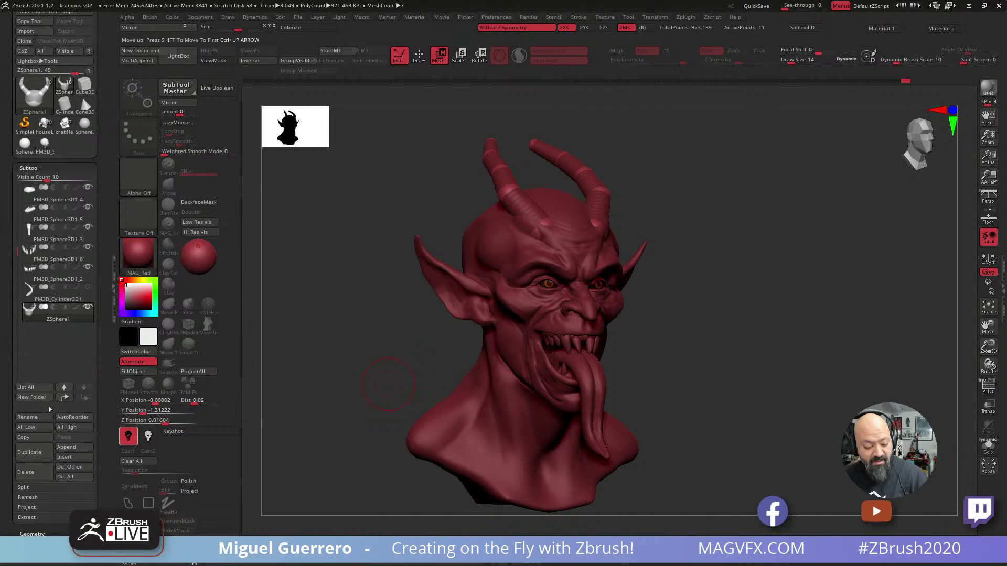
Duplicate the ZSphere1 horns as a second subtool for another pair of horns.
{"action": "left_click", "coordinate": [30, 453]}
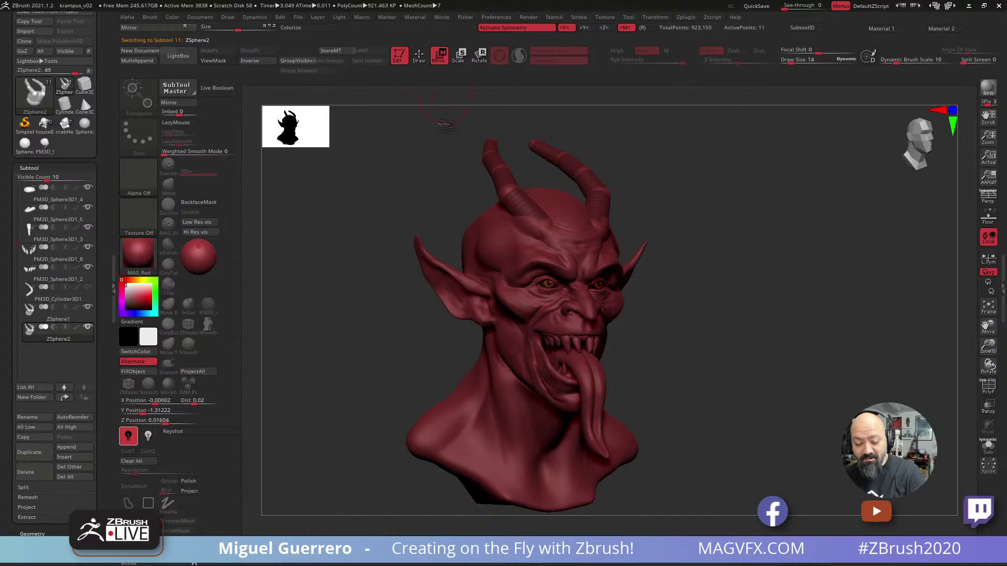
{"action": "left_click_drag", "start_coordinate": [445, 125], "coordinate": [404, 178]}
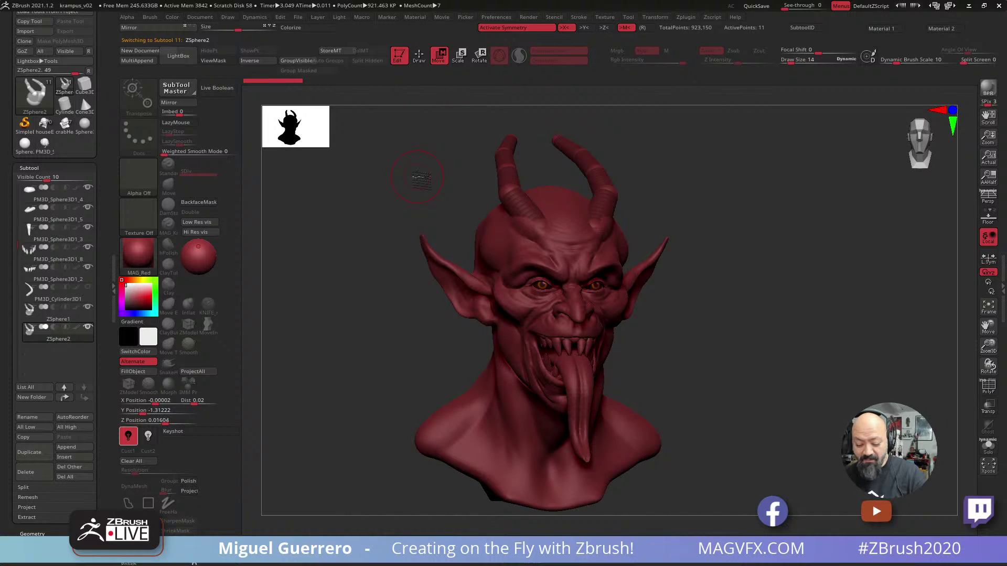
{"action": "left_click_drag", "start_coordinate": [348, 288], "coordinate": [351, 286]}
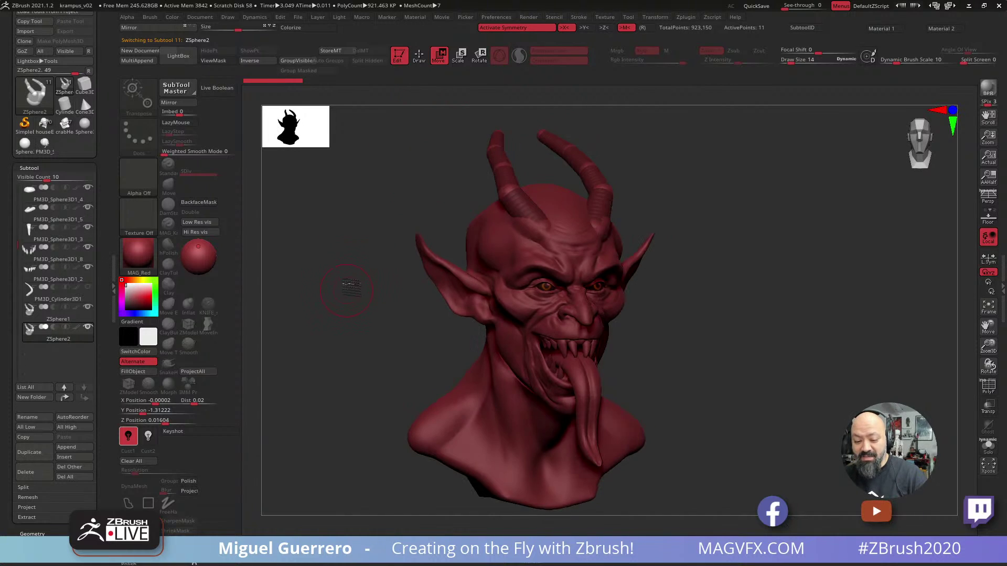
{"action": "left_click_drag", "start_coordinate": [397, 177], "coordinate": [374, 192]}
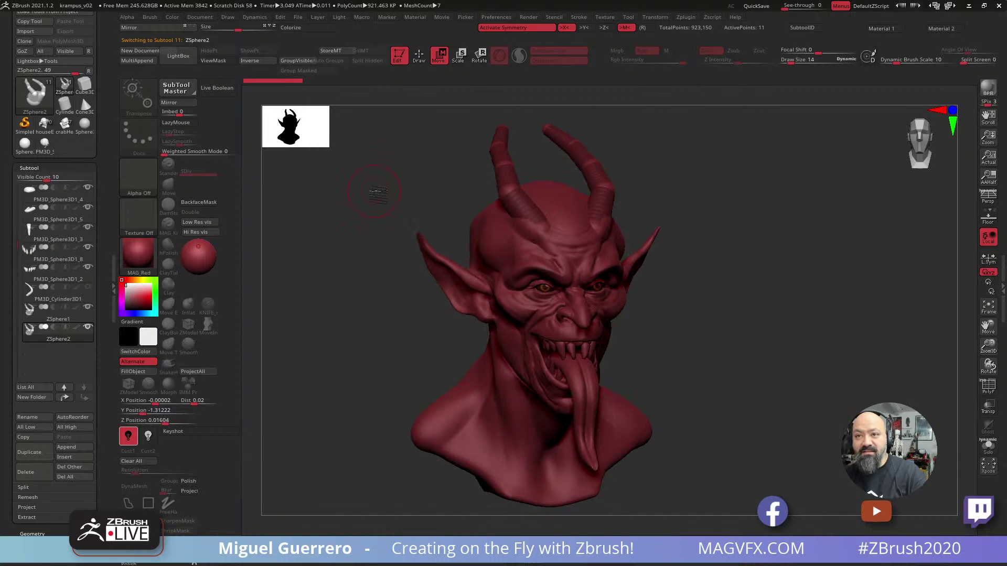
{"action": "left_click_drag", "start_coordinate": [354, 236], "coordinate": [455, 220]}
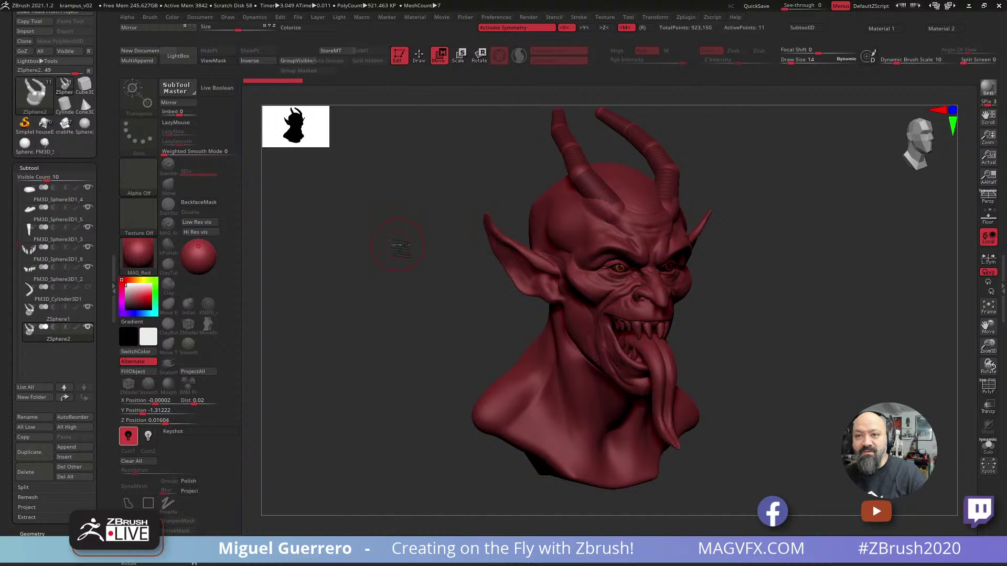
{"action": "left_click_drag", "start_coordinate": [401, 258], "coordinate": [394, 266]}
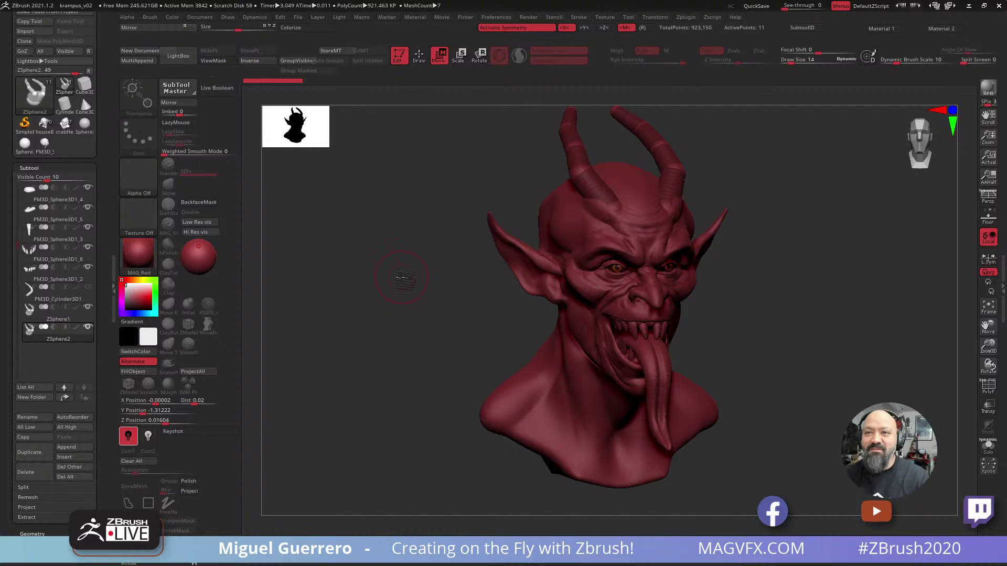
Move the duplicated horns' bases out to the temples and shift the ZSpheres above them outward and back.
{"action": "left_click_drag", "start_coordinate": [591, 244], "coordinate": [571, 235]}
{"action": "left_click_drag", "start_coordinate": [580, 176], "coordinate": [550, 197]}
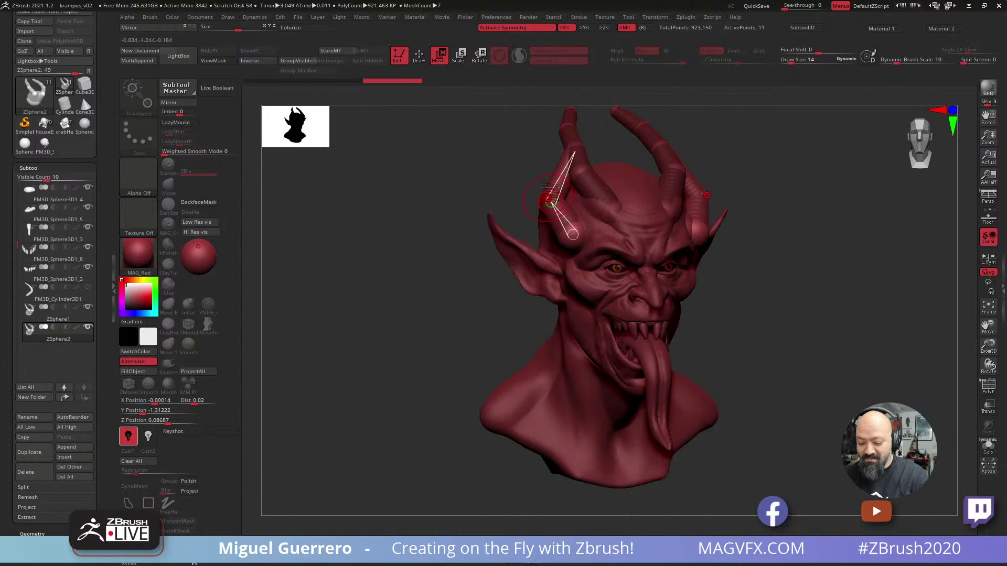
{"action": "left_click_drag", "start_coordinate": [571, 150], "coordinate": [404, 232]}
{"action": "left_click_drag", "start_coordinate": [613, 233], "coordinate": [582, 223]}
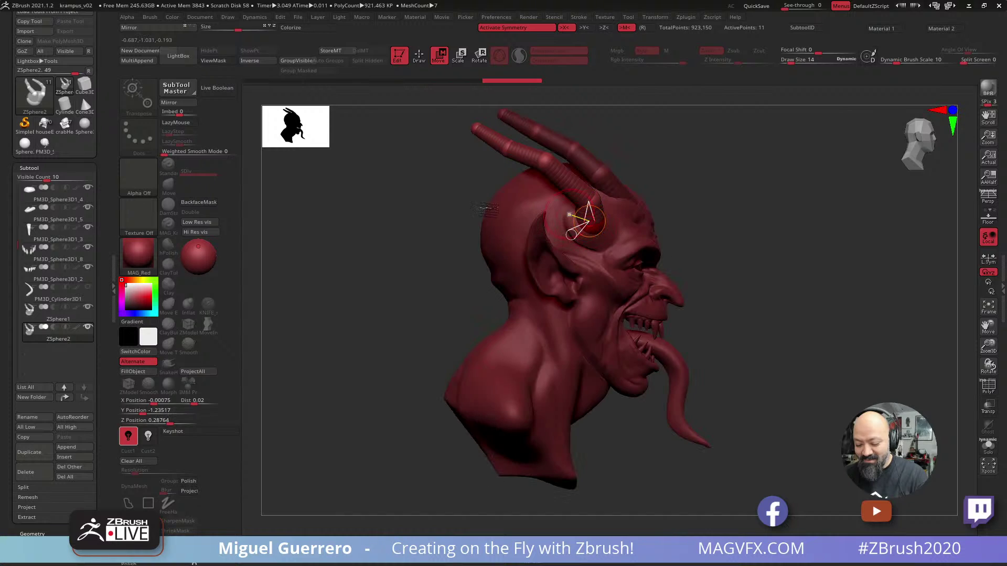
{"action": "left_click_drag", "start_coordinate": [569, 182], "coordinate": [563, 190]}
{"action": "left_click_drag", "start_coordinate": [591, 200], "coordinate": [567, 192]}
{"action": "left_click_drag", "start_coordinate": [594, 215], "coordinate": [596, 228]}
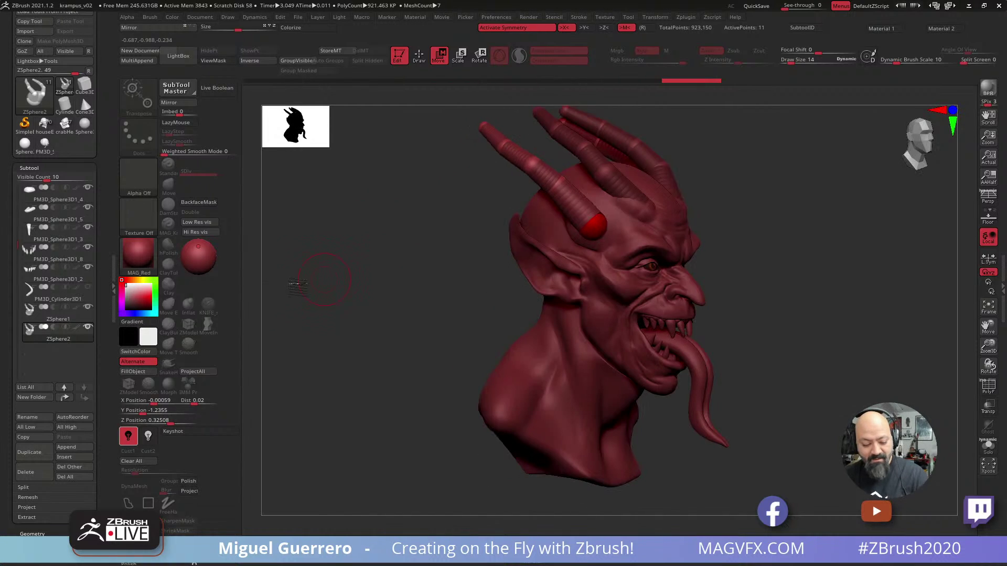
Scale up the base and lower ZSpheres of the outer horns so they are thicker than the inner pair.
{"action": "key", "text": "e"}
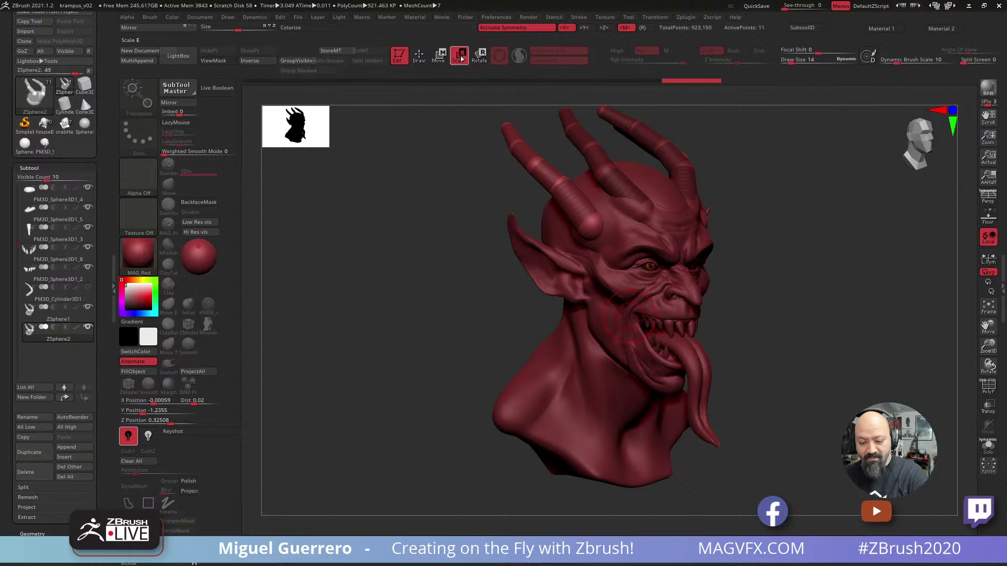
{"action": "mouse_move", "coordinate": [589, 229]}
{"action": "left_mouse_down"}
{"action": "mouse_move", "coordinate": [593, 213]}
{"action": "mouse_move", "coordinate": [588, 294]}
{"action": "mouse_move", "coordinate": [586, 237]}
{"action": "left_mouse_up"}
{"action": "left_click_drag", "start_coordinate": [558, 185], "coordinate": [549, 246]}
{"action": "right_click_drag", "start_coordinate": [442, 216], "coordinate": [439, 280], "text": "shift"}
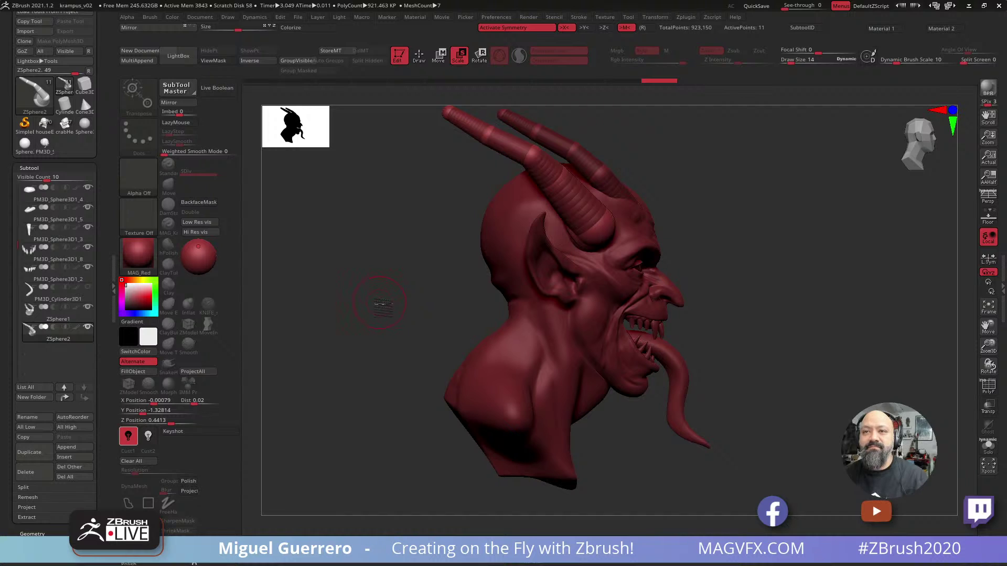
{"action": "left_click_drag", "start_coordinate": [380, 303], "coordinate": [384, 304]}
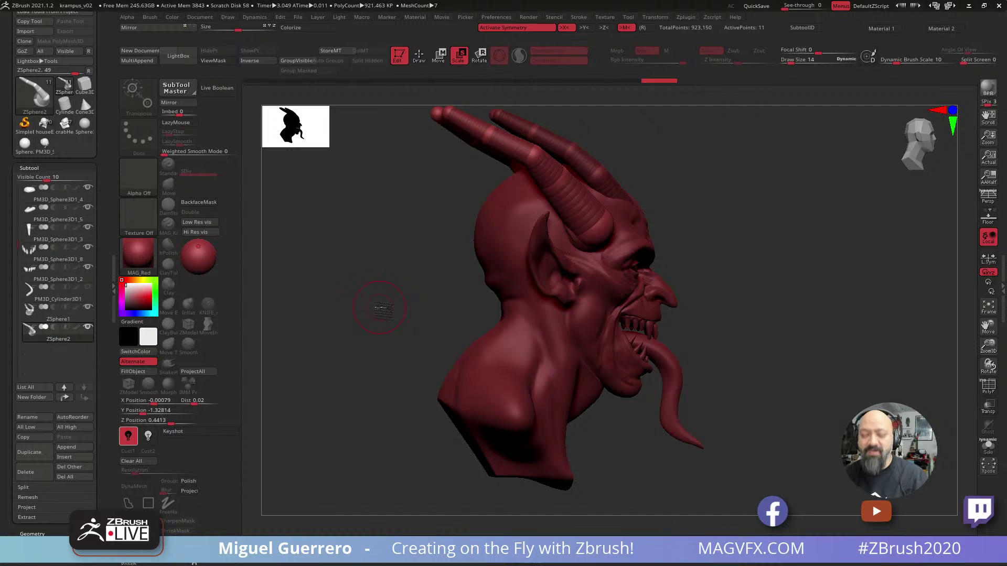
{"action": "left_click_drag", "start_coordinate": [380, 310], "coordinate": [381, 304]}
{"action": "left_click_drag", "start_coordinate": [599, 229], "coordinate": [587, 229]}
Lower the outer horns' upper ZSpheres, shift their bases inward and spread the ZSpheres above slightly outward.
{"action": "left_click", "coordinate": [439, 54]}
{"action": "left_click_drag", "start_coordinate": [519, 157], "coordinate": [442, 120]}
{"action": "left_click_drag", "start_coordinate": [427, 233], "coordinate": [392, 249], "text": "shift"}
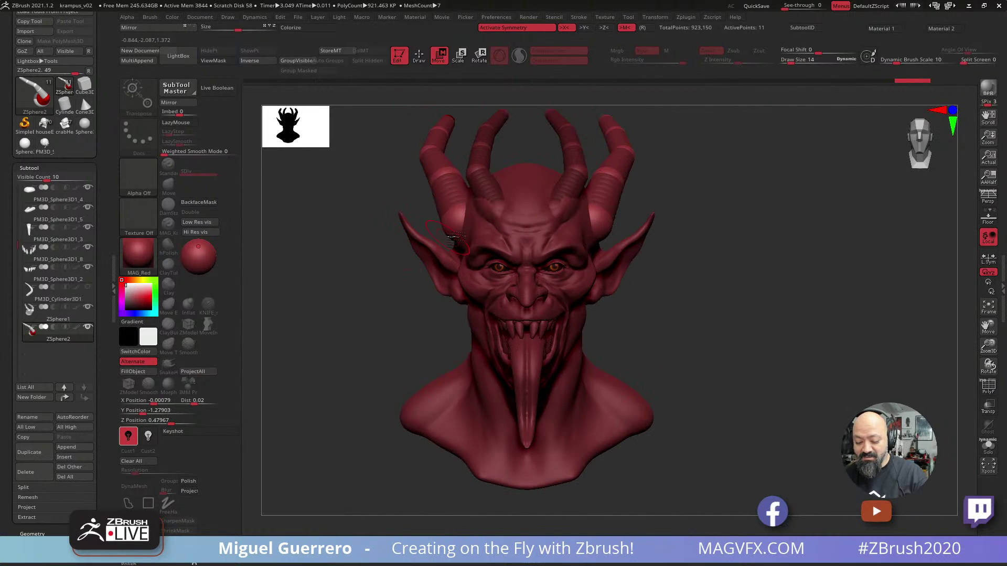
{"action": "mouse_move", "coordinate": [446, 225]}
{"action": "left_mouse_down"}
{"action": "mouse_move", "coordinate": [456, 235]}
{"action": "mouse_move", "coordinate": [462, 225]}
{"action": "left_mouse_up"}
{"action": "mouse_move", "coordinate": [425, 192]}
{"action": "left_mouse_down"}
{"action": "mouse_move", "coordinate": [379, 187]}
{"action": "mouse_move", "coordinate": [422, 192]}
{"action": "mouse_move", "coordinate": [359, 225]}
{"action": "mouse_move", "coordinate": [421, 196]}
{"action": "left_mouse_up"}
{"action": "left_click_drag", "start_coordinate": [406, 152], "coordinate": [403, 154]}
{"action": "left_click_drag", "start_coordinate": [408, 117], "coordinate": [404, 120]}
{"action": "left_click_drag", "start_coordinate": [357, 270], "coordinate": [383, 300]}
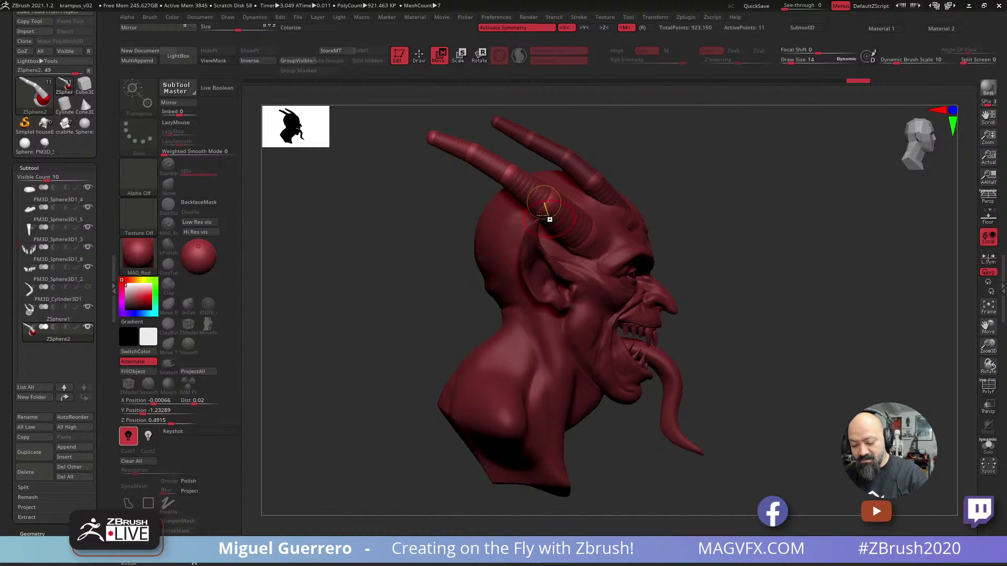
Pull the outer horns upward and forward into a tall shape and bend their tips backward.
{"action": "left_click_drag", "start_coordinate": [546, 208], "coordinate": [639, 102]}
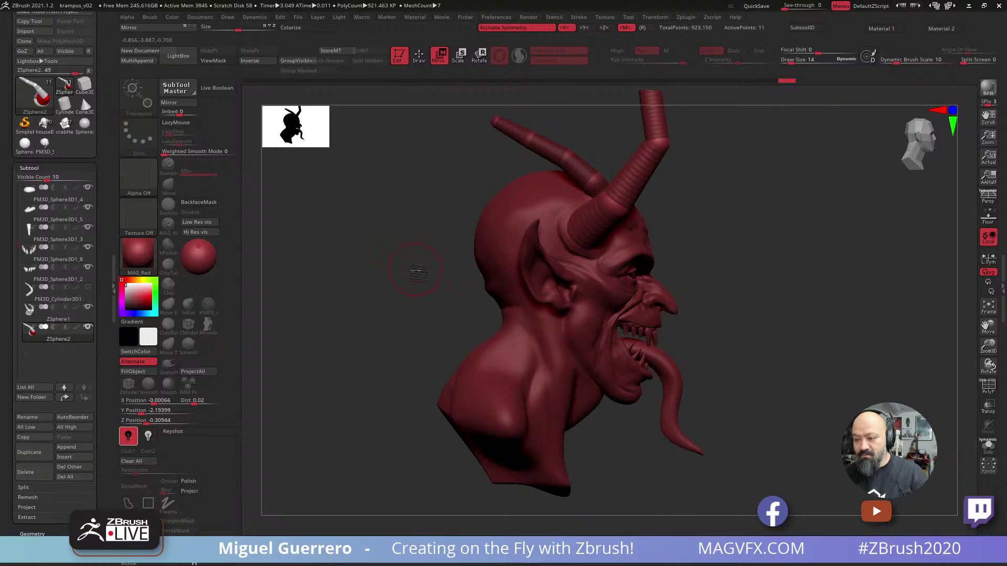
{"action": "key", "text": "f"}
{"action": "right_click_drag", "start_coordinate": [385, 266], "coordinate": [292, 231], "text": "ctrl"}
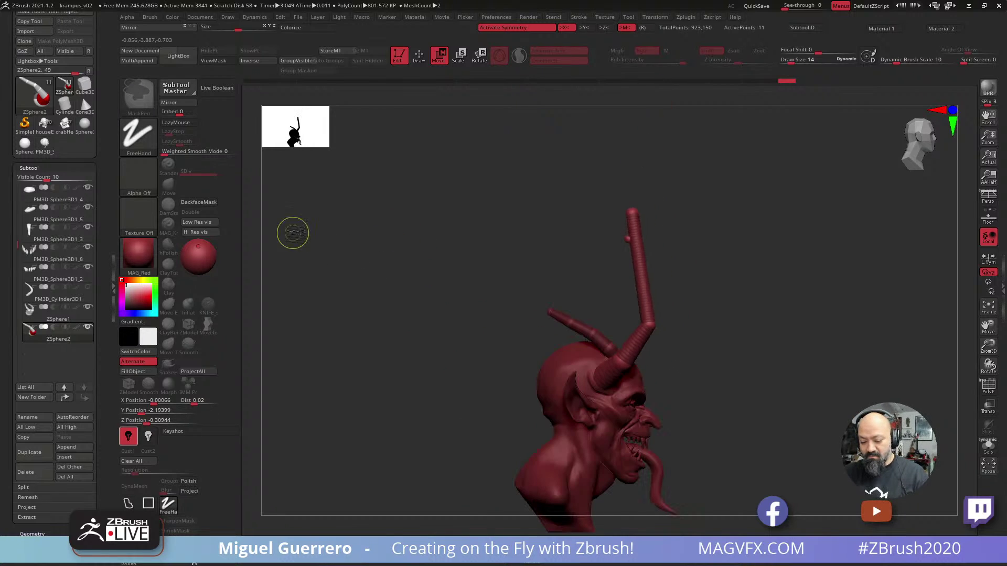
{"action": "left_click_drag", "start_coordinate": [628, 237], "coordinate": [635, 256]}
{"action": "mouse_move", "coordinate": [606, 215]}
{"action": "left_mouse_down"}
{"action": "mouse_move", "coordinate": [598, 221]}
{"action": "mouse_move", "coordinate": [607, 214]}
{"action": "left_mouse_up"}
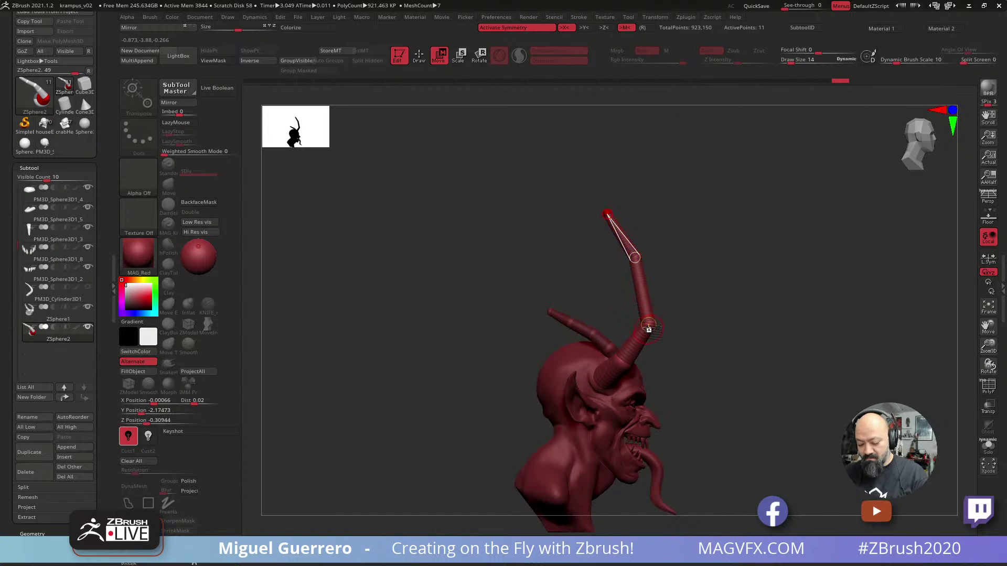
Move the outer horns' elbow ZSpheres forward and reposition the tips so the tall horns arch forward before curving back.
{"action": "left_click_drag", "start_coordinate": [654, 325], "coordinate": [663, 342]}
{"action": "mouse_move", "coordinate": [607, 214]}
{"action": "left_mouse_down"}
{"action": "mouse_move", "coordinate": [619, 209]}
{"action": "mouse_move", "coordinate": [601, 220]}
{"action": "left_mouse_up"}
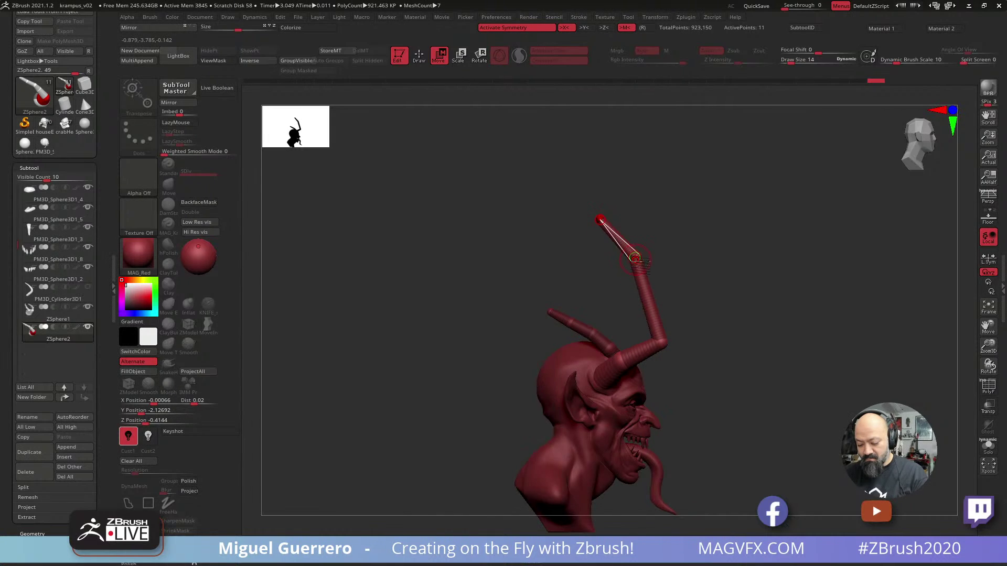
{"action": "left_click_drag", "start_coordinate": [635, 258], "coordinate": [661, 278]}
{"action": "left_click_drag", "start_coordinate": [603, 220], "coordinate": [604, 215]}
{"action": "left_click_drag", "start_coordinate": [604, 215], "coordinate": [620, 226]}
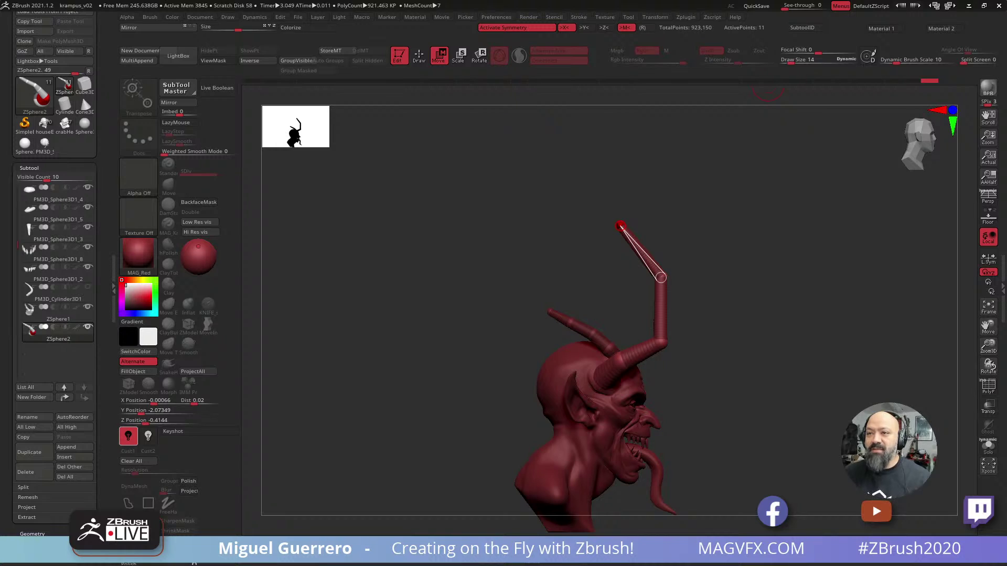
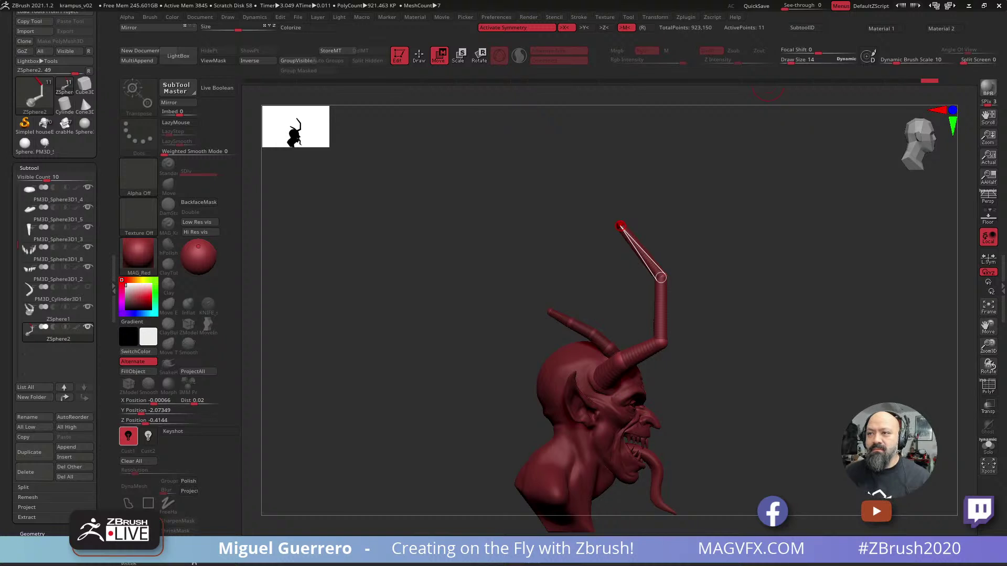
Spread the upper ZSpheres of the outer horns outward in the front view and angle the tips inward.
{"action": "left_click_drag", "start_coordinate": [467, 249], "coordinate": [455, 182]}
{"action": "left_click_drag", "start_coordinate": [433, 256], "coordinate": [364, 307]}
{"action": "left_click_drag", "start_coordinate": [513, 239], "coordinate": [508, 255]}
{"action": "left_click_drag", "start_coordinate": [487, 187], "coordinate": [494, 209], "text": "shift"}
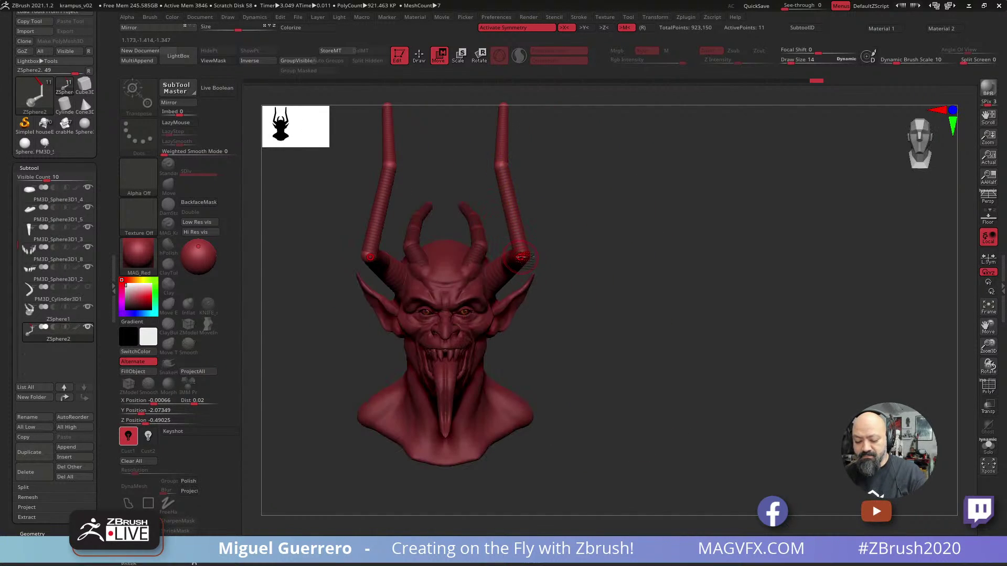
{"action": "left_click_drag", "start_coordinate": [502, 170], "coordinate": [532, 172]}
{"action": "left_click_drag", "start_coordinate": [506, 110], "coordinate": [498, 111]}
{"action": "left_click_drag", "start_coordinate": [647, 321], "coordinate": [592, 315], "text": "shift"}
{"action": "left_click_drag", "start_coordinate": [431, 251], "coordinate": [472, 297], "text": "alt"}
{"action": "mouse_move", "coordinate": [545, 156]}
{"action": "left_mouse_down"}
{"action": "mouse_move", "coordinate": [570, 161]}
{"action": "mouse_move", "coordinate": [514, 146]}
{"action": "left_mouse_up"}
Scale up the ZSpheres at the lower, elbow and upper bends of the outer horns to thicken them.
{"action": "left_click", "coordinate": [419, 56]}
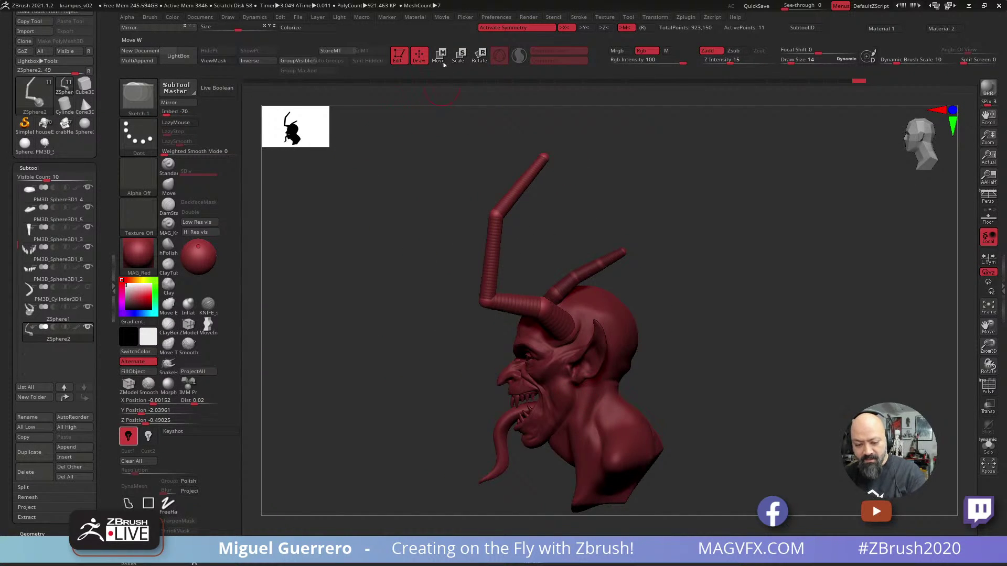
{"action": "left_click", "coordinate": [459, 55]}
{"action": "left_click_drag", "start_coordinate": [496, 215], "coordinate": [481, 292]}
{"action": "left_click_drag", "start_coordinate": [545, 370], "coordinate": [639, 474]}
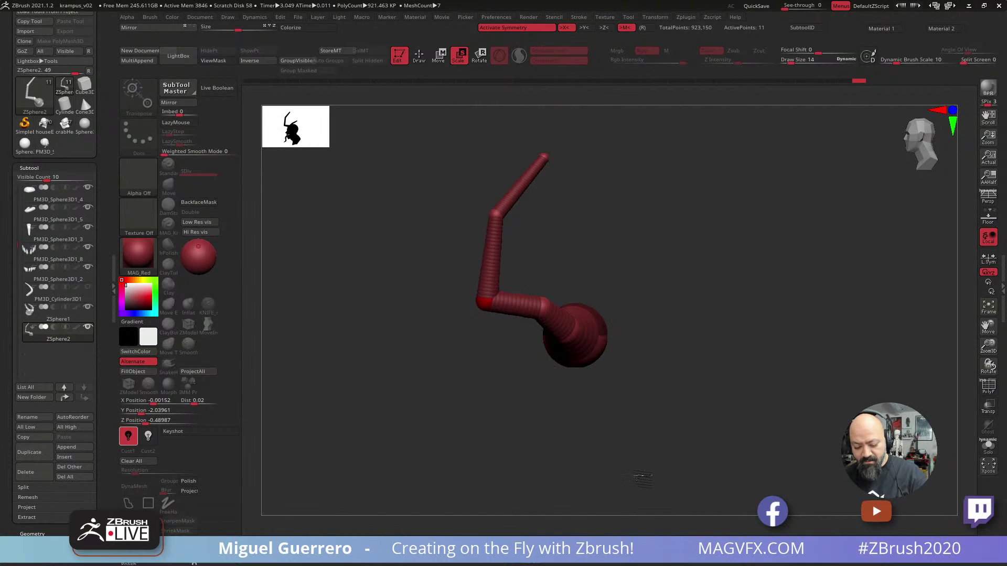
{"action": "left_click_drag", "start_coordinate": [543, 307], "coordinate": [551, 286]}
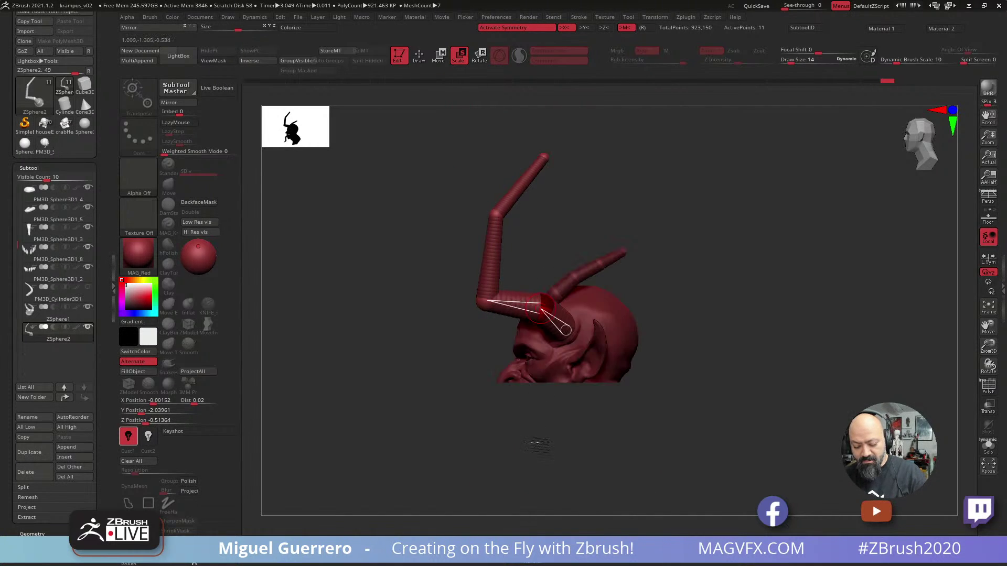
{"action": "left_click_drag", "start_coordinate": [495, 215], "coordinate": [475, 180]}
Move the outer horns' lower ZSpheres forward and down toward the brow, and extend the tips up and back.
{"action": "key", "text": "w"}
{"action": "left_click_drag", "start_coordinate": [550, 315], "coordinate": [519, 330]}
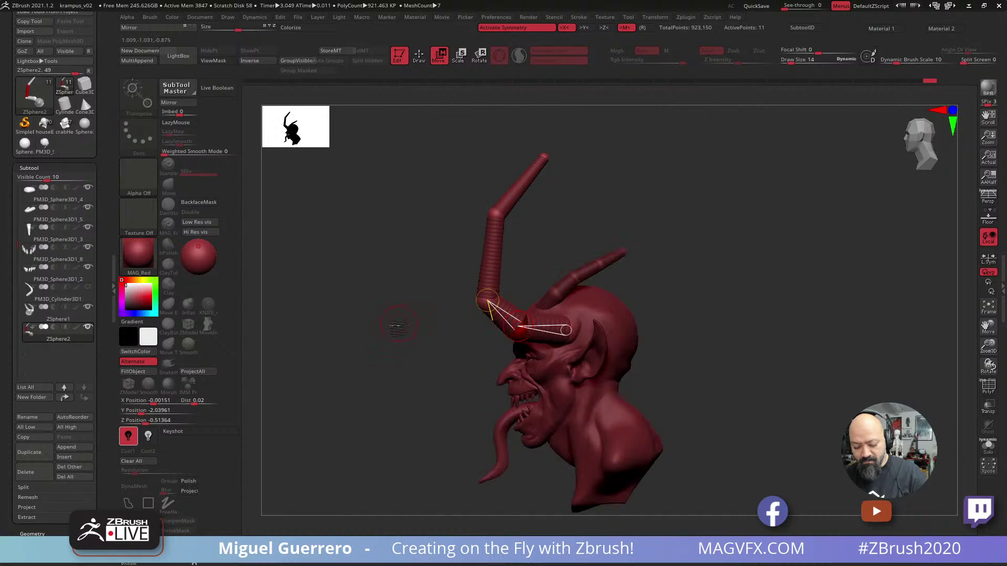
{"action": "left_click_drag", "start_coordinate": [398, 327], "coordinate": [498, 387]}
{"action": "left_click_drag", "start_coordinate": [573, 411], "coordinate": [539, 405], "text": "shift"}
{"action": "left_click_drag", "start_coordinate": [483, 384], "coordinate": [614, 347], "text": "alt"}
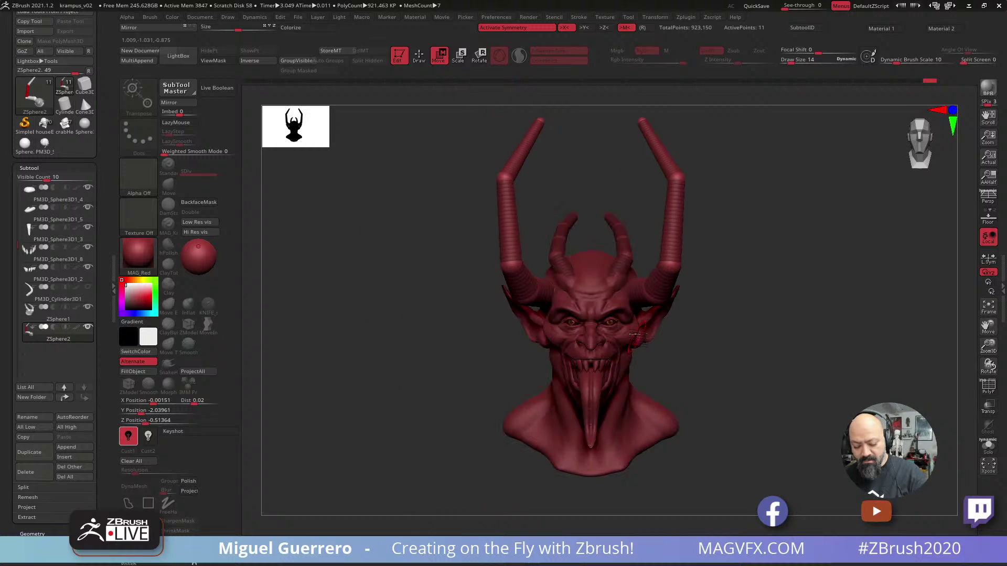
{"action": "left_click_drag", "start_coordinate": [401, 361], "coordinate": [423, 269]}
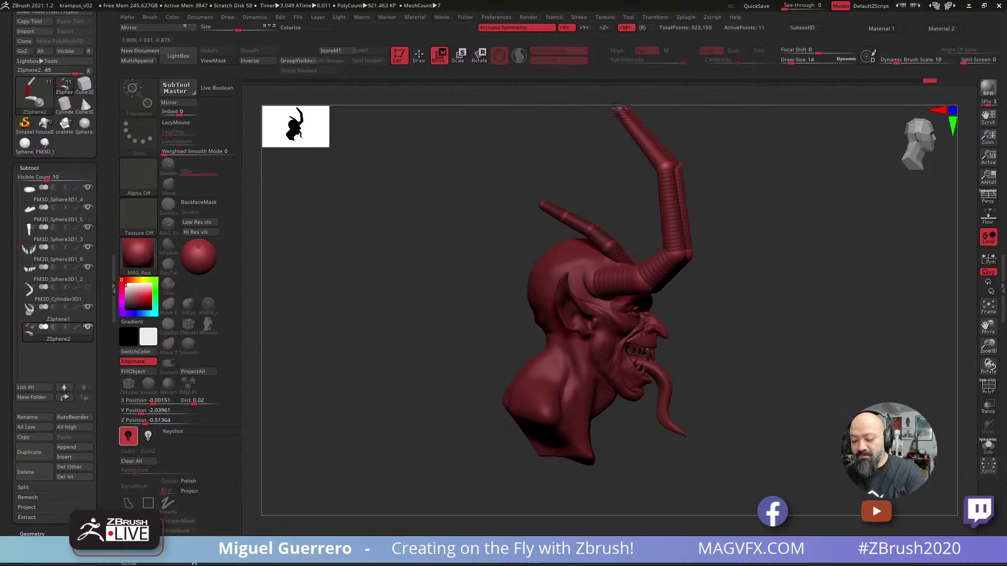
{"action": "left_click_drag", "start_coordinate": [622, 112], "coordinate": [583, 92]}
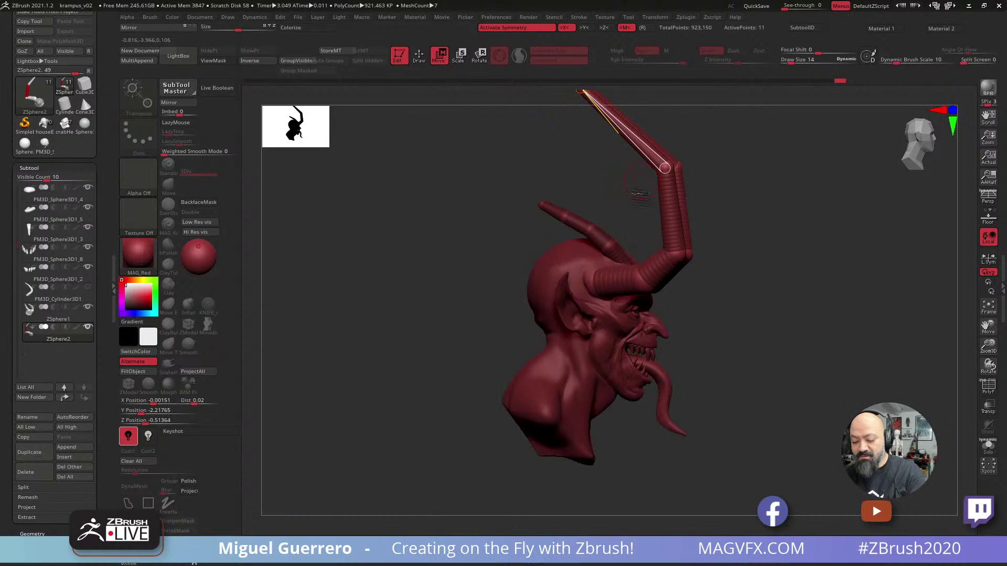
Insert a new ZSphere midway along each of the two upper segments of the outer horns.
{"action": "left_click", "coordinate": [419, 56]}
{"action": "left_click", "coordinate": [670, 207]}
{"action": "left_click", "coordinate": [618, 127]}
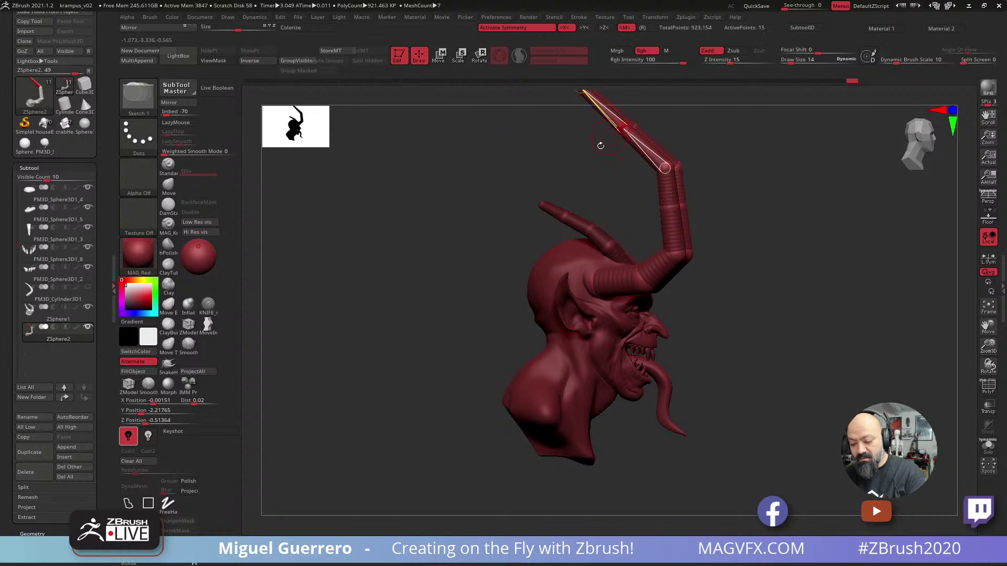
Move the outer horns' tips and upper ZSpheres in the side view to form a long arc sweeping back over the head.
{"action": "left_click", "coordinate": [439, 56]}
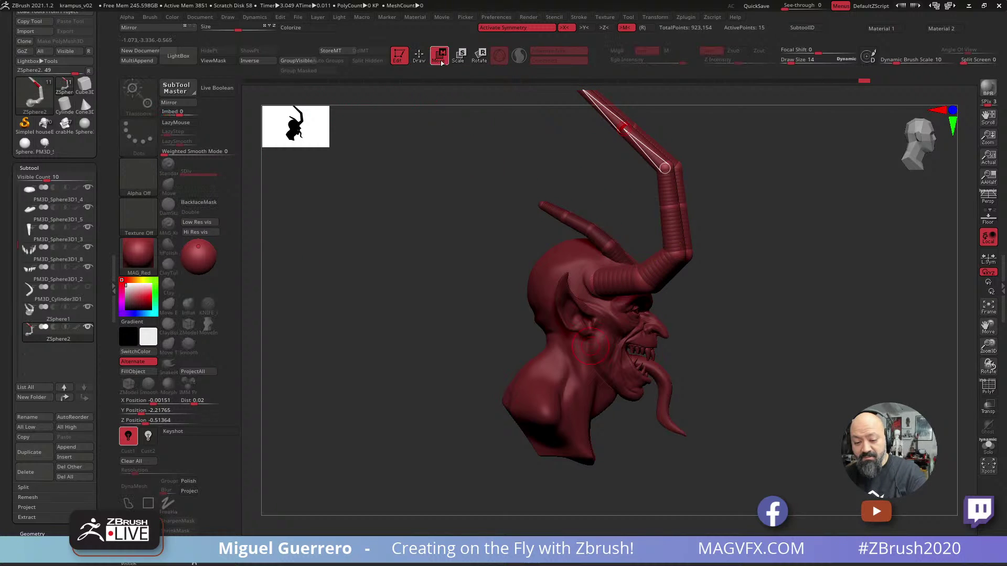
{"action": "mouse_move", "coordinate": [466, 250]}
{"action": "right_mouse_down", "text": "ctrl"}
{"action": "mouse_move", "coordinate": [445, 229]}
{"action": "mouse_move", "coordinate": [455, 329]}
{"action": "right_mouse_up", "text": "ctrl"}
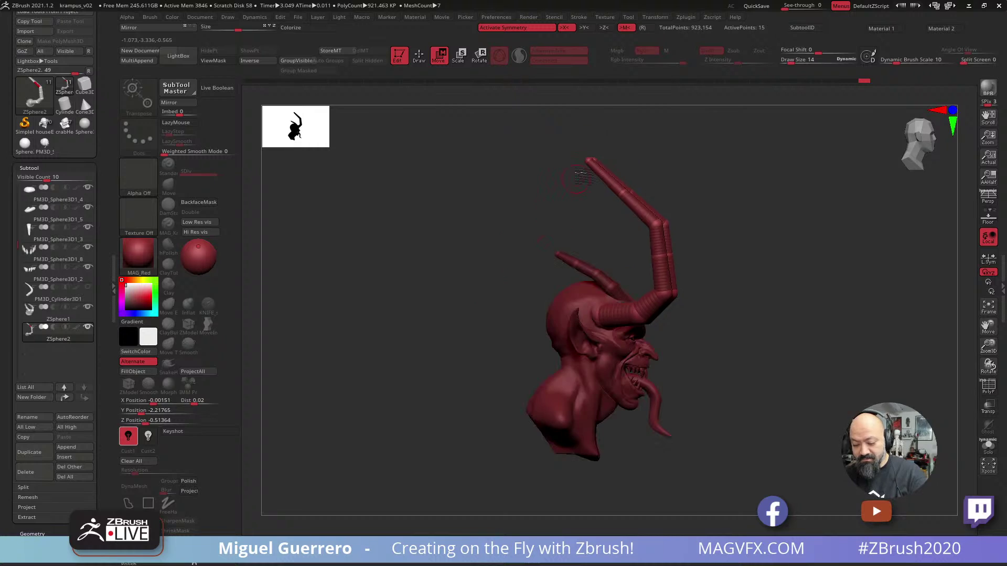
{"action": "left_click_drag", "start_coordinate": [590, 160], "coordinate": [551, 154]}
{"action": "left_click_drag", "start_coordinate": [621, 193], "coordinate": [616, 180]}
{"action": "left_click_drag", "start_coordinate": [552, 156], "coordinate": [514, 145]}
{"action": "left_click_drag", "start_coordinate": [613, 177], "coordinate": [616, 168]}
{"action": "left_click_drag", "start_coordinate": [655, 224], "coordinate": [660, 213]}
{"action": "left_click_drag", "start_coordinate": [660, 256], "coordinate": [672, 253]}
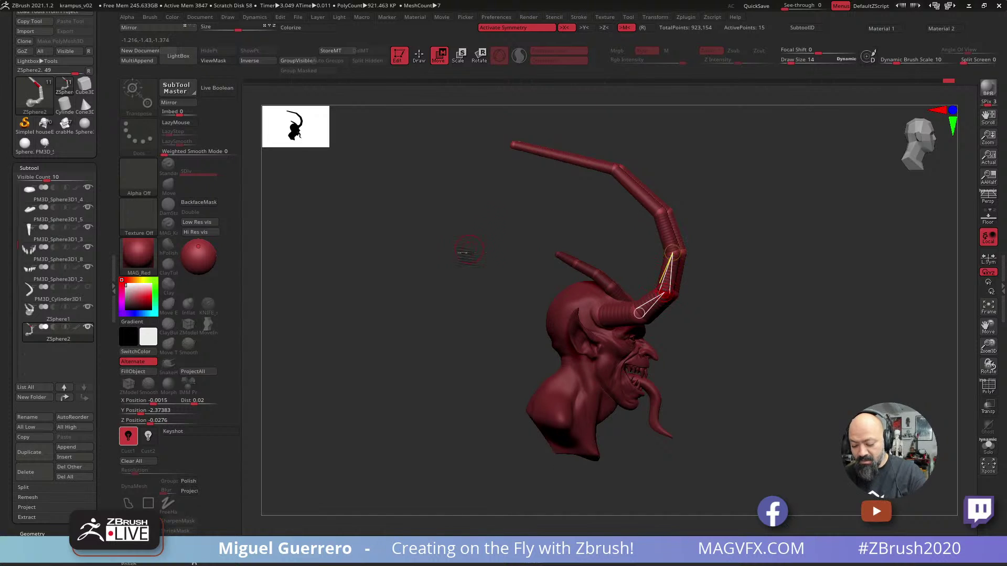
Preview the skinned surface of the outer and inner horns and examine both pairs from the front and three-quarter views.
{"action": "left_click_drag", "start_coordinate": [460, 251], "coordinate": [464, 270], "text": "shift"}
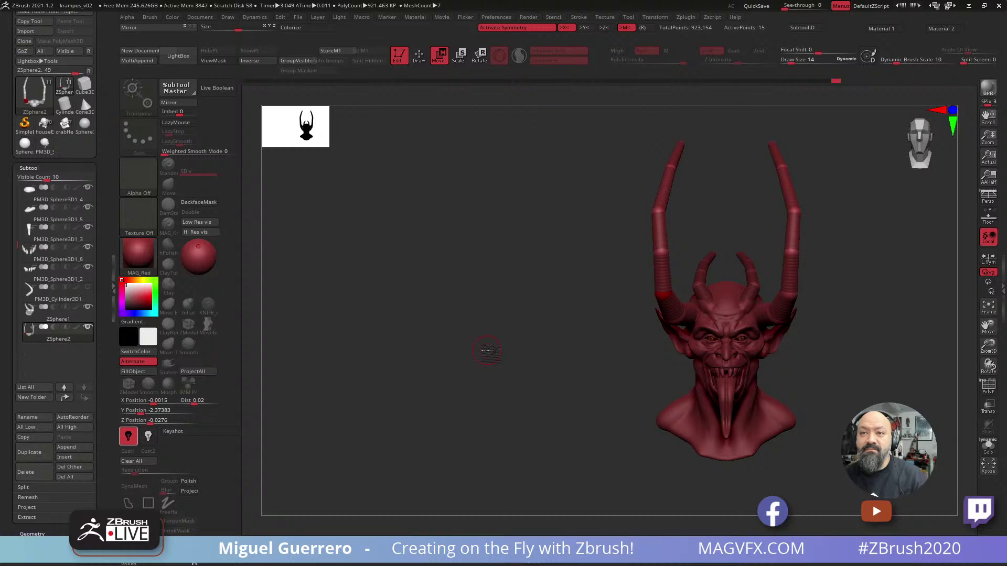
{"action": "mouse_move", "coordinate": [488, 351]}
{"action": "left_mouse_down"}
{"action": "mouse_move", "coordinate": [479, 332]}
{"action": "mouse_move", "coordinate": [397, 314]}
{"action": "left_mouse_up"}
{"action": "left_click_drag", "start_coordinate": [457, 332], "coordinate": [447, 324]}
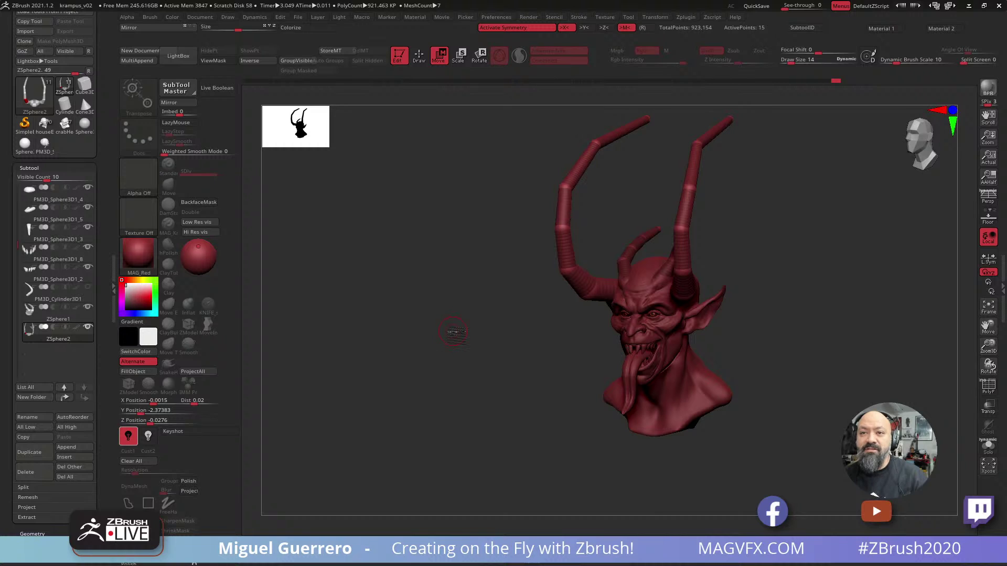
{"action": "mouse_move", "coordinate": [454, 334]}
{"action": "left_mouse_down"}
{"action": "mouse_move", "coordinate": [443, 337]}
{"action": "mouse_move", "coordinate": [455, 287]}
{"action": "left_mouse_up"}
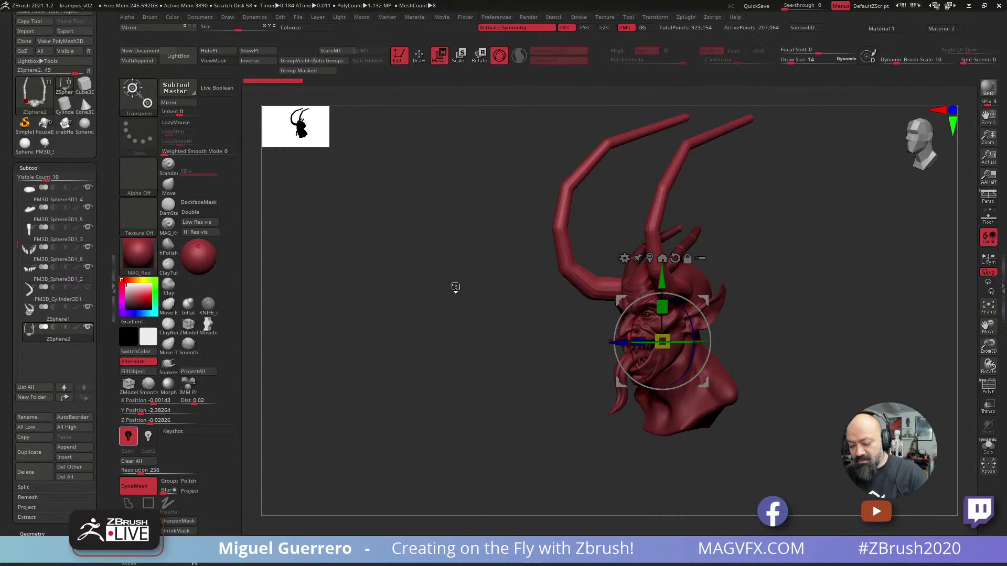
{"action": "left_click", "coordinate": [595, 284], "text": "alt"}
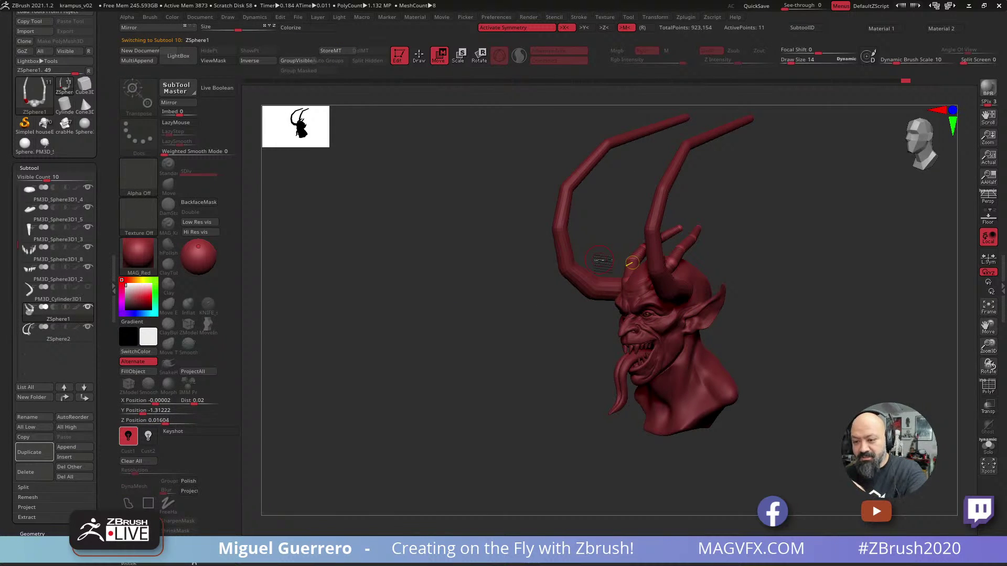
{"action": "key", "text": "a"}
{"action": "mouse_move", "coordinate": [457, 337]}
{"action": "left_mouse_down"}
{"action": "mouse_move", "coordinate": [402, 337]}
{"action": "mouse_move", "coordinate": [451, 342]}
{"action": "left_mouse_up"}
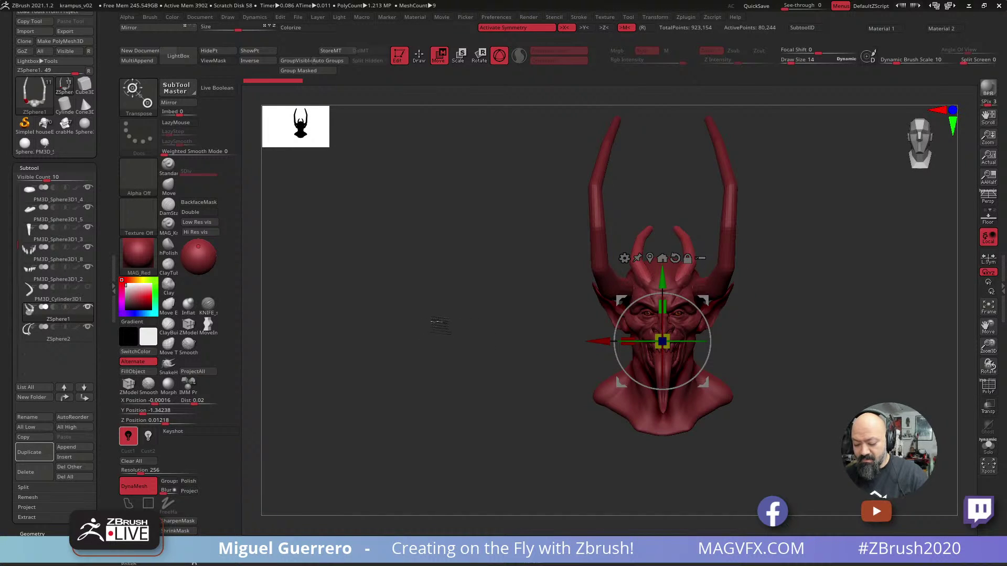
{"action": "left_click", "coordinate": [425, 58]}
{"action": "mouse_move", "coordinate": [468, 290]}
{"action": "left_mouse_down", "text": "alt"}
{"action": "mouse_move", "coordinate": [427, 307]}
{"action": "mouse_move", "coordinate": [438, 335]}
{"action": "left_mouse_up", "text": "alt"}
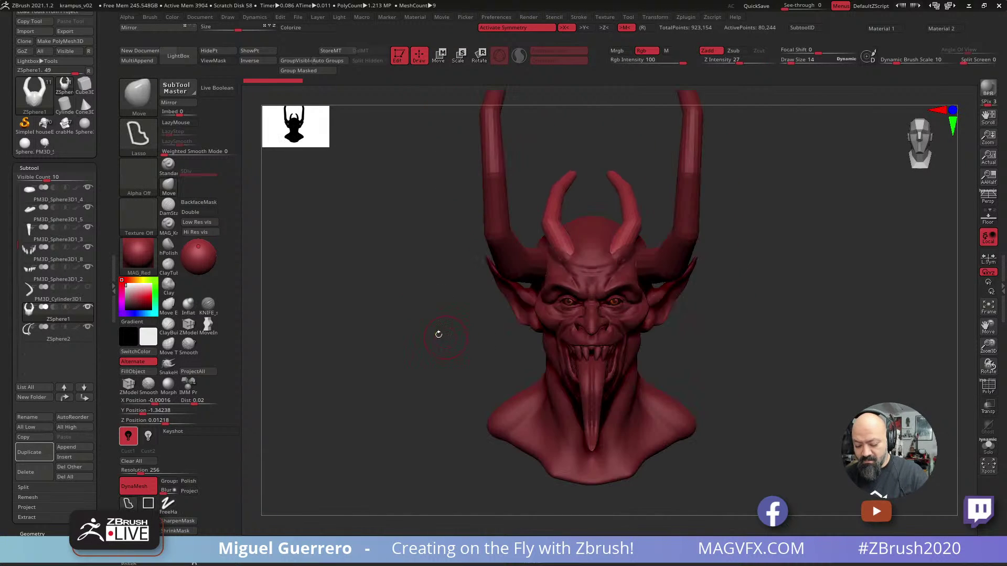
{"action": "mouse_move", "coordinate": [418, 339]}
{"action": "right_mouse_down", "text": "ctrl"}
{"action": "mouse_move", "coordinate": [407, 316]}
{"action": "mouse_move", "coordinate": [416, 348]}
{"action": "right_mouse_up", "text": "ctrl"}
{"action": "left_click_drag", "start_coordinate": [413, 341], "coordinate": [409, 321]}
Return the outer horns to ZSpheres and lower their tips and upper bends in the side view for a shorter, tighter curl.
{"action": "left_click", "coordinate": [597, 257], "text": "alt"}
{"action": "left_click_drag", "start_coordinate": [537, 240], "coordinate": [472, 236]}
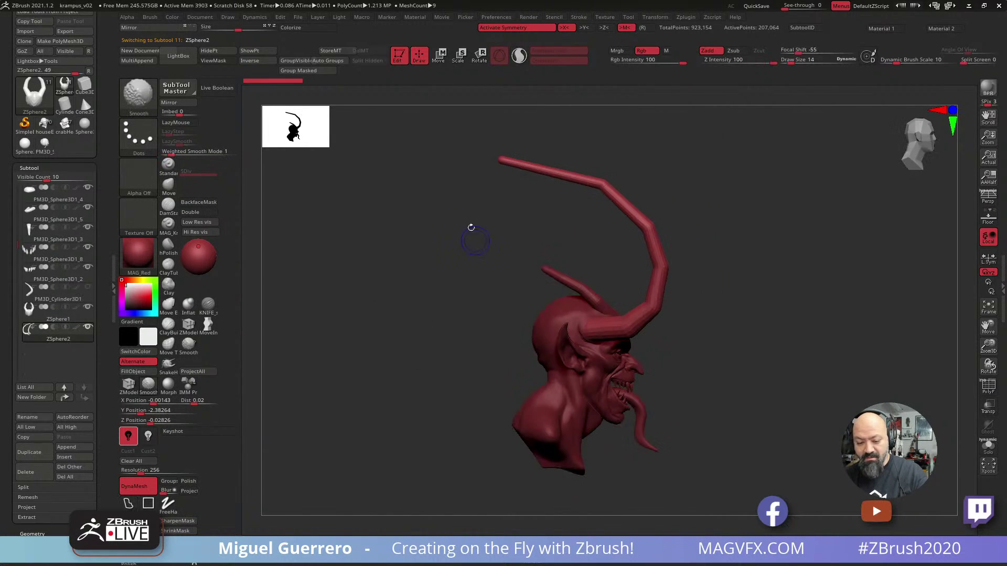
{"action": "left_click", "coordinate": [439, 56]}
{"action": "key", "text": "a"}
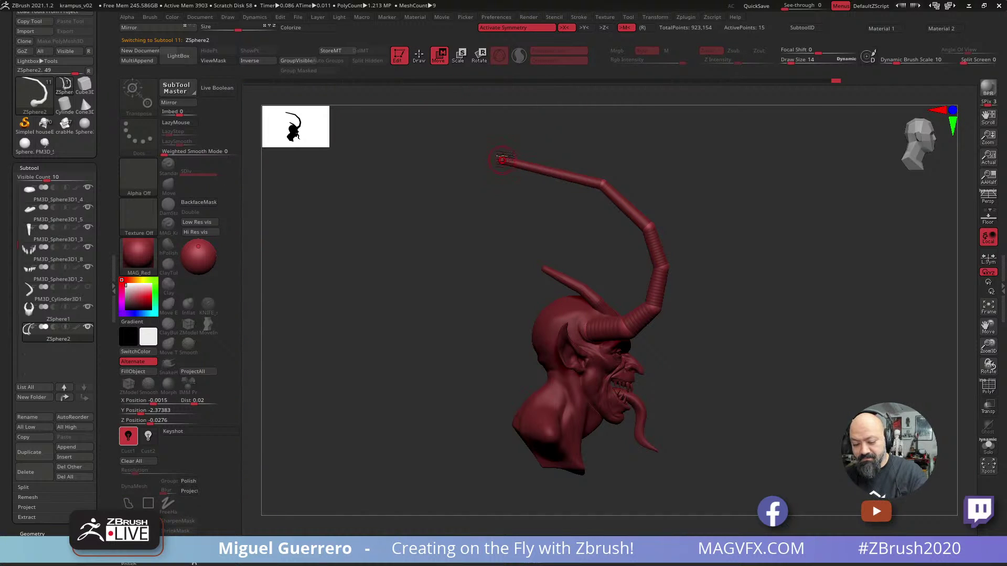
{"action": "left_click_drag", "start_coordinate": [503, 161], "coordinate": [522, 218]}
{"action": "left_click_drag", "start_coordinate": [647, 228], "coordinate": [663, 283]}
{"action": "mouse_move", "coordinate": [526, 216]}
{"action": "left_mouse_down"}
{"action": "mouse_move", "coordinate": [533, 231]}
{"action": "mouse_move", "coordinate": [527, 217]}
{"action": "left_mouse_up"}
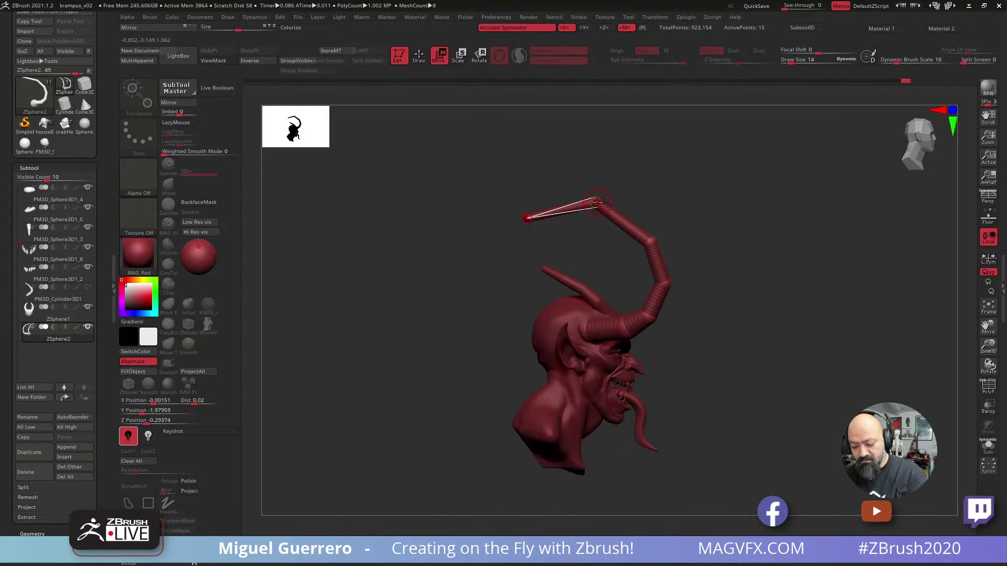
{"action": "left_click_drag", "start_coordinate": [596, 201], "coordinate": [612, 211]}
{"action": "left_click_drag", "start_coordinate": [527, 218], "coordinate": [530, 228]}
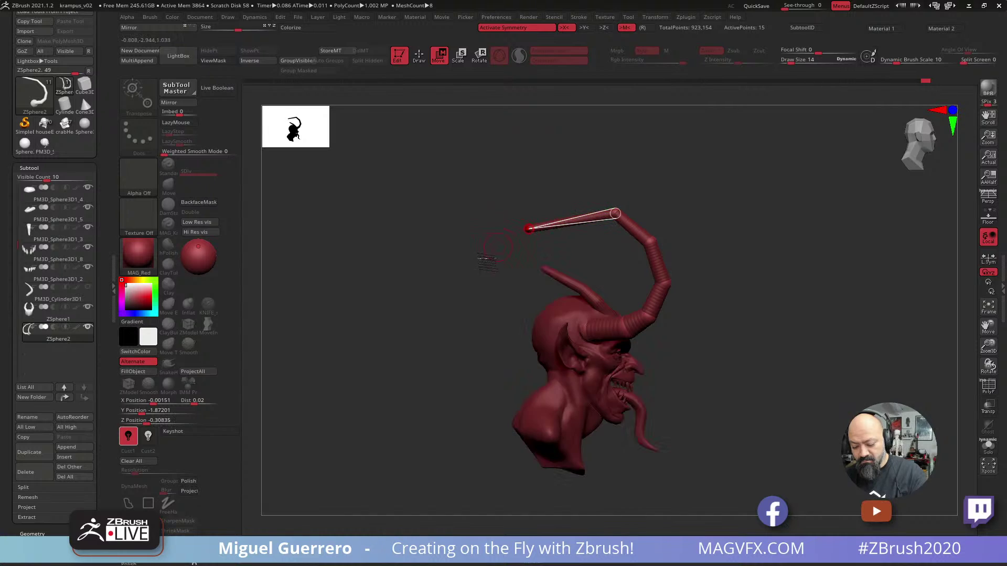
Scale up four successive ZSpheres of the outer horns, from the bend nearest the base up to the upper bend.
{"action": "left_click_drag", "start_coordinate": [490, 254], "coordinate": [421, 275], "text": "shift"}
{"action": "right_click_drag", "start_coordinate": [458, 301], "coordinate": [448, 328], "text": "ctrl"}
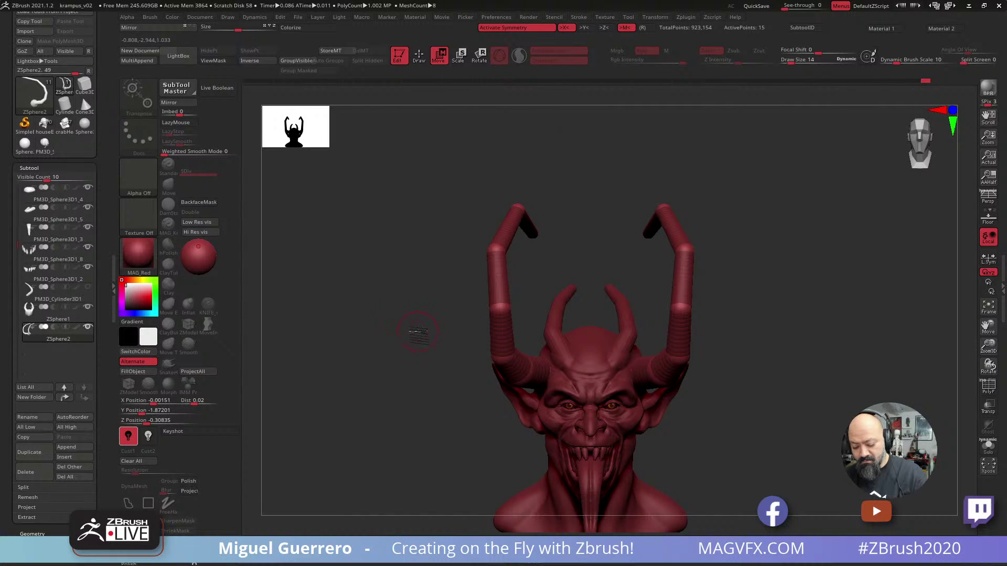
{"action": "left_click_drag", "start_coordinate": [418, 331], "coordinate": [446, 274]}
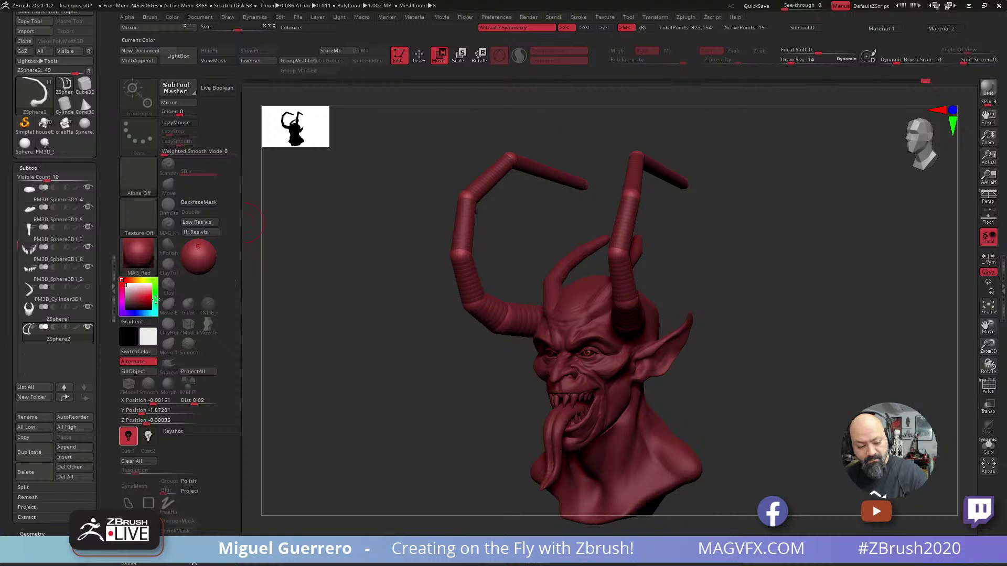
{"action": "left_click", "coordinate": [460, 55]}
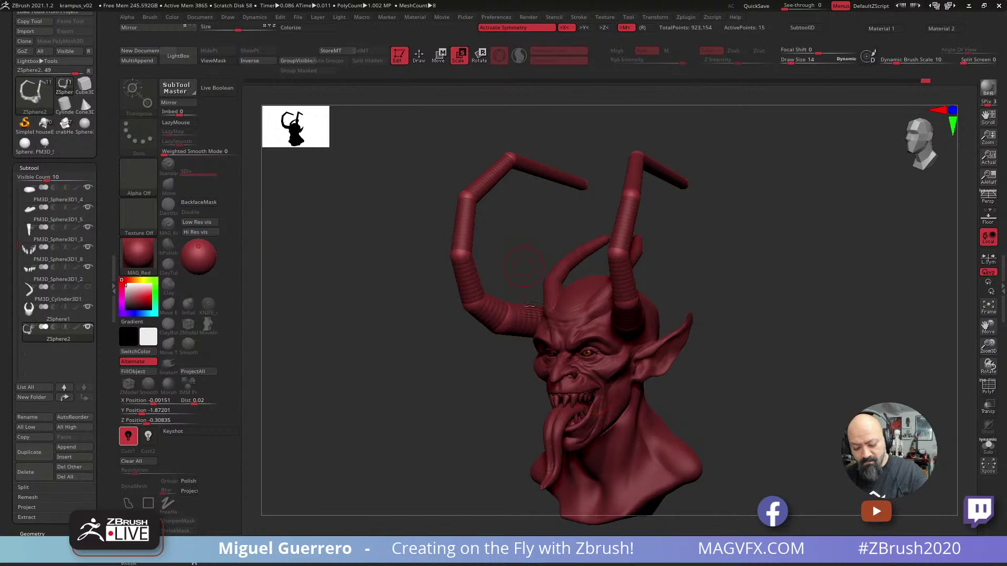
{"action": "left_click_drag", "start_coordinate": [507, 323], "coordinate": [493, 374]}
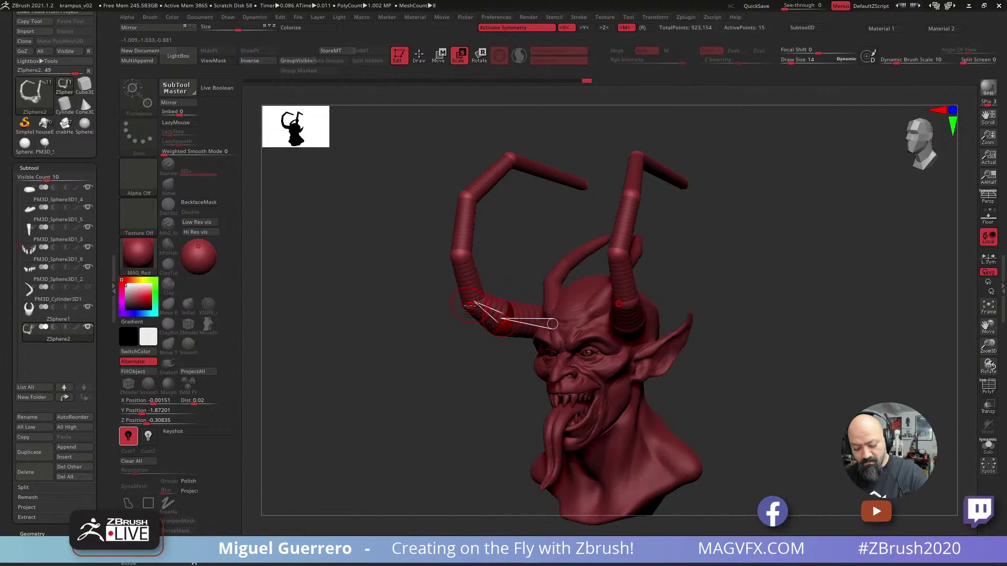
{"action": "left_click_drag", "start_coordinate": [473, 304], "coordinate": [472, 348]}
{"action": "left_click_drag", "start_coordinate": [457, 256], "coordinate": [462, 309]}
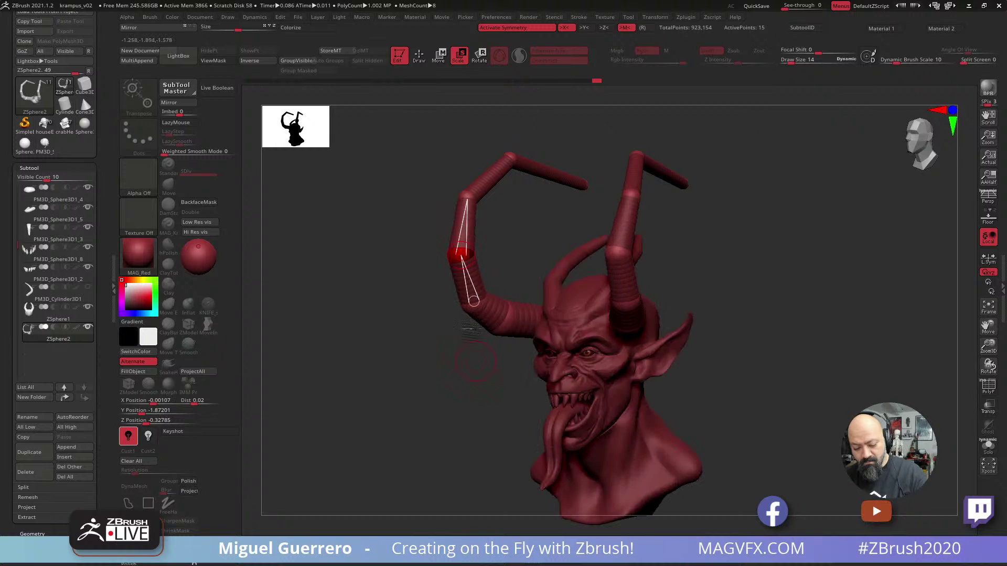
{"action": "mouse_move", "coordinate": [465, 194]}
{"action": "left_mouse_down"}
{"action": "mouse_move", "coordinate": [475, 221]}
{"action": "mouse_move", "coordinate": [475, 207]}
{"action": "left_mouse_up"}
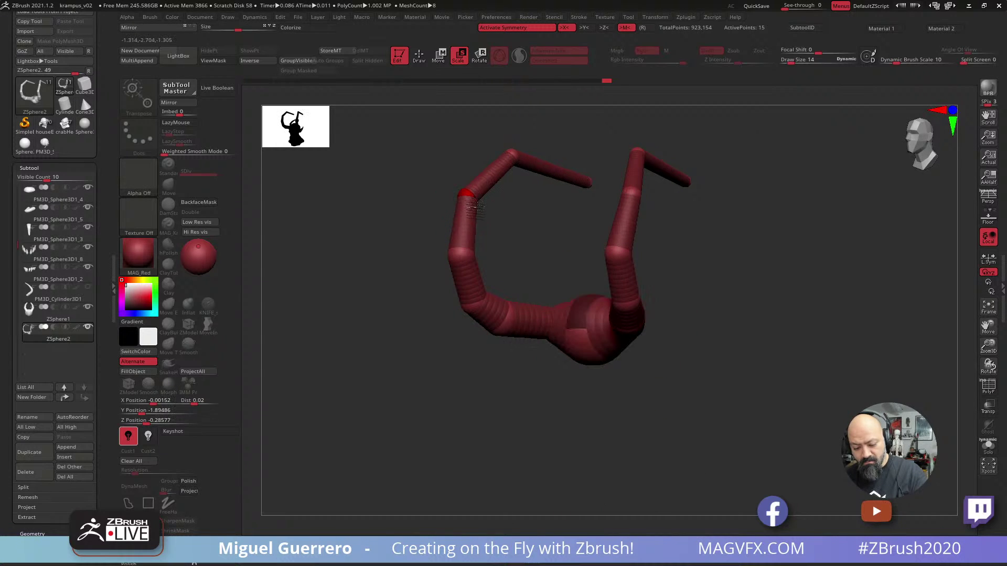
Reposition the inner horns' middle ZSpheres in the side and top views to bend them backward and spread them outward.
{"action": "left_click_drag", "start_coordinate": [527, 273], "coordinate": [555, 279]}
{"action": "left_click", "coordinate": [559, 279], "text": "alt"}
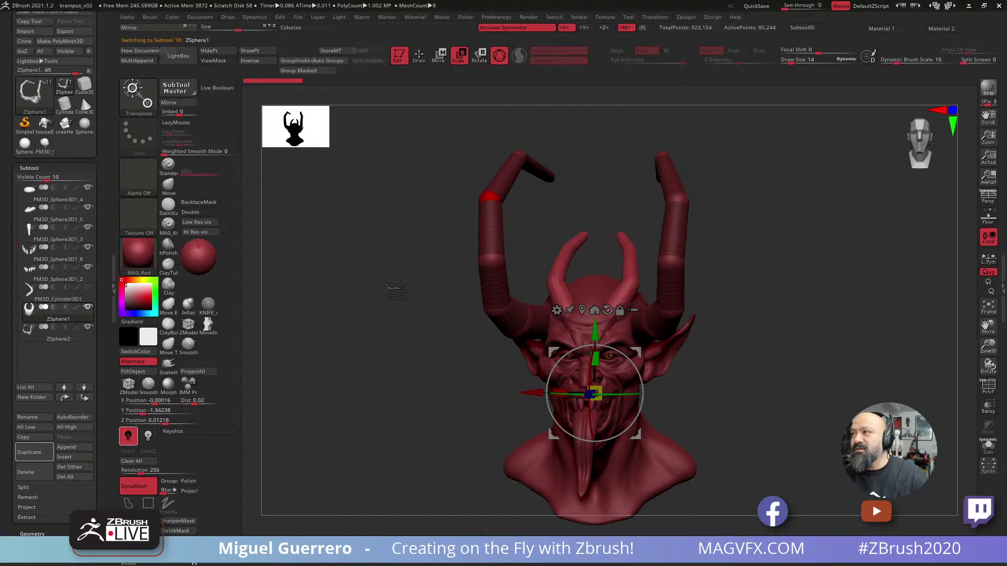
{"action": "left_click_drag", "start_coordinate": [397, 296], "coordinate": [436, 299], "text": "shift"}
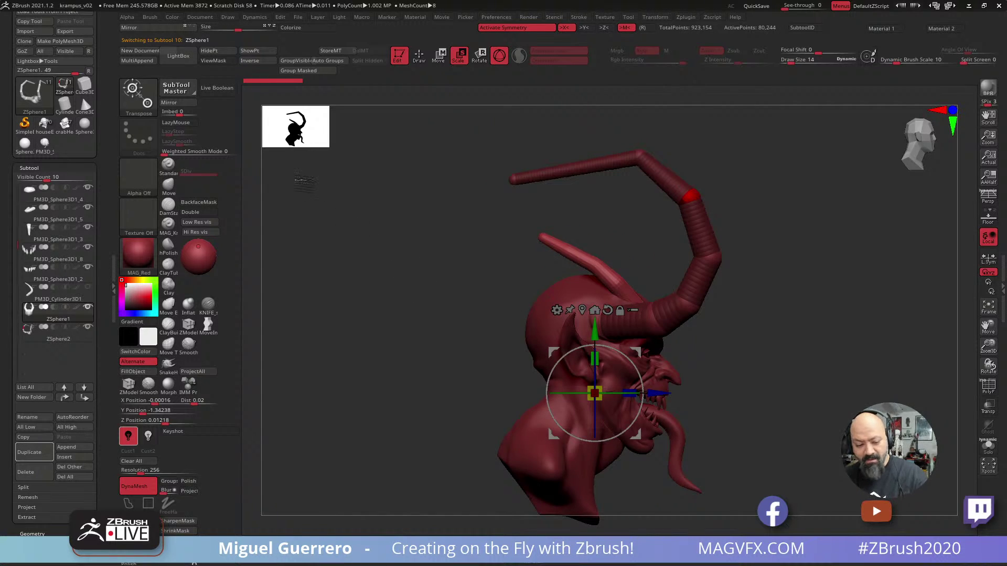
{"action": "key", "text": "q"}
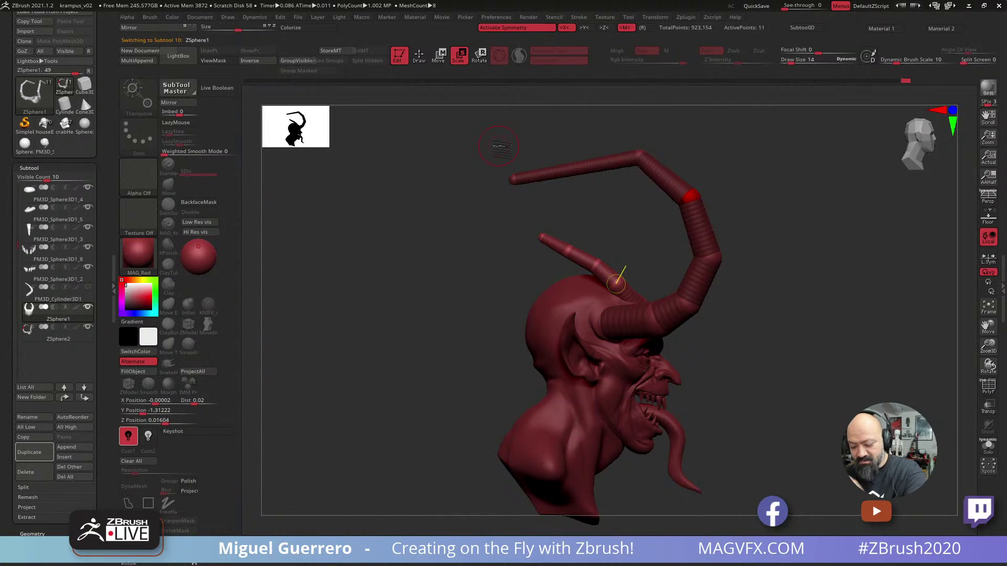
{"action": "key", "text": "w"}
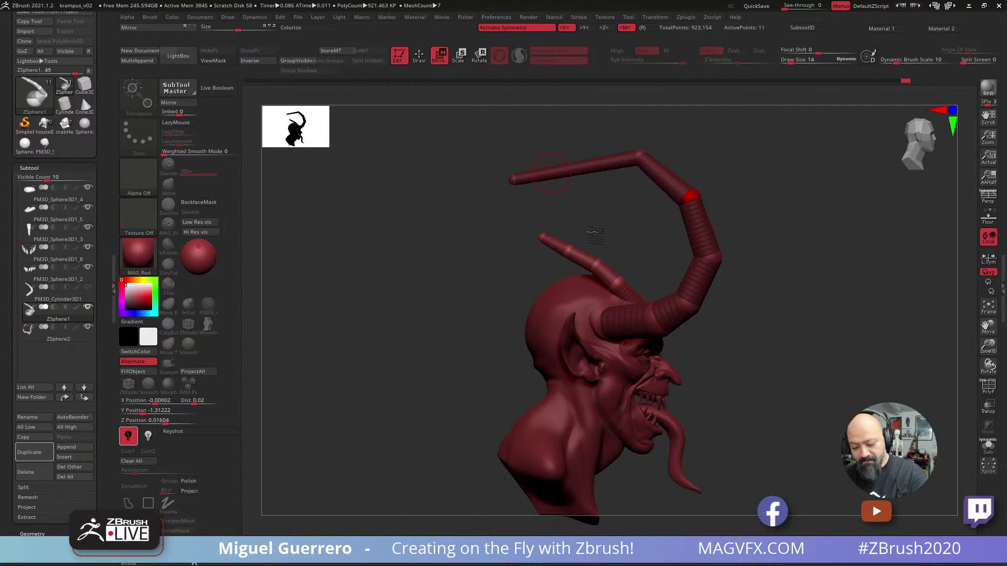
{"action": "left_click_drag", "start_coordinate": [619, 284], "coordinate": [562, 256]}
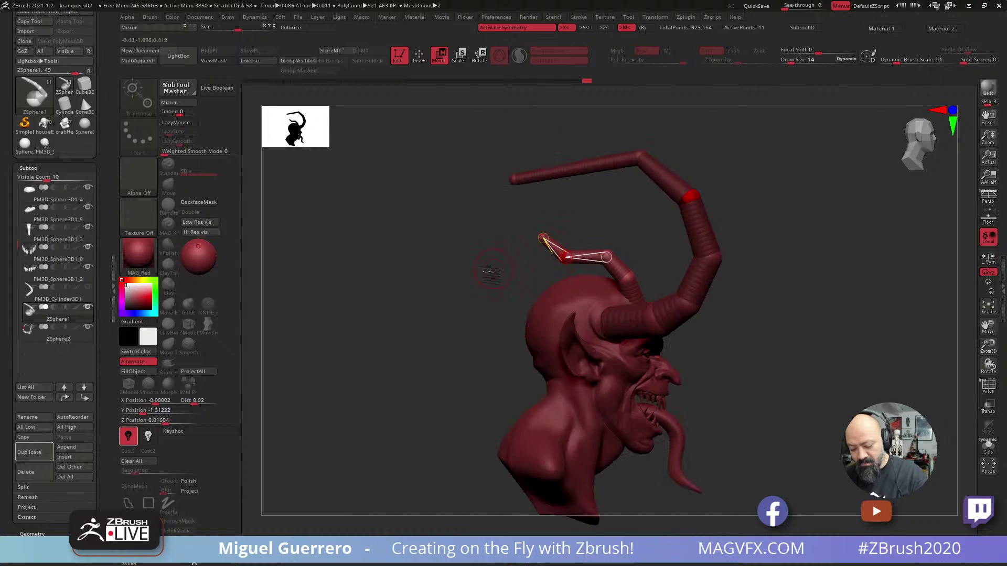
{"action": "left_click_drag", "start_coordinate": [488, 266], "coordinate": [440, 283]}
{"action": "left_click_drag", "start_coordinate": [428, 291], "coordinate": [426, 371], "text": "shift"}
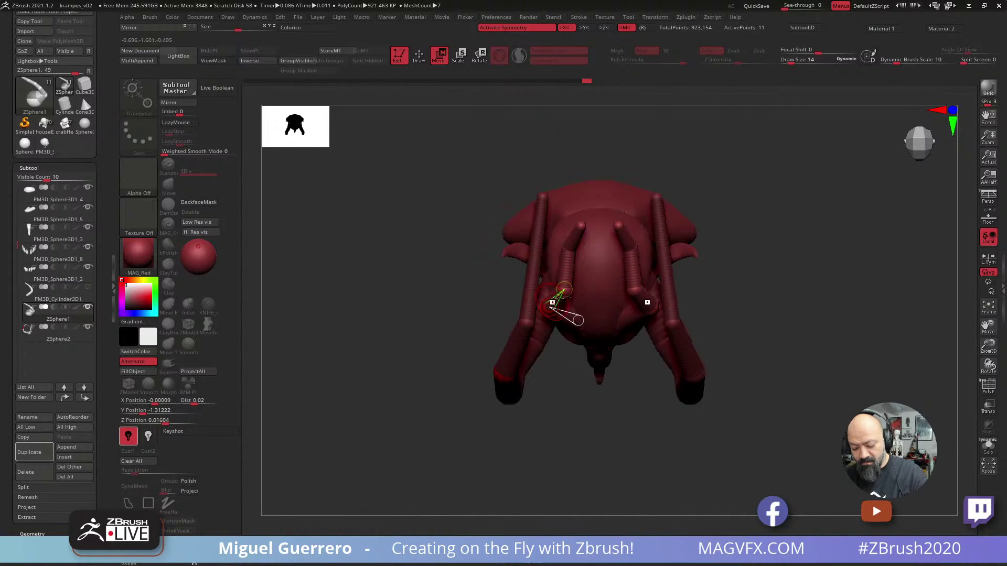
{"action": "left_click_drag", "start_coordinate": [542, 309], "coordinate": [545, 286]}
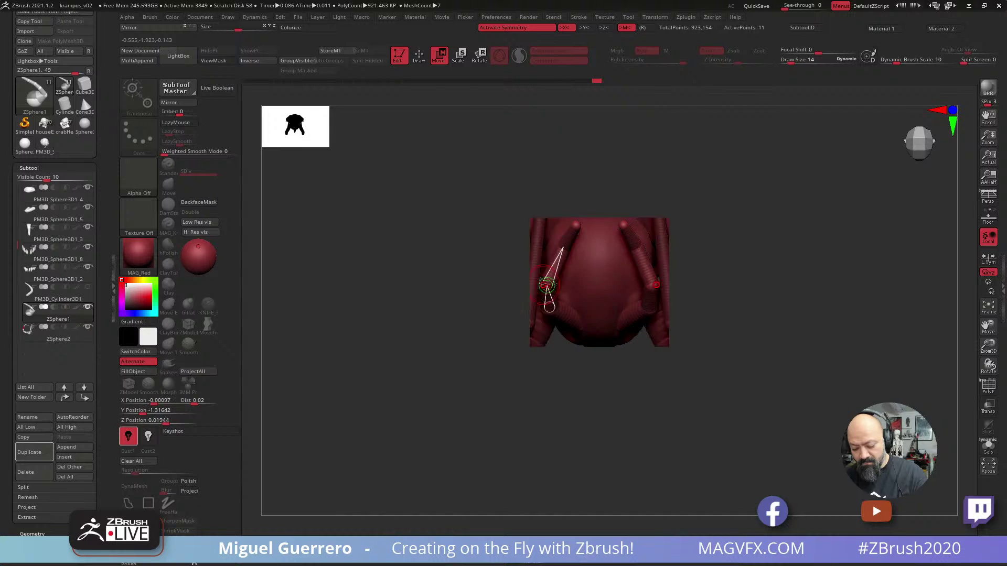
Select the outer horns and nudge their bend ZSpheres from underneath to refine the outward curve.
{"action": "left_click_drag", "start_coordinate": [473, 270], "coordinate": [428, 268], "text": "shift"}
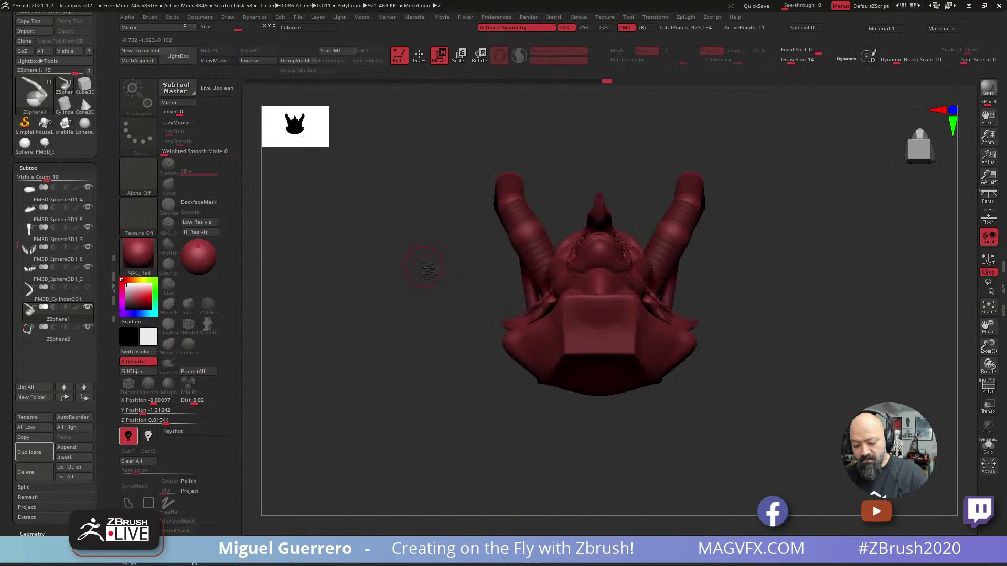
{"action": "left_click", "coordinate": [521, 235], "text": "alt"}
{"action": "left_click_drag", "start_coordinate": [519, 234], "coordinate": [525, 235]}
{"action": "left_click_drag", "start_coordinate": [535, 232], "coordinate": [524, 236]}
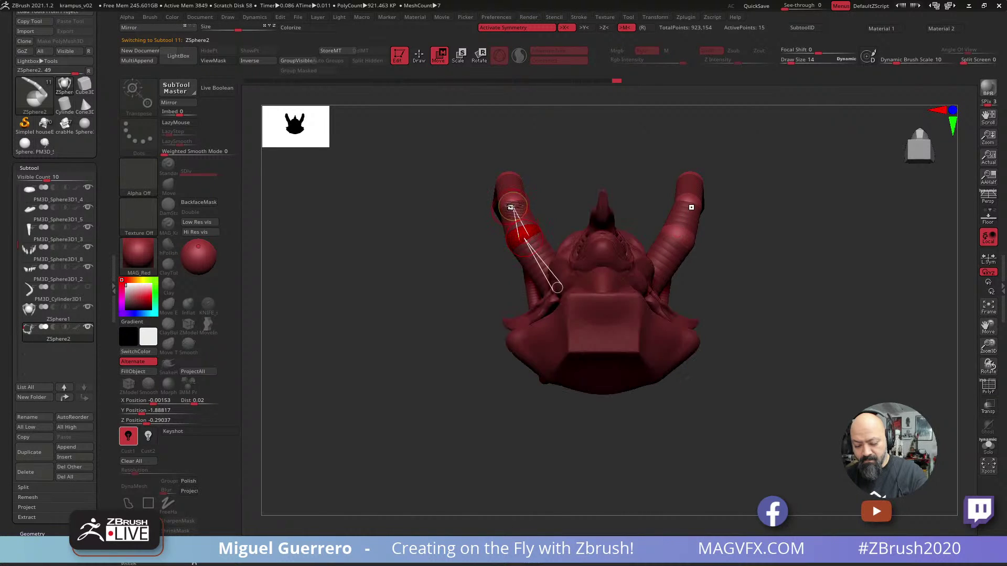
{"action": "left_click_drag", "start_coordinate": [471, 184], "coordinate": [459, 228]}
{"action": "left_click_drag", "start_coordinate": [446, 217], "coordinate": [472, 238]}
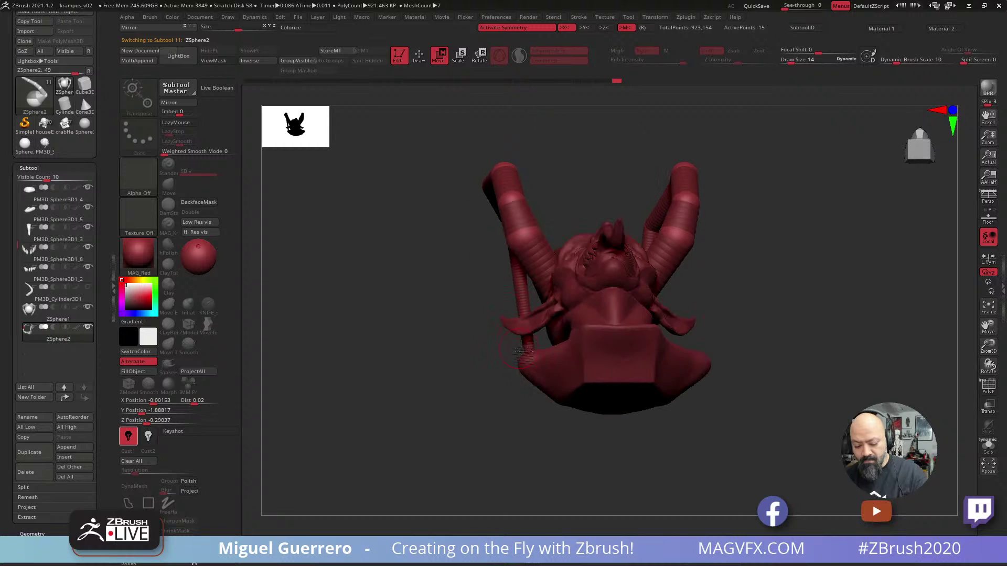
{"action": "left_click_drag", "start_coordinate": [459, 300], "coordinate": [513, 331]}
{"action": "left_click_drag", "start_coordinate": [485, 293], "coordinate": [536, 286]}
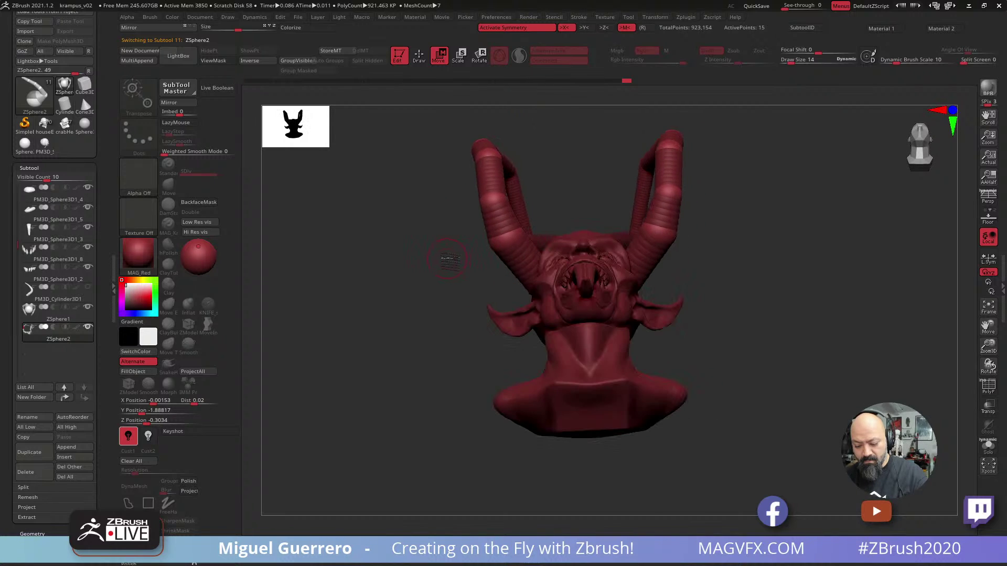
{"action": "left_click_drag", "start_coordinate": [476, 158], "coordinate": [482, 148]}
Enlarge the silhouette thumbnail and turn the bust to check the outline of both horn pairs.
{"action": "left_click_drag", "start_coordinate": [418, 215], "coordinate": [418, 316]}
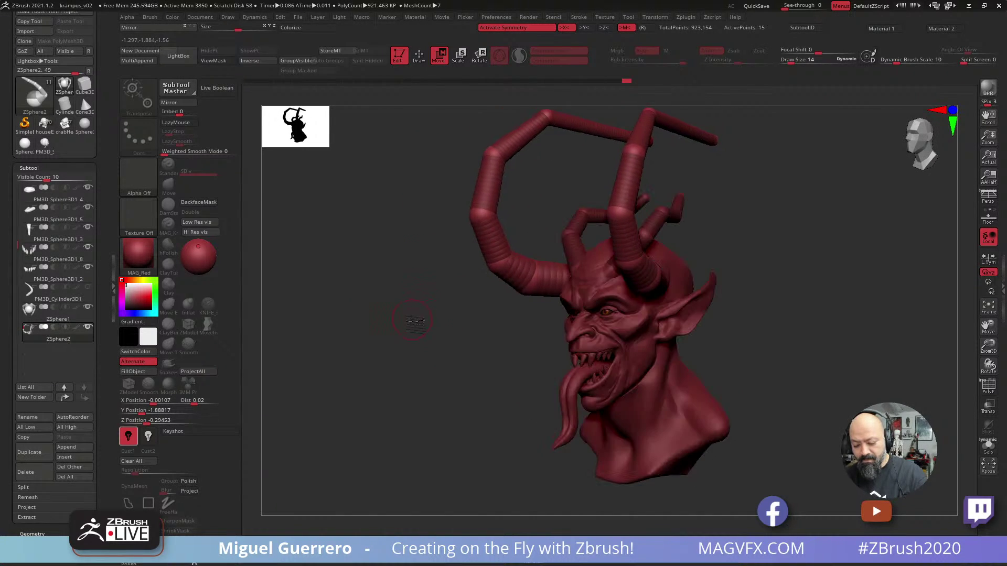
{"action": "right_click_drag", "start_coordinate": [418, 322], "coordinate": [413, 317], "text": "ctrl"}
{"action": "left_click_drag", "start_coordinate": [329, 146], "coordinate": [461, 270]}
{"action": "left_click_drag", "start_coordinate": [441, 317], "coordinate": [419, 343]}
Preview the outer horns as an adaptive skin, select the inner horns and set their Adaptive Skin density to 1.
{"action": "key", "text": "a"}
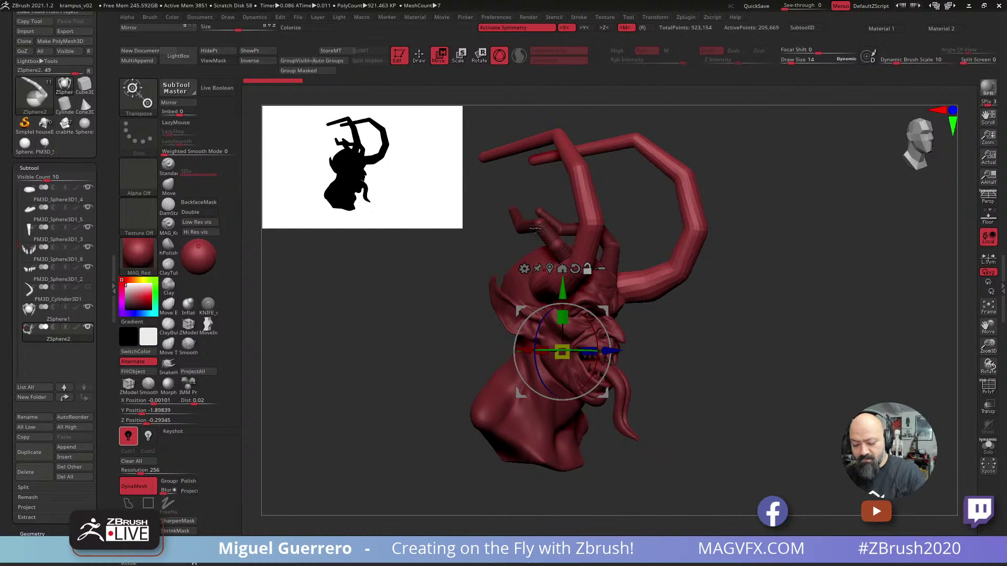
{"action": "left_click", "coordinate": [537, 221], "text": "alt"}
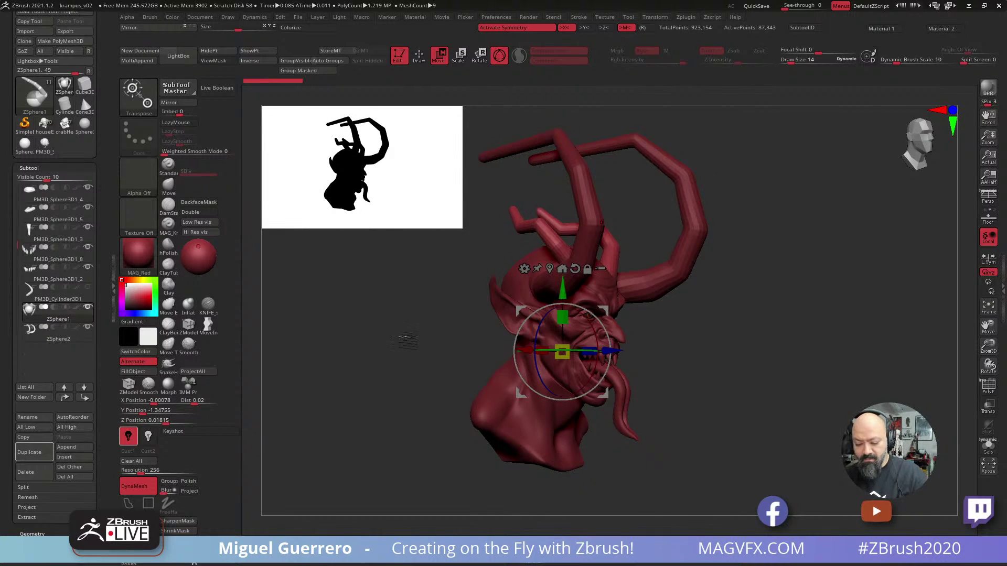
{"action": "left_click_drag", "start_coordinate": [107, 496], "coordinate": [104, 413]}
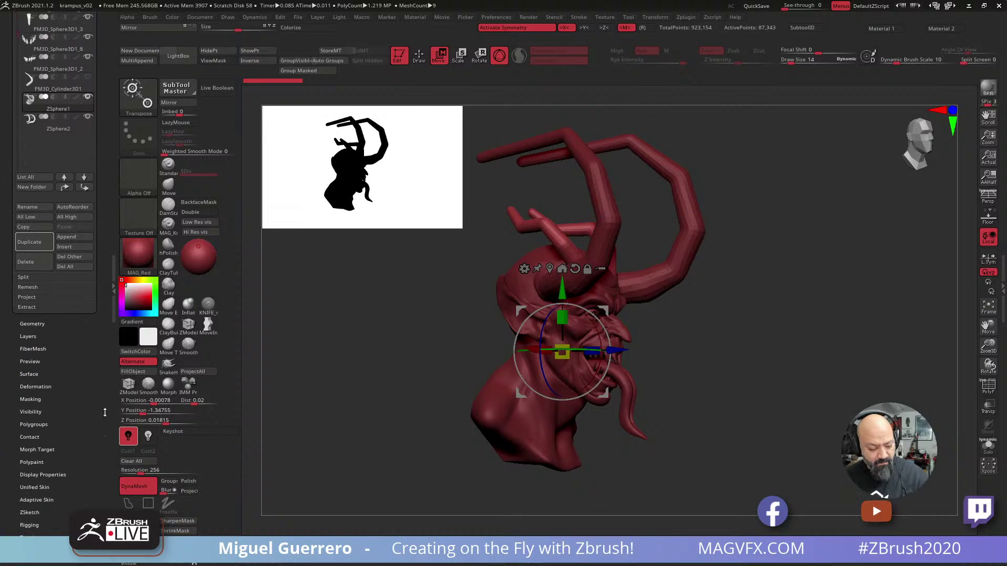
{"action": "left_click_drag", "start_coordinate": [17, 498], "coordinate": [11, 450]}
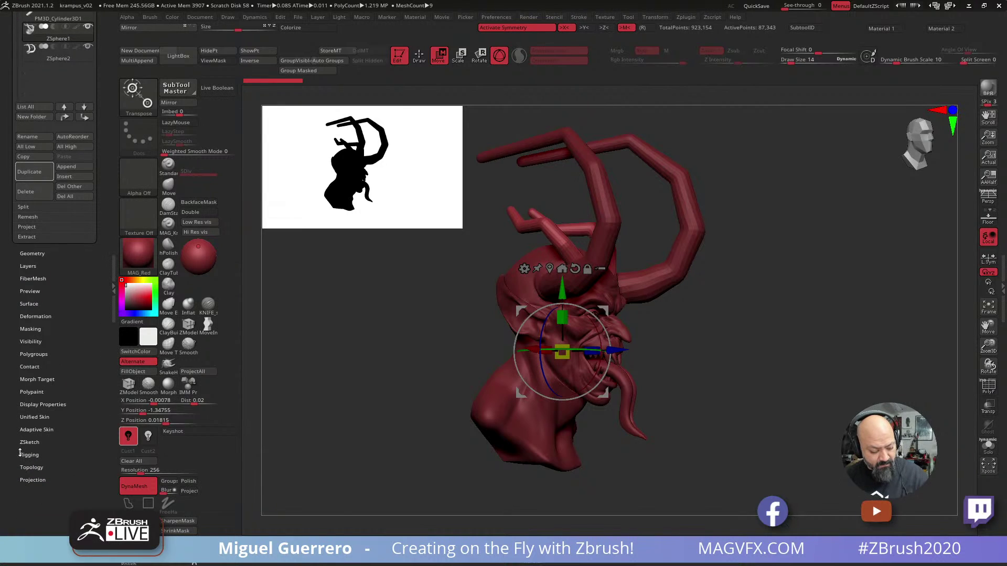
{"action": "left_click", "coordinate": [24, 431]}
{"action": "left_click_drag", "start_coordinate": [66, 374], "coordinate": [58, 431]}
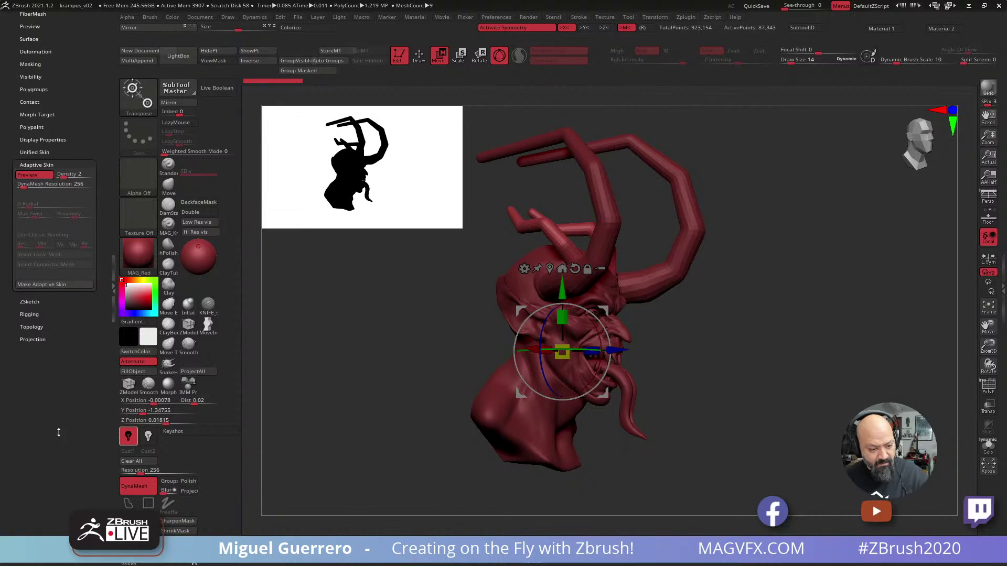
{"action": "left_click_drag", "start_coordinate": [61, 177], "coordinate": [58, 177]}
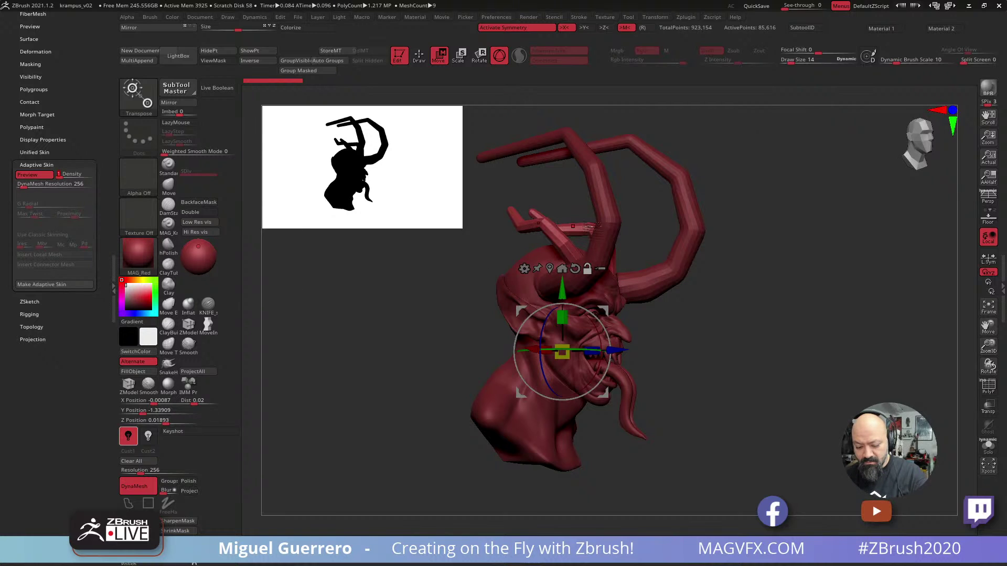
Set the outer horns' Adaptive Skin density to 1 and check the horns from the side and front.
{"action": "left_click", "coordinate": [601, 207], "text": "alt"}
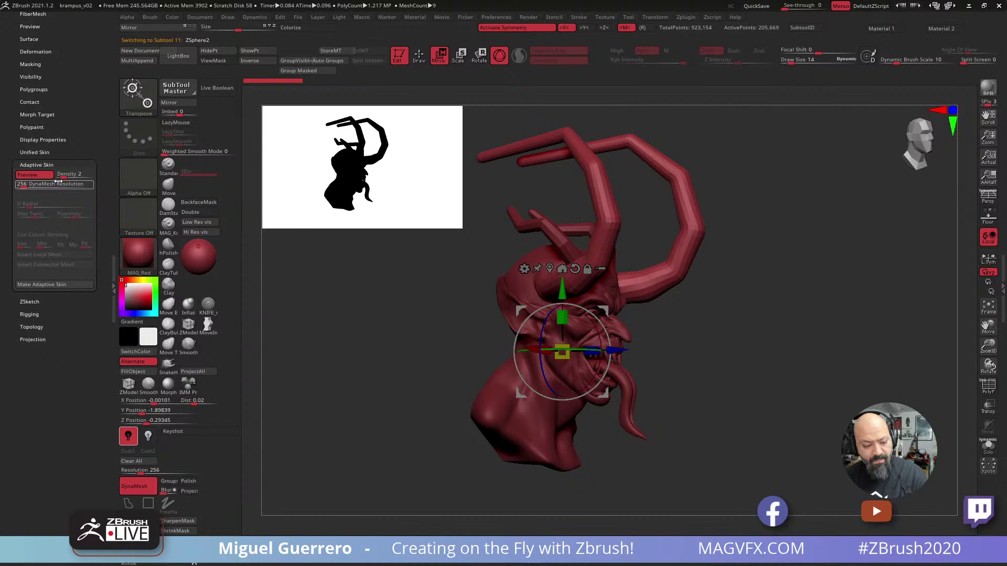
{"action": "left_click_drag", "start_coordinate": [68, 175], "coordinate": [58, 175]}
{"action": "left_click_drag", "start_coordinate": [397, 348], "coordinate": [451, 349]}
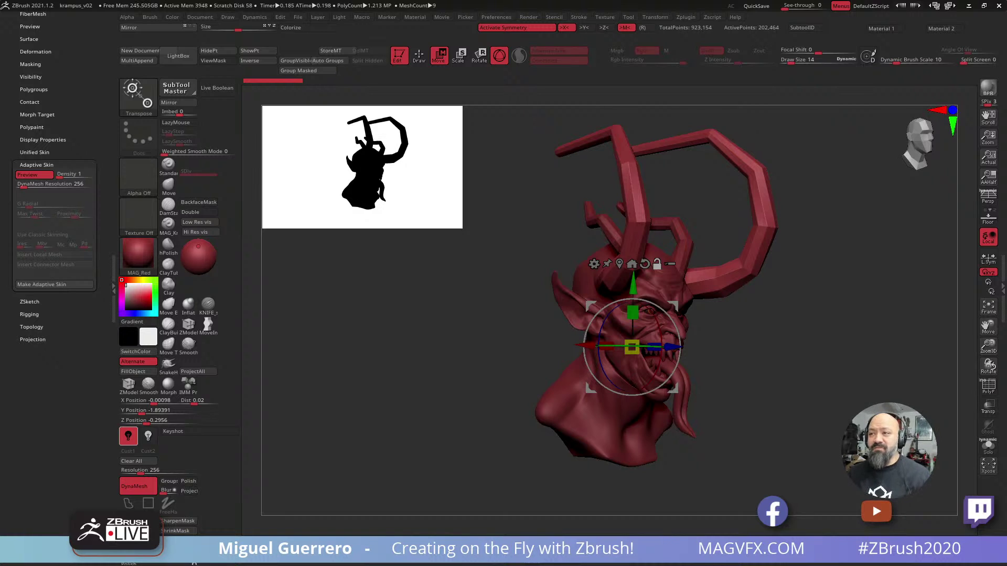
{"action": "left_click_drag", "start_coordinate": [466, 336], "coordinate": [404, 333]}
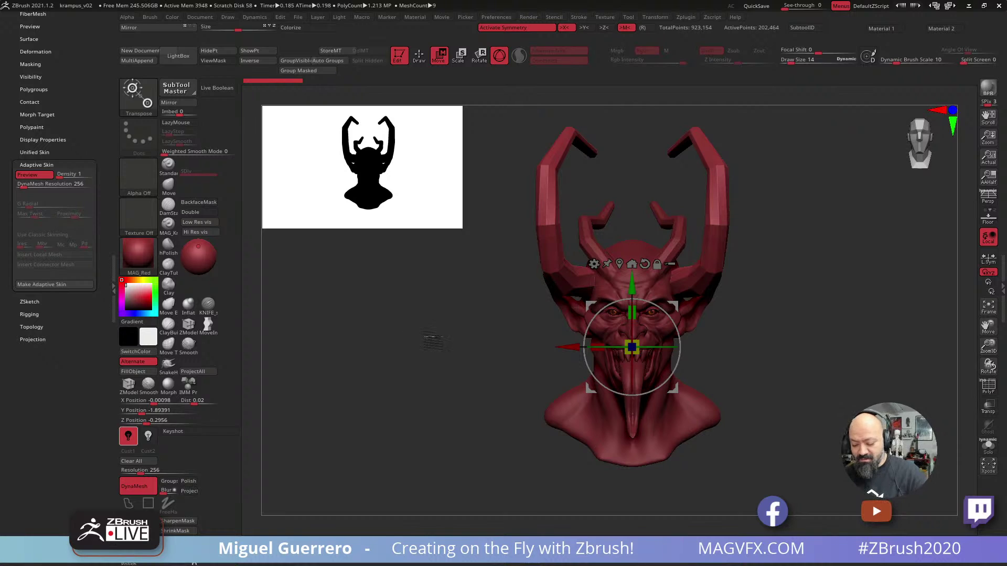
Set the Adaptive Skin density to 2 for both the outer and inner horns.
{"action": "left_click", "coordinate": [419, 55]}
{"action": "left_click_drag", "start_coordinate": [442, 296], "coordinate": [382, 348]}
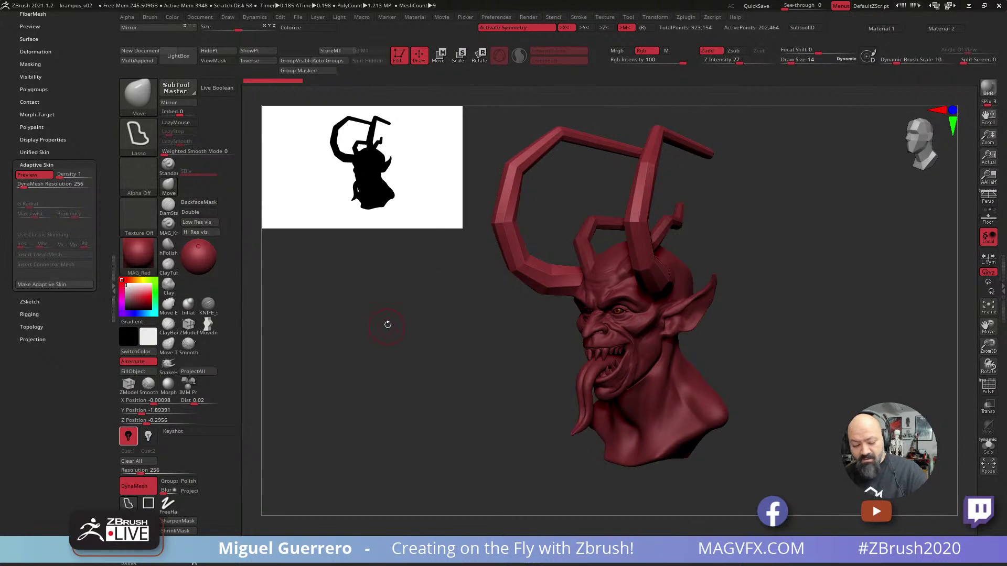
{"action": "left_click", "coordinate": [62, 177]}
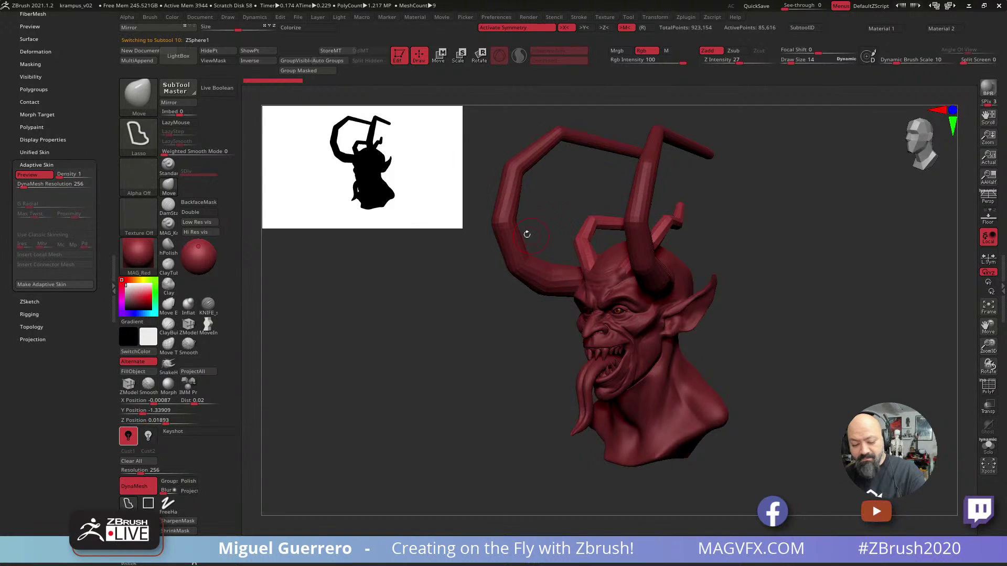
{"action": "left_click", "coordinate": [63, 177]}
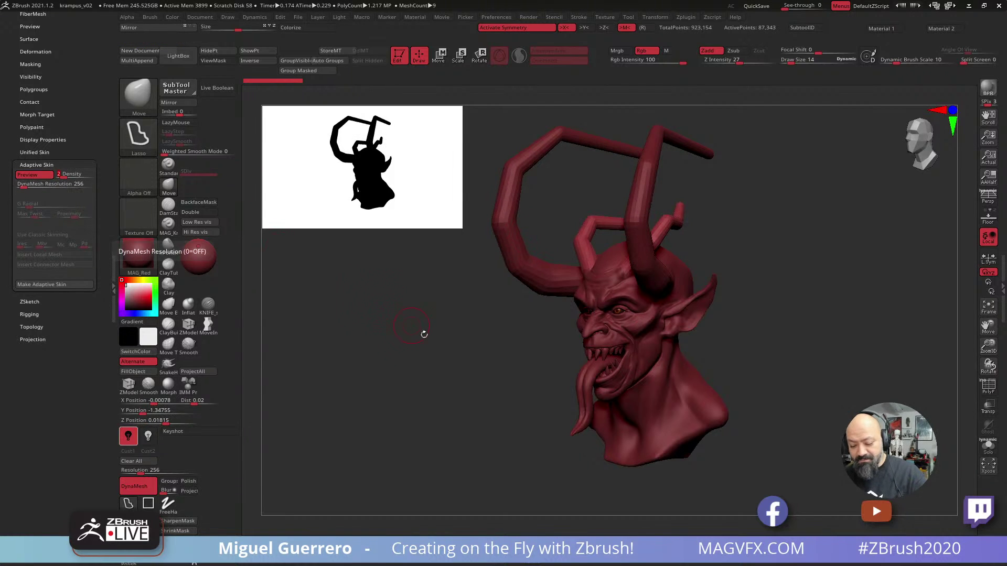
{"action": "left_click_drag", "start_coordinate": [424, 334], "coordinate": [402, 344]}
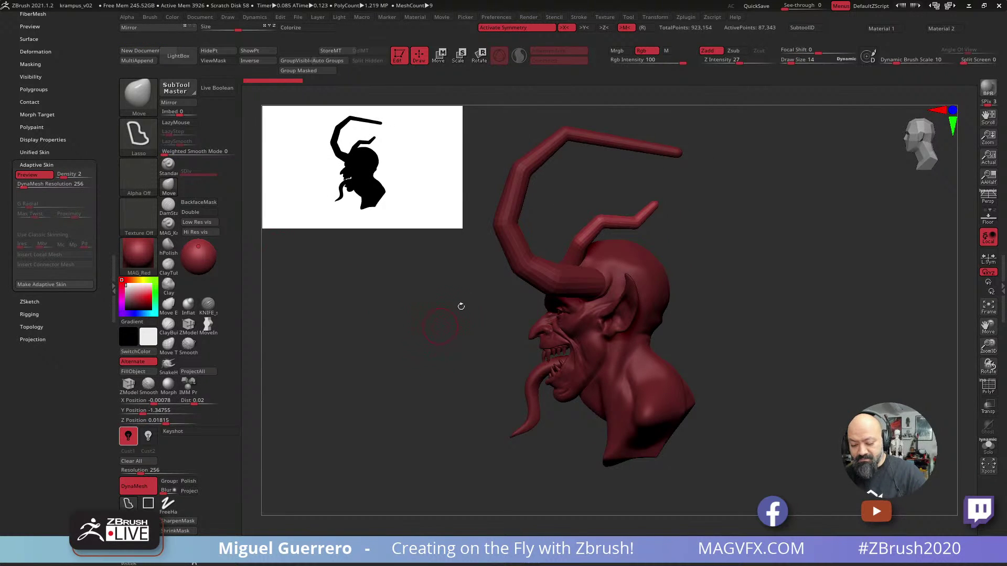
Return the inner horns from skin preview to editable ZSpheres and move their middle bend backward in the side view.
{"action": "key", "text": "w"}
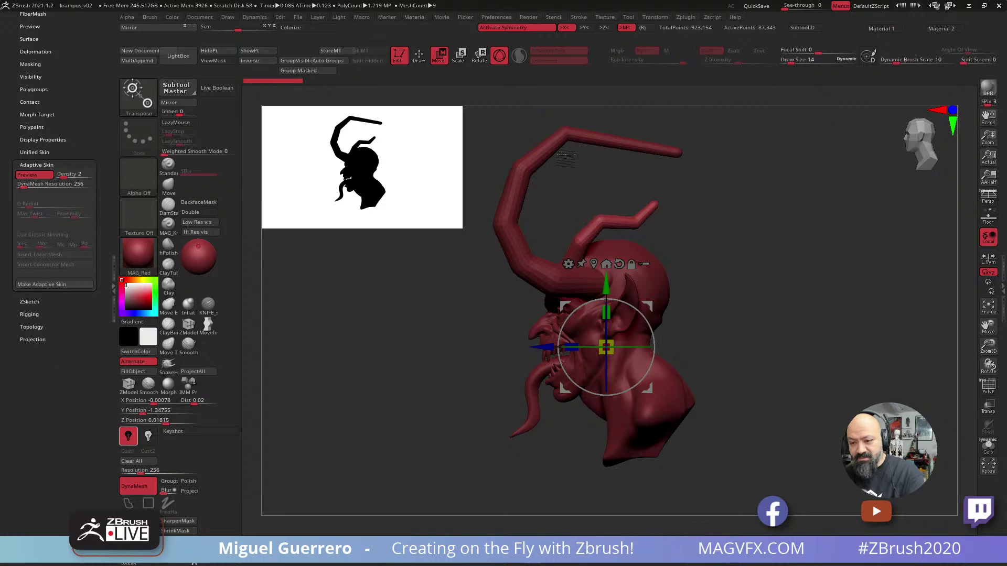
{"action": "key", "text": "a"}
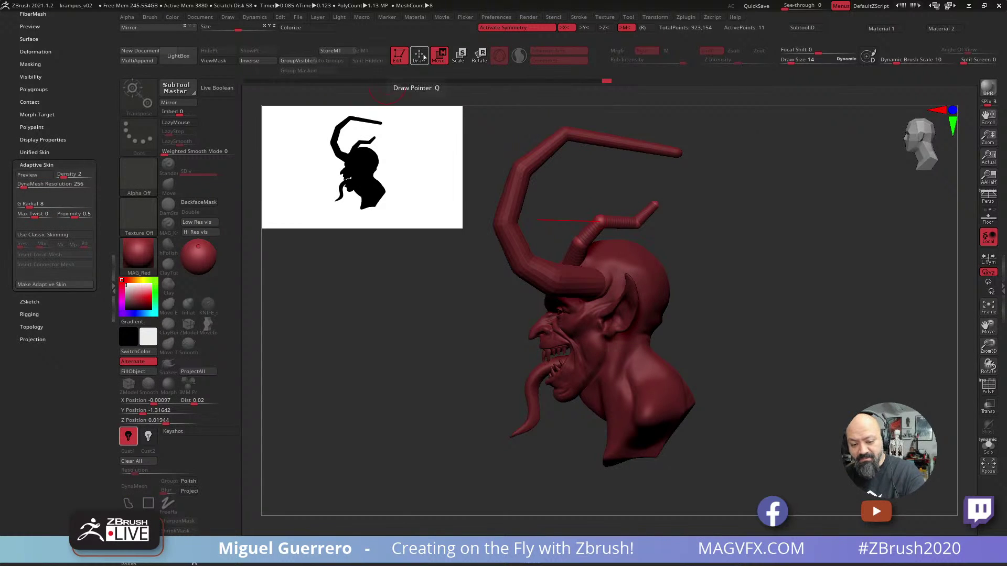
{"action": "key", "text": "w"}
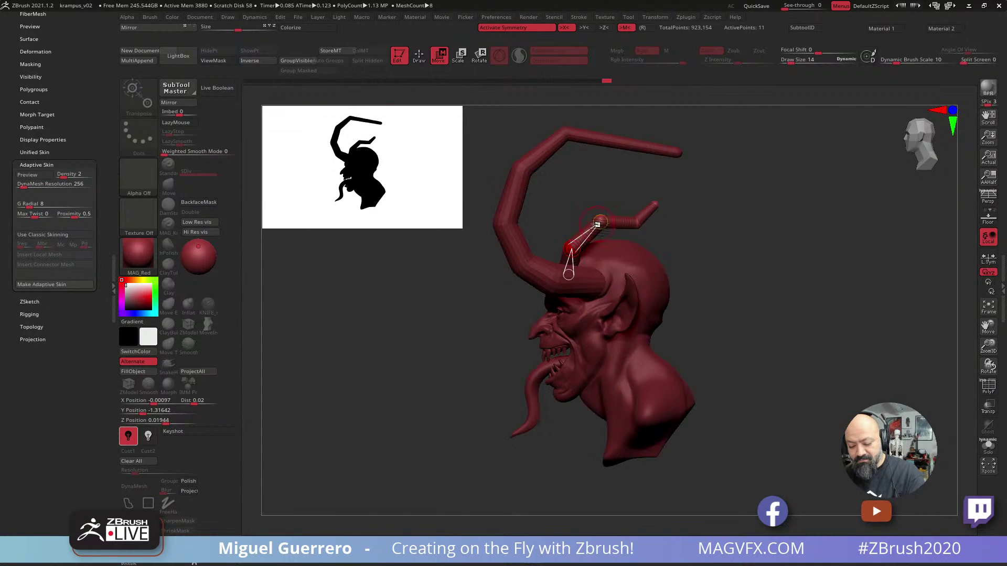
{"action": "left_click_drag", "start_coordinate": [596, 224], "coordinate": [627, 224]}
Nudge the inner horns' lower bend ZSpheres into place from the raised front and top views.
{"action": "left_click_drag", "start_coordinate": [427, 298], "coordinate": [506, 302], "text": "shift"}
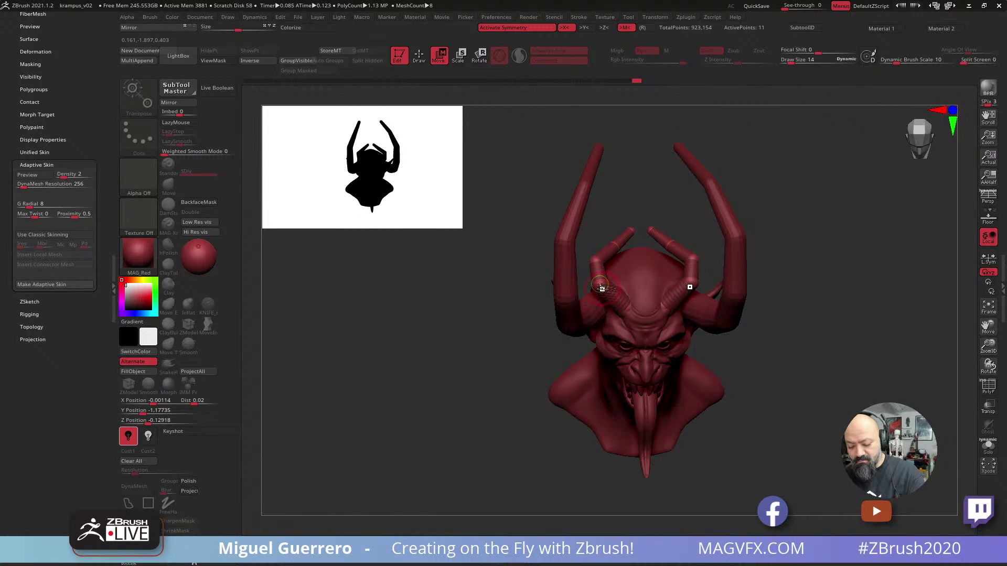
{"action": "left_click_drag", "start_coordinate": [607, 291], "coordinate": [602, 288]}
{"action": "left_click_drag", "start_coordinate": [535, 264], "coordinate": [501, 294], "text": "shift"}
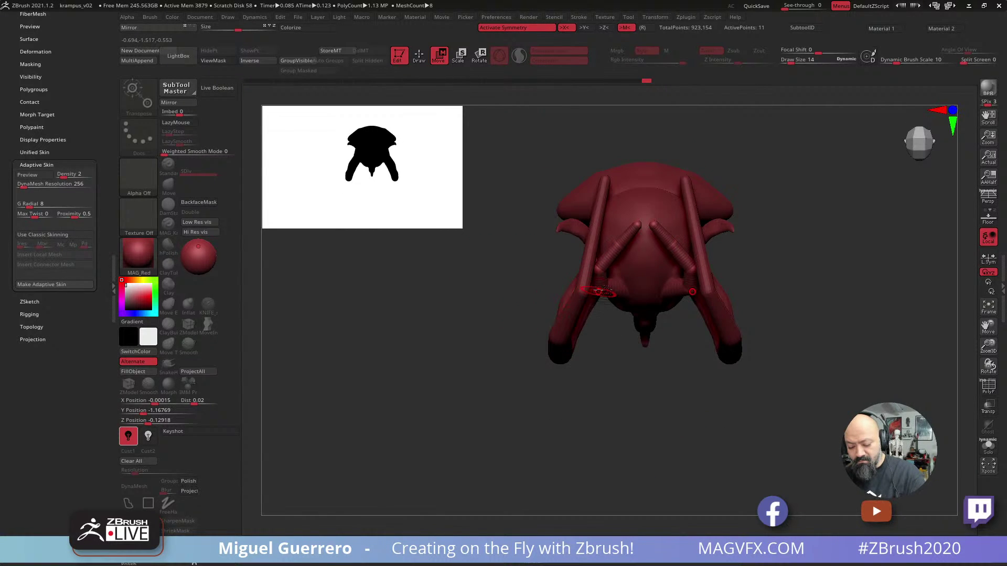
{"action": "left_click_drag", "start_coordinate": [606, 294], "coordinate": [607, 297]}
{"action": "left_click_drag", "start_coordinate": [514, 299], "coordinate": [504, 229], "text": "shift"}
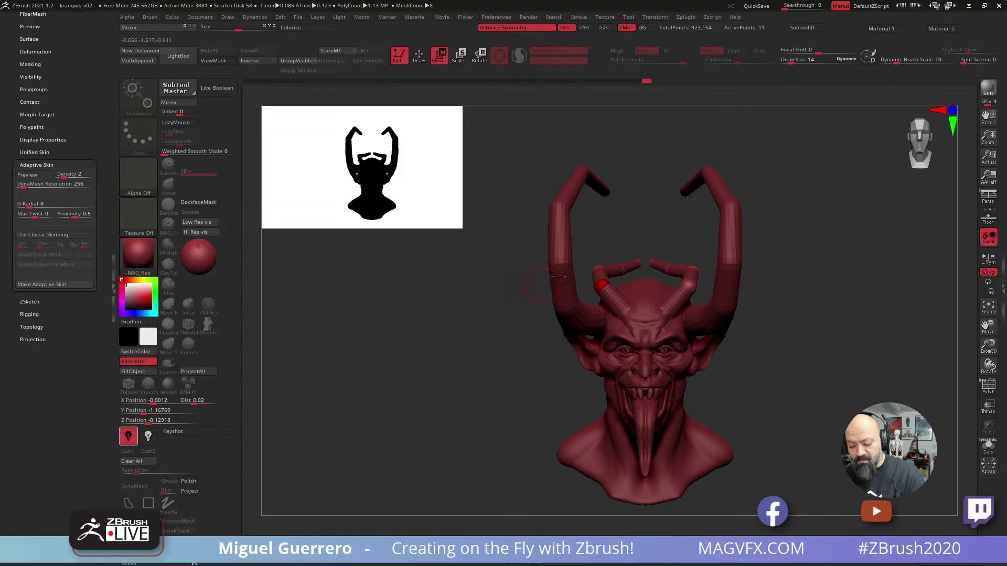
Spread the inner horns' upper ZSpheres outward and backward in the top view so the tips point less inward.
{"action": "left_click_drag", "start_coordinate": [518, 267], "coordinate": [517, 334], "text": "shift"}
{"action": "left_click_drag", "start_coordinate": [514, 212], "coordinate": [505, 336], "text": "shift"}
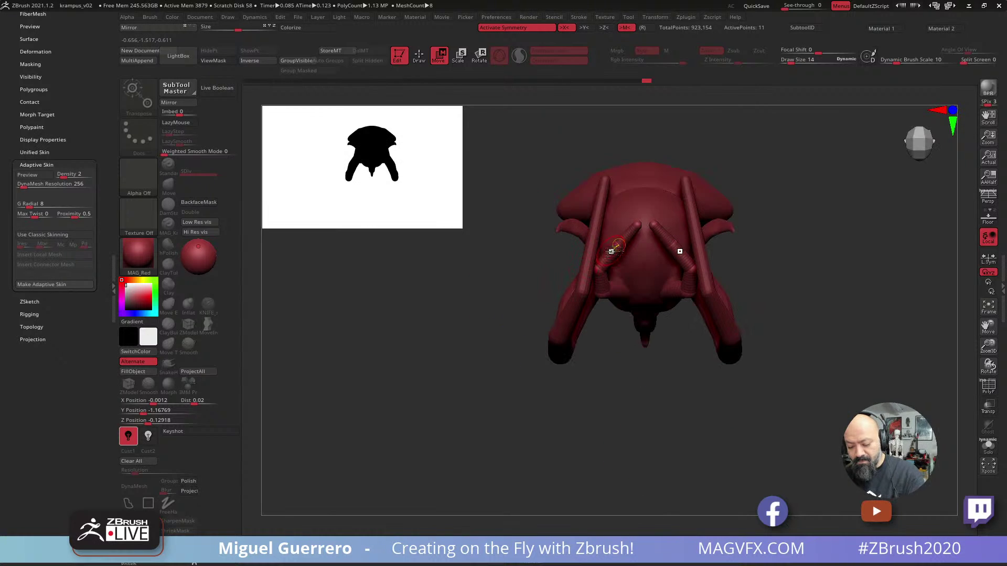
{"action": "left_click_drag", "start_coordinate": [616, 250], "coordinate": [609, 245]}
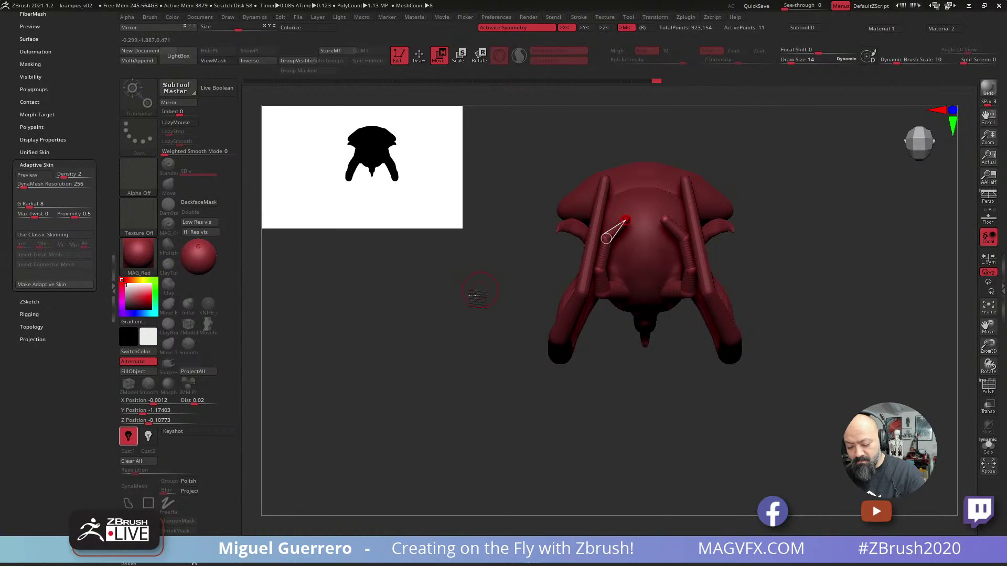
{"action": "left_click_drag", "start_coordinate": [474, 294], "coordinate": [486, 277]}
{"action": "left_click_drag", "start_coordinate": [600, 269], "coordinate": [601, 240]}
{"action": "left_click_drag", "start_coordinate": [507, 306], "coordinate": [527, 362], "text": "shift"}
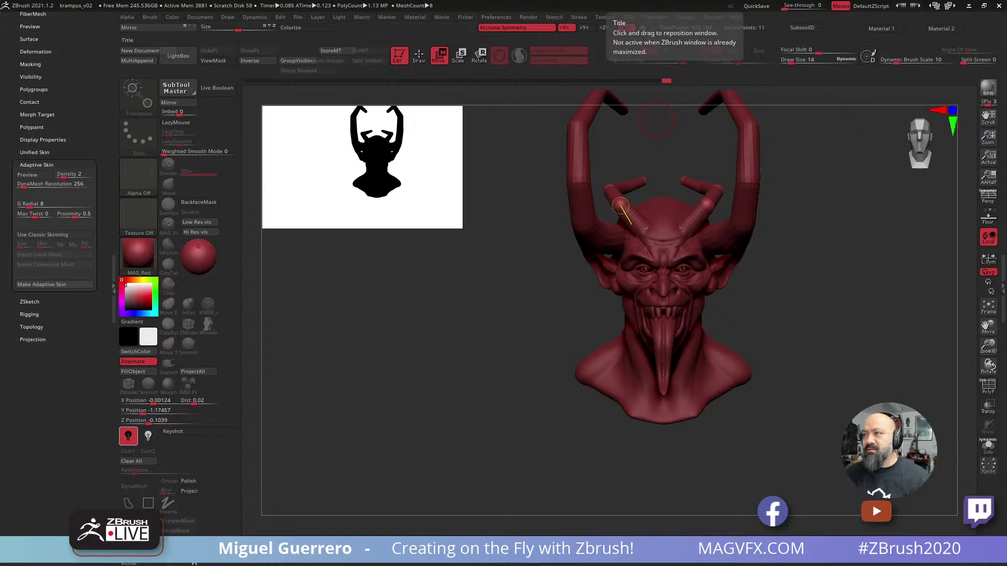
Look over the Krampus reference images for horn shapes, and turn the bust to compare.
{"action": "right_click_drag", "start_coordinate": [763, 0], "coordinate": [714, 282]}
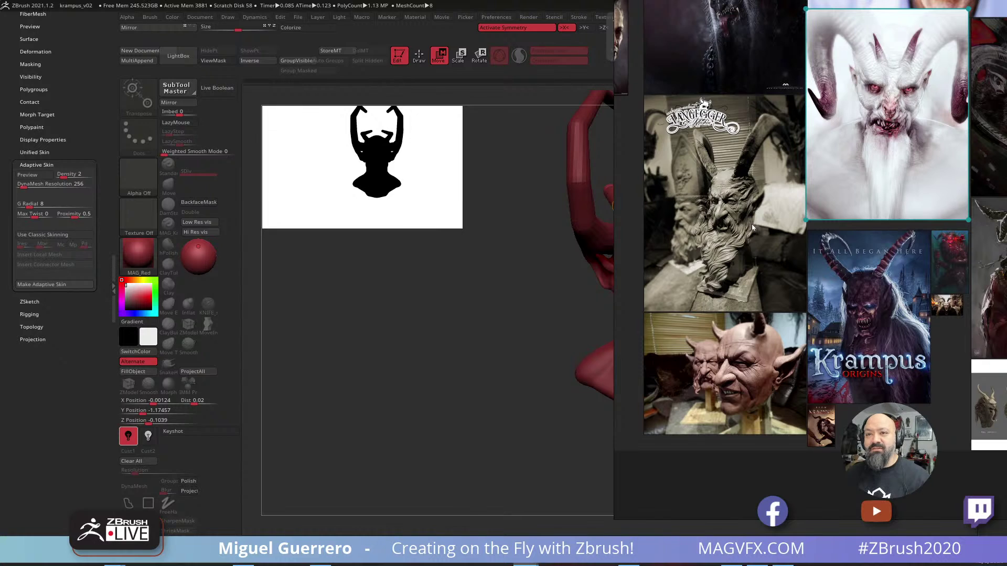
{"action": "right_click_drag", "start_coordinate": [752, 228], "coordinate": [763, 0]}
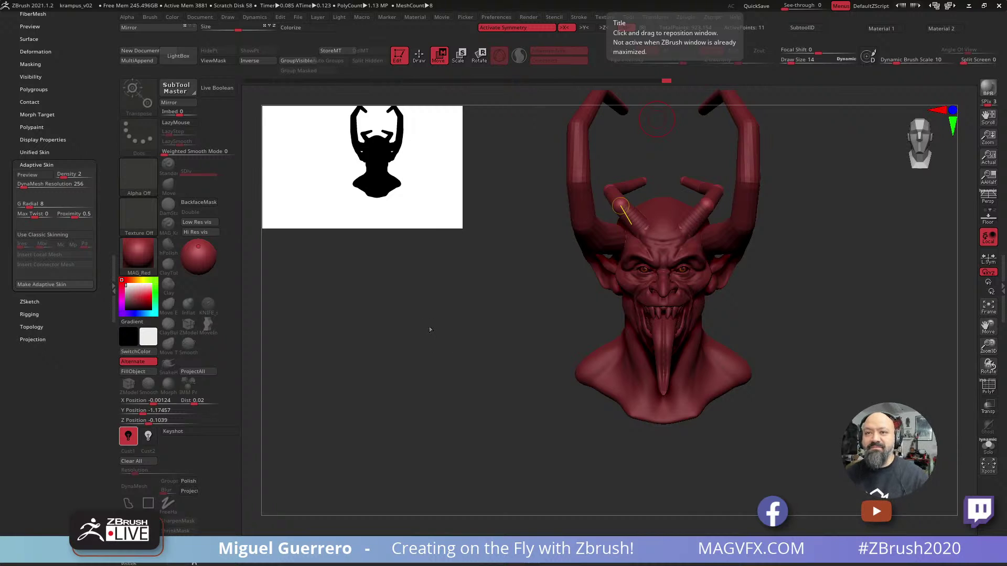
{"action": "mouse_move", "coordinate": [418, 345]}
{"action": "left_mouse_down"}
{"action": "mouse_move", "coordinate": [419, 328]}
{"action": "mouse_move", "coordinate": [420, 342]}
{"action": "left_mouse_up"}
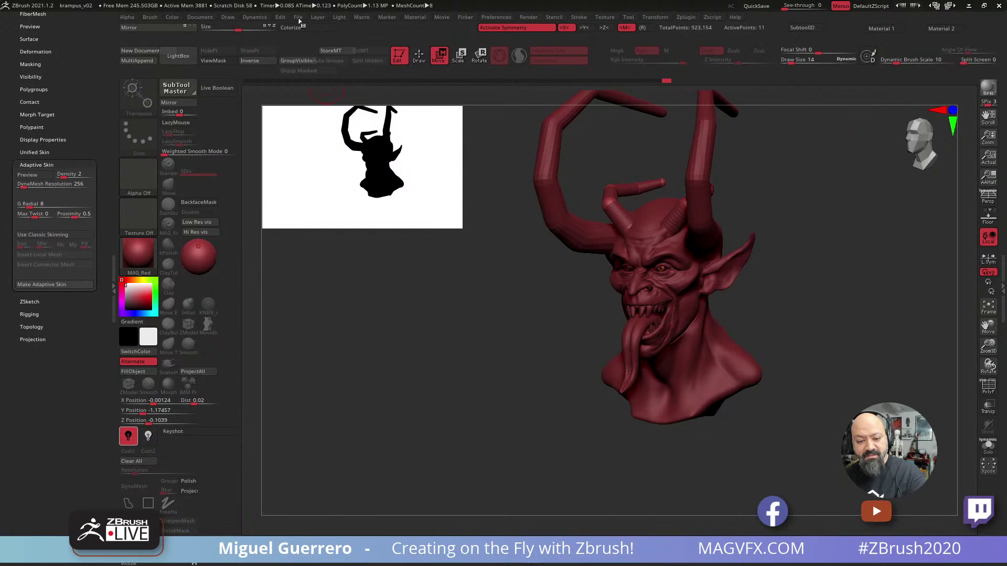
{"action": "left_click", "coordinate": [452, 223]}
{"action": "left_click", "coordinate": [467, 225]}
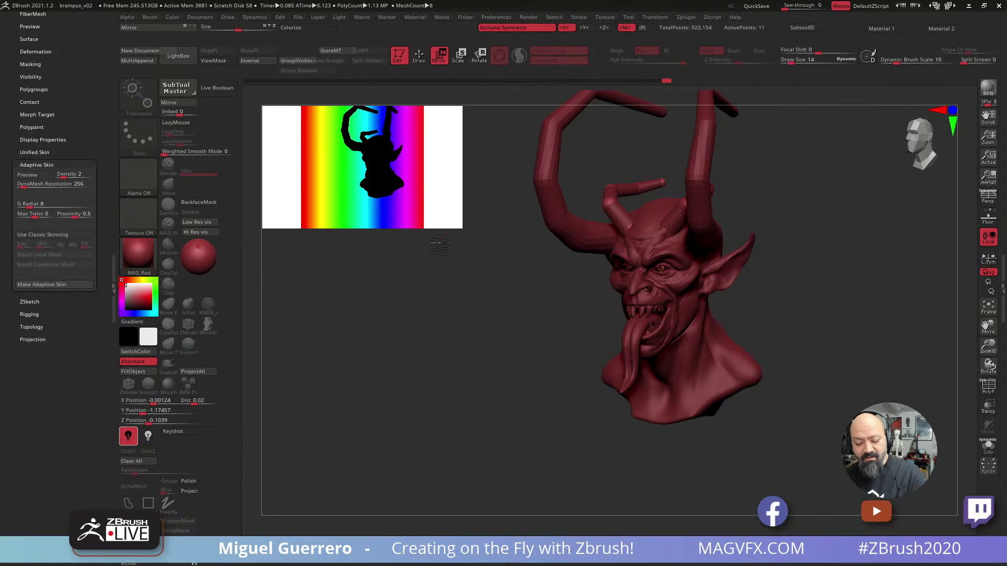
{"action": "left_click", "coordinate": [458, 224]}
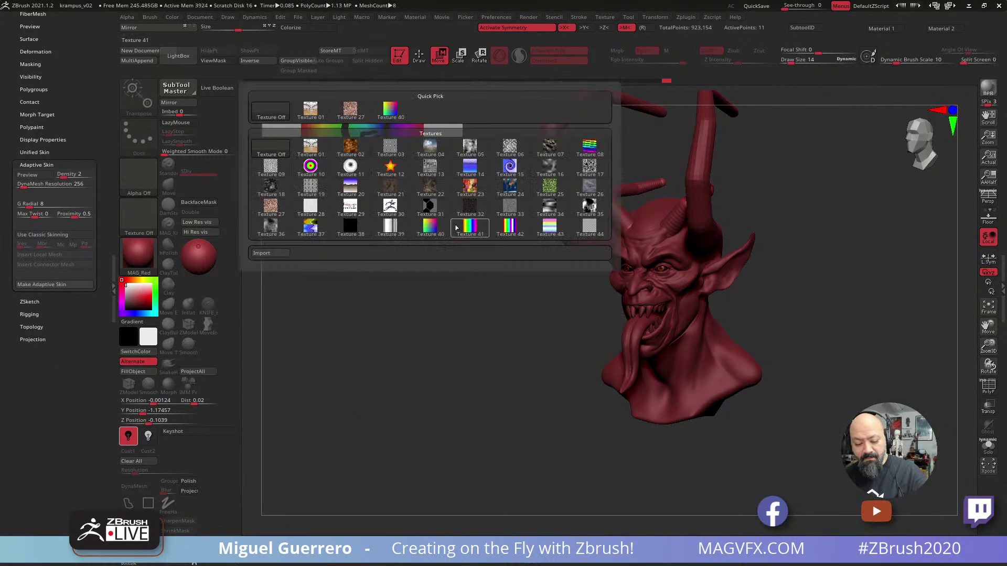
{"action": "left_click", "coordinate": [389, 151]}
{"action": "left_click", "coordinate": [450, 221]}
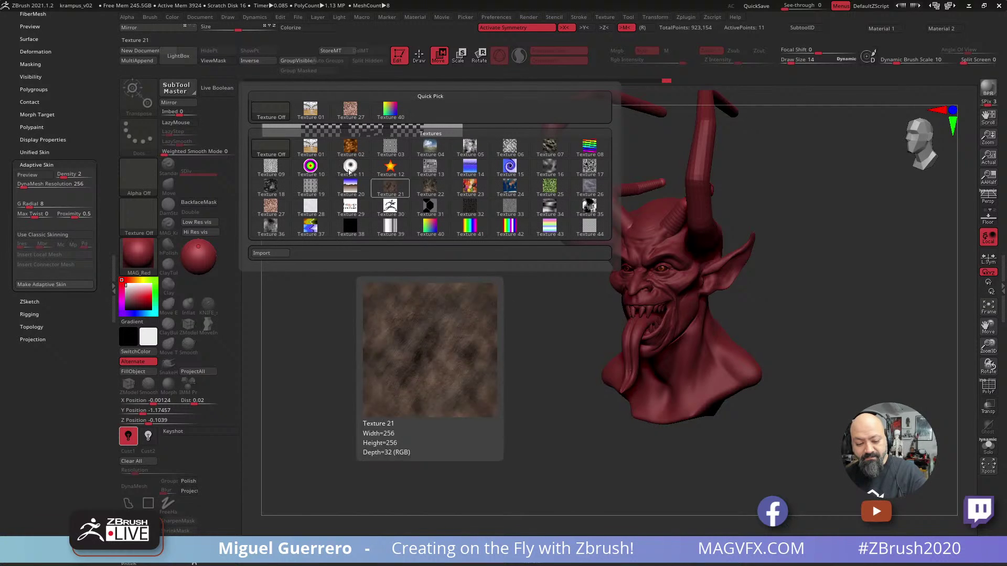
{"action": "left_click", "coordinate": [277, 151]}
Reduce the silhouette thumbnail size to 224 and save the project as krampus_v03.
{"action": "left_click_drag", "start_coordinate": [460, 229], "coordinate": [392, 199]}
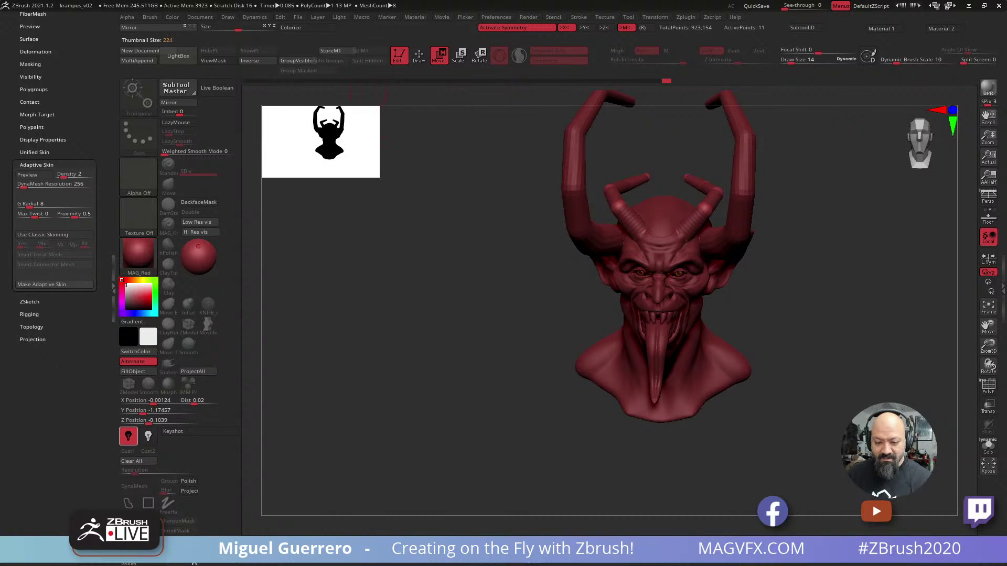
{"action": "left_click", "coordinate": [297, 18]}
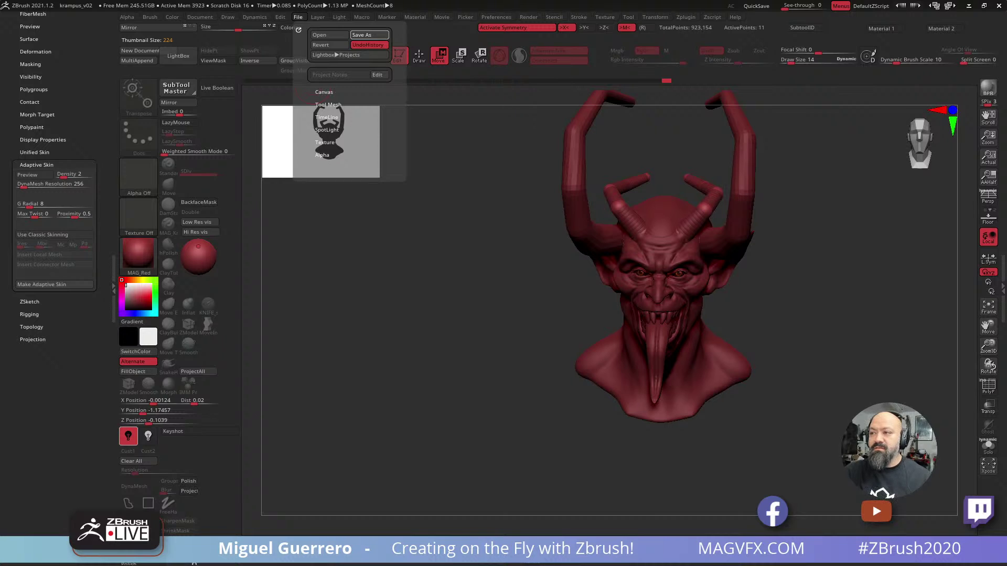
{"action": "left_click", "coordinate": [369, 34]}
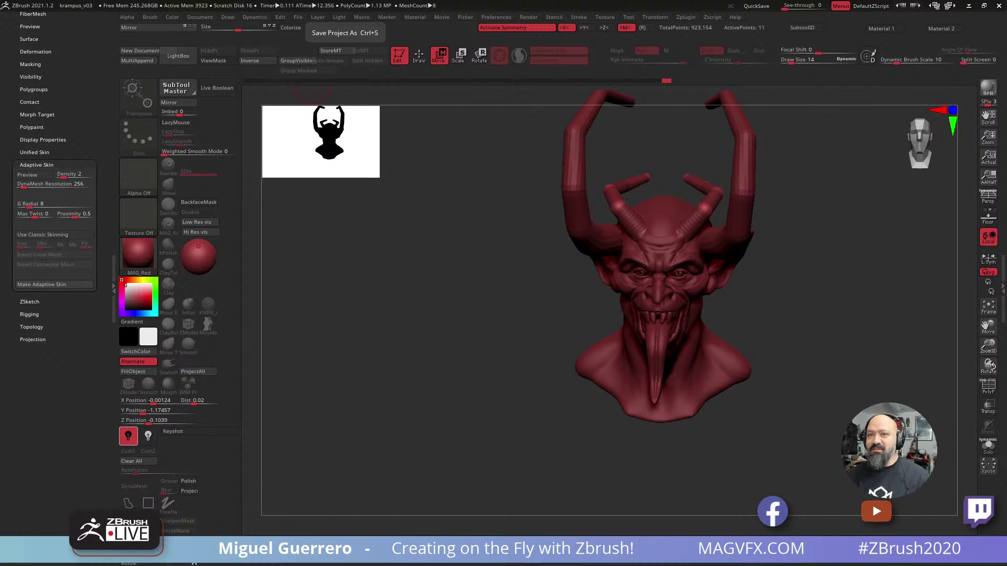
Show the subtool list and duplicate the inner horns' ZSphere subtool.
{"action": "left_click_drag", "start_coordinate": [433, 341], "coordinate": [385, 329]}
{"action": "scroll", "coordinate": [31, 220], "scroll_direction": "up", "scroll_amount": 5}
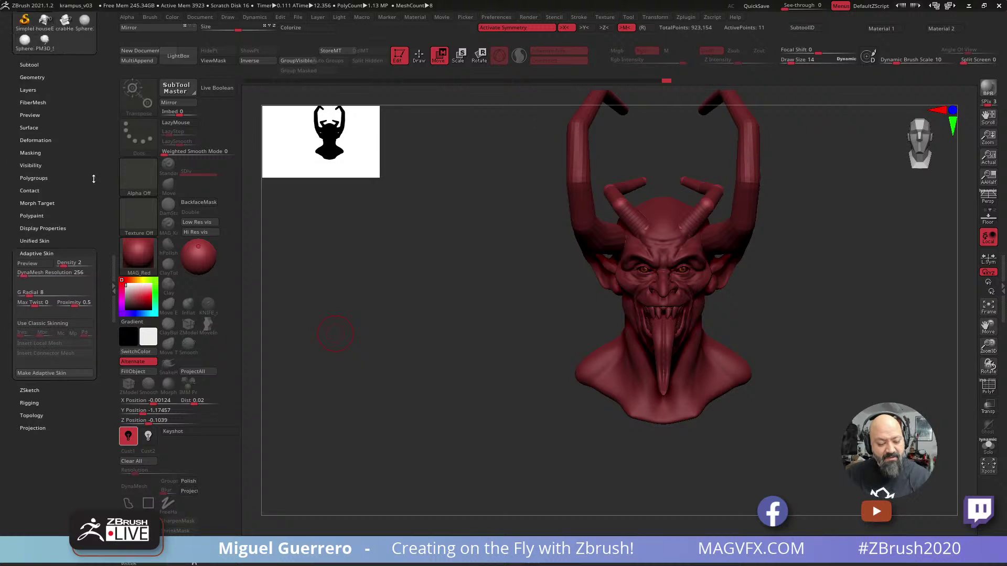
{"action": "left_click", "coordinate": [27, 200]}
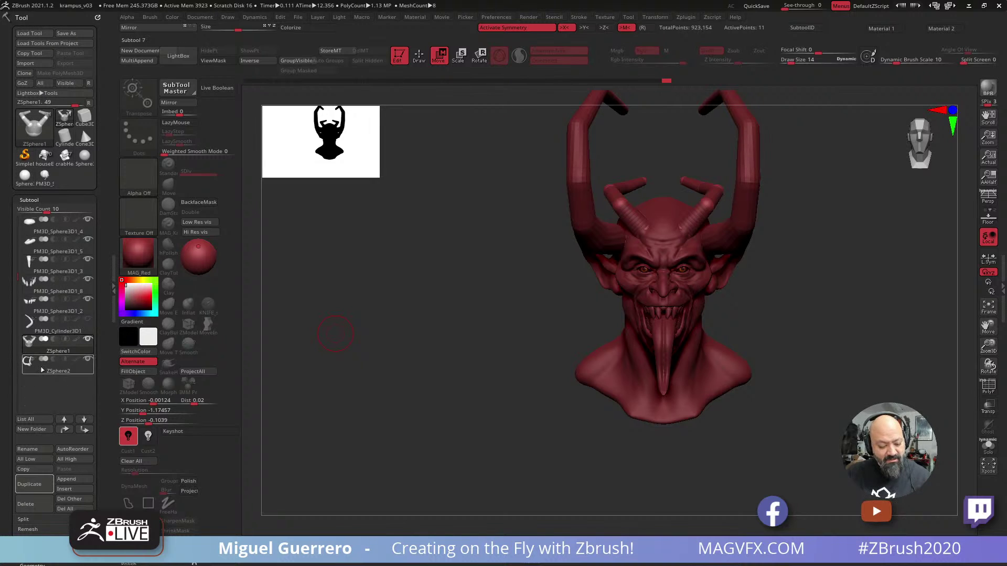
{"action": "mouse_move", "coordinate": [41, 370]}
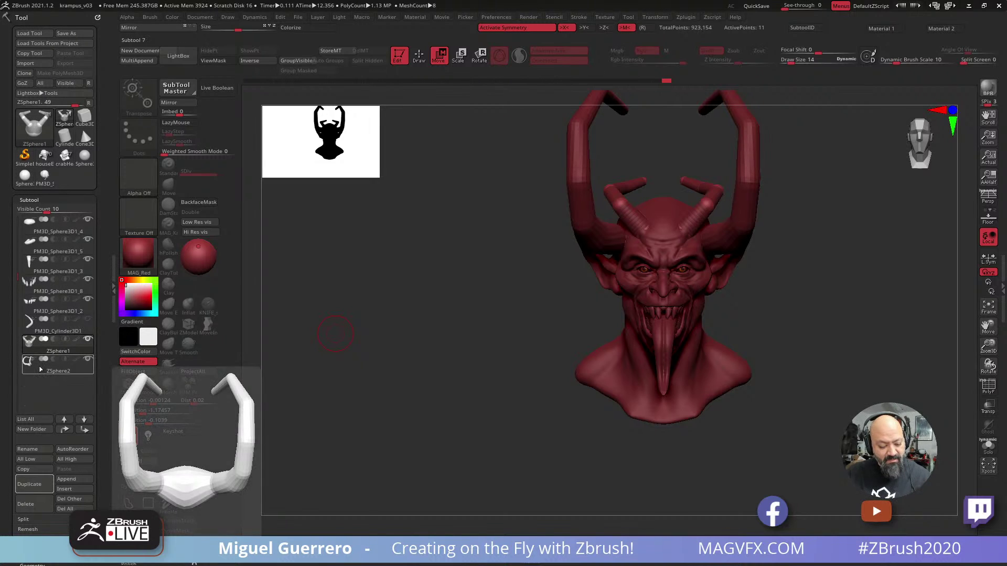
{"action": "left_click", "coordinate": [29, 485]}
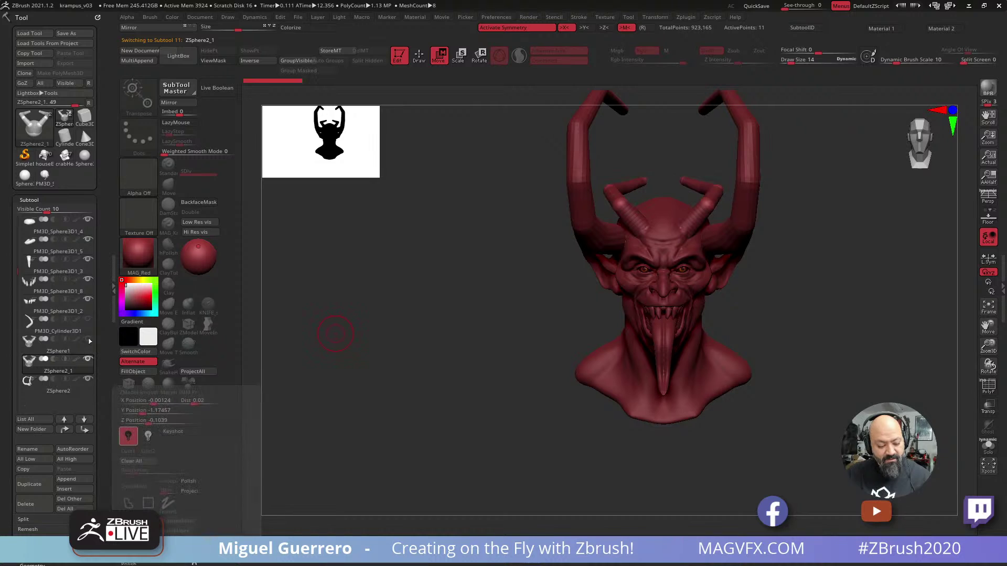
Delete the duplicate inner-horn ZSphere subtool, ZSphere2_1.
{"action": "left_click_drag", "start_coordinate": [369, 377], "coordinate": [394, 376]}
{"action": "left_click", "coordinate": [575, 223], "text": "alt"}
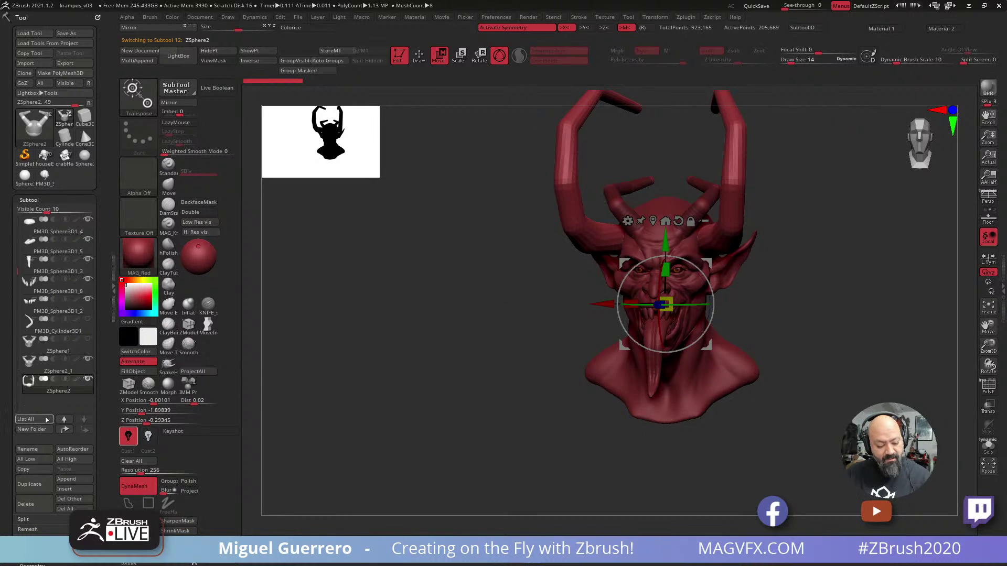
{"action": "left_click", "coordinate": [48, 367]}
{"action": "left_click", "coordinate": [27, 504]}
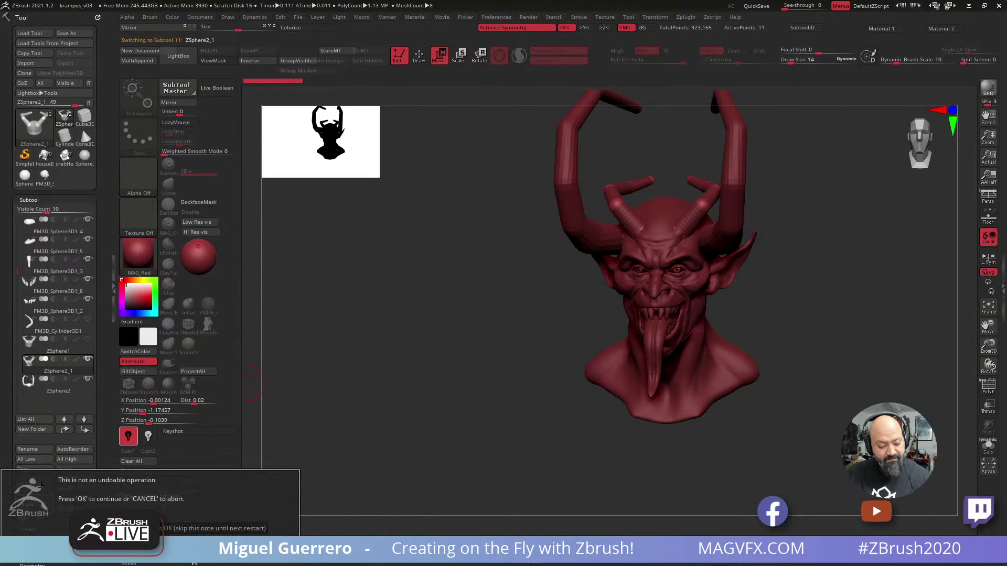
{"action": "key", "text": "Return"}
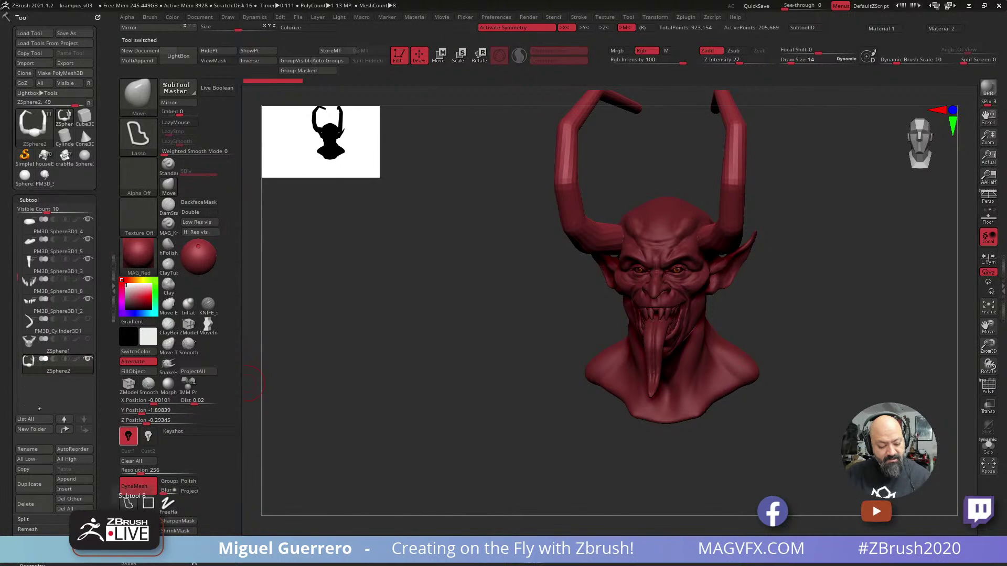
{"action": "left_click", "coordinate": [28, 487]}
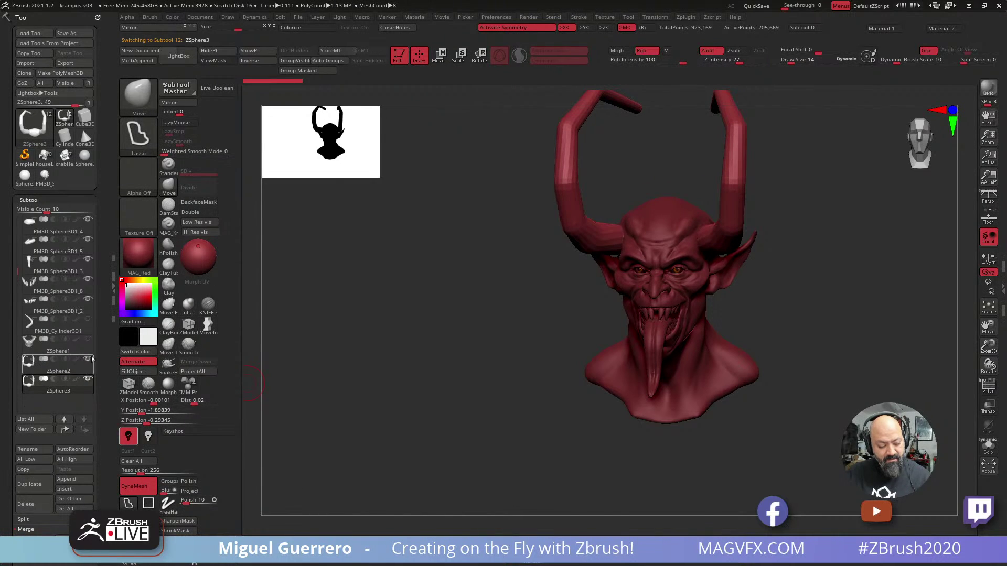
{"action": "left_click_drag", "start_coordinate": [343, 372], "coordinate": [376, 360], "text": "shift"}
{"action": "key", "text": "a"}
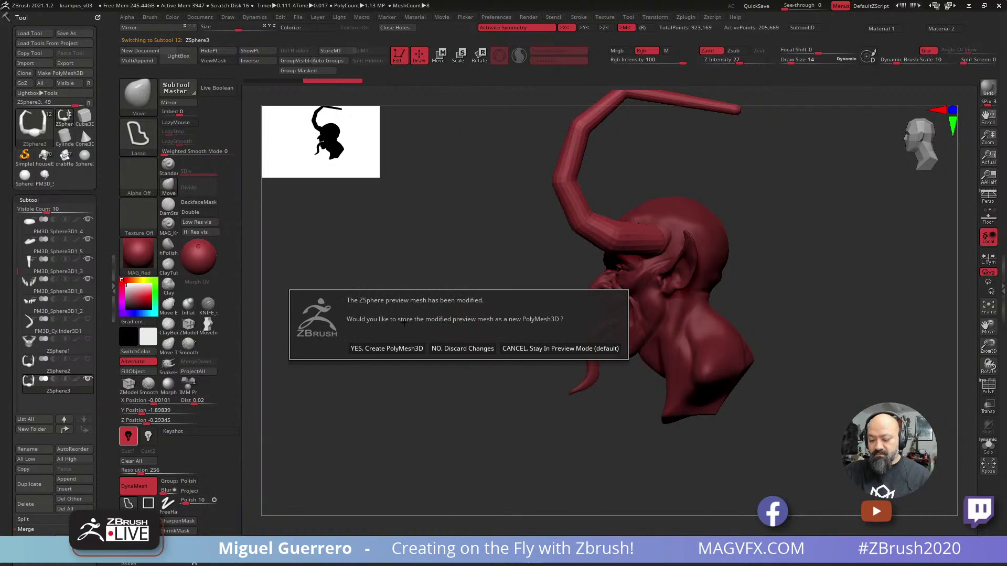
{"action": "key", "text": "Escape"}
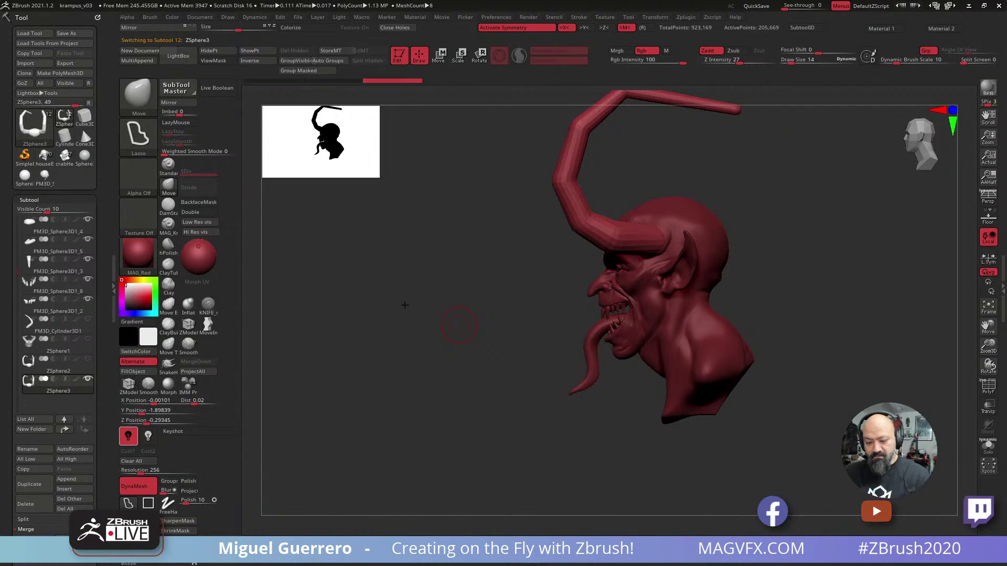
{"action": "mouse_move", "coordinate": [48, 390]}
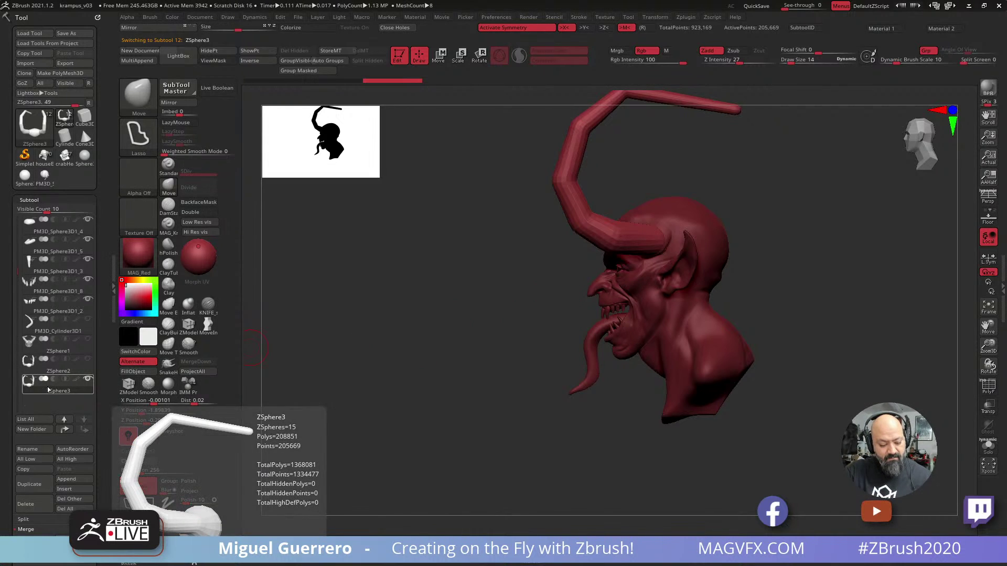
{"action": "key", "text": "a"}
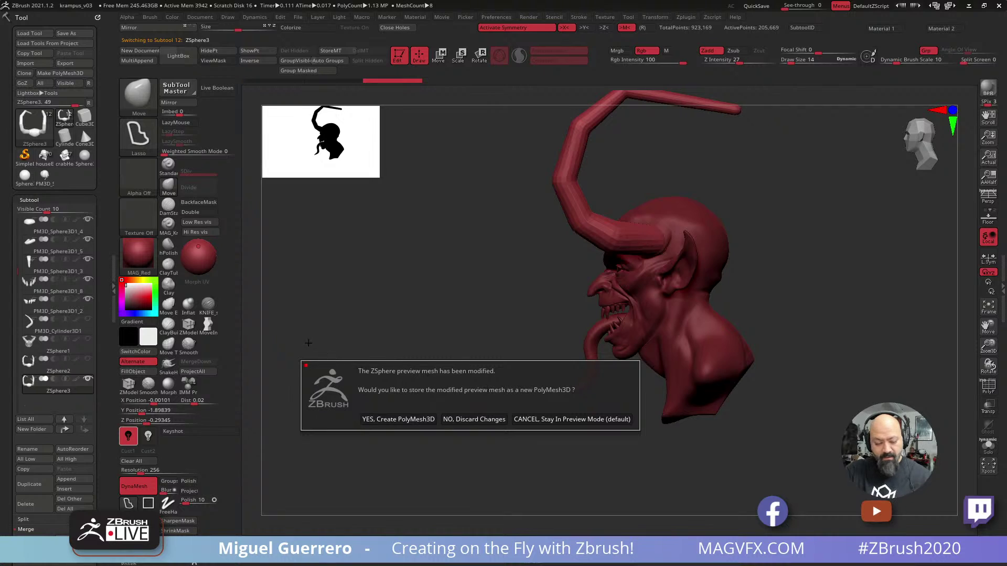
{"action": "key", "text": "Escape"}
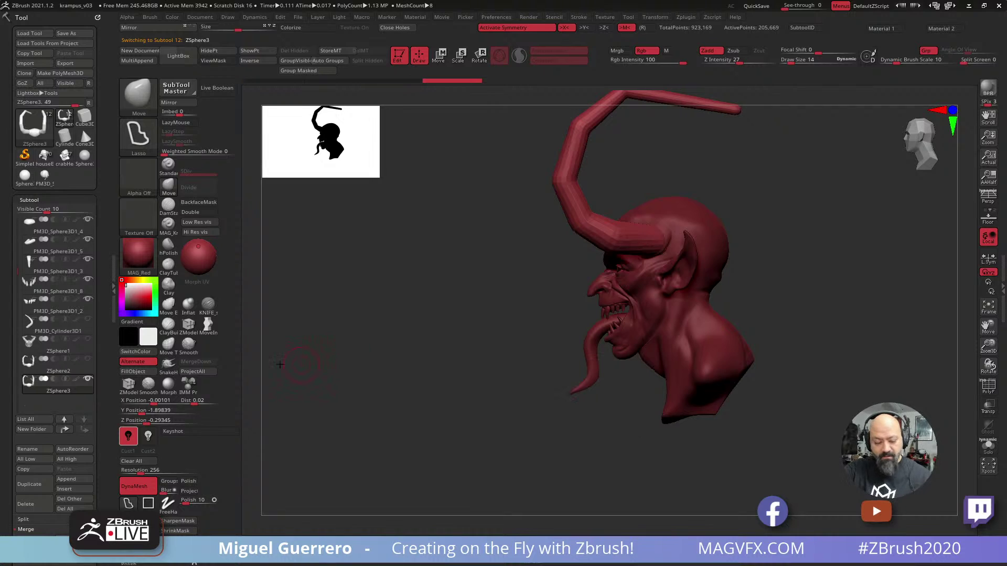
{"action": "left_click", "coordinate": [26, 504]}
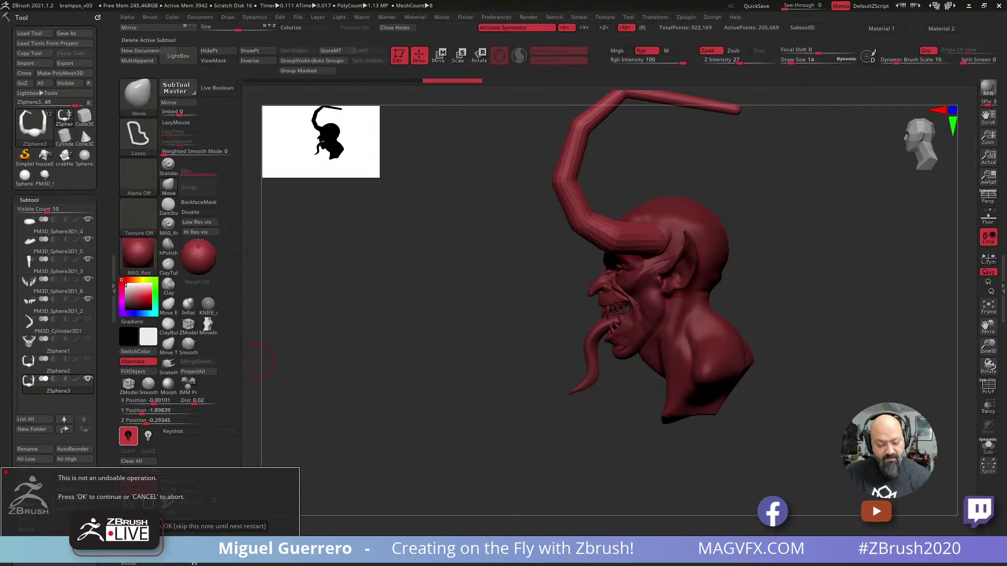
{"action": "key", "text": "Return"}
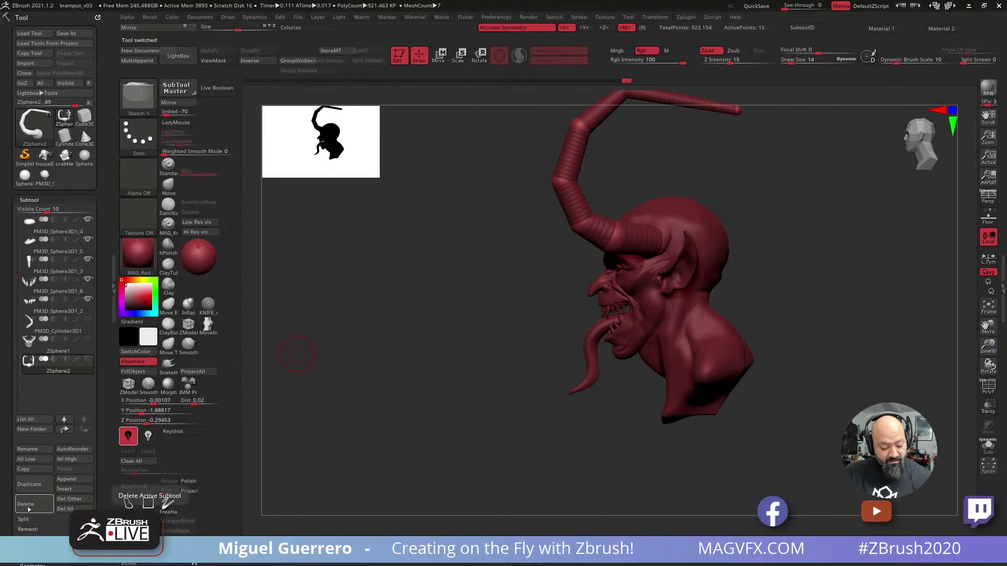
Duplicate the outer horns in ZSphere form and move the copy's ZSpheres backward and down behind the head into a ram-like curl.
{"action": "key", "text": "ctrl+z"}
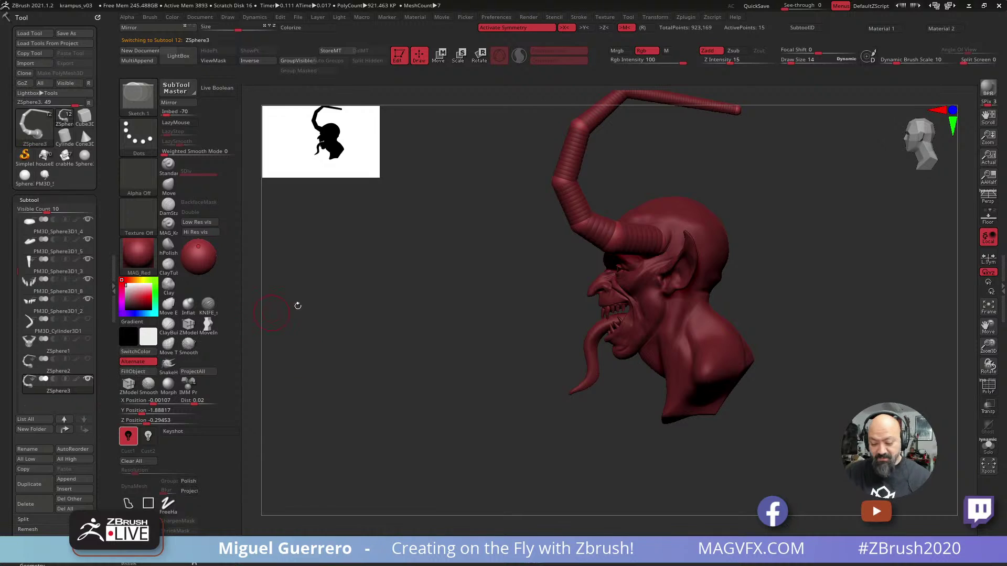
{"action": "left_click", "coordinate": [441, 58]}
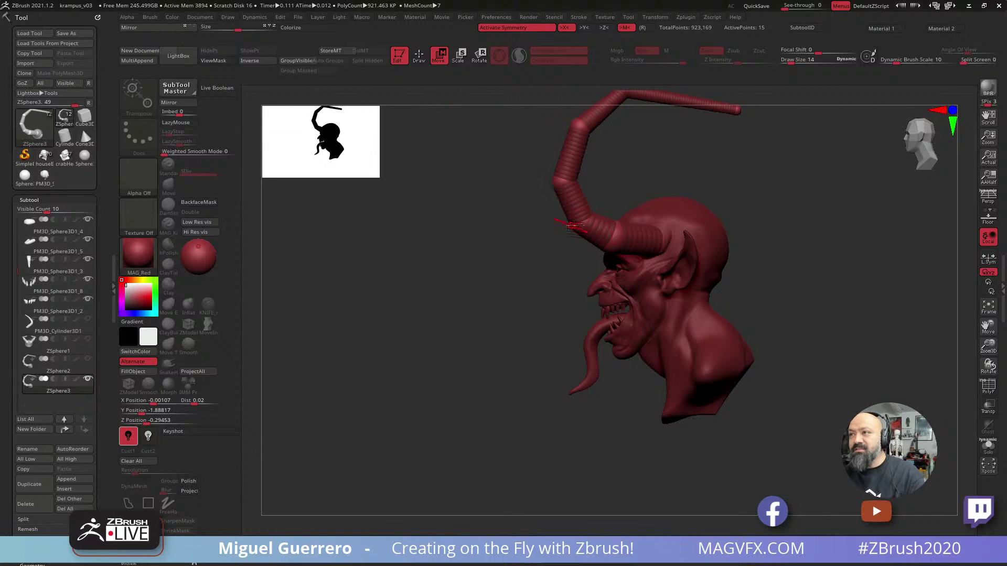
{"action": "left_click_drag", "start_coordinate": [606, 233], "coordinate": [652, 208]}
{"action": "mouse_move", "coordinate": [564, 182]}
{"action": "left_mouse_down"}
{"action": "mouse_move", "coordinate": [608, 185]}
{"action": "mouse_move", "coordinate": [560, 183]}
{"action": "left_mouse_up"}
{"action": "left_click_drag", "start_coordinate": [579, 223], "coordinate": [697, 182]}
{"action": "left_click_drag", "start_coordinate": [560, 183], "coordinate": [733, 319]}
{"action": "left_click_drag", "start_coordinate": [565, 129], "coordinate": [579, 292]}
{"action": "right_click_drag", "start_coordinate": [540, 220], "coordinate": [490, 203], "text": "ctrl"}
{"action": "left_click_drag", "start_coordinate": [491, 203], "coordinate": [511, 255]}
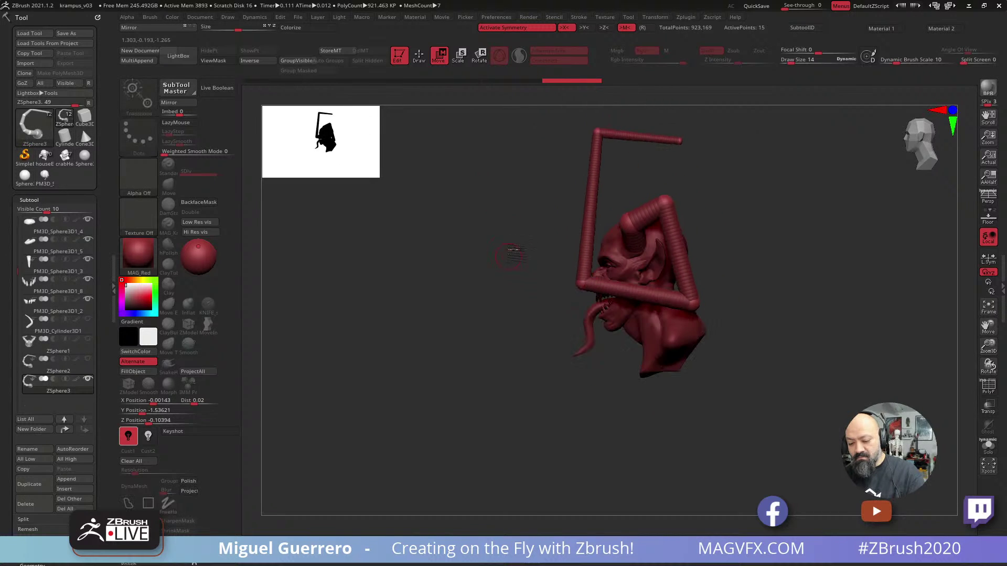
Bring the horn tips down beside the face and tighten the curl around the ear by pulling in its lower ZSpheres.
{"action": "left_click_drag", "start_coordinate": [595, 132], "coordinate": [573, 235]}
{"action": "left_click_drag", "start_coordinate": [528, 169], "coordinate": [590, 233]}
{"action": "left_click_drag", "start_coordinate": [518, 263], "coordinate": [481, 269], "text": "shift"}
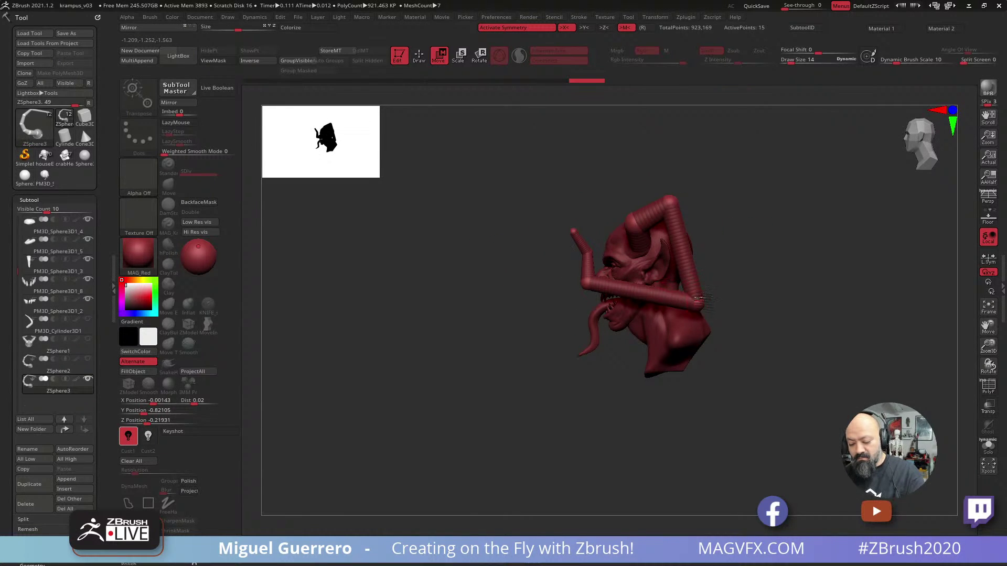
{"action": "left_click_drag", "start_coordinate": [697, 302], "coordinate": [707, 227]}
{"action": "left_click_drag", "start_coordinate": [588, 283], "coordinate": [682, 287]}
{"action": "left_click_drag", "start_coordinate": [587, 255], "coordinate": [622, 279]}
{"action": "left_click_drag", "start_coordinate": [608, 250], "coordinate": [603, 247]}
Flare the horn tips outward from the front and even out the curl's rear and top ZSpheres from the side.
{"action": "left_click_drag", "start_coordinate": [507, 260], "coordinate": [532, 268]}
{"action": "left_click_drag", "start_coordinate": [451, 276], "coordinate": [494, 286], "text": "shift"}
{"action": "left_click_drag", "start_coordinate": [593, 281], "coordinate": [623, 252]}
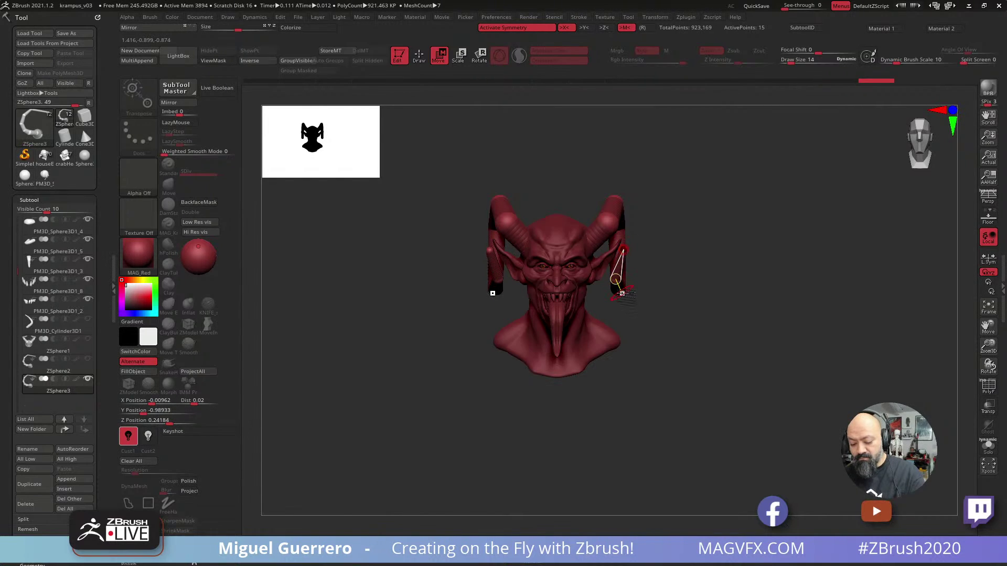
{"action": "mouse_move", "coordinate": [619, 293]}
{"action": "left_mouse_down"}
{"action": "mouse_move", "coordinate": [631, 294]}
{"action": "mouse_move", "coordinate": [612, 289]}
{"action": "left_mouse_up"}
{"action": "left_click_drag", "start_coordinate": [665, 312], "coordinate": [624, 304], "text": "shift"}
{"action": "left_click_drag", "start_coordinate": [648, 226], "coordinate": [641, 237]}
{"action": "left_click_drag", "start_coordinate": [607, 201], "coordinate": [608, 208]}
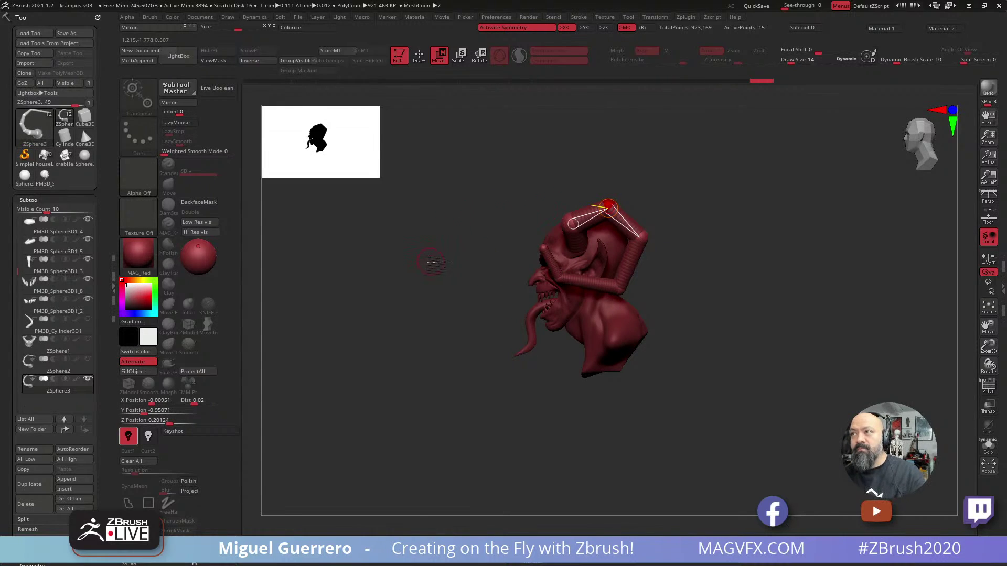
{"action": "mouse_move", "coordinate": [432, 262]}
{"action": "right_mouse_down", "text": "shift"}
{"action": "mouse_move", "coordinate": [469, 257]}
{"action": "mouse_move", "coordinate": [451, 298]}
{"action": "right_mouse_up", "text": "shift"}
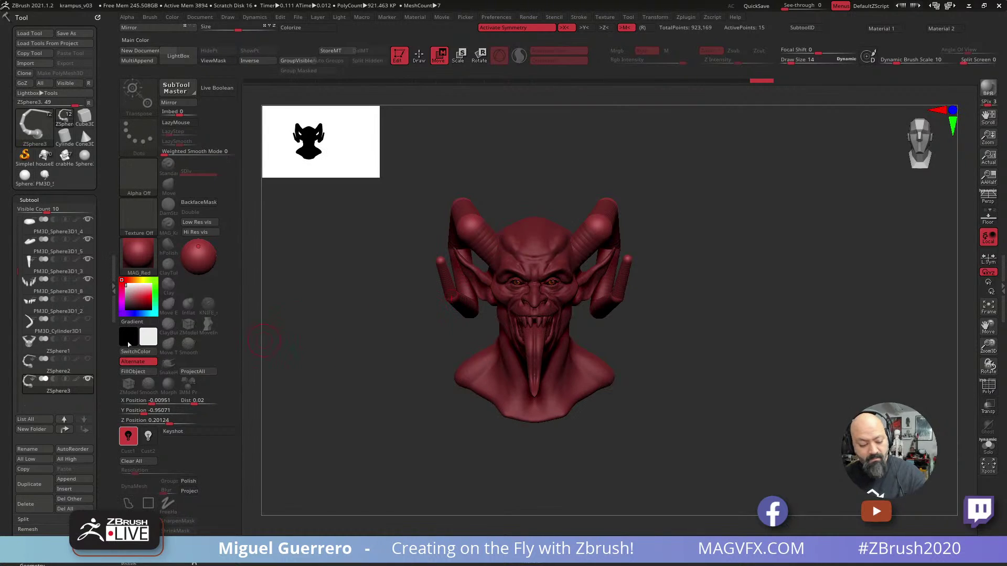
Show the inner horns' subtool and pull the outer horns' upper ZSpheres up and farther behind the head.
{"action": "left_click", "coordinate": [88, 339]}
{"action": "right_click_drag", "start_coordinate": [370, 325], "coordinate": [516, 286], "text": "alt"}
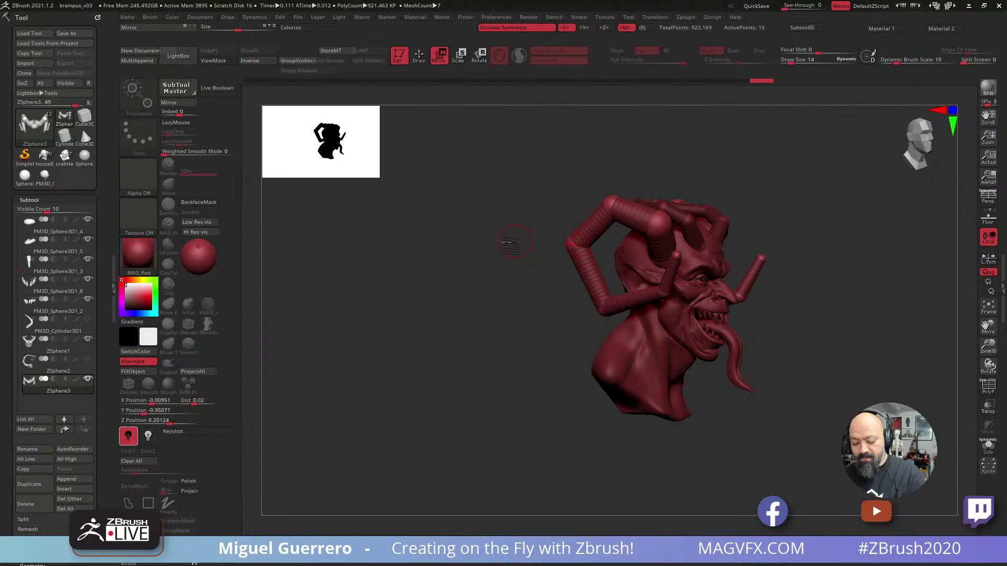
{"action": "right_click_drag", "start_coordinate": [516, 242], "coordinate": [653, 256]}
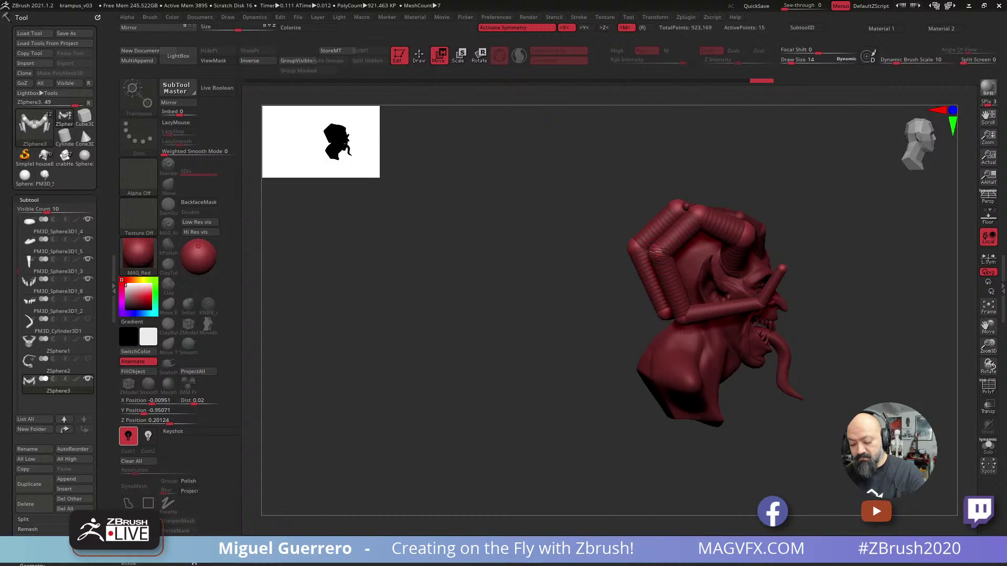
{"action": "left_click_drag", "start_coordinate": [656, 253], "coordinate": [624, 231]}
{"action": "left_click_drag", "start_coordinate": [699, 212], "coordinate": [685, 199]}
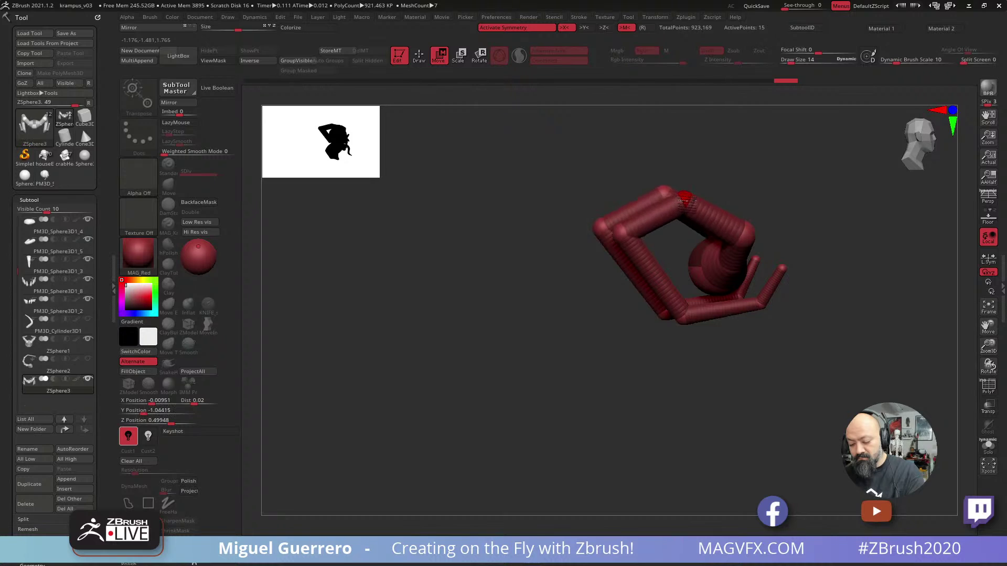
{"action": "left_click_drag", "start_coordinate": [622, 231], "coordinate": [613, 219]}
{"action": "right_click_drag", "start_coordinate": [540, 248], "coordinate": [506, 249]}
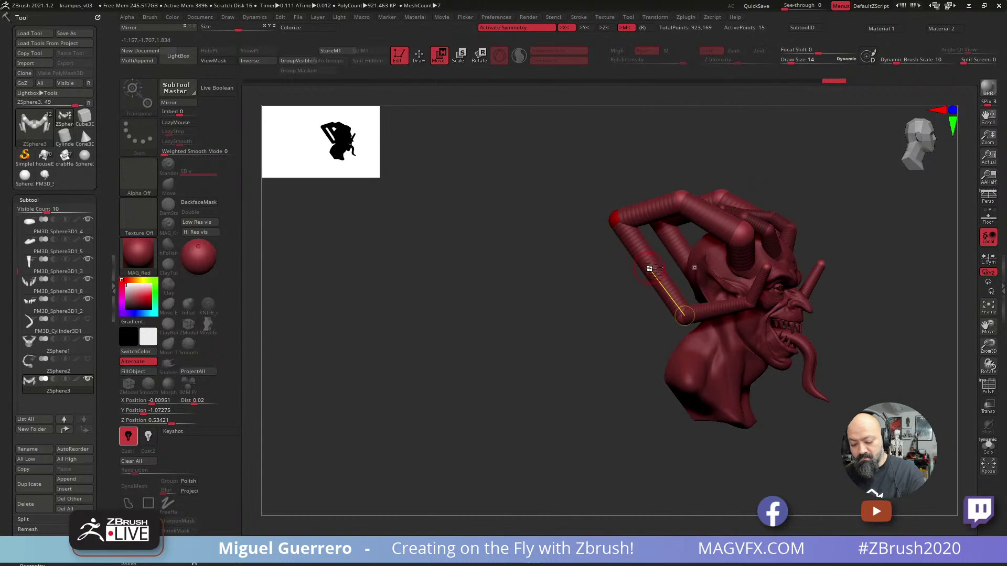
Insert a ZSphere midway along each outer horn's descending rear segment and move it backward to round the curl.
{"action": "left_click", "coordinate": [419, 55]}
{"action": "left_click", "coordinate": [653, 270]}
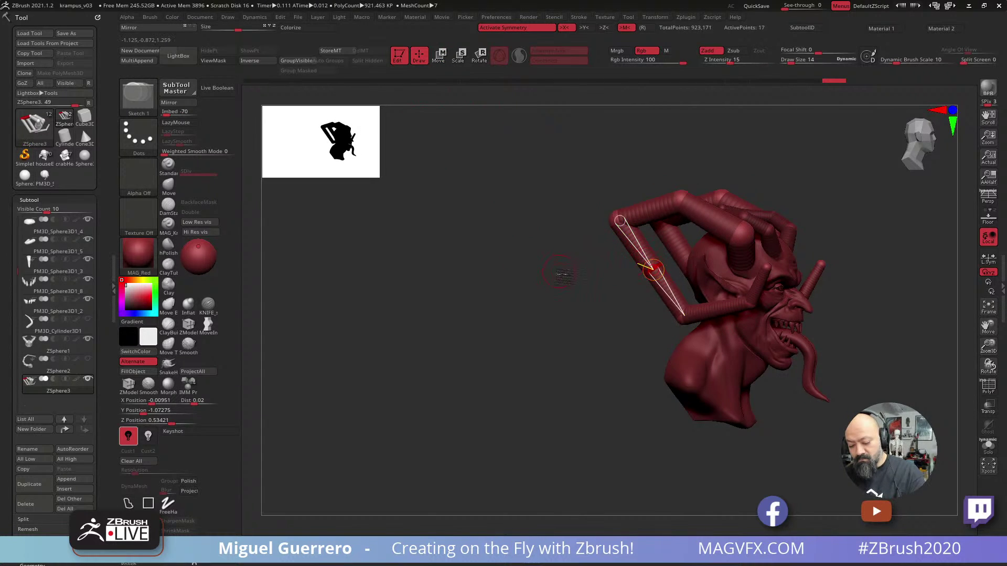
{"action": "key", "text": "w"}
{"action": "left_click_drag", "start_coordinate": [654, 270], "coordinate": [632, 278]}
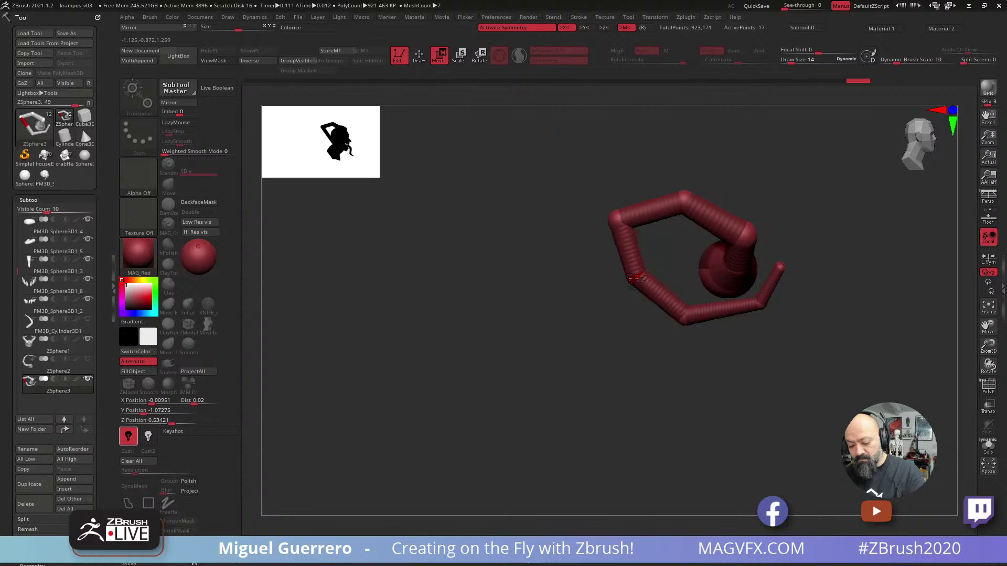
Spread the outer horns' upper ZSpheres farther apart, away from the head.
{"action": "left_click_drag", "start_coordinate": [556, 294], "coordinate": [511, 297]}
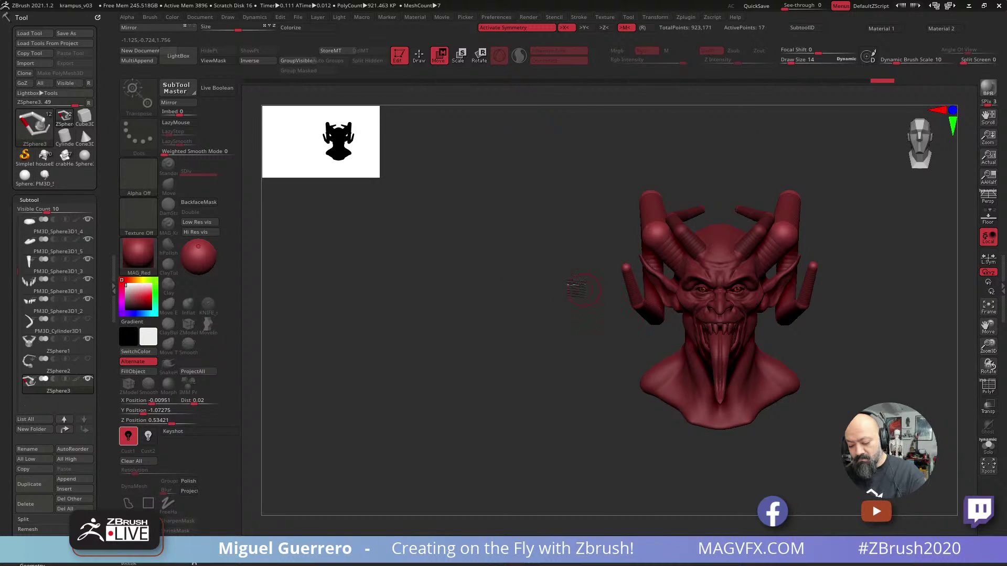
{"action": "left_click_drag", "start_coordinate": [583, 288], "coordinate": [532, 266]}
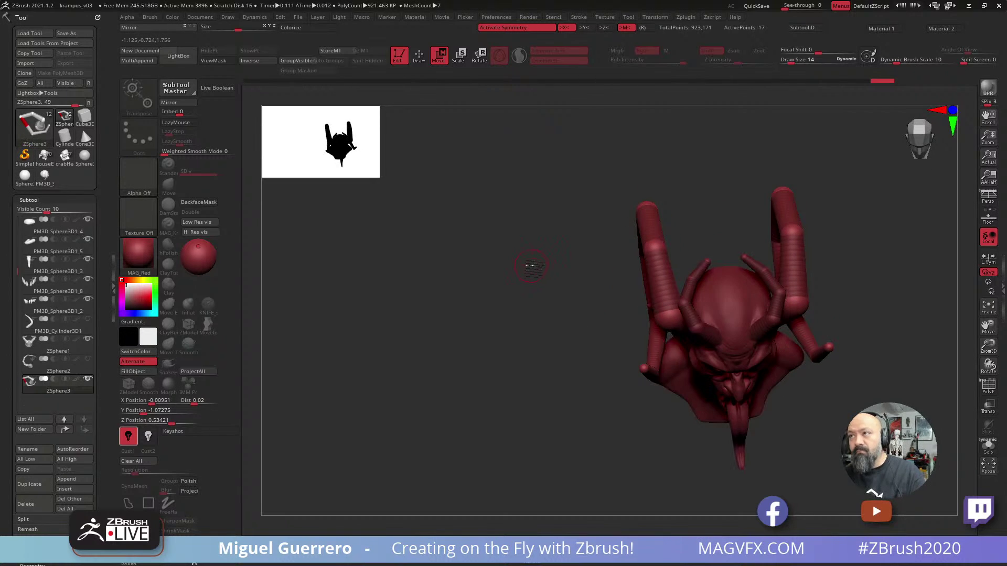
{"action": "left_click_drag", "start_coordinate": [651, 247], "coordinate": [613, 212]}
{"action": "left_click_drag", "start_coordinate": [551, 246], "coordinate": [533, 225], "text": "shift"}
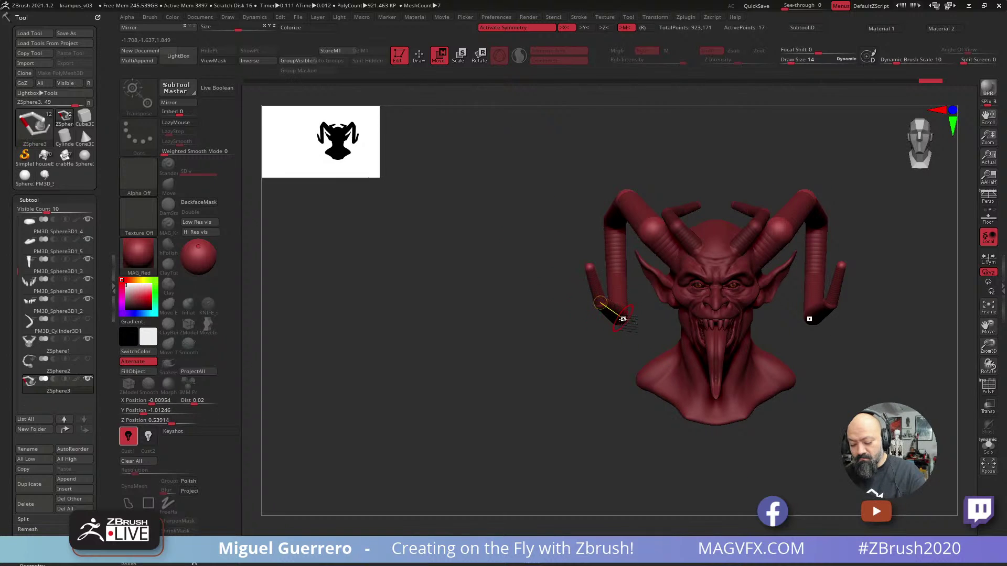
Pull the outer horns' lower ZSpheres inward toward the neck and reposition the tips beside the face.
{"action": "left_click_drag", "start_coordinate": [548, 319], "coordinate": [641, 319]}
{"action": "left_click_drag", "start_coordinate": [674, 282], "coordinate": [652, 283]}
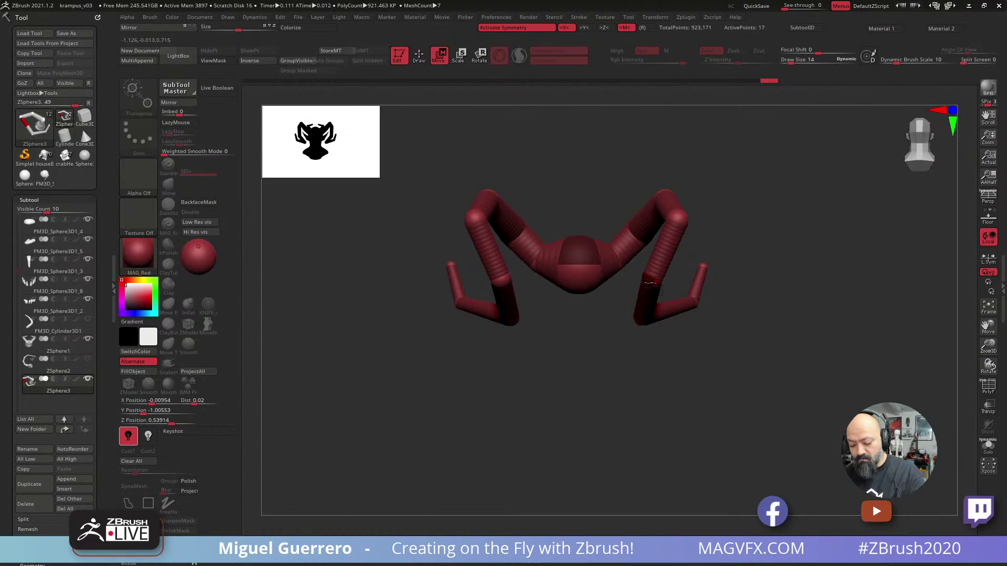
{"action": "left_click_drag", "start_coordinate": [726, 347], "coordinate": [555, 303]}
{"action": "left_click_drag", "start_coordinate": [615, 298], "coordinate": [628, 297]}
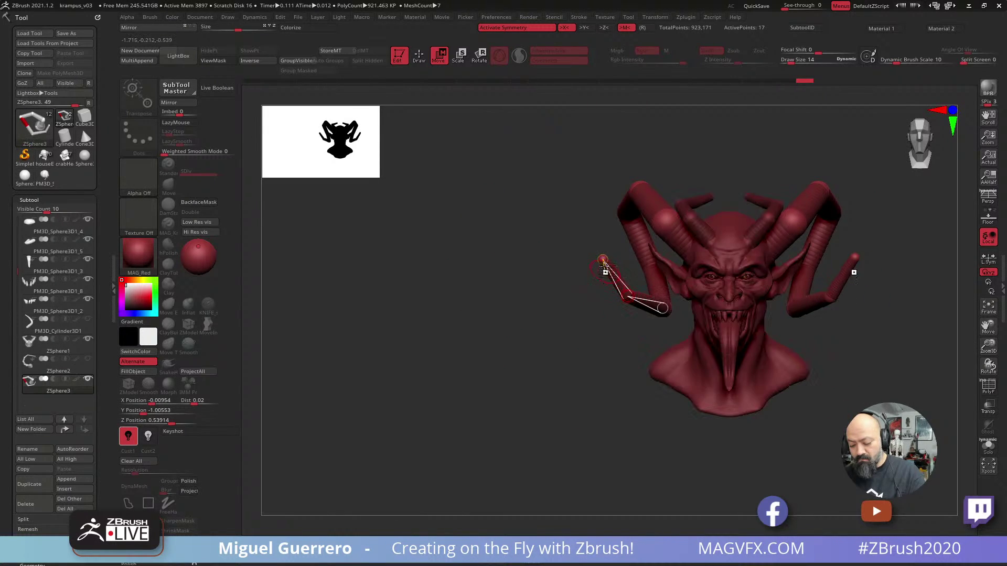
{"action": "mouse_move", "coordinate": [604, 258]}
{"action": "left_mouse_down"}
{"action": "mouse_move", "coordinate": [612, 265]}
{"action": "mouse_move", "coordinate": [485, 297]}
{"action": "mouse_move", "coordinate": [506, 300]}
{"action": "mouse_move", "coordinate": [481, 349]}
{"action": "left_mouse_up"}
Preview the outer horns' skinned mesh and examine the curl from the front and at an angle.
{"action": "key", "text": "q"}
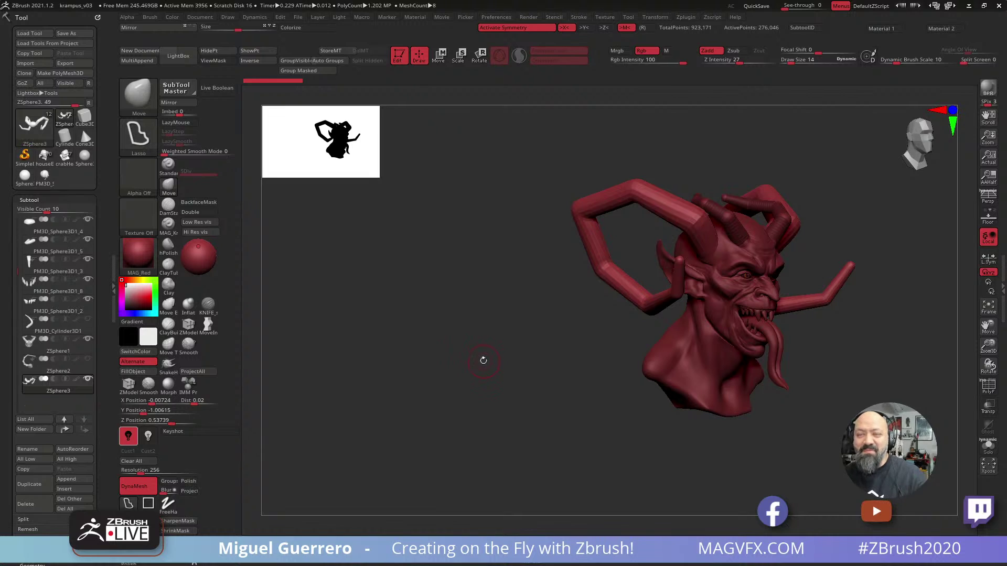
{"action": "left_click_drag", "start_coordinate": [482, 359], "coordinate": [468, 332]}
{"action": "left_click", "coordinate": [439, 56]}
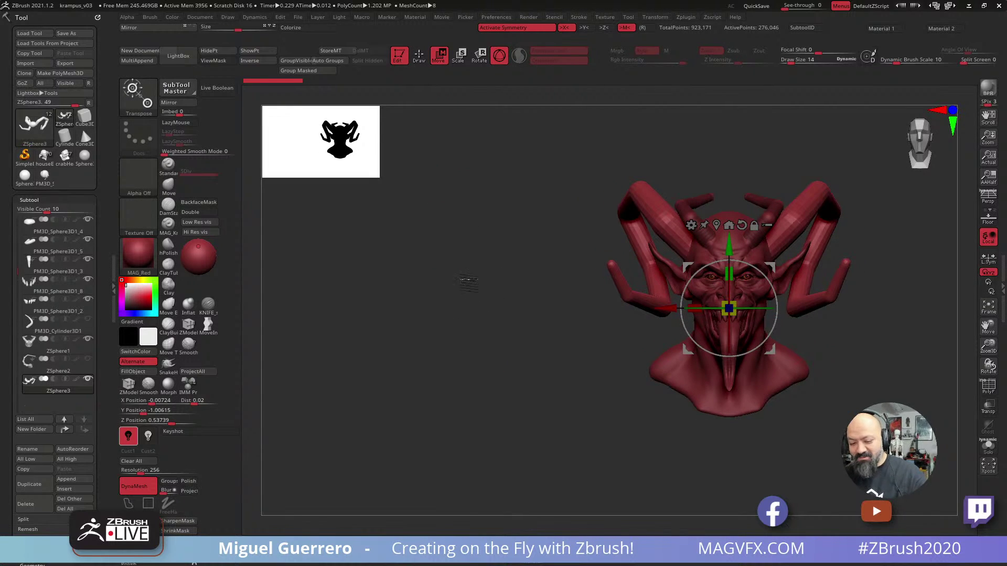
{"action": "left_click", "coordinate": [419, 56]}
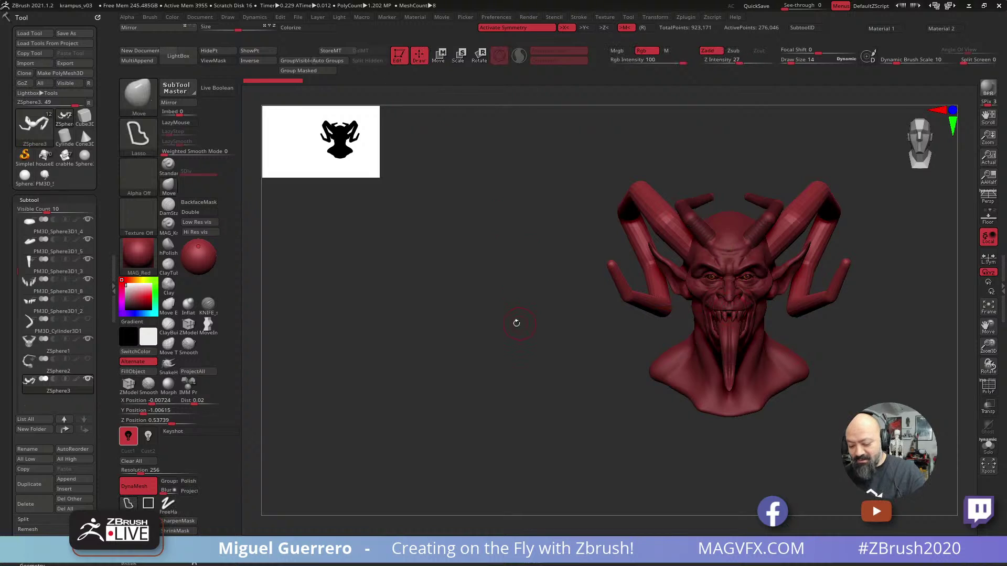
{"action": "left_click_drag", "start_coordinate": [515, 321], "coordinate": [653, 313]}
Return the outer horns to ZSphere editing and insert three more ZSpheres per horn along the lower and rear segments.
{"action": "key", "text": "a"}
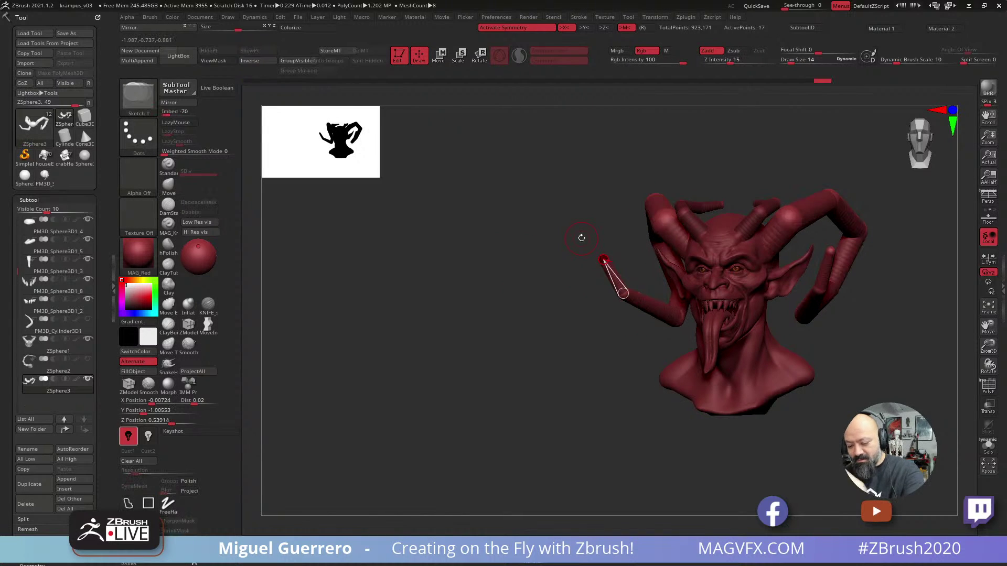
{"action": "left_click", "coordinate": [654, 311]}
{"action": "left_click_drag", "start_coordinate": [524, 340], "coordinate": [632, 351]}
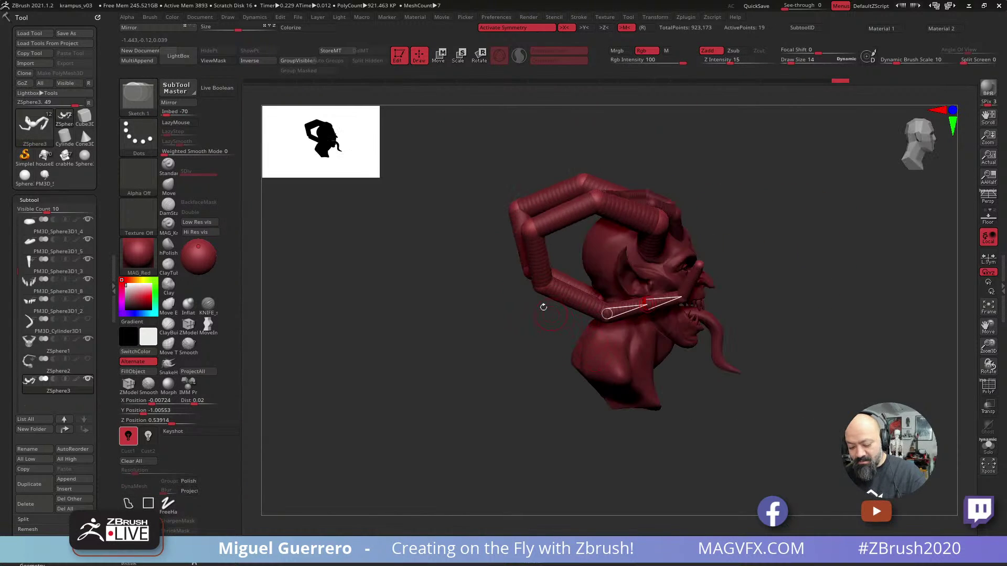
{"action": "left_click", "coordinate": [571, 298]}
{"action": "left_click", "coordinate": [535, 253]}
{"action": "key", "text": "a"}
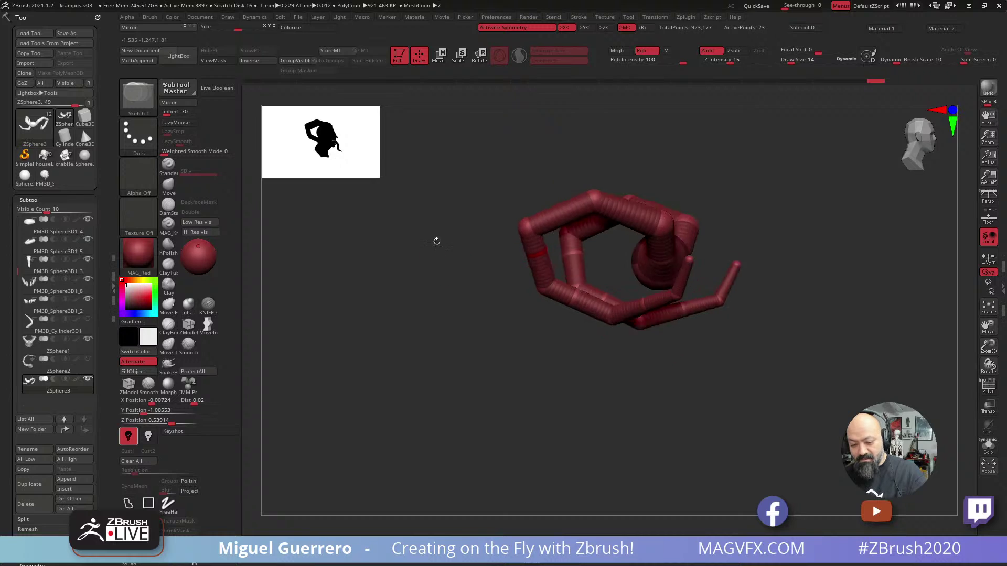
Move the outer horns' new rear and lower ZSpheres outward to round the curl in side view.
{"action": "key", "text": "a"}
{"action": "key", "text": "w"}
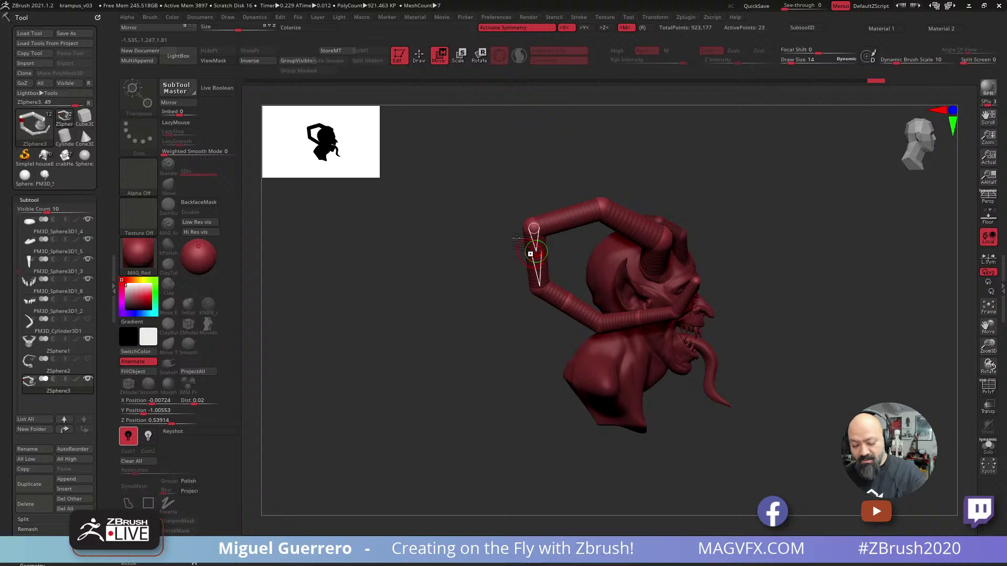
{"action": "left_click", "coordinate": [420, 57]}
{"action": "left_click", "coordinate": [439, 57]}
{"action": "left_click_drag", "start_coordinate": [535, 253], "coordinate": [546, 218]}
{"action": "key", "text": "a"}
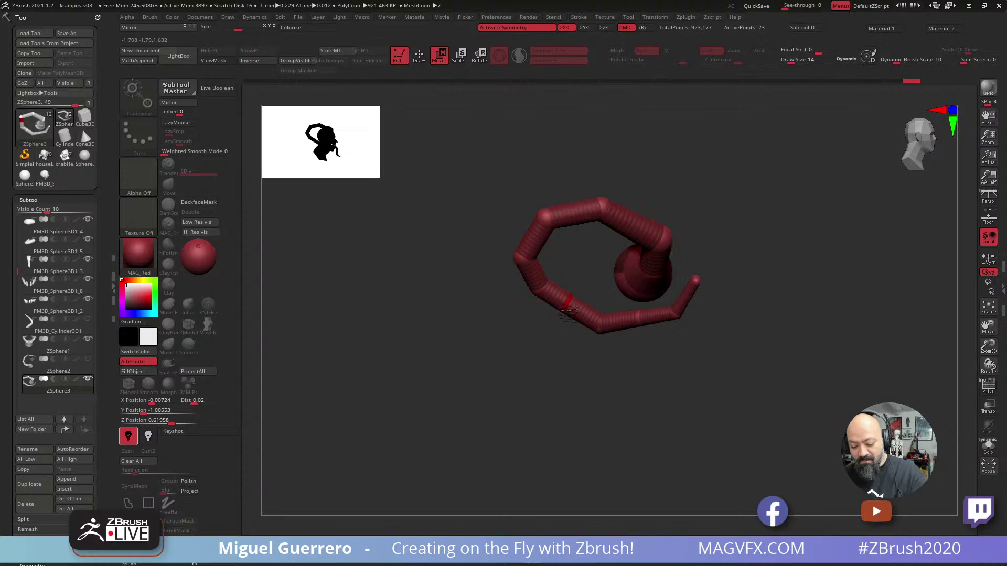
{"action": "key", "text": "a"}
{"action": "key", "text": "a"}
{"action": "left_click_drag", "start_coordinate": [638, 331], "coordinate": [638, 330]}
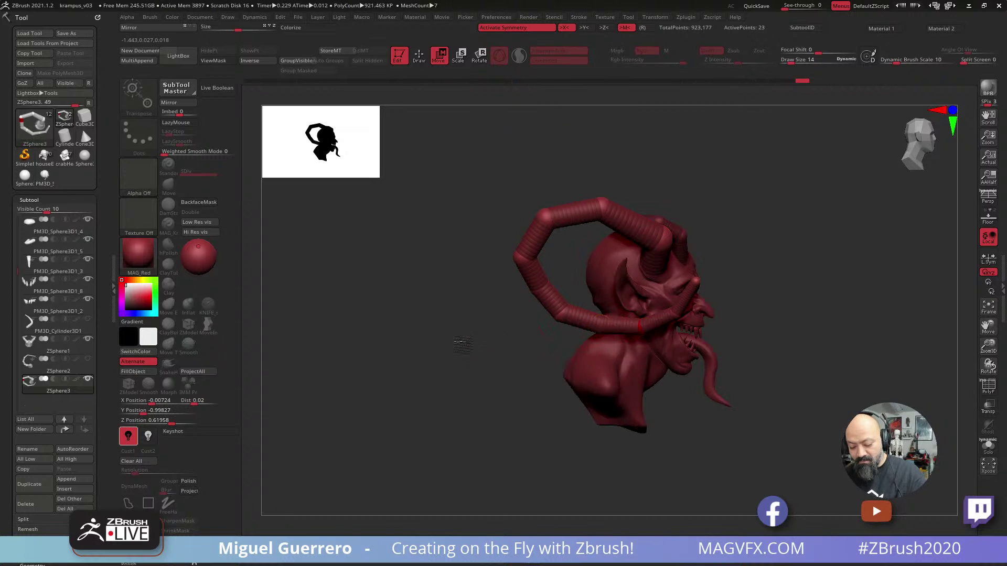
Shift the outer horns' rear and lower ZSpheres sideways from the front and from above to even out the curve.
{"action": "left_click_drag", "start_coordinate": [455, 342], "coordinate": [461, 333], "text": "shift"}
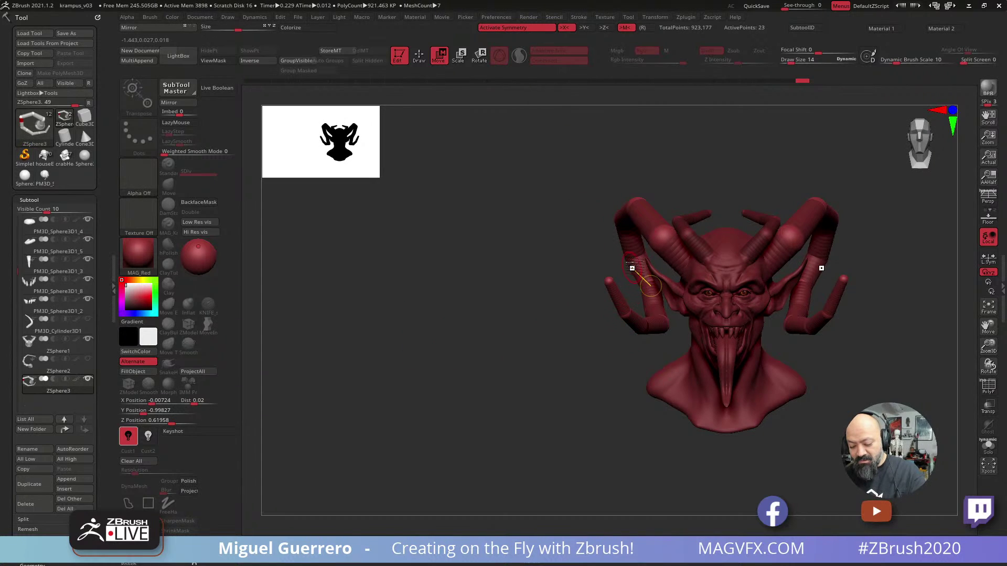
{"action": "left_click_drag", "start_coordinate": [631, 261], "coordinate": [625, 261]}
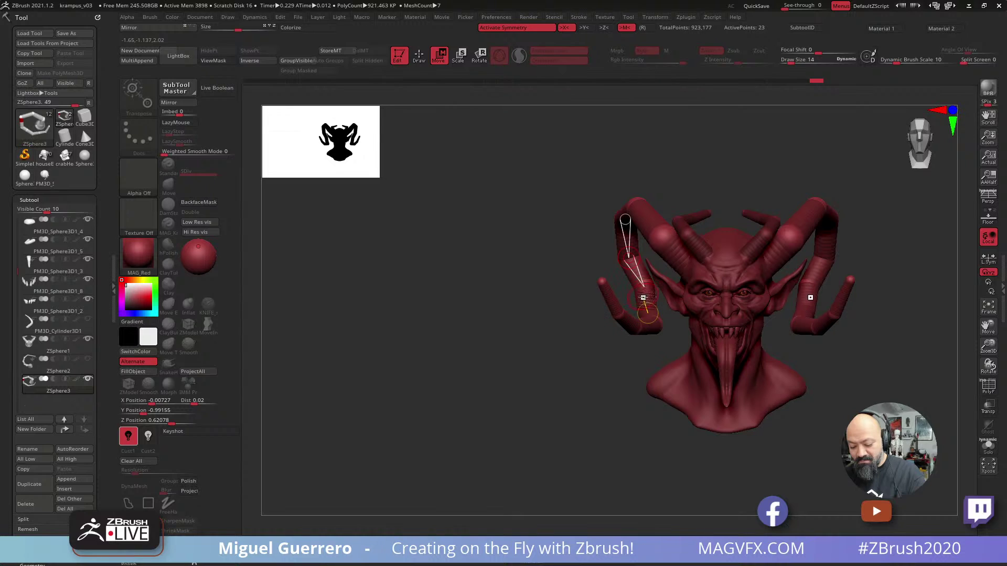
{"action": "left_click_drag", "start_coordinate": [643, 298], "coordinate": [650, 300]}
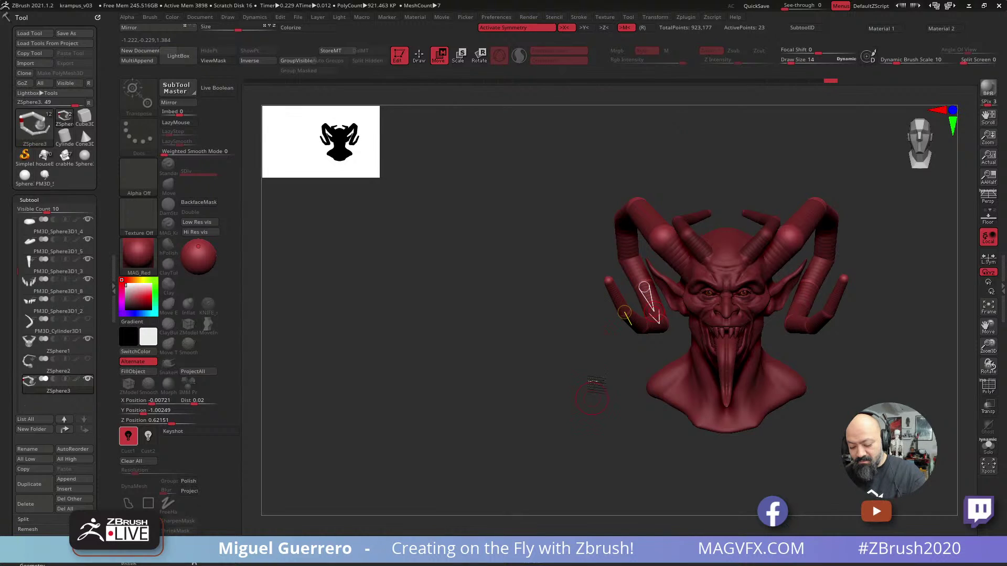
{"action": "left_click_drag", "start_coordinate": [592, 398], "coordinate": [593, 440]}
{"action": "left_click_drag", "start_coordinate": [649, 342], "coordinate": [631, 363]}
{"action": "left_click_drag", "start_coordinate": [540, 340], "coordinate": [536, 385]}
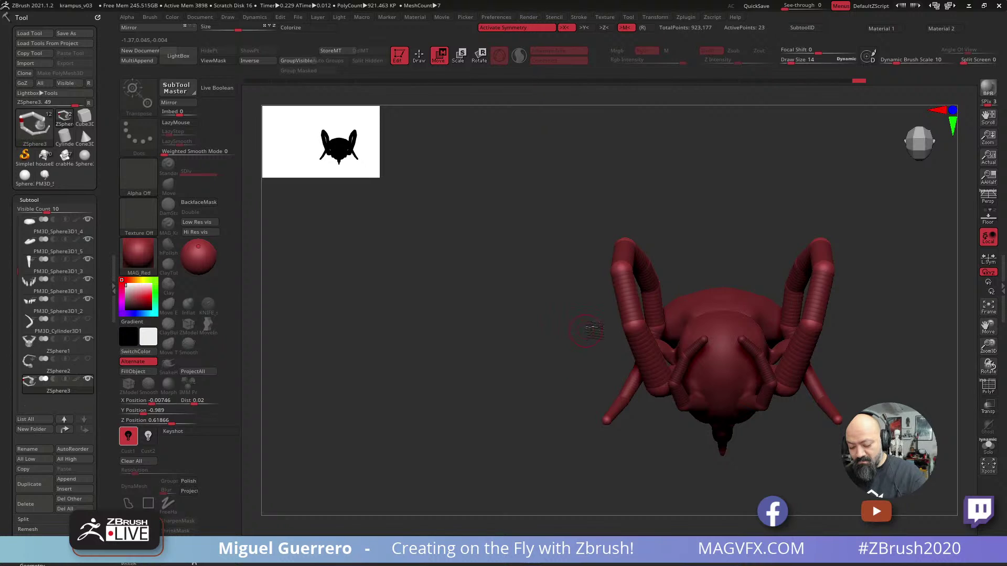
{"action": "left_click_drag", "start_coordinate": [612, 294], "coordinate": [615, 291]}
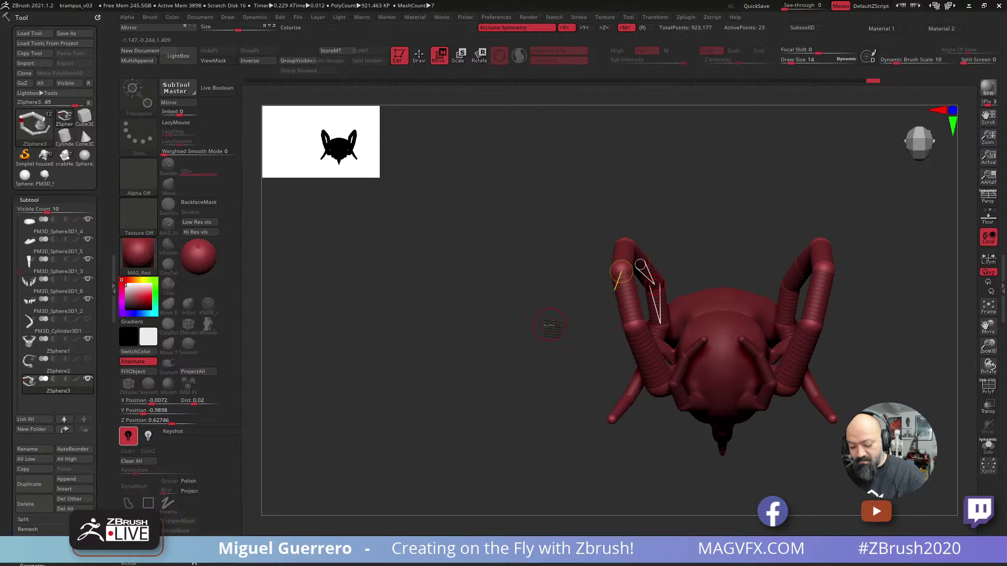
{"action": "left_click_drag", "start_coordinate": [546, 316], "coordinate": [546, 220]}
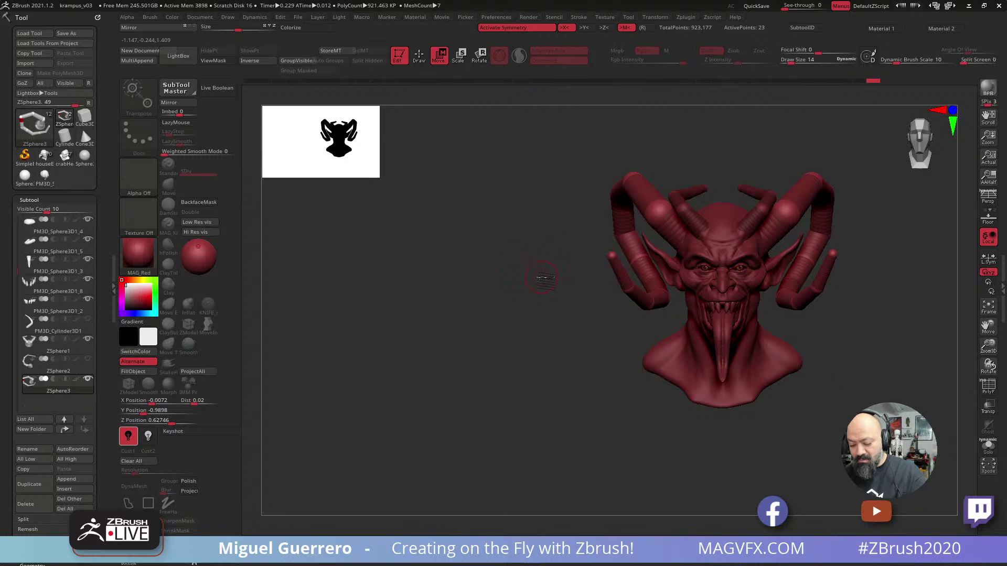
Adjust the outer horns' upper ZSpheres between the root and the crest to smooth the arch.
{"action": "left_click_drag", "start_coordinate": [537, 285], "coordinate": [566, 288]}
{"action": "left_click_drag", "start_coordinate": [577, 282], "coordinate": [534, 297]}
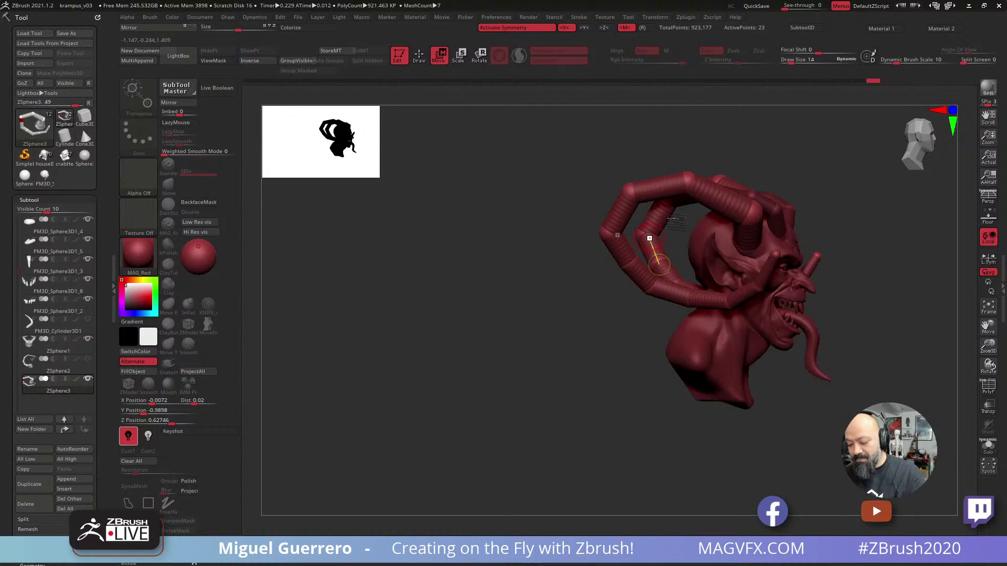
{"action": "left_click_drag", "start_coordinate": [746, 225], "coordinate": [722, 212]}
{"action": "left_click_drag", "start_coordinate": [512, 209], "coordinate": [478, 218], "text": "shift"}
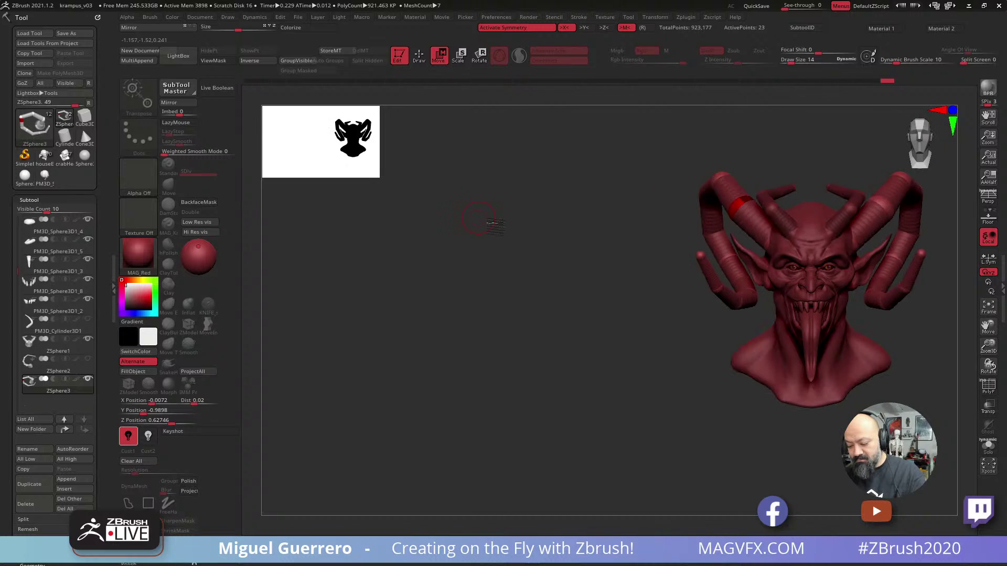
{"action": "left_click_drag", "start_coordinate": [580, 251], "coordinate": [650, 246]}
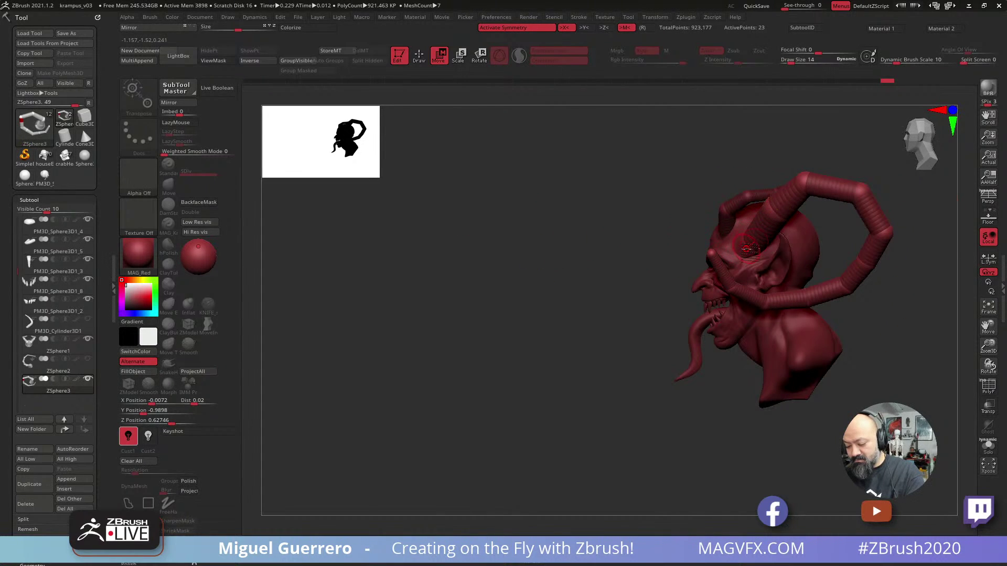
{"action": "left_click_drag", "start_coordinate": [747, 247], "coordinate": [867, 198]}
{"action": "left_click_drag", "start_coordinate": [807, 181], "coordinate": [813, 186]}
{"action": "left_click_drag", "start_coordinate": [647, 247], "coordinate": [606, 255], "text": "shift"}
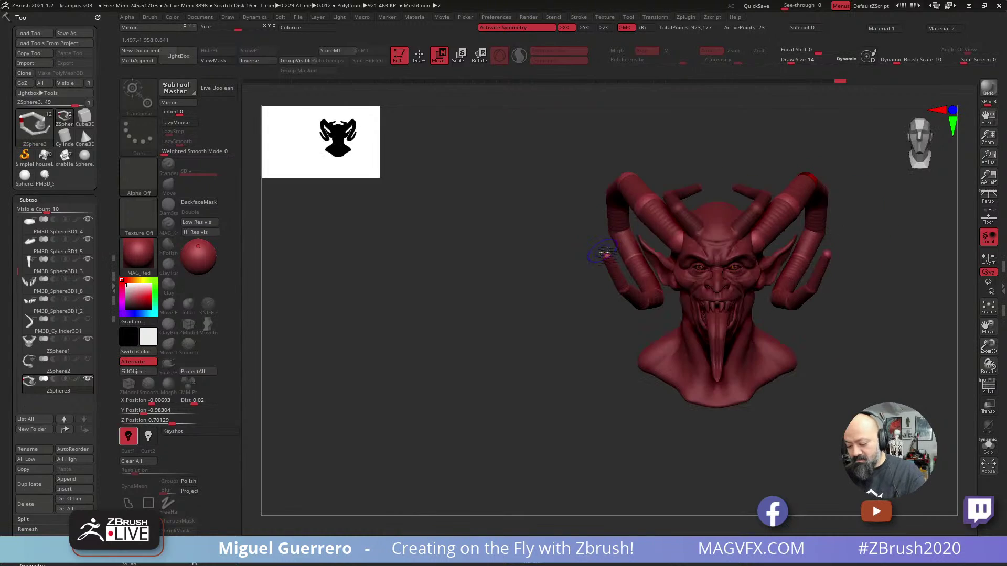
Show the outer horns as a skinned preview and check their silhouette around the bust from several angles.
{"action": "left_click_drag", "start_coordinate": [514, 287], "coordinate": [499, 319]}
{"action": "key", "text": "a"}
{"action": "key", "text": "q"}
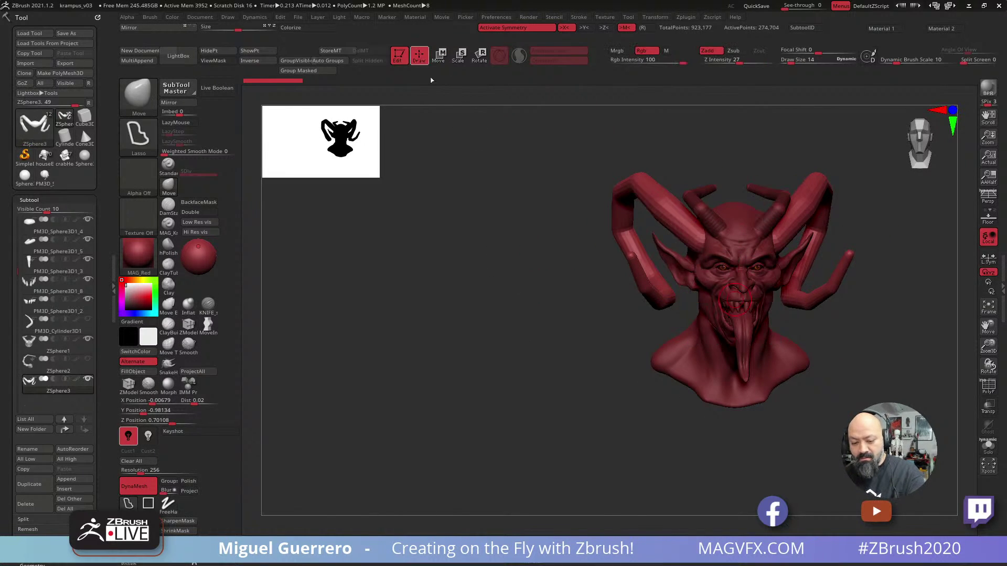
{"action": "left_click_drag", "start_coordinate": [493, 260], "coordinate": [402, 293]}
{"action": "left_click_drag", "start_coordinate": [432, 333], "coordinate": [422, 348]}
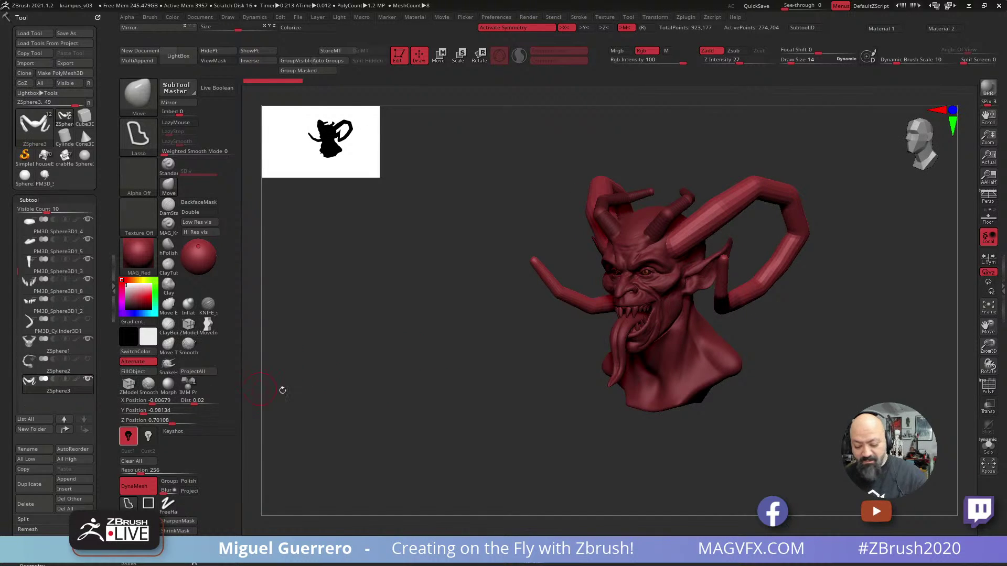
{"action": "mouse_move", "coordinate": [281, 388]}
{"action": "left_mouse_down"}
{"action": "mouse_move", "coordinate": [341, 385]}
{"action": "mouse_move", "coordinate": [324, 323]}
{"action": "left_mouse_up"}
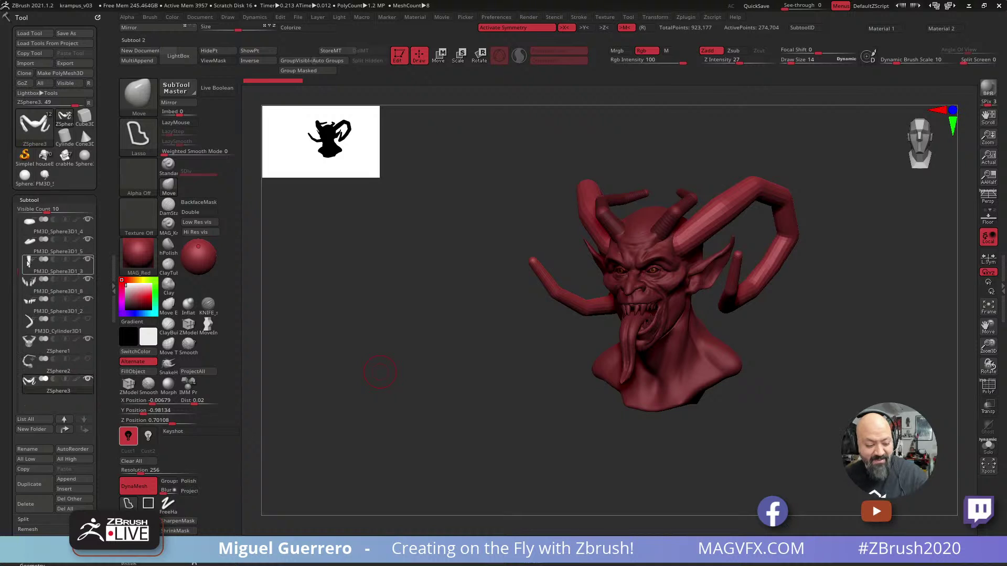
Duplicate the sphere subtool PM3D_Sphere3D1_1 as the starting shape for a beard.
{"action": "scroll", "coordinate": [32, 260], "scroll_direction": "up", "scroll_amount": 2}
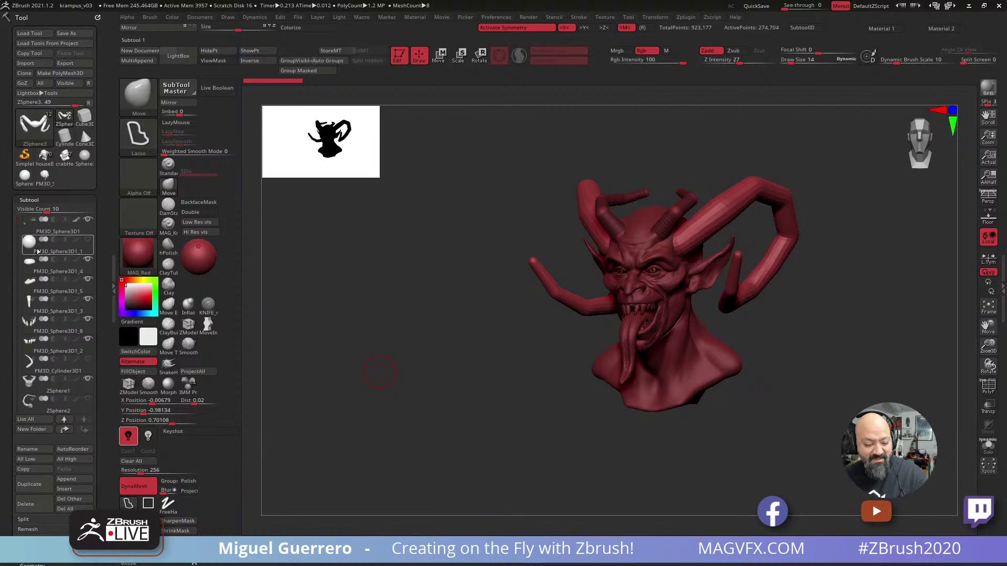
{"action": "left_click", "coordinate": [38, 252]}
{"action": "left_click", "coordinate": [34, 484]}
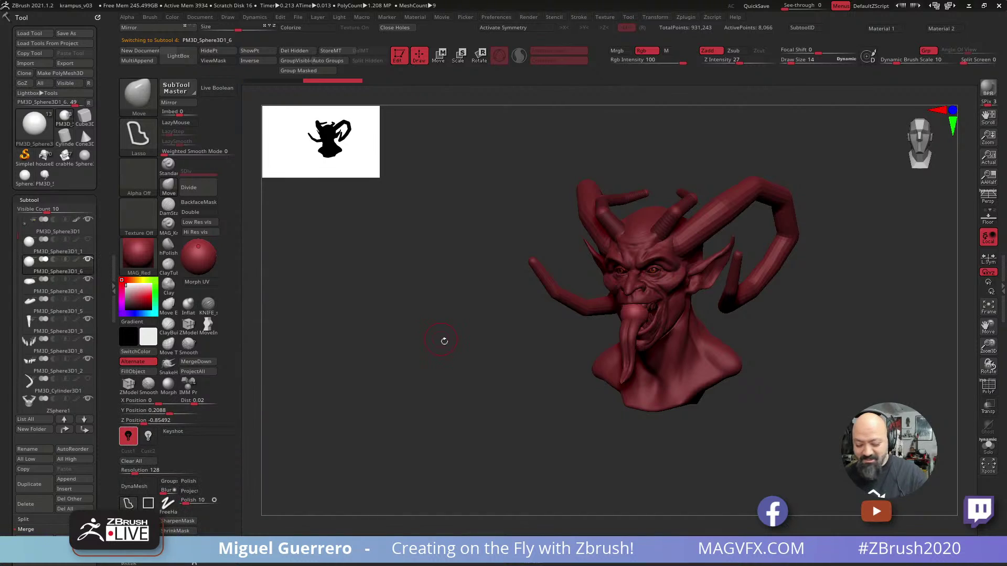
{"action": "left_click_drag", "start_coordinate": [443, 342], "coordinate": [455, 301], "text": "shift"}
Move the duplicated sphere down and back beneath the jaw, and enlarge it behind the tongue.
{"action": "left_click", "coordinate": [439, 56]}
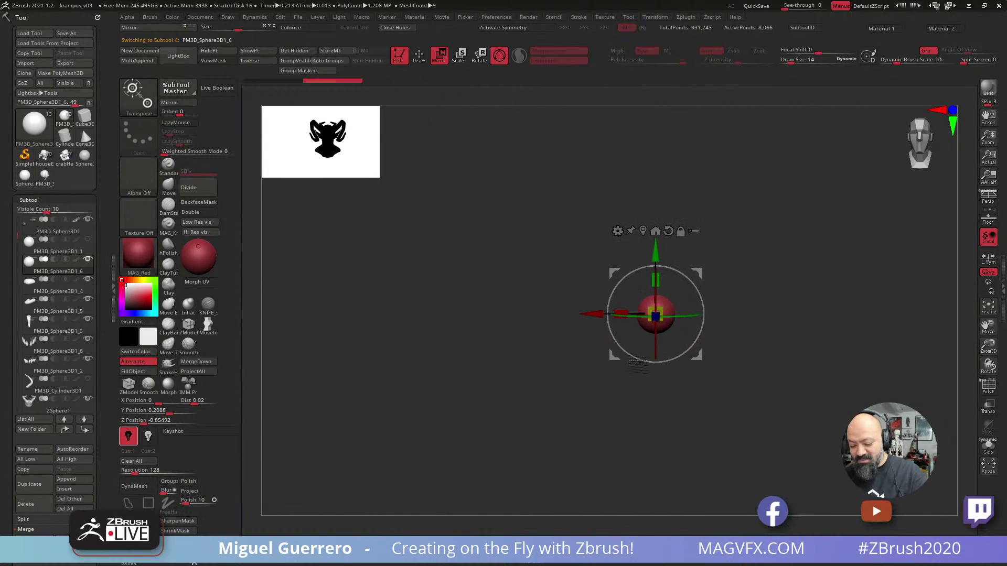
{"action": "left_click_drag", "start_coordinate": [656, 259], "coordinate": [656, 297]}
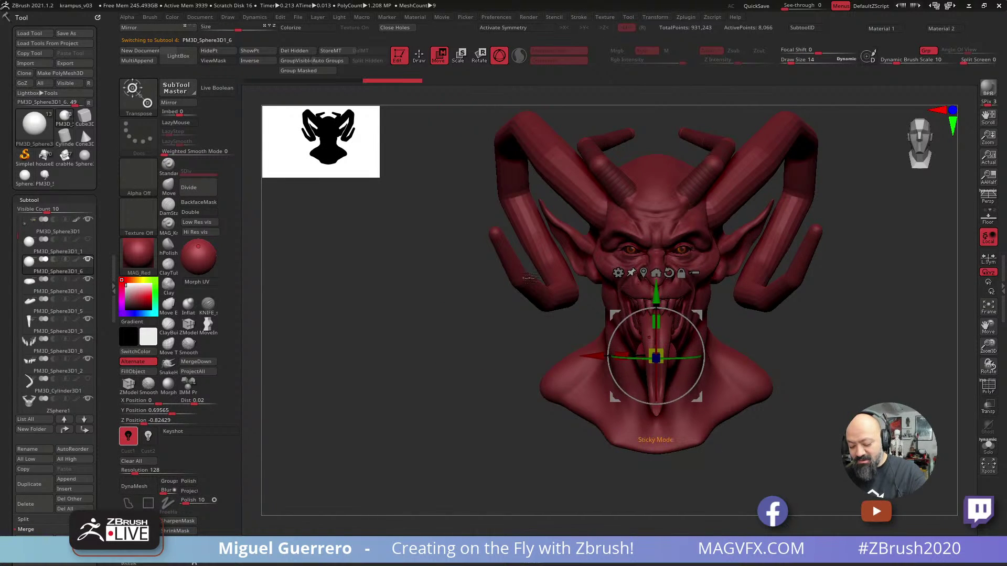
{"action": "left_click_drag", "start_coordinate": [513, 325], "coordinate": [425, 309]}
{"action": "left_click_drag", "start_coordinate": [594, 360], "coordinate": [621, 359]}
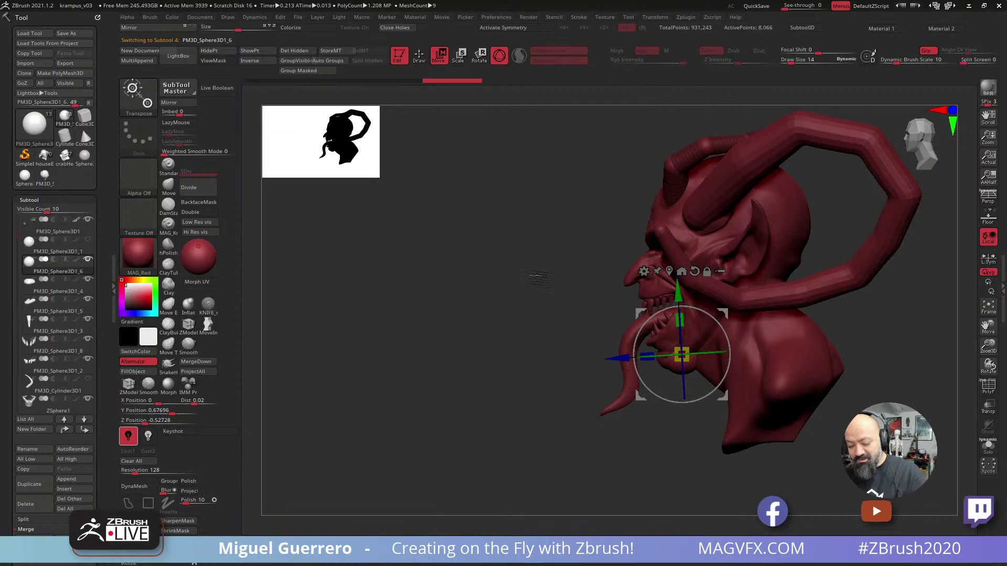
{"action": "left_click", "coordinate": [418, 56]}
{"action": "key", "text": "w"}
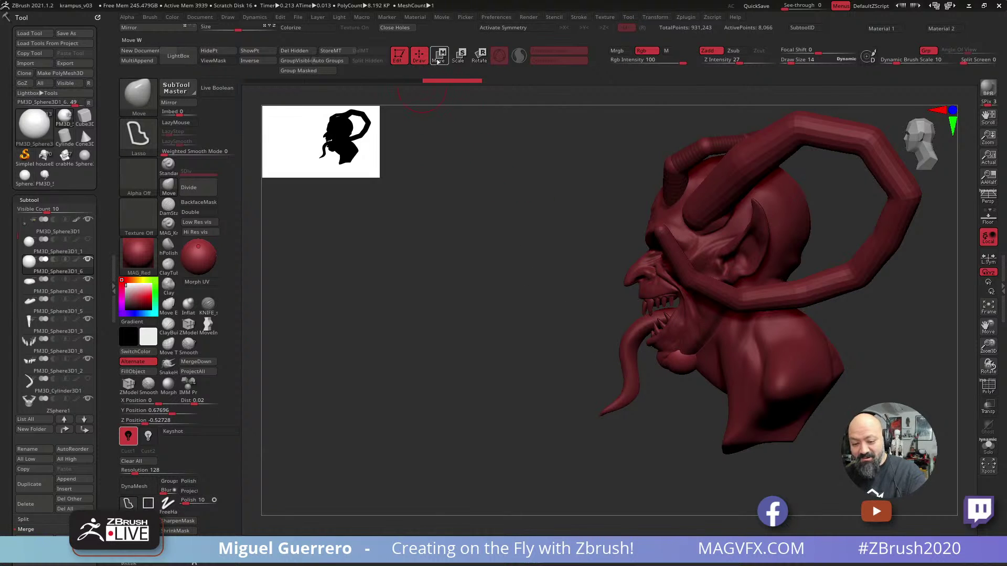
{"action": "left_click_drag", "start_coordinate": [681, 355], "coordinate": [727, 297]}
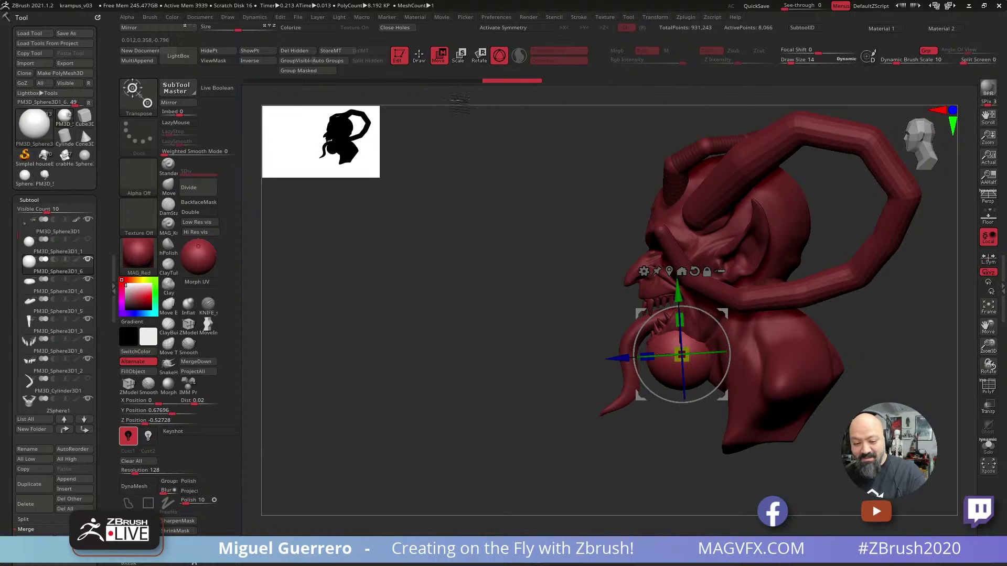
{"action": "left_click", "coordinate": [419, 57]}
{"action": "left_click_drag", "start_coordinate": [475, 355], "coordinate": [514, 341], "text": "shift"}
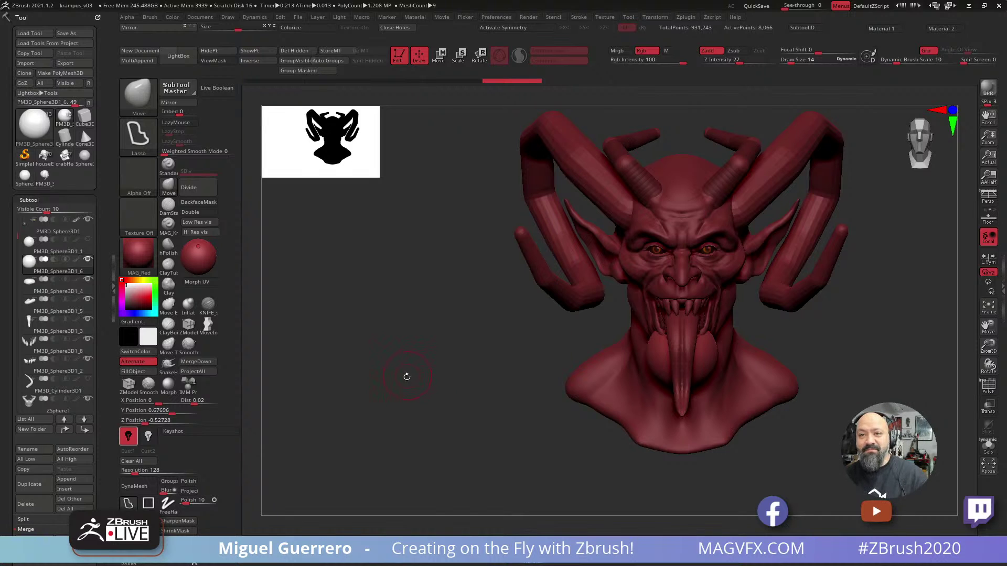
Turn on X symmetry and widen the chin sphere along the jaw with the Move brush at draw size 30.
{"action": "mouse_move", "coordinate": [407, 376]}
{"action": "left_mouse_down"}
{"action": "mouse_move", "coordinate": [438, 360]}
{"action": "mouse_move", "coordinate": [422, 352]}
{"action": "left_mouse_up"}
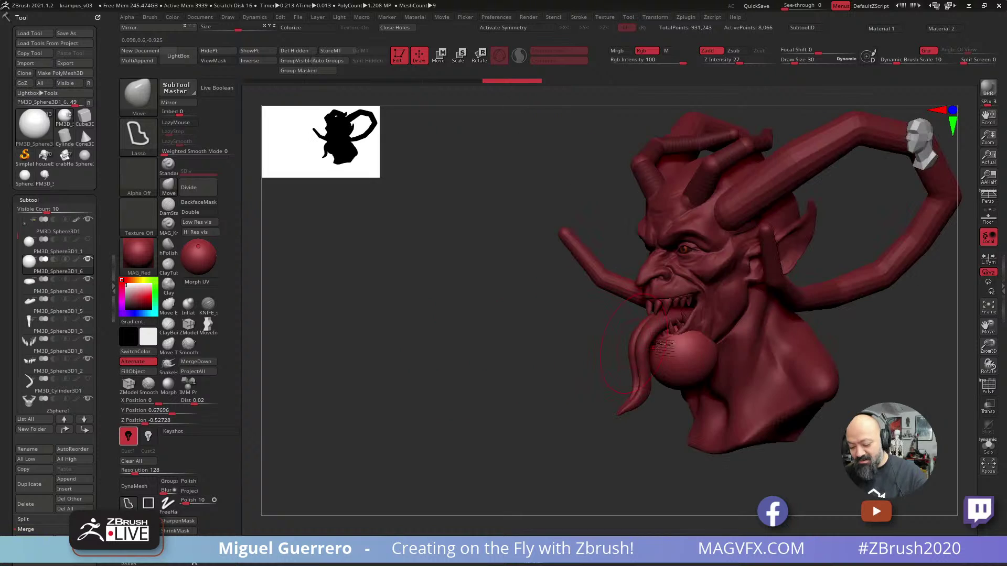
{"action": "left_click_drag", "start_coordinate": [679, 346], "coordinate": [702, 328]}
{"action": "left_click_drag", "start_coordinate": [540, 349], "coordinate": [635, 350]}
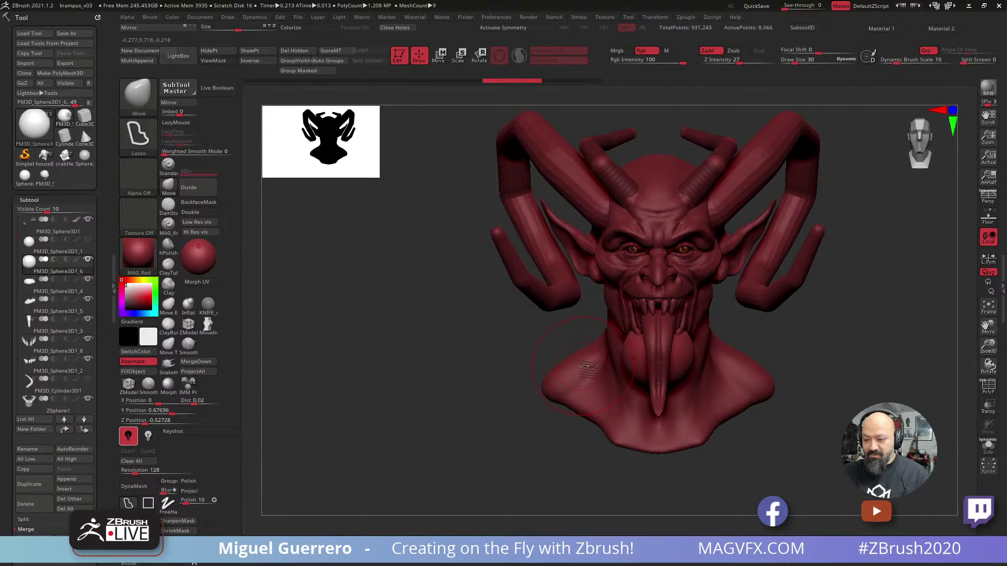
{"action": "key", "text": "x"}
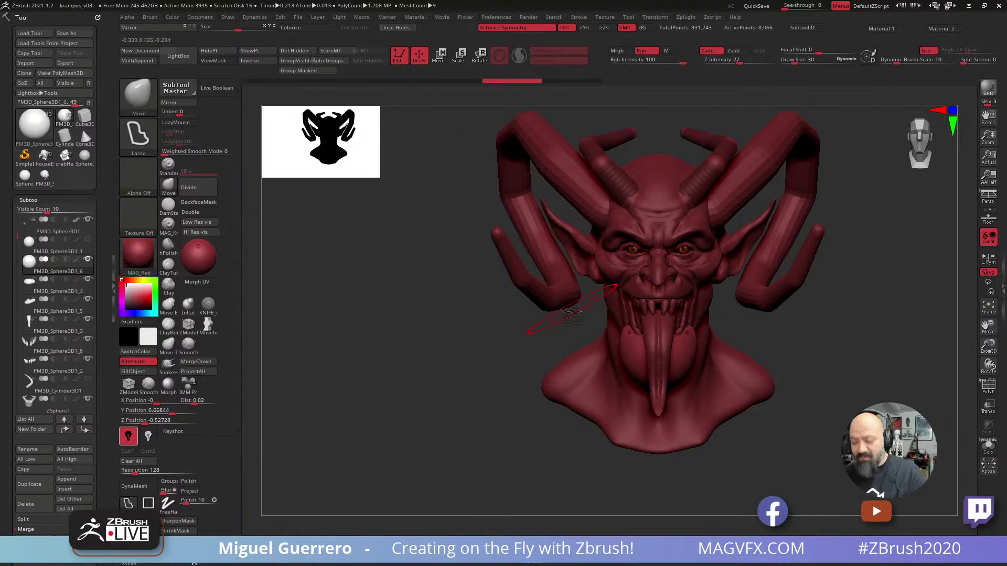
{"action": "mouse_move", "coordinate": [467, 342]}
{"action": "left_mouse_down"}
{"action": "mouse_move", "coordinate": [448, 346]}
{"action": "mouse_move", "coordinate": [465, 349]}
{"action": "left_mouse_up"}
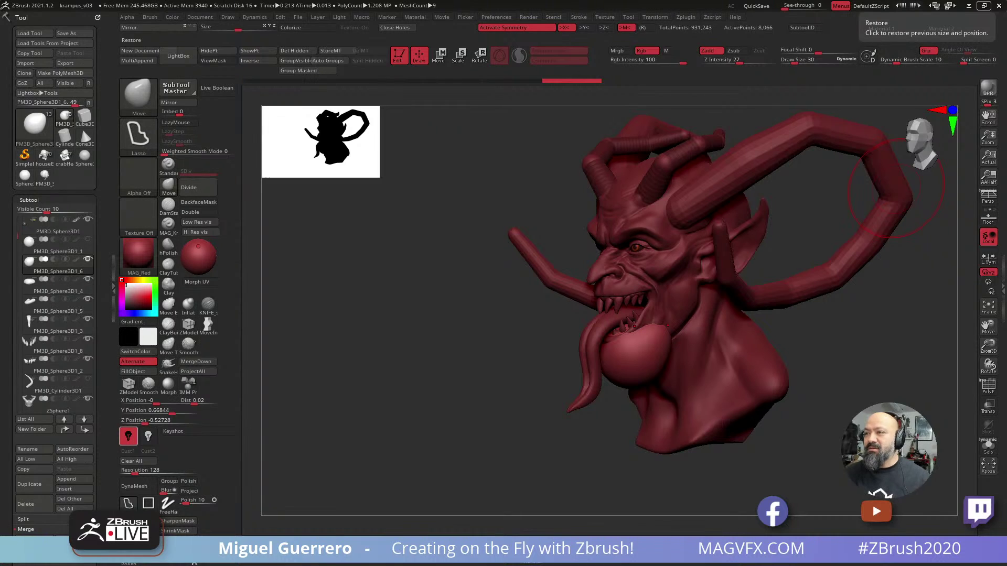
{"action": "mouse_move", "coordinate": [469, 373]}
{"action": "left_mouse_down"}
{"action": "mouse_move", "coordinate": [449, 370]}
{"action": "mouse_move", "coordinate": [455, 364]}
{"action": "left_mouse_up"}
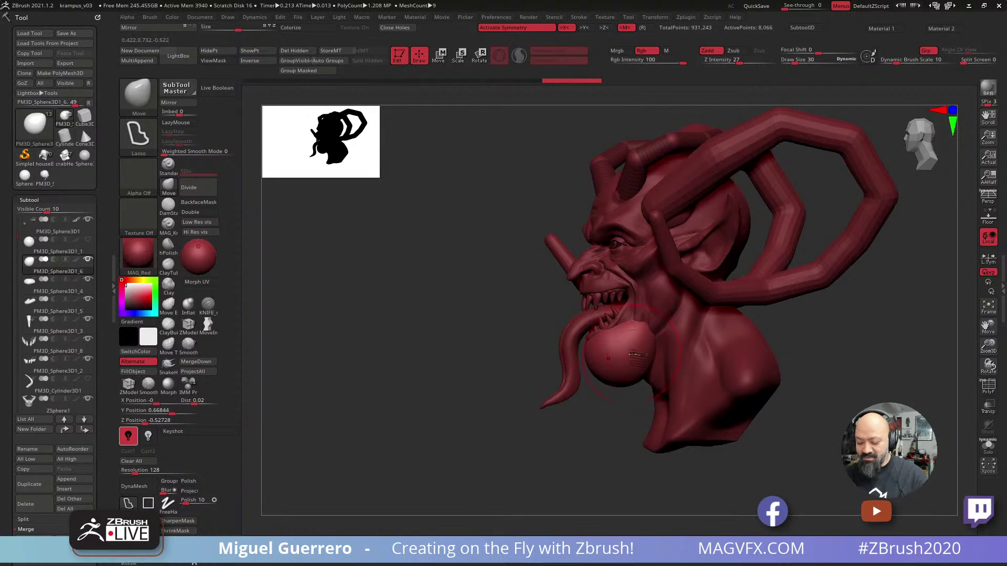
Stretch both sides of the chin sphere up along the jawline toward the ears.
{"action": "left_click_drag", "start_coordinate": [637, 357], "coordinate": [710, 250]}
{"action": "mouse_move", "coordinate": [471, 333]}
{"action": "left_mouse_down"}
{"action": "mouse_move", "coordinate": [524, 325]}
{"action": "mouse_move", "coordinate": [551, 284]}
{"action": "left_mouse_up"}
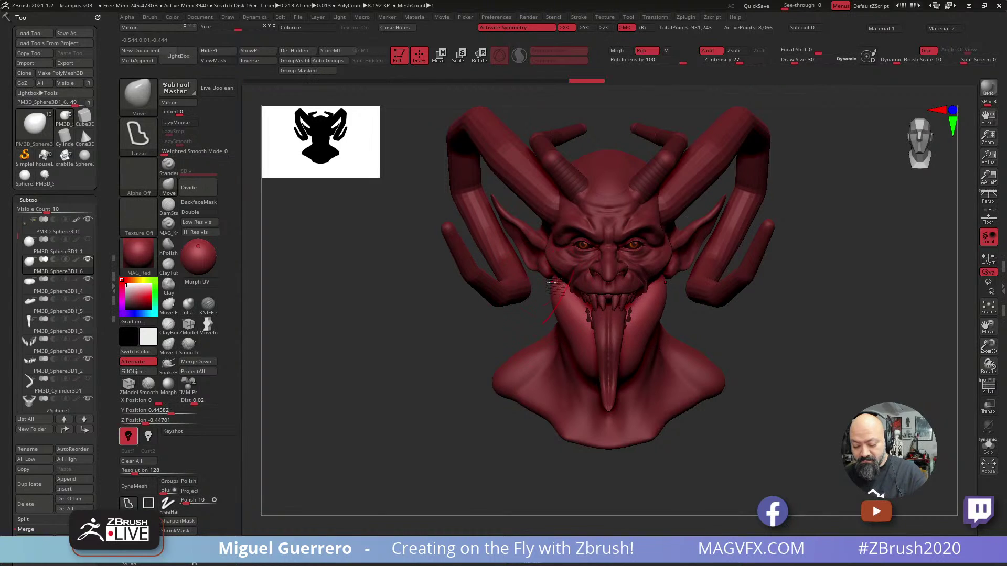
{"action": "left_click_drag", "start_coordinate": [468, 327], "coordinate": [404, 337]}
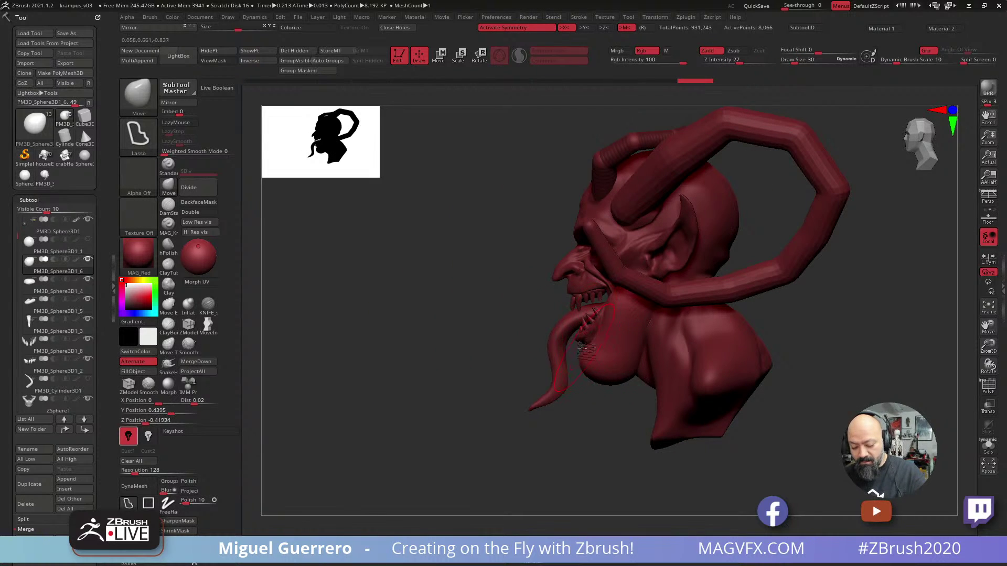
Push the beard's front back behind the chin and pull its lower end down into a long point over the chest.
{"action": "mouse_move", "coordinate": [586, 350]}
{"action": "left_mouse_down"}
{"action": "mouse_move", "coordinate": [611, 309]}
{"action": "mouse_move", "coordinate": [623, 315]}
{"action": "left_mouse_up"}
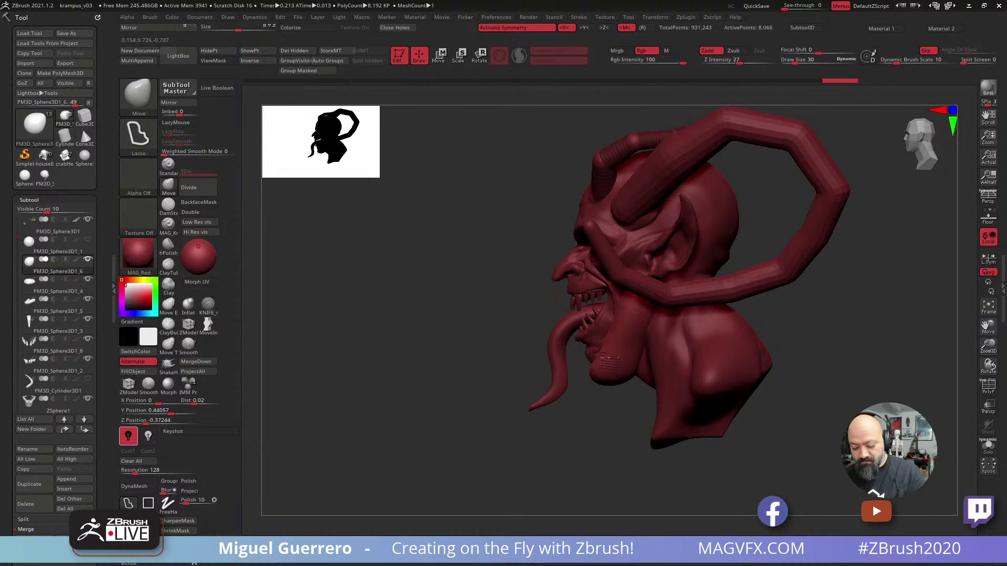
{"action": "left_click_drag", "start_coordinate": [607, 373], "coordinate": [598, 358]}
{"action": "mouse_move", "coordinate": [469, 338]}
{"action": "left_mouse_down", "text": "shift"}
{"action": "mouse_move", "coordinate": [547, 343]}
{"action": "mouse_move", "coordinate": [534, 315]}
{"action": "left_mouse_up", "text": "shift"}
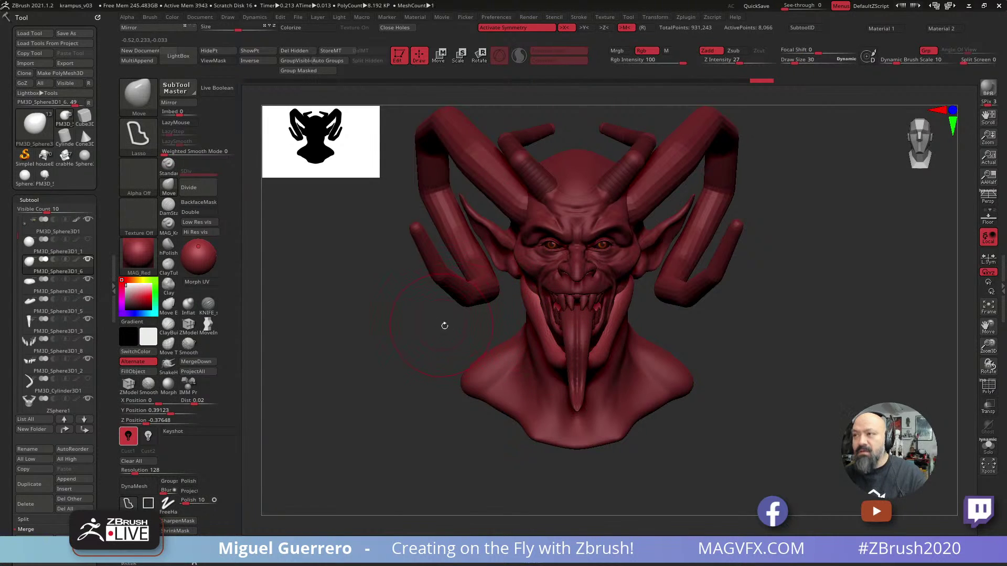
{"action": "left_click_drag", "start_coordinate": [443, 328], "coordinate": [528, 275]}
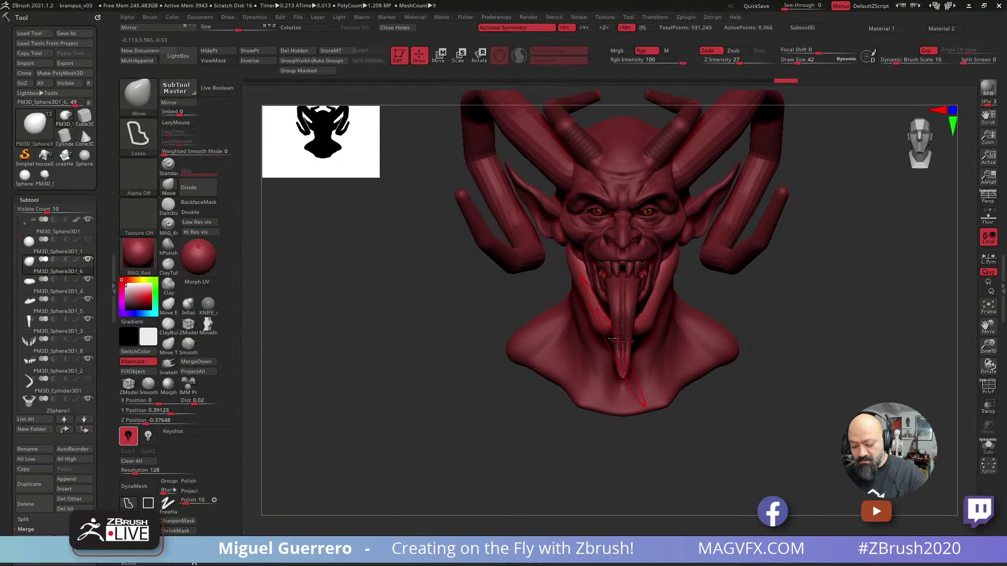
{"action": "left_click_drag", "start_coordinate": [610, 329], "coordinate": [615, 418]}
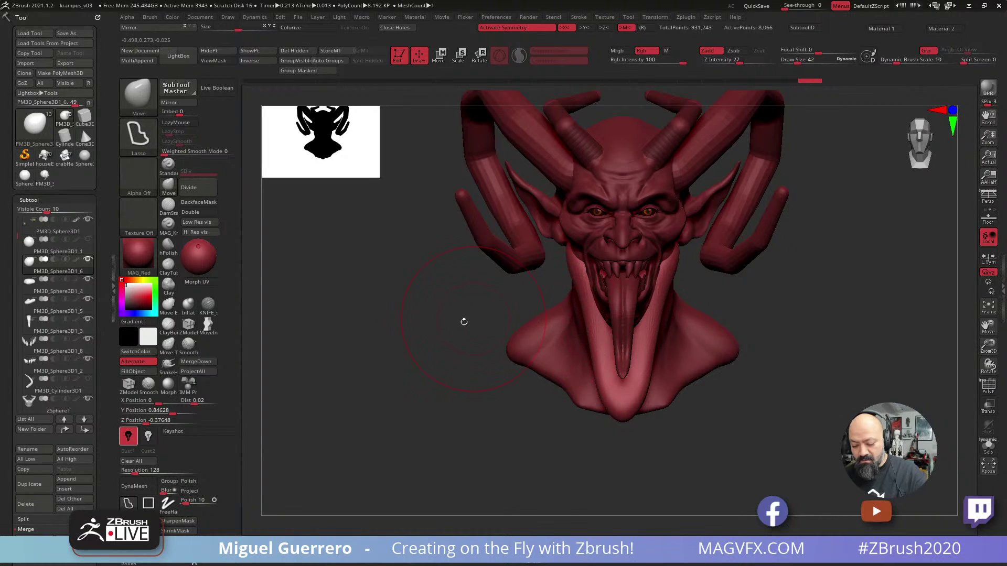
Adjust the beard's sides along the jaw with the Move brush at draw size 42, and DynaMesh it at resolution 128.
{"action": "mouse_move", "coordinate": [461, 321]}
{"action": "left_mouse_down"}
{"action": "mouse_move", "coordinate": [527, 326]}
{"action": "mouse_move", "coordinate": [545, 341]}
{"action": "mouse_move", "coordinate": [534, 344]}
{"action": "left_mouse_up"}
{"action": "left_click_drag", "start_coordinate": [588, 326], "coordinate": [577, 331]}
{"action": "left_click_drag", "start_coordinate": [575, 282], "coordinate": [583, 291]}
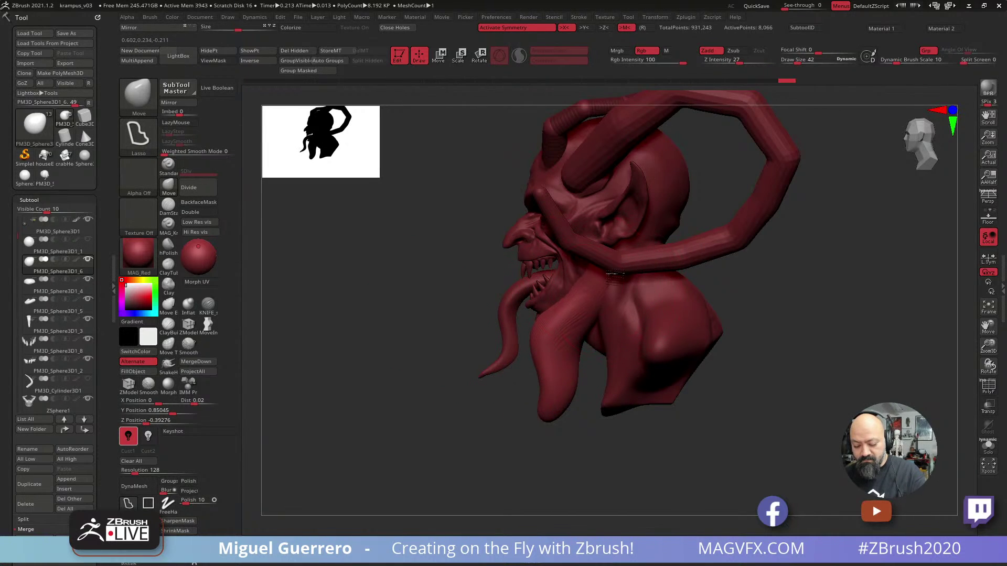
{"action": "left_click_drag", "start_coordinate": [540, 334], "coordinate": [545, 311]}
{"action": "left_click_drag", "start_coordinate": [441, 310], "coordinate": [373, 346]}
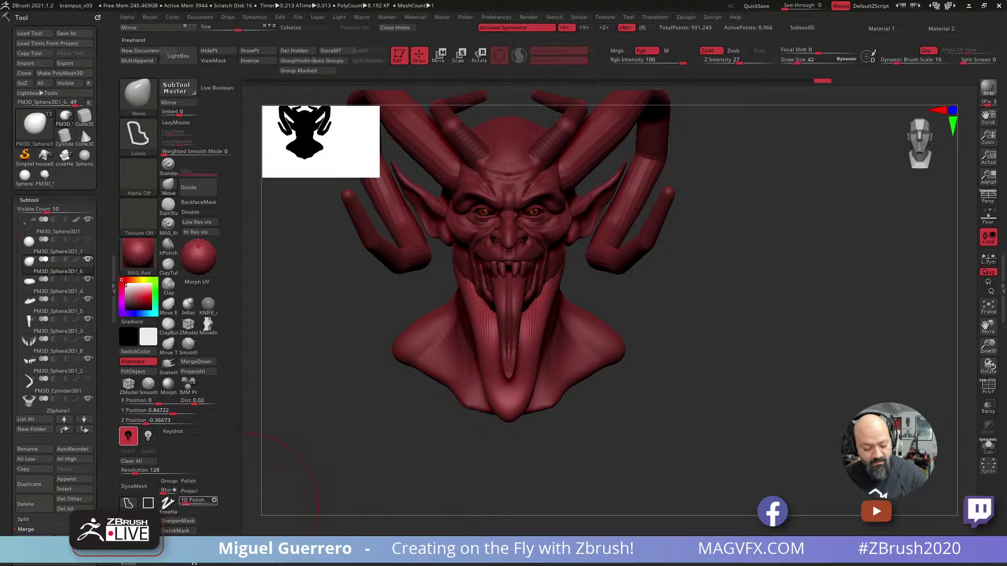
{"action": "left_click", "coordinate": [154, 485]}
Pull the beard's upper ends up over the cheeks toward the ears with a smaller Move brush.
{"action": "left_click_drag", "start_coordinate": [370, 409], "coordinate": [458, 383]}
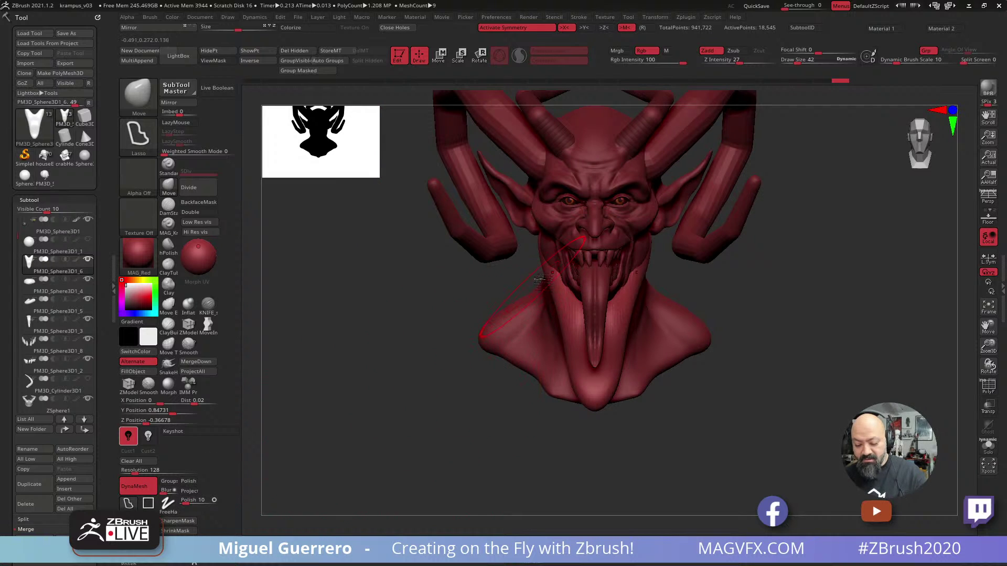
{"action": "left_click_drag", "start_coordinate": [550, 270], "coordinate": [536, 229]}
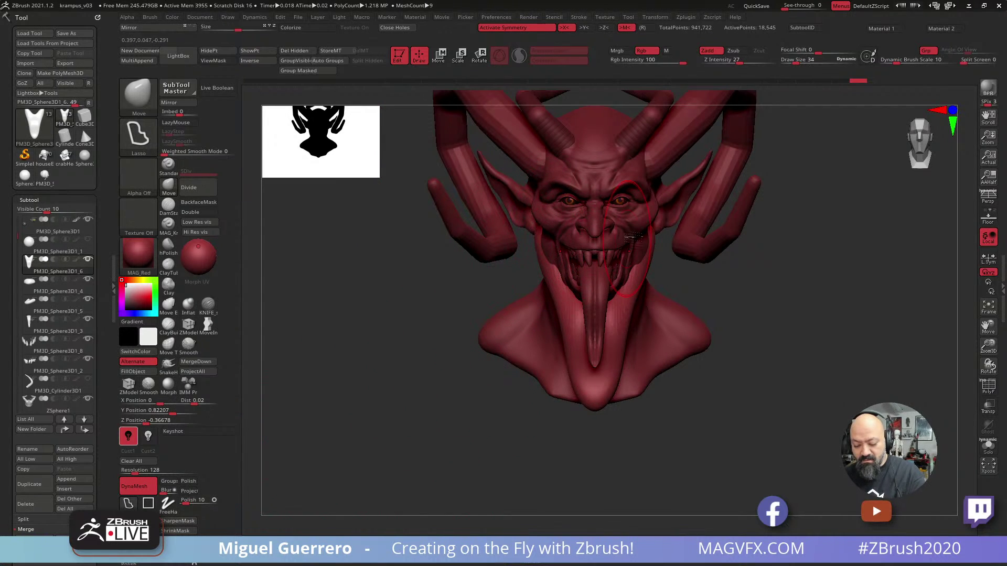
{"action": "key", "text": "["}
{"action": "left_click_drag", "start_coordinate": [639, 239], "coordinate": [645, 210]}
{"action": "mouse_move", "coordinate": [669, 277]}
{"action": "left_mouse_down"}
{"action": "mouse_move", "coordinate": [656, 257]}
{"action": "mouse_move", "coordinate": [656, 212]}
{"action": "left_mouse_up"}
{"action": "left_click_drag", "start_coordinate": [668, 246], "coordinate": [572, 250], "text": "shift"}
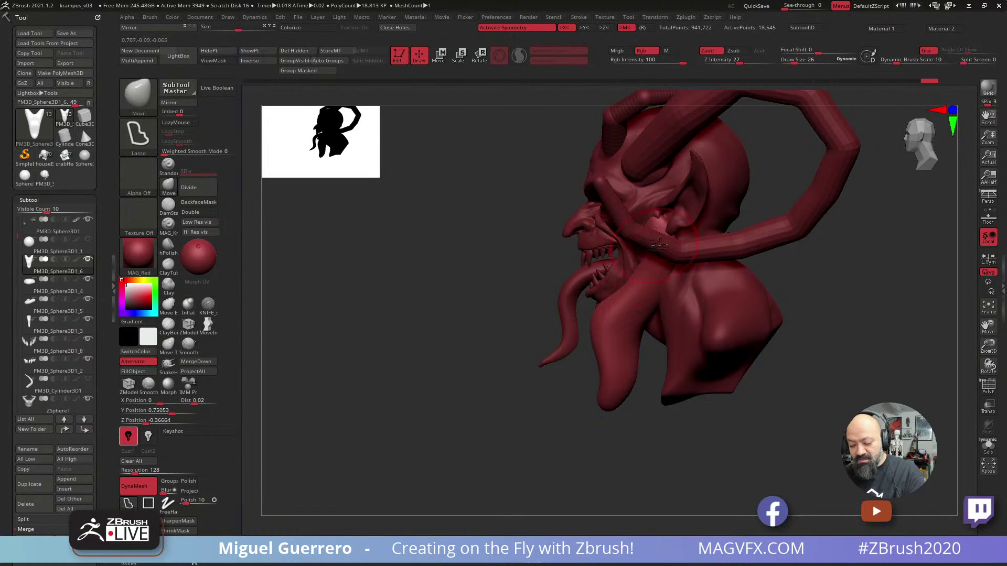
{"action": "mouse_move", "coordinate": [660, 263]}
{"action": "left_mouse_down"}
{"action": "mouse_move", "coordinate": [652, 236]}
{"action": "mouse_move", "coordinate": [646, 258]}
{"action": "mouse_move", "coordinate": [628, 258]}
{"action": "left_mouse_up"}
{"action": "left_click_drag", "start_coordinate": [652, 225], "coordinate": [636, 224]}
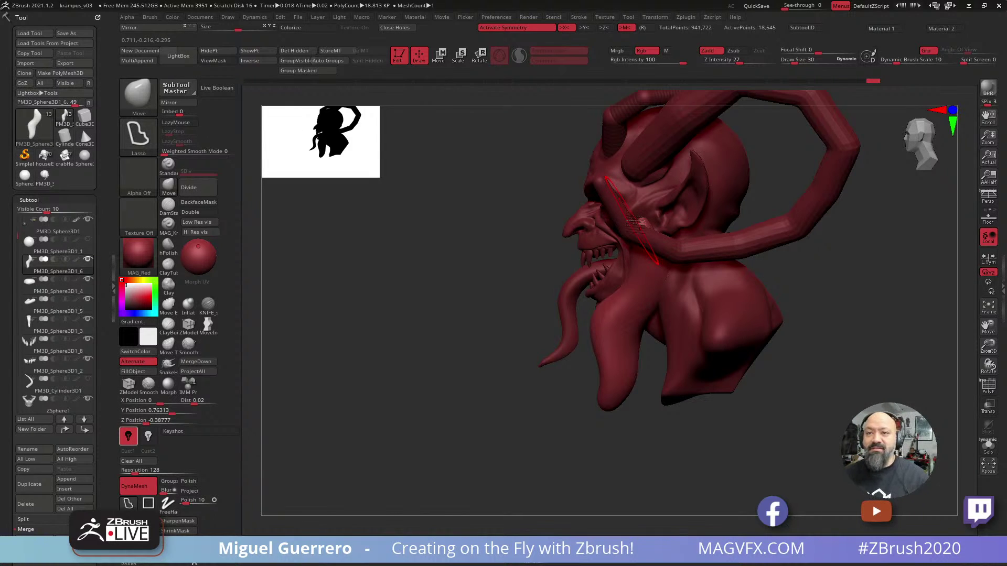
Slim both sides of the beard beside the tongue and taper its lower tip with the Move brush at draw size 30.
{"action": "left_click_drag", "start_coordinate": [423, 343], "coordinate": [518, 282]}
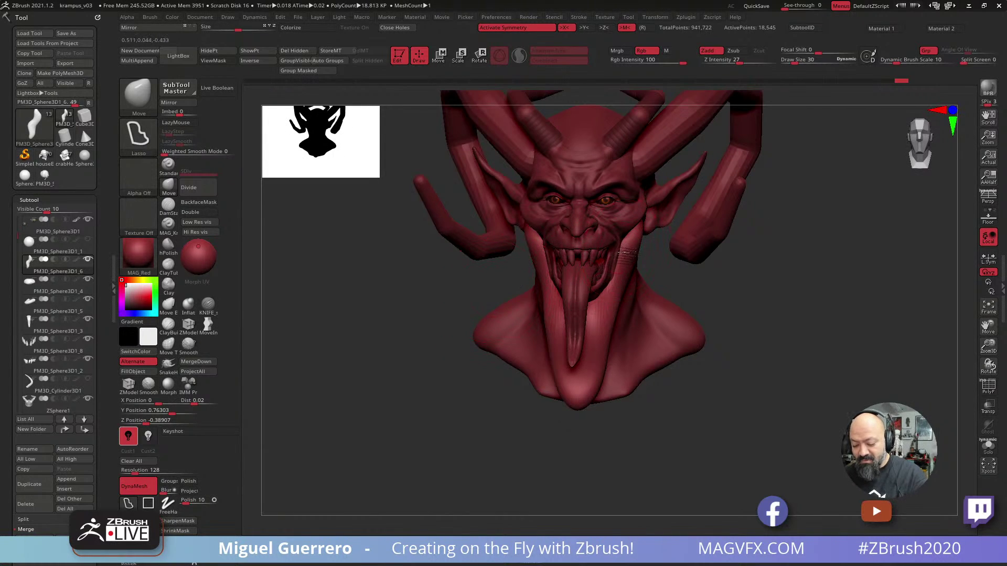
{"action": "mouse_move", "coordinate": [615, 308]}
{"action": "left_mouse_down"}
{"action": "mouse_move", "coordinate": [637, 264]}
{"action": "mouse_move", "coordinate": [649, 265]}
{"action": "left_mouse_up"}
{"action": "key", "text": "bracketleft"}
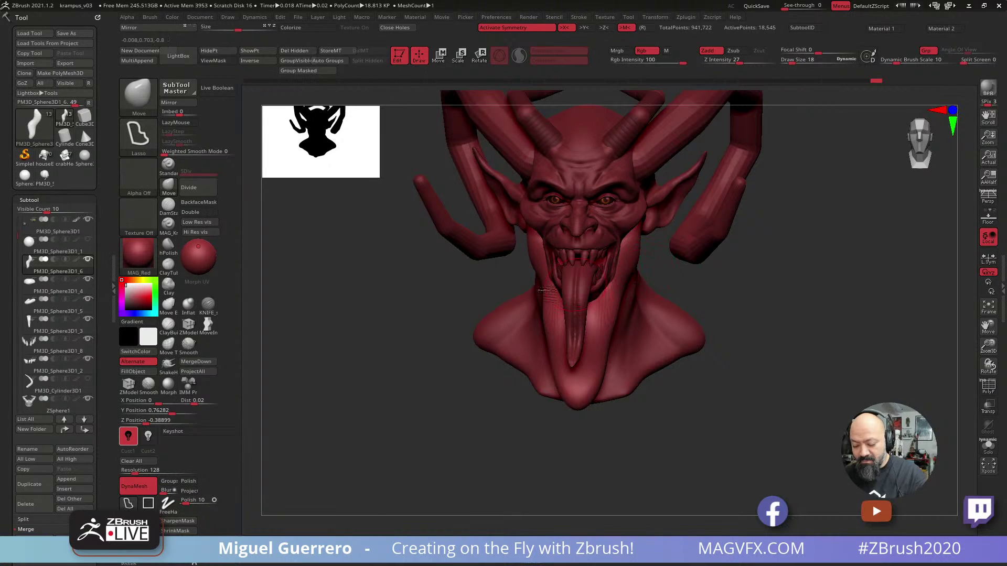
{"action": "left_click_drag", "start_coordinate": [543, 290], "coordinate": [540, 291]}
{"action": "right_click_drag", "start_coordinate": [539, 293], "coordinate": [546, 295]}
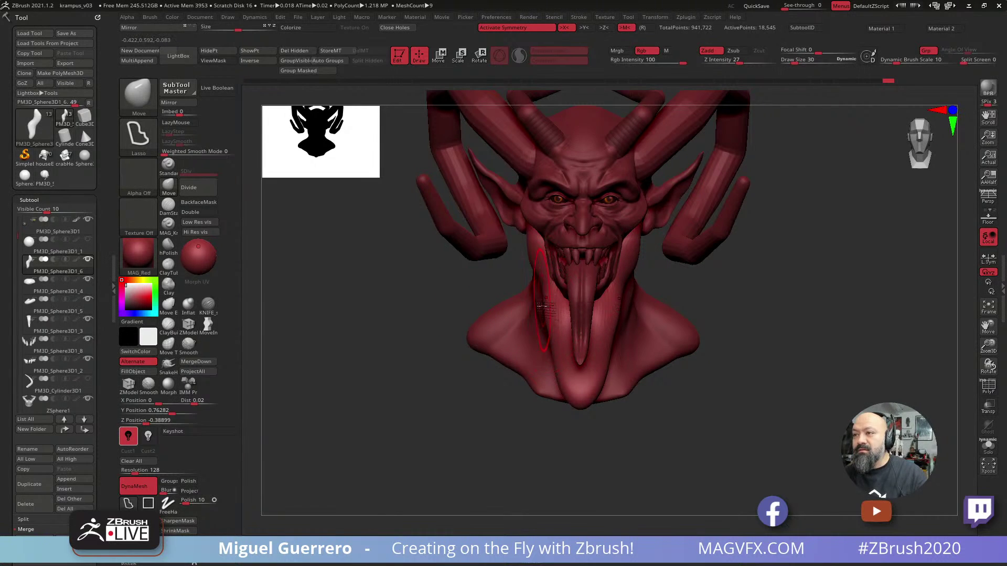
{"action": "left_click_drag", "start_coordinate": [545, 299], "coordinate": [562, 322]}
{"action": "left_click_drag", "start_coordinate": [580, 400], "coordinate": [567, 380]}
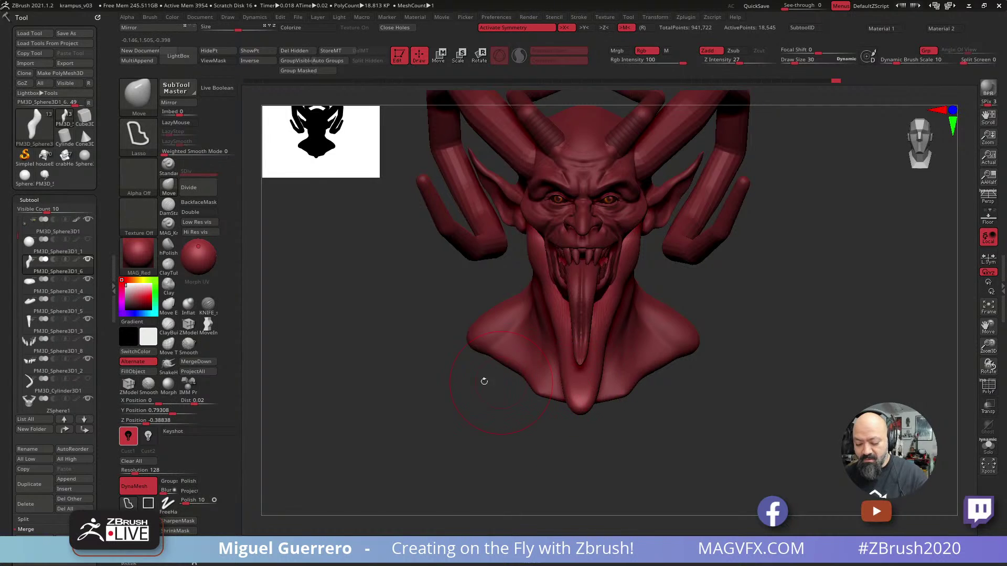
{"action": "left_click_drag", "start_coordinate": [484, 381], "coordinate": [425, 353]}
{"action": "left_click_drag", "start_coordinate": [636, 237], "coordinate": [643, 240]}
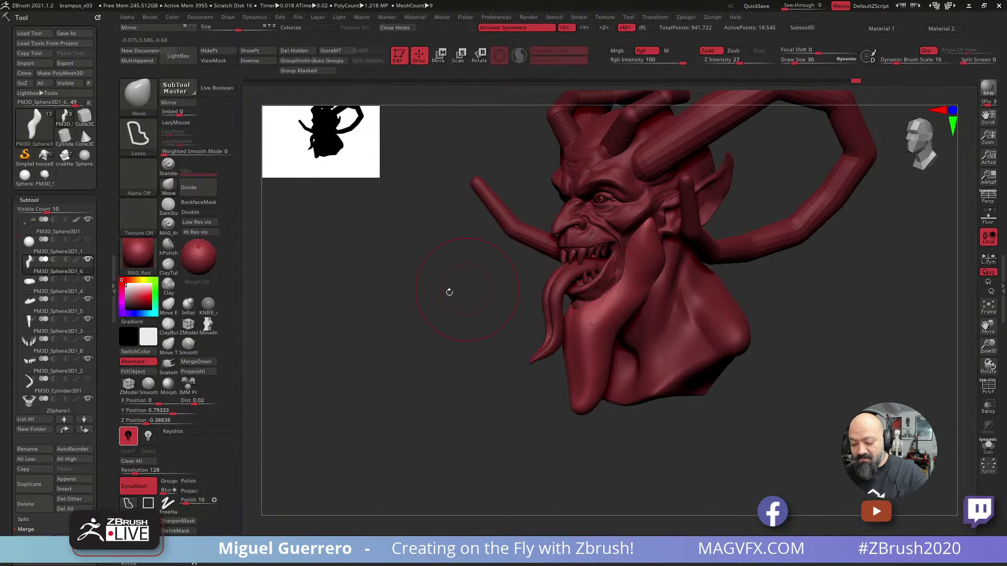
Duplicate the hidden PM3D_Sphere3D1_1 sphere subtool and select the copy.
{"action": "mouse_move", "coordinate": [447, 292]}
{"action": "left_mouse_down"}
{"action": "mouse_move", "coordinate": [439, 344]}
{"action": "mouse_move", "coordinate": [367, 379]}
{"action": "left_mouse_up"}
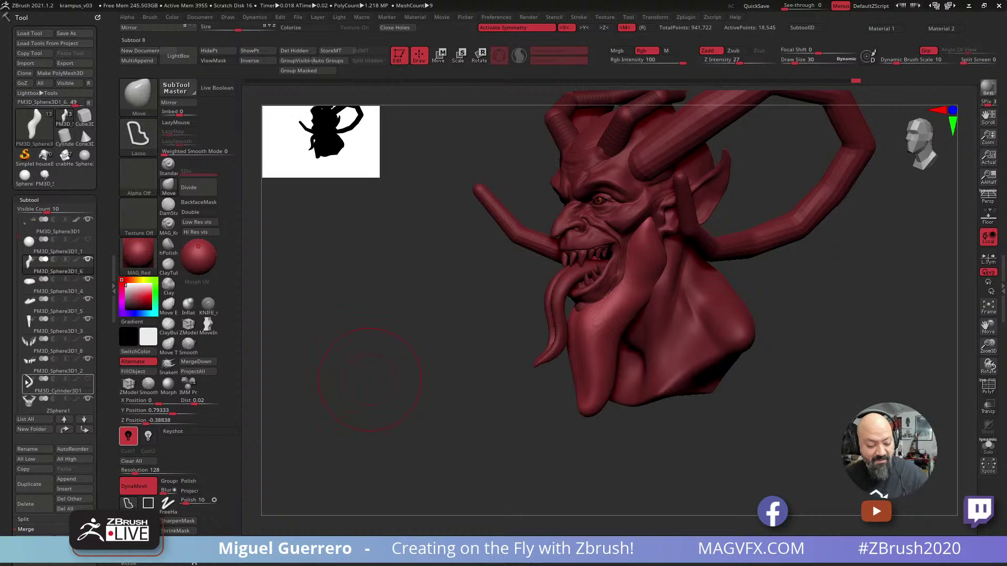
{"action": "left_click", "coordinate": [52, 246]}
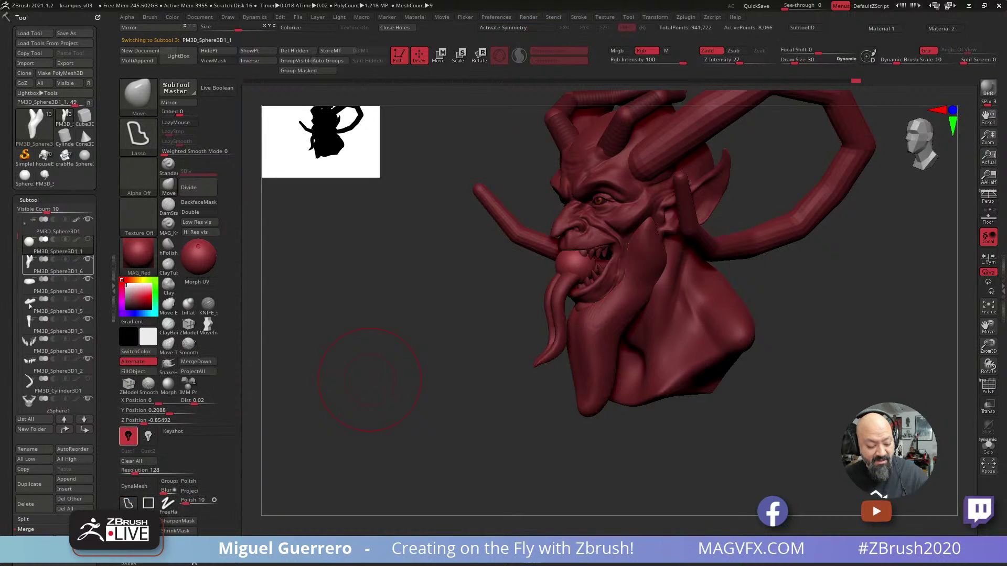
{"action": "left_click", "coordinate": [30, 487]}
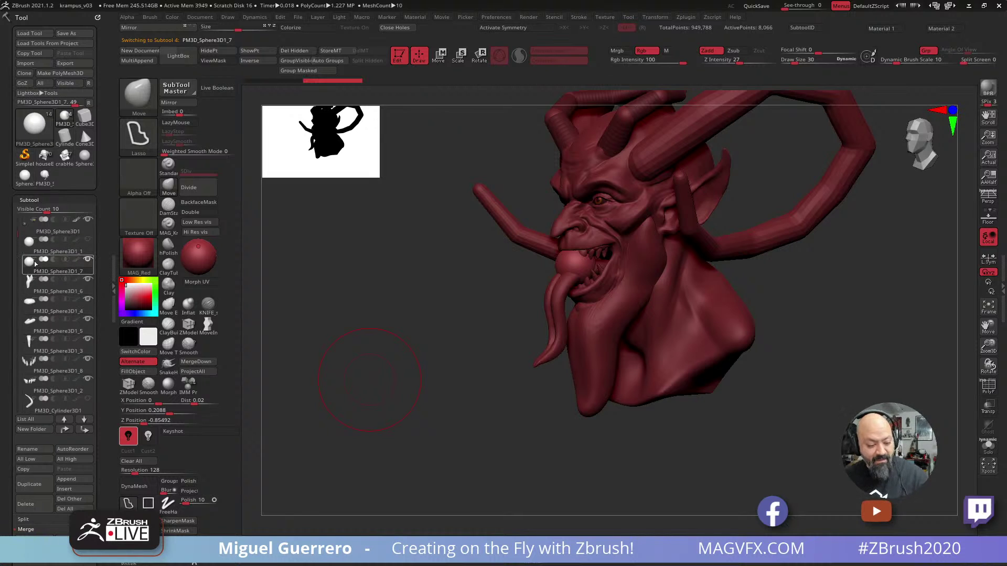
{"action": "left_click_drag", "start_coordinate": [401, 300], "coordinate": [356, 298]}
Move the duplicated sphere up and back onto the top of the skull, and turn on X symmetry for it.
{"action": "left_click", "coordinate": [438, 57]}
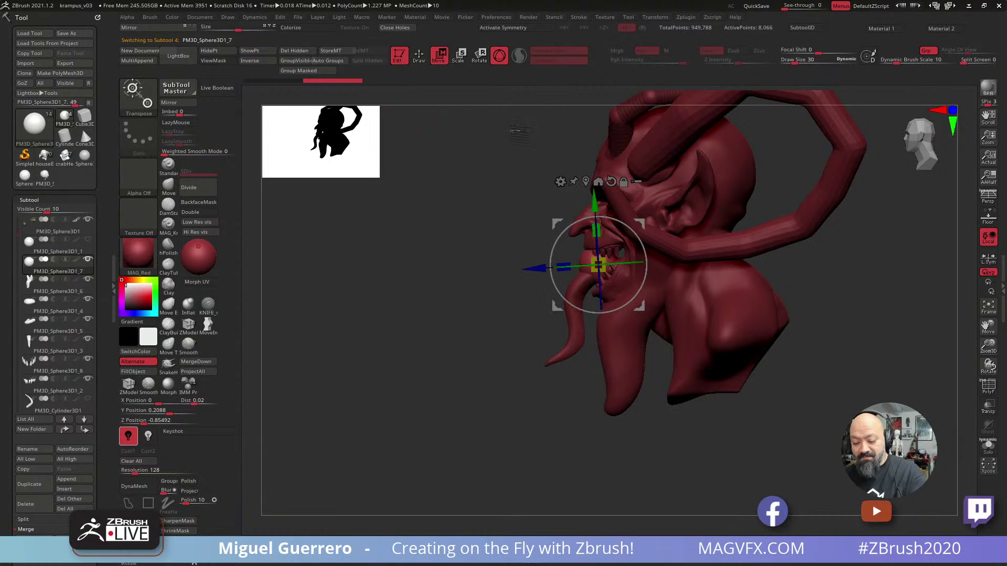
{"action": "left_click_drag", "start_coordinate": [593, 200], "coordinate": [590, 150]}
{"action": "left_click_drag", "start_coordinate": [558, 218], "coordinate": [662, 213]}
{"action": "left_click_drag", "start_coordinate": [698, 147], "coordinate": [698, 106]}
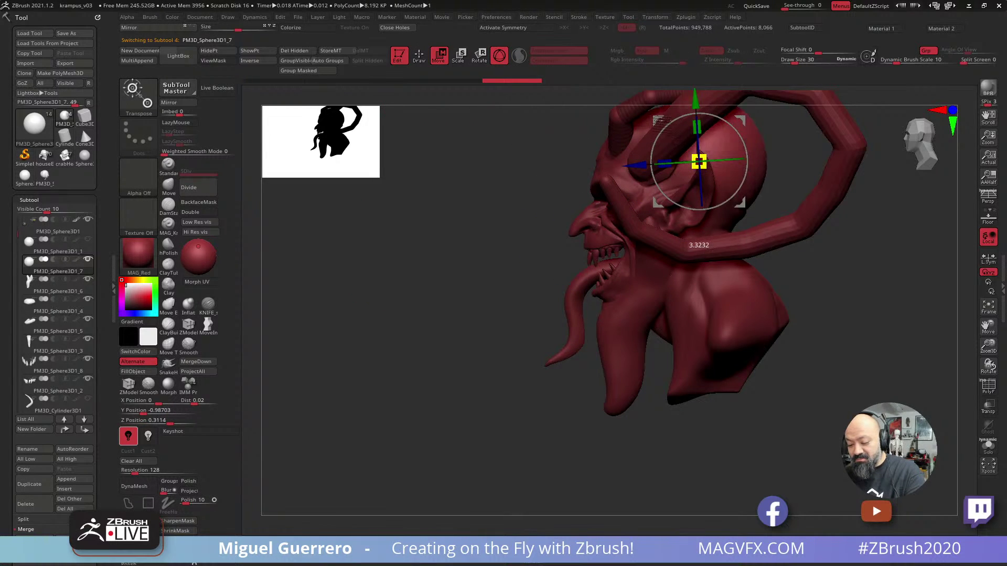
{"action": "left_click_drag", "start_coordinate": [465, 195], "coordinate": [508, 179]}
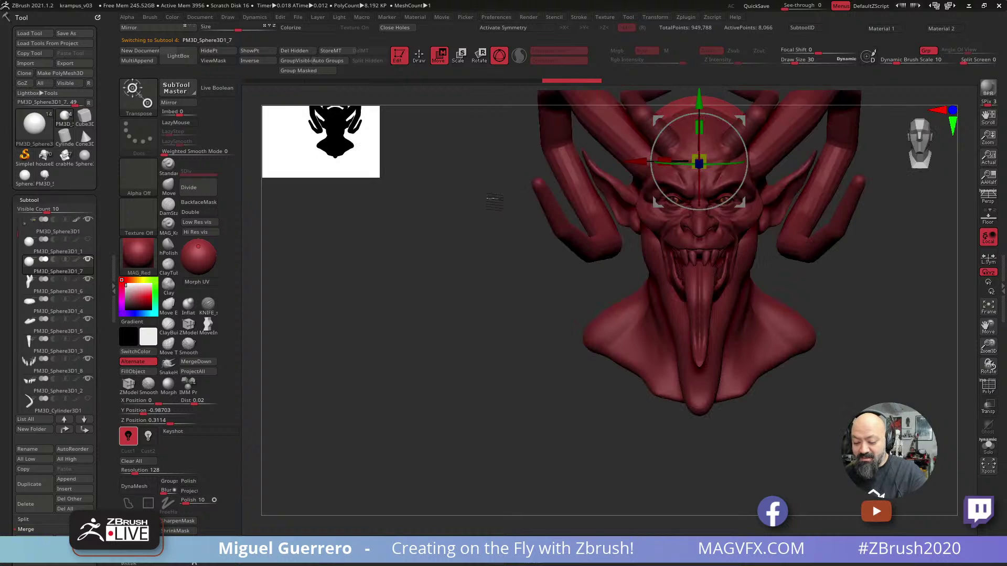
{"action": "left_click_drag", "start_coordinate": [466, 222], "coordinate": [451, 291], "text": "alt"}
{"action": "key", "text": "q"}
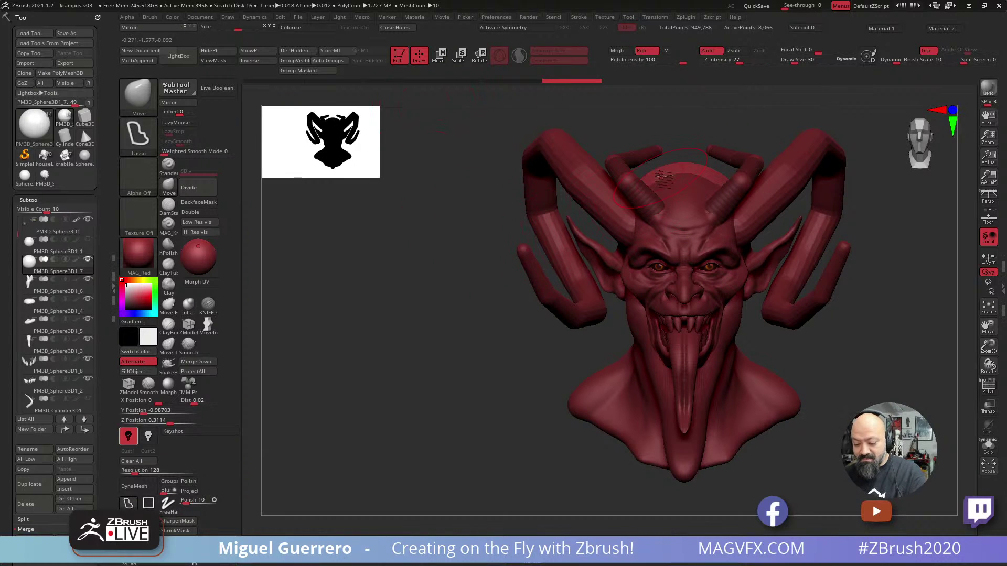
{"action": "key", "text": "x"}
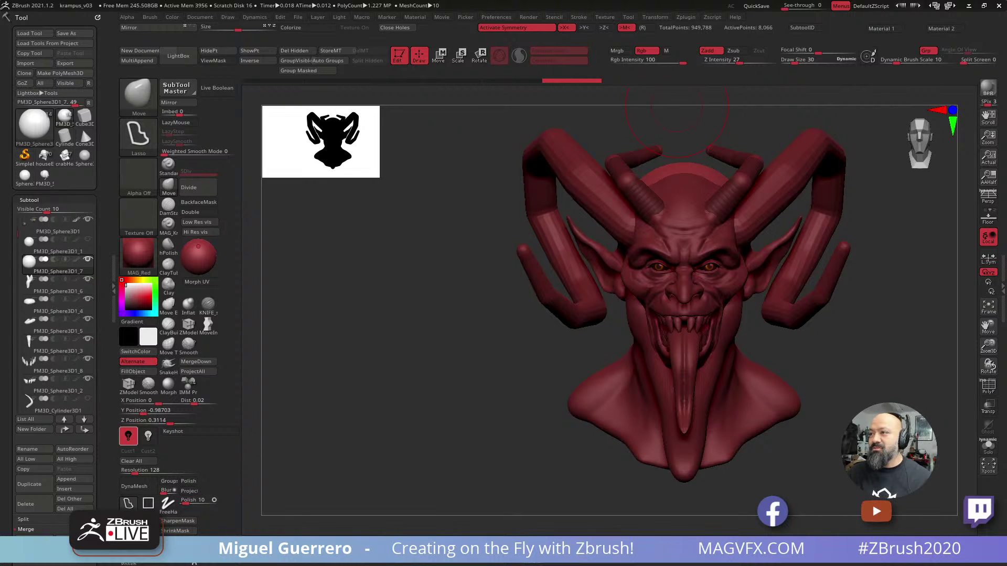
Examine the Krampus reference images for the shapes of horns, hair and beard.
{"action": "right_click_drag", "start_coordinate": [760, 1], "coordinate": [735, 509]}
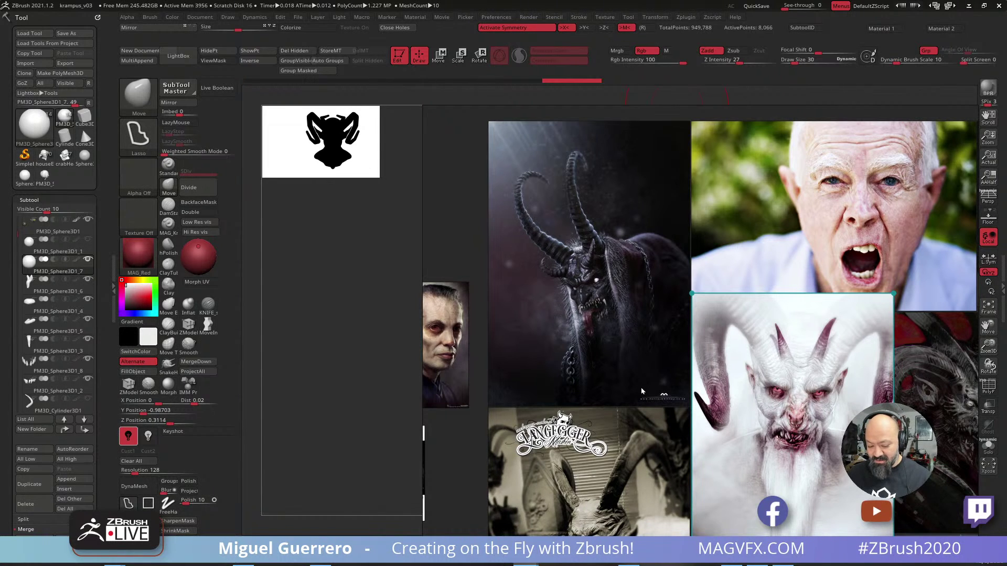
{"action": "middle_click_drag", "start_coordinate": [775, 323], "coordinate": [591, 319]}
{"action": "middle_click_drag", "start_coordinate": [703, 343], "coordinate": [642, 325]}
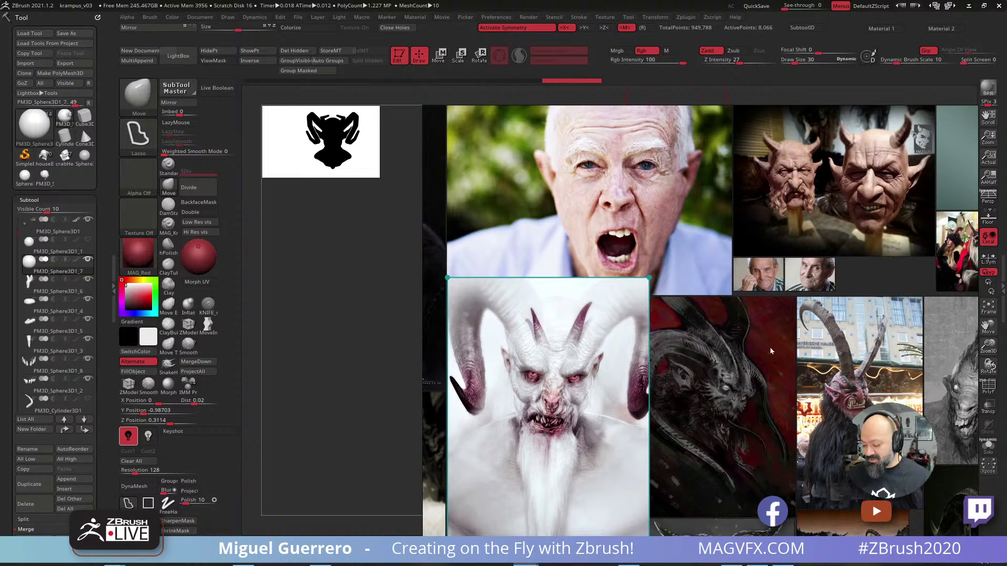
{"action": "middle_click_drag", "start_coordinate": [744, 343], "coordinate": [595, 339]}
{"action": "middle_click_drag", "start_coordinate": [715, 328], "coordinate": [668, 334]}
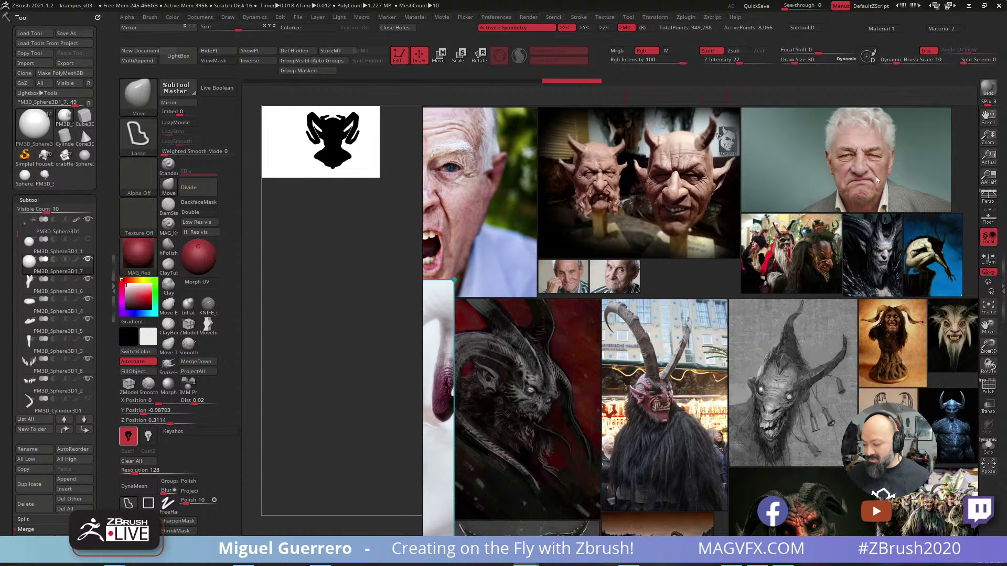
{"action": "middle_click_drag", "start_coordinate": [853, 227], "coordinate": [798, 217]}
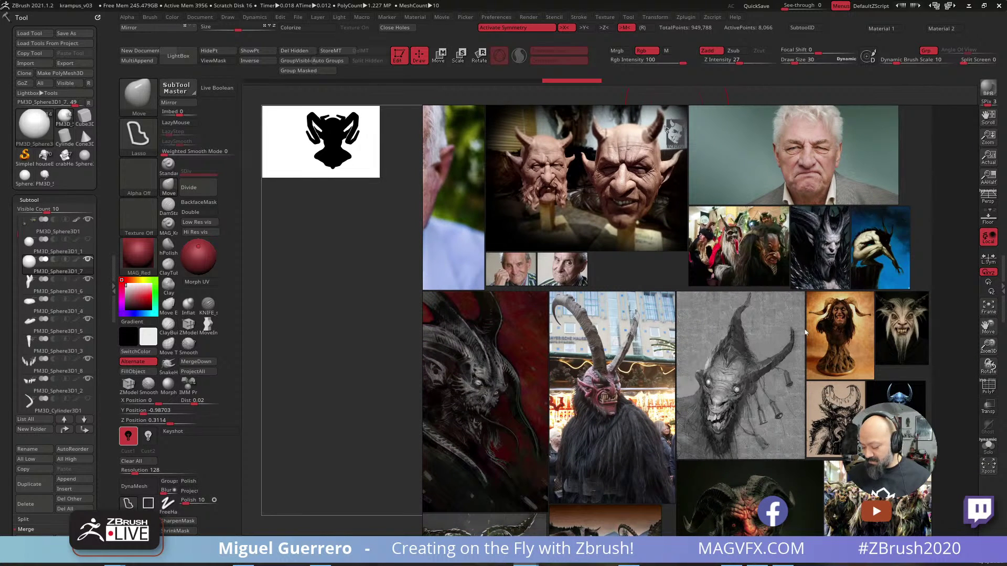
{"action": "middle_click_drag", "start_coordinate": [804, 331], "coordinate": [815, 319]}
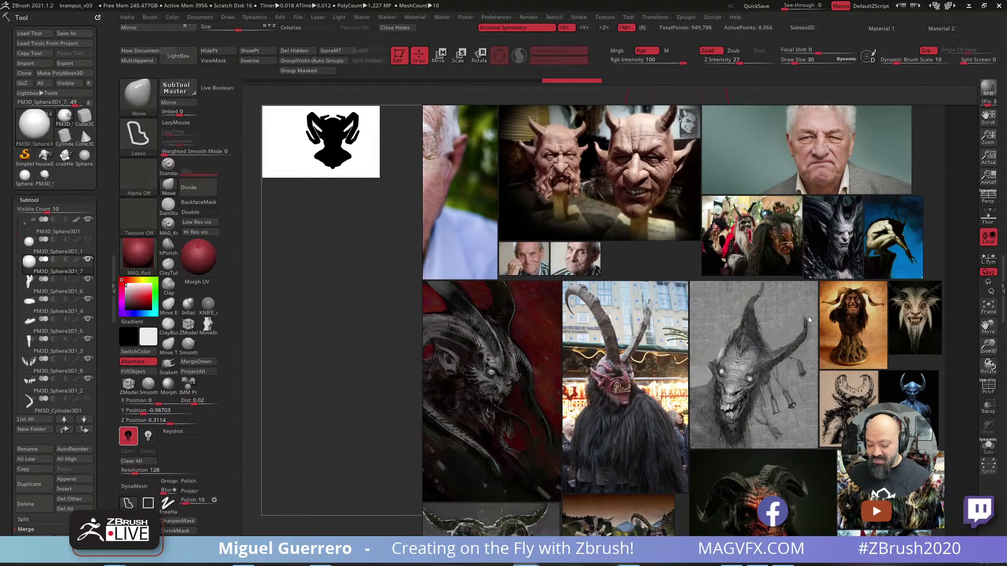
{"action": "right_click_drag", "start_coordinate": [807, 320], "coordinate": [915, 0]}
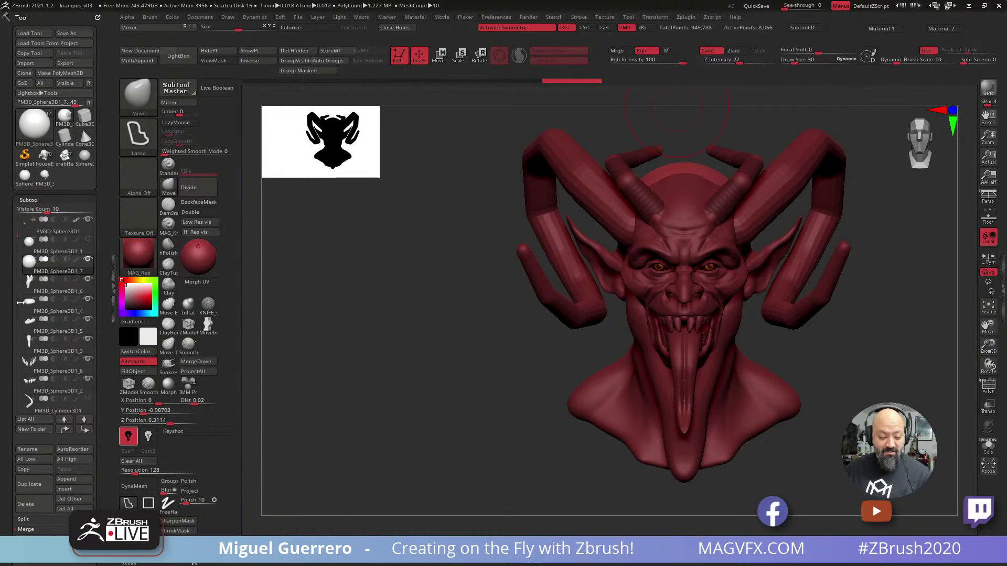
Hide the ZSphere3 ram-like horns and show the upright ZSphere2 horns on the head.
{"action": "left_click_drag", "start_coordinate": [16, 238], "coordinate": [14, 323]}
{"action": "left_click", "coordinate": [87, 319]}
{"action": "left_click", "coordinate": [87, 299]}
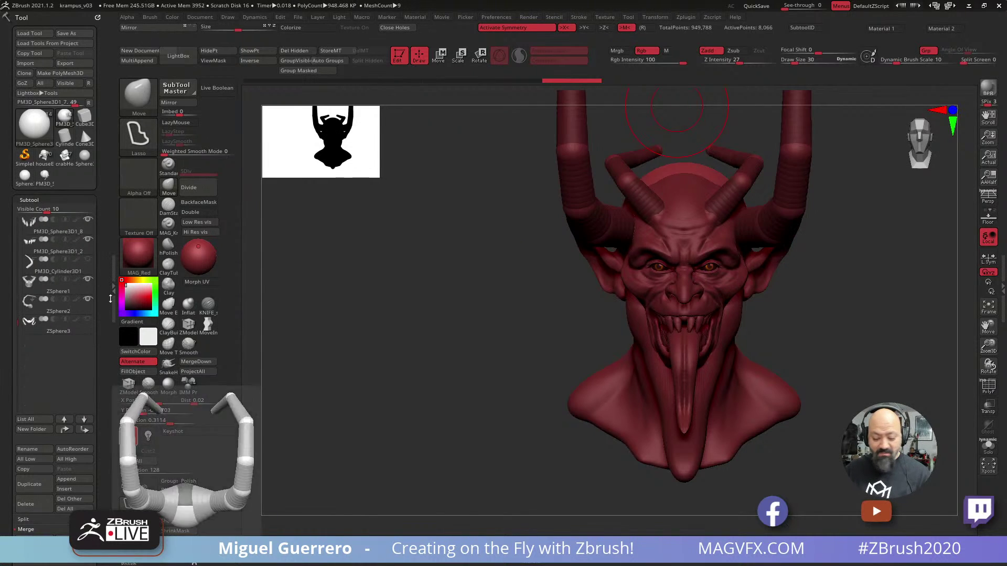
{"action": "left_click_drag", "start_coordinate": [374, 364], "coordinate": [357, 363]}
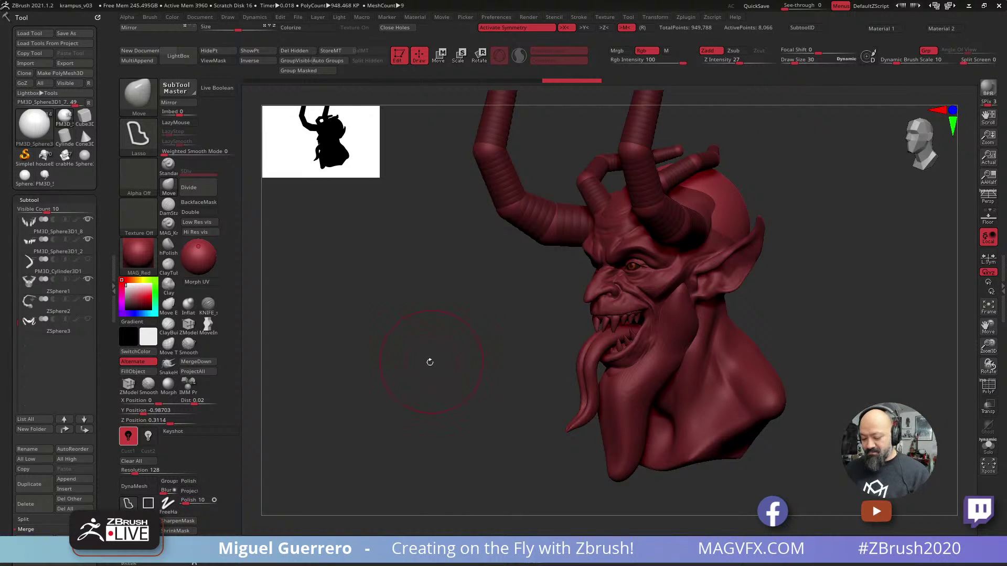
{"action": "mouse_move", "coordinate": [430, 362]}
{"action": "left_mouse_down", "text": "shift"}
{"action": "mouse_move", "coordinate": [428, 350]}
{"action": "mouse_move", "coordinate": [475, 314]}
{"action": "left_mouse_up", "text": "shift"}
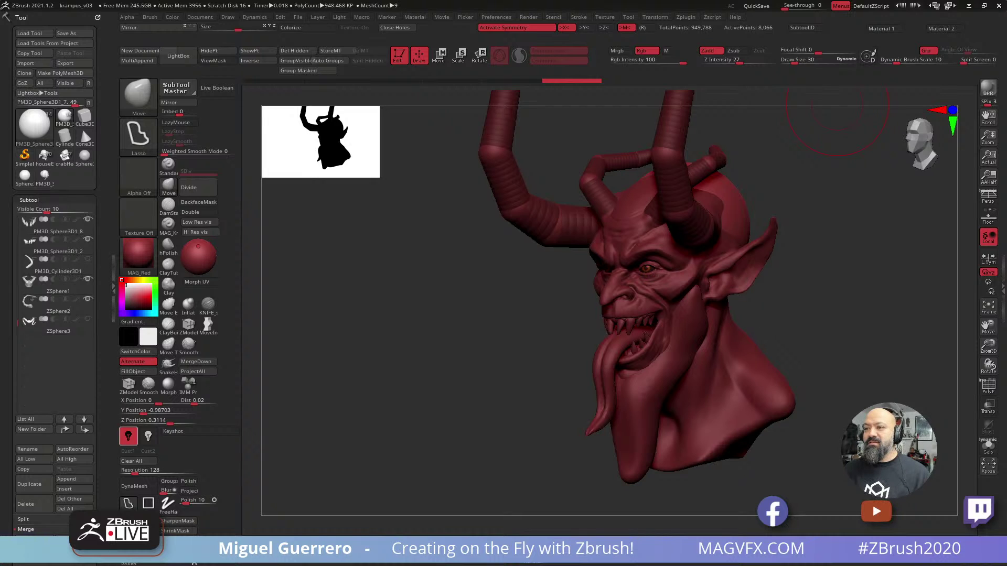
Shape the skull sphere into a hair mass with the Move brush, drawing it down the back of the head to the neck.
{"action": "left_click_drag", "start_coordinate": [425, 321], "coordinate": [281, 261]}
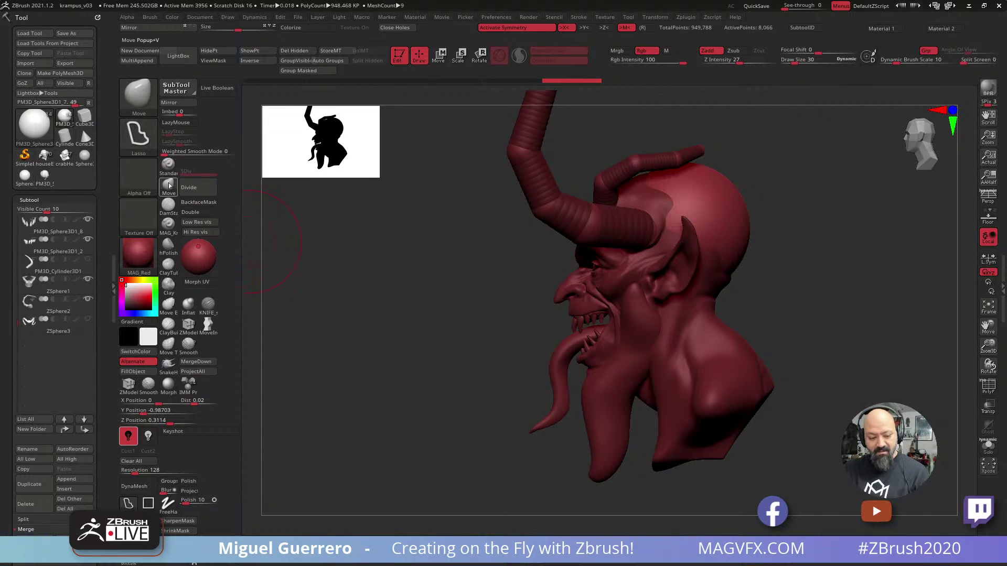
{"action": "key", "text": "b"}
{"action": "key", "text": "Escape"}
{"action": "mouse_move", "coordinate": [723, 263]}
{"action": "left_mouse_down"}
{"action": "mouse_move", "coordinate": [752, 254]}
{"action": "mouse_move", "coordinate": [716, 223]}
{"action": "left_mouse_up"}
{"action": "left_click_drag", "start_coordinate": [461, 263], "coordinate": [499, 259], "text": "shift"}
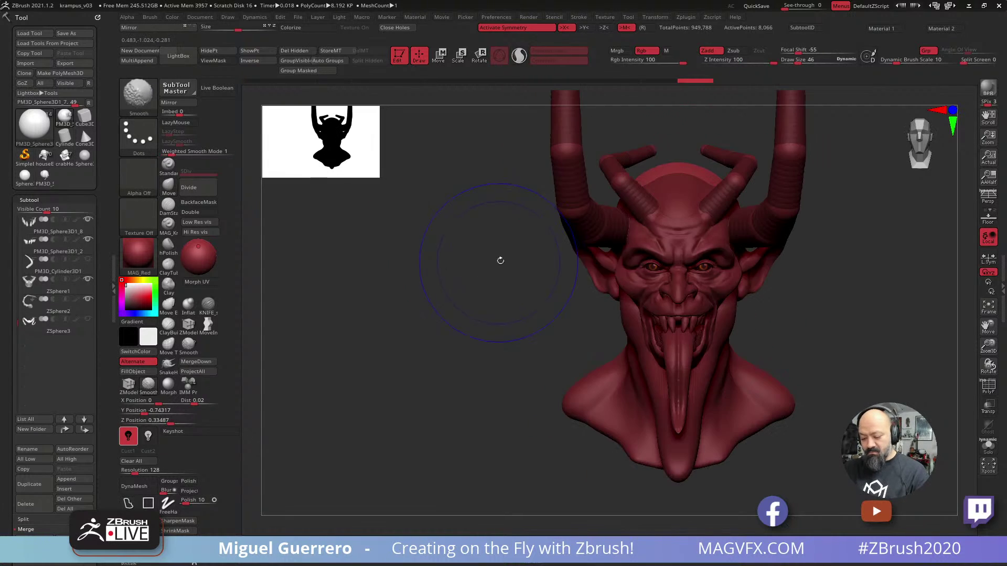
{"action": "left_click_drag", "start_coordinate": [650, 171], "coordinate": [649, 188]}
{"action": "mouse_move", "coordinate": [467, 265]}
{"action": "left_mouse_down"}
{"action": "mouse_move", "coordinate": [420, 274]}
{"action": "mouse_move", "coordinate": [441, 297]}
{"action": "left_mouse_up"}
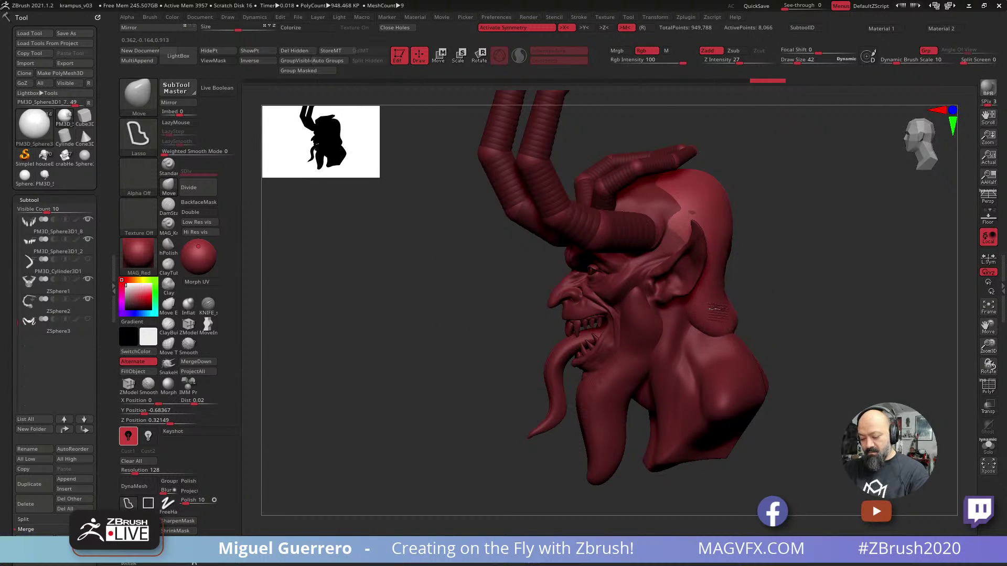
{"action": "left_click_drag", "start_coordinate": [438, 298], "coordinate": [398, 302]}
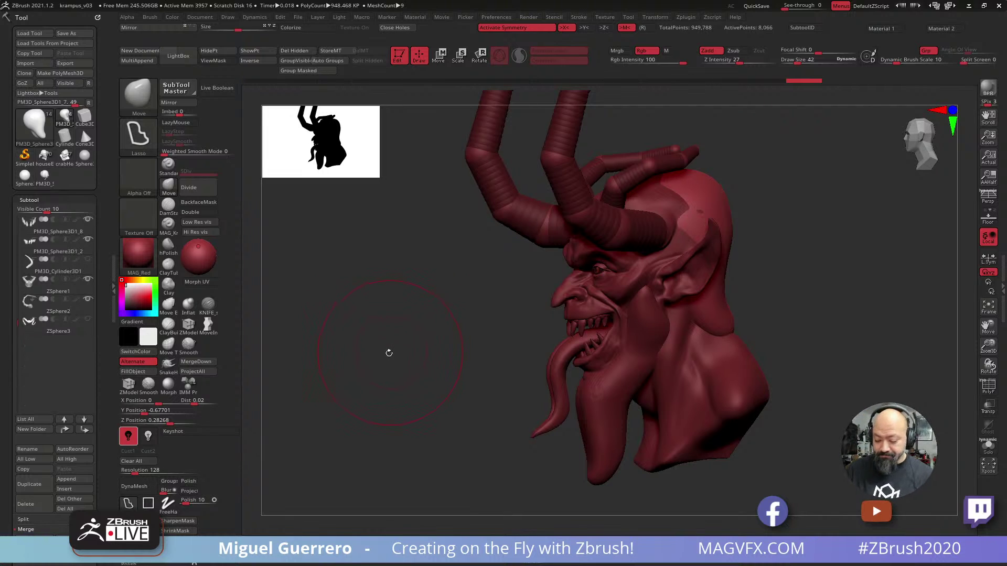
Adjust the hair mass's front edge around the temple and ear with the Move brush at draw size 30.
{"action": "left_click_drag", "start_coordinate": [388, 353], "coordinate": [403, 349]}
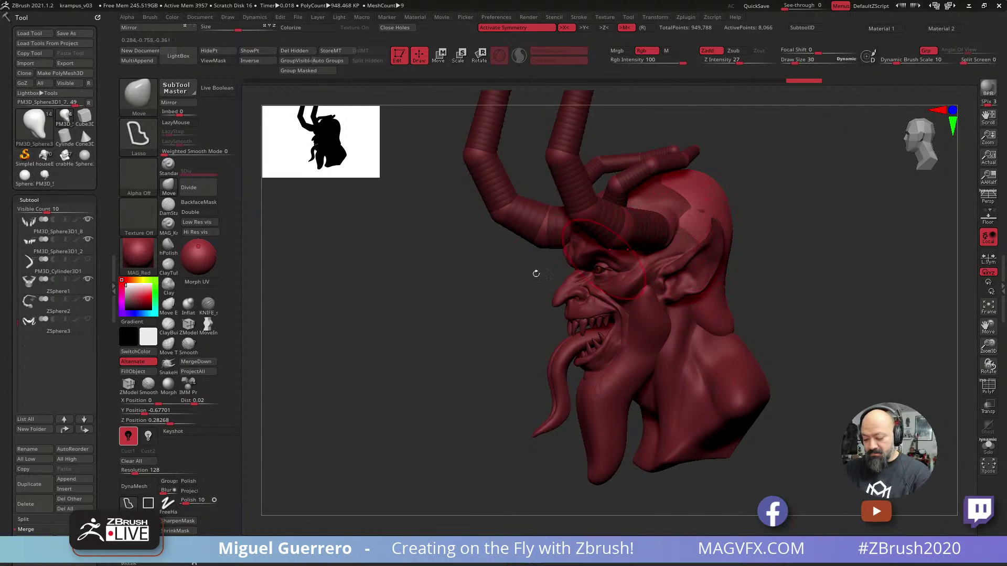
{"action": "left_click_drag", "start_coordinate": [536, 274], "coordinate": [514, 277]}
{"action": "mouse_move", "coordinate": [666, 247]}
{"action": "left_mouse_down"}
{"action": "mouse_move", "coordinate": [642, 259]}
{"action": "mouse_move", "coordinate": [662, 249]}
{"action": "left_mouse_up"}
{"action": "left_click_drag", "start_coordinate": [459, 281], "coordinate": [518, 286]}
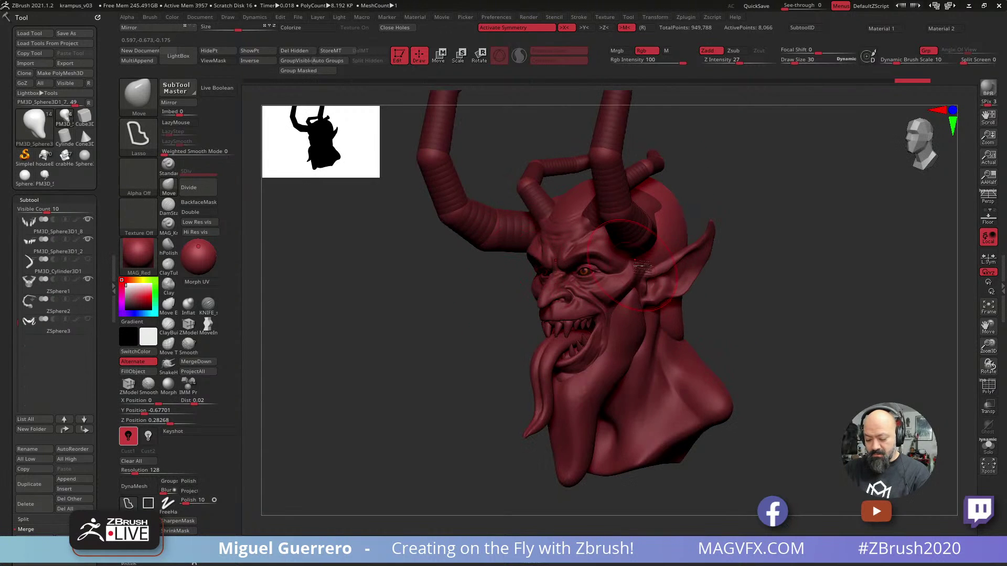
{"action": "left_click_drag", "start_coordinate": [642, 264], "coordinate": [631, 266]}
{"action": "left_click_drag", "start_coordinate": [415, 315], "coordinate": [454, 272]}
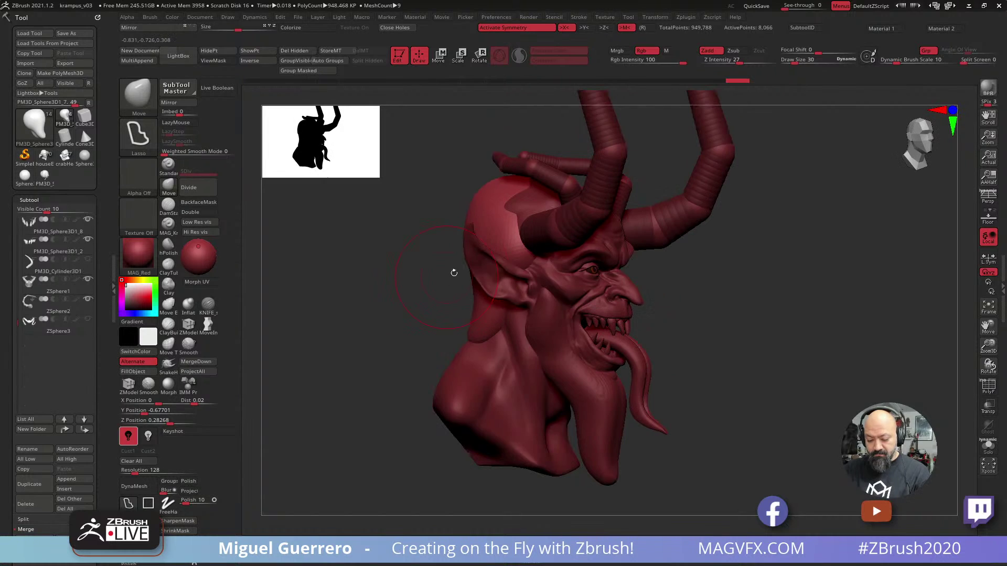
Refine the hair mass's front edge at the temple with the Move brush and convert the mass to DynaMesh at resolution 128.
{"action": "left_click_drag", "start_coordinate": [518, 262], "coordinate": [533, 258]}
{"action": "left_click_drag", "start_coordinate": [422, 279], "coordinate": [450, 277]}
{"action": "mouse_move", "coordinate": [540, 271]}
{"action": "left_mouse_down"}
{"action": "mouse_move", "coordinate": [548, 277]}
{"action": "mouse_move", "coordinate": [516, 281]}
{"action": "mouse_move", "coordinate": [546, 267]}
{"action": "left_mouse_up"}
{"action": "key", "text": "["}
{"action": "left_click_drag", "start_coordinate": [509, 213], "coordinate": [520, 198]}
{"action": "left_click_drag", "start_coordinate": [419, 246], "coordinate": [361, 293]}
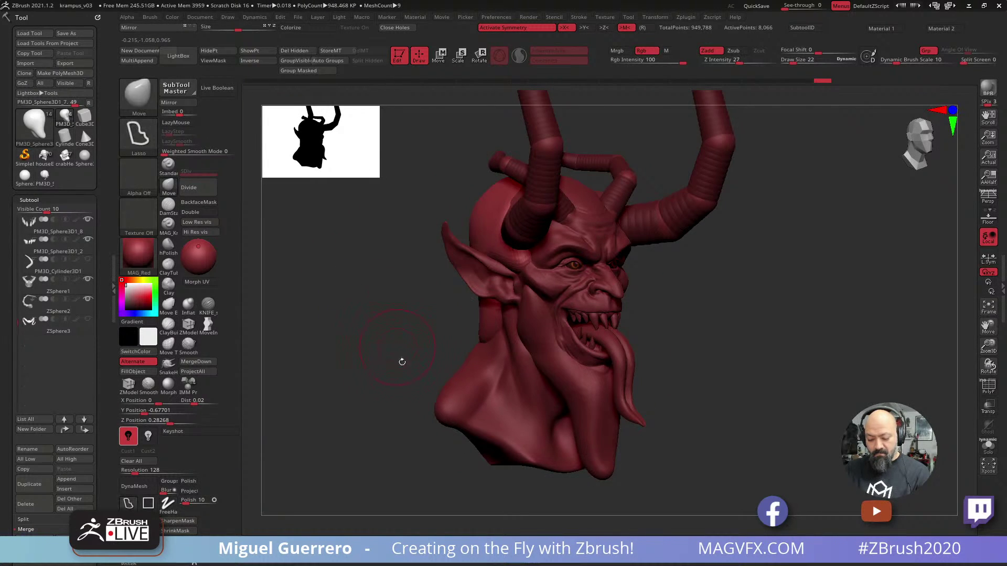
{"action": "left_click", "coordinate": [134, 487]}
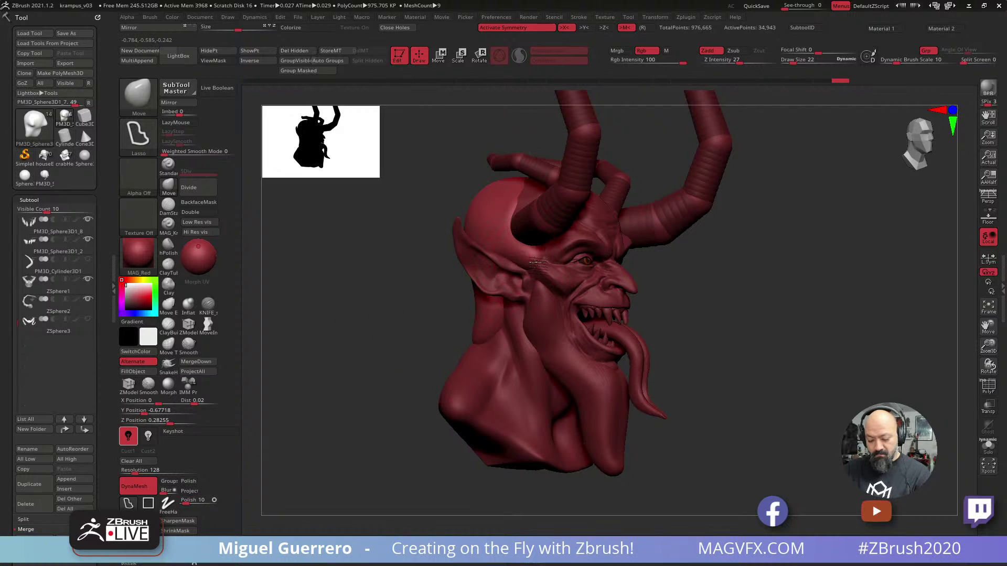
{"action": "left_click_drag", "start_coordinate": [533, 262], "coordinate": [535, 258]}
{"action": "left_click_drag", "start_coordinate": [378, 266], "coordinate": [375, 270], "text": "shift"}
{"action": "key", "text": "]"}
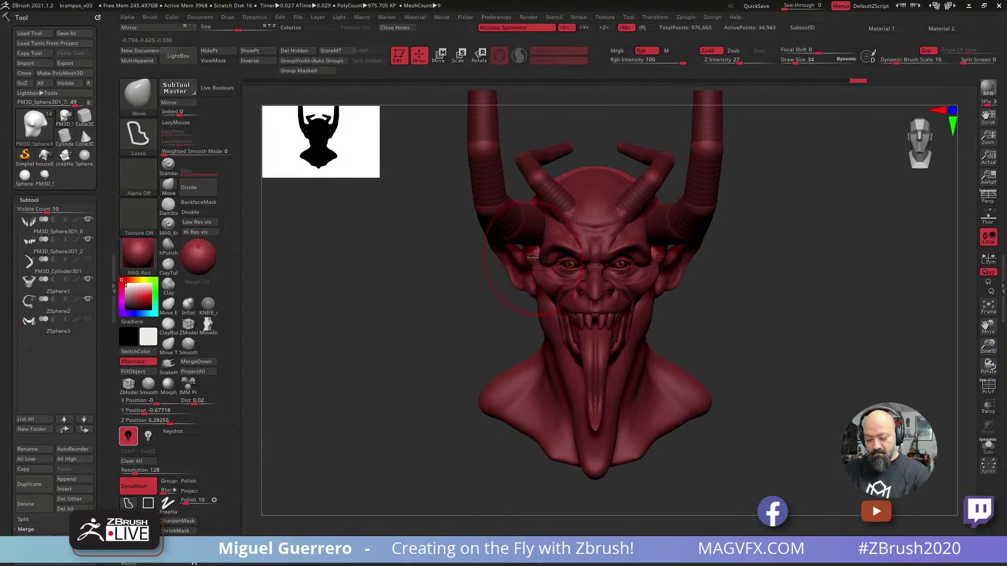
Carve hair strands above the ear and toward the temple with the KNIFE brush at draw size 10.
{"action": "left_click_drag", "start_coordinate": [436, 277], "coordinate": [348, 320]}
{"action": "left_click", "coordinate": [208, 305]}
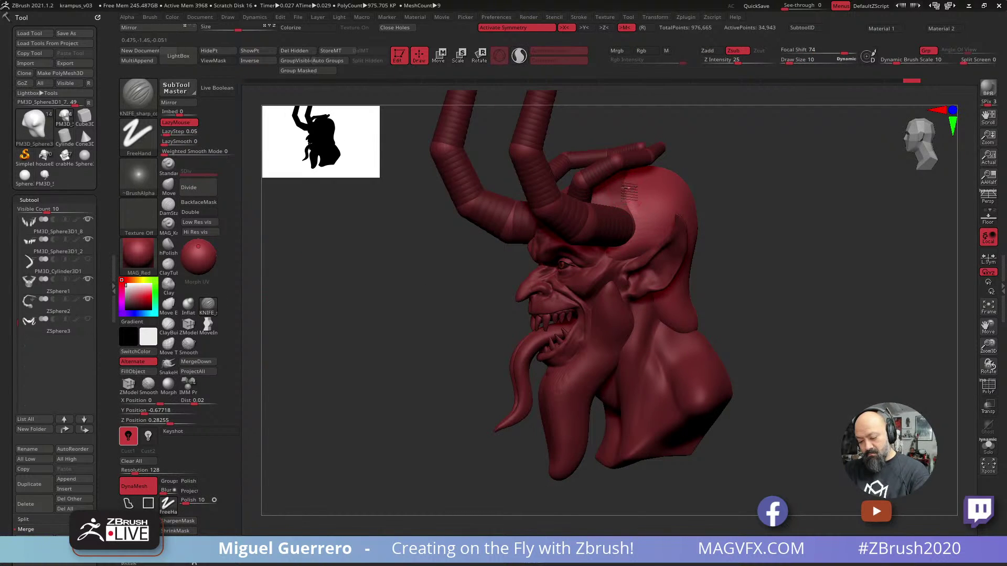
{"action": "key", "text": "["}
{"action": "mouse_move", "coordinate": [641, 187]}
{"action": "left_mouse_down"}
{"action": "mouse_move", "coordinate": [656, 242]}
{"action": "mouse_move", "coordinate": [632, 255]}
{"action": "left_mouse_up"}
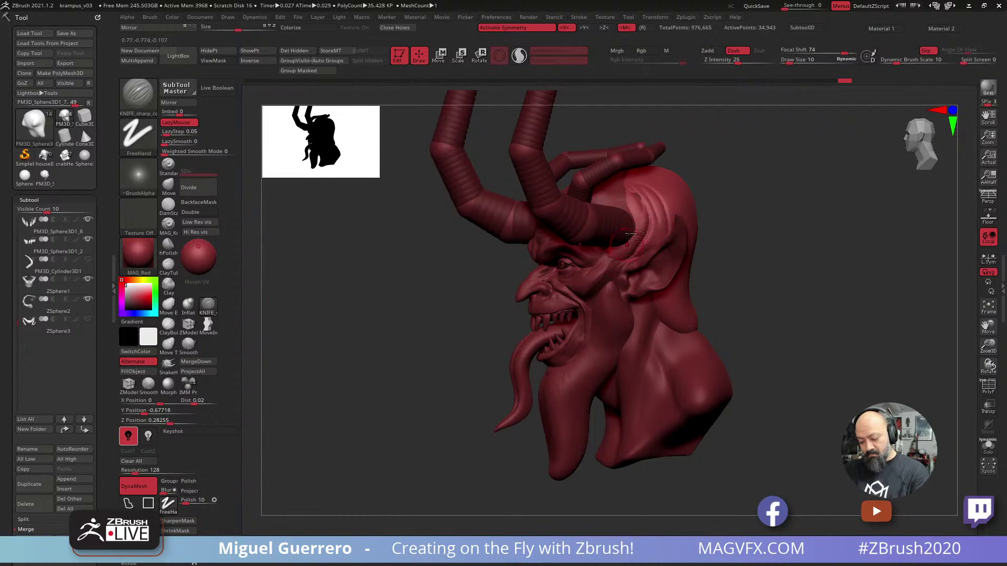
{"action": "mouse_move", "coordinate": [643, 216]}
{"action": "left_mouse_down"}
{"action": "mouse_move", "coordinate": [624, 262]}
{"action": "mouse_move", "coordinate": [607, 262]}
{"action": "left_mouse_up"}
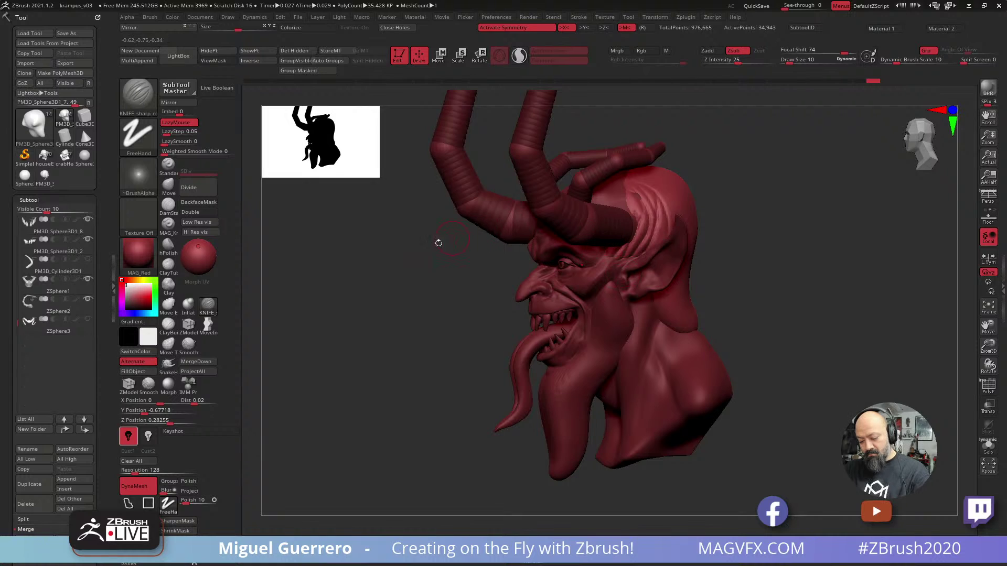
Carve long strands from the crown down behind the ear and over the top of the hair mass.
{"action": "left_click_drag", "start_coordinate": [438, 242], "coordinate": [443, 230]}
{"action": "left_click_drag", "start_coordinate": [686, 233], "coordinate": [681, 274]}
{"action": "left_click_drag", "start_coordinate": [638, 176], "coordinate": [683, 267]}
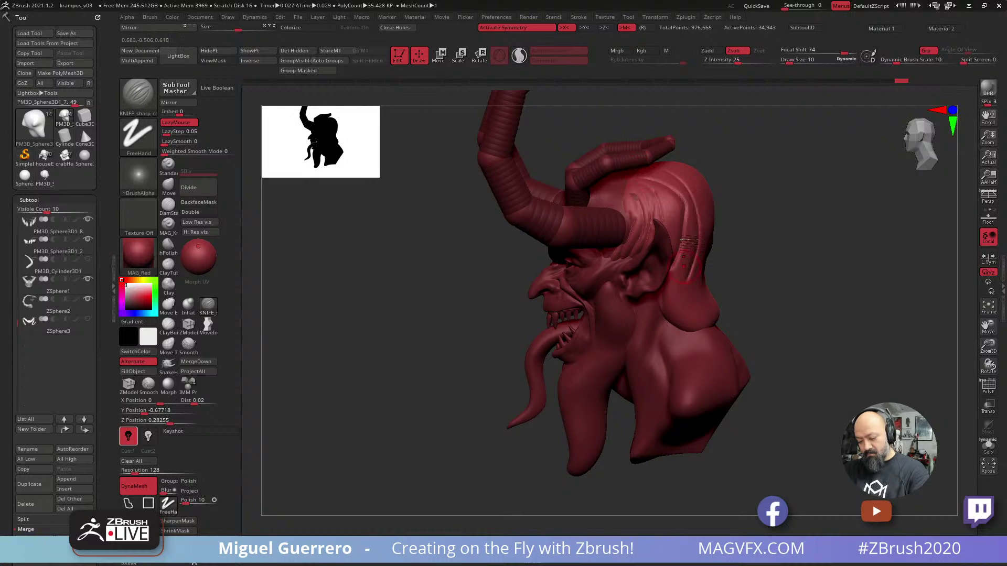
{"action": "left_click_drag", "start_coordinate": [443, 302], "coordinate": [719, 218]}
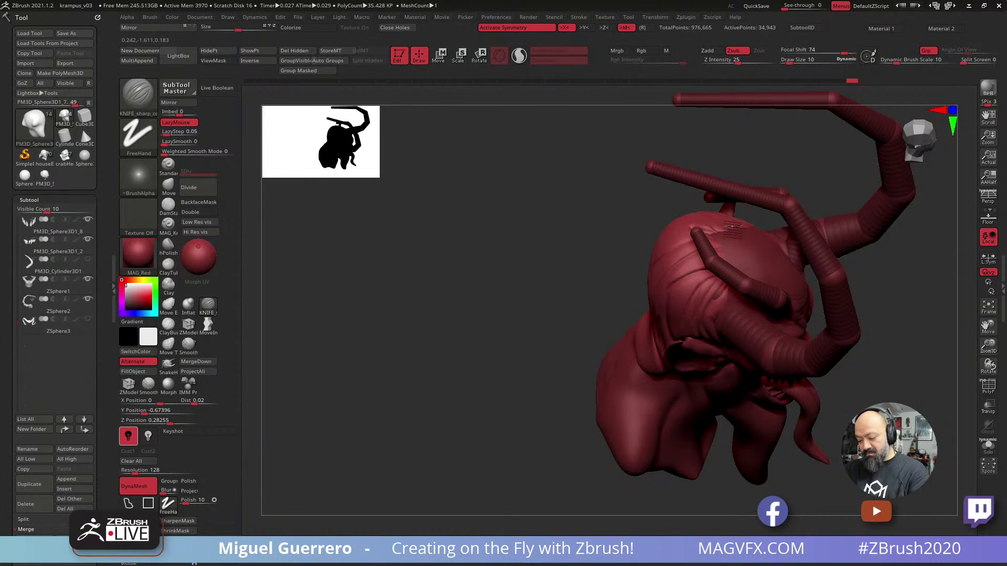
{"action": "left_click_drag", "start_coordinate": [589, 258], "coordinate": [593, 241]}
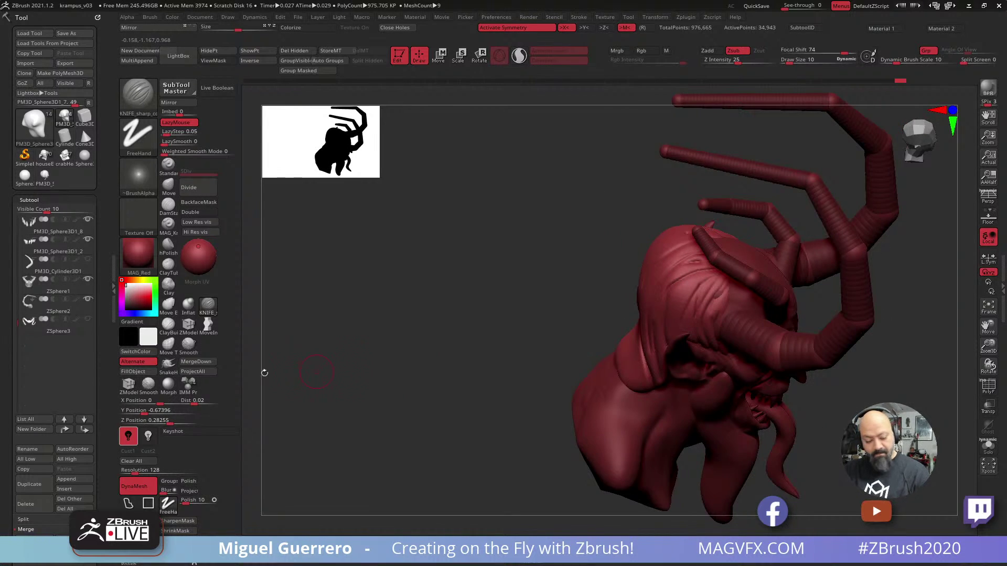
Hide the ZSphere1 and ZSphere2 horns and carve hair strands across the side of the head above the ear.
{"action": "left_click", "coordinate": [88, 280]}
{"action": "left_click", "coordinate": [89, 300]}
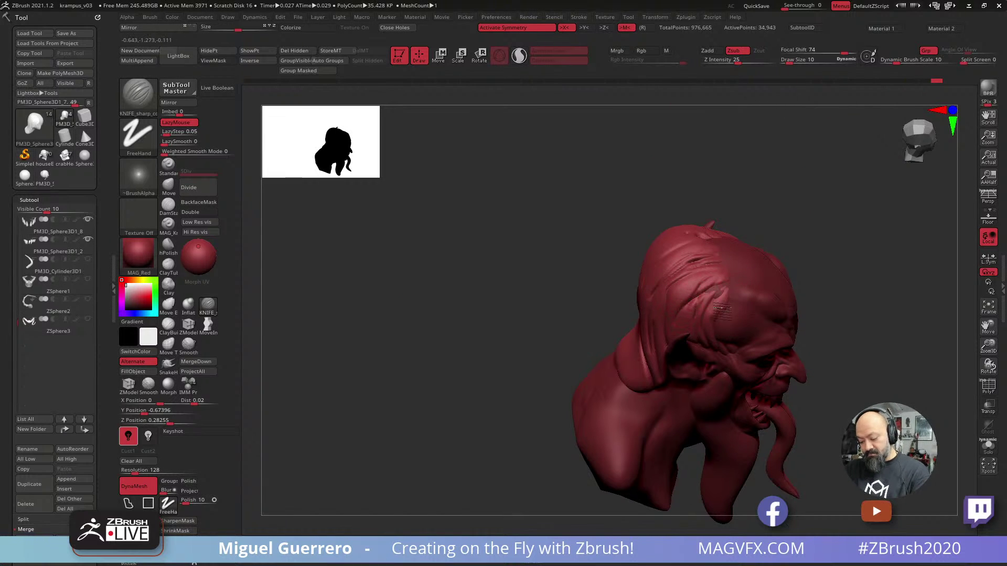
{"action": "left_click_drag", "start_coordinate": [722, 308], "coordinate": [682, 347]}
{"action": "mouse_move", "coordinate": [582, 293]}
{"action": "left_mouse_down"}
{"action": "mouse_move", "coordinate": [521, 306]}
{"action": "mouse_move", "coordinate": [577, 296]}
{"action": "left_mouse_up"}
{"action": "left_click_drag", "start_coordinate": [701, 282], "coordinate": [667, 322]}
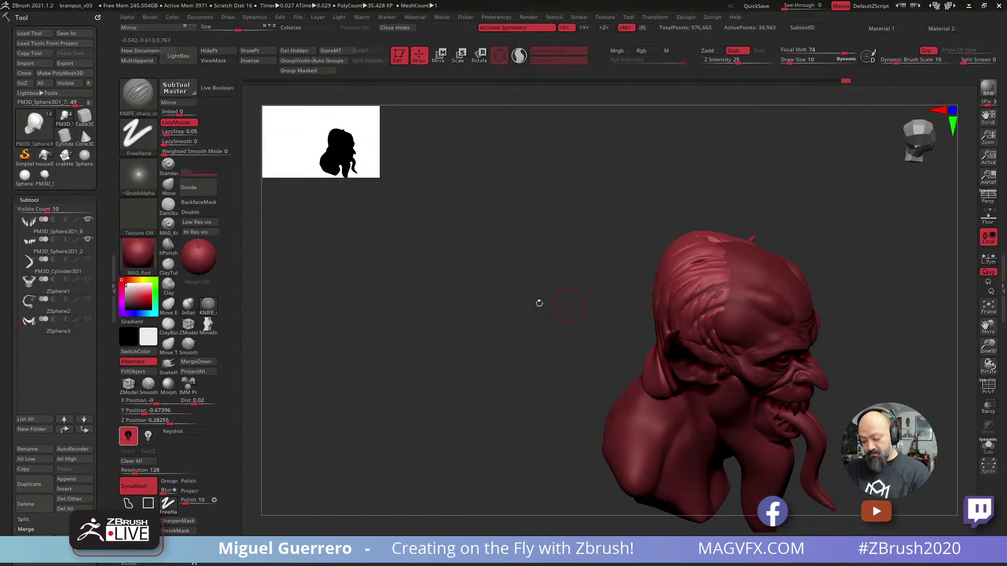
Carve hair strands down the back of the hair mass to its lower edge at the neck.
{"action": "mouse_move", "coordinate": [539, 303]}
{"action": "left_mouse_down"}
{"action": "mouse_move", "coordinate": [650, 270]}
{"action": "mouse_move", "coordinate": [623, 378]}
{"action": "left_mouse_up"}
{"action": "mouse_move", "coordinate": [600, 317]}
{"action": "left_mouse_down"}
{"action": "mouse_move", "coordinate": [590, 371]}
{"action": "mouse_move", "coordinate": [567, 369]}
{"action": "left_mouse_up"}
{"action": "left_click_drag", "start_coordinate": [617, 344], "coordinate": [596, 385]}
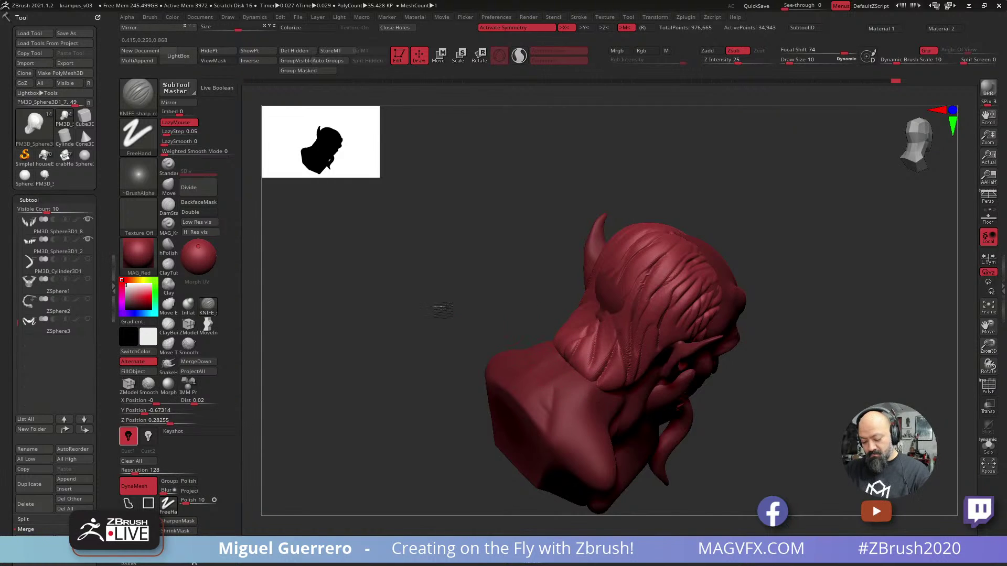
{"action": "left_click_drag", "start_coordinate": [443, 311], "coordinate": [386, 352]}
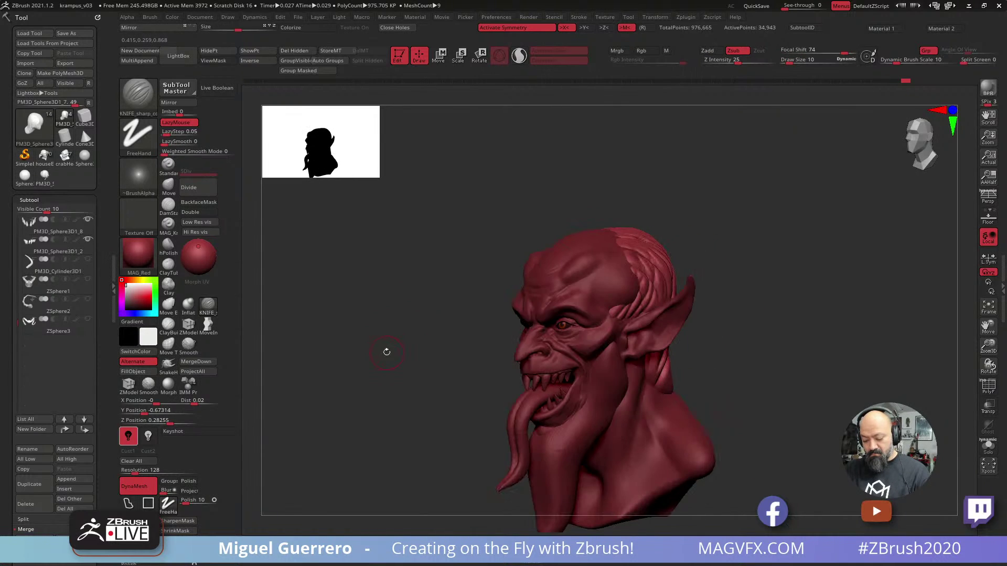
Reshape the hairline above the temple and toward the crown with the Move brush at draw size 18.
{"action": "left_click", "coordinate": [168, 184]}
{"action": "left_click_drag", "start_coordinate": [392, 271], "coordinate": [419, 262]}
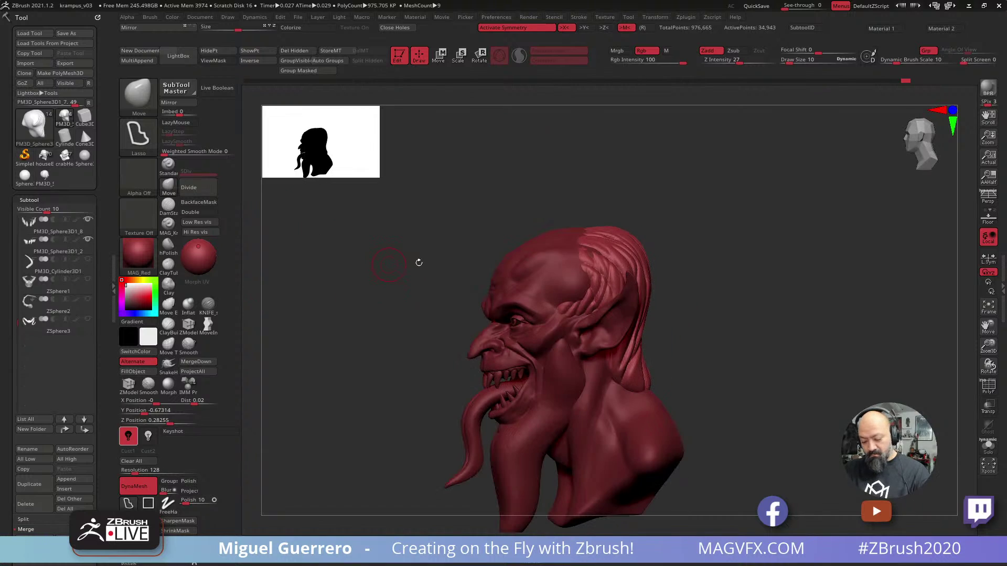
{"action": "mouse_move", "coordinate": [593, 282]}
{"action": "left_mouse_down"}
{"action": "mouse_move", "coordinate": [581, 277]}
{"action": "mouse_move", "coordinate": [580, 258]}
{"action": "mouse_move", "coordinate": [589, 236]}
{"action": "mouse_move", "coordinate": [602, 236]}
{"action": "left_mouse_up"}
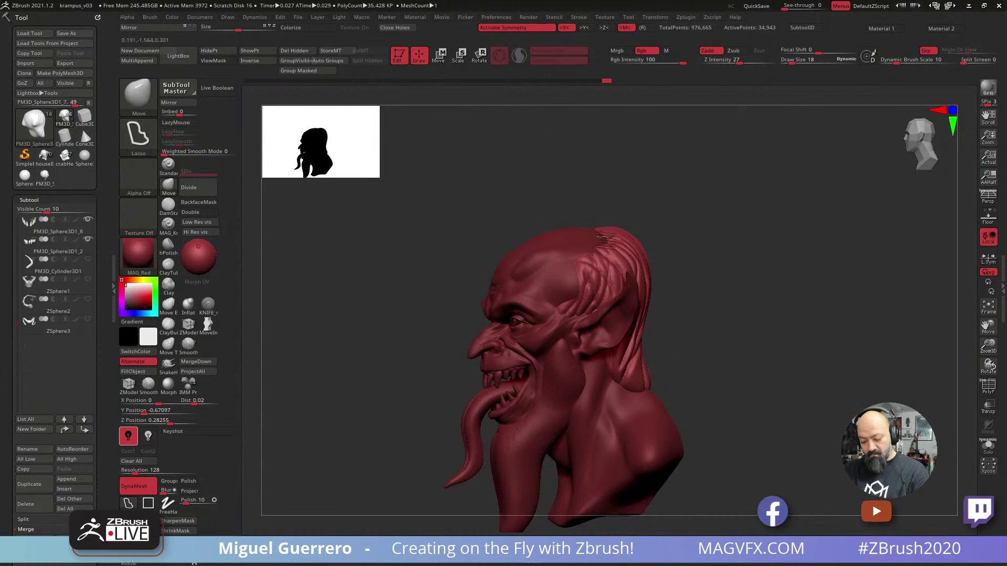
{"action": "left_click_drag", "start_coordinate": [455, 236], "coordinate": [407, 252]}
{"action": "left_click_drag", "start_coordinate": [586, 255], "coordinate": [592, 247]}
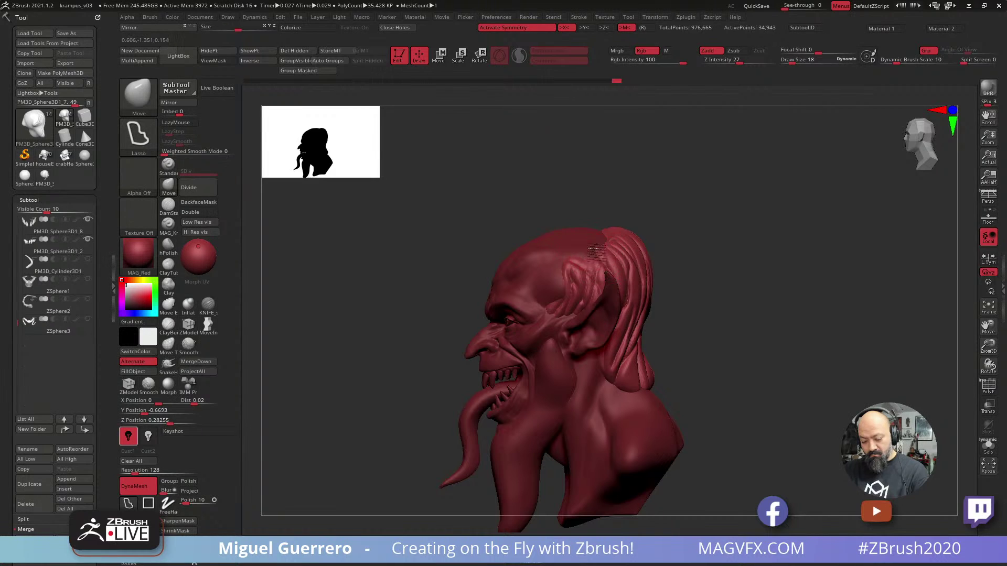
{"action": "left_click_drag", "start_coordinate": [531, 197], "coordinate": [479, 195]}
Pull the back of the hair mass outward and down for more volume, enlarging the Move brush to draw size 38.
{"action": "left_click_drag", "start_coordinate": [613, 241], "coordinate": [648, 257]}
{"action": "key", "text": "bracketright"}
{"action": "left_click_drag", "start_coordinate": [652, 313], "coordinate": [653, 326]}
{"action": "left_click_drag", "start_coordinate": [426, 286], "coordinate": [469, 285]}
{"action": "left_click_drag", "start_coordinate": [420, 258], "coordinate": [409, 280]}
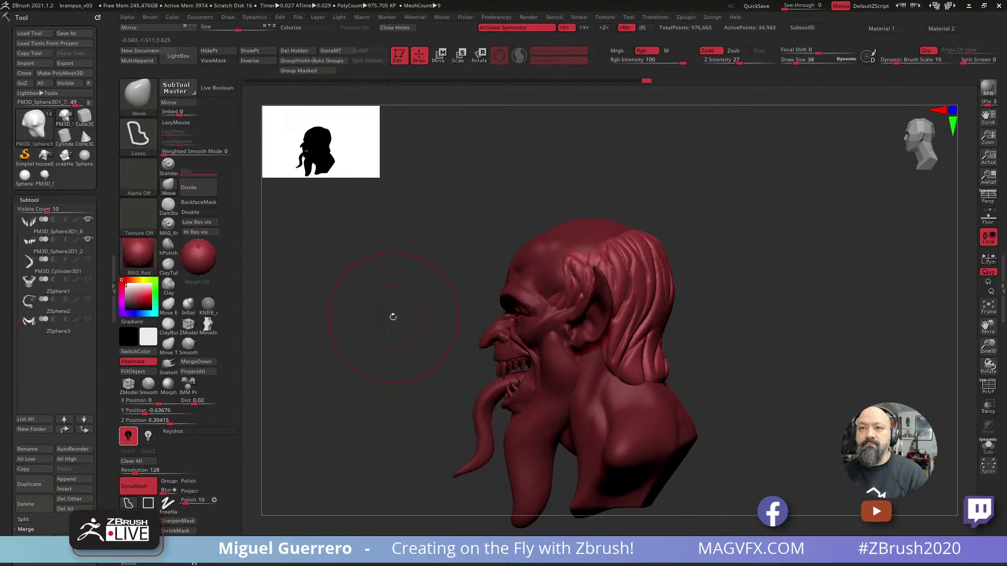
{"action": "left_click_drag", "start_coordinate": [392, 316], "coordinate": [417, 326]}
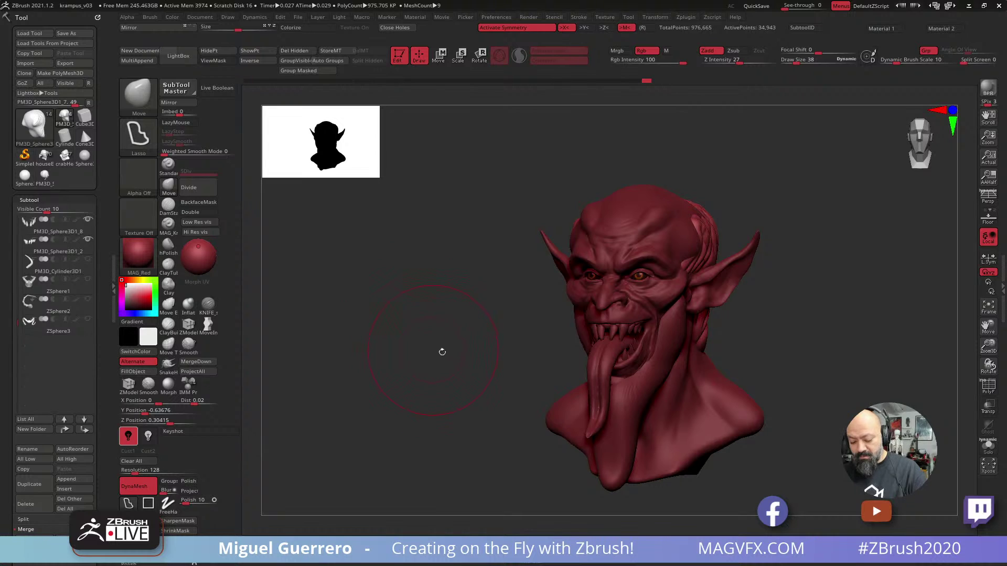
Select the beard subtool and pull its sideburn up in front of the ear with the Move brush at draw size 10.
{"action": "left_click", "coordinate": [644, 367], "text": "alt"}
{"action": "left_click_drag", "start_coordinate": [455, 361], "coordinate": [482, 351]}
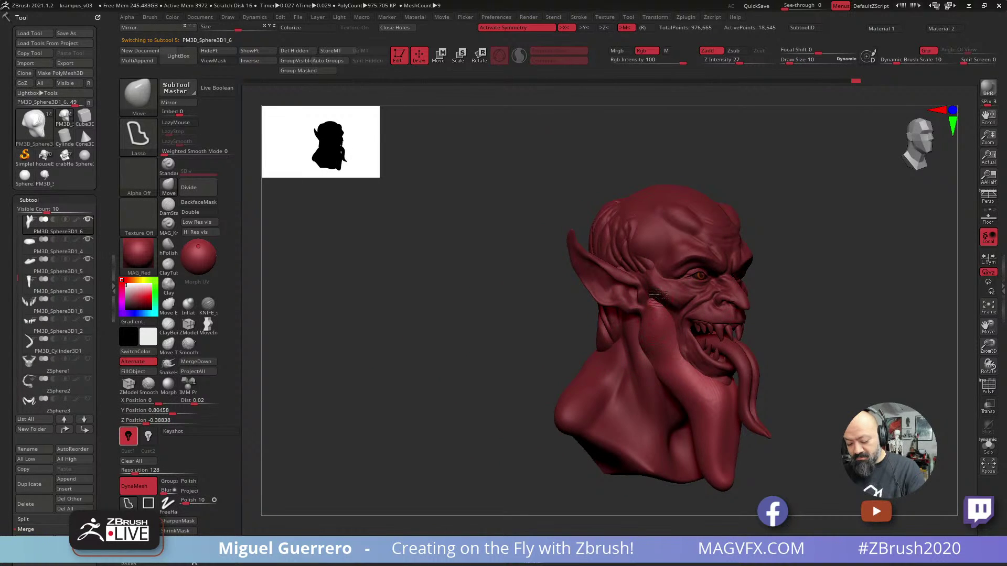
{"action": "left_click_drag", "start_coordinate": [656, 308], "coordinate": [624, 283]}
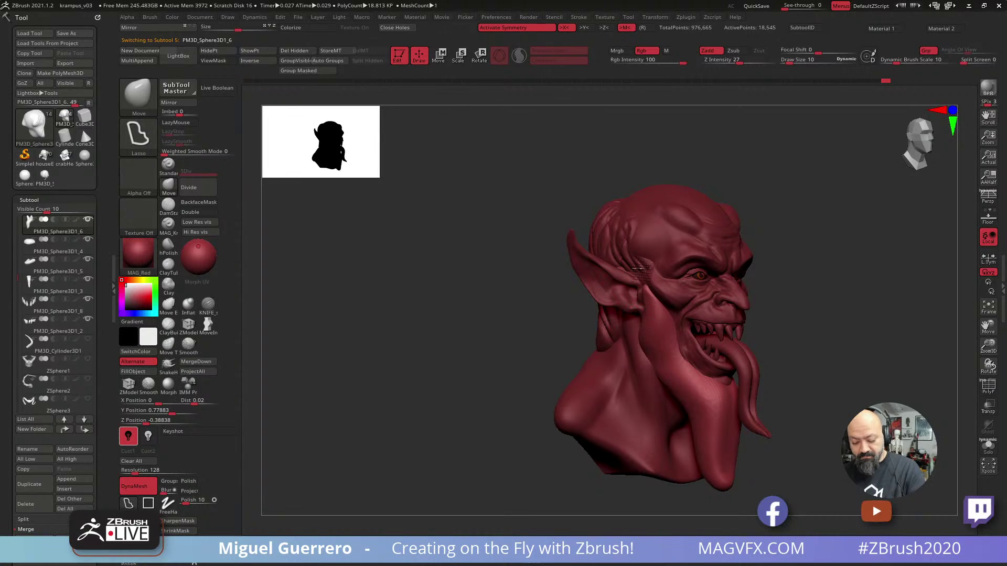
{"action": "left_click_drag", "start_coordinate": [628, 226], "coordinate": [644, 264]}
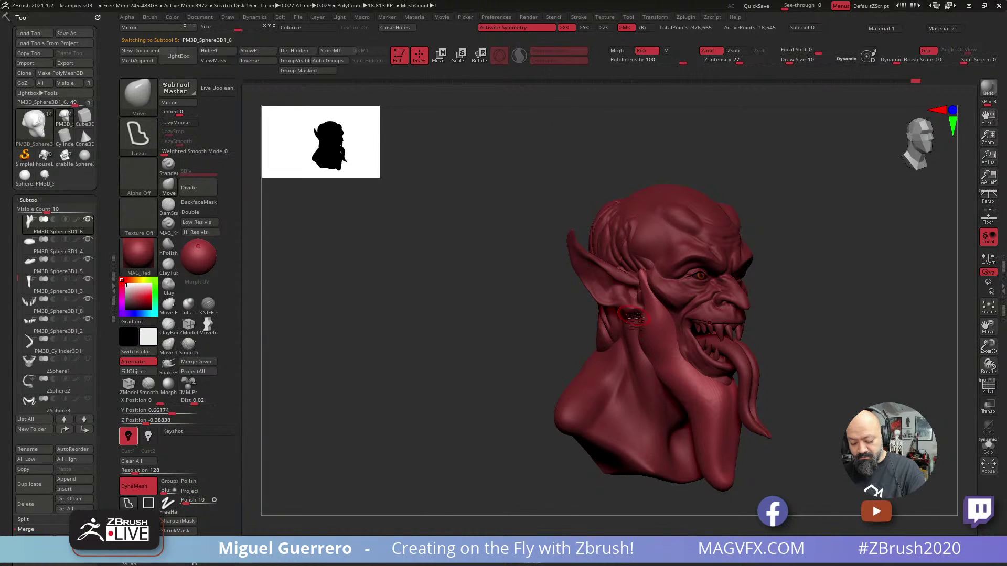
Carve long strands from the sideburn down to the beard's tip with the KNIFE brush at draw size 10.
{"action": "left_click", "coordinate": [208, 305]}
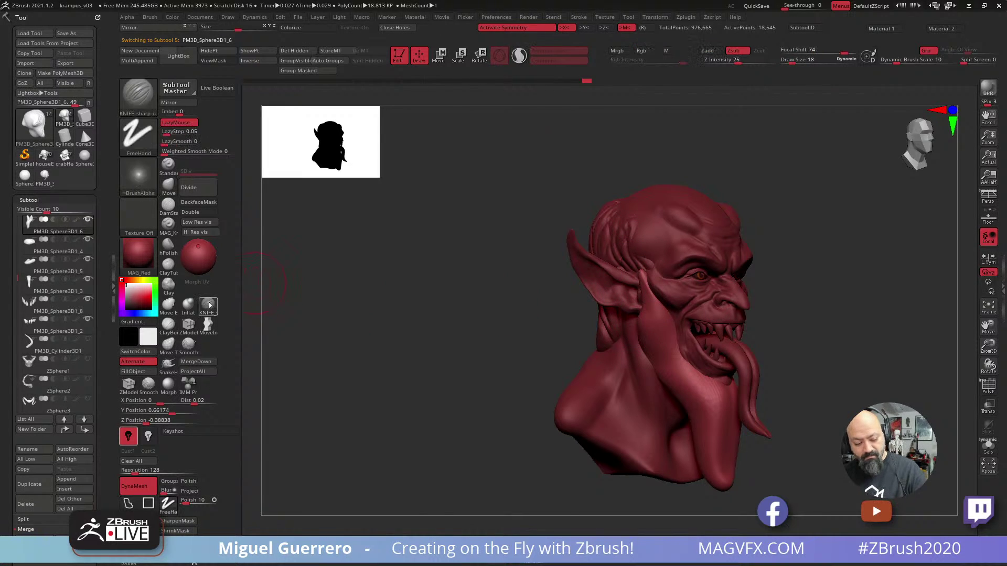
{"action": "key", "text": "bracketleft"}
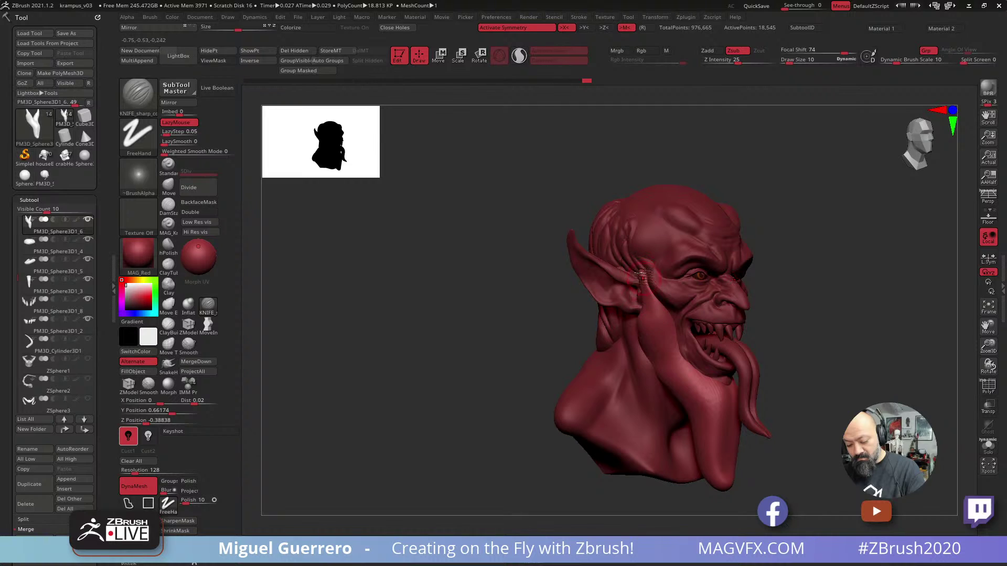
{"action": "left_click_drag", "start_coordinate": [639, 270], "coordinate": [649, 364]}
{"action": "left_click_drag", "start_coordinate": [665, 312], "coordinate": [713, 461]}
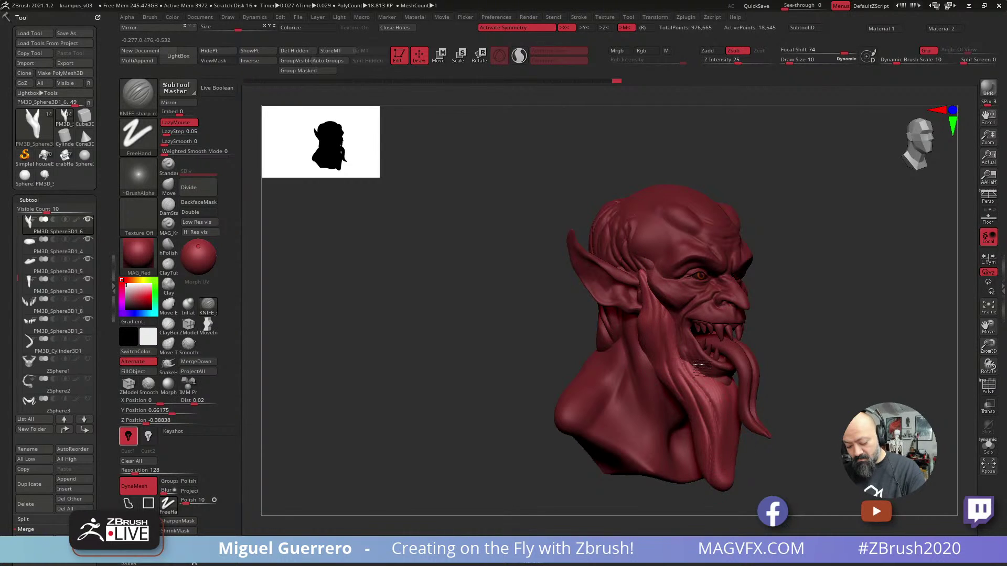
{"action": "left_click_drag", "start_coordinate": [588, 333], "coordinate": [548, 322]}
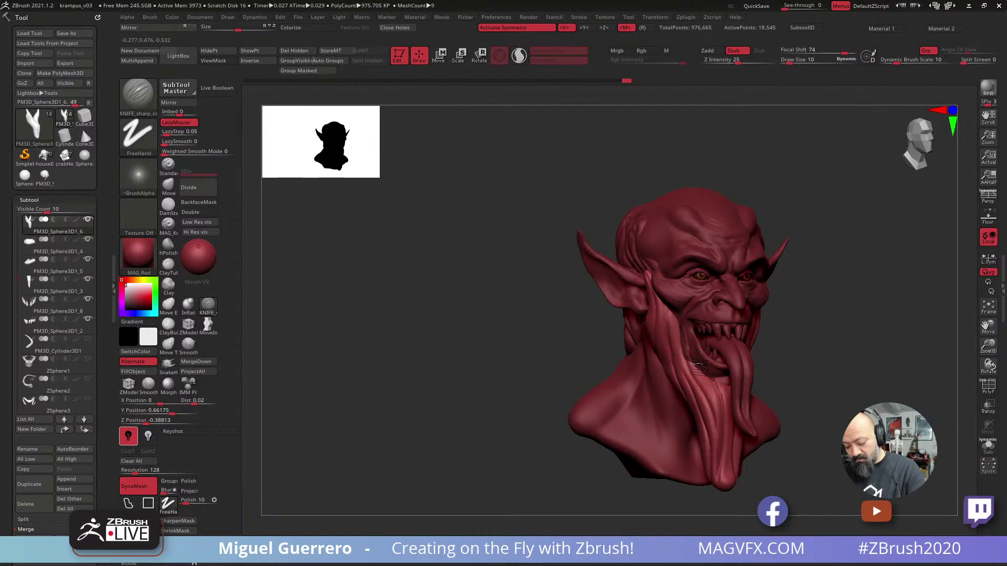
Carve finer strands along the beard and cheek, reducing the KNIFE brush to draw size 8, and remesh the beard with DynaMesh.
{"action": "left_click_drag", "start_coordinate": [698, 370], "coordinate": [714, 399]}
{"action": "left_click_drag", "start_coordinate": [663, 300], "coordinate": [678, 345]}
{"action": "key", "text": "bracketleft"}
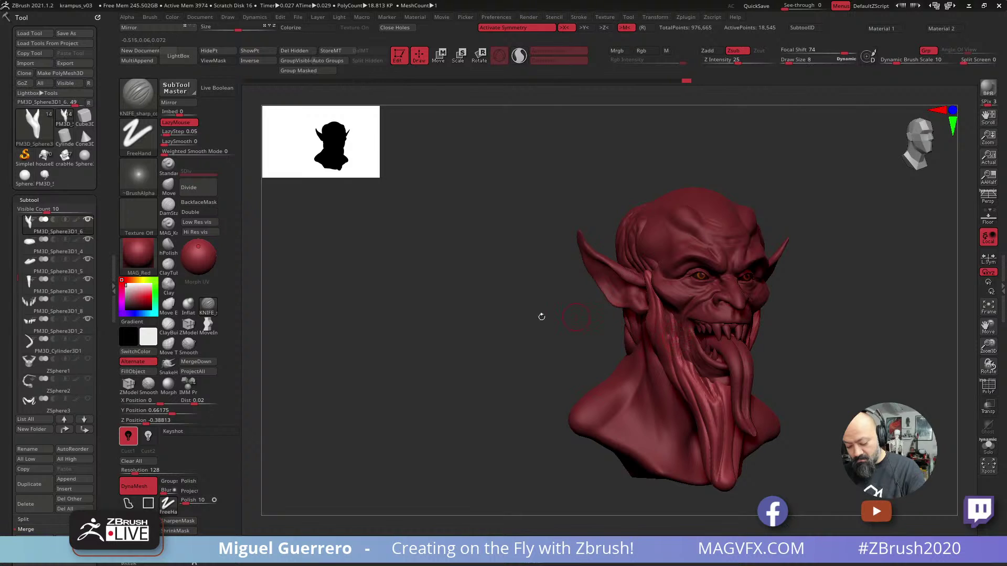
{"action": "mouse_move", "coordinate": [536, 333]}
{"action": "left_mouse_down"}
{"action": "mouse_move", "coordinate": [521, 337]}
{"action": "mouse_move", "coordinate": [531, 385]}
{"action": "left_mouse_up"}
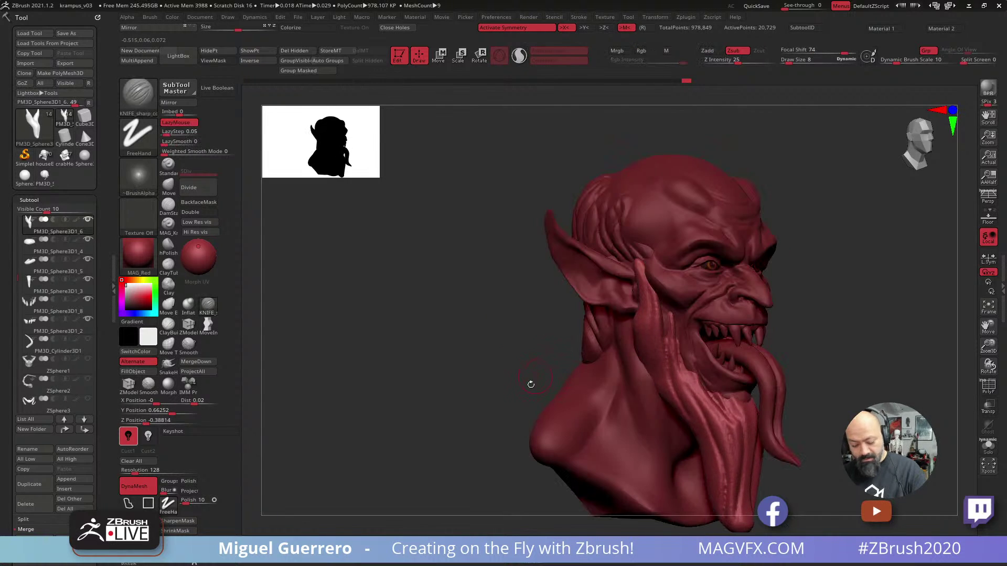
Set the beard's DynaMesh resolution to 256.
{"action": "left_click", "coordinate": [160, 472]}
{"action": "type", "text": "25"}
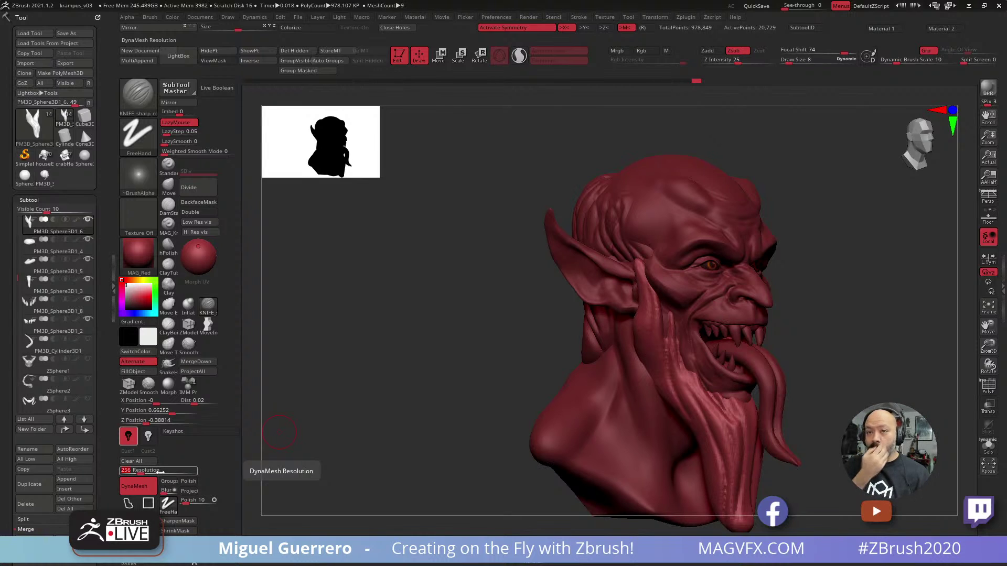
{"action": "type", "text": "6"}
{"action": "key", "text": "Return"}
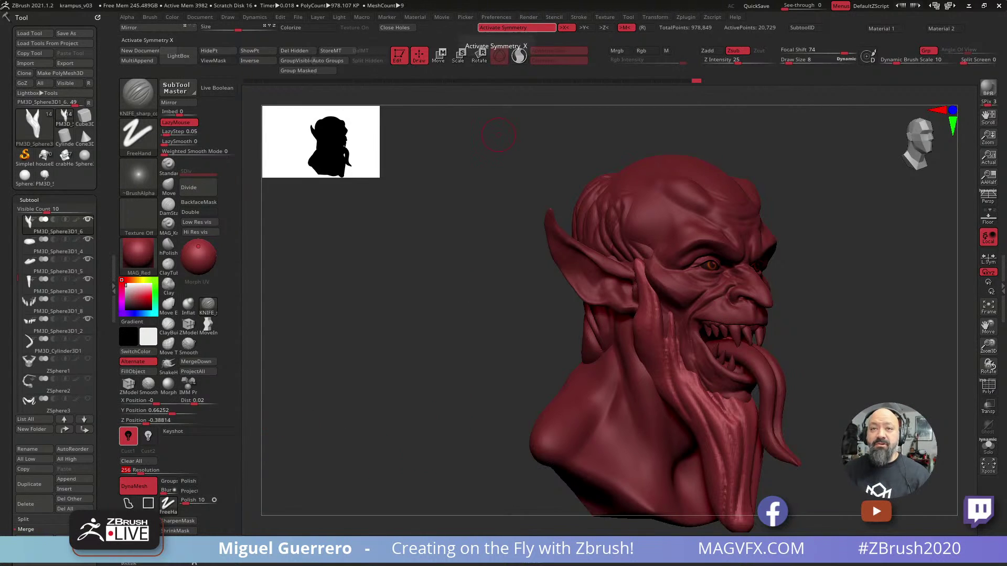
Cut additional fine strands into the sideburn and down the side of the beard with the KNIFE brush at draw size 8.
{"action": "mouse_move", "coordinate": [452, 358]}
{"action": "left_mouse_down"}
{"action": "mouse_move", "coordinate": [412, 307]}
{"action": "mouse_move", "coordinate": [502, 329]}
{"action": "left_mouse_up"}
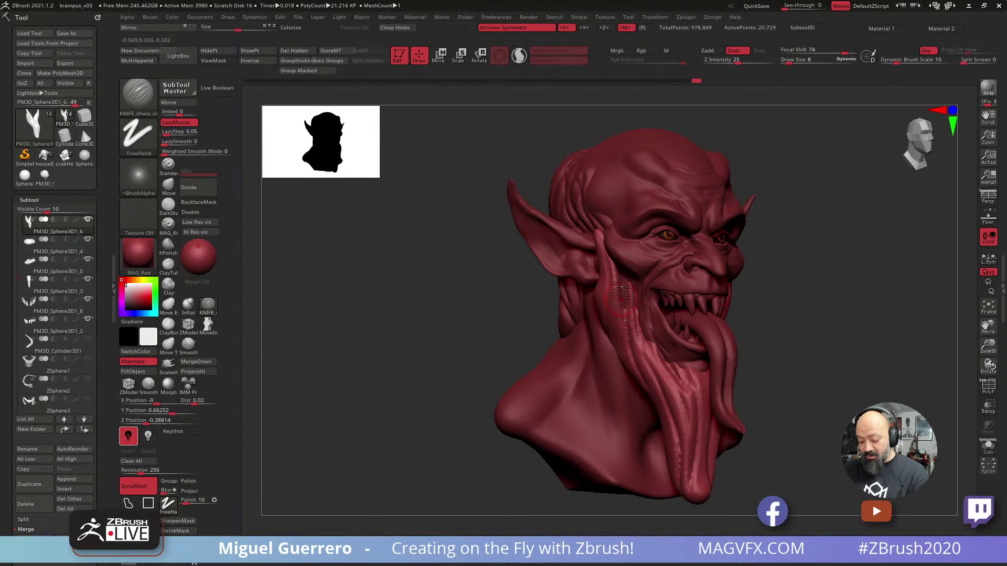
{"action": "left_click_drag", "start_coordinate": [611, 252], "coordinate": [611, 282]}
{"action": "left_click_drag", "start_coordinate": [452, 258], "coordinate": [523, 256]}
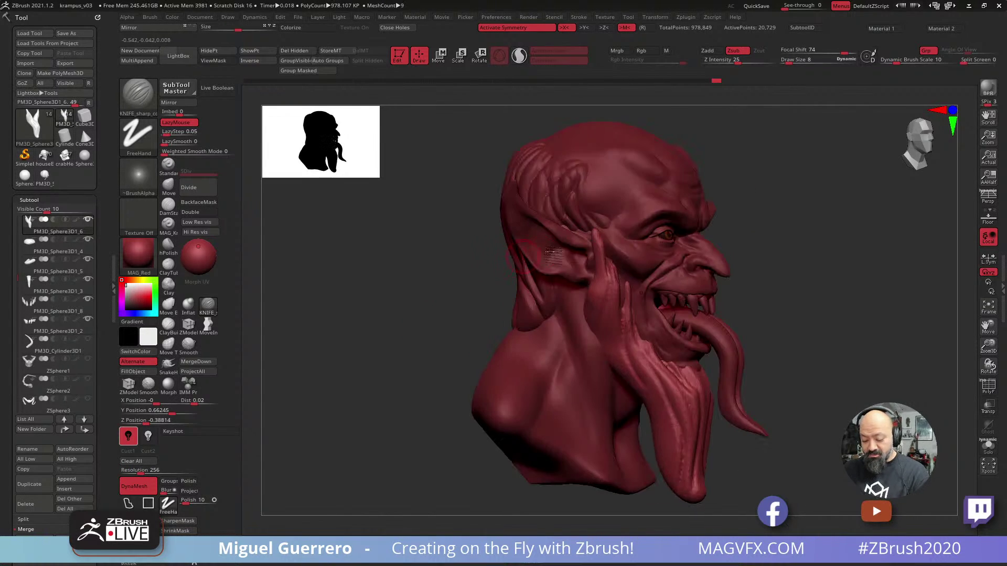
{"action": "left_click_drag", "start_coordinate": [477, 283], "coordinate": [430, 279]}
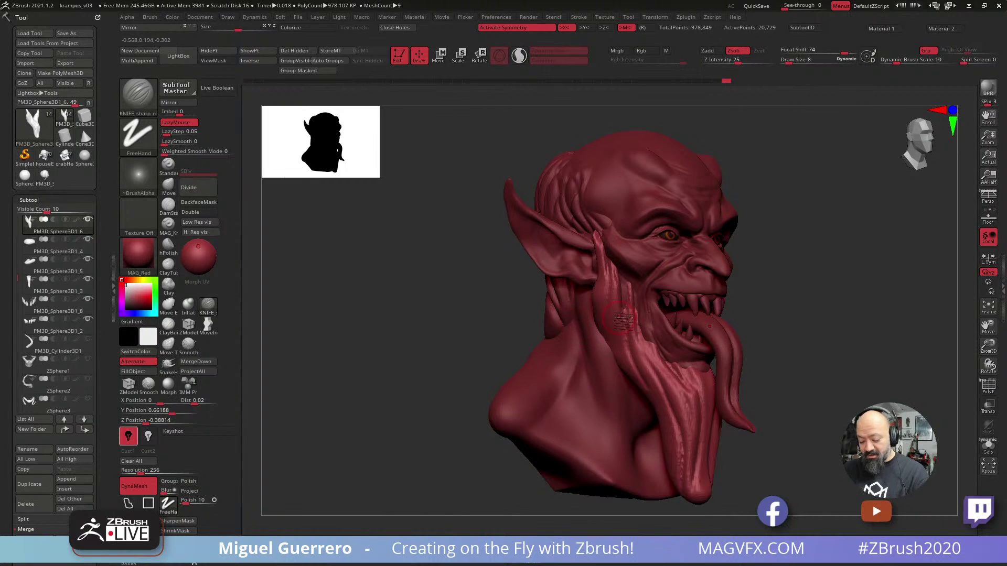
{"action": "mouse_move", "coordinate": [605, 302]}
{"action": "left_mouse_down"}
{"action": "mouse_move", "coordinate": [670, 375]}
{"action": "mouse_move", "coordinate": [702, 384]}
{"action": "left_mouse_up"}
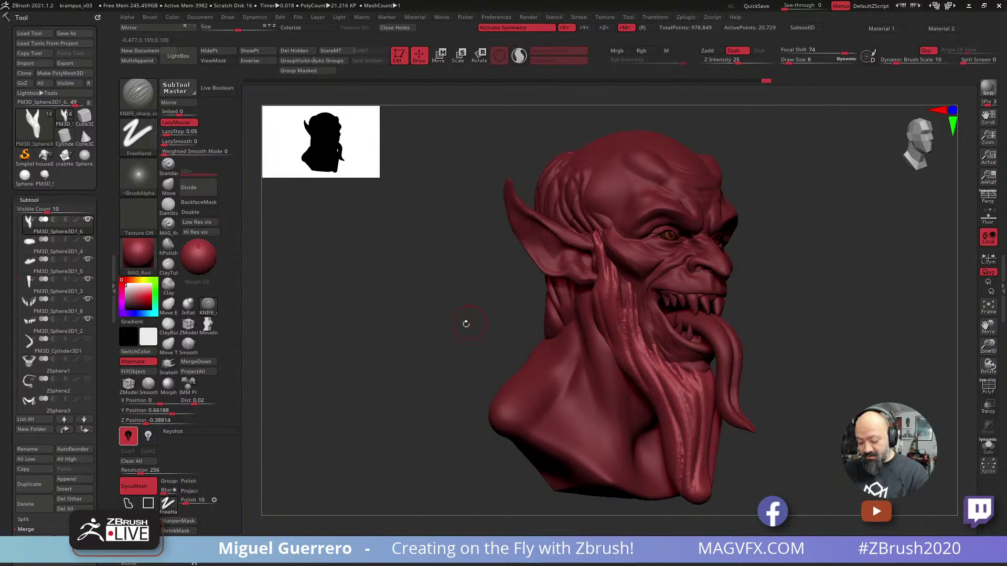
Adjust the upper sideburn of the beard beside the ear with the Move brush at draw size 14.
{"action": "left_click_drag", "start_coordinate": [465, 323], "coordinate": [460, 321]}
{"action": "left_click", "coordinate": [188, 304]}
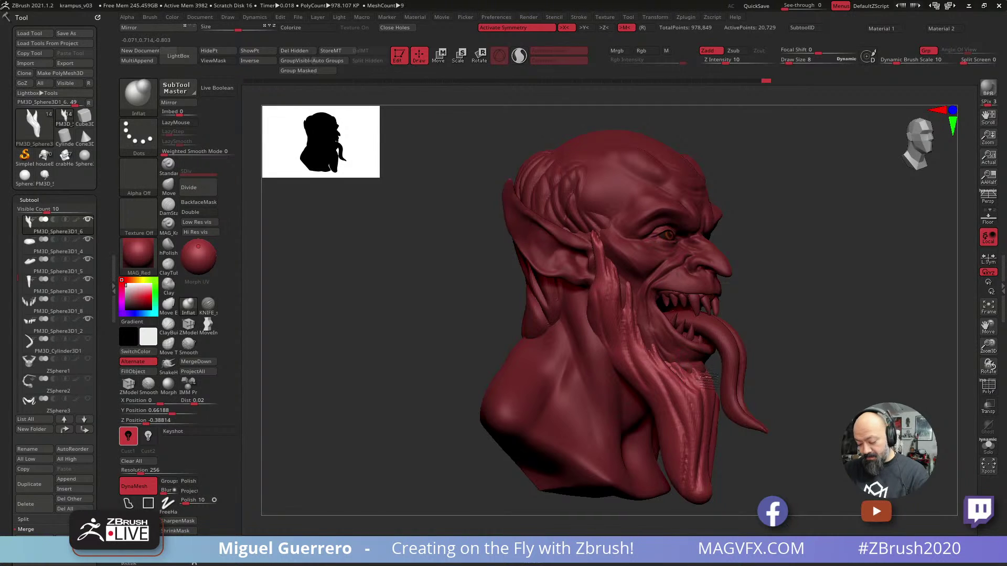
{"action": "left_click_drag", "start_coordinate": [424, 328], "coordinate": [460, 349], "text": "shift"}
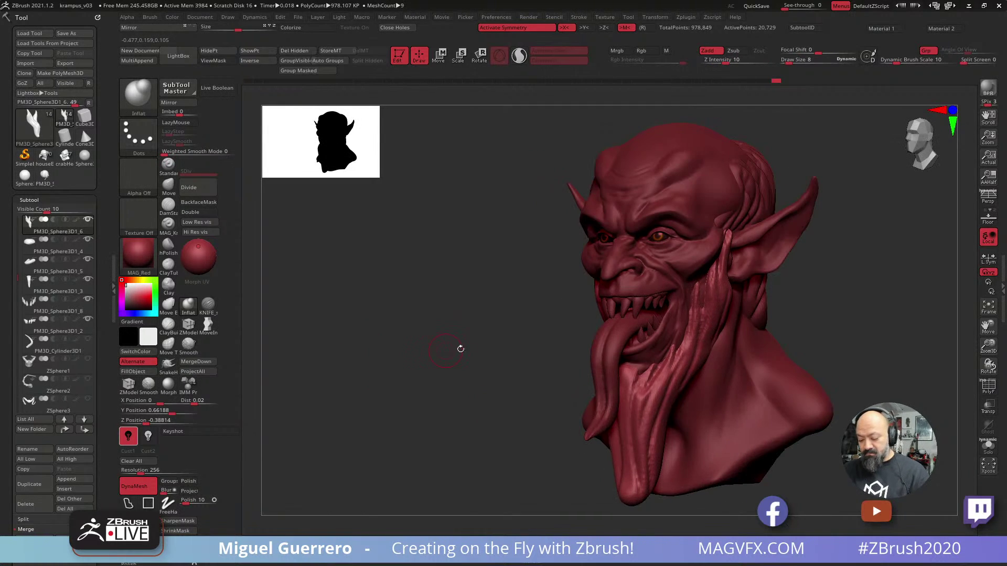
{"action": "left_click", "coordinate": [168, 185]}
{"action": "left_click_drag", "start_coordinate": [703, 296], "coordinate": [715, 296]}
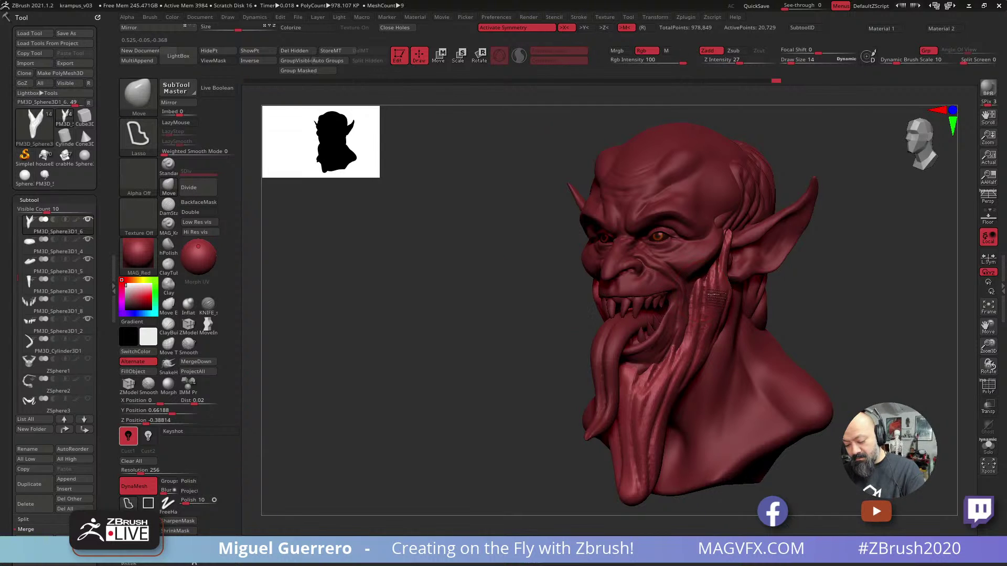
{"action": "mouse_move", "coordinate": [725, 255]}
{"action": "left_mouse_down"}
{"action": "mouse_move", "coordinate": [729, 240]}
{"action": "mouse_move", "coordinate": [730, 264]}
{"action": "left_mouse_up"}
{"action": "left_click_drag", "start_coordinate": [558, 254], "coordinate": [498, 264]}
{"action": "left_click_drag", "start_coordinate": [551, 287], "coordinate": [616, 292]}
{"action": "left_click_drag", "start_coordinate": [488, 310], "coordinate": [479, 302]}
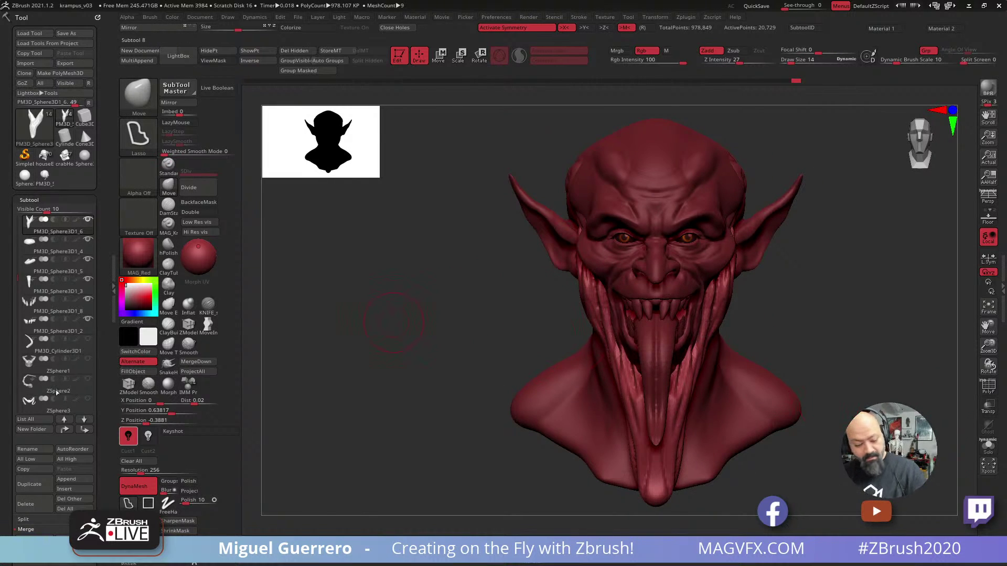
Show the small and large horn pairs, ZSphere1 and ZSphere2, keeping the single PM3D_Cylinder3D1 horn hidden.
{"action": "left_click", "coordinate": [87, 358]}
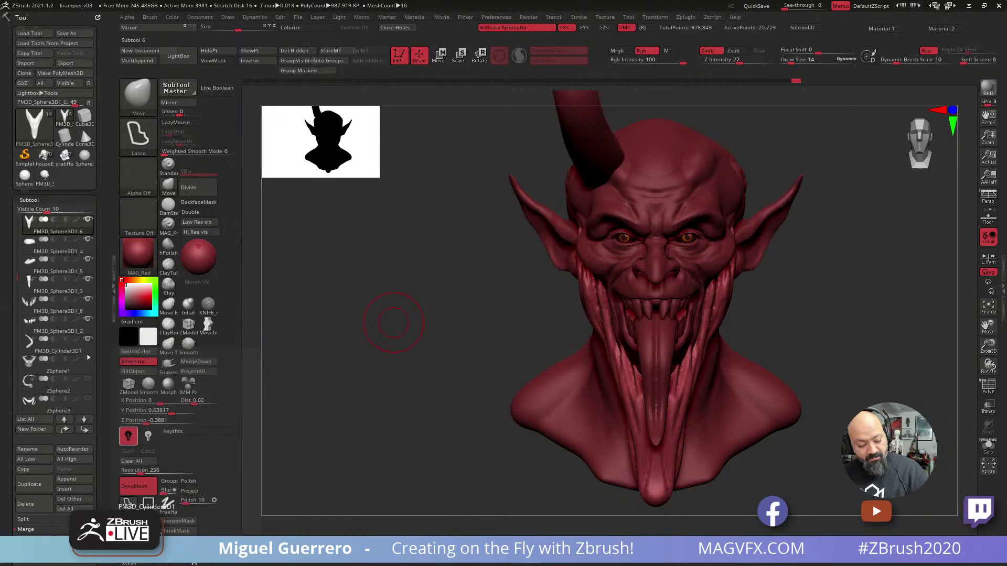
{"action": "left_click_drag", "start_coordinate": [394, 363], "coordinate": [369, 363]}
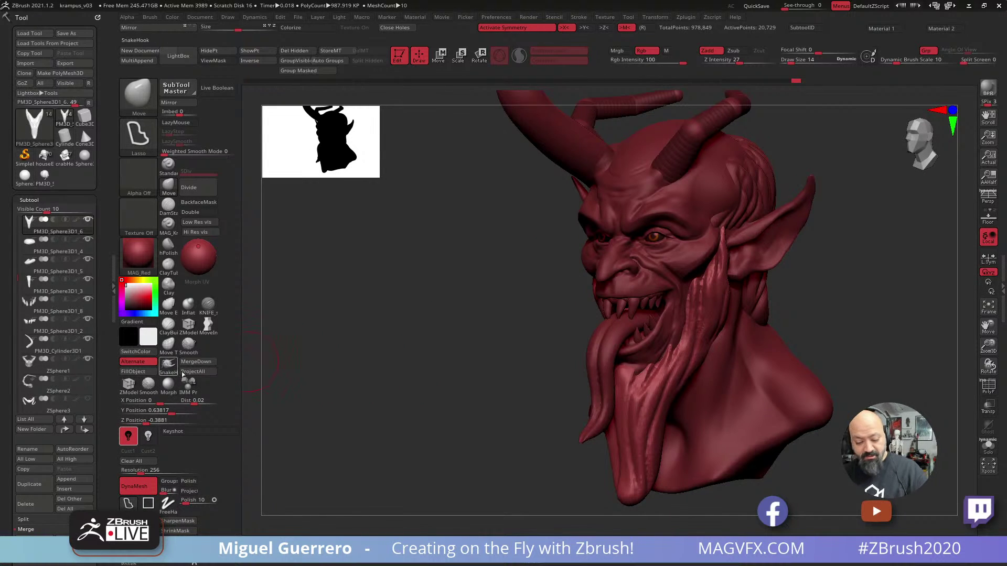
{"action": "left_click_drag", "start_coordinate": [284, 376], "coordinate": [332, 366]}
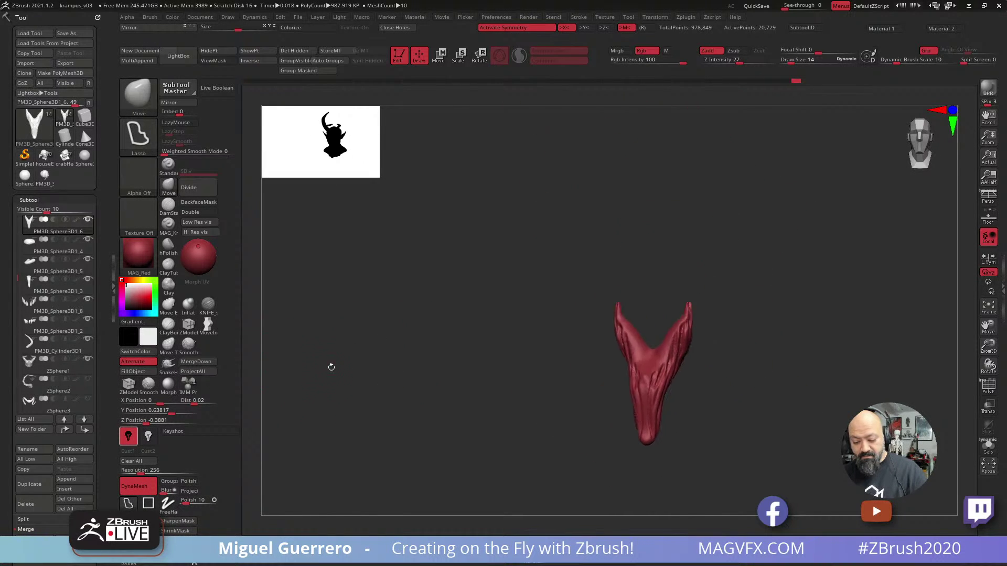
{"action": "left_click", "coordinate": [88, 358]}
{"action": "left_click", "coordinate": [87, 379]}
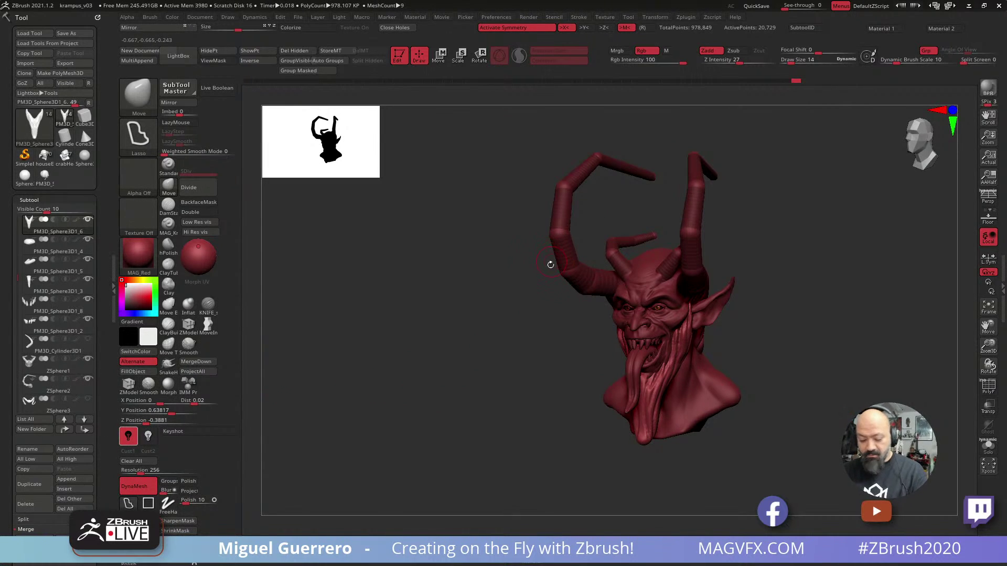
Preview the ZSphere2 and ZSphere1 horns as adaptive skin meshes.
{"action": "left_click", "coordinate": [550, 264], "text": "alt"}
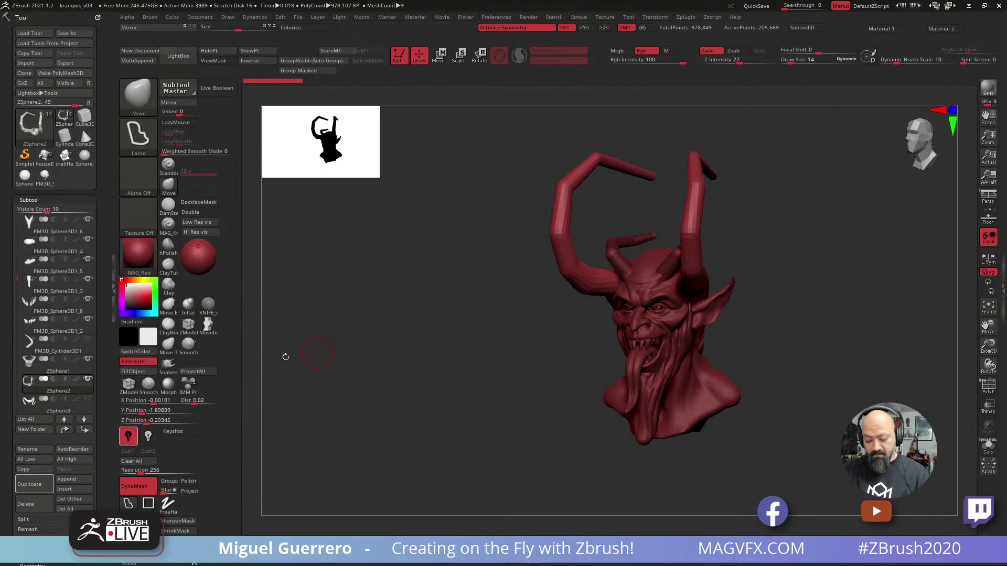
{"action": "left_click", "coordinate": [57, 361]}
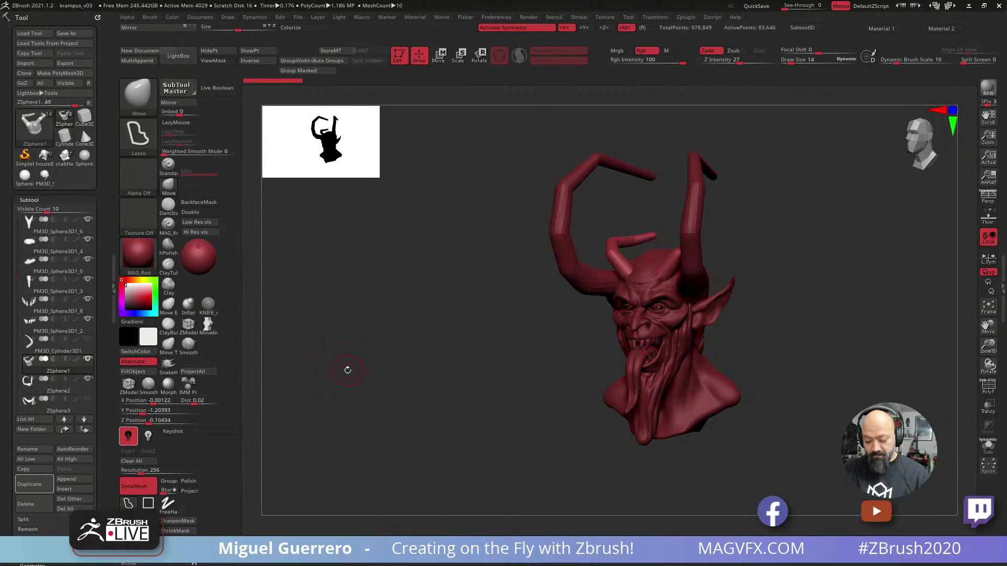
{"action": "left_click_drag", "start_coordinate": [347, 370], "coordinate": [408, 380]}
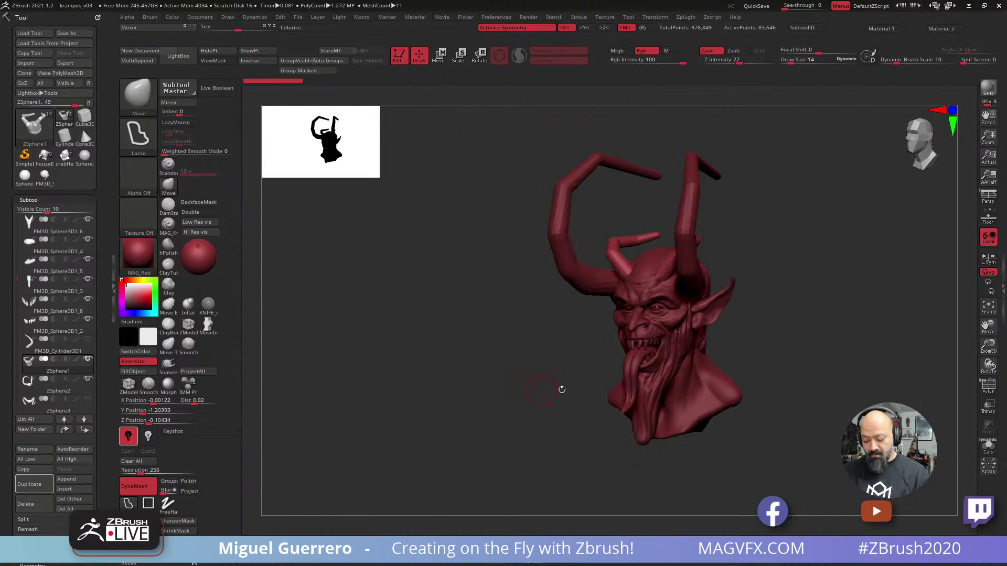
Make the beard the active subtool and turn on perspective to view the horned bust from front and three-quarter angles.
{"action": "left_click", "coordinate": [649, 407], "text": "alt"}
{"action": "right_click_drag", "start_coordinate": [493, 367], "coordinate": [524, 398]}
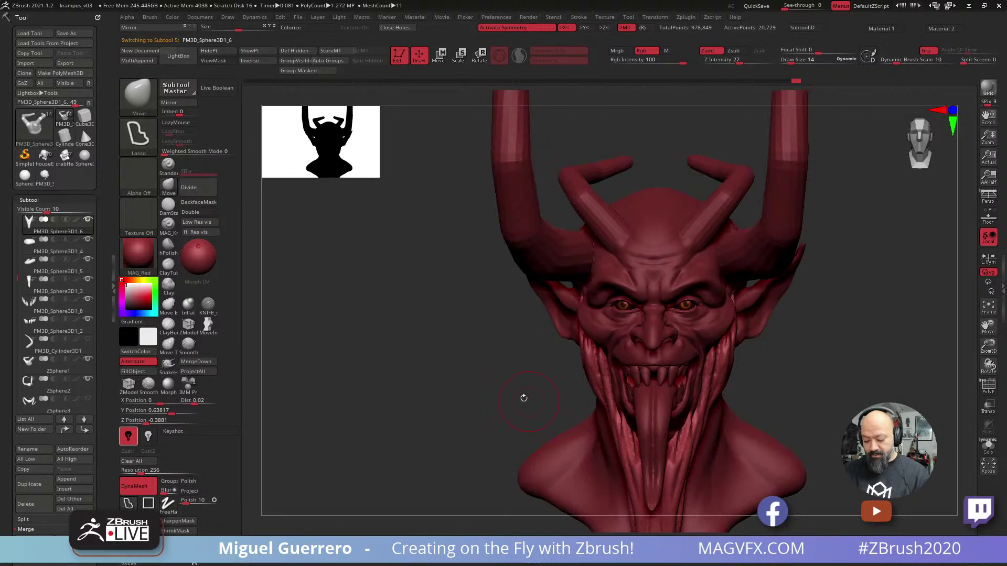
{"action": "right_click_drag", "start_coordinate": [425, 337], "coordinate": [376, 355]}
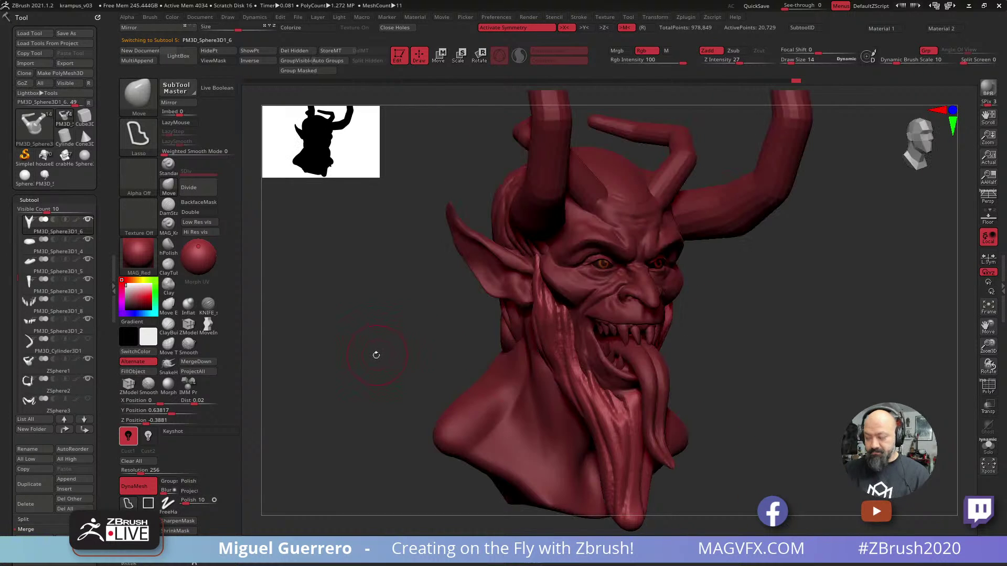
{"action": "key", "text": "p"}
{"action": "key", "text": "p"}
{"action": "key", "text": "p"}
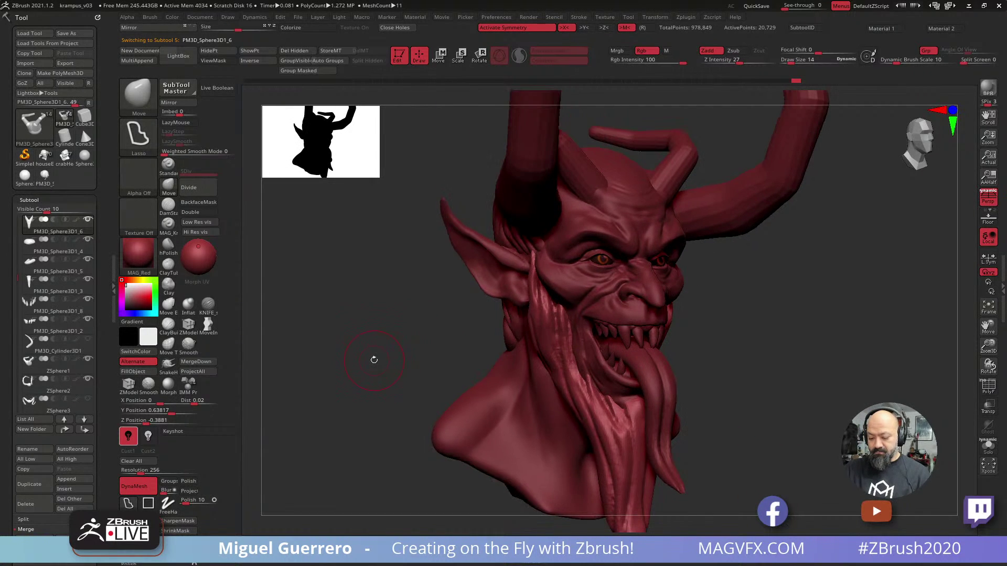
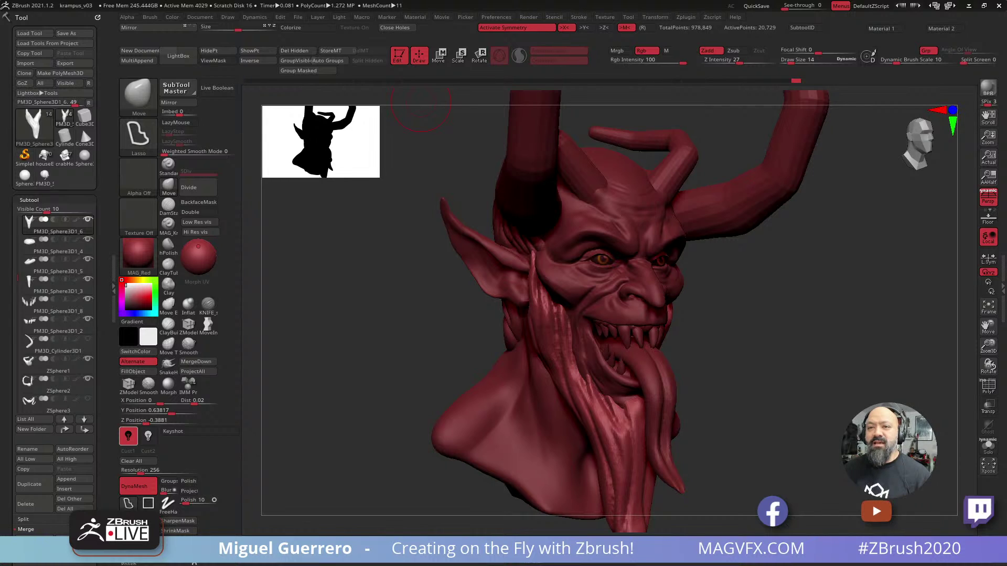
{"action": "left_click_drag", "start_coordinate": [357, 339], "coordinate": [375, 366]}
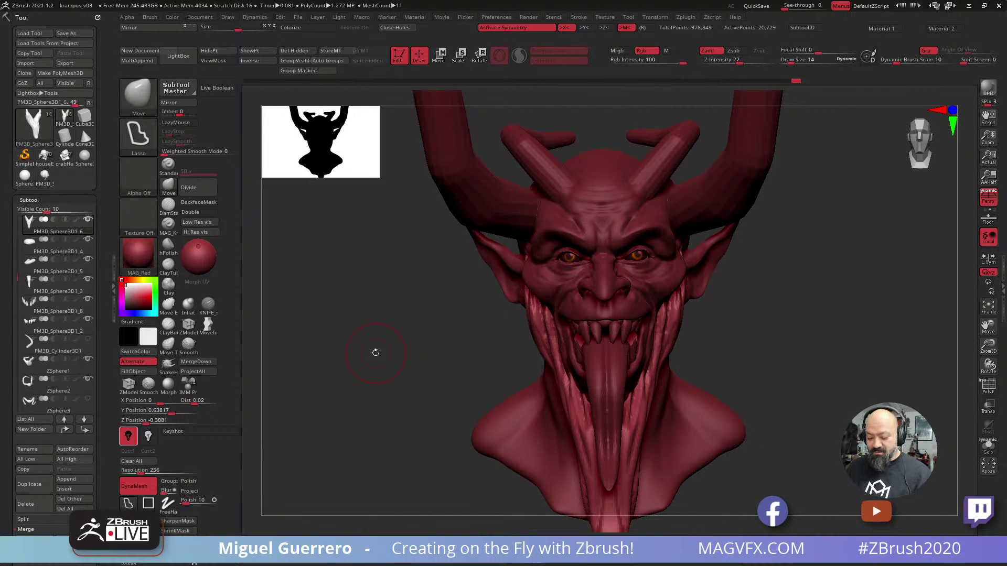
{"action": "mouse_move", "coordinate": [408, 384]}
{"action": "left_mouse_down"}
{"action": "mouse_move", "coordinate": [435, 367]}
{"action": "mouse_move", "coordinate": [422, 338]}
{"action": "left_mouse_up"}
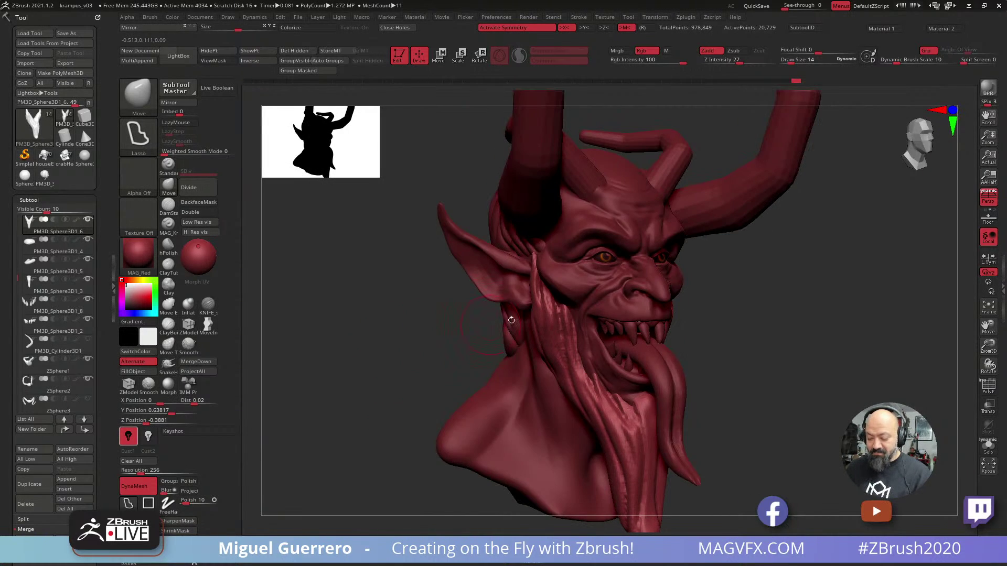
Select the Male_PlanesofHead_128 head and smooth the cheek fold beside the nose with a smaller brush.
{"action": "left_click", "coordinate": [605, 310], "text": "alt"}
{"action": "key", "text": "bracketleft"}
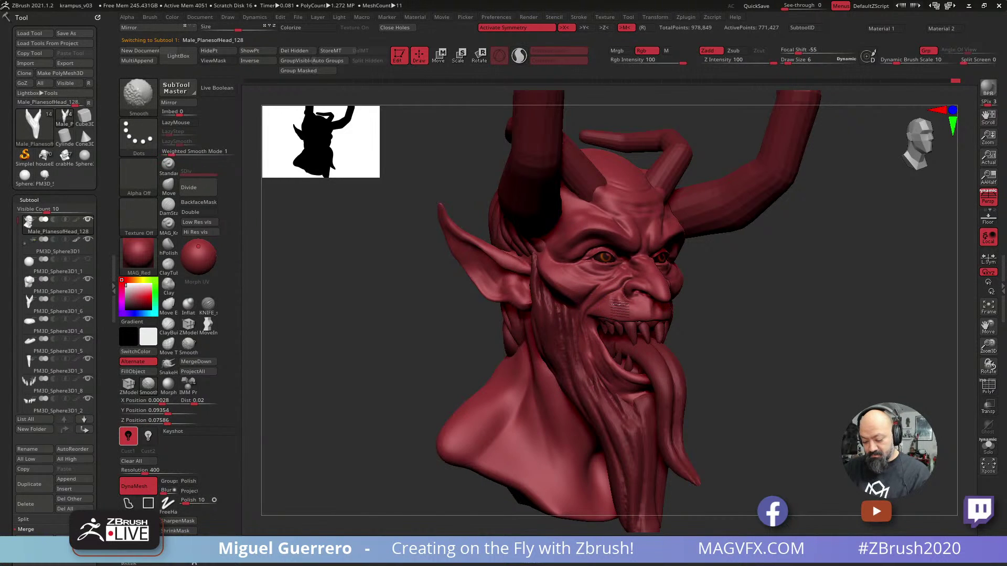
{"action": "left_click_drag", "start_coordinate": [438, 322], "coordinate": [399, 330]}
{"action": "mouse_move", "coordinate": [608, 287]}
{"action": "left_mouse_down", "text": "shift"}
{"action": "mouse_move", "coordinate": [584, 305]}
{"action": "mouse_move", "coordinate": [581, 357]}
{"action": "mouse_move", "coordinate": [575, 334]}
{"action": "mouse_move", "coordinate": [606, 296]}
{"action": "left_mouse_up", "text": "shift"}
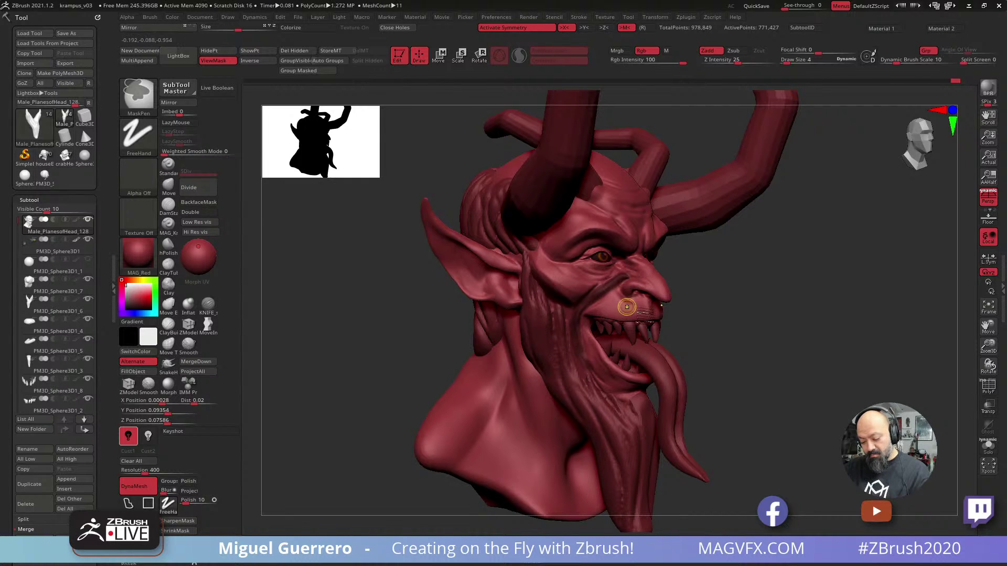
Invert the head's mask to isolate the smile fold beside the nose, and swell the fold with the Inflat brush.
{"action": "left_click", "coordinate": [703, 332], "text": "ctrl"}
{"action": "left_click", "coordinate": [562, 286], "text": "ctrl"}
{"action": "left_click_drag", "start_coordinate": [377, 312], "coordinate": [348, 324]}
{"action": "left_click", "coordinate": [187, 303]}
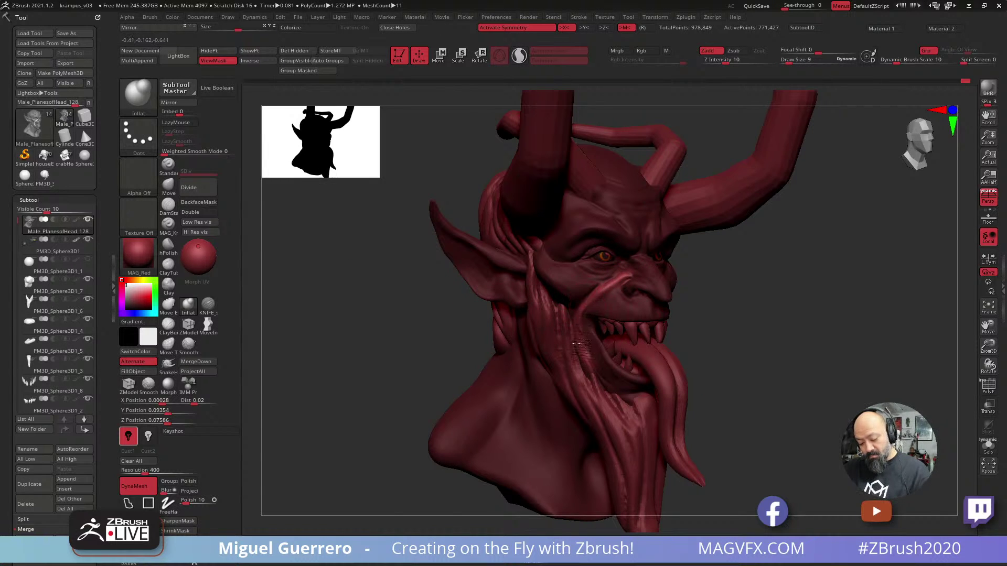
{"action": "left_click_drag", "start_coordinate": [583, 347], "coordinate": [584, 356]}
{"action": "left_click_drag", "start_coordinate": [423, 327], "coordinate": [465, 316]}
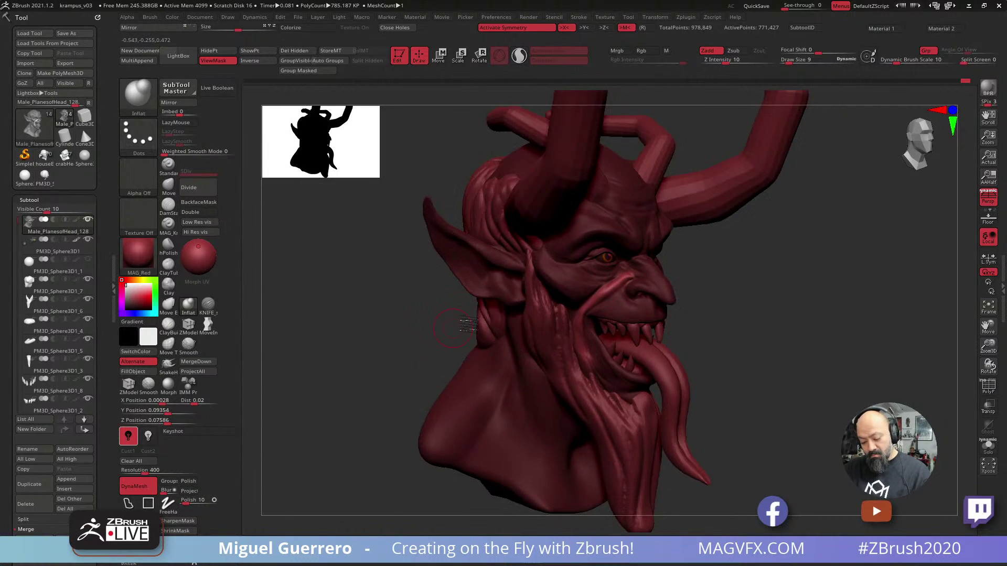
{"action": "mouse_move", "coordinate": [466, 317]}
{"action": "right_mouse_down", "text": "ctrl"}
{"action": "mouse_move", "coordinate": [386, 341]}
{"action": "mouse_move", "coordinate": [354, 305]}
{"action": "mouse_move", "coordinate": [351, 328]}
{"action": "right_mouse_up", "text": "ctrl"}
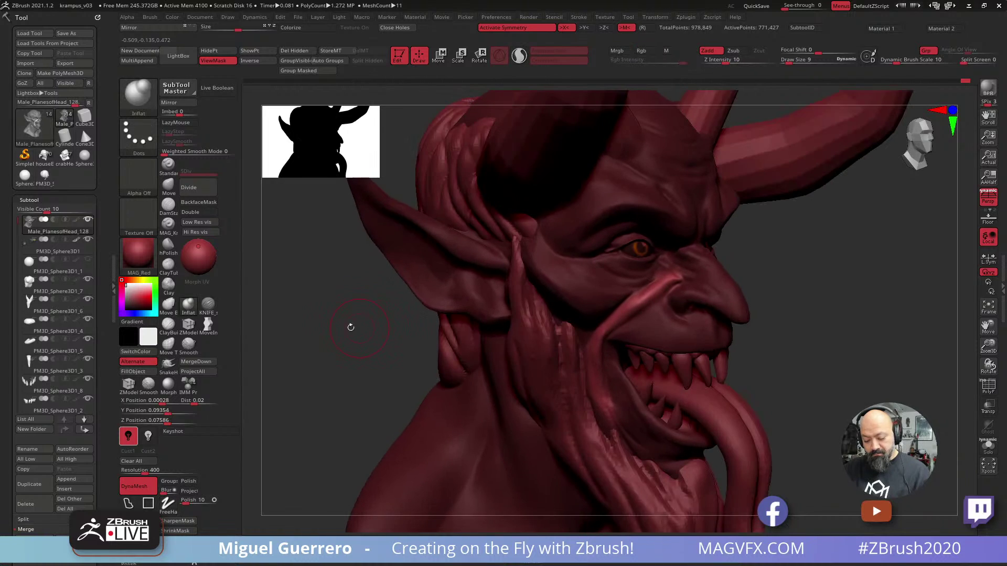
Adjust the upper end of the smile fold with the Move brush, and invert the mask to protect the fold.
{"action": "left_click", "coordinate": [170, 187]}
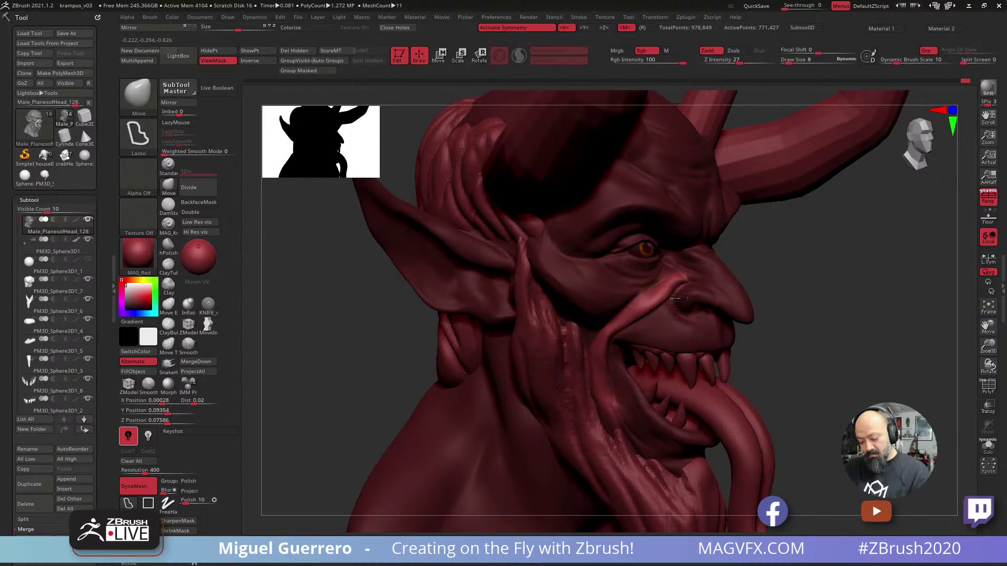
{"action": "left_click_drag", "start_coordinate": [677, 299], "coordinate": [681, 288]}
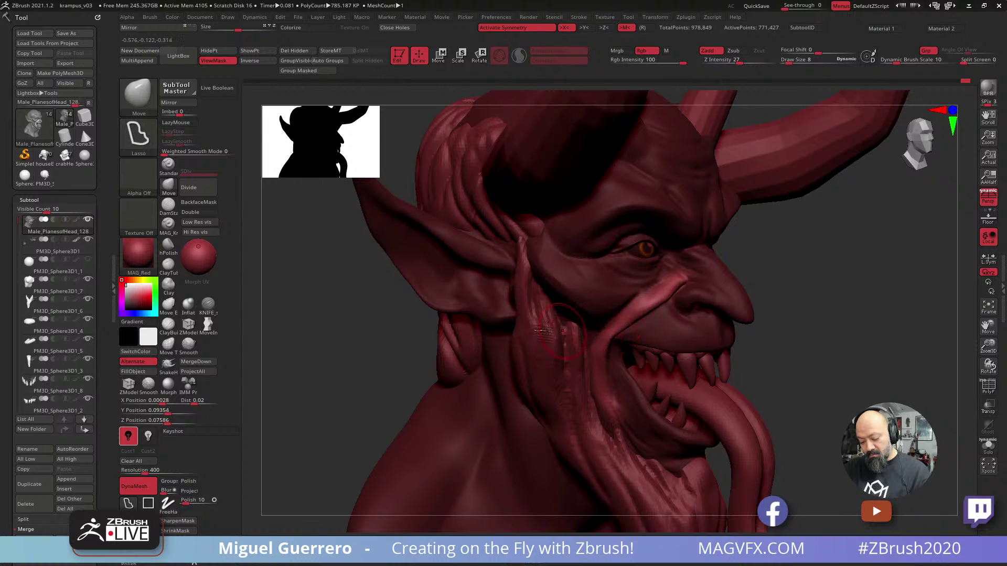
{"action": "left_click_drag", "start_coordinate": [427, 336], "coordinate": [373, 334]}
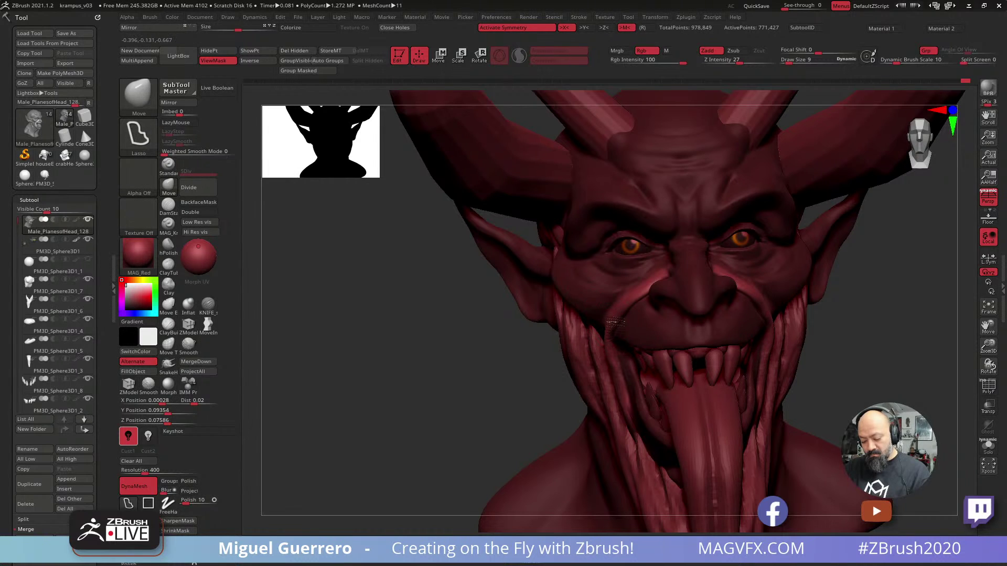
{"action": "left_click", "coordinate": [460, 338], "text": "ctrl"}
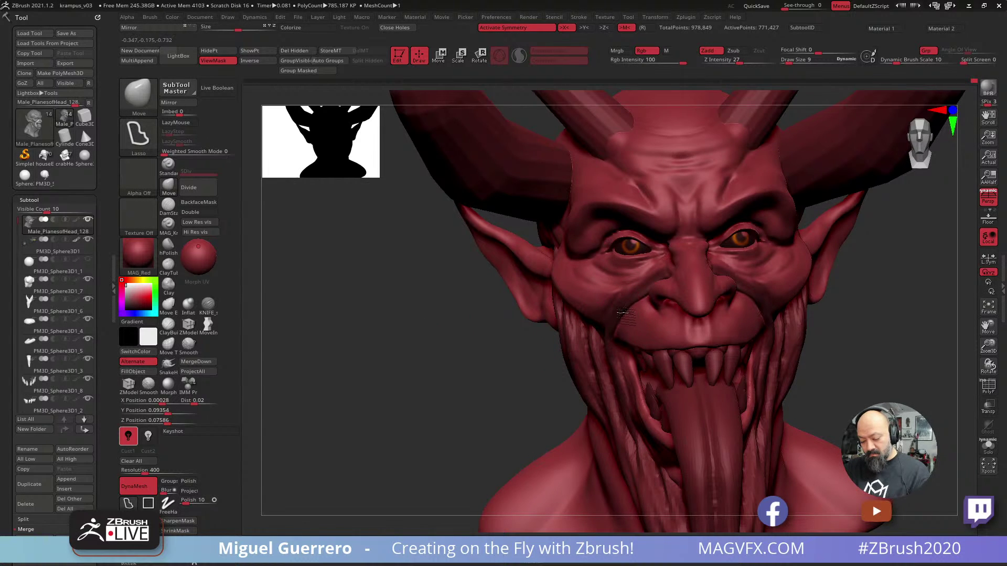
Reshape the cheek, upper lip and mouth corner around the masked smile fold with the Move brush.
{"action": "mouse_move", "coordinate": [460, 348]}
{"action": "left_mouse_down"}
{"action": "mouse_move", "coordinate": [427, 353]}
{"action": "mouse_move", "coordinate": [435, 361]}
{"action": "left_mouse_up"}
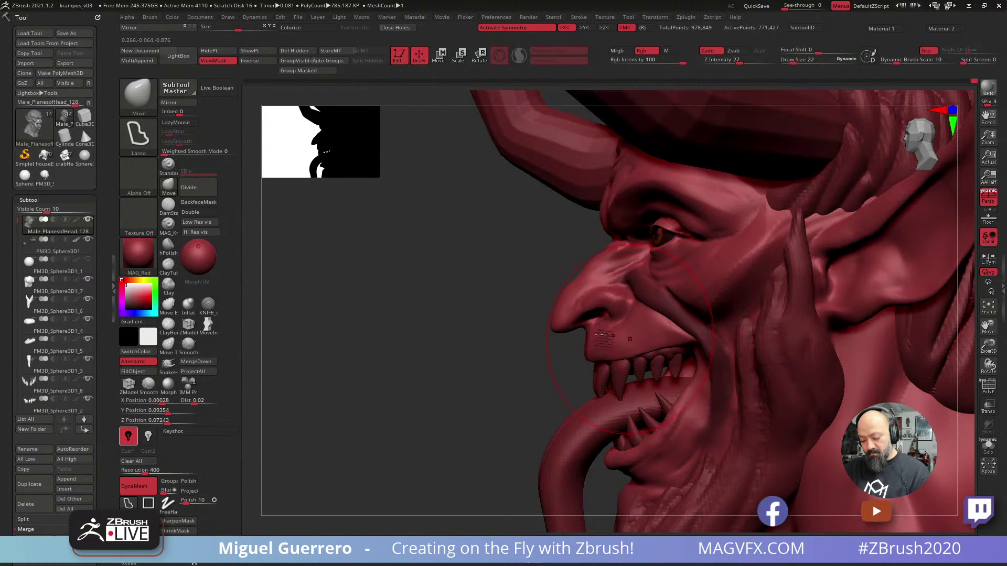
{"action": "left_click_drag", "start_coordinate": [459, 346], "coordinate": [508, 344], "text": "shift"}
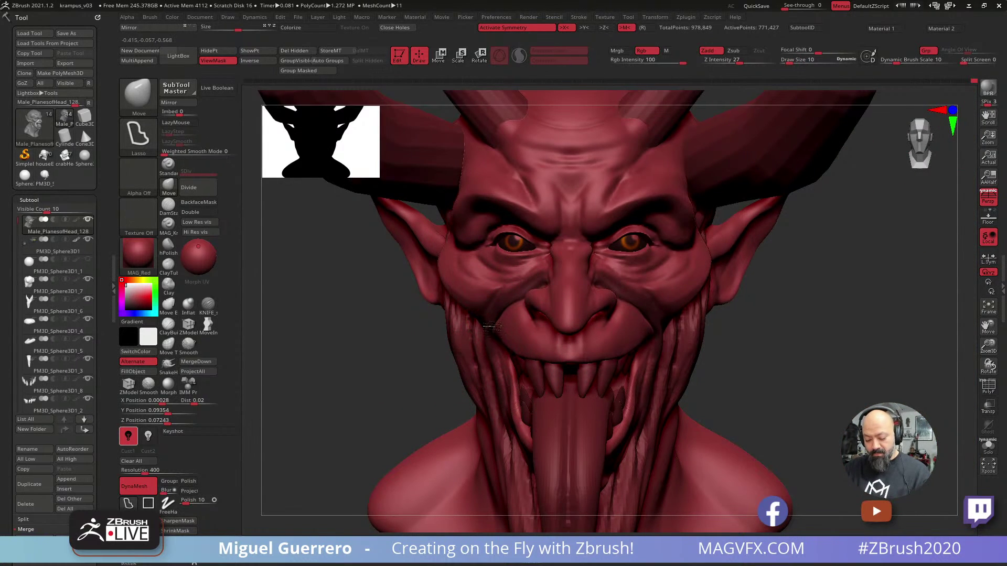
{"action": "right_click_drag", "start_coordinate": [504, 346], "coordinate": [565, 344]}
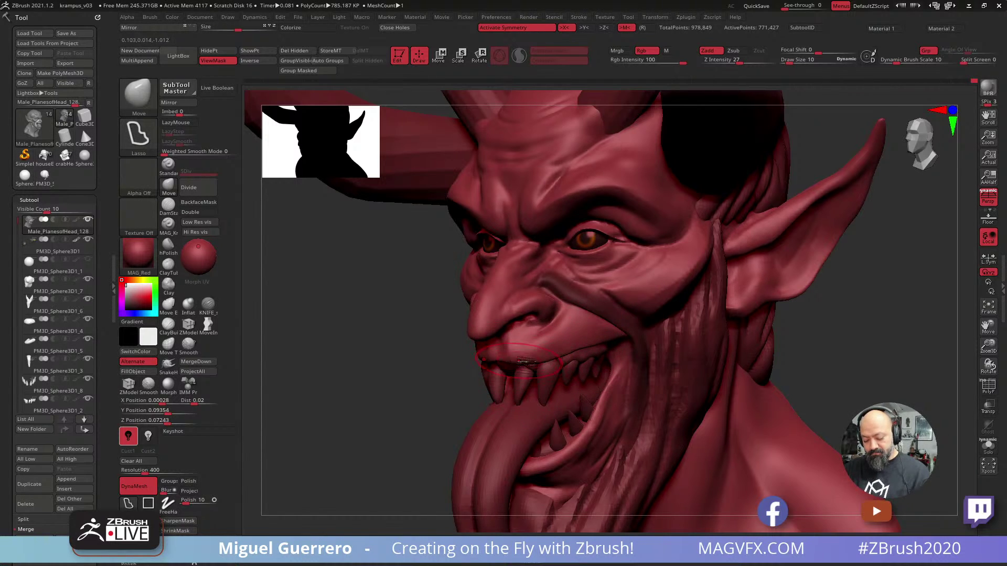
{"action": "left_click_drag", "start_coordinate": [612, 334], "coordinate": [615, 325]}
{"action": "right_click_drag", "start_coordinate": [612, 326], "coordinate": [571, 331]}
{"action": "mouse_move", "coordinate": [620, 346]}
{"action": "left_mouse_down"}
{"action": "mouse_move", "coordinate": [634, 351]}
{"action": "mouse_move", "coordinate": [625, 404]}
{"action": "left_mouse_up"}
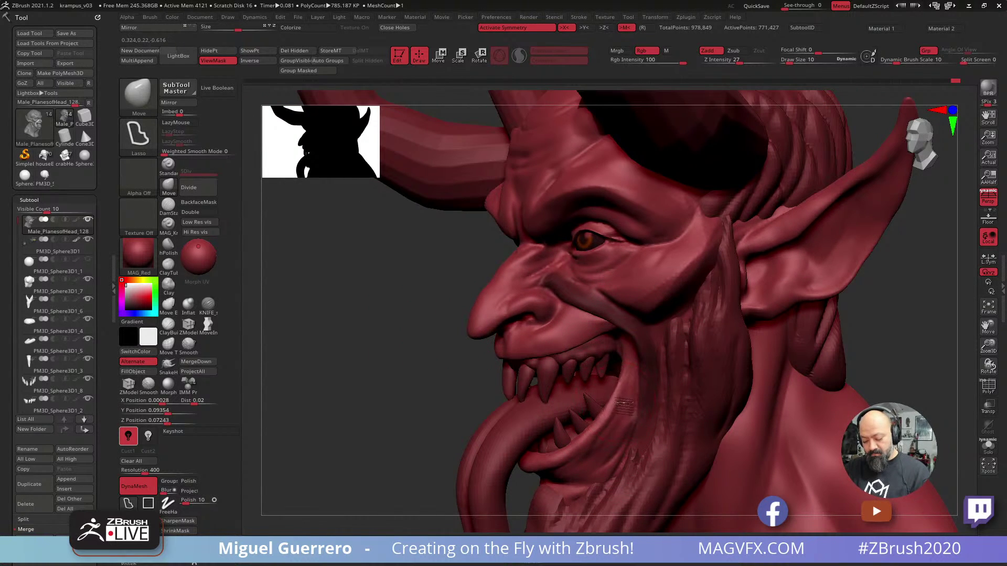
Save the project as krampus_v04.
{"action": "left_click_drag", "start_coordinate": [424, 200], "coordinate": [429, 192]}
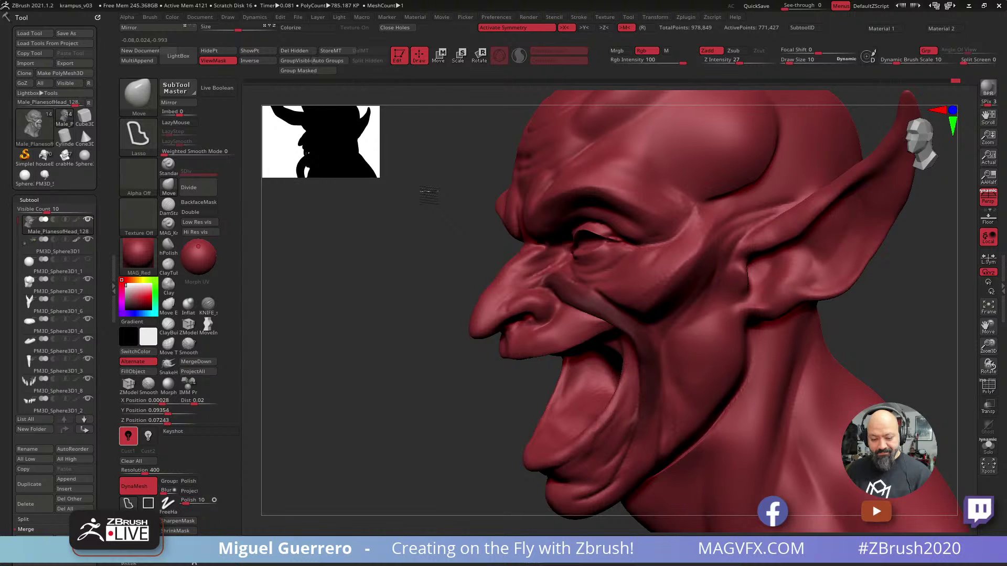
{"action": "left_click_drag", "start_coordinate": [428, 194], "coordinate": [356, 281]}
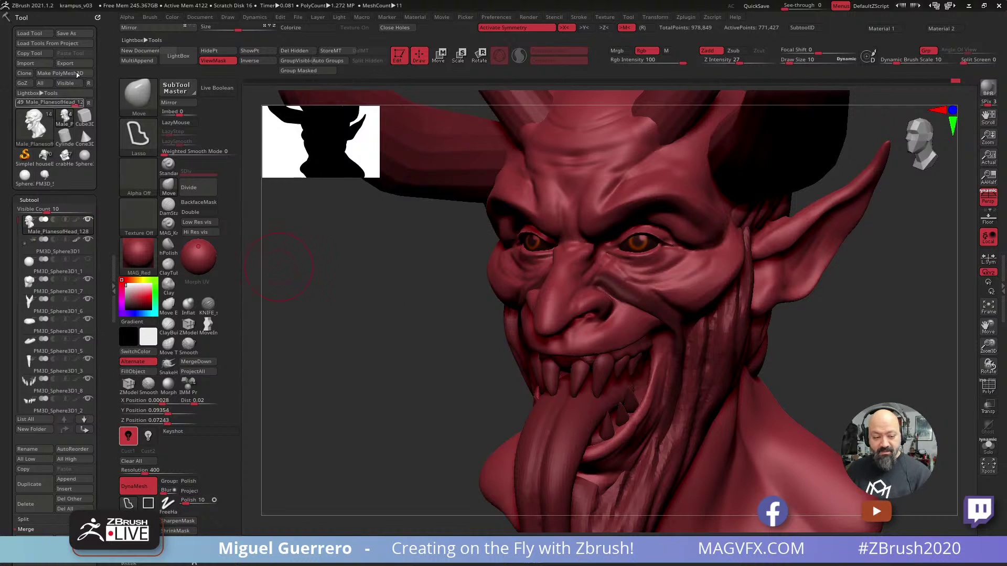
{"action": "left_click", "coordinate": [298, 17]}
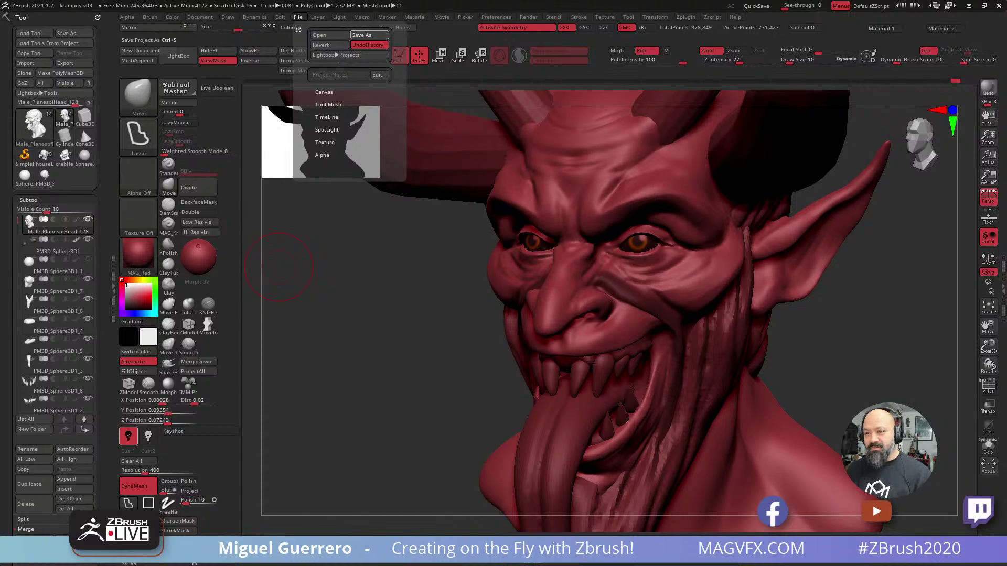
{"action": "left_click", "coordinate": [369, 34]}
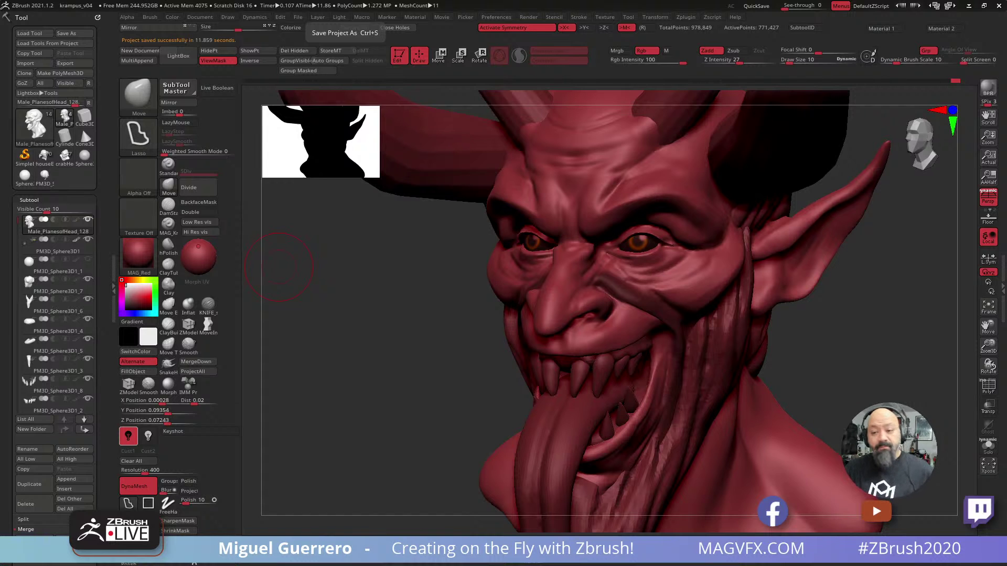
Turn off Colorize on the eyes subtool, duplicate it, and keep only the copy visible.
{"action": "left_click_drag", "start_coordinate": [392, 346], "coordinate": [368, 318]}
{"action": "left_click", "coordinate": [511, 223], "text": "alt"}
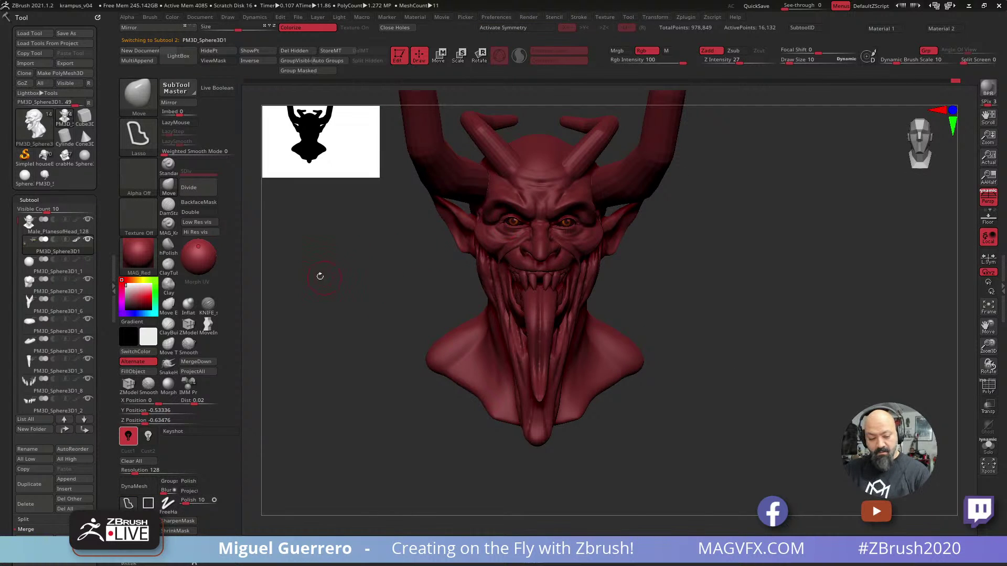
{"action": "mouse_move", "coordinate": [377, 269]}
{"action": "left_mouse_down"}
{"action": "mouse_move", "coordinate": [348, 292]}
{"action": "mouse_move", "coordinate": [362, 285]}
{"action": "mouse_move", "coordinate": [407, 339]}
{"action": "left_mouse_up"}
{"action": "right_click_drag", "start_coordinate": [458, 314], "coordinate": [559, 352], "text": "ctrl"}
{"action": "key", "text": "bracketleft"}
{"action": "key", "text": "bracketleft"}
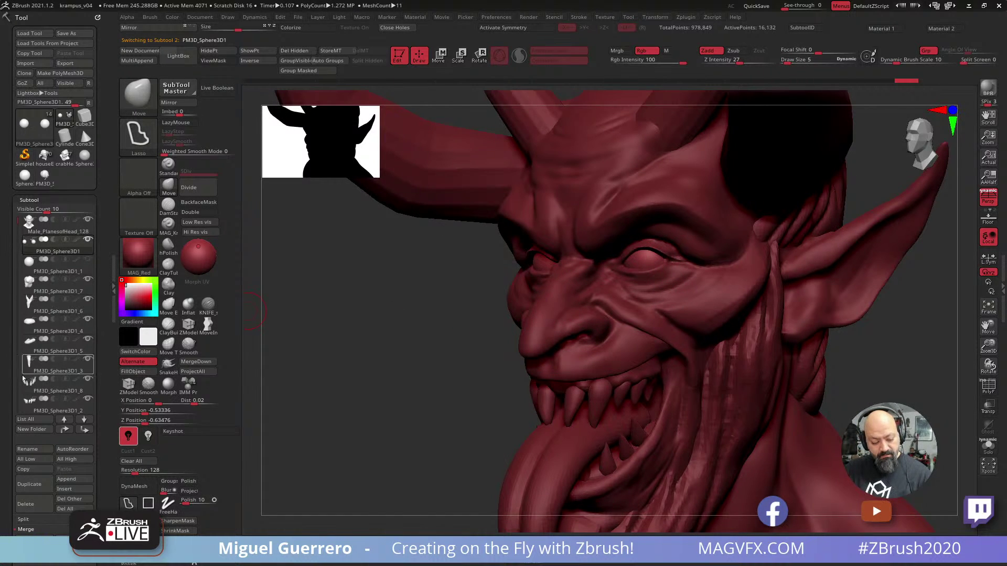
{"action": "left_click", "coordinate": [29, 484]}
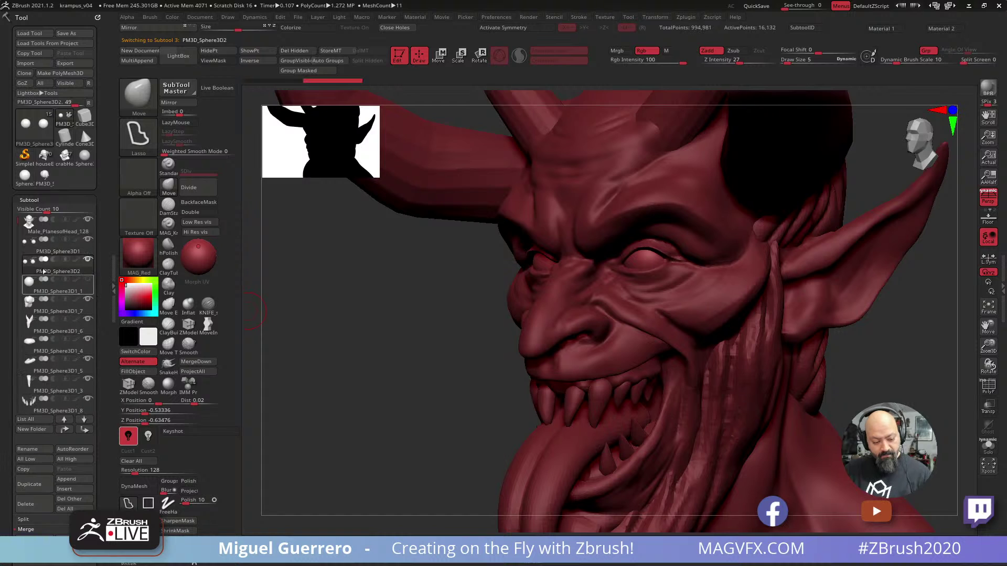
{"action": "left_click_drag", "start_coordinate": [410, 297], "coordinate": [468, 283]}
{"action": "key", "text": "x"}
{"action": "key", "text": "ctrl"}
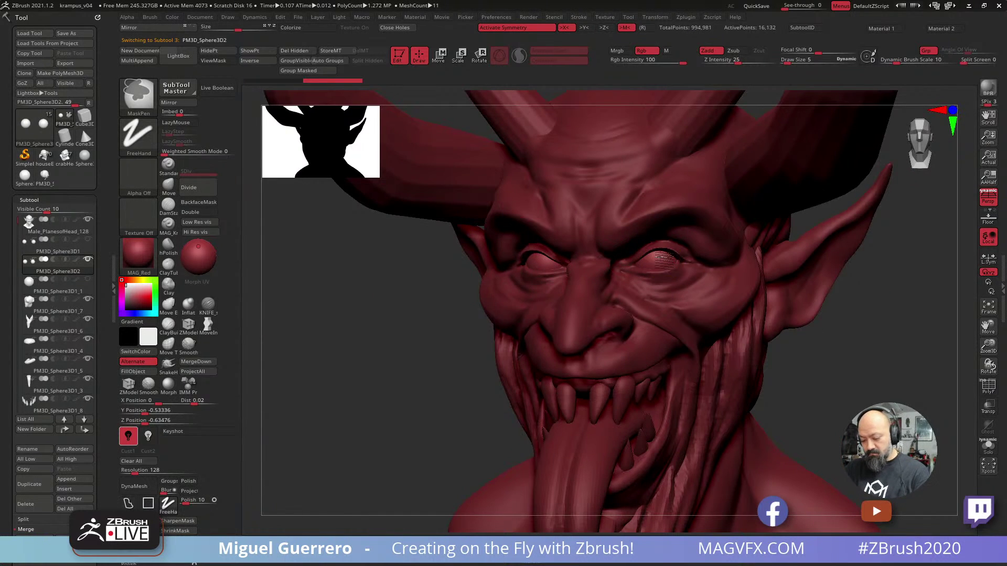
{"action": "left_click_drag", "start_coordinate": [662, 260], "coordinate": [663, 257], "text": "ctrl"}
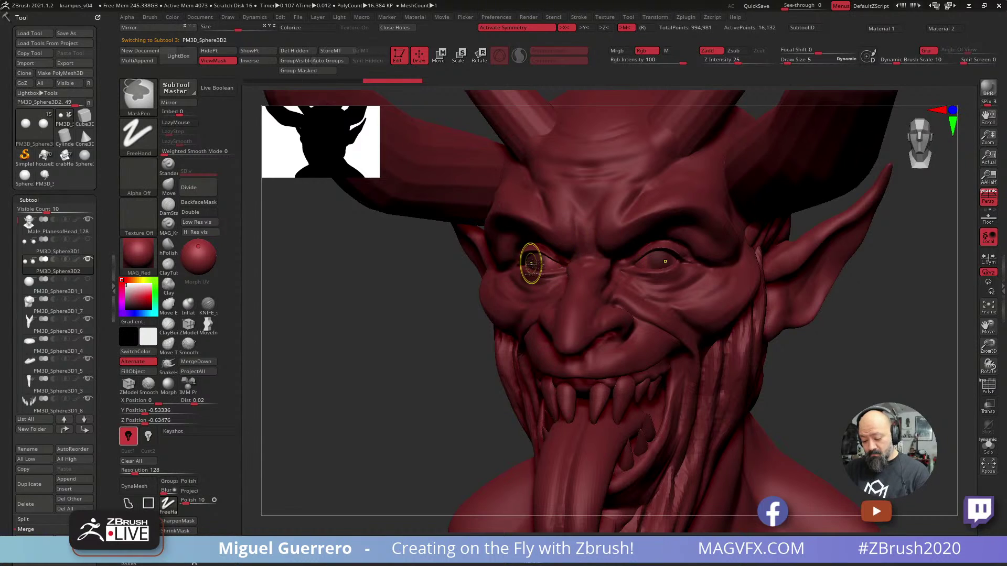
{"action": "left_click_drag", "start_coordinate": [443, 274], "coordinate": [427, 291], "text": "ctrl"}
{"action": "key", "text": "x"}
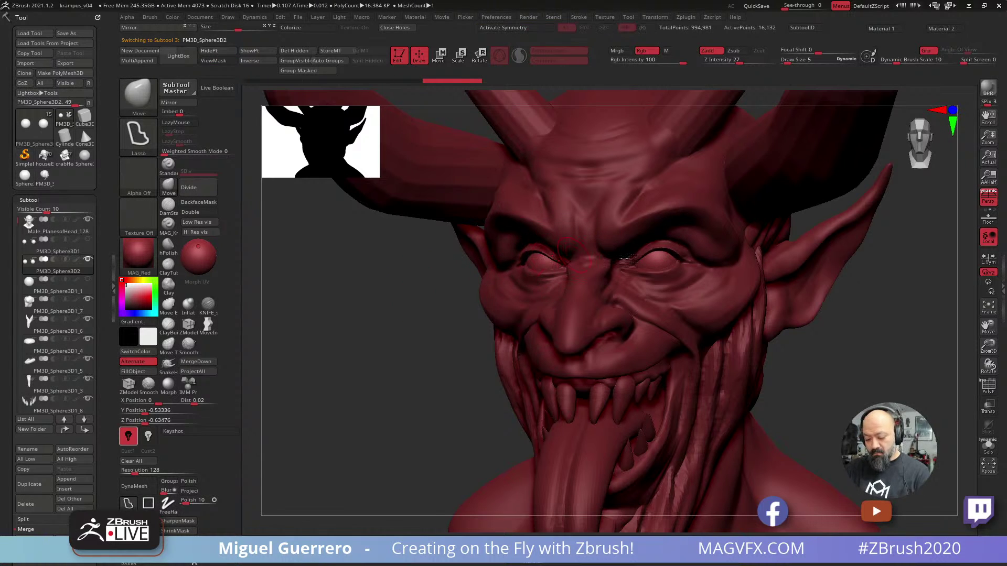
Mask the cornea area on each duplicated eyeball individually without symmetry, and invert the mask.
{"action": "left_click_drag", "start_coordinate": [661, 259], "coordinate": [659, 261], "text": "ctrl"}
{"action": "left_click_drag", "start_coordinate": [542, 267], "coordinate": [539, 264], "text": "ctrl"}
{"action": "mouse_move", "coordinate": [378, 331]}
{"action": "left_mouse_down"}
{"action": "mouse_move", "coordinate": [353, 348]}
{"action": "mouse_move", "coordinate": [393, 358]}
{"action": "left_mouse_up"}
{"action": "left_click", "coordinate": [363, 357], "text": "ctrl"}
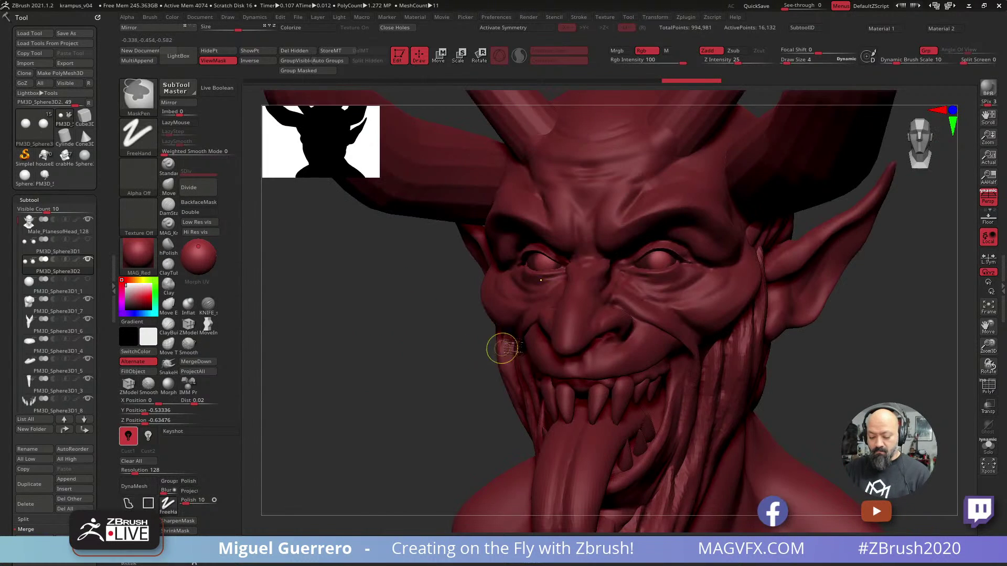
{"action": "left_click", "coordinate": [502, 350], "text": "ctrl"}
Bulge the corneas of both duplicated eyeballs with the Inflat brush.
{"action": "left_click", "coordinate": [188, 303]}
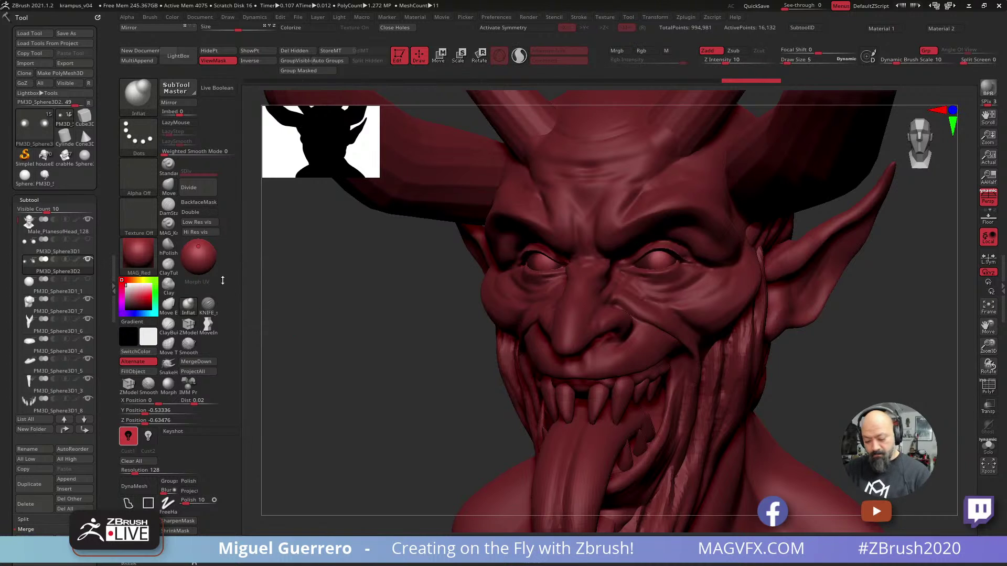
{"action": "left_click_drag", "start_coordinate": [652, 257], "coordinate": [662, 262]}
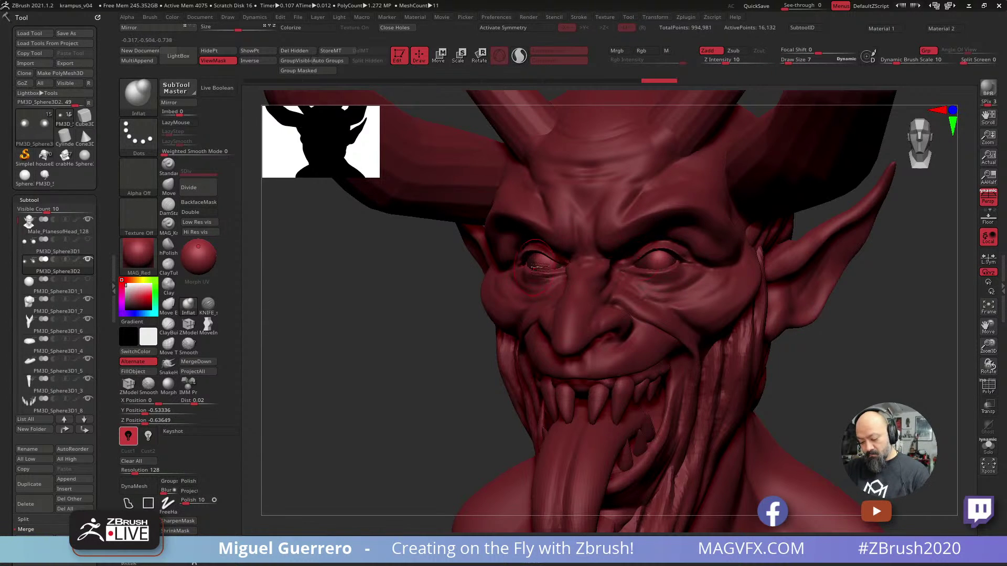
{"action": "left_click_drag", "start_coordinate": [538, 259], "coordinate": [545, 263]}
{"action": "left_click_drag", "start_coordinate": [409, 314], "coordinate": [435, 310]}
{"action": "right_click_drag", "start_coordinate": [665, 268], "coordinate": [659, 267]}
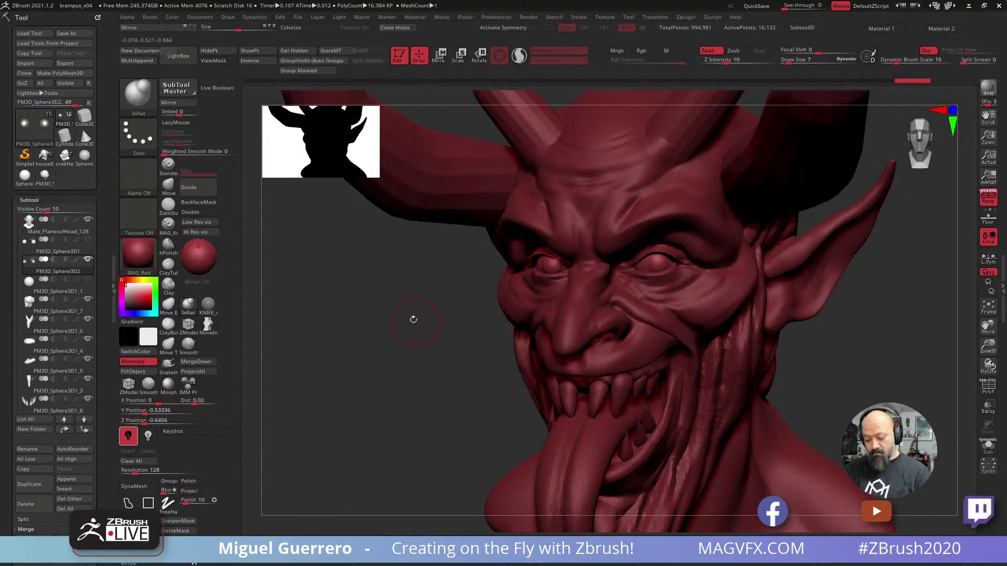
{"action": "left_click_drag", "start_coordinate": [394, 322], "coordinate": [416, 355]}
{"action": "right_click_drag", "start_coordinate": [425, 335], "coordinate": [431, 349], "text": "ctrl"}
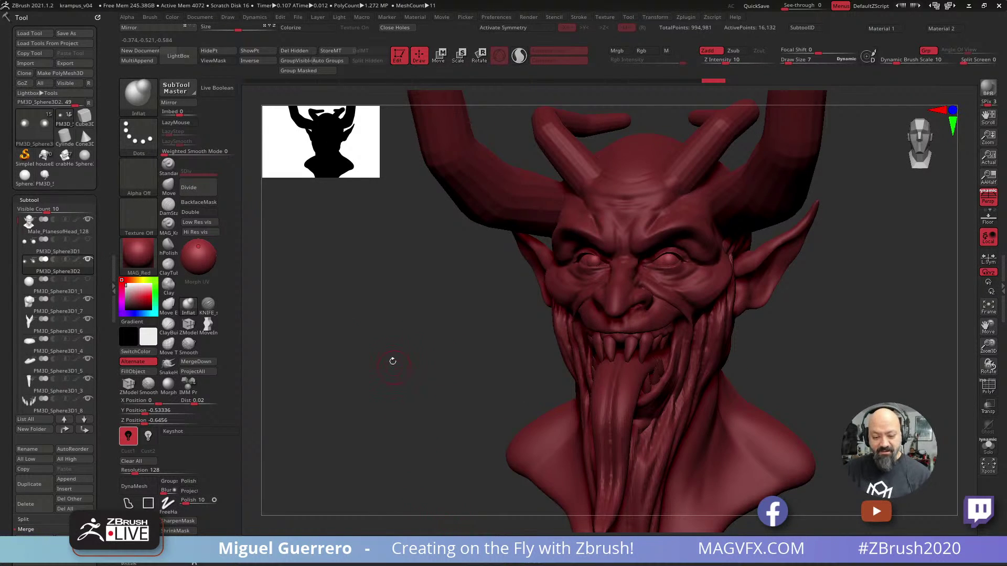
{"action": "left_click", "coordinate": [298, 30]}
{"action": "left_click", "coordinate": [302, 28]}
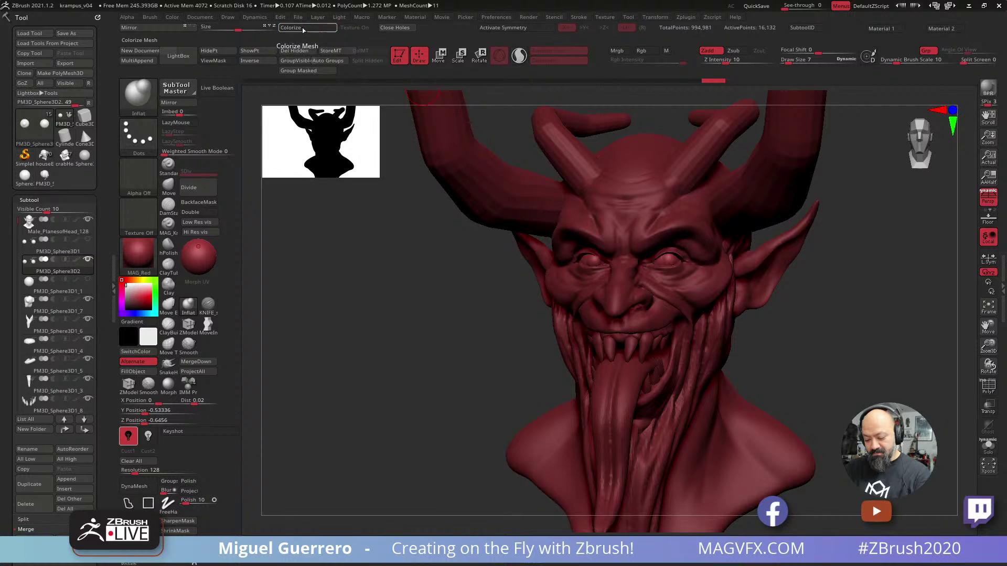
Select the upper teeth subtool and shift the front fangs toward the centre with the Move Topological brush.
{"action": "left_click_drag", "start_coordinate": [396, 319], "coordinate": [429, 370]}
{"action": "left_click", "coordinate": [583, 360], "text": "alt"}
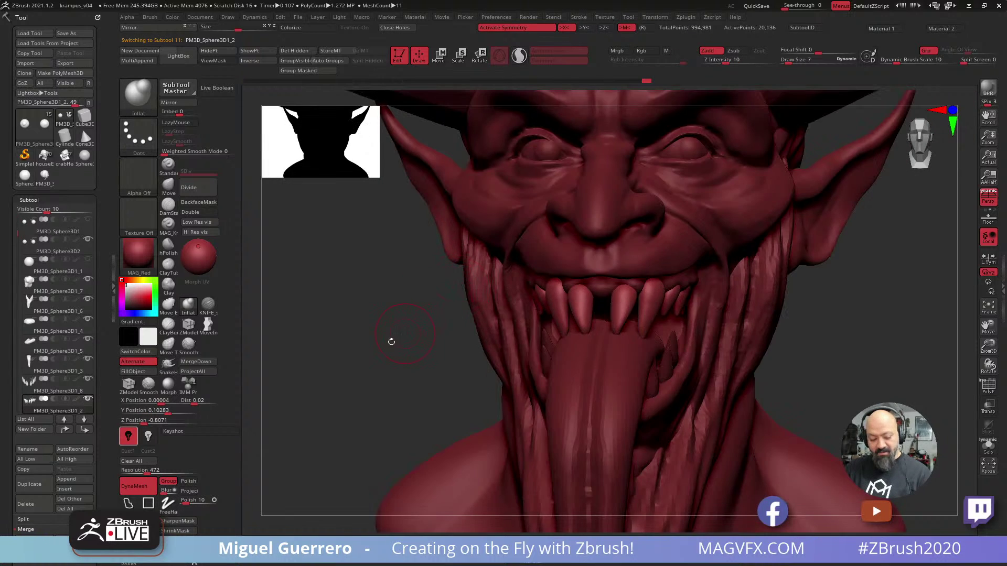
{"action": "left_click", "coordinate": [168, 344]}
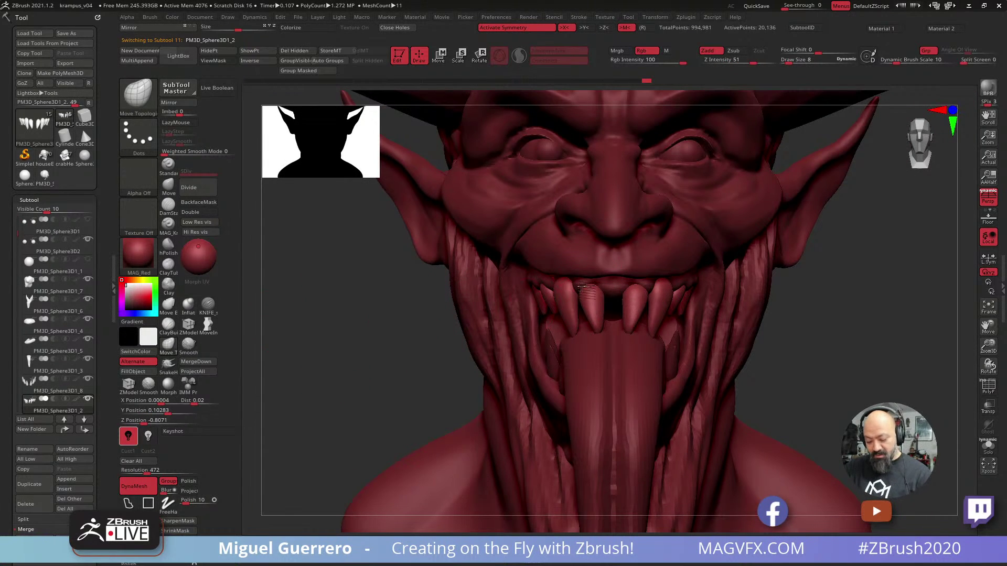
{"action": "left_click_drag", "start_coordinate": [589, 295], "coordinate": [599, 294]}
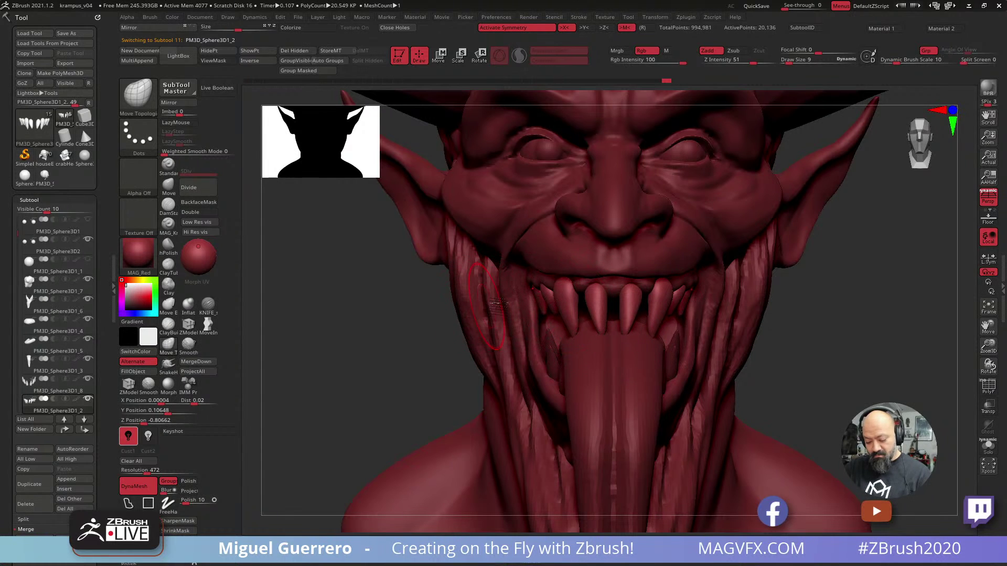
Refine the shape and angle of the upper front fangs from several views with the Move Topological brush.
{"action": "left_click_drag", "start_coordinate": [407, 312], "coordinate": [450, 325]}
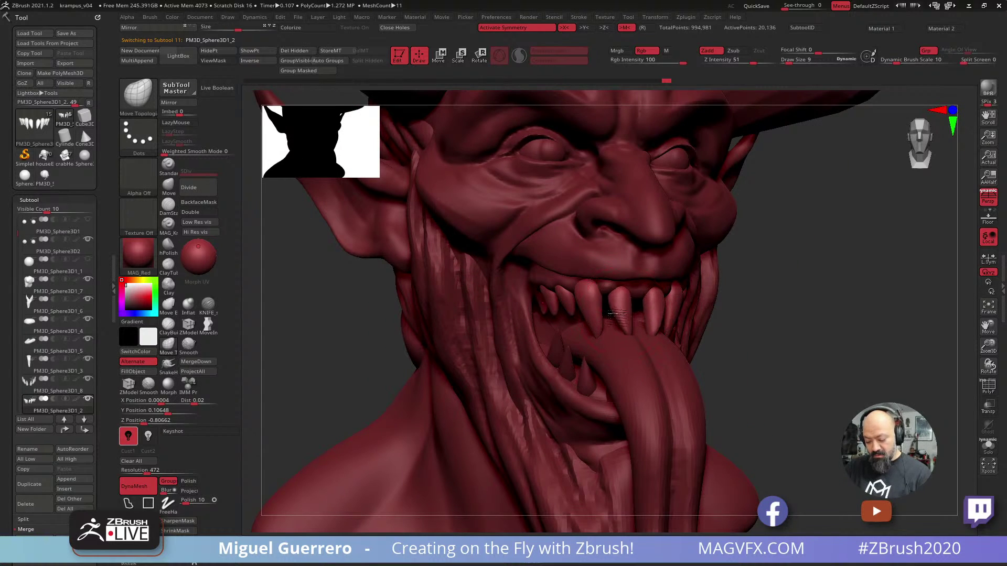
{"action": "left_click_drag", "start_coordinate": [616, 313], "coordinate": [624, 338]}
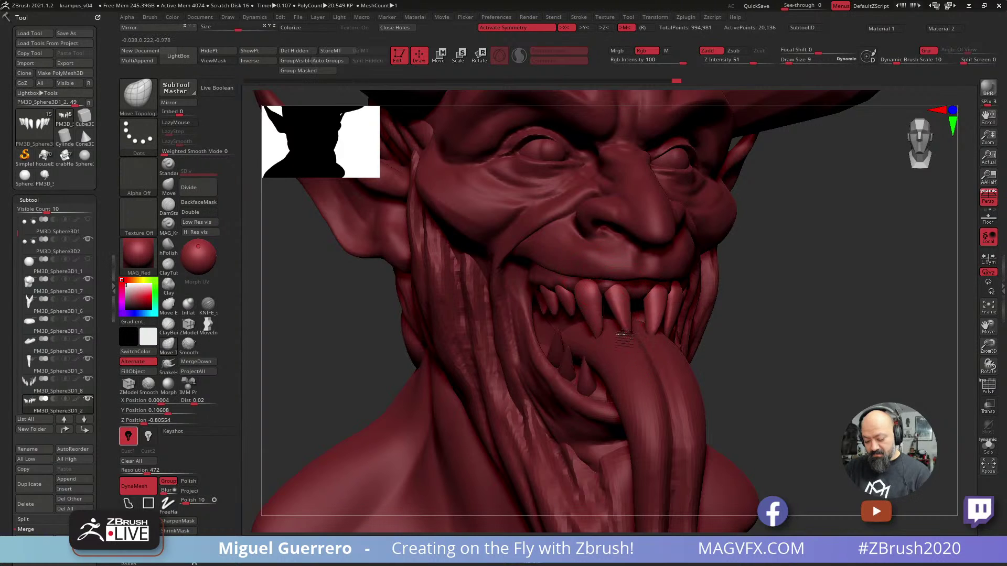
{"action": "left_click_drag", "start_coordinate": [757, 372], "coordinate": [634, 341]}
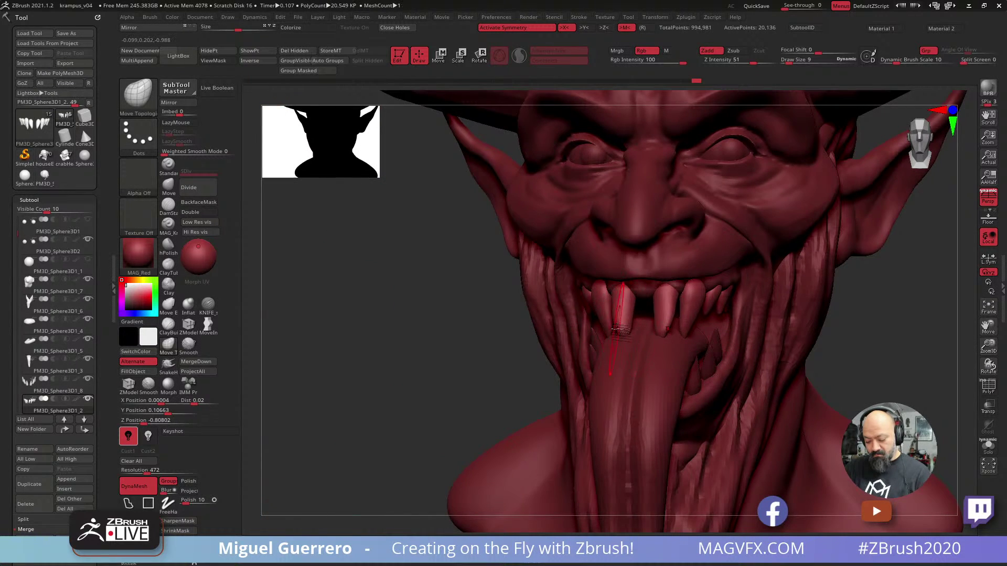
{"action": "left_click_drag", "start_coordinate": [623, 315], "coordinate": [607, 292]}
{"action": "left_click_drag", "start_coordinate": [456, 304], "coordinate": [512, 307]}
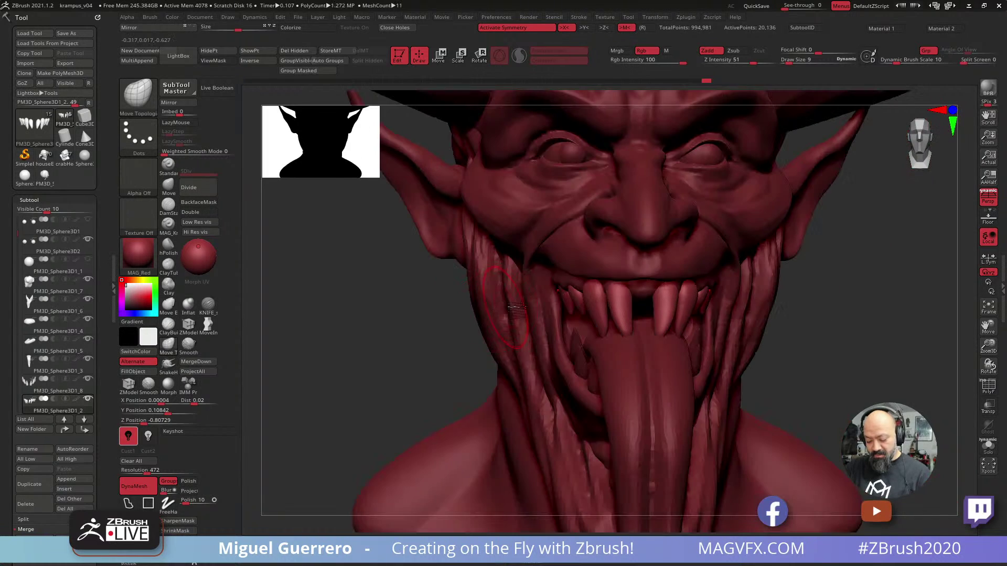
{"action": "left_click_drag", "start_coordinate": [449, 307], "coordinate": [461, 310]}
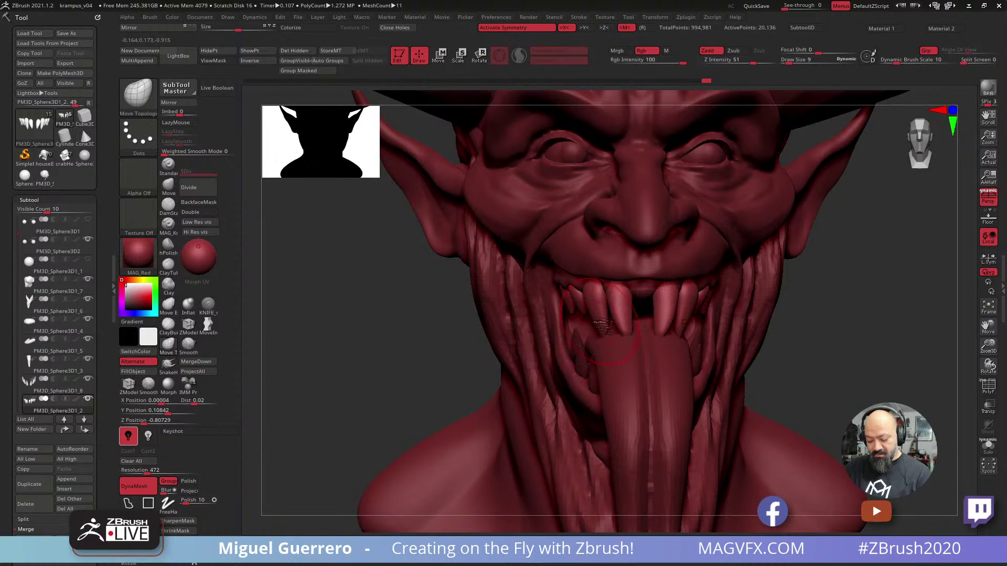
Pull the inner upper front fangs into shape with the Move Topological brush.
{"action": "left_click_drag", "start_coordinate": [601, 322], "coordinate": [596, 324]}
{"action": "mouse_move", "coordinate": [594, 287]}
{"action": "left_mouse_down"}
{"action": "mouse_move", "coordinate": [585, 284]}
{"action": "mouse_move", "coordinate": [616, 290]}
{"action": "left_mouse_up"}
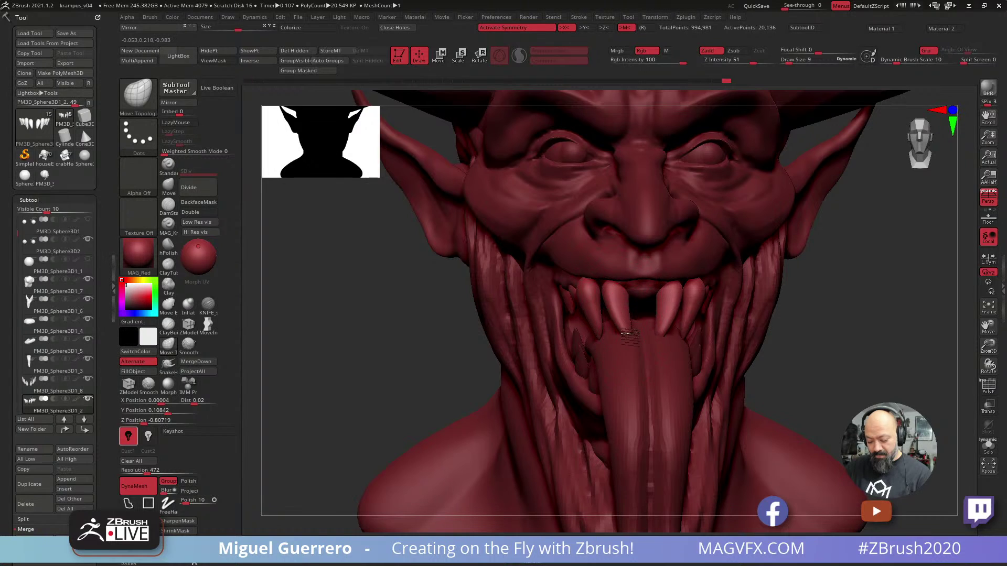
{"action": "left_click_drag", "start_coordinate": [627, 334], "coordinate": [617, 331]}
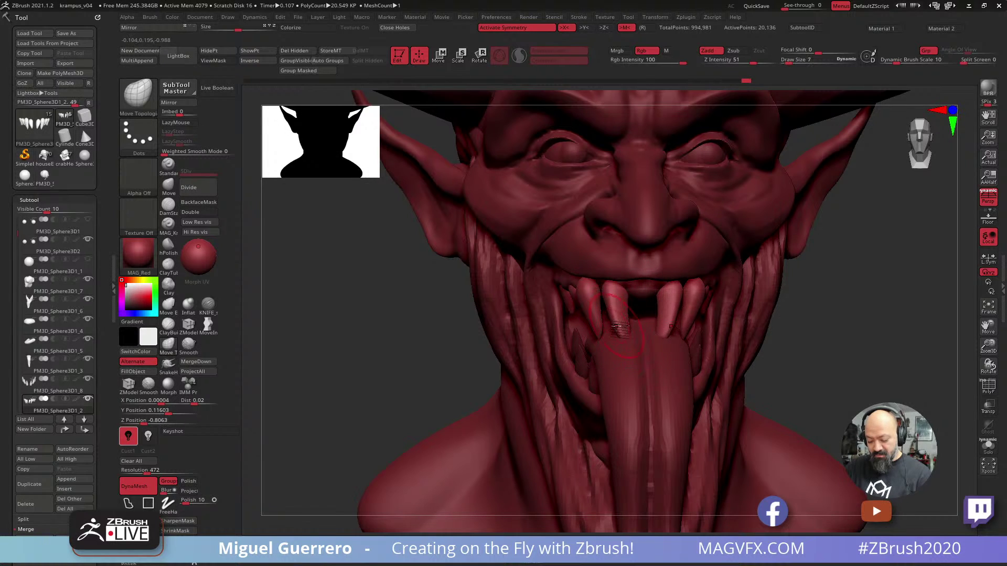
Smooth the inner upper fangs into sharper points and touch up their tips with the Inflat brush.
{"action": "key", "text": "["}
{"action": "key", "text": "shift"}
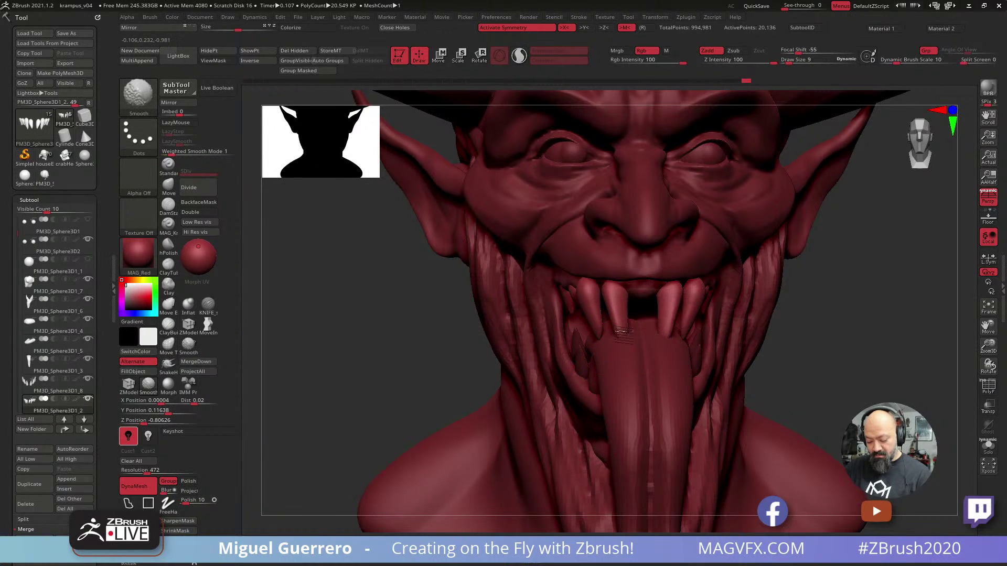
{"action": "mouse_move", "coordinate": [621, 351]}
{"action": "left_mouse_down", "text": "shift"}
{"action": "mouse_move", "coordinate": [615, 303]}
{"action": "mouse_move", "coordinate": [604, 304]}
{"action": "left_mouse_up", "text": "shift"}
{"action": "left_click", "coordinate": [188, 306]}
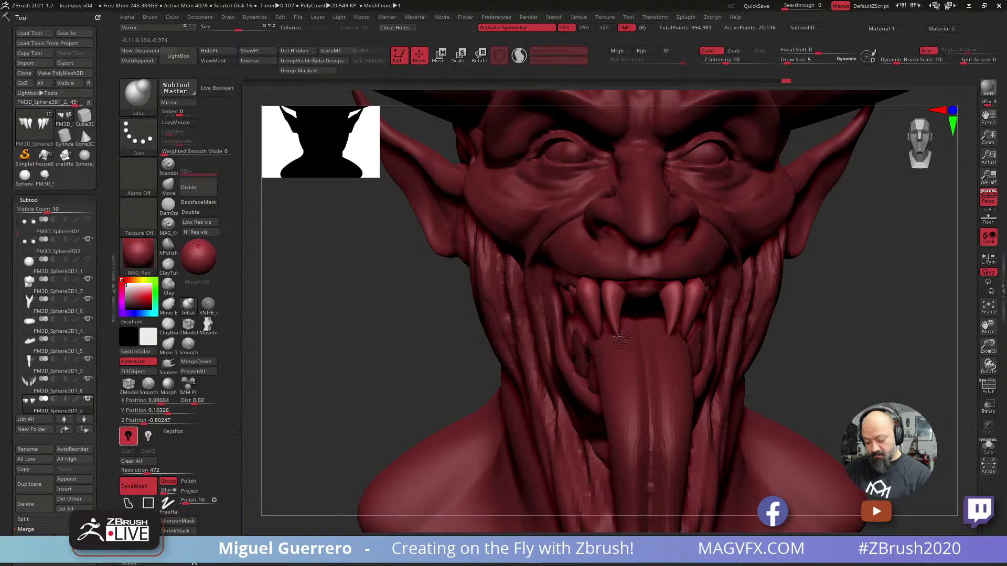
{"action": "mouse_move", "coordinate": [619, 338]}
{"action": "left_mouse_down"}
{"action": "mouse_move", "coordinate": [619, 318]}
{"action": "mouse_move", "coordinate": [618, 339]}
{"action": "left_mouse_up"}
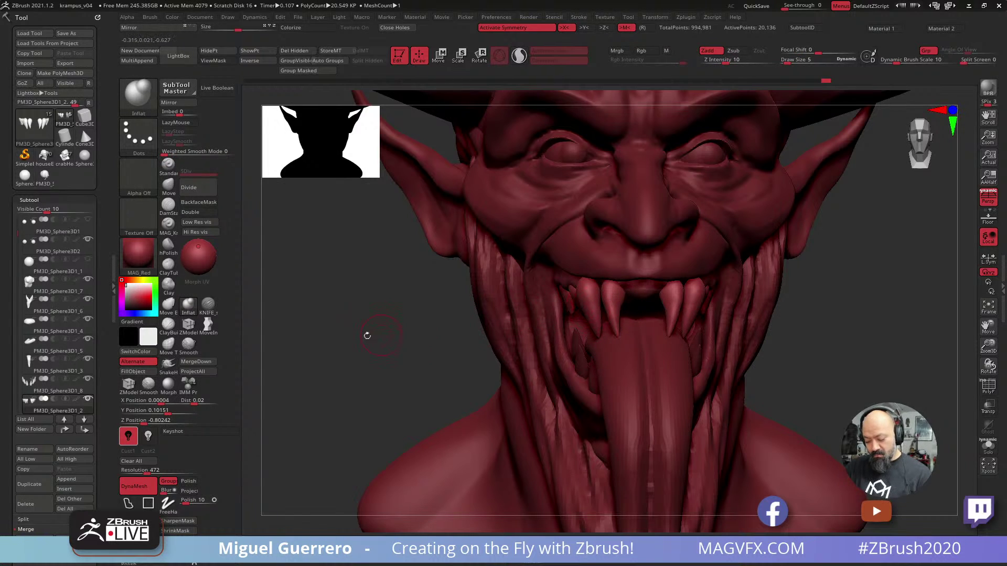
Isolate the two inner upper fangs, mask them, and show the rest of the teeth again.
{"action": "left_click_drag", "start_coordinate": [366, 335], "coordinate": [367, 337]}
{"action": "left_click", "coordinate": [613, 303], "text": "ctrl+shift"}
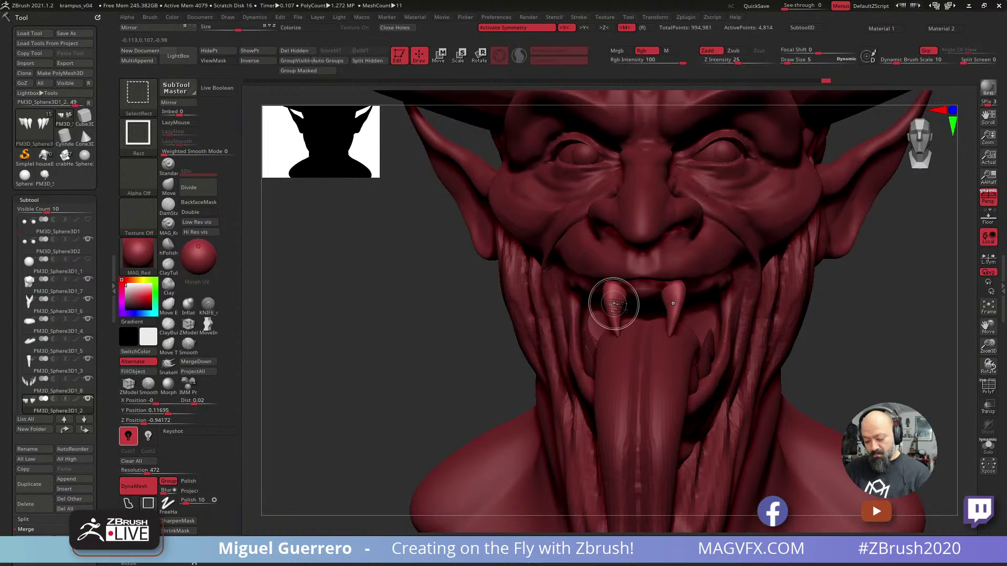
{"action": "left_click_drag", "start_coordinate": [427, 255], "coordinate": [632, 356], "text": "ctrl"}
{"action": "left_click", "coordinate": [463, 339], "text": "ctrl+shift"}
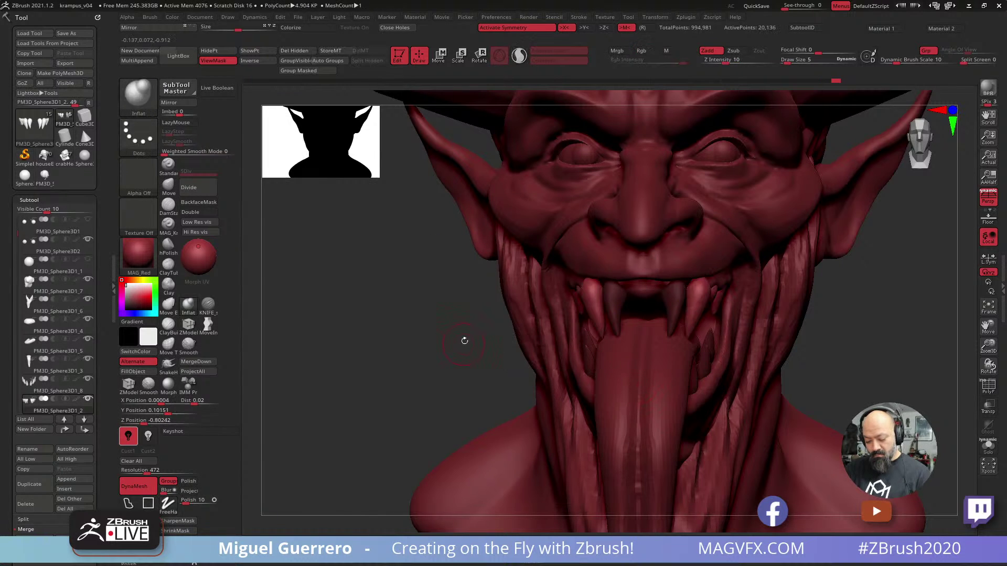
With the mask inverted, raise the inner upper fangs slightly toward the gum using the Move gizmo.
{"action": "left_click_drag", "start_coordinate": [417, 306], "coordinate": [426, 155]}
{"action": "key", "text": "w"}
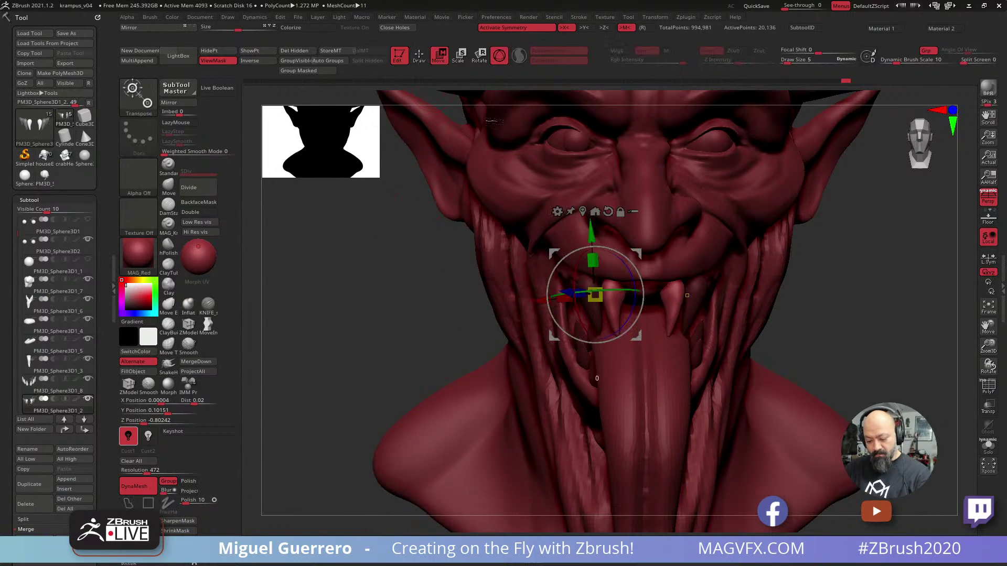
{"action": "left_click_drag", "start_coordinate": [591, 235], "coordinate": [591, 222]}
{"action": "key", "text": "q"}
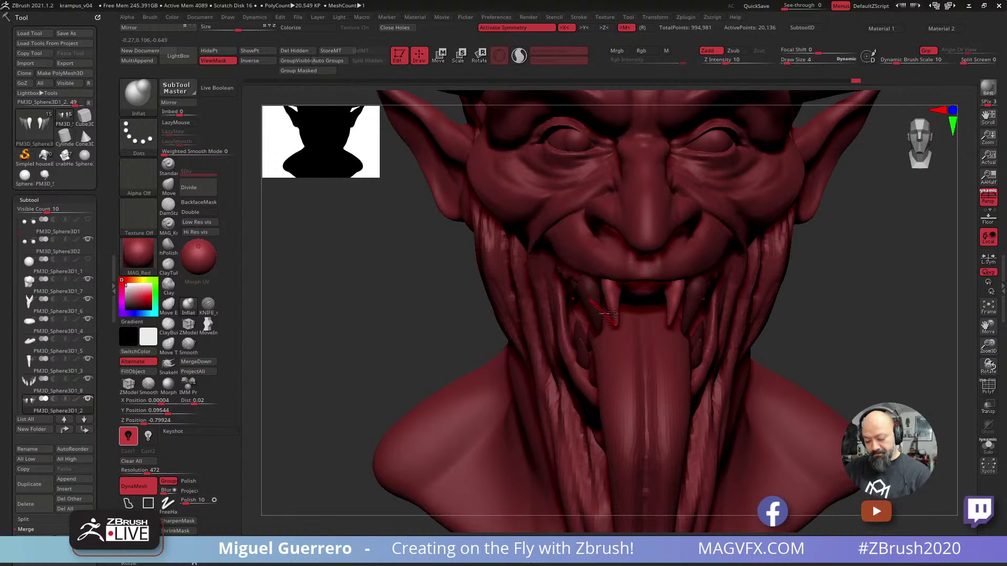
Refine the thickness and tips of the unmasked inner upper fangs with the Inflat brush.
{"action": "key", "text": "shift"}
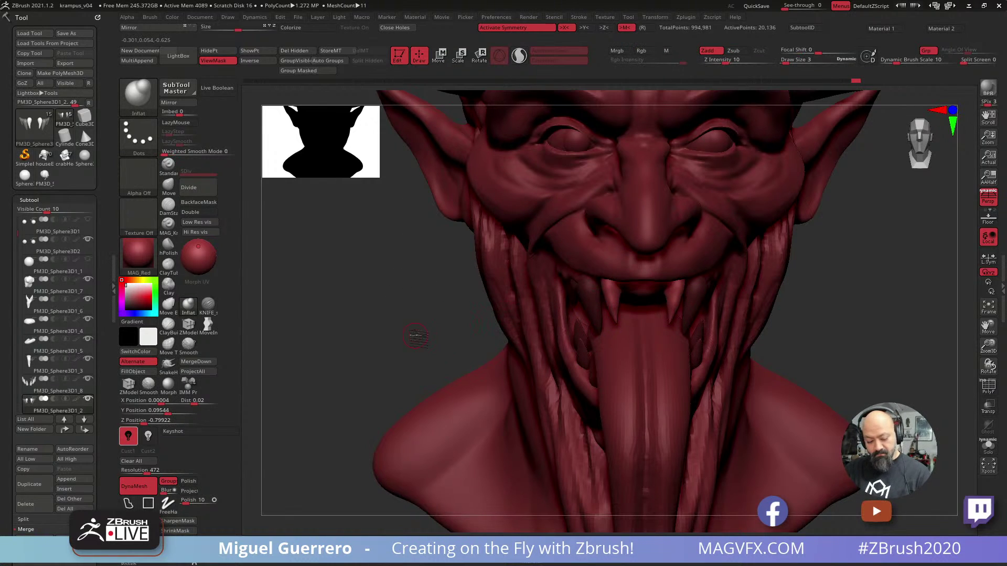
{"action": "left_click_drag", "start_coordinate": [416, 335], "coordinate": [390, 336]}
{"action": "key", "text": "shift"}
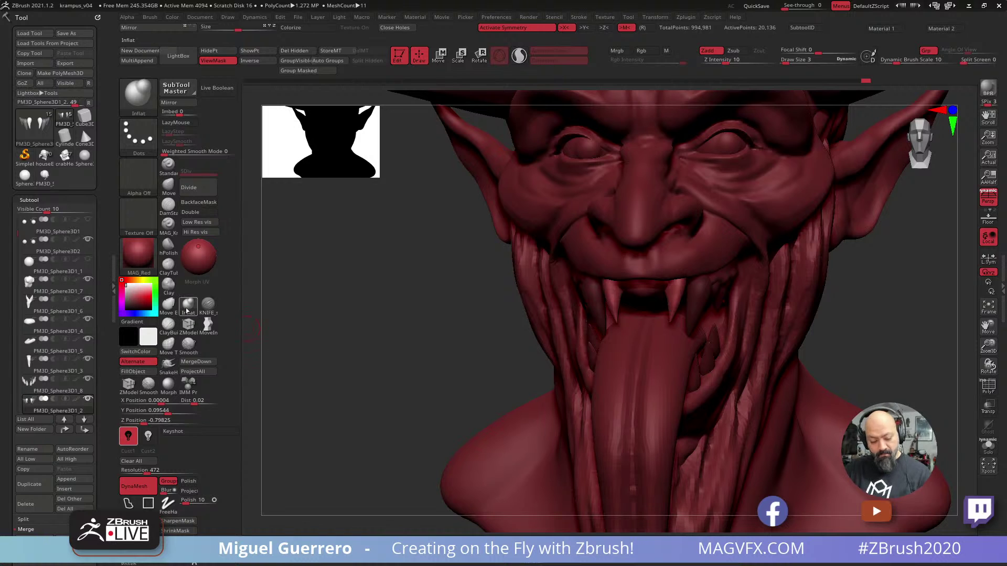
{"action": "key", "text": "b"}
{"action": "key", "text": "i"}
{"action": "key", "text": "n"}
{"action": "left_click_drag", "start_coordinate": [608, 302], "coordinate": [614, 324]}
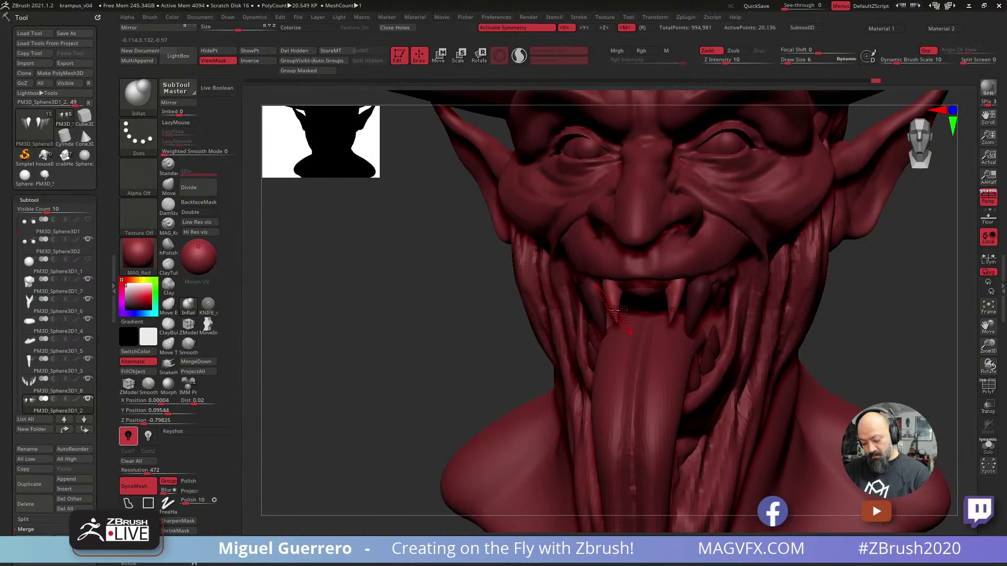
Clear the mask from the upper teeth and check the fangs from several angles.
{"action": "left_click_drag", "start_coordinate": [426, 299], "coordinate": [404, 310]}
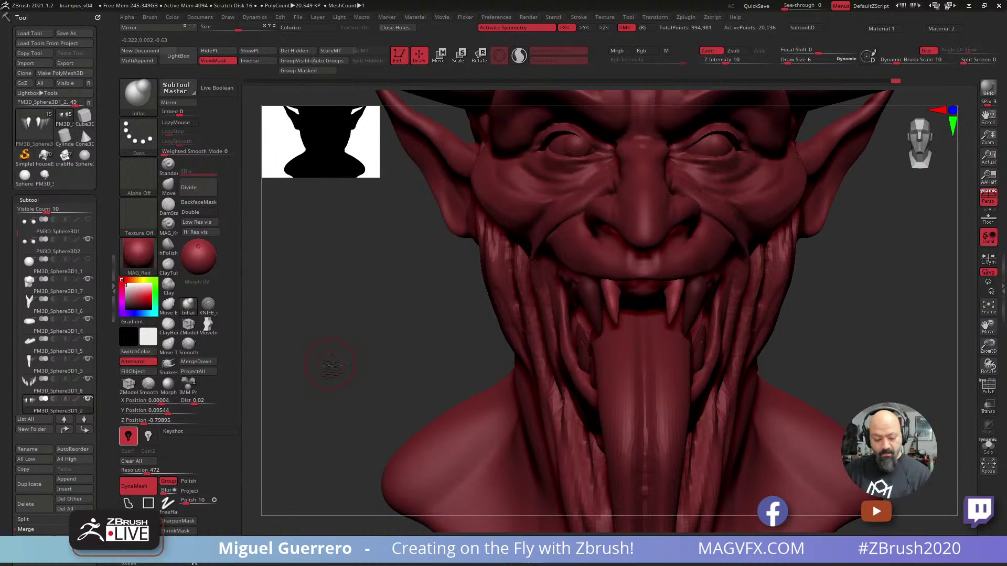
{"action": "left_click_drag", "start_coordinate": [331, 362], "coordinate": [350, 400]}
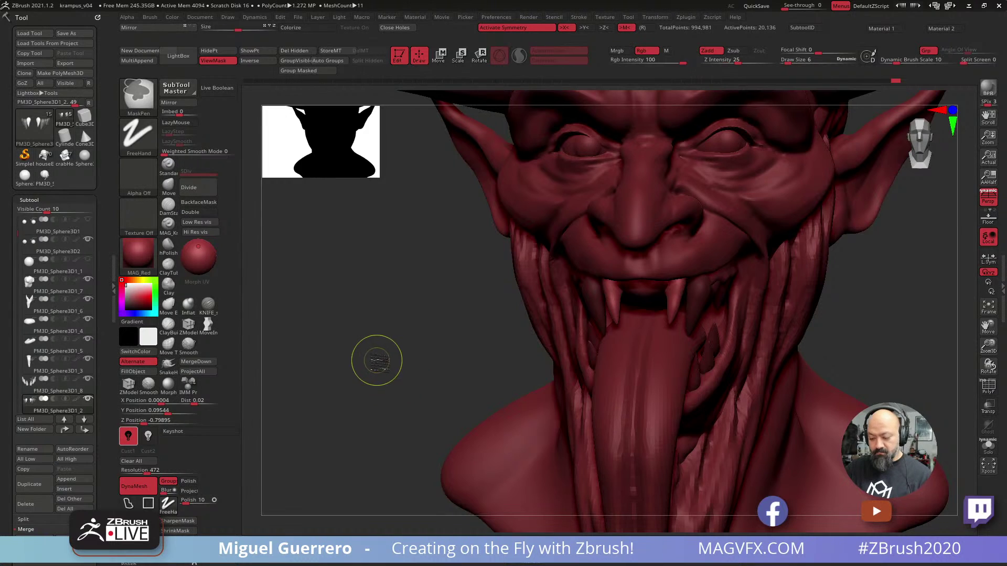
{"action": "left_click_drag", "start_coordinate": [375, 360], "coordinate": [384, 368], "text": "ctrl"}
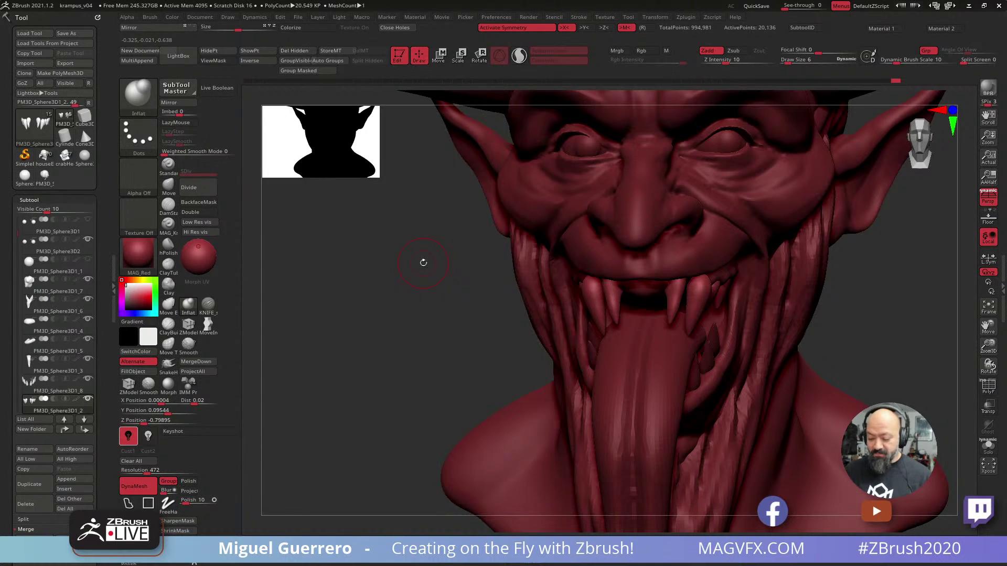
{"action": "left_click_drag", "start_coordinate": [368, 303], "coordinate": [366, 298]}
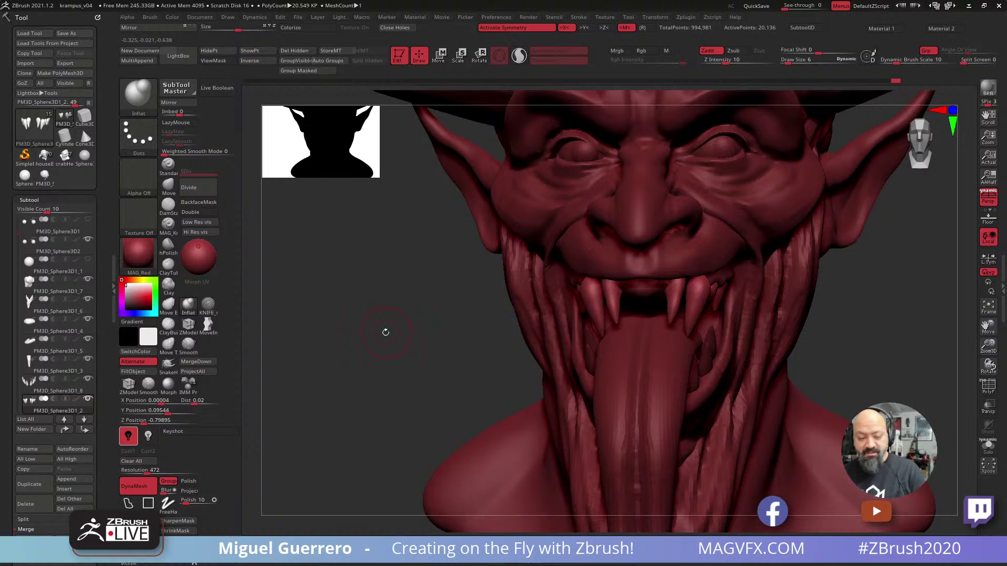
{"action": "key", "text": "ctrl"}
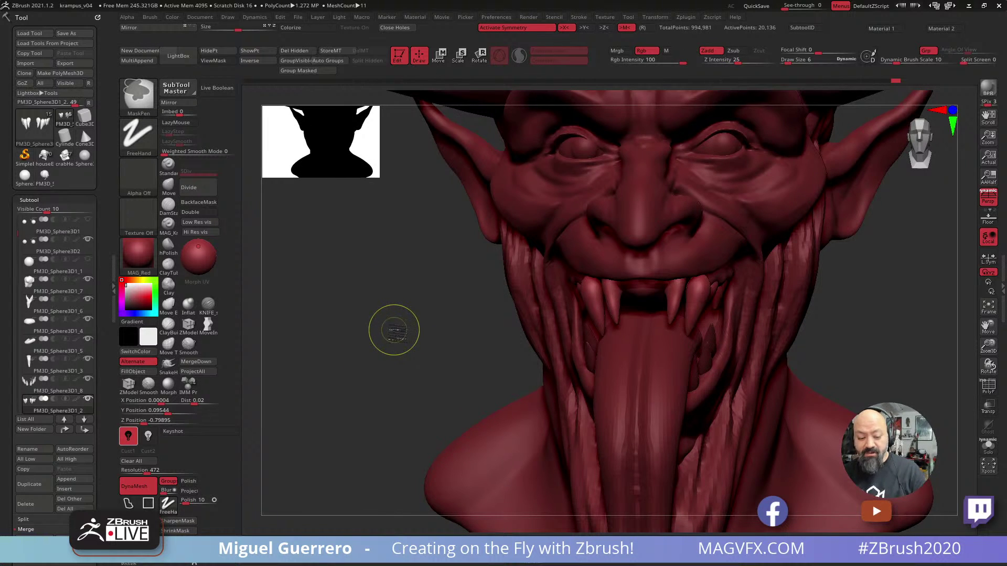
{"action": "left_click_drag", "start_coordinate": [394, 330], "coordinate": [378, 317]}
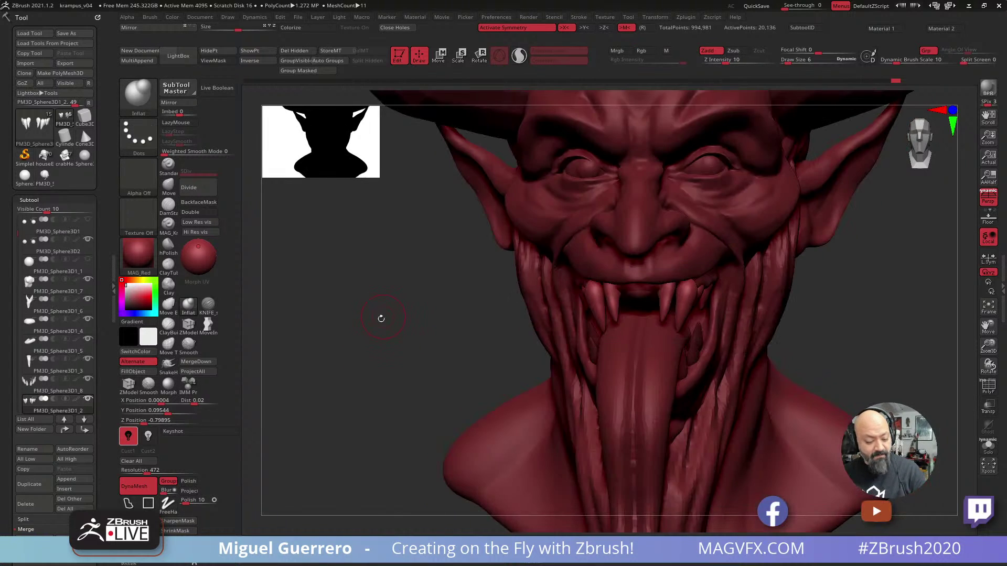
Duplicate the upper teeth subtool and delete everything in the copy except the inner fang pair.
{"action": "left_click", "coordinate": [28, 484]}
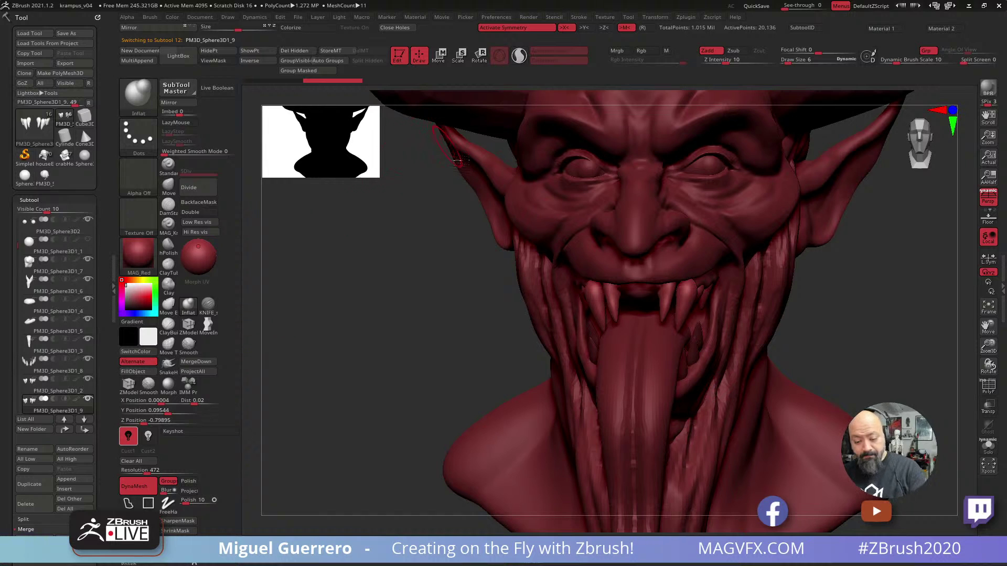
{"action": "left_click", "coordinate": [988, 444]}
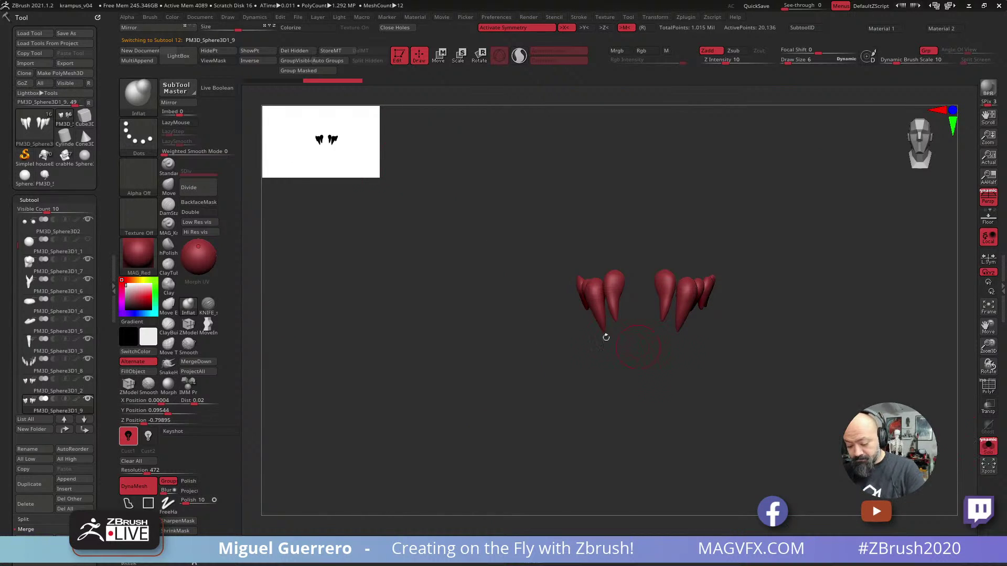
{"action": "left_click", "coordinate": [615, 288], "text": "ctrl+shift"}
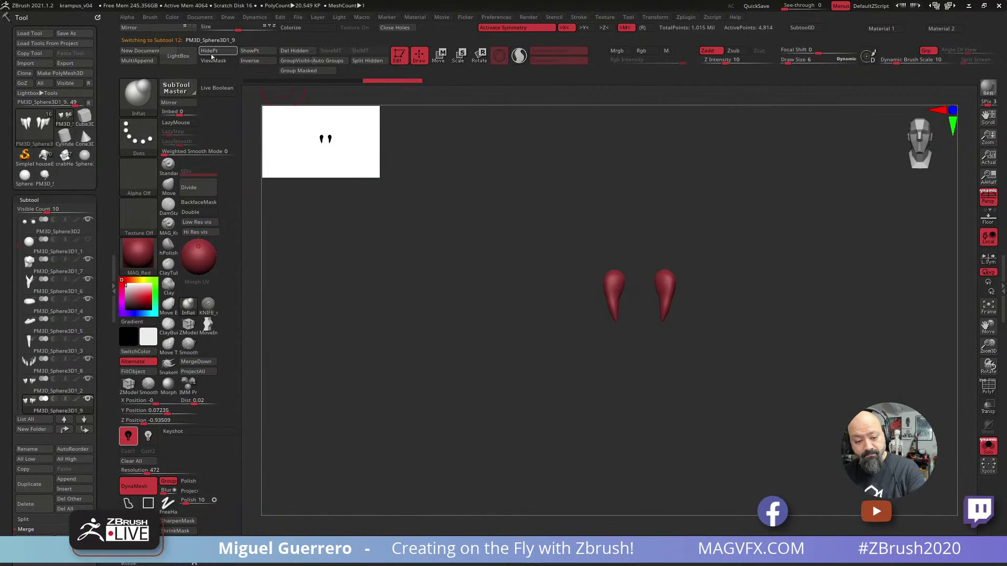
{"action": "left_click", "coordinate": [294, 51]}
{"action": "left_click", "coordinate": [988, 445]}
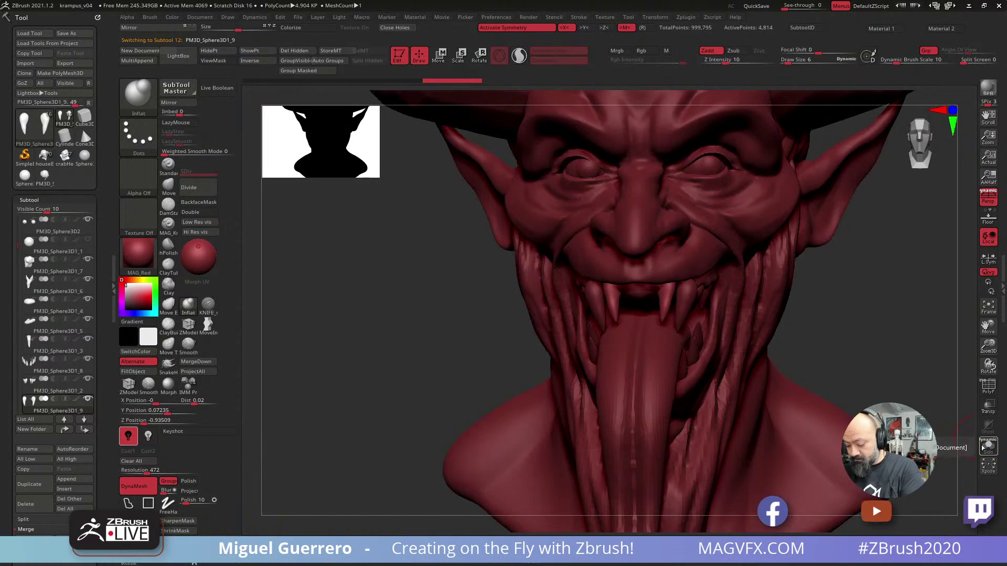
Fit the duplicated fang pair into the central gap with the gizmo and reselect the original upper teeth subtool.
{"action": "key", "text": "w"}
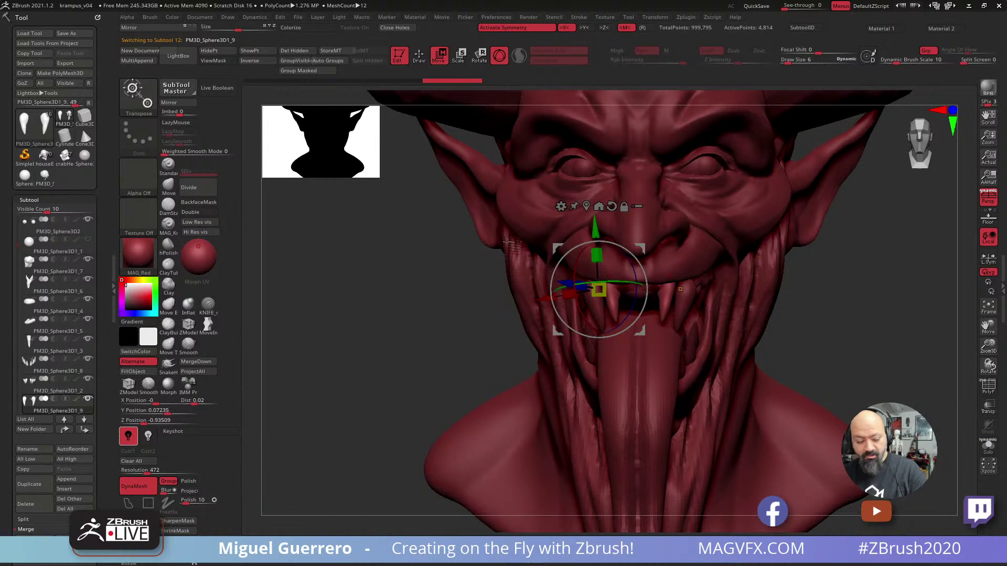
{"action": "left_click_drag", "start_coordinate": [15, 246], "coordinate": [19, 268]}
{"action": "left_click_drag", "start_coordinate": [557, 246], "coordinate": [573, 248]}
{"action": "mouse_move", "coordinate": [446, 296]}
{"action": "left_mouse_down"}
{"action": "mouse_move", "coordinate": [391, 307]}
{"action": "mouse_move", "coordinate": [398, 283]}
{"action": "mouse_move", "coordinate": [443, 287]}
{"action": "mouse_move", "coordinate": [401, 297]}
{"action": "mouse_move", "coordinate": [414, 303]}
{"action": "left_mouse_up"}
{"action": "left_click", "coordinate": [414, 57]}
{"action": "left_click", "coordinate": [680, 309], "text": "alt"}
{"action": "key", "text": "bracketright"}
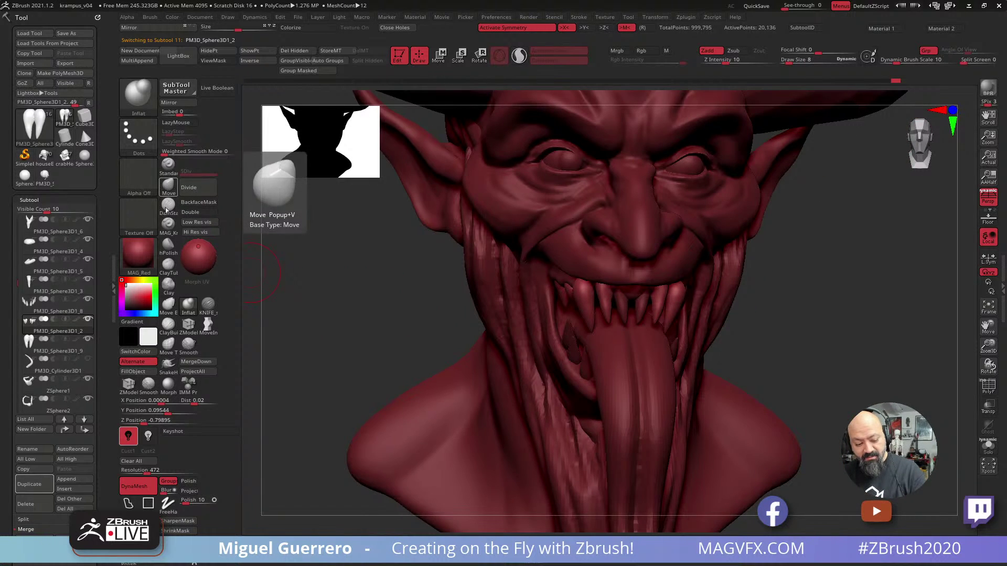
Try to reshape the upper teeth with the Move Elastic brush and undo the change.
{"action": "left_click", "coordinate": [167, 325]}
{"action": "left_click", "coordinate": [167, 303]}
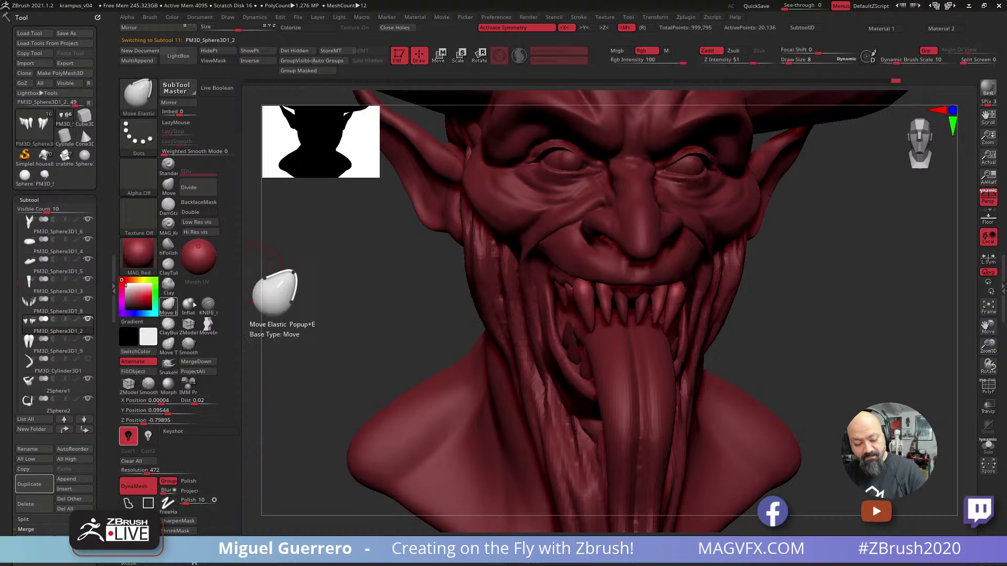
{"action": "left_click_drag", "start_coordinate": [362, 291], "coordinate": [386, 288]}
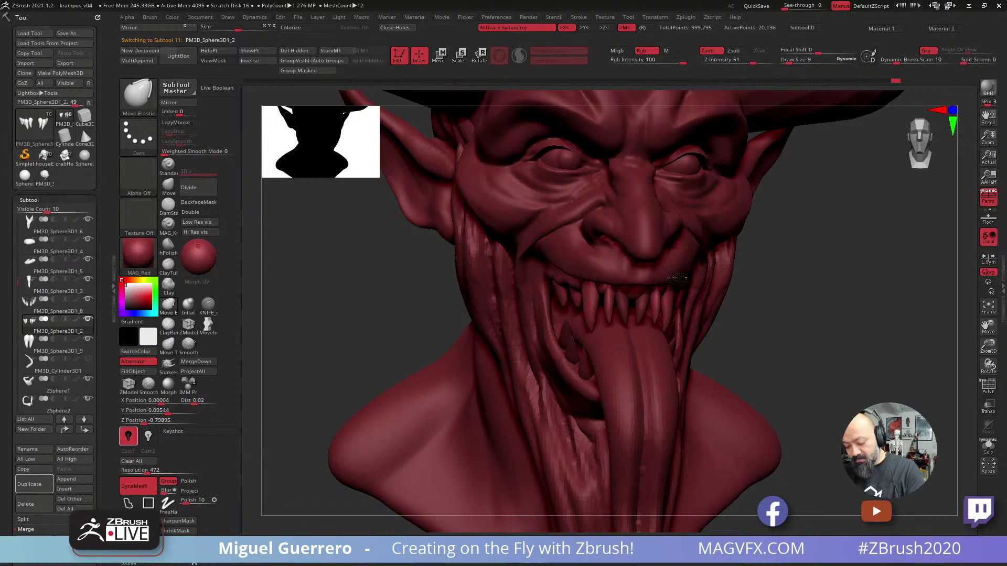
{"action": "key", "text": "ctrl"}
{"action": "key", "text": "ctrl+z"}
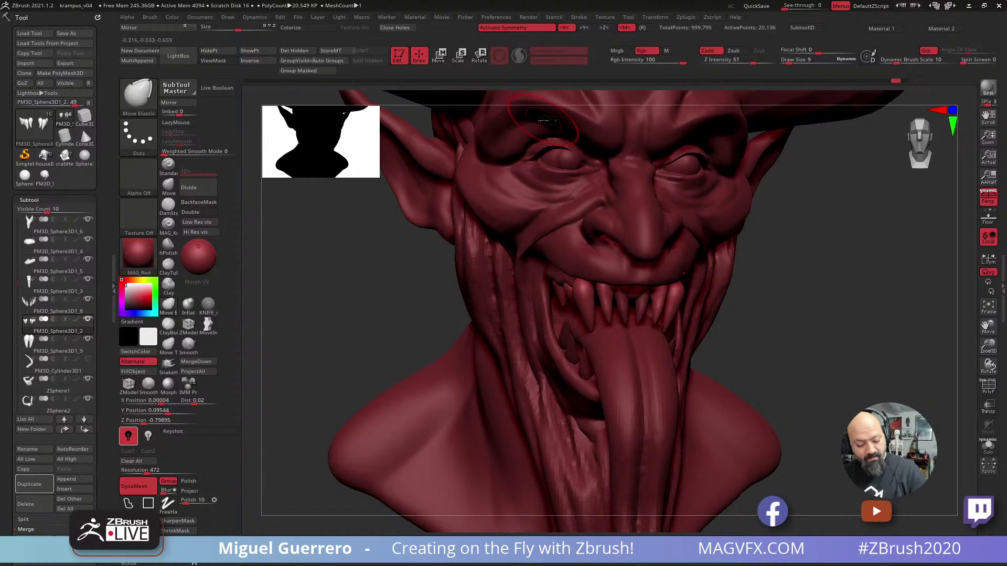
Reposition the large upper fangs from front and side views with the Move Topological brush.
{"action": "left_click", "coordinate": [167, 345]}
{"action": "left_click_drag", "start_coordinate": [680, 290], "coordinate": [673, 289]}
{"action": "left_click_drag", "start_coordinate": [668, 332], "coordinate": [659, 332]}
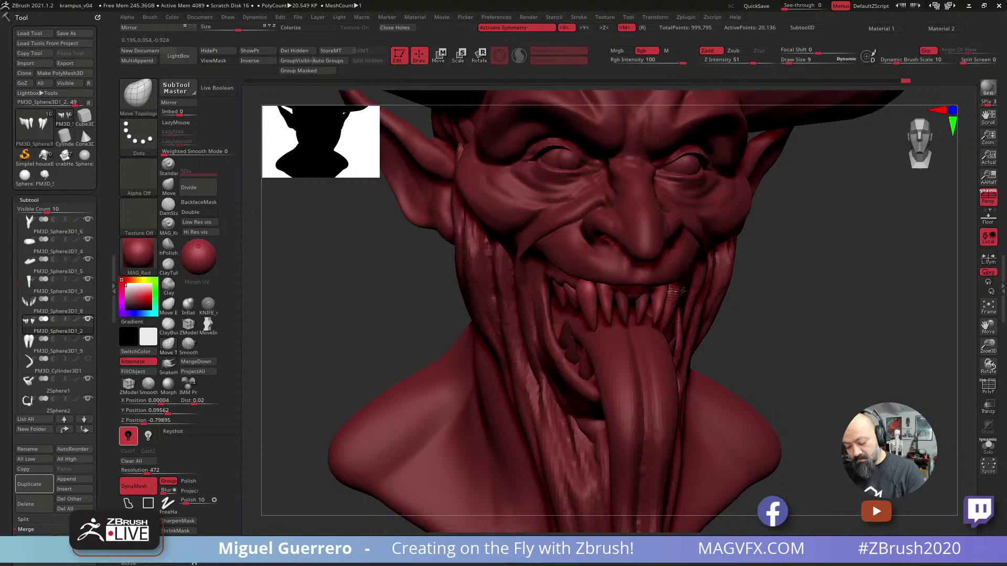
{"action": "left_click_drag", "start_coordinate": [672, 290], "coordinate": [668, 289]}
{"action": "mouse_move", "coordinate": [755, 293]}
{"action": "left_mouse_down"}
{"action": "mouse_move", "coordinate": [442, 300]}
{"action": "mouse_move", "coordinate": [503, 294]}
{"action": "left_mouse_up"}
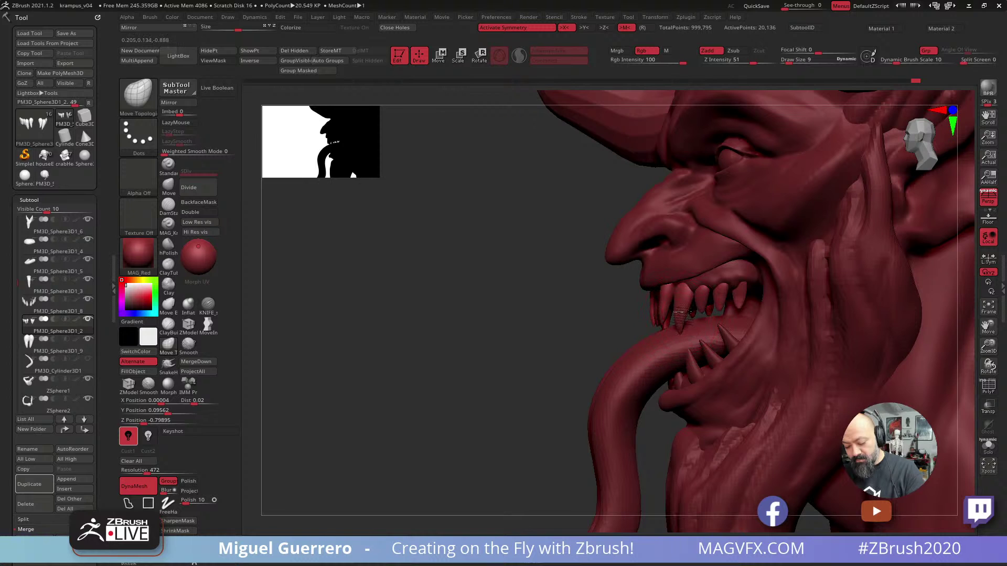
{"action": "mouse_move", "coordinate": [683, 316]}
{"action": "left_mouse_down"}
{"action": "mouse_move", "coordinate": [651, 302]}
{"action": "mouse_move", "coordinate": [661, 293]}
{"action": "left_mouse_up"}
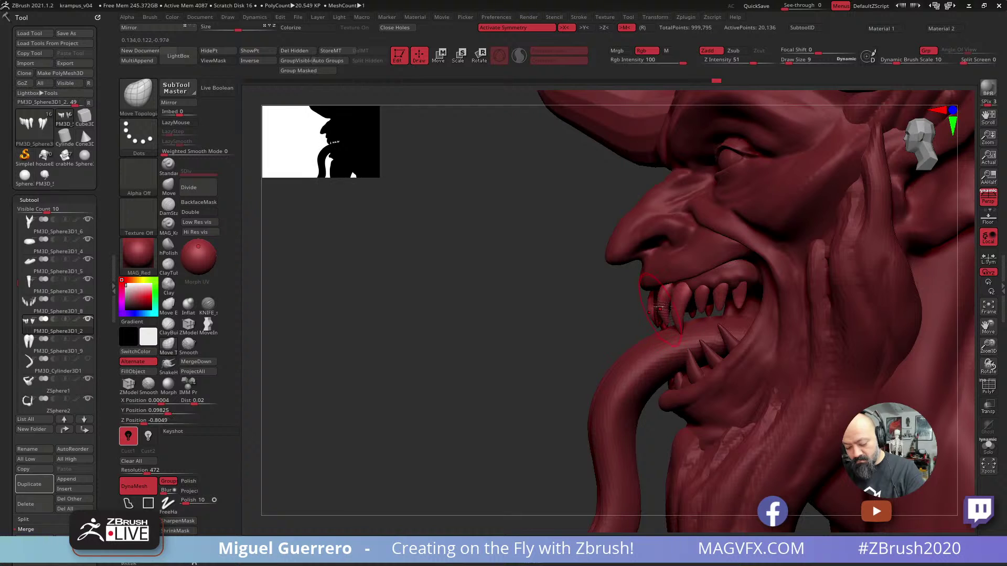
Select the duplicated central fang pair and adjust its shape with the Move Topological brush.
{"action": "left_click", "coordinate": [653, 310], "text": "alt"}
{"action": "mouse_move", "coordinate": [586, 306]}
{"action": "left_mouse_down"}
{"action": "mouse_move", "coordinate": [627, 305]}
{"action": "mouse_move", "coordinate": [662, 334]}
{"action": "mouse_move", "coordinate": [600, 301]}
{"action": "mouse_move", "coordinate": [619, 300]}
{"action": "left_mouse_up"}
{"action": "left_click_drag", "start_coordinate": [652, 315], "coordinate": [649, 326]}
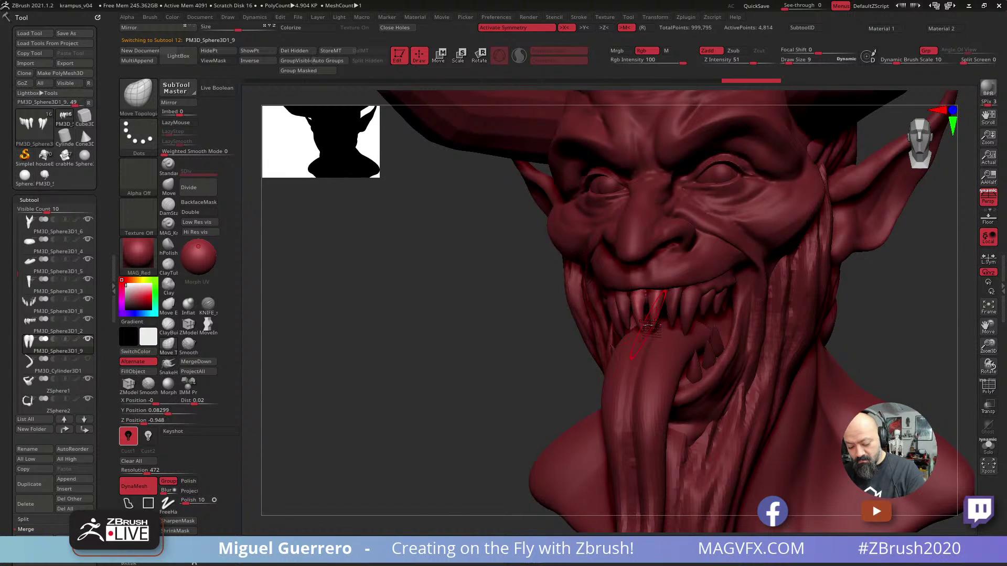
Reselect the original upper teeth and adjust the side teeth from several views with the Move Topological brush.
{"action": "left_click", "coordinate": [692, 314], "text": "alt"}
{"action": "left_click_drag", "start_coordinate": [503, 319], "coordinate": [698, 313]}
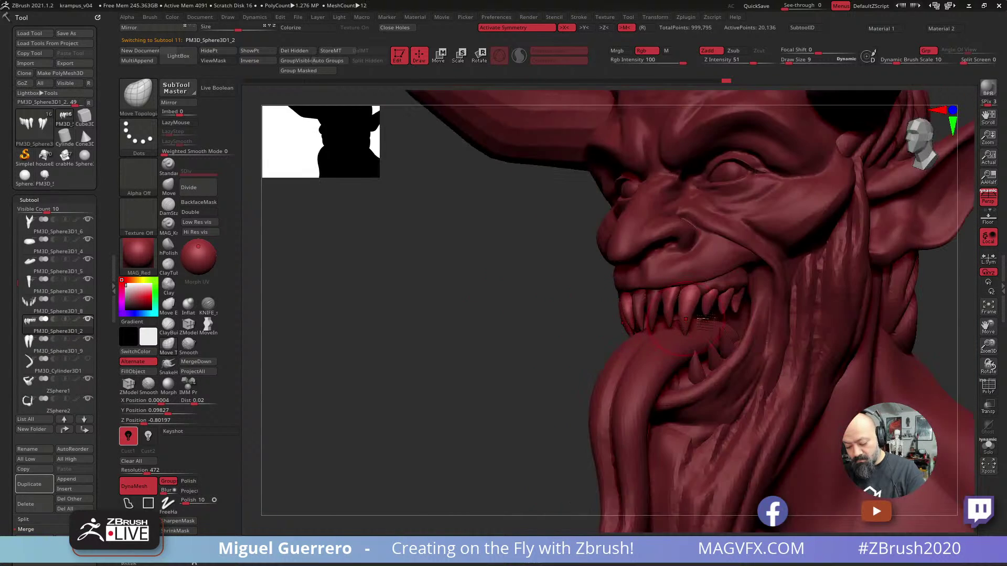
{"action": "left_click_drag", "start_coordinate": [548, 291], "coordinate": [735, 302]}
{"action": "mouse_move", "coordinate": [425, 317]}
{"action": "left_mouse_down"}
{"action": "mouse_move", "coordinate": [476, 321]}
{"action": "mouse_move", "coordinate": [412, 311]}
{"action": "left_mouse_up"}
{"action": "mouse_move", "coordinate": [370, 315]}
{"action": "left_mouse_down"}
{"action": "mouse_move", "coordinate": [338, 318]}
{"action": "mouse_move", "coordinate": [379, 324]}
{"action": "left_mouse_up"}
{"action": "left_click_drag", "start_coordinate": [446, 321], "coordinate": [421, 323]}
Select the upper gum subtool and reshape it around the tooth roots with the Move Topological brush.
{"action": "left_click", "coordinate": [660, 290], "text": "alt"}
{"action": "mouse_move", "coordinate": [539, 302]}
{"action": "left_mouse_down"}
{"action": "mouse_move", "coordinate": [448, 260]}
{"action": "mouse_move", "coordinate": [451, 246]}
{"action": "left_mouse_up"}
{"action": "left_click_drag", "start_coordinate": [582, 303], "coordinate": [614, 294]}
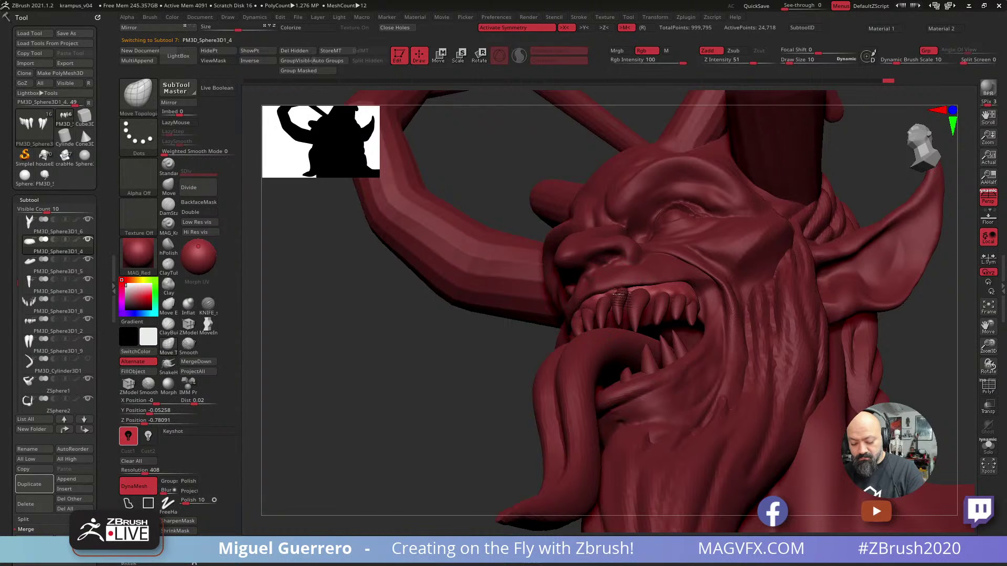
{"action": "left_click_drag", "start_coordinate": [451, 324], "coordinate": [428, 312]}
{"action": "left_click_drag", "start_coordinate": [615, 297], "coordinate": [629, 292]}
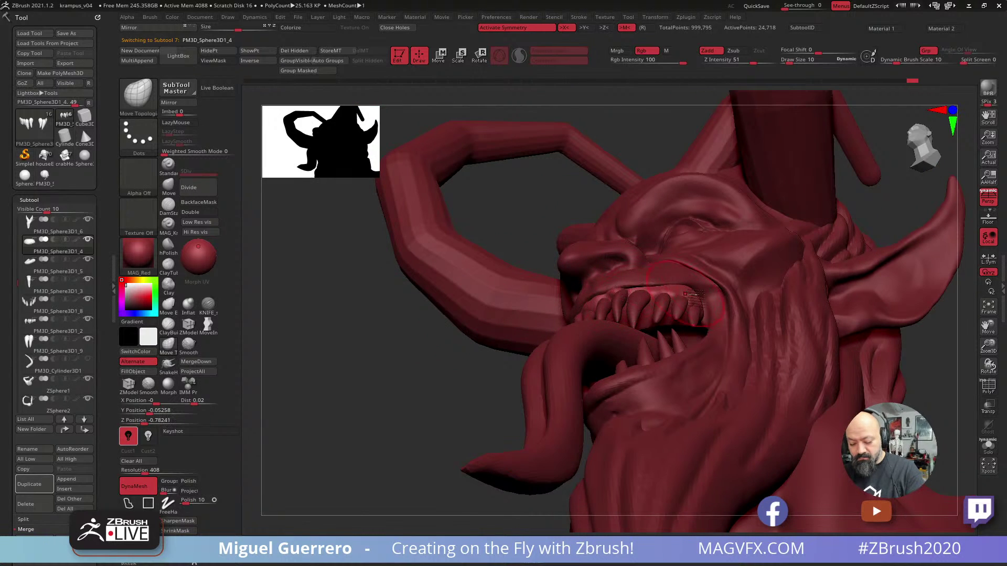
{"action": "left_click_drag", "start_coordinate": [695, 306], "coordinate": [684, 292]}
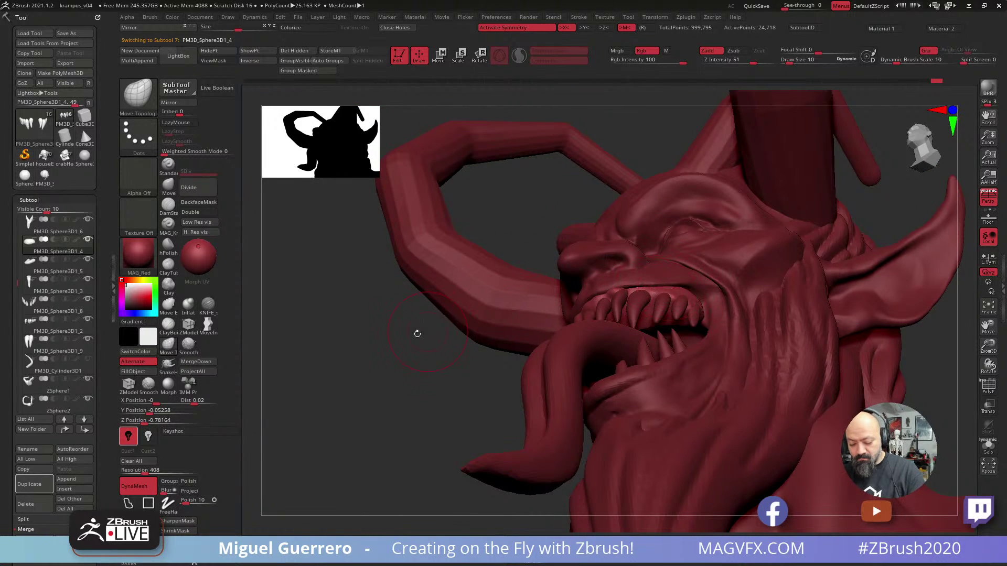
Nudge the upper gum around the side teeth with the Move Topological brush and check the mouth from several angles.
{"action": "mouse_move", "coordinate": [416, 330]}
{"action": "left_mouse_down"}
{"action": "mouse_move", "coordinate": [400, 377]}
{"action": "mouse_move", "coordinate": [386, 367]}
{"action": "mouse_move", "coordinate": [414, 344]}
{"action": "left_mouse_up"}
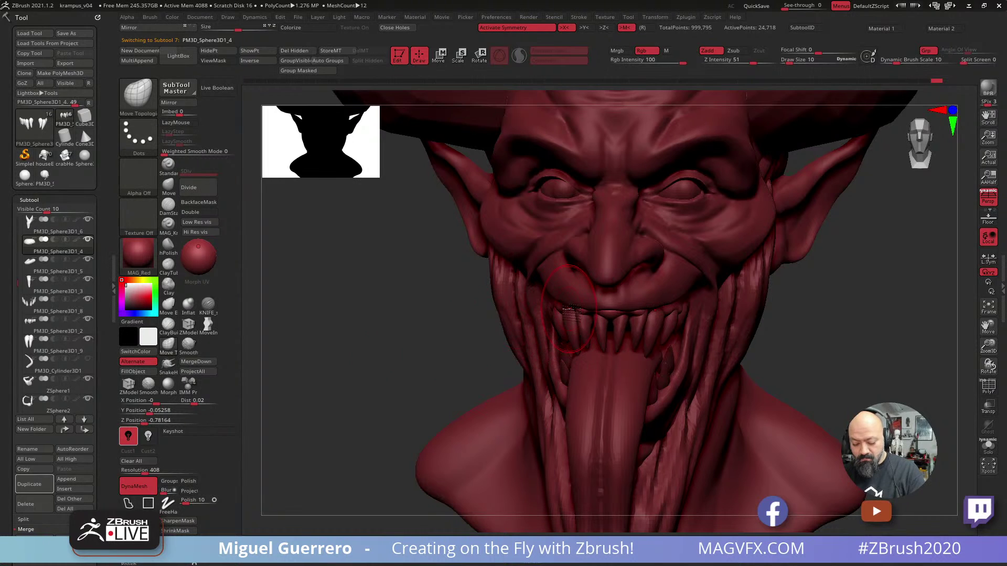
{"action": "left_click_drag", "start_coordinate": [570, 314], "coordinate": [574, 321]}
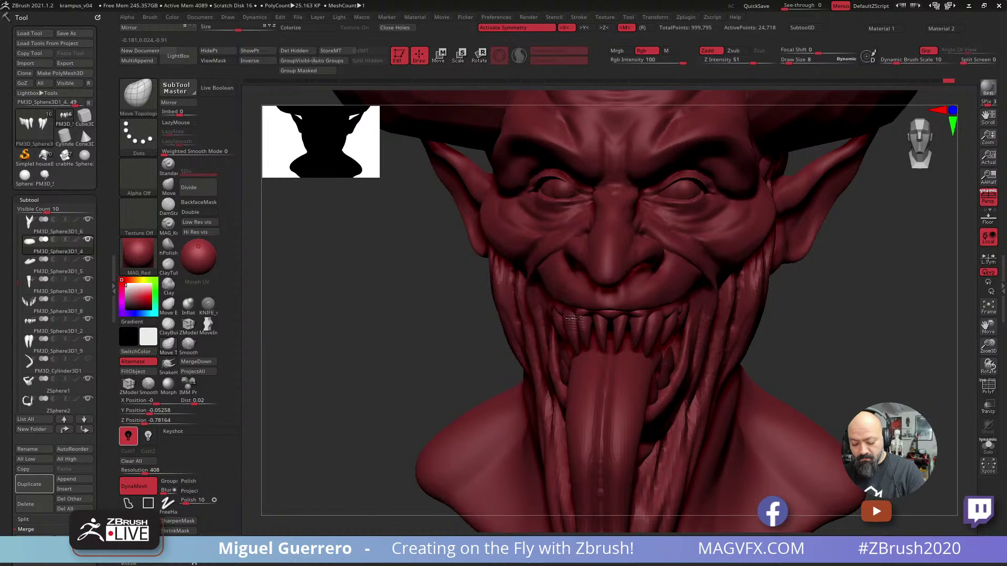
{"action": "mouse_move", "coordinate": [391, 330]}
{"action": "left_mouse_down"}
{"action": "mouse_move", "coordinate": [444, 313]}
{"action": "mouse_move", "coordinate": [405, 349]}
{"action": "left_mouse_up"}
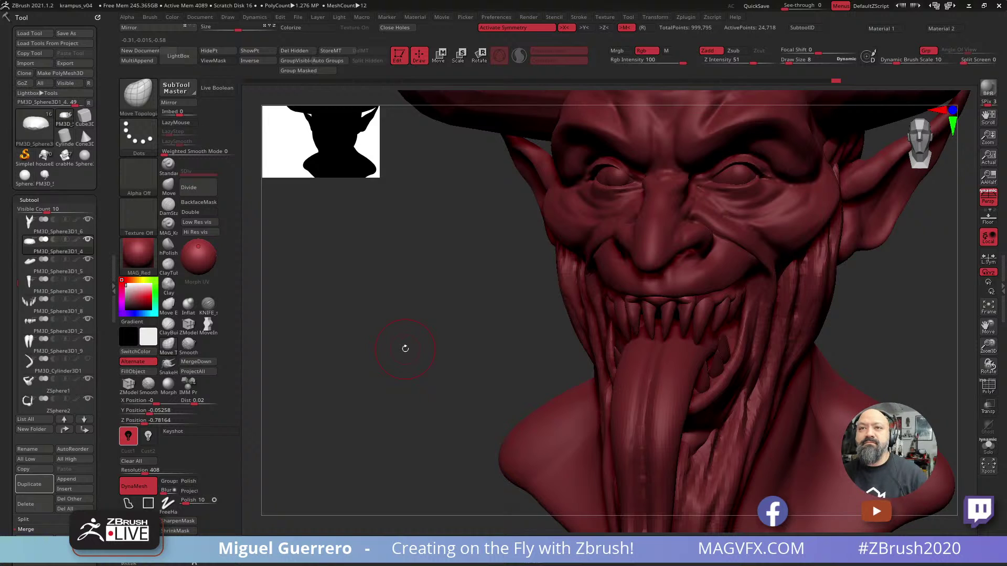
{"action": "mouse_move", "coordinate": [428, 330]}
{"action": "left_mouse_down"}
{"action": "mouse_move", "coordinate": [407, 312]}
{"action": "mouse_move", "coordinate": [400, 322]}
{"action": "mouse_move", "coordinate": [426, 323]}
{"action": "mouse_move", "coordinate": [402, 341]}
{"action": "mouse_move", "coordinate": [400, 332]}
{"action": "mouse_move", "coordinate": [435, 344]}
{"action": "mouse_move", "coordinate": [418, 345]}
{"action": "left_mouse_up"}
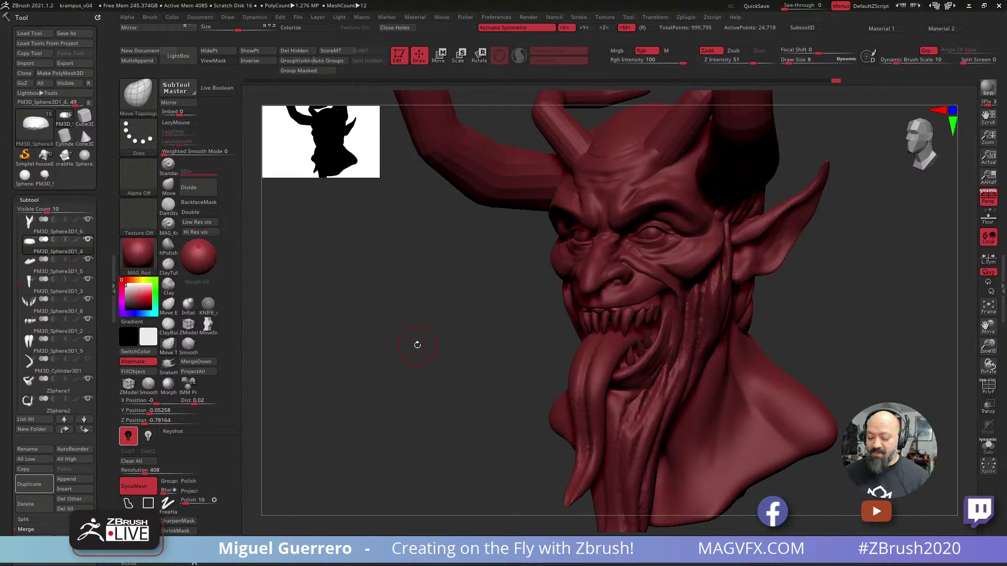
{"action": "left_click_drag", "start_coordinate": [427, 394], "coordinate": [431, 386], "text": "shift"}
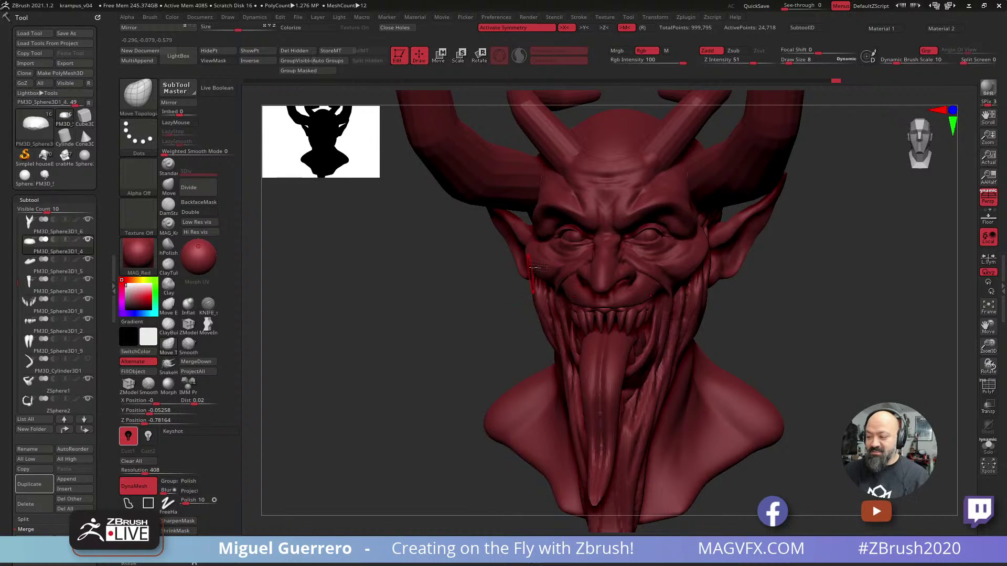
Select the head subtool and adjust the nose profile with the Move brush.
{"action": "left_click", "coordinate": [545, 269], "text": "alt"}
{"action": "left_click_drag", "start_coordinate": [419, 302], "coordinate": [384, 323]}
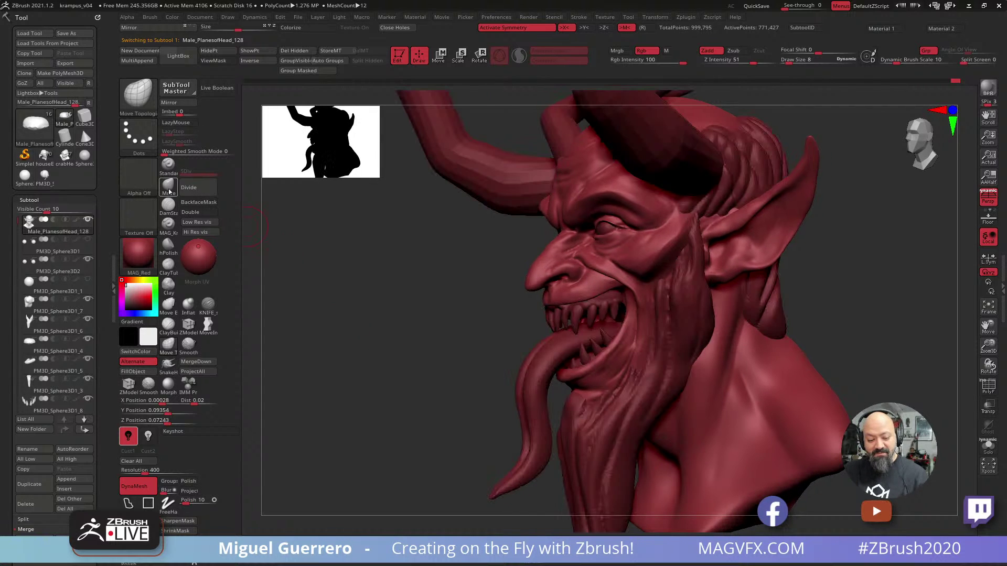
{"action": "left_click", "coordinate": [168, 187]}
{"action": "left_click_drag", "start_coordinate": [411, 234], "coordinate": [413, 247]}
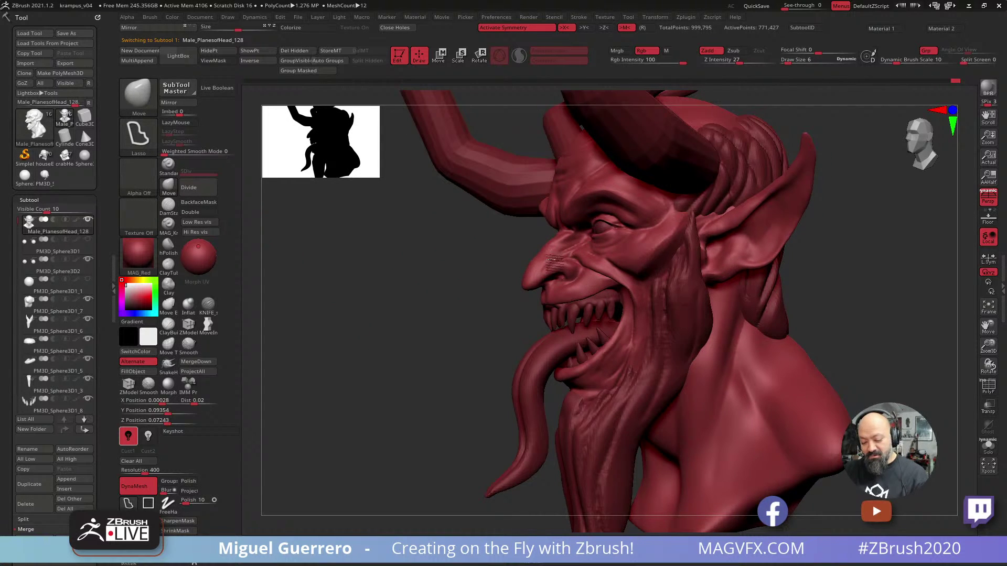
{"action": "left_click_drag", "start_coordinate": [414, 287], "coordinate": [512, 266]}
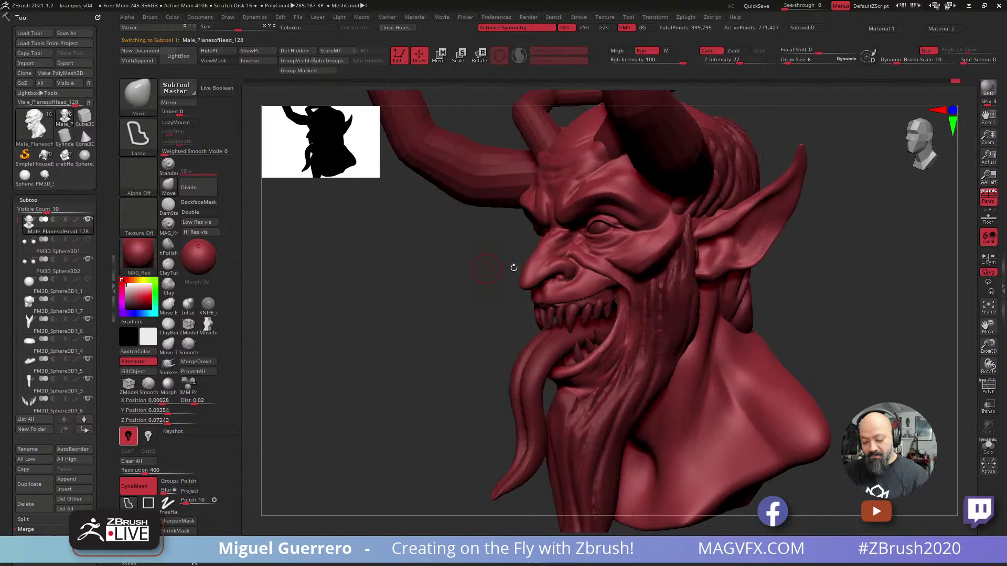
Mask the wing of the nostril and invert the mask so only that area can be sculpted.
{"action": "key", "text": "ctrl"}
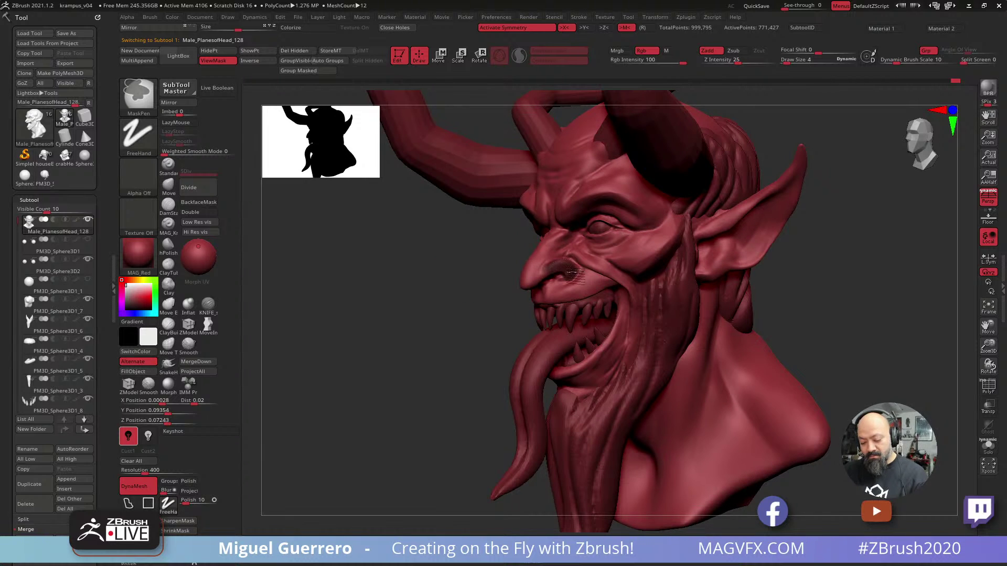
{"action": "left_click_drag", "start_coordinate": [572, 273], "coordinate": [583, 284], "text": "ctrl"}
{"action": "left_click_drag", "start_coordinate": [512, 269], "coordinate": [480, 291]}
{"action": "left_click_drag", "start_coordinate": [550, 257], "coordinate": [557, 260], "text": "ctrl"}
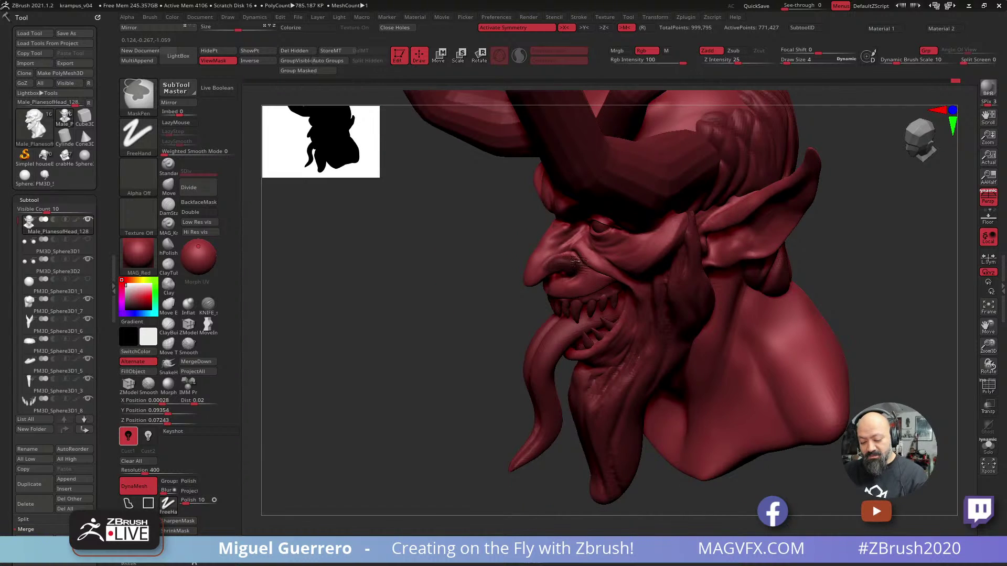
{"action": "mouse_move", "coordinate": [422, 284]}
{"action": "left_mouse_down"}
{"action": "mouse_move", "coordinate": [396, 309]}
{"action": "mouse_move", "coordinate": [374, 294]}
{"action": "left_mouse_up"}
{"action": "mouse_move", "coordinate": [540, 268]}
{"action": "left_mouse_down", "text": "shift"}
{"action": "mouse_move", "coordinate": [564, 264]}
{"action": "mouse_move", "coordinate": [543, 272]}
{"action": "left_mouse_up", "text": "shift"}
{"action": "left_click_drag", "start_coordinate": [330, 285], "coordinate": [280, 294]}
Puff up the unmasked nostril wings with the Inflat brush and check them from both sides.
{"action": "left_click", "coordinate": [188, 306]}
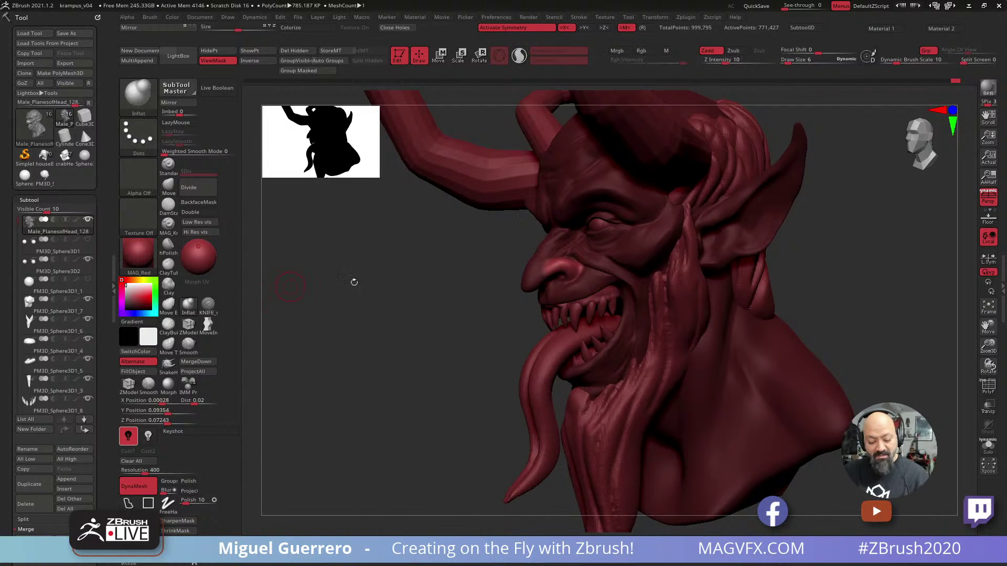
{"action": "left_click_drag", "start_coordinate": [550, 266], "coordinate": [555, 266]}
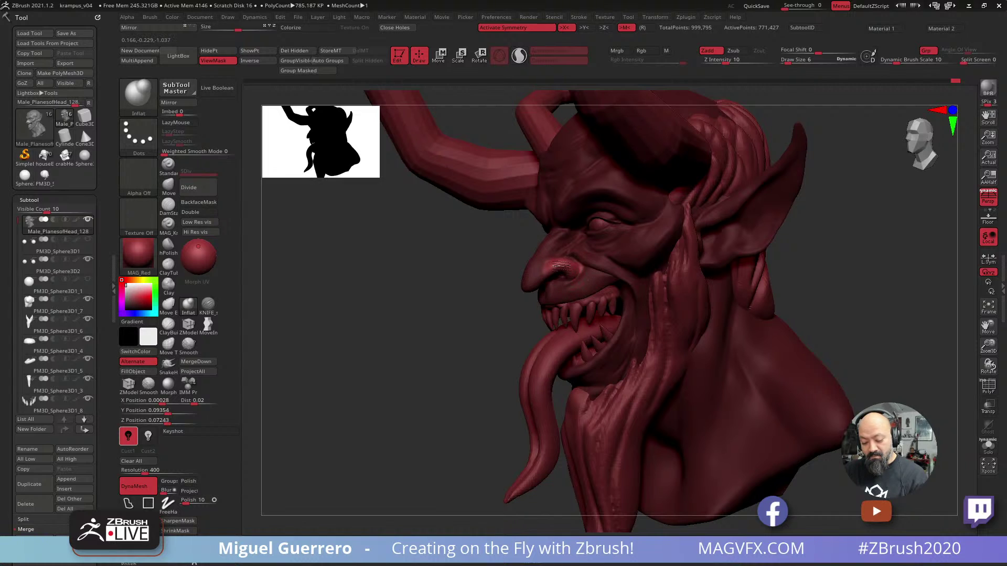
{"action": "left_click_drag", "start_coordinate": [443, 270], "coordinate": [610, 306]}
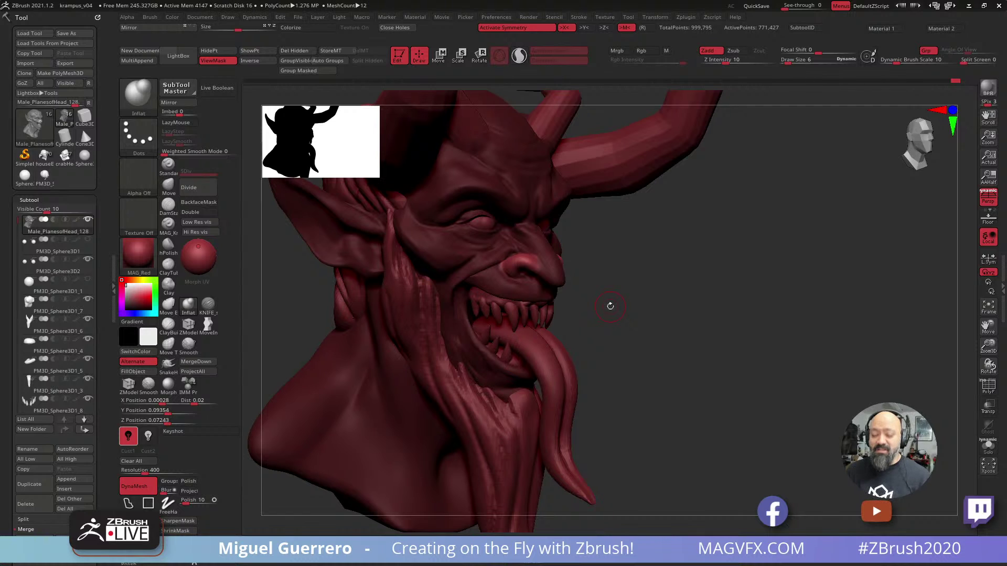
{"action": "mouse_move", "coordinate": [611, 305]}
{"action": "left_mouse_down"}
{"action": "mouse_move", "coordinate": [676, 359]}
{"action": "mouse_move", "coordinate": [616, 361]}
{"action": "left_mouse_up"}
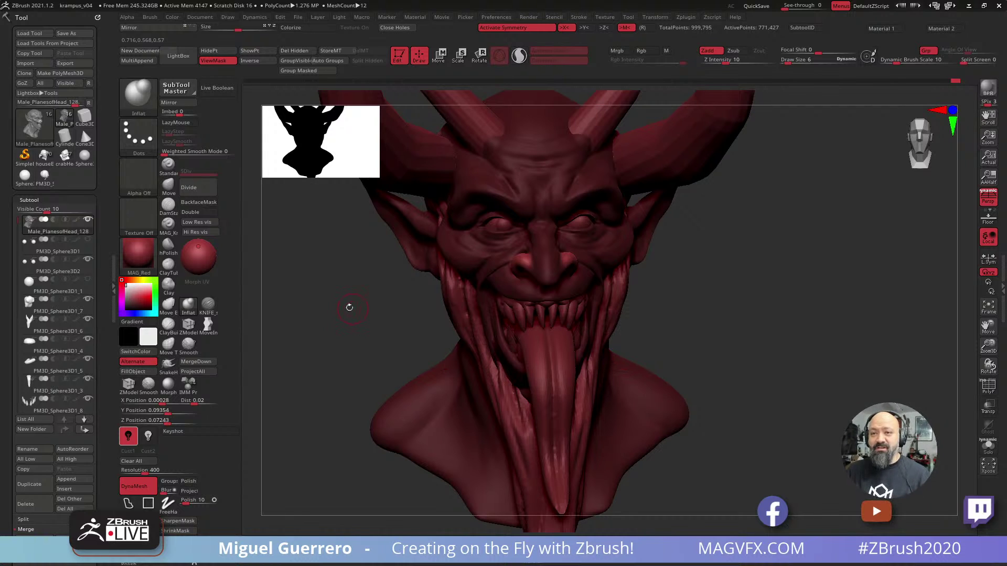
Reshape the unmasked nostril wings from side and three-quarter views with the Move brush.
{"action": "mouse_move", "coordinate": [349, 307]}
{"action": "left_mouse_down"}
{"action": "mouse_move", "coordinate": [338, 314]}
{"action": "mouse_move", "coordinate": [415, 312]}
{"action": "mouse_move", "coordinate": [382, 330]}
{"action": "mouse_move", "coordinate": [389, 322]}
{"action": "mouse_move", "coordinate": [411, 333]}
{"action": "mouse_move", "coordinate": [380, 335]}
{"action": "mouse_move", "coordinate": [403, 342]}
{"action": "mouse_move", "coordinate": [355, 290]}
{"action": "left_mouse_up"}
{"action": "left_click", "coordinate": [169, 186]}
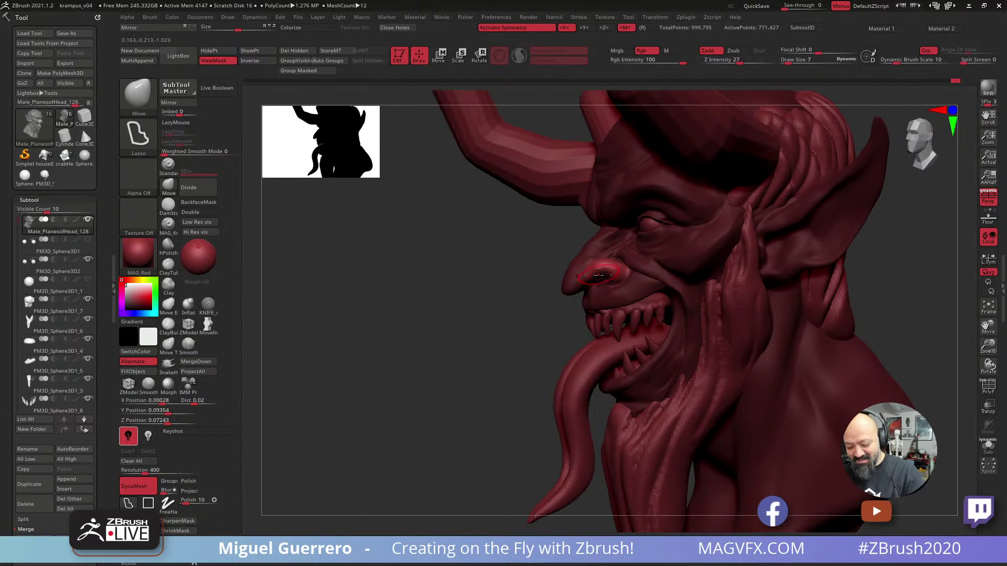
{"action": "mouse_move", "coordinate": [465, 277]}
{"action": "left_mouse_down"}
{"action": "mouse_move", "coordinate": [465, 288]}
{"action": "mouse_move", "coordinate": [402, 276]}
{"action": "mouse_move", "coordinate": [401, 285]}
{"action": "mouse_move", "coordinate": [327, 267]}
{"action": "left_mouse_up"}
{"action": "key", "text": "b"}
{"action": "left_click", "coordinate": [451, 309]}
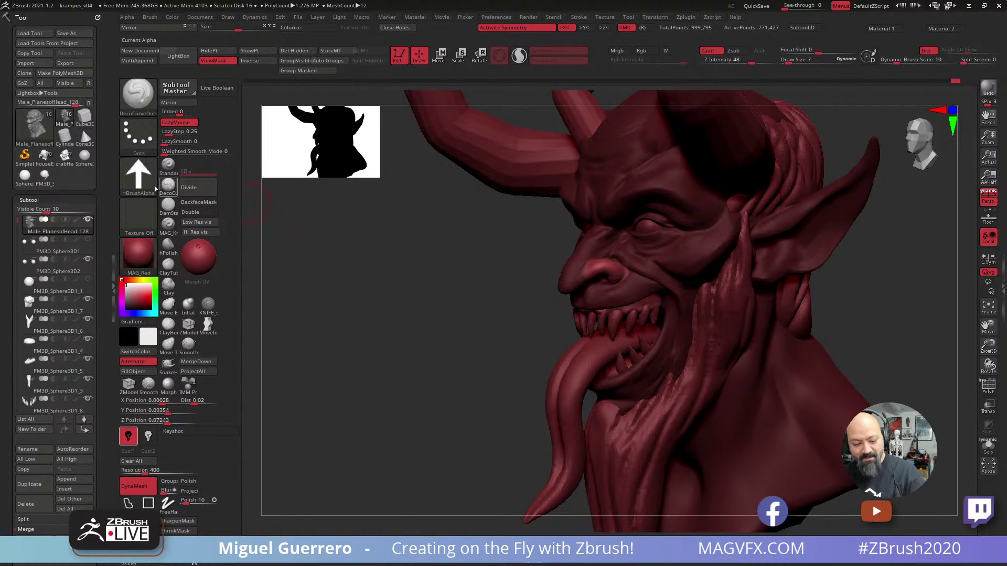
{"action": "key", "text": "b"}
{"action": "key", "text": "m"}
{"action": "key", "text": "v"}
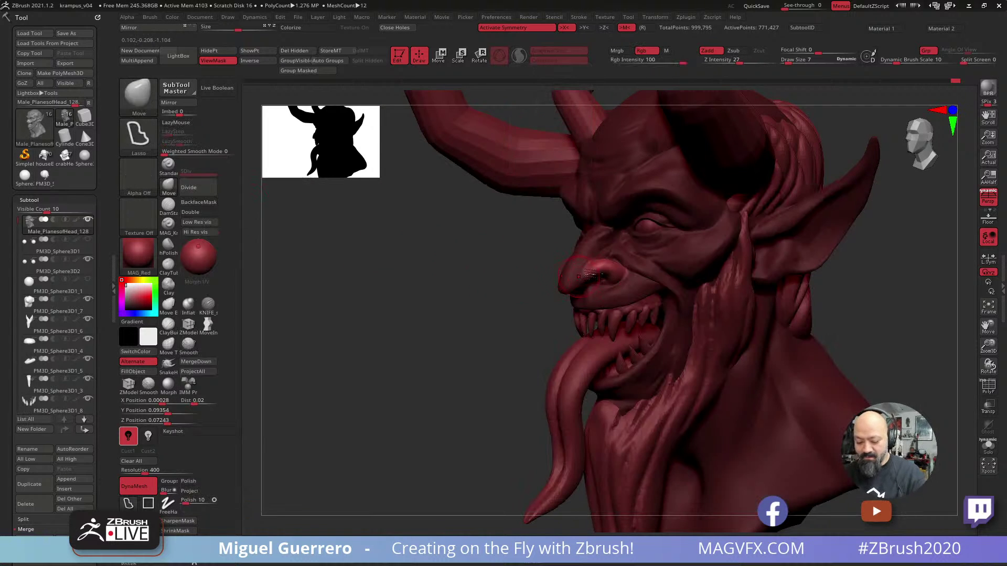
{"action": "left_click_drag", "start_coordinate": [468, 267], "coordinate": [472, 281]}
{"action": "left_click_drag", "start_coordinate": [390, 282], "coordinate": [593, 284], "text": "shift"}
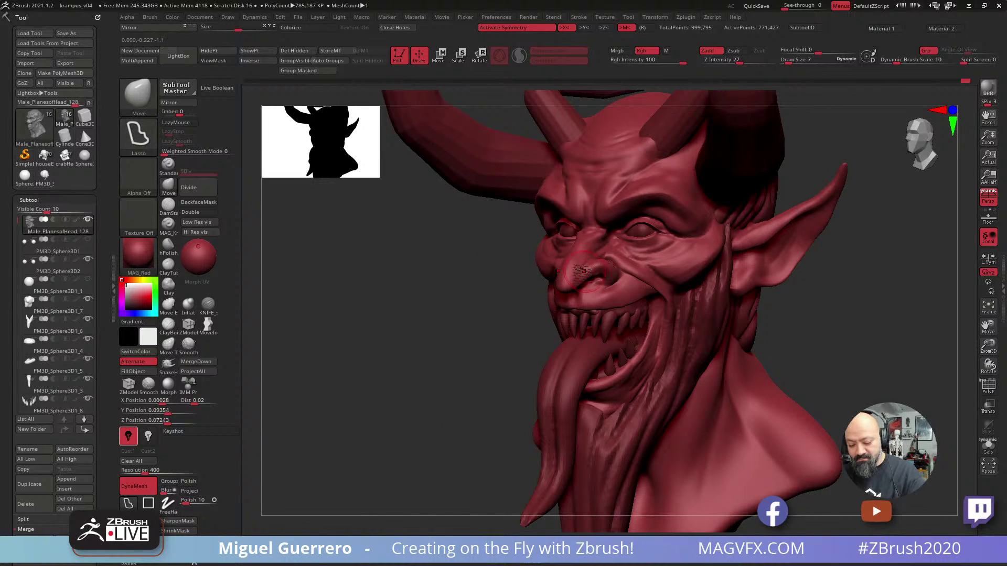
Clear the nostril mask, refine the nostril opening with the Move brush and re-DynaMesh the head.
{"action": "key", "text": "ctrl+a"}
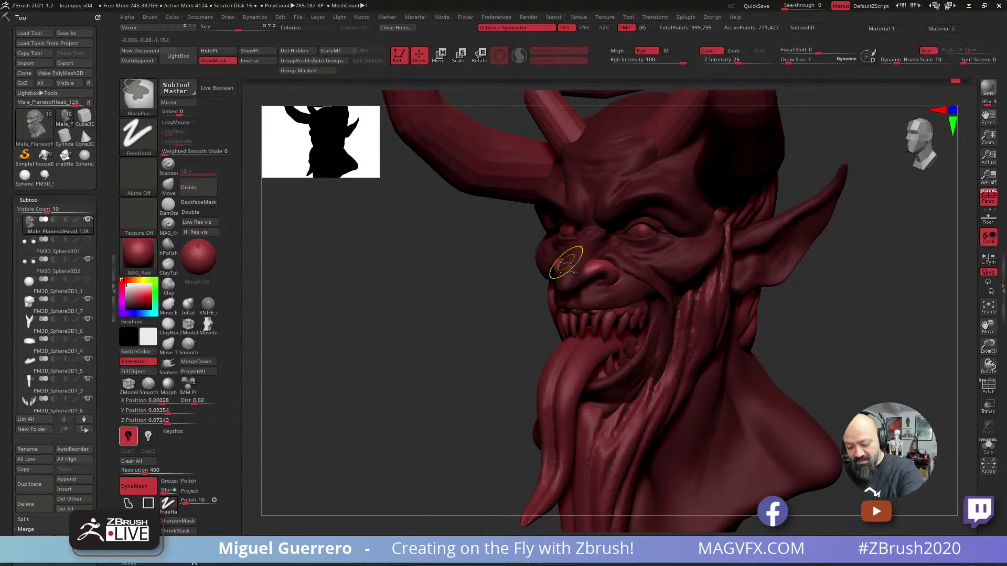
{"action": "left_click_drag", "start_coordinate": [448, 304], "coordinate": [517, 290], "text": "ctrl"}
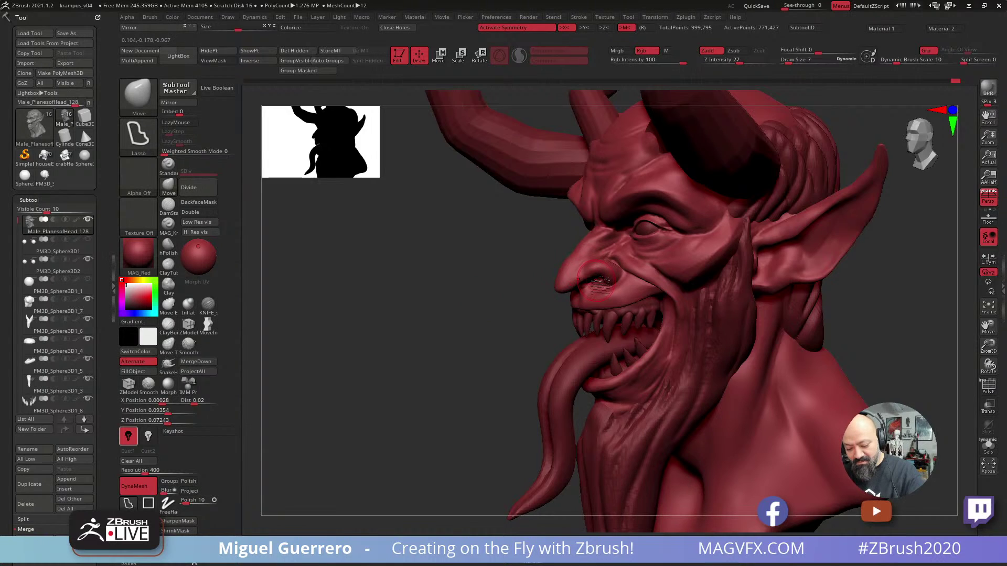
{"action": "left_click_drag", "start_coordinate": [597, 280], "coordinate": [594, 273]}
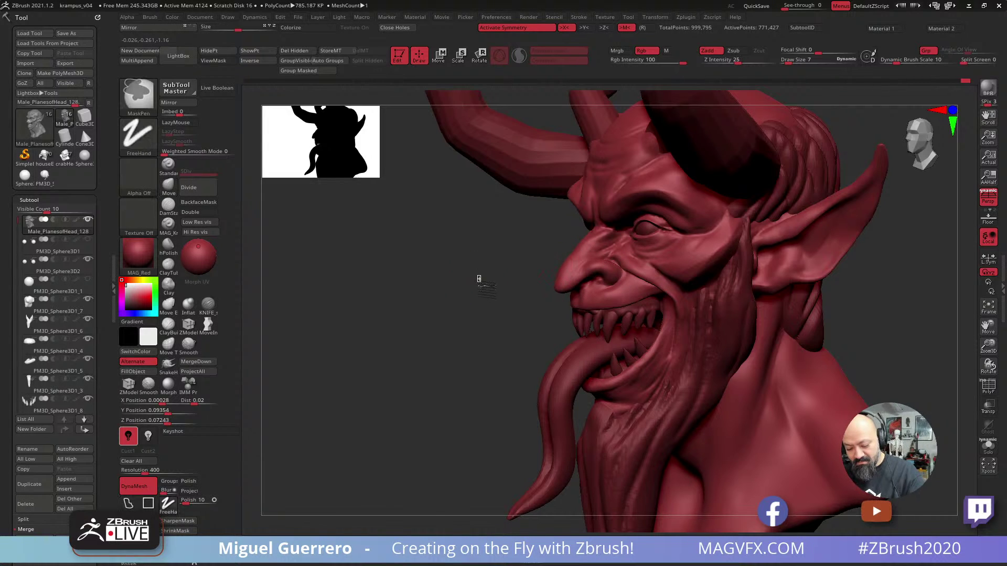
{"action": "left_click_drag", "start_coordinate": [477, 276], "coordinate": [573, 280], "text": "ctrl"}
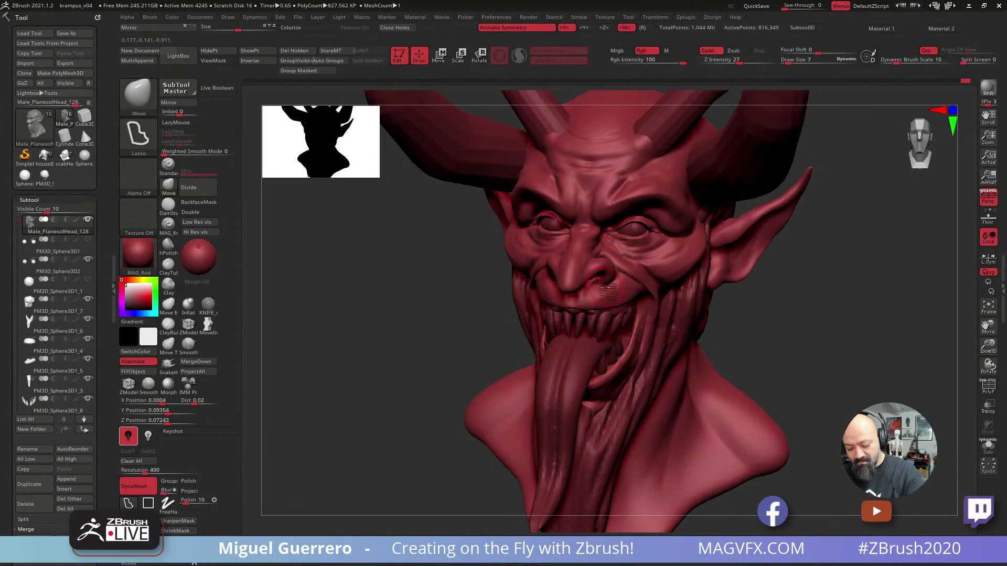
Deepen the creases beside the nose and cheeks with the DamStandard brush.
{"action": "left_click", "coordinate": [207, 311]}
{"action": "left_click", "coordinate": [169, 207]}
{"action": "left_click_drag", "start_coordinate": [351, 297], "coordinate": [405, 295]}
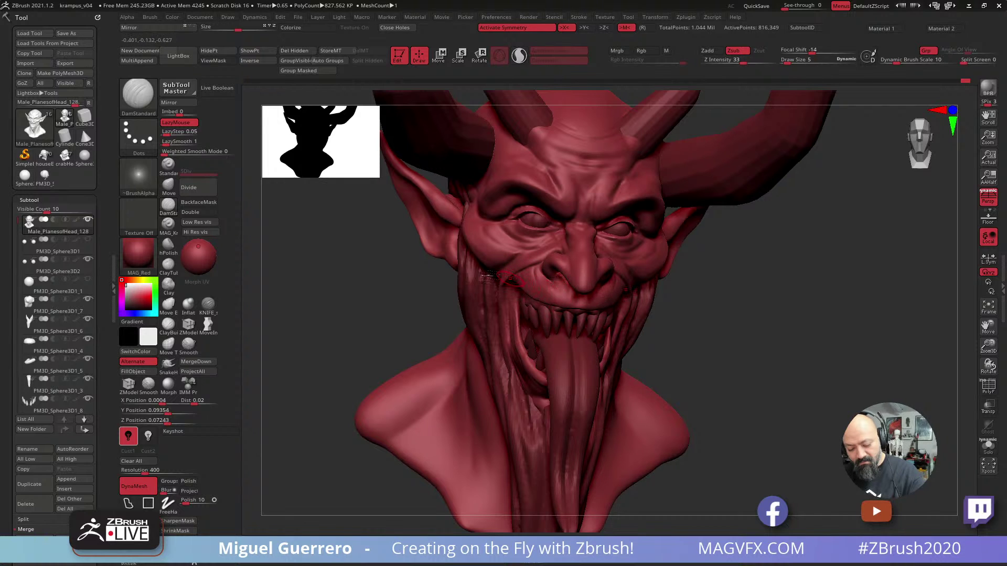
{"action": "left_click_drag", "start_coordinate": [444, 283], "coordinate": [391, 281]}
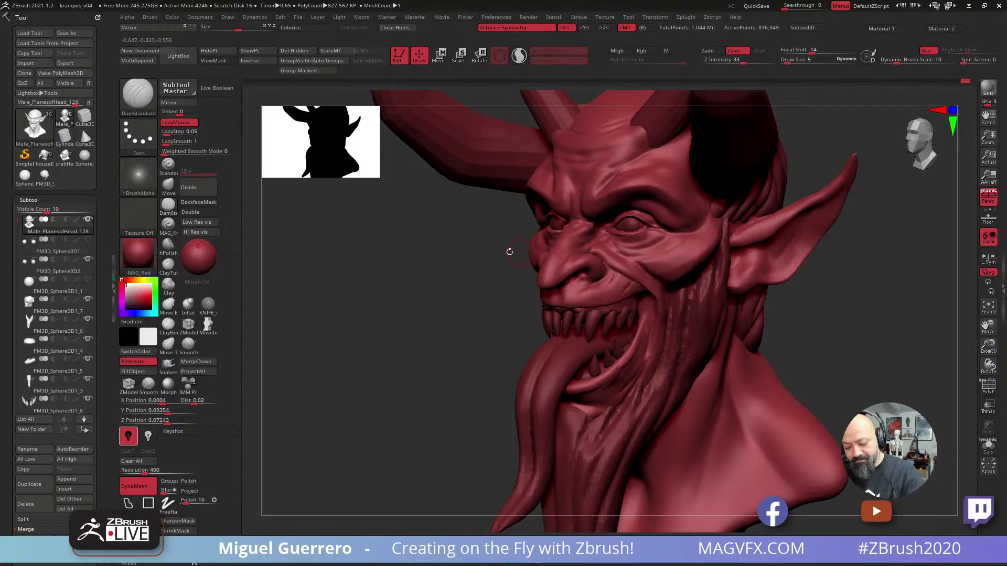
{"action": "mouse_move", "coordinate": [509, 252]}
{"action": "left_mouse_down"}
{"action": "mouse_move", "coordinate": [495, 245]}
{"action": "mouse_move", "coordinate": [434, 268]}
{"action": "mouse_move", "coordinate": [433, 241]}
{"action": "left_mouse_up"}
Mask the smile fold running from the nostril to the mouth corner, invert the mask and clean up its edge.
{"action": "left_click_drag", "start_coordinate": [587, 236], "coordinate": [657, 277], "text": "ctrl"}
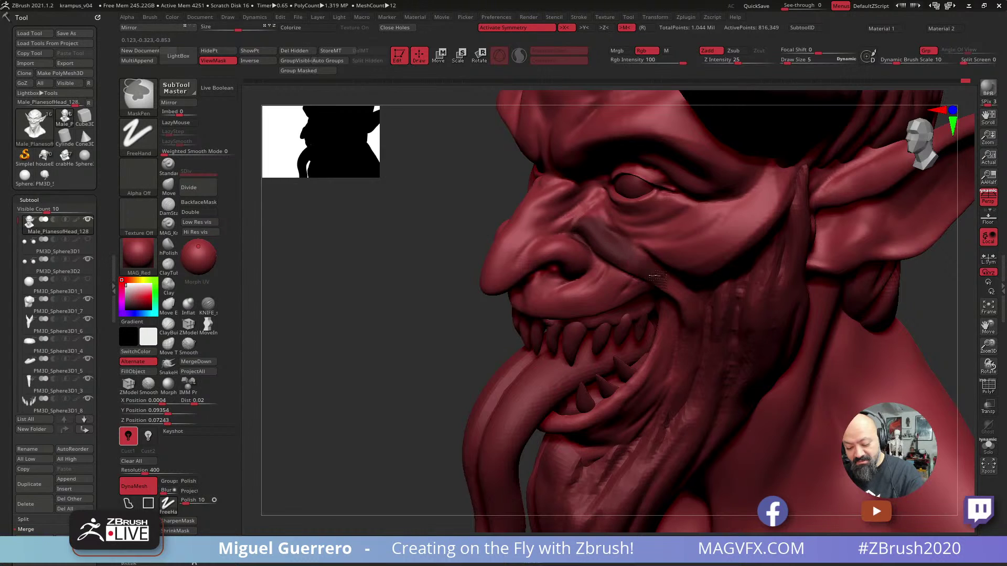
{"action": "left_click", "coordinate": [399, 273], "text": "ctrl"}
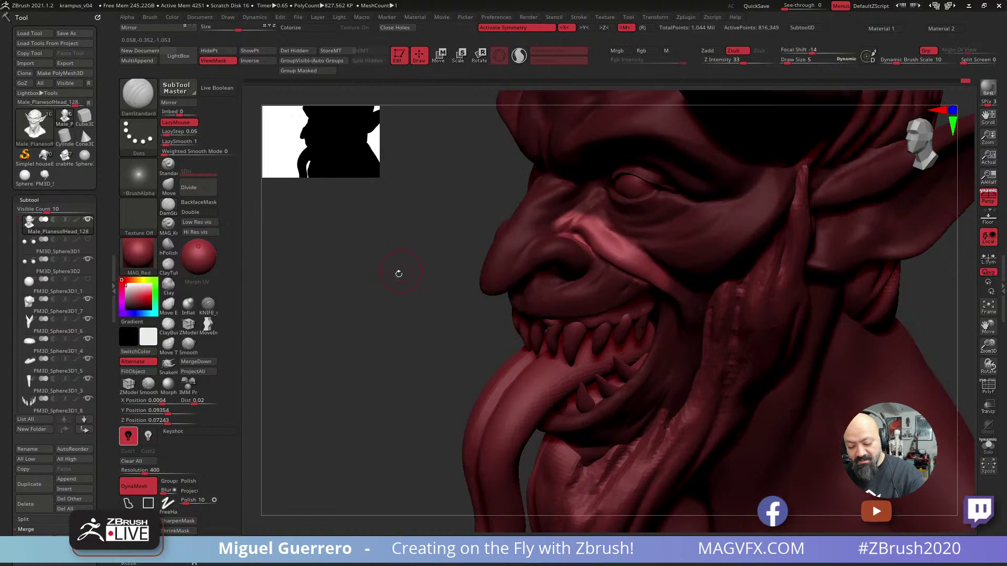
{"action": "left_click_drag", "start_coordinate": [401, 275], "coordinate": [577, 253]}
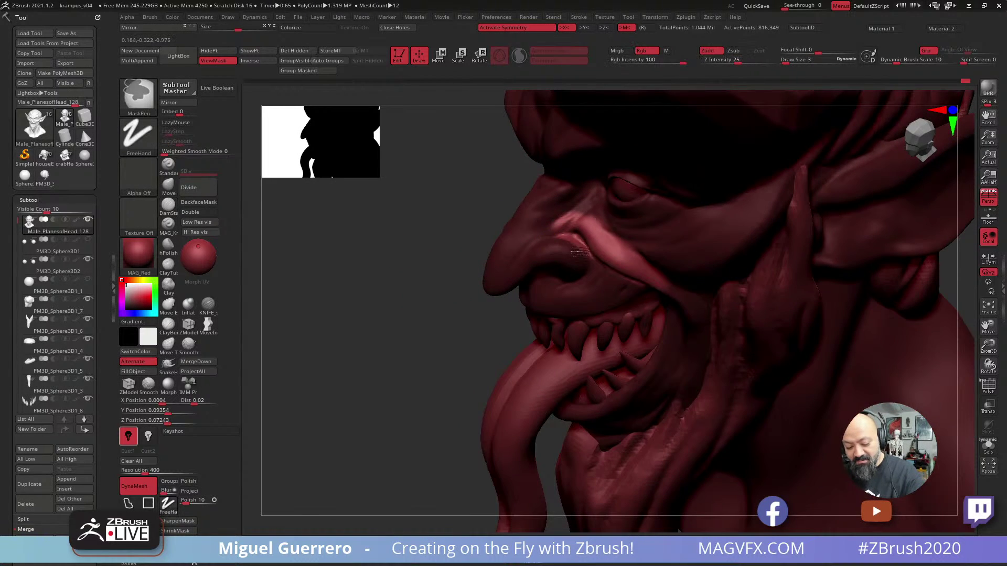
{"action": "left_click", "coordinate": [536, 251], "text": "ctrl"}
{"action": "left_click_drag", "start_coordinate": [404, 281], "coordinate": [374, 291]}
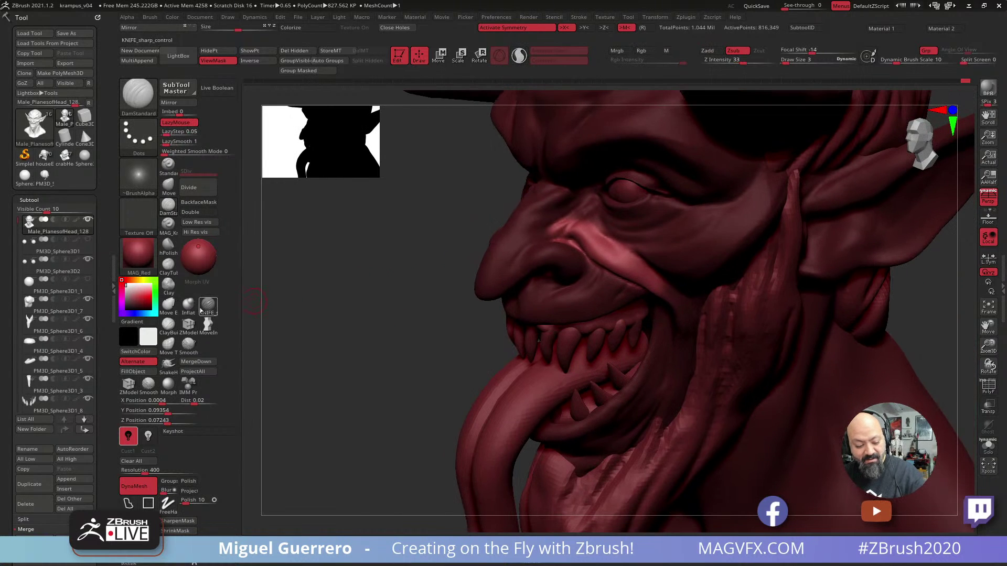
Pull the unmasked smile fold over the upper lip area with the Move brush.
{"action": "left_click", "coordinate": [170, 190]}
{"action": "left_click_drag", "start_coordinate": [389, 283], "coordinate": [461, 254]}
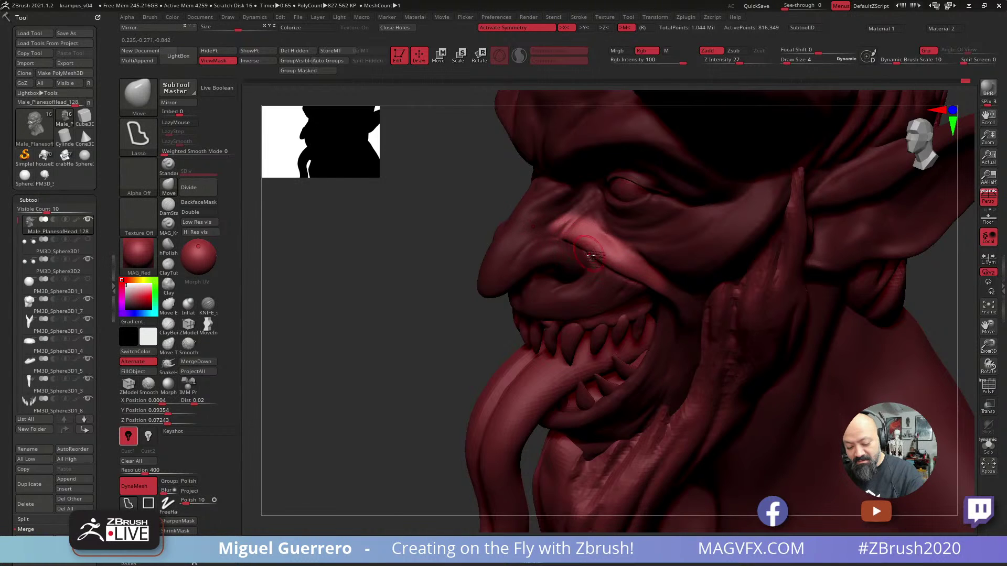
{"action": "left_click_drag", "start_coordinate": [592, 252], "coordinate": [615, 264]}
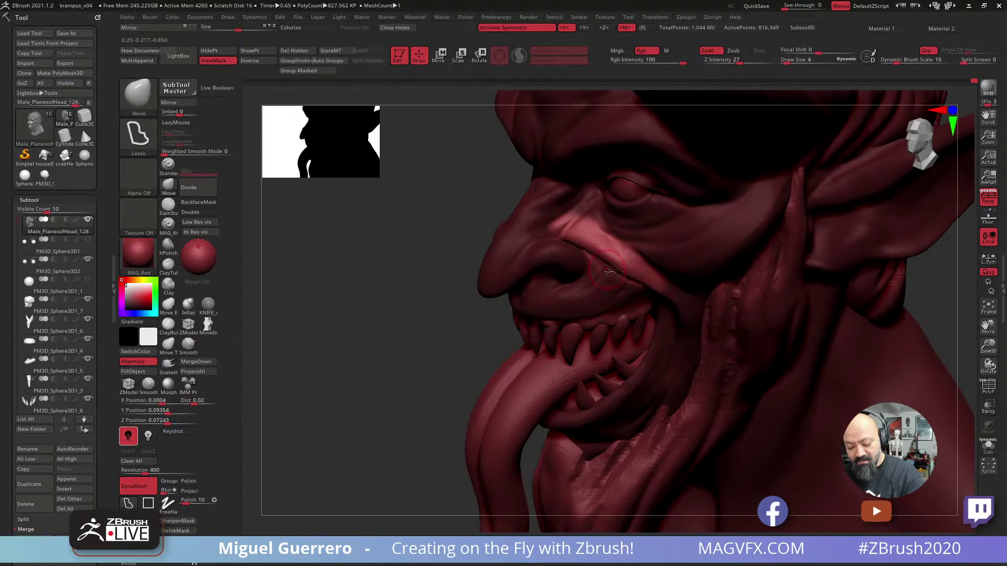
{"action": "left_click_drag", "start_coordinate": [416, 241], "coordinate": [373, 256]}
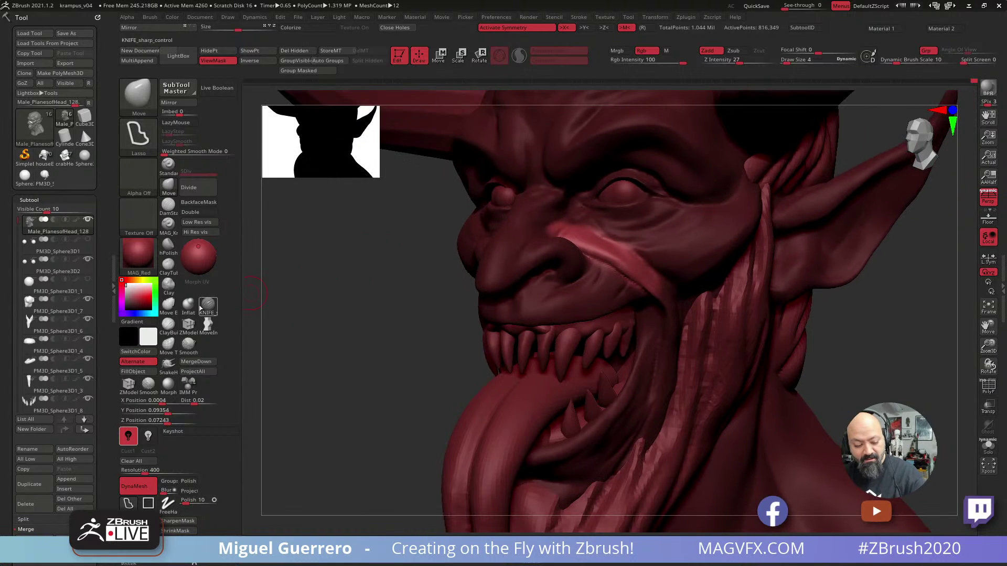
Add volume to the smile fold with the Inflat brush and clear the mask.
{"action": "left_click", "coordinate": [188, 304]}
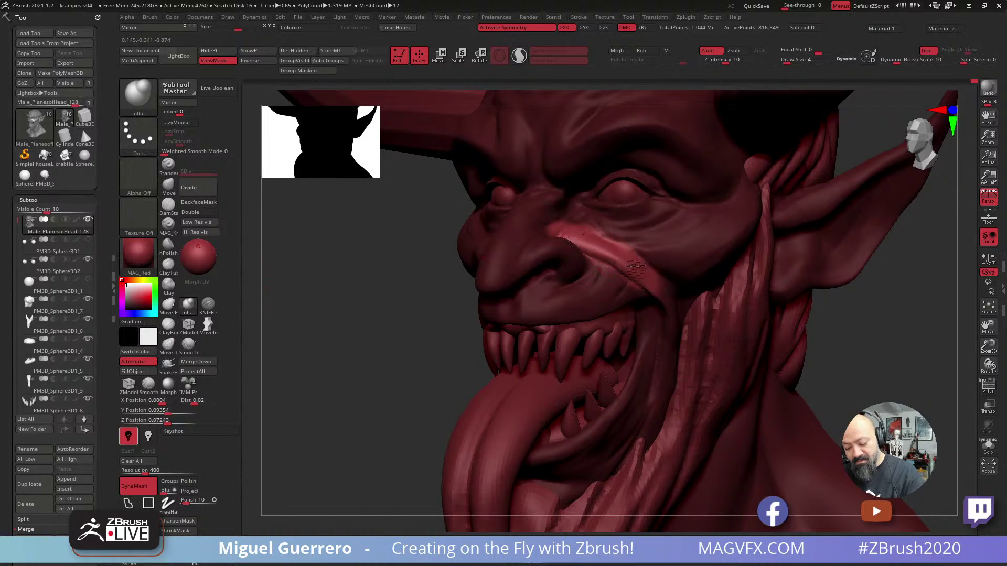
{"action": "key", "text": "ctrl"}
{"action": "left_click_drag", "start_coordinate": [357, 277], "coordinate": [371, 282], "text": "ctrl"}
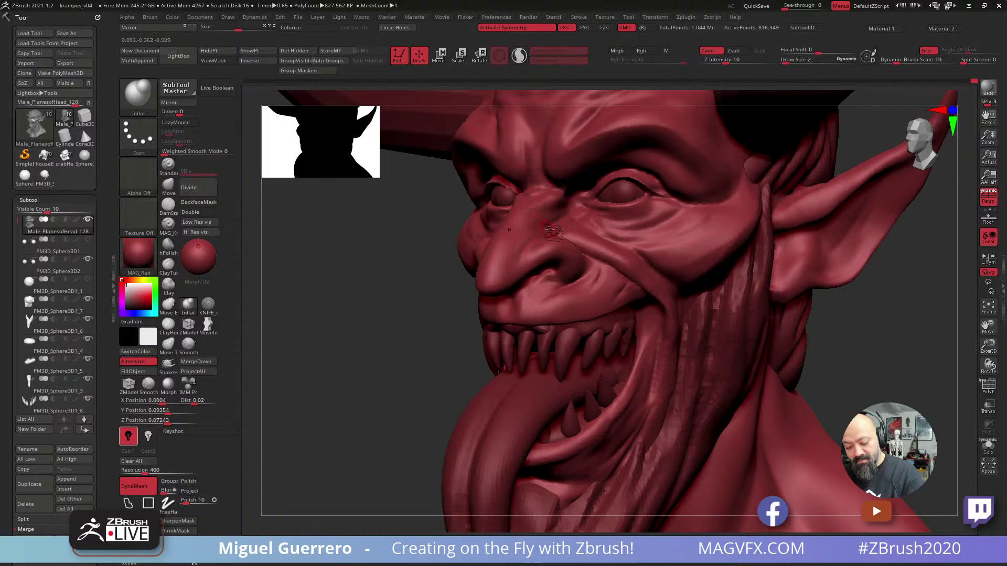
Mask the wrinkle ridges on the nose bridge beside the inner eye, invert the mask and clean up its edge.
{"action": "left_click_drag", "start_coordinate": [403, 255], "coordinate": [468, 315]}
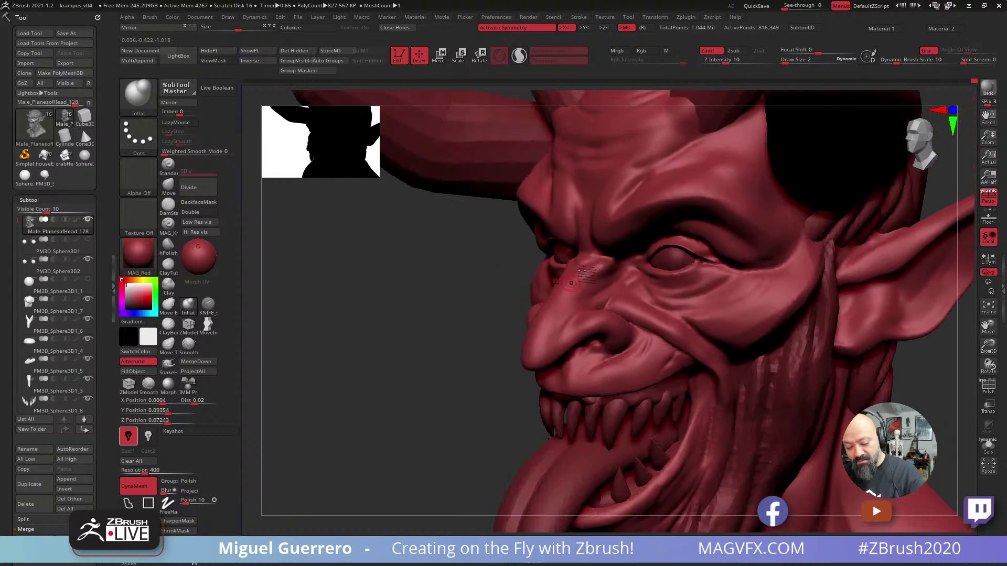
{"action": "key", "text": "["}
{"action": "mouse_move", "coordinate": [601, 300]}
{"action": "left_mouse_down", "text": "ctrl"}
{"action": "mouse_move", "coordinate": [635, 272]}
{"action": "mouse_move", "coordinate": [594, 287]}
{"action": "mouse_move", "coordinate": [580, 279]}
{"action": "mouse_move", "coordinate": [598, 275]}
{"action": "mouse_move", "coordinate": [580, 272]}
{"action": "left_mouse_up", "text": "ctrl"}
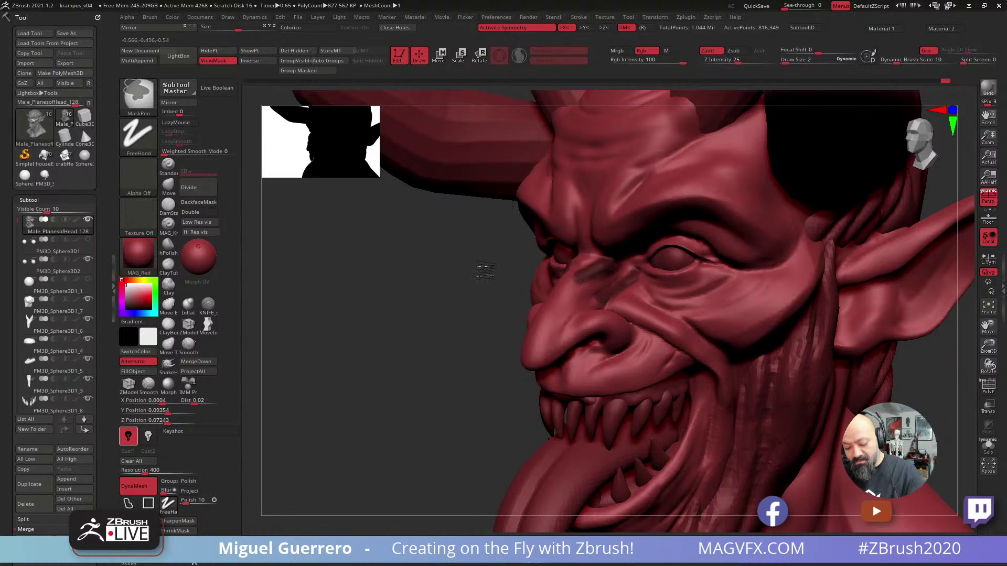
{"action": "left_click", "coordinate": [483, 270], "text": "ctrl"}
{"action": "mouse_move", "coordinate": [426, 301]}
{"action": "left_mouse_down"}
{"action": "mouse_move", "coordinate": [441, 273]}
{"action": "mouse_move", "coordinate": [439, 294]}
{"action": "left_mouse_up"}
{"action": "left_click_drag", "start_coordinate": [591, 262], "coordinate": [576, 282], "text": "ctrl+alt"}
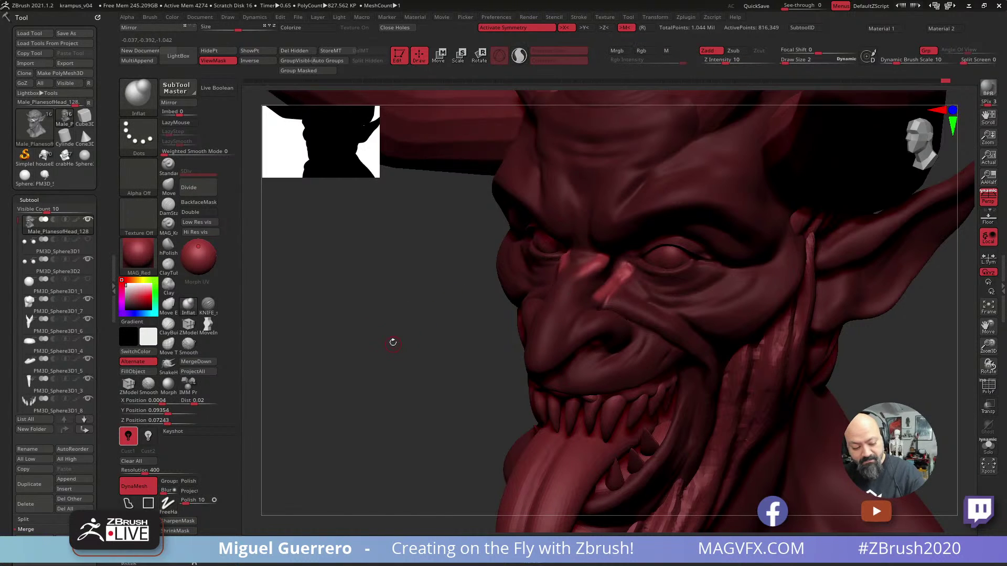
Add volume to the unmasked nose bridge wrinkles with the Inflat brush, smooth them and clear the mask.
{"action": "key", "text": "b"}
{"action": "mouse_move", "coordinate": [598, 264]}
{"action": "left_mouse_down"}
{"action": "mouse_move", "coordinate": [611, 288]}
{"action": "mouse_move", "coordinate": [625, 266]}
{"action": "mouse_move", "coordinate": [613, 284]}
{"action": "left_mouse_up"}
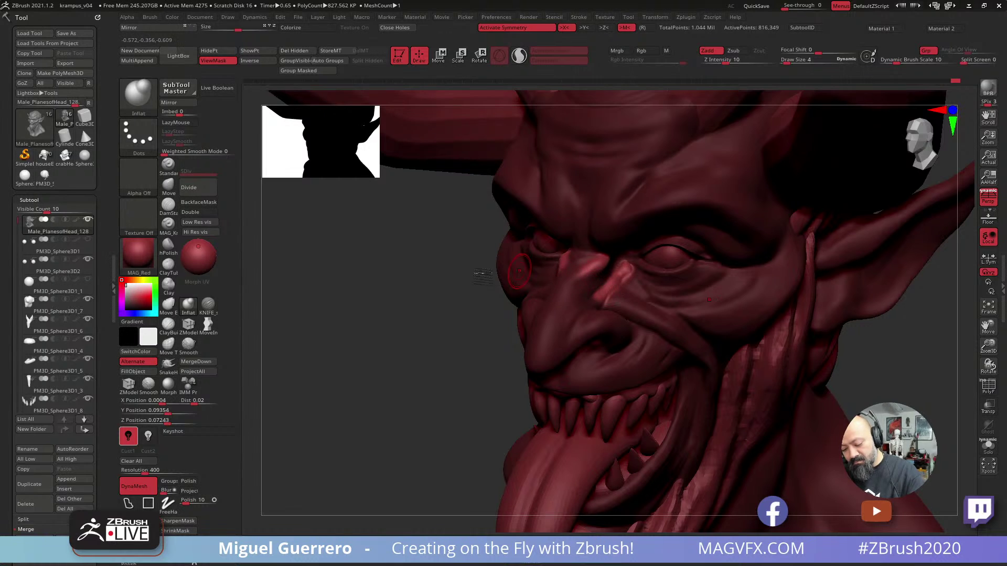
{"action": "left_click_drag", "start_coordinate": [478, 274], "coordinate": [400, 280]}
{"action": "left_click_drag", "start_coordinate": [623, 274], "coordinate": [616, 279], "text": "shift"}
{"action": "left_click_drag", "start_coordinate": [367, 314], "coordinate": [316, 316]}
{"action": "left_click_drag", "start_coordinate": [367, 316], "coordinate": [379, 319], "text": "ctrl"}
{"action": "right_click_drag", "start_coordinate": [386, 317], "coordinate": [331, 282], "text": "ctrl"}
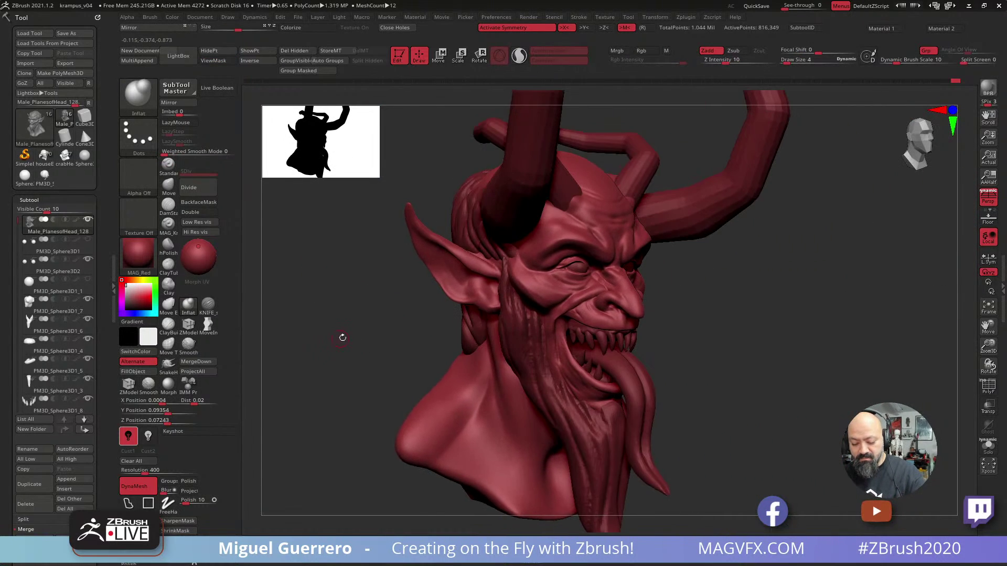
Adjust the profile of the nose bridge in side view with the Move brush.
{"action": "left_click_drag", "start_coordinate": [371, 310], "coordinate": [424, 302]}
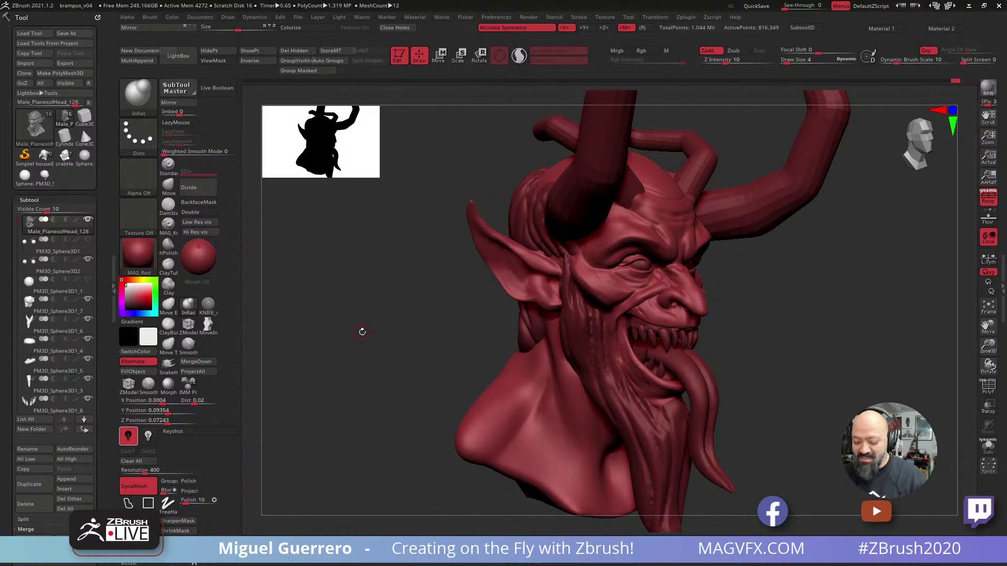
{"action": "mouse_move", "coordinate": [362, 331]}
{"action": "left_mouse_down"}
{"action": "mouse_move", "coordinate": [388, 317]}
{"action": "mouse_move", "coordinate": [363, 306]}
{"action": "mouse_move", "coordinate": [349, 315]}
{"action": "left_mouse_up"}
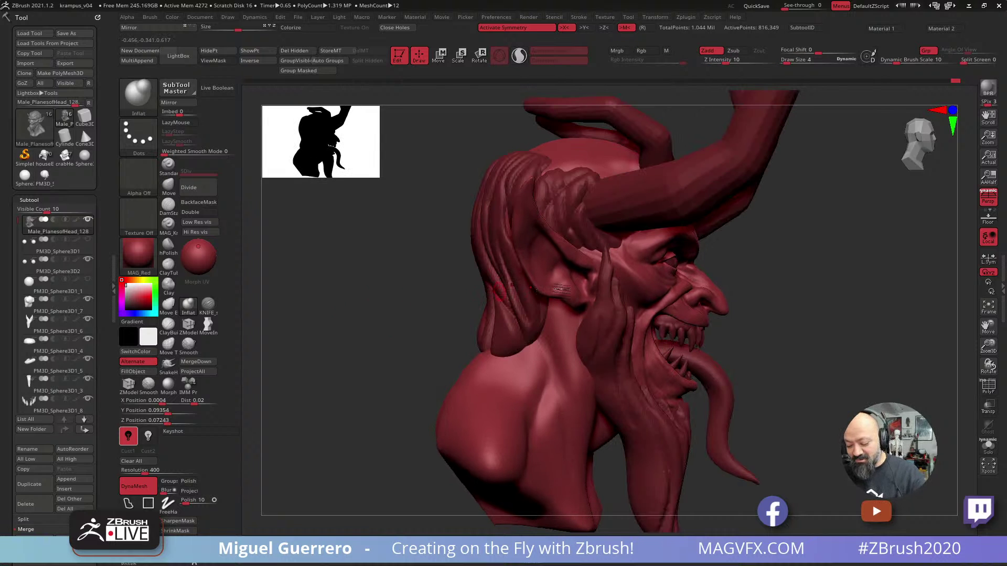
{"action": "left_click", "coordinate": [168, 184]}
{"action": "key", "text": "bracketright"}
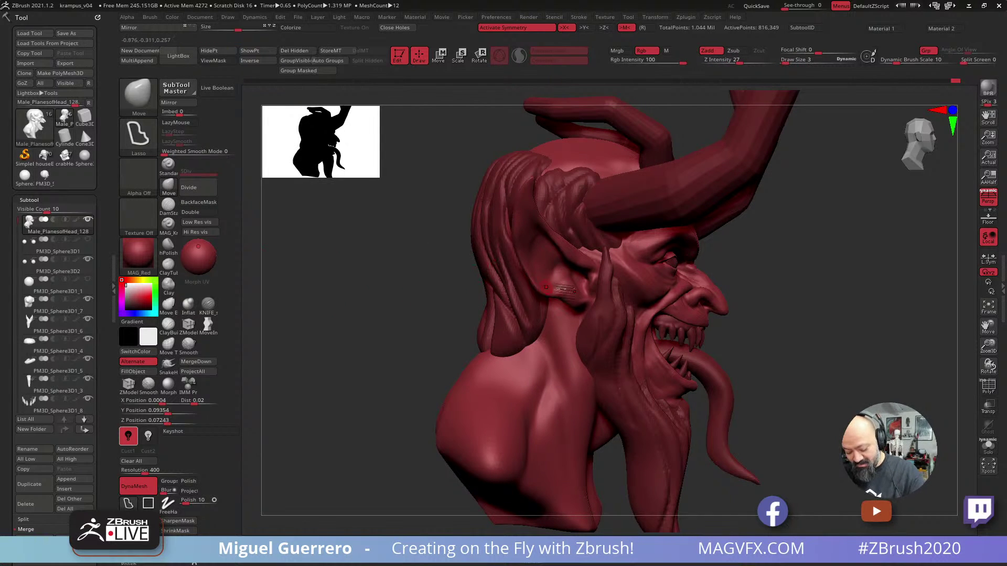
{"action": "right_click_drag", "start_coordinate": [650, 280], "coordinate": [656, 280]}
{"action": "key", "text": "bracketright"}
{"action": "key", "text": "bracketright"}
{"action": "key", "text": "bracketright"}
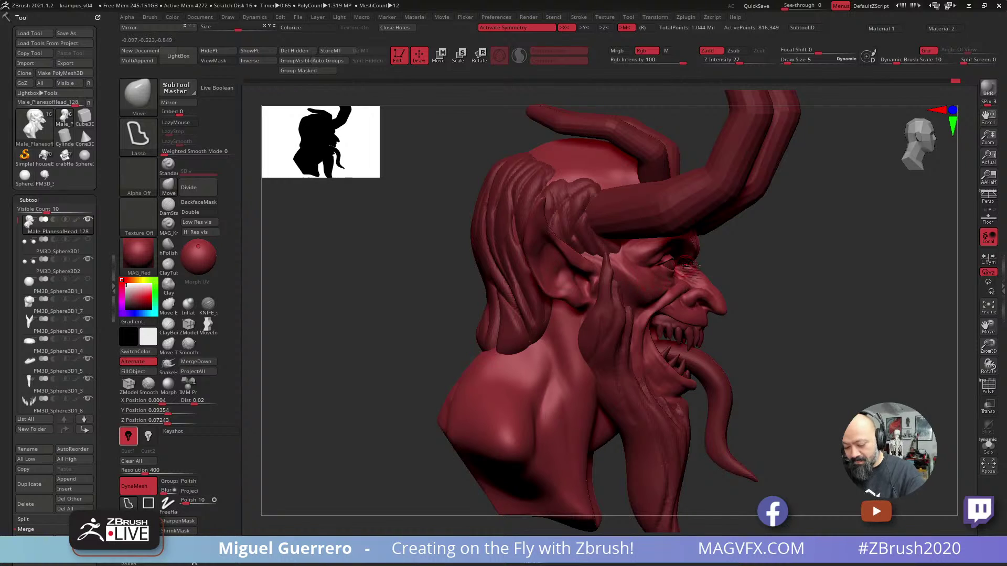
{"action": "left_click_drag", "start_coordinate": [690, 263], "coordinate": [695, 267]}
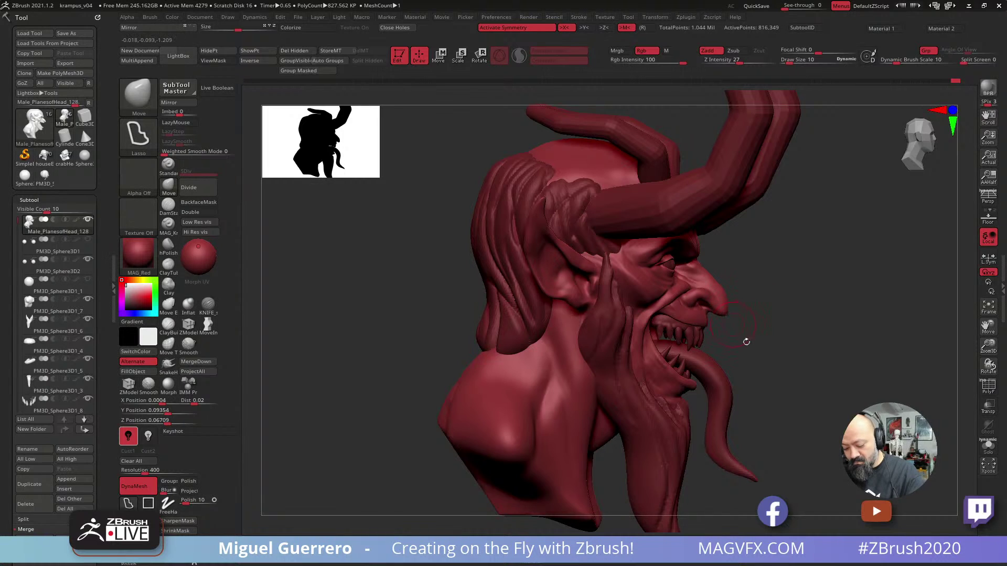
{"action": "left_click_drag", "start_coordinate": [750, 362], "coordinate": [742, 361]}
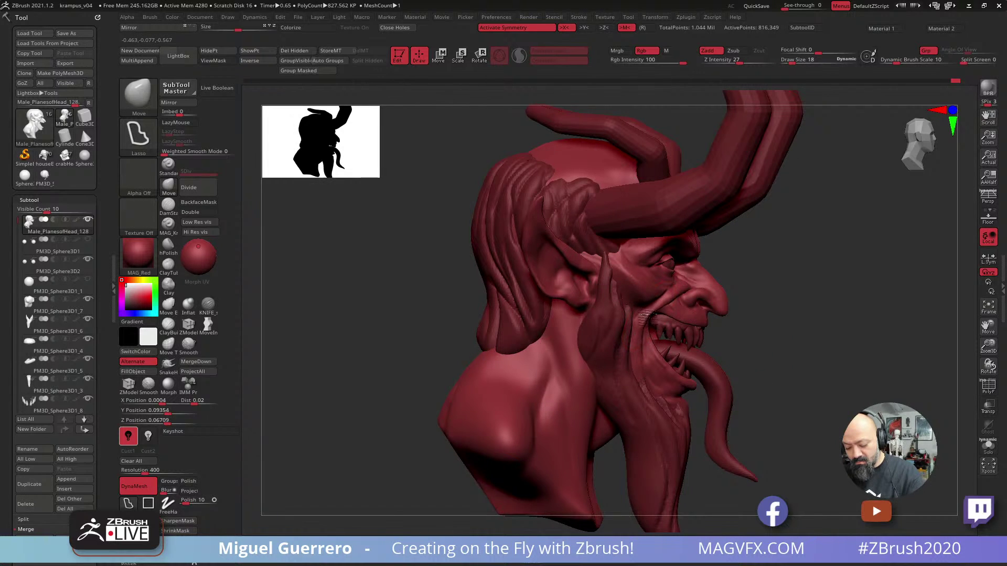
Hide the tongue to examine the teeth and gums behind it, and show the tongue again.
{"action": "left_click", "coordinate": [650, 321], "text": "alt"}
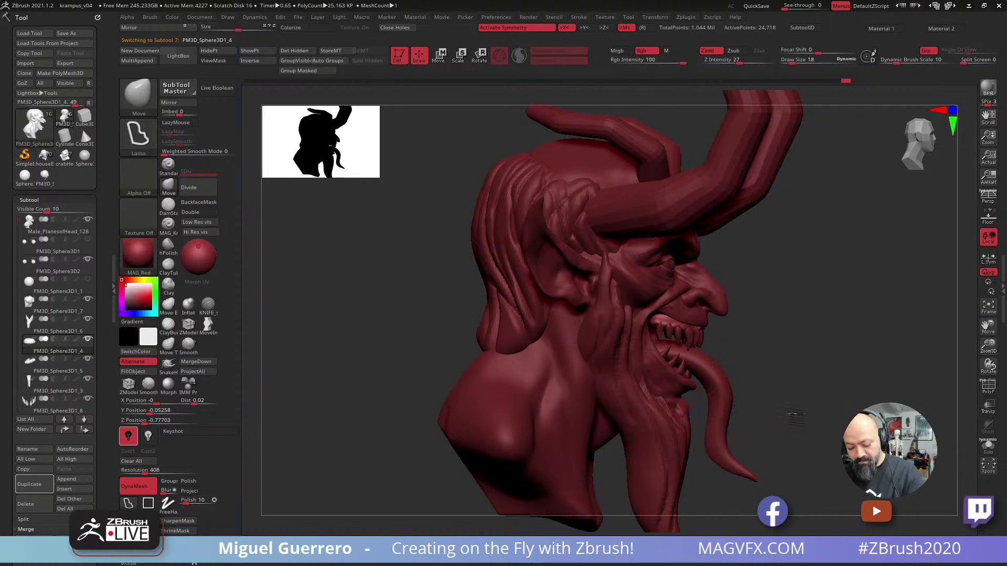
{"action": "left_click_drag", "start_coordinate": [423, 304], "coordinate": [378, 316]}
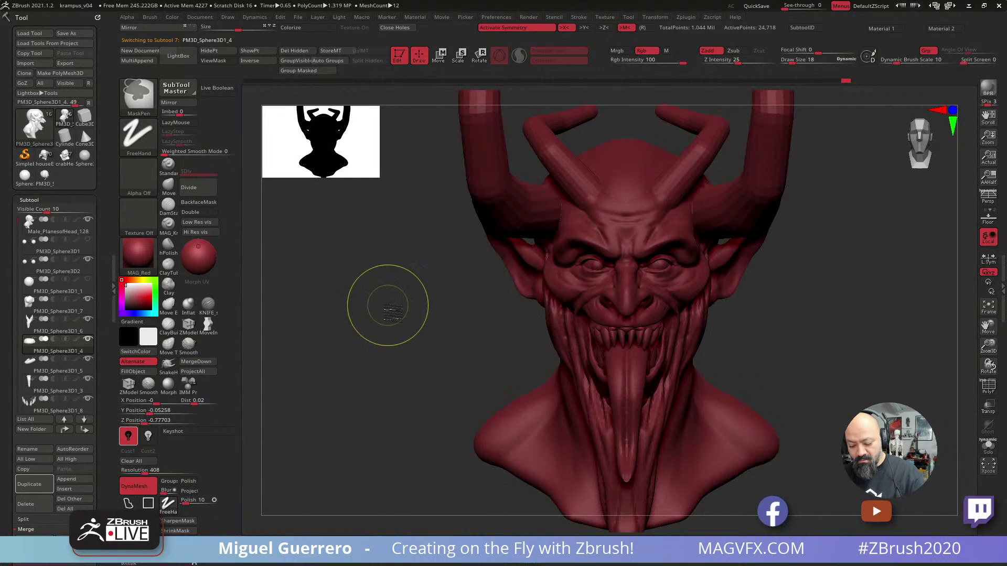
{"action": "right_click_drag", "start_coordinate": [388, 305], "coordinate": [376, 312], "text": "ctrl"}
{"action": "left_click_drag", "start_coordinate": [405, 323], "coordinate": [434, 322], "text": "alt"}
{"action": "left_click", "coordinate": [619, 346], "text": "alt"}
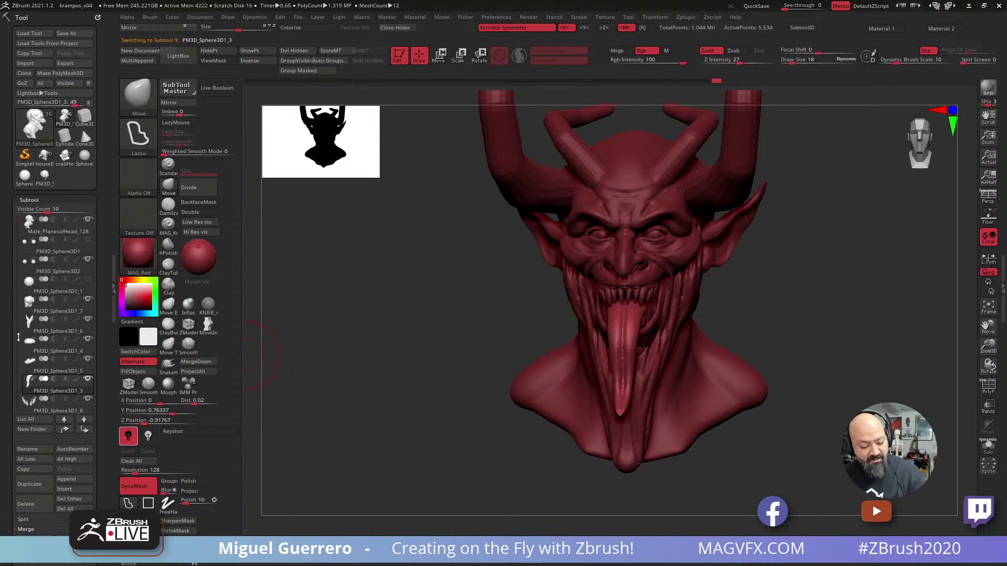
{"action": "left_click", "coordinate": [46, 411]}
{"action": "left_click", "coordinate": [87, 380]}
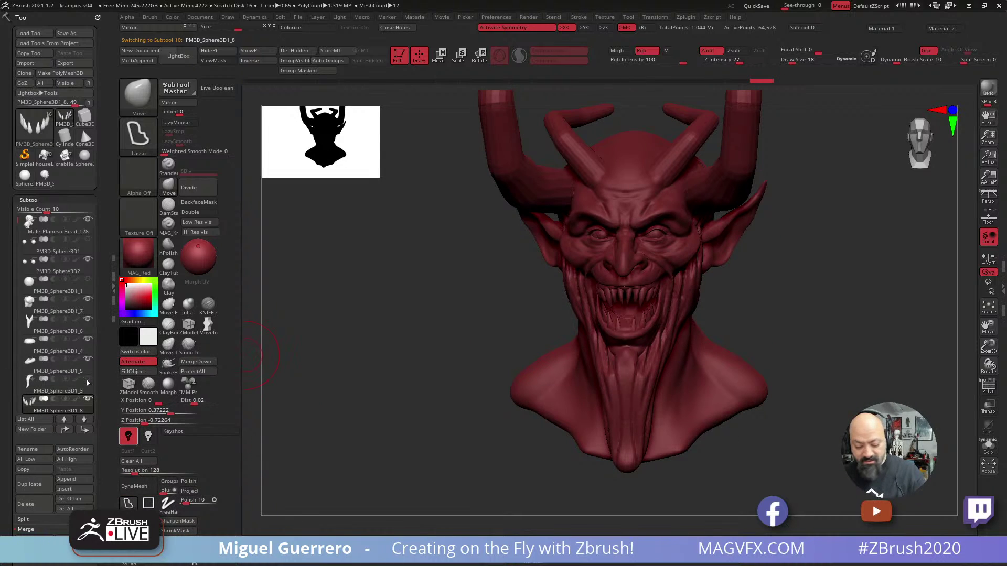
{"action": "left_click_drag", "start_coordinate": [360, 380], "coordinate": [338, 394]}
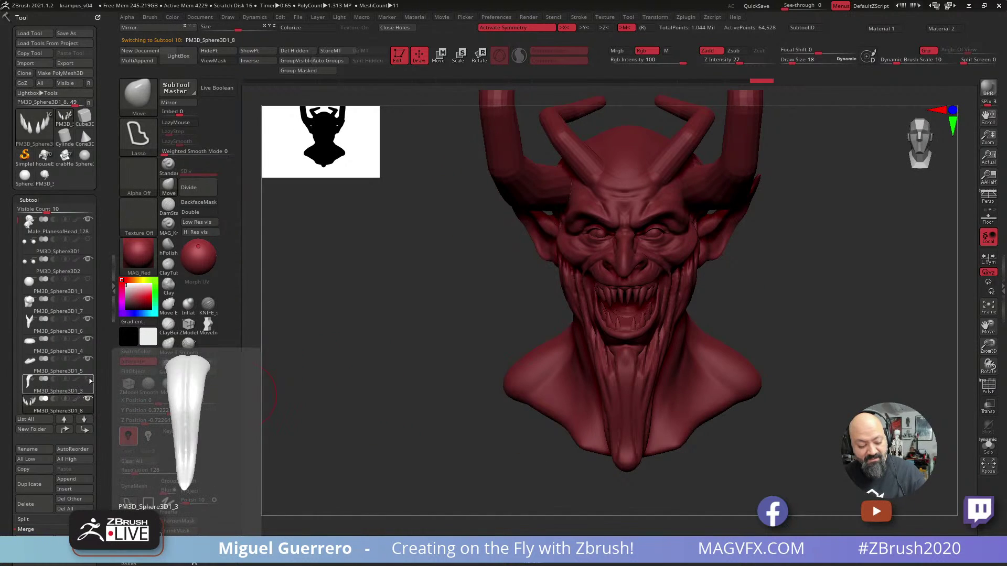
{"action": "left_click", "coordinate": [88, 399], "text": "shift"}
Select the tongue, mask its tip and invert the mask so only the tip stays editable.
{"action": "left_click_drag", "start_coordinate": [441, 385], "coordinate": [433, 353], "text": "alt"}
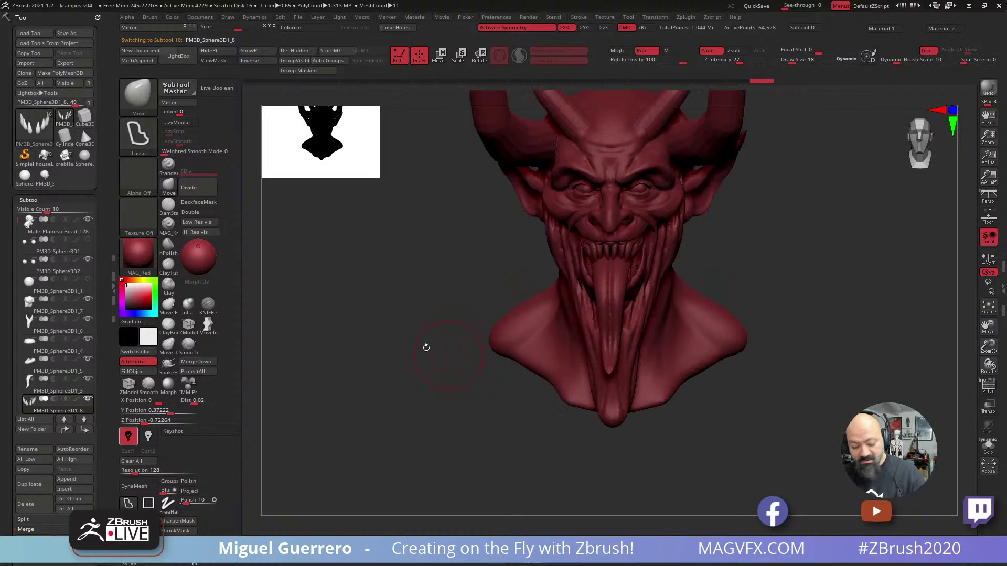
{"action": "left_click", "coordinate": [608, 309], "text": "alt"}
{"action": "right_click_drag", "start_coordinate": [483, 332], "coordinate": [472, 412], "text": "ctrl"}
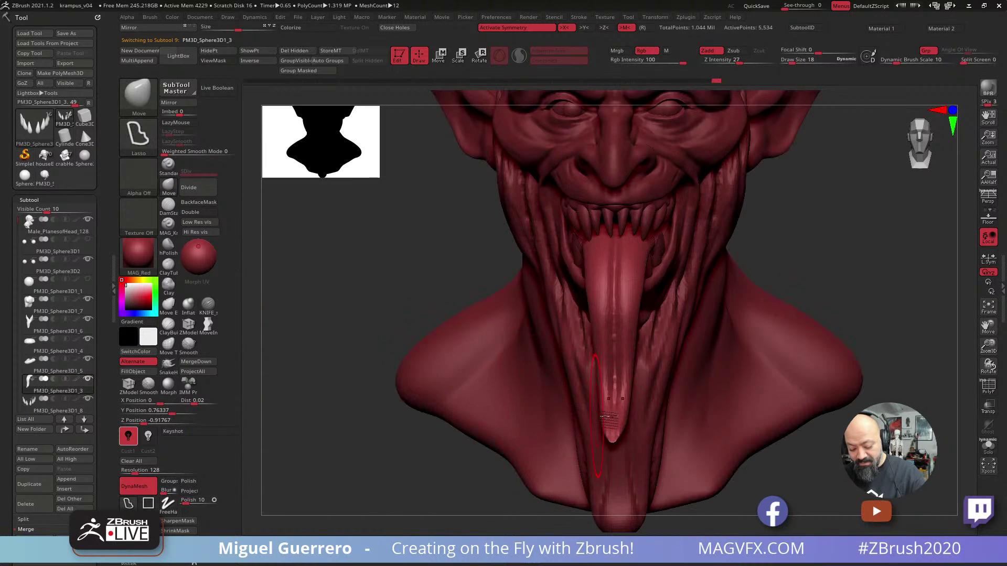
{"action": "key", "text": "bracketleft"}
{"action": "left_click_drag", "start_coordinate": [376, 289], "coordinate": [380, 314]}
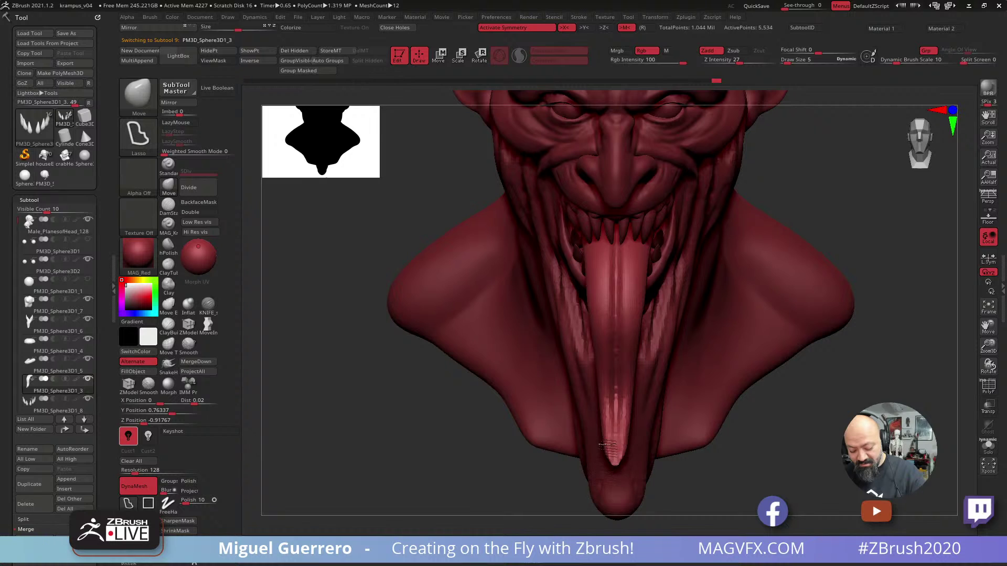
{"action": "key", "text": "ctrl"}
{"action": "left_click_drag", "start_coordinate": [609, 447], "coordinate": [611, 452], "text": "ctrl"}
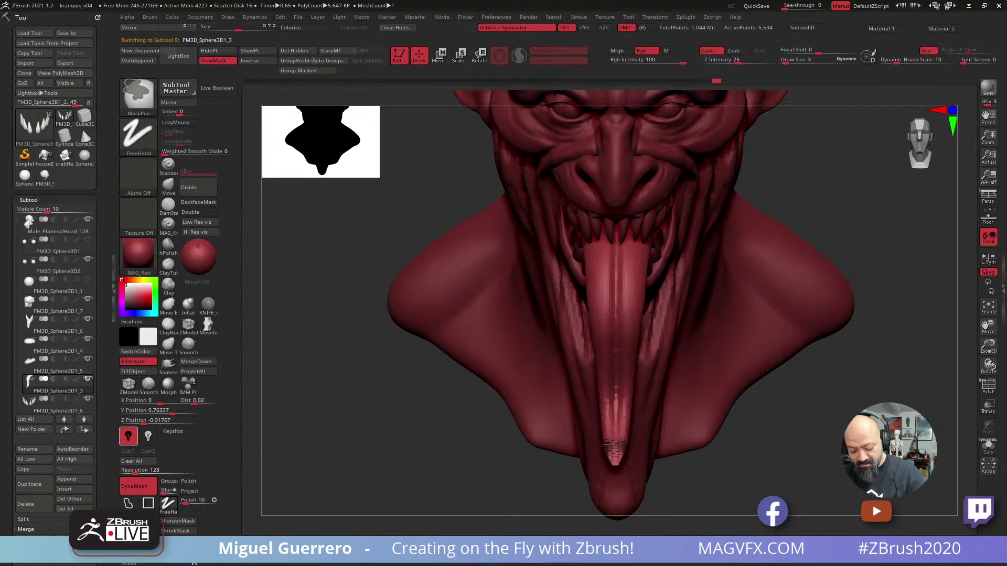
{"action": "left_click", "coordinate": [478, 442], "text": "ctrl"}
{"action": "left_click_drag", "start_coordinate": [483, 435], "coordinate": [461, 434]}
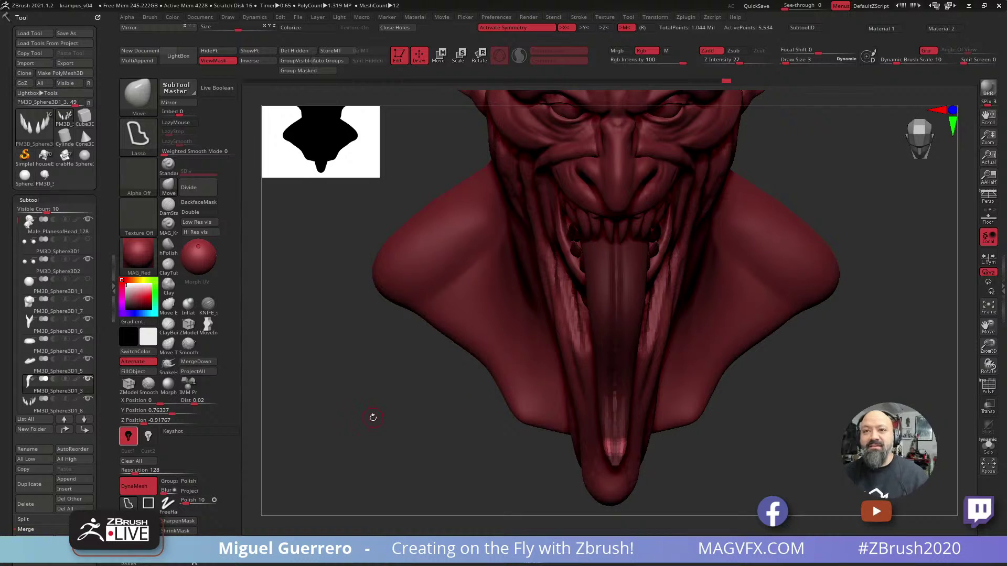
{"action": "left_click_drag", "start_coordinate": [373, 417], "coordinate": [390, 407]}
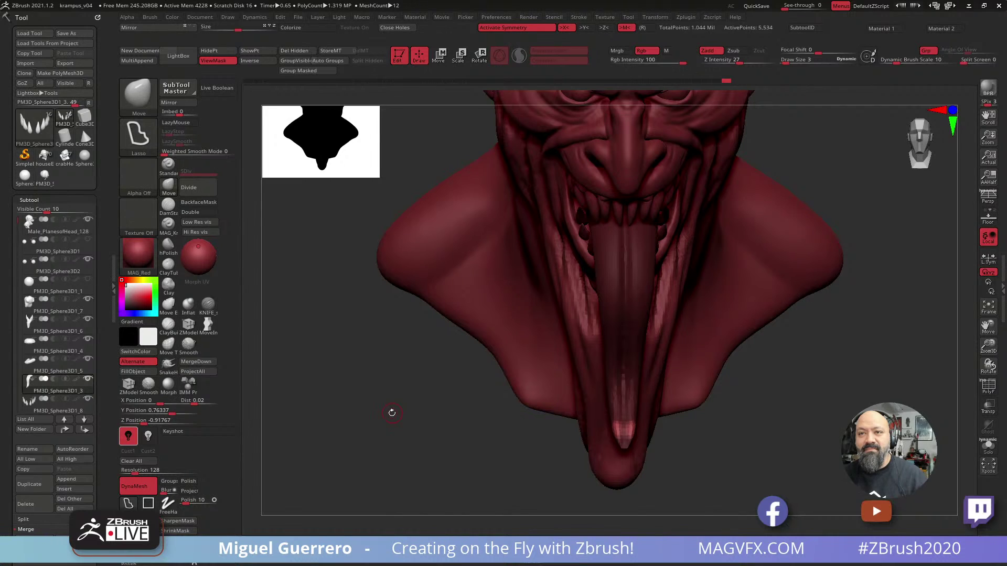
{"action": "left_click_drag", "start_coordinate": [391, 413], "coordinate": [391, 413]}
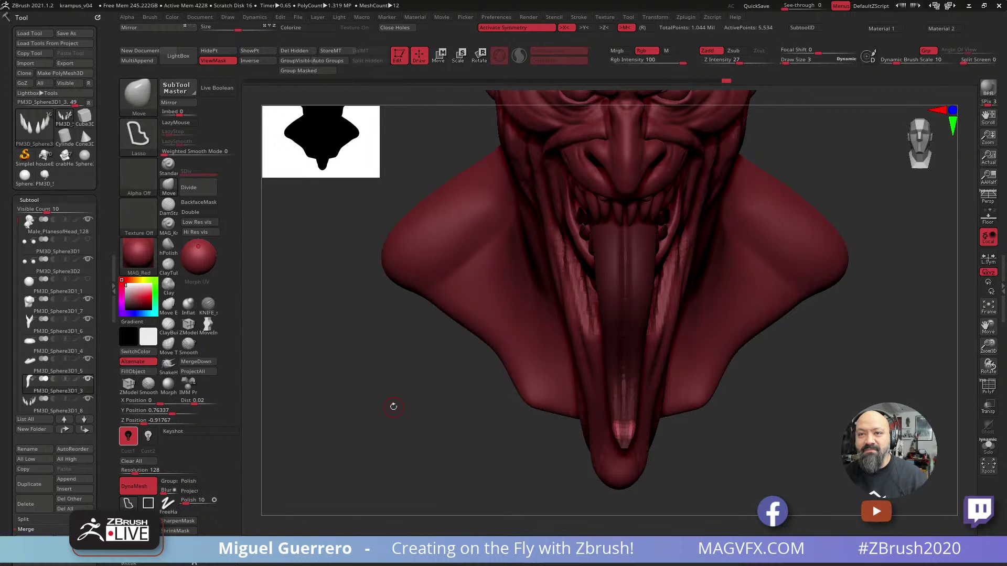
{"action": "left_click_drag", "start_coordinate": [394, 407], "coordinate": [391, 407]}
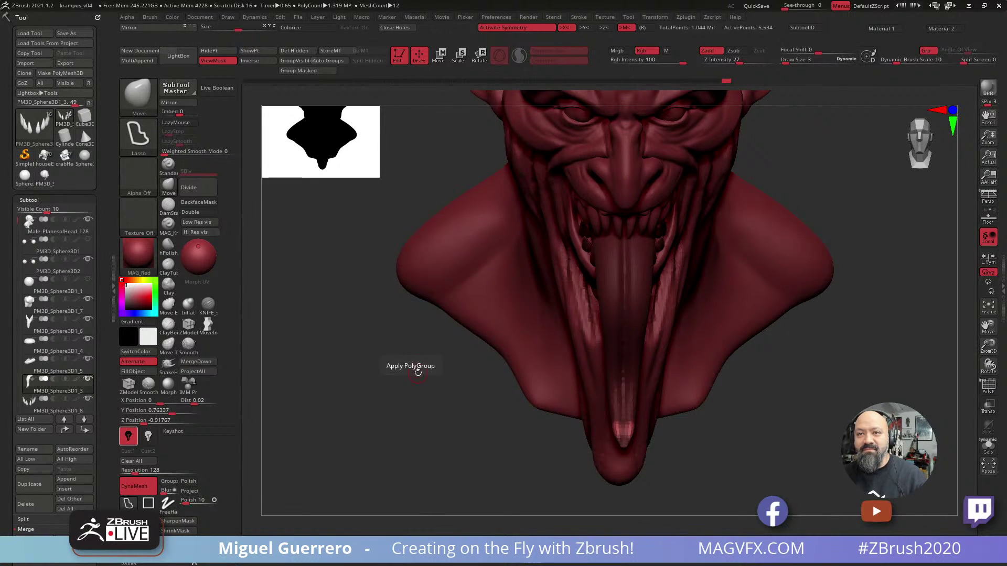
Pull the unmasked tongue tip into two fork prongs with the Move brush, clear the mask and remesh the tongue.
{"action": "left_click_drag", "start_coordinate": [418, 373], "coordinate": [425, 401], "text": "alt"}
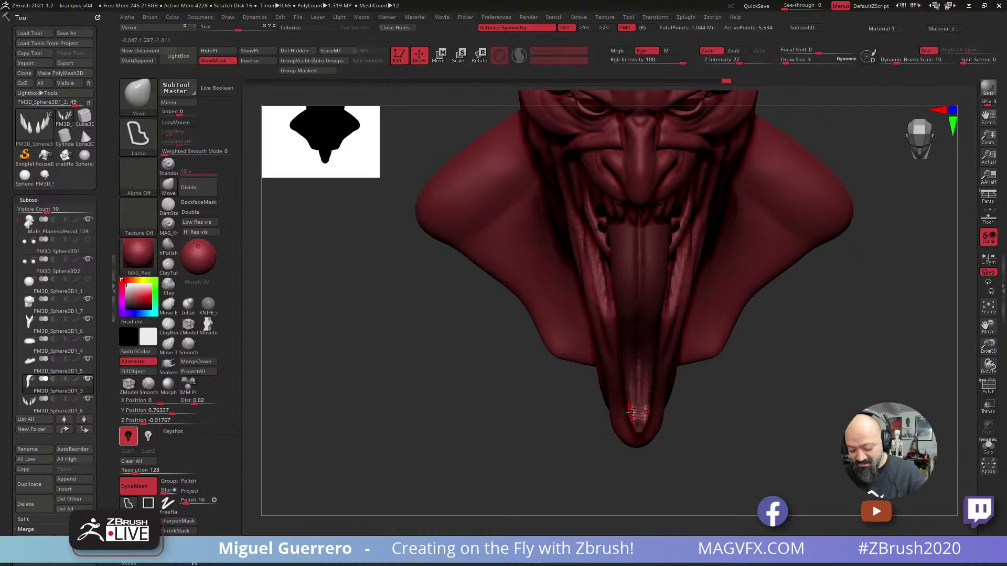
{"action": "left_click_drag", "start_coordinate": [629, 427], "coordinate": [624, 445]}
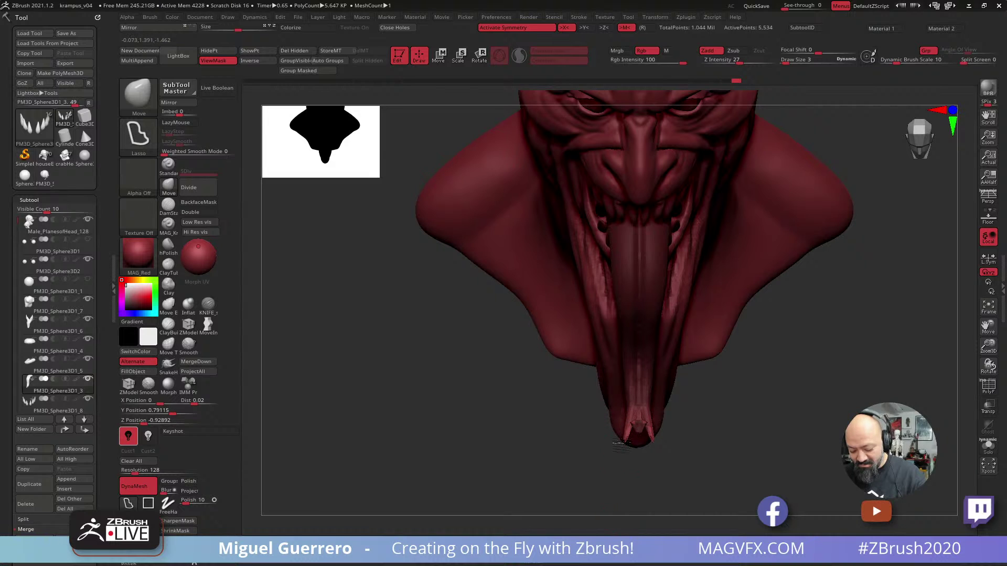
{"action": "left_click_drag", "start_coordinate": [498, 426], "coordinate": [519, 440], "text": "ctrl"}
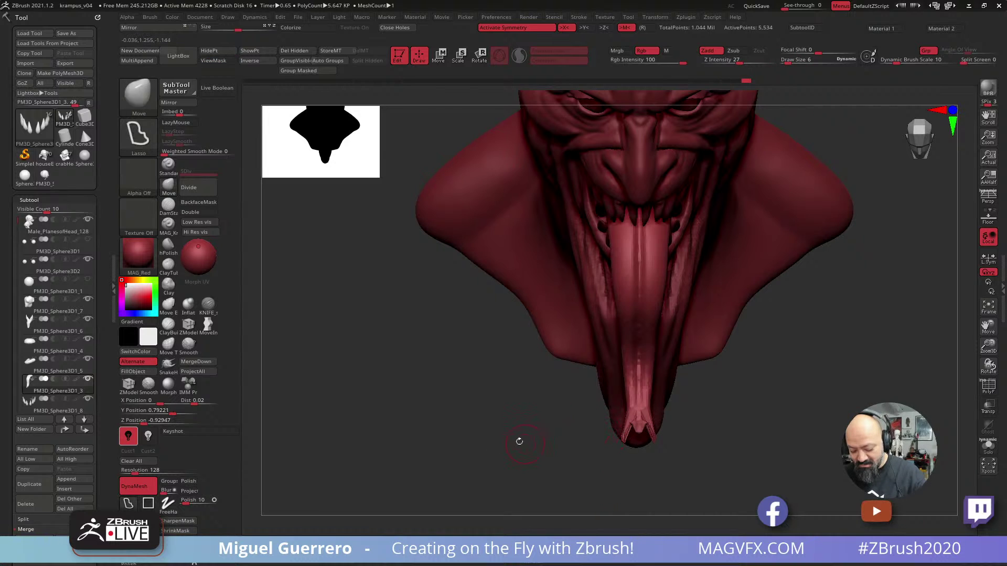
{"action": "mouse_move", "coordinate": [471, 407]}
{"action": "left_mouse_down", "text": "ctrl"}
{"action": "mouse_move", "coordinate": [509, 444]}
{"action": "mouse_move", "coordinate": [461, 405]}
{"action": "mouse_move", "coordinate": [449, 414]}
{"action": "left_mouse_up", "text": "ctrl"}
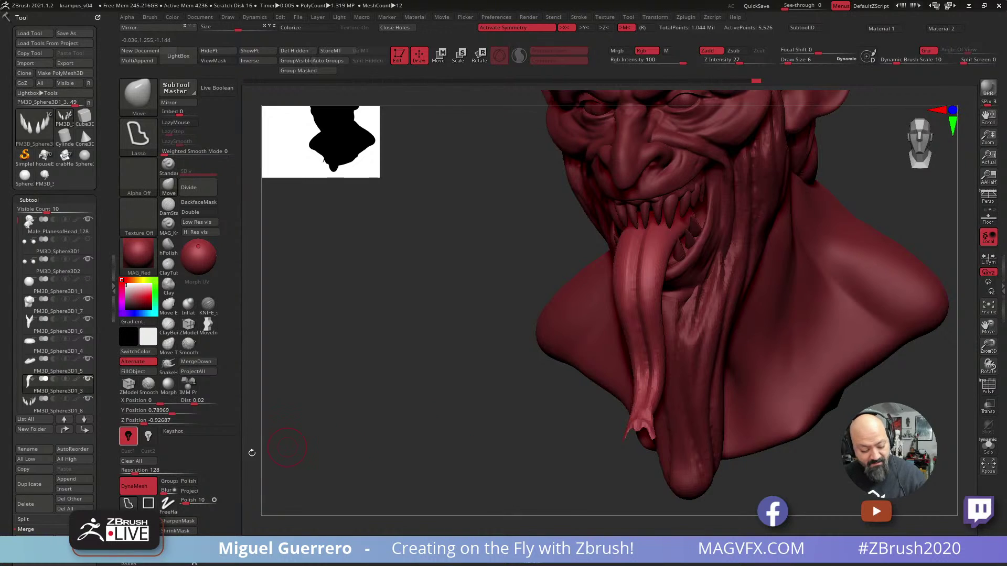
Thicken the forked tongue tip with the Inflat brush and remesh the tongue at a DynaMesh resolution of 216.
{"action": "left_click", "coordinate": [137, 469]}
{"action": "type", "text": "224"}
{"action": "key", "text": "Return"}
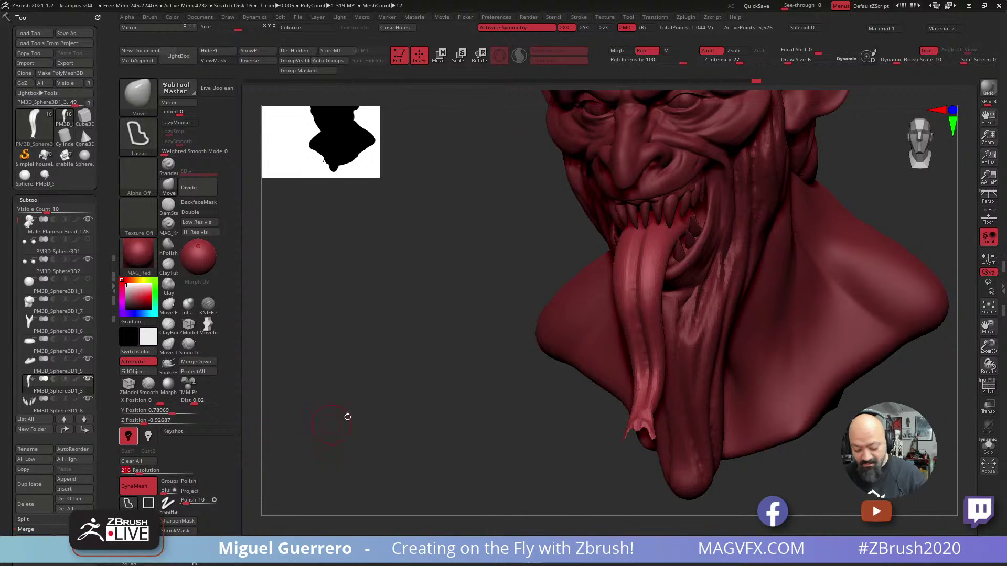
{"action": "left_click_drag", "start_coordinate": [470, 427], "coordinate": [454, 397]}
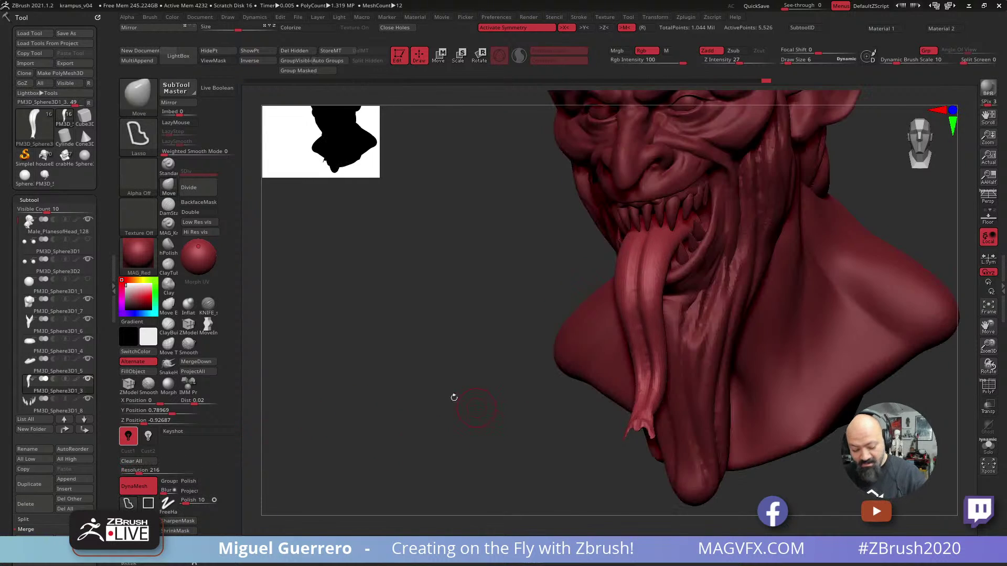
{"action": "left_click", "coordinate": [188, 303]}
{"action": "left_click_drag", "start_coordinate": [638, 419], "coordinate": [645, 397]}
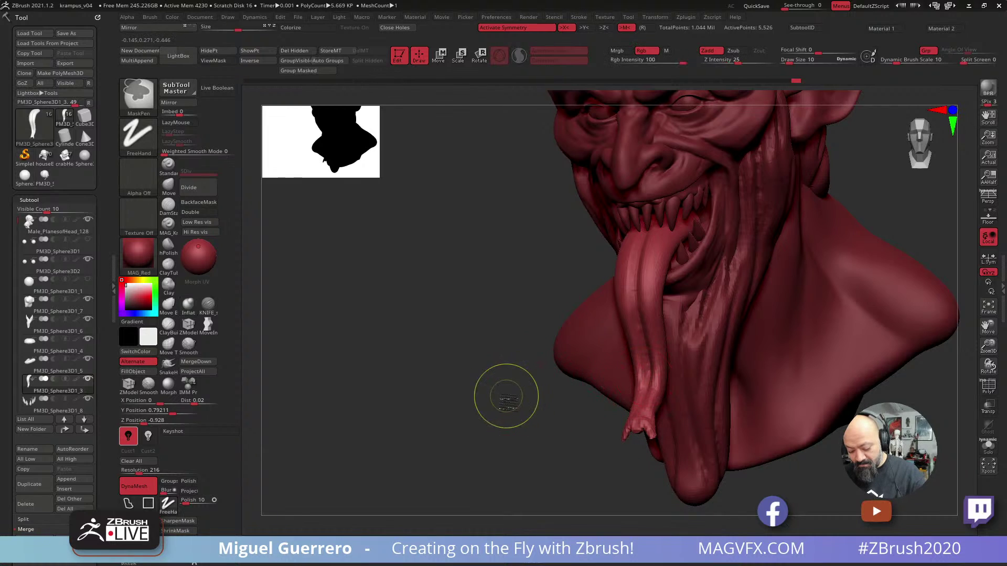
{"action": "mouse_move", "coordinate": [505, 395]}
{"action": "left_mouse_down"}
{"action": "mouse_move", "coordinate": [500, 439]}
{"action": "mouse_move", "coordinate": [602, 434]}
{"action": "mouse_move", "coordinate": [624, 413]}
{"action": "left_mouse_up"}
Lengthen the two fork prongs and narrow the end of the tongue with the Move brush.
{"action": "left_click", "coordinate": [167, 190]}
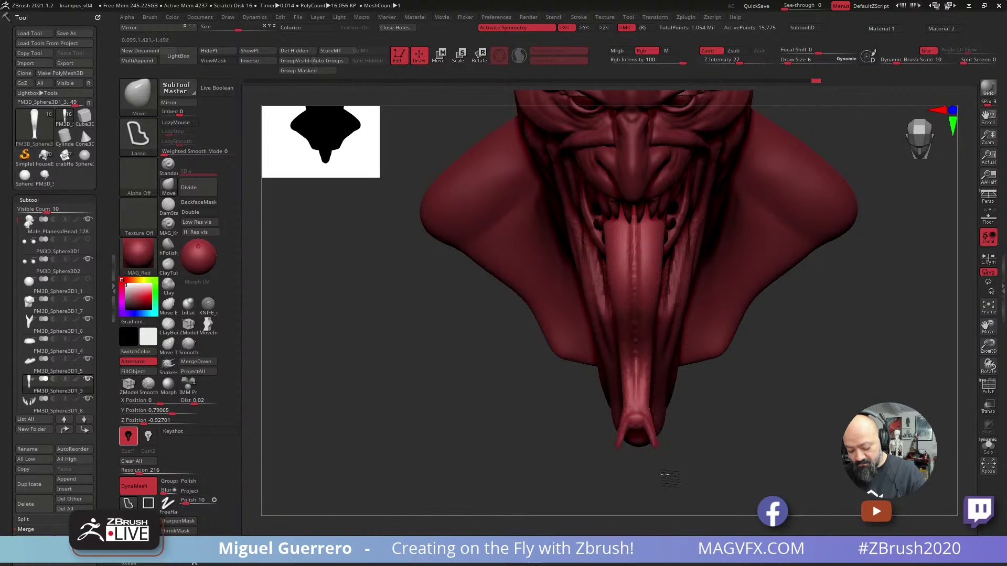
{"action": "left_click_drag", "start_coordinate": [603, 406], "coordinate": [498, 416]}
{"action": "left_click_drag", "start_coordinate": [608, 437], "coordinate": [622, 442]}
{"action": "left_click_drag", "start_coordinate": [524, 439], "coordinate": [593, 443]}
{"action": "mouse_move", "coordinate": [619, 439]}
{"action": "left_mouse_down"}
{"action": "mouse_move", "coordinate": [624, 449]}
{"action": "mouse_move", "coordinate": [629, 437]}
{"action": "left_mouse_up"}
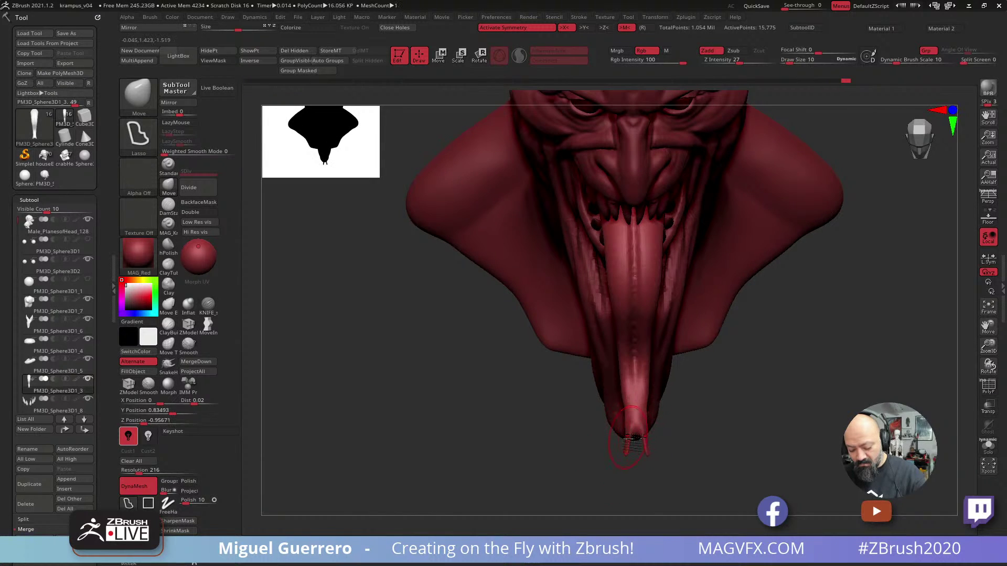
Refine the fork prongs with the Inflat brush and smoothing, and mask the tongue.
{"action": "left_click", "coordinate": [189, 304]}
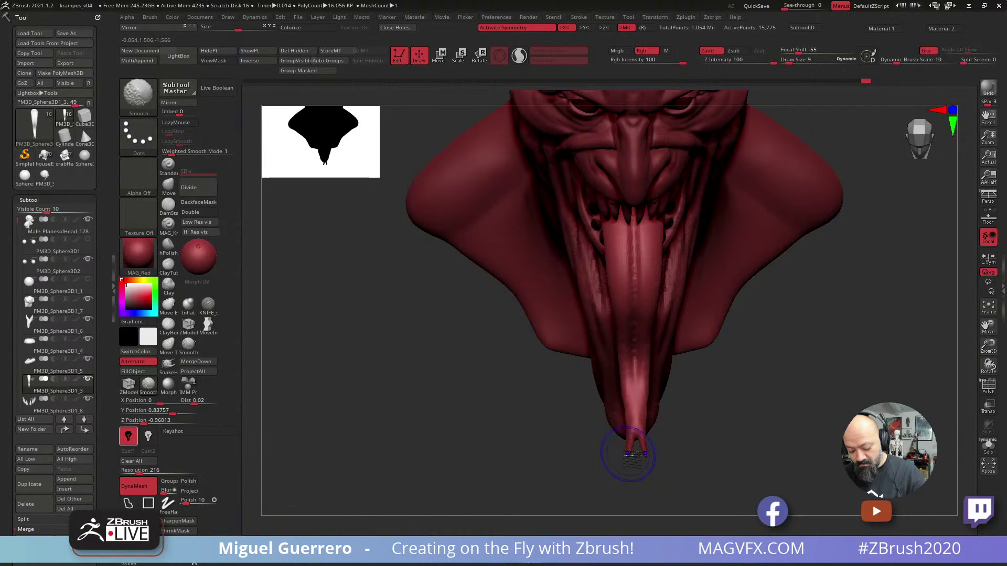
{"action": "left_click_drag", "start_coordinate": [628, 456], "coordinate": [630, 449], "text": "shift"}
{"action": "left_click", "coordinate": [564, 440], "text": "ctrl"}
{"action": "left_click_drag", "start_coordinate": [545, 435], "coordinate": [480, 399], "text": "shift"}
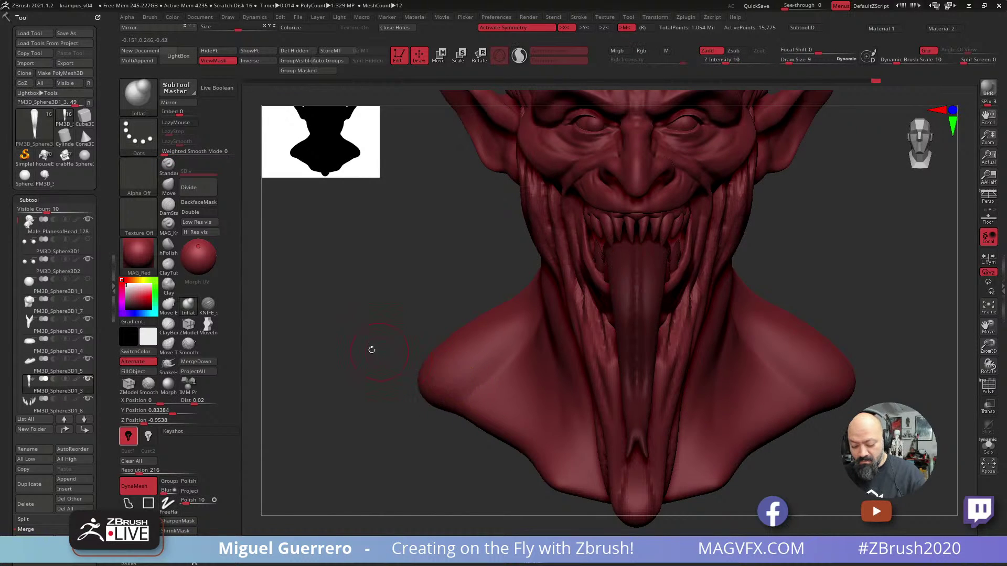
Clear the tongue's mask and carve a groove along the tongue's midline with the KNIFE brush.
{"action": "left_click_drag", "start_coordinate": [371, 348], "coordinate": [385, 355]}
{"action": "left_click_drag", "start_coordinate": [445, 360], "coordinate": [485, 371]}
{"action": "mouse_move", "coordinate": [411, 345]}
{"action": "left_mouse_down", "text": "alt"}
{"action": "mouse_move", "coordinate": [435, 341]}
{"action": "mouse_move", "coordinate": [400, 370]}
{"action": "mouse_move", "coordinate": [380, 362]}
{"action": "left_mouse_up", "text": "alt"}
{"action": "left_click", "coordinate": [208, 306]}
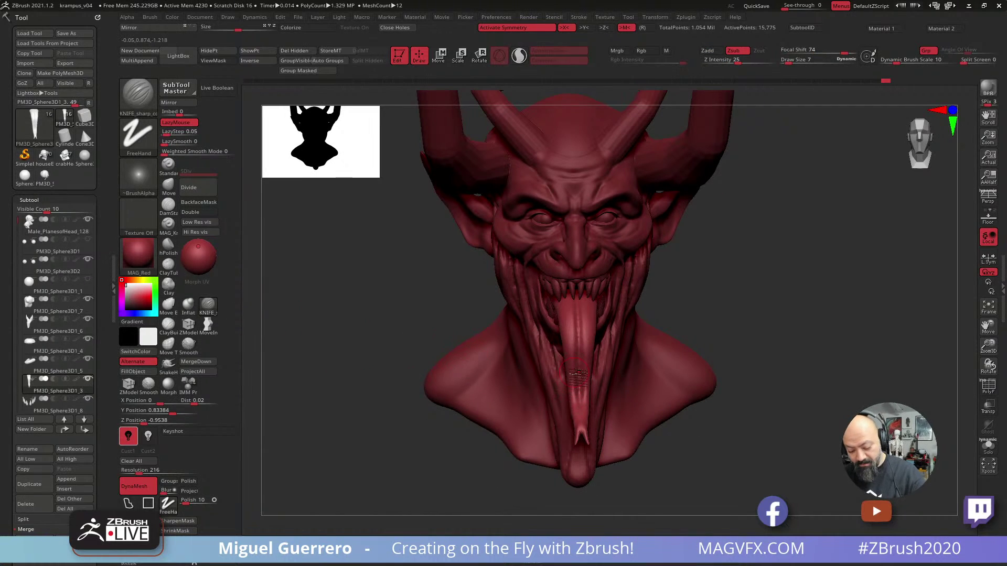
{"action": "mouse_move", "coordinate": [582, 434]}
{"action": "left_mouse_down"}
{"action": "mouse_move", "coordinate": [582, 389]}
{"action": "mouse_move", "coordinate": [582, 405]}
{"action": "left_mouse_up"}
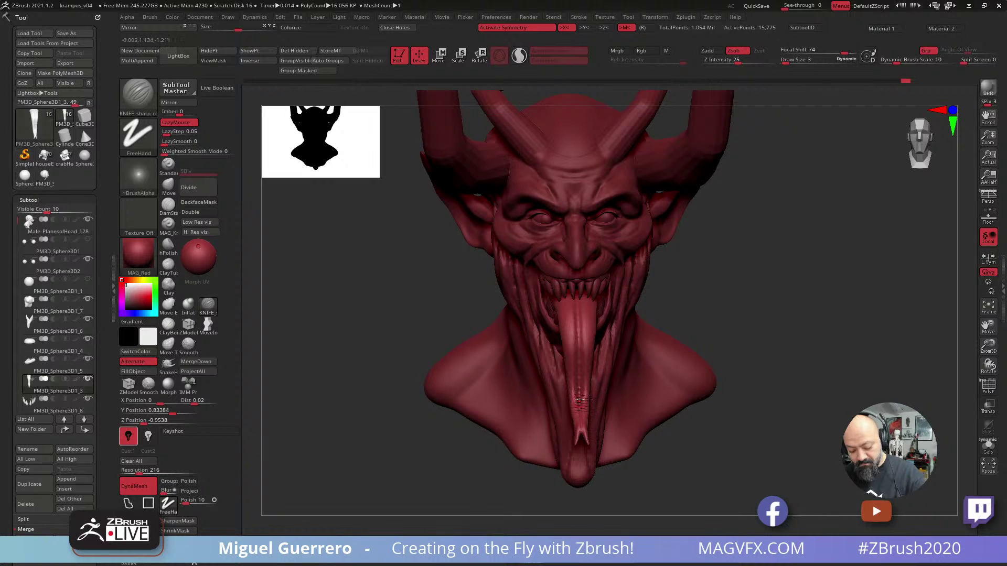
{"action": "mouse_move", "coordinate": [578, 401]}
{"action": "left_mouse_down"}
{"action": "mouse_move", "coordinate": [579, 305]}
{"action": "mouse_move", "coordinate": [608, 276]}
{"action": "left_mouse_up"}
Isolate the tongue, remesh it with DynaMesh and smooth along the midline groove.
{"action": "left_click", "coordinate": [987, 446]}
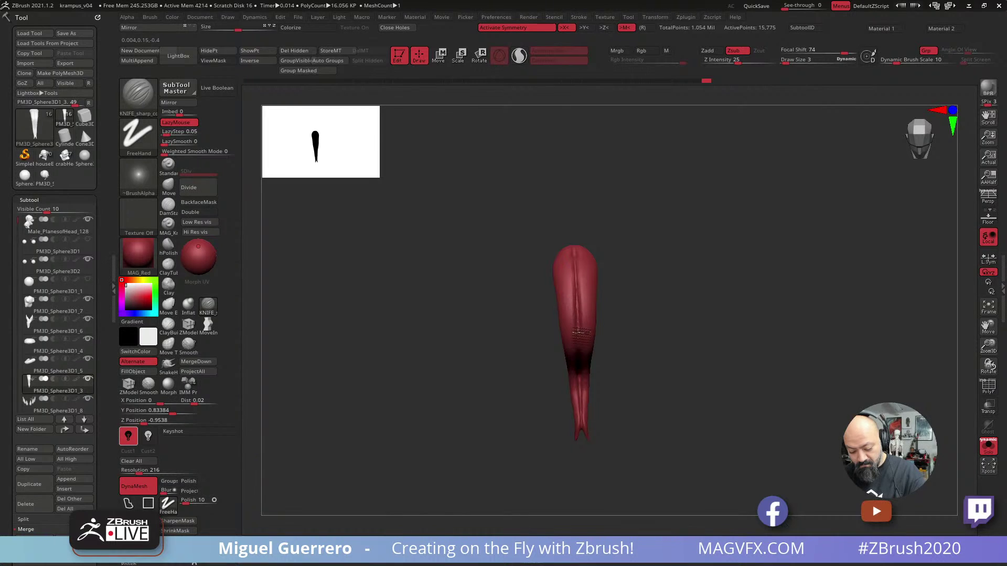
{"action": "left_click_drag", "start_coordinate": [629, 411], "coordinate": [658, 421], "text": "ctrl"}
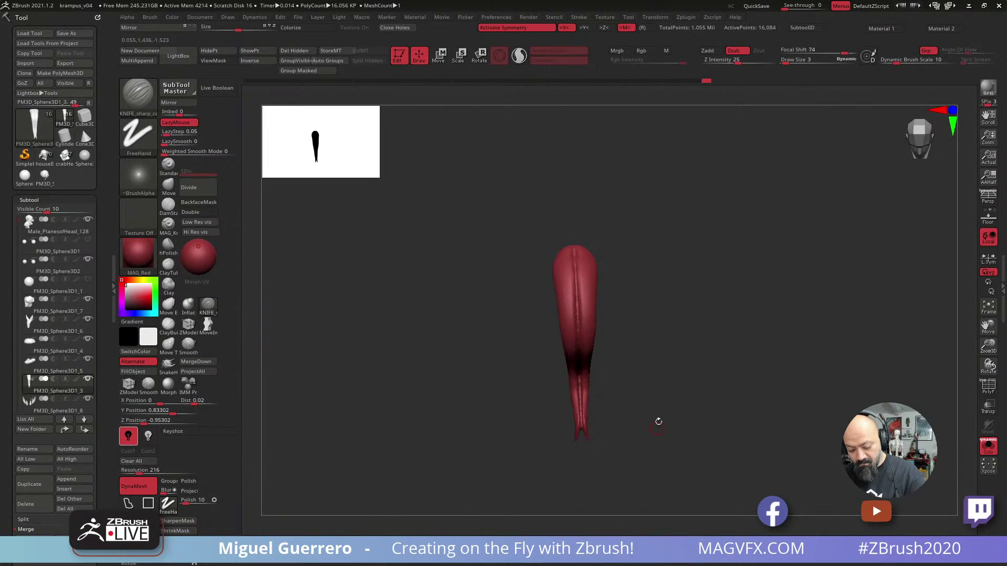
{"action": "left_click_drag", "start_coordinate": [567, 251], "coordinate": [577, 383], "text": "shift"}
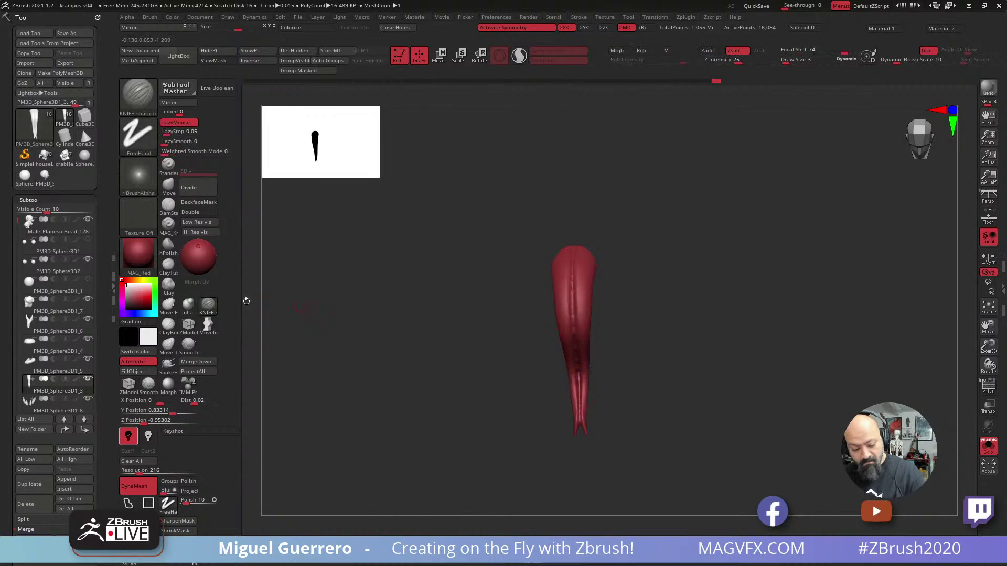
Inflate the tongue's surface beside the midline groove with the Inflat brush and check it on the full bust.
{"action": "left_click", "coordinate": [189, 305]}
{"action": "left_click_drag", "start_coordinate": [558, 254], "coordinate": [569, 335]}
{"action": "left_click_drag", "start_coordinate": [576, 390], "coordinate": [578, 404]}
{"action": "left_click", "coordinate": [988, 447]}
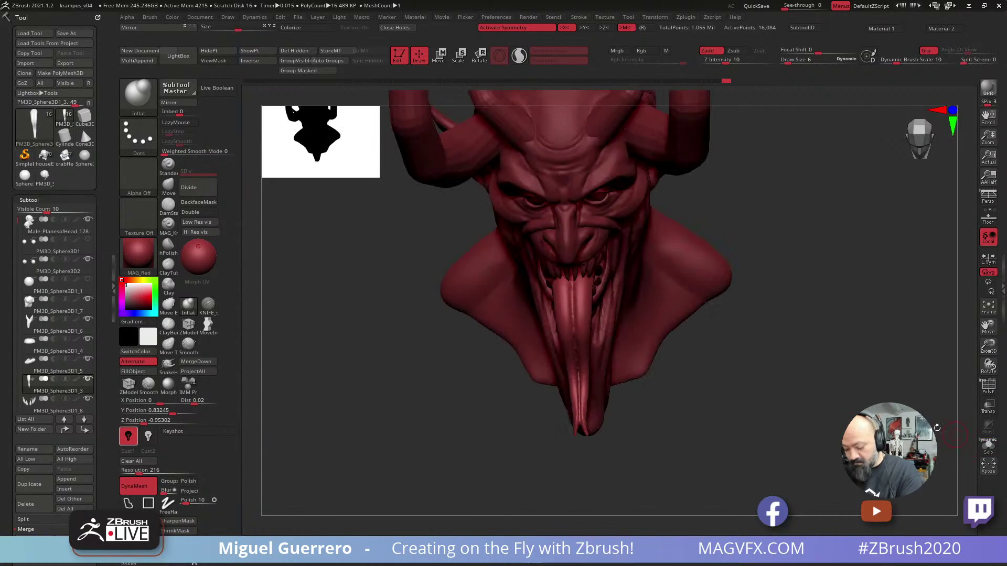
{"action": "left_click_drag", "start_coordinate": [803, 388], "coordinate": [808, 333]}
{"action": "left_click_drag", "start_coordinate": [428, 385], "coordinate": [443, 308]}
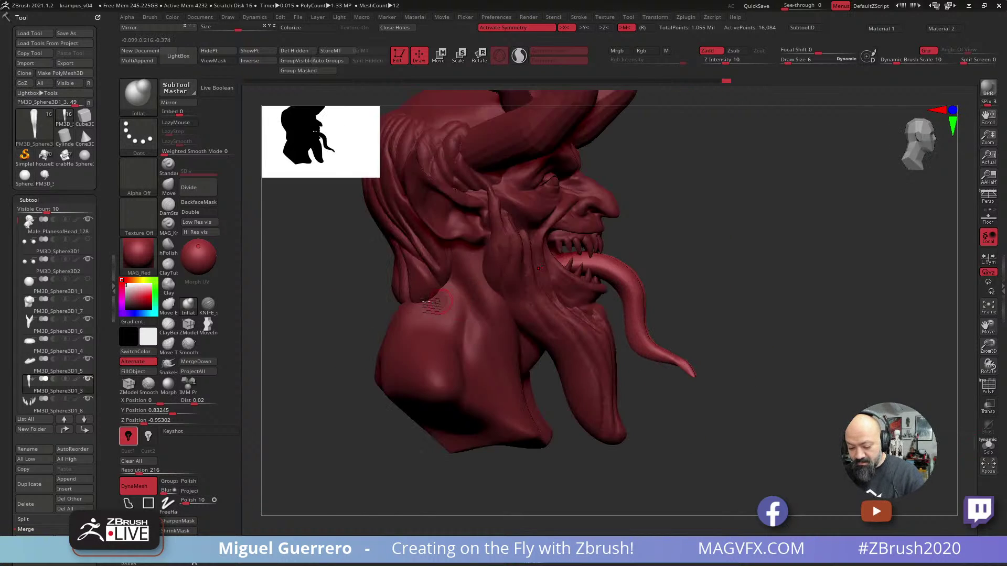
Isolate the tongue and carve lengthwise grooves along its sides from root to fork with the KNIFE brush.
{"action": "left_click", "coordinate": [988, 445]}
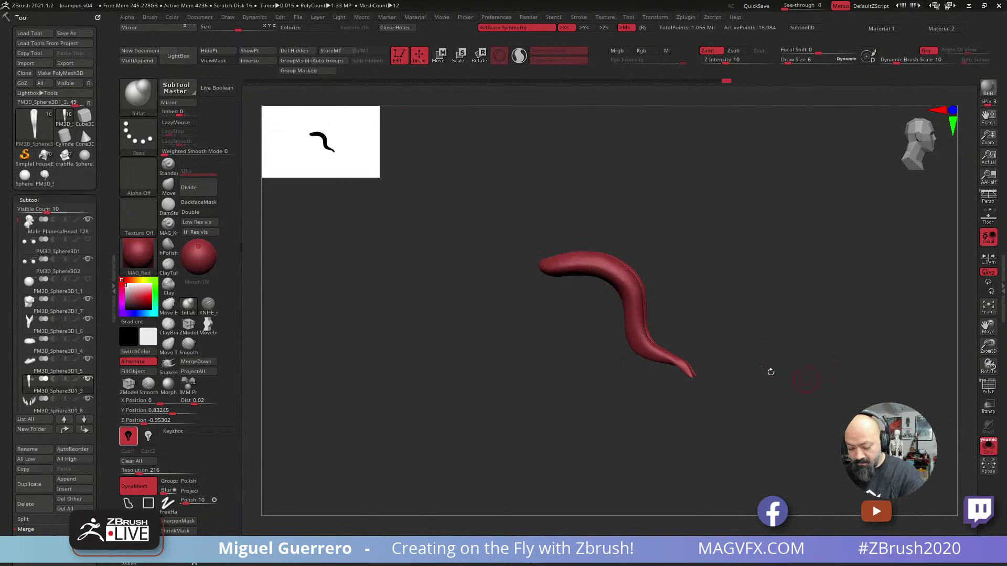
{"action": "left_click", "coordinate": [208, 304]}
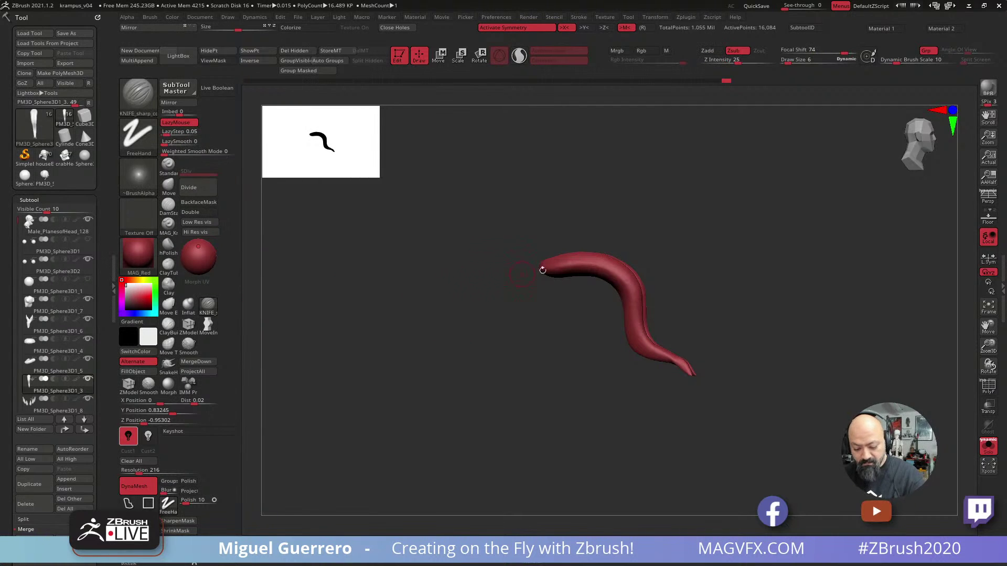
{"action": "mouse_move", "coordinate": [592, 270]}
{"action": "left_mouse_down"}
{"action": "mouse_move", "coordinate": [622, 283]}
{"action": "mouse_move", "coordinate": [644, 343]}
{"action": "mouse_move", "coordinate": [670, 366]}
{"action": "left_mouse_up"}
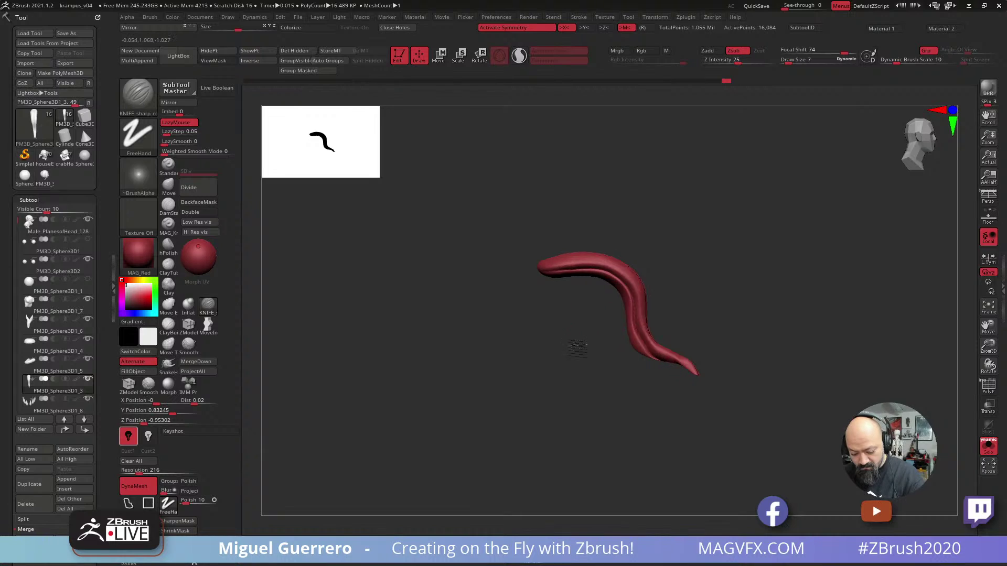
{"action": "left_click_drag", "start_coordinate": [573, 348], "coordinate": [601, 309]}
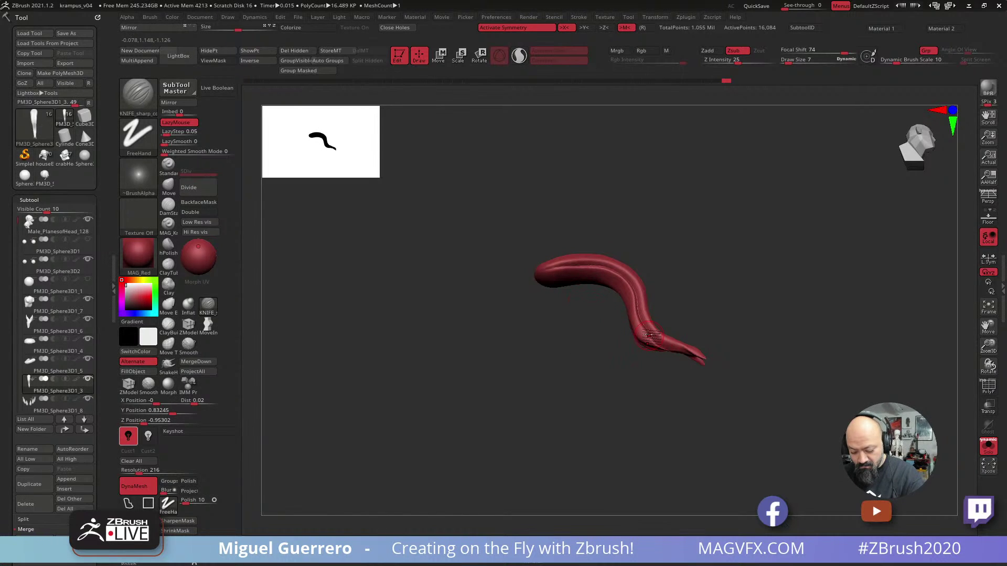
{"action": "left_click_drag", "start_coordinate": [650, 335], "coordinate": [704, 357]}
{"action": "mouse_move", "coordinate": [595, 331]}
{"action": "left_mouse_down"}
{"action": "mouse_move", "coordinate": [550, 317]}
{"action": "mouse_move", "coordinate": [534, 290]}
{"action": "mouse_move", "coordinate": [502, 269]}
{"action": "mouse_move", "coordinate": [515, 302]}
{"action": "left_mouse_up"}
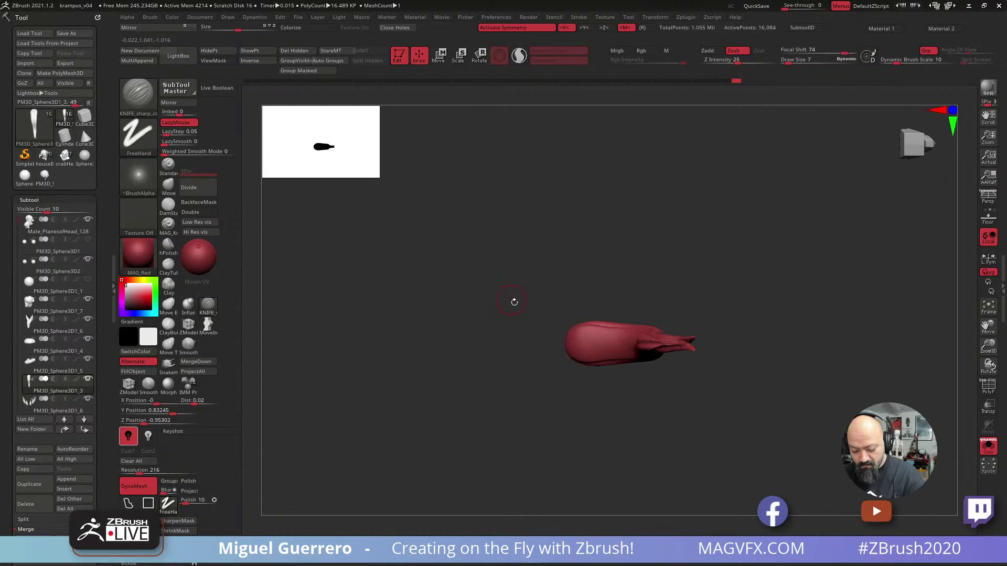
Mask the upper side of the isolated tongue with a lasso mask, leaving the underside free.
{"action": "right_click_drag", "start_coordinate": [514, 302], "coordinate": [571, 358], "text": "ctrl"}
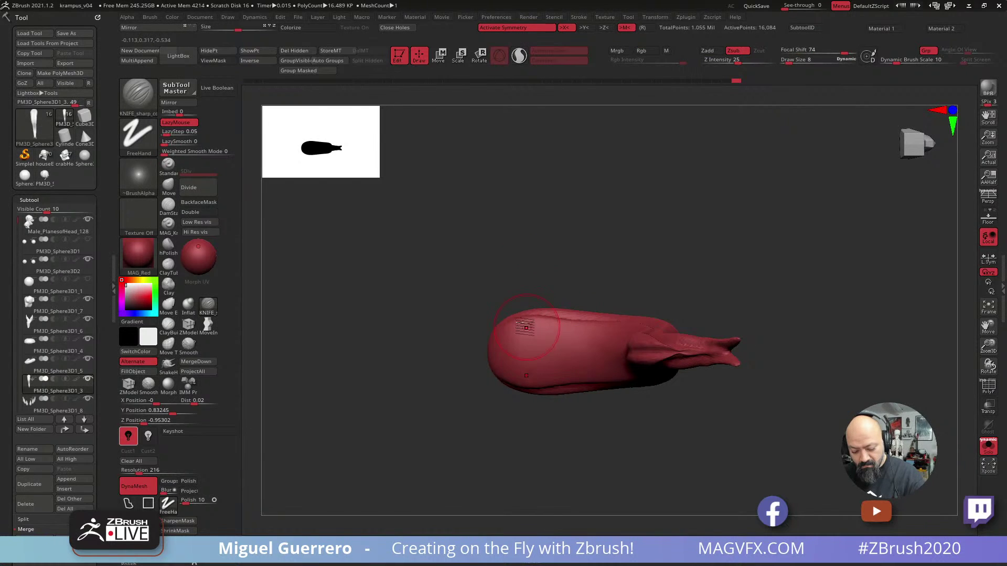
{"action": "key", "text": "b"}
{"action": "key", "text": "m"}
{"action": "key", "text": "v"}
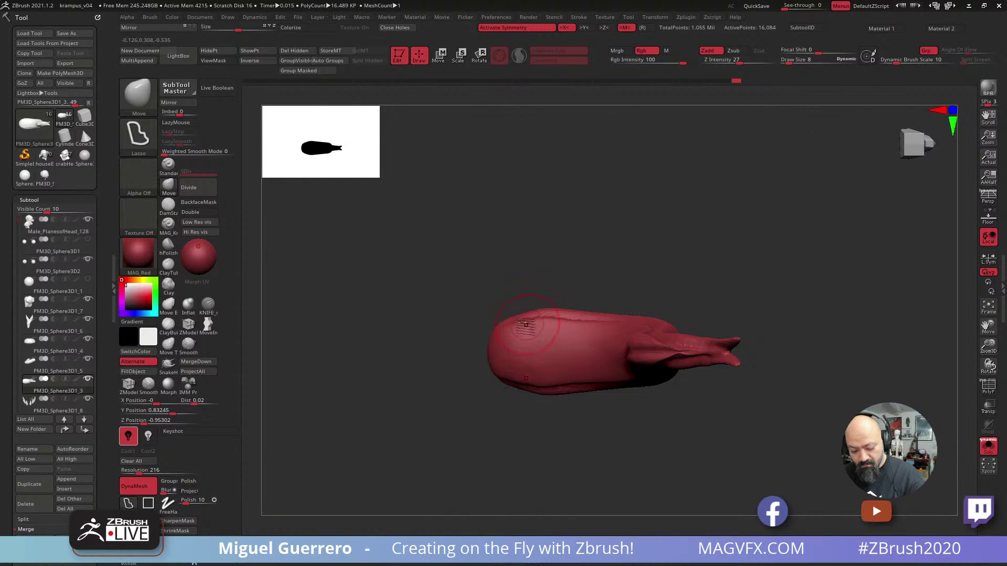
{"action": "mouse_move", "coordinate": [468, 295]}
{"action": "left_mouse_down"}
{"action": "mouse_move", "coordinate": [473, 272]}
{"action": "mouse_move", "coordinate": [454, 344]}
{"action": "left_mouse_up"}
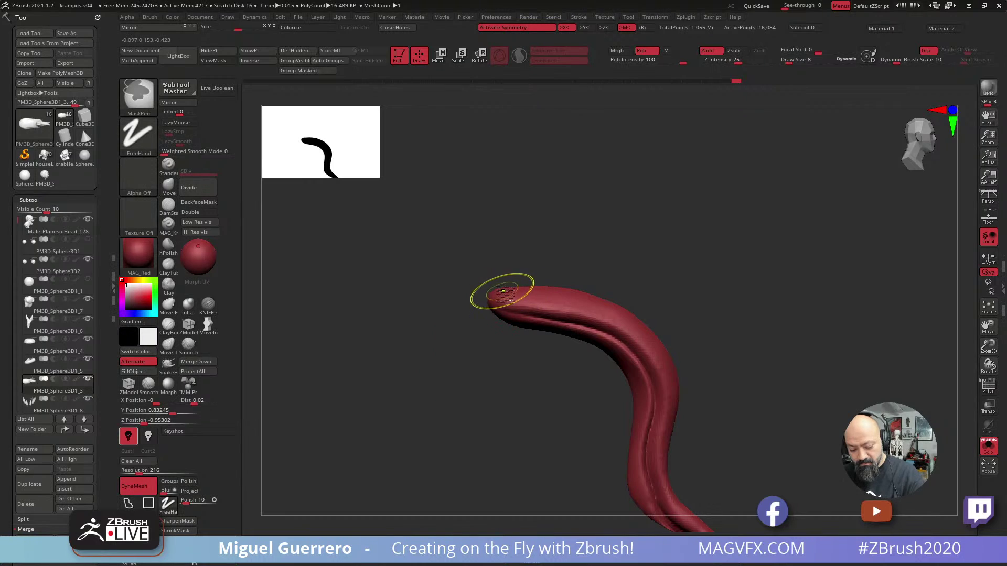
{"action": "left_click_drag", "start_coordinate": [503, 291], "coordinate": [545, 297], "text": "ctrl"}
{"action": "right_click_drag", "start_coordinate": [494, 267], "coordinate": [495, 199], "text": "alt"}
{"action": "right_click_drag", "start_coordinate": [495, 199], "coordinate": [457, 232], "text": "ctrl"}
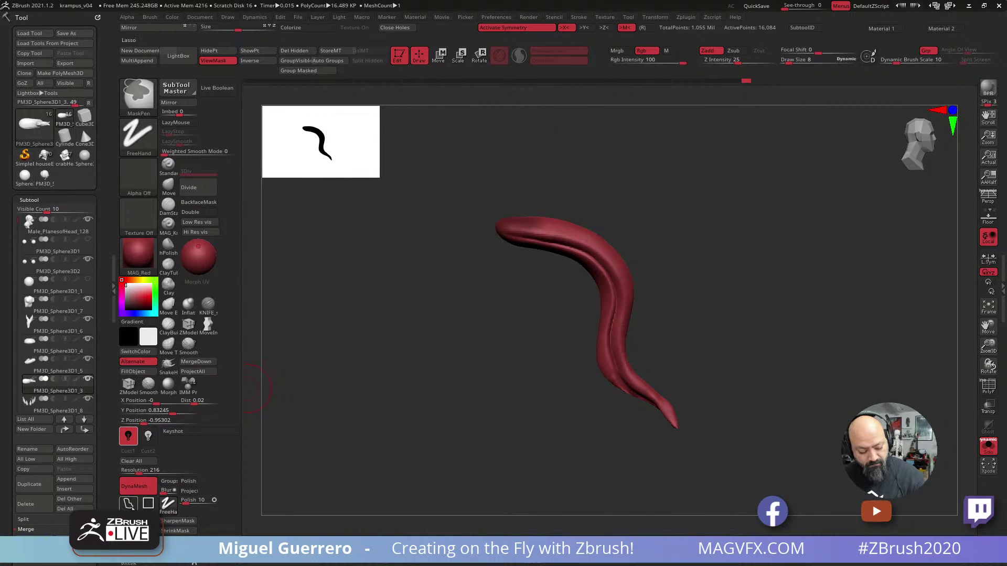
{"action": "left_click", "coordinate": [131, 507], "text": "ctrl"}
{"action": "left_click_drag", "start_coordinate": [484, 232], "coordinate": [497, 233], "text": "ctrl"}
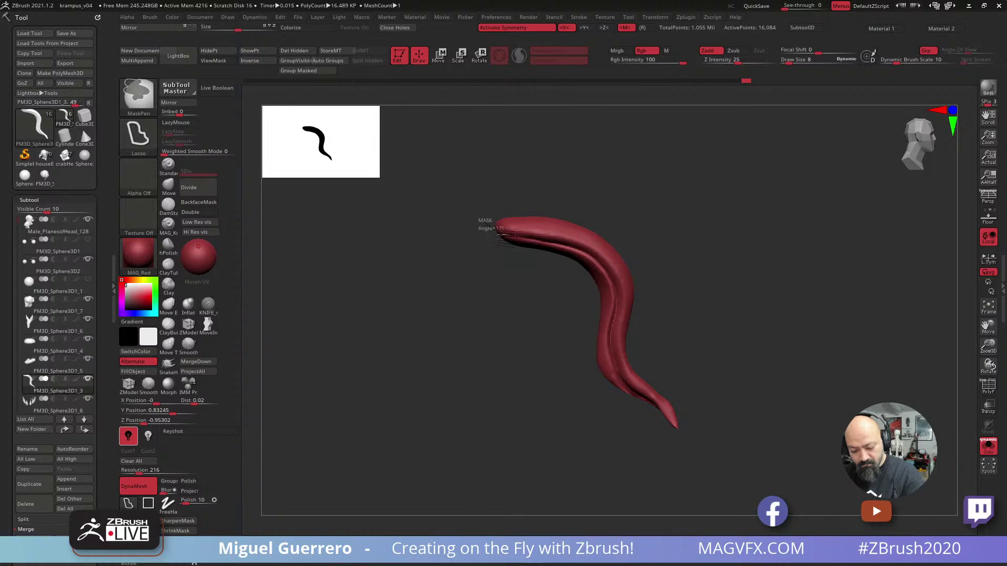
{"action": "mouse_move", "coordinate": [590, 257]}
{"action": "left_mouse_down", "text": "ctrl"}
{"action": "mouse_move", "coordinate": [621, 304]}
{"action": "mouse_move", "coordinate": [619, 336]}
{"action": "mouse_move", "coordinate": [666, 426]}
{"action": "mouse_move", "coordinate": [483, 222]}
{"action": "left_mouse_up", "text": "ctrl"}
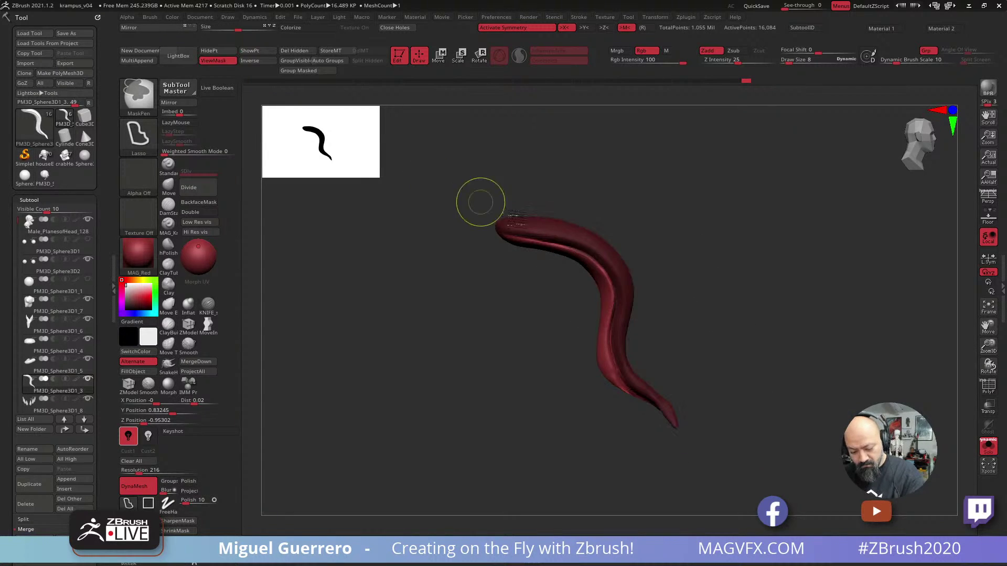
Reshape the unmasked underside of the tongue toward the fork with the Move brush.
{"action": "left_click_drag", "start_coordinate": [433, 256], "coordinate": [427, 243], "text": "shift"}
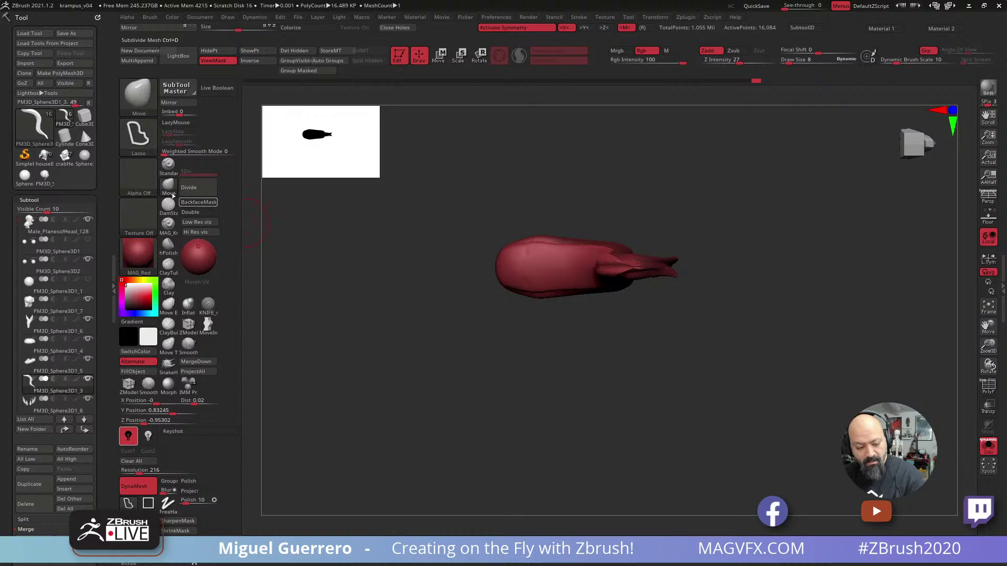
{"action": "key", "text": "b"}
{"action": "key", "text": "m"}
{"action": "key", "text": "v"}
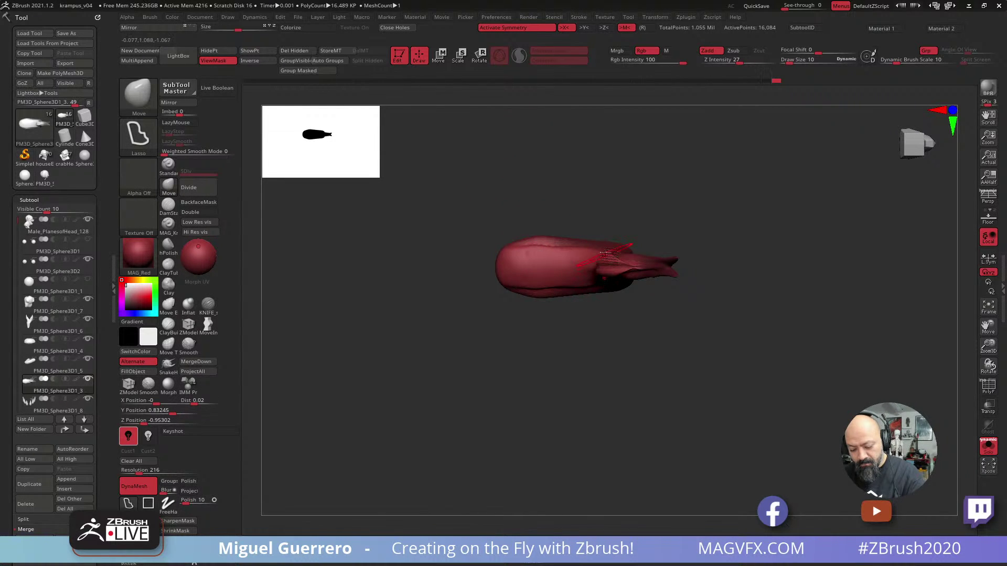
{"action": "left_click_drag", "start_coordinate": [610, 256], "coordinate": [616, 263]}
{"action": "left_click_drag", "start_coordinate": [449, 208], "coordinate": [450, 270]}
{"action": "left_click_drag", "start_coordinate": [648, 276], "coordinate": [603, 269], "text": "shift"}
{"action": "mouse_move", "coordinate": [519, 285]}
{"action": "left_mouse_down"}
{"action": "mouse_move", "coordinate": [514, 229]}
{"action": "mouse_move", "coordinate": [488, 290]}
{"action": "mouse_move", "coordinate": [567, 267]}
{"action": "left_mouse_up"}
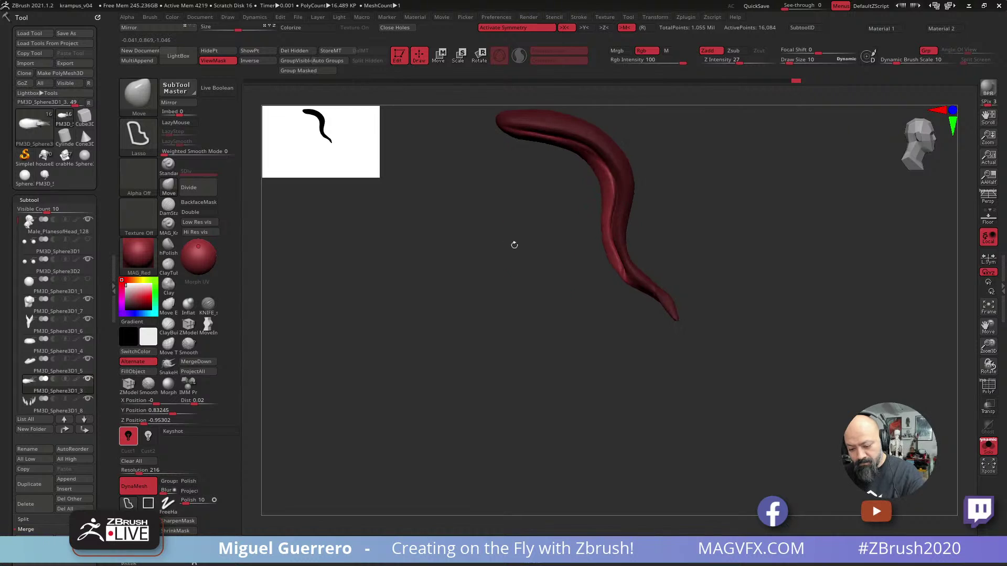
{"action": "left_click_drag", "start_coordinate": [514, 244], "coordinate": [507, 272]}
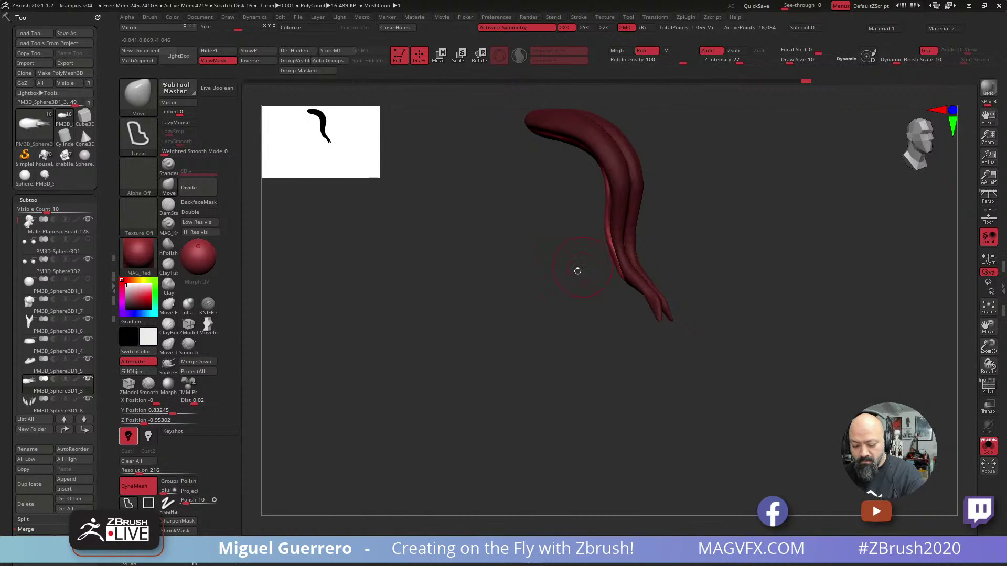
{"action": "left_click_drag", "start_coordinate": [578, 271], "coordinate": [611, 265]}
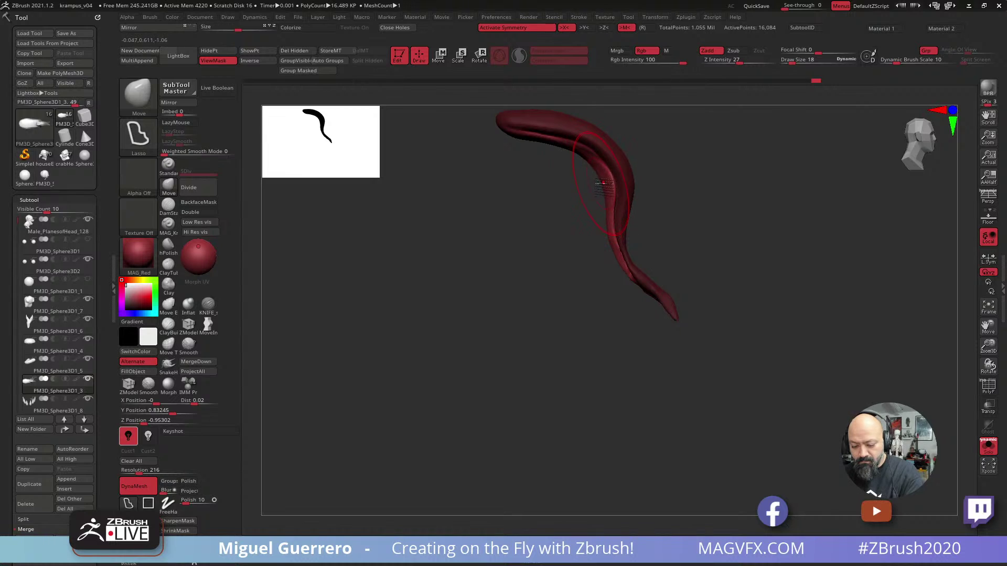
Pull the underside of the tongue's root downward with the Move brush and invert the mask.
{"action": "left_click_drag", "start_coordinate": [517, 214], "coordinate": [538, 262]}
{"action": "mouse_move", "coordinate": [575, 205]}
{"action": "left_mouse_down"}
{"action": "mouse_move", "coordinate": [545, 203]}
{"action": "mouse_move", "coordinate": [549, 223]}
{"action": "mouse_move", "coordinate": [567, 216]}
{"action": "mouse_move", "coordinate": [525, 205]}
{"action": "mouse_move", "coordinate": [564, 214]}
{"action": "mouse_move", "coordinate": [535, 254]}
{"action": "mouse_move", "coordinate": [487, 281]}
{"action": "mouse_move", "coordinate": [496, 241]}
{"action": "left_mouse_up"}
{"action": "key", "text": "ctrl"}
{"action": "left_click", "coordinate": [479, 219], "text": "ctrl"}
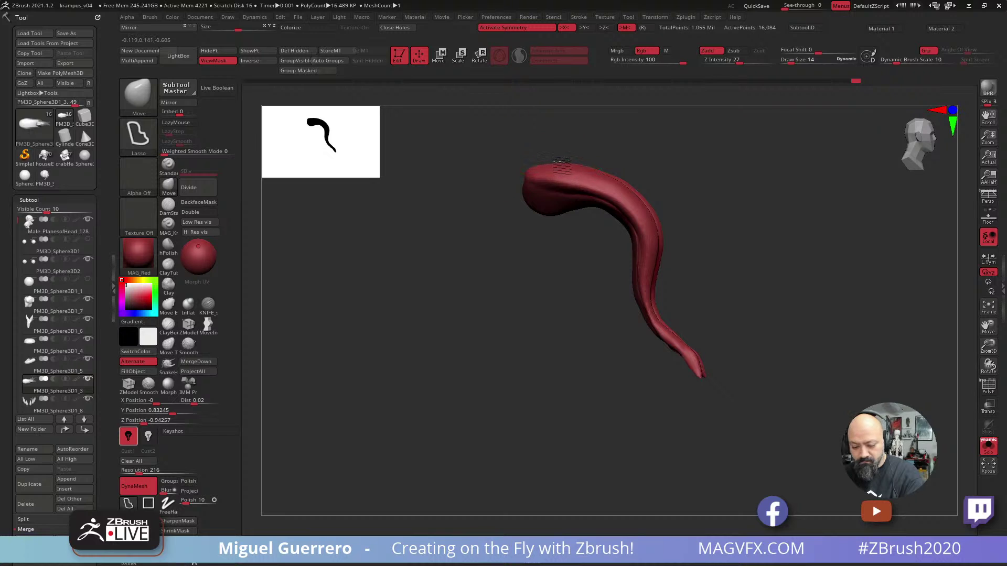
Adjust the tongue's top surface near the root with the Move brush, then clear the mask and show the whole bust.
{"action": "left_click_drag", "start_coordinate": [578, 165], "coordinate": [597, 172]}
{"action": "key", "text": "ctrl"}
{"action": "left_click_drag", "start_coordinate": [703, 307], "coordinate": [811, 386]}
{"action": "left_click", "coordinate": [978, 441]}
{"action": "mouse_move", "coordinate": [527, 299]}
{"action": "left_mouse_down"}
{"action": "mouse_move", "coordinate": [438, 303]}
{"action": "mouse_move", "coordinate": [447, 324]}
{"action": "mouse_move", "coordinate": [421, 326]}
{"action": "left_mouse_up"}
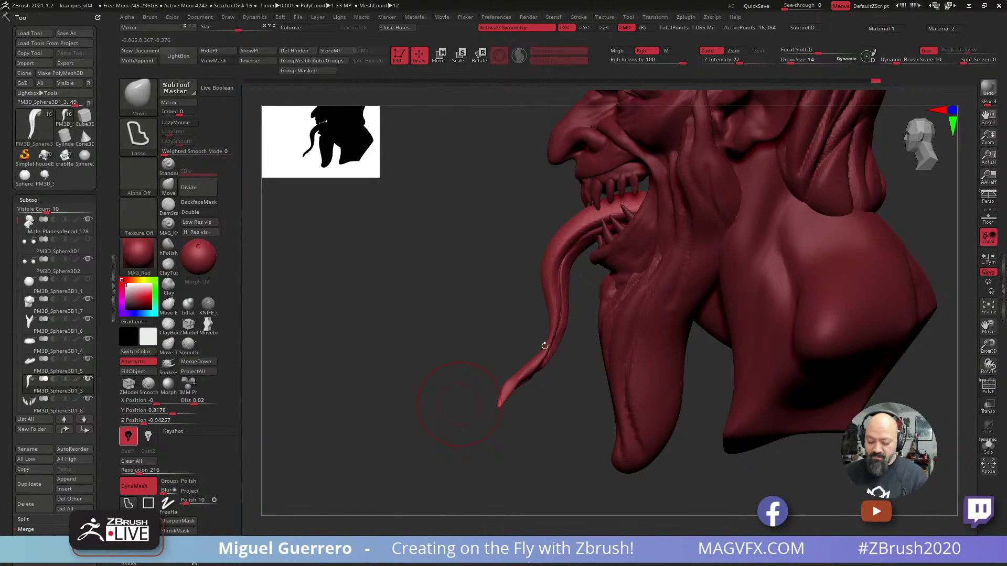
Set the tongue's DynaMesh resolution to 400.
{"action": "left_click_drag", "start_coordinate": [485, 301], "coordinate": [501, 281], "text": "ctrl"}
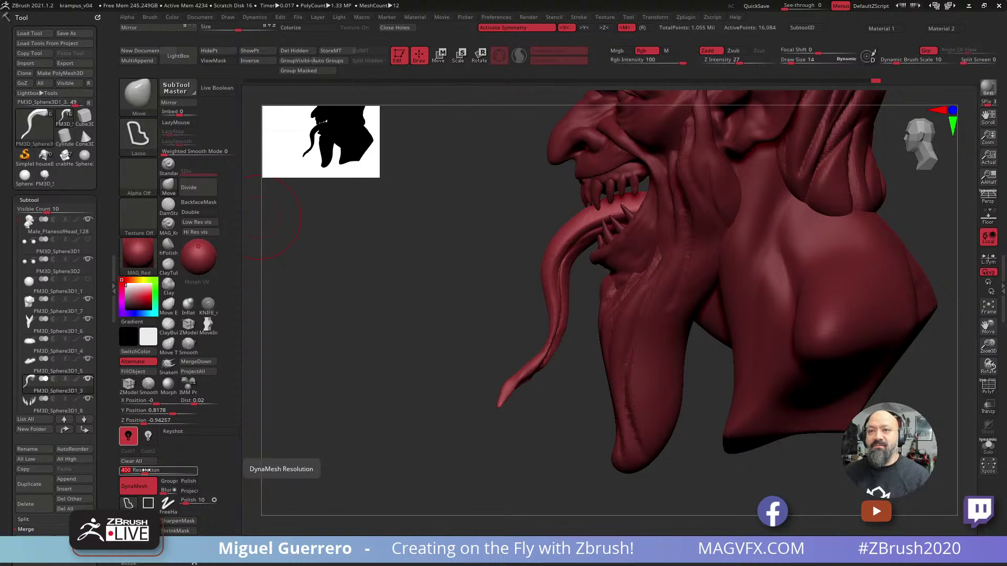
{"action": "left_click_drag", "start_coordinate": [400, 255], "coordinate": [442, 318]}
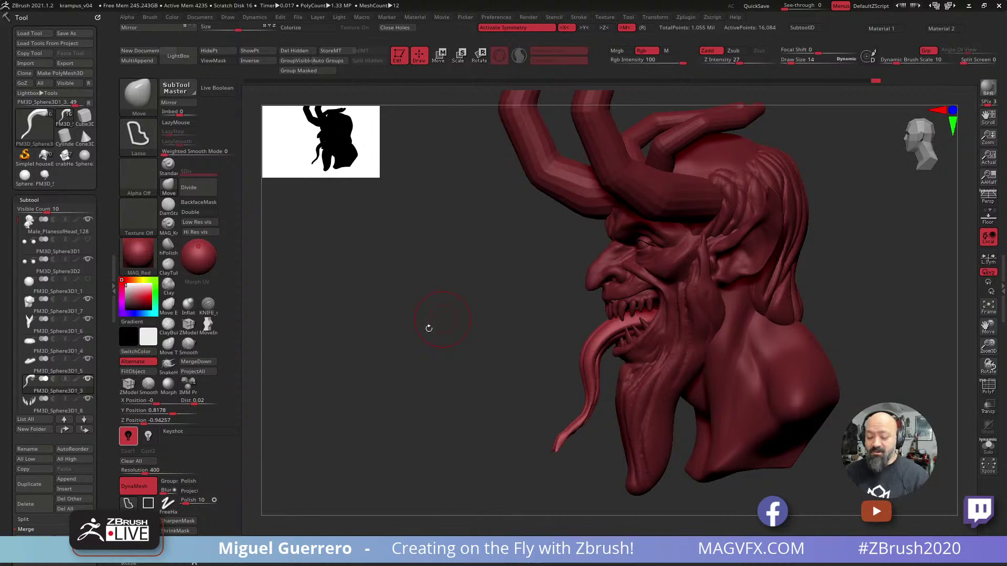
{"action": "left_click_drag", "start_coordinate": [408, 322], "coordinate": [447, 344]}
Select the beard subtool PM3D_Sphere3D1_6 and save the project as krampus_v05.
{"action": "left_click", "coordinate": [656, 341], "text": "alt"}
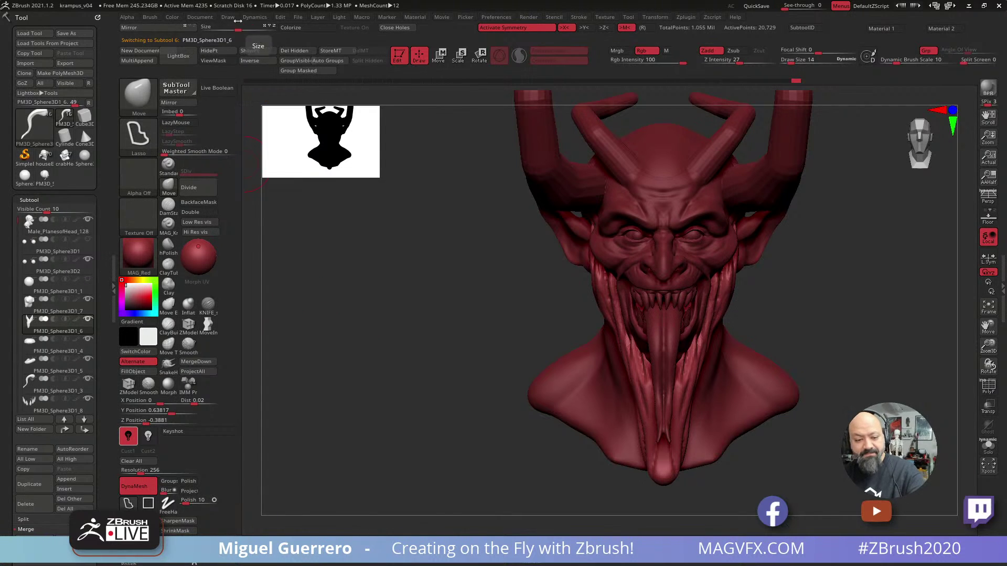
{"action": "left_click", "coordinate": [298, 16]}
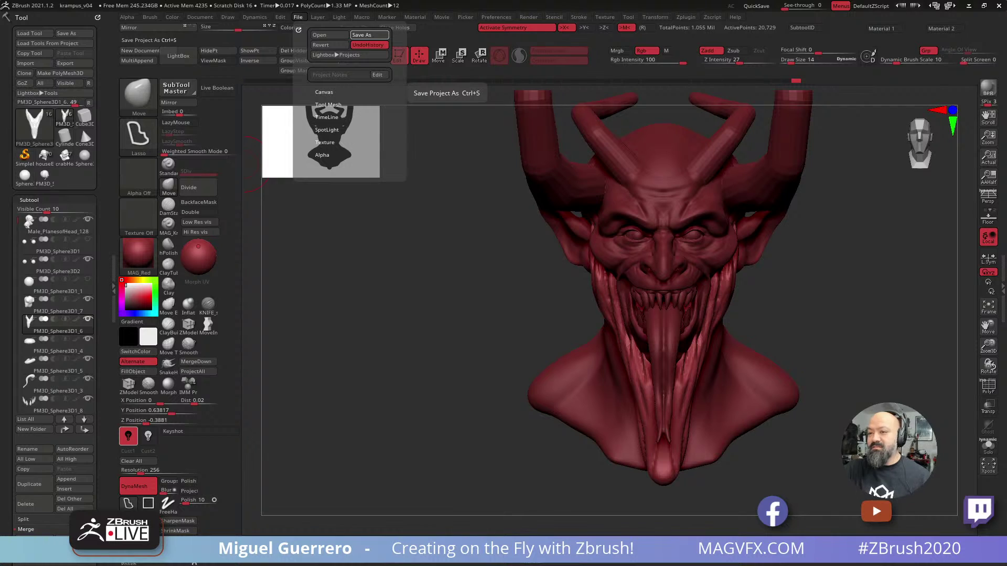
{"action": "left_click", "coordinate": [369, 35]}
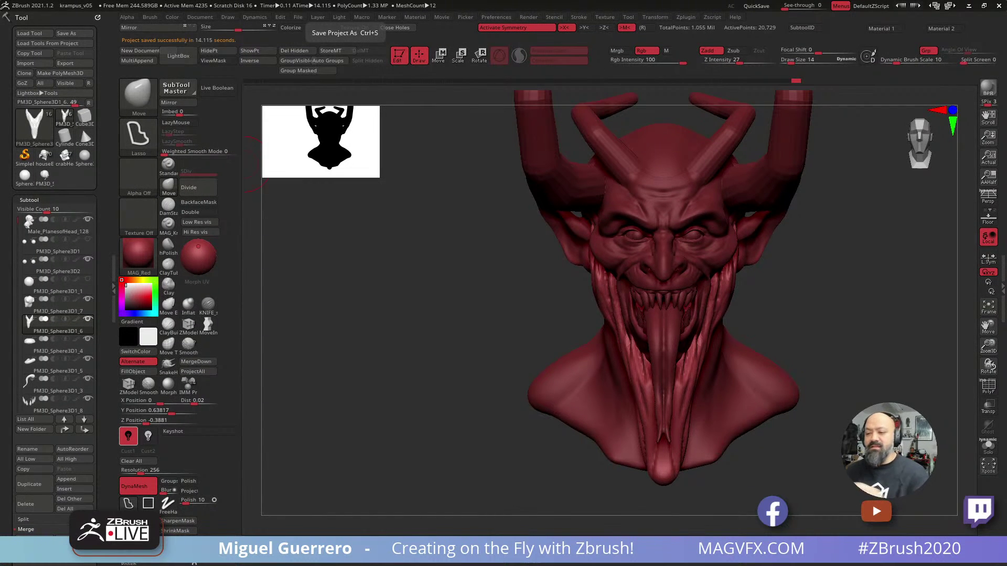
Inspect the bust from the front and three-quarter view and turn on Colorize for the beard subtool.
{"action": "left_click_drag", "start_coordinate": [480, 120], "coordinate": [503, 106]}
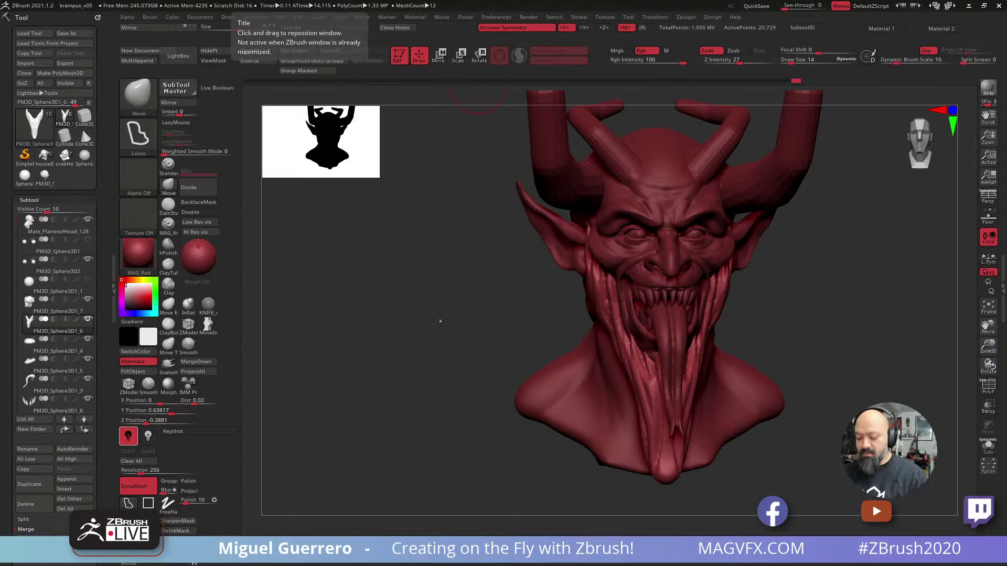
{"action": "left_click_drag", "start_coordinate": [420, 311], "coordinate": [393, 294]}
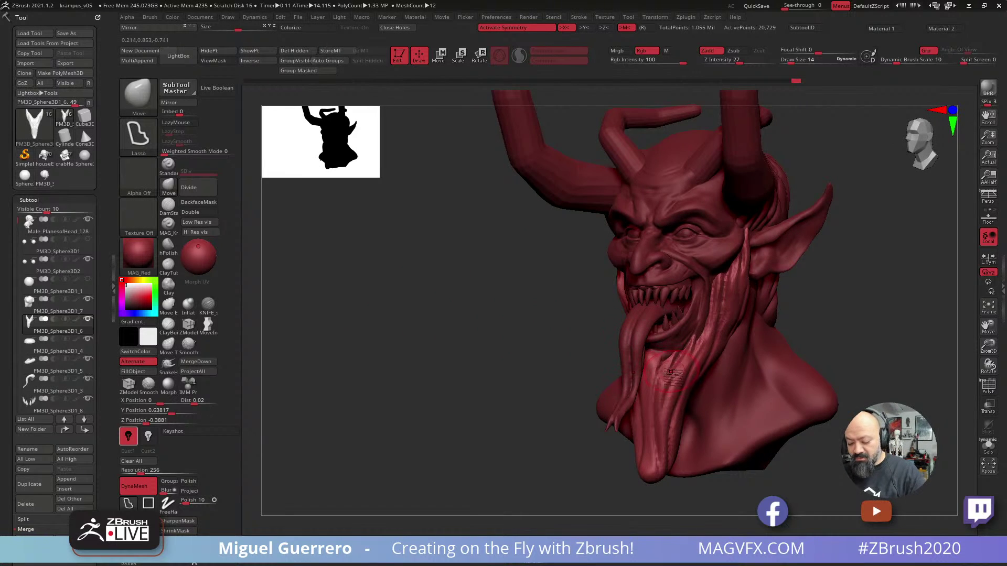
{"action": "left_click_drag", "start_coordinate": [475, 320], "coordinate": [435, 319], "text": "shift"}
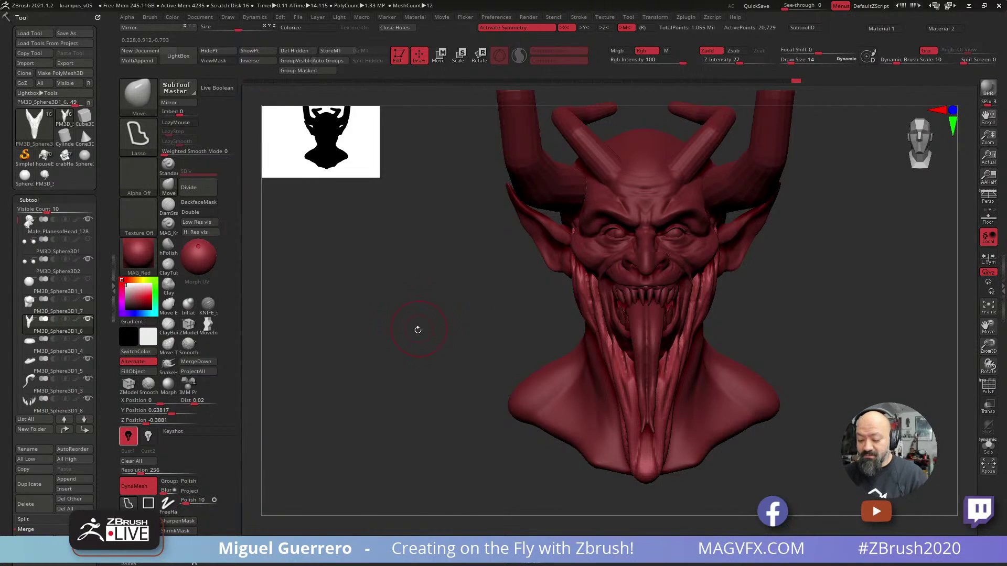
{"action": "left_click_drag", "start_coordinate": [418, 331], "coordinate": [432, 312]}
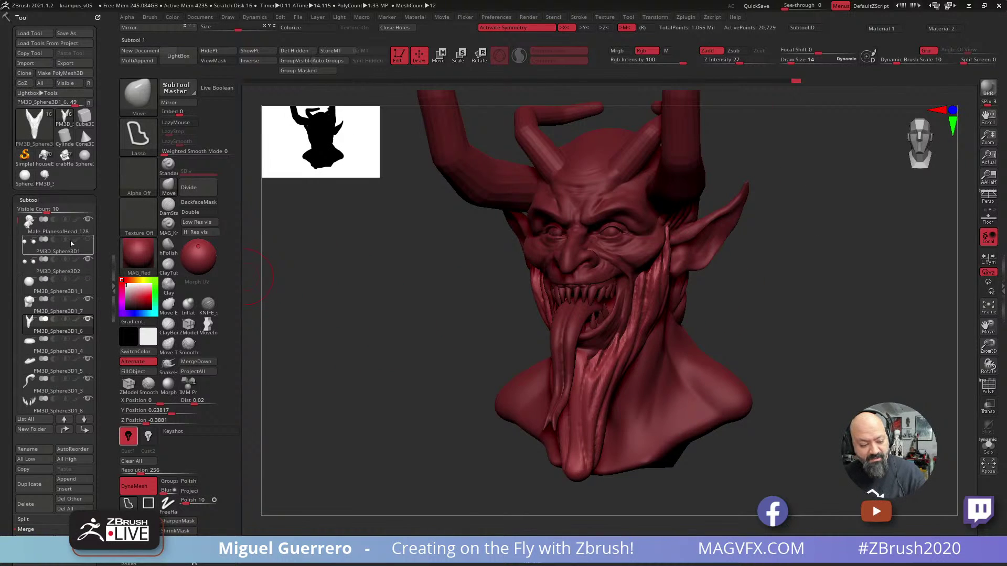
{"action": "left_click", "coordinate": [307, 27]}
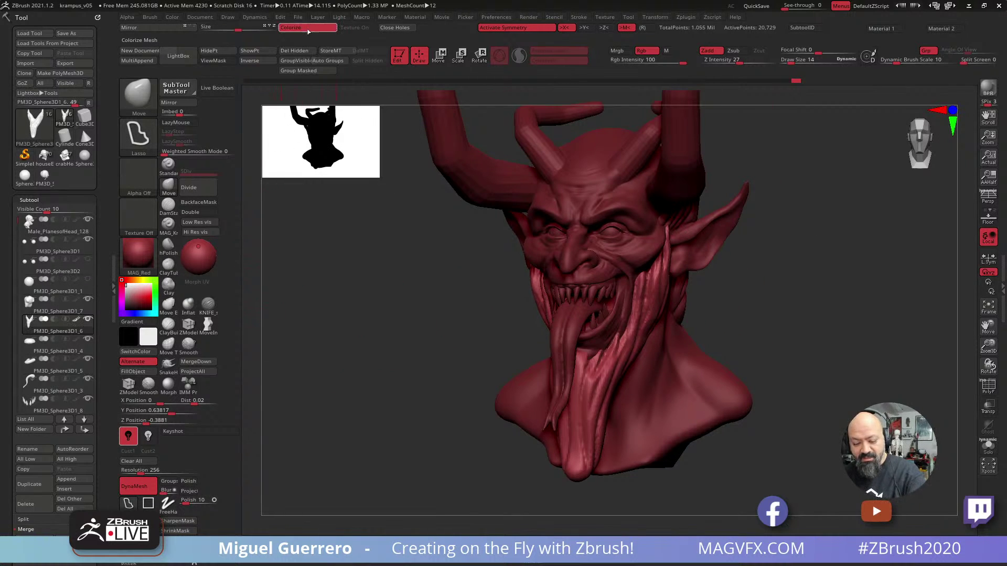
Select the eyes subtool PM3D_Sphere3D1 and turn on Colorize for it.
{"action": "left_click", "coordinate": [47, 249]}
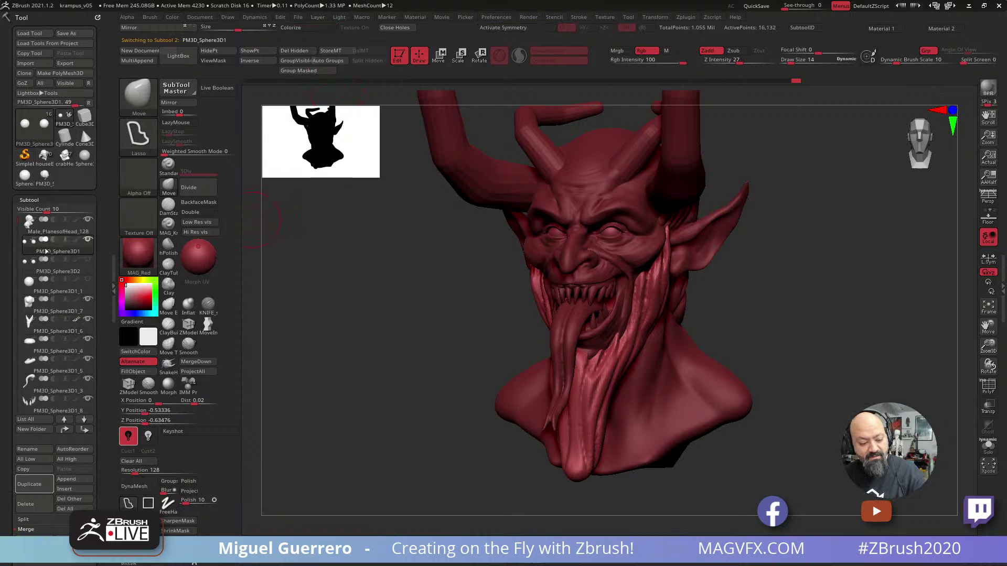
{"action": "left_click", "coordinate": [292, 27]}
{"action": "mouse_move", "coordinate": [389, 320]}
{"action": "left_mouse_down"}
{"action": "mouse_move", "coordinate": [397, 319]}
{"action": "mouse_move", "coordinate": [384, 317]}
{"action": "left_mouse_up"}
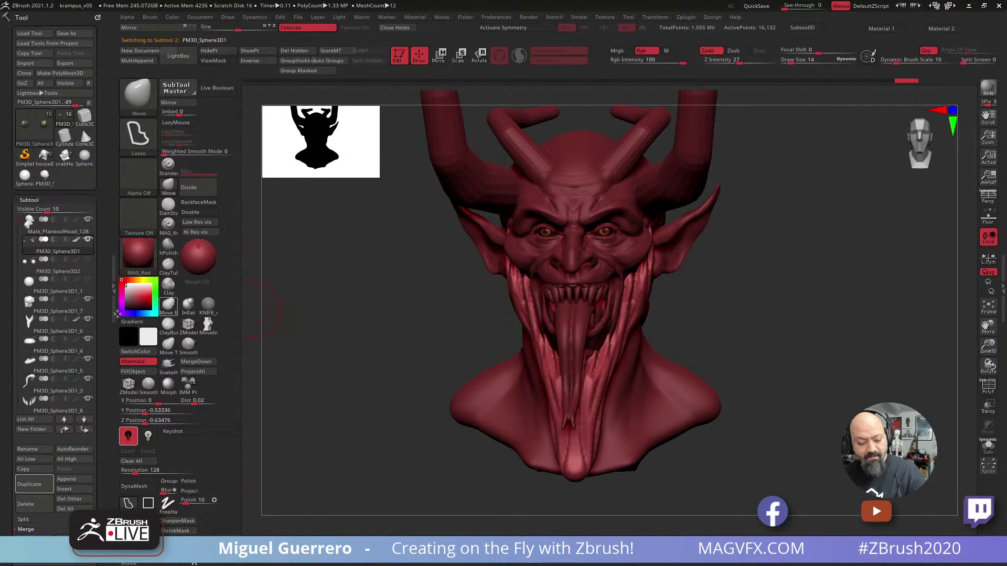
Duplicate the painted eyes subtool and hide the original.
{"action": "left_click", "coordinate": [28, 490]}
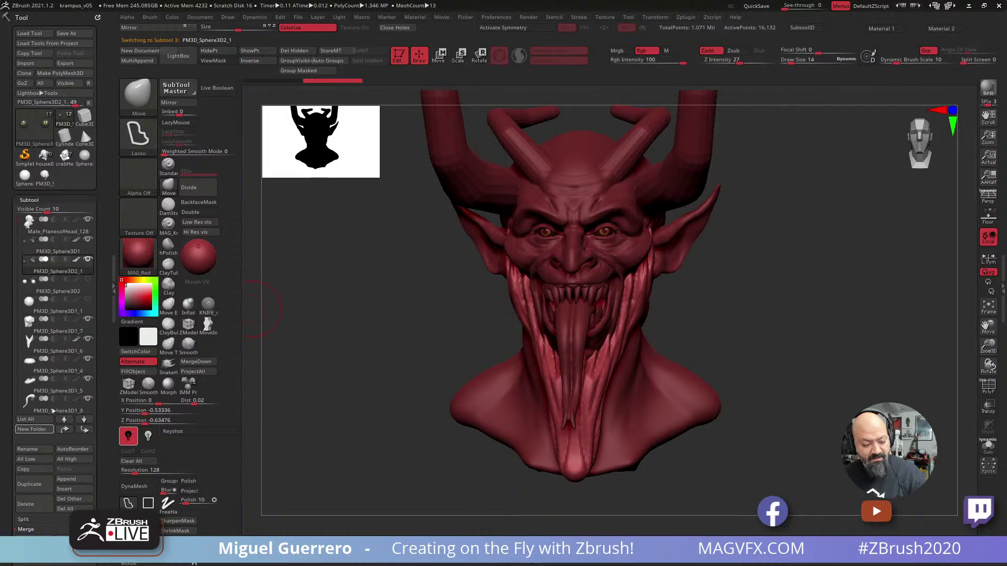
{"action": "left_click", "coordinate": [87, 240]}
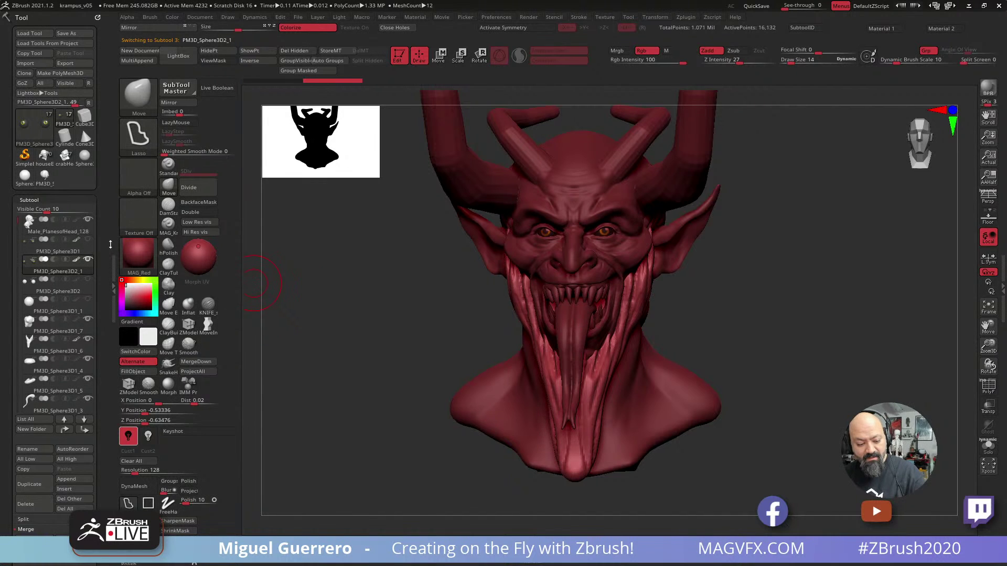
{"action": "left_click_drag", "start_coordinate": [358, 330], "coordinate": [356, 338], "text": "shift"}
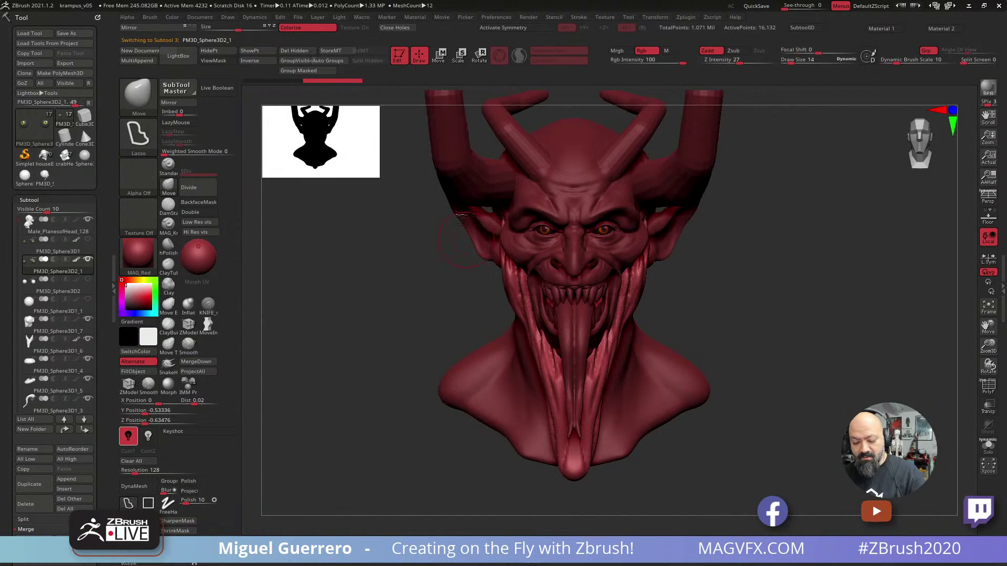
Try to rotate both duplicated eyes with the gizmo, using X symmetry, and undo the rotation.
{"action": "left_click", "coordinate": [438, 54]}
{"action": "left_click_drag", "start_coordinate": [569, 230], "coordinate": [572, 230]}
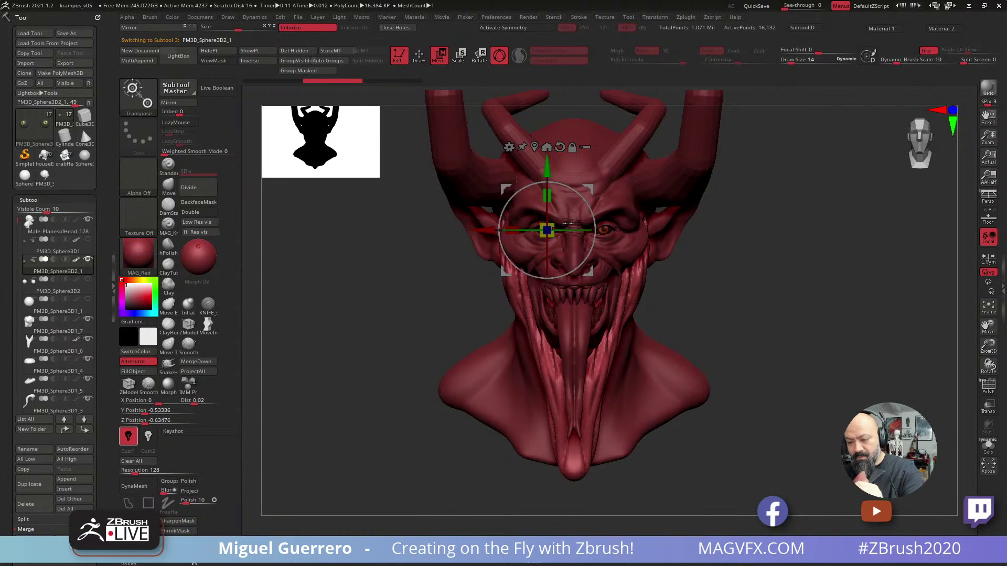
{"action": "key", "text": "x"}
{"action": "left_click_drag", "start_coordinate": [562, 229], "coordinate": [582, 228]}
{"action": "key", "text": "ctrl+z"}
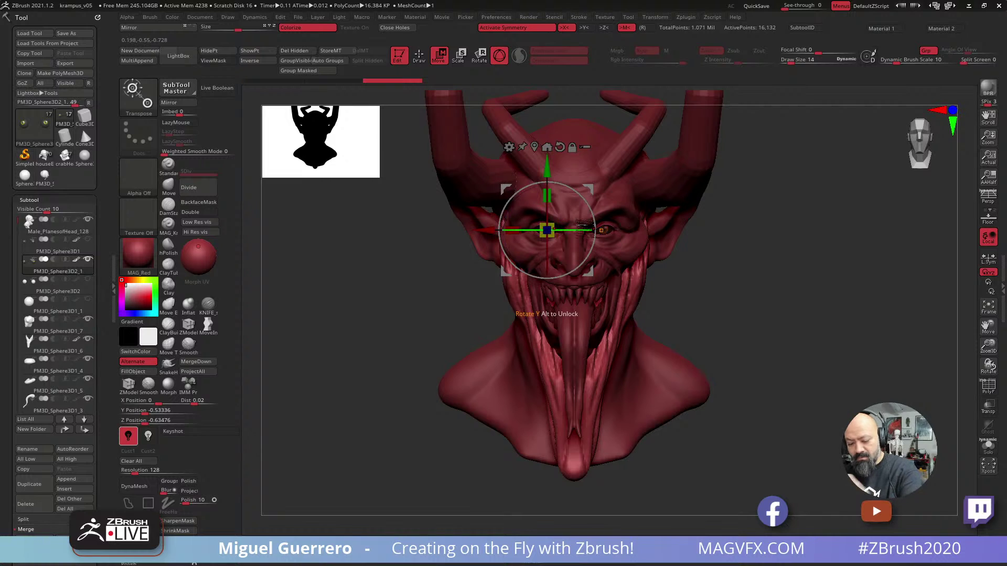
{"action": "right_click_drag", "start_coordinate": [478, 278], "coordinate": [478, 286], "text": "ctrl"}
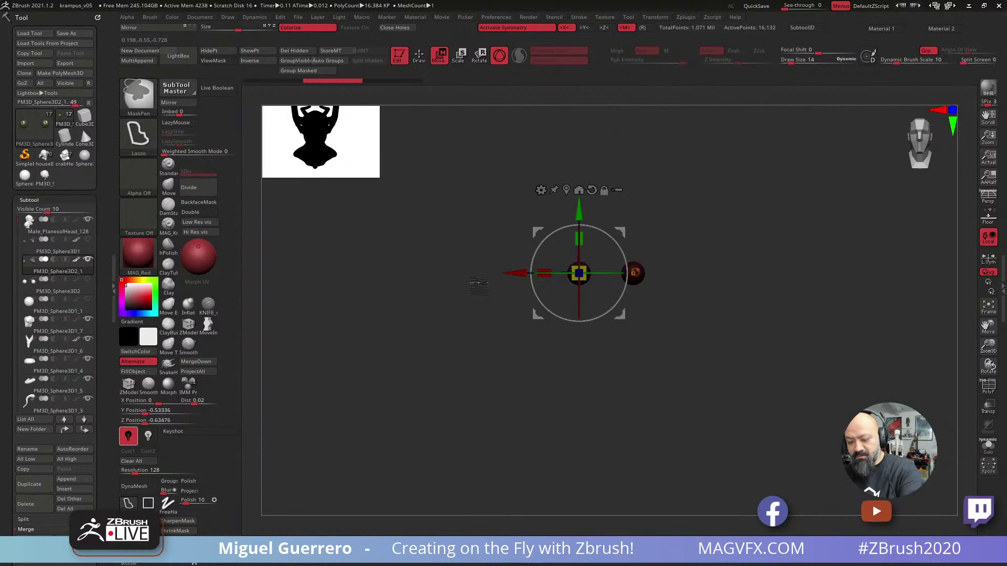
{"action": "right_click_drag", "start_coordinate": [567, 275], "coordinate": [569, 310], "text": "ctrl"}
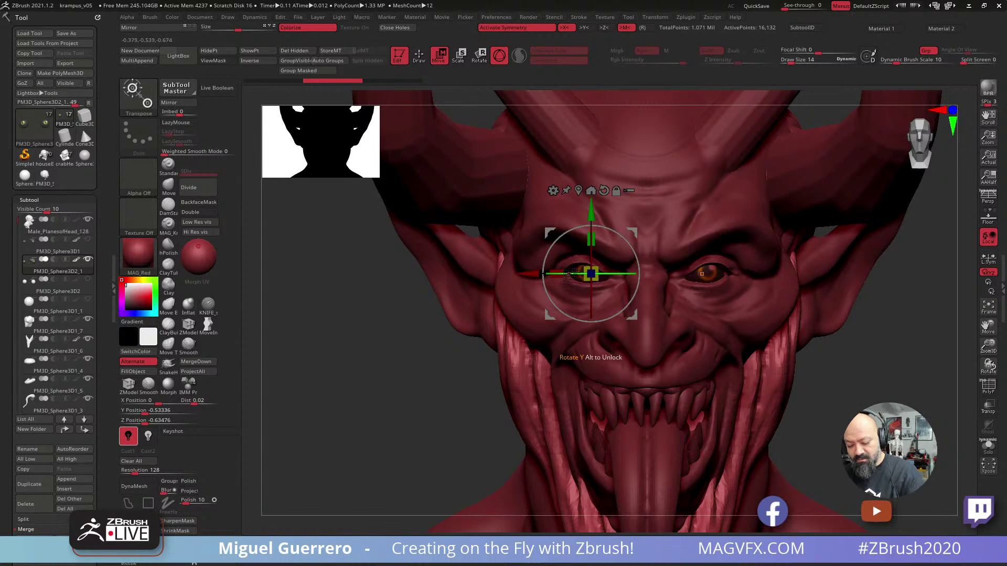
{"action": "left_click_drag", "start_coordinate": [572, 275], "coordinate": [599, 273]}
{"action": "key", "text": "ctrl+z"}
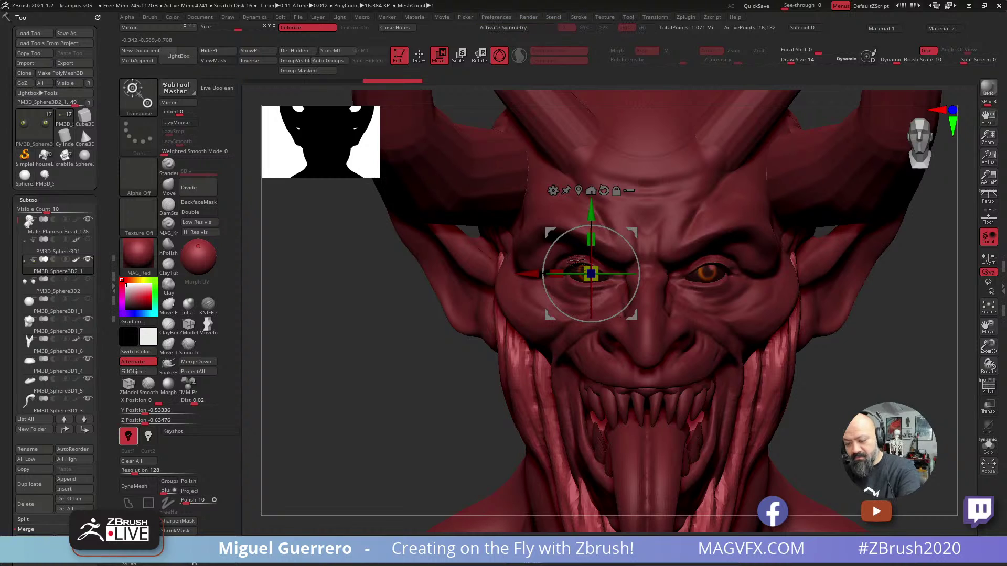
With symmetry off, mask one of the duplicated eyes and rotate the unmasked eye around its vertical axis to shift its gaze.
{"action": "key", "text": "x"}
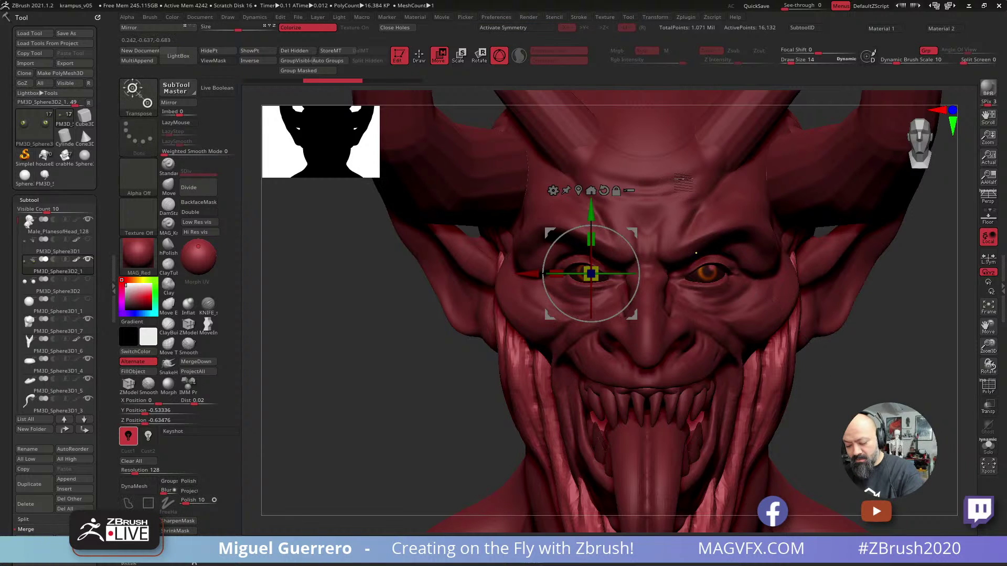
{"action": "left_click", "coordinate": [678, 178], "text": "alt"}
{"action": "left_click_drag", "start_coordinate": [737, 398], "coordinate": [783, 389], "text": "ctrl"}
{"action": "key", "text": "ctrl+z"}
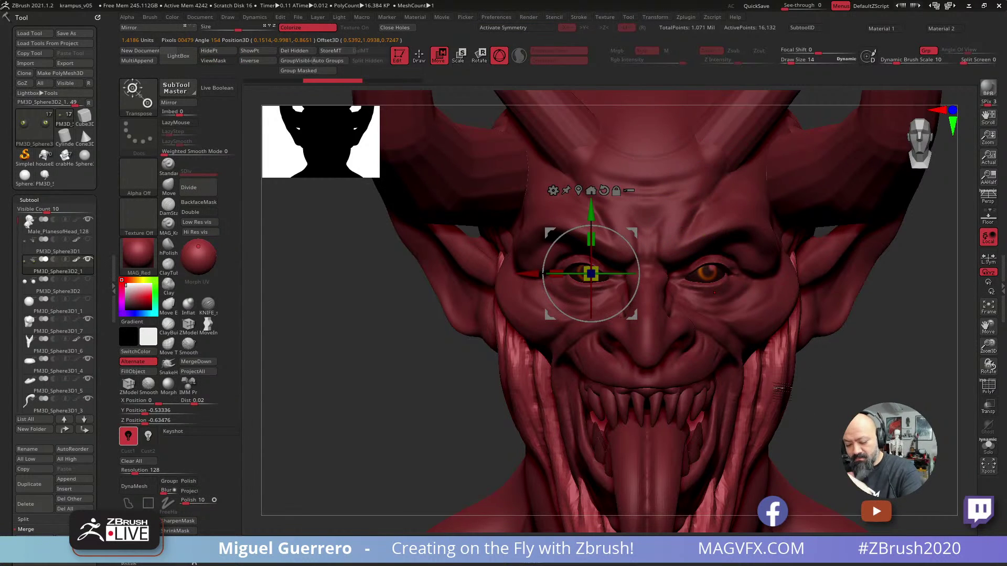
{"action": "mouse_move", "coordinate": [851, 375]}
{"action": "left_mouse_down", "text": "ctrl"}
{"action": "mouse_move", "coordinate": [700, 185]}
{"action": "mouse_move", "coordinate": [713, 402]}
{"action": "mouse_move", "coordinate": [737, 405]}
{"action": "left_mouse_up", "text": "ctrl"}
{"action": "left_click_drag", "start_coordinate": [611, 274], "coordinate": [621, 275]}
Invert the mask, center the gizmo on the other eye, and adjust that eye's gaze.
{"action": "left_click", "coordinate": [422, 313], "text": "ctrl"}
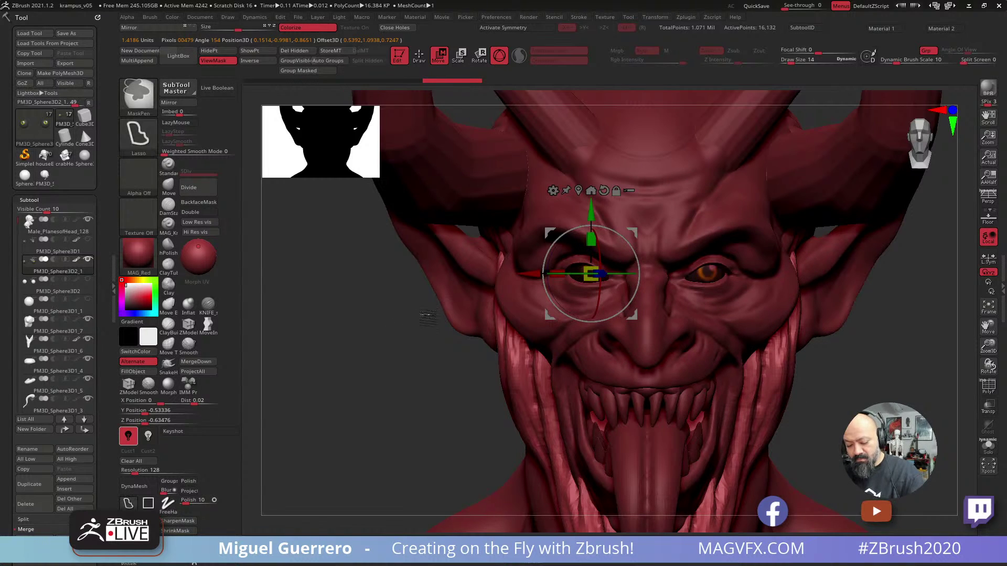
{"action": "left_click", "coordinate": [703, 274], "text": "alt"}
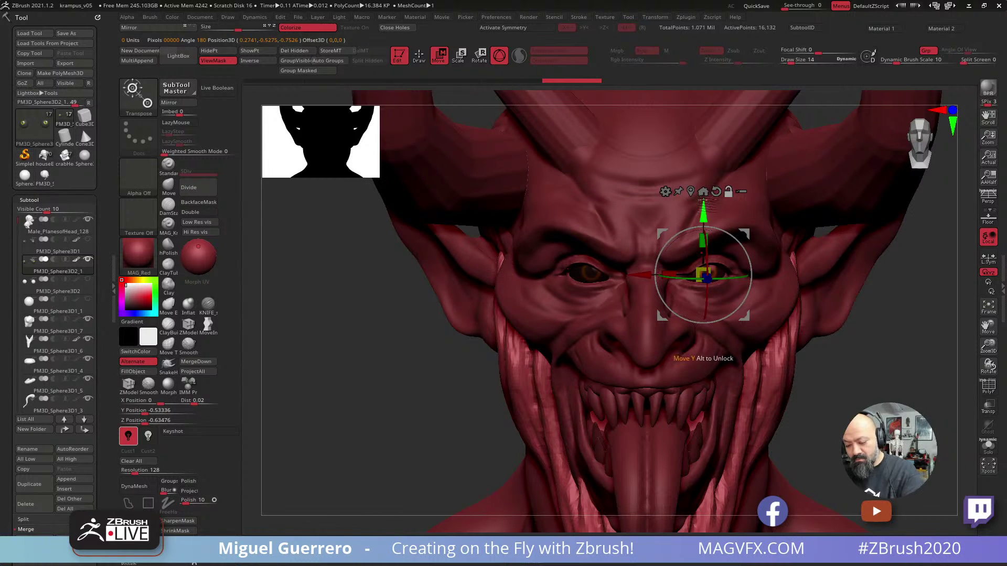
{"action": "left_click_drag", "start_coordinate": [707, 278], "coordinate": [705, 278]}
{"action": "right_click_drag", "start_coordinate": [784, 290], "coordinate": [717, 293]}
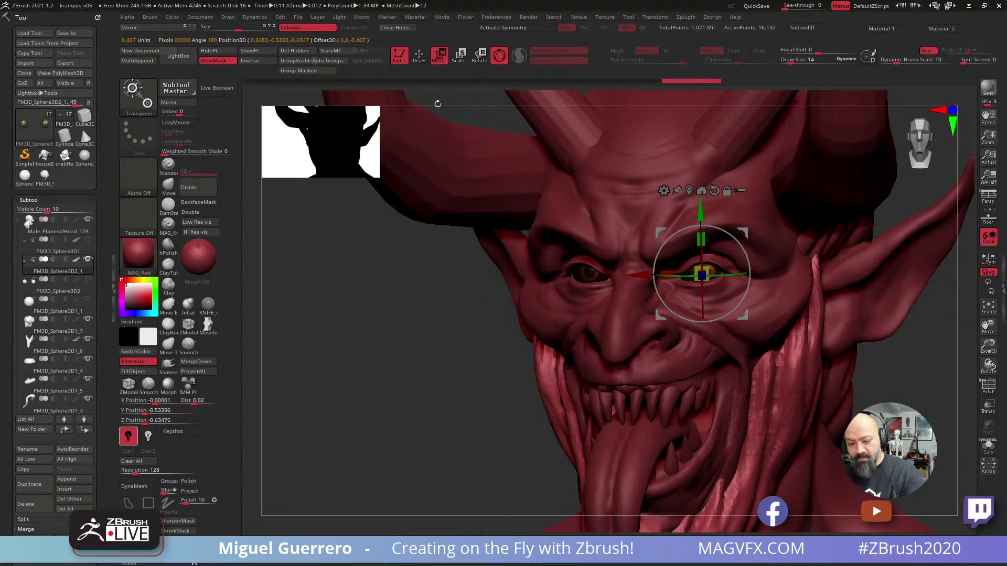
Return to Draw mode, clear the mask on the eyes, and check the gaze on the whole bust.
{"action": "left_click", "coordinate": [419, 55]}
{"action": "right_click_drag", "start_coordinate": [404, 351], "coordinate": [339, 306], "text": "ctrl"}
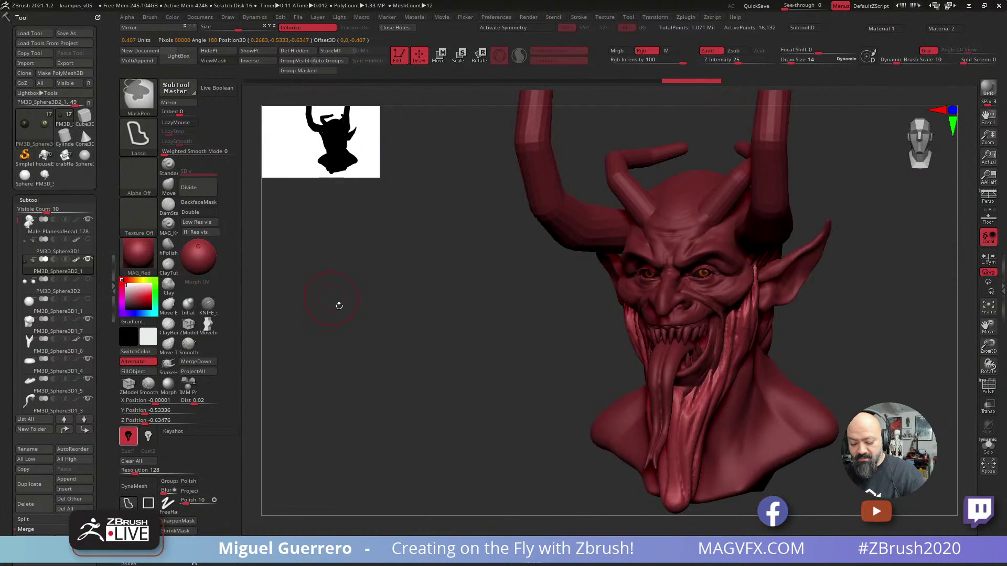
{"action": "left_click_drag", "start_coordinate": [413, 345], "coordinate": [431, 363], "text": "ctrl"}
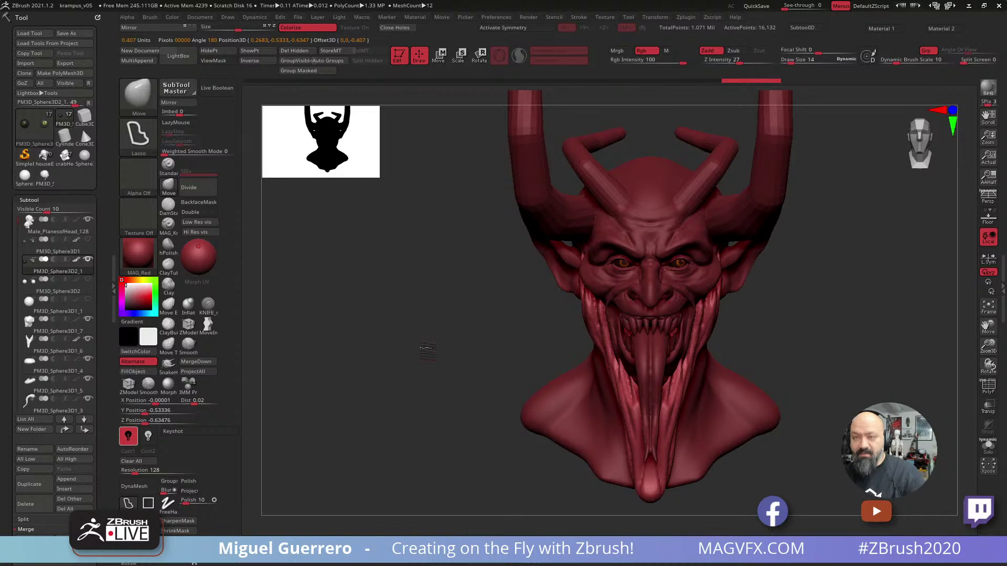
{"action": "right_click_drag", "start_coordinate": [449, 352], "coordinate": [439, 341], "text": "alt"}
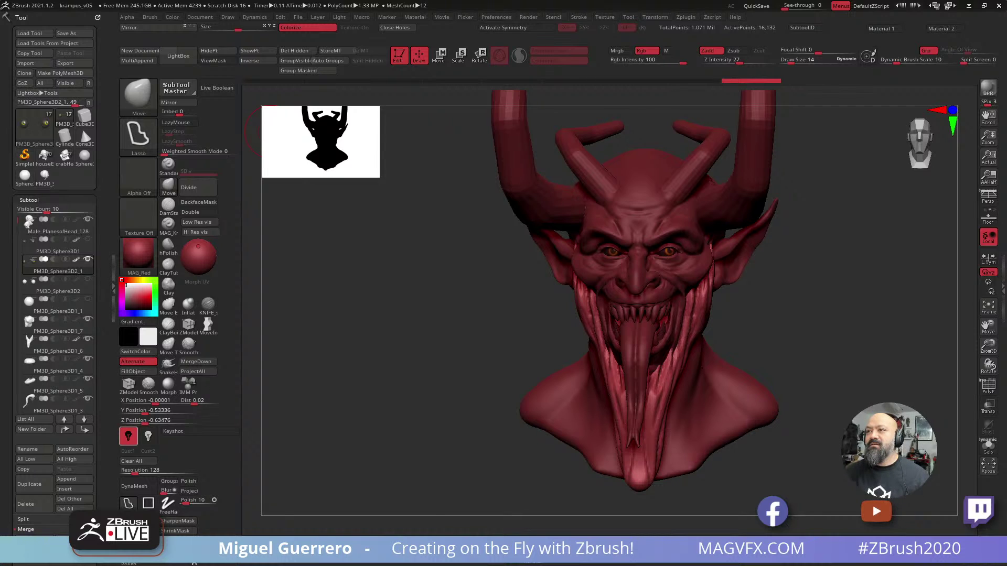
{"action": "left_click_drag", "start_coordinate": [439, 314], "coordinate": [483, 320]}
Select the beard subtool PM3D_Sphere3D1_6, duplicate it, and hide the original.
{"action": "left_click", "coordinate": [588, 334], "text": "alt"}
{"action": "left_click_drag", "start_coordinate": [345, 321], "coordinate": [382, 353]}
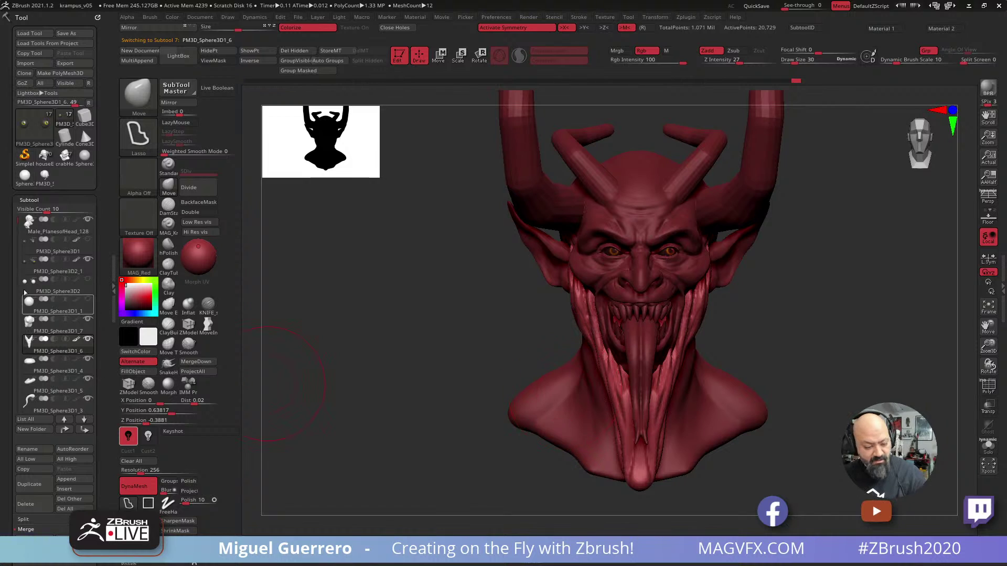
{"action": "mouse_move", "coordinate": [17, 224]}
{"action": "left_mouse_down"}
{"action": "mouse_move", "coordinate": [19, 271]}
{"action": "mouse_move", "coordinate": [19, 239]}
{"action": "left_mouse_up"}
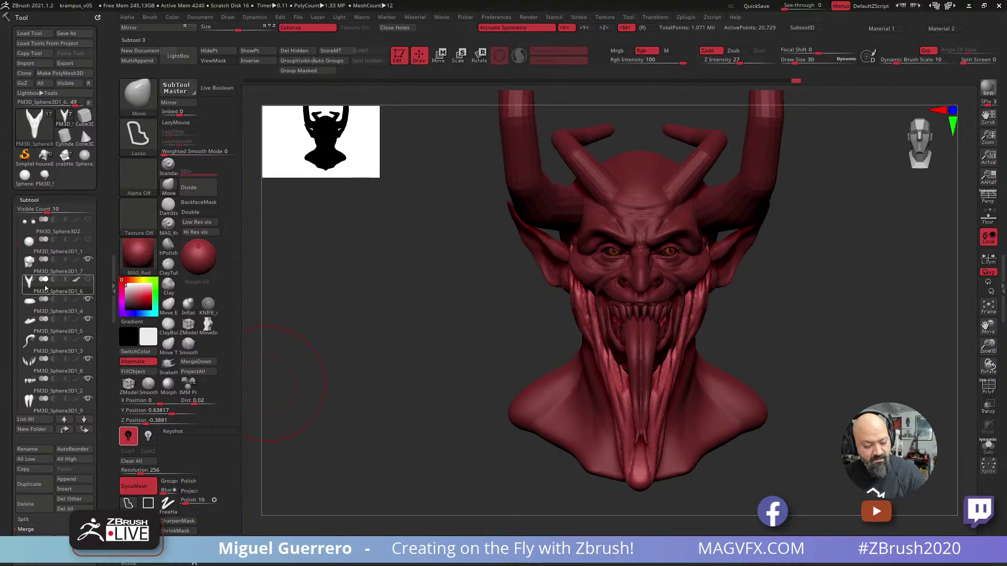
{"action": "left_click", "coordinate": [29, 490]}
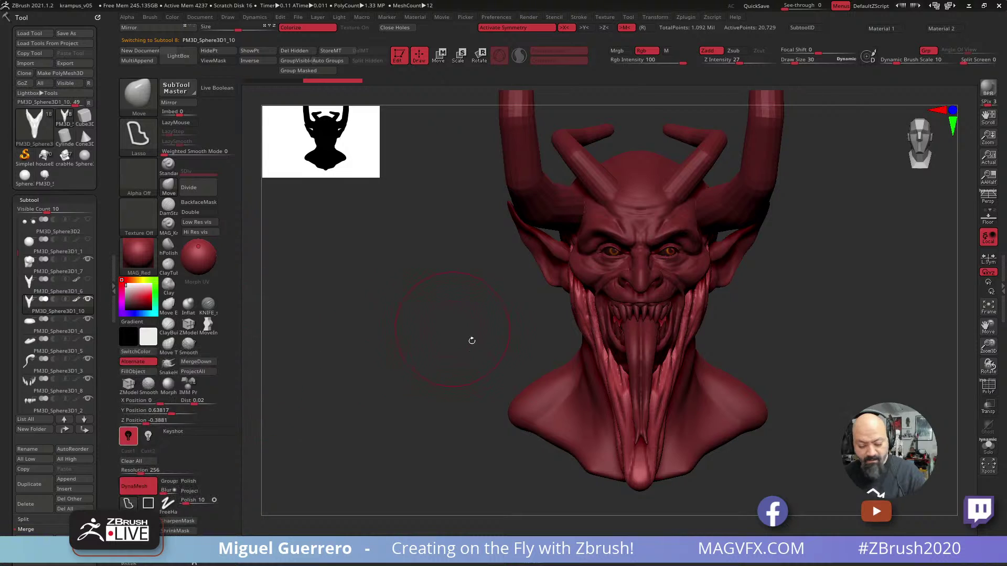
Turn off symmetry and pull one side of the duplicated beard outward with the Move brush at draw size 46.
{"action": "key", "text": "bracketright"}
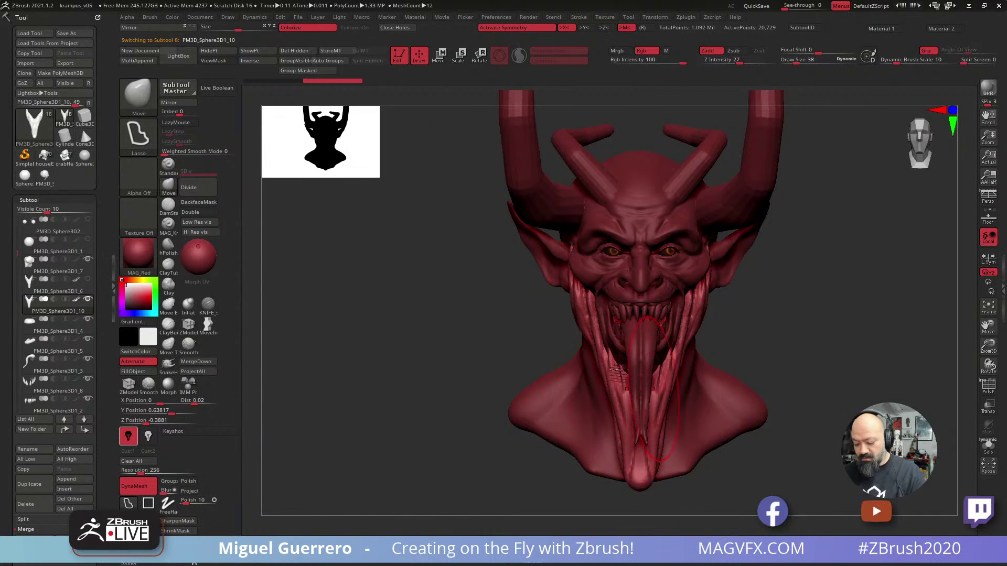
{"action": "key", "text": "x"}
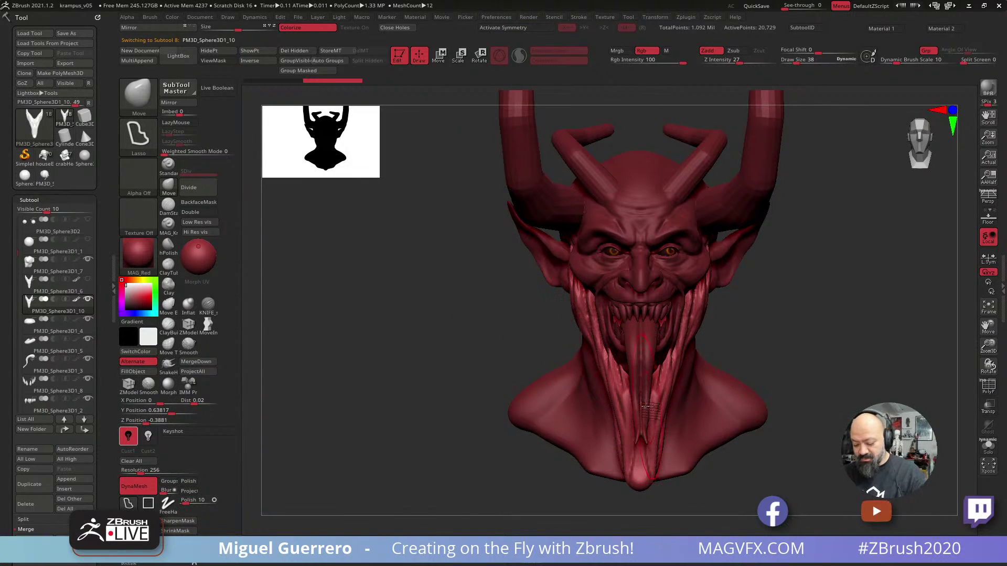
{"action": "key", "text": "bracketright"}
{"action": "left_click_drag", "start_coordinate": [644, 407], "coordinate": [698, 388]}
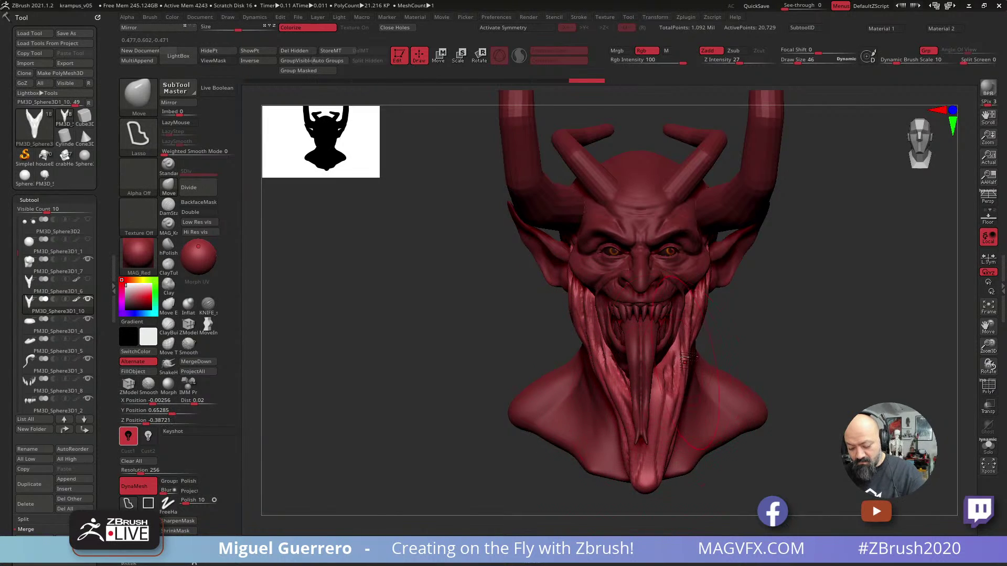
{"action": "key", "text": "bracketleft"}
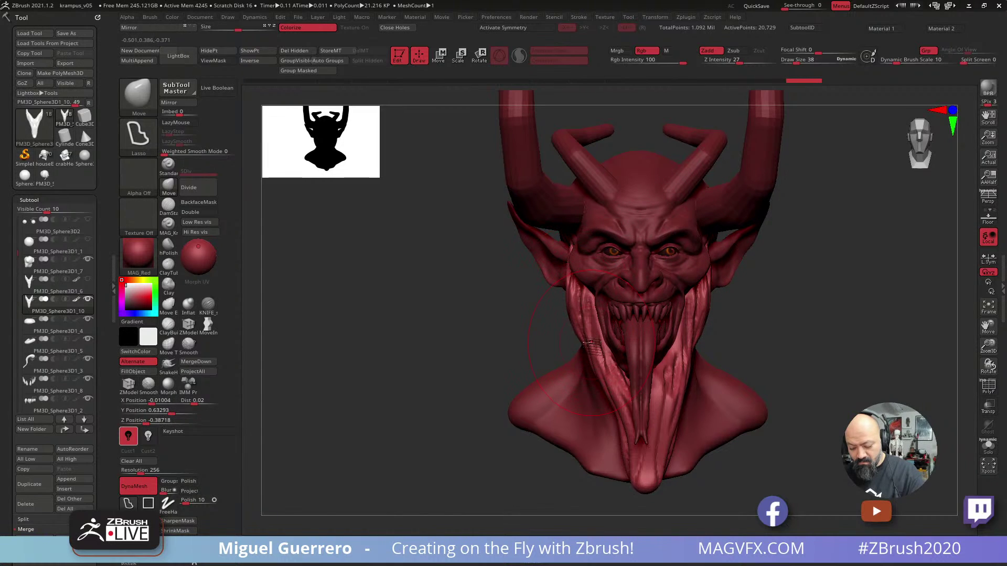
Reshape the beard's other side strand and shift its lower tip sideways with the Move brush, undoing unwanted strokes.
{"action": "left_click_drag", "start_coordinate": [591, 343], "coordinate": [587, 344]}
{"action": "left_click_drag", "start_coordinate": [649, 475], "coordinate": [637, 477]}
{"action": "left_click_drag", "start_coordinate": [619, 426], "coordinate": [605, 428]}
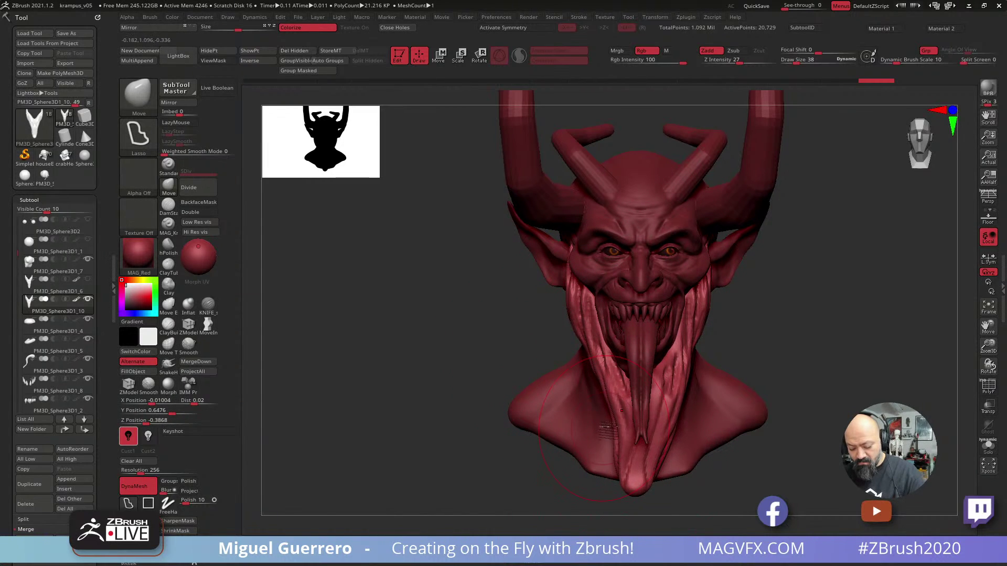
{"action": "key", "text": "ctrl+z"}
{"action": "key", "text": "bracketright"}
{"action": "key", "text": "ctrl+z"}
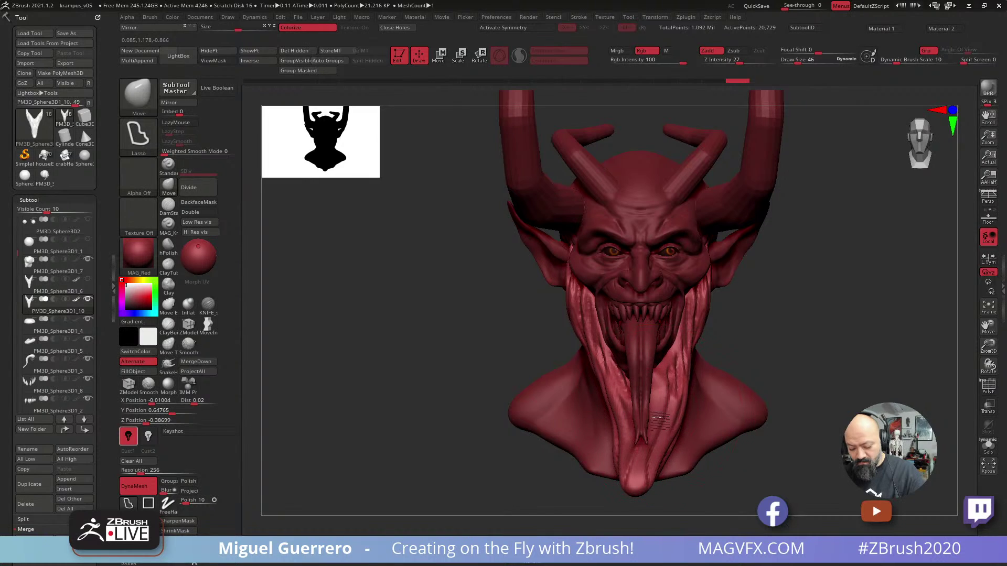
{"action": "mouse_move", "coordinate": [637, 475]}
{"action": "left_mouse_down"}
{"action": "mouse_move", "coordinate": [622, 490]}
{"action": "mouse_move", "coordinate": [641, 468]}
{"action": "left_mouse_up"}
Adjust the beard's profile from the side with the Move brush, finishing at draw size 30, and return to the front view.
{"action": "left_click_drag", "start_coordinate": [525, 394], "coordinate": [453, 396]}
{"action": "left_click_drag", "start_coordinate": [695, 380], "coordinate": [686, 384]}
{"action": "left_click_drag", "start_coordinate": [530, 361], "coordinate": [518, 360]}
{"action": "key", "text": "bracketleft"}
{"action": "key", "text": "bracketleft"}
{"action": "left_click_drag", "start_coordinate": [660, 402], "coordinate": [652, 393]}
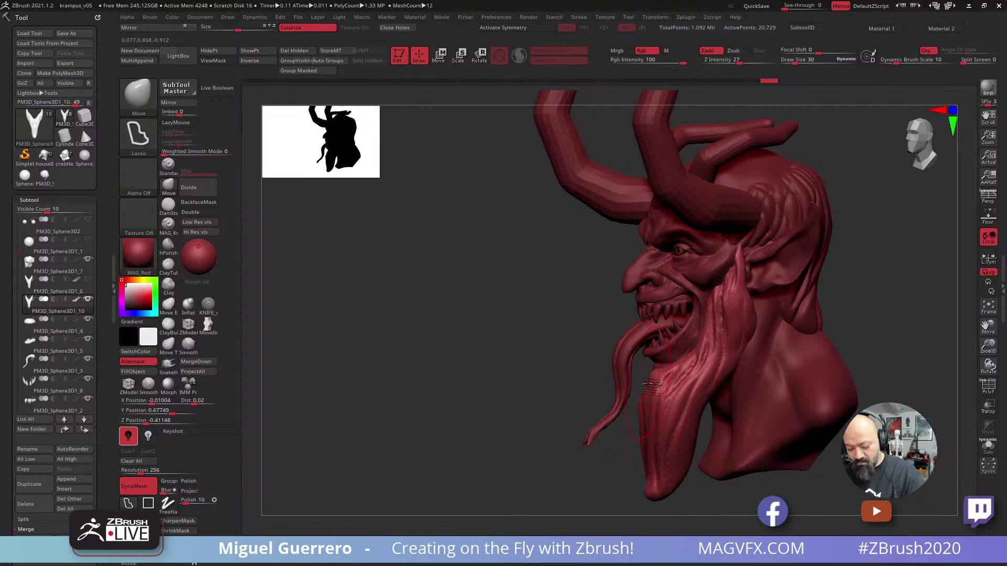
{"action": "mouse_move", "coordinate": [517, 337]}
{"action": "left_mouse_down"}
{"action": "mouse_move", "coordinate": [610, 350]}
{"action": "mouse_move", "coordinate": [622, 342]}
{"action": "left_mouse_up"}
{"action": "left_click_drag", "start_coordinate": [409, 310], "coordinate": [387, 310], "text": "shift"}
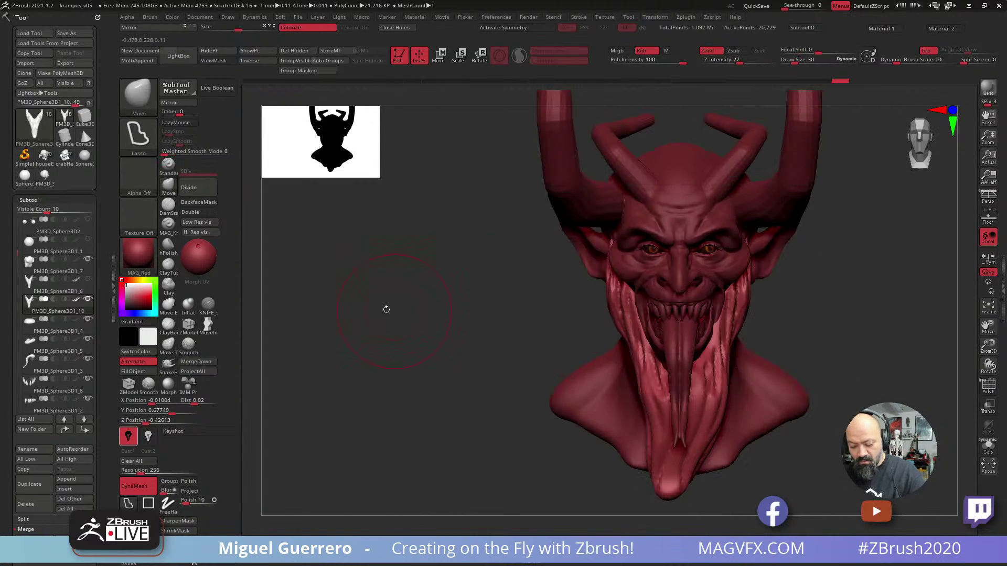
Insert a sphere on the side of the beard with the IMM Primitives brush.
{"action": "left_click", "coordinate": [139, 112]}
{"action": "key", "text": "i"}
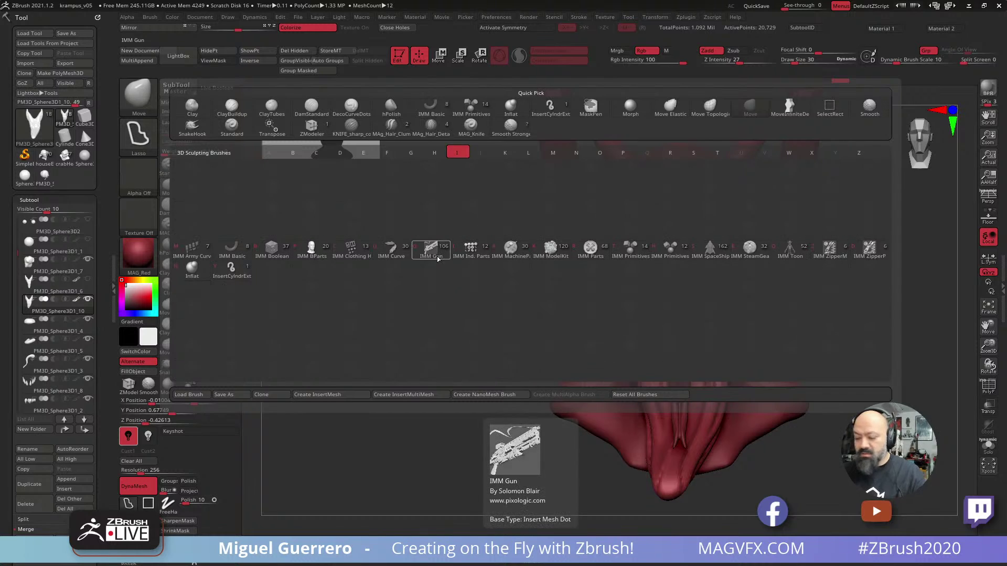
{"action": "left_click", "coordinate": [616, 258]}
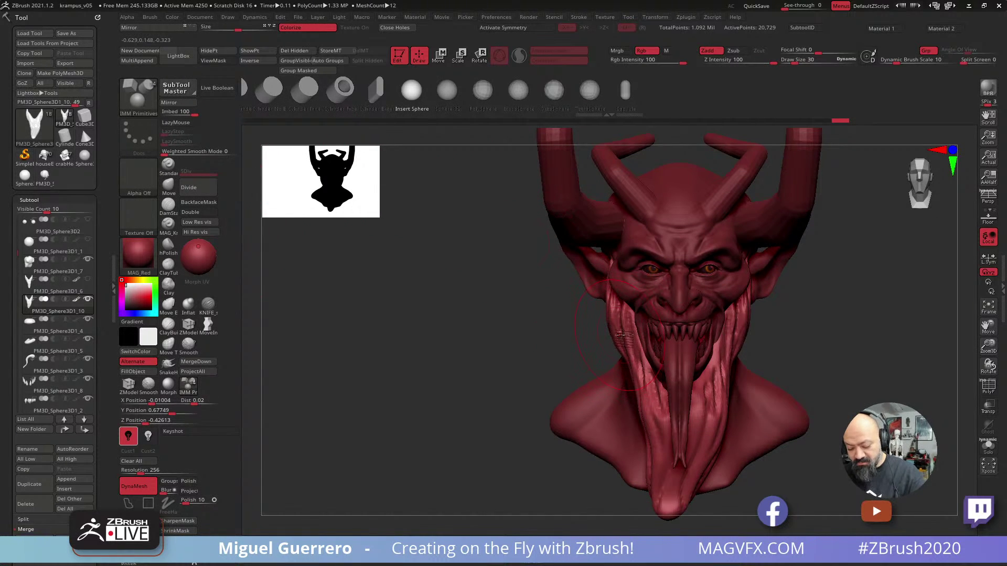
{"action": "left_click_drag", "start_coordinate": [608, 338], "coordinate": [615, 319]}
{"action": "left_click_drag", "start_coordinate": [488, 310], "coordinate": [516, 309]}
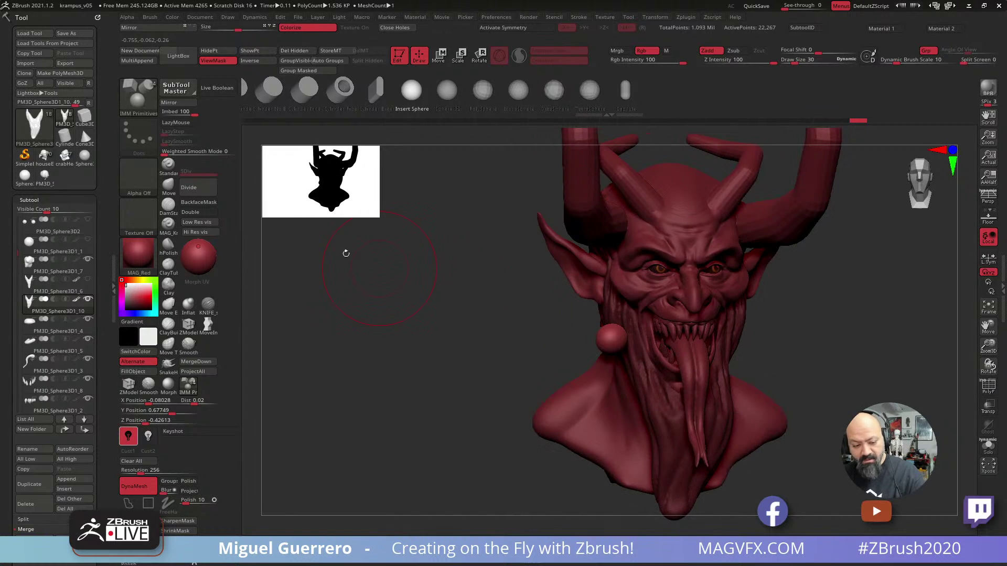
Stretch the inserted sphere into a long strand along the beard's side with the Move brush at draw size 30.
{"action": "left_click", "coordinate": [168, 186]}
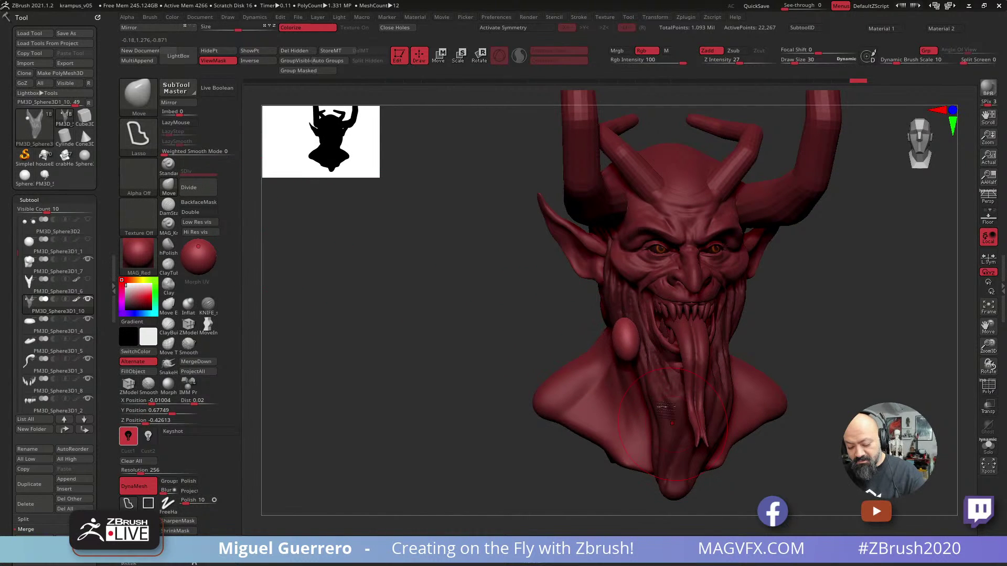
{"action": "left_click_drag", "start_coordinate": [616, 316], "coordinate": [627, 269]}
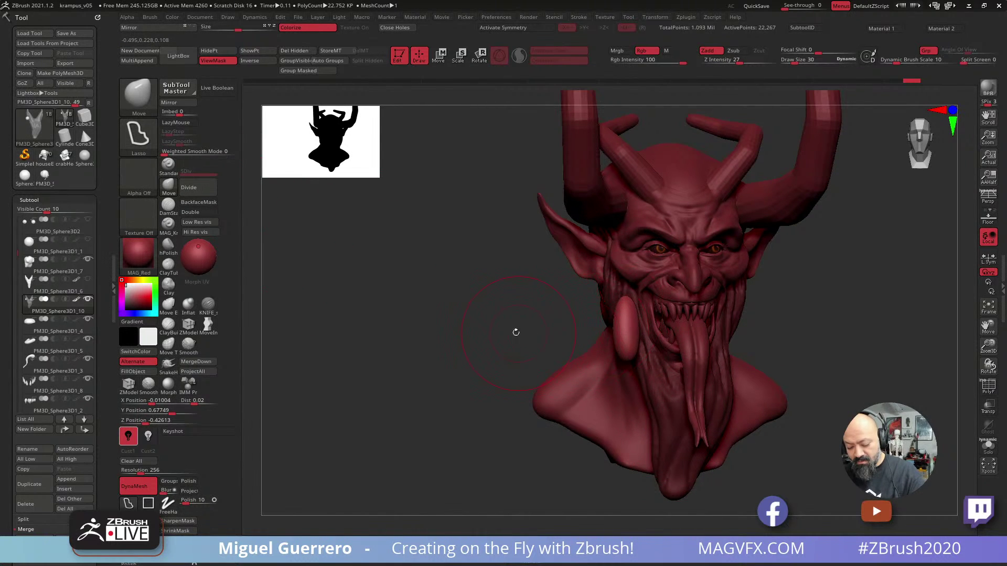
{"action": "left_click_drag", "start_coordinate": [516, 333], "coordinate": [653, 357]}
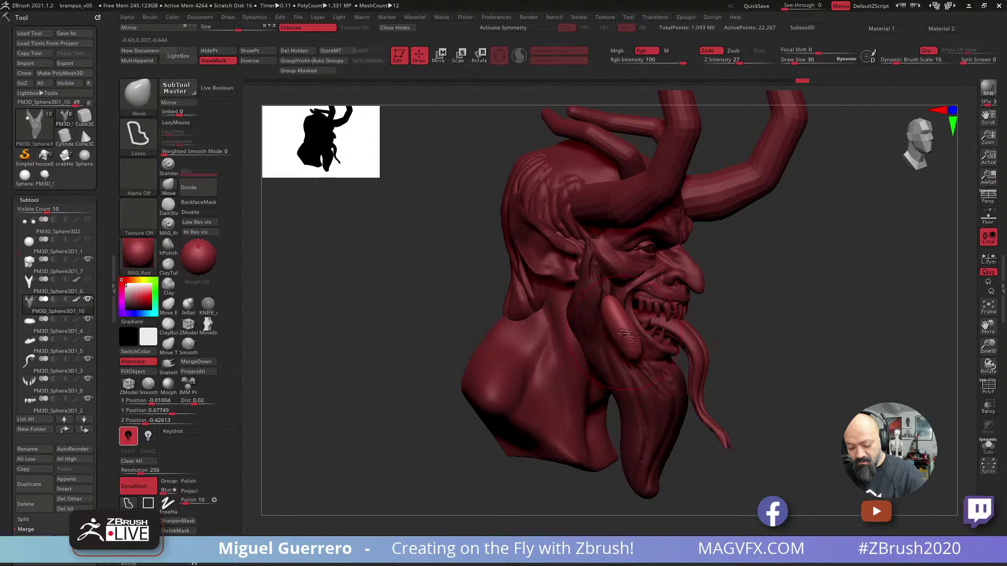
{"action": "left_click_drag", "start_coordinate": [472, 314], "coordinate": [636, 354]}
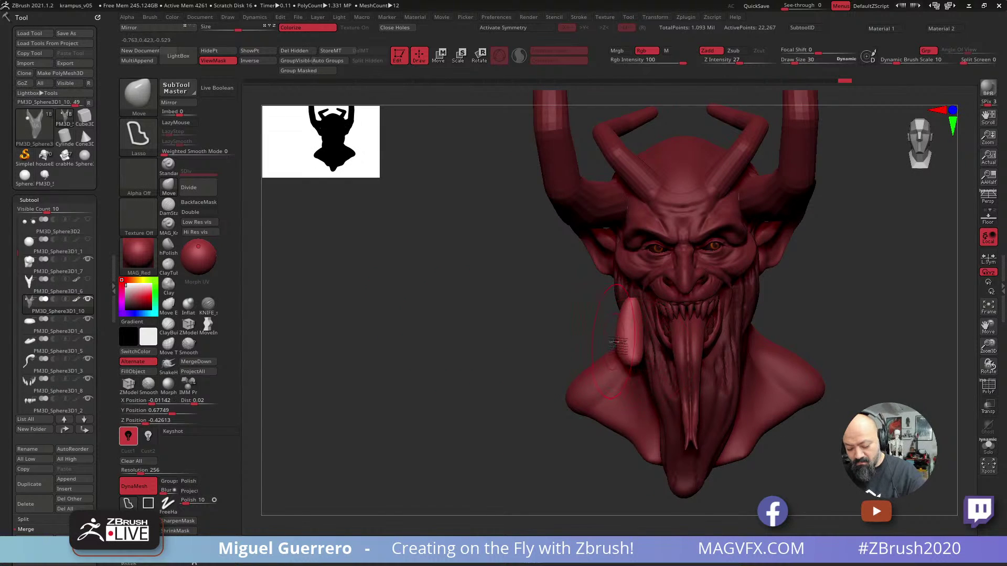
{"action": "key", "text": "shift"}
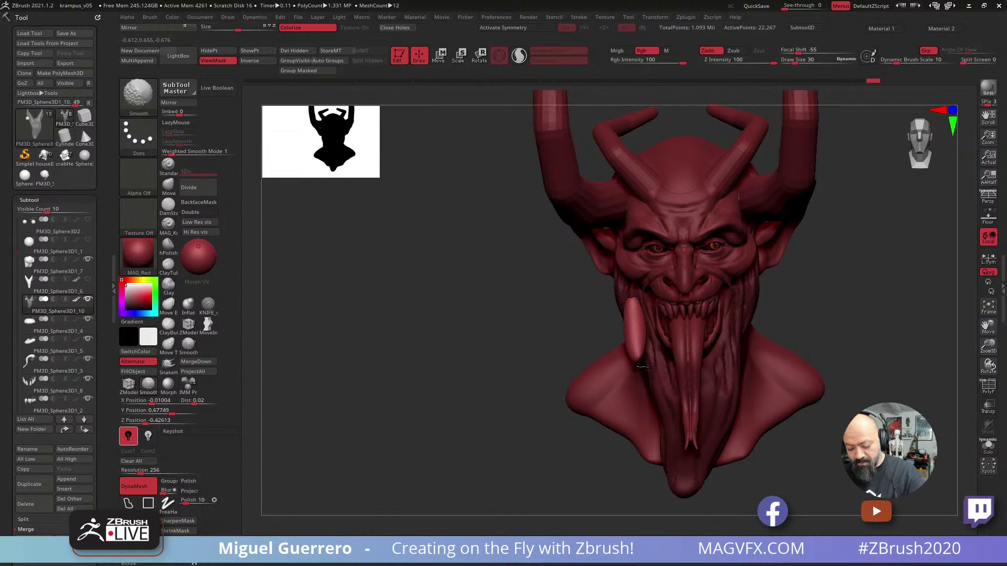
{"action": "left_click_drag", "start_coordinate": [642, 366], "coordinate": [637, 315], "text": "shift"}
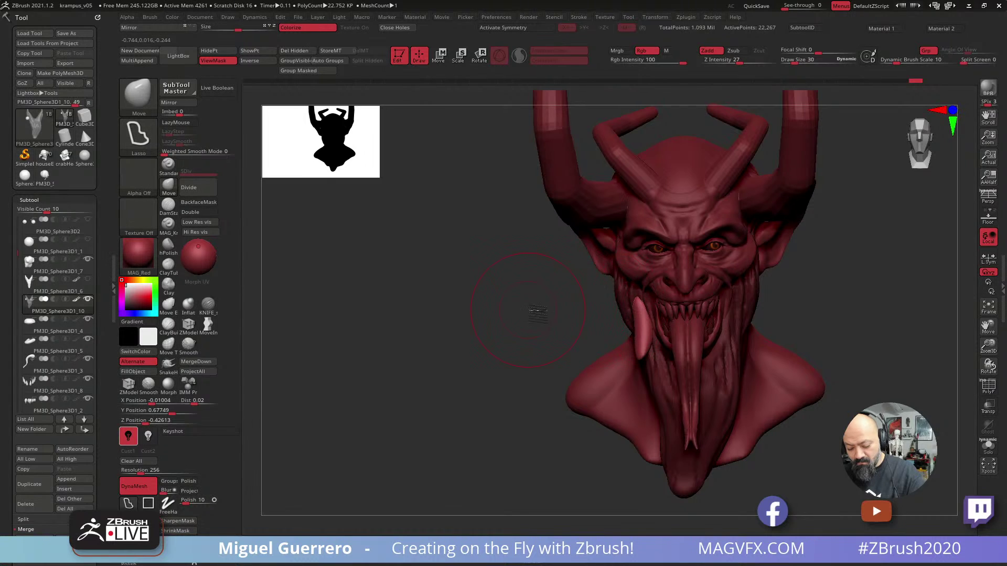
Bend the side strand against the jaw with the Move brush, finishing at draw size 22, and undo the last strokes.
{"action": "mouse_move", "coordinate": [538, 312]}
{"action": "left_mouse_down"}
{"action": "mouse_move", "coordinate": [597, 324]}
{"action": "mouse_move", "coordinate": [526, 317]}
{"action": "left_mouse_up"}
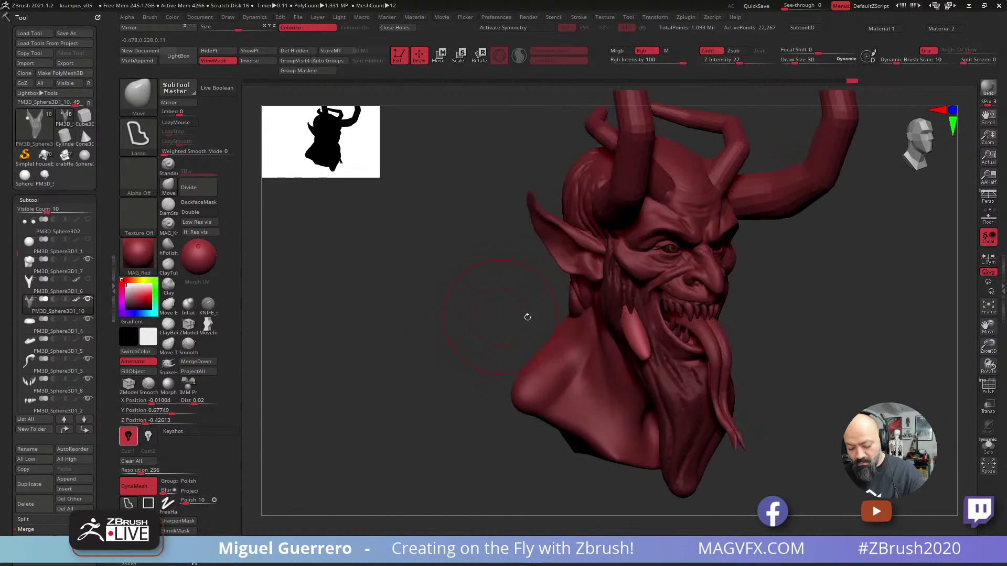
{"action": "left_click_drag", "start_coordinate": [633, 321], "coordinate": [639, 316]}
{"action": "left_click_drag", "start_coordinate": [548, 317], "coordinate": [493, 317]}
{"action": "left_click_drag", "start_coordinate": [611, 319], "coordinate": [616, 324]}
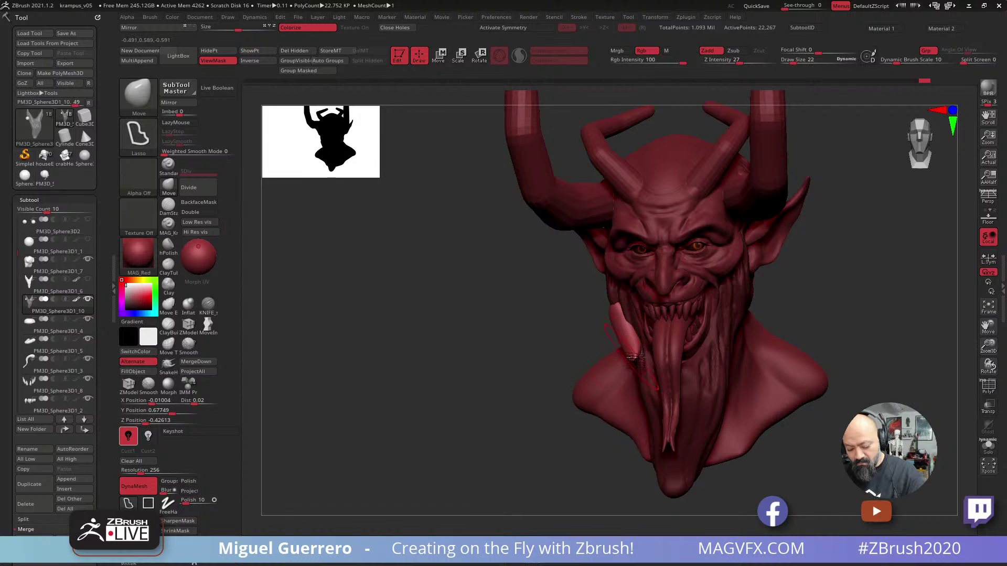
{"action": "mouse_move", "coordinate": [633, 358]}
{"action": "left_mouse_down"}
{"action": "mouse_move", "coordinate": [624, 362]}
{"action": "mouse_move", "coordinate": [624, 318]}
{"action": "left_mouse_up"}
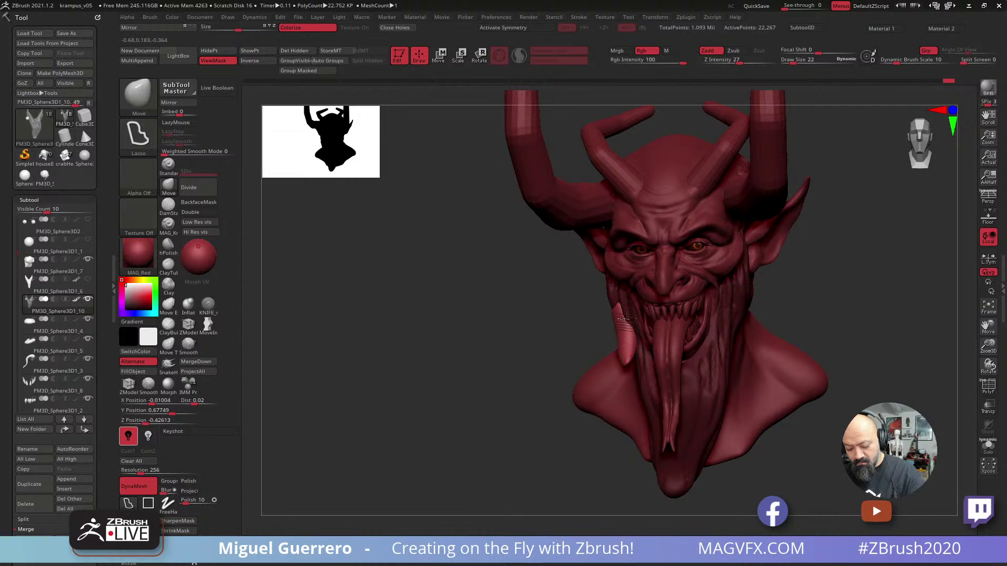
{"action": "key", "text": "ctrl+z"}
{"action": "key", "text": "ctrl+z"}
{"action": "key", "text": "ctrl+z"}
{"action": "left_click_drag", "start_coordinate": [557, 328], "coordinate": [497, 321]}
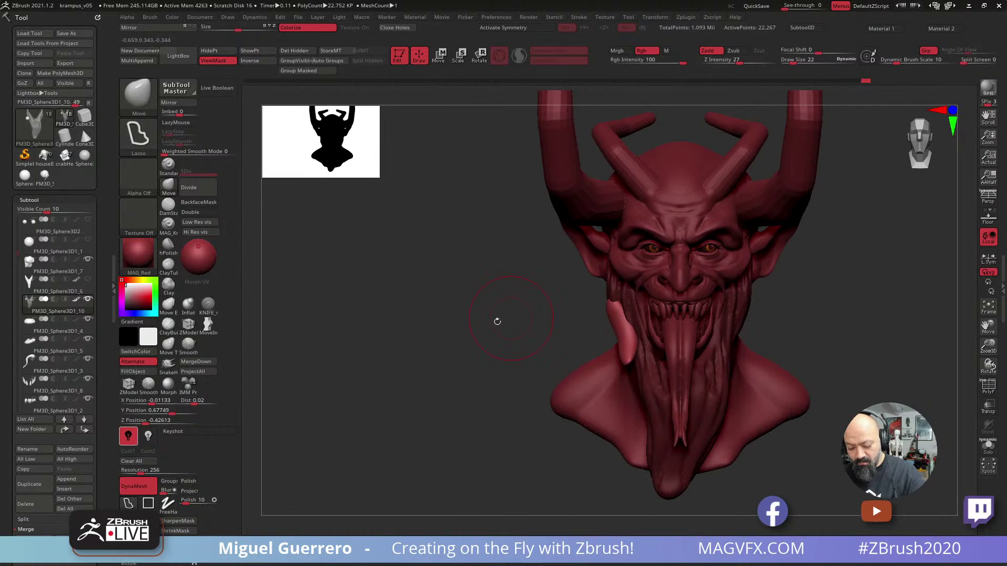
Enable the DynaMesh Groups option, pull the strand's upper end into the beard, and clear the mask on the beard.
{"action": "left_click", "coordinate": [169, 482]}
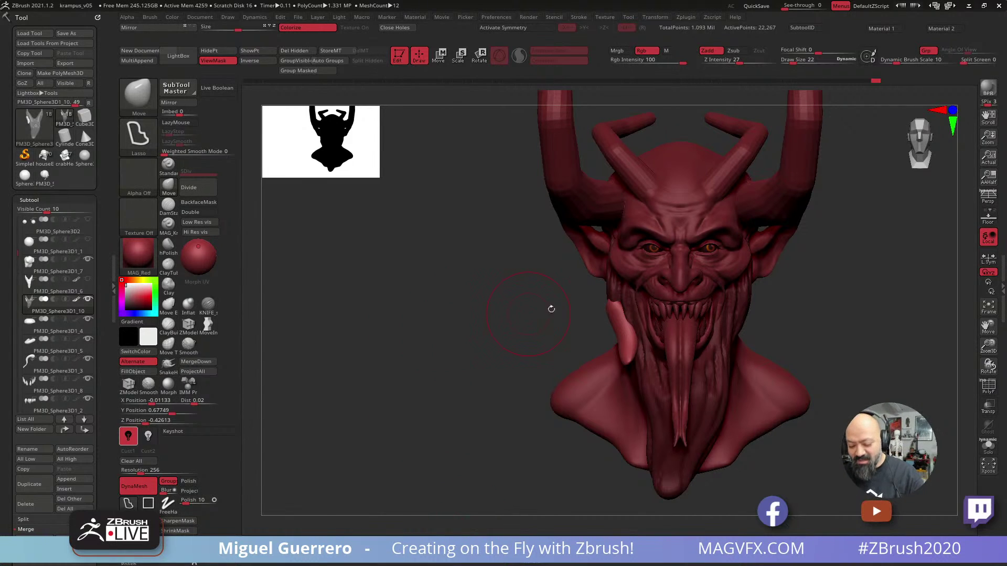
{"action": "left_click_drag", "start_coordinate": [613, 306], "coordinate": [613, 326]}
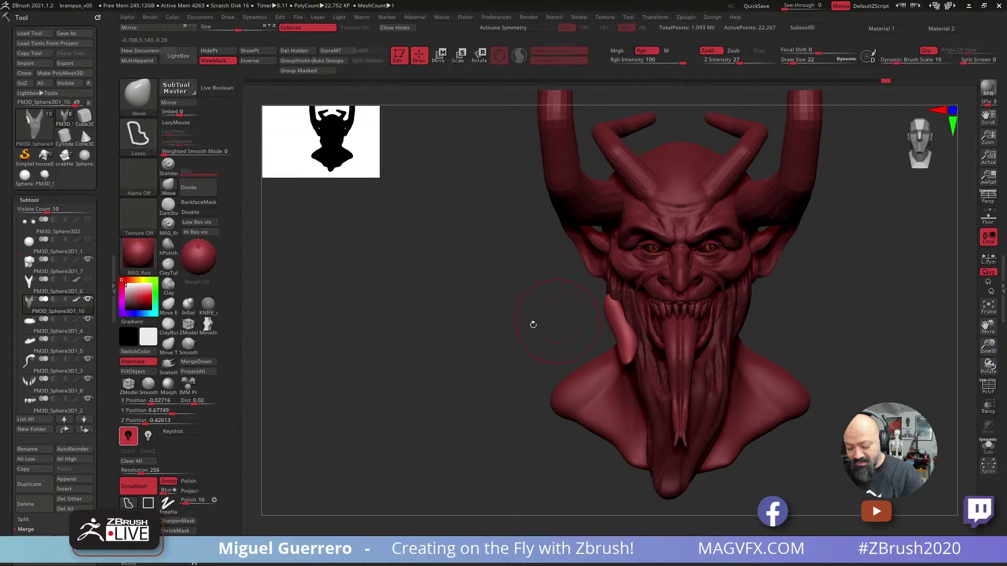
{"action": "left_click", "coordinate": [509, 332], "text": "ctrl"}
{"action": "left_click_drag", "start_coordinate": [455, 362], "coordinate": [472, 346]}
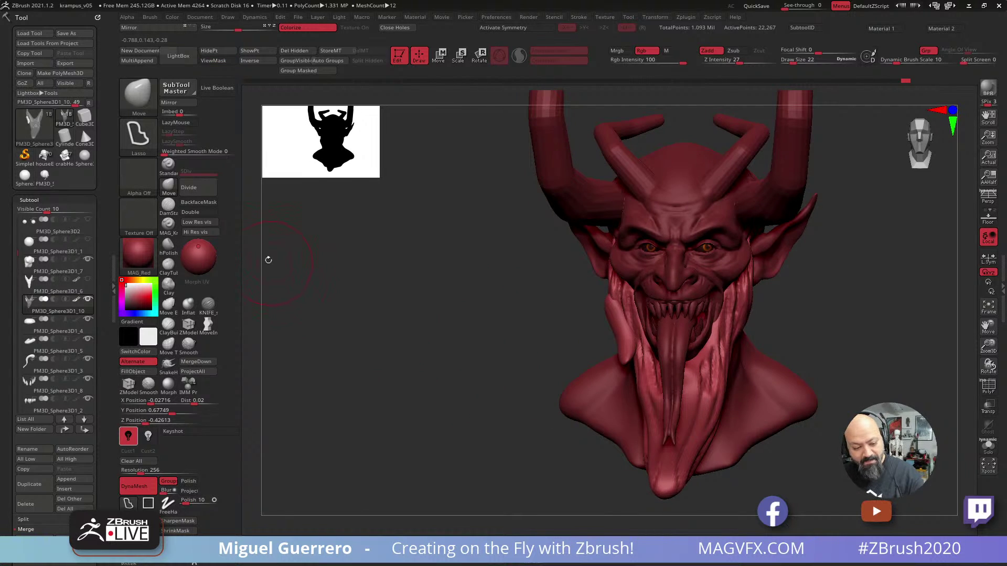
Insert a sphere on the opposite side of the beard with the IMM Primitives brush.
{"action": "left_click", "coordinate": [138, 94]}
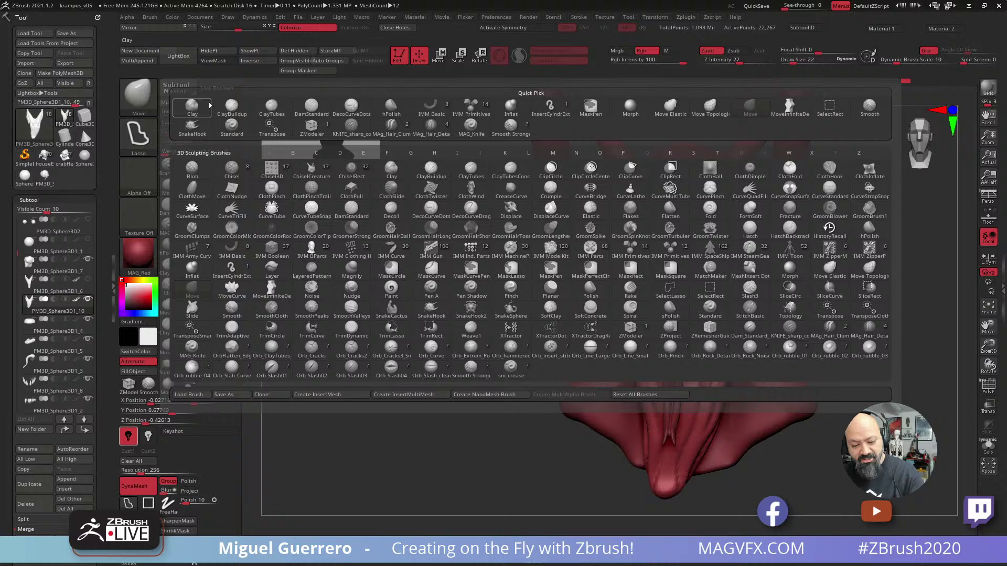
{"action": "left_click", "coordinate": [470, 107]}
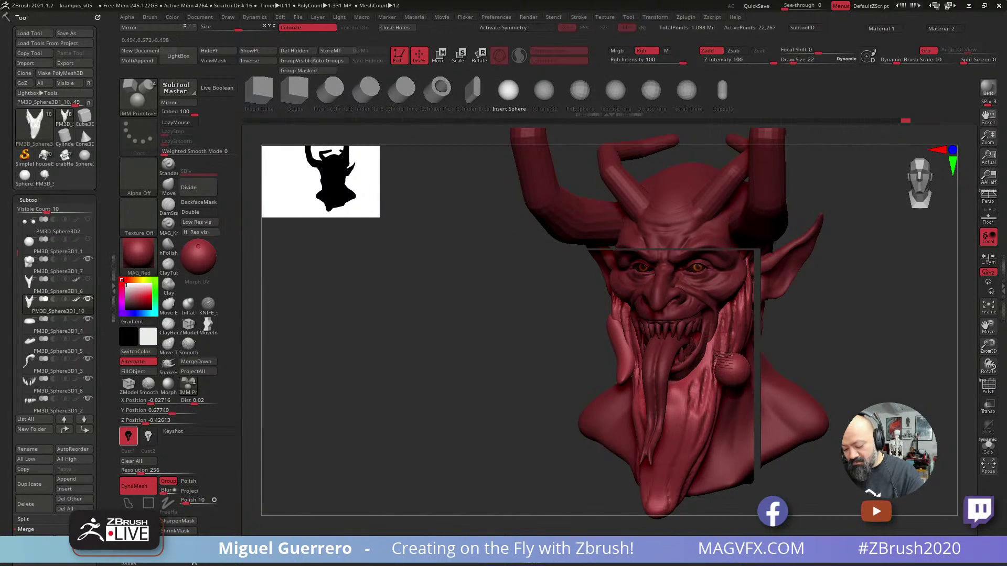
{"action": "left_click_drag", "start_coordinate": [719, 358], "coordinate": [718, 357]}
{"action": "left_click_drag", "start_coordinate": [479, 336], "coordinate": [498, 336], "text": "shift"}
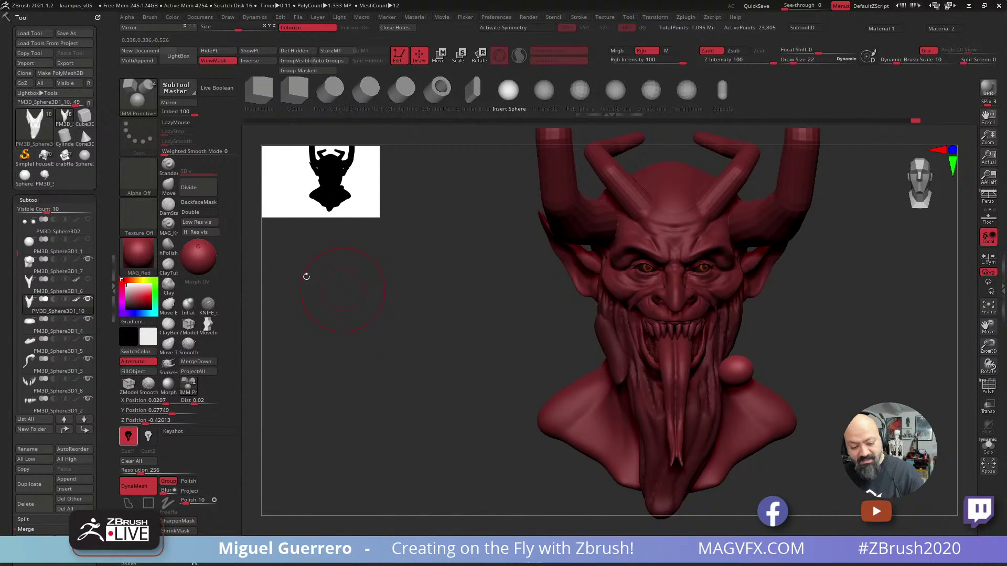
Stretch the new sphere into a long strand beside the mouth with the Move brush at draw size 22.
{"action": "left_click", "coordinate": [167, 191]}
{"action": "mouse_move", "coordinate": [739, 356]}
{"action": "left_mouse_down"}
{"action": "mouse_move", "coordinate": [731, 384]}
{"action": "mouse_move", "coordinate": [723, 337]}
{"action": "left_mouse_up"}
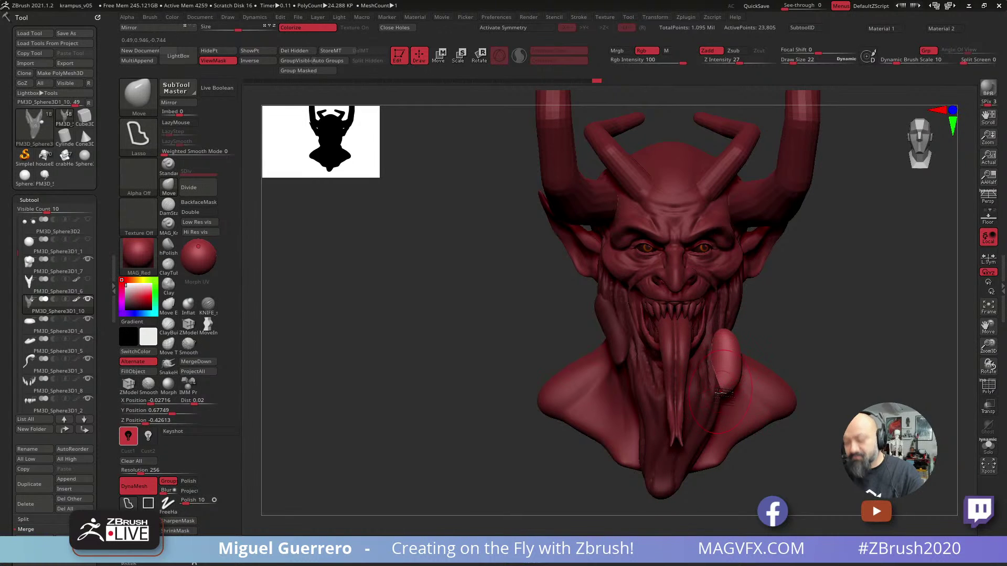
{"action": "left_click_drag", "start_coordinate": [809, 436], "coordinate": [745, 430]}
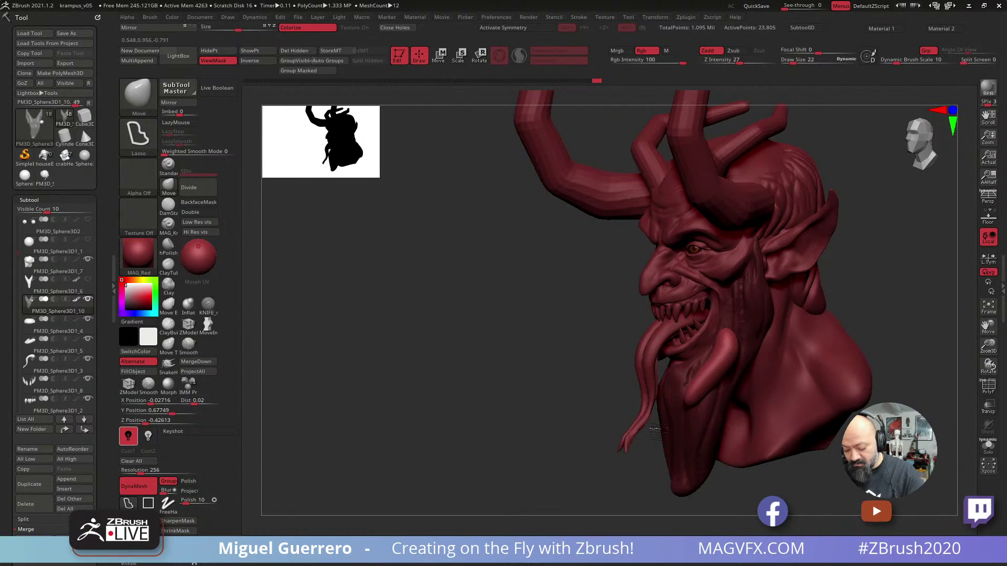
{"action": "left_click_drag", "start_coordinate": [586, 347], "coordinate": [517, 335]}
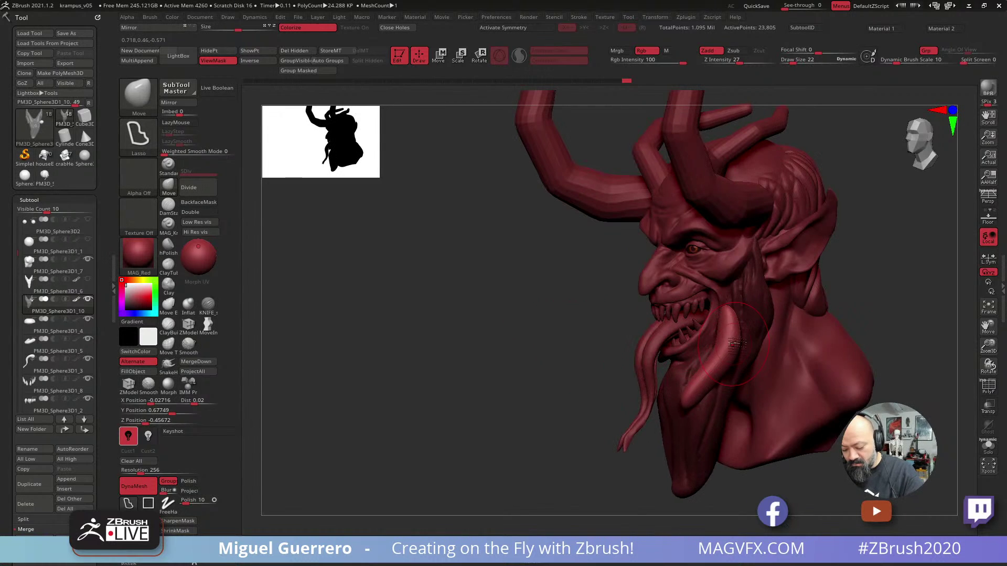
{"action": "left_click_drag", "start_coordinate": [599, 313], "coordinate": [637, 315]}
{"action": "left_click_drag", "start_coordinate": [729, 330], "coordinate": [721, 330]}
{"action": "left_click_drag", "start_coordinate": [569, 314], "coordinate": [624, 318]}
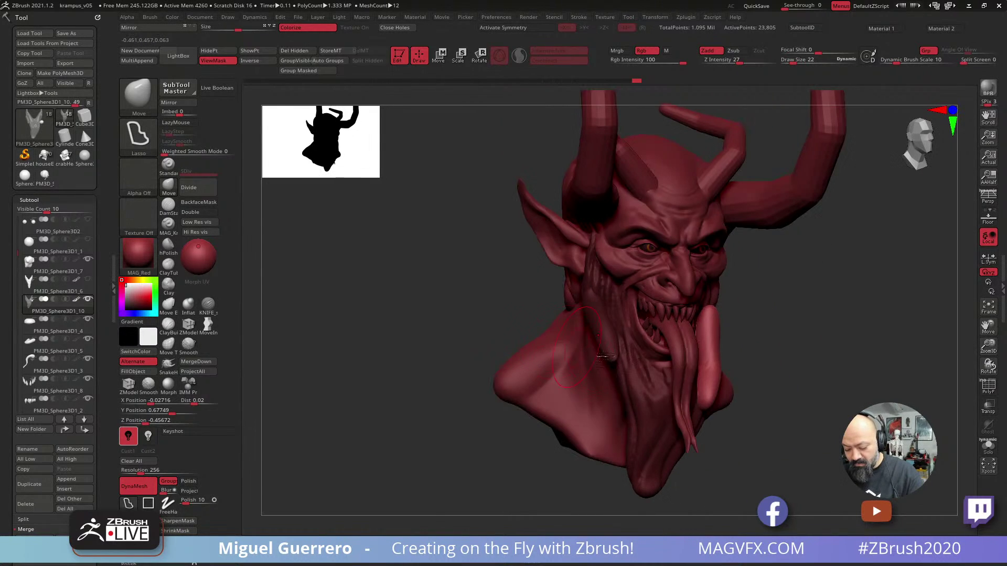
Curve the new strand's lower tip inward toward the beard, using the Move brush at draw sizes 26 and 18.
{"action": "left_click_drag", "start_coordinate": [710, 395], "coordinate": [697, 396]}
{"action": "mouse_move", "coordinate": [771, 388]}
{"action": "left_mouse_down"}
{"action": "mouse_move", "coordinate": [749, 401]}
{"action": "mouse_move", "coordinate": [728, 391]}
{"action": "mouse_move", "coordinate": [699, 399]}
{"action": "mouse_move", "coordinate": [722, 334]}
{"action": "mouse_move", "coordinate": [697, 396]}
{"action": "mouse_move", "coordinate": [672, 397]}
{"action": "left_mouse_up"}
{"action": "left_click_drag", "start_coordinate": [719, 365], "coordinate": [692, 408]}
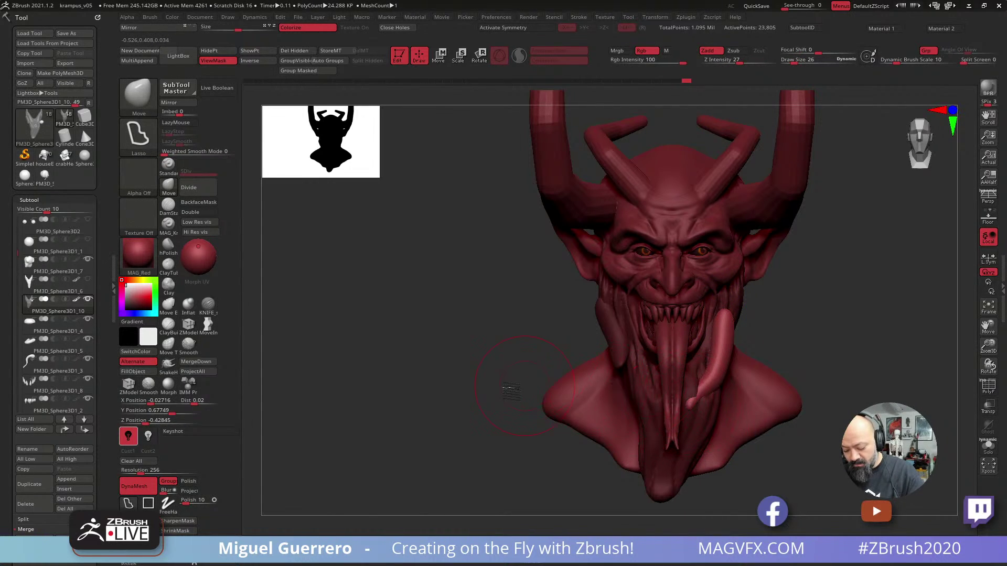
{"action": "mouse_move", "coordinate": [511, 389]}
{"action": "left_mouse_down"}
{"action": "mouse_move", "coordinate": [667, 407]}
{"action": "mouse_move", "coordinate": [651, 406]}
{"action": "mouse_move", "coordinate": [588, 352]}
{"action": "mouse_move", "coordinate": [603, 386]}
{"action": "mouse_move", "coordinate": [567, 392]}
{"action": "mouse_move", "coordinate": [559, 404]}
{"action": "mouse_move", "coordinate": [544, 377]}
{"action": "mouse_move", "coordinate": [589, 410]}
{"action": "left_mouse_up"}
{"action": "left_click_drag", "start_coordinate": [556, 391], "coordinate": [589, 398]}
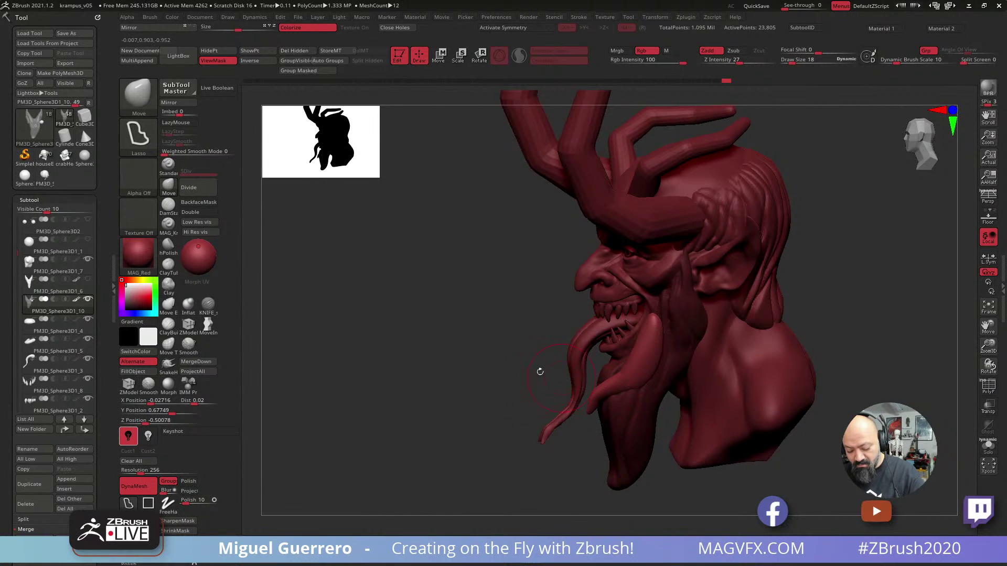
{"action": "left_click_drag", "start_coordinate": [540, 371], "coordinate": [542, 372]}
{"action": "left_click_drag", "start_coordinate": [642, 342], "coordinate": [639, 338]}
Bow the new strand back along the jaw from the side with the Move brush at draw size 30.
{"action": "left_click_drag", "start_coordinate": [523, 314], "coordinate": [557, 320]}
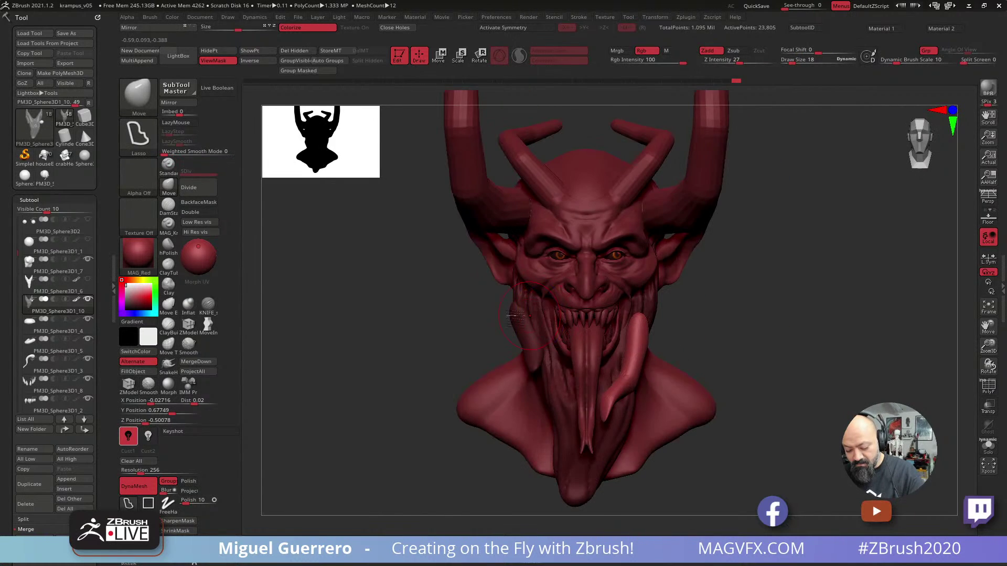
{"action": "left_click_drag", "start_coordinate": [441, 328], "coordinate": [418, 322]}
{"action": "key", "text": "bracketright"}
{"action": "mouse_move", "coordinate": [647, 334]}
{"action": "left_mouse_down"}
{"action": "mouse_move", "coordinate": [664, 344]}
{"action": "mouse_move", "coordinate": [664, 361]}
{"action": "left_mouse_up"}
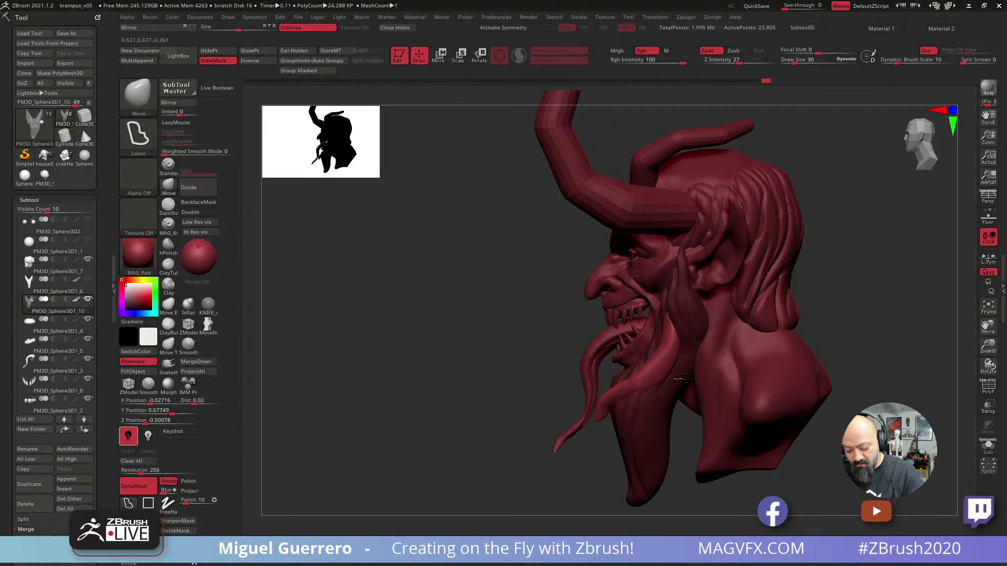
{"action": "left_click_drag", "start_coordinate": [464, 335], "coordinate": [508, 342]}
{"action": "left_click_drag", "start_coordinate": [752, 430], "coordinate": [729, 427]}
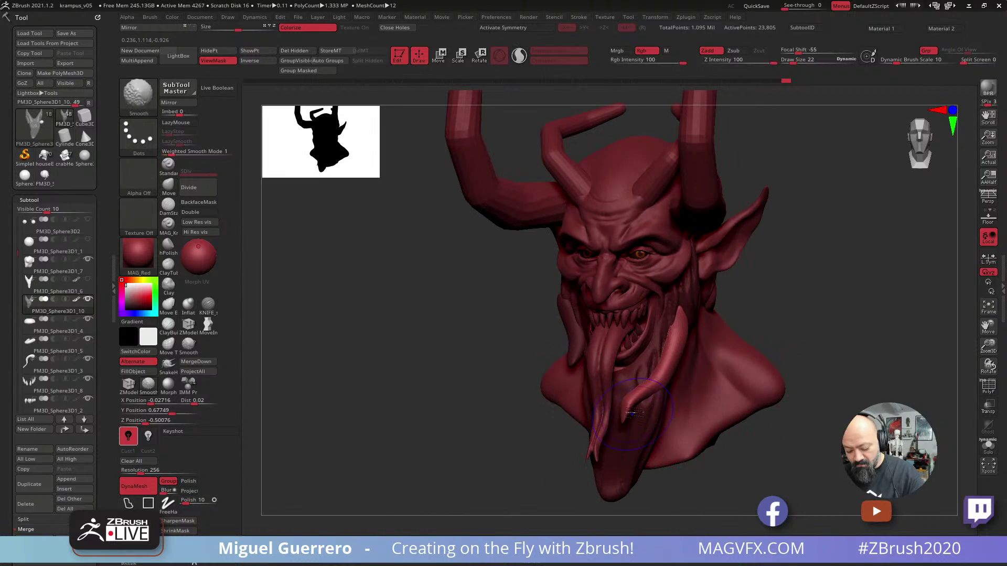
Smooth the new strand's lower tip and refine its shape with the Move brush at draw size 14.
{"action": "left_click_drag", "start_coordinate": [630, 398], "coordinate": [632, 411], "text": "shift"}
{"action": "left_click_drag", "start_coordinate": [474, 383], "coordinate": [490, 387]}
{"action": "mouse_move", "coordinate": [386, 389]}
{"action": "left_mouse_down"}
{"action": "mouse_move", "coordinate": [367, 363]}
{"action": "mouse_move", "coordinate": [495, 391]}
{"action": "left_mouse_up"}
{"action": "left_click_drag", "start_coordinate": [640, 418], "coordinate": [629, 423]}
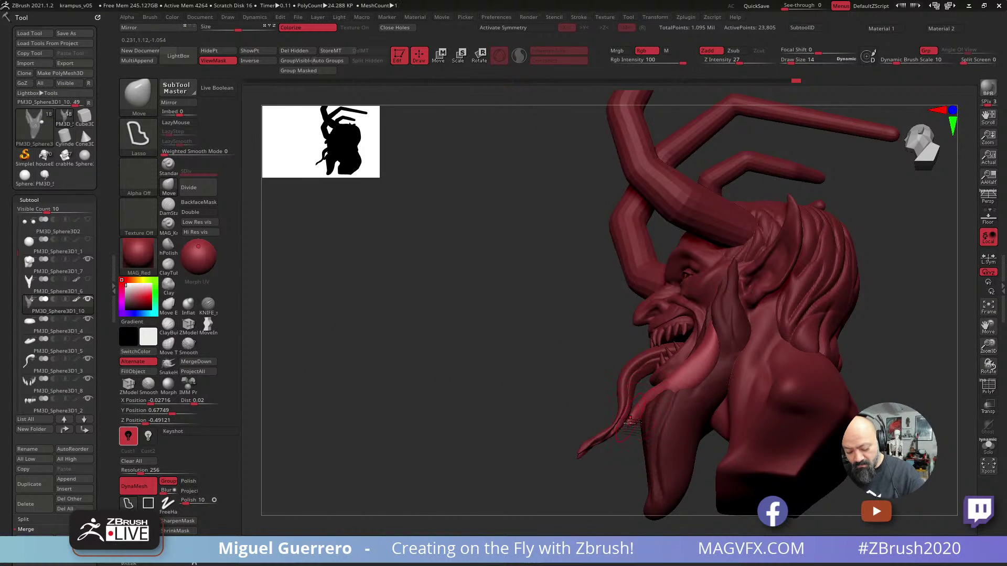
{"action": "left_click_drag", "start_coordinate": [501, 363], "coordinate": [423, 360]}
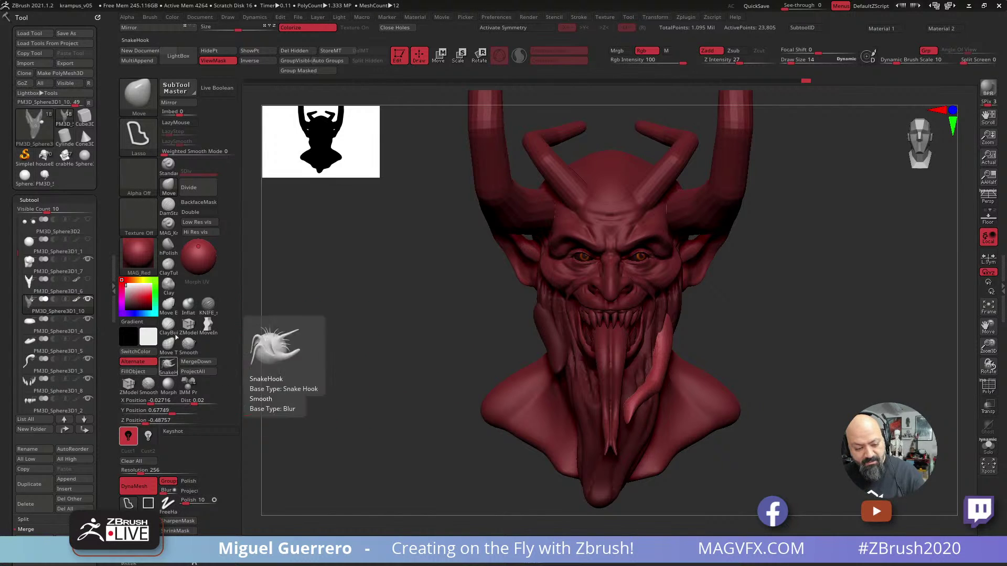
Duplicate the new strand with the Move gizmo and offset the copy forward, closer to the mouth.
{"action": "left_click", "coordinate": [439, 55]}
{"action": "left_click_drag", "start_coordinate": [525, 308], "coordinate": [490, 310]}
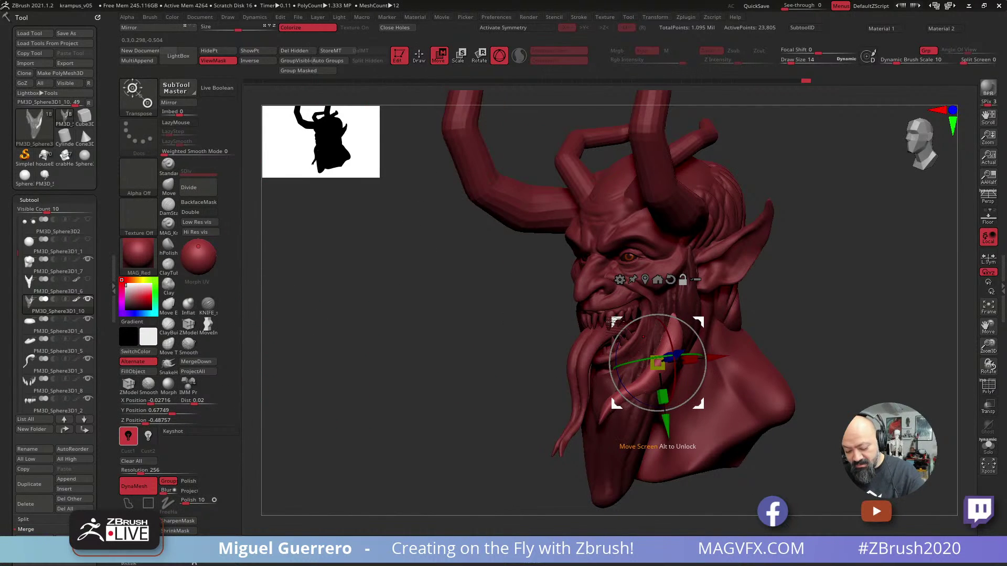
{"action": "left_click_drag", "start_coordinate": [615, 321], "coordinate": [541, 313], "text": "alt"}
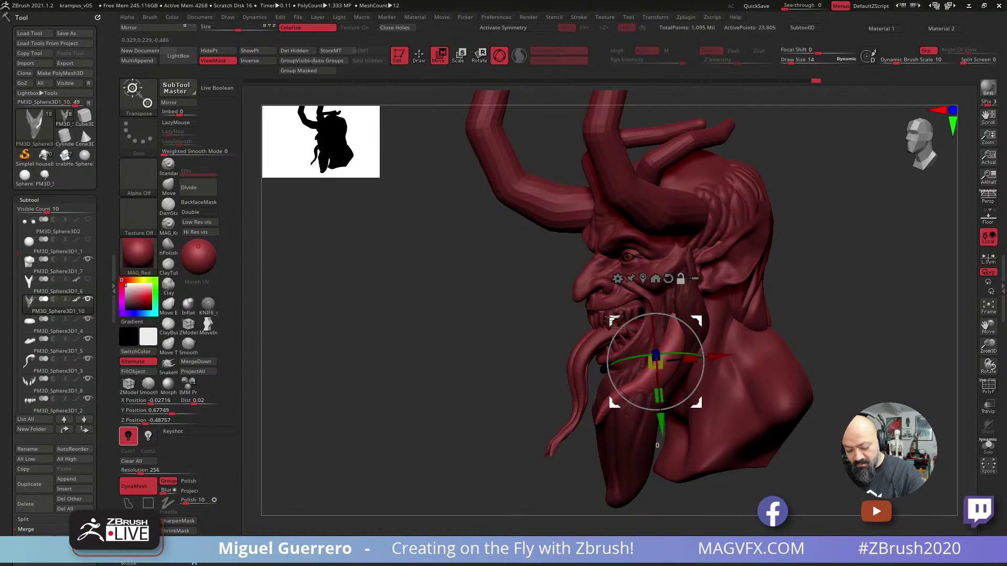
{"action": "left_click_drag", "start_coordinate": [613, 320], "coordinate": [592, 315]}
{"action": "left_click_drag", "start_coordinate": [469, 320], "coordinate": [494, 322], "text": "shift"}
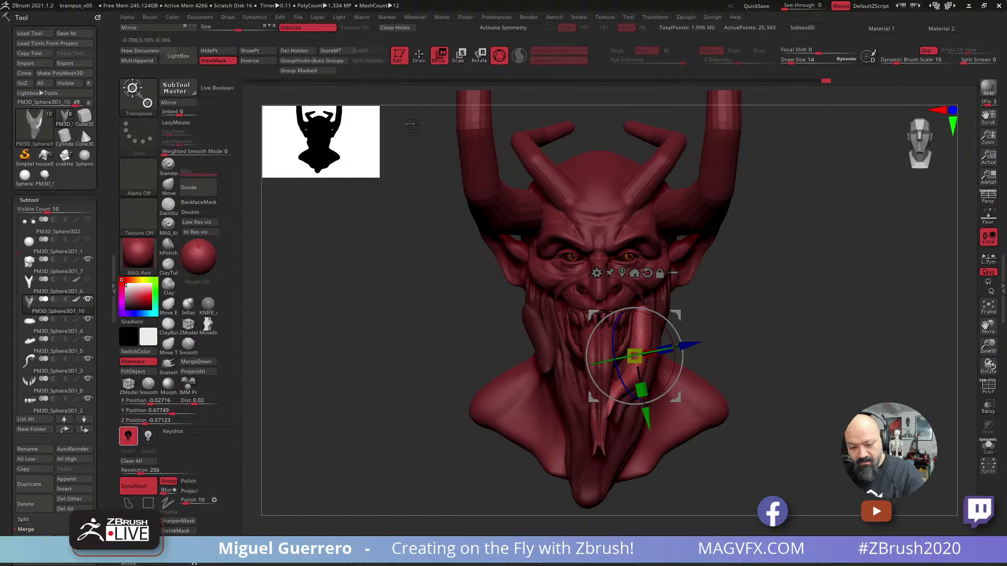
Arch the duplicated strand away from the mouth with the Move brush at draw size 38.
{"action": "key", "text": "q"}
{"action": "left_click_drag", "start_coordinate": [382, 299], "coordinate": [409, 231]}
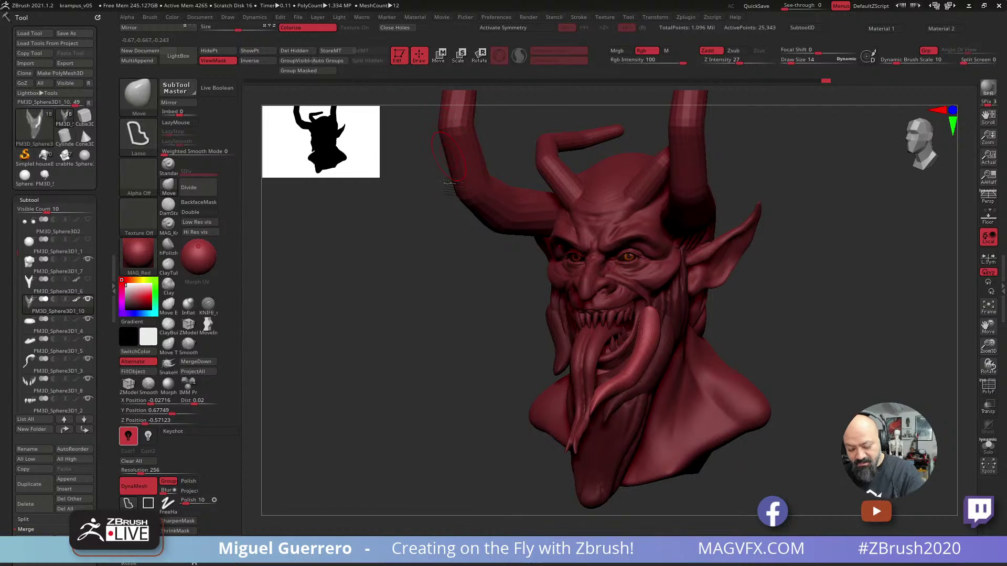
{"action": "left_click_drag", "start_coordinate": [487, 293], "coordinate": [433, 314]}
{"action": "mouse_move", "coordinate": [647, 348]}
{"action": "left_mouse_down"}
{"action": "mouse_move", "coordinate": [663, 367]}
{"action": "mouse_move", "coordinate": [650, 364]}
{"action": "mouse_move", "coordinate": [653, 383]}
{"action": "left_mouse_up"}
{"action": "key", "text": "bracketright"}
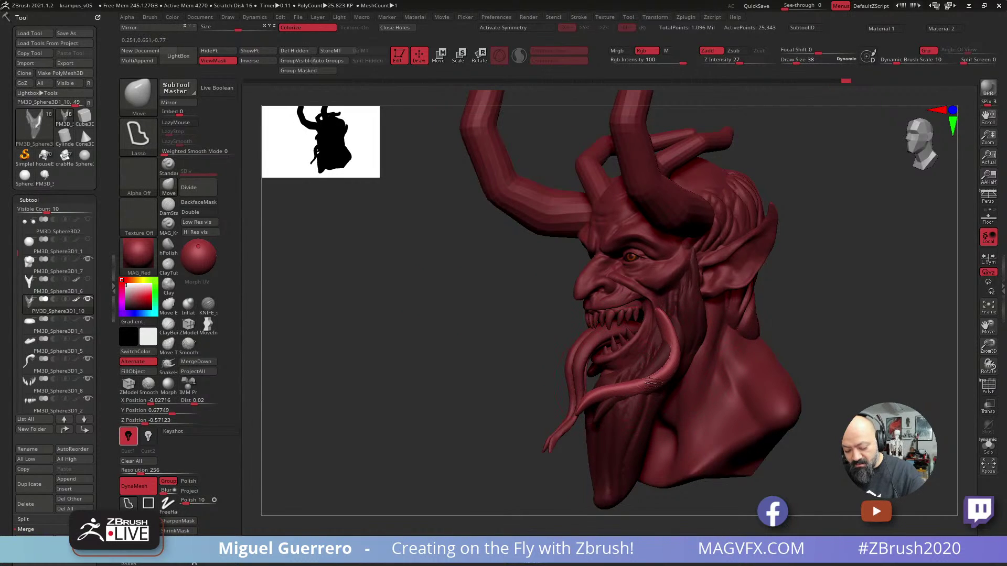
{"action": "left_click_drag", "start_coordinate": [493, 340], "coordinate": [545, 344]}
{"action": "left_click_drag", "start_coordinate": [650, 360], "coordinate": [662, 338]}
Refine the duplicated strand's curve and pull its lower end away from the tongue with the Move brush at draw size 26.
{"action": "key", "text": "bracketleft"}
{"action": "left_click_drag", "start_coordinate": [649, 290], "coordinate": [651, 349]}
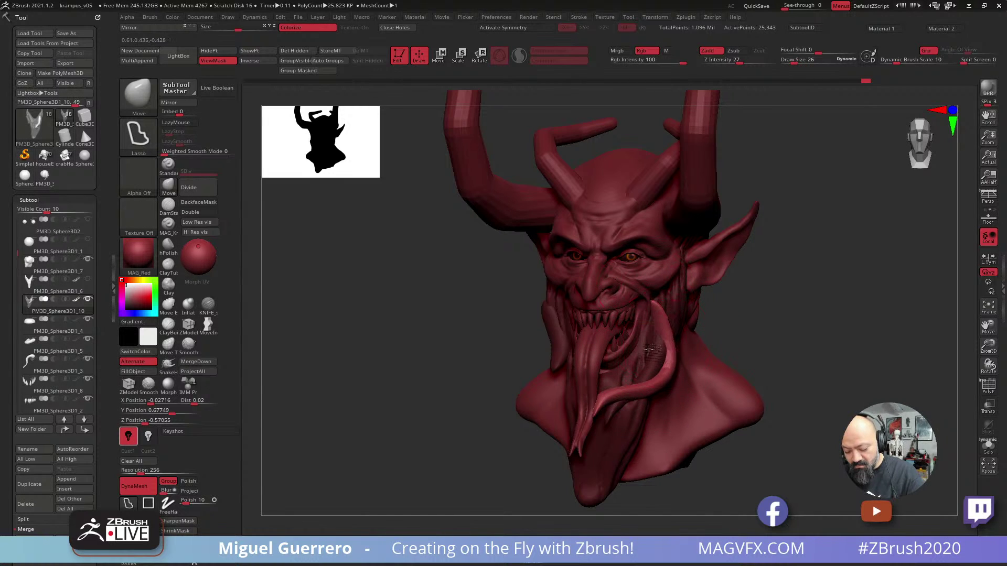
{"action": "left_click_drag", "start_coordinate": [487, 339], "coordinate": [503, 338]}
{"action": "mouse_move", "coordinate": [632, 389]}
{"action": "left_mouse_down"}
{"action": "mouse_move", "coordinate": [610, 393]}
{"action": "mouse_move", "coordinate": [638, 450]}
{"action": "left_mouse_up"}
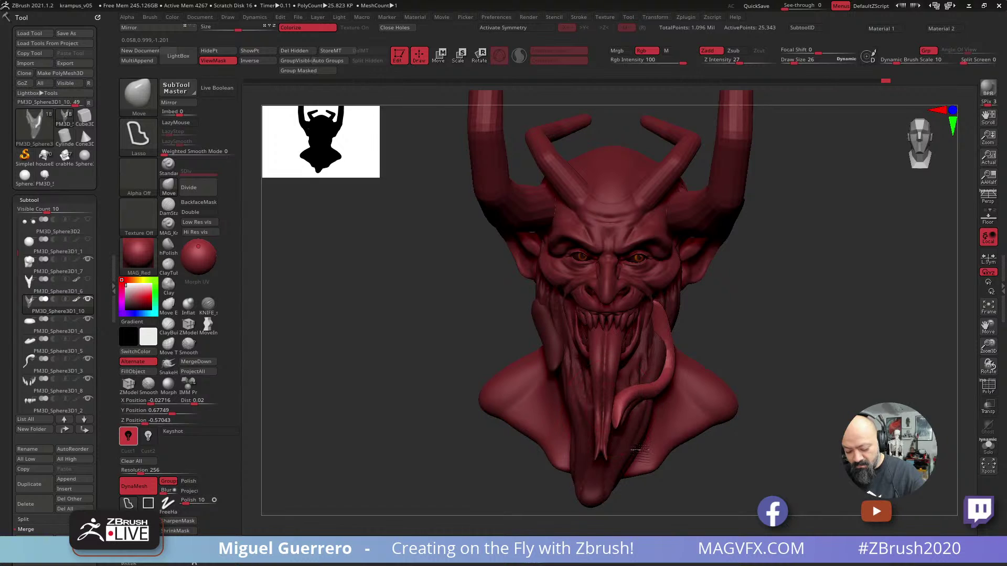
{"action": "mouse_move", "coordinate": [612, 403]}
{"action": "left_mouse_down"}
{"action": "mouse_move", "coordinate": [643, 434]}
{"action": "mouse_move", "coordinate": [647, 423]}
{"action": "left_mouse_up"}
Straighten the duplicated strand downward and angle its tip outward with the Move brush at draw size 30.
{"action": "key", "text": "]"}
{"action": "left_click_drag", "start_coordinate": [512, 330], "coordinate": [434, 331]}
{"action": "left_click_drag", "start_coordinate": [705, 373], "coordinate": [685, 375]}
{"action": "left_click_drag", "start_coordinate": [649, 419], "coordinate": [653, 431]}
{"action": "left_click_drag", "start_coordinate": [491, 369], "coordinate": [511, 375]}
{"action": "mouse_move", "coordinate": [660, 445]}
{"action": "left_mouse_down"}
{"action": "mouse_move", "coordinate": [681, 452]}
{"action": "mouse_move", "coordinate": [683, 441]}
{"action": "mouse_move", "coordinate": [681, 460]}
{"action": "left_mouse_up"}
{"action": "left_click_drag", "start_coordinate": [672, 403], "coordinate": [671, 357]}
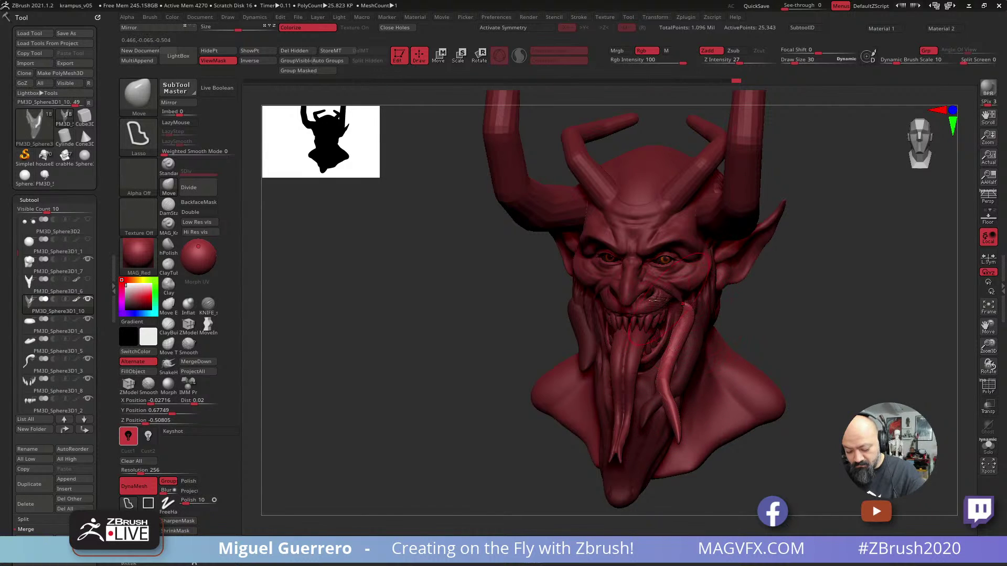
Push the duplicated strand's upper section away from the mouth with the Move brush at draw sizes 30 and 22, and clear the mask.
{"action": "left_click_drag", "start_coordinate": [503, 314], "coordinate": [445, 314]}
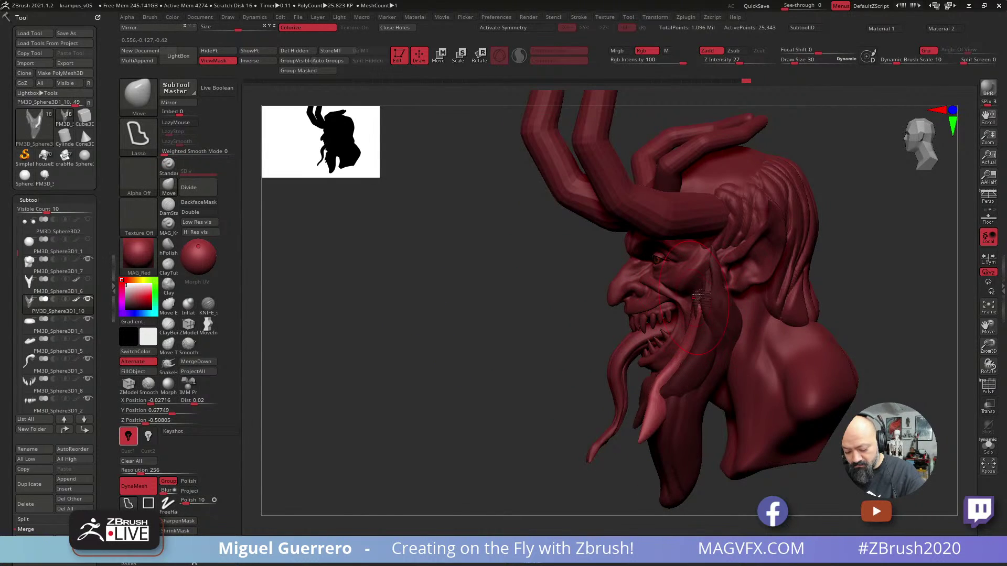
{"action": "left_click_drag", "start_coordinate": [658, 363], "coordinate": [680, 350]}
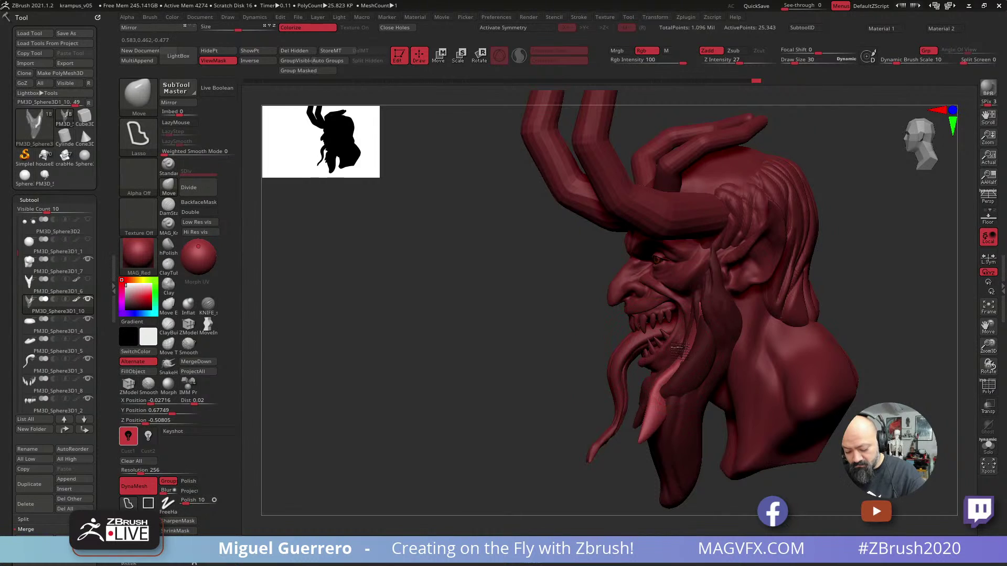
{"action": "left_click_drag", "start_coordinate": [578, 326], "coordinate": [638, 329], "text": "shift"}
{"action": "left_click_drag", "start_coordinate": [669, 361], "coordinate": [697, 351]}
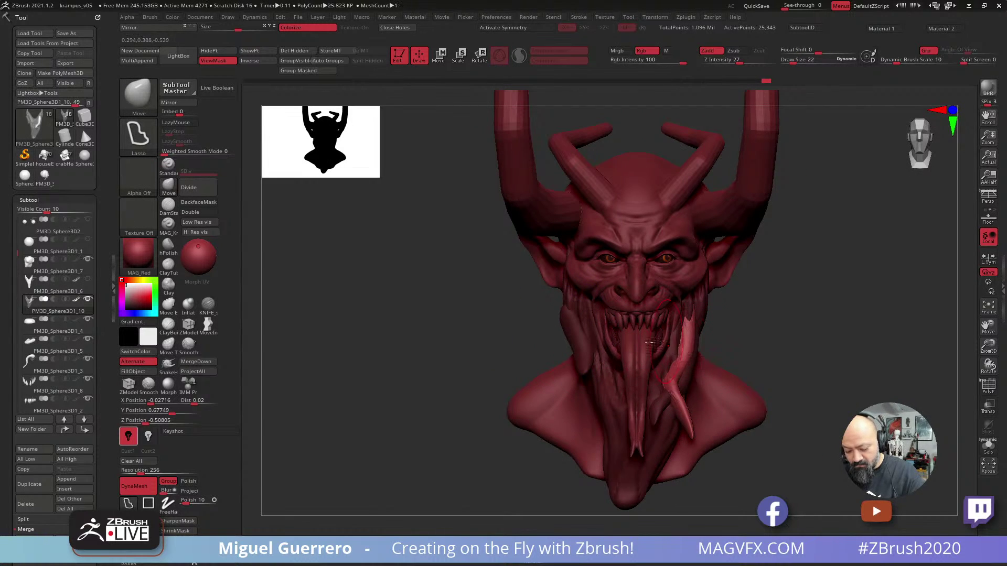
{"action": "left_click_drag", "start_coordinate": [450, 337], "coordinate": [431, 334], "text": "ctrl"}
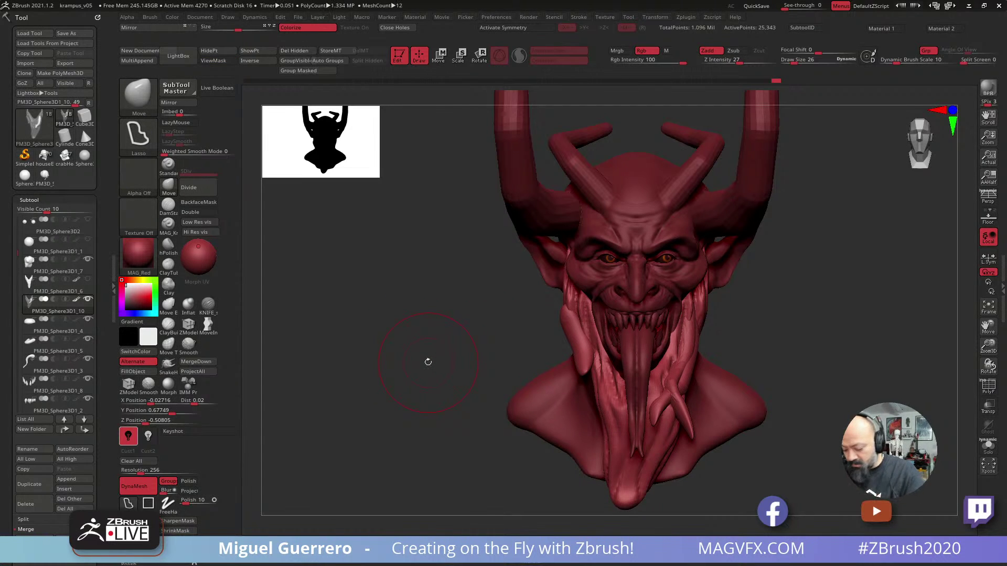
Remesh the beard with DynaMesh at resolution 256 and inspect the strands' polygroups in the wireframe display.
{"action": "left_click", "coordinate": [980, 386]}
{"action": "left_click_drag", "start_coordinate": [490, 327], "coordinate": [446, 336]}
{"action": "left_click", "coordinate": [990, 380]}
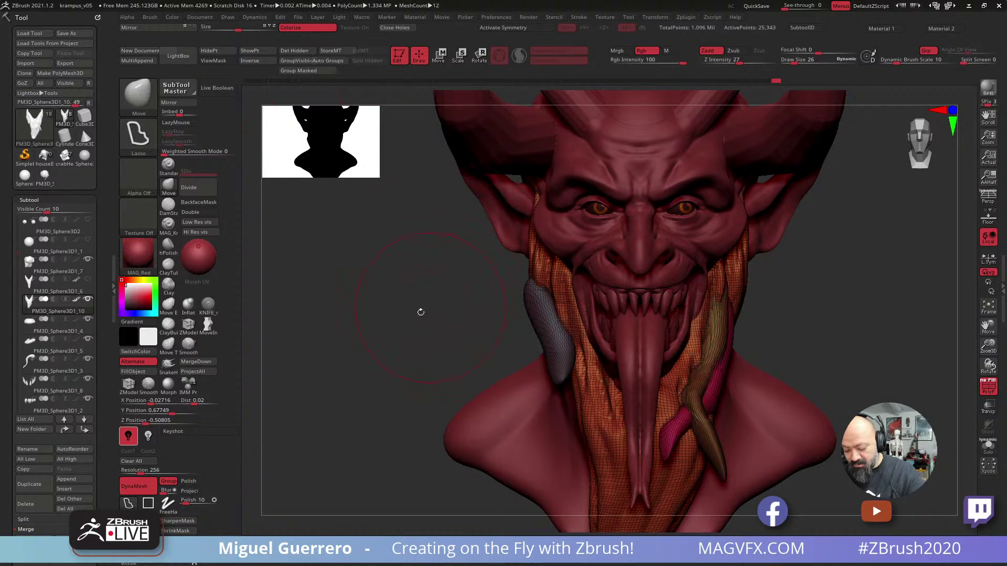
{"action": "left_click_drag", "start_coordinate": [420, 312], "coordinate": [443, 338]}
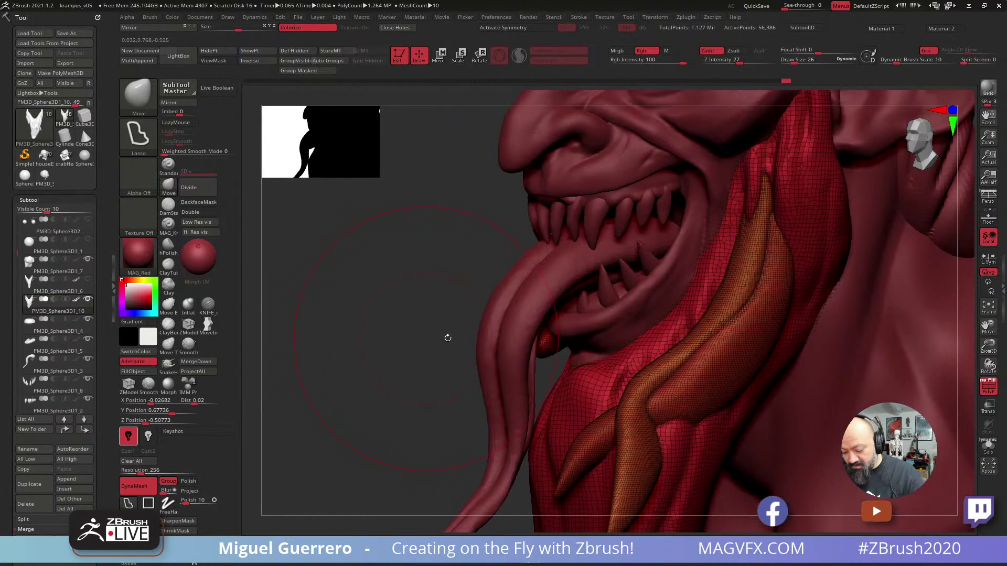
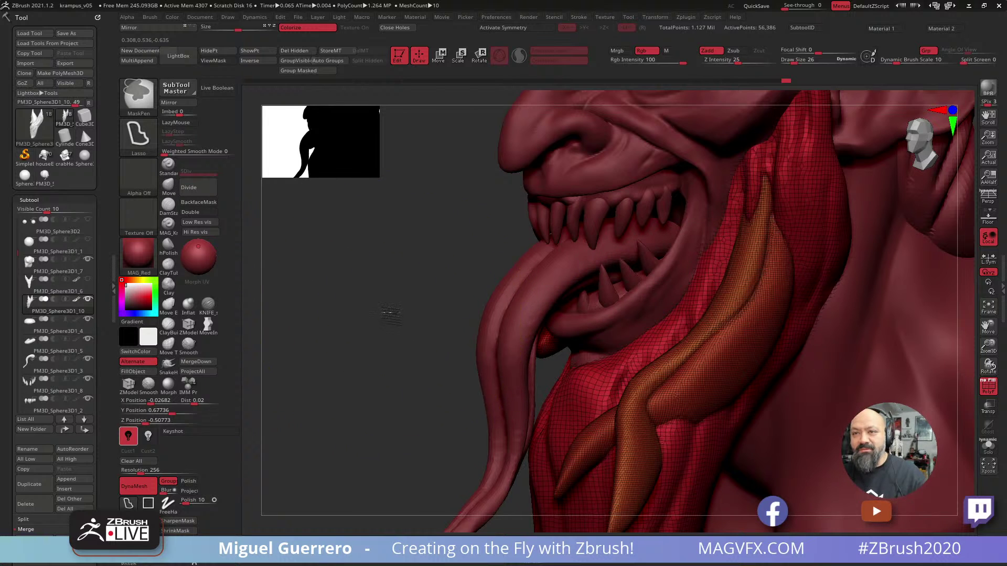
{"action": "left_click_drag", "start_coordinate": [398, 319], "coordinate": [359, 312]}
{"action": "key", "text": "shift+f"}
{"action": "left_click_drag", "start_coordinate": [439, 306], "coordinate": [477, 318], "text": "alt"}
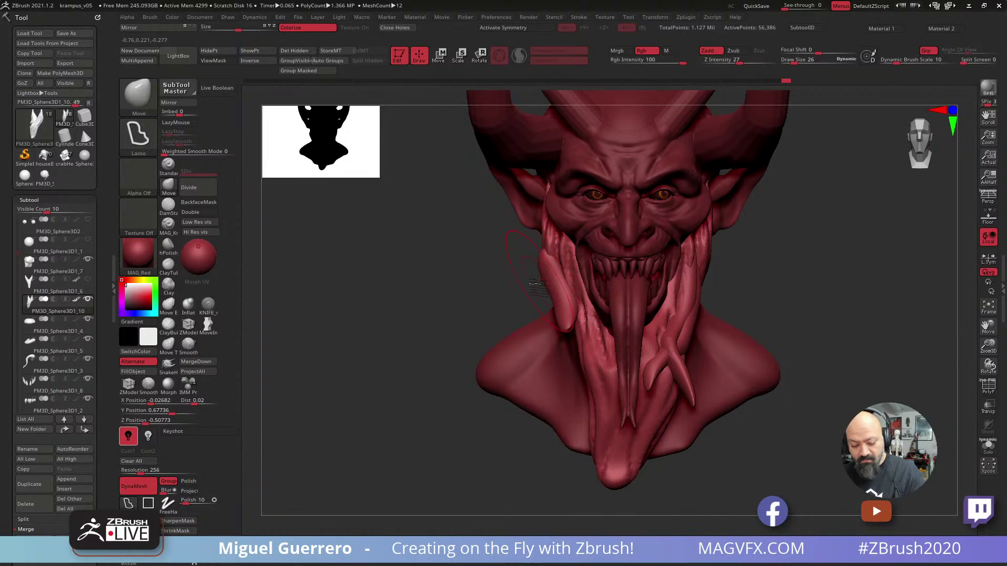
Bend the lower end of the cheek strand on the character's right side outward with the Move Topological brush at draw size 18.
{"action": "left_click", "coordinate": [167, 344]}
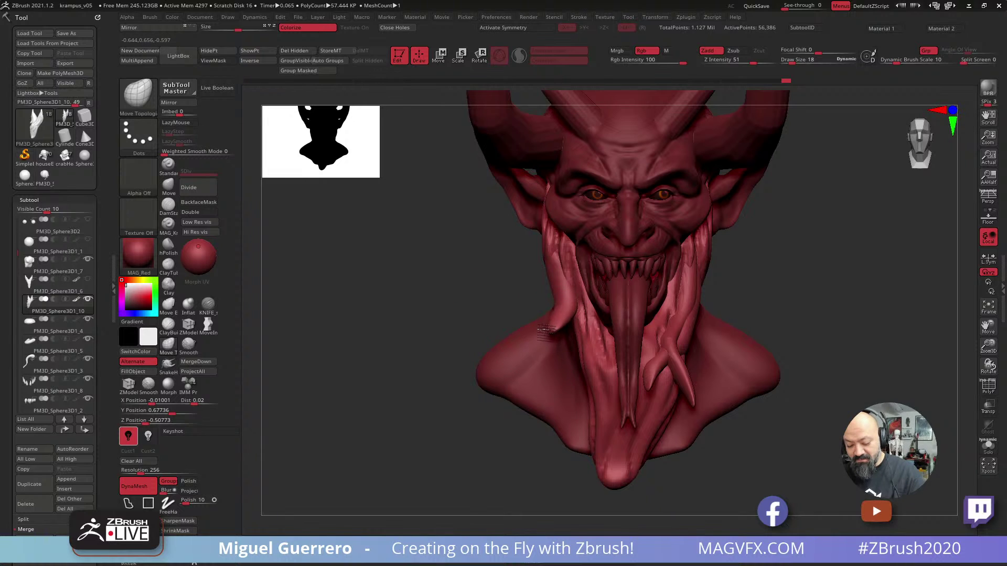
{"action": "key", "text": "ctrl"}
{"action": "right_click_drag", "start_coordinate": [470, 315], "coordinate": [465, 341], "text": "ctrl"}
Insert a small sphere from the IMM Primitives brush on the beard beside the tongue, on the character's right side.
{"action": "left_click", "coordinate": [138, 95]}
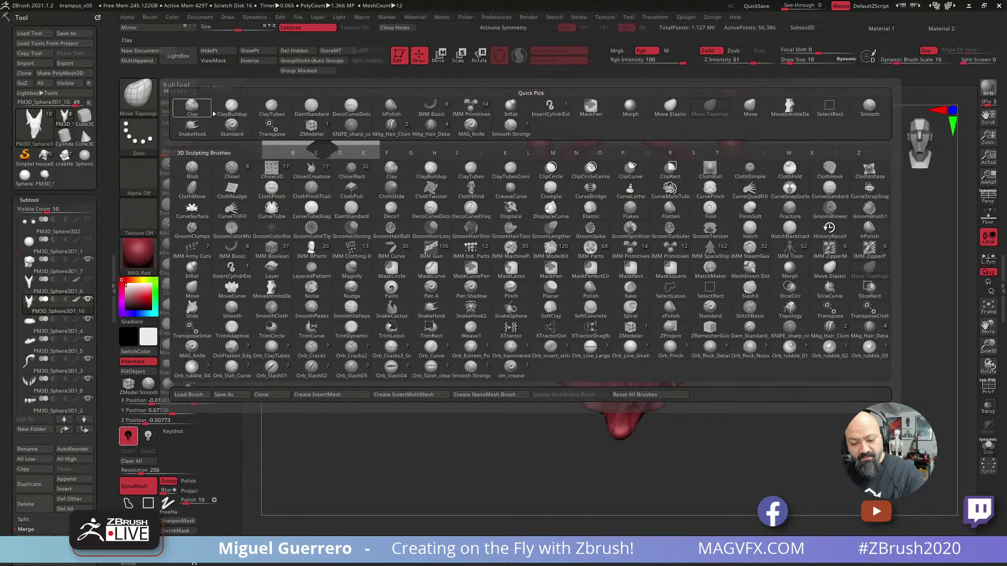
{"action": "left_click", "coordinate": [451, 118]}
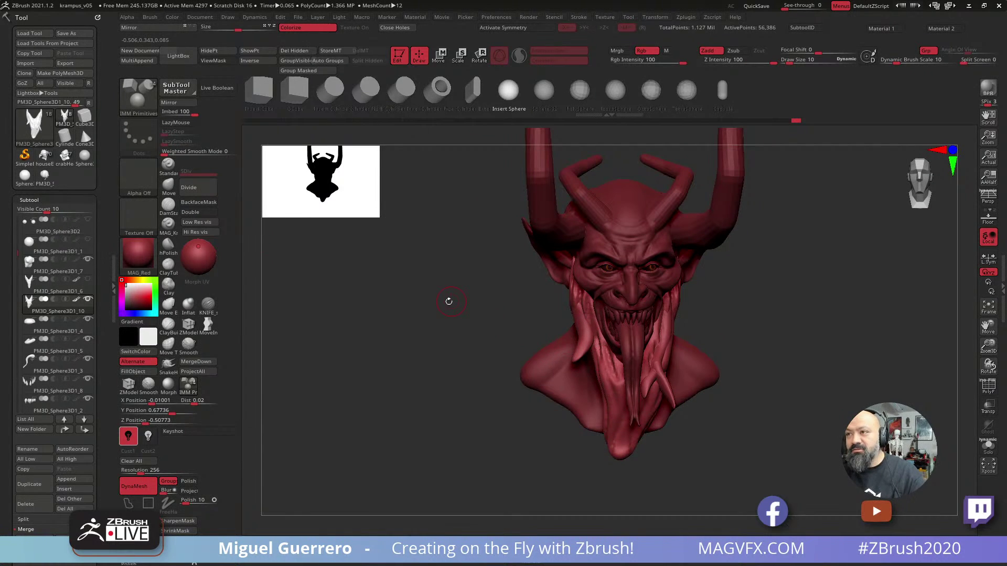
{"action": "right_click_drag", "start_coordinate": [448, 302], "coordinate": [532, 330]}
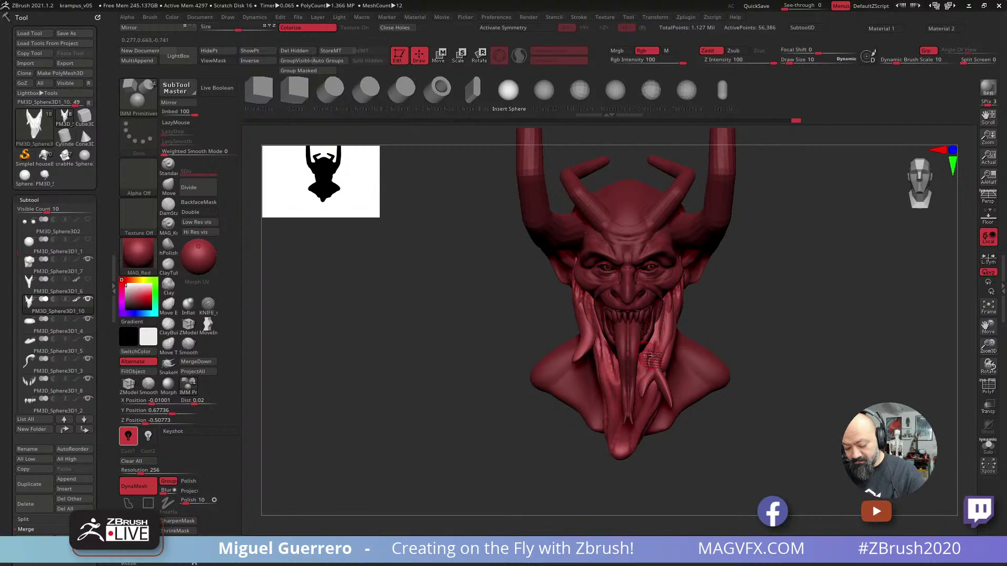
{"action": "left_click_drag", "start_coordinate": [596, 365], "coordinate": [586, 362]}
Stretch the inserted sphere downward into a long curved strand with the Move brush, clear the mask and remesh the beard with DynaMesh.
{"action": "left_click", "coordinate": [168, 184]}
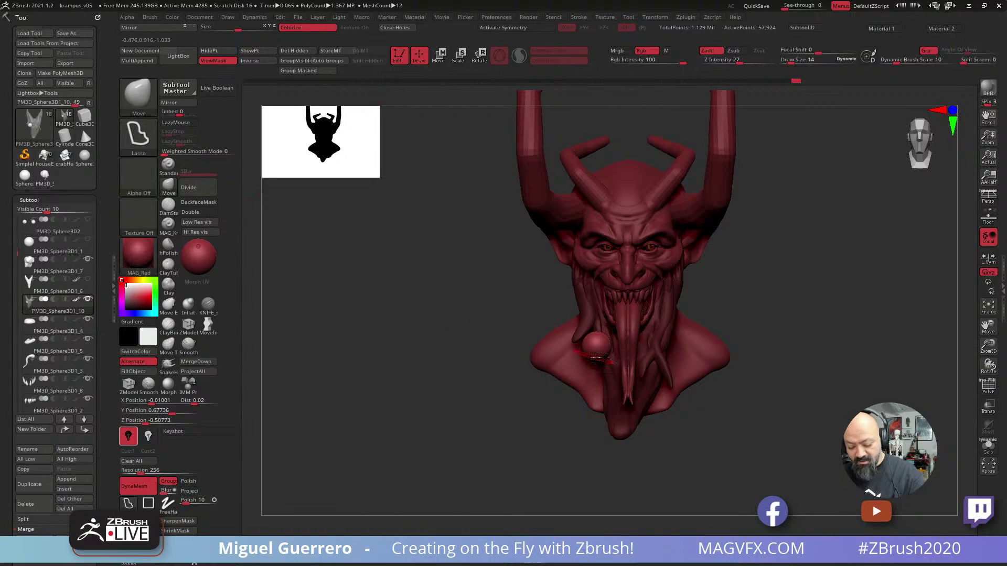
{"action": "left_click_drag", "start_coordinate": [596, 356], "coordinate": [579, 423]}
{"action": "mouse_move", "coordinate": [614, 346]}
{"action": "left_mouse_down"}
{"action": "mouse_move", "coordinate": [566, 407]}
{"action": "mouse_move", "coordinate": [609, 350]}
{"action": "mouse_move", "coordinate": [558, 333]}
{"action": "mouse_move", "coordinate": [571, 352]}
{"action": "left_mouse_up"}
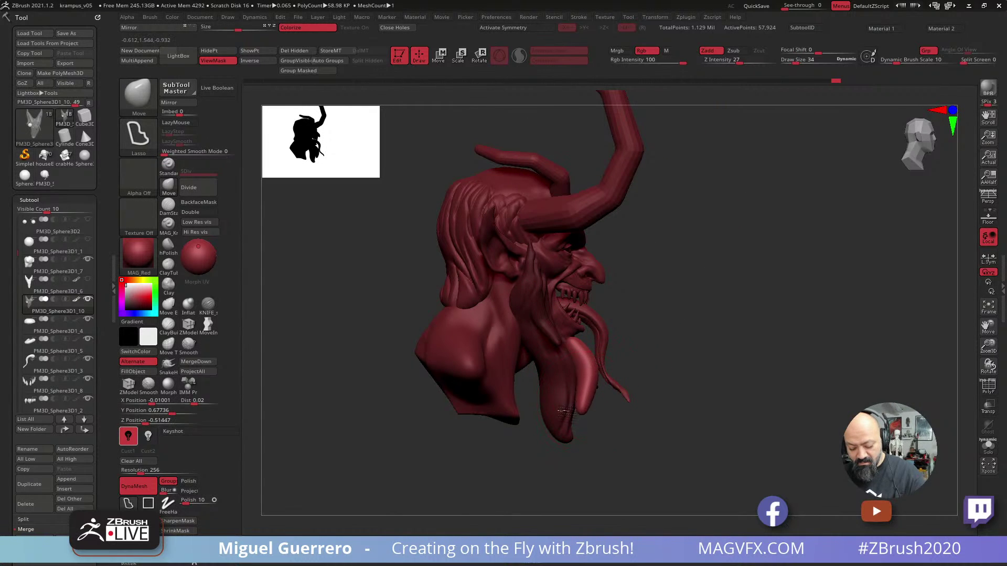
{"action": "mouse_move", "coordinate": [590, 376]}
{"action": "left_mouse_down"}
{"action": "mouse_move", "coordinate": [588, 413]}
{"action": "mouse_move", "coordinate": [577, 386]}
{"action": "mouse_move", "coordinate": [501, 348]}
{"action": "left_mouse_up"}
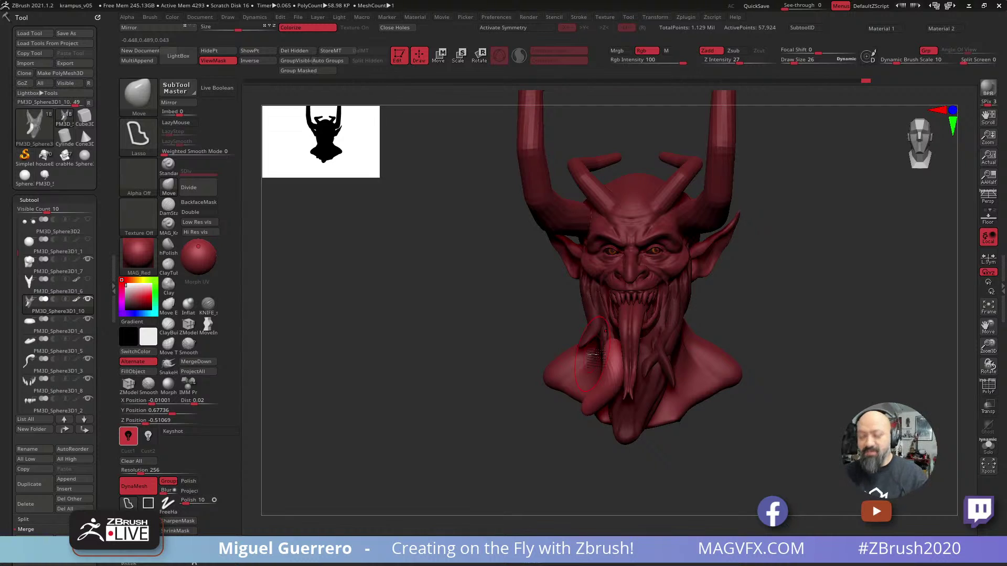
{"action": "key", "text": "shift"}
{"action": "mouse_move", "coordinate": [613, 377]}
{"action": "left_mouse_down"}
{"action": "mouse_move", "coordinate": [597, 402]}
{"action": "mouse_move", "coordinate": [613, 346]}
{"action": "mouse_move", "coordinate": [609, 388]}
{"action": "mouse_move", "coordinate": [611, 367]}
{"action": "left_mouse_up"}
{"action": "left_click", "coordinate": [507, 346], "text": "ctrl"}
{"action": "mouse_move", "coordinate": [477, 316]}
{"action": "left_mouse_down"}
{"action": "mouse_move", "coordinate": [529, 335]}
{"action": "mouse_move", "coordinate": [492, 325]}
{"action": "left_mouse_up"}
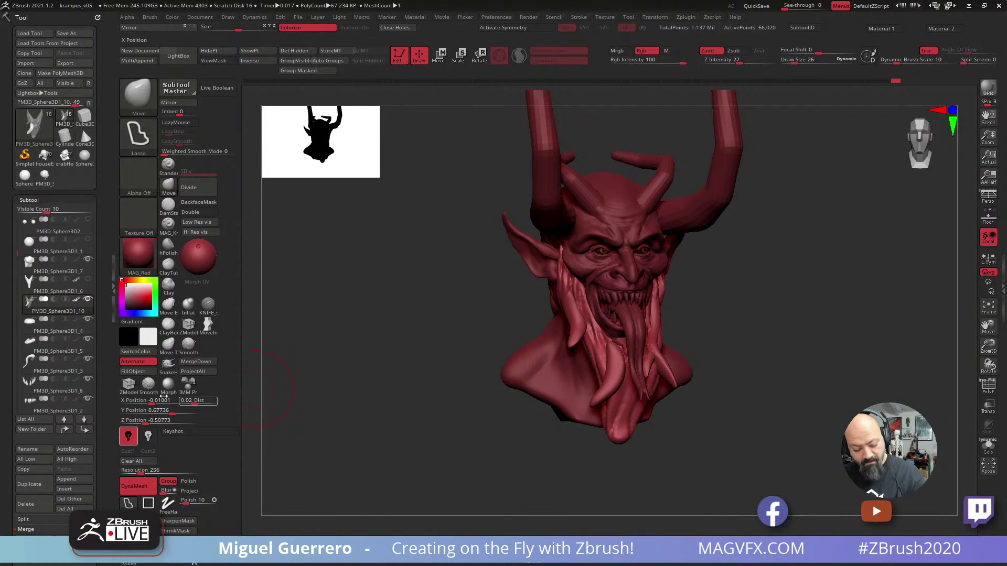
Sweep the long strand's tip outward and lift the cheek strand's upper end with the Move Topological brush at draw size 26.
{"action": "left_click", "coordinate": [168, 344]}
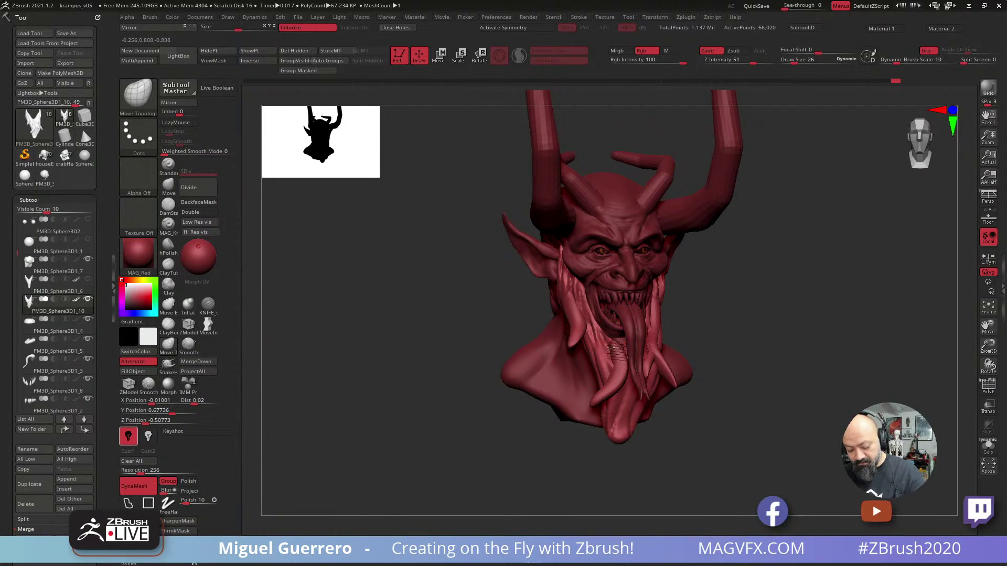
{"action": "left_click_drag", "start_coordinate": [616, 354], "coordinate": [606, 344]}
{"action": "left_click_drag", "start_coordinate": [617, 385], "coordinate": [587, 423]}
{"action": "left_click_drag", "start_coordinate": [463, 393], "coordinate": [530, 383], "text": "shift"}
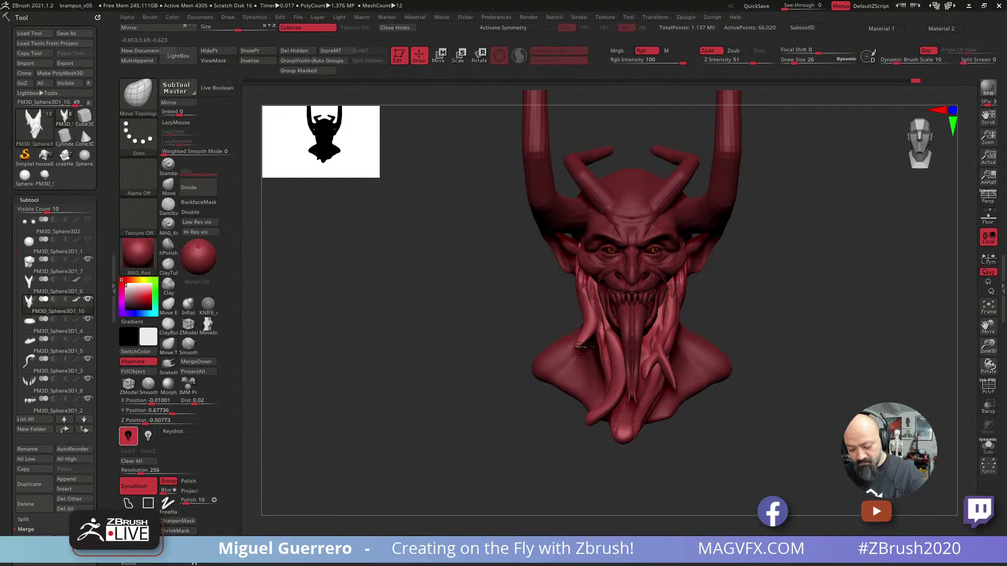
{"action": "left_click_drag", "start_coordinate": [579, 297], "coordinate": [574, 276]}
{"action": "mouse_move", "coordinate": [513, 284]}
{"action": "left_mouse_down"}
{"action": "mouse_move", "coordinate": [555, 291]}
{"action": "mouse_move", "coordinate": [569, 271]}
{"action": "left_mouse_up"}
{"action": "left_click_drag", "start_coordinate": [458, 303], "coordinate": [524, 348], "text": "shift"}
Refine the long strand's curve in profile with the Move Topological brush at draw size 34.
{"action": "mouse_move", "coordinate": [459, 322]}
{"action": "left_mouse_down"}
{"action": "mouse_move", "coordinate": [625, 409]}
{"action": "mouse_move", "coordinate": [609, 389]}
{"action": "left_mouse_up"}
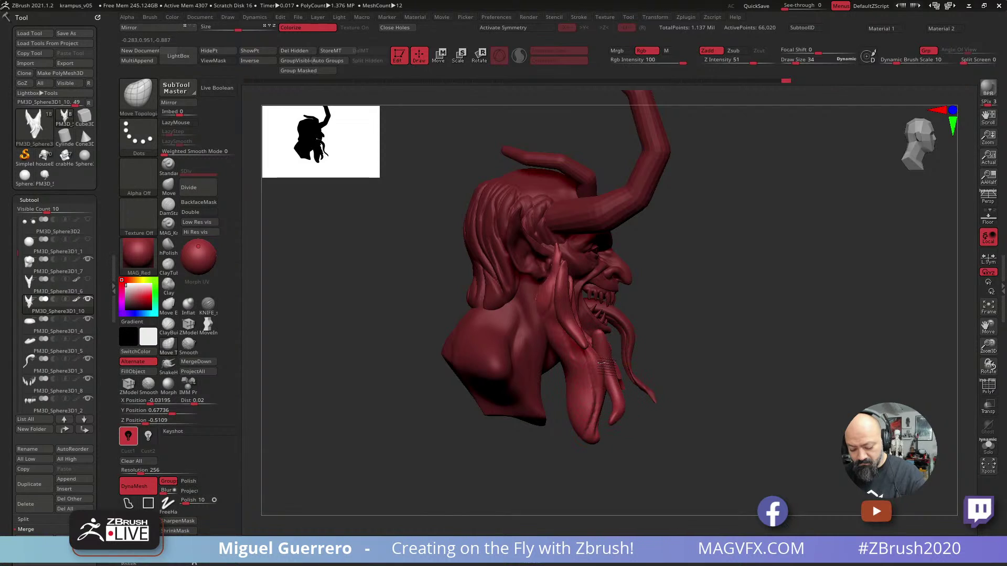
{"action": "mouse_move", "coordinate": [601, 341]}
{"action": "left_mouse_down"}
{"action": "mouse_move", "coordinate": [582, 332]}
{"action": "mouse_move", "coordinate": [607, 354]}
{"action": "left_mouse_up"}
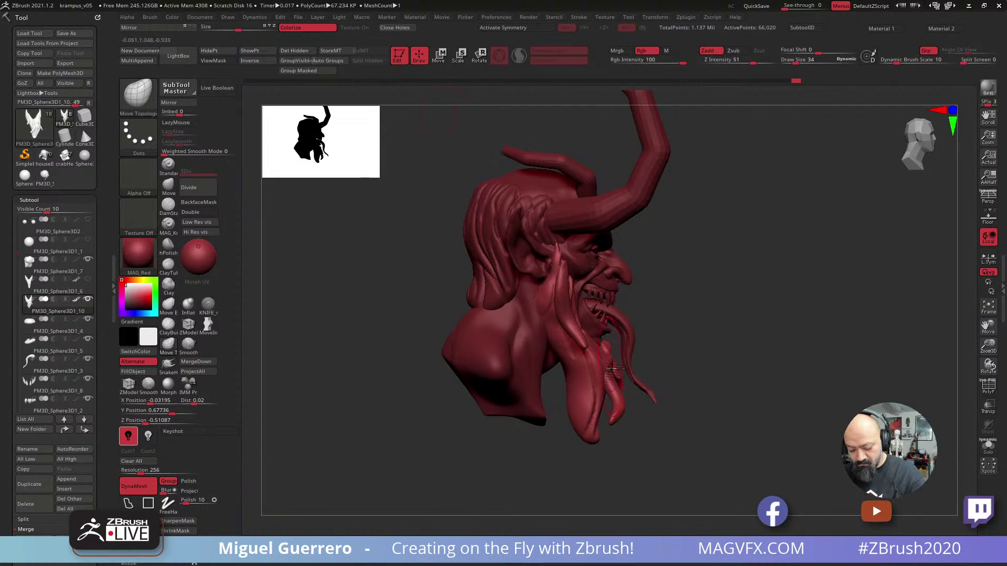
{"action": "mouse_move", "coordinate": [611, 369]}
{"action": "left_mouse_down"}
{"action": "mouse_move", "coordinate": [616, 381]}
{"action": "mouse_move", "coordinate": [615, 374]}
{"action": "left_mouse_up"}
{"action": "mouse_move", "coordinate": [618, 415]}
{"action": "left_mouse_down"}
{"action": "mouse_move", "coordinate": [603, 421]}
{"action": "mouse_move", "coordinate": [613, 394]}
{"action": "left_mouse_up"}
{"action": "left_click_drag", "start_coordinate": [392, 316], "coordinate": [372, 308]}
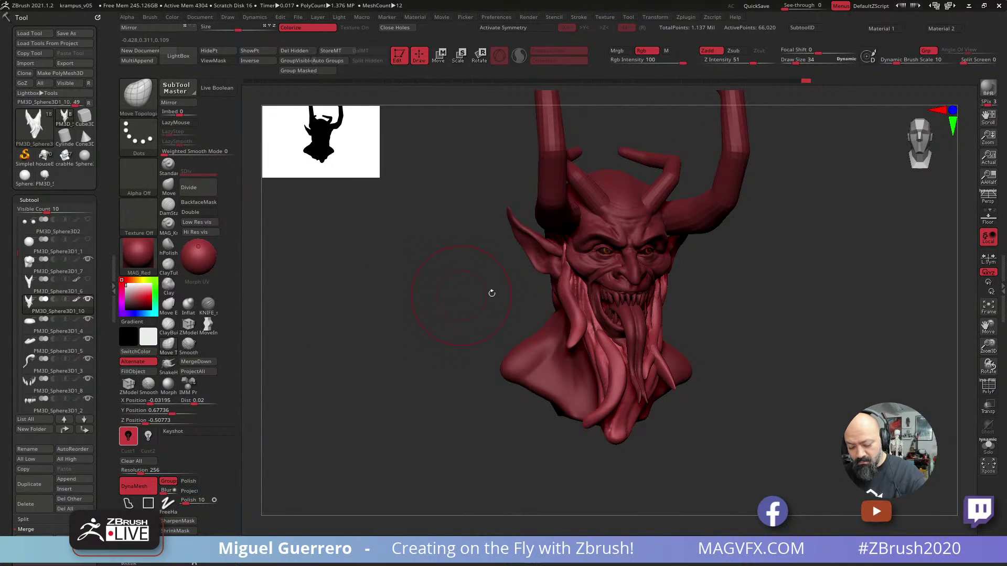
{"action": "left_click_drag", "start_coordinate": [491, 293], "coordinate": [426, 336]}
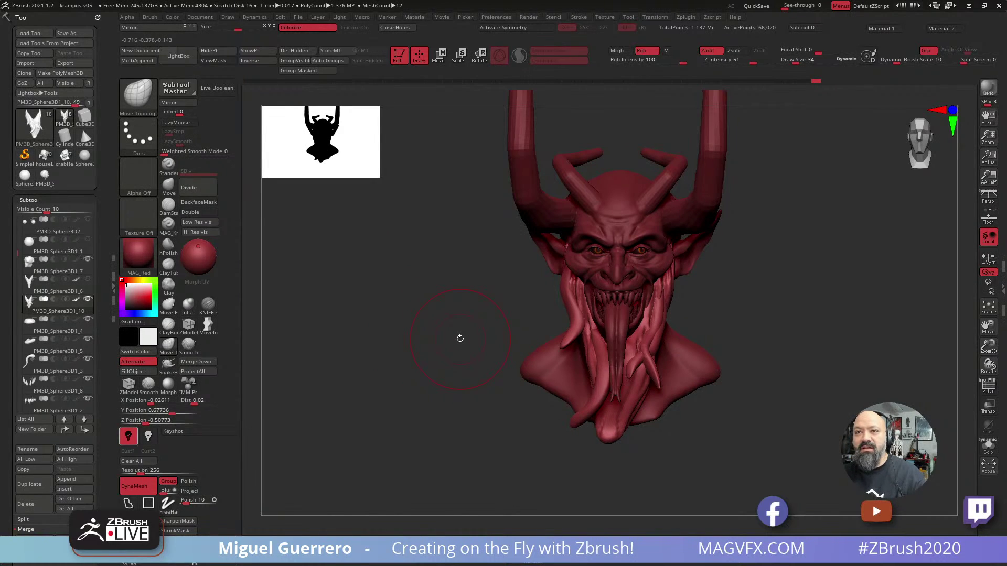
{"action": "mouse_move", "coordinate": [429, 377]}
{"action": "left_mouse_down"}
{"action": "mouse_move", "coordinate": [441, 359]}
{"action": "mouse_move", "coordinate": [418, 369]}
{"action": "left_mouse_up"}
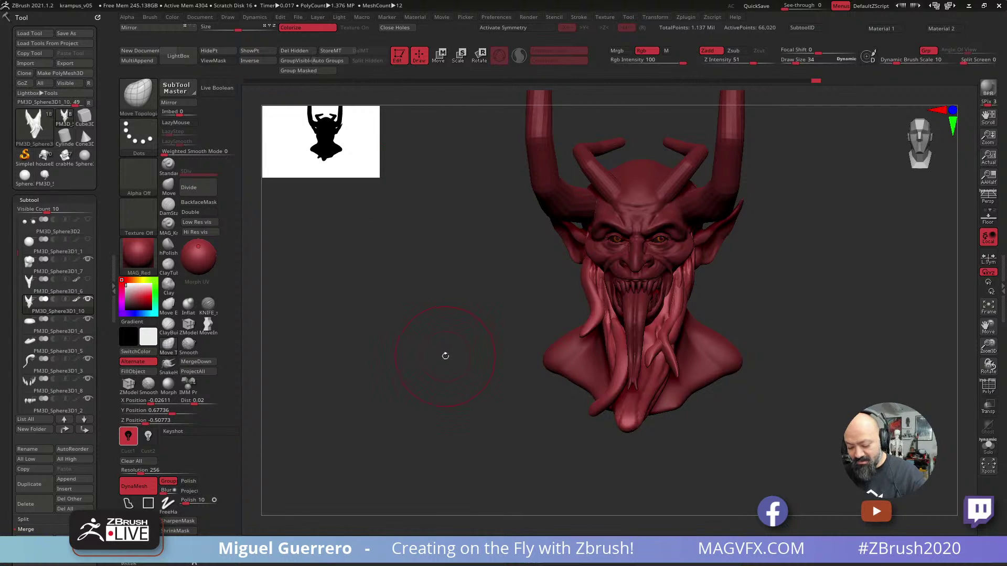
Isolate the long strand to set up a mask covering the rest of the beard, leaving only that strand unmasked.
{"action": "left_click", "coordinate": [610, 385], "text": "ctrl+shift"}
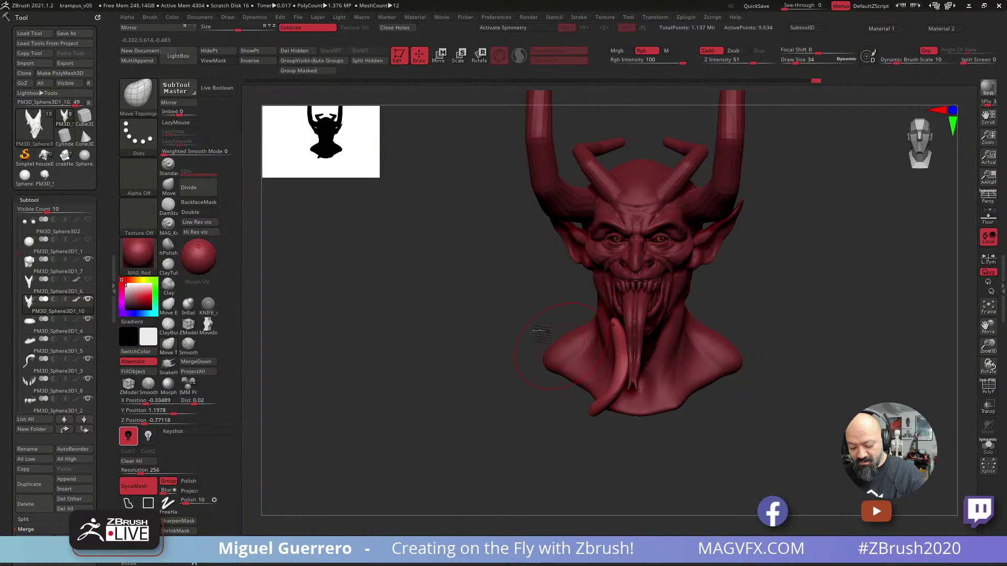
{"action": "mouse_move", "coordinate": [493, 308]}
{"action": "left_mouse_down", "text": "ctrl"}
{"action": "mouse_move", "coordinate": [682, 459]}
{"action": "mouse_move", "coordinate": [703, 449]}
{"action": "mouse_move", "coordinate": [473, 288]}
{"action": "left_mouse_up", "text": "ctrl"}
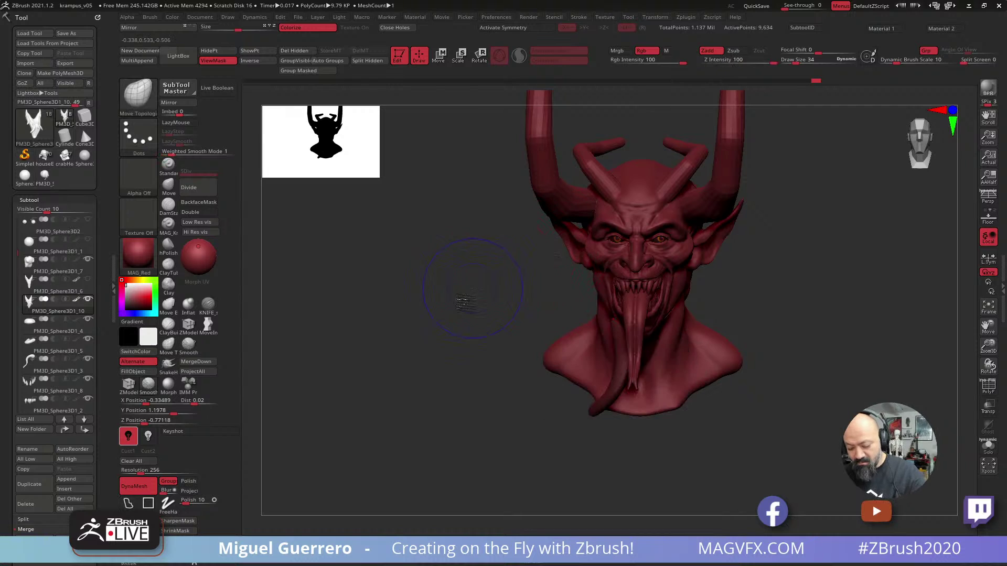
{"action": "left_click", "coordinate": [461, 299], "text": "ctrl+shift"}
{"action": "left_click", "coordinate": [425, 319], "text": "ctrl"}
{"action": "left_click_drag", "start_coordinate": [445, 322], "coordinate": [449, 329]}
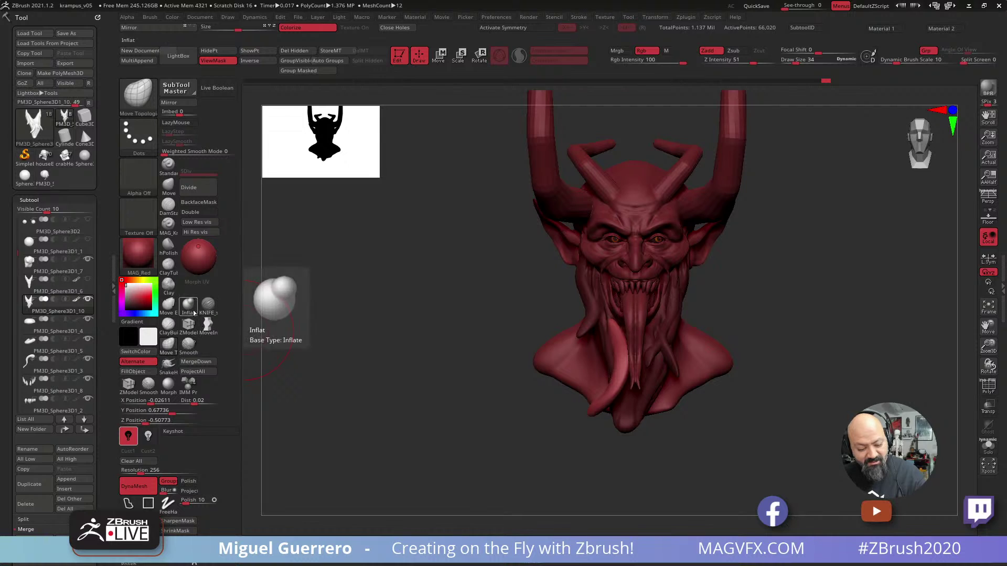
Duplicate the unmasked long strand with the Move gizmo and offset the copy sideways behind the tongue.
{"action": "key", "text": "w"}
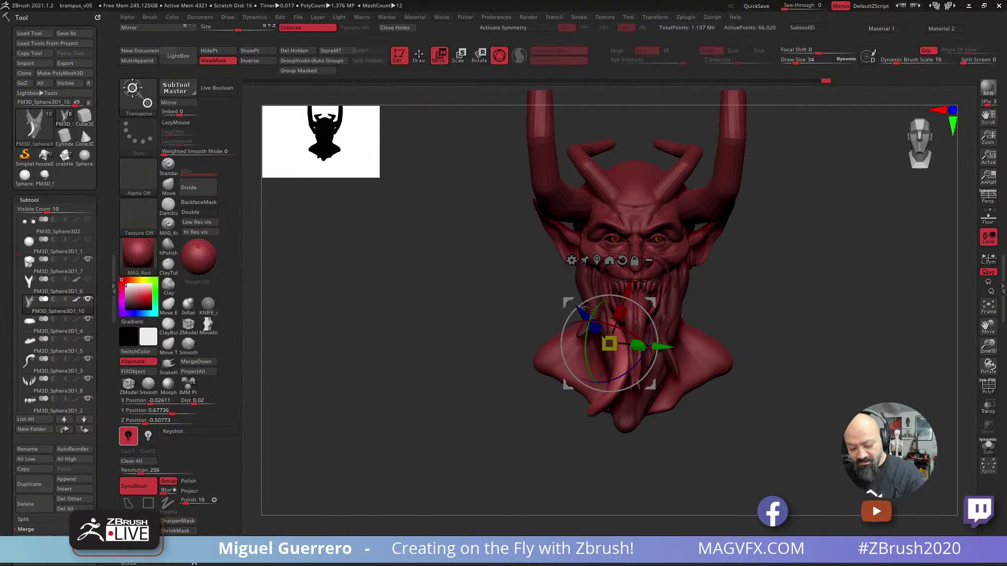
{"action": "left_click_drag", "start_coordinate": [582, 303], "coordinate": [588, 300]}
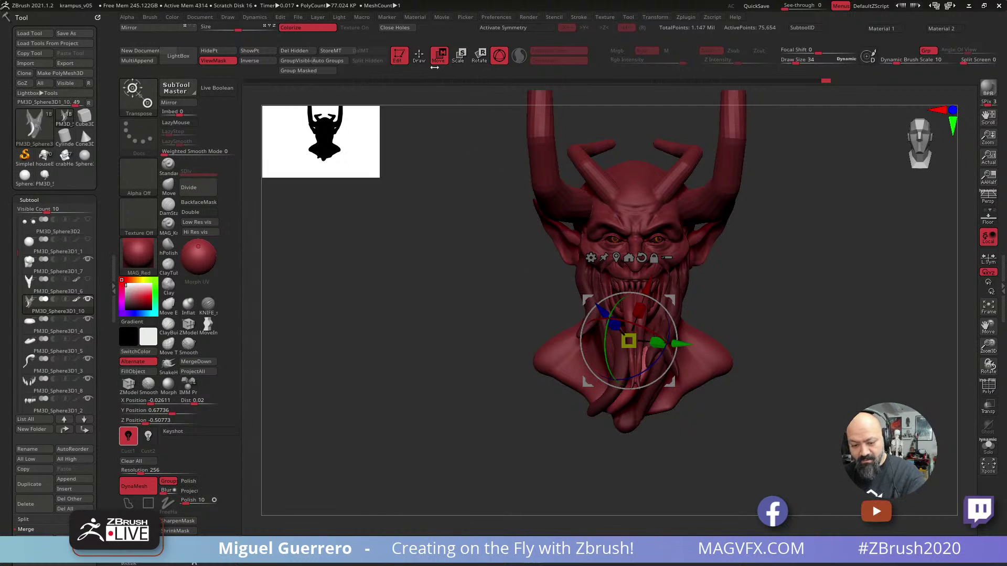
{"action": "key", "text": "q"}
Pull the copied strand forward and swing its upper part to the character's left of the tongue with the Move brush at draw size 42.
{"action": "left_click_drag", "start_coordinate": [495, 308], "coordinate": [566, 315]}
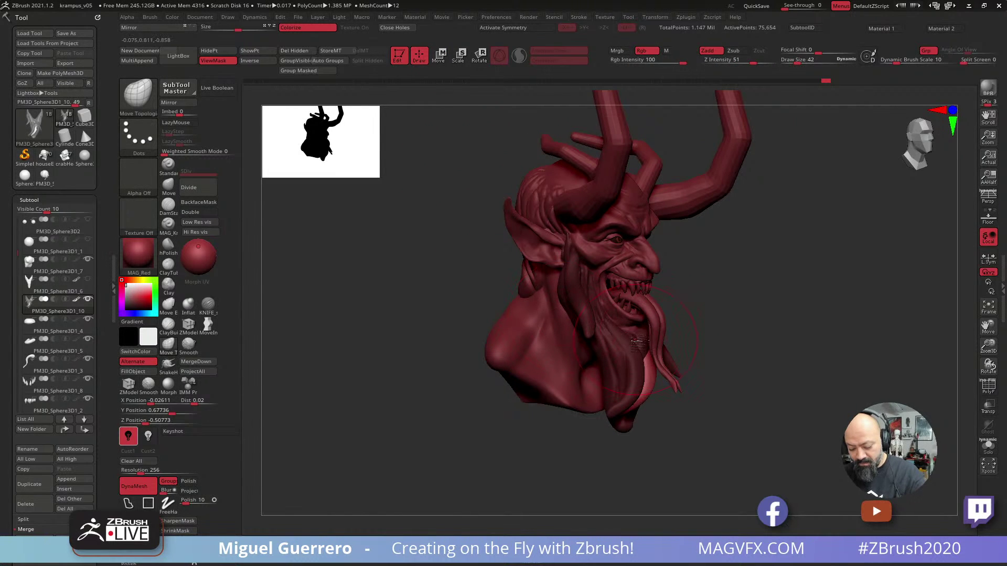
{"action": "left_click", "coordinate": [168, 186]}
{"action": "left_click_drag", "start_coordinate": [451, 300], "coordinate": [476, 302]}
{"action": "left_click_drag", "start_coordinate": [649, 350], "coordinate": [652, 333]}
{"action": "left_click_drag", "start_coordinate": [740, 413], "coordinate": [703, 422]}
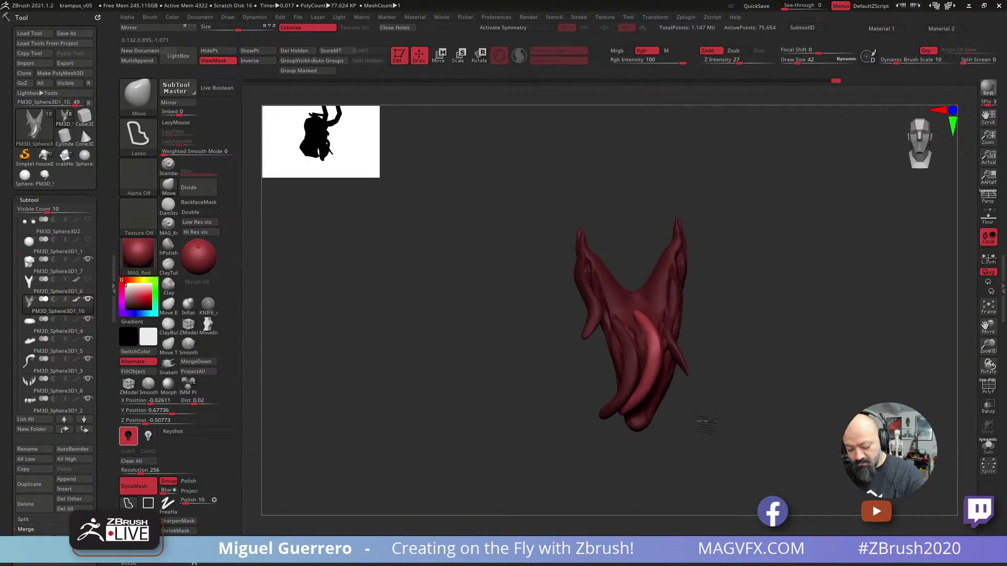
{"action": "left_click_drag", "start_coordinate": [655, 353], "coordinate": [683, 319]}
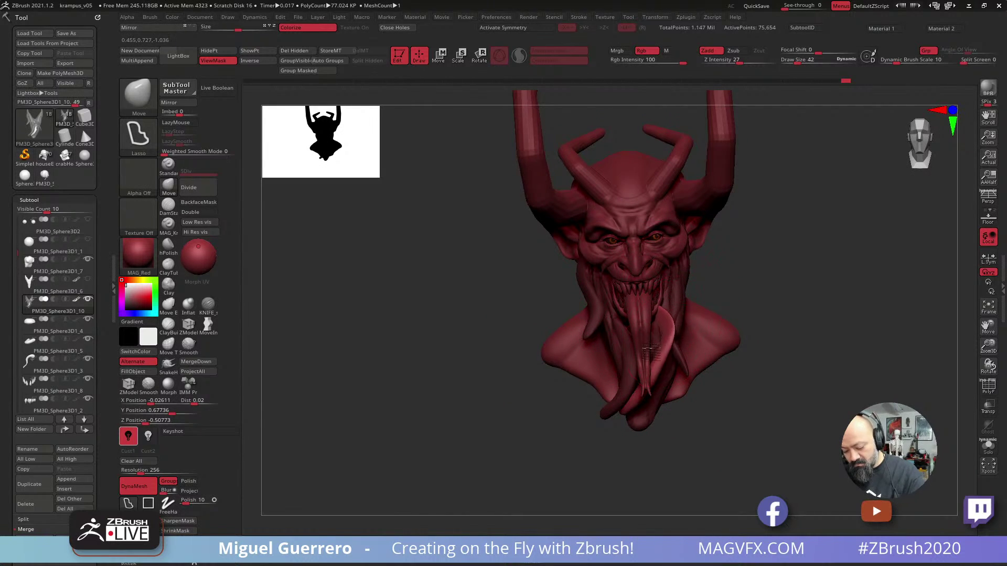
{"action": "left_click_drag", "start_coordinate": [650, 348], "coordinate": [642, 344]}
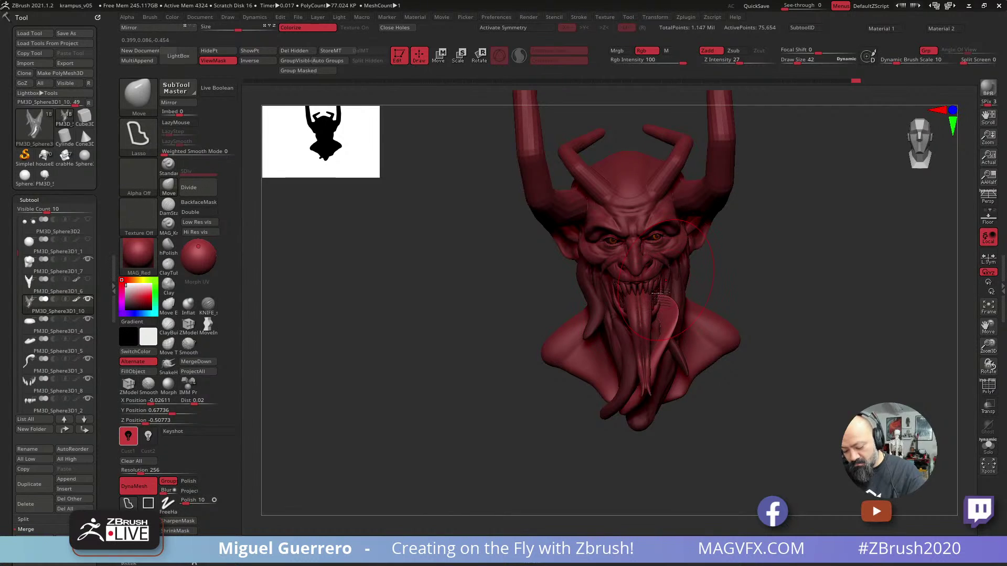
Thicken the upper part of the copied strand with the Inflat brush at draw size 42.
{"action": "left_click", "coordinate": [188, 304]}
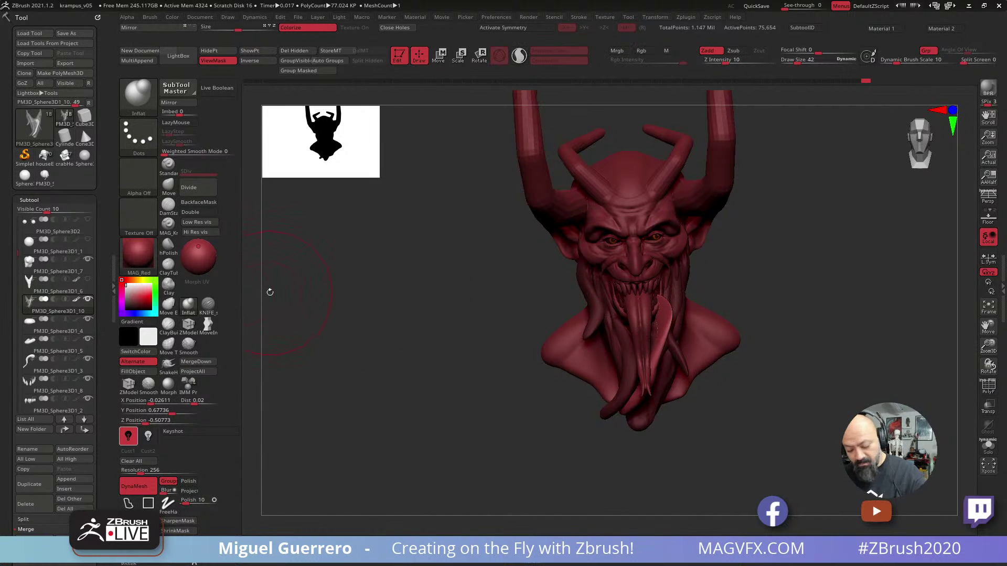
{"action": "left_click_drag", "start_coordinate": [655, 326], "coordinate": [659, 296]}
{"action": "mouse_move", "coordinate": [498, 276]}
{"action": "left_mouse_down"}
{"action": "mouse_move", "coordinate": [467, 285]}
{"action": "mouse_move", "coordinate": [409, 257]}
{"action": "left_mouse_up"}
Pull the upper part of the copied strand up and outward beside the tongue with the Move brush, using draw size 18.
{"action": "left_click", "coordinate": [168, 187]}
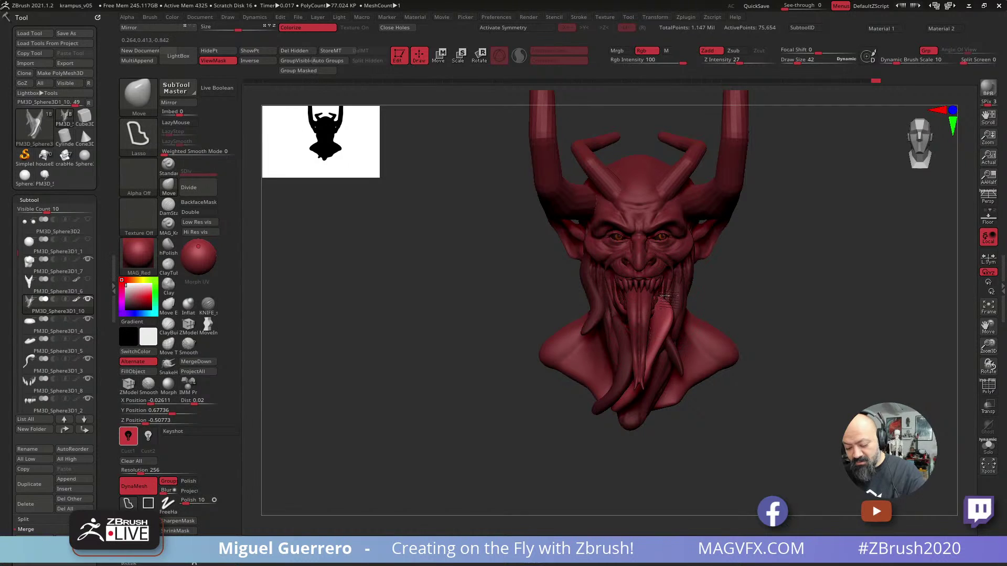
{"action": "left_click_drag", "start_coordinate": [666, 298], "coordinate": [673, 288]}
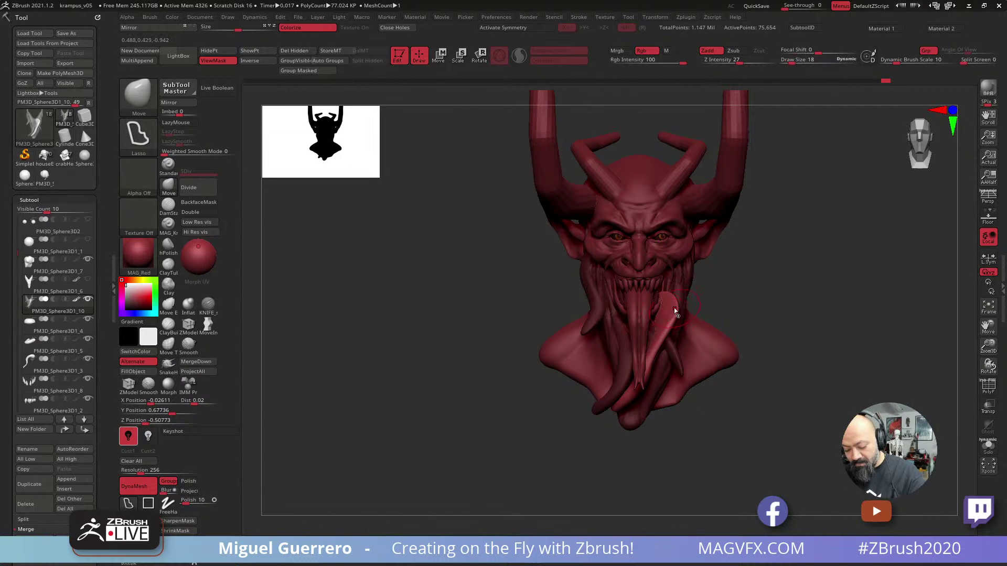
{"action": "left_click_drag", "start_coordinate": [518, 284], "coordinate": [485, 284]}
{"action": "left_click_drag", "start_coordinate": [662, 311], "coordinate": [702, 308]}
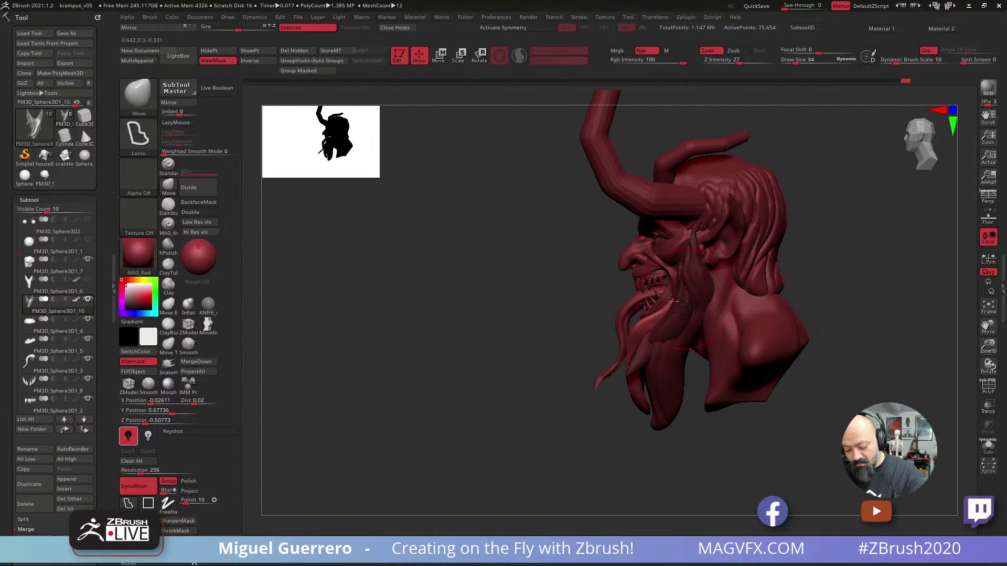
Draw the copied strand's lower tip downward past the chin beard with the Move brush at draw sizes 22 to 26.
{"action": "left_click_drag", "start_coordinate": [519, 293], "coordinate": [563, 295], "text": "shift"}
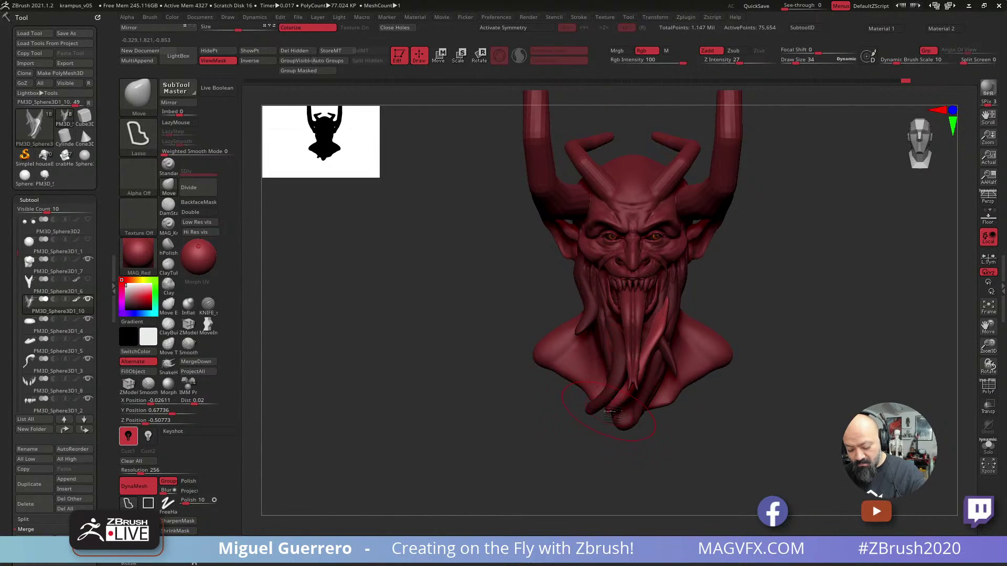
{"action": "key", "text": "bracketleft"}
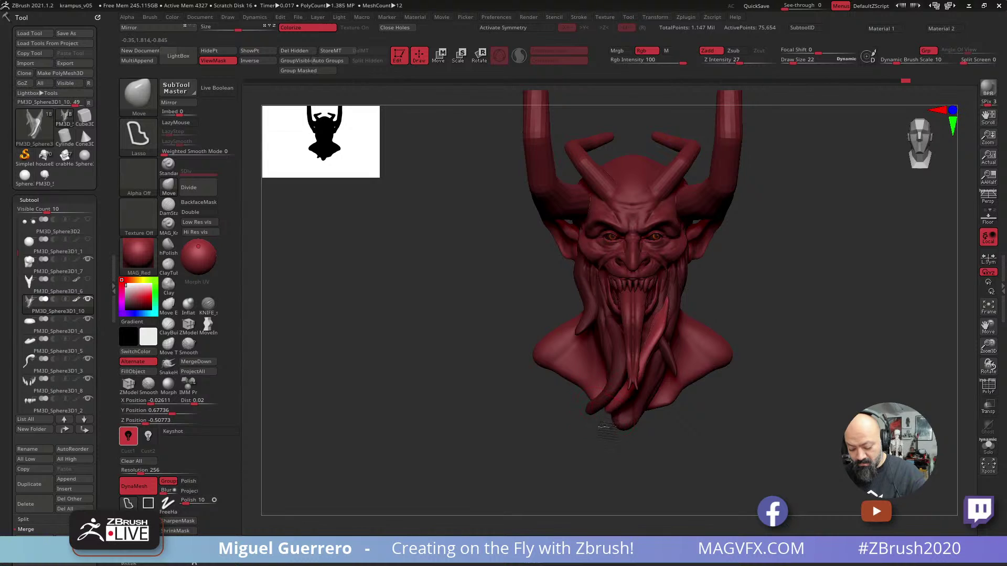
{"action": "mouse_move", "coordinate": [607, 428]}
{"action": "left_mouse_down"}
{"action": "mouse_move", "coordinate": [595, 452]}
{"action": "mouse_move", "coordinate": [603, 423]}
{"action": "left_mouse_up"}
{"action": "mouse_move", "coordinate": [577, 427]}
{"action": "left_mouse_down"}
{"action": "mouse_move", "coordinate": [539, 403]}
{"action": "mouse_move", "coordinate": [582, 407]}
{"action": "mouse_move", "coordinate": [600, 434]}
{"action": "left_mouse_up"}
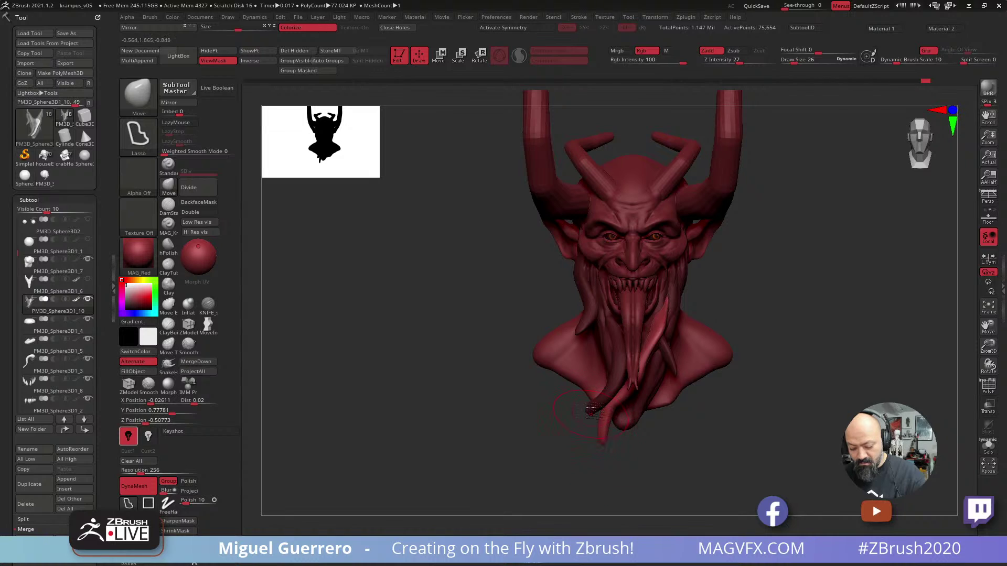
Thicken the middle of the copied strand beside the tongue with the Inflat brush at draw size 26.
{"action": "left_click_drag", "start_coordinate": [456, 321], "coordinate": [422, 311]}
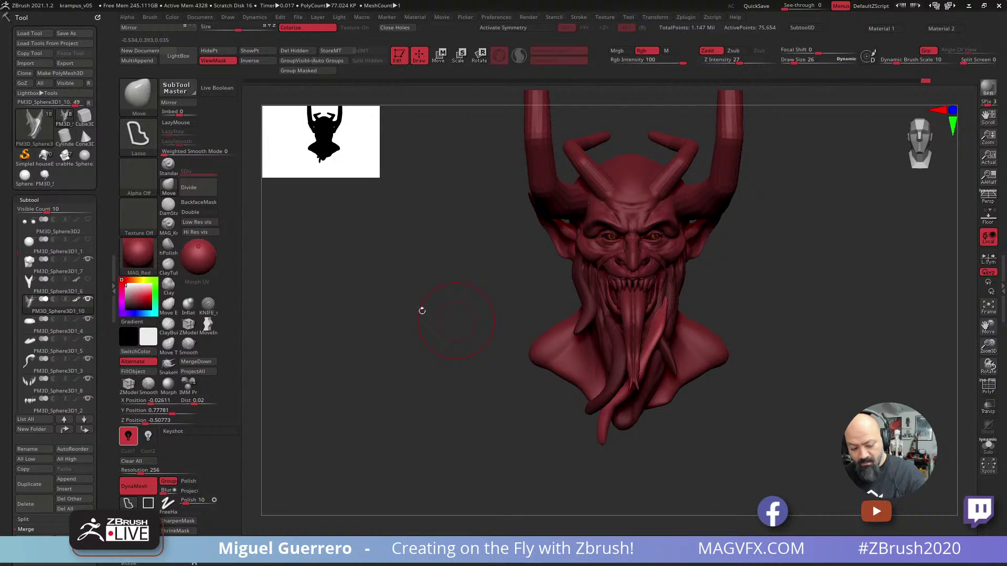
{"action": "left_click", "coordinate": [187, 307]}
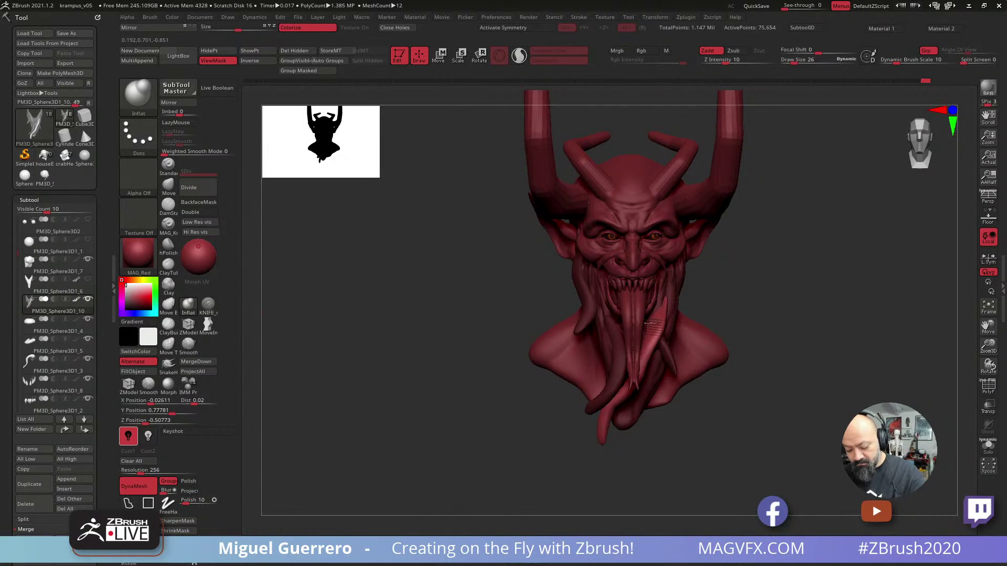
{"action": "left_click_drag", "start_coordinate": [456, 315], "coordinate": [439, 304]}
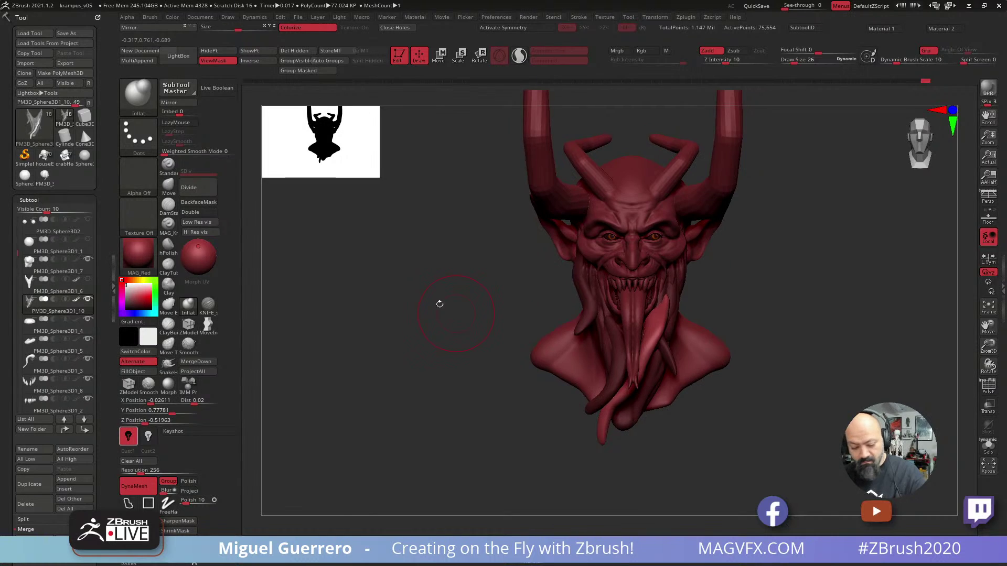
Reshape the copied strand's middle and lower end in side view with the Move brush at draw size 34.
{"action": "left_click", "coordinate": [167, 192]}
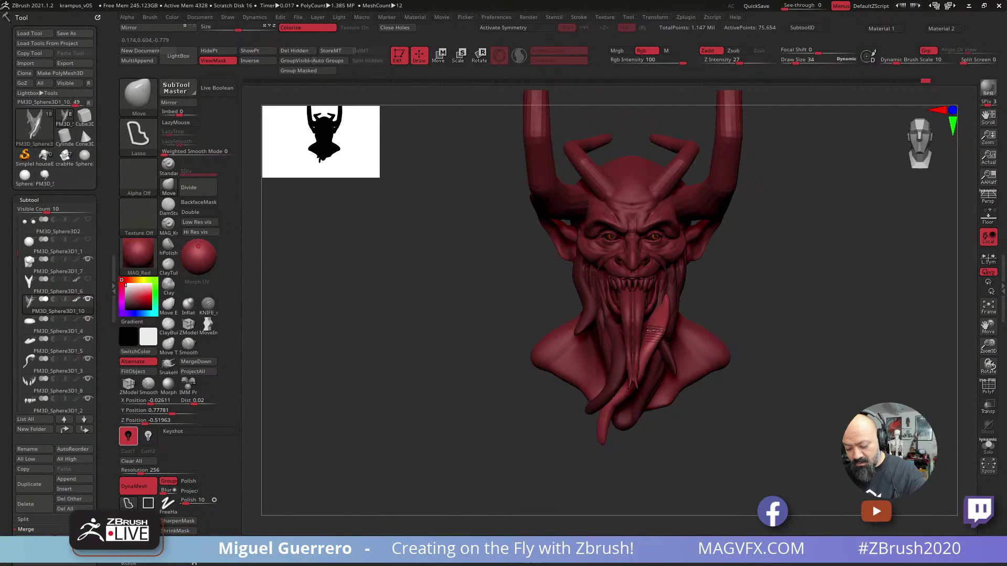
{"action": "left_click_drag", "start_coordinate": [455, 309], "coordinate": [582, 342]}
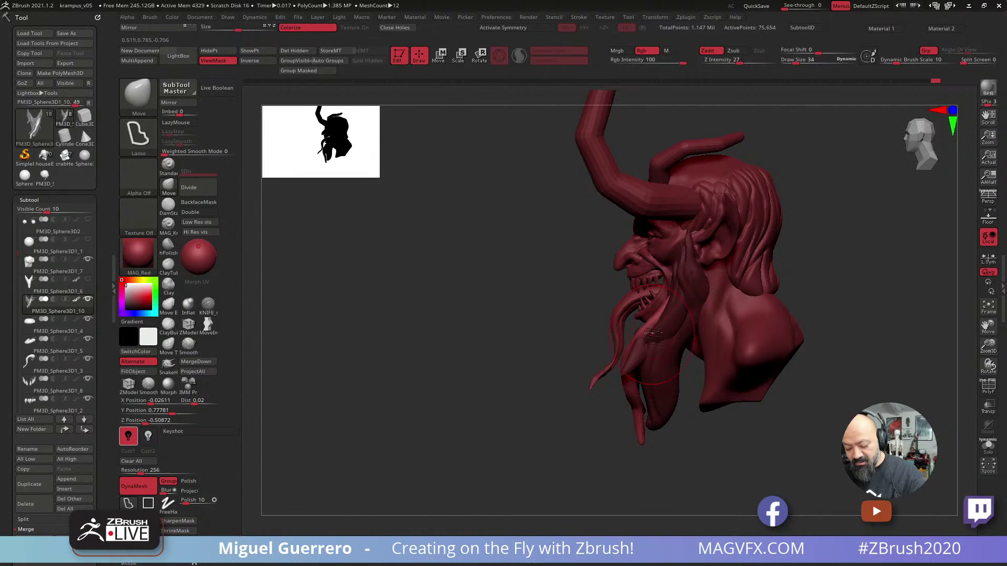
{"action": "left_click_drag", "start_coordinate": [627, 391], "coordinate": [650, 394]}
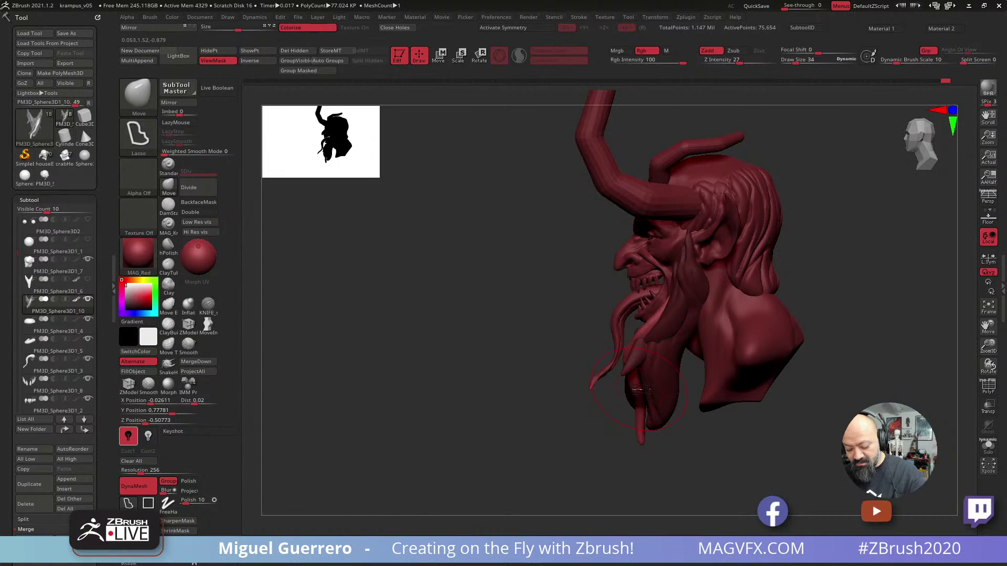
{"action": "left_click_drag", "start_coordinate": [632, 452], "coordinate": [640, 408]}
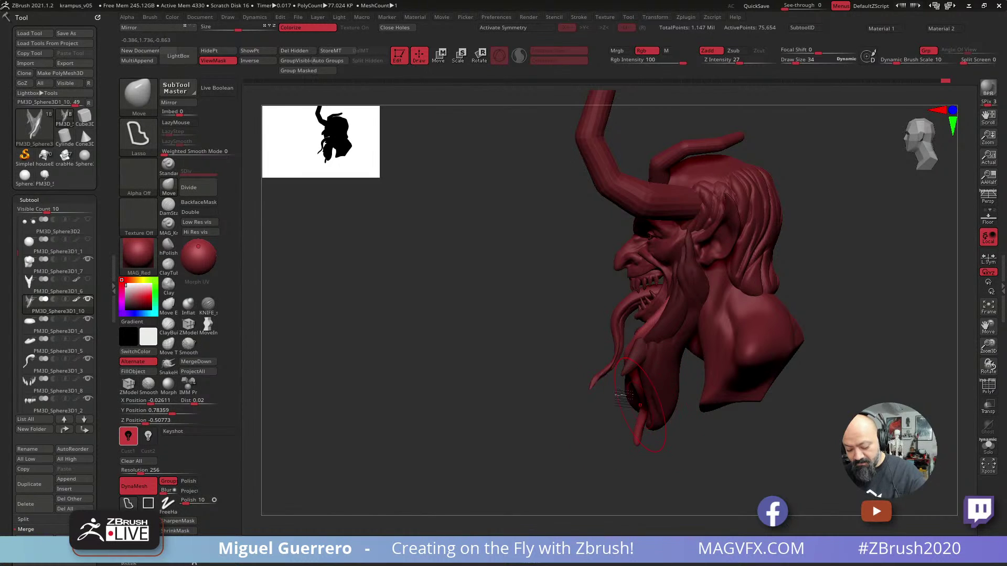
Inflate the copied strand from its middle toward the lower part with the Inflat brush at draw size 34.
{"action": "mouse_move", "coordinate": [472, 359]}
{"action": "left_mouse_down"}
{"action": "mouse_move", "coordinate": [540, 362]}
{"action": "mouse_move", "coordinate": [375, 326]}
{"action": "left_mouse_up"}
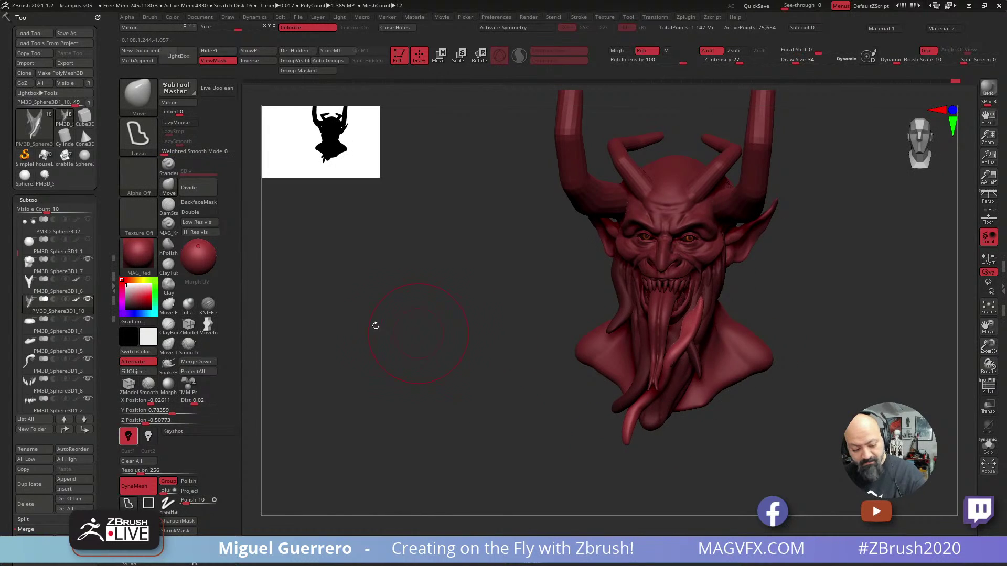
{"action": "left_click", "coordinate": [189, 306]}
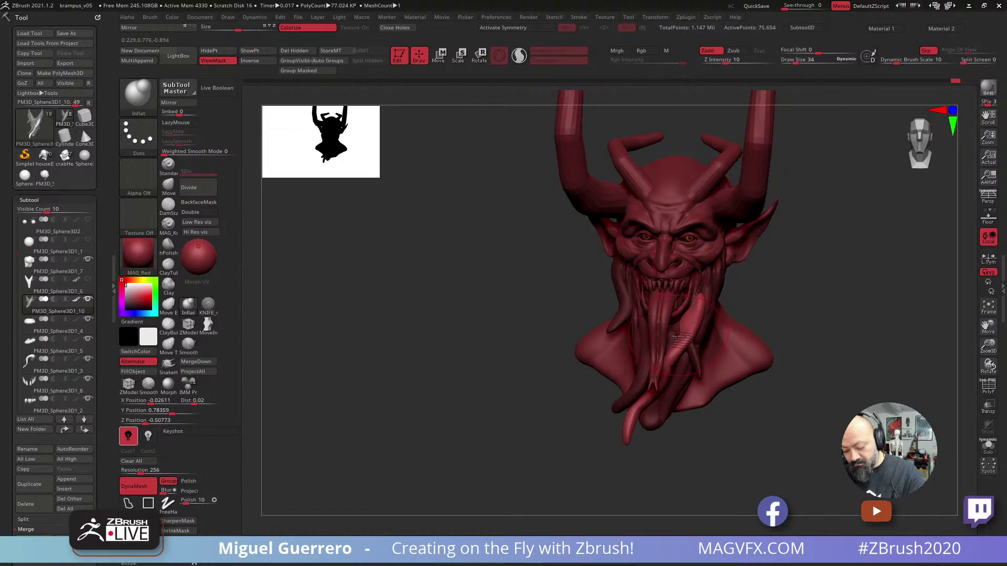
{"action": "left_click_drag", "start_coordinate": [678, 335], "coordinate": [643, 389]}
{"action": "left_click_drag", "start_coordinate": [511, 337], "coordinate": [513, 330], "text": "shift"}
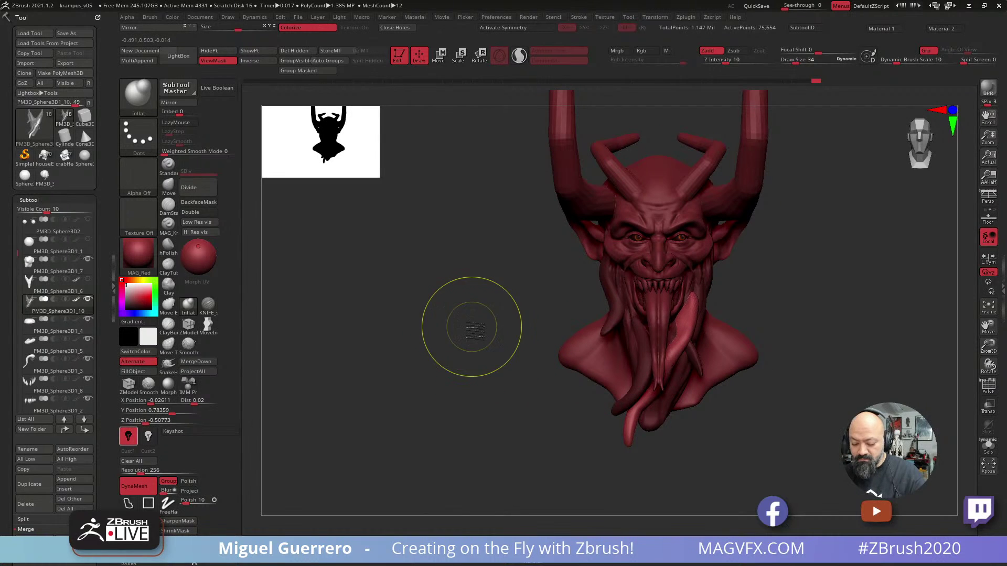
Hide the mask display on the beard and nudge the strand beside the tongue with the Move Topological brush at draw size 38.
{"action": "key", "text": "ctrl+h"}
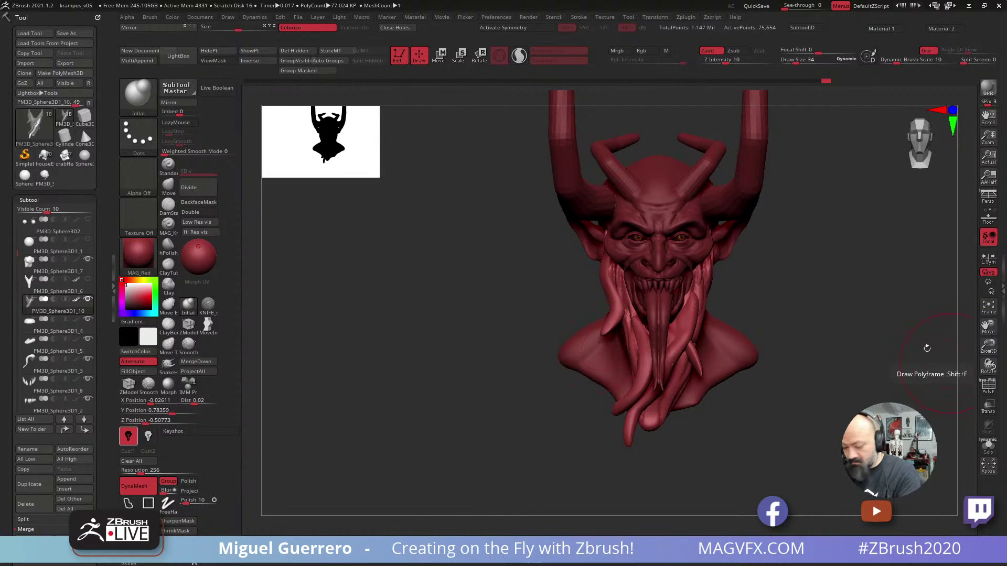
{"action": "left_click_drag", "start_coordinate": [495, 322], "coordinate": [542, 331]}
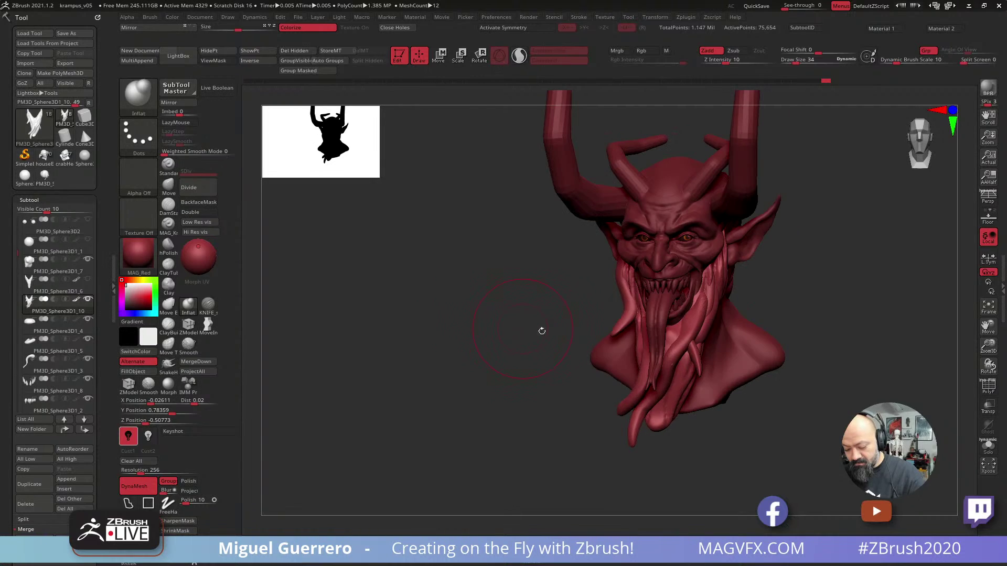
{"action": "left_click_drag", "start_coordinate": [489, 307], "coordinate": [487, 309], "text": "shift"}
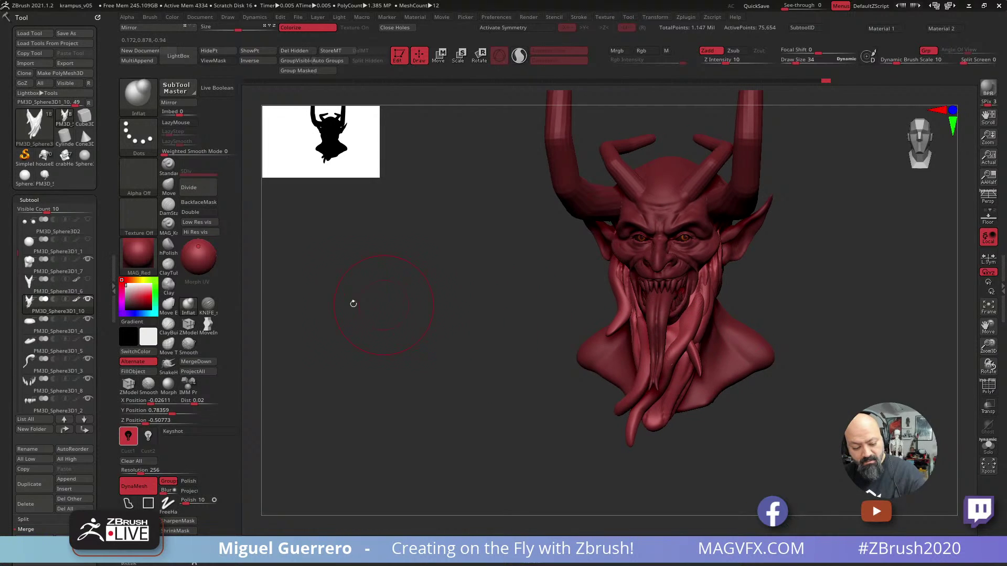
{"action": "left_click", "coordinate": [167, 345]}
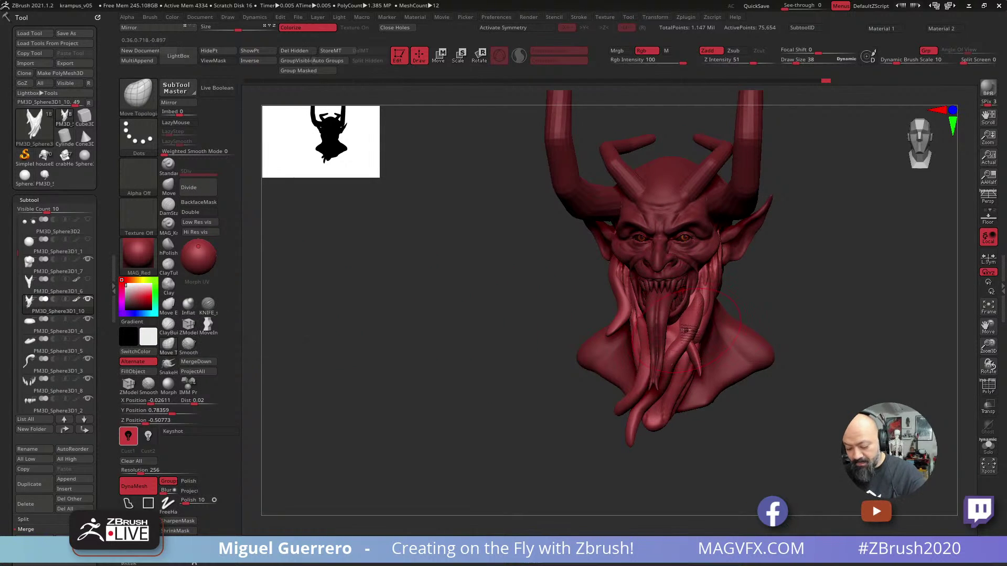
{"action": "mouse_move", "coordinate": [698, 353]}
{"action": "left_mouse_down"}
{"action": "mouse_move", "coordinate": [724, 367]}
{"action": "mouse_move", "coordinate": [704, 339]}
{"action": "left_mouse_up"}
{"action": "left_click_drag", "start_coordinate": [487, 303], "coordinate": [335, 222]}
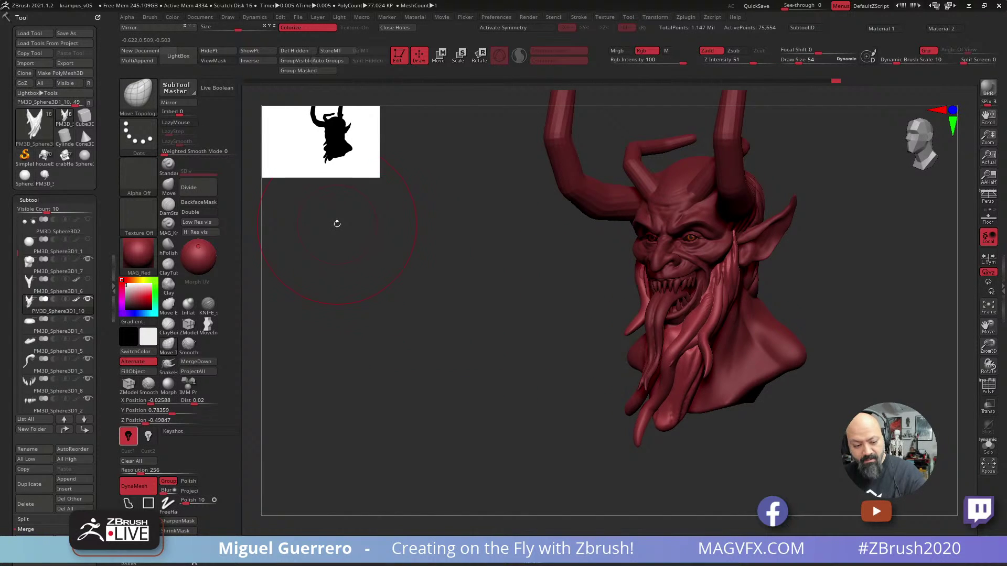
Insert one sphere below each ear at the top of the beard with the IMM Primitives brush.
{"action": "left_click", "coordinate": [139, 104]}
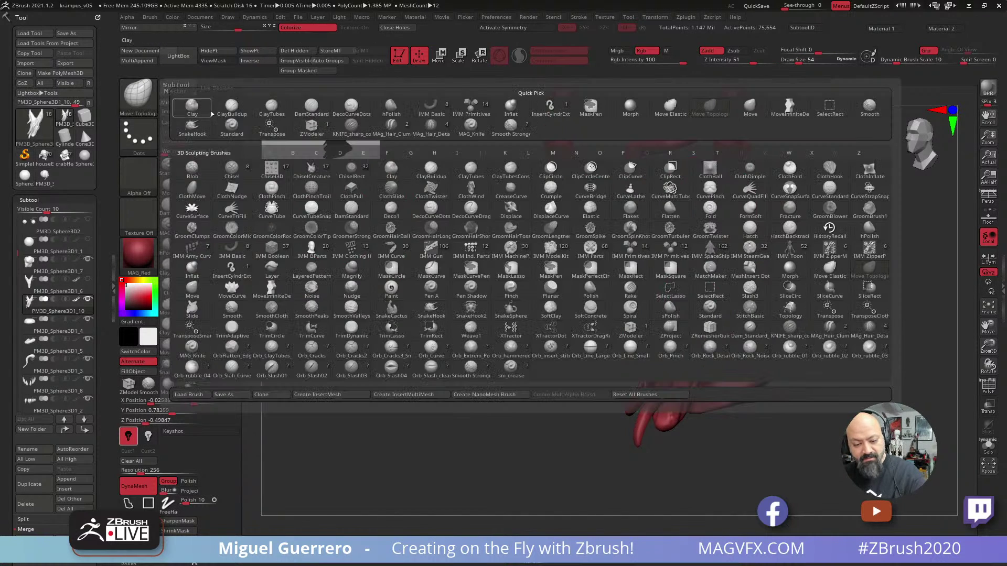
{"action": "left_click", "coordinate": [471, 112]}
{"action": "left_click_drag", "start_coordinate": [457, 250], "coordinate": [618, 259]}
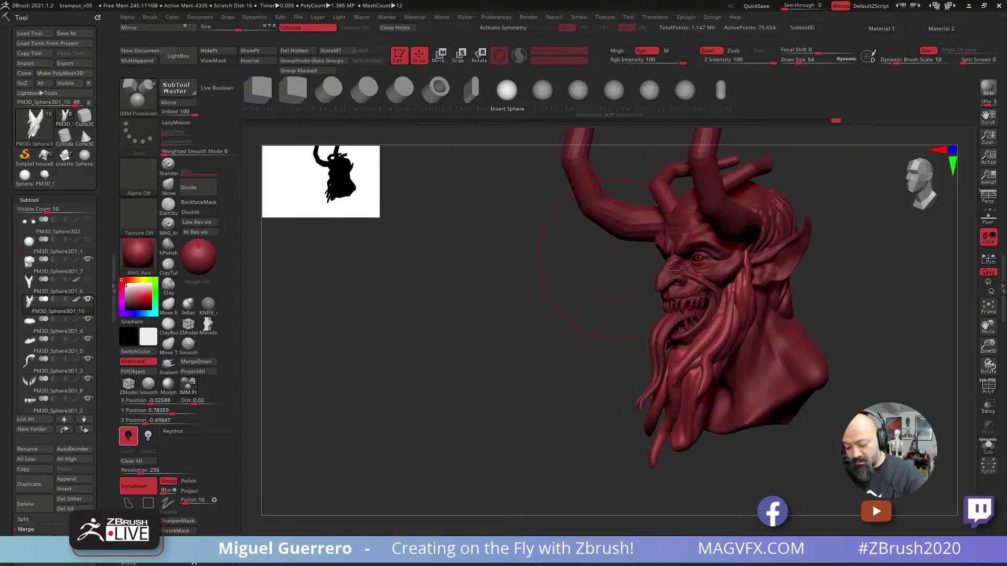
{"action": "left_click_drag", "start_coordinate": [744, 279], "coordinate": [733, 261]}
{"action": "right_click_drag", "start_coordinate": [728, 261], "coordinate": [646, 270]}
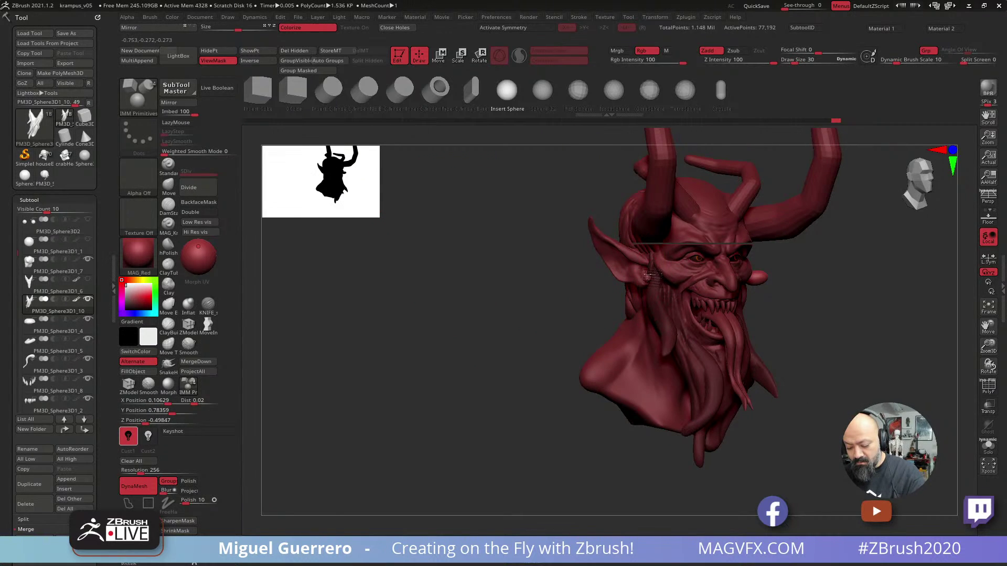
{"action": "left_click_drag", "start_coordinate": [651, 269], "coordinate": [641, 270]}
{"action": "left_click_drag", "start_coordinate": [491, 268], "coordinate": [414, 275], "text": "shift"}
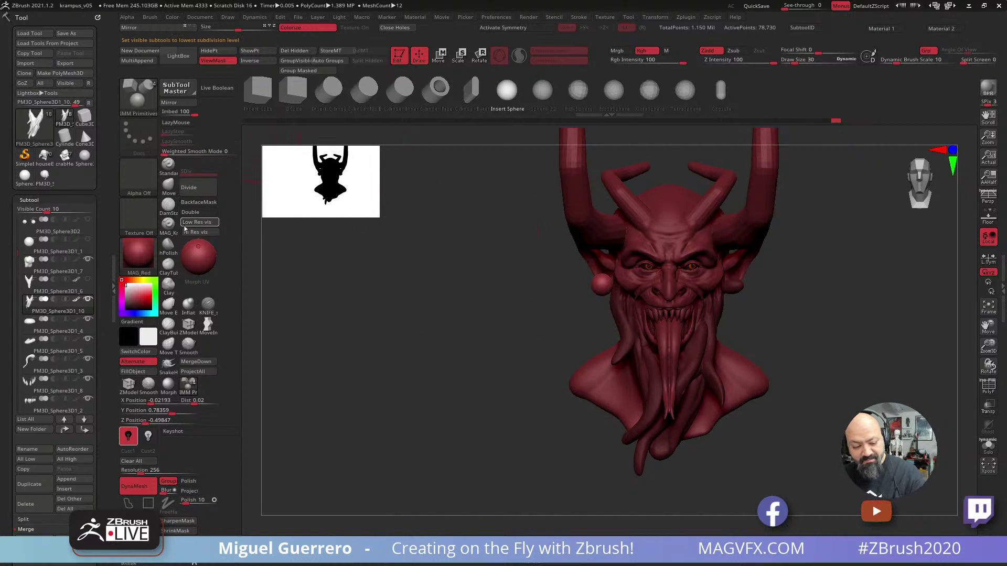
Stretch the sphere below the character's right ear downward into a strand with the Move brush at draw size 22.
{"action": "left_click", "coordinate": [168, 185]}
{"action": "mouse_move", "coordinate": [610, 292]}
{"action": "left_mouse_down"}
{"action": "mouse_move", "coordinate": [610, 283]}
{"action": "mouse_move", "coordinate": [622, 306]}
{"action": "left_mouse_up"}
{"action": "key", "text": "bracketleft"}
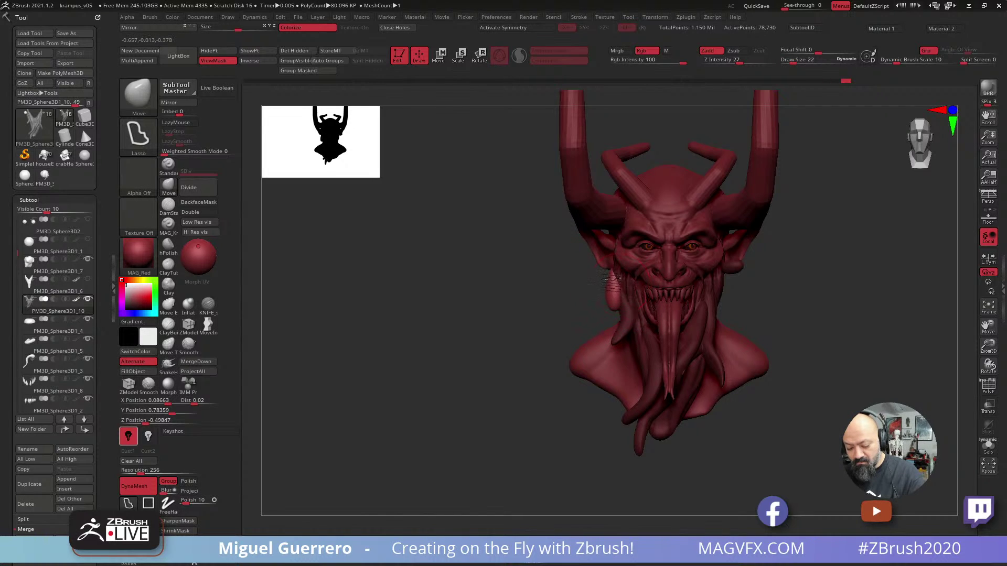
{"action": "mouse_move", "coordinate": [565, 312]}
{"action": "left_mouse_down"}
{"action": "mouse_move", "coordinate": [589, 289]}
{"action": "mouse_move", "coordinate": [637, 319]}
{"action": "left_mouse_up"}
{"action": "key", "text": "bracketleft"}
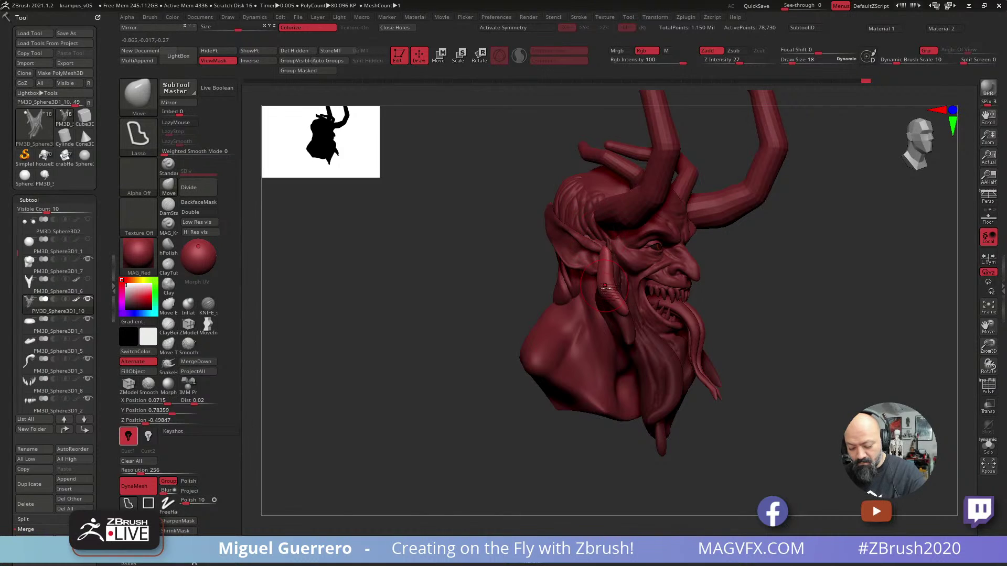
Bend the strand below the character's right ear against the cheek with the Move brush at draw sizes 18 and 10, and smooth it.
{"action": "left_click_drag", "start_coordinate": [606, 271], "coordinate": [588, 271]}
{"action": "left_click_drag", "start_coordinate": [478, 279], "coordinate": [471, 278], "text": "shift"}
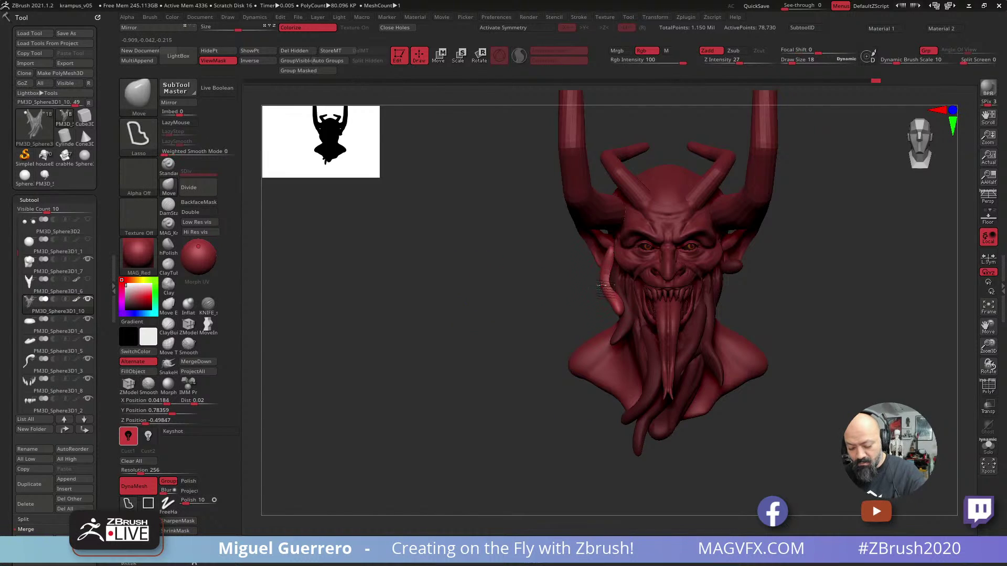
{"action": "key", "text": "shift"}
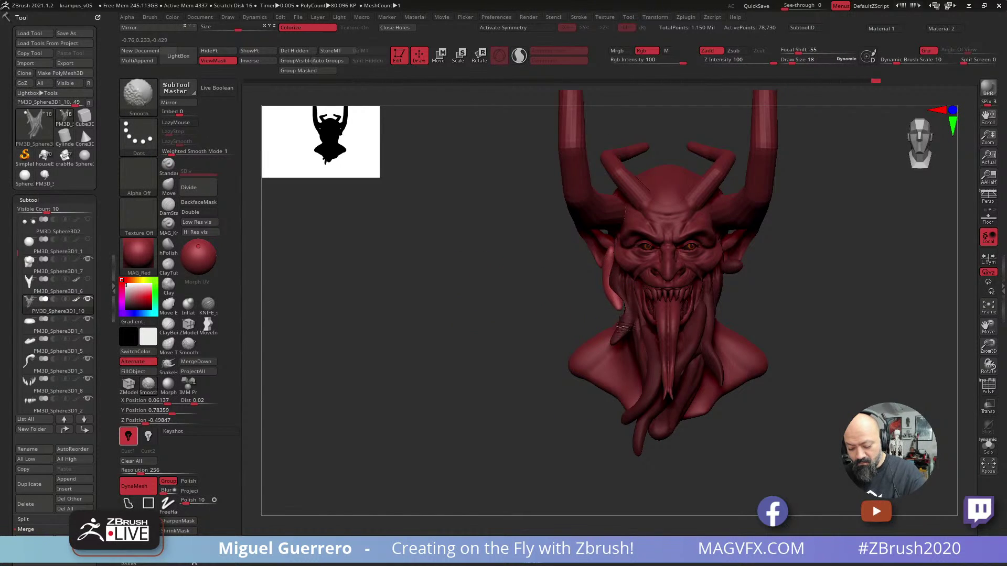
{"action": "left_click_drag", "start_coordinate": [625, 327], "coordinate": [622, 318], "text": "shift"}
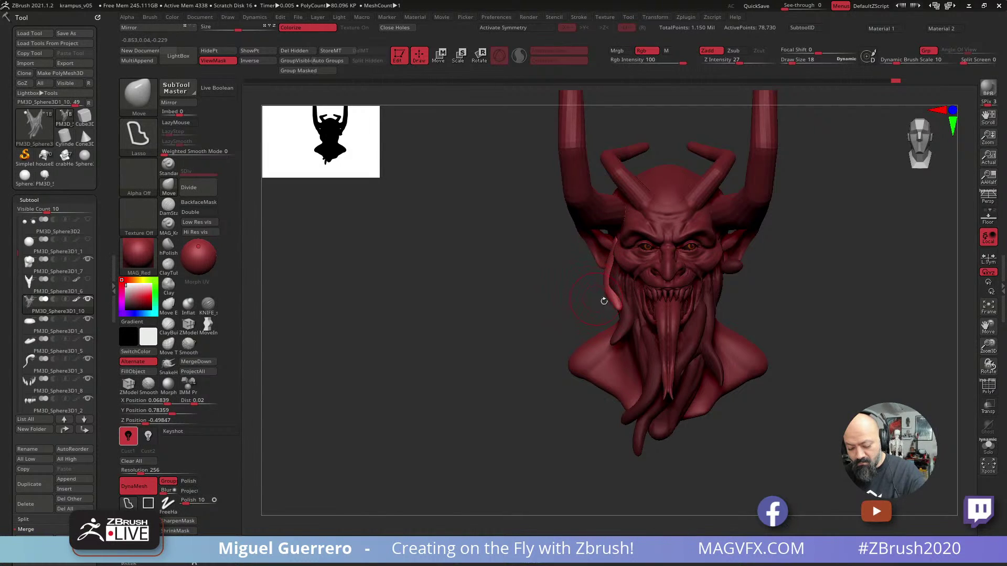
{"action": "left_click_drag", "start_coordinate": [581, 296], "coordinate": [556, 345]}
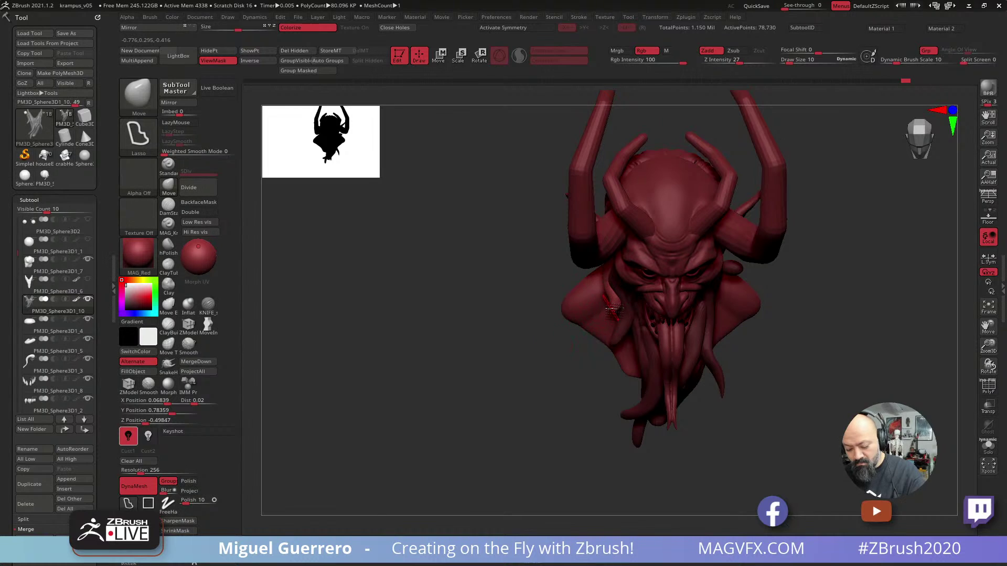
{"action": "left_click_drag", "start_coordinate": [487, 279], "coordinate": [531, 290], "text": "shift"}
Isolate and mask the sphere below the character's left ear, show the whole beard again, and invert the mask.
{"action": "left_click", "coordinate": [729, 266], "text": "ctrl+shift"}
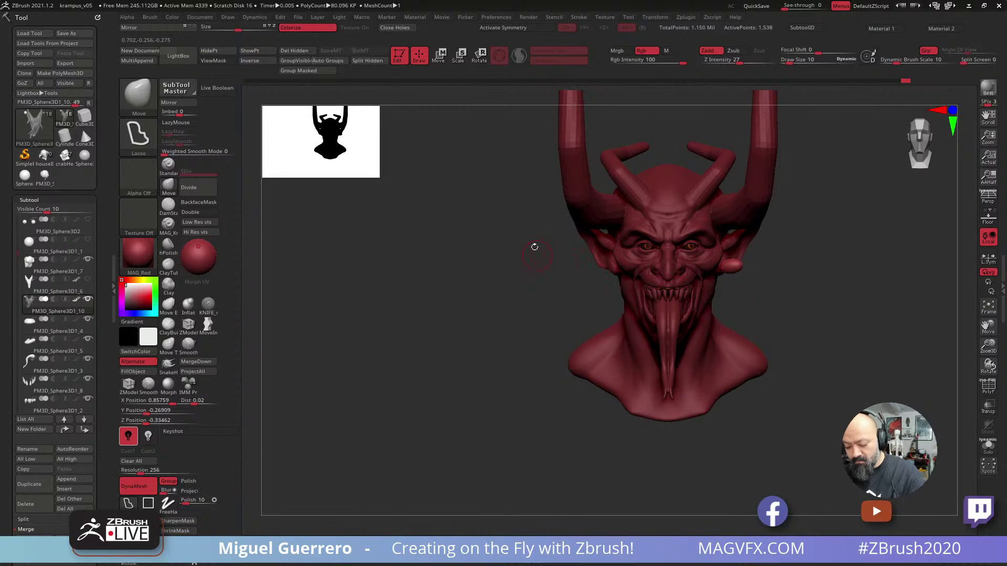
{"action": "left_click_drag", "start_coordinate": [526, 223], "coordinate": [825, 337], "text": "ctrl"}
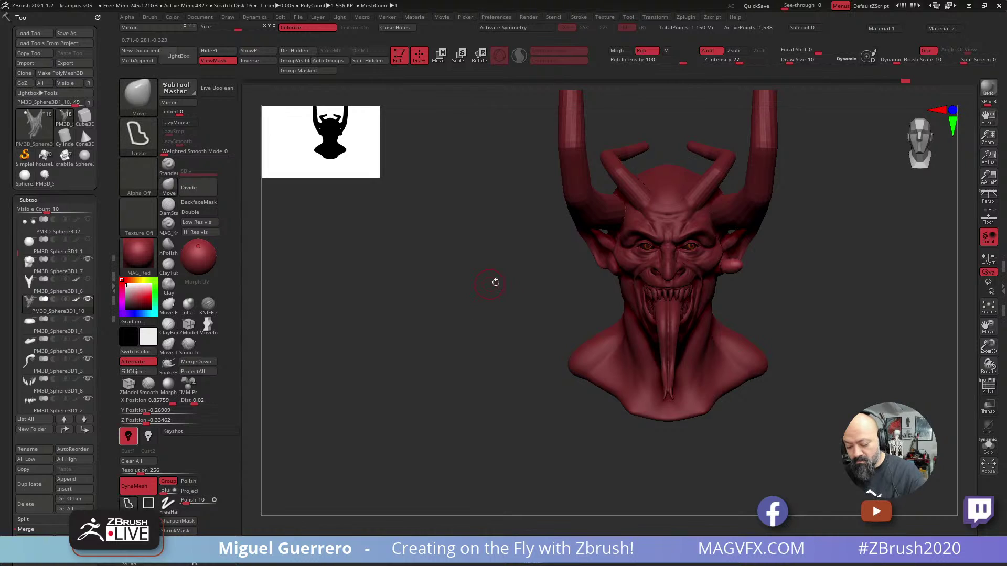
{"action": "left_click", "coordinate": [539, 272], "text": "ctrl+shift"}
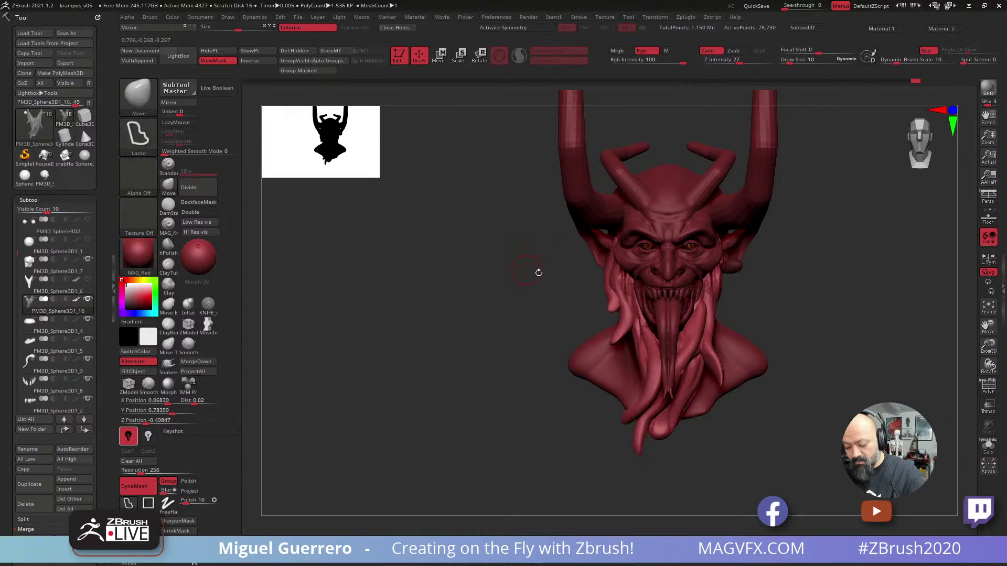
{"action": "left_click", "coordinate": [565, 270], "text": "ctrl"}
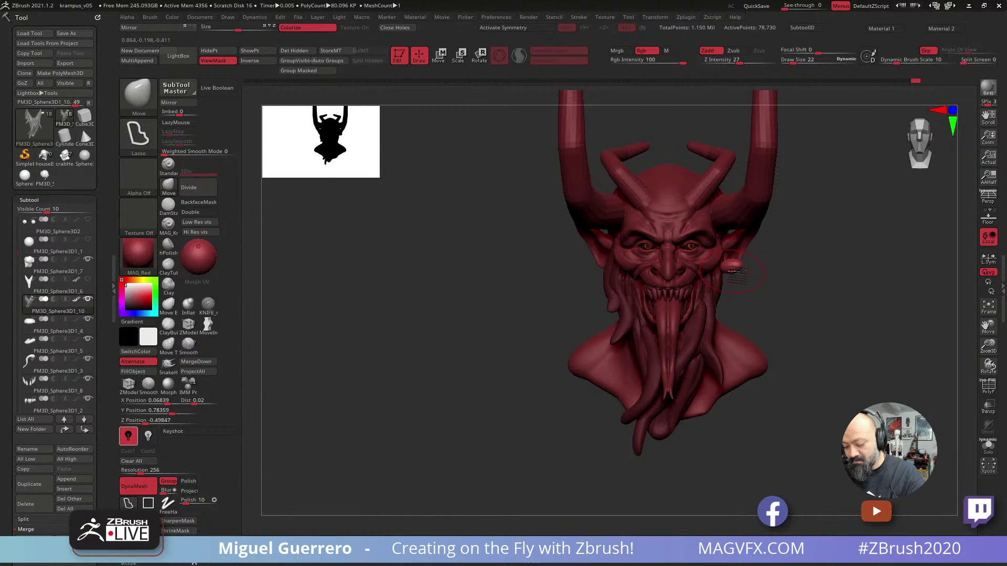
Stretch the unmasked sphere below the character's left ear downward into a strand with the Move brush at draw size 22.
{"action": "mouse_move", "coordinate": [733, 271]}
{"action": "left_mouse_down"}
{"action": "mouse_move", "coordinate": [725, 310]}
{"action": "mouse_move", "coordinate": [721, 259]}
{"action": "mouse_move", "coordinate": [714, 279]}
{"action": "left_mouse_up"}
{"action": "left_click_drag", "start_coordinate": [779, 316], "coordinate": [671, 273]}
{"action": "mouse_move", "coordinate": [731, 269]}
{"action": "left_mouse_down"}
{"action": "mouse_move", "coordinate": [746, 290]}
{"action": "mouse_move", "coordinate": [657, 304]}
{"action": "left_mouse_up"}
{"action": "key", "text": "bracketleft"}
{"action": "mouse_move", "coordinate": [726, 304]}
{"action": "left_mouse_down"}
{"action": "mouse_move", "coordinate": [737, 300]}
{"action": "mouse_move", "coordinate": [719, 306]}
{"action": "left_mouse_up"}
{"action": "mouse_move", "coordinate": [603, 310]}
{"action": "left_mouse_down", "text": "shift"}
{"action": "mouse_move", "coordinate": [687, 299]}
{"action": "mouse_move", "coordinate": [700, 318]}
{"action": "mouse_move", "coordinate": [687, 333]}
{"action": "left_mouse_up", "text": "shift"}
{"action": "key", "text": "ctrl+z"}
{"action": "key", "text": "ctrl+z"}
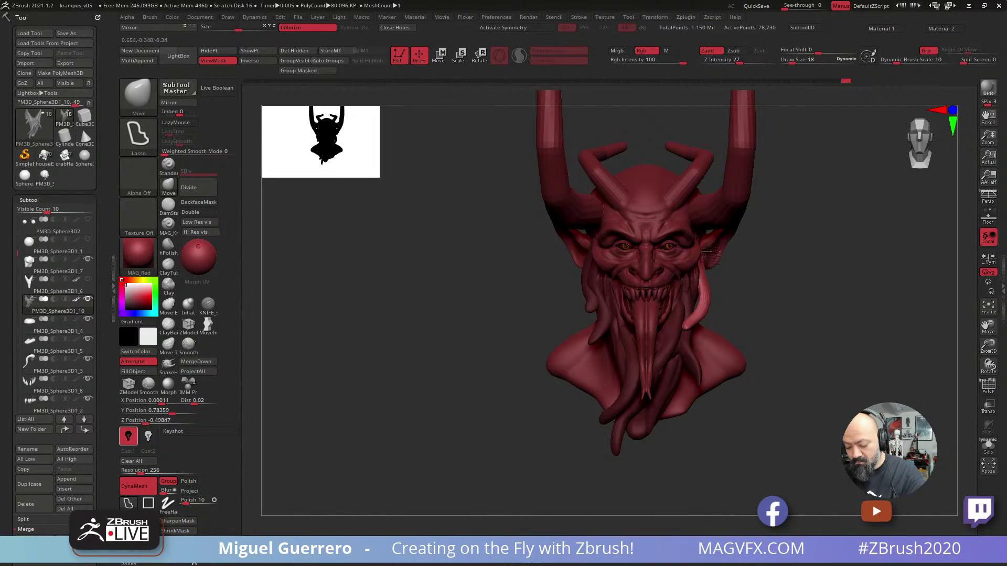
{"action": "key", "text": "ctrl+shift+z"}
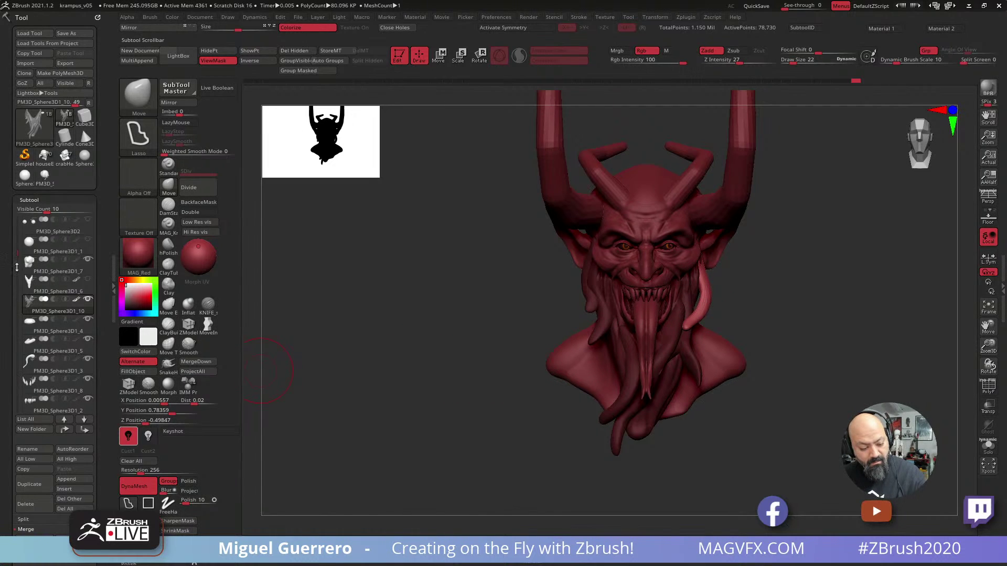
Hide the small forehead horns and bend the strand below the character's left ear along the cheek with the Move brush.
{"action": "left_click_drag", "start_coordinate": [17, 268], "coordinate": [10, 318]}
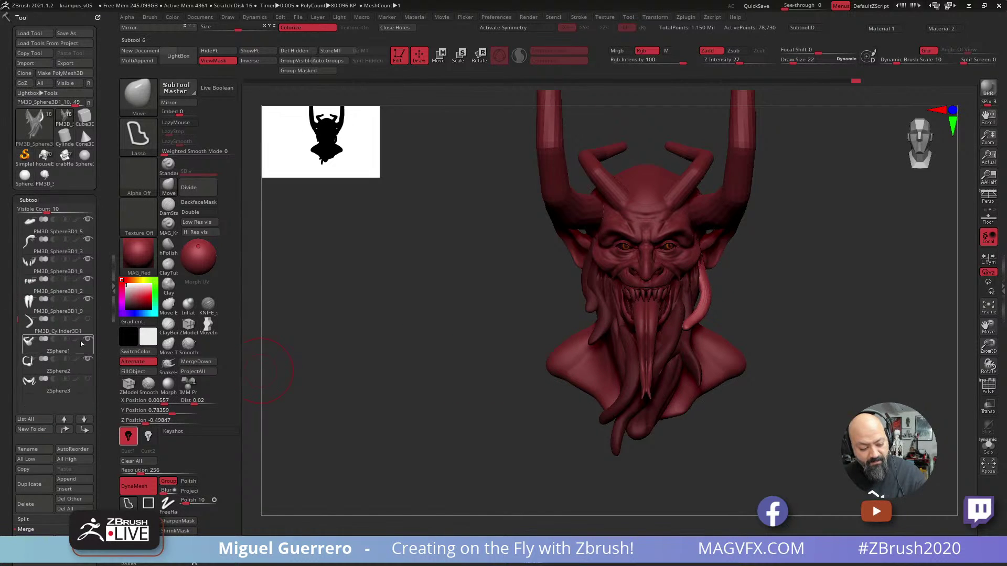
{"action": "left_click_drag", "start_coordinate": [376, 347], "coordinate": [409, 389]}
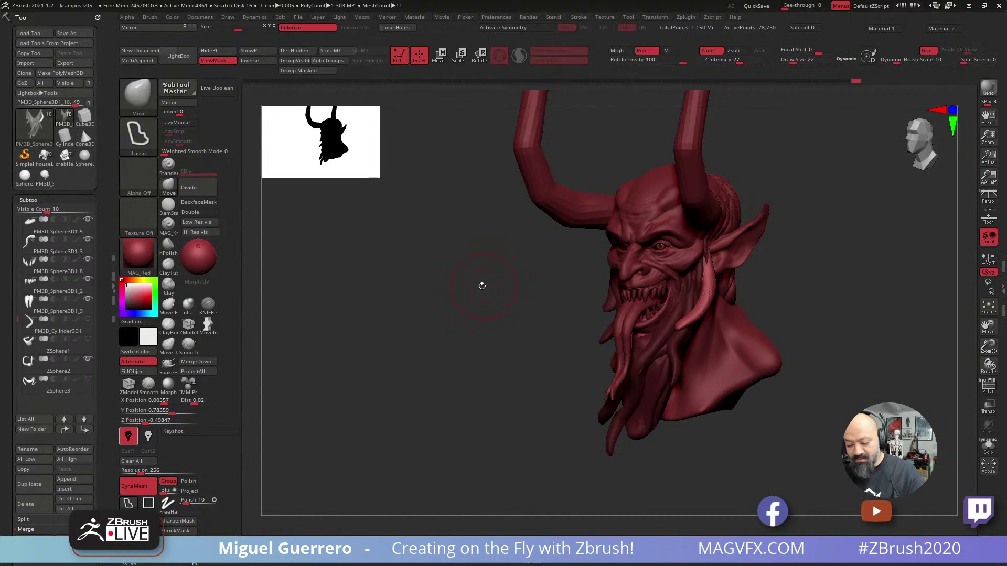
{"action": "left_click_drag", "start_coordinate": [479, 316], "coordinate": [485, 304]}
{"action": "left_click_drag", "start_coordinate": [701, 304], "coordinate": [693, 313]}
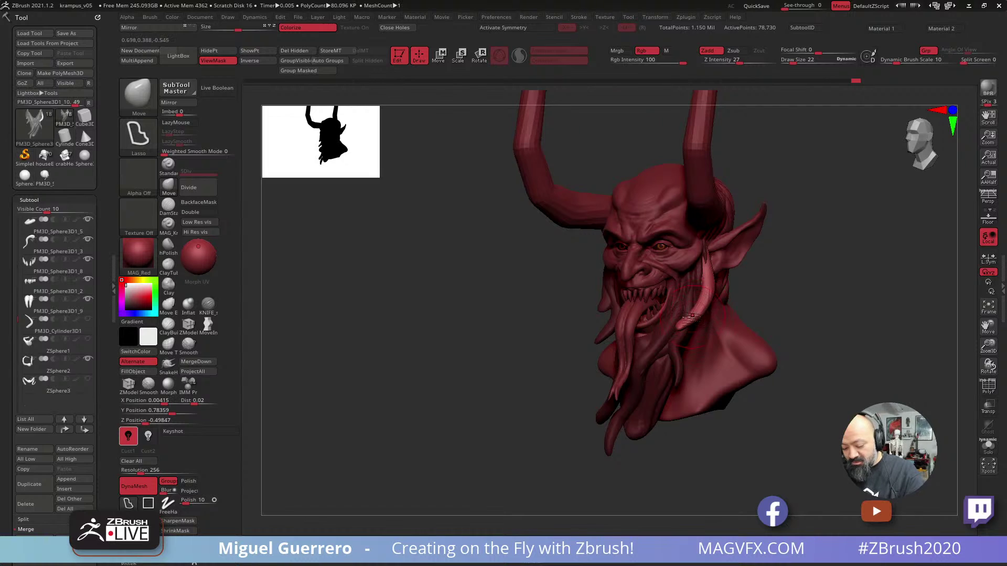
{"action": "left_click_drag", "start_coordinate": [502, 316], "coordinate": [498, 317]}
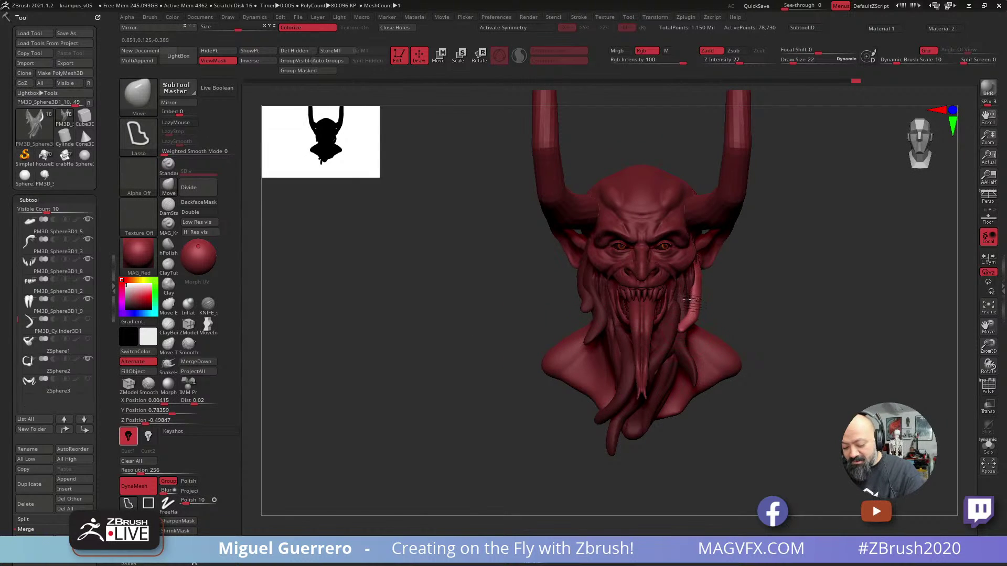
{"action": "left_click_drag", "start_coordinate": [757, 339], "coordinate": [675, 326]}
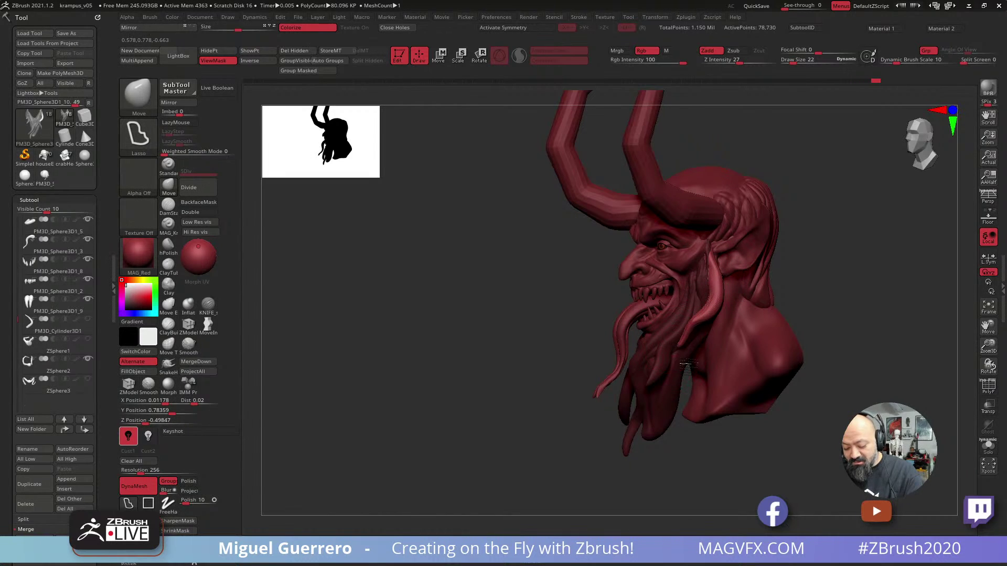
{"action": "left_click_drag", "start_coordinate": [530, 295], "coordinate": [573, 299]}
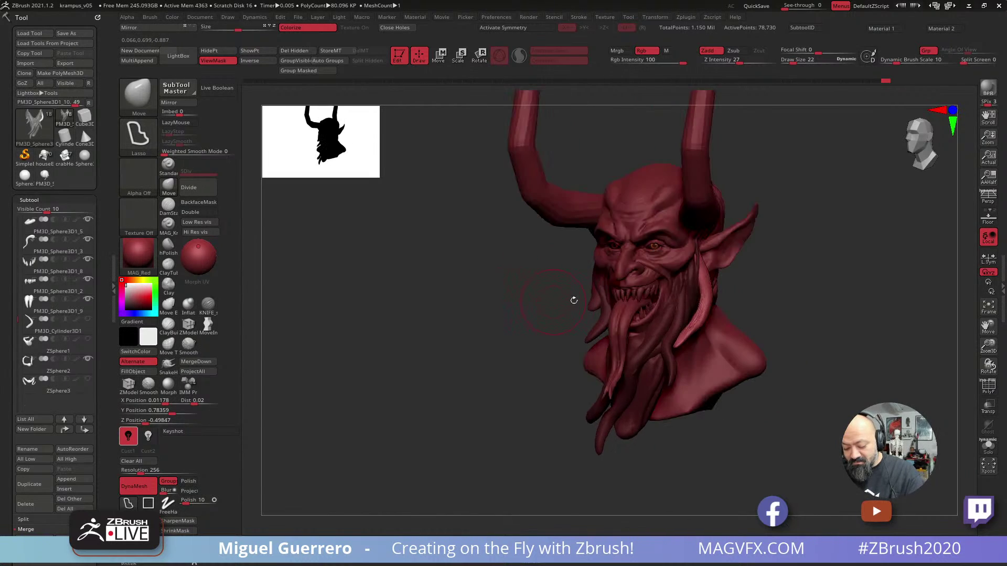
{"action": "left_click_drag", "start_coordinate": [704, 311], "coordinate": [700, 263]}
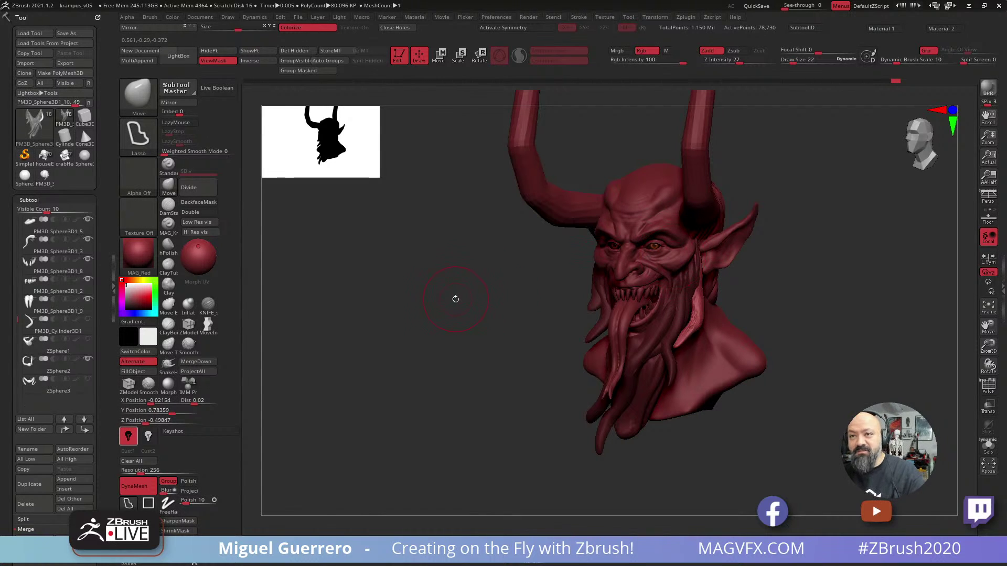
Clear the beard's mask, then auto-group its strands and remesh them with DynaMesh at resolution 256.
{"action": "mouse_move", "coordinate": [456, 300]}
{"action": "left_mouse_down"}
{"action": "mouse_move", "coordinate": [478, 344]}
{"action": "mouse_move", "coordinate": [495, 341]}
{"action": "left_mouse_up"}
{"action": "left_click", "coordinate": [985, 389]}
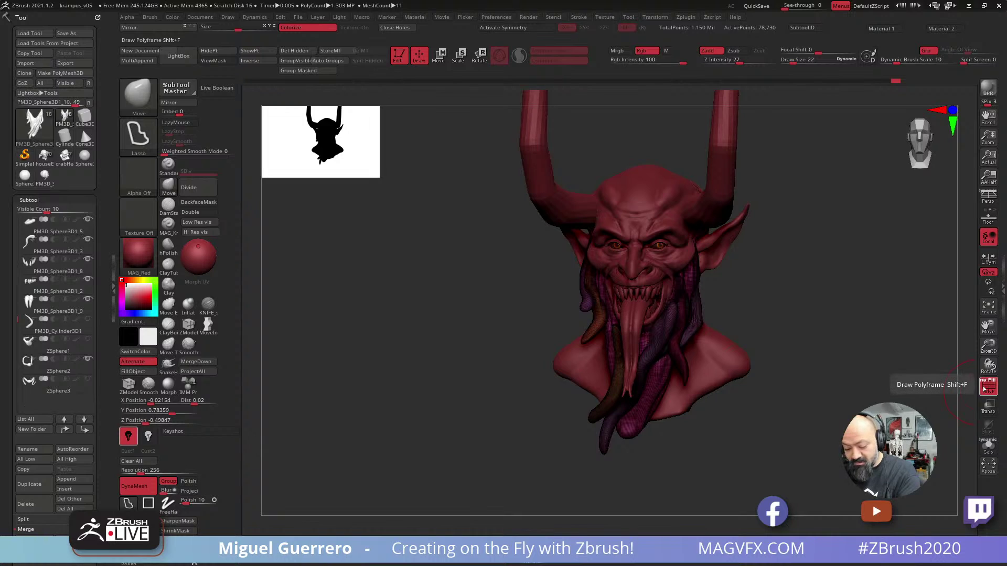
{"action": "left_click", "coordinate": [335, 68]}
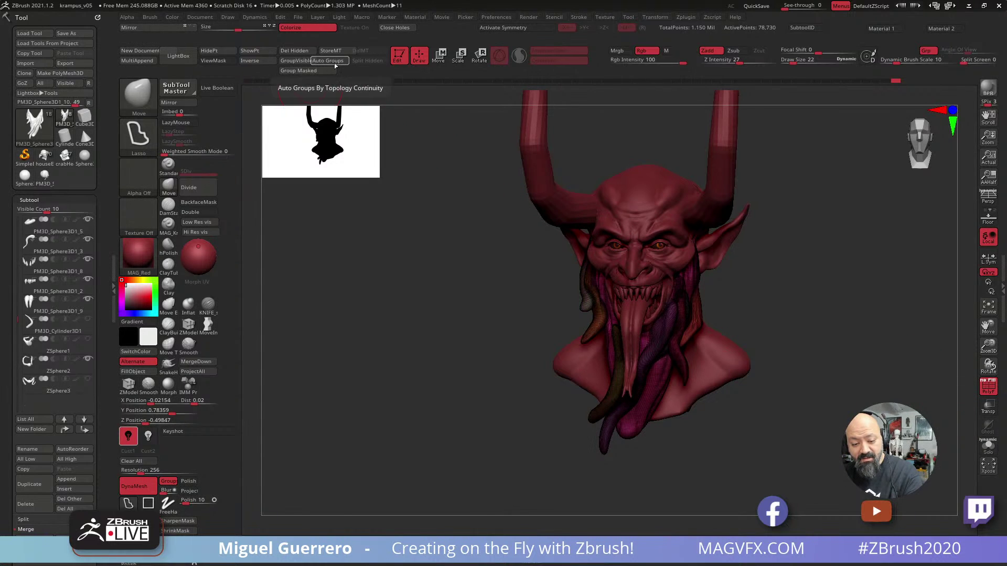
{"action": "left_click", "coordinate": [986, 388]}
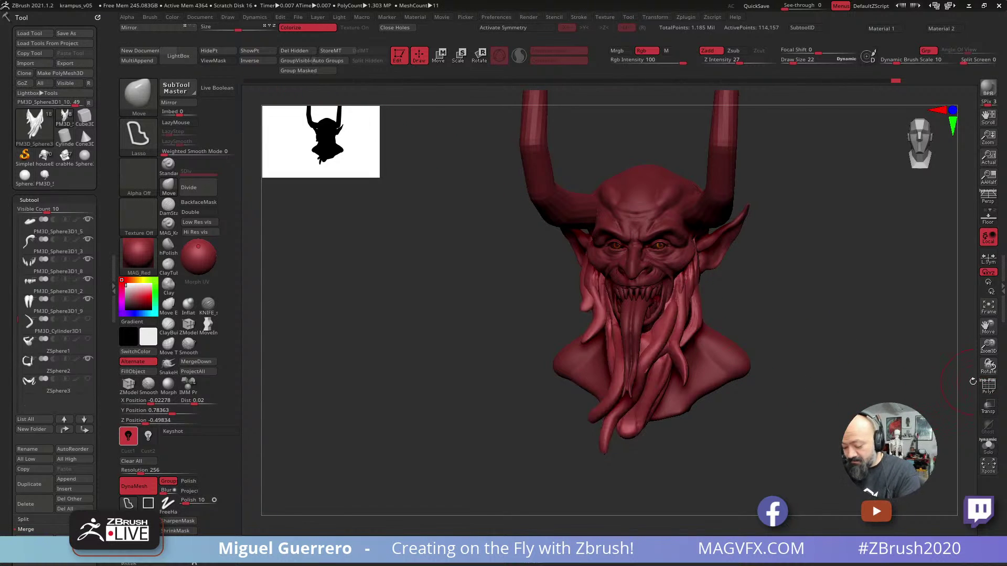
Reposition the lower part of the strand below the character's left ear with a larger Move brush.
{"action": "left_click_drag", "start_coordinate": [466, 308], "coordinate": [582, 258]}
{"action": "key", "text": "]"}
{"action": "left_click_drag", "start_coordinate": [451, 268], "coordinate": [431, 267], "text": "shift"}
{"action": "left_click_drag", "start_coordinate": [546, 318], "coordinate": [561, 305]}
{"action": "left_click_drag", "start_coordinate": [695, 329], "coordinate": [689, 349]}
{"action": "key", "text": "]"}
{"action": "left_click_drag", "start_coordinate": [485, 306], "coordinate": [452, 311]}
Isolate the strand below the character's left ear, thicken it with the Inflat brush at draw sizes 26 and 18, and show the whole beard.
{"action": "left_click", "coordinate": [188, 304]}
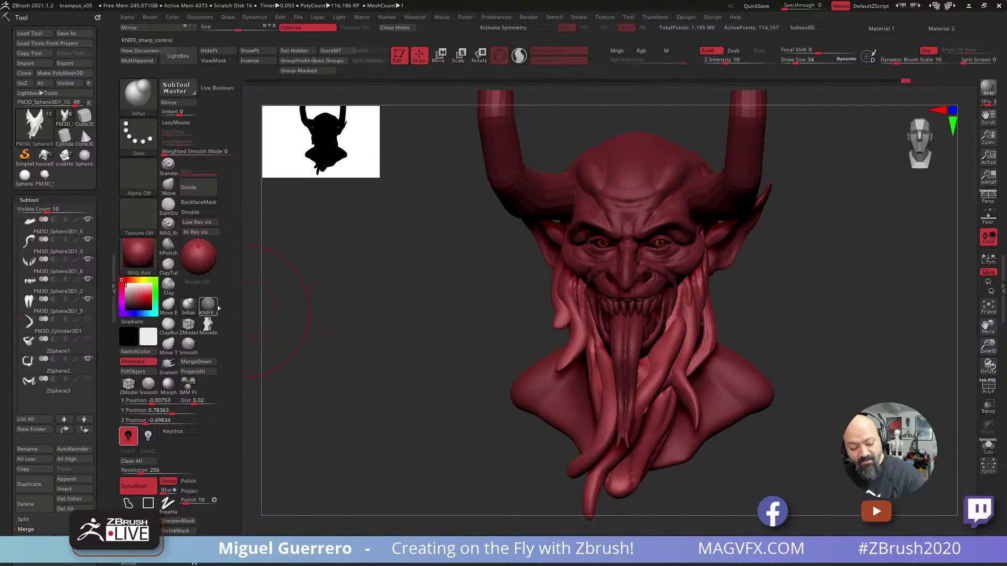
{"action": "key", "text": "["}
{"action": "key", "text": "["}
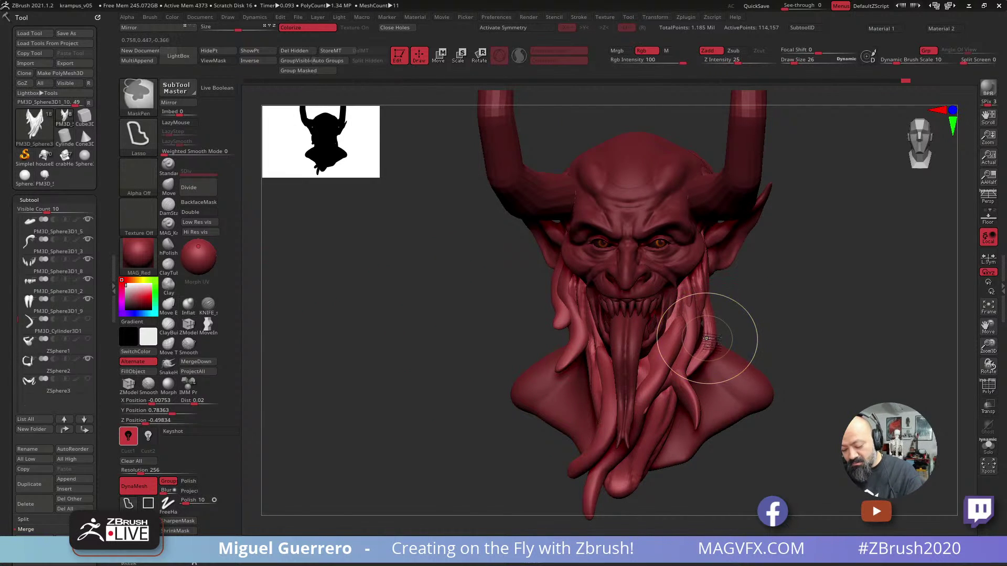
{"action": "left_click", "coordinate": [708, 335], "text": "ctrl+shift"}
{"action": "mouse_move", "coordinate": [702, 295]}
{"action": "left_mouse_down"}
{"action": "mouse_move", "coordinate": [701, 354]}
{"action": "mouse_move", "coordinate": [700, 308]}
{"action": "left_mouse_up"}
{"action": "key", "text": "["}
{"action": "key", "text": "["}
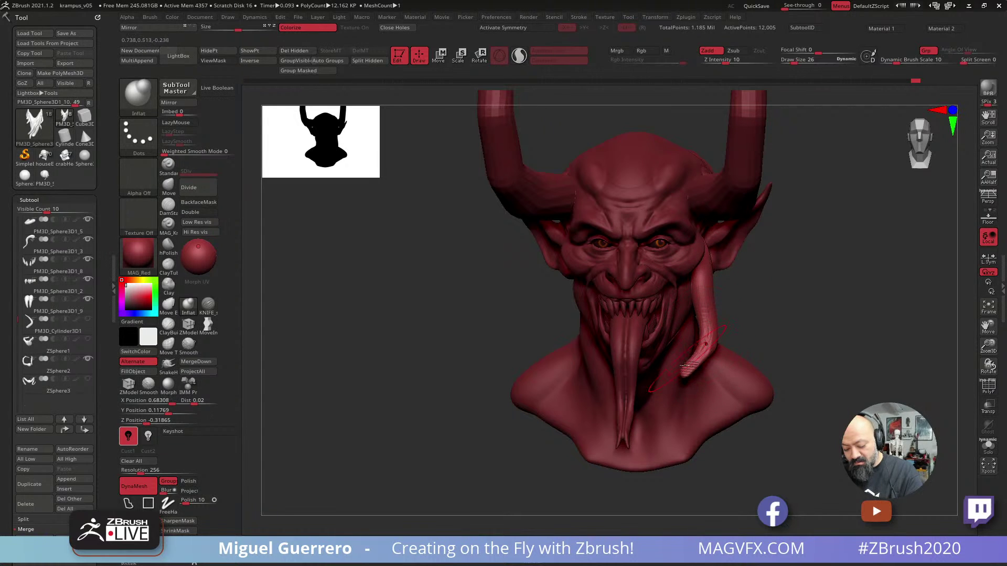
{"action": "key", "text": "shift"}
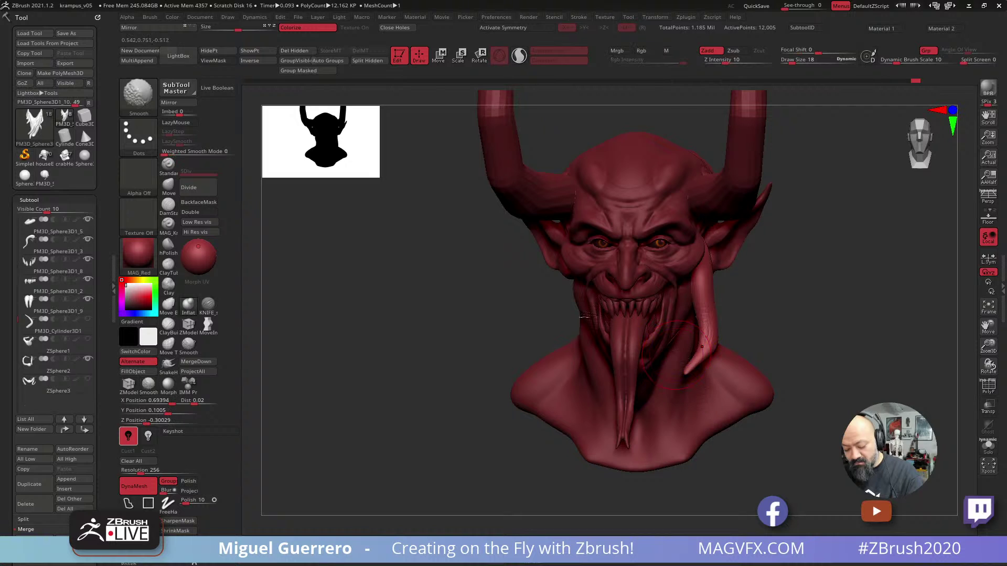
{"action": "left_click_drag", "start_coordinate": [472, 313], "coordinate": [504, 315]}
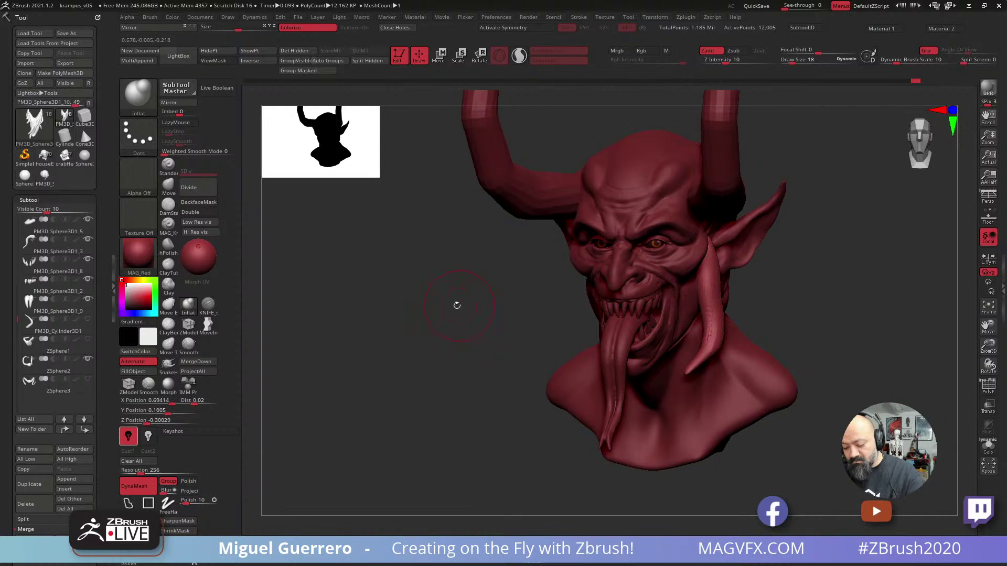
{"action": "left_click", "coordinate": [451, 303], "text": "ctrl+shift"}
{"action": "left_click_drag", "start_coordinate": [443, 301], "coordinate": [430, 333]}
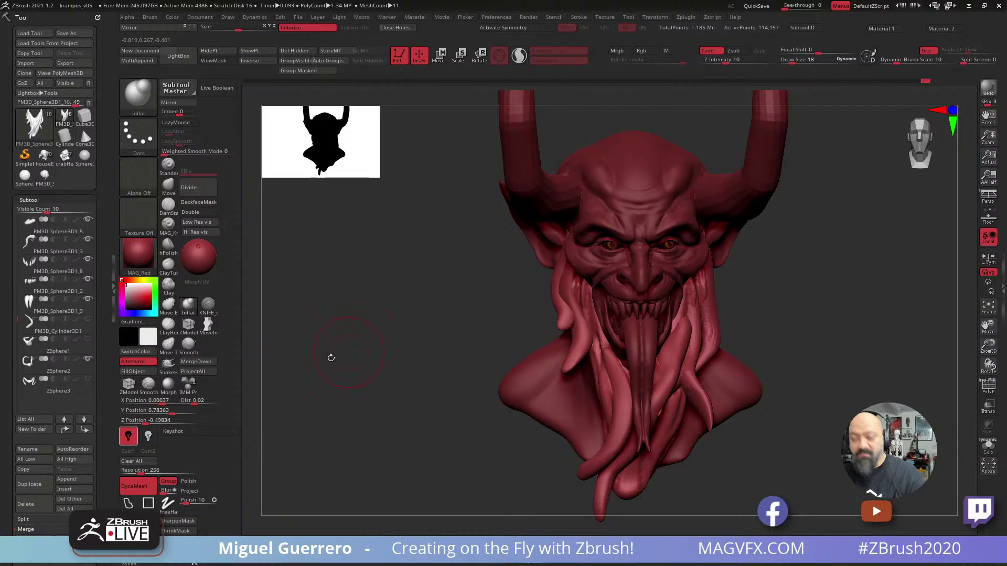
Pull the tips of the beard's side strands into long points with the SnakeHook brush, reducing the draw size from 14 to 4.
{"action": "left_click", "coordinate": [167, 363]}
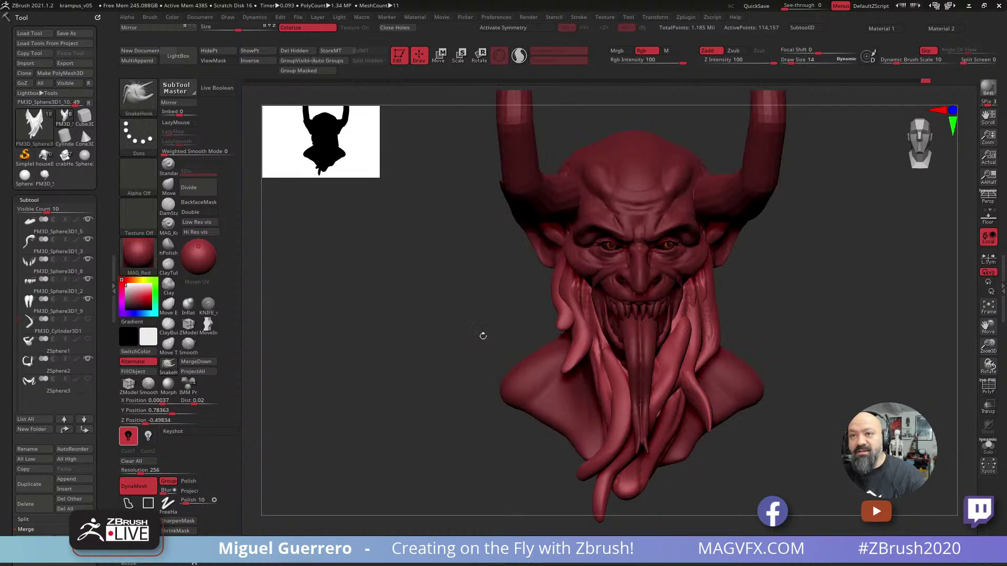
{"action": "left_click_drag", "start_coordinate": [440, 346], "coordinate": [452, 327]}
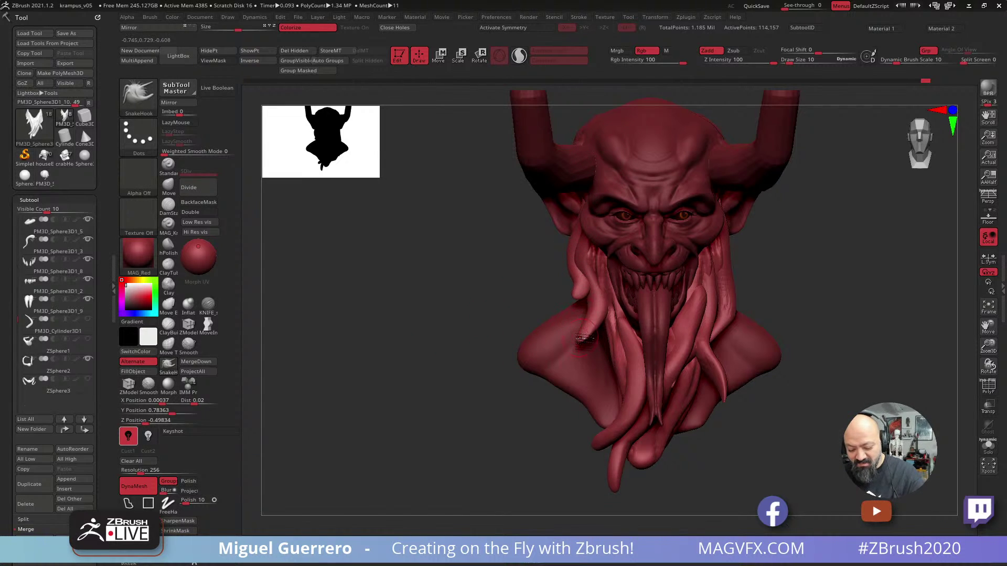
{"action": "left_click_drag", "start_coordinate": [584, 337], "coordinate": [569, 363]}
{"action": "key", "text": "bracketleft"}
{"action": "key", "text": "bracketleft"}
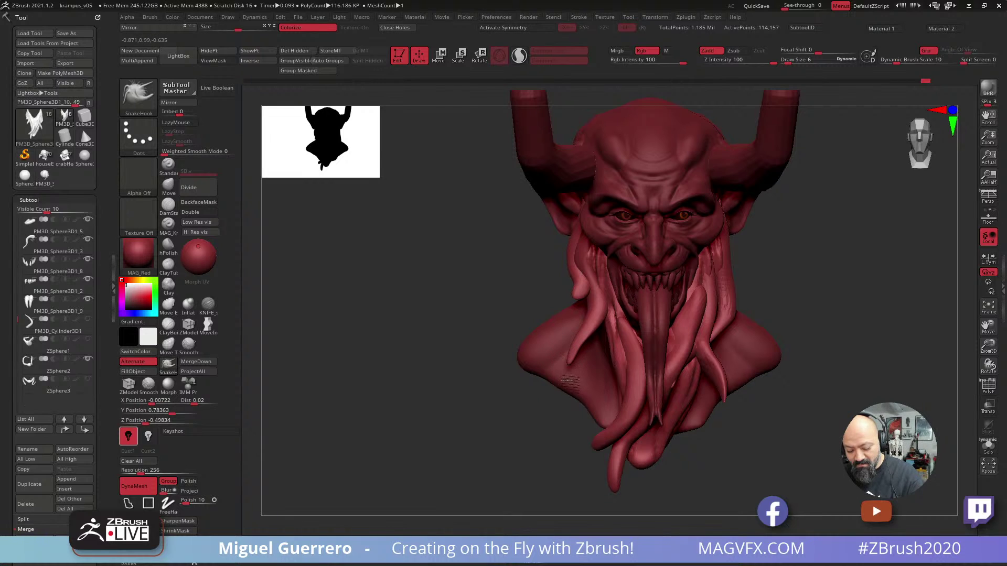
{"action": "key", "text": "bracketleft"}
{"action": "mouse_move", "coordinate": [530, 286]}
{"action": "left_mouse_down"}
{"action": "mouse_move", "coordinate": [574, 297]}
{"action": "mouse_move", "coordinate": [562, 305]}
{"action": "left_mouse_up"}
{"action": "key", "text": "bracketleft"}
{"action": "left_click_drag", "start_coordinate": [481, 295], "coordinate": [485, 290]}
Draw out the tips of the lowest beard strands into thin points with the SnakeHook brush at draw size 4.
{"action": "left_click_drag", "start_coordinate": [577, 446], "coordinate": [573, 422]}
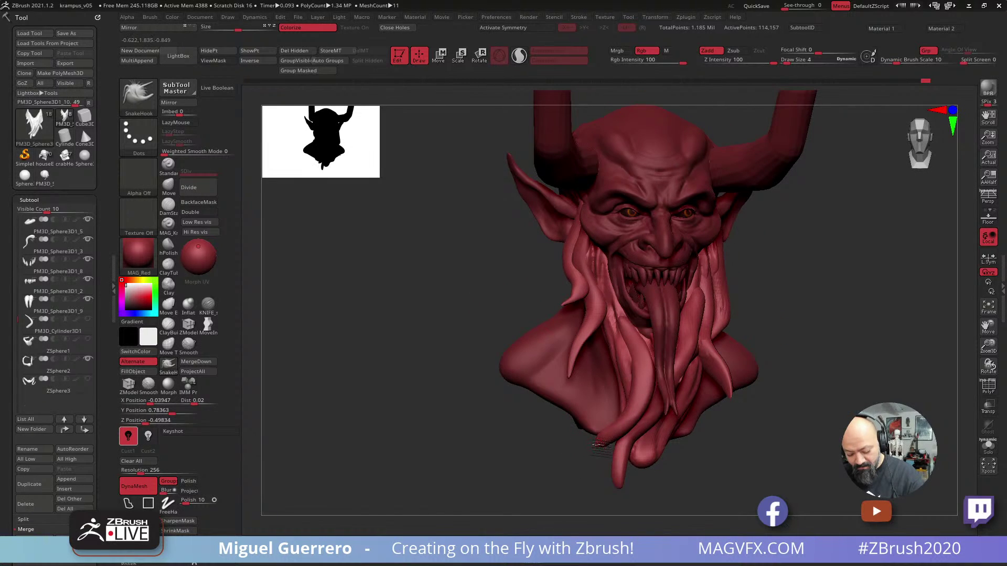
{"action": "left_click_drag", "start_coordinate": [584, 463], "coordinate": [588, 458], "text": "shift"}
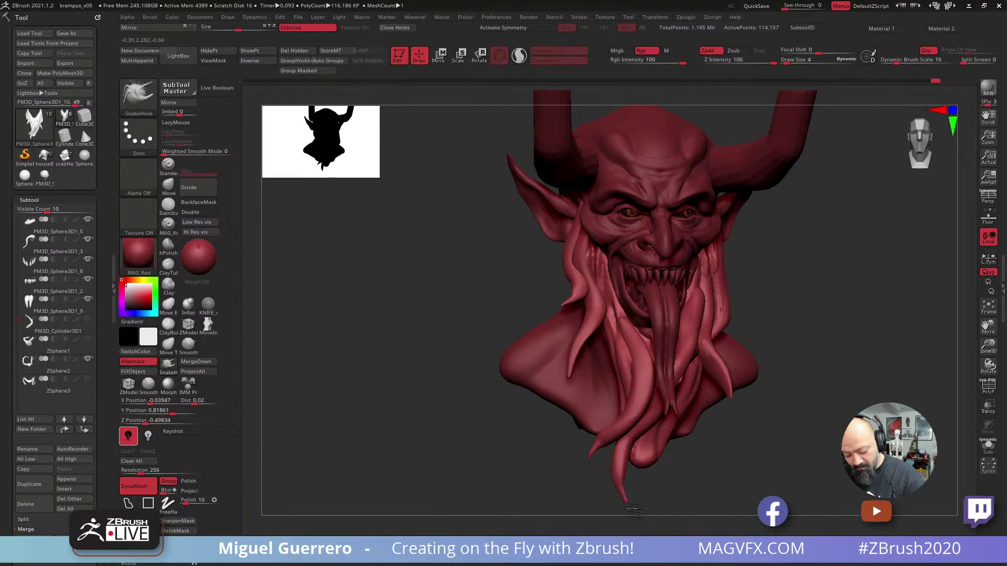
{"action": "mouse_move", "coordinate": [609, 475]}
{"action": "left_mouse_down"}
{"action": "mouse_move", "coordinate": [632, 469]}
{"action": "mouse_move", "coordinate": [650, 501]}
{"action": "left_mouse_up"}
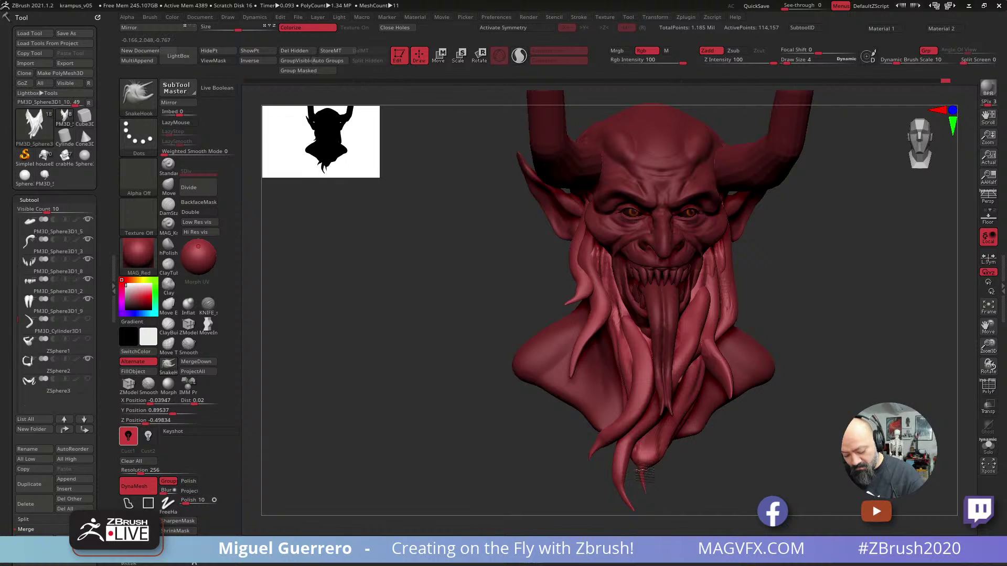
{"action": "left_click_drag", "start_coordinate": [644, 462], "coordinate": [650, 467]}
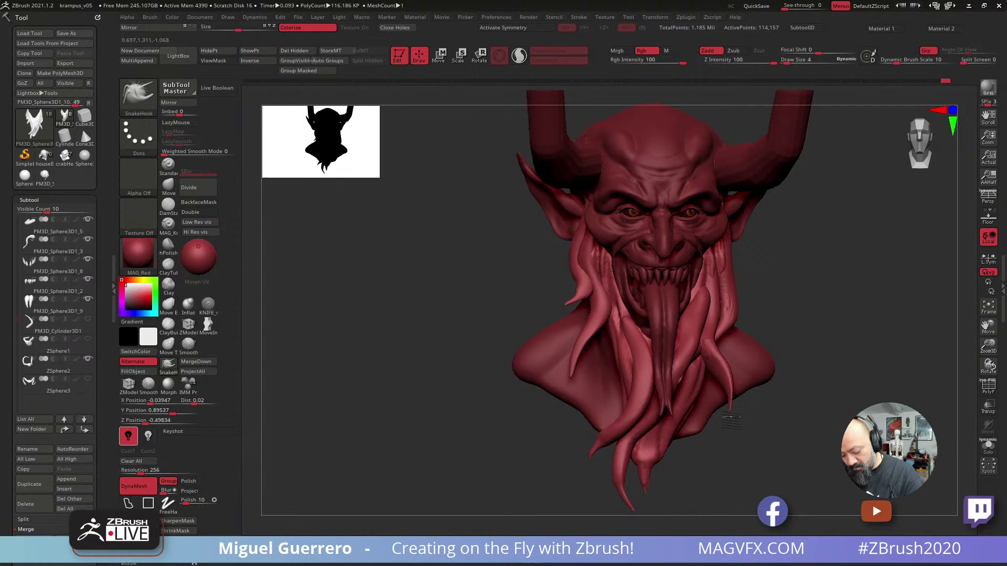
{"action": "left_click_drag", "start_coordinate": [817, 418], "coordinate": [796, 420]}
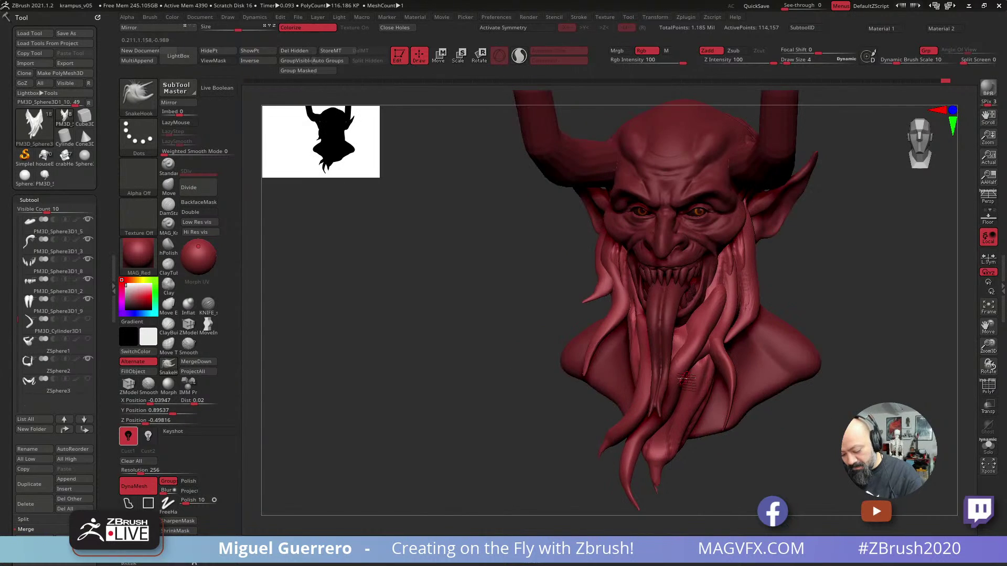
Reshape the blunt tip of the central bottom strand with the SnakeHook brush at draw size 7 and smooth it.
{"action": "left_click_drag", "start_coordinate": [556, 360], "coordinate": [501, 360]}
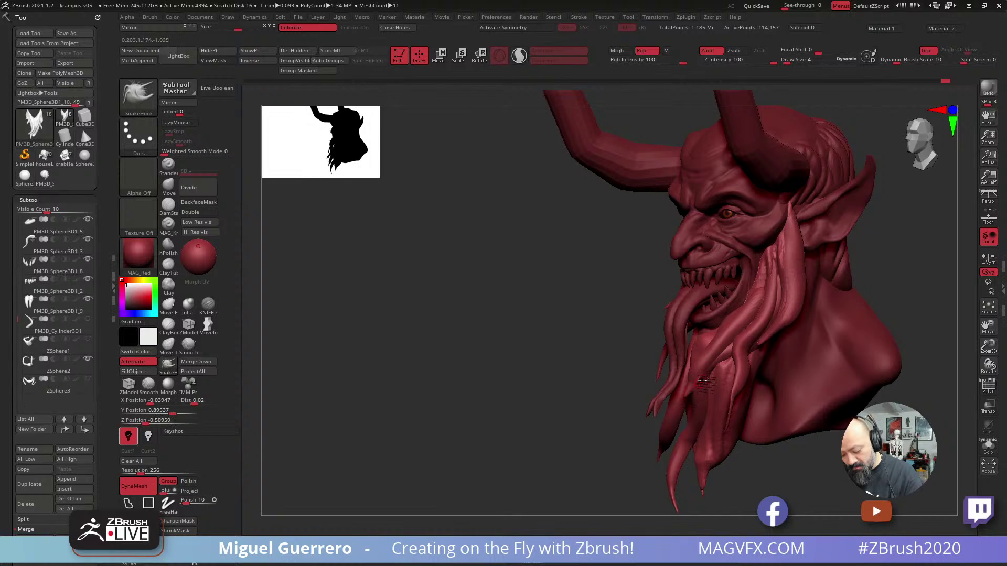
{"action": "left_click_drag", "start_coordinate": [663, 376], "coordinate": [600, 376]}
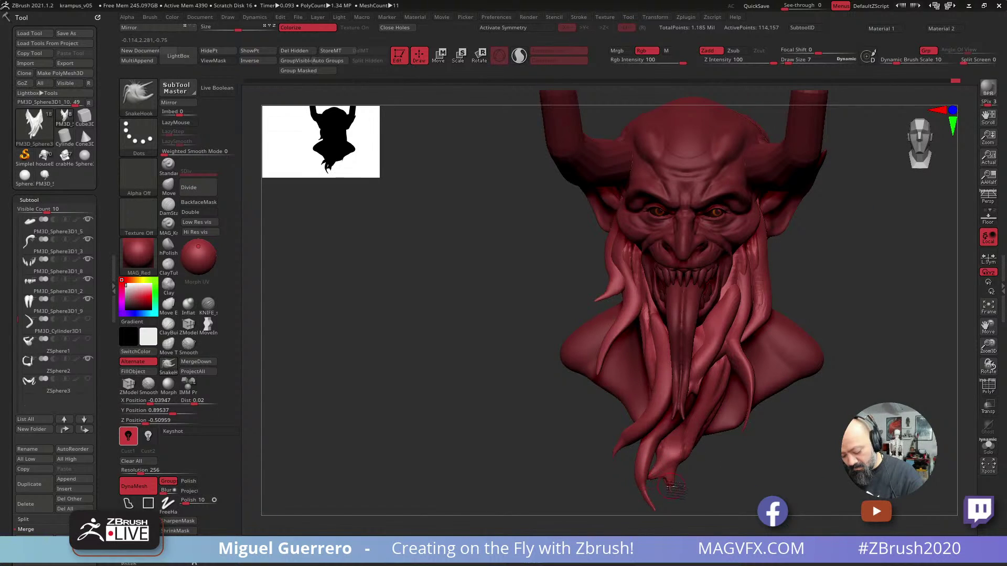
{"action": "key", "text": "shift"}
{"action": "left_click_drag", "start_coordinate": [667, 481], "coordinate": [673, 462], "text": "shift"}
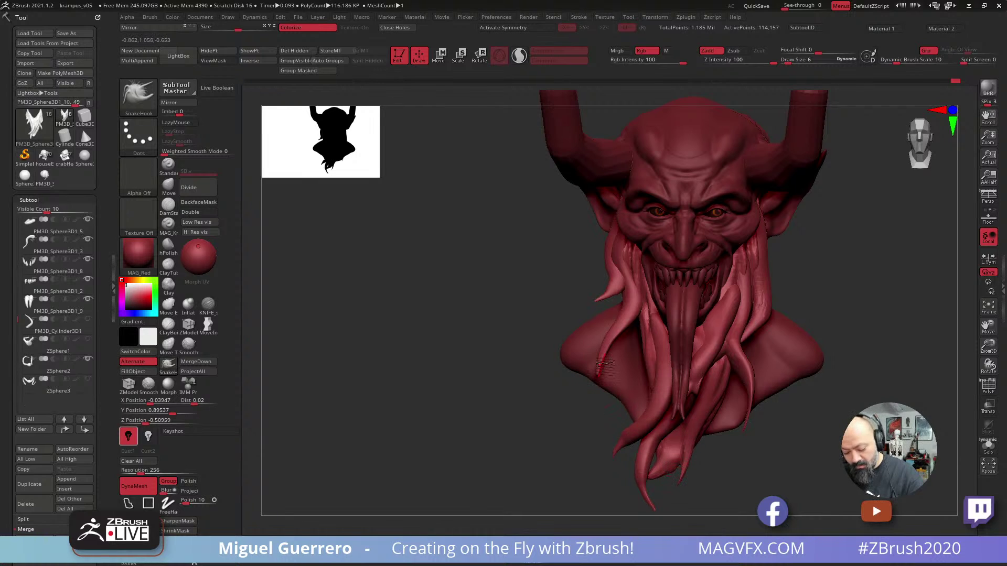
Widen the beard strands on the character's left side toward the ear and neck with the Move brush at draw sizes 18 and 22.
{"action": "mouse_move", "coordinate": [543, 290]}
{"action": "left_mouse_down"}
{"action": "mouse_move", "coordinate": [476, 281]}
{"action": "mouse_move", "coordinate": [464, 297]}
{"action": "left_mouse_up"}
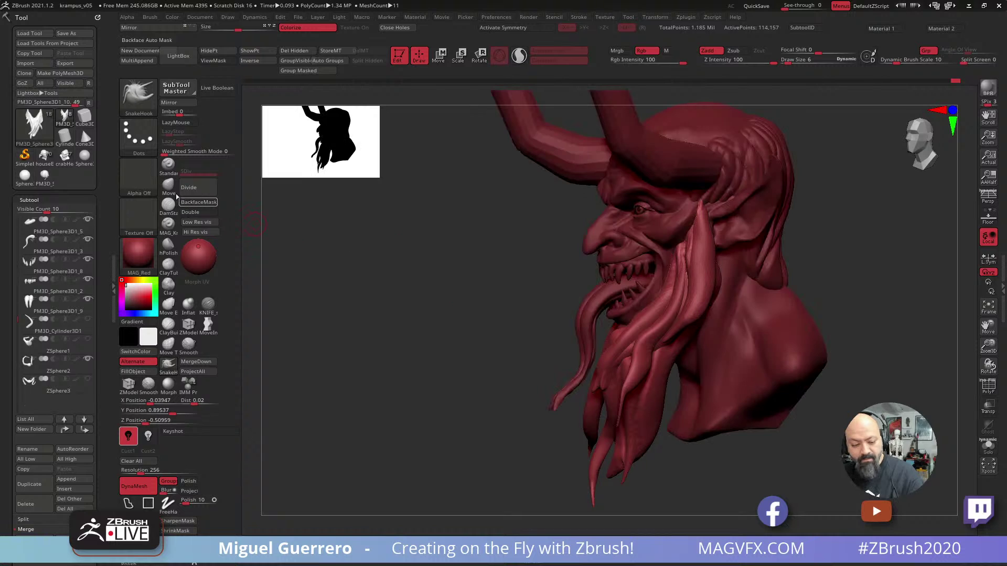
{"action": "left_click", "coordinate": [175, 195]}
{"action": "left_click_drag", "start_coordinate": [429, 260], "coordinate": [446, 257]}
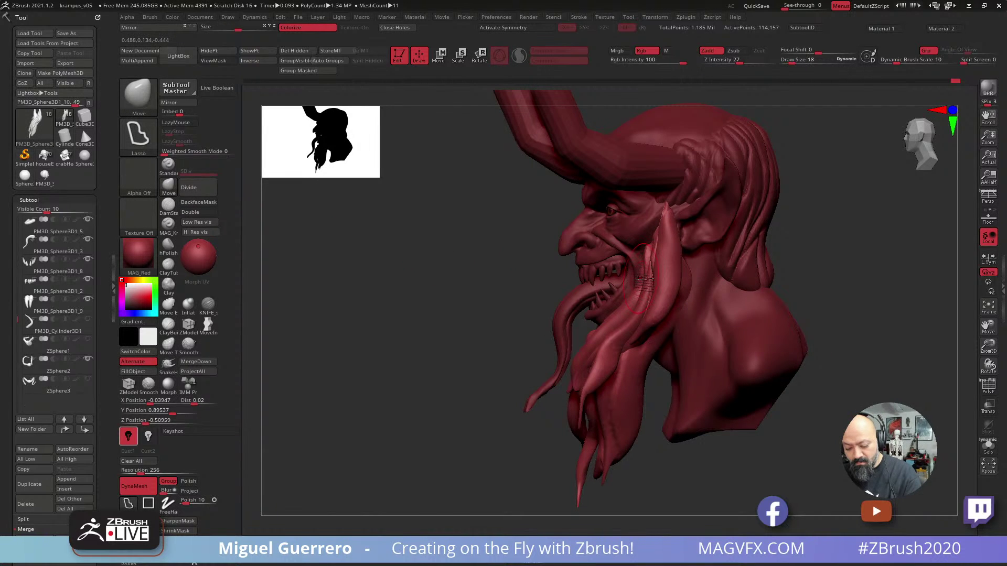
{"action": "left_click_drag", "start_coordinate": [639, 278], "coordinate": [635, 305]}
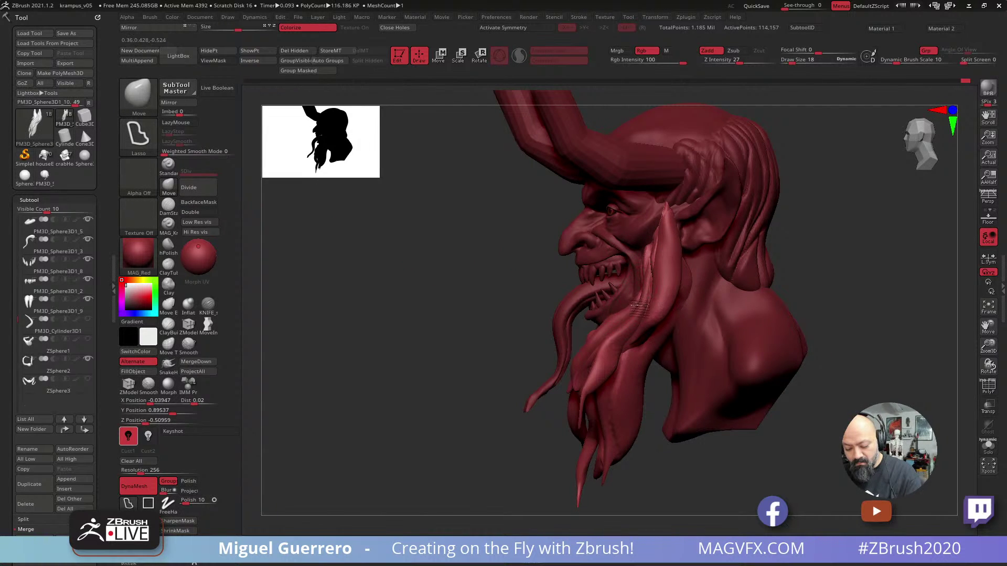
{"action": "mouse_move", "coordinate": [653, 244]}
{"action": "left_mouse_down"}
{"action": "mouse_move", "coordinate": [644, 240]}
{"action": "mouse_move", "coordinate": [671, 207]}
{"action": "left_mouse_up"}
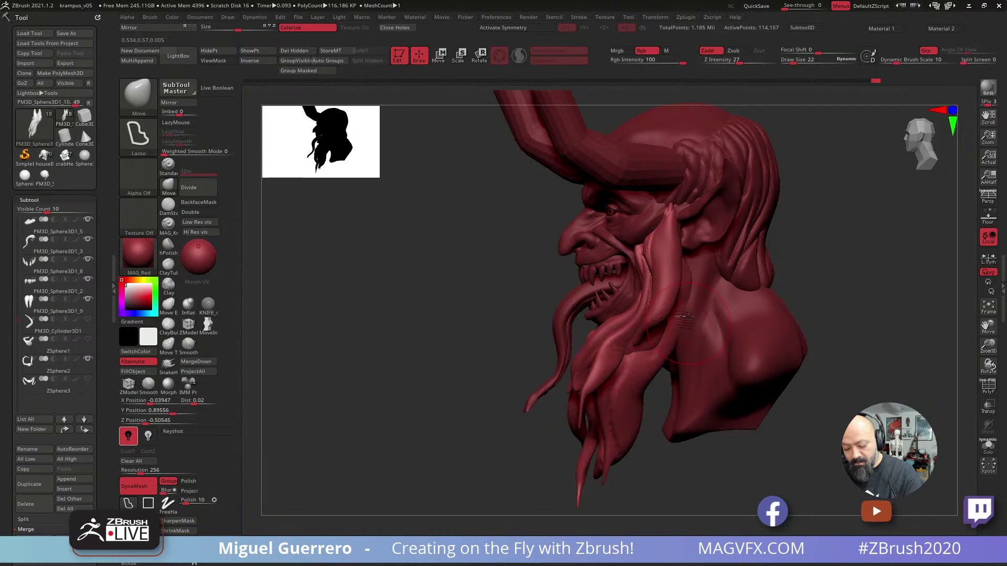
{"action": "left_click_drag", "start_coordinate": [688, 295], "coordinate": [680, 257]}
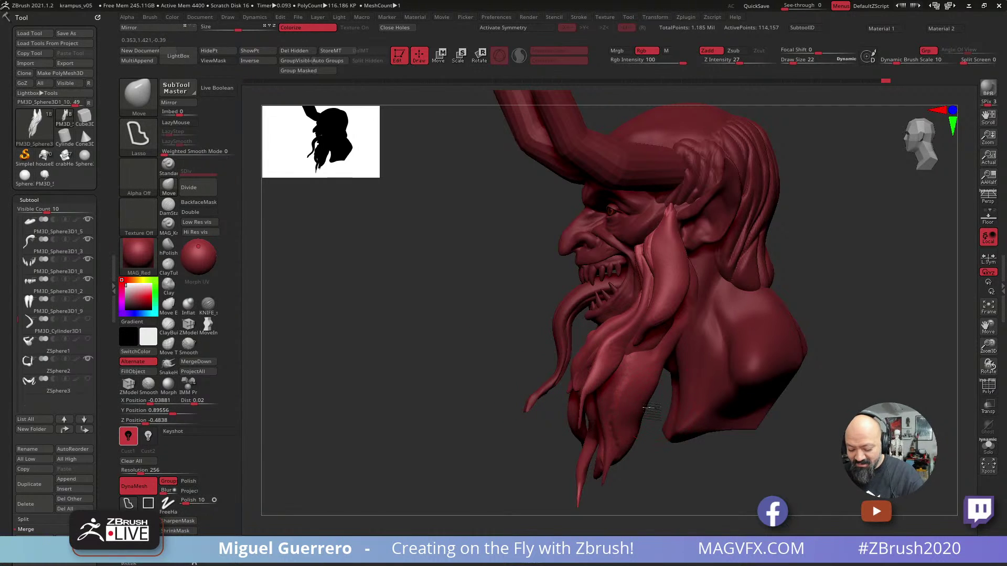
{"action": "left_click_drag", "start_coordinate": [650, 404], "coordinate": [678, 366]}
{"action": "mouse_move", "coordinate": [471, 328]}
{"action": "left_mouse_down"}
{"action": "mouse_move", "coordinate": [413, 309]}
{"action": "mouse_move", "coordinate": [485, 299]}
{"action": "left_mouse_up"}
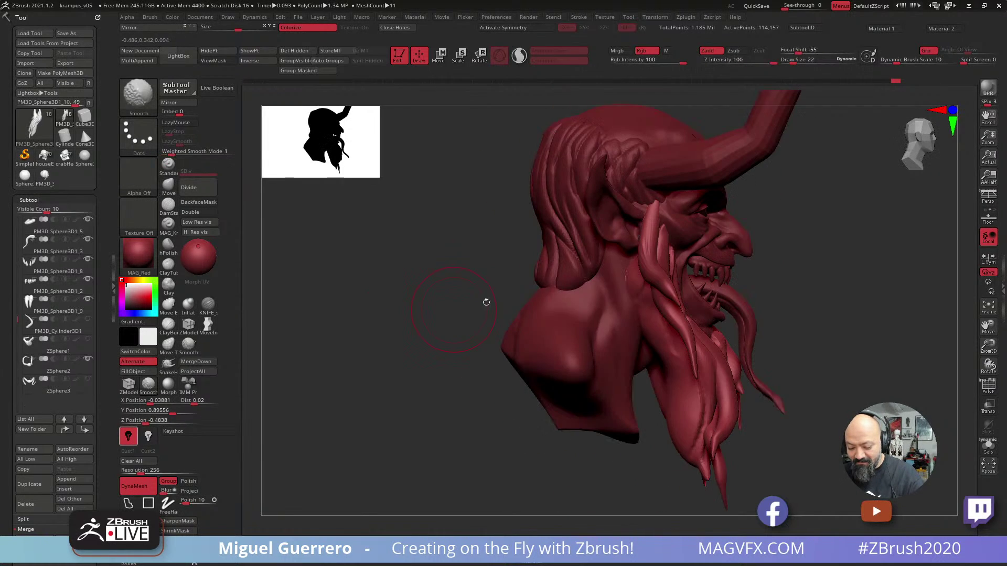
Push the beard strands on the character's right side below the cheek into shape with the Move brush at draw size 22.
{"action": "mouse_move", "coordinate": [640, 274]}
{"action": "left_mouse_down"}
{"action": "mouse_move", "coordinate": [633, 257]}
{"action": "mouse_move", "coordinate": [648, 235]}
{"action": "mouse_move", "coordinate": [646, 254]}
{"action": "left_mouse_up"}
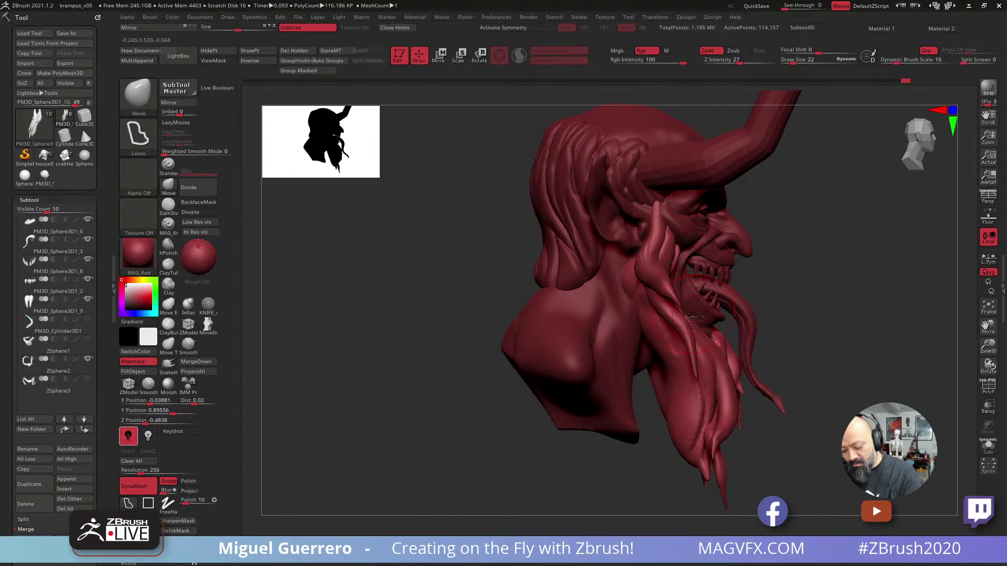
{"action": "left_click_drag", "start_coordinate": [793, 353], "coordinate": [713, 339]}
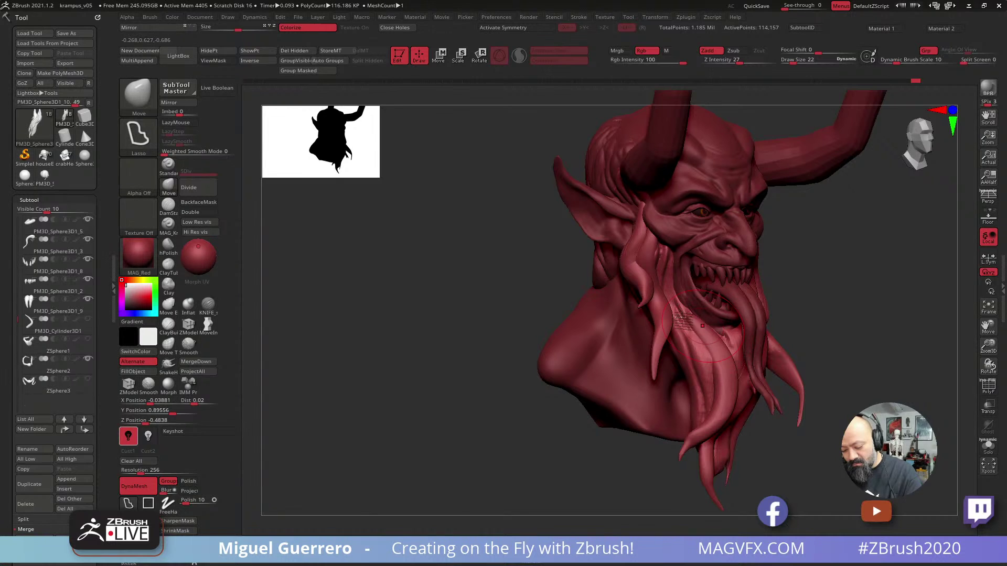
{"action": "left_click_drag", "start_coordinate": [511, 292], "coordinate": [495, 299], "text": "shift"}
{"action": "left_click_drag", "start_coordinate": [580, 328], "coordinate": [525, 329], "text": "alt"}
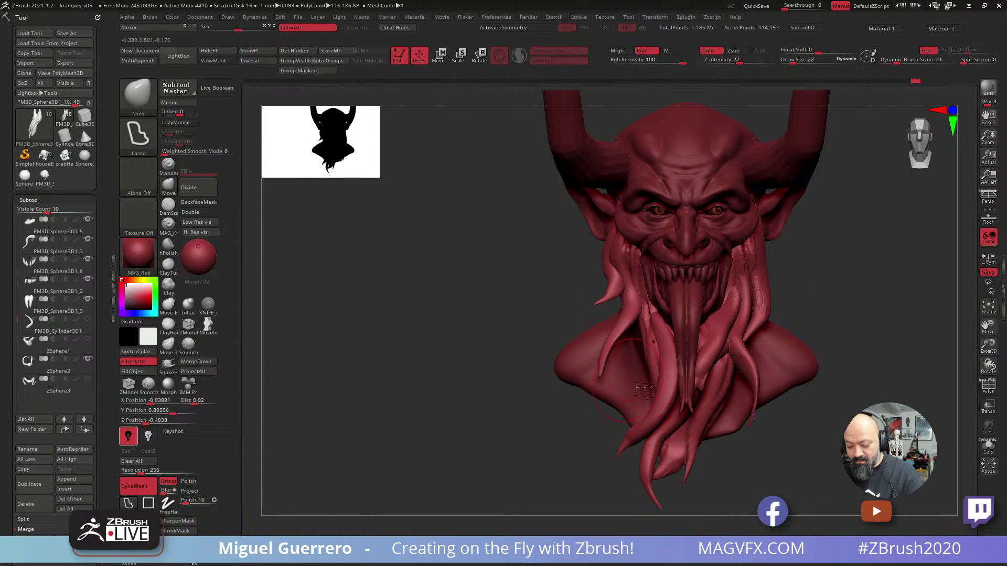
{"action": "right_click_drag", "start_coordinate": [506, 331], "coordinate": [498, 324], "text": "ctrl"}
{"action": "right_click_drag", "start_coordinate": [502, 330], "coordinate": [481, 309], "text": "alt"}
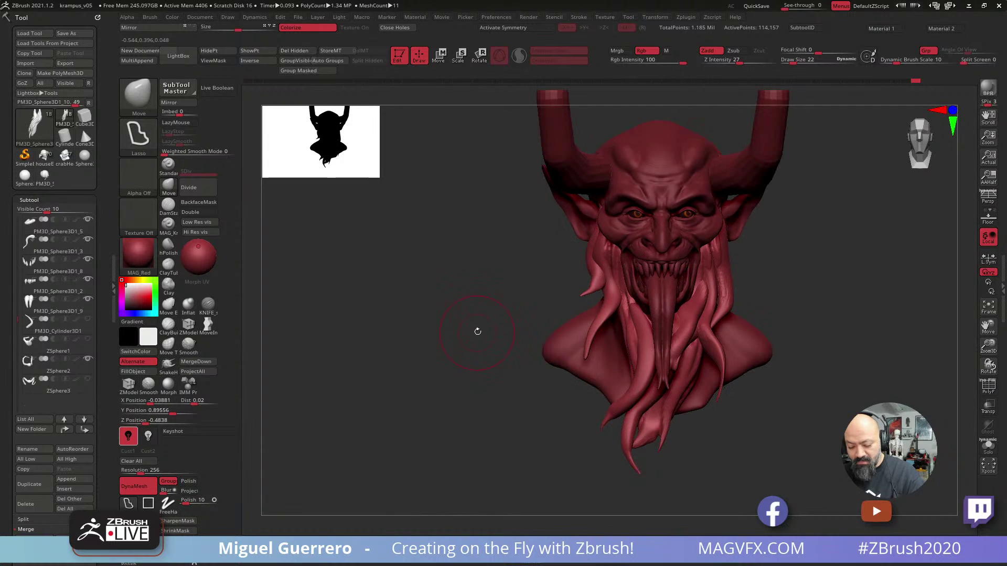
{"action": "left_click_drag", "start_coordinate": [471, 321], "coordinate": [462, 326]}
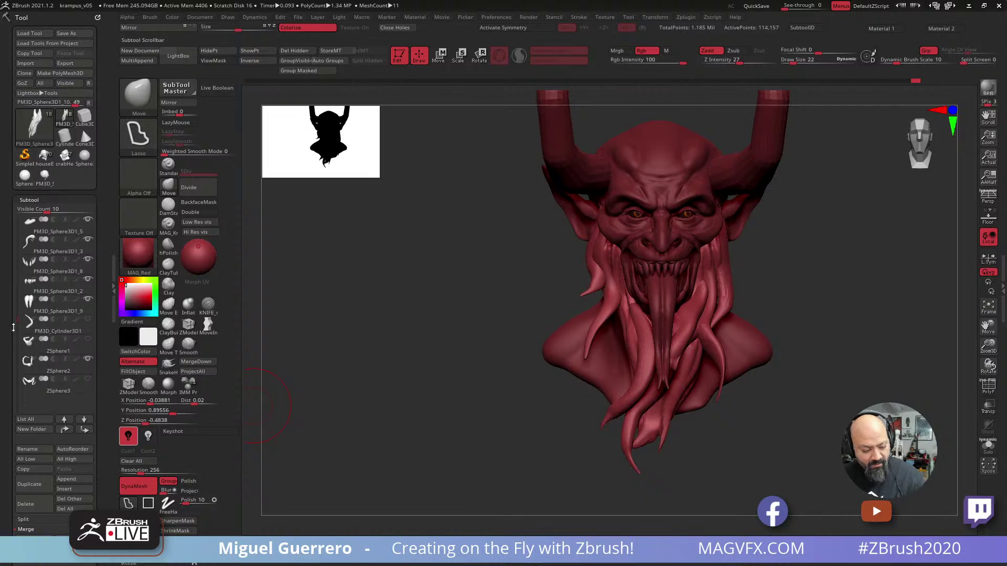
{"action": "scroll", "coordinate": [17, 322], "scroll_direction": "down", "scroll_amount": 1}
{"action": "scroll", "coordinate": [15, 321], "scroll_direction": "up", "scroll_amount": 1}
Switch to the head subtool and smooth both sides of the forehead at draw size 10.
{"action": "left_click_drag", "start_coordinate": [423, 315], "coordinate": [430, 377], "text": "alt"}
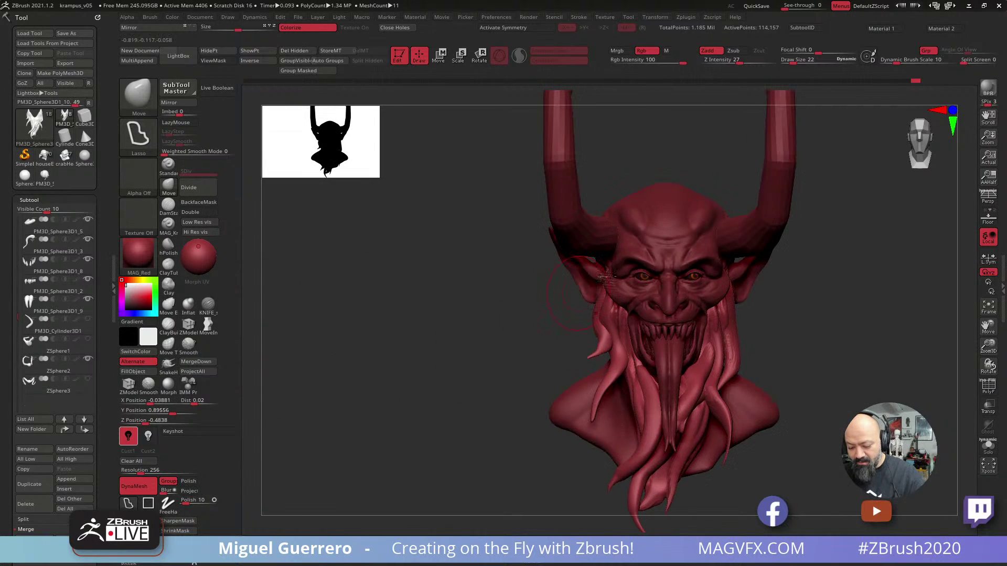
{"action": "left_click", "coordinate": [620, 241], "text": "alt"}
{"action": "left_click_drag", "start_coordinate": [420, 257], "coordinate": [500, 325]}
{"action": "key", "text": "shift"}
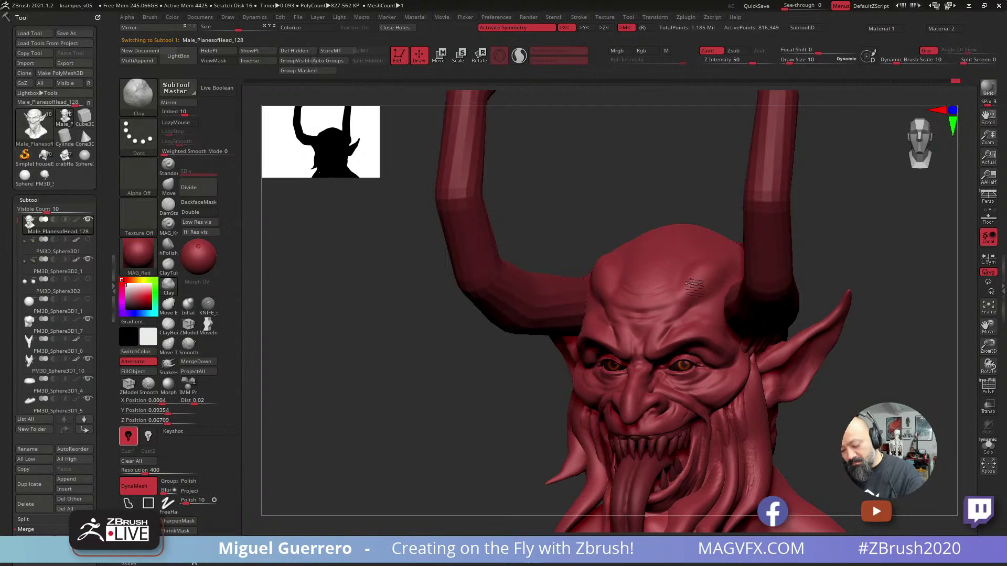
{"action": "key", "text": "shift"}
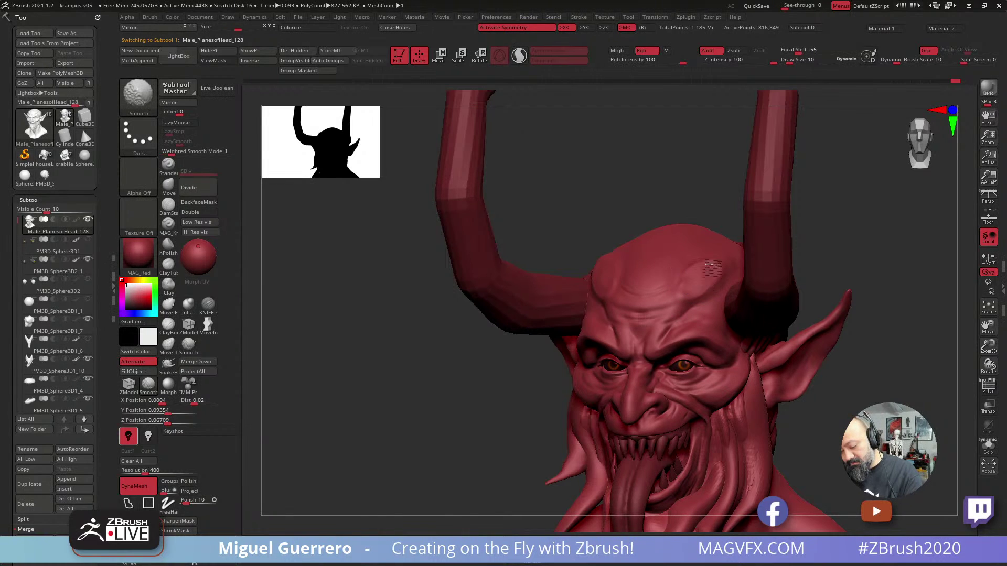
{"action": "left_click_drag", "start_coordinate": [386, 326], "coordinate": [492, 315]}
{"action": "key", "text": "shift"}
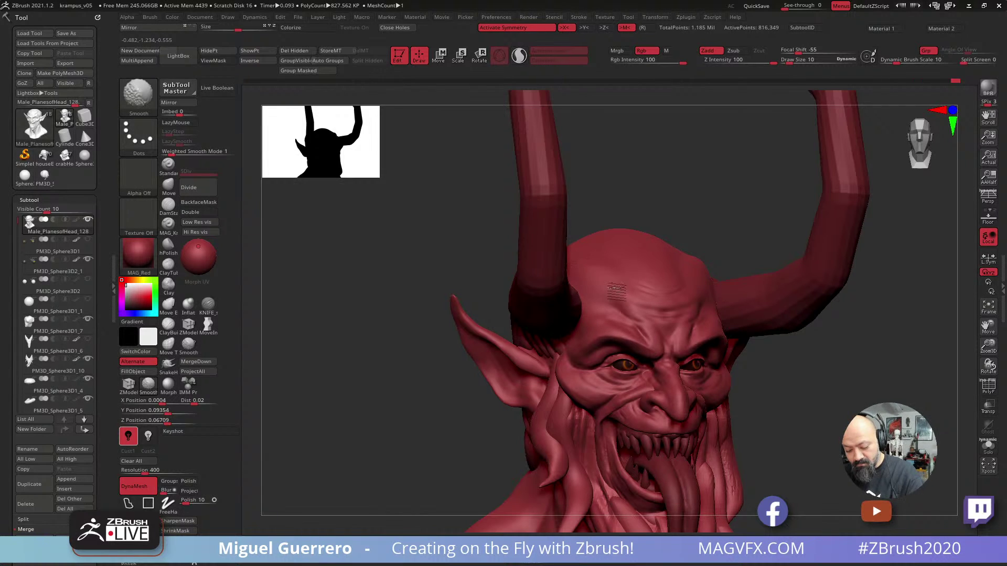
Smooth the upper forehead between the horn bases at draw size 14.
{"action": "left_click_drag", "start_coordinate": [423, 264], "coordinate": [400, 343]}
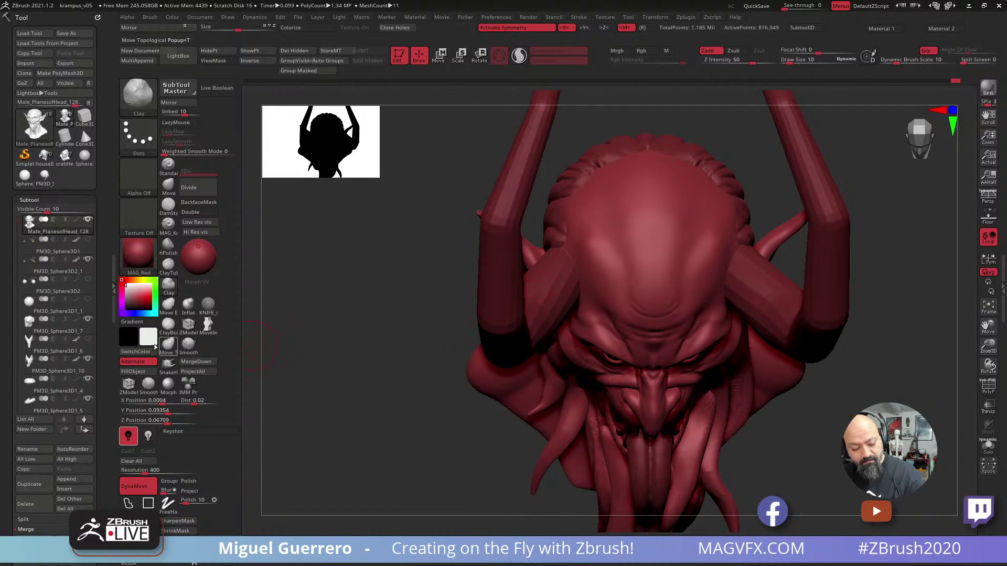
{"action": "key", "text": "bracketright"}
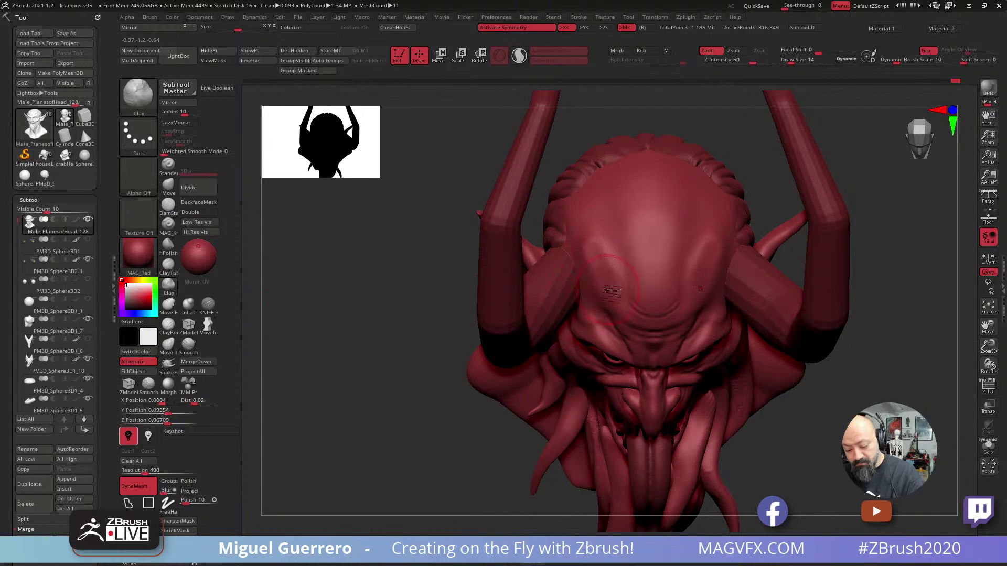
{"action": "key", "text": "shift"}
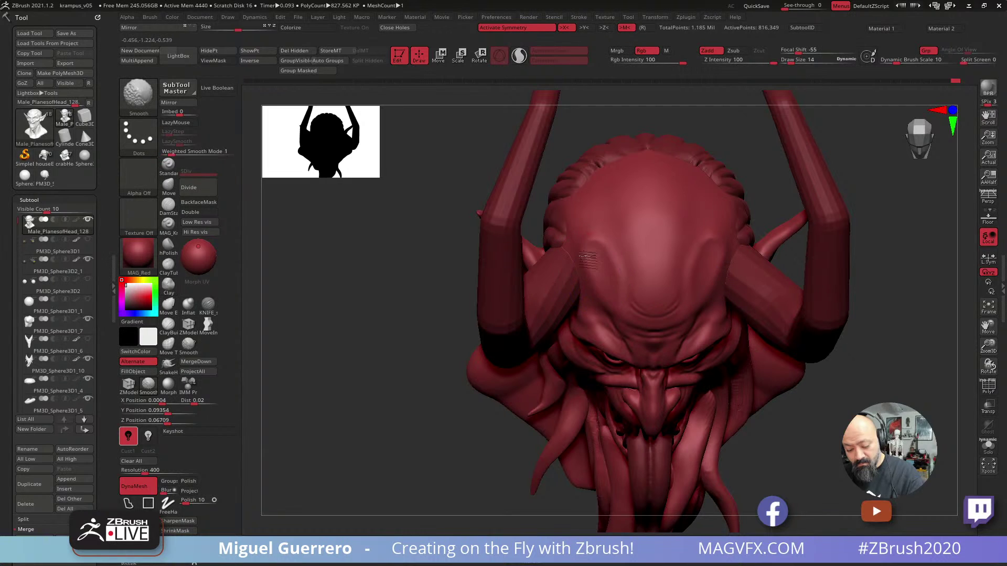
{"action": "mouse_move", "coordinate": [602, 264]}
{"action": "left_mouse_down", "text": "shift"}
{"action": "mouse_move", "coordinate": [612, 241]}
{"action": "mouse_move", "coordinate": [637, 254]}
{"action": "mouse_move", "coordinate": [606, 244]}
{"action": "left_mouse_up", "text": "shift"}
{"action": "mouse_move", "coordinate": [400, 292]}
{"action": "left_mouse_down"}
{"action": "mouse_move", "coordinate": [430, 286]}
{"action": "mouse_move", "coordinate": [400, 318]}
{"action": "mouse_move", "coordinate": [409, 335]}
{"action": "left_mouse_up"}
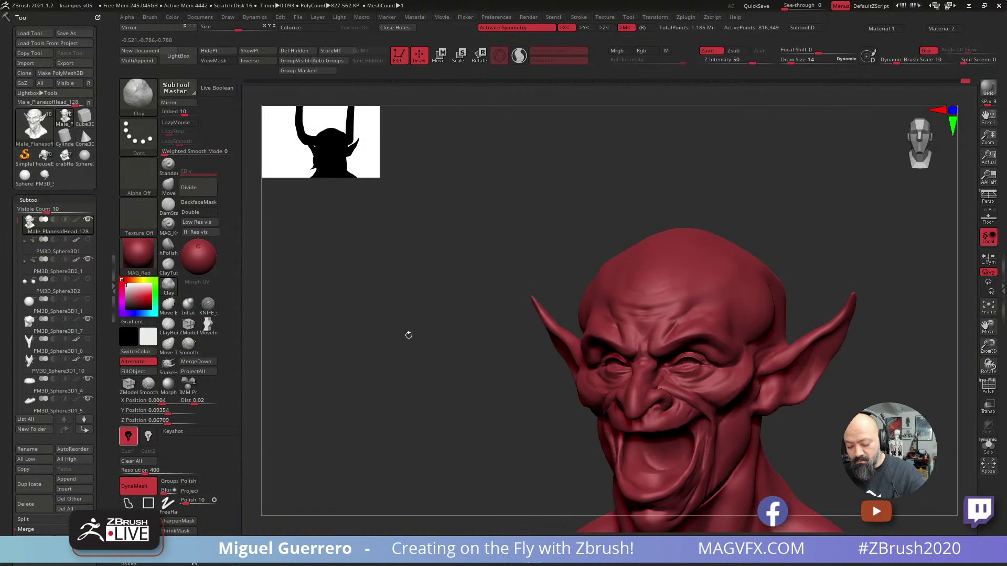
{"action": "right_click_drag", "start_coordinate": [470, 322], "coordinate": [466, 237], "text": "alt"}
{"action": "right_click_drag", "start_coordinate": [494, 351], "coordinate": [471, 345], "text": "ctrl"}
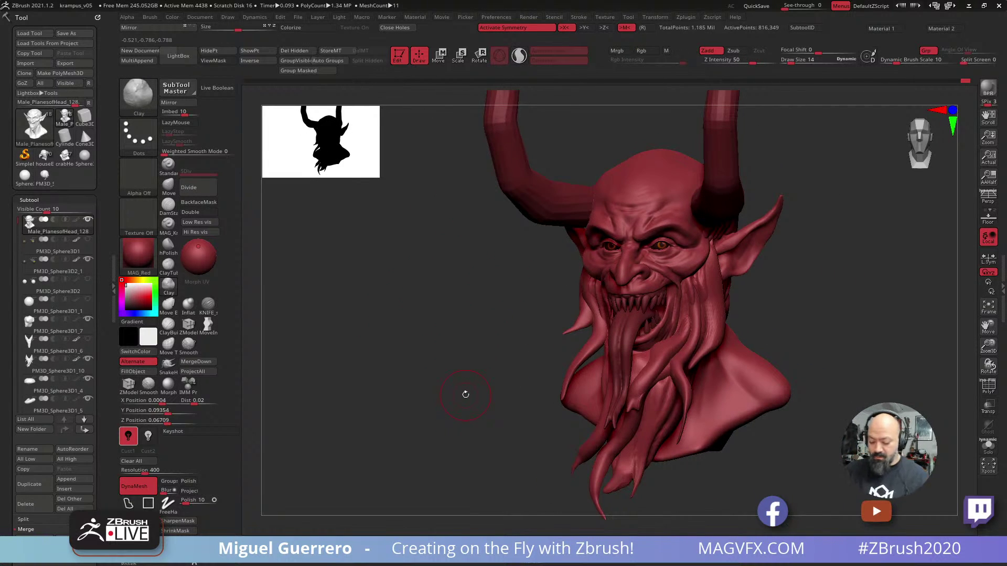
{"action": "left_click_drag", "start_coordinate": [405, 396], "coordinate": [377, 393]}
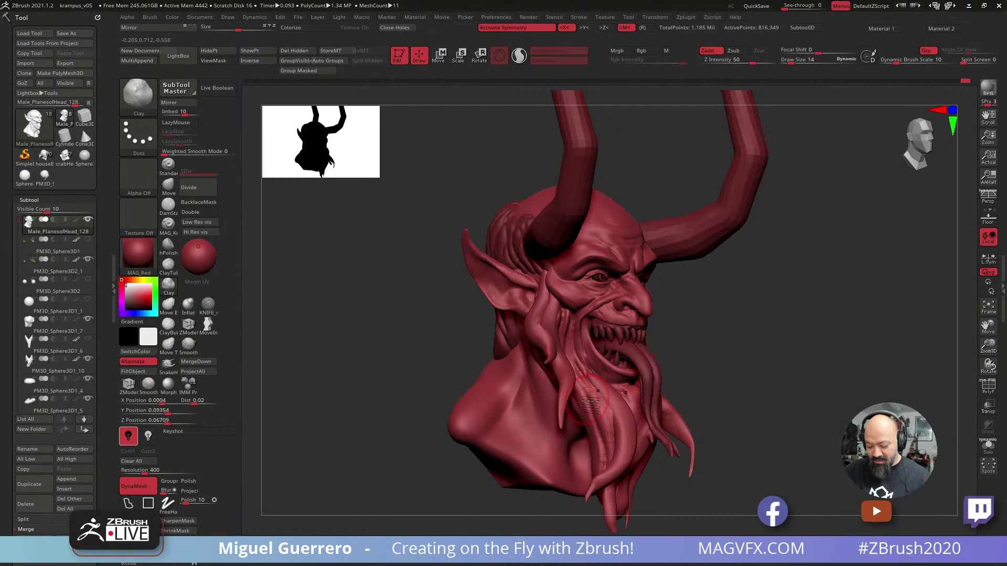
Select the beard subtool and duplicate it.
{"action": "left_click", "coordinate": [589, 400], "text": "alt"}
{"action": "left_click_drag", "start_coordinate": [380, 318], "coordinate": [672, 415]}
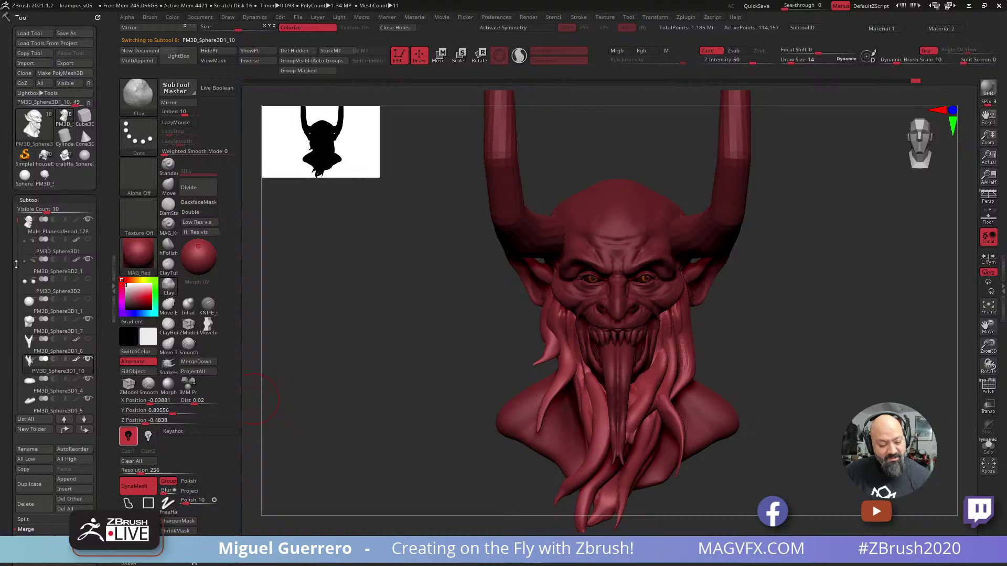
{"action": "left_click_drag", "start_coordinate": [19, 226], "coordinate": [19, 255]}
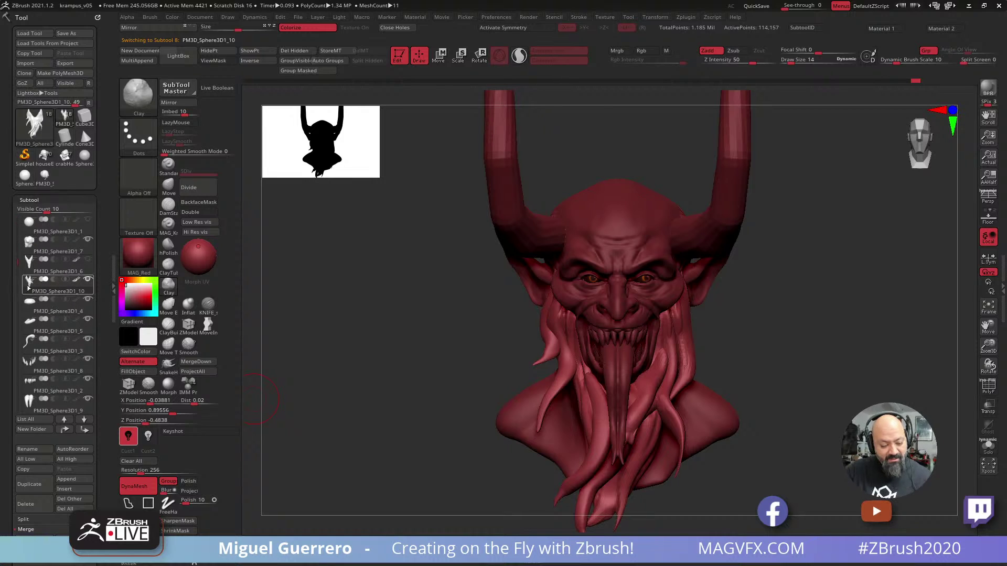
{"action": "left_click", "coordinate": [27, 486]}
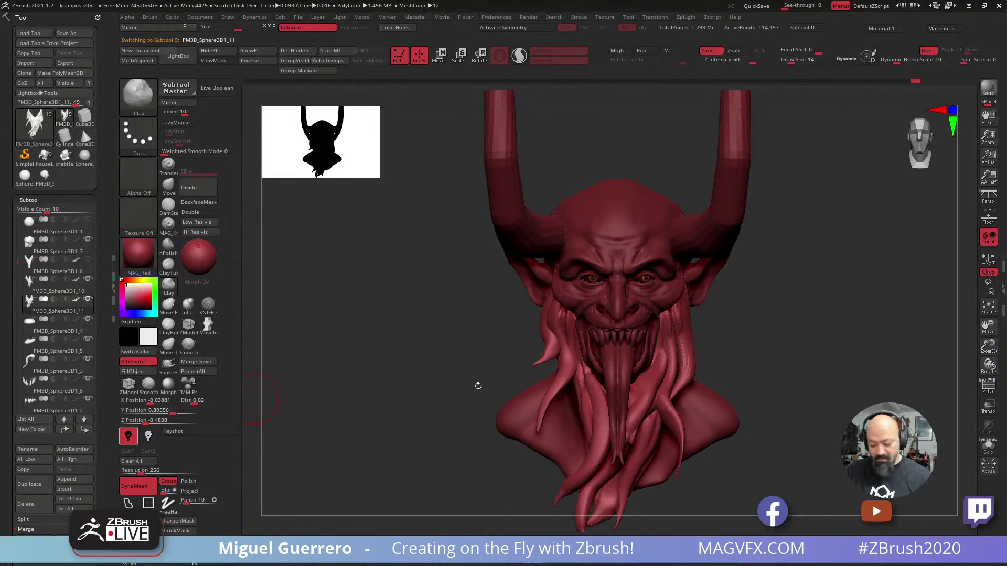
Offset the duplicate beard's side strands on the character's right with the Move brush, reducing the draw size from 26 to 18.
{"action": "left_click_drag", "start_coordinate": [552, 382], "coordinate": [545, 367]}
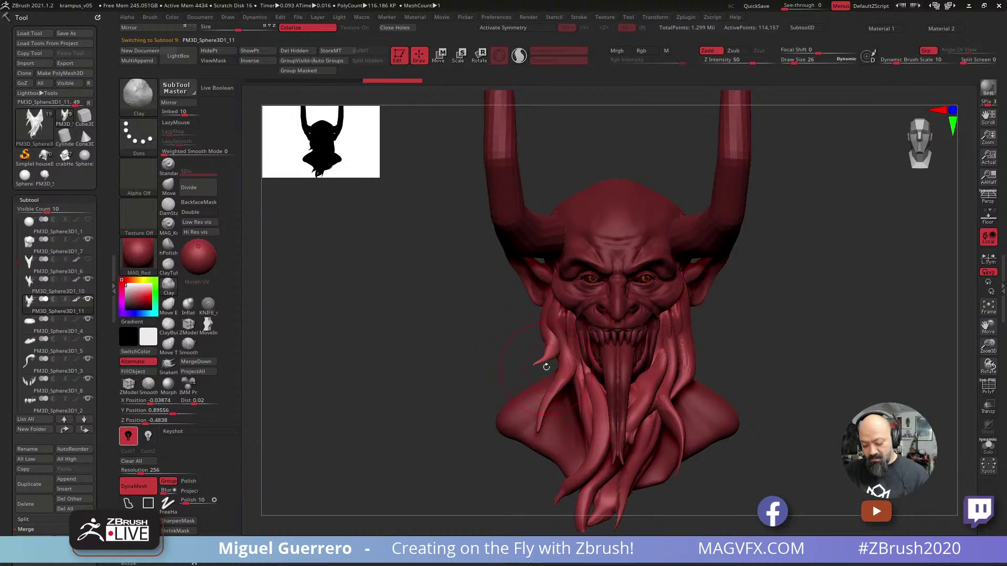
{"action": "left_click", "coordinate": [168, 188]}
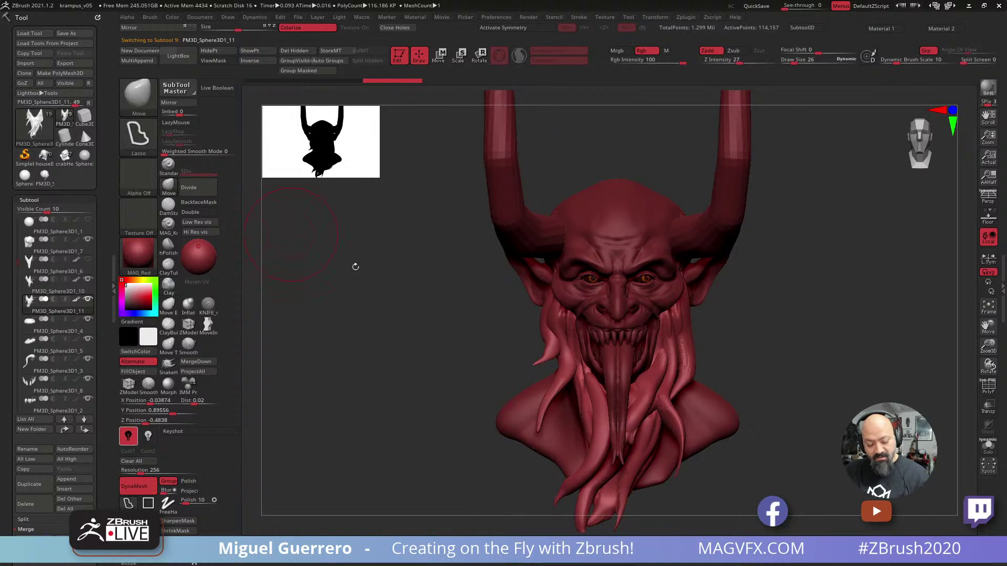
{"action": "mouse_move", "coordinate": [555, 390]}
{"action": "left_mouse_down"}
{"action": "mouse_move", "coordinate": [552, 443]}
{"action": "mouse_move", "coordinate": [545, 411]}
{"action": "mouse_move", "coordinate": [543, 426]}
{"action": "left_mouse_up"}
{"action": "left_click_drag", "start_coordinate": [543, 361], "coordinate": [545, 359]}
{"action": "left_click_drag", "start_coordinate": [559, 378], "coordinate": [565, 350]}
{"action": "mouse_move", "coordinate": [519, 351]}
{"action": "left_mouse_down"}
{"action": "mouse_move", "coordinate": [576, 341]}
{"action": "mouse_move", "coordinate": [553, 334]}
{"action": "left_mouse_up"}
{"action": "left_click_drag", "start_coordinate": [557, 336], "coordinate": [550, 327]}
{"action": "left_click_drag", "start_coordinate": [422, 334], "coordinate": [404, 330], "text": "shift"}
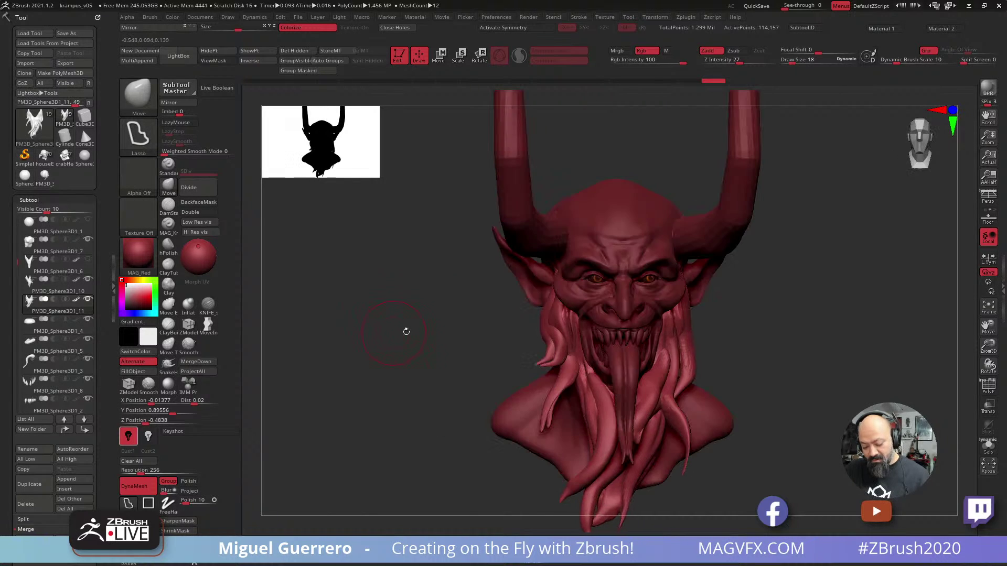
Shift the duplicate beard's inner strands beside the tongue on the character's right with the Move brush.
{"action": "left_click_drag", "start_coordinate": [488, 342], "coordinate": [529, 347]}
{"action": "left_click_drag", "start_coordinate": [445, 367], "coordinate": [431, 365], "text": "shift"}
{"action": "left_click_drag", "start_coordinate": [585, 394], "coordinate": [575, 392]}
{"action": "left_click_drag", "start_coordinate": [458, 369], "coordinate": [462, 385]}
{"action": "left_click_drag", "start_coordinate": [583, 394], "coordinate": [583, 404]}
{"action": "left_click_drag", "start_coordinate": [591, 407], "coordinate": [593, 413]}
{"action": "left_click_drag", "start_coordinate": [592, 422], "coordinate": [594, 434]}
Nudge the duplicate's strands on the character's left inward with the Move brush at draw size 26, and undo the last stroke.
{"action": "left_click_drag", "start_coordinate": [422, 410], "coordinate": [418, 398]}
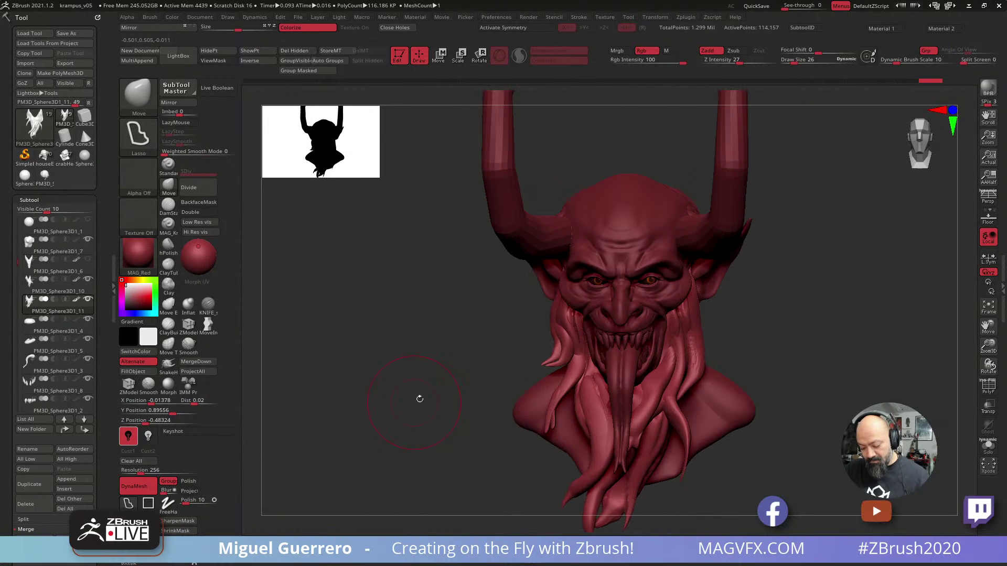
{"action": "mouse_move", "coordinate": [705, 338]}
{"action": "left_mouse_down"}
{"action": "mouse_move", "coordinate": [713, 339]}
{"action": "mouse_move", "coordinate": [700, 338]}
{"action": "left_mouse_up"}
{"action": "left_click_drag", "start_coordinate": [700, 373], "coordinate": [693, 374]}
{"action": "mouse_move", "coordinate": [681, 421]}
{"action": "left_mouse_down"}
{"action": "mouse_move", "coordinate": [683, 403]}
{"action": "mouse_move", "coordinate": [695, 463]}
{"action": "mouse_move", "coordinate": [686, 466]}
{"action": "mouse_move", "coordinate": [697, 431]}
{"action": "mouse_move", "coordinate": [649, 393]}
{"action": "left_mouse_up"}
{"action": "left_click", "coordinate": [168, 344]}
{"action": "key", "text": "ctrl+z"}
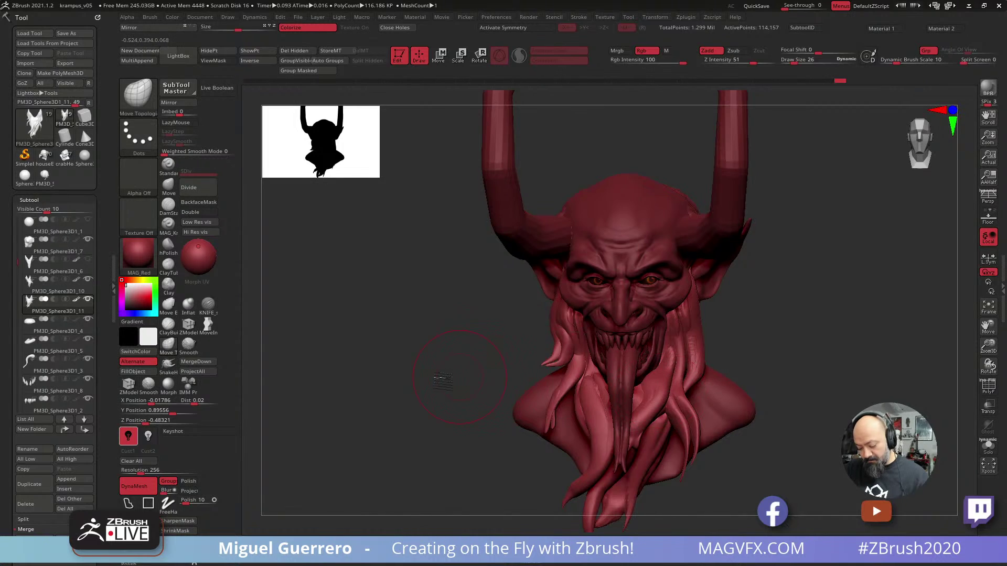
Reposition the duplicate beard's lower central strands and tips with the Move Topological brush, raising the draw size from 26 to 30.
{"action": "left_click_drag", "start_coordinate": [456, 365], "coordinate": [385, 367]}
{"action": "mouse_move", "coordinate": [648, 432]}
{"action": "left_mouse_down"}
{"action": "mouse_move", "coordinate": [641, 415]}
{"action": "mouse_move", "coordinate": [653, 392]}
{"action": "mouse_move", "coordinate": [633, 434]}
{"action": "left_mouse_up"}
{"action": "left_click_drag", "start_coordinate": [501, 419], "coordinate": [554, 423]}
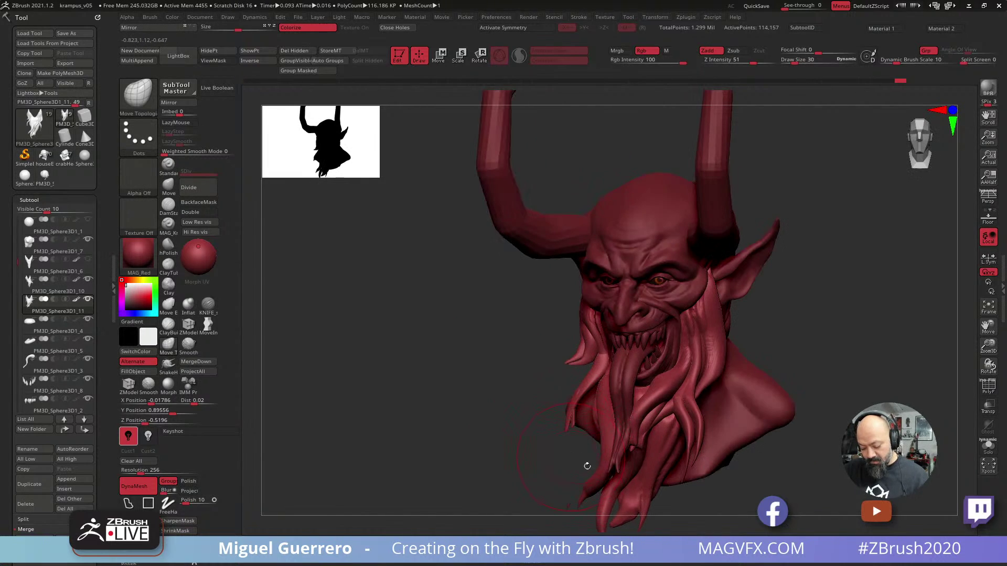
{"action": "left_click_drag", "start_coordinate": [627, 499], "coordinate": [620, 491]}
{"action": "left_click_drag", "start_coordinate": [555, 439], "coordinate": [545, 385]}
{"action": "mouse_move", "coordinate": [601, 477]}
{"action": "left_mouse_down"}
{"action": "mouse_move", "coordinate": [617, 443]}
{"action": "mouse_move", "coordinate": [603, 472]}
{"action": "left_mouse_up"}
{"action": "left_click_drag", "start_coordinate": [631, 431], "coordinate": [607, 398]}
Pull the duplicate's cheek strands on the character's left outward with the Move Topological brush at draw size 30.
{"action": "left_click_drag", "start_coordinate": [526, 376], "coordinate": [487, 378]}
{"action": "left_click_drag", "start_coordinate": [667, 327], "coordinate": [671, 333]}
{"action": "left_click_drag", "start_coordinate": [543, 333], "coordinate": [582, 333]}
{"action": "left_click_drag", "start_coordinate": [674, 311], "coordinate": [709, 306]}
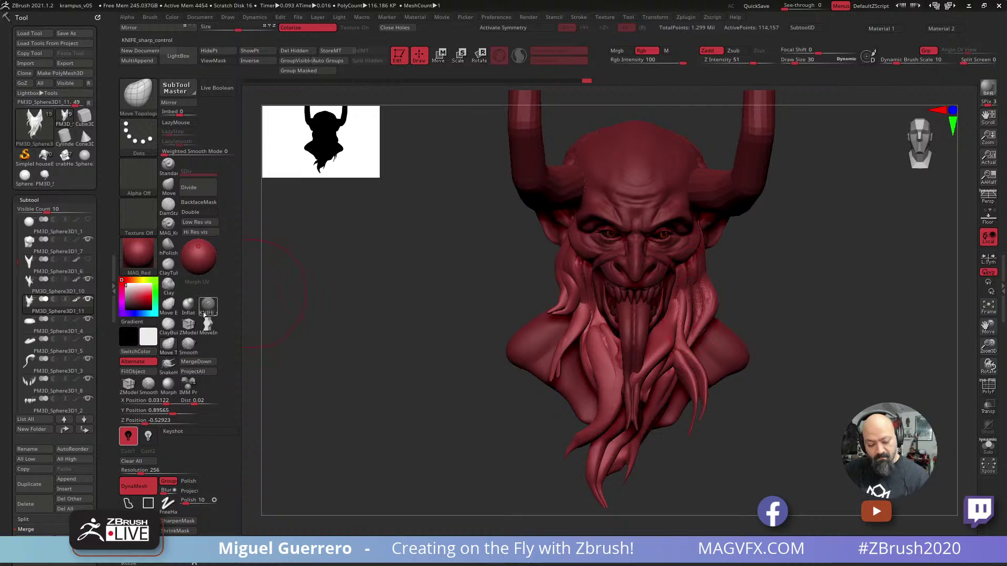
Pull short pointed wisps from the outer strands on the character's left with the SnakeHook brush at draw size 7 and smooth them.
{"action": "left_click", "coordinate": [168, 363]}
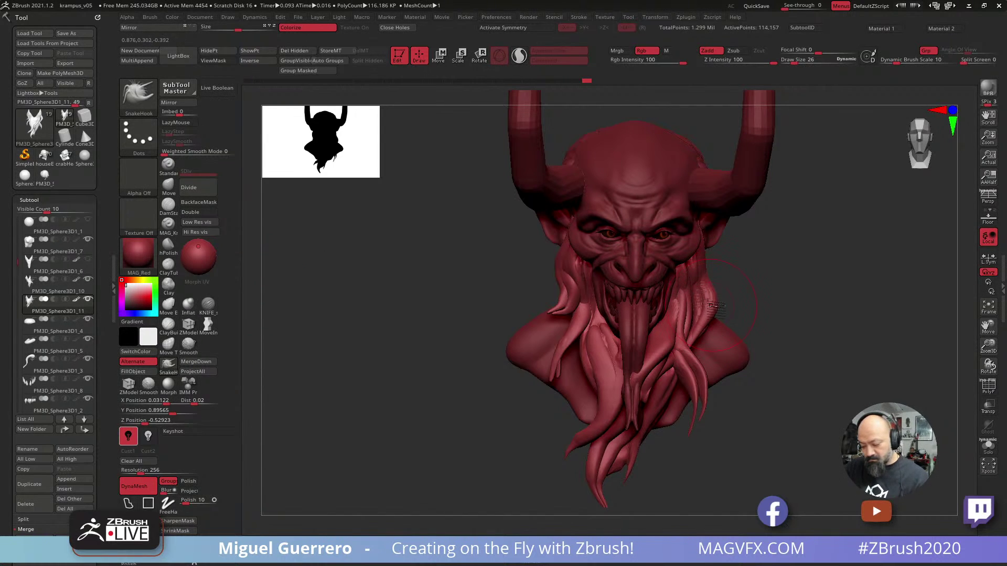
{"action": "left_click_drag", "start_coordinate": [719, 306], "coordinate": [735, 318]}
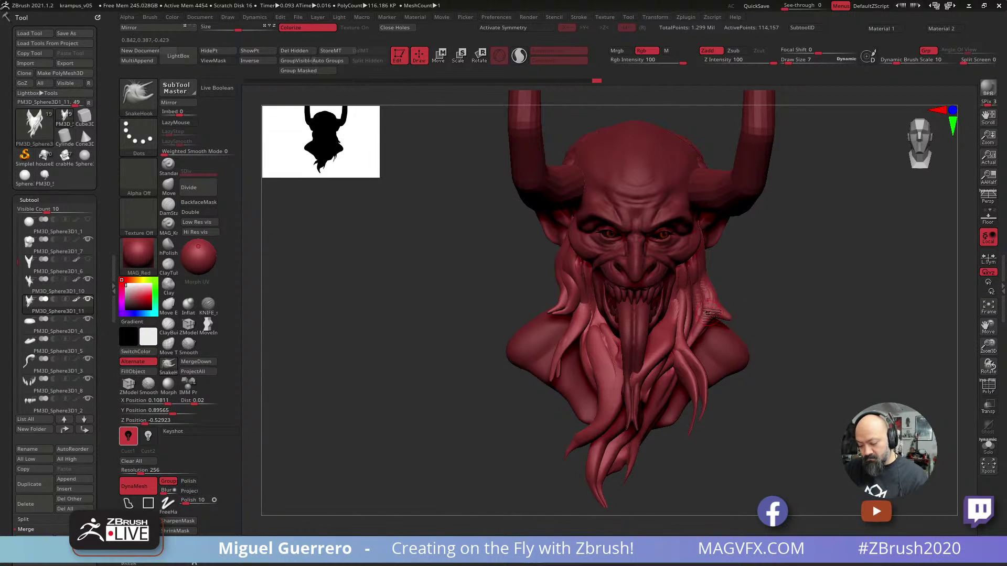
{"action": "left_click_drag", "start_coordinate": [457, 201], "coordinate": [427, 134]}
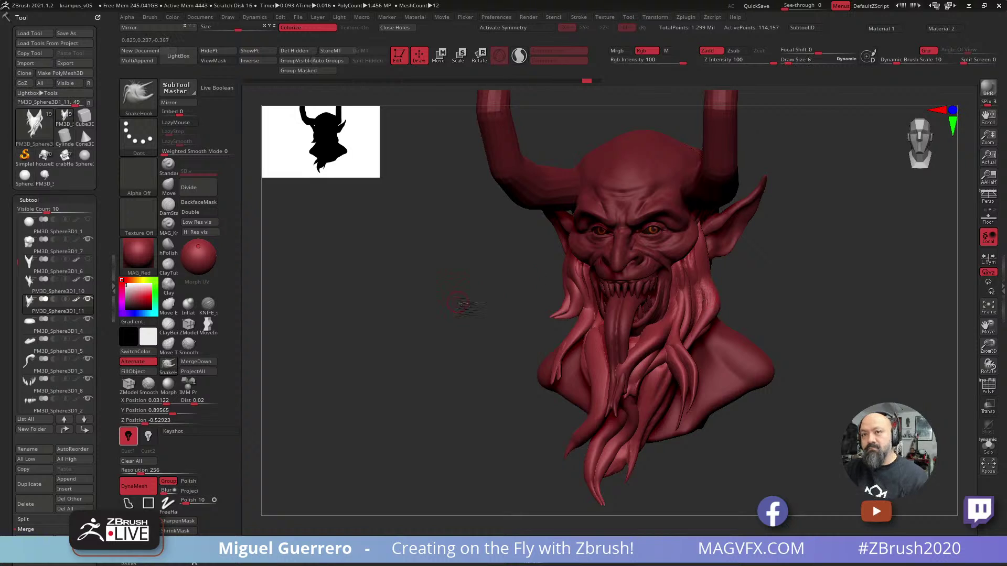
{"action": "left_click_drag", "start_coordinate": [460, 299], "coordinate": [435, 297], "text": "shift"}
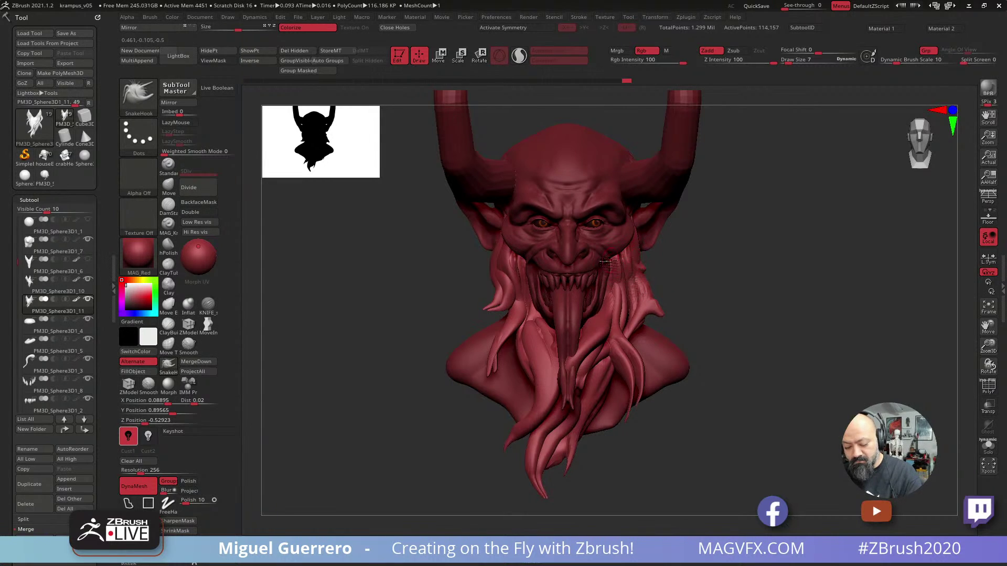
{"action": "key", "text": "shift"}
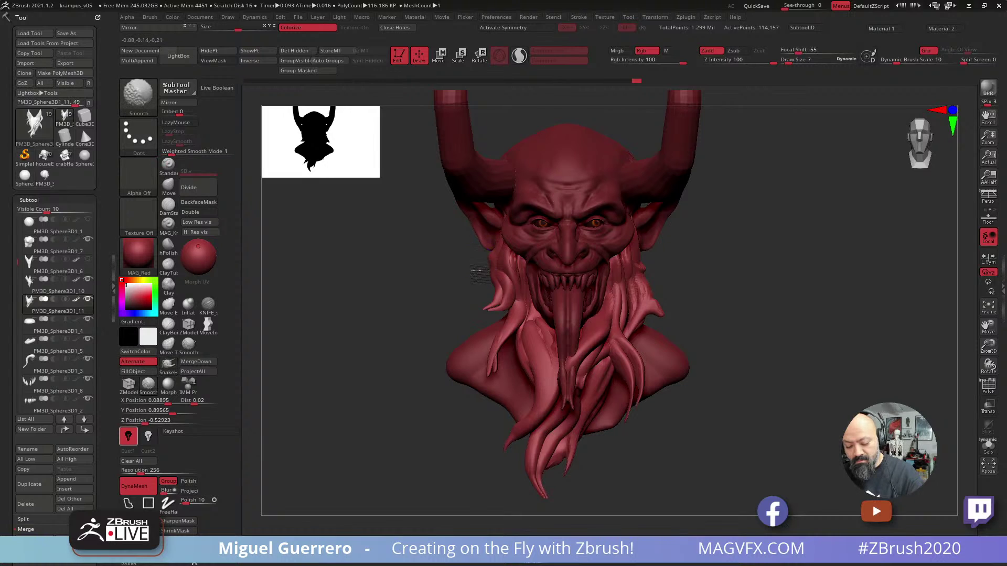
{"action": "left_click_drag", "start_coordinate": [661, 305], "coordinate": [663, 313], "text": "shift"}
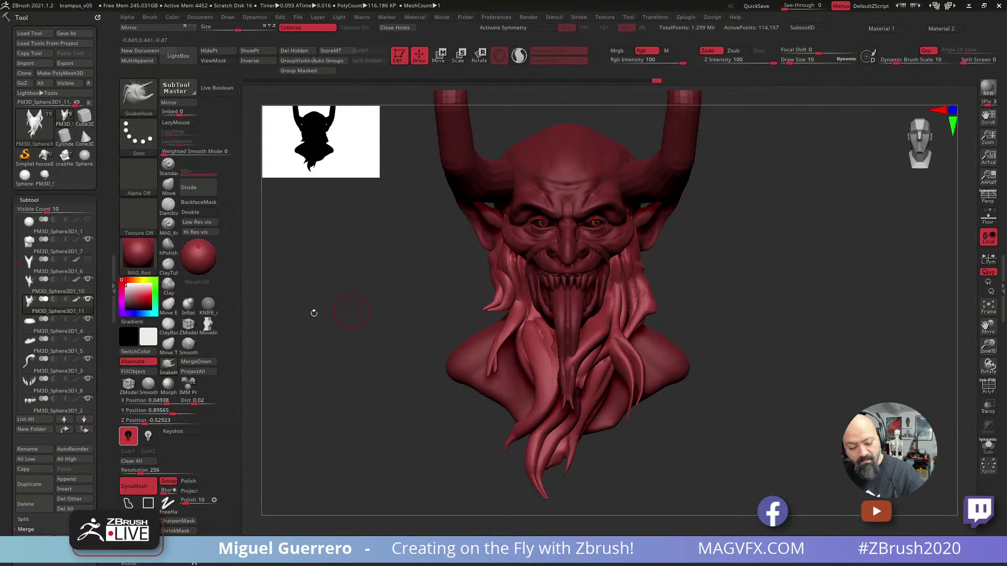
Adjust the outer strands on the character's left with the Move Topological brush, raising the draw size from 14 to 34.
{"action": "left_click", "coordinate": [168, 343]}
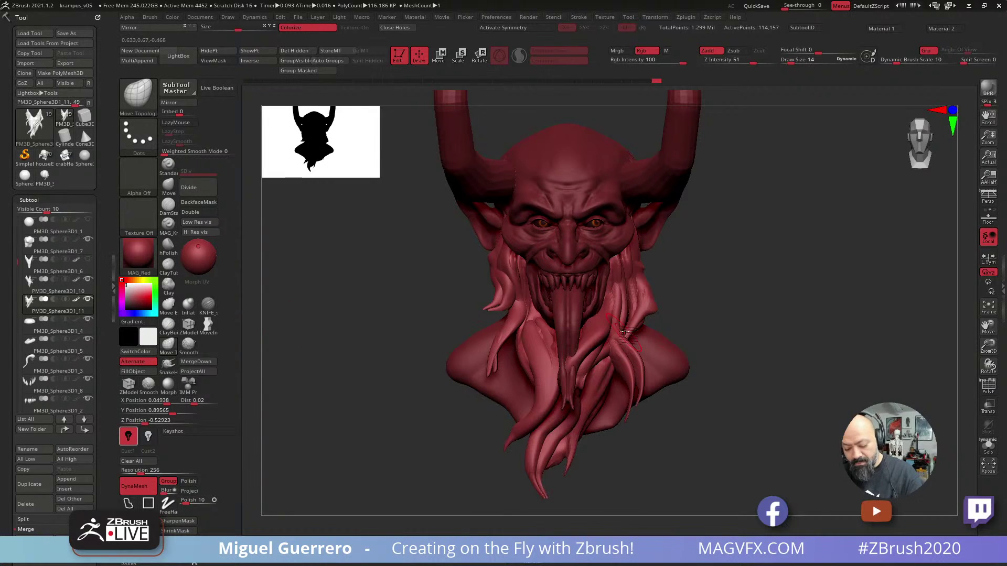
{"action": "left_click_drag", "start_coordinate": [644, 329], "coordinate": [655, 341]}
{"action": "mouse_move", "coordinate": [719, 348]}
{"action": "left_mouse_down"}
{"action": "mouse_move", "coordinate": [666, 349]}
{"action": "mouse_move", "coordinate": [651, 353]}
{"action": "mouse_move", "coordinate": [653, 364]}
{"action": "mouse_move", "coordinate": [674, 352]}
{"action": "mouse_move", "coordinate": [659, 332]}
{"action": "left_mouse_up"}
{"action": "key", "text": "bracketright"}
{"action": "key", "text": "bracketright"}
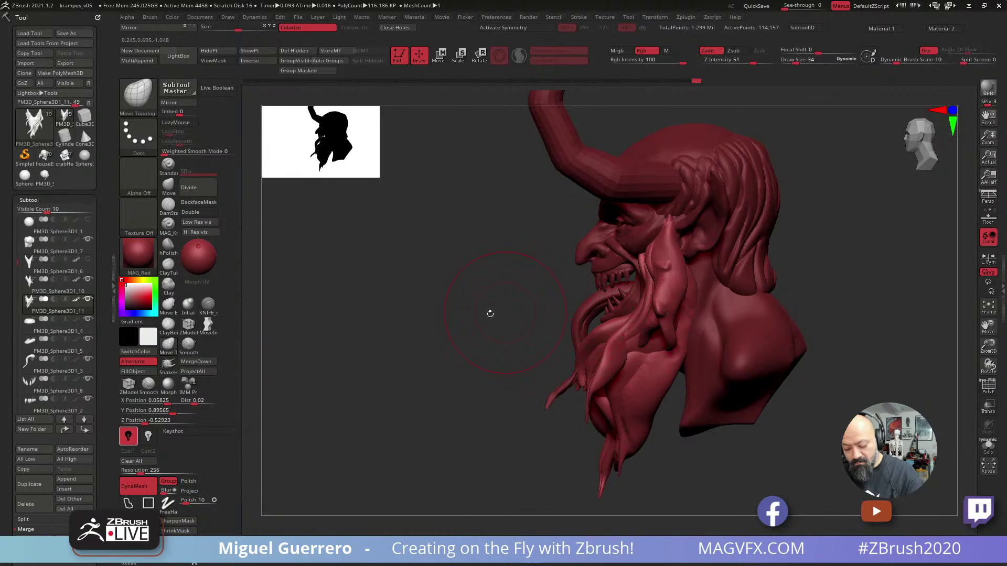
Nudge the outer strands on the character's right with the Move Topological brush at draw size 34, then the Move brush at 42.
{"action": "left_click_drag", "start_coordinate": [489, 313], "coordinate": [447, 297]}
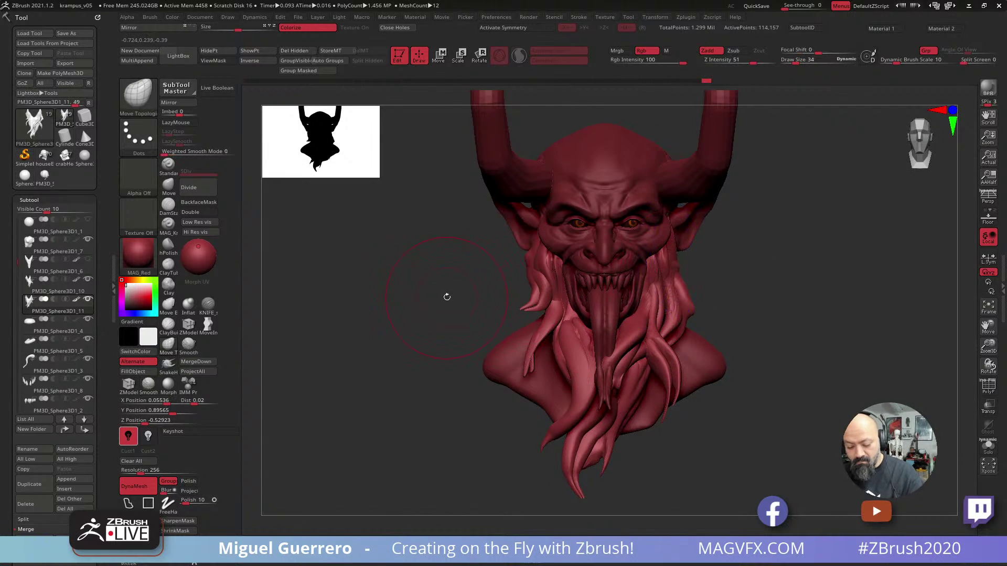
{"action": "mouse_move", "coordinate": [550, 321]}
{"action": "left_mouse_down"}
{"action": "mouse_move", "coordinate": [537, 337]}
{"action": "mouse_move", "coordinate": [531, 318]}
{"action": "left_mouse_up"}
{"action": "left_click", "coordinate": [168, 187]}
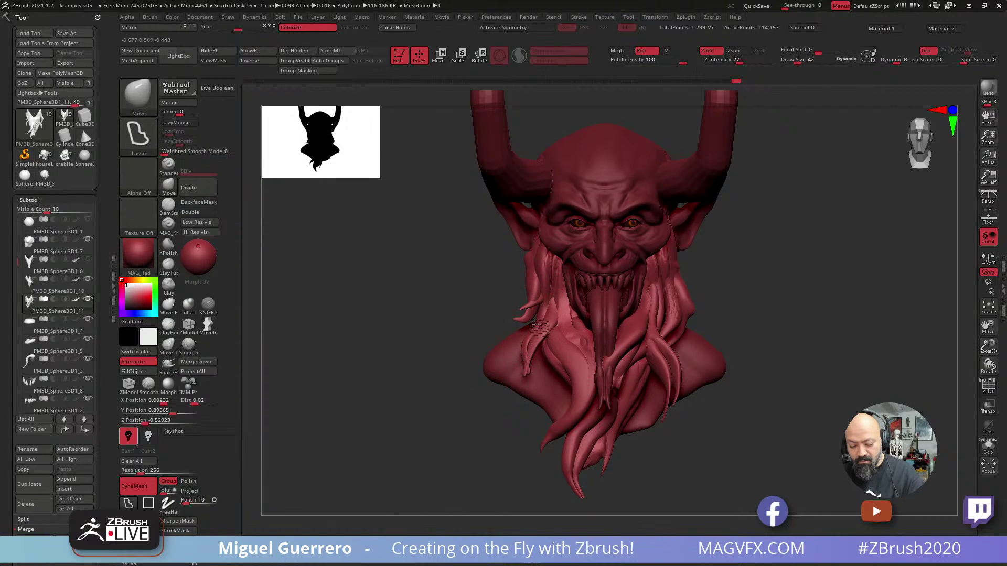
{"action": "mouse_move", "coordinate": [446, 301]}
{"action": "left_mouse_down"}
{"action": "mouse_move", "coordinate": [494, 313]}
{"action": "mouse_move", "coordinate": [461, 328]}
{"action": "left_mouse_up"}
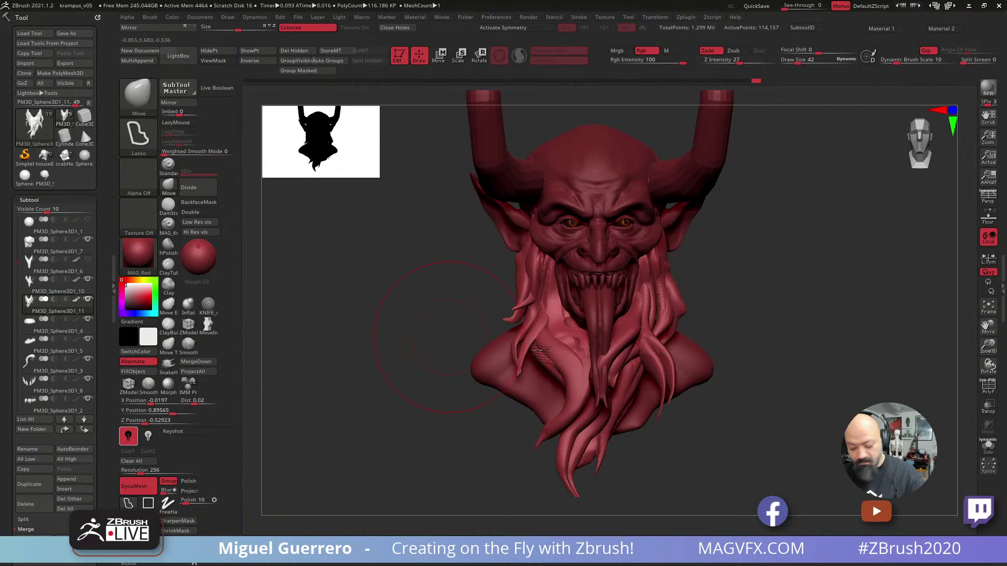
Isolate the duplicate beard and thicken its side strands with the Inflat brush at draw size 46, then show the full bust.
{"action": "left_click", "coordinate": [987, 445]}
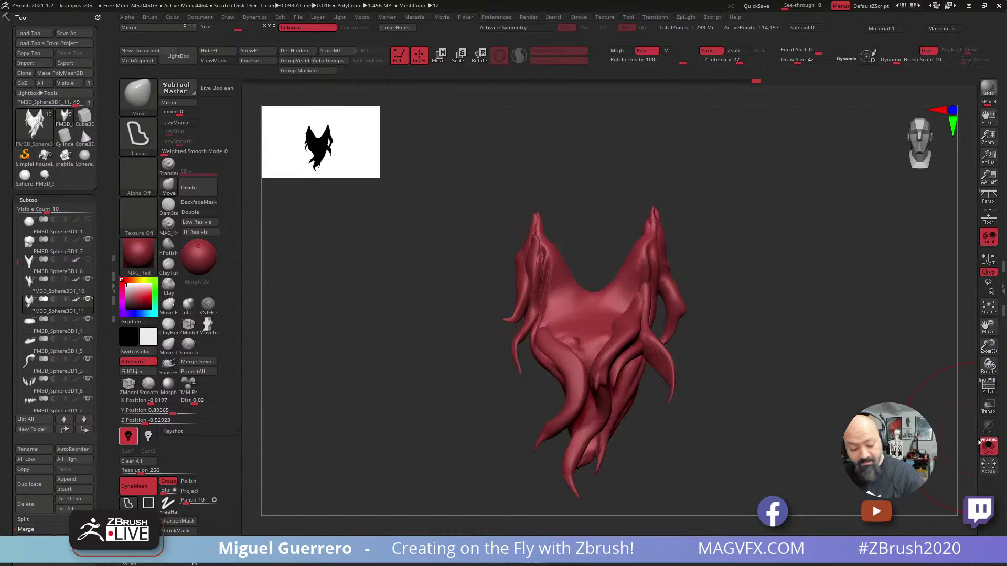
{"action": "left_click", "coordinate": [188, 304]}
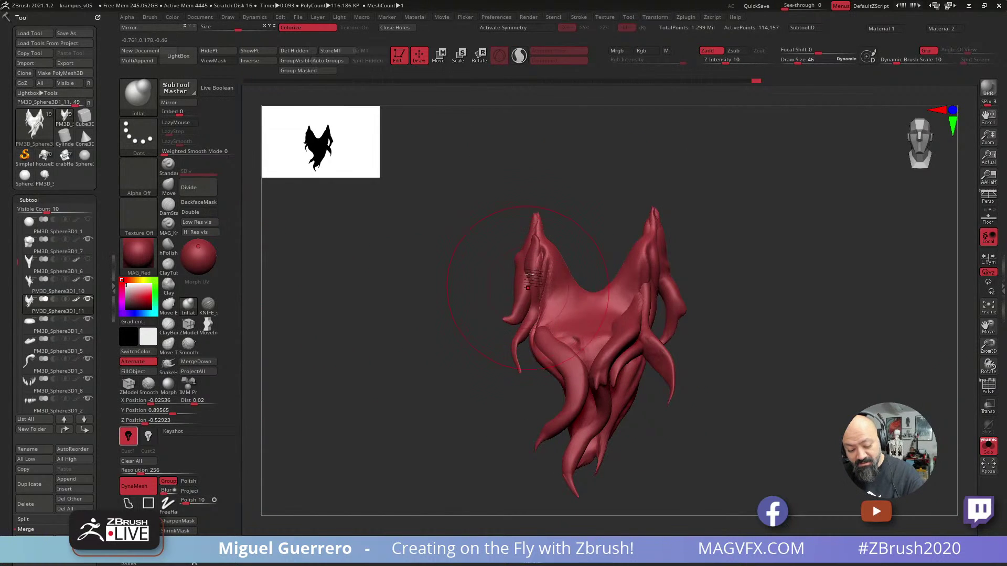
{"action": "left_click_drag", "start_coordinate": [530, 282], "coordinate": [541, 314]}
{"action": "left_click_drag", "start_coordinate": [620, 308], "coordinate": [656, 340]}
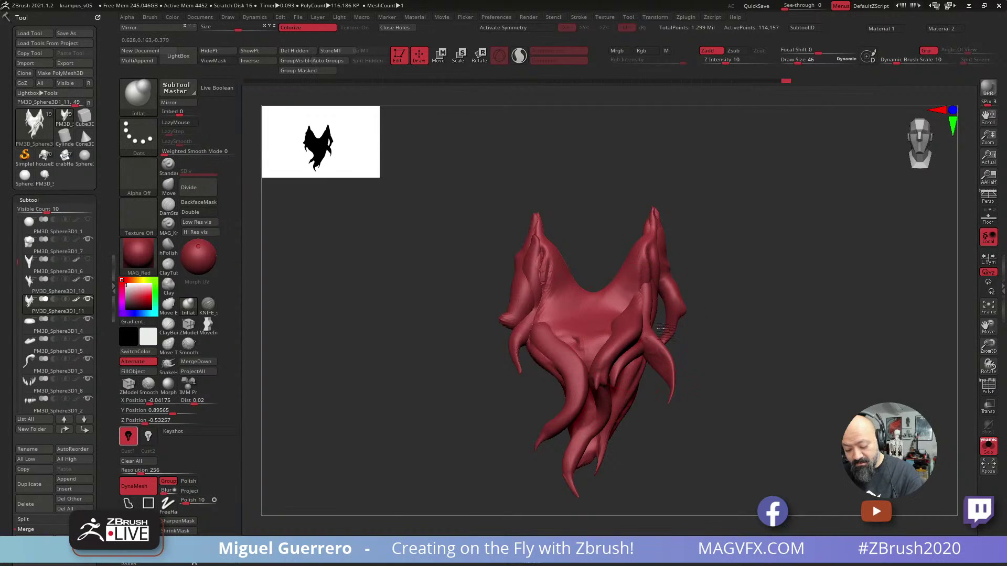
{"action": "left_click_drag", "start_coordinate": [672, 298], "coordinate": [658, 331]}
{"action": "left_click", "coordinate": [988, 446]}
Reposition the thickened cheek strands on both sides of the face with the Move brush at draw size 54.
{"action": "mouse_move", "coordinate": [387, 353]}
{"action": "left_mouse_down"}
{"action": "mouse_move", "coordinate": [395, 350]}
{"action": "mouse_move", "coordinate": [384, 338]}
{"action": "left_mouse_up"}
{"action": "left_click", "coordinate": [168, 186]}
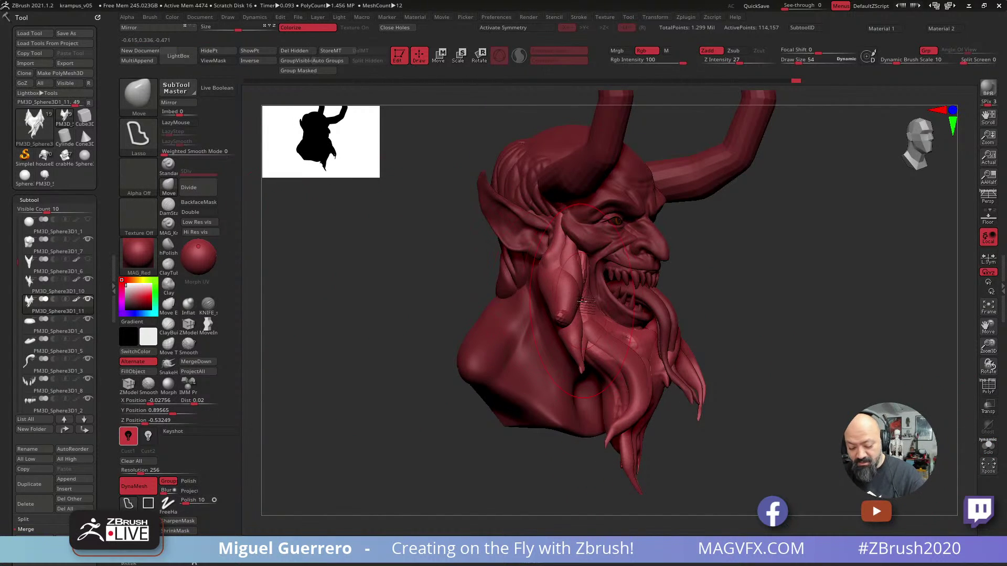
{"action": "left_click_drag", "start_coordinate": [582, 301], "coordinate": [566, 303]}
{"action": "left_click_drag", "start_coordinate": [409, 294], "coordinate": [458, 293]}
{"action": "mouse_move", "coordinate": [559, 294]}
{"action": "left_mouse_down"}
{"action": "mouse_move", "coordinate": [546, 294]}
{"action": "mouse_move", "coordinate": [562, 332]}
{"action": "left_mouse_up"}
{"action": "left_click_drag", "start_coordinate": [628, 381], "coordinate": [626, 373]}
{"action": "left_click_drag", "start_coordinate": [733, 402], "coordinate": [619, 404]}
{"action": "mouse_move", "coordinate": [677, 338]}
{"action": "left_mouse_down"}
{"action": "mouse_move", "coordinate": [660, 335]}
{"action": "mouse_move", "coordinate": [685, 303]}
{"action": "left_mouse_up"}
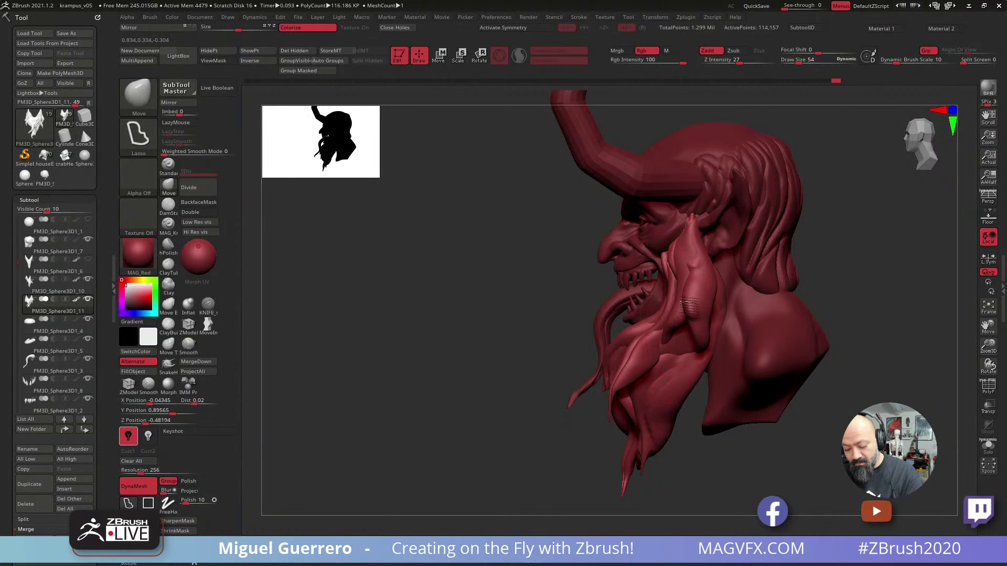
Refine the beard's outline at both cheeks and adjust a lower central strand with the Move brush at draw size 54.
{"action": "mouse_move", "coordinate": [507, 293]}
{"action": "left_mouse_down"}
{"action": "mouse_move", "coordinate": [514, 303]}
{"action": "mouse_move", "coordinate": [540, 303]}
{"action": "left_mouse_up"}
{"action": "left_click_drag", "start_coordinate": [450, 318], "coordinate": [459, 309]}
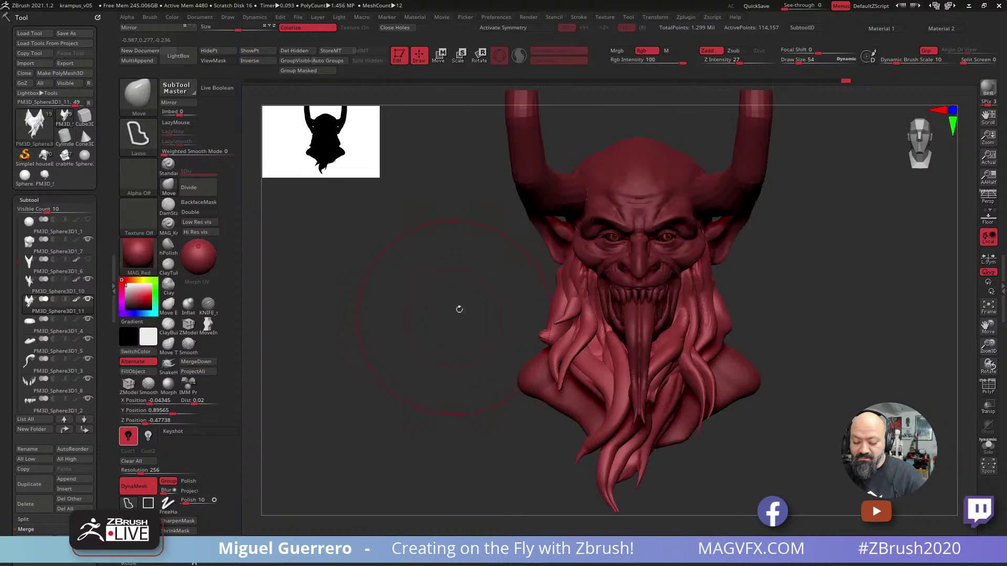
{"action": "left_click_drag", "start_coordinate": [556, 275], "coordinate": [568, 277]}
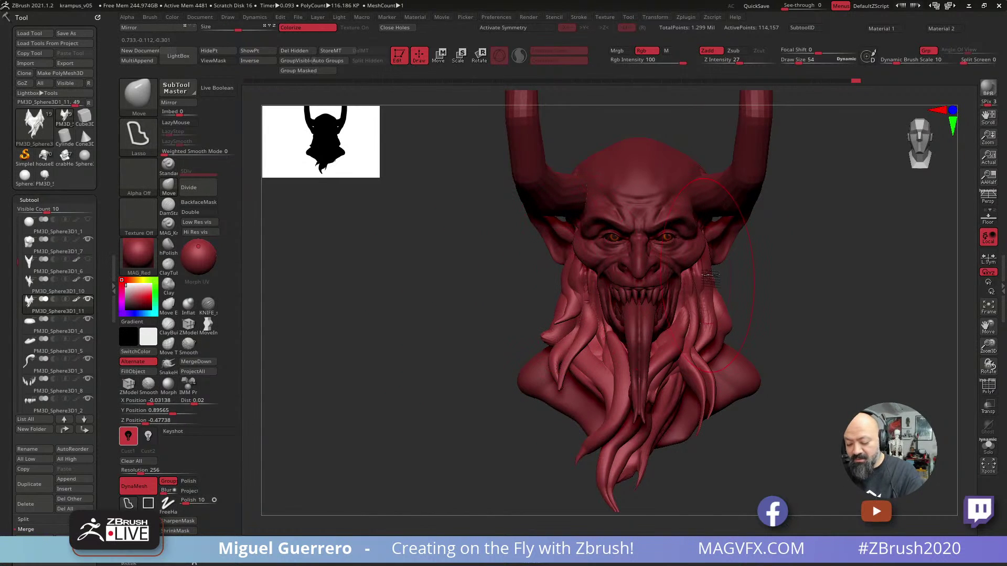
{"action": "left_click_drag", "start_coordinate": [723, 316], "coordinate": [714, 327]}
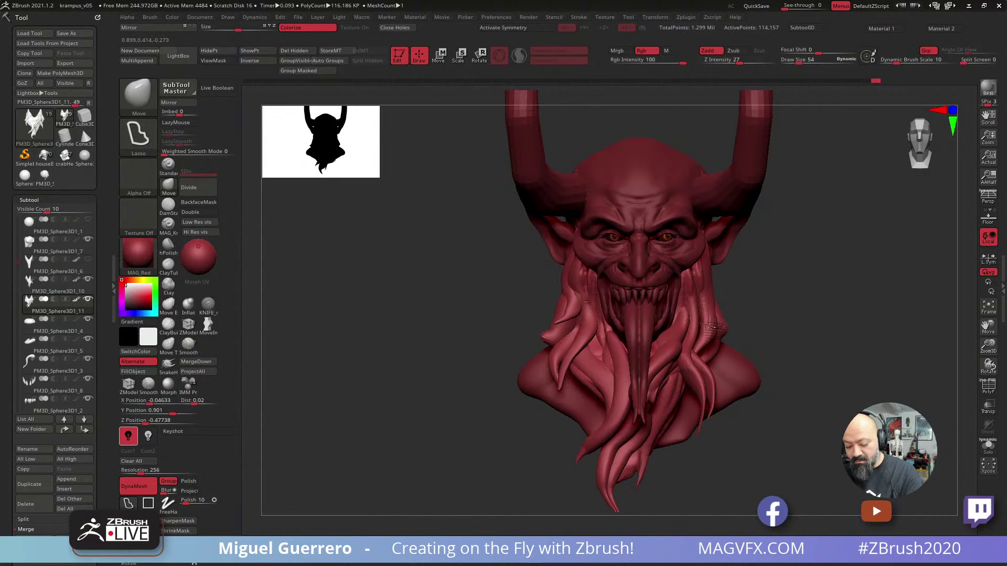
{"action": "left_click_drag", "start_coordinate": [474, 303], "coordinate": [534, 325]}
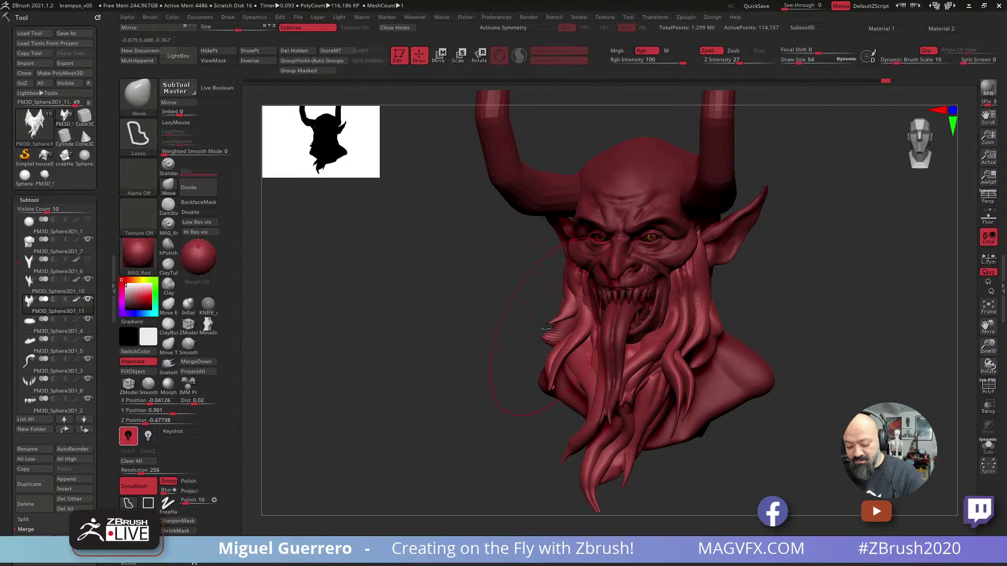
{"action": "left_click_drag", "start_coordinate": [600, 437], "coordinate": [602, 444]}
Reshape the beard's lower central strands and those on the character's right with the Move Topological brush at draw size 42.
{"action": "left_click_drag", "start_coordinate": [513, 418], "coordinate": [528, 409]}
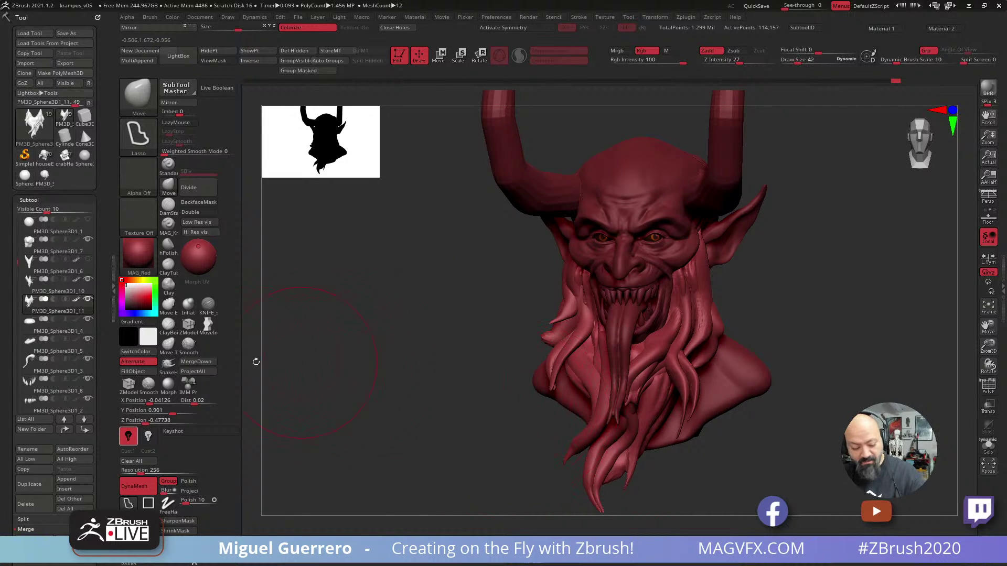
{"action": "left_click", "coordinate": [169, 346]}
{"action": "left_click_drag", "start_coordinate": [470, 389], "coordinate": [449, 391]}
{"action": "left_click_drag", "start_coordinate": [630, 417], "coordinate": [631, 427]}
{"action": "left_click_drag", "start_coordinate": [506, 412], "coordinate": [457, 409]}
{"action": "left_click_drag", "start_coordinate": [632, 461], "coordinate": [642, 461]}
{"action": "left_click_drag", "start_coordinate": [512, 425], "coordinate": [555, 426]}
{"action": "mouse_move", "coordinate": [626, 458]}
{"action": "left_mouse_down"}
{"action": "mouse_move", "coordinate": [604, 458]}
{"action": "mouse_move", "coordinate": [611, 429]}
{"action": "left_mouse_up"}
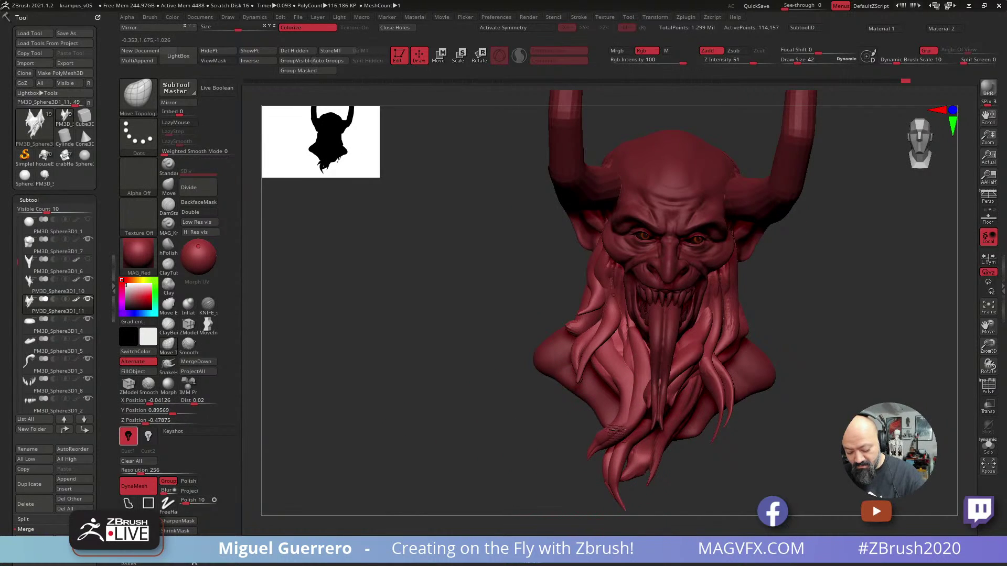
{"action": "mouse_move", "coordinate": [629, 395]}
{"action": "left_mouse_down"}
{"action": "mouse_move", "coordinate": [641, 388]}
{"action": "mouse_move", "coordinate": [617, 392]}
{"action": "mouse_move", "coordinate": [629, 355]}
{"action": "left_mouse_up"}
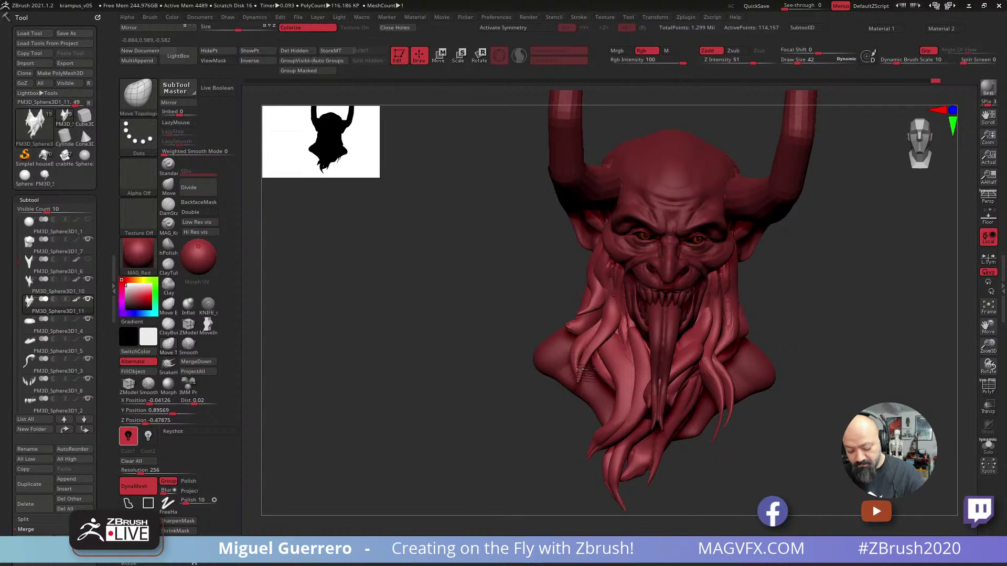
Reshape the beard strands below the mouth and on the character's left side with the Move Topological brush.
{"action": "key", "text": "ctrl+z"}
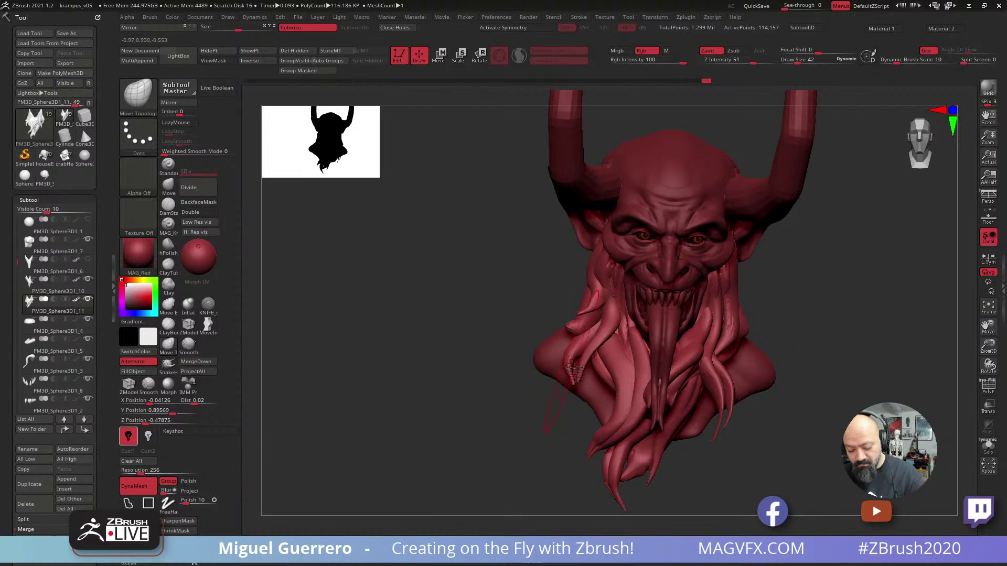
{"action": "key", "text": "ctrl+shift+z"}
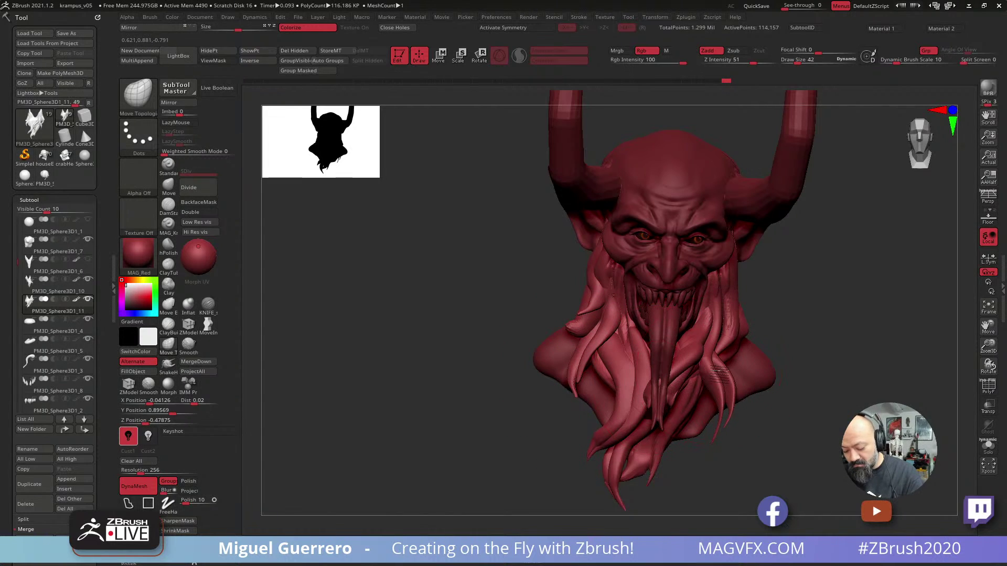
{"action": "mouse_move", "coordinate": [729, 404]}
{"action": "left_mouse_down"}
{"action": "mouse_move", "coordinate": [700, 323]}
{"action": "mouse_move", "coordinate": [708, 314]}
{"action": "left_mouse_up"}
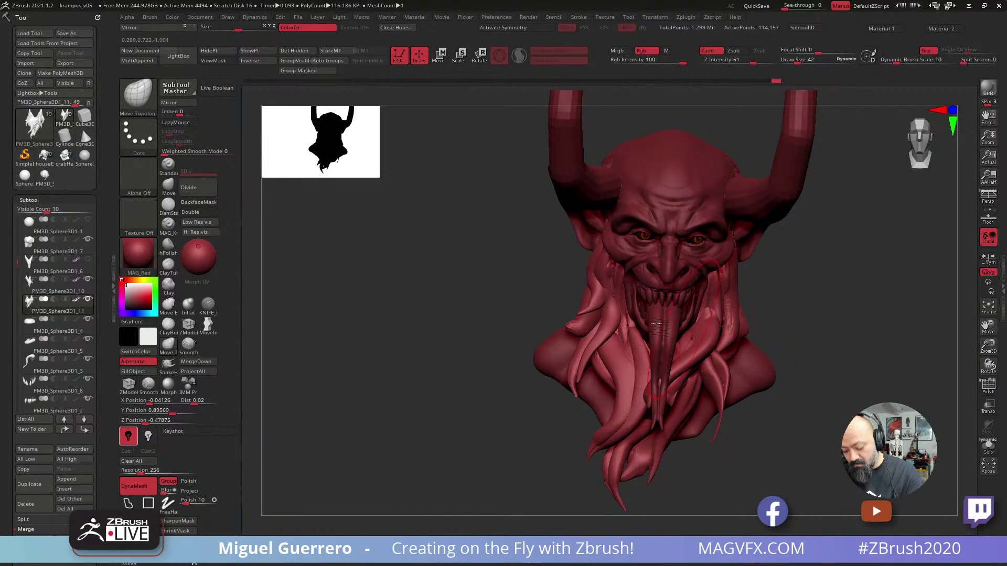
{"action": "left_click_drag", "start_coordinate": [526, 316], "coordinate": [456, 321]}
{"action": "left_click_drag", "start_coordinate": [692, 343], "coordinate": [706, 333]}
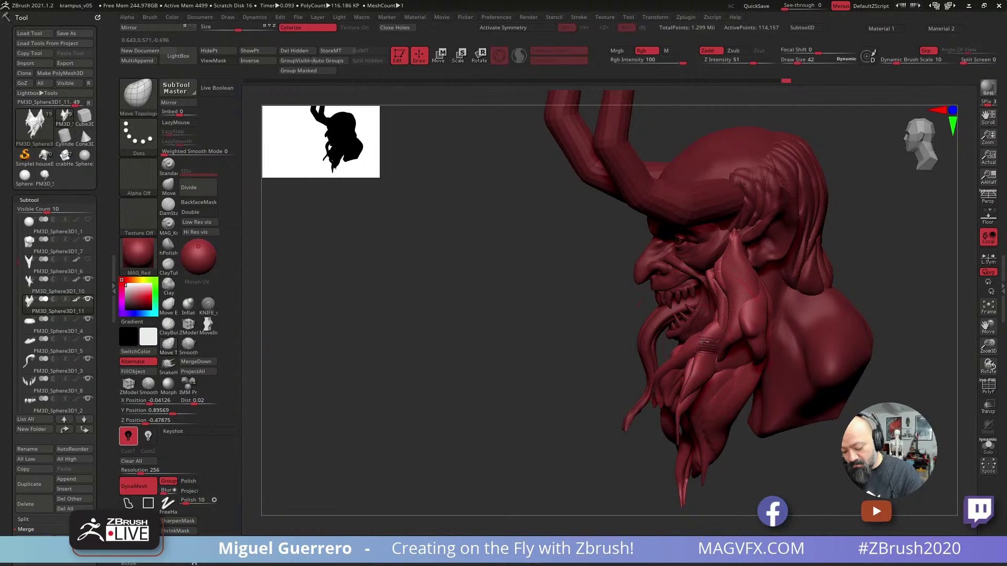
Check the beard SubTool PM3D_Sphere3D1_10 from both sides, and return to refining the strands of PM3D_Sphere3D1_11.
{"action": "left_click_drag", "start_coordinate": [503, 329], "coordinate": [580, 333]}
{"action": "left_click", "coordinate": [677, 348], "text": "alt"}
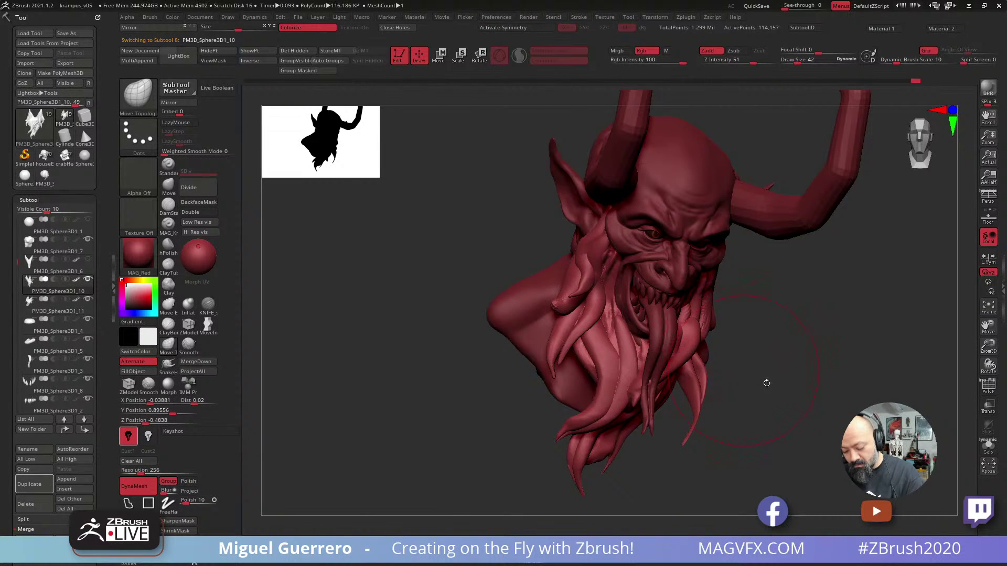
{"action": "left_click_drag", "start_coordinate": [764, 382], "coordinate": [686, 344]}
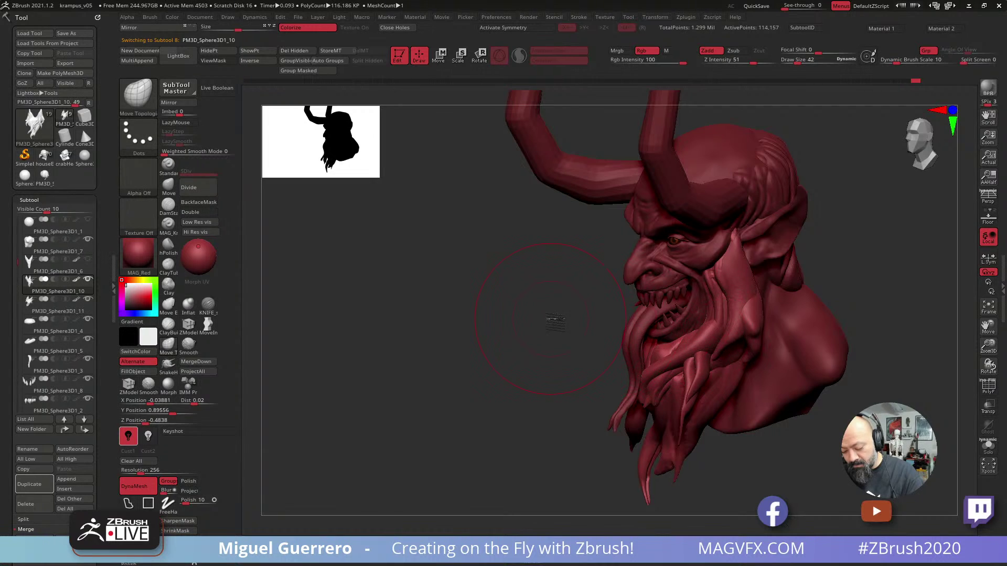
{"action": "mouse_move", "coordinate": [542, 319]}
{"action": "left_mouse_down"}
{"action": "mouse_move", "coordinate": [740, 324]}
{"action": "mouse_move", "coordinate": [734, 315]}
{"action": "mouse_move", "coordinate": [752, 328]}
{"action": "mouse_move", "coordinate": [756, 304]}
{"action": "left_mouse_up"}
{"action": "left_click", "coordinate": [729, 320], "text": "alt"}
{"action": "left_click_drag", "start_coordinate": [571, 303], "coordinate": [471, 328]}
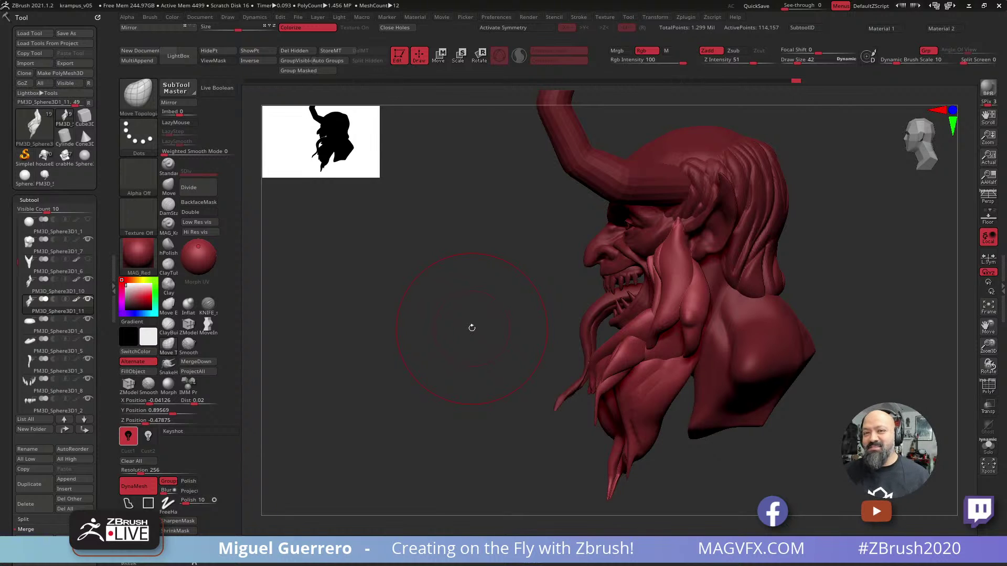
Select the head SubTool Male_PlanesofHead_128 and isolate it temporarily to examine the skull and ear without the hair.
{"action": "mouse_move", "coordinate": [447, 317]}
{"action": "left_mouse_down"}
{"action": "mouse_move", "coordinate": [475, 318]}
{"action": "mouse_move", "coordinate": [450, 303]}
{"action": "left_mouse_up"}
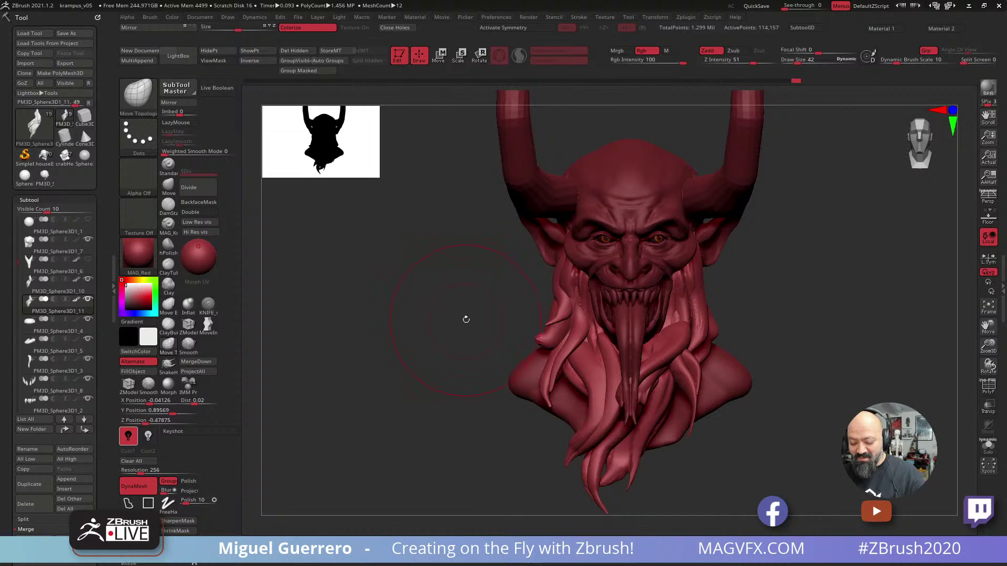
{"action": "left_click", "coordinate": [471, 321], "text": "ctrl+shift"}
{"action": "left_click", "coordinate": [468, 318], "text": "ctrl+shift"}
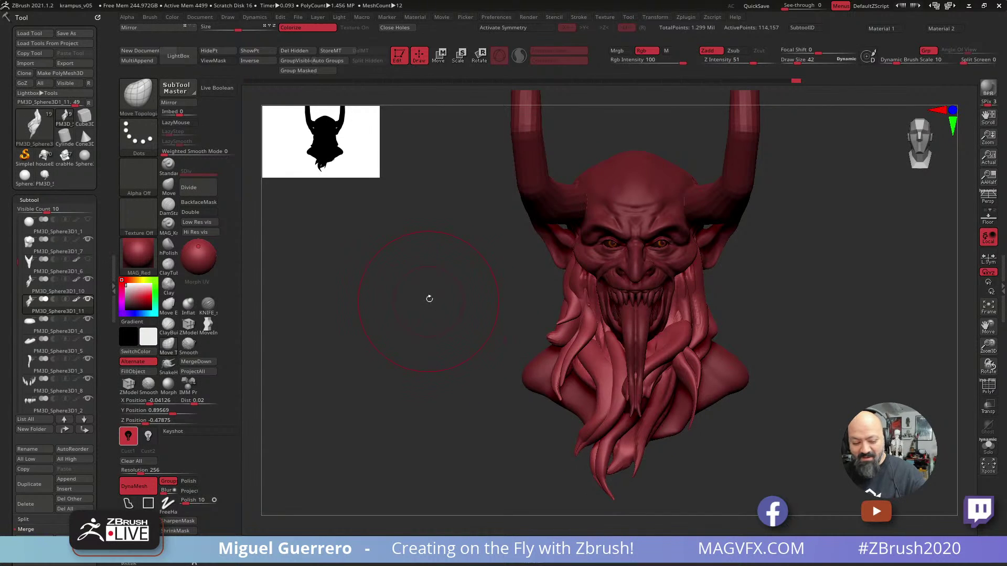
{"action": "left_click_drag", "start_coordinate": [429, 299], "coordinate": [483, 281]}
{"action": "left_click", "coordinate": [603, 210], "text": "alt"}
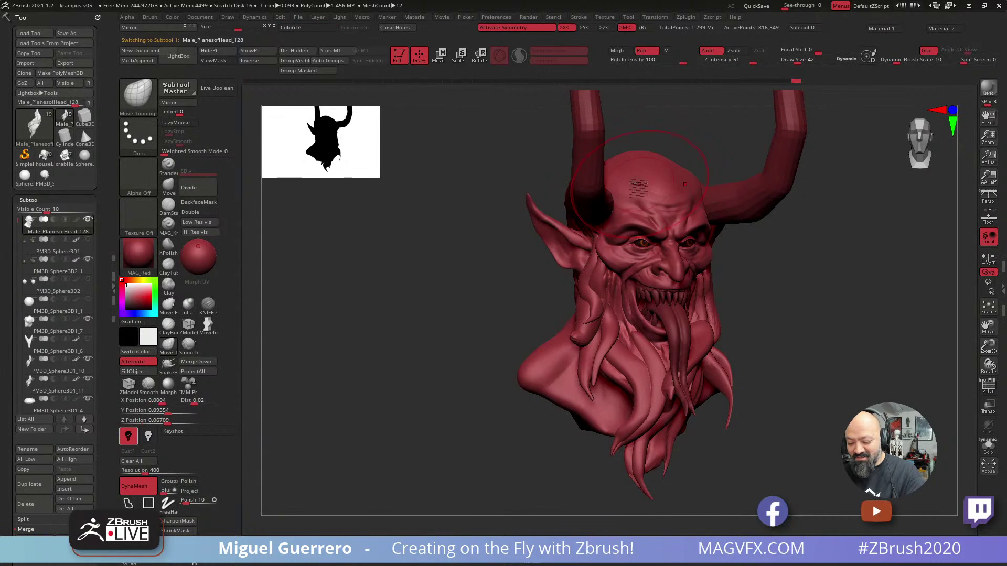
{"action": "left_click_drag", "start_coordinate": [468, 230], "coordinate": [514, 288], "text": "alt"}
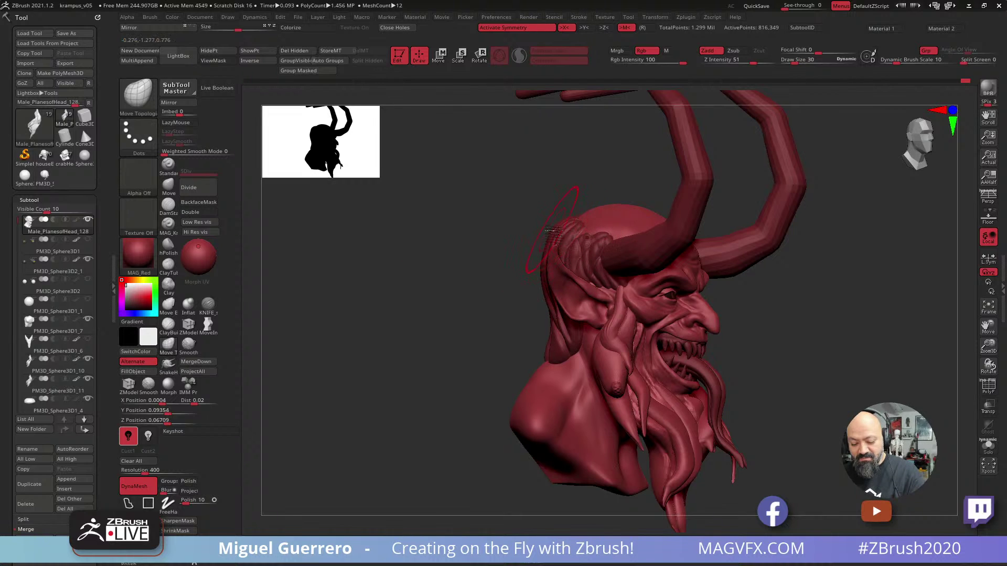
{"action": "left_click_drag", "start_coordinate": [486, 260], "coordinate": [489, 265]}
{"action": "left_click", "coordinate": [988, 446]}
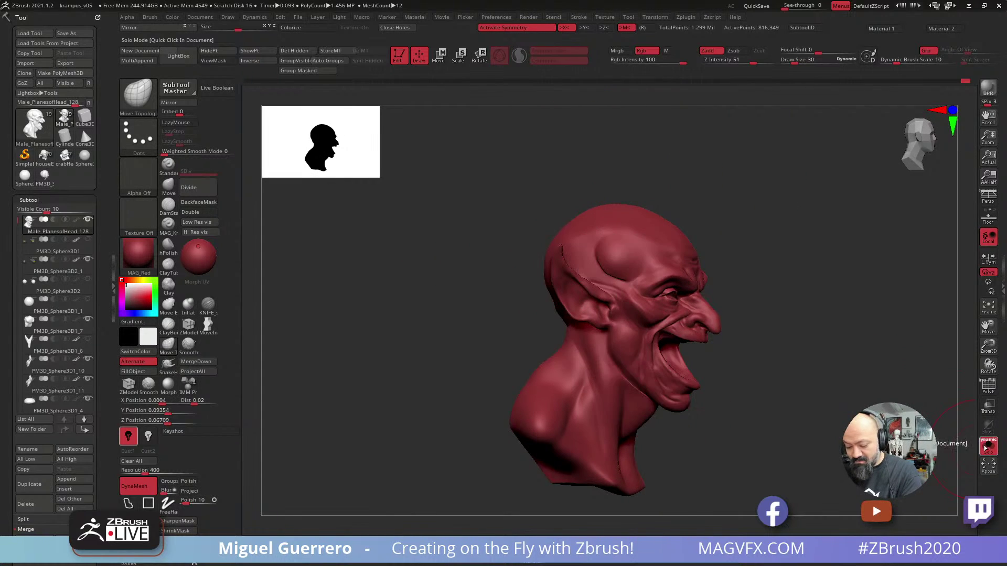
{"action": "left_click", "coordinate": [988, 447]}
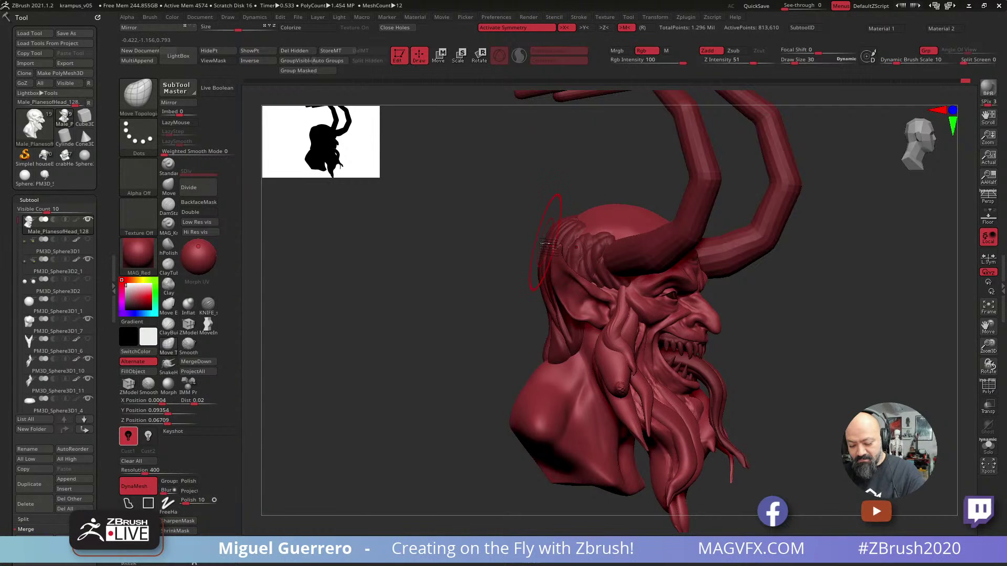
Select the hair SubTool PM3D_Sphere3D1_7 and reshape the strands behind the ear with a smaller Move Topological brush.
{"action": "left_click", "coordinate": [34, 333]}
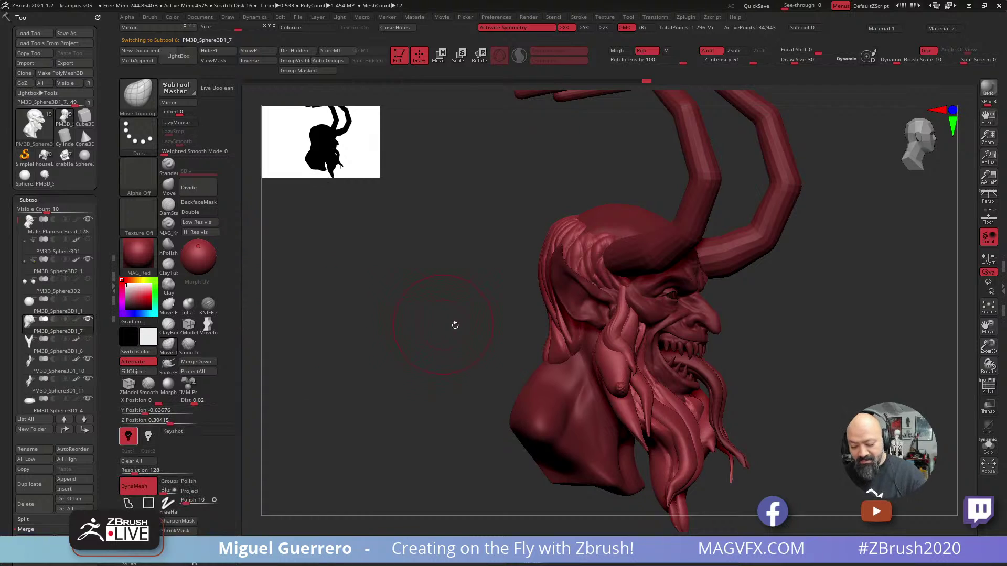
{"action": "left_click_drag", "start_coordinate": [455, 326], "coordinate": [458, 332]}
{"action": "left_click_drag", "start_coordinate": [489, 266], "coordinate": [441, 271]}
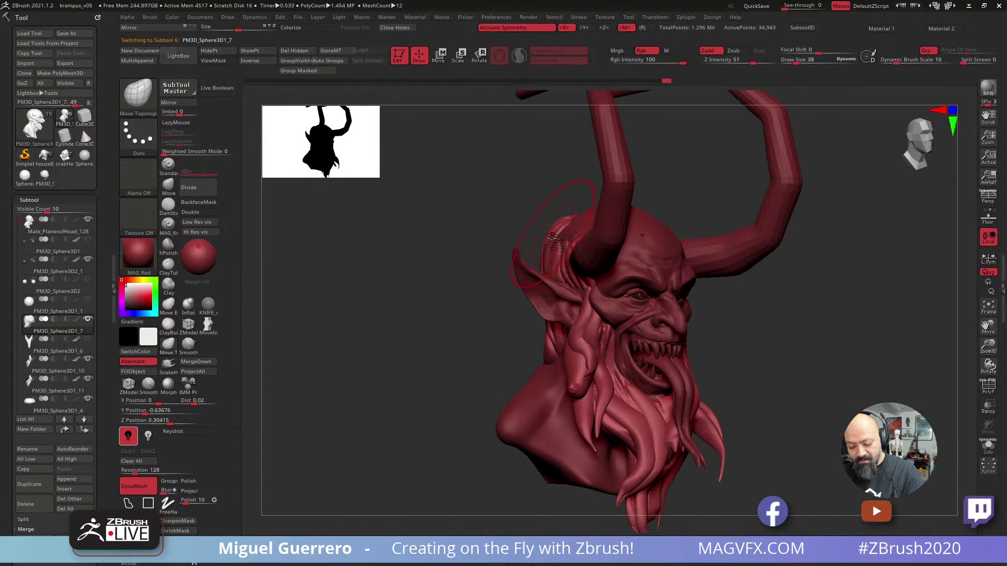
{"action": "key", "text": "["}
{"action": "left_click_drag", "start_coordinate": [553, 238], "coordinate": [555, 245]}
{"action": "left_click_drag", "start_coordinate": [470, 232], "coordinate": [455, 325]}
{"action": "left_click_drag", "start_coordinate": [420, 296], "coordinate": [467, 308]}
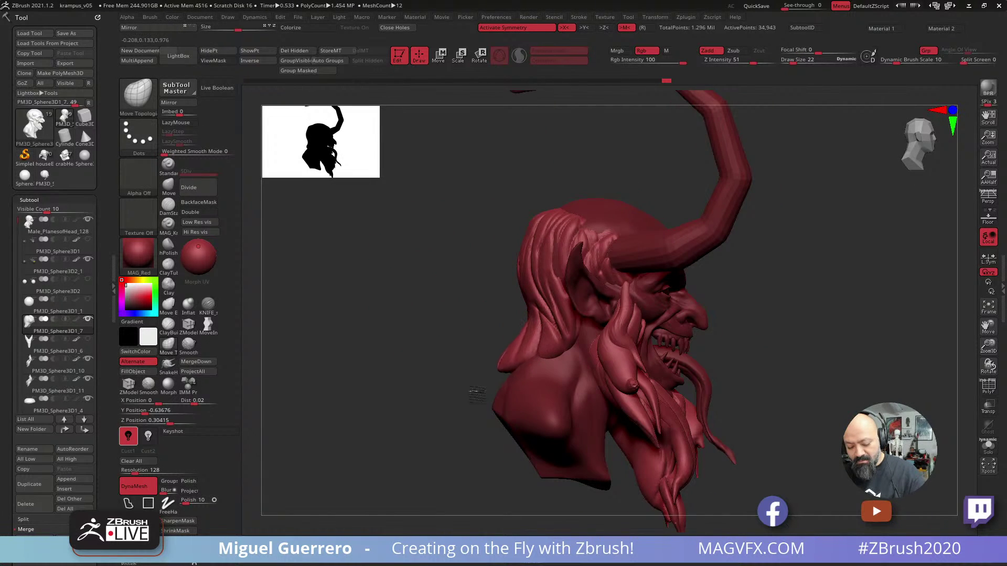
Pull the lower ends of the back hair outward over the shoulders and refine the strands behind the ear.
{"action": "left_click_drag", "start_coordinate": [472, 386], "coordinate": [507, 340]}
{"action": "left_click_drag", "start_coordinate": [453, 314], "coordinate": [420, 315], "text": "shift"}
{"action": "left_click_drag", "start_coordinate": [527, 266], "coordinate": [530, 273]}
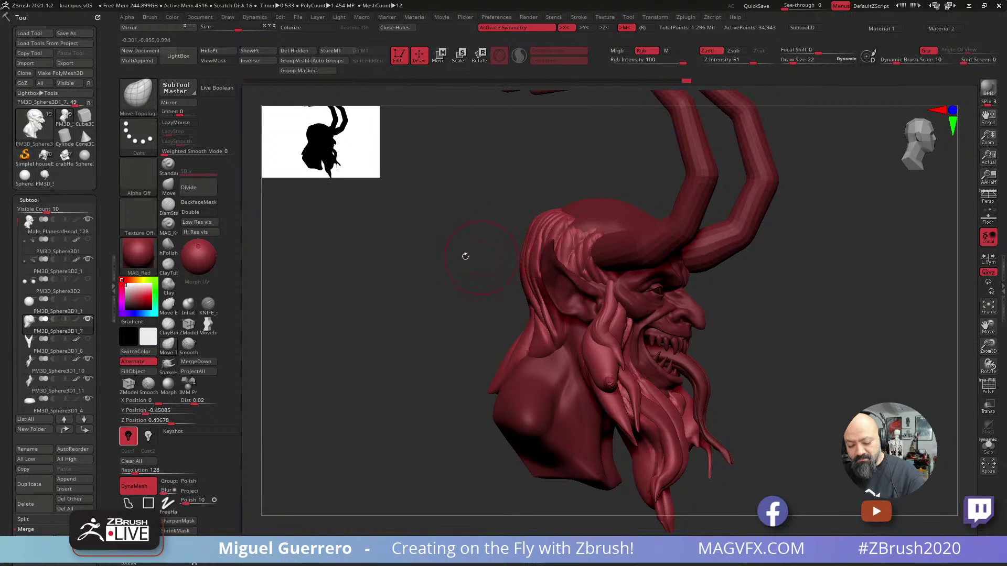
{"action": "left_click_drag", "start_coordinate": [465, 256], "coordinate": [469, 262]}
{"action": "left_click_drag", "start_coordinate": [400, 254], "coordinate": [446, 256]}
{"action": "mouse_move", "coordinate": [673, 313]}
{"action": "left_mouse_down"}
{"action": "mouse_move", "coordinate": [665, 322]}
{"action": "mouse_move", "coordinate": [674, 322]}
{"action": "left_mouse_up"}
{"action": "mouse_move", "coordinate": [491, 208]}
{"action": "left_mouse_down"}
{"action": "mouse_move", "coordinate": [489, 228]}
{"action": "mouse_move", "coordinate": [517, 240]}
{"action": "left_mouse_up"}
{"action": "left_click_drag", "start_coordinate": [703, 335], "coordinate": [626, 344]}
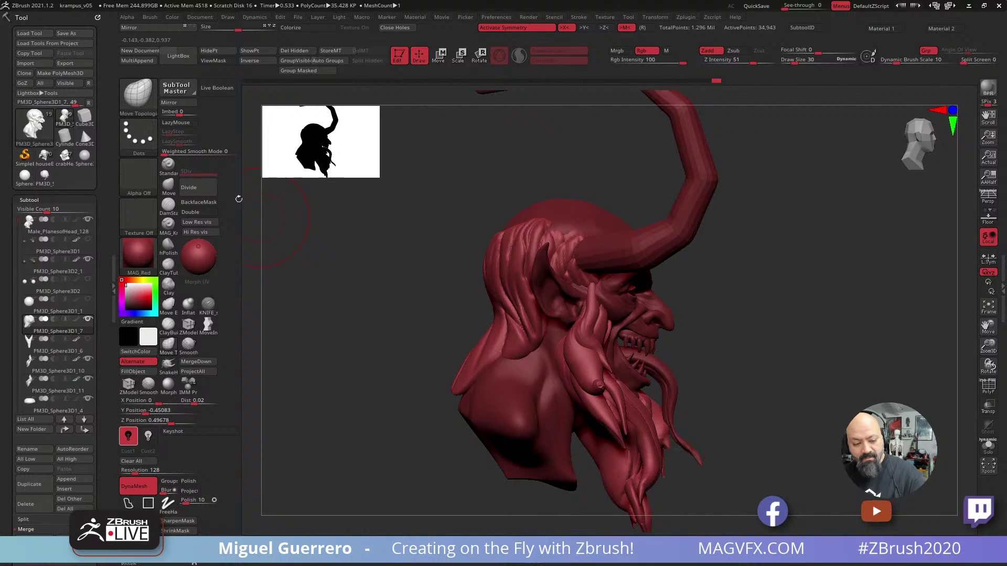
Insert a small sphere into the hair above the ear using the IMM Primitives brush.
{"action": "left_click", "coordinate": [138, 94]}
{"action": "left_click", "coordinate": [471, 109]}
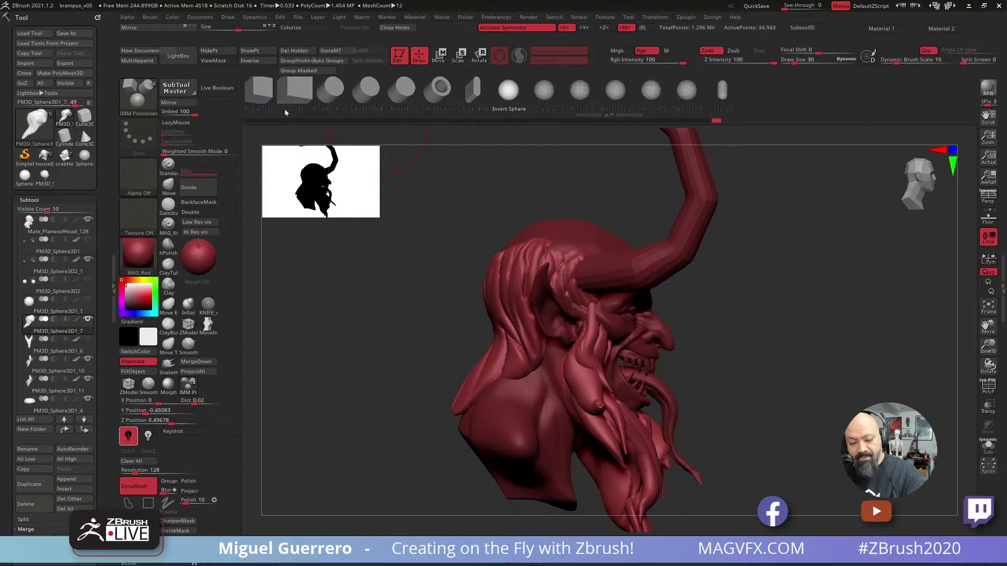
{"action": "left_click", "coordinate": [494, 109]}
{"action": "left_click_drag", "start_coordinate": [428, 229], "coordinate": [406, 261]}
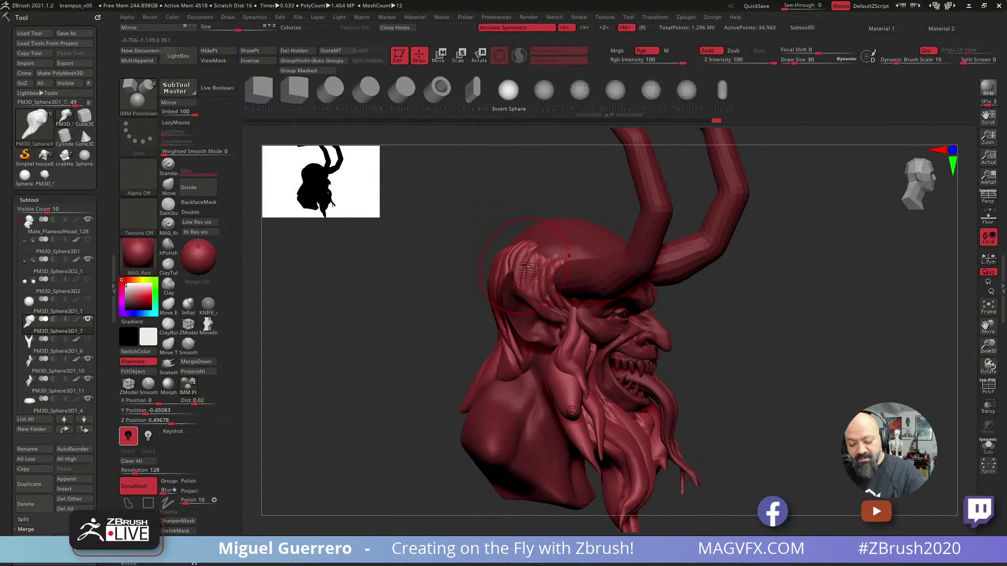
{"action": "left_click_drag", "start_coordinate": [520, 267], "coordinate": [511, 257]}
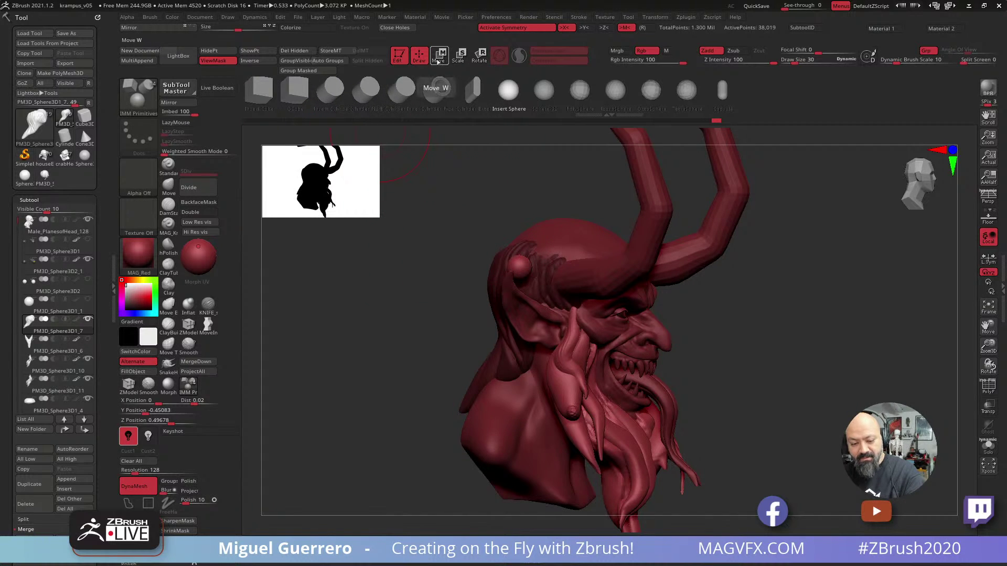
Stretch the inserted sphere into a tapered hair strand running forward over the ear with the Move brush.
{"action": "left_click", "coordinate": [168, 186]}
{"action": "left_click_drag", "start_coordinate": [330, 244], "coordinate": [468, 278]}
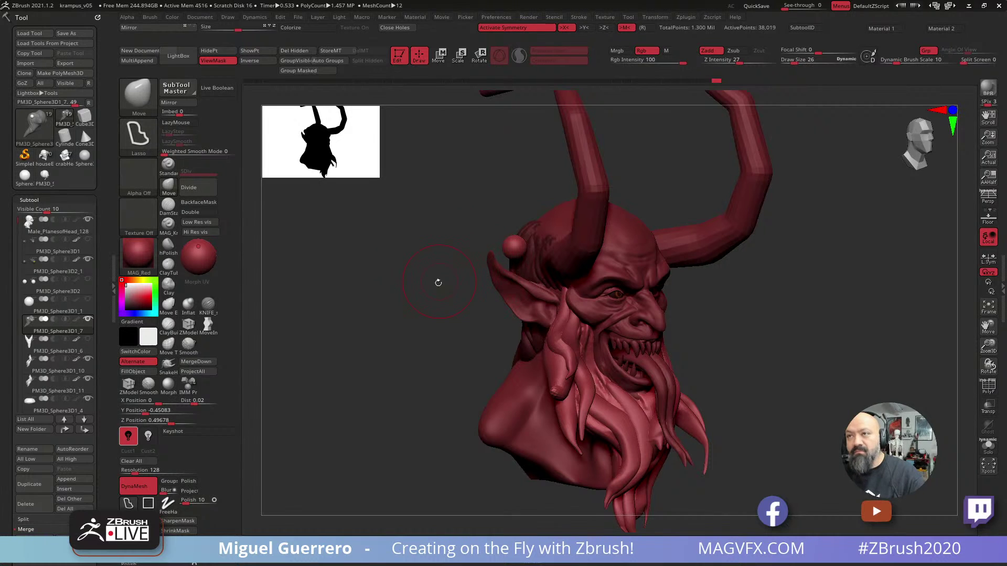
{"action": "left_click_drag", "start_coordinate": [414, 311], "coordinate": [438, 316]}
{"action": "left_click_drag", "start_coordinate": [437, 245], "coordinate": [398, 277]}
{"action": "mouse_move", "coordinate": [542, 287]}
{"action": "left_mouse_down"}
{"action": "mouse_move", "coordinate": [558, 290]}
{"action": "mouse_move", "coordinate": [561, 266]}
{"action": "mouse_move", "coordinate": [564, 286]}
{"action": "mouse_move", "coordinate": [563, 277]}
{"action": "left_mouse_up"}
{"action": "left_click_drag", "start_coordinate": [494, 278], "coordinate": [479, 253]}
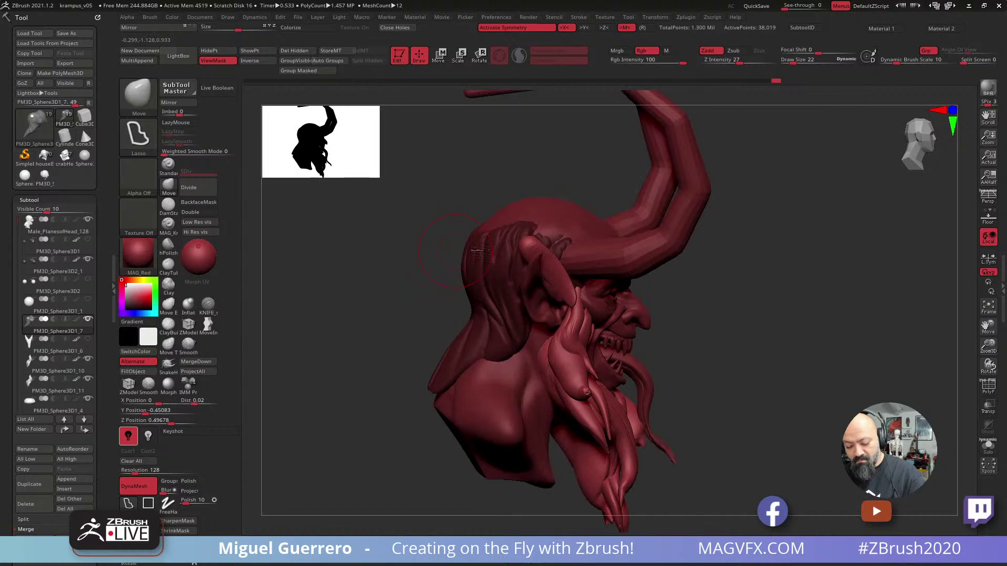
Bend the new strand to follow the ear and the side of the head, and smooth its surface.
{"action": "left_click_drag", "start_coordinate": [429, 225], "coordinate": [458, 299]}
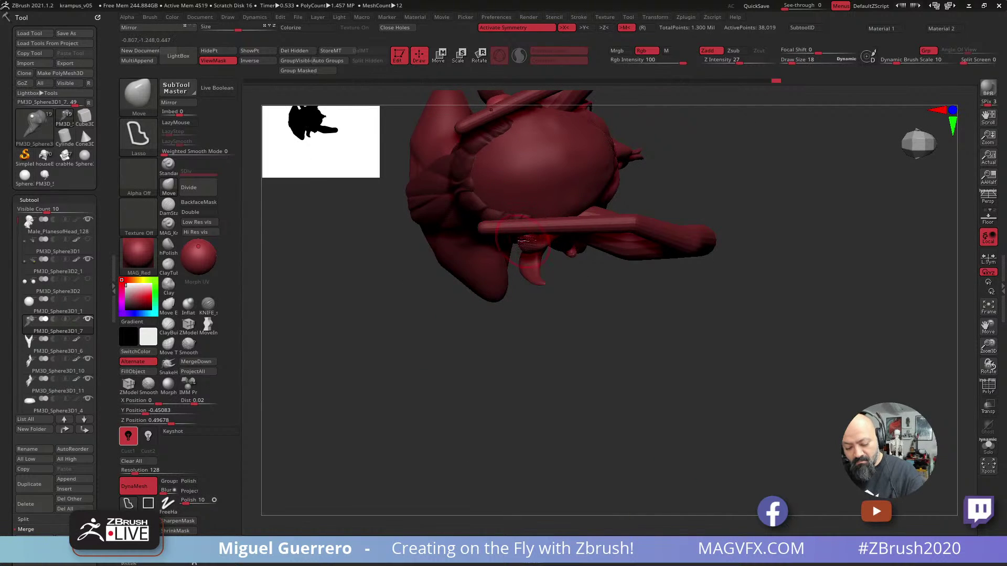
{"action": "left_click_drag", "start_coordinate": [584, 304], "coordinate": [547, 255]}
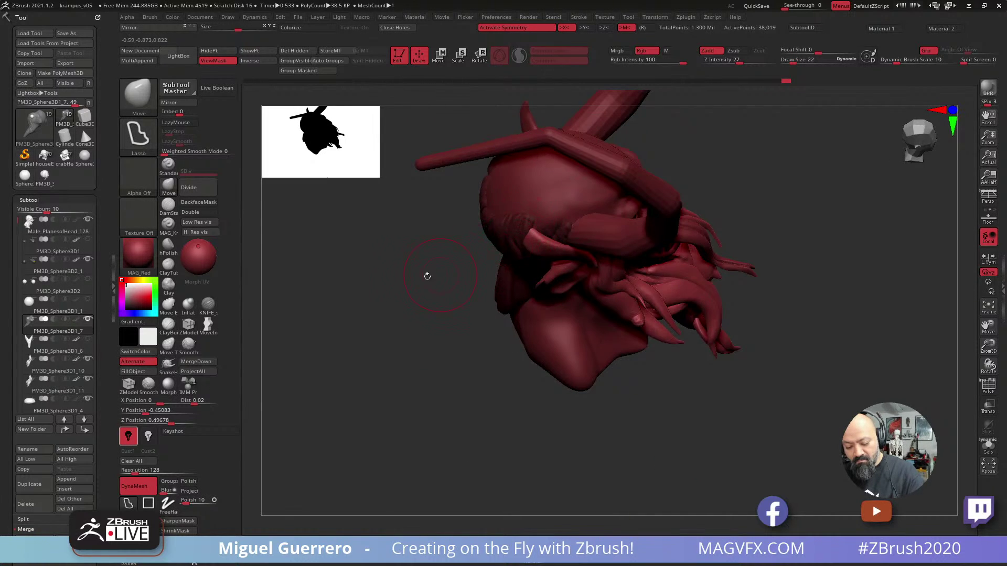
{"action": "left_click_drag", "start_coordinate": [427, 276], "coordinate": [474, 258]}
{"action": "left_click_drag", "start_coordinate": [569, 275], "coordinate": [559, 288], "text": "shift"}
{"action": "left_click_drag", "start_coordinate": [560, 284], "coordinate": [565, 279]}
{"action": "mouse_move", "coordinate": [531, 247]}
{"action": "left_mouse_down"}
{"action": "mouse_move", "coordinate": [517, 231]}
{"action": "mouse_move", "coordinate": [523, 245]}
{"action": "left_mouse_up"}
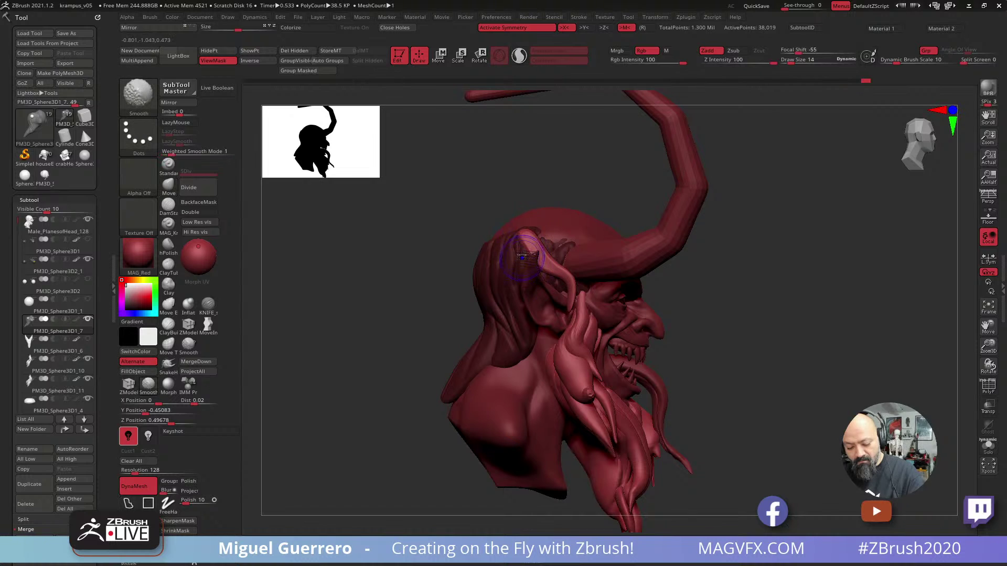
Remesh the hair with DynaMesh Groups enabled, and adjust the hair above the ear with the Move brush.
{"action": "left_click", "coordinate": [169, 481]}
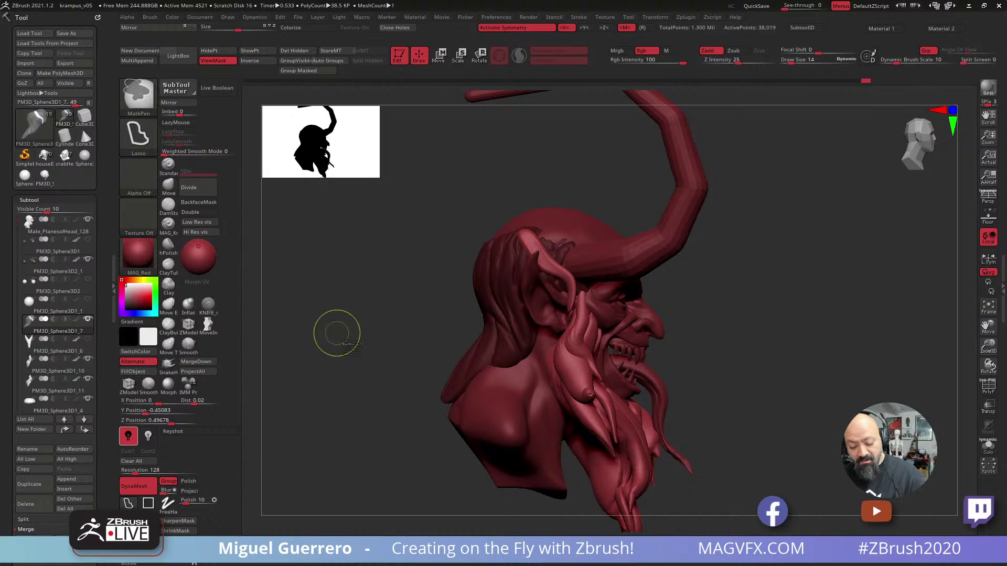
{"action": "left_click_drag", "start_coordinate": [337, 334], "coordinate": [431, 296], "text": "ctrl"}
{"action": "left_click", "coordinate": [170, 188]}
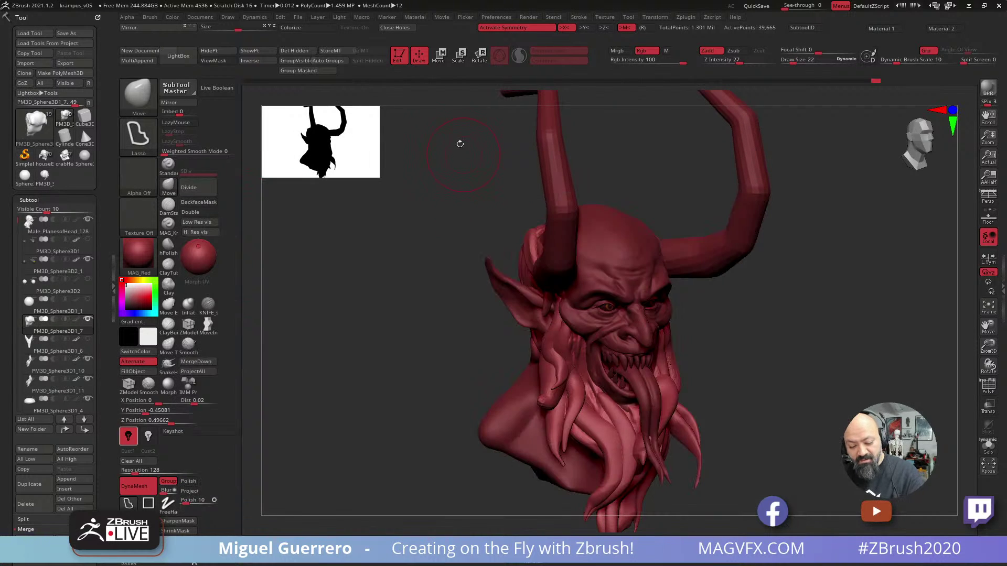
{"action": "left_click_drag", "start_coordinate": [524, 232], "coordinate": [533, 235]}
{"action": "left_click_drag", "start_coordinate": [393, 270], "coordinate": [416, 299], "text": "shift"}
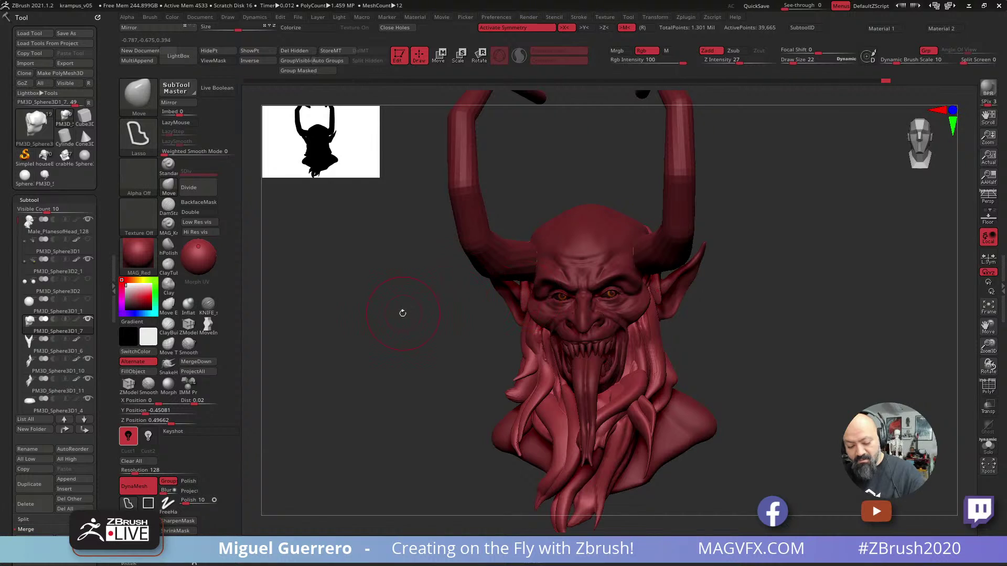
Turn off symmetry and move the hair strand in front of the character's left ear.
{"action": "key", "text": "x"}
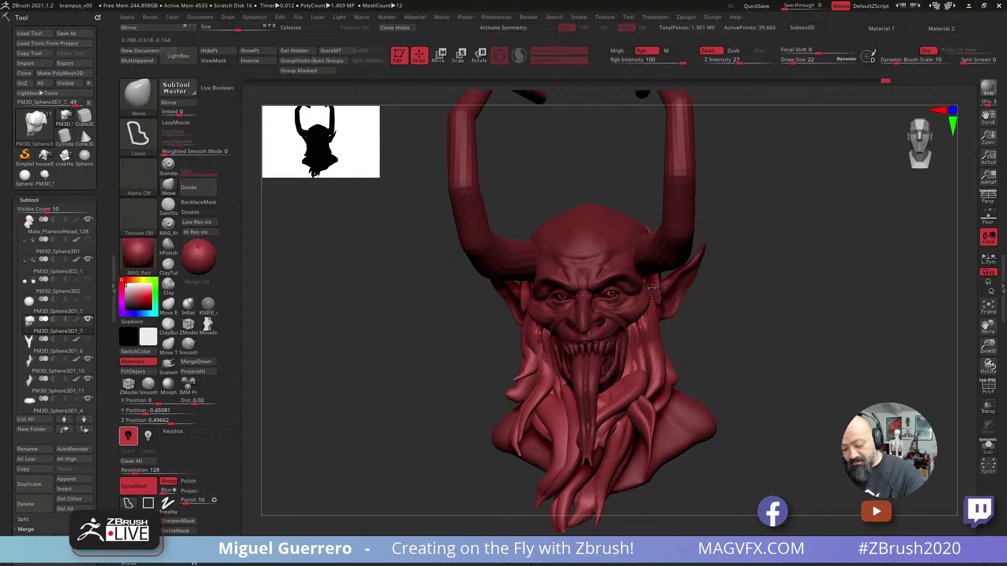
{"action": "mouse_move", "coordinate": [654, 288]}
{"action": "left_mouse_down"}
{"action": "mouse_move", "coordinate": [677, 328]}
{"action": "mouse_move", "coordinate": [662, 309]}
{"action": "left_mouse_up"}
{"action": "key", "text": "shift"}
{"action": "mouse_move", "coordinate": [729, 330]}
{"action": "left_mouse_down"}
{"action": "mouse_move", "coordinate": [675, 339]}
{"action": "mouse_move", "coordinate": [669, 315]}
{"action": "left_mouse_up"}
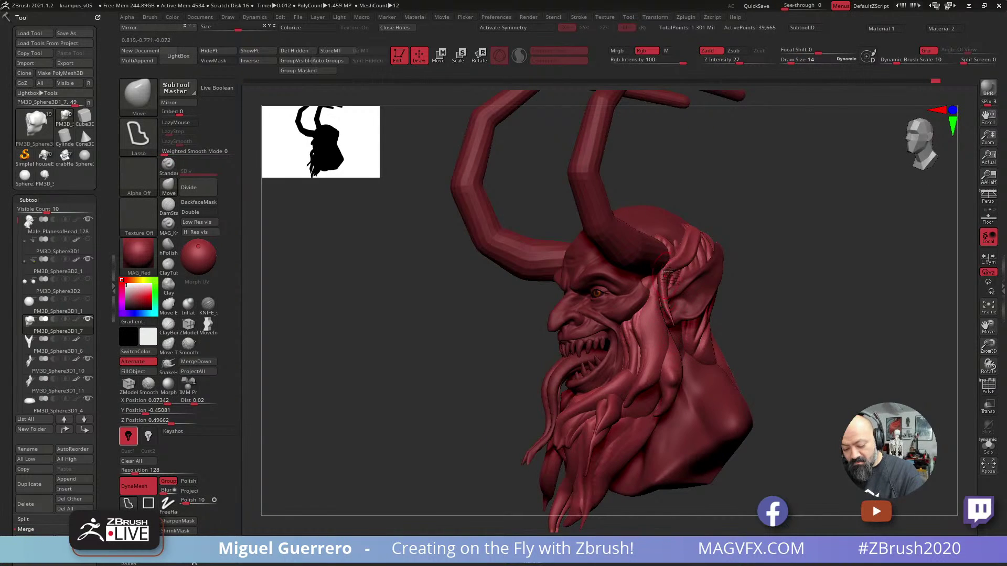
Reshape the strand around the character's left ear with the Move Topological brush so it hangs down beside the face.
{"action": "left_click", "coordinate": [175, 350]}
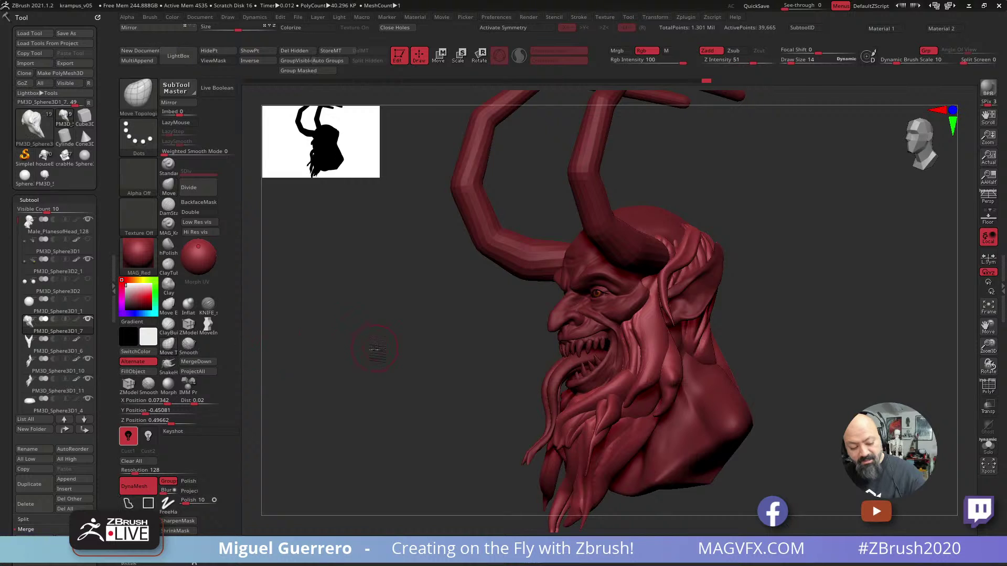
{"action": "mouse_move", "coordinate": [745, 246]}
{"action": "left_mouse_down"}
{"action": "mouse_move", "coordinate": [673, 259]}
{"action": "mouse_move", "coordinate": [724, 240]}
{"action": "left_mouse_up"}
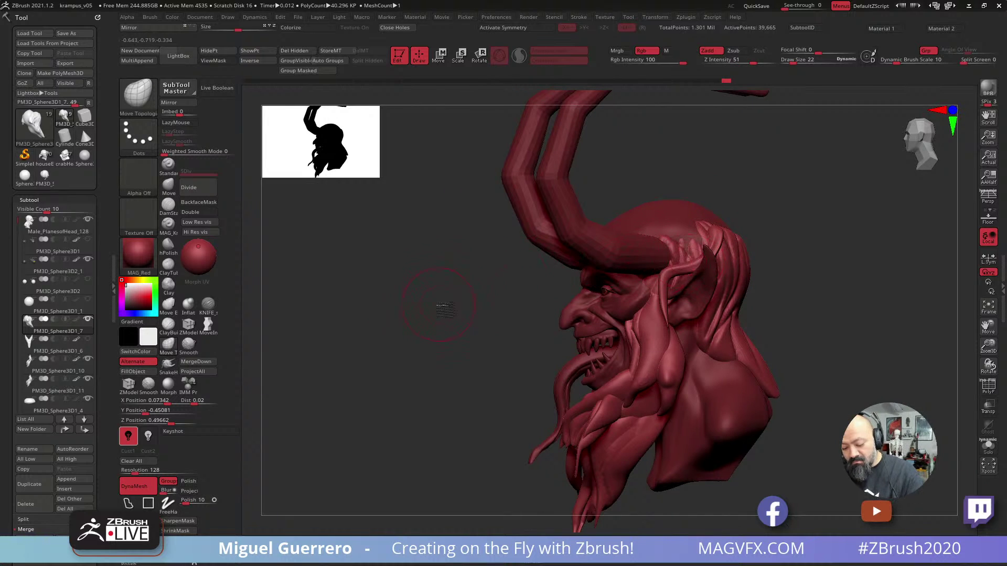
{"action": "mouse_move", "coordinate": [445, 307]}
{"action": "left_mouse_down"}
{"action": "mouse_move", "coordinate": [466, 299]}
{"action": "mouse_move", "coordinate": [438, 297]}
{"action": "left_mouse_up"}
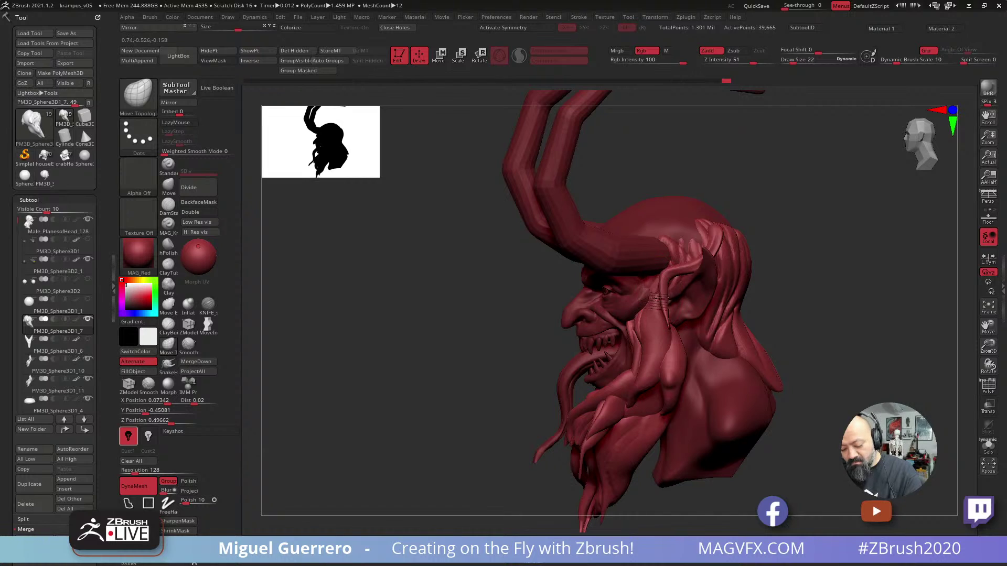
{"action": "mouse_move", "coordinate": [660, 293]}
{"action": "left_mouse_down"}
{"action": "mouse_move", "coordinate": [668, 317]}
{"action": "mouse_move", "coordinate": [676, 279]}
{"action": "mouse_move", "coordinate": [661, 330]}
{"action": "left_mouse_up"}
{"action": "key", "text": "]"}
{"action": "mouse_move", "coordinate": [461, 296]}
{"action": "left_mouse_down"}
{"action": "mouse_move", "coordinate": [475, 304]}
{"action": "mouse_move", "coordinate": [404, 306]}
{"action": "mouse_move", "coordinate": [469, 325]}
{"action": "left_mouse_up"}
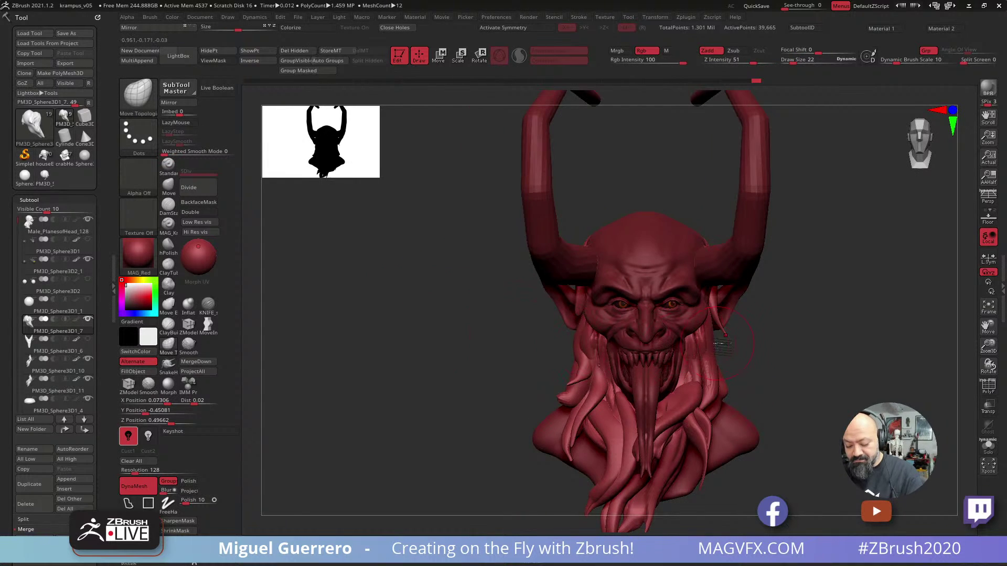
Select the horns and save the project as a new version named krampus_v06.
{"action": "mouse_move", "coordinate": [441, 355]}
{"action": "left_mouse_down"}
{"action": "mouse_move", "coordinate": [476, 384]}
{"action": "mouse_move", "coordinate": [440, 325]}
{"action": "left_mouse_up"}
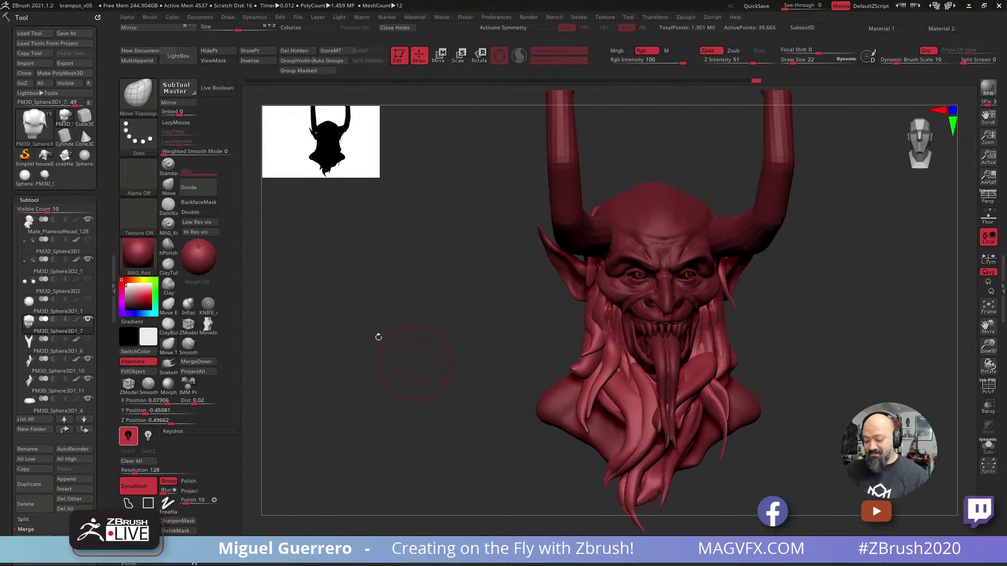
{"action": "mouse_move", "coordinate": [378, 337]}
{"action": "left_mouse_down"}
{"action": "mouse_move", "coordinate": [355, 359]}
{"action": "mouse_move", "coordinate": [406, 332]}
{"action": "left_mouse_up"}
{"action": "mouse_move", "coordinate": [458, 273]}
{"action": "left_mouse_down"}
{"action": "mouse_move", "coordinate": [425, 355]}
{"action": "mouse_move", "coordinate": [404, 277]}
{"action": "left_mouse_up"}
{"action": "left_click", "coordinate": [484, 264], "text": "alt"}
{"action": "left_click_drag", "start_coordinate": [392, 341], "coordinate": [398, 313], "text": "shift"}
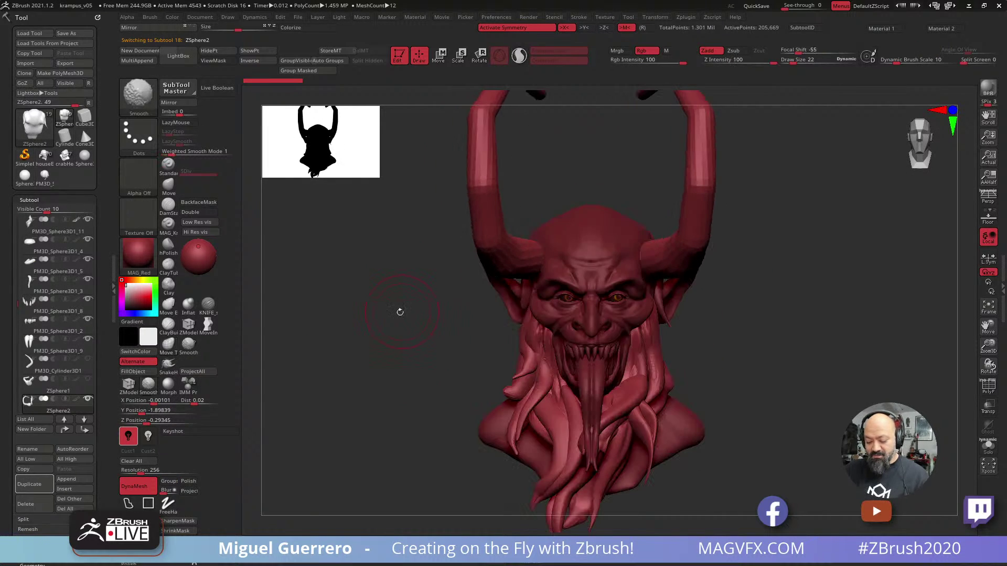
{"action": "mouse_move", "coordinate": [400, 359]}
{"action": "left_mouse_down", "text": "alt"}
{"action": "mouse_move", "coordinate": [380, 344]}
{"action": "mouse_move", "coordinate": [371, 370]}
{"action": "mouse_move", "coordinate": [385, 371]}
{"action": "left_mouse_up", "text": "alt"}
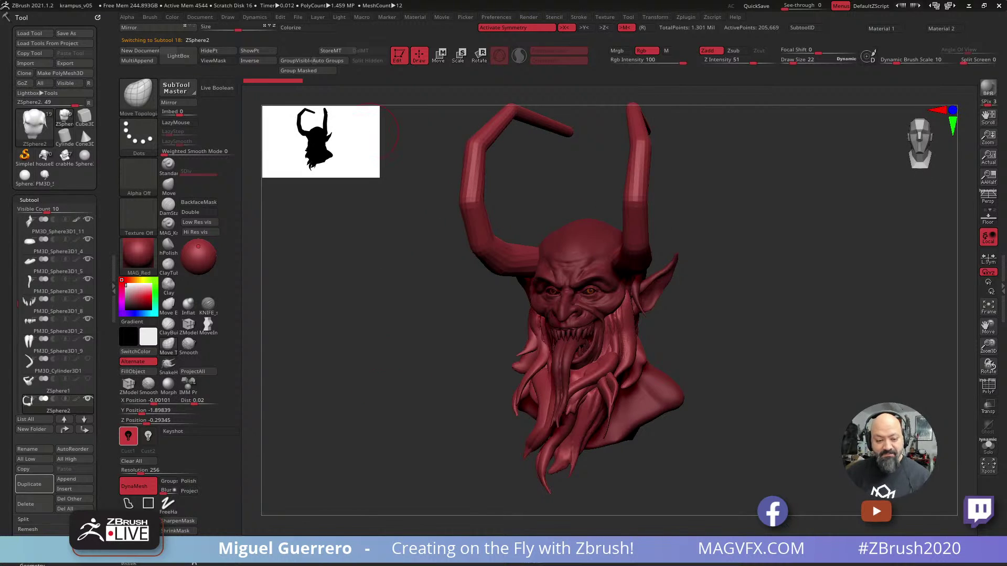
{"action": "left_click", "coordinate": [298, 16]}
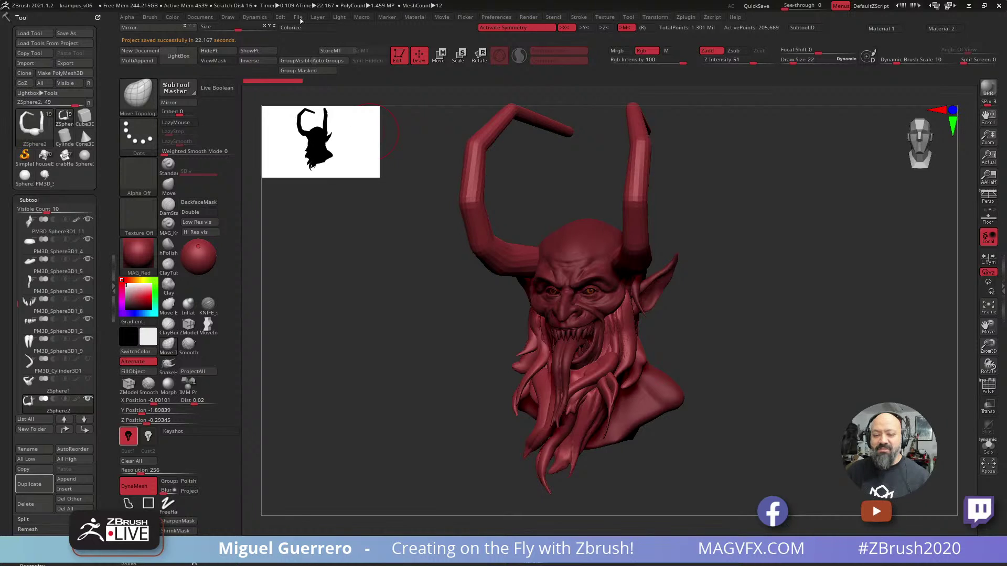
{"action": "left_click", "coordinate": [299, 18]}
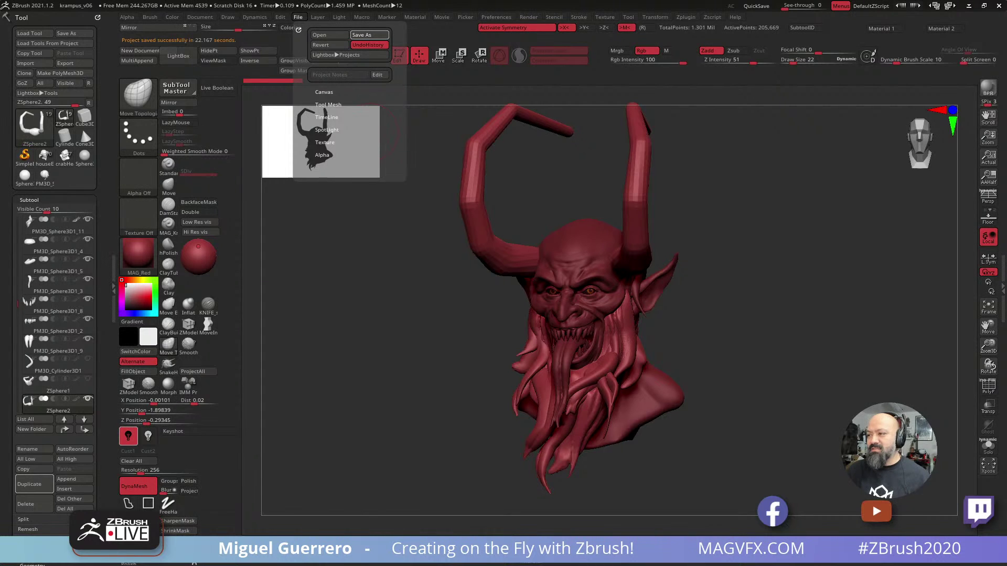
Select the head and adjust the shape of the crown and temples with the Move brush.
{"action": "mouse_move", "coordinate": [382, 330]}
{"action": "left_mouse_down"}
{"action": "mouse_move", "coordinate": [355, 334]}
{"action": "mouse_move", "coordinate": [428, 341]}
{"action": "left_mouse_up"}
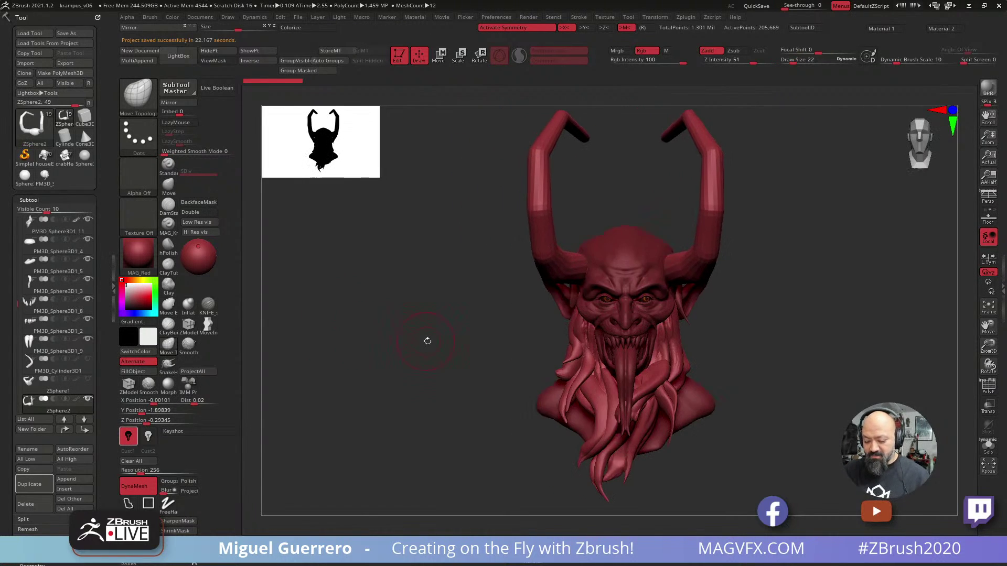
{"action": "left_click", "coordinate": [611, 252], "text": "alt"}
{"action": "left_click_drag", "start_coordinate": [449, 263], "coordinate": [356, 236]}
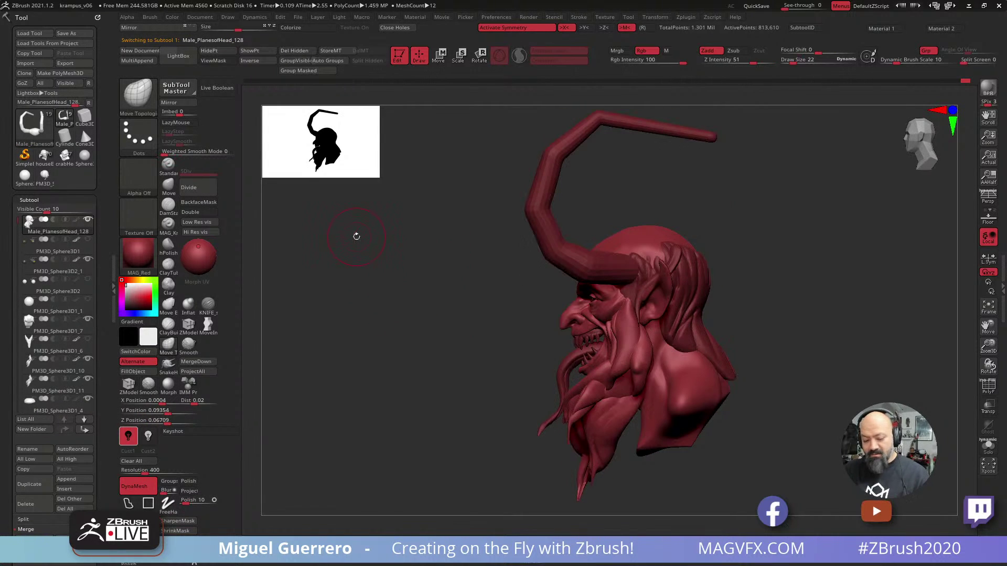
{"action": "left_click", "coordinate": [169, 187]}
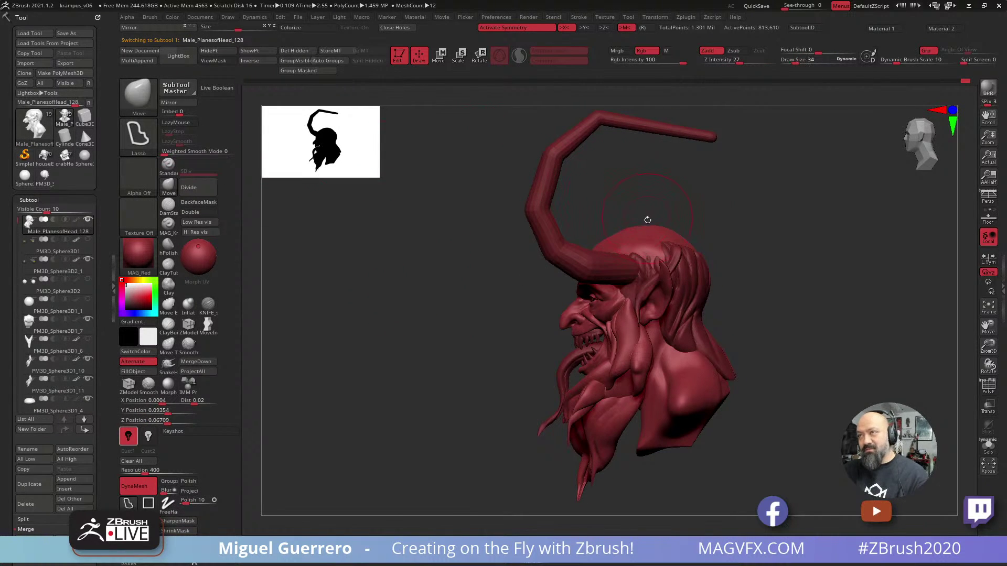
{"action": "key", "text": "bracketright"}
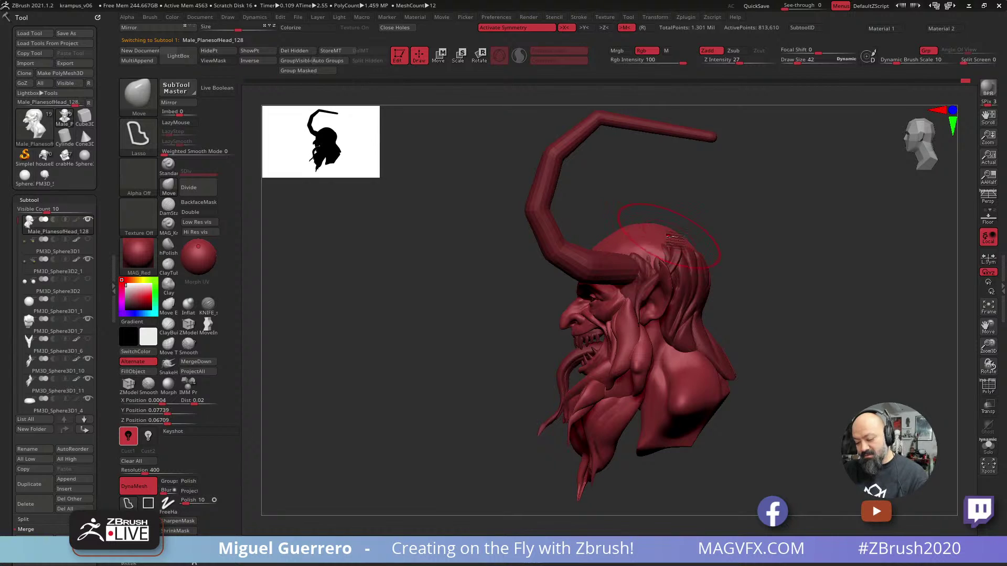
{"action": "left_click_drag", "start_coordinate": [434, 252], "coordinate": [508, 261]}
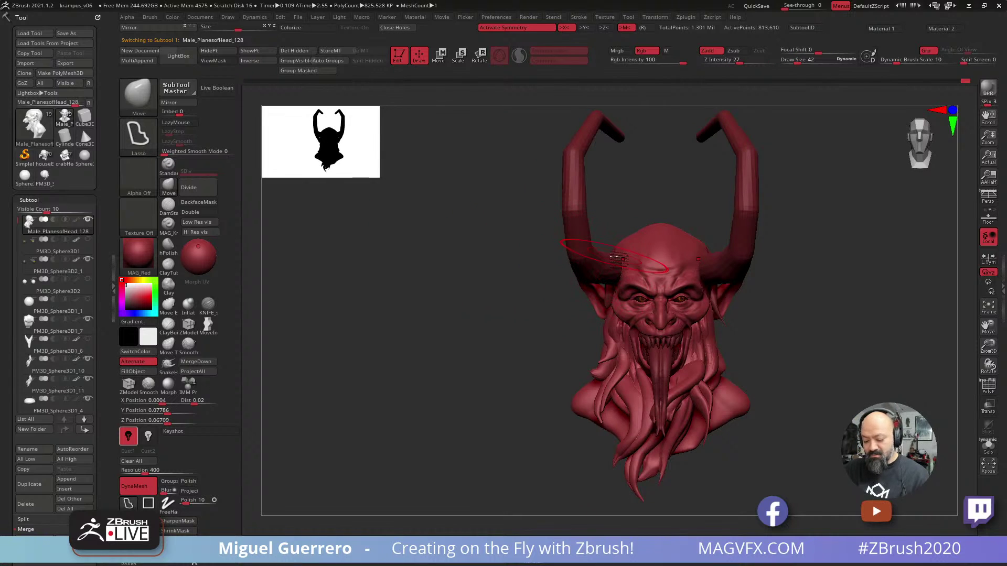
{"action": "key", "text": "bracketleft"}
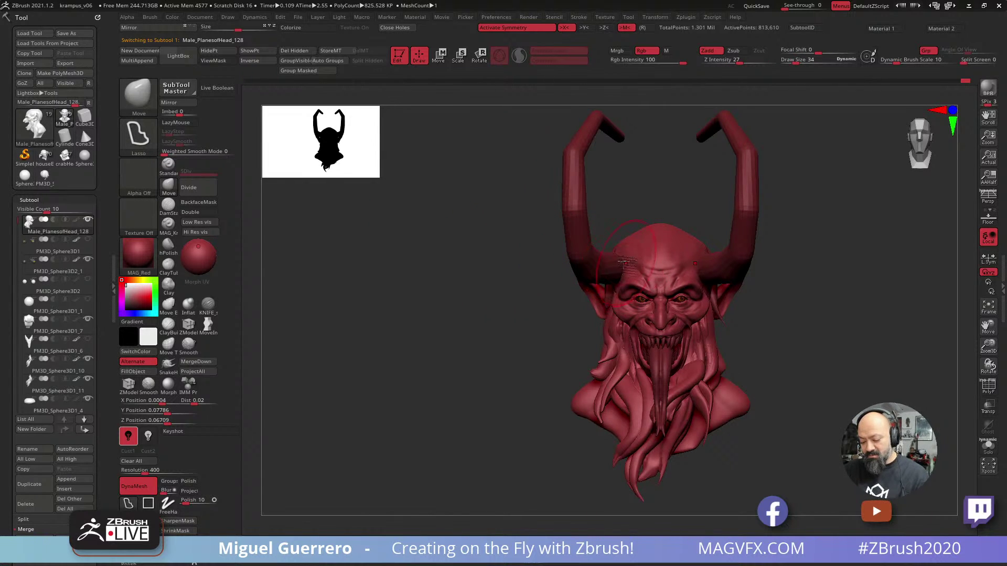
{"action": "left_click_drag", "start_coordinate": [508, 285], "coordinate": [493, 295]}
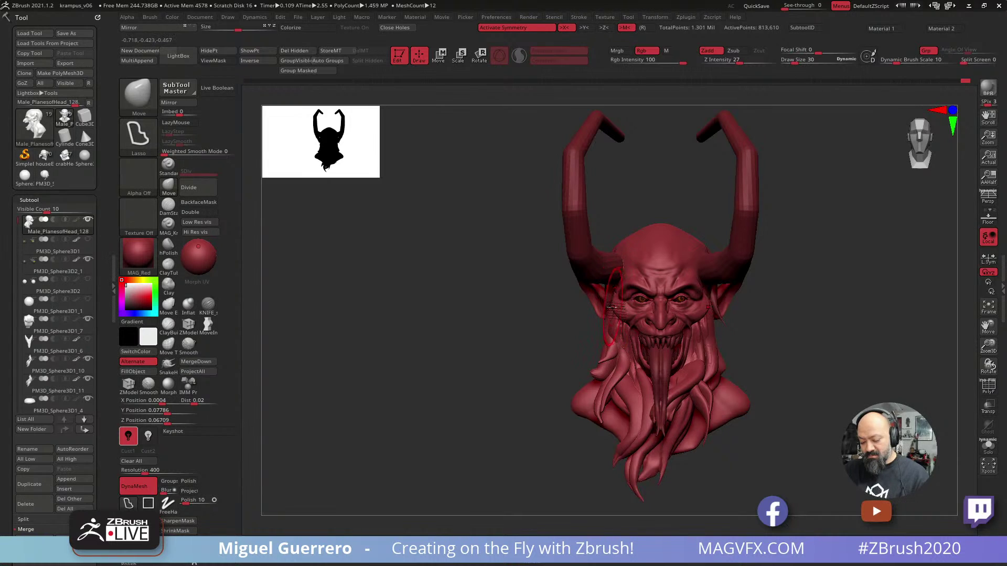
Bend the ears outward into a stronger upward curve with the Move brush, keeping both sides symmetrical.
{"action": "key", "text": "bracketleft"}
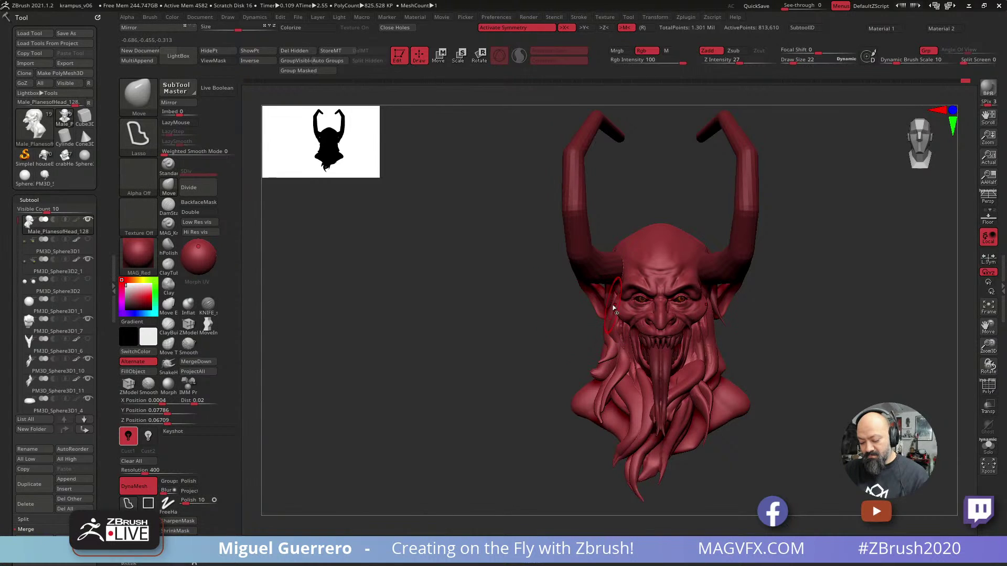
{"action": "mouse_move", "coordinate": [537, 309]}
{"action": "left_mouse_down"}
{"action": "mouse_move", "coordinate": [503, 303]}
{"action": "mouse_move", "coordinate": [523, 309]}
{"action": "left_mouse_up"}
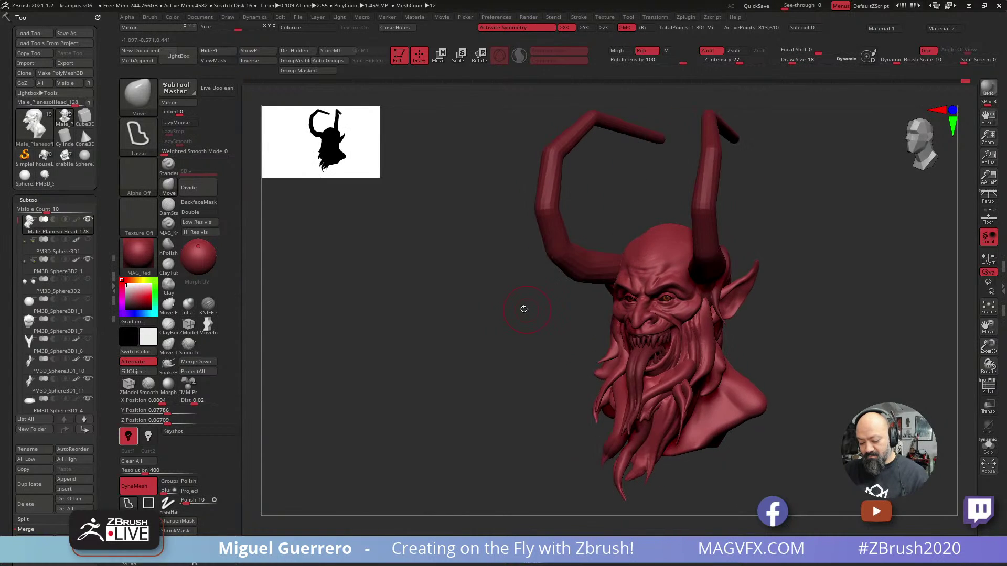
{"action": "left_click_drag", "start_coordinate": [564, 348], "coordinate": [565, 341], "text": "alt"}
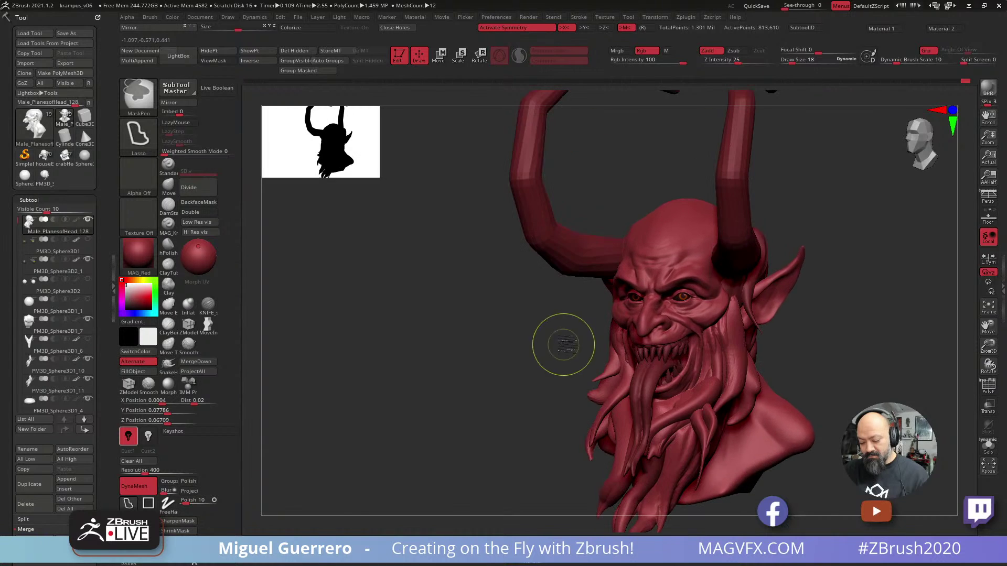
{"action": "mouse_move", "coordinate": [527, 296]}
{"action": "left_mouse_down"}
{"action": "mouse_move", "coordinate": [490, 292]}
{"action": "mouse_move", "coordinate": [539, 304]}
{"action": "mouse_move", "coordinate": [495, 292]}
{"action": "left_mouse_up"}
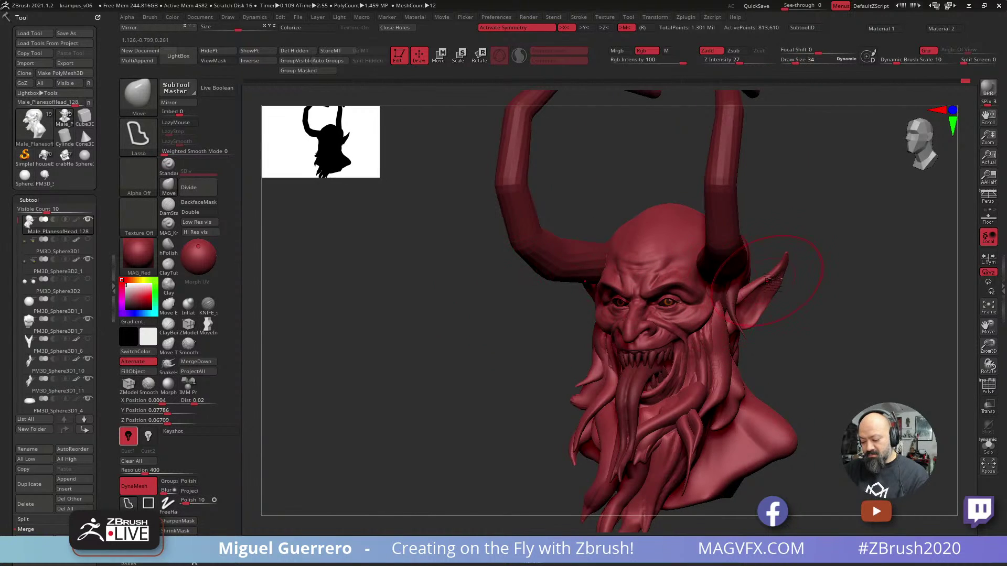
{"action": "key", "text": "bracketright"}
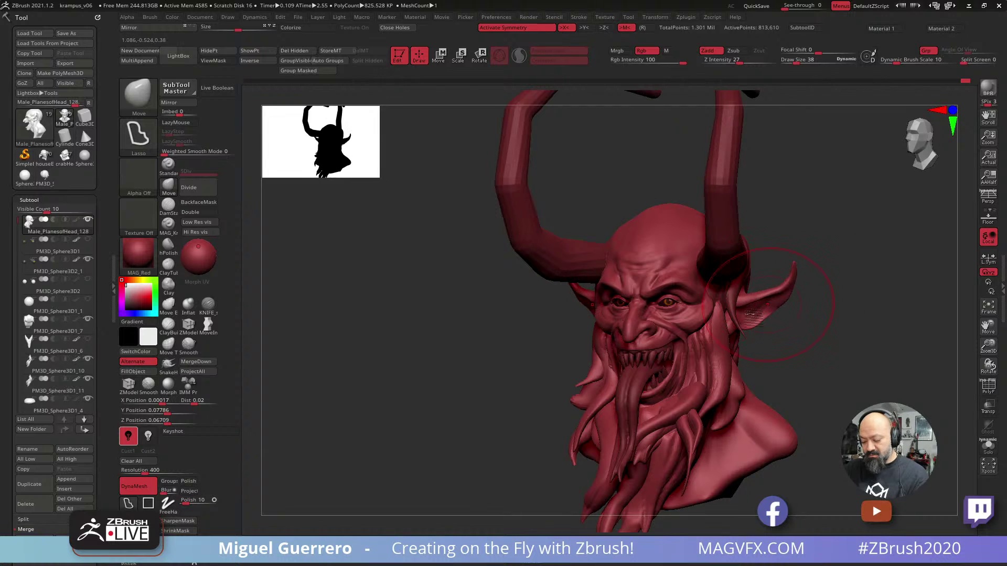
{"action": "left_click_drag", "start_coordinate": [786, 302], "coordinate": [545, 326]}
Refine the outline and lower edge of the ears using progressively smaller Move brush sizes.
{"action": "key", "text": "bracketleft"}
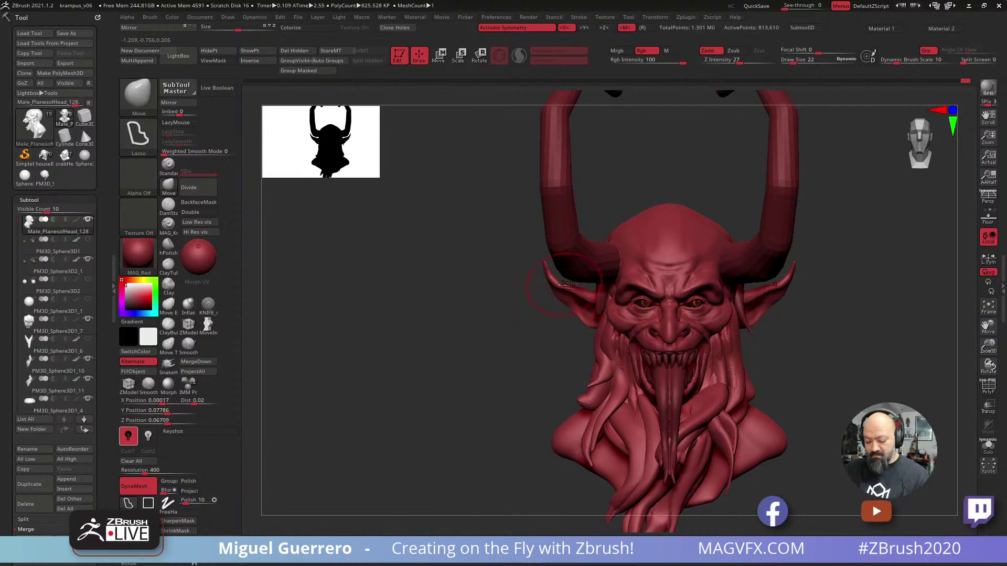
{"action": "left_click_drag", "start_coordinate": [529, 304], "coordinate": [513, 313]}
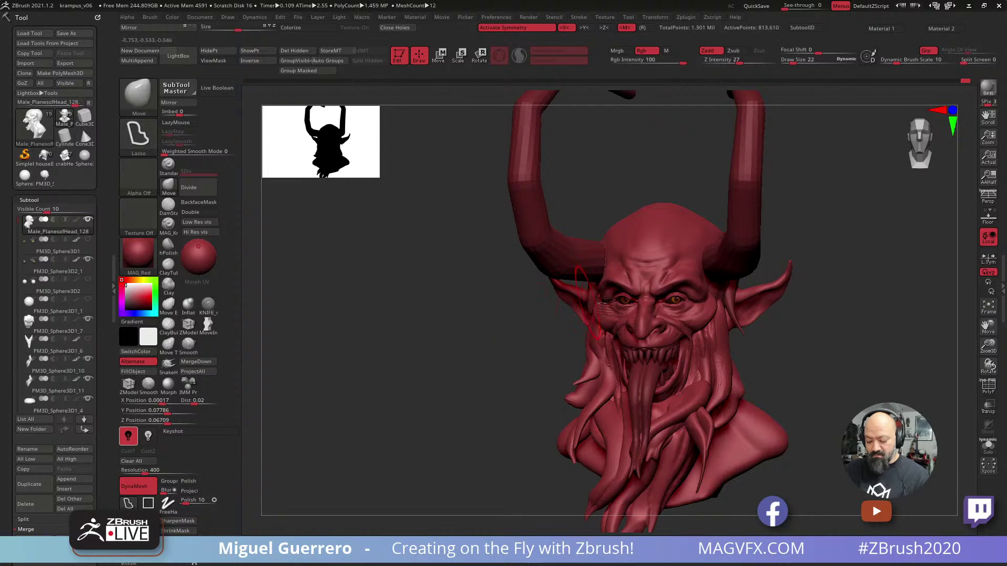
{"action": "key", "text": "bracketleft"}
{"action": "left_click_drag", "start_coordinate": [774, 316], "coordinate": [769, 305]}
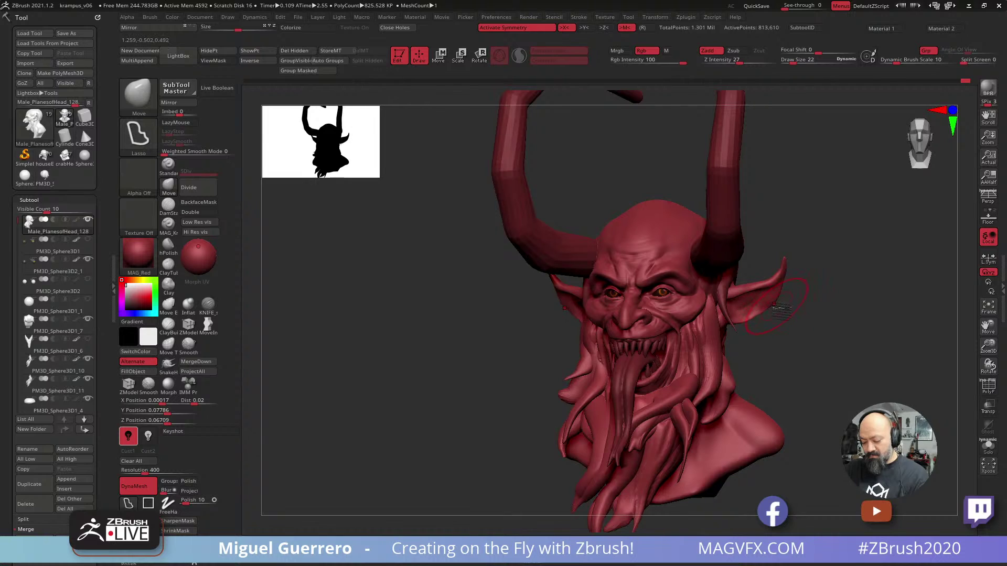
{"action": "left_click_drag", "start_coordinate": [800, 359], "coordinate": [753, 318]}
{"action": "key", "text": "bracketleft"}
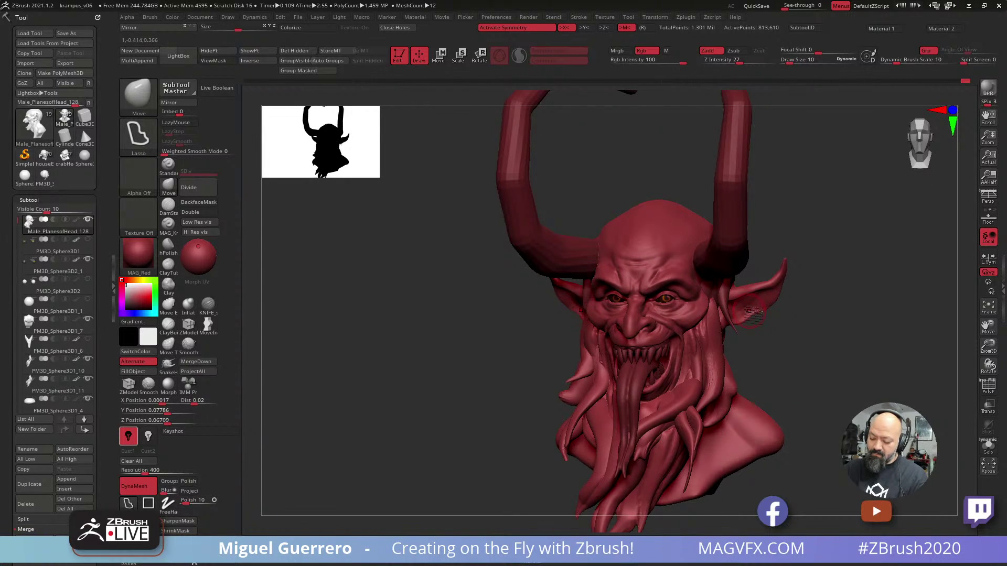
{"action": "left_click_drag", "start_coordinate": [470, 338], "coordinate": [465, 347]}
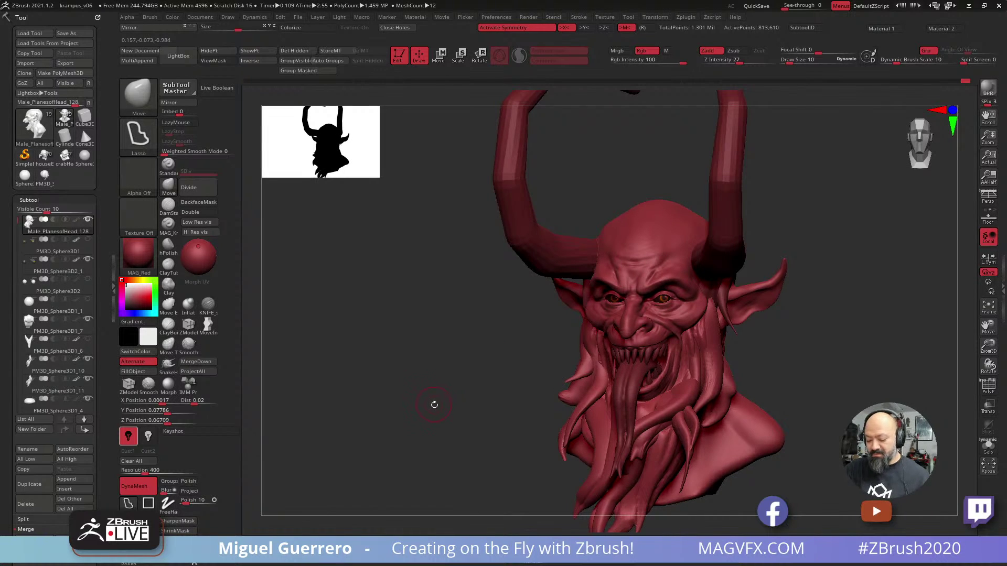
{"action": "left_click_drag", "start_coordinate": [433, 408], "coordinate": [439, 408], "text": "shift"}
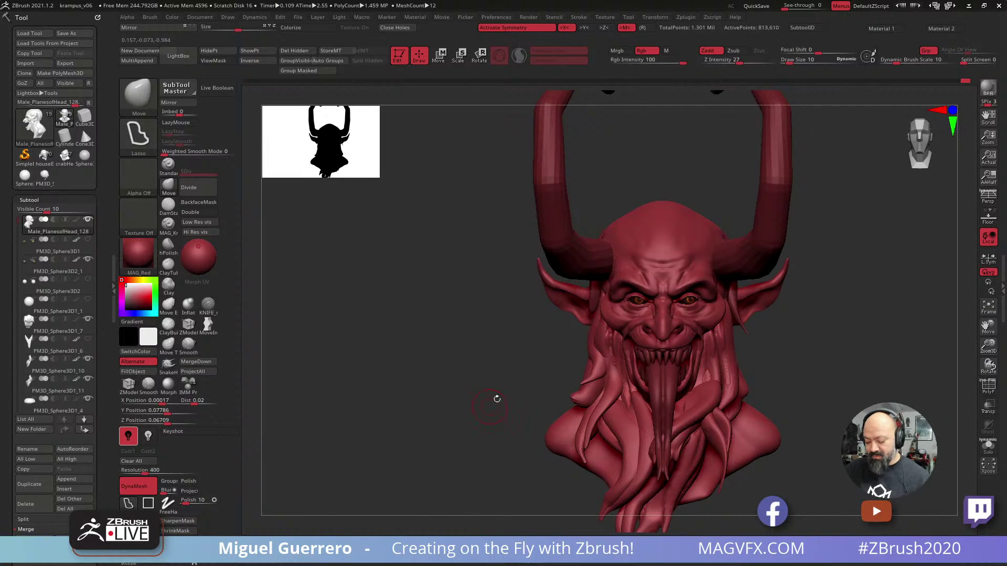
Duplicate the tongue subtool, hide the original, and turn off symmetry for the copy.
{"action": "left_click_drag", "start_coordinate": [475, 394], "coordinate": [514, 402]}
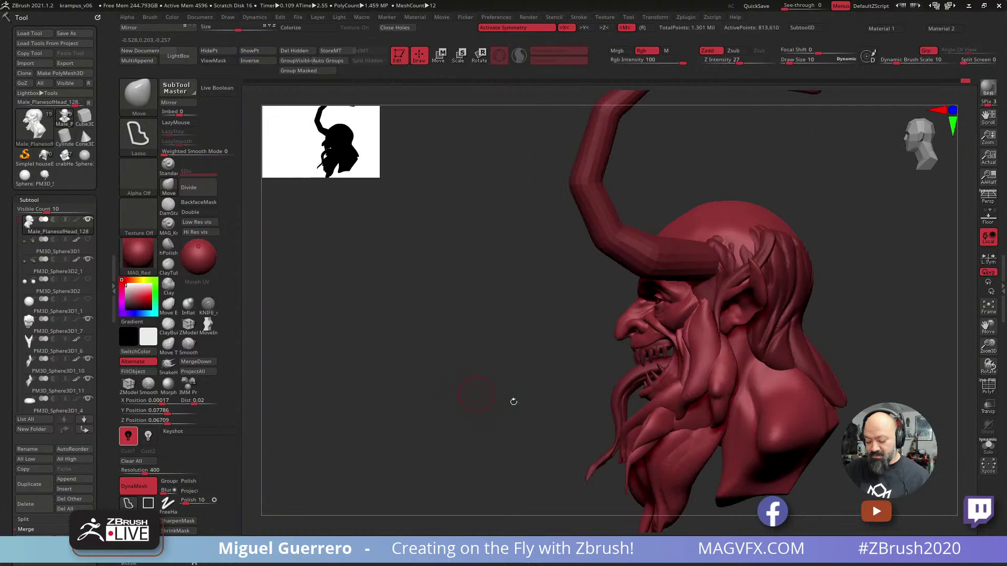
{"action": "left_click", "coordinate": [616, 405], "text": "alt"}
{"action": "mouse_move", "coordinate": [615, 442]}
{"action": "left_mouse_down"}
{"action": "mouse_move", "coordinate": [598, 437]}
{"action": "mouse_move", "coordinate": [604, 443]}
{"action": "mouse_move", "coordinate": [591, 448]}
{"action": "mouse_move", "coordinate": [584, 431]}
{"action": "mouse_move", "coordinate": [598, 422]}
{"action": "mouse_move", "coordinate": [495, 379]}
{"action": "left_mouse_up"}
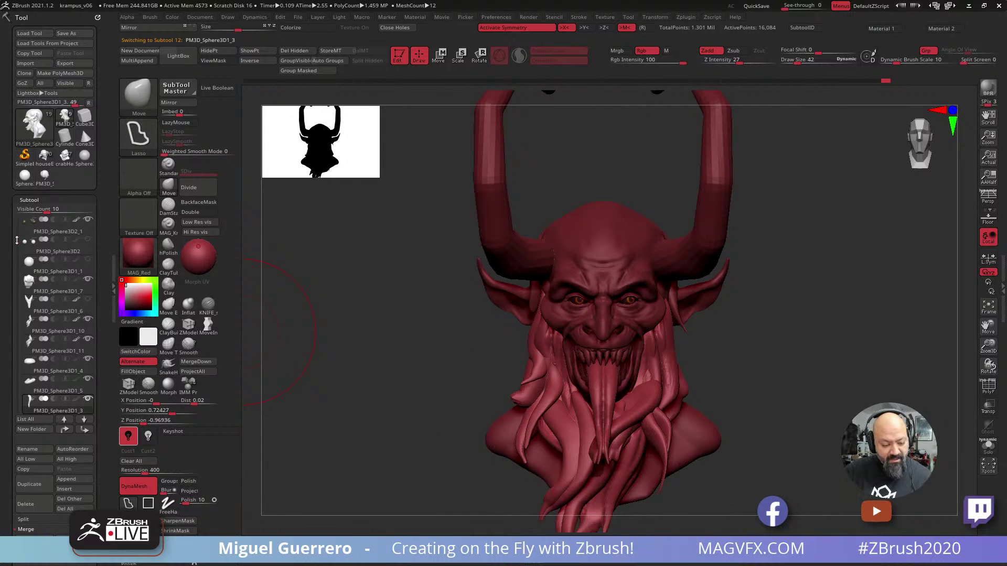
{"action": "left_click_drag", "start_coordinate": [18, 242], "coordinate": [14, 297]}
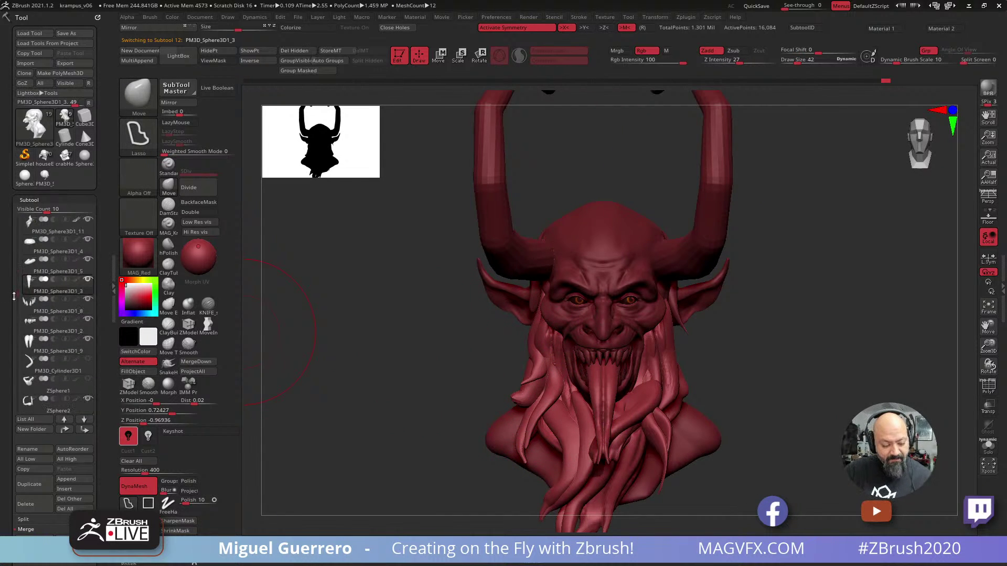
{"action": "left_click", "coordinate": [32, 486]}
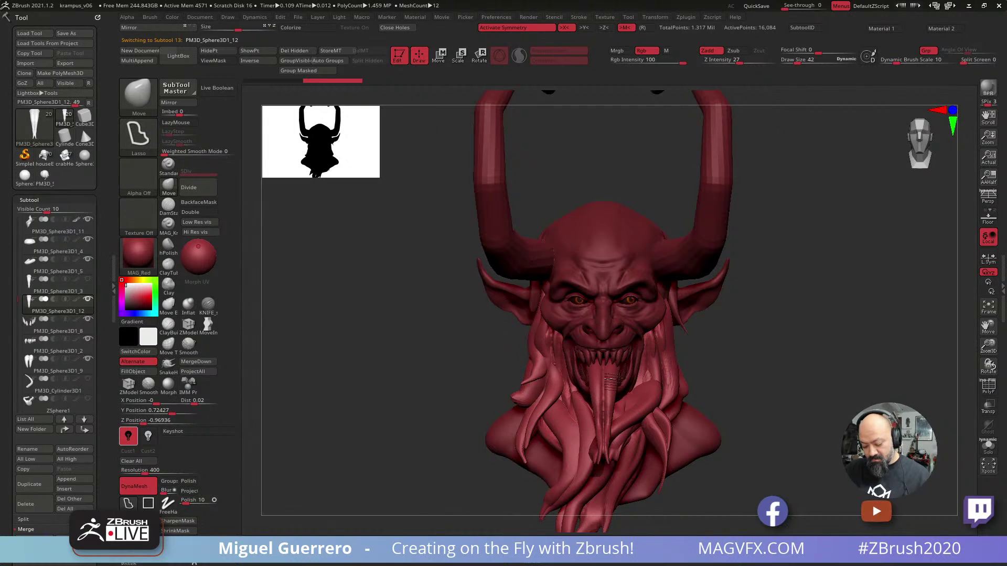
{"action": "key", "text": "x"}
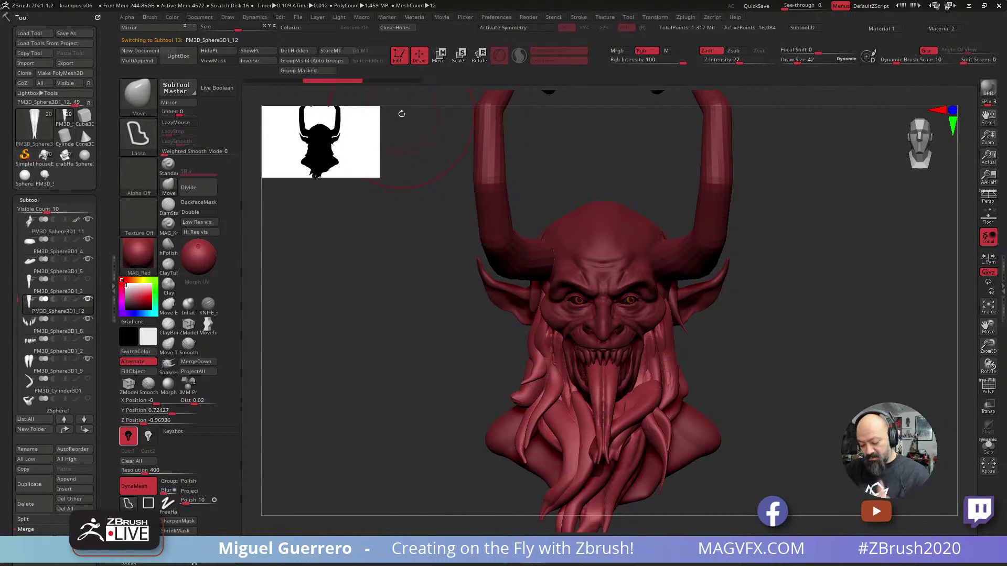
Bend the duplicated tongue sideways into an asymmetrical curve with the Move brush.
{"action": "left_click_drag", "start_coordinate": [602, 410], "coordinate": [617, 382]}
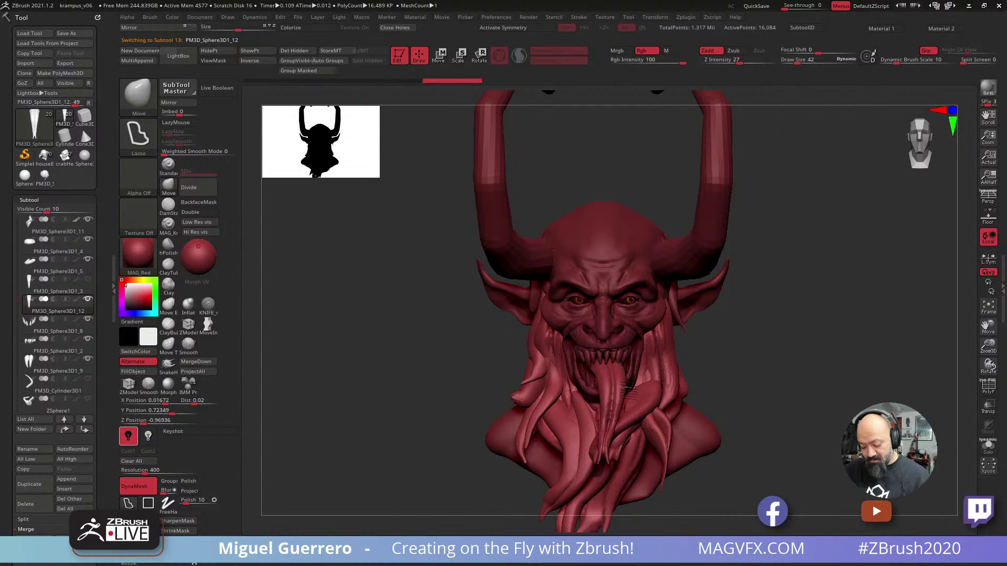
{"action": "left_click_drag", "start_coordinate": [608, 422], "coordinate": [611, 409]}
{"action": "left_click_drag", "start_coordinate": [454, 409], "coordinate": [460, 415]}
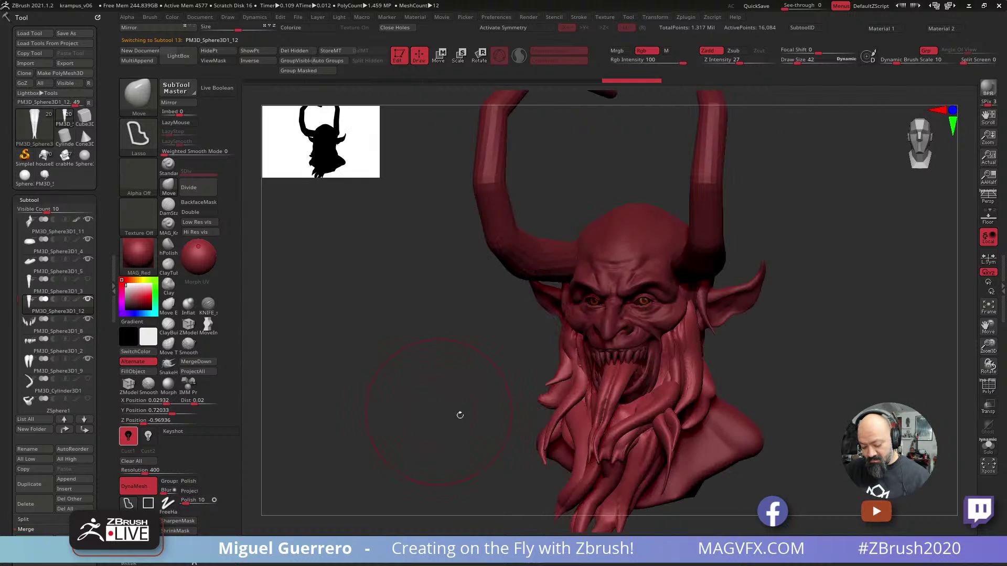
{"action": "left_click_drag", "start_coordinate": [592, 441], "coordinate": [587, 455]}
{"action": "mouse_move", "coordinate": [447, 407]}
{"action": "left_mouse_down"}
{"action": "mouse_move", "coordinate": [580, 431]}
{"action": "mouse_move", "coordinate": [575, 401]}
{"action": "left_mouse_up"}
{"action": "mouse_move", "coordinate": [498, 407]}
{"action": "left_mouse_down"}
{"action": "mouse_move", "coordinate": [573, 401]}
{"action": "mouse_move", "coordinate": [592, 375]}
{"action": "mouse_move", "coordinate": [582, 371]}
{"action": "left_mouse_up"}
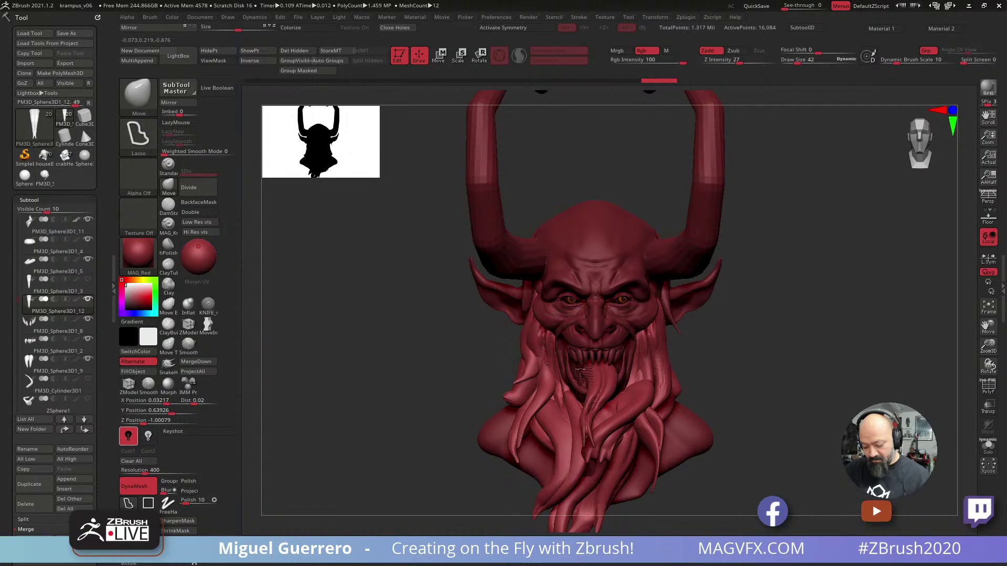
Reshape the tongue in profile so it reaches forward out of the mouth in a wavy curve.
{"action": "left_click_drag", "start_coordinate": [461, 356], "coordinate": [548, 360]}
{"action": "left_click_drag", "start_coordinate": [606, 376], "coordinate": [579, 380]}
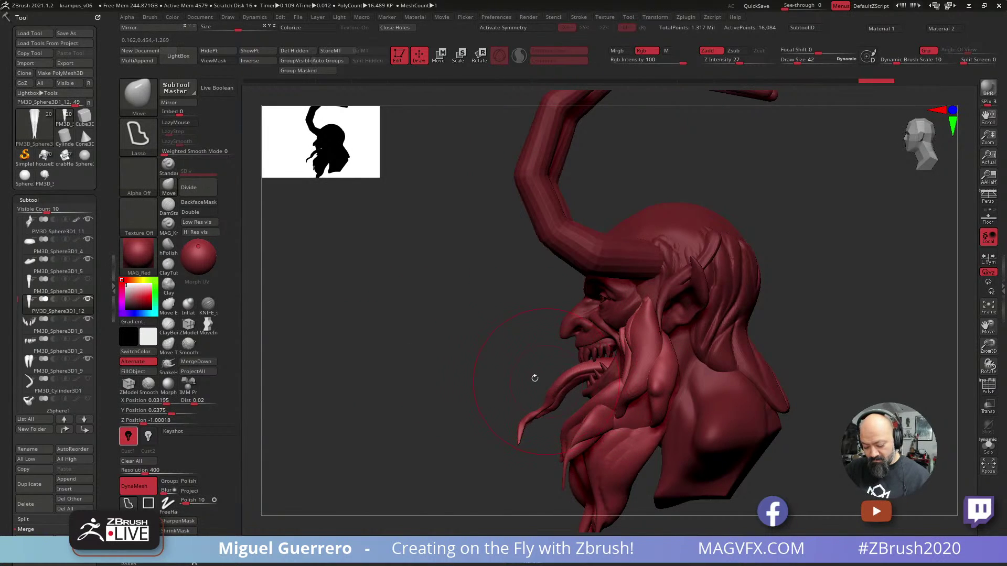
{"action": "left_click_drag", "start_coordinate": [456, 388], "coordinate": [513, 393]}
{"action": "mouse_move", "coordinate": [407, 436]}
{"action": "left_mouse_down"}
{"action": "mouse_move", "coordinate": [488, 457]}
{"action": "mouse_move", "coordinate": [532, 446]}
{"action": "left_mouse_up"}
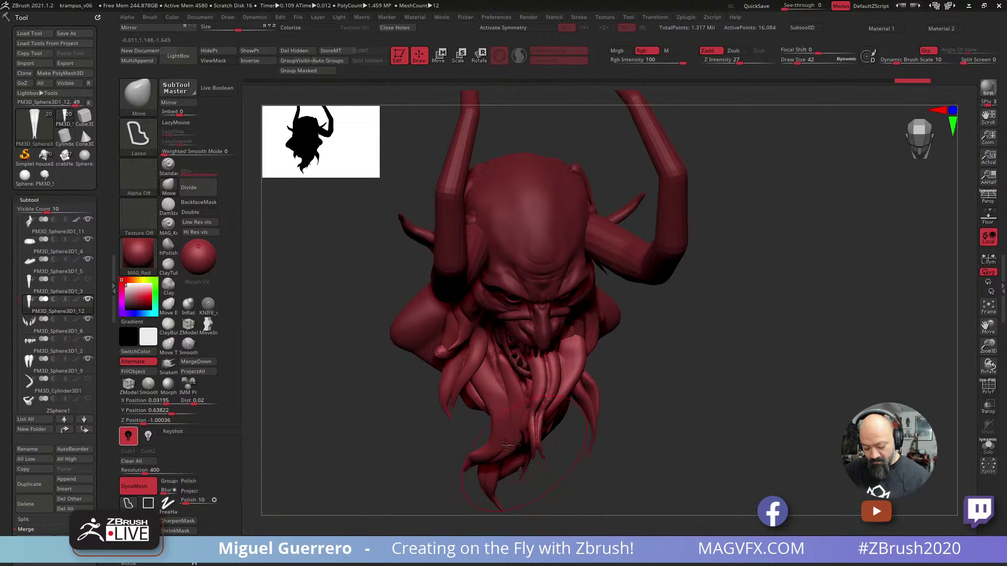
Mask the upper part of the tongue copy and try to rotate the unmasked tip sideways with the gizmo.
{"action": "left_click_drag", "start_coordinate": [384, 402], "coordinate": [390, 421], "text": "shift"}
{"action": "left_click_drag", "start_coordinate": [378, 321], "coordinate": [403, 327]}
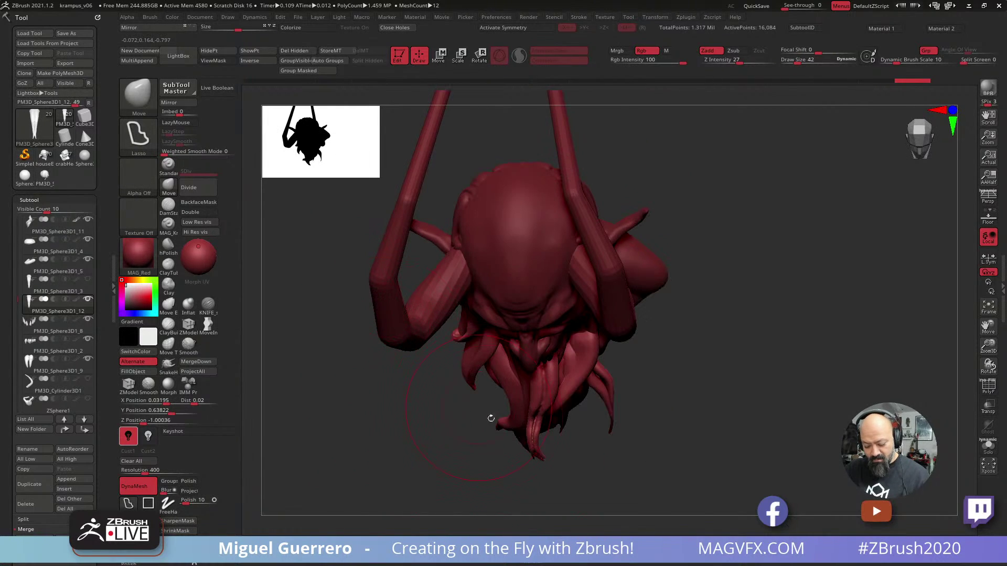
{"action": "mouse_move", "coordinate": [489, 457]}
{"action": "left_mouse_down", "text": "ctrl"}
{"action": "mouse_move", "coordinate": [564, 486]}
{"action": "mouse_move", "coordinate": [504, 434]}
{"action": "mouse_move", "coordinate": [547, 488]}
{"action": "mouse_move", "coordinate": [499, 433]}
{"action": "left_mouse_up", "text": "ctrl"}
{"action": "left_click", "coordinate": [524, 442], "text": "ctrl"}
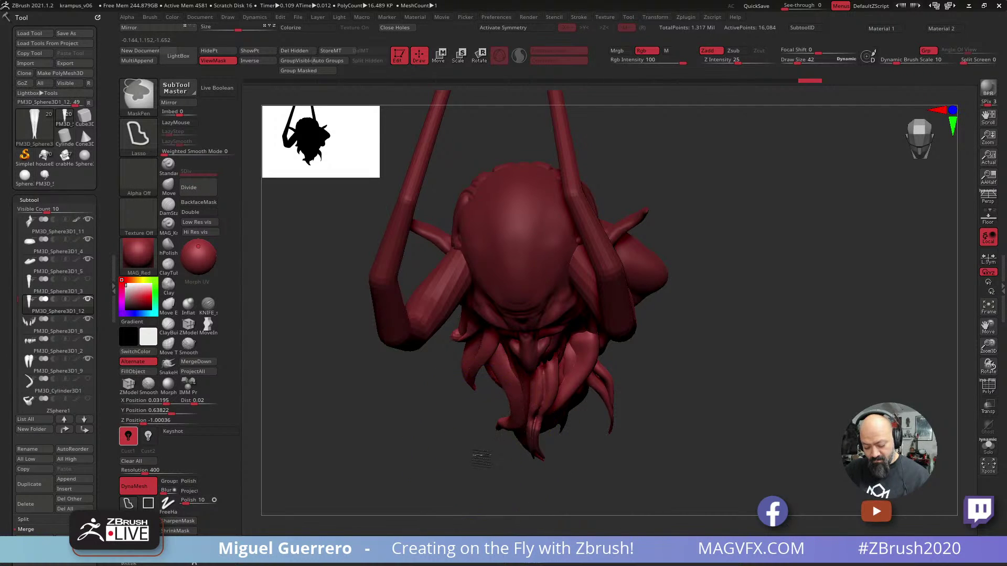
{"action": "left_click", "coordinate": [478, 455], "text": "ctrl"}
{"action": "key", "text": "w"}
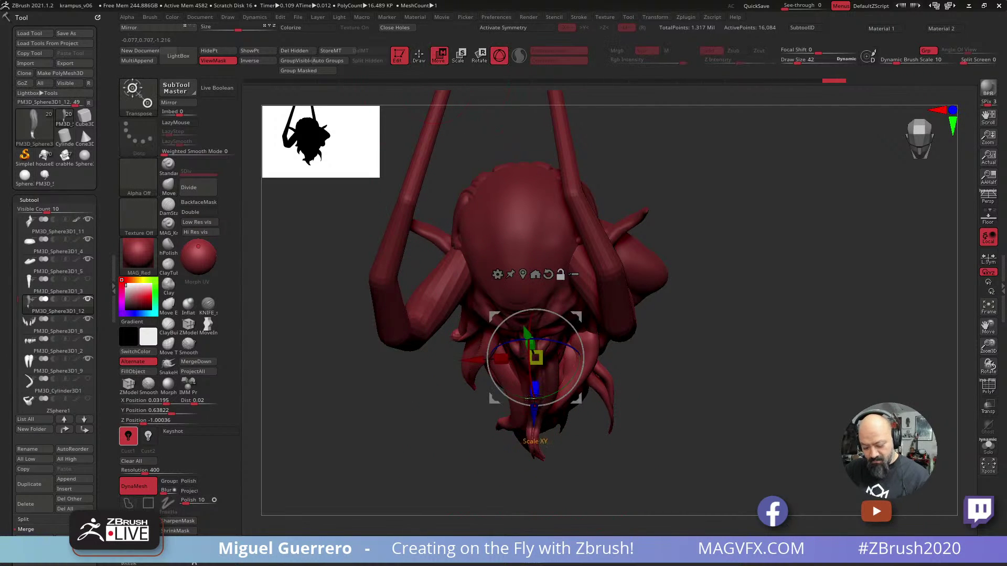
{"action": "left_click", "coordinate": [530, 436], "text": "alt"}
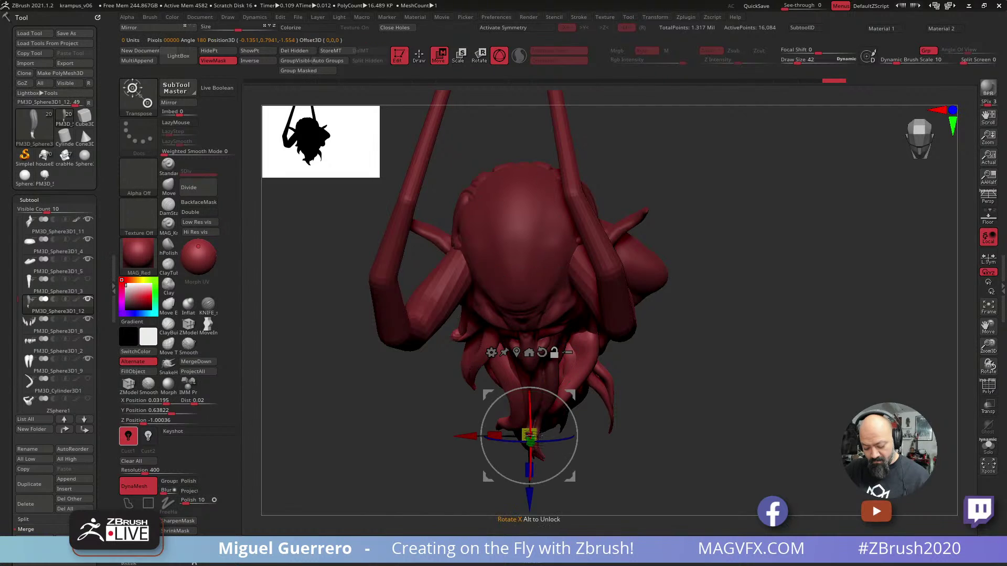
{"action": "left_click_drag", "start_coordinate": [571, 406], "coordinate": [576, 423]}
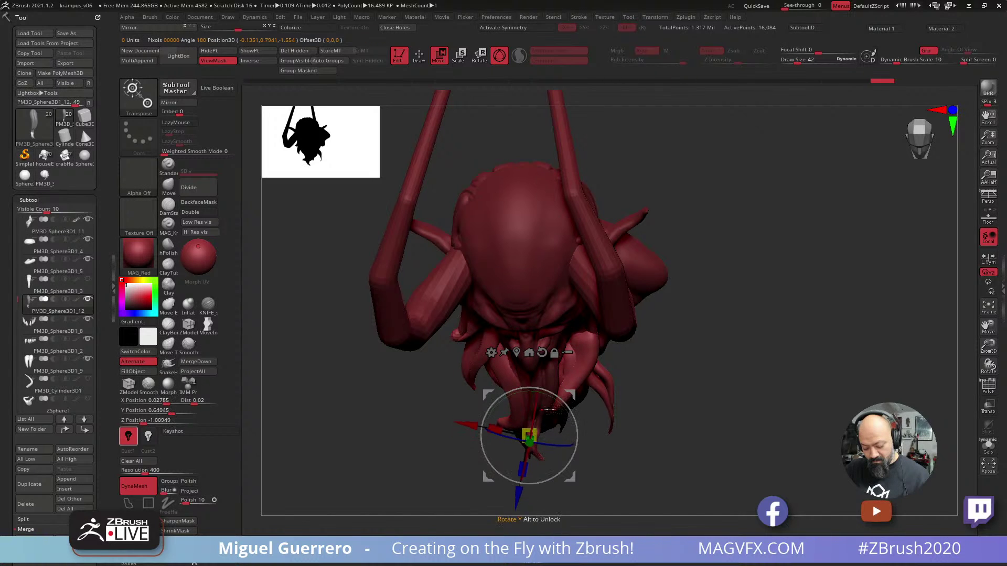
{"action": "left_click_drag", "start_coordinate": [427, 482], "coordinate": [426, 399]}
{"action": "left_click_drag", "start_coordinate": [550, 473], "coordinate": [526, 474]}
{"action": "mouse_move", "coordinate": [366, 356]}
{"action": "left_mouse_down"}
{"action": "mouse_move", "coordinate": [381, 430]}
{"action": "mouse_move", "coordinate": [366, 370]}
{"action": "left_mouse_up"}
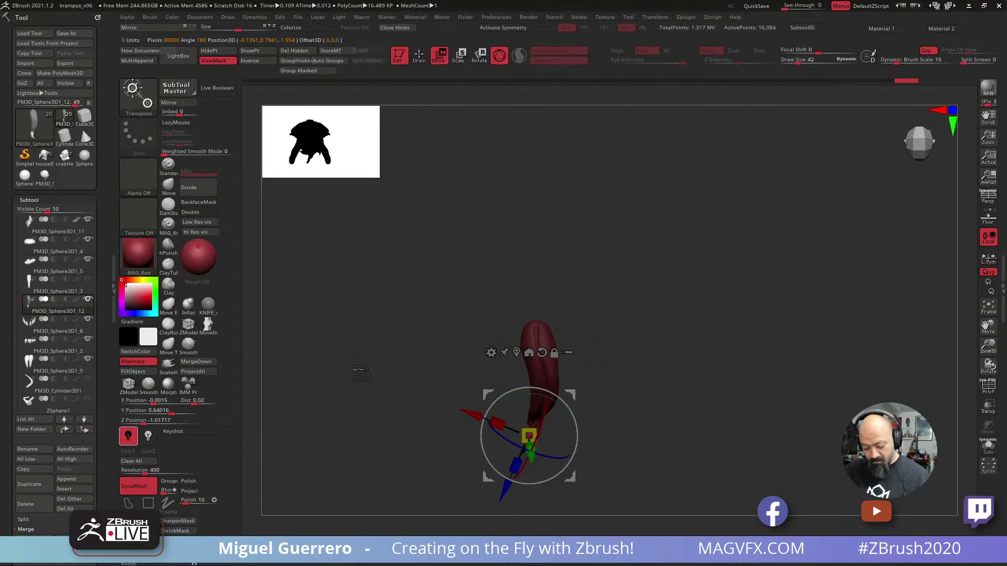
Clear the mask and try to adjust the curve near the tongue's tip with a smaller Move brush.
{"action": "left_click", "coordinate": [419, 56]}
{"action": "right_click_drag", "start_coordinate": [412, 362], "coordinate": [459, 281], "text": "alt"}
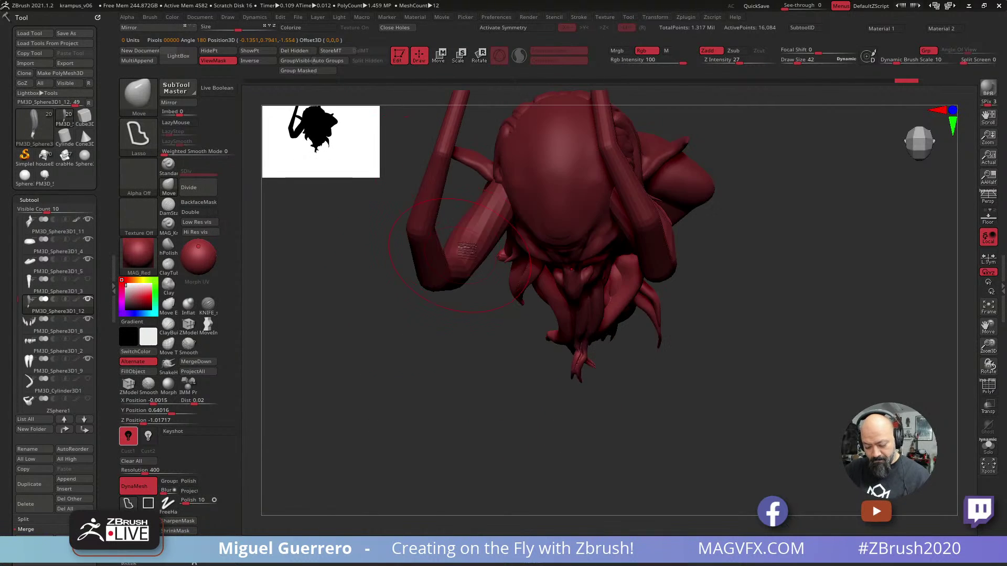
{"action": "right_click_drag", "start_coordinate": [458, 381], "coordinate": [515, 402]}
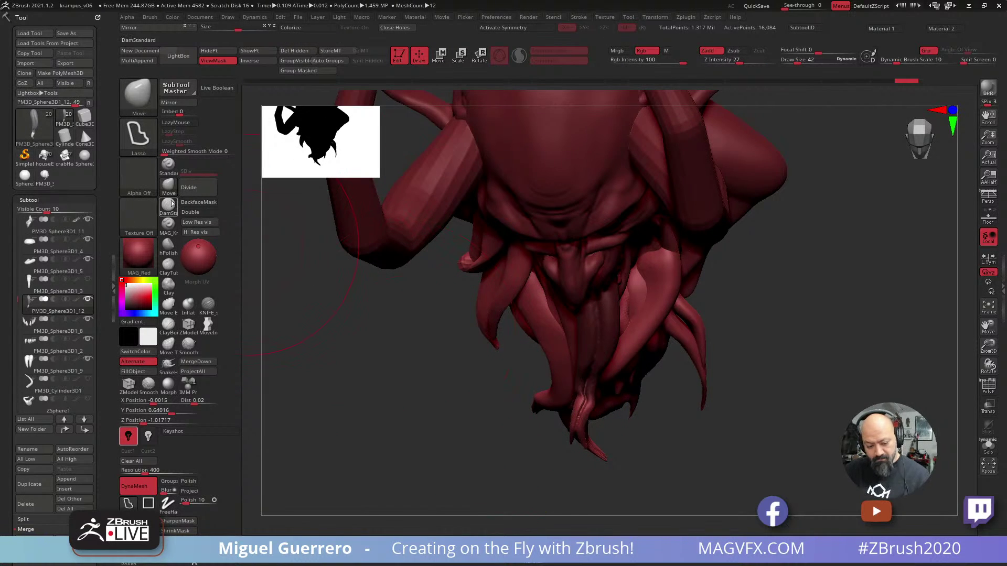
{"action": "key", "text": "b"}
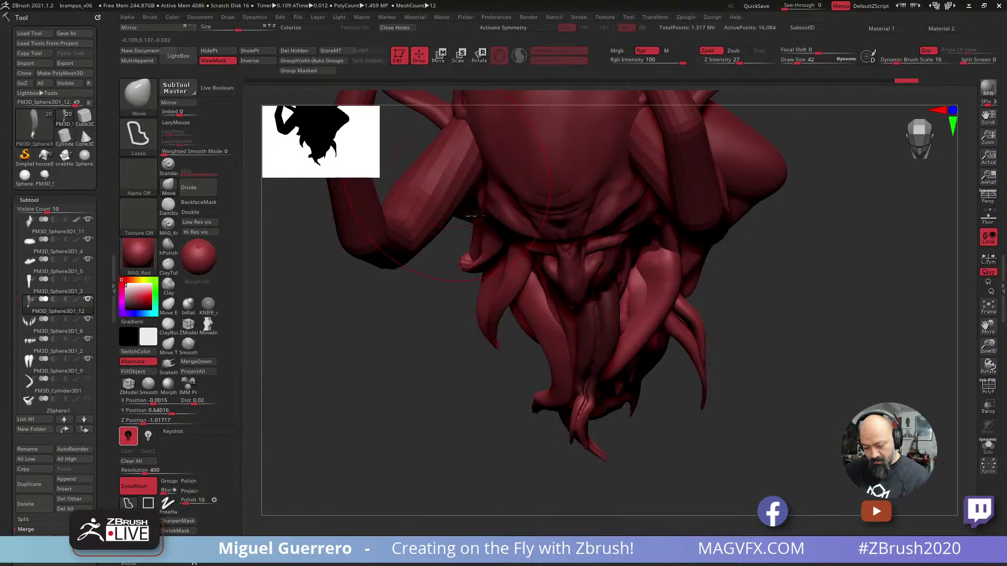
{"action": "key", "text": "bracketleft"}
{"action": "left_click_drag", "start_coordinate": [583, 404], "coordinate": [580, 406]}
{"action": "left_click_drag", "start_coordinate": [437, 374], "coordinate": [486, 425], "text": "ctrl"}
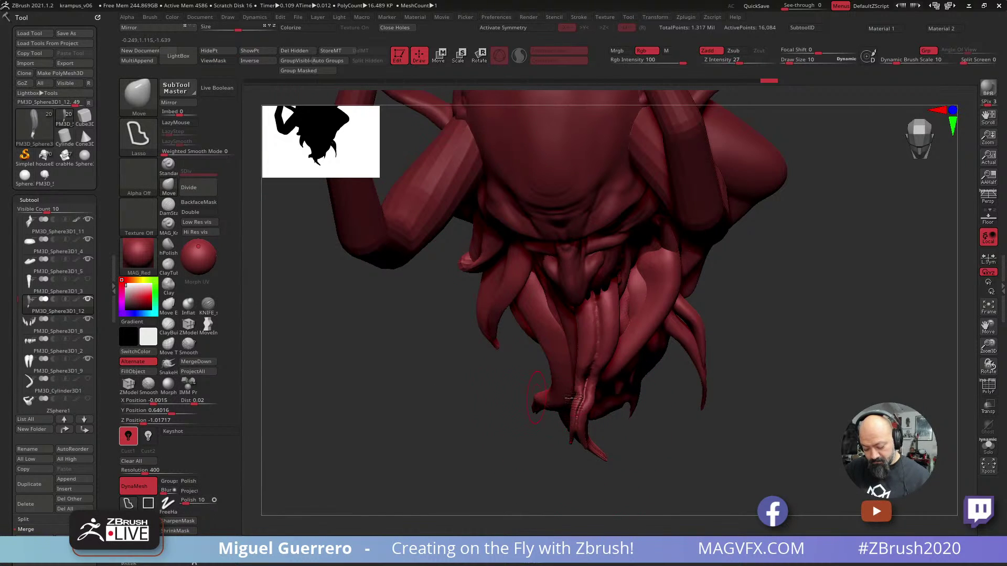
{"action": "mouse_move", "coordinate": [584, 398]}
{"action": "left_mouse_down"}
{"action": "mouse_move", "coordinate": [592, 395]}
{"action": "mouse_move", "coordinate": [582, 394]}
{"action": "left_mouse_up"}
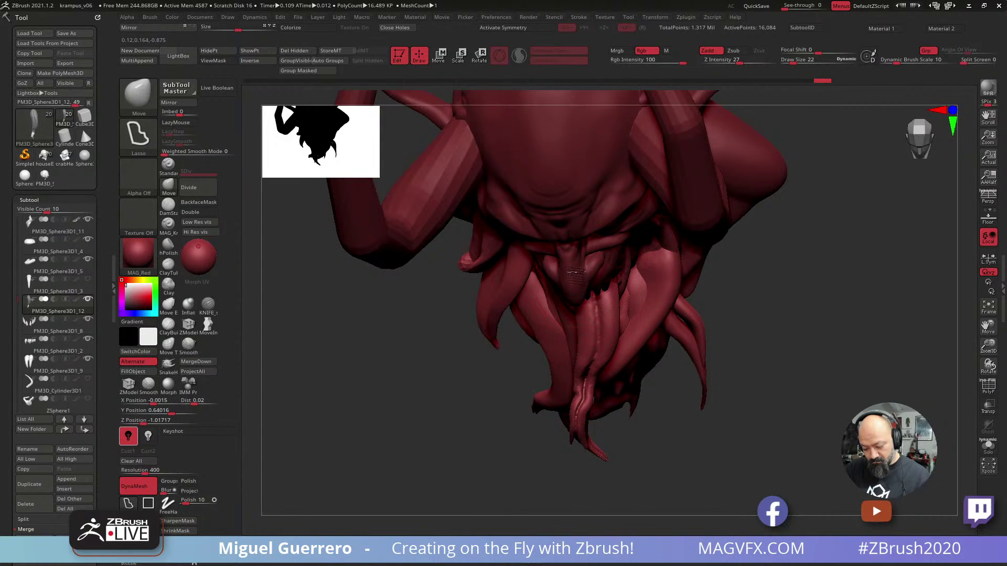
Try to shift the tongue's root below the upper teeth and its middle section sideways with the Move brush.
{"action": "left_click_drag", "start_coordinate": [604, 299], "coordinate": [599, 298]}
{"action": "key", "text": "s"}
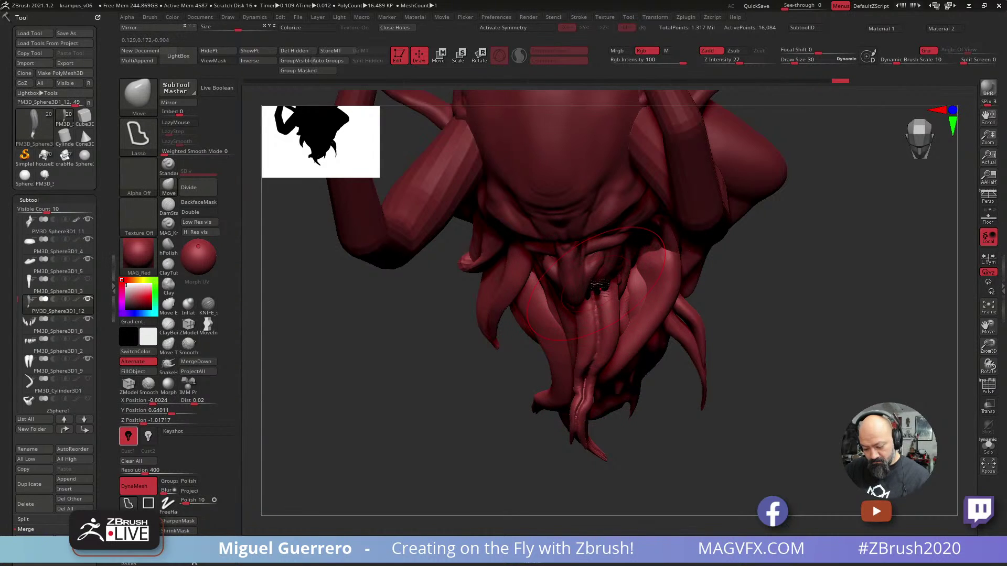
{"action": "left_click_drag", "start_coordinate": [594, 241], "coordinate": [598, 241]}
{"action": "left_click_drag", "start_coordinate": [596, 300], "coordinate": [585, 297]}
{"action": "left_click_drag", "start_coordinate": [586, 399], "coordinate": [581, 400]}
{"action": "left_click_drag", "start_coordinate": [453, 387], "coordinate": [461, 309]}
{"action": "left_click_drag", "start_coordinate": [575, 405], "coordinate": [573, 403]}
{"action": "left_click_drag", "start_coordinate": [389, 364], "coordinate": [395, 361], "text": "shift"}
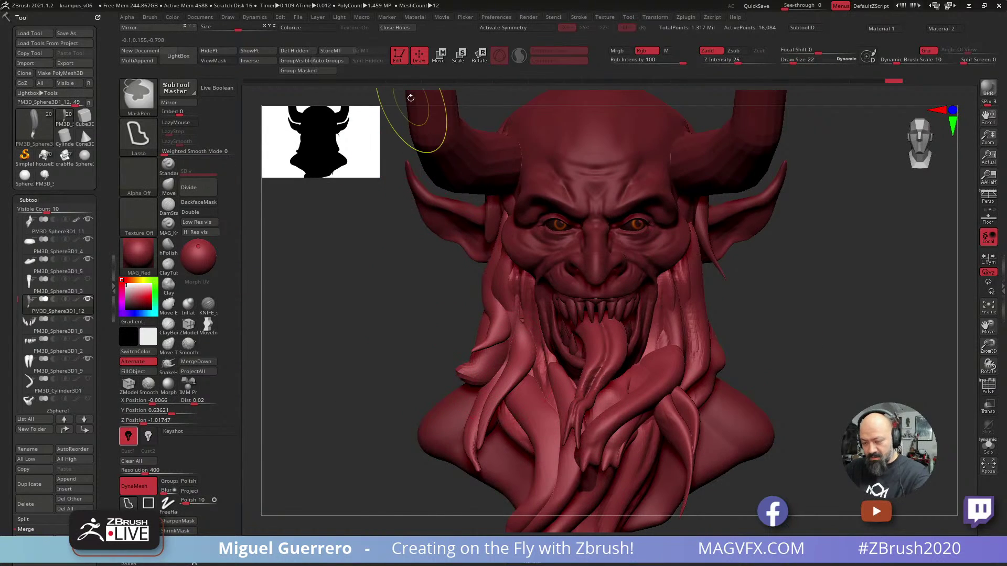
Step the tongue copy back through its undo history to the early sideways bend, before the profile reshaping.
{"action": "key", "text": "ctrl+z"}
{"action": "key", "text": "ctrl+z"}
{"action": "key", "text": "ctrl+z"}
{"action": "key", "text": "ctrl+z"}
{"action": "key", "text": "ctrl+z"}
{"action": "key", "text": "ctrl+h"}
{"action": "key", "text": "ctrl+z"}
{"action": "key", "text": "ctrl+z"}
{"action": "key", "text": "ctrl+z"}
{"action": "key", "text": "ctrl+z"}
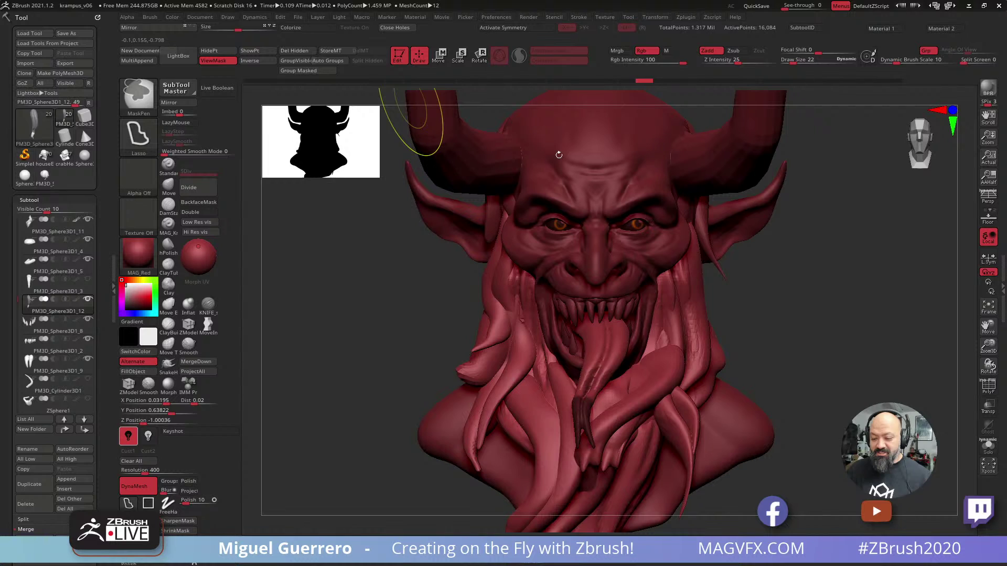
{"action": "key", "text": "ctrl+z"}
{"action": "key", "text": "ctrl+z"}
{"action": "key", "text": "ctrl+z"}
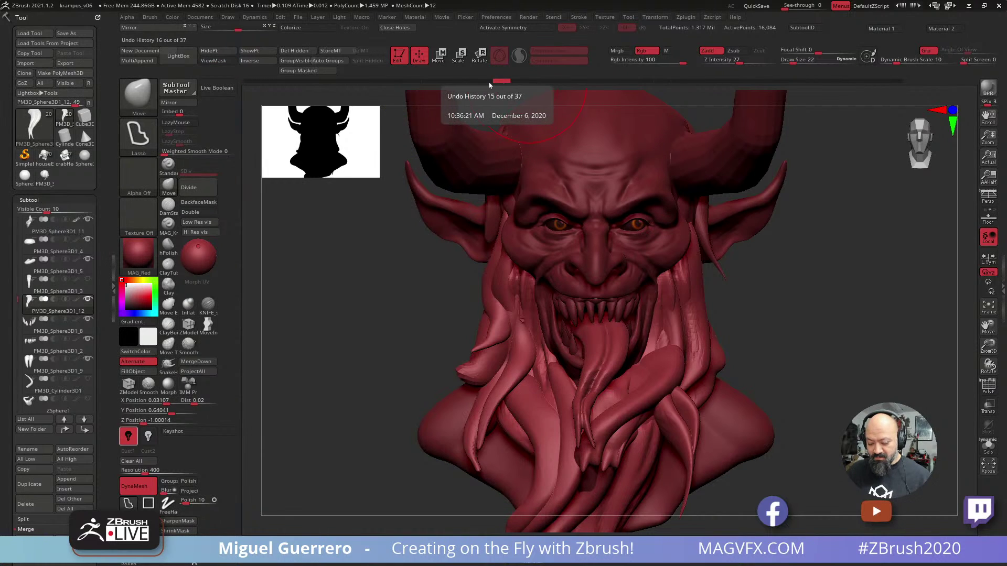
{"action": "left_click", "coordinate": [465, 81]}
{"action": "left_click", "coordinate": [358, 81]}
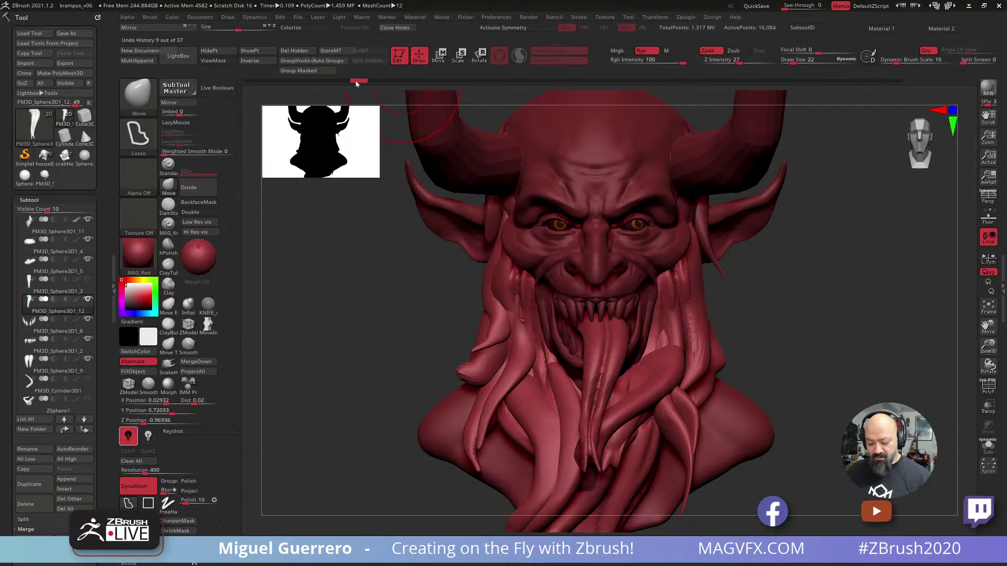
{"action": "left_click", "coordinate": [326, 82]}
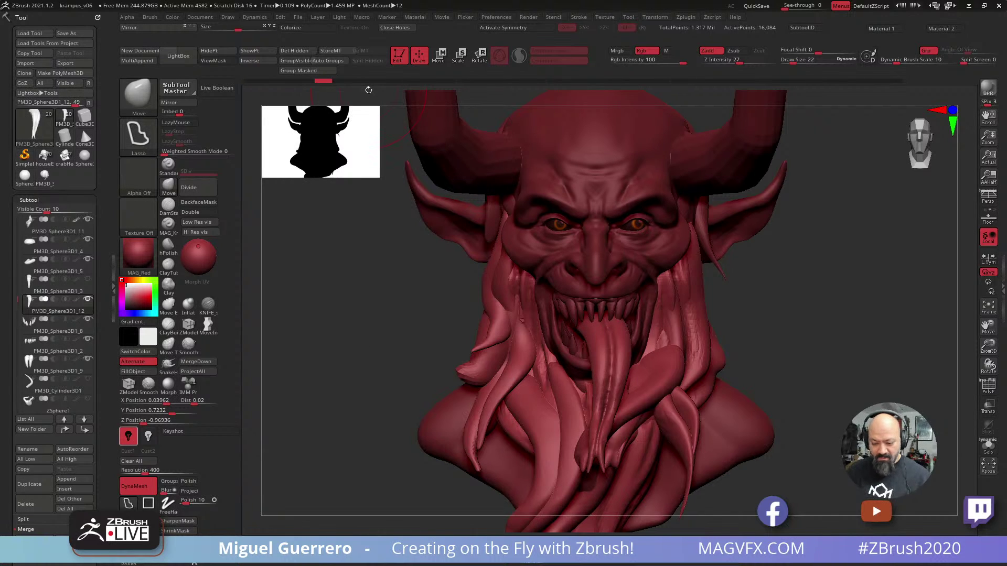
Reshape the tongue in profile into a forward wavy curve with the Move brush at draw size 22.
{"action": "mouse_move", "coordinate": [325, 336]}
{"action": "left_mouse_down"}
{"action": "mouse_move", "coordinate": [395, 406]}
{"action": "mouse_move", "coordinate": [560, 457]}
{"action": "mouse_move", "coordinate": [551, 448]}
{"action": "left_mouse_up"}
{"action": "left_click", "coordinate": [557, 476]}
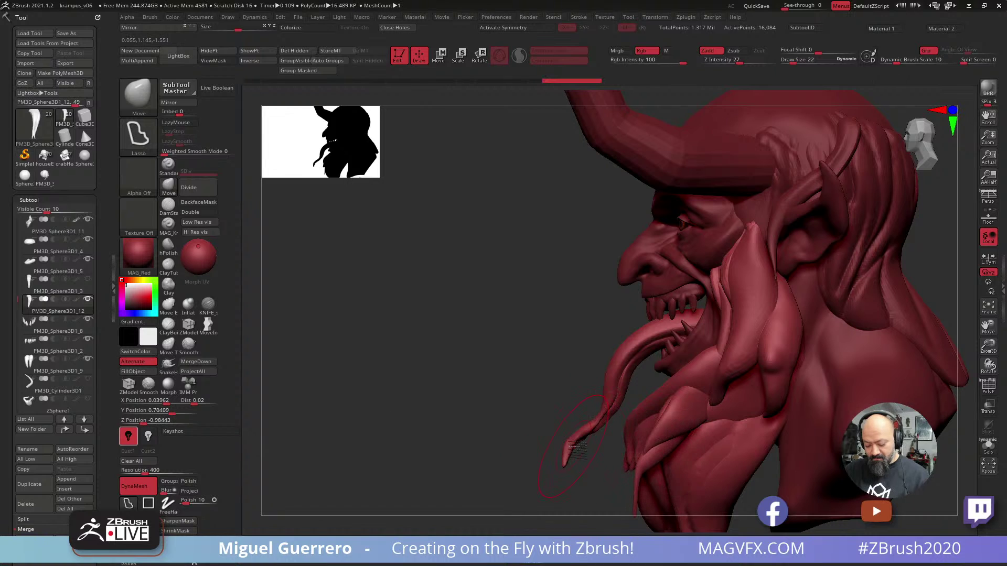
{"action": "left_click_drag", "start_coordinate": [594, 417], "coordinate": [599, 410]}
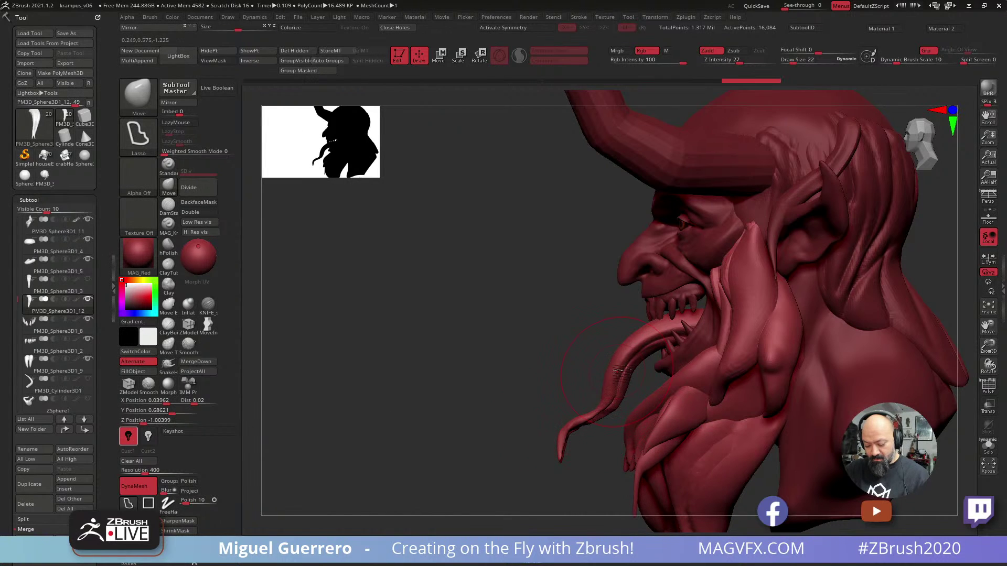
{"action": "left_click_drag", "start_coordinate": [625, 371], "coordinate": [613, 358]}
{"action": "mouse_move", "coordinate": [540, 344]}
{"action": "left_mouse_down"}
{"action": "mouse_move", "coordinate": [484, 364]}
{"action": "mouse_move", "coordinate": [405, 350]}
{"action": "left_mouse_up"}
{"action": "mouse_move", "coordinate": [580, 399]}
{"action": "left_mouse_down", "text": "shift"}
{"action": "mouse_move", "coordinate": [580, 420]}
{"action": "mouse_move", "coordinate": [547, 418]}
{"action": "left_mouse_up", "text": "shift"}
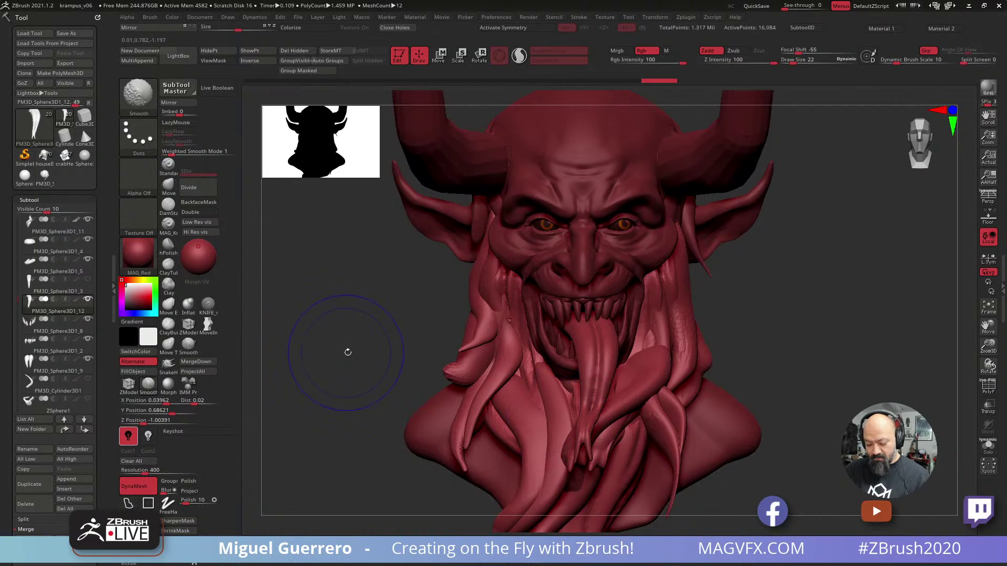
Nudge the middle of the tongue sideways in front view with the Move brush at draw size 46.
{"action": "key", "text": "bracketright"}
{"action": "key", "text": "bracketright"}
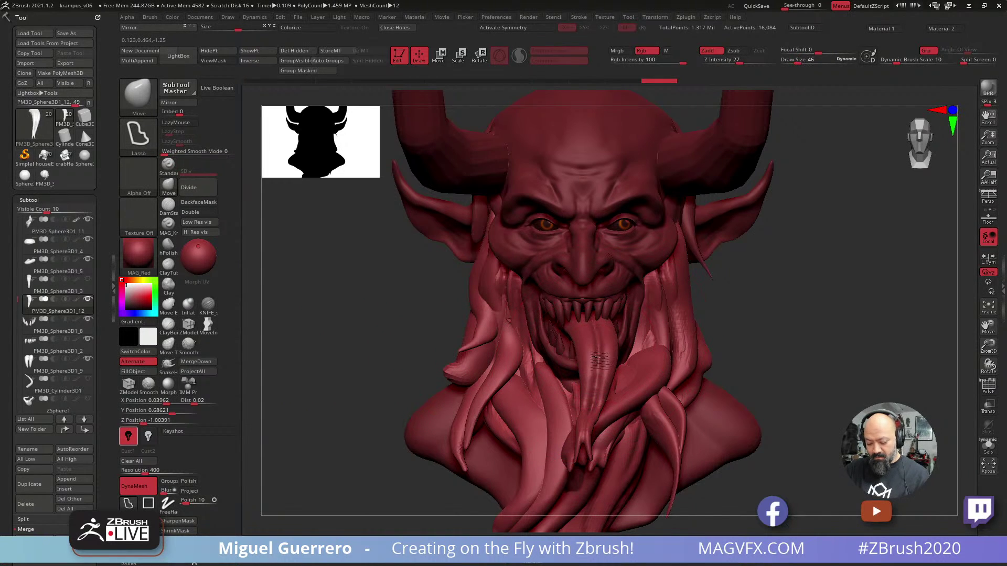
{"action": "left_click_drag", "start_coordinate": [599, 351], "coordinate": [587, 353]}
{"action": "left_click_drag", "start_coordinate": [393, 326], "coordinate": [463, 338]}
Duplicate the head subtool Male_PlanesofHead_128, then make the original active again and hide the copy.
{"action": "left_click", "coordinate": [584, 302], "text": "alt"}
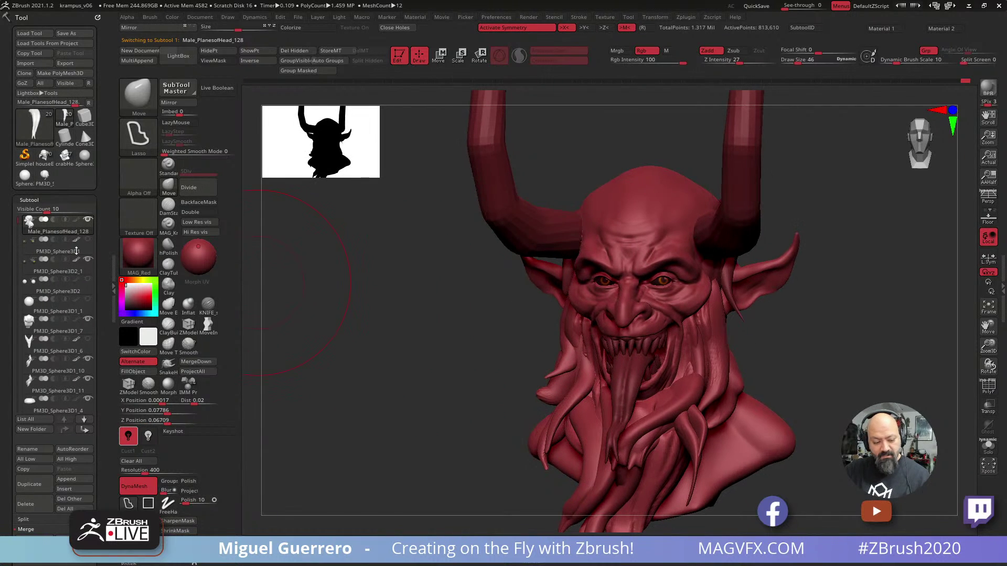
{"action": "left_click", "coordinate": [28, 485]}
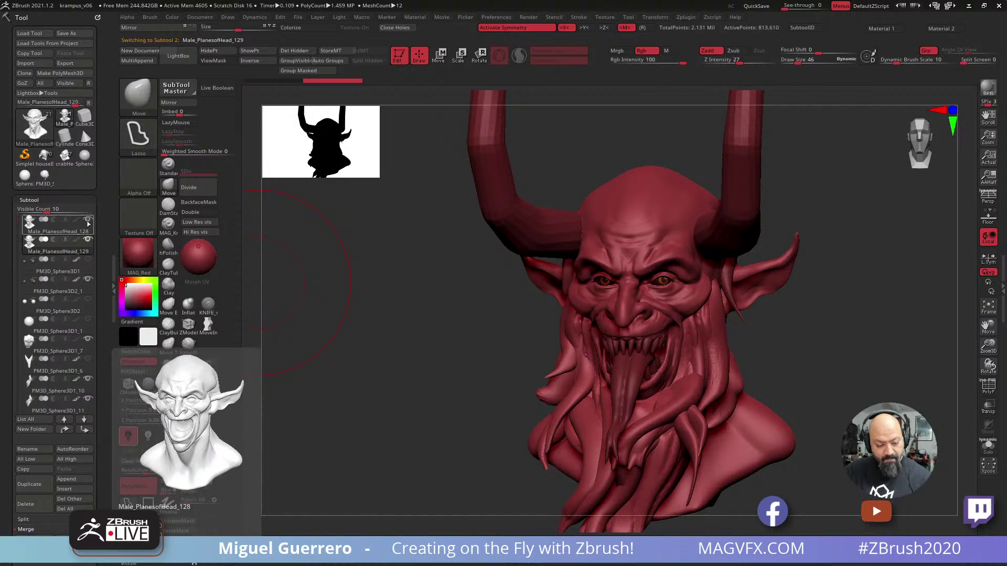
{"action": "left_click_drag", "start_coordinate": [450, 363], "coordinate": [452, 382]}
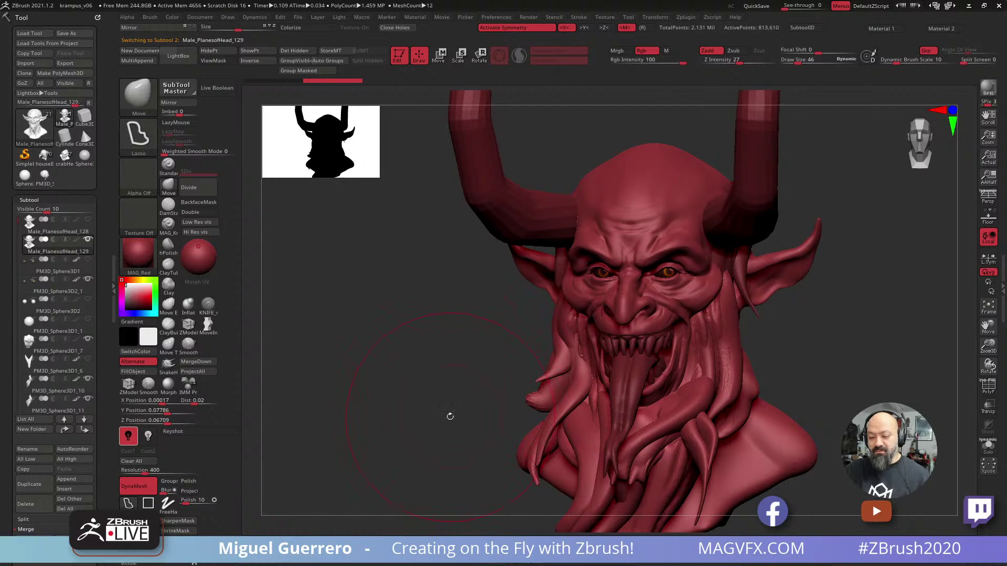
{"action": "left_click", "coordinate": [43, 231]}
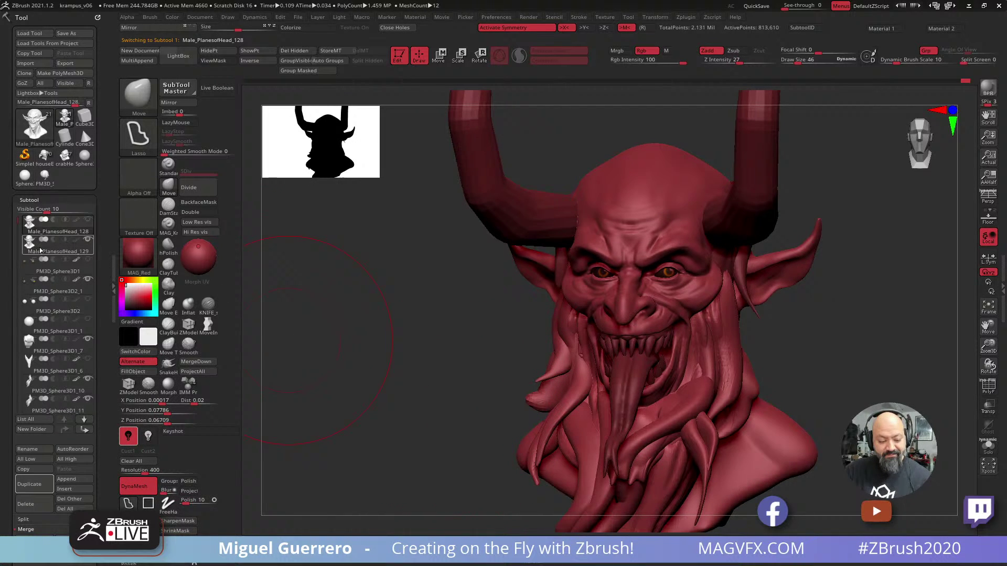
{"action": "left_click", "coordinate": [87, 240]}
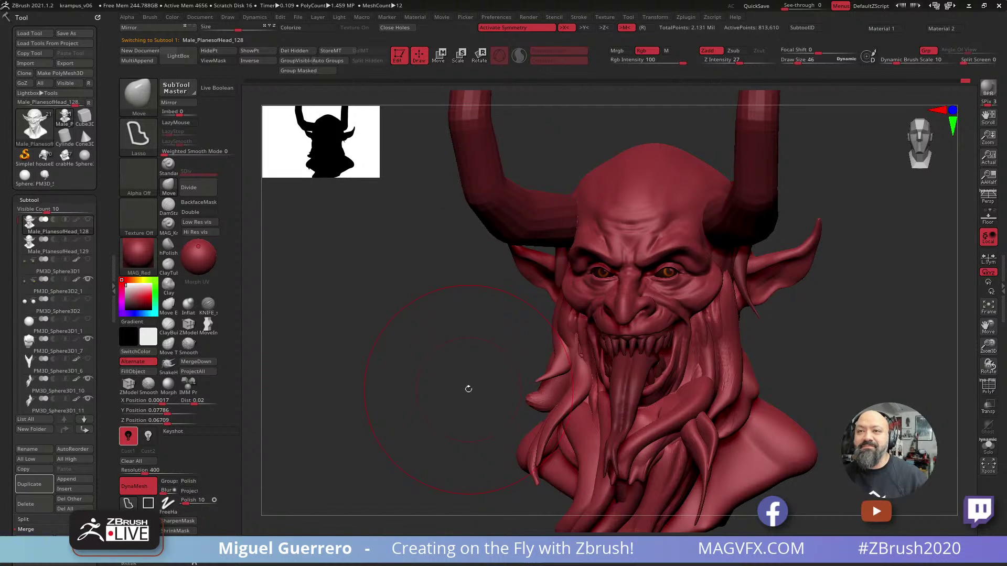
Turn off symmetry on the head and thicken the character's left upper eyelid using the Inflat brush at draw size 3.
{"action": "mouse_move", "coordinate": [418, 304]}
{"action": "left_mouse_down", "text": "alt"}
{"action": "mouse_move", "coordinate": [467, 305]}
{"action": "mouse_move", "coordinate": [428, 318]}
{"action": "mouse_move", "coordinate": [449, 303]}
{"action": "mouse_move", "coordinate": [472, 314]}
{"action": "mouse_move", "coordinate": [400, 341]}
{"action": "mouse_move", "coordinate": [247, 282]}
{"action": "left_mouse_up", "text": "alt"}
{"action": "key", "text": "bracketleft"}
{"action": "key", "text": "bracketleft"}
{"action": "key", "text": "bracketleft"}
{"action": "key", "text": "x"}
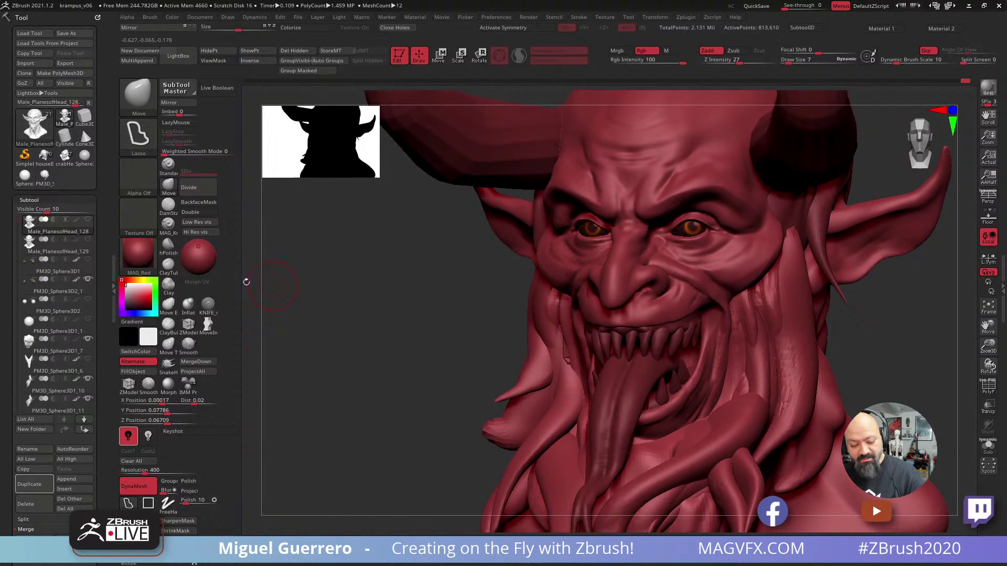
{"action": "left_click", "coordinate": [188, 304]}
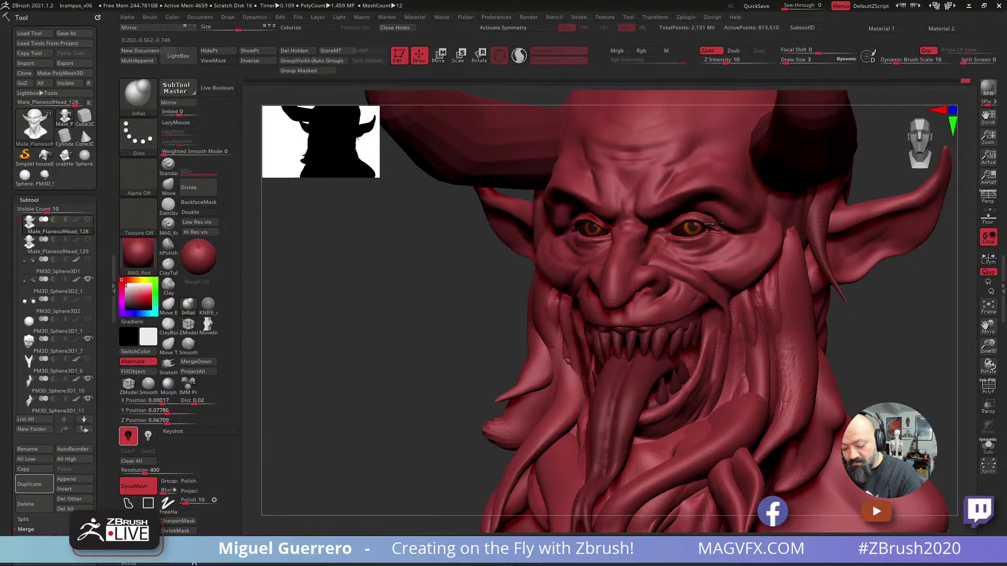
{"action": "left_click_drag", "start_coordinate": [697, 220], "coordinate": [706, 223]}
{"action": "left_click_drag", "start_coordinate": [431, 287], "coordinate": [360, 293]}
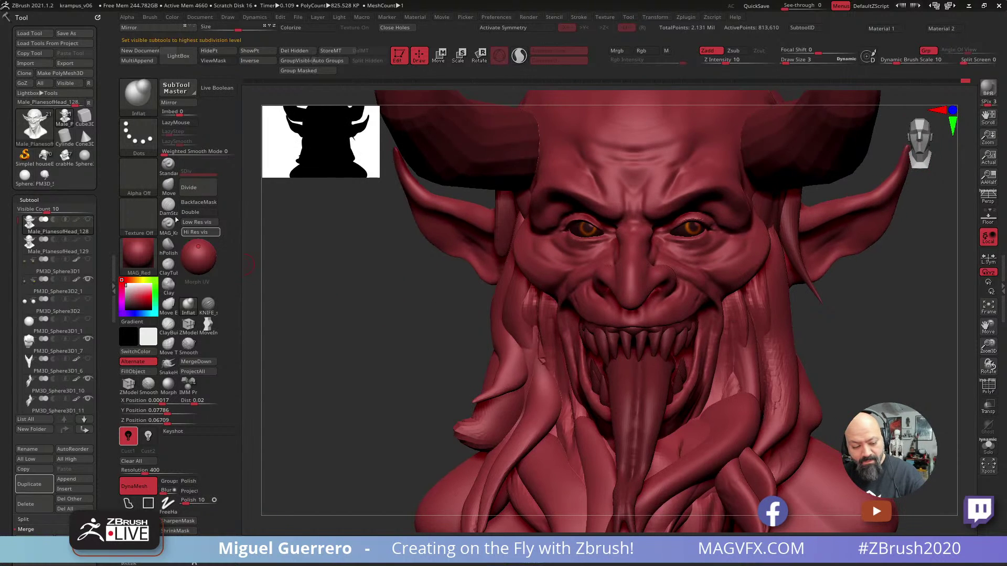
Adjust the inner corner of the character's left eye with a small Move brush.
{"action": "left_click", "coordinate": [169, 186]}
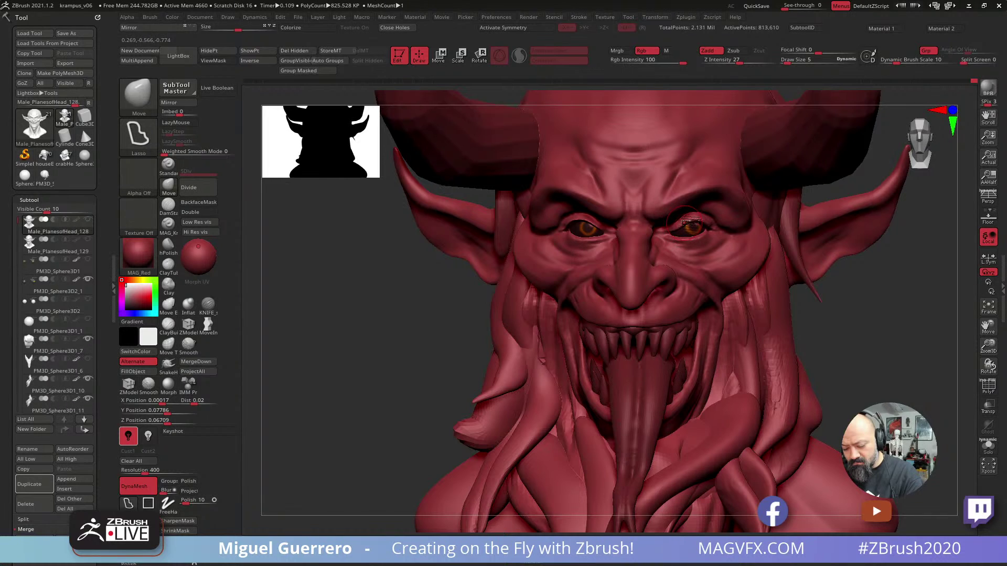
{"action": "left_click_drag", "start_coordinate": [662, 230], "coordinate": [675, 230]}
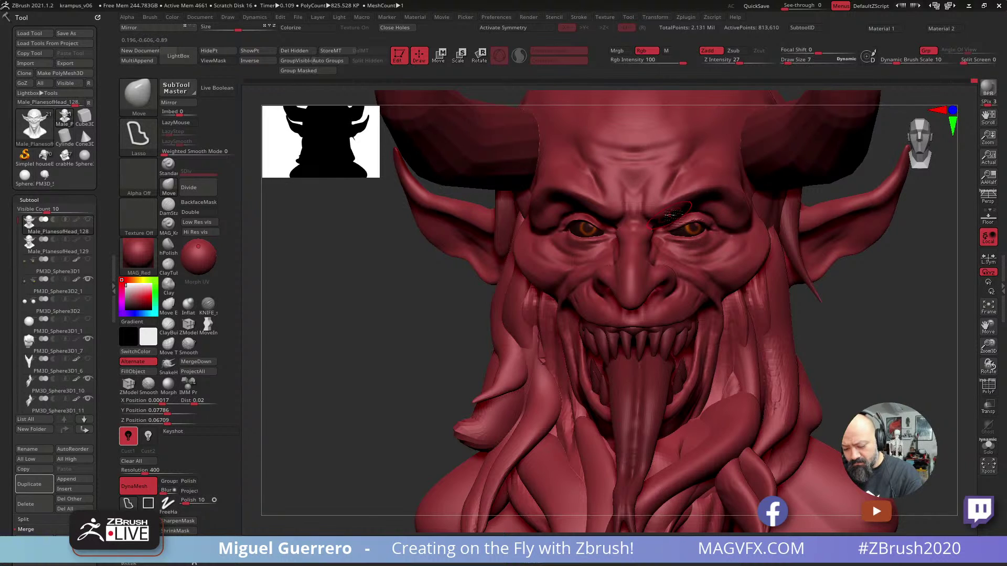
{"action": "left_click_drag", "start_coordinate": [412, 303], "coordinate": [663, 212]}
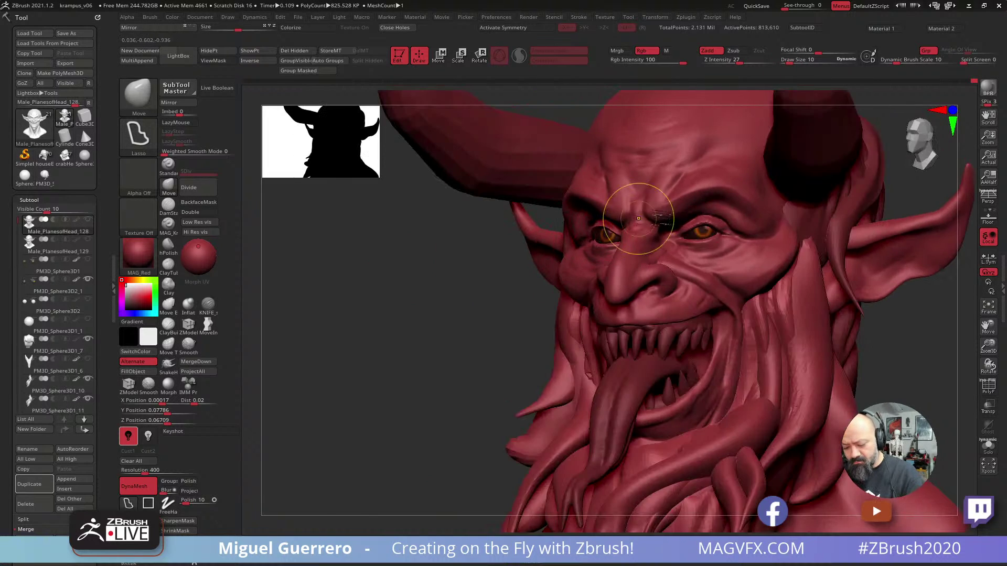
Mask the character's left brow with a freehand stroke and invert the mask so only that brow stays editable.
{"action": "key", "text": "ctrl"}
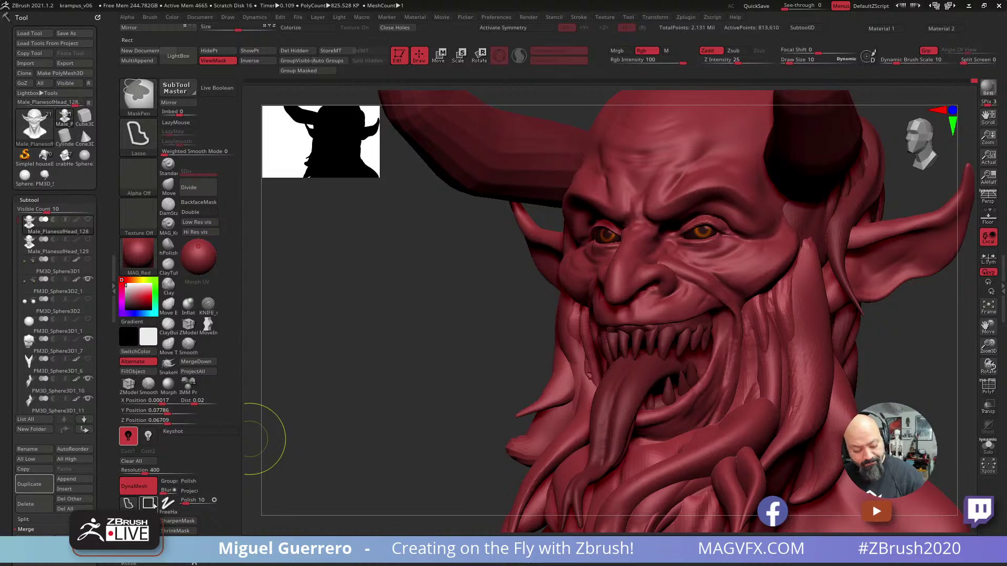
{"action": "mouse_move", "coordinate": [675, 189]}
{"action": "left_mouse_down", "text": "ctrl"}
{"action": "mouse_move", "coordinate": [667, 175]}
{"action": "mouse_move", "coordinate": [683, 192]}
{"action": "mouse_move", "coordinate": [760, 212]}
{"action": "mouse_move", "coordinate": [691, 189]}
{"action": "mouse_move", "coordinate": [732, 216]}
{"action": "left_mouse_up", "text": "ctrl"}
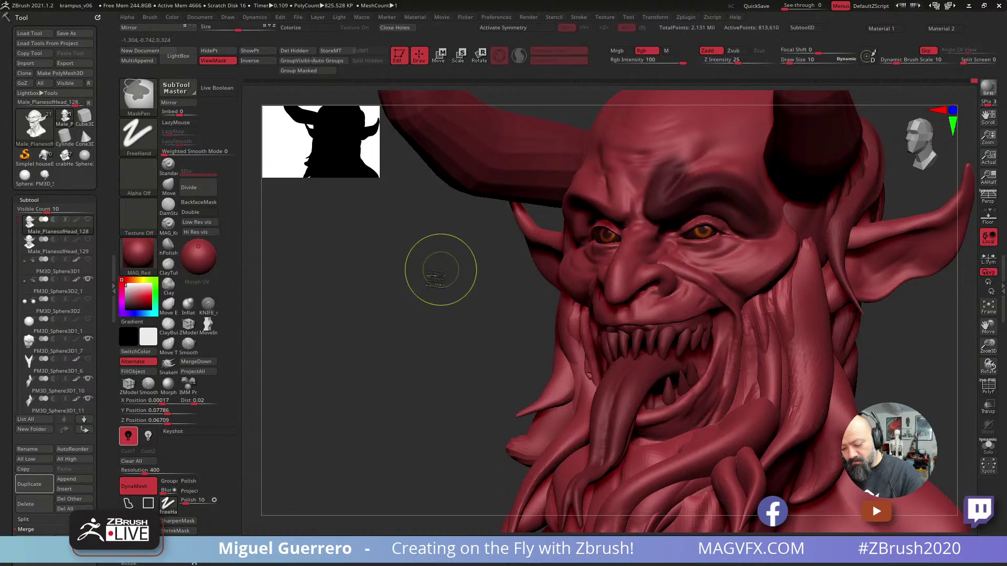
{"action": "mouse_move", "coordinate": [440, 269]}
{"action": "left_mouse_down"}
{"action": "mouse_move", "coordinate": [394, 306]}
{"action": "mouse_move", "coordinate": [478, 278]}
{"action": "left_mouse_up"}
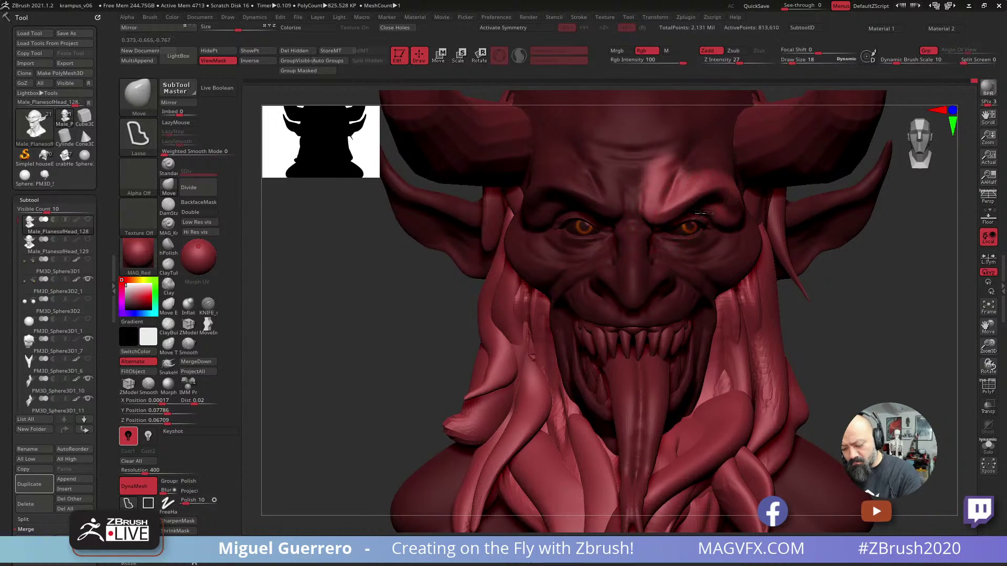
Shape the unmasked left brow with the Move brush, reducing the draw size to 9, and hide the mask display.
{"action": "key", "text": "bracketleft"}
{"action": "mouse_move", "coordinate": [709, 197]}
{"action": "left_mouse_down"}
{"action": "mouse_move", "coordinate": [716, 183]}
{"action": "mouse_move", "coordinate": [702, 182]}
{"action": "left_mouse_up"}
{"action": "key", "text": "bracketleft"}
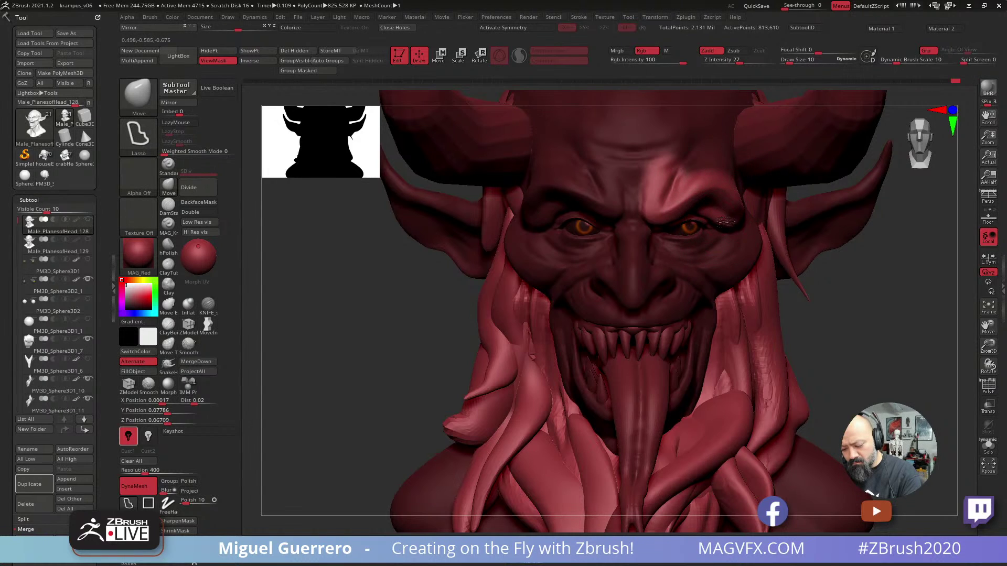
{"action": "key", "text": "ctrl+h"}
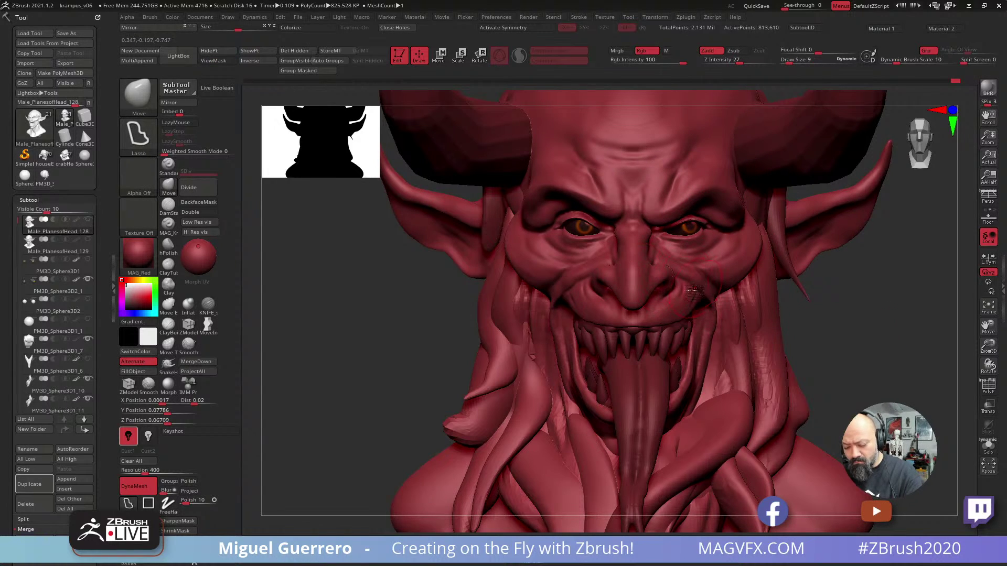
Adjust the upper lip of the head with the Move brush at draw size 10.
{"action": "key", "text": "bracketright"}
{"action": "mouse_move", "coordinate": [680, 321]}
{"action": "left_mouse_down"}
{"action": "mouse_move", "coordinate": [674, 308]}
{"action": "mouse_move", "coordinate": [655, 321]}
{"action": "mouse_move", "coordinate": [680, 309]}
{"action": "mouse_move", "coordinate": [619, 321]}
{"action": "left_mouse_up"}
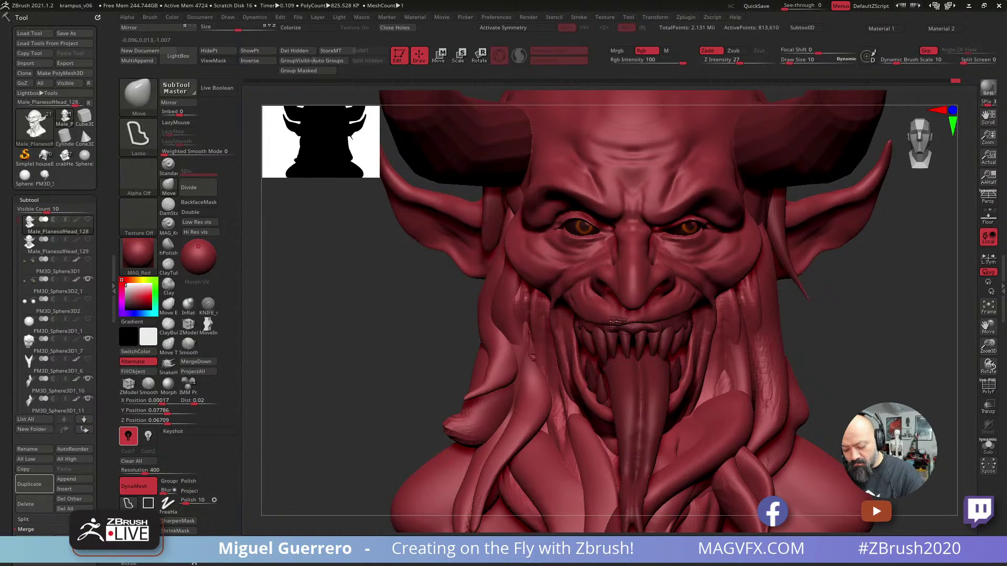
{"action": "left_click_drag", "start_coordinate": [844, 376], "coordinate": [698, 314]}
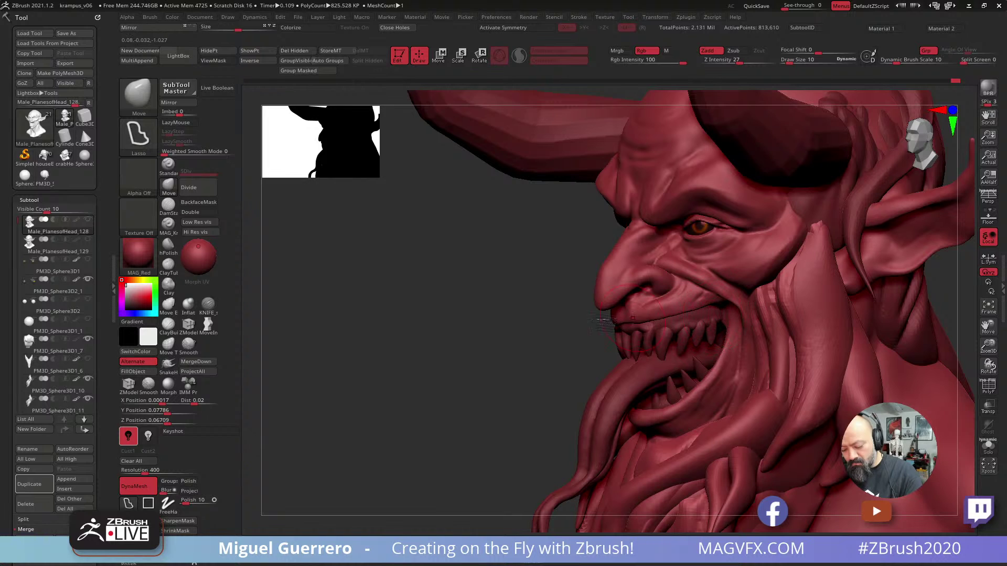
{"action": "left_click_drag", "start_coordinate": [602, 321], "coordinate": [561, 321]}
Make the upper teeth subtool PM3D_Sphere3D1_4 active, show the head again, and reposition the upper gum with the Move brush at draw size 22.
{"action": "left_click", "coordinate": [680, 323], "text": "alt"}
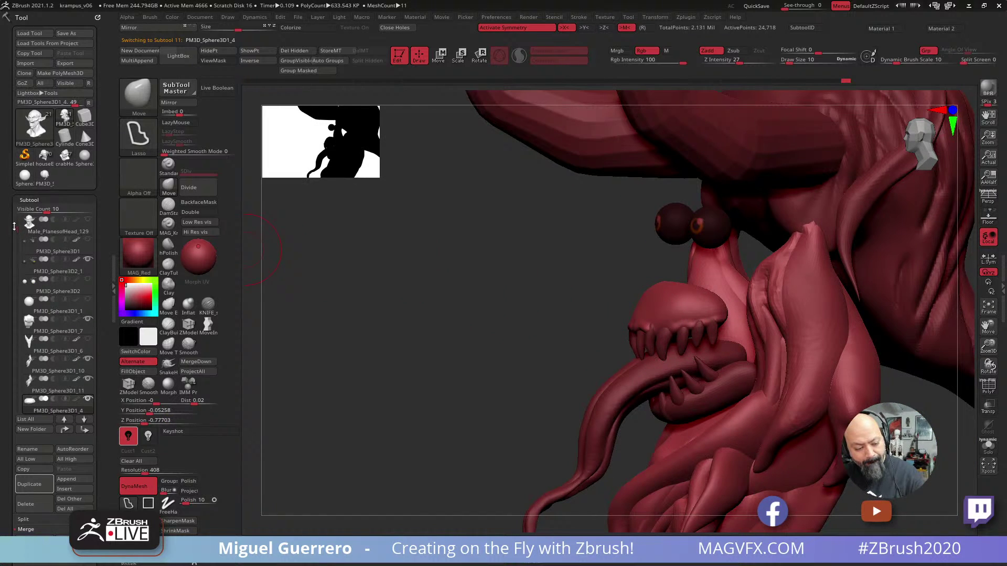
{"action": "left_click_drag", "start_coordinate": [14, 226], "coordinate": [14, 218]}
{"action": "left_click", "coordinate": [87, 220]}
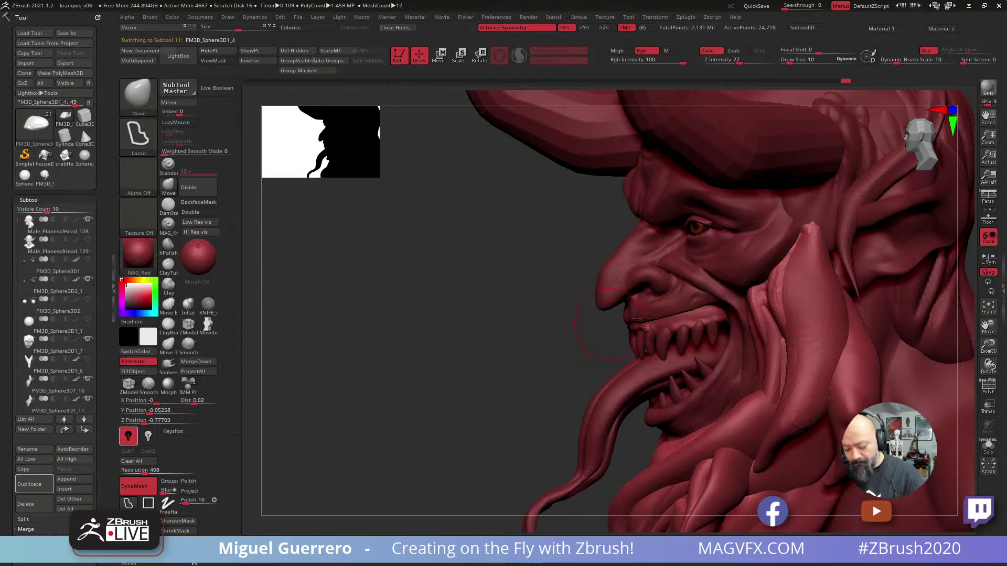
{"action": "key", "text": "bracketright"}
{"action": "key", "text": "bracketright"}
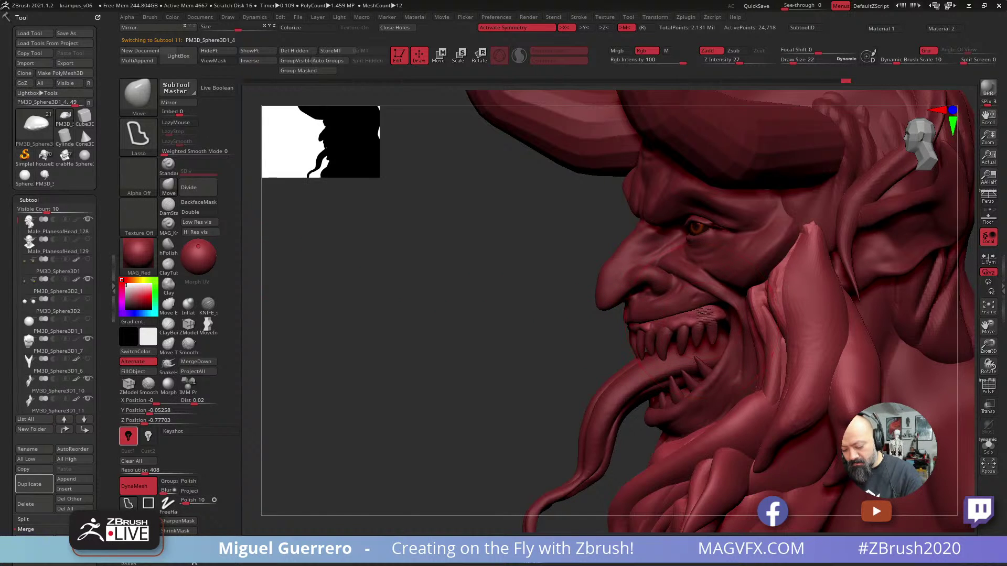
{"action": "left_click_drag", "start_coordinate": [573, 322], "coordinate": [723, 318]}
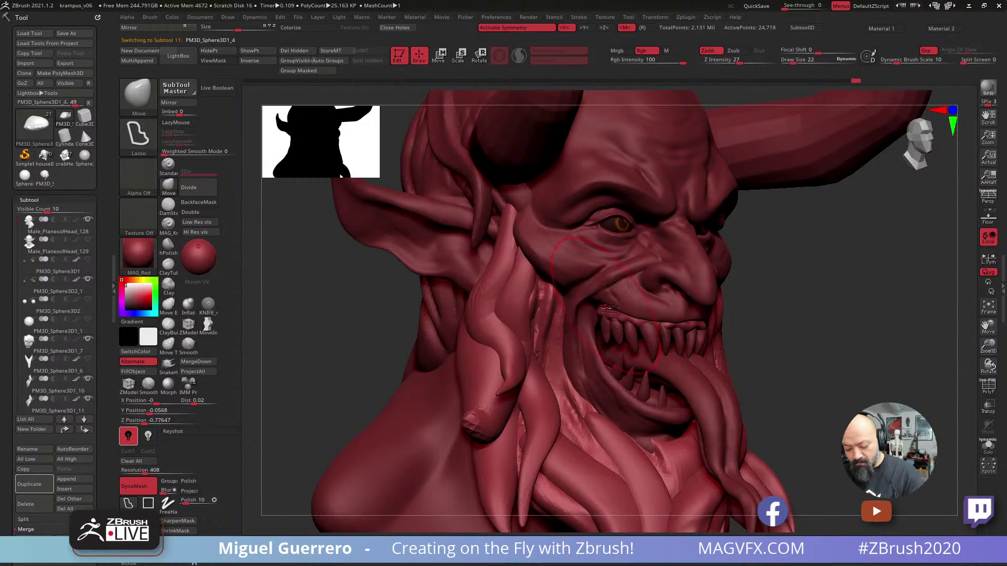
Make the head subtool active again and adjust the character's right upper eyelid with the Move brush at draw size 7.
{"action": "left_click_drag", "start_coordinate": [811, 378], "coordinate": [750, 375], "text": "shift"}
{"action": "right_click_drag", "start_coordinate": [596, 292], "coordinate": [584, 274], "text": "ctrl"}
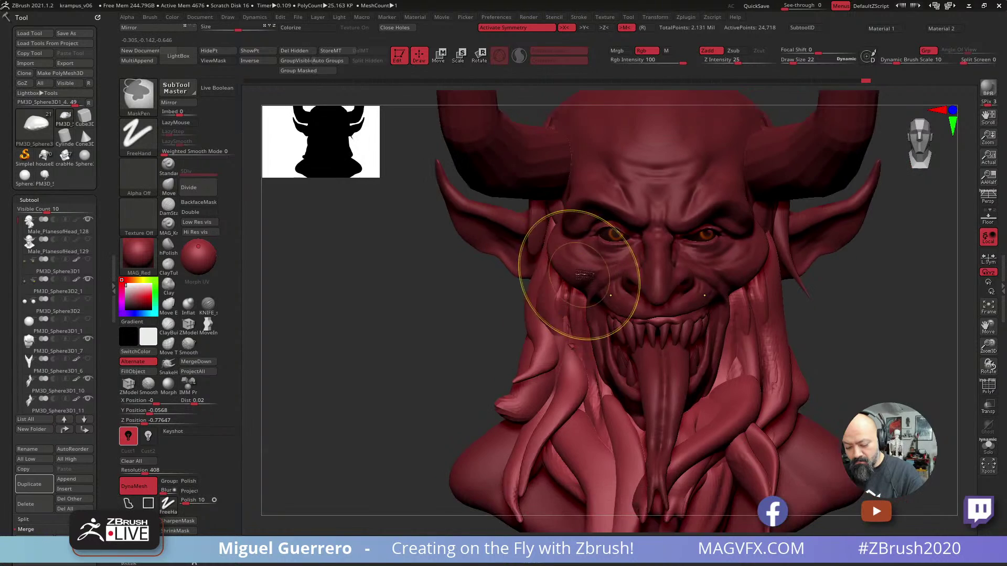
{"action": "left_click", "coordinate": [670, 286], "text": "alt"}
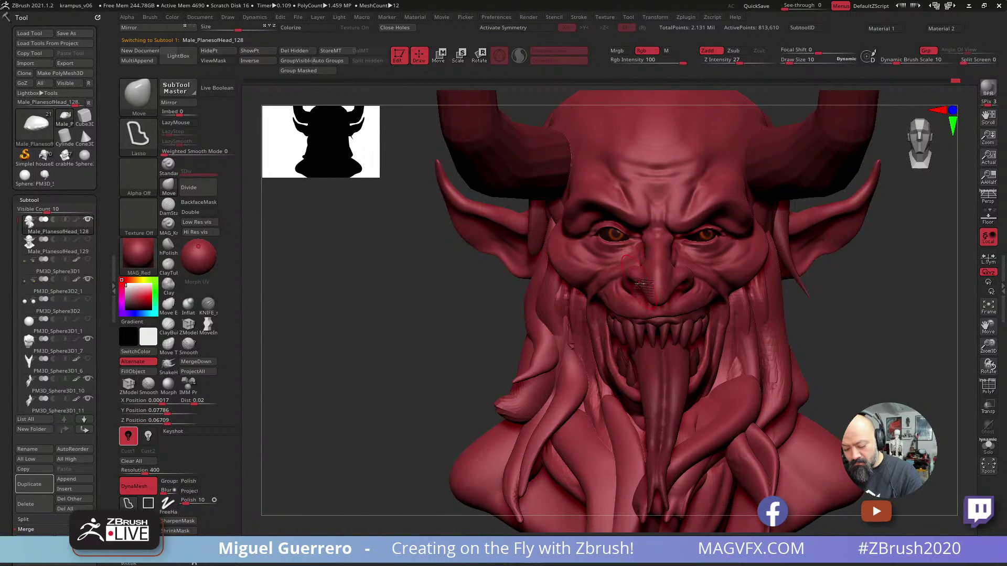
{"action": "key", "text": "bracketright"}
{"action": "key", "text": "bracketleft"}
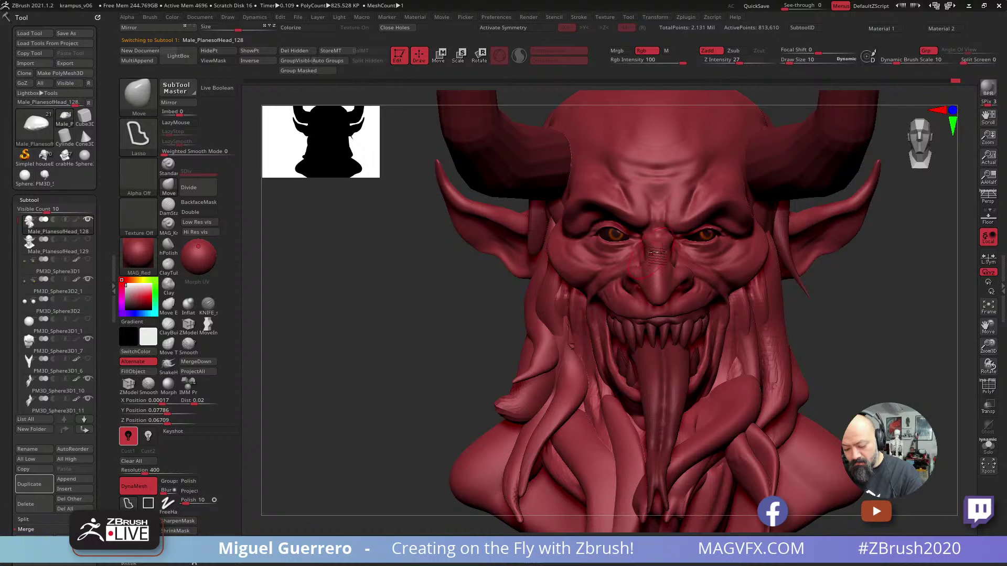
{"action": "key", "text": "bracketleft"}
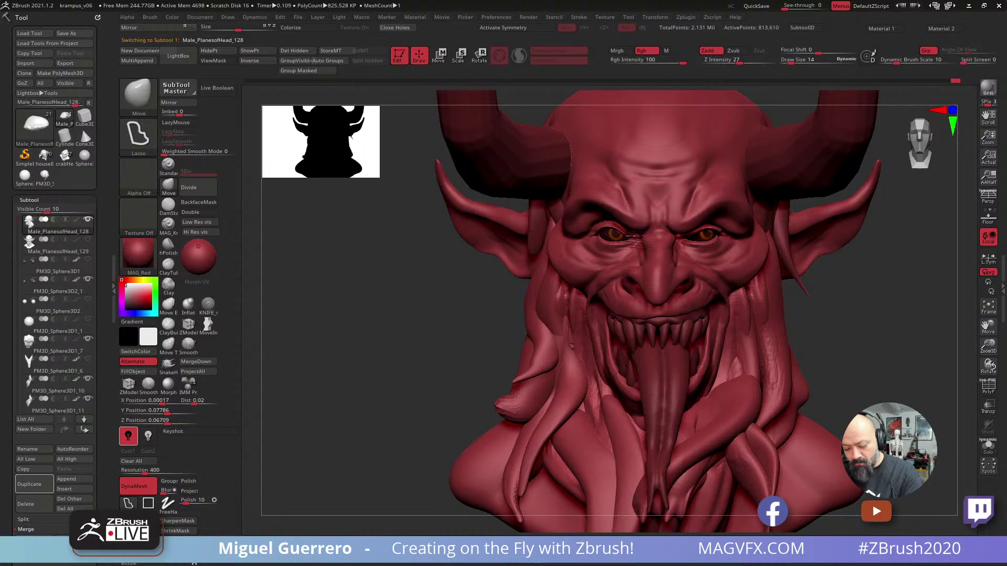
{"action": "key", "text": "bracketleft"}
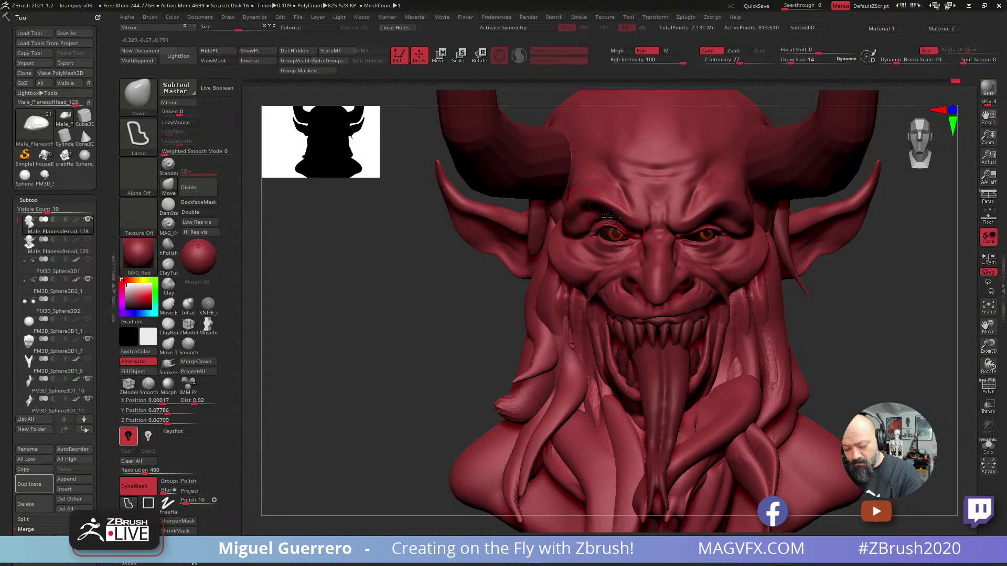
{"action": "key", "text": "bracketleft"}
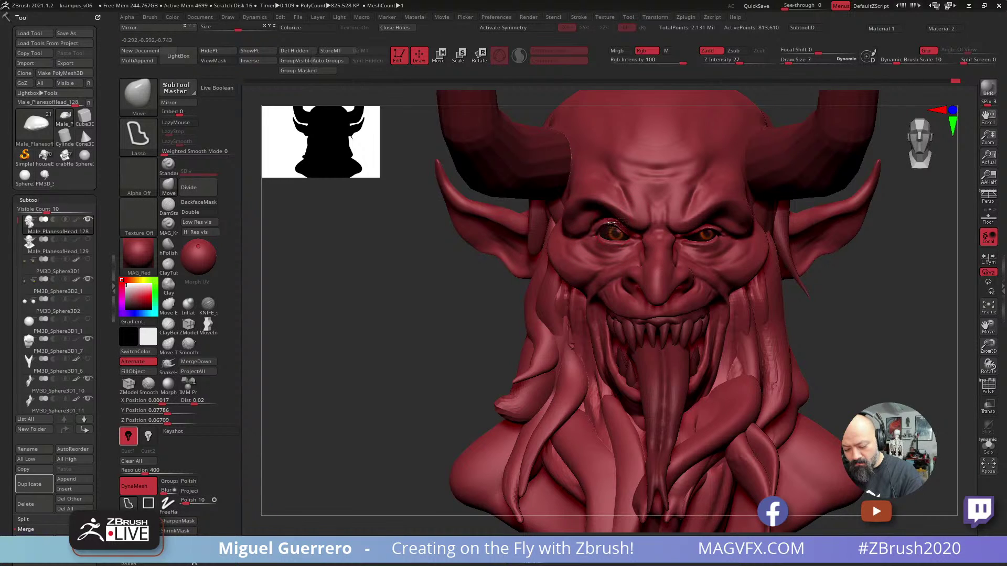
{"action": "left_click_drag", "start_coordinate": [616, 223], "coordinate": [615, 221]}
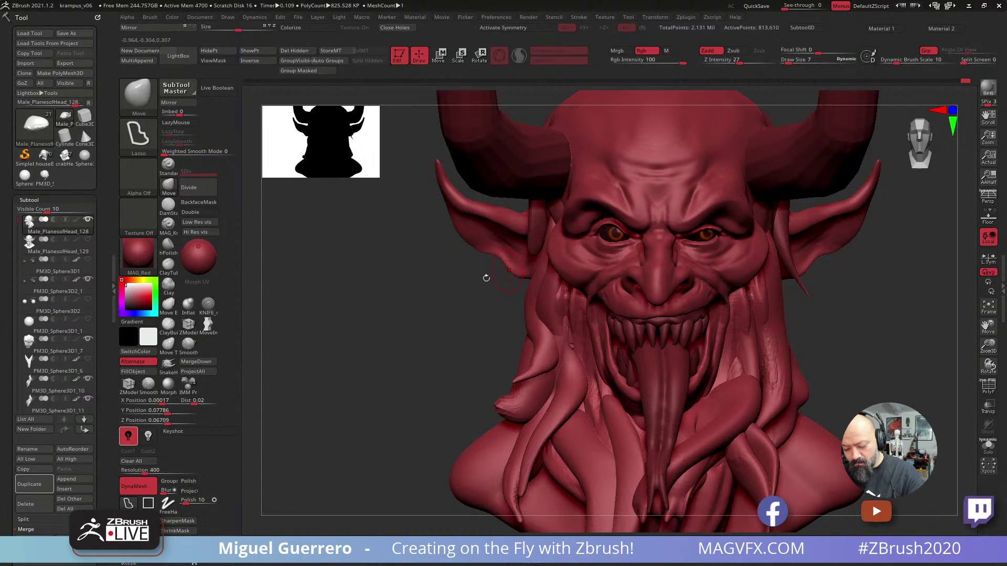
Soften the horizontal wrinkles on the forehead using the Smooth brush at draw size 10.
{"action": "left_click_drag", "start_coordinate": [485, 276], "coordinate": [442, 317]}
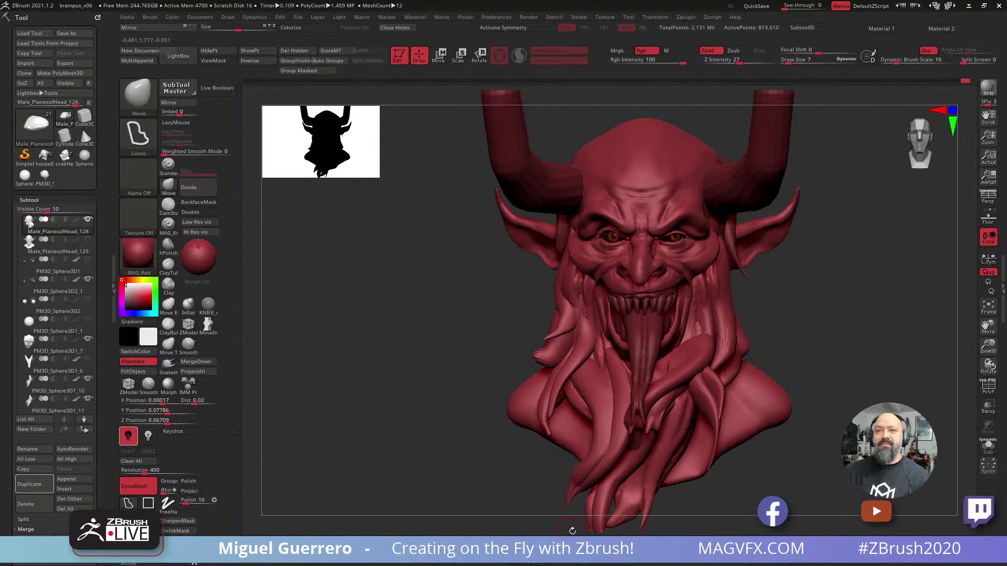
{"action": "left_click_drag", "start_coordinate": [406, 364], "coordinate": [399, 363]}
{"action": "left_click_drag", "start_coordinate": [408, 325], "coordinate": [593, 220]}
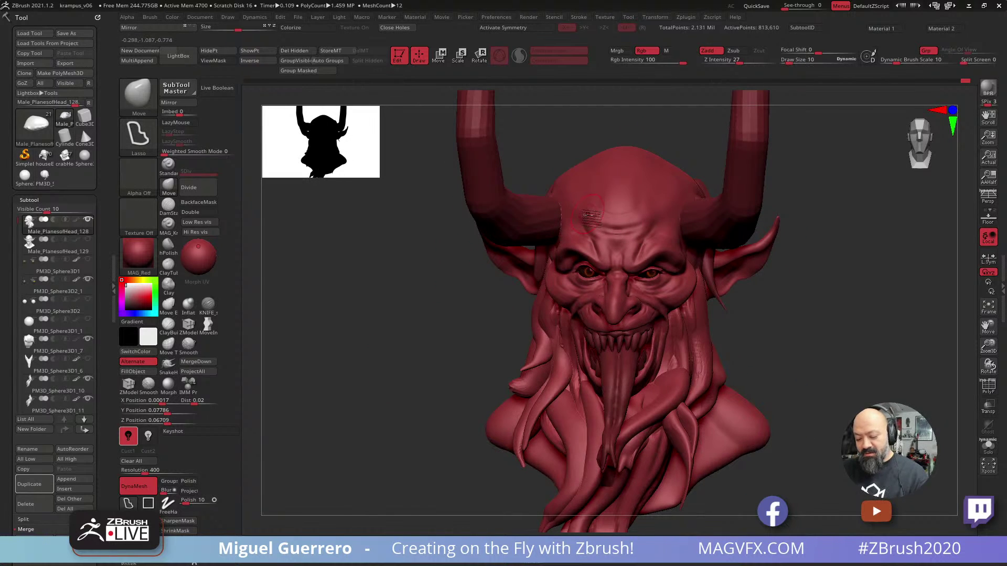
{"action": "key", "text": "shift"}
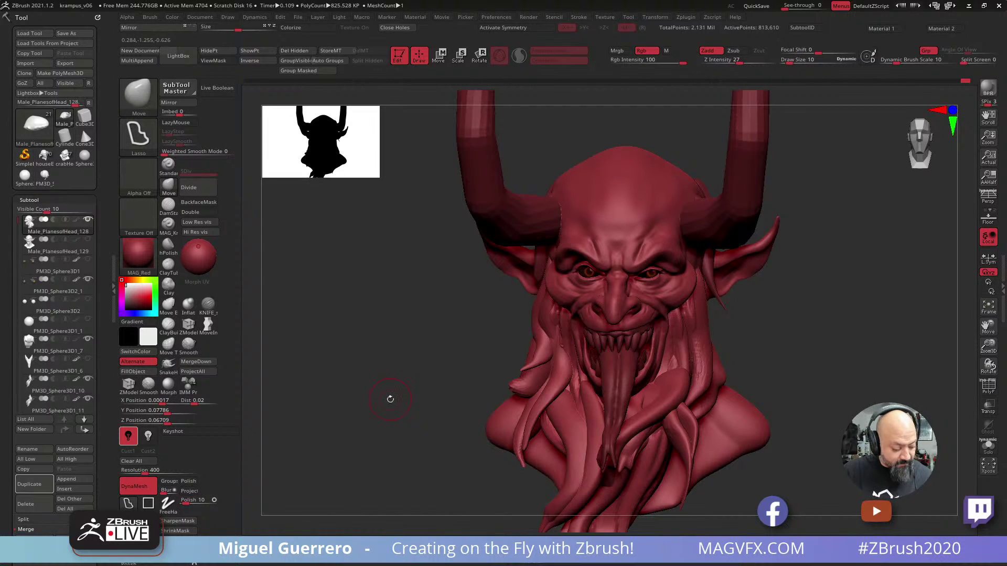
{"action": "key", "text": "shift"}
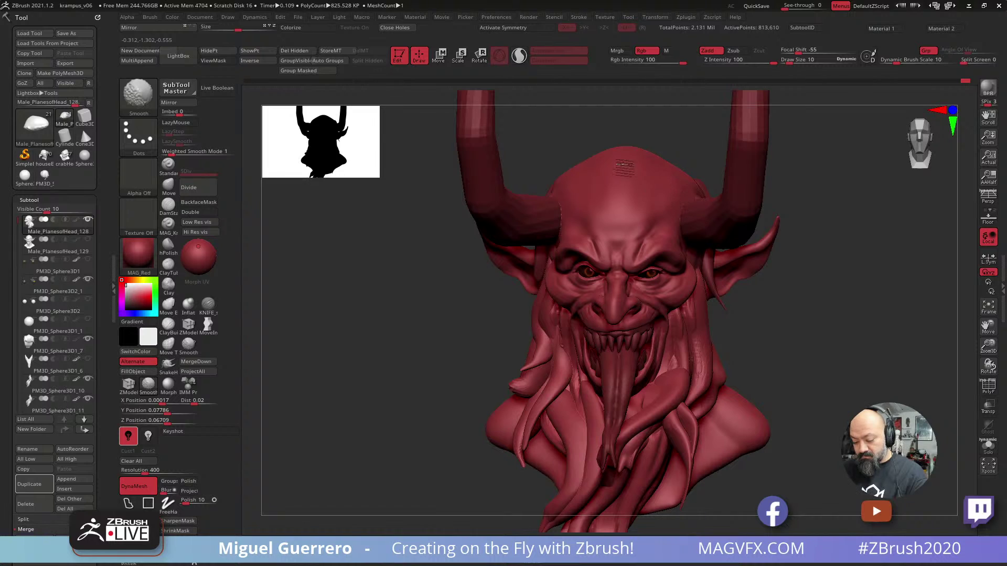
{"action": "left_click_drag", "start_coordinate": [398, 319], "coordinate": [401, 326]}
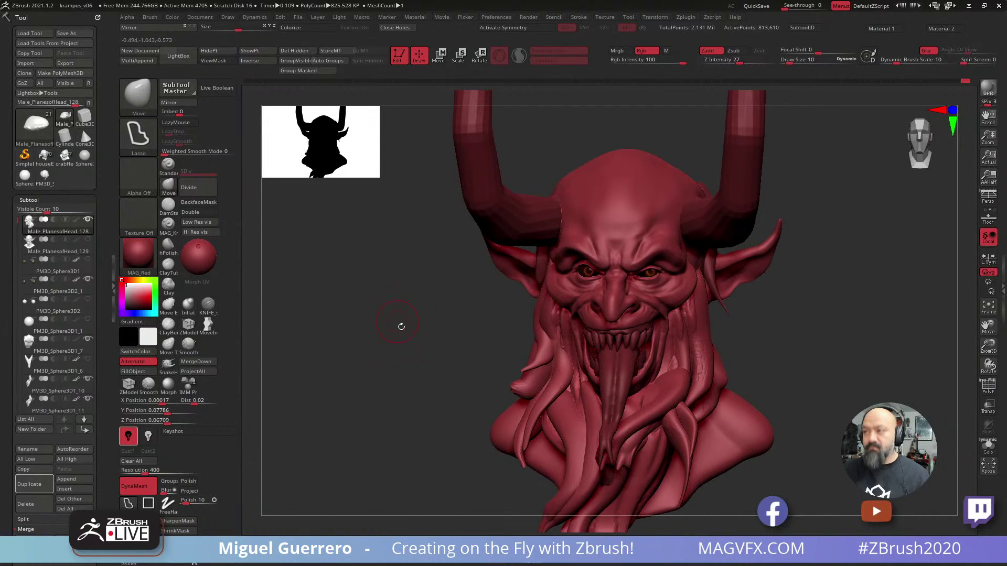
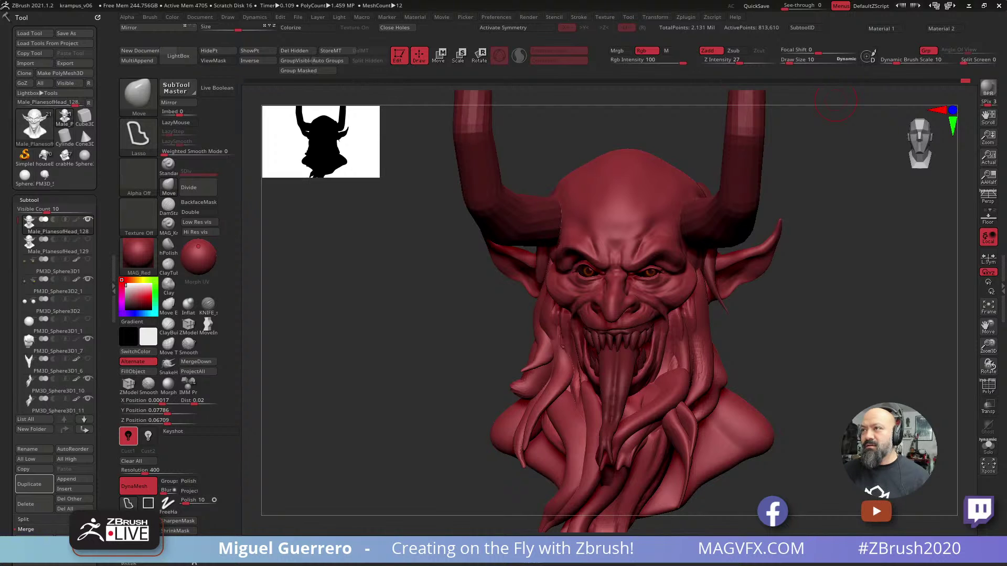
Consult the reference photo of the frowning white-haired man and switch the bust's material to MAG_RS.
{"action": "right_click_drag", "start_coordinate": [801, 0], "coordinate": [697, 122]}
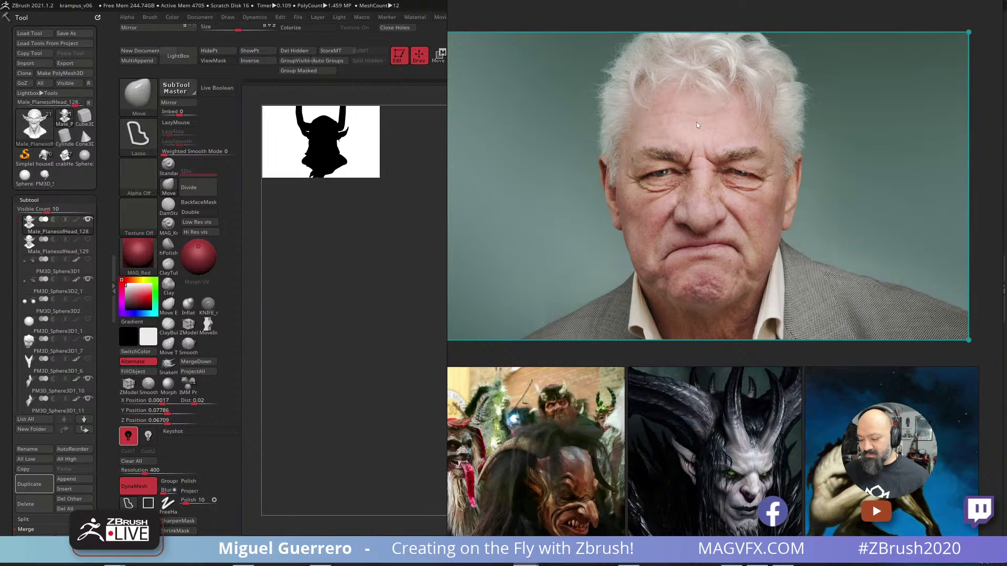
{"action": "right_click_drag", "start_coordinate": [697, 122], "coordinate": [766, 0]}
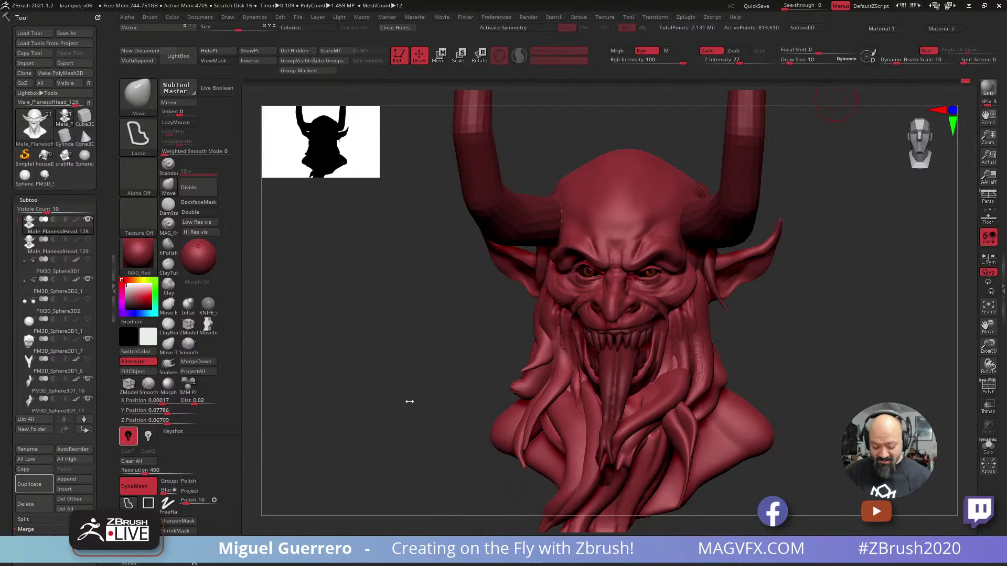
{"action": "left_click", "coordinate": [148, 527]}
{"action": "left_click", "coordinate": [129, 527]}
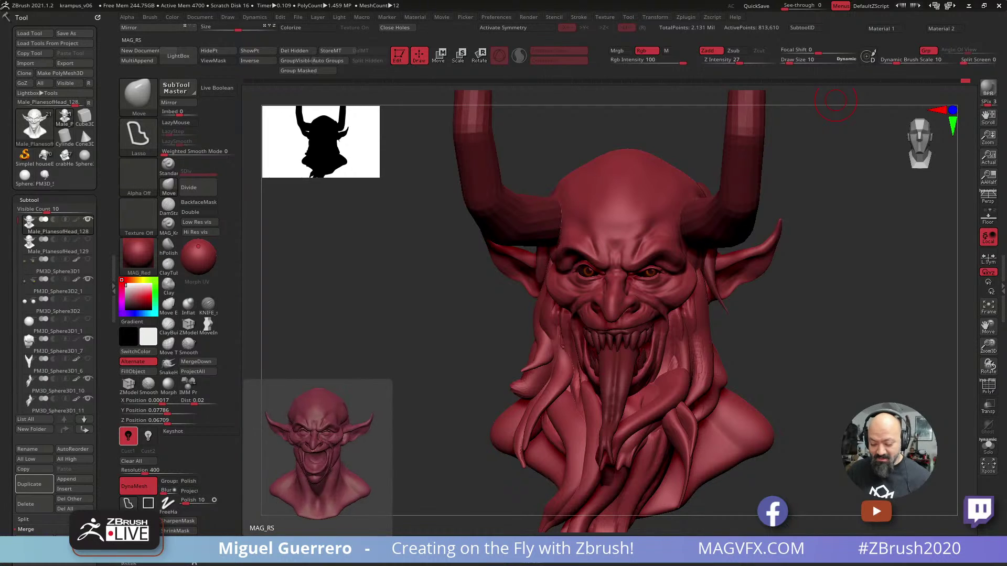
{"action": "left_click", "coordinate": [148, 528]}
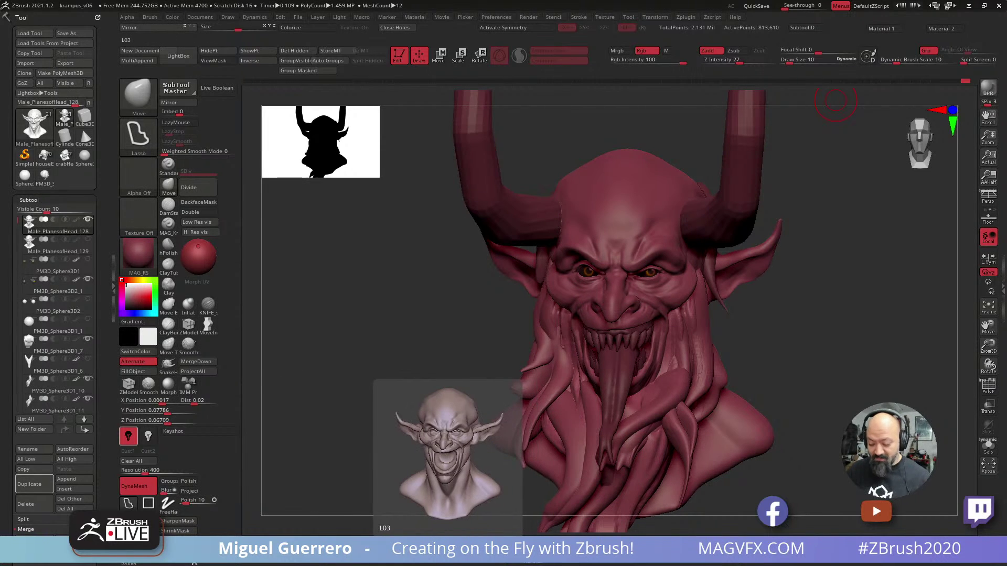
Carve a vertical crease between the brows using the KNIFE_sharp brush at draw size 3.
{"action": "mouse_move", "coordinate": [360, 359]}
{"action": "left_mouse_down"}
{"action": "mouse_move", "coordinate": [378, 361]}
{"action": "mouse_move", "coordinate": [406, 325]}
{"action": "left_mouse_up"}
{"action": "right_click_drag", "start_coordinate": [407, 326], "coordinate": [492, 307], "text": "ctrl"}
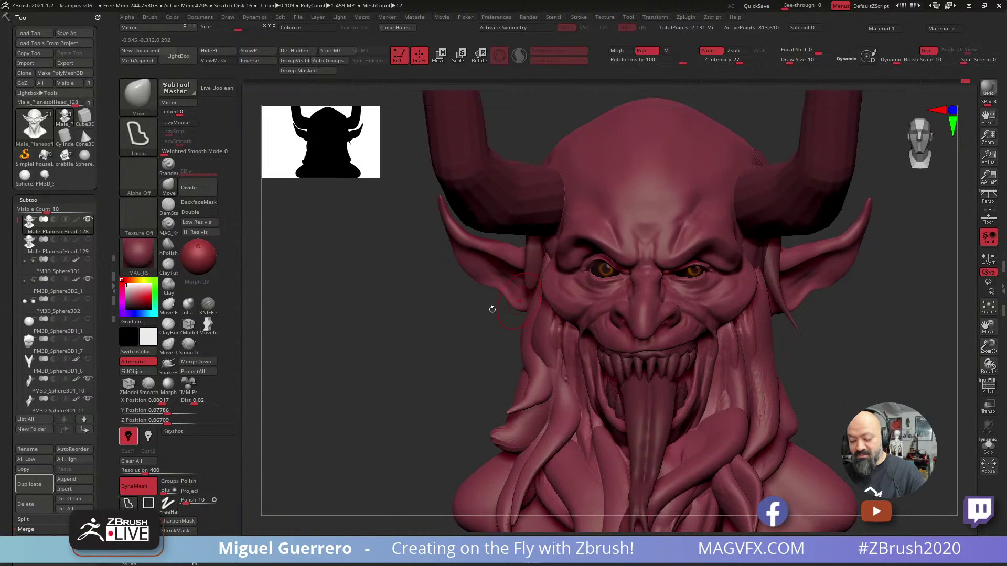
{"action": "mouse_move", "coordinate": [438, 332]}
{"action": "left_mouse_down"}
{"action": "mouse_move", "coordinate": [409, 354]}
{"action": "mouse_move", "coordinate": [375, 357]}
{"action": "left_mouse_up"}
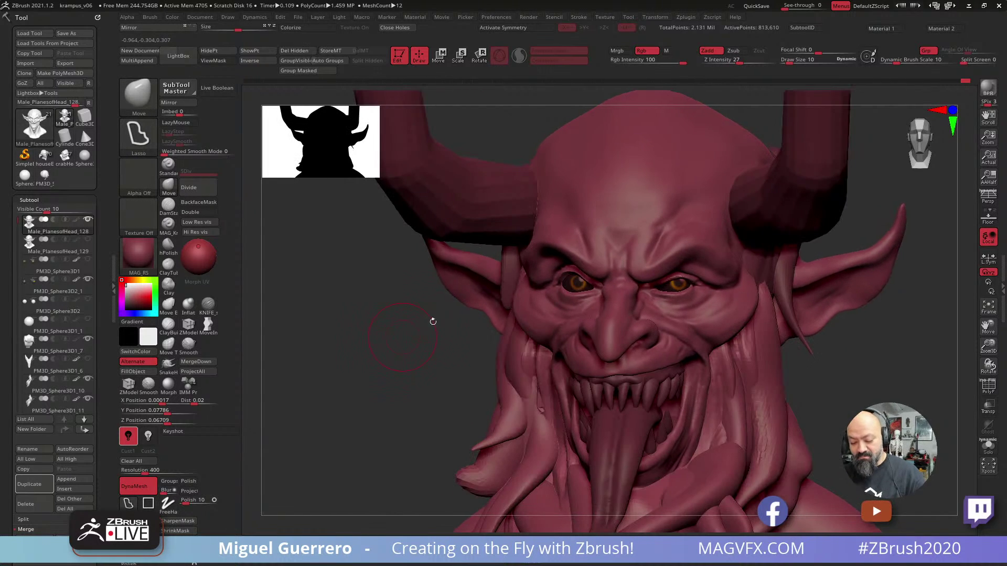
{"action": "key", "text": "bracketleft"}
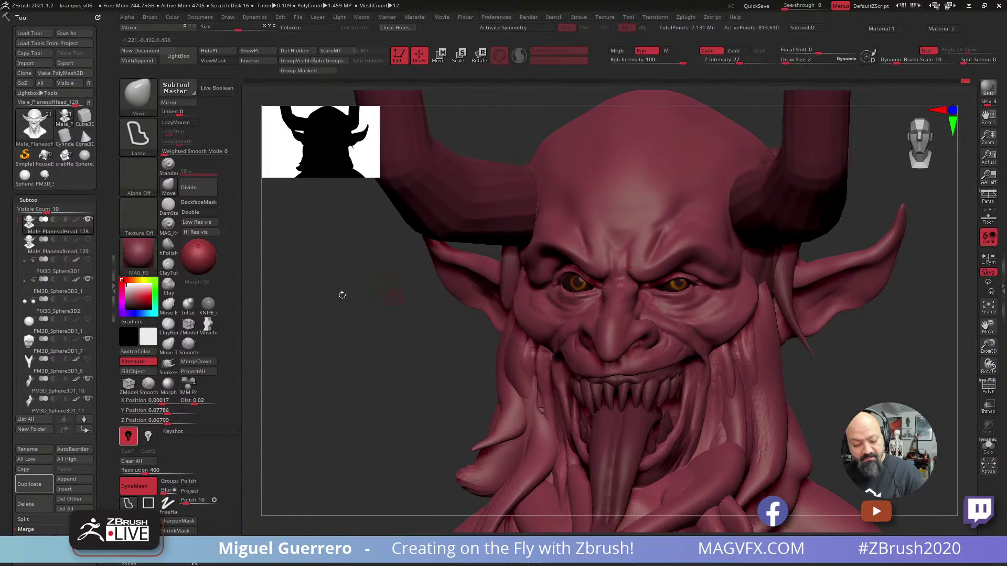
{"action": "left_click", "coordinate": [208, 307]}
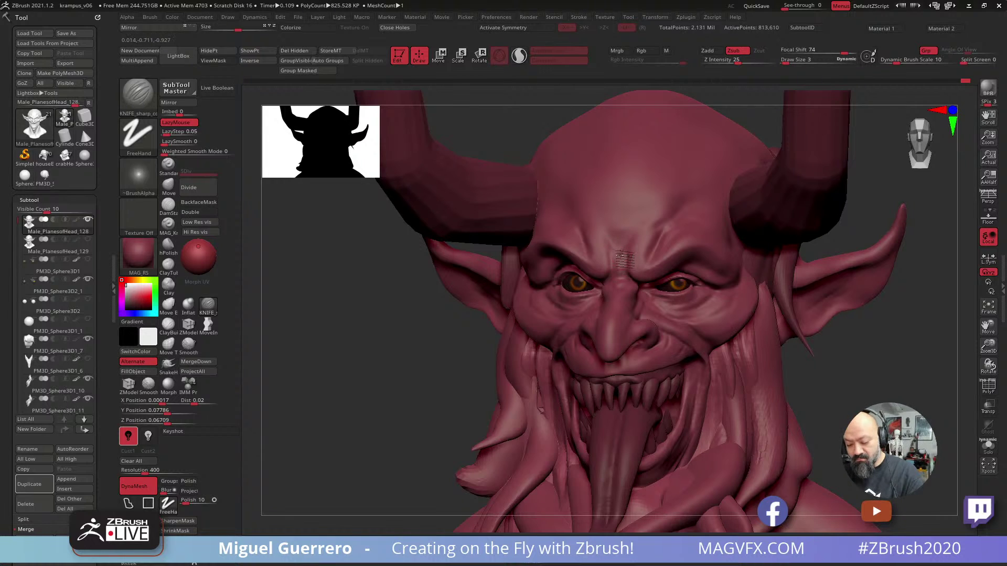
{"action": "left_click_drag", "start_coordinate": [622, 268], "coordinate": [625, 243]}
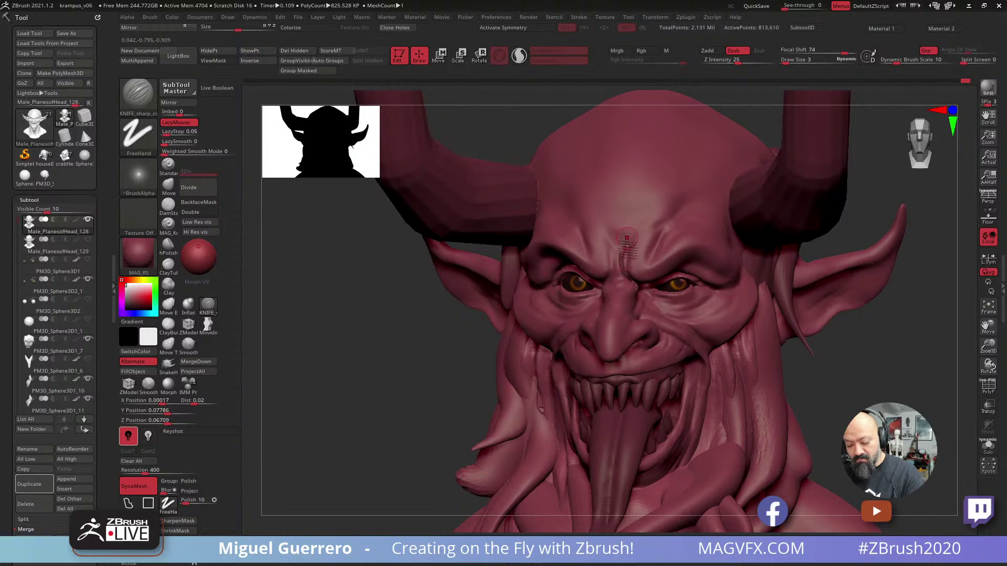
Carve fine wrinkles around the inner corners and lower lids of both eyes with the KNIFE_sharp brush at draw size 3.
{"action": "left_click_drag", "start_coordinate": [405, 304], "coordinate": [446, 303]}
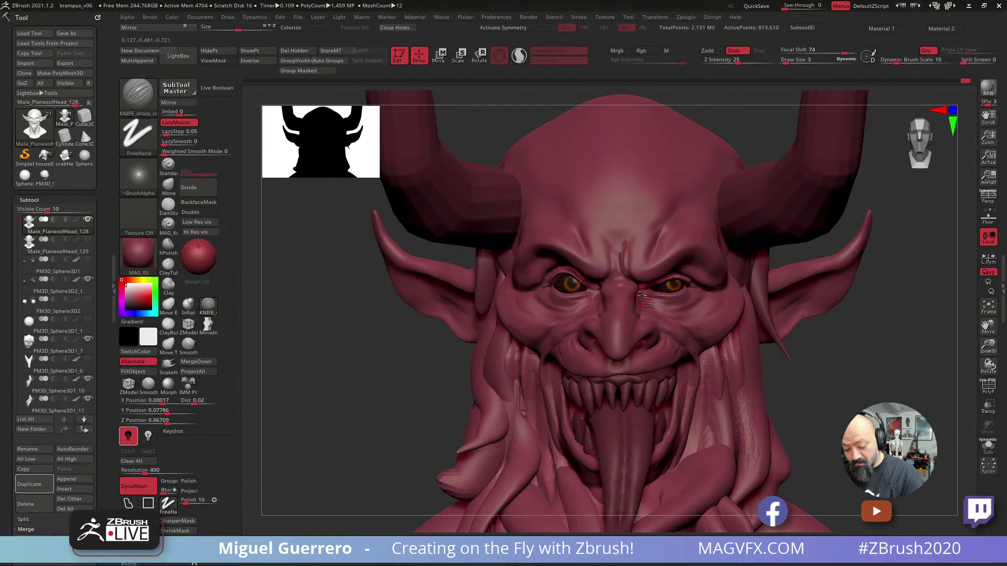
{"action": "mouse_move", "coordinate": [645, 297]}
{"action": "left_mouse_down"}
{"action": "mouse_move", "coordinate": [664, 307]}
{"action": "mouse_move", "coordinate": [655, 301]}
{"action": "mouse_move", "coordinate": [697, 295]}
{"action": "mouse_move", "coordinate": [656, 307]}
{"action": "left_mouse_up"}
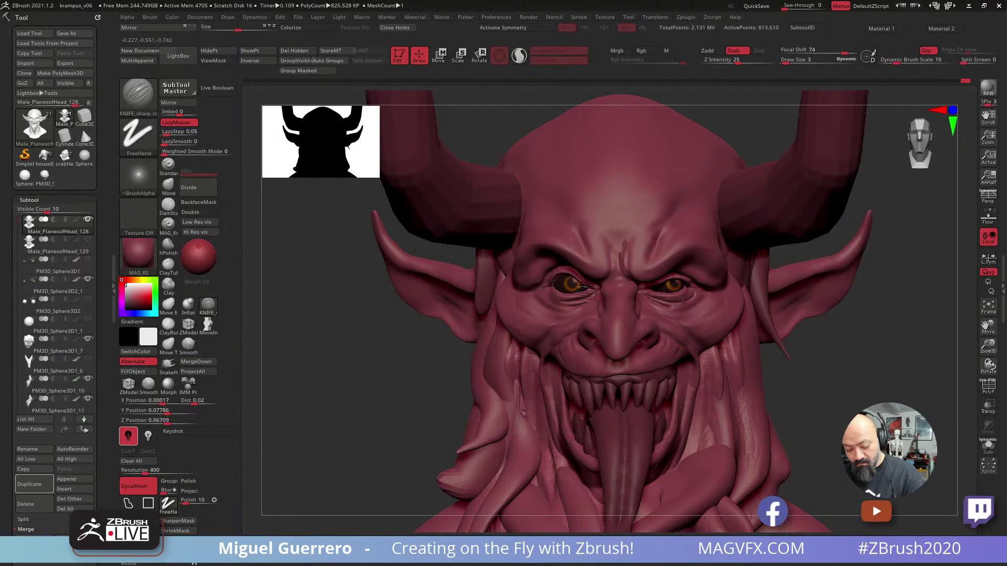
{"action": "left_click_drag", "start_coordinate": [657, 292], "coordinate": [641, 292]}
{"action": "left_click_drag", "start_coordinate": [400, 329], "coordinate": [402, 314]}
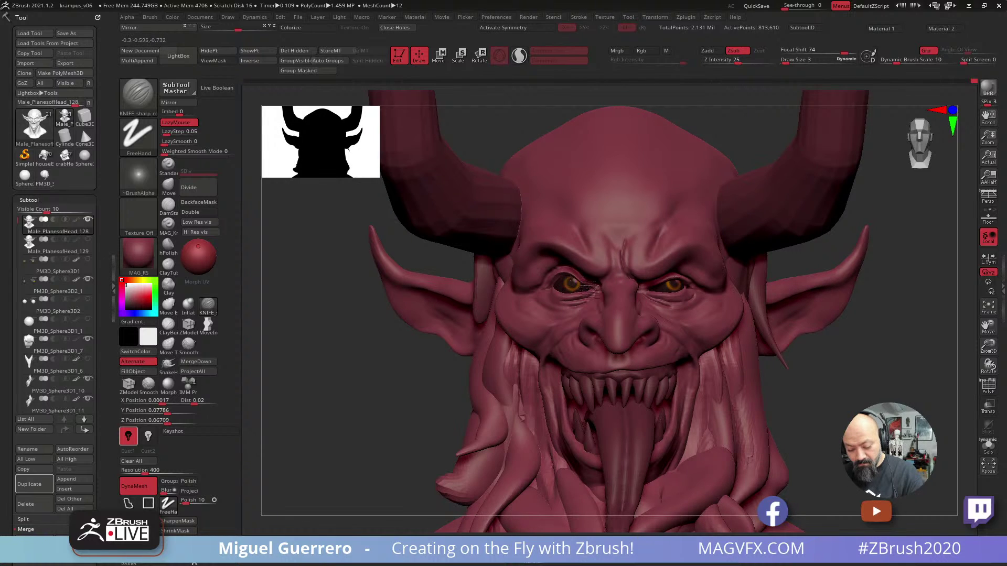
{"action": "left_click_drag", "start_coordinate": [591, 286], "coordinate": [579, 279]}
{"action": "mouse_move", "coordinate": [382, 345]}
{"action": "left_mouse_down"}
{"action": "mouse_move", "coordinate": [369, 360]}
{"action": "mouse_move", "coordinate": [375, 355]}
{"action": "left_mouse_up"}
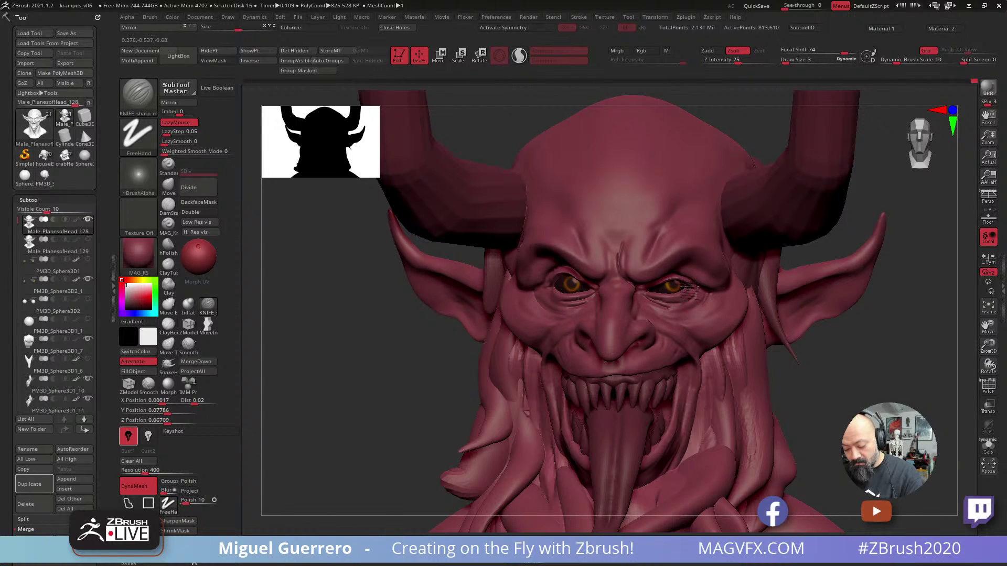
{"action": "left_click_drag", "start_coordinate": [413, 330], "coordinate": [479, 322]}
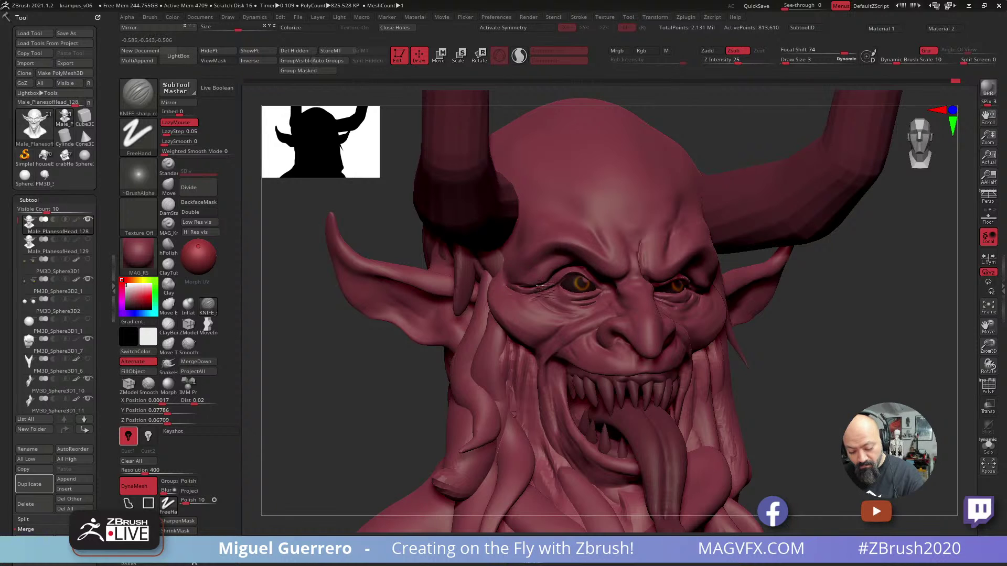
Adjust the outer corners and folds of the eyes using the Move brush at draw sizes 3 and 4.
{"action": "mouse_move", "coordinate": [377, 365]}
{"action": "left_mouse_down"}
{"action": "mouse_move", "coordinate": [343, 366]}
{"action": "mouse_move", "coordinate": [362, 361]}
{"action": "left_mouse_up"}
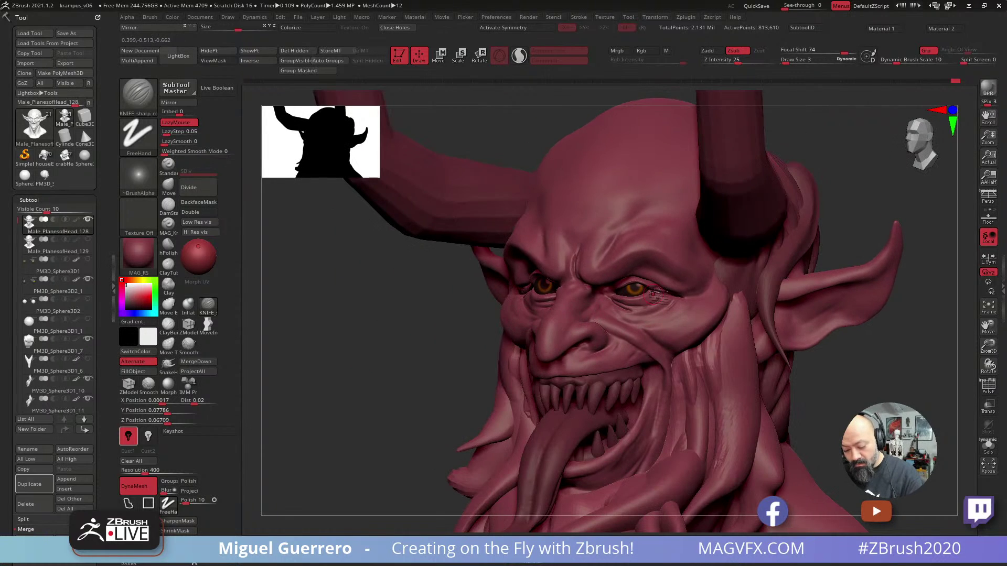
{"action": "key", "text": "ctrl+shift"}
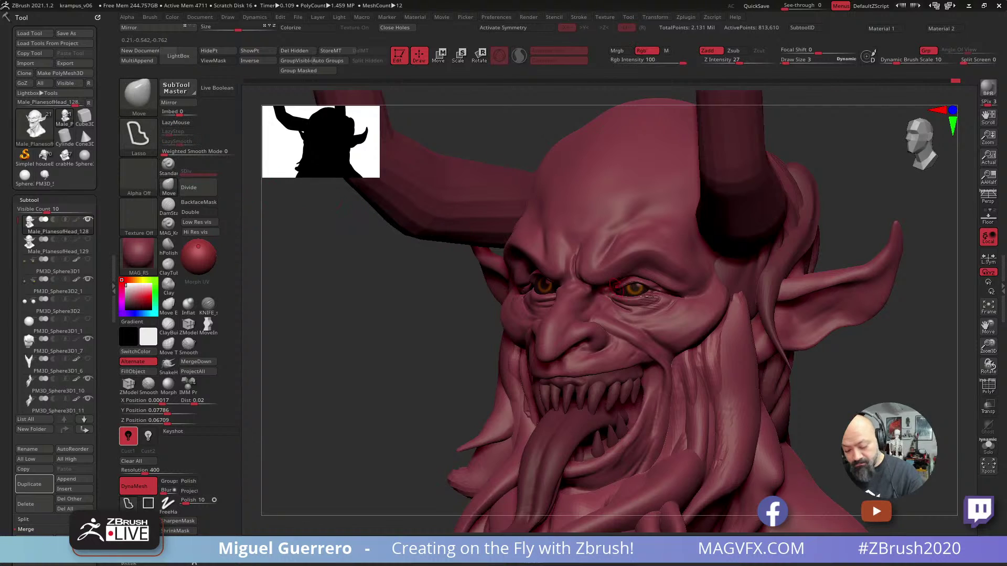
{"action": "left_click_drag", "start_coordinate": [664, 301], "coordinate": [677, 297]}
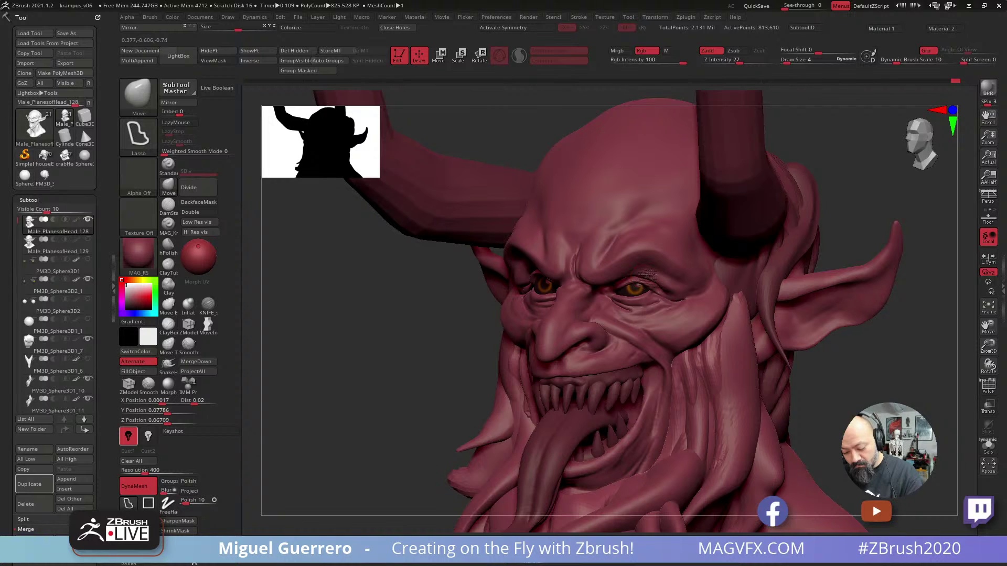
{"action": "right_click_drag", "start_coordinate": [642, 275], "coordinate": [490, 301]}
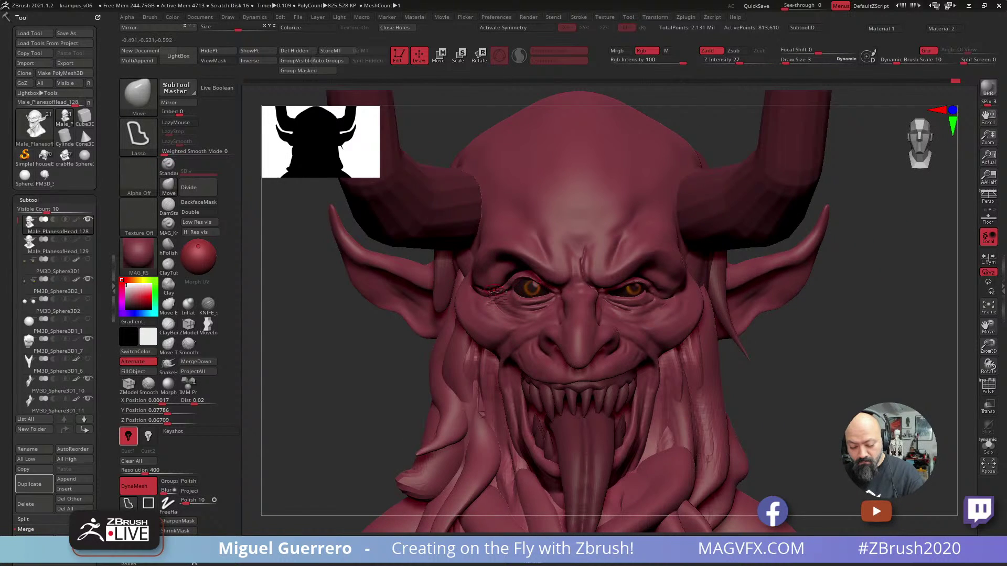
Mask the nostrils from below and invert the mask to isolate them from the rest of the head.
{"action": "left_click_drag", "start_coordinate": [399, 343], "coordinate": [392, 278]}
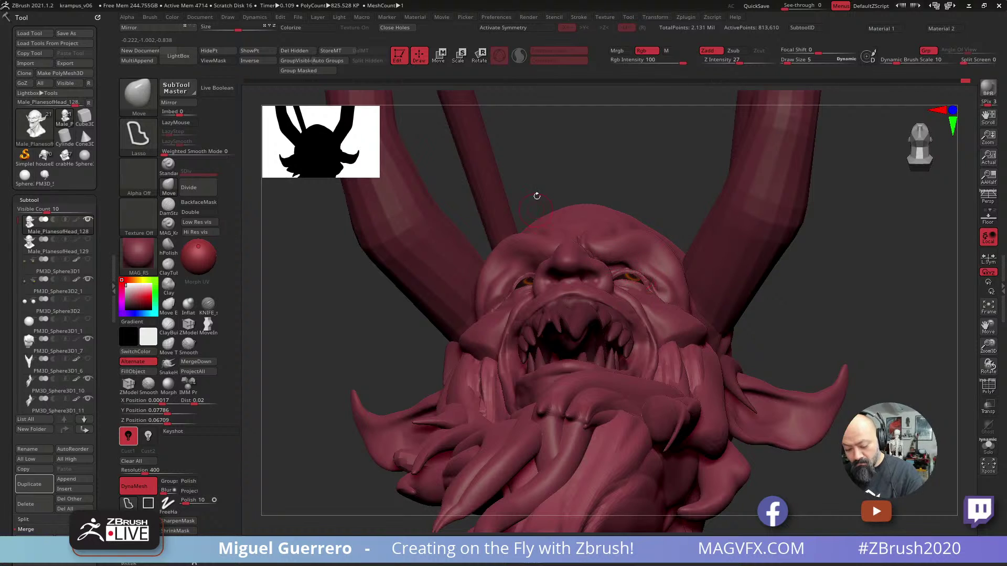
{"action": "left_click_drag", "start_coordinate": [557, 170], "coordinate": [552, 235]}
{"action": "left_click_drag", "start_coordinate": [370, 346], "coordinate": [467, 291]}
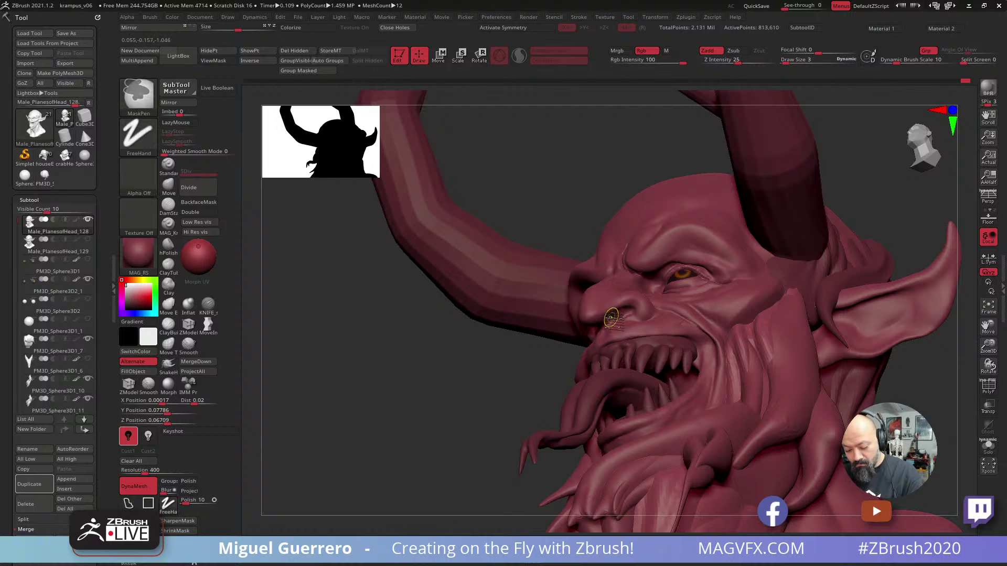
{"action": "mouse_move", "coordinate": [503, 367]}
{"action": "left_mouse_down"}
{"action": "mouse_move", "coordinate": [474, 313]}
{"action": "mouse_move", "coordinate": [498, 299]}
{"action": "left_mouse_up"}
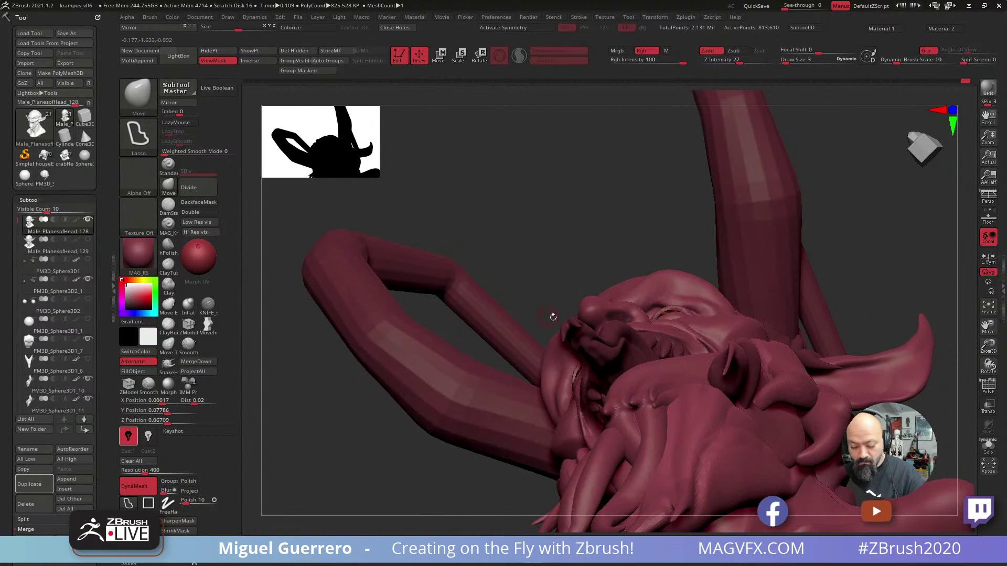
{"action": "mouse_move", "coordinate": [530, 246]}
{"action": "left_mouse_down"}
{"action": "mouse_move", "coordinate": [533, 283]}
{"action": "mouse_move", "coordinate": [579, 330]}
{"action": "left_mouse_up"}
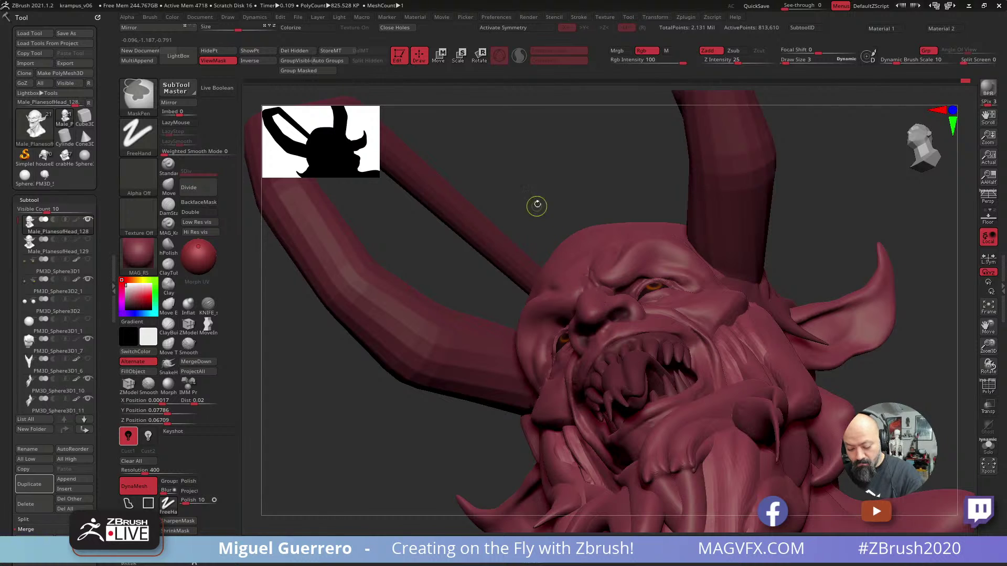
{"action": "left_click_drag", "start_coordinate": [537, 206], "coordinate": [472, 296]}
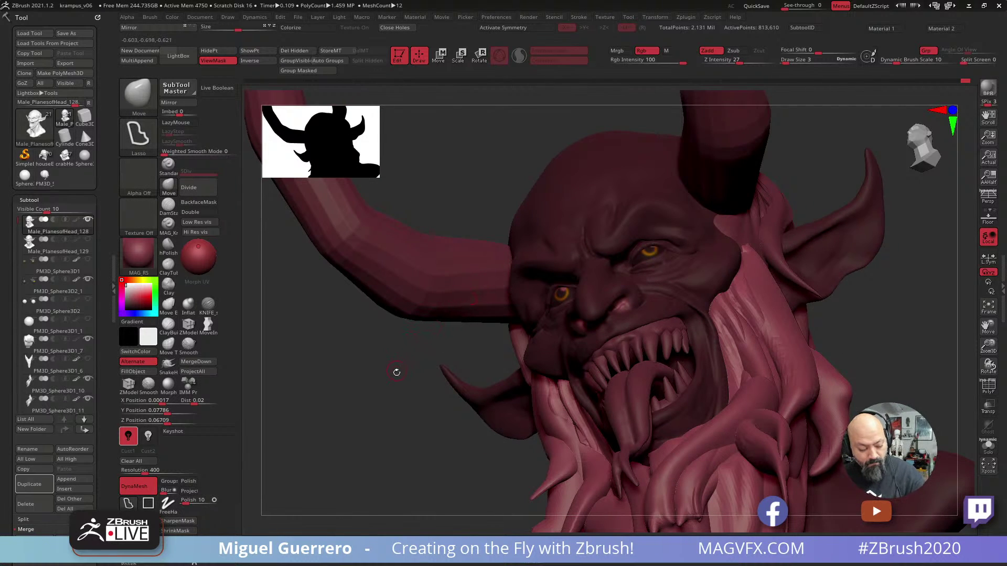
Reshape the unmasked nostrils using the Move brush at draw size 5, and clear the mask on the head.
{"action": "left_click_drag", "start_coordinate": [396, 372], "coordinate": [392, 357]}
{"action": "left_click", "coordinate": [169, 187]}
{"action": "mouse_move", "coordinate": [455, 173]}
{"action": "left_mouse_down"}
{"action": "mouse_move", "coordinate": [464, 164]}
{"action": "mouse_move", "coordinate": [566, 266]}
{"action": "left_mouse_up"}
{"action": "left_click_drag", "start_coordinate": [775, 350], "coordinate": [723, 336]}
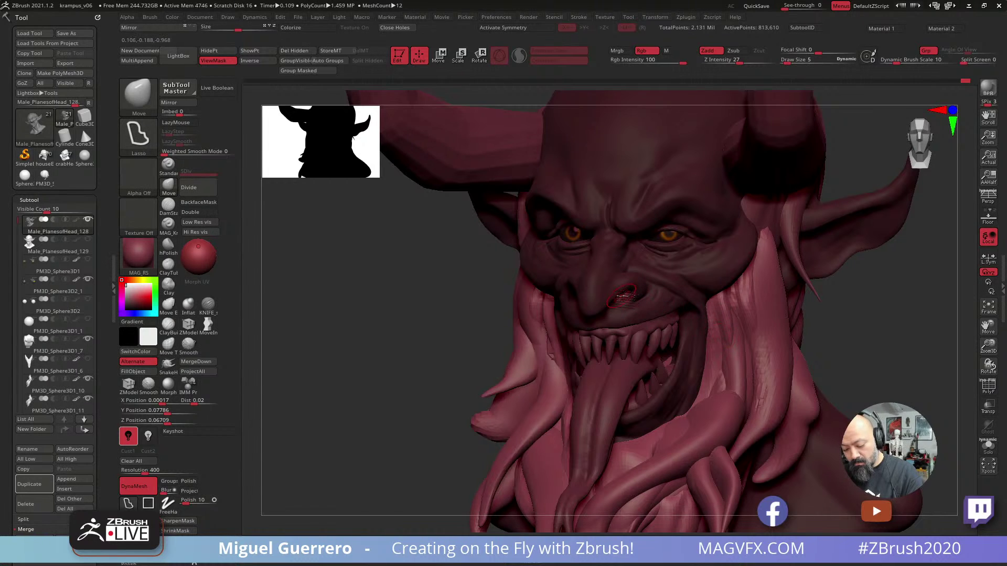
{"action": "left_click_drag", "start_coordinate": [621, 283], "coordinate": [583, 293]}
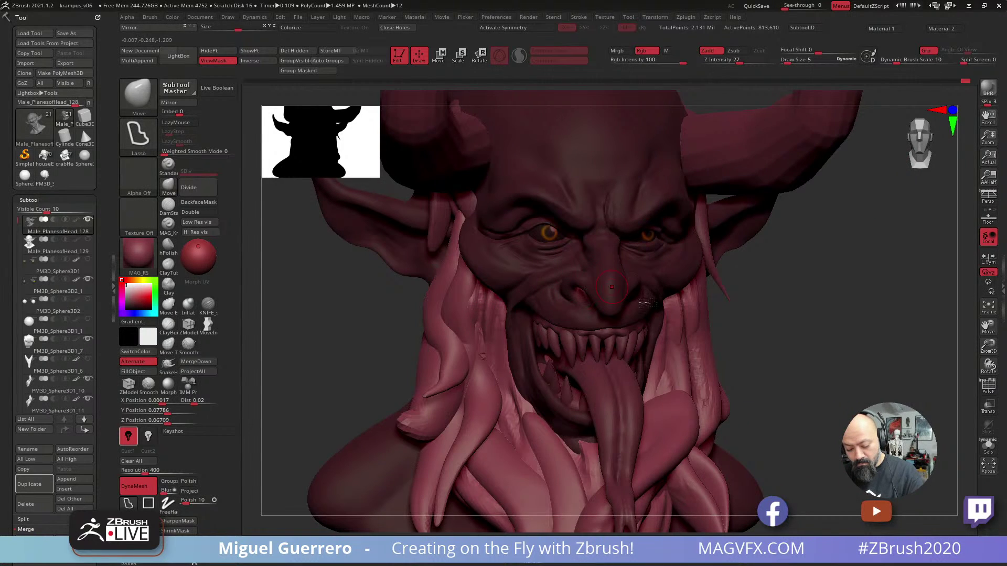
{"action": "left_click_drag", "start_coordinate": [774, 373], "coordinate": [603, 272]}
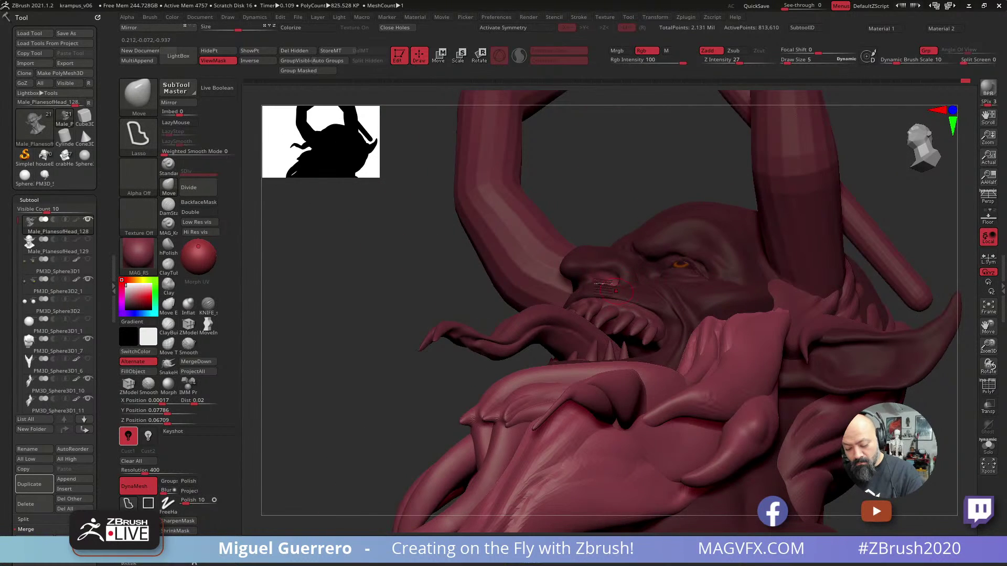
{"action": "left_click_drag", "start_coordinate": [405, 267], "coordinate": [573, 291]}
{"action": "left_click_drag", "start_coordinate": [557, 252], "coordinate": [545, 260]}
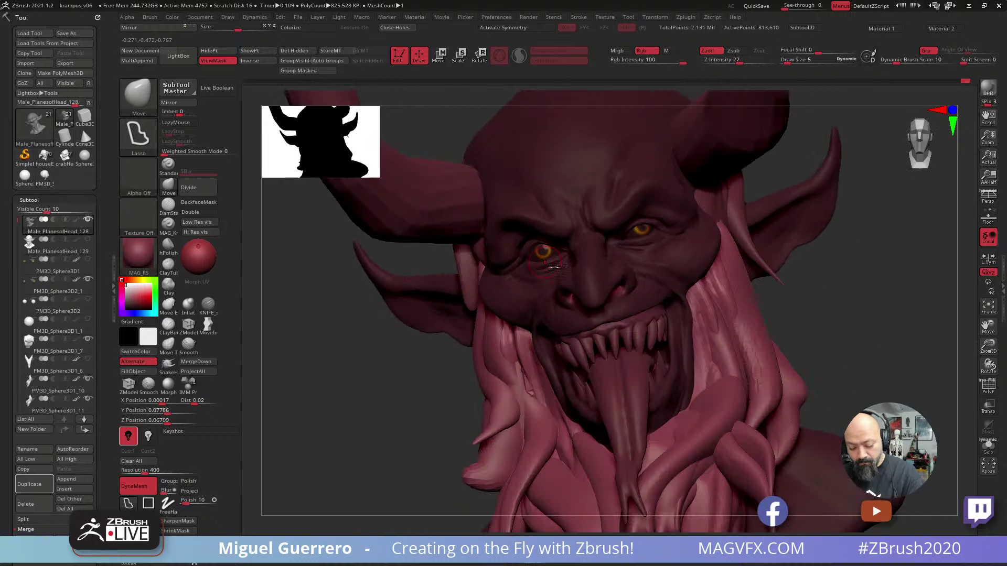
{"action": "mouse_move", "coordinate": [512, 296]}
{"action": "left_mouse_down"}
{"action": "mouse_move", "coordinate": [373, 355]}
{"action": "mouse_move", "coordinate": [369, 329]}
{"action": "mouse_move", "coordinate": [496, 287]}
{"action": "left_mouse_up"}
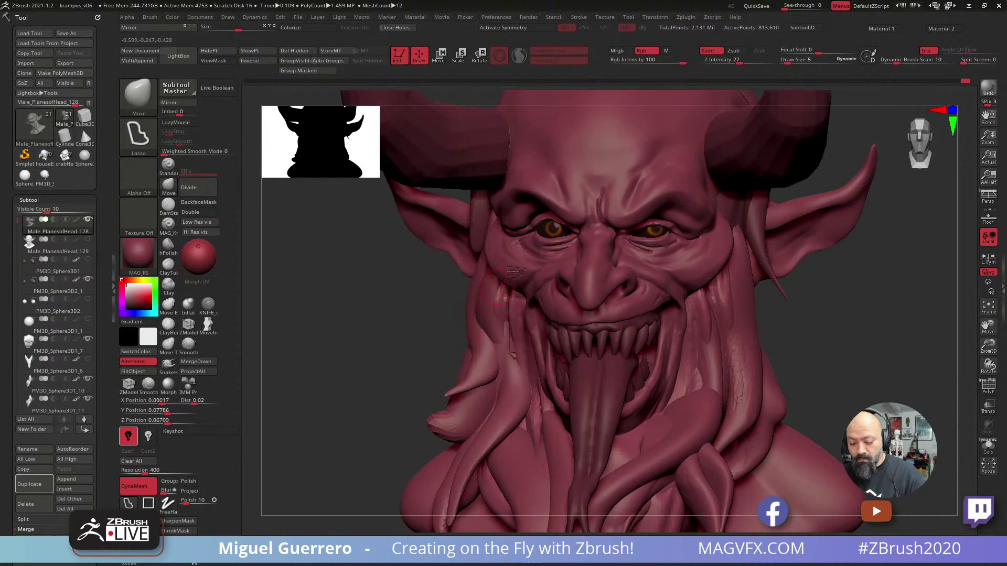
Set Weighted Smooth Mode to 0 and soften the brow crease, lower eyelids and cheek with the Smooth brush at draw size 3.
{"action": "left_click_drag", "start_coordinate": [596, 203], "coordinate": [591, 171], "text": "shift"}
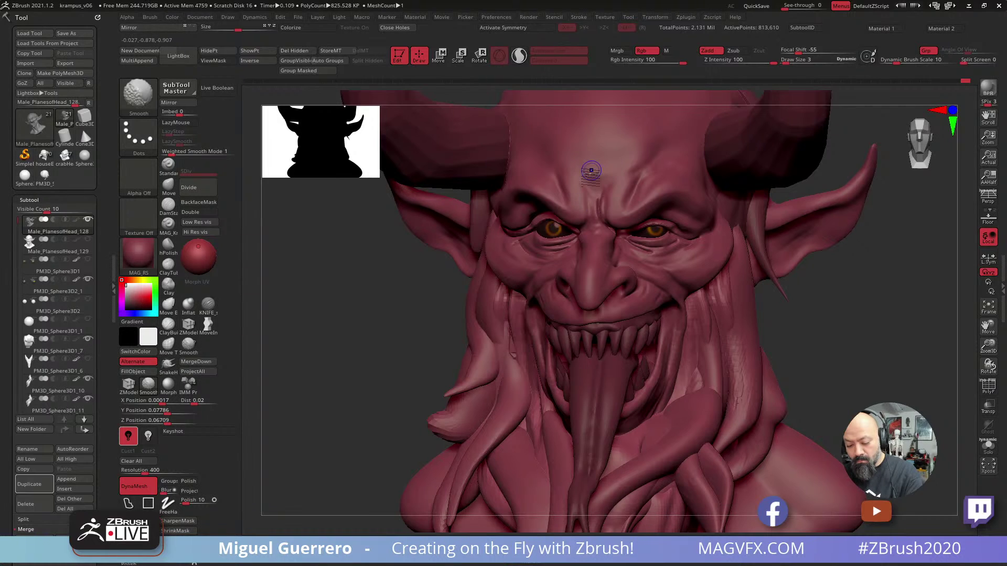
{"action": "left_click", "coordinate": [171, 151], "text": "shift"}
{"action": "left_click_drag", "start_coordinate": [171, 151], "coordinate": [163, 151], "text": "shift"}
{"action": "left_click_drag", "start_coordinate": [600, 202], "coordinate": [602, 213], "text": "shift"}
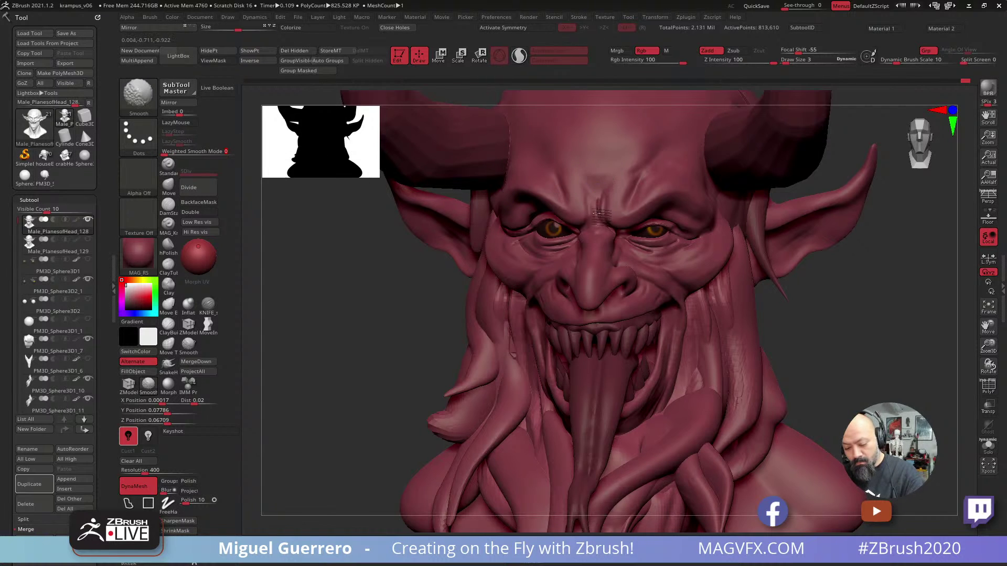
{"action": "mouse_move", "coordinate": [658, 257]}
{"action": "left_mouse_down", "text": "shift"}
{"action": "mouse_move", "coordinate": [648, 249]}
{"action": "mouse_move", "coordinate": [678, 250]}
{"action": "mouse_move", "coordinate": [640, 247]}
{"action": "left_mouse_up", "text": "shift"}
{"action": "mouse_move", "coordinate": [533, 256]}
{"action": "left_mouse_down", "text": "shift"}
{"action": "mouse_move", "coordinate": [570, 250]}
{"action": "mouse_move", "coordinate": [526, 254]}
{"action": "left_mouse_up", "text": "shift"}
{"action": "mouse_move", "coordinate": [670, 260]}
{"action": "left_mouse_down", "text": "shift"}
{"action": "mouse_move", "coordinate": [698, 247]}
{"action": "mouse_move", "coordinate": [634, 246]}
{"action": "mouse_move", "coordinate": [661, 257]}
{"action": "left_mouse_up", "text": "shift"}
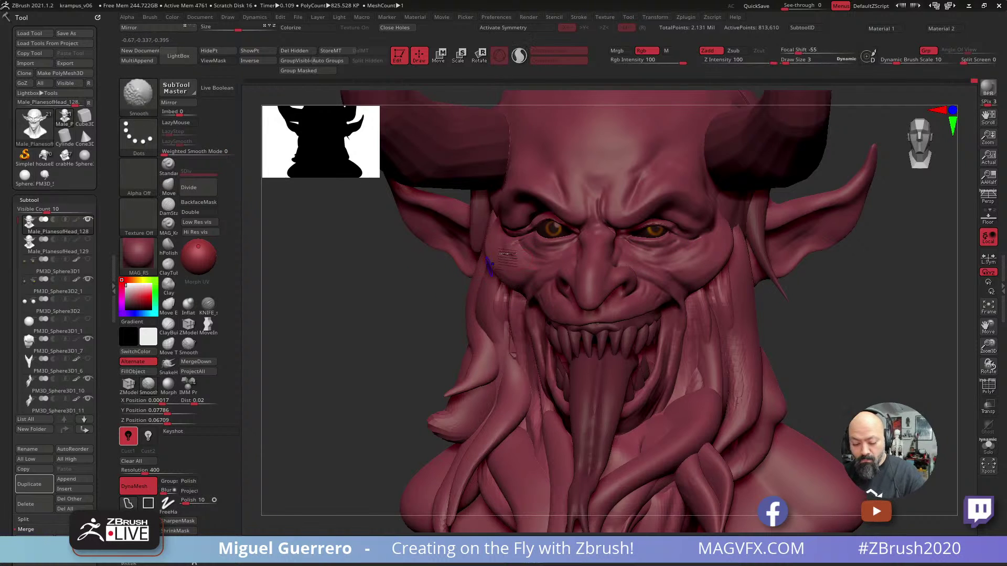
{"action": "left_click_drag", "start_coordinate": [490, 266], "coordinate": [505, 245], "text": "shift"}
Set the head's DynaMesh resolution to 512 and remesh it.
{"action": "left_click_drag", "start_coordinate": [403, 273], "coordinate": [472, 268]}
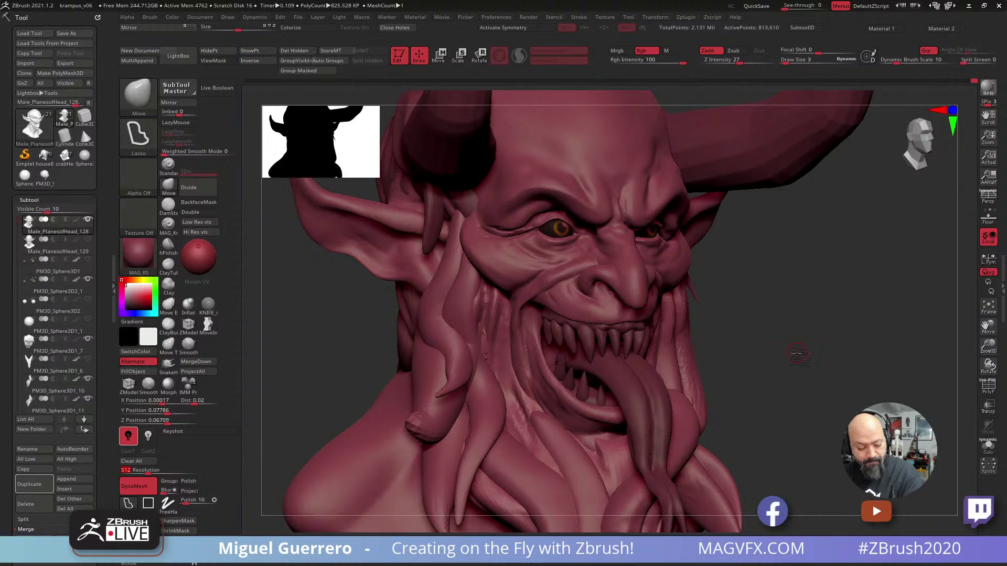
{"action": "mouse_move", "coordinate": [797, 353]}
{"action": "left_mouse_down", "text": "shift"}
{"action": "mouse_move", "coordinate": [789, 346]}
{"action": "mouse_move", "coordinate": [810, 347]}
{"action": "left_mouse_up", "text": "shift"}
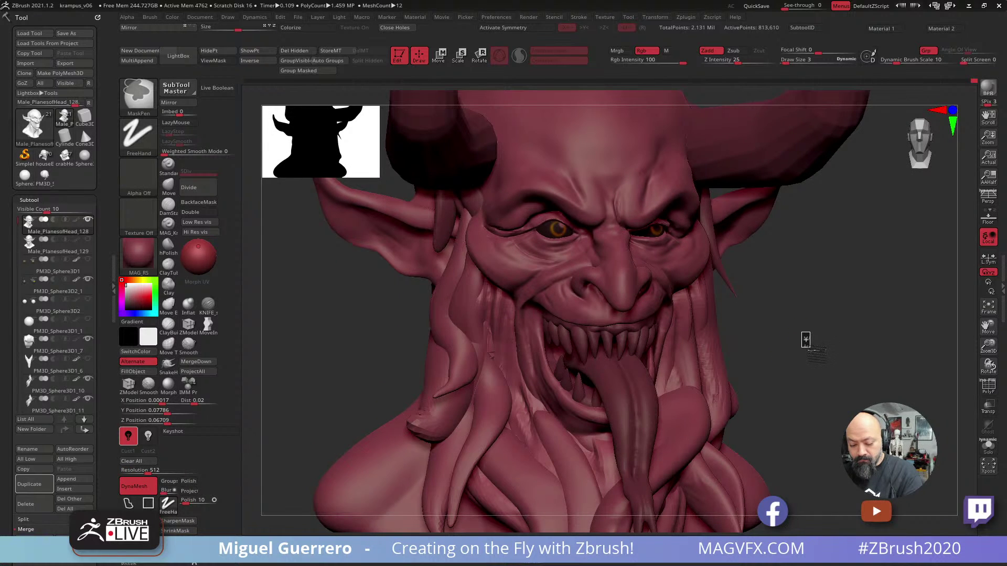
{"action": "left_click_drag", "start_coordinate": [339, 312], "coordinate": [373, 314]}
{"action": "mouse_move", "coordinate": [483, 233]}
{"action": "left_mouse_down", "text": "shift"}
{"action": "mouse_move", "coordinate": [523, 238]}
{"action": "mouse_move", "coordinate": [517, 230]}
{"action": "mouse_move", "coordinate": [531, 216]}
{"action": "left_mouse_up", "text": "shift"}
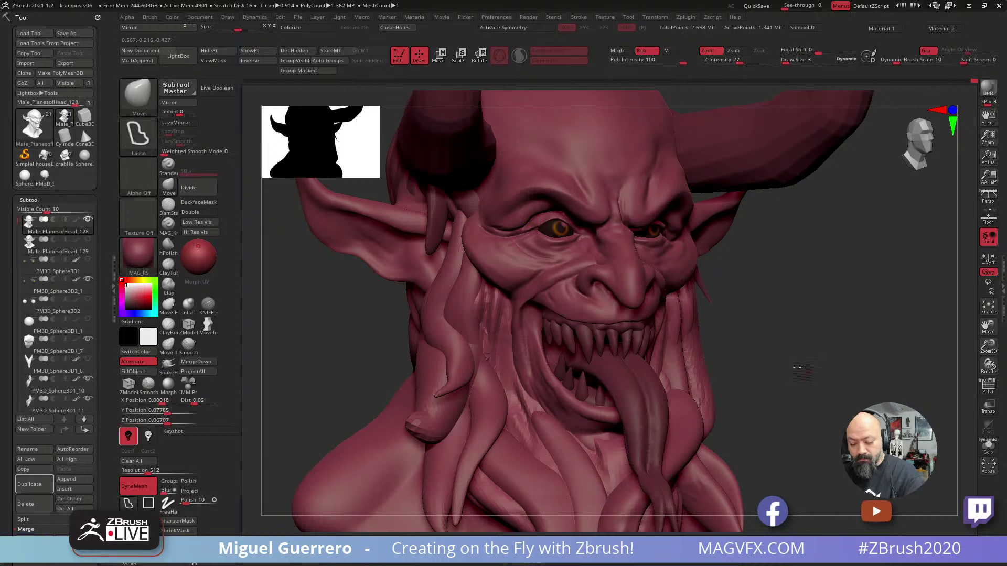
Smooth the skin fold beside the nostril using the Smooth brush at draw size 3.
{"action": "left_click_drag", "start_coordinate": [801, 370], "coordinate": [760, 357], "text": "shift"}
{"action": "right_click_drag", "start_coordinate": [737, 348], "coordinate": [714, 333], "text": "ctrl"}
{"action": "key", "text": "shift"}
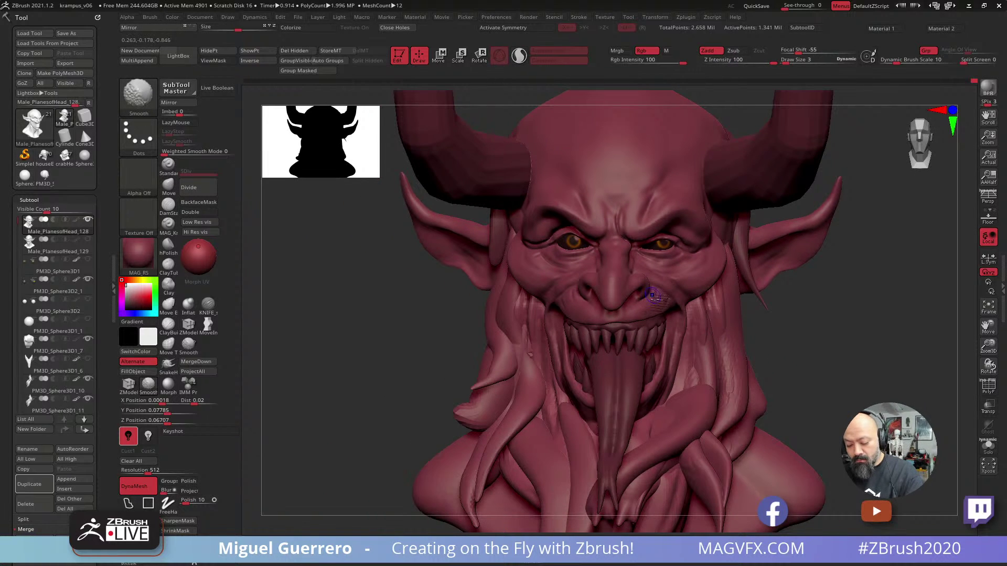
{"action": "mouse_move", "coordinate": [662, 306]}
{"action": "left_mouse_down", "text": "shift"}
{"action": "mouse_move", "coordinate": [585, 313]}
{"action": "mouse_move", "coordinate": [655, 303]}
{"action": "left_mouse_up", "text": "shift"}
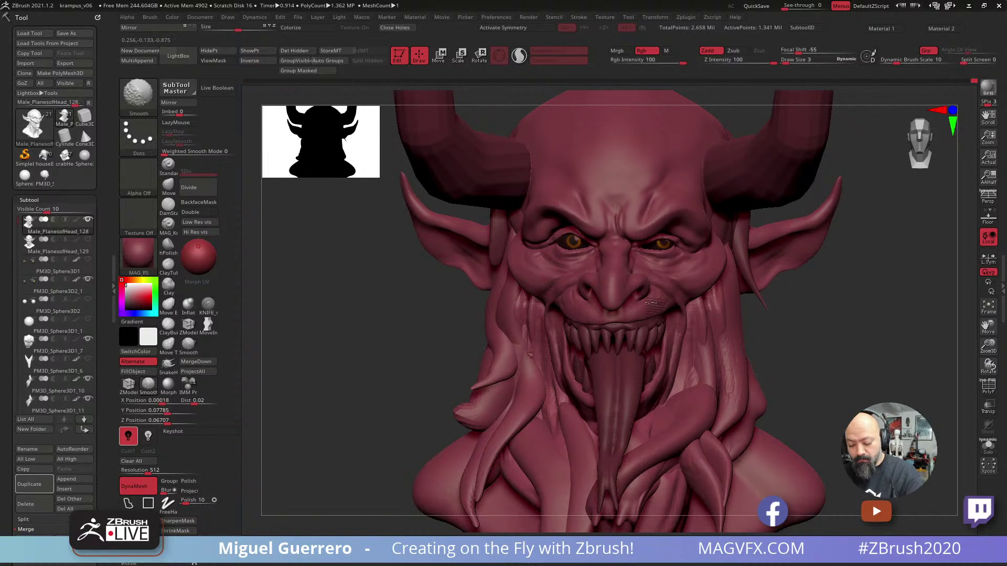
{"action": "mouse_move", "coordinate": [483, 318]}
{"action": "right_mouse_down", "text": "ctrl"}
{"action": "mouse_move", "coordinate": [438, 306]}
{"action": "mouse_move", "coordinate": [421, 319]}
{"action": "right_mouse_up", "text": "ctrl"}
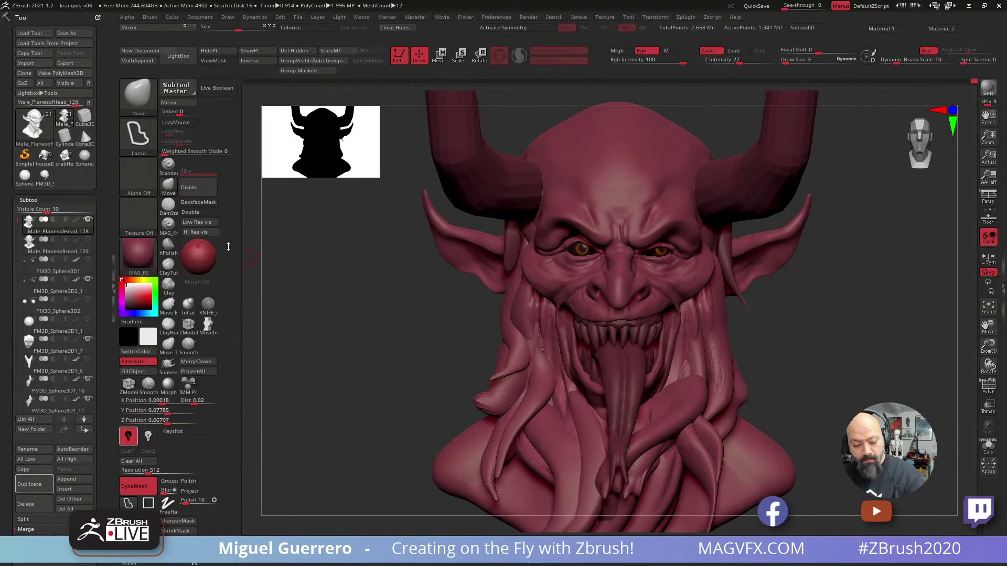
{"action": "left_click", "coordinate": [171, 187]}
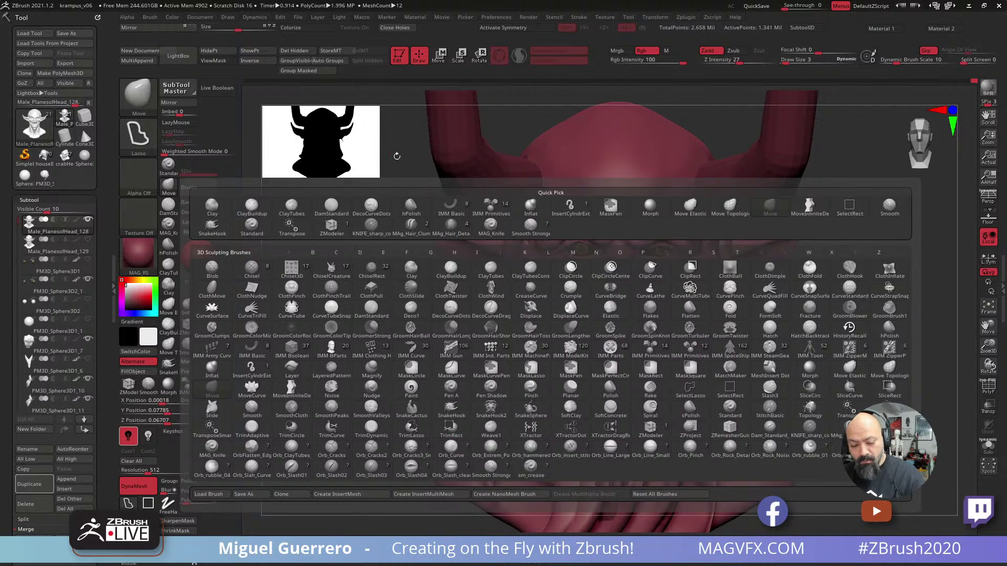
{"action": "left_click", "coordinate": [408, 338]}
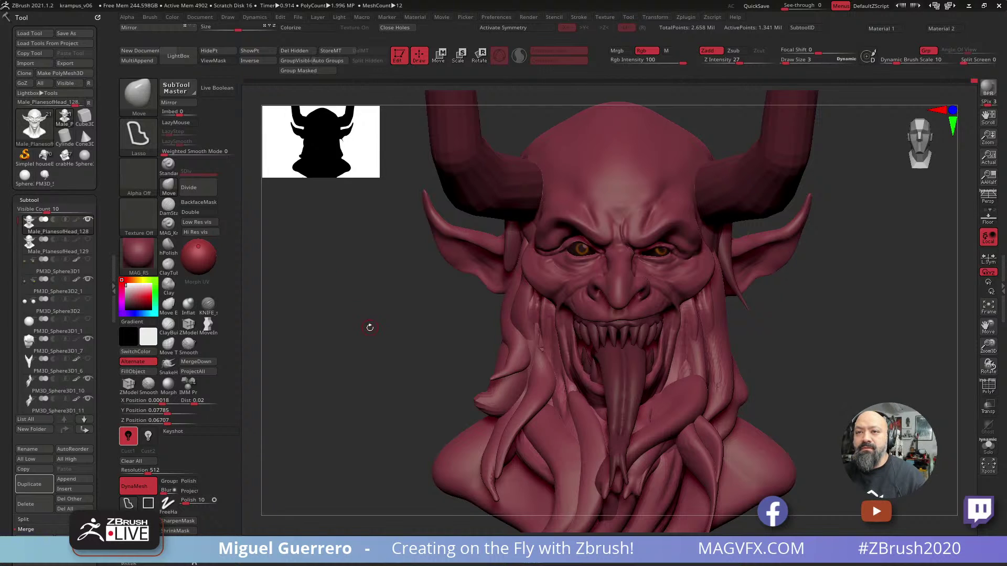
{"action": "left_click_drag", "start_coordinate": [370, 327], "coordinate": [391, 315]}
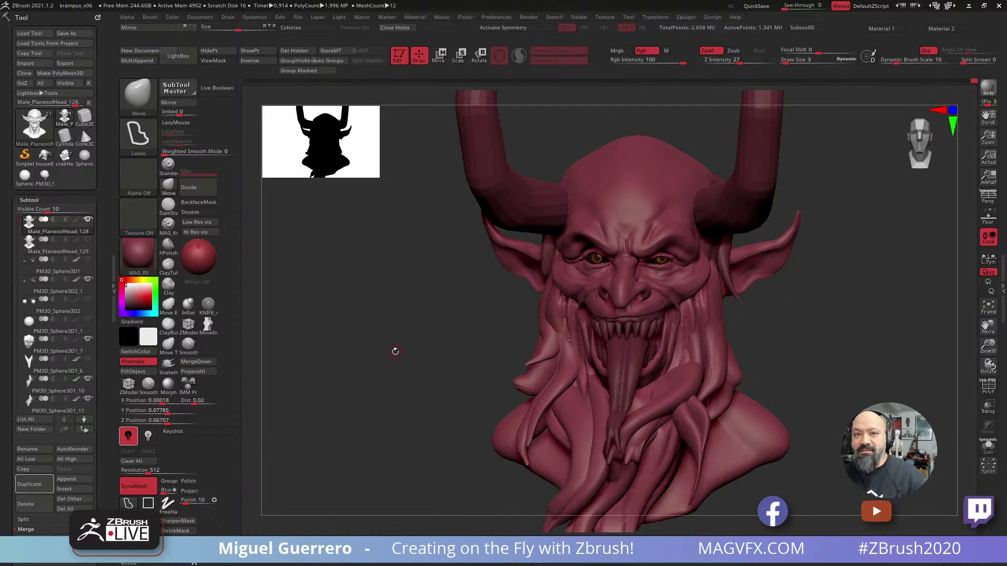
{"action": "mouse_move", "coordinate": [385, 357]}
{"action": "left_mouse_down"}
{"action": "mouse_move", "coordinate": [372, 355]}
{"action": "mouse_move", "coordinate": [394, 359]}
{"action": "mouse_move", "coordinate": [380, 344]}
{"action": "left_mouse_up"}
Adjust the cheek fold and the side of the nose using the Move brush at draw sizes 8 and 9.
{"action": "key", "text": "bracketright"}
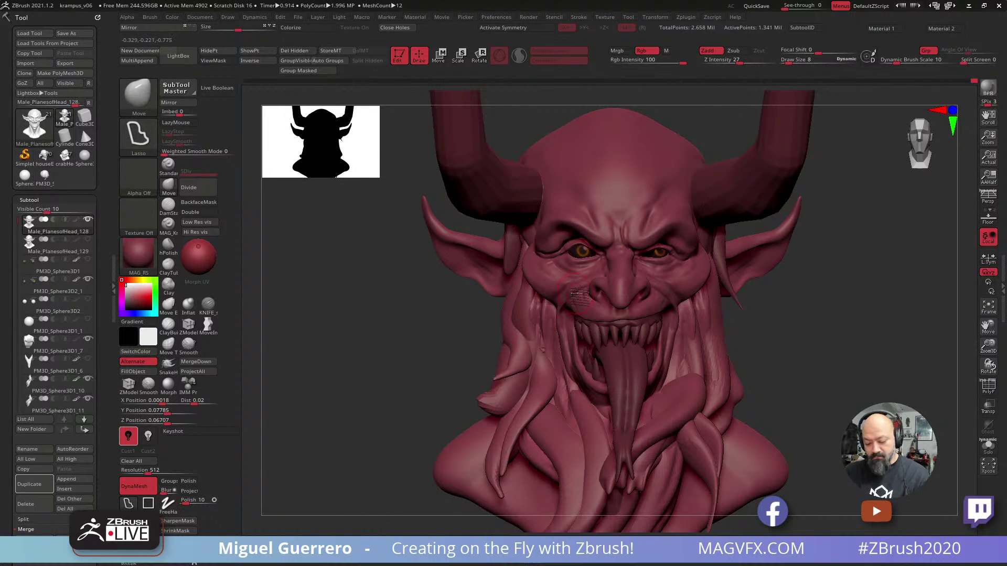
{"action": "left_click", "coordinate": [168, 187]}
{"action": "left_click", "coordinate": [531, 227]}
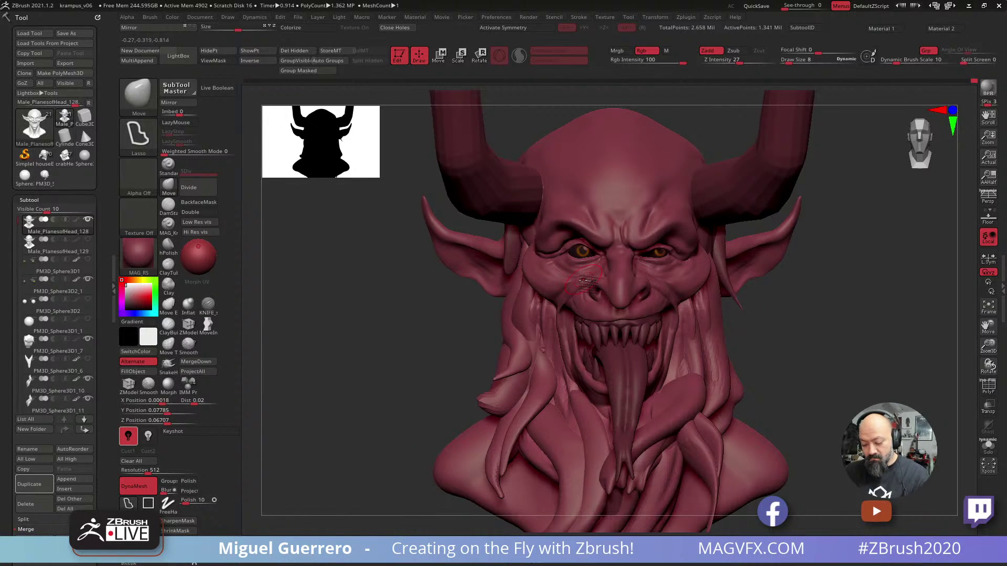
{"action": "key", "text": "bracketright"}
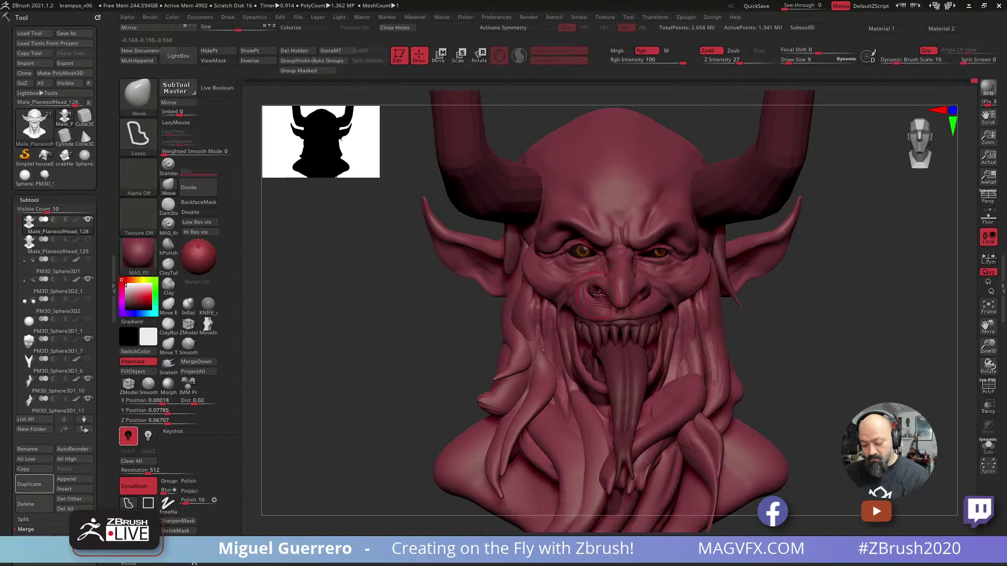
{"action": "left_click_drag", "start_coordinate": [401, 292], "coordinate": [408, 291]}
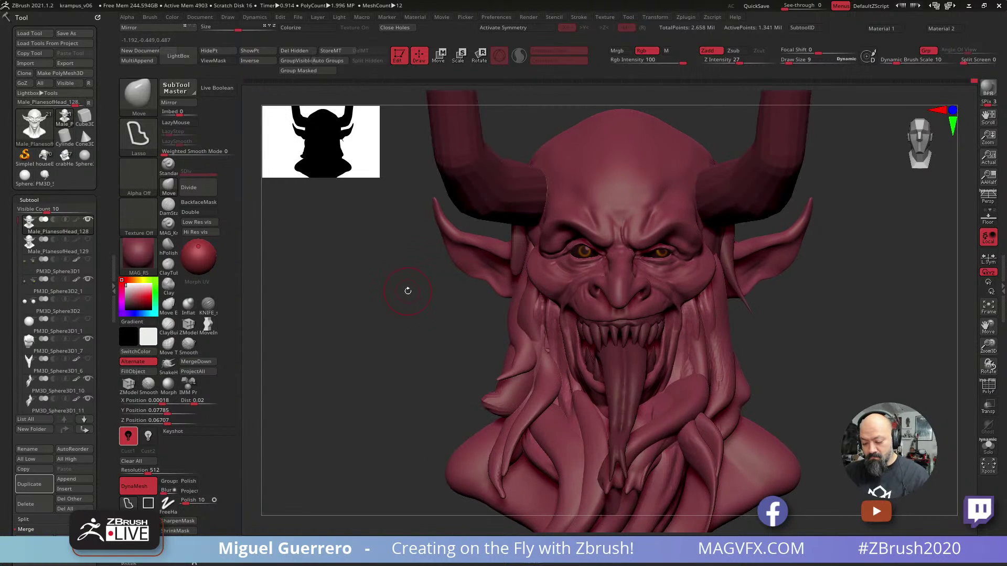
Select the beard piece PM3D_Sphere3D1_10 and carve strand grooves into its locks below the pointed ear with the KNIFE brush at draw size 6.
{"action": "left_click", "coordinate": [586, 253], "text": "alt"}
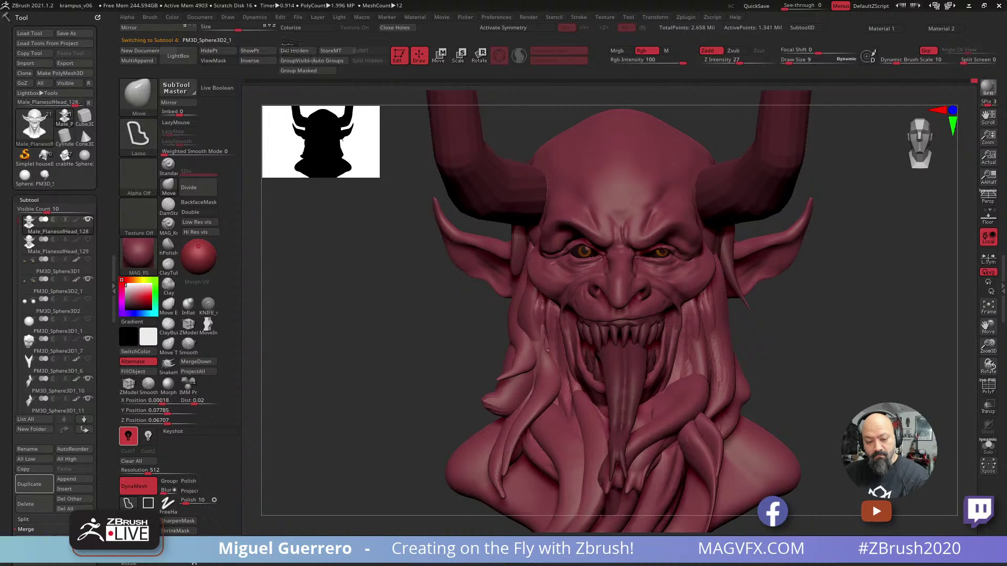
{"action": "mouse_move", "coordinate": [390, 323]}
{"action": "left_mouse_down"}
{"action": "mouse_move", "coordinate": [372, 334]}
{"action": "mouse_move", "coordinate": [407, 322]}
{"action": "mouse_move", "coordinate": [403, 328]}
{"action": "mouse_move", "coordinate": [461, 332]}
{"action": "mouse_move", "coordinate": [312, 303]}
{"action": "left_mouse_up"}
{"action": "left_click", "coordinate": [533, 343], "text": "alt"}
{"action": "left_click", "coordinate": [208, 306]}
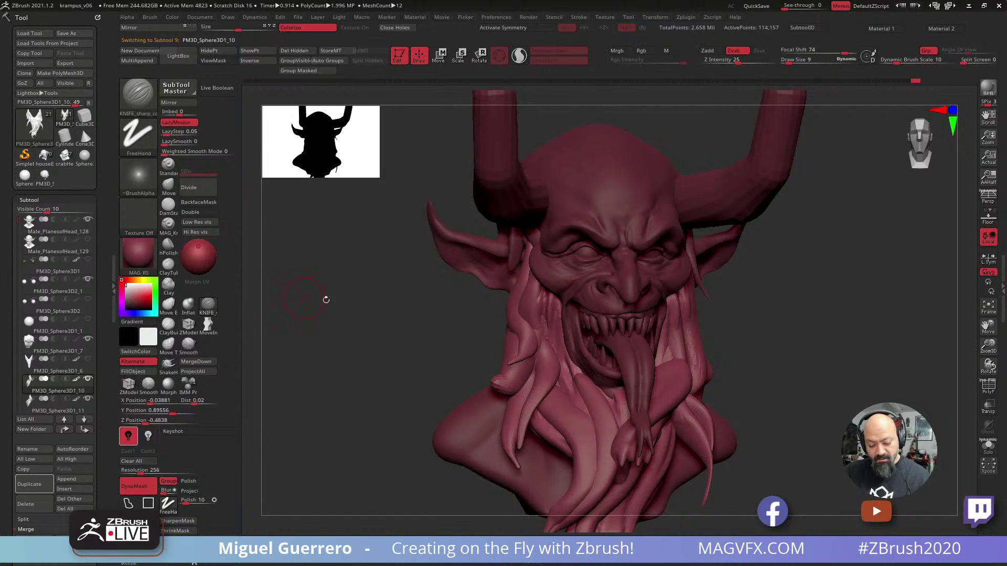
{"action": "left_click_drag", "start_coordinate": [377, 297], "coordinate": [461, 284]}
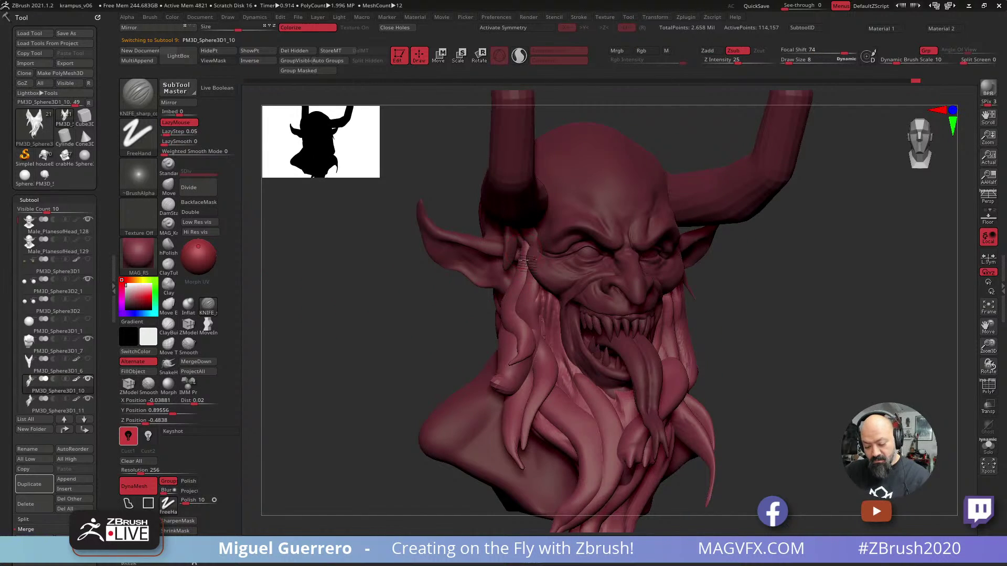
{"action": "left_click_drag", "start_coordinate": [524, 260], "coordinate": [525, 254]}
{"action": "key", "text": "bracketleft"}
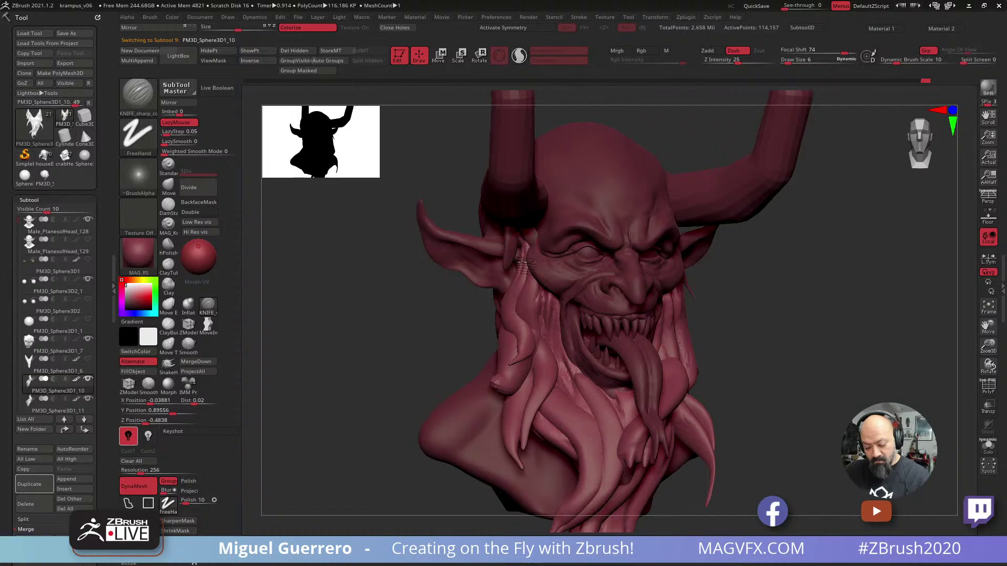
{"action": "left_click_drag", "start_coordinate": [507, 303], "coordinate": [524, 352]}
{"action": "left_click_drag", "start_coordinate": [531, 275], "coordinate": [528, 340]}
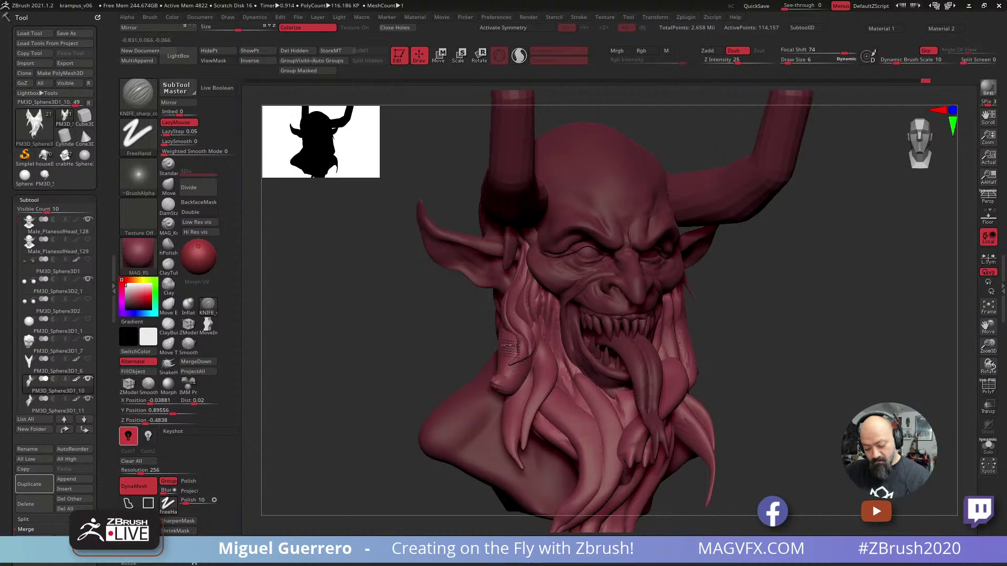
Isolate the beard piece and carve long strand grooves into its lower front locks with the KNIFE brush at draw size 6.
{"action": "left_click_drag", "start_coordinate": [425, 325], "coordinate": [445, 325], "text": "shift"}
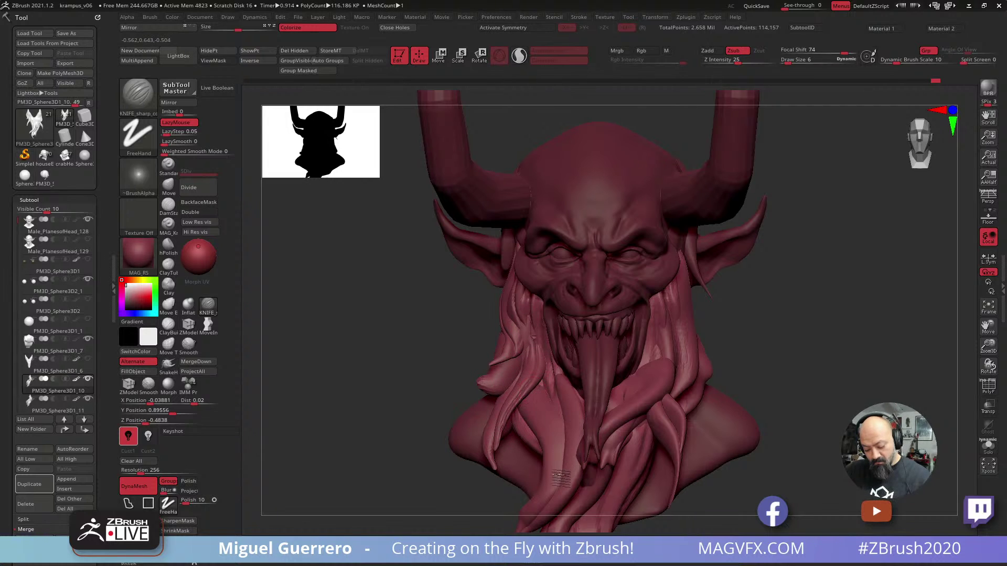
{"action": "right_click_drag", "start_coordinate": [542, 410], "coordinate": [493, 317]}
{"action": "left_click_drag", "start_coordinate": [408, 300], "coordinate": [404, 310]}
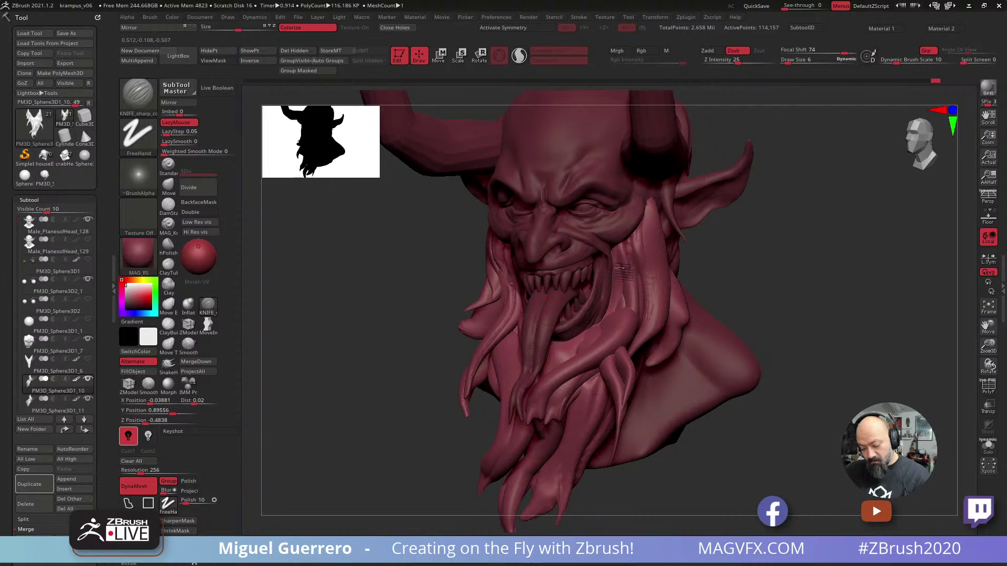
{"action": "left_click", "coordinate": [988, 447]}
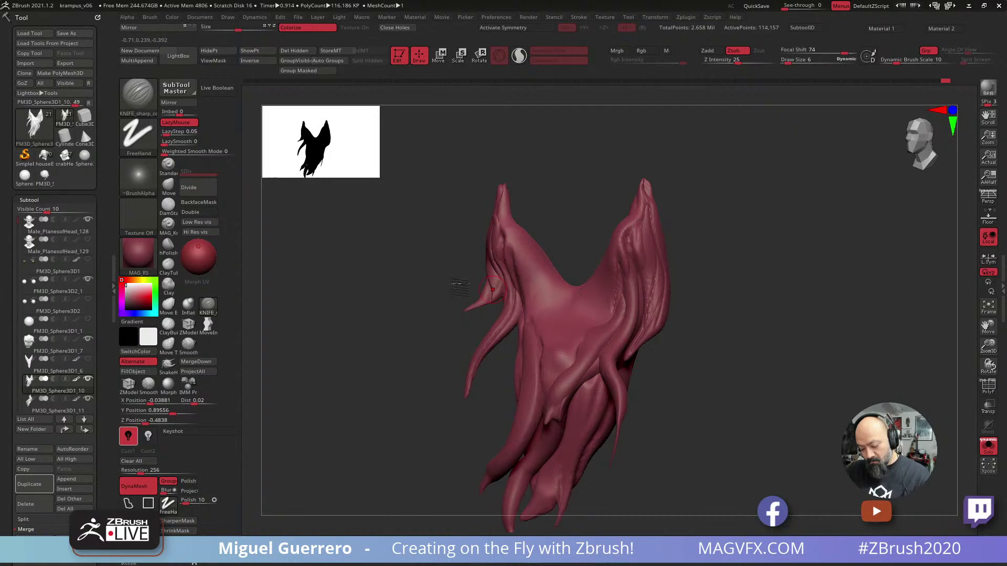
{"action": "left_click_drag", "start_coordinate": [461, 283], "coordinate": [505, 311]}
{"action": "mouse_move", "coordinate": [548, 359]}
{"action": "left_mouse_down"}
{"action": "mouse_move", "coordinate": [557, 398]}
{"action": "mouse_move", "coordinate": [516, 464]}
{"action": "left_mouse_up"}
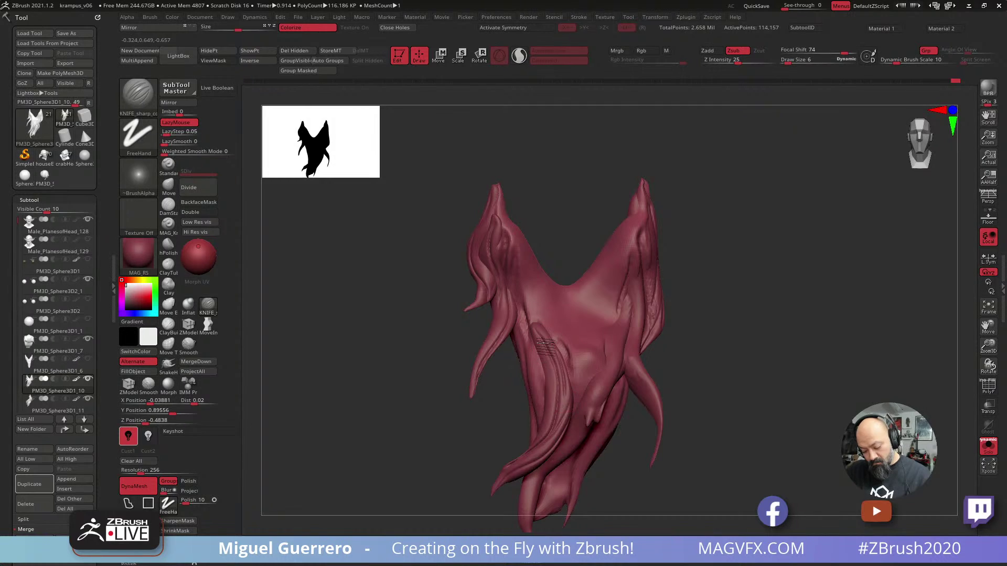
{"action": "left_click_drag", "start_coordinate": [620, 324], "coordinate": [573, 435]}
{"action": "left_click_drag", "start_coordinate": [616, 362], "coordinate": [602, 389]}
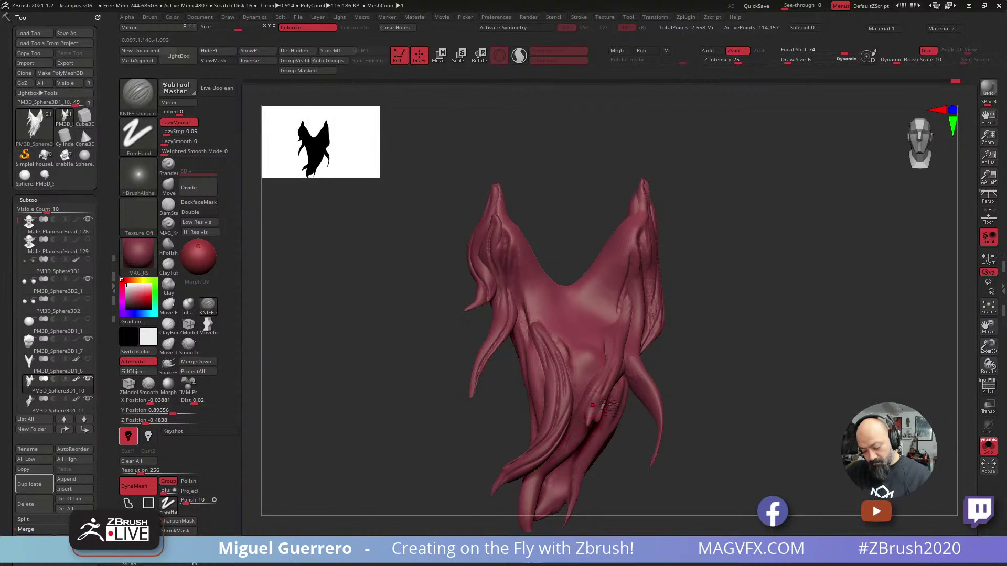
Carve flowing strand grooves along the beard piece's side locks and down into its lower tips with the KNIFE brush.
{"action": "right_click_drag", "start_coordinate": [602, 389], "coordinate": [627, 386]}
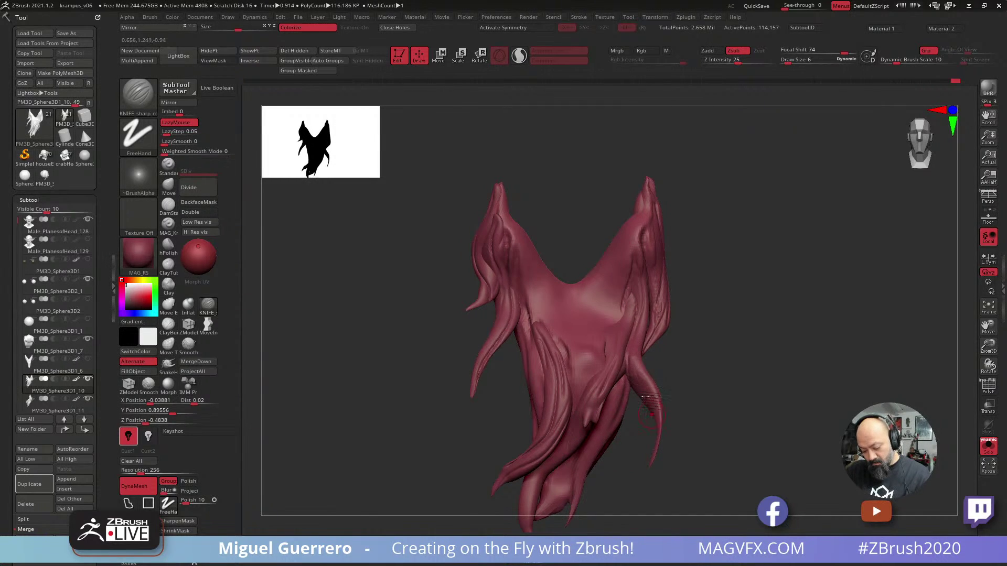
{"action": "mouse_move", "coordinate": [632, 344]}
{"action": "left_mouse_down"}
{"action": "mouse_move", "coordinate": [661, 427]}
{"action": "mouse_move", "coordinate": [632, 423]}
{"action": "left_mouse_up"}
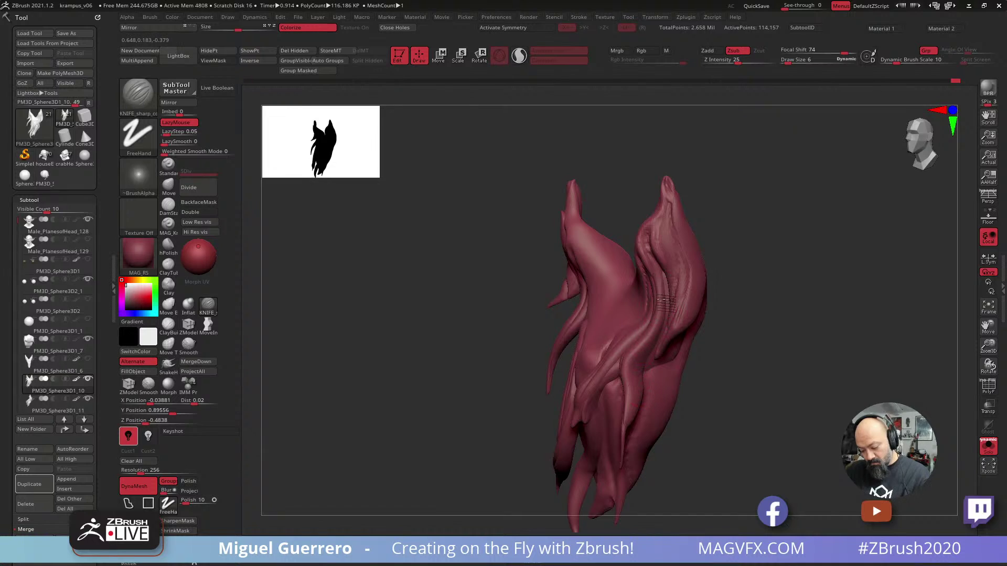
{"action": "mouse_move", "coordinate": [665, 299]}
{"action": "left_mouse_down"}
{"action": "mouse_move", "coordinate": [631, 372]}
{"action": "mouse_move", "coordinate": [639, 409]}
{"action": "left_mouse_up"}
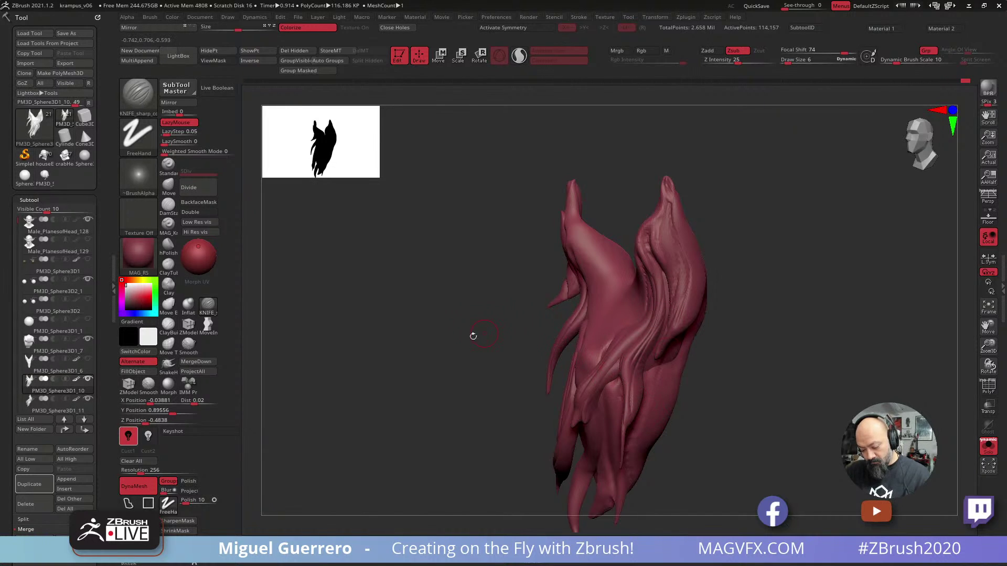
{"action": "left_click_drag", "start_coordinate": [473, 336], "coordinate": [557, 416]}
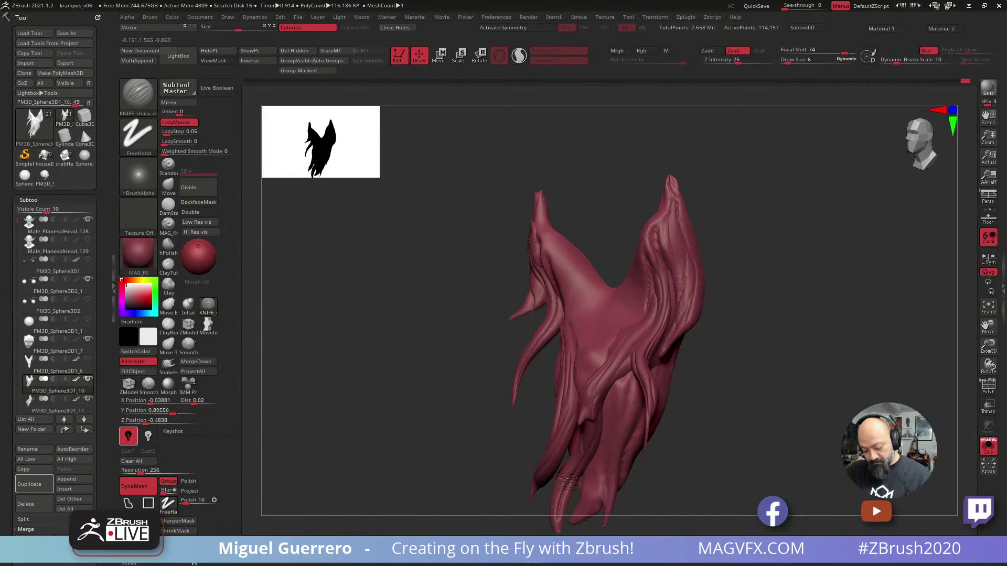
{"action": "left_click_drag", "start_coordinate": [566, 478], "coordinate": [559, 525]}
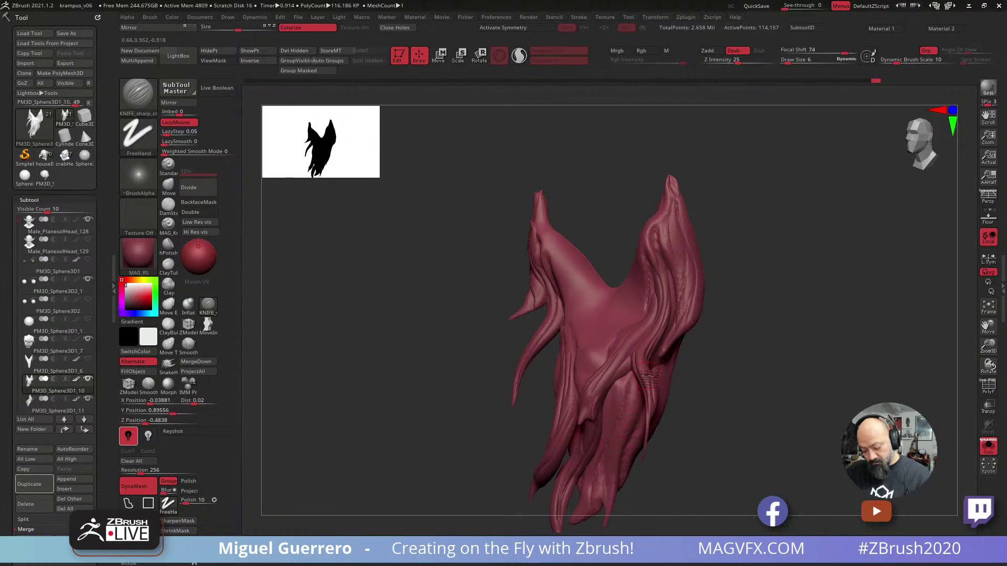
{"action": "left_click_drag", "start_coordinate": [671, 468], "coordinate": [672, 411]}
{"action": "mouse_move", "coordinate": [728, 318]}
{"action": "left_mouse_down"}
{"action": "mouse_move", "coordinate": [705, 398]}
{"action": "mouse_move", "coordinate": [685, 425]}
{"action": "left_mouse_up"}
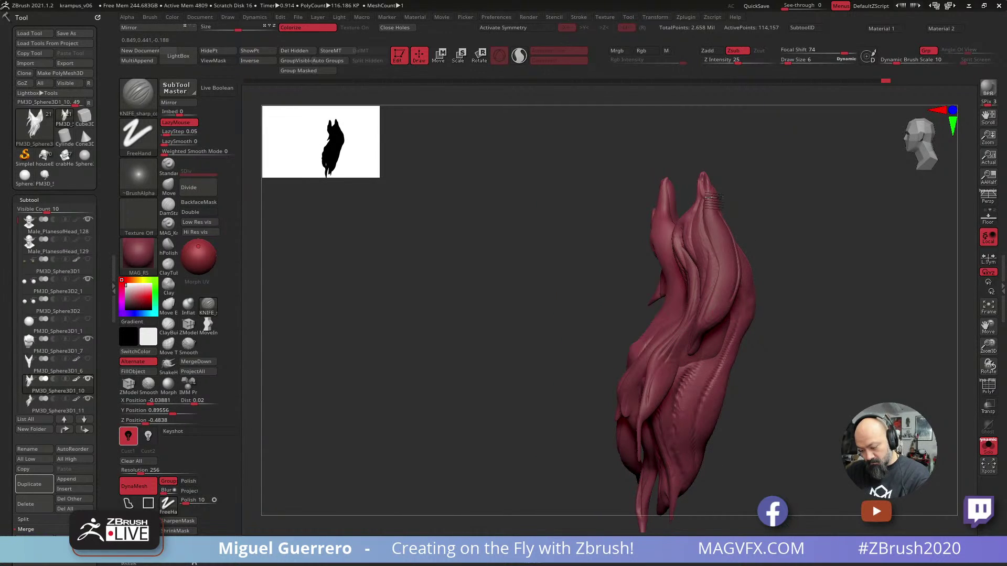
Carve a groove along the inner edge of the beard's opposite sideburn and show the whole bust again.
{"action": "left_click_drag", "start_coordinate": [564, 229], "coordinate": [590, 212]}
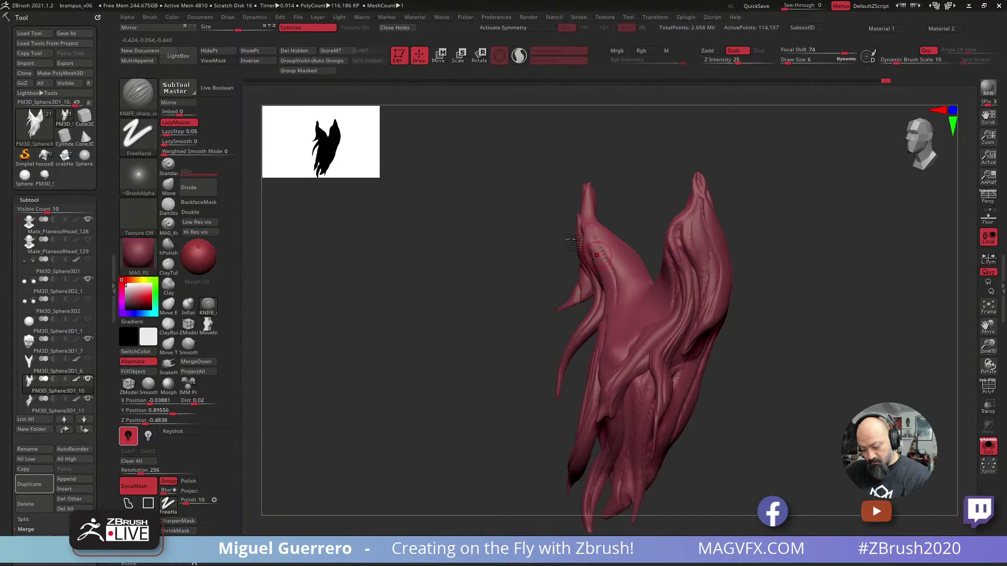
{"action": "left_click_drag", "start_coordinate": [541, 294], "coordinate": [693, 298]}
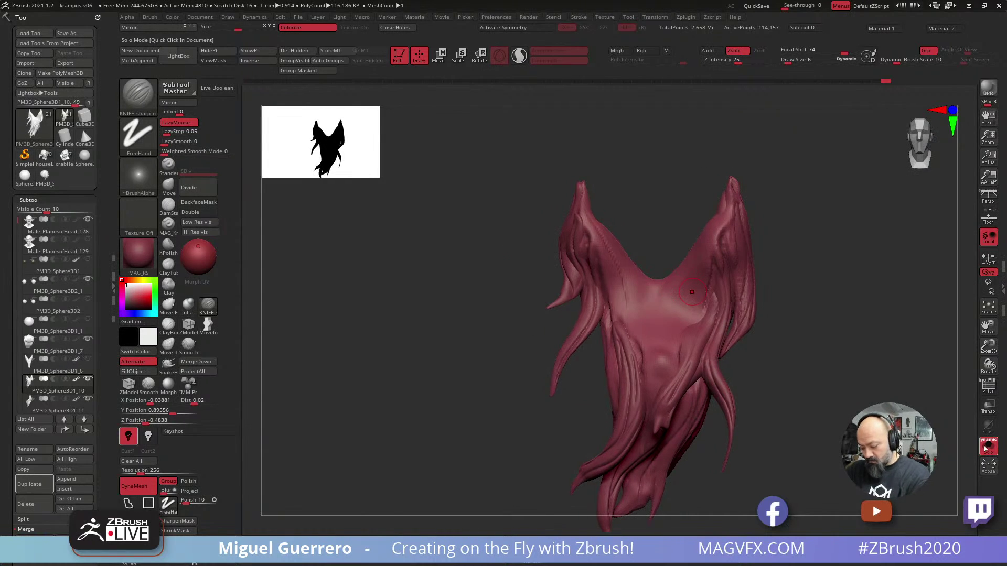
{"action": "left_click", "coordinate": [986, 448]}
{"action": "left_click_drag", "start_coordinate": [455, 318], "coordinate": [474, 328]}
Select the beard piece PM3D_Sphere3D1_11 and carve strand grooves into its exposed locks with the KNIFE brush at draw size 6.
{"action": "left_click", "coordinate": [602, 356], "text": "alt"}
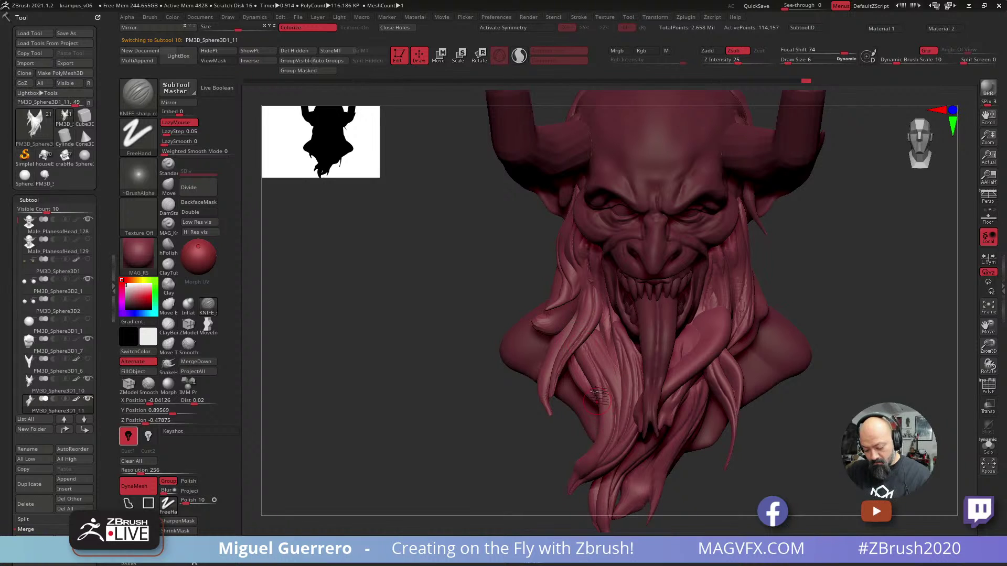
{"action": "left_click_drag", "start_coordinate": [512, 427], "coordinate": [540, 417]}
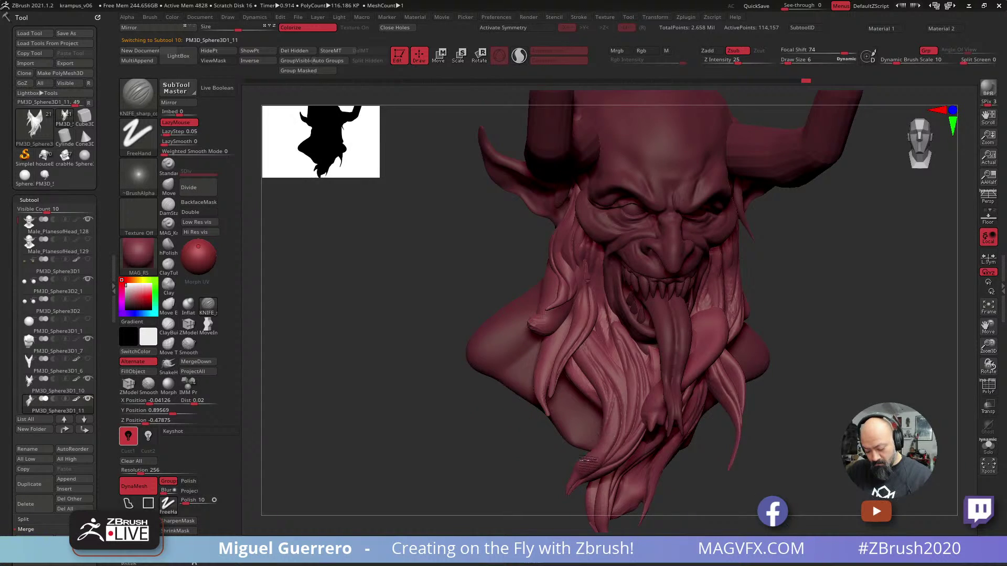
{"action": "left_click_drag", "start_coordinate": [515, 453], "coordinate": [548, 393]}
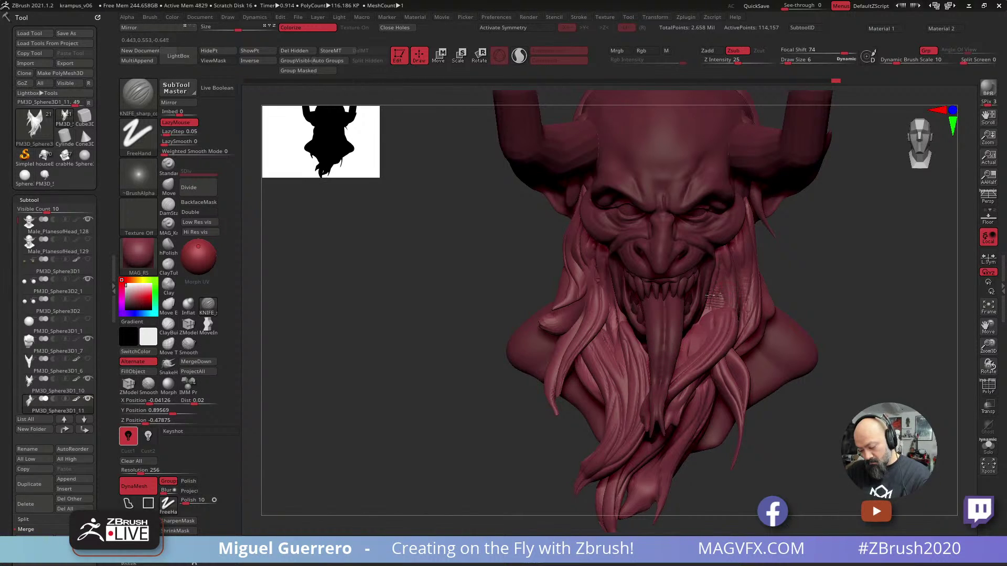
{"action": "left_click_drag", "start_coordinate": [822, 424], "coordinate": [739, 333]}
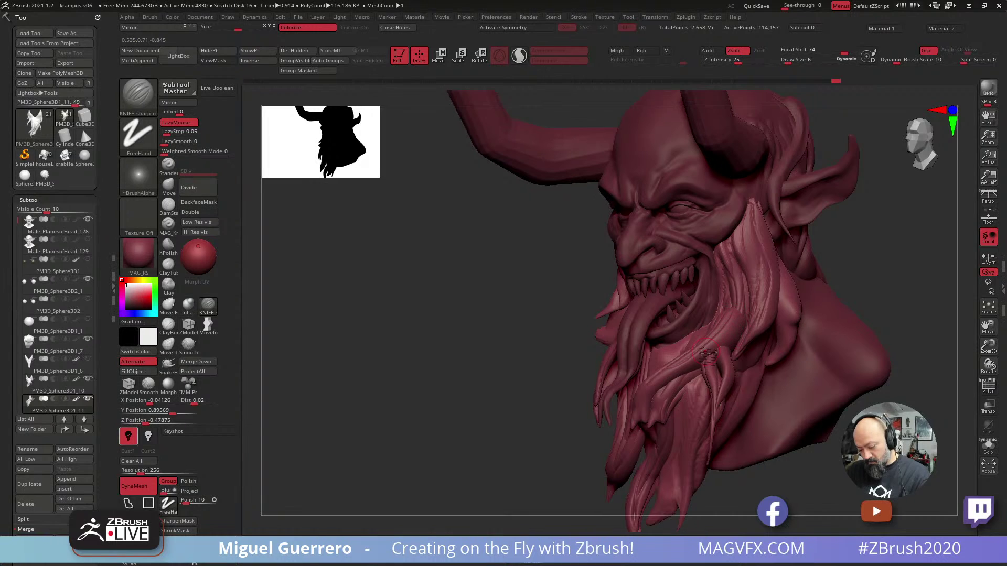
{"action": "mouse_move", "coordinate": [476, 319]}
{"action": "left_mouse_down"}
{"action": "mouse_move", "coordinate": [433, 325]}
{"action": "mouse_move", "coordinate": [611, 313]}
{"action": "left_mouse_up"}
Reshape the hanging lock beside the tongue on PM3D_Sphere3D1_11 using the Move Topological brush at draw size 30.
{"action": "left_click", "coordinate": [168, 328]}
{"action": "left_click", "coordinate": [168, 343]}
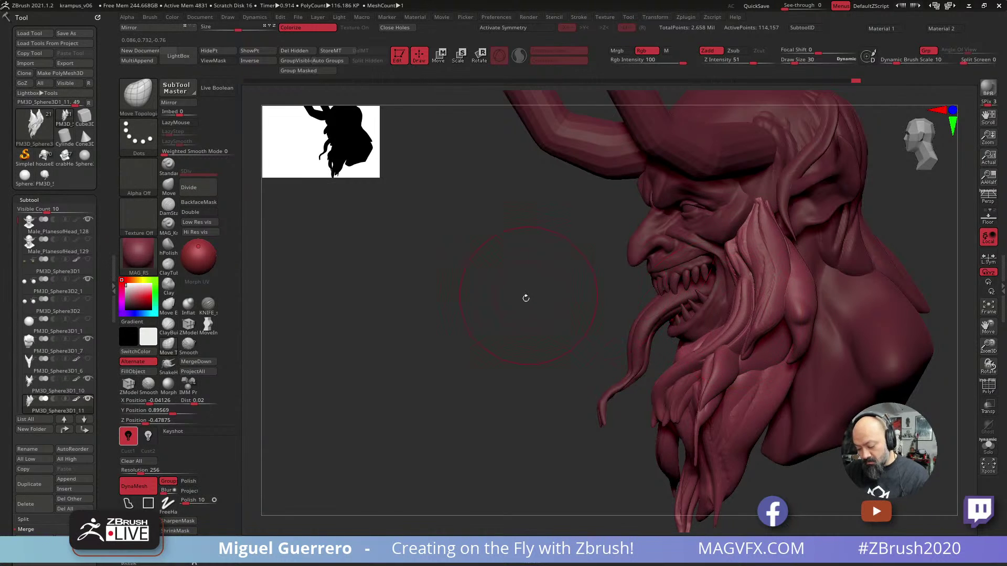
{"action": "left_click_drag", "start_coordinate": [524, 297], "coordinate": [474, 317]}
{"action": "right_click_drag", "start_coordinate": [739, 387], "coordinate": [761, 403]}
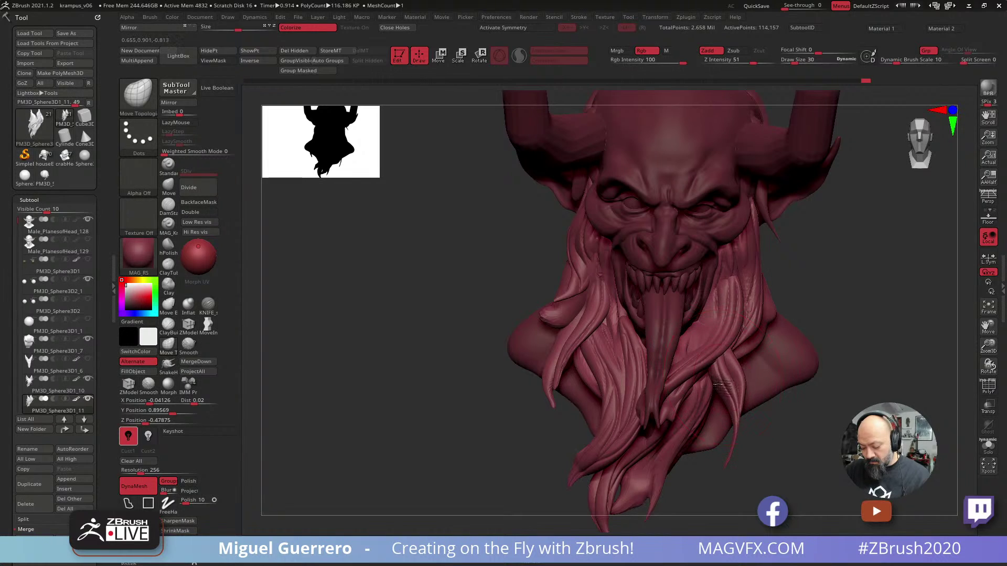
{"action": "left_click", "coordinate": [716, 390], "text": "alt"}
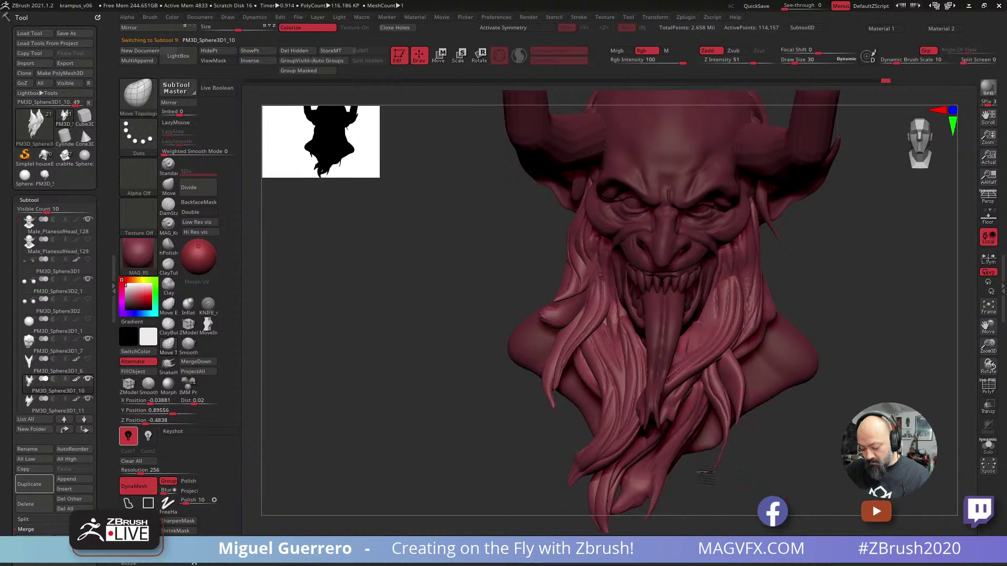
{"action": "left_click", "coordinate": [738, 400], "text": "alt"}
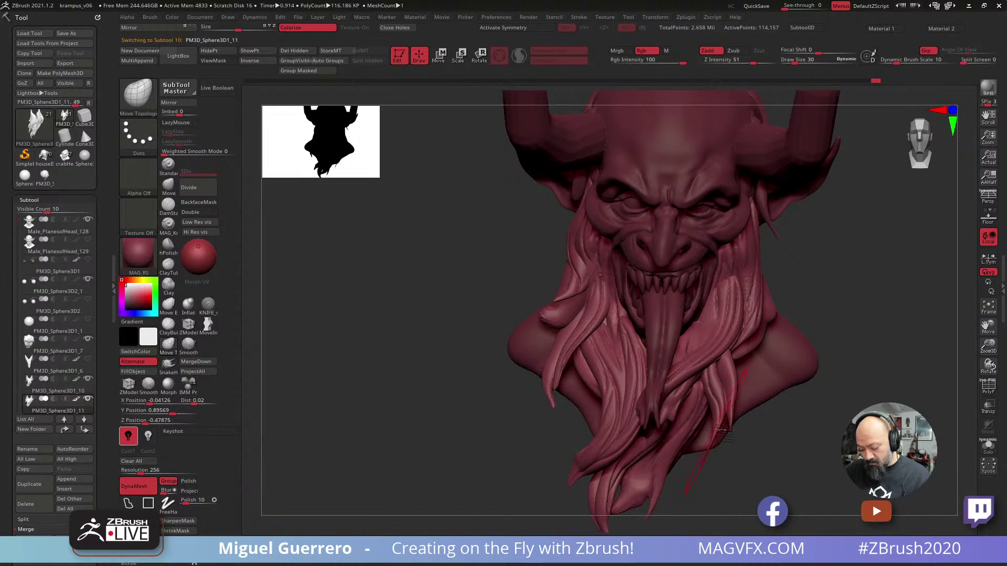
{"action": "left_click_drag", "start_coordinate": [723, 430], "coordinate": [721, 380]}
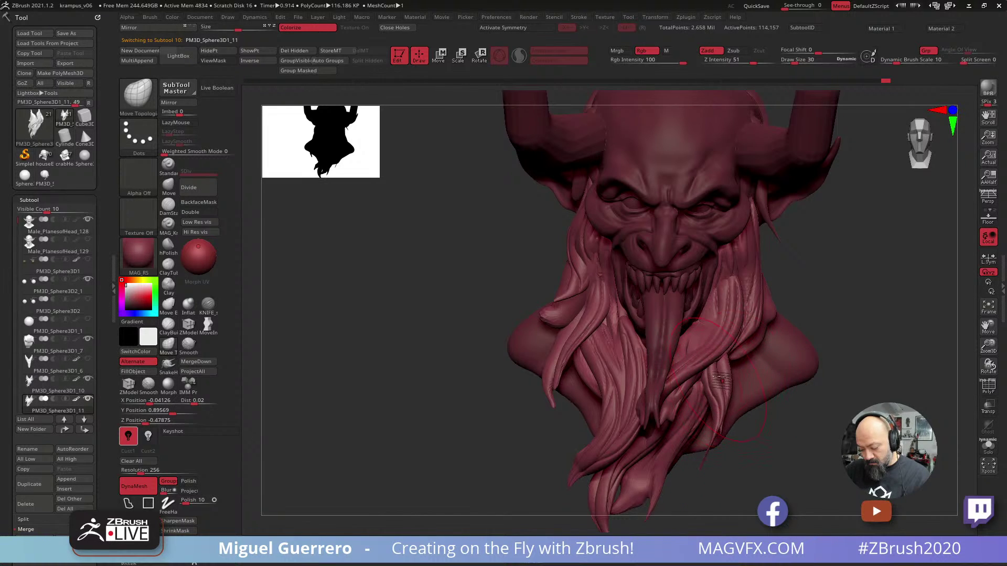
Adjust the beard's side lock in profile and the curled lock tip above the shoulder with the Move Topological brush.
{"action": "right_click_drag", "start_coordinate": [725, 356], "coordinate": [750, 443]}
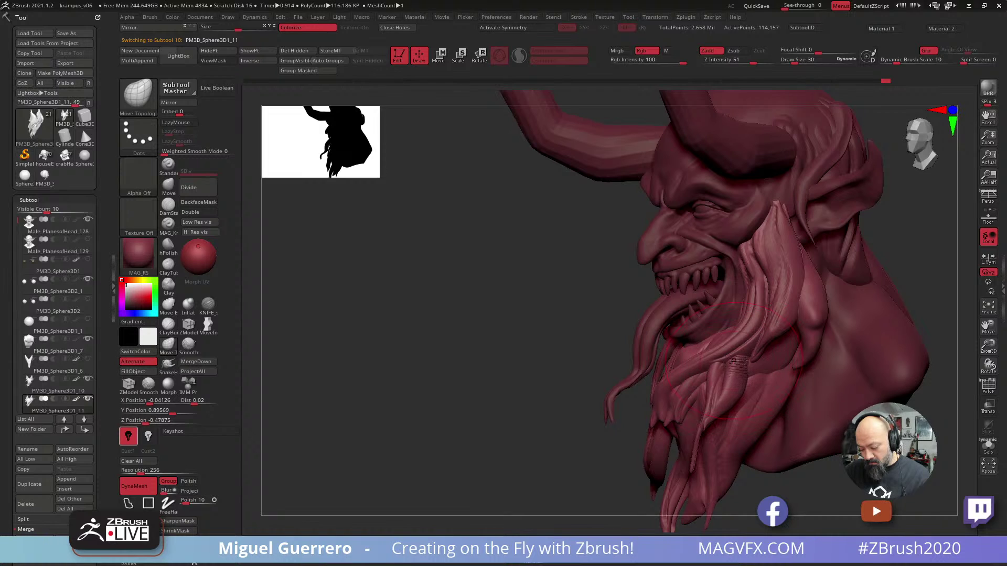
{"action": "left_click_drag", "start_coordinate": [736, 373], "coordinate": [734, 367]}
{"action": "right_click_drag", "start_coordinate": [734, 367], "coordinate": [752, 368]}
{"action": "mouse_move", "coordinate": [742, 387]}
{"action": "left_mouse_down"}
{"action": "mouse_move", "coordinate": [737, 374]}
{"action": "mouse_move", "coordinate": [723, 383]}
{"action": "left_mouse_up"}
{"action": "mouse_move", "coordinate": [622, 357]}
{"action": "right_mouse_down"}
{"action": "mouse_move", "coordinate": [411, 330]}
{"action": "mouse_move", "coordinate": [540, 330]}
{"action": "right_mouse_up"}
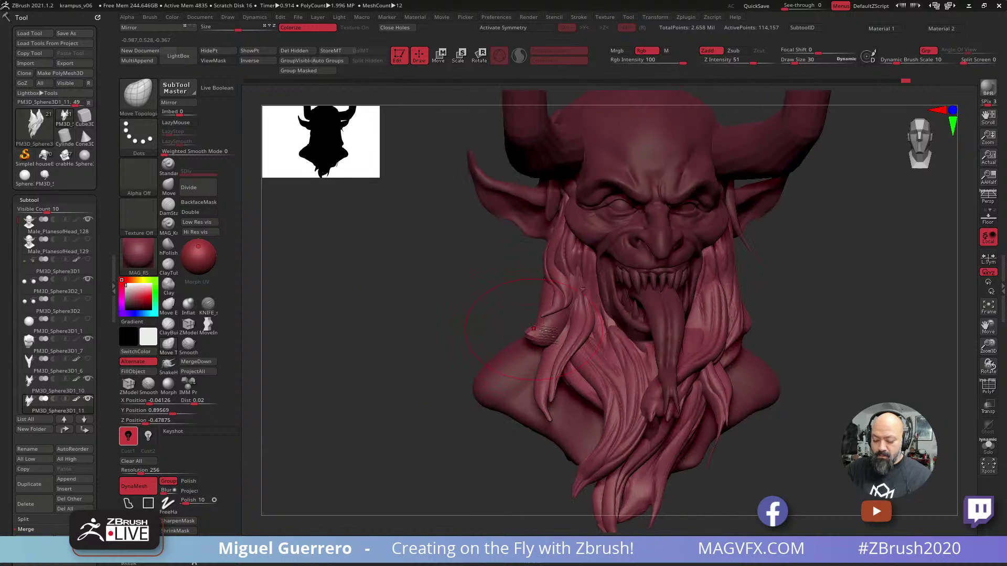
{"action": "right_click_drag", "start_coordinate": [474, 326], "coordinate": [419, 322]}
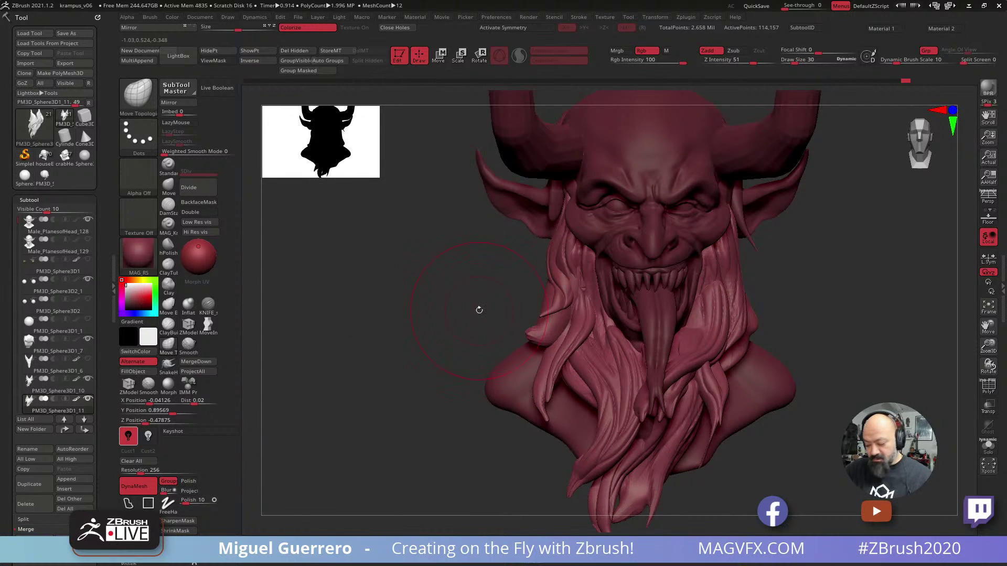
Isolate PM3D_Sphere3D1_11, carve strand grooves into its curled and lower locks with the KNIFE brush at draw size 8, and show the full bust again.
{"action": "left_click", "coordinate": [980, 442]}
{"action": "left_click", "coordinate": [207, 304]}
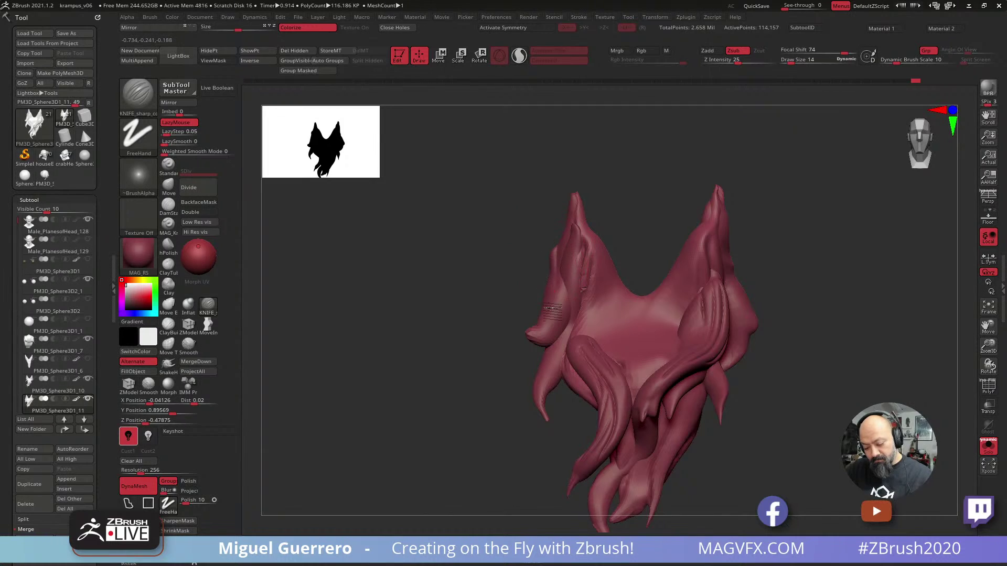
{"action": "key", "text": "bracketleft"}
{"action": "left_click_drag", "start_coordinate": [526, 335], "coordinate": [571, 314]}
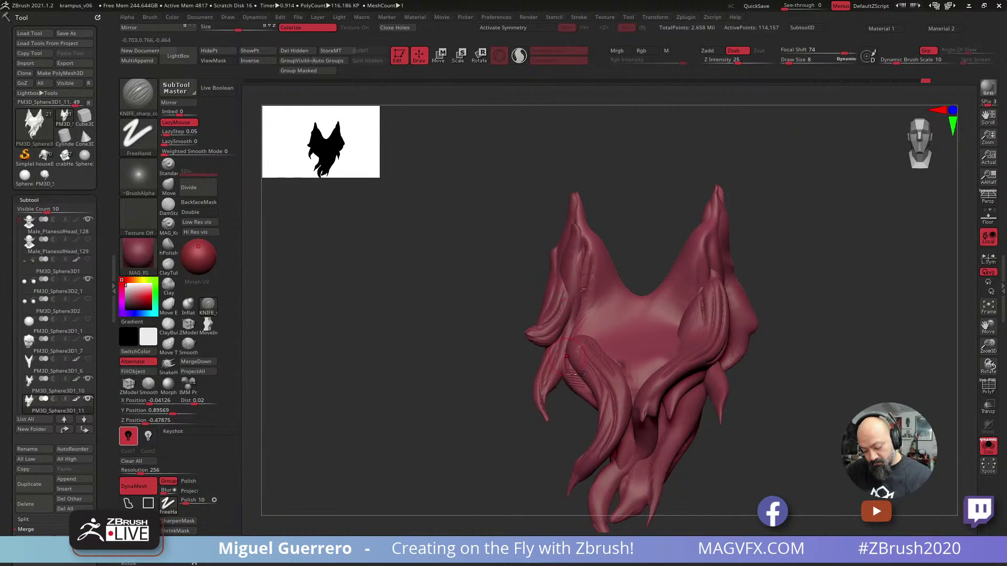
{"action": "left_click_drag", "start_coordinate": [678, 365], "coordinate": [646, 415]}
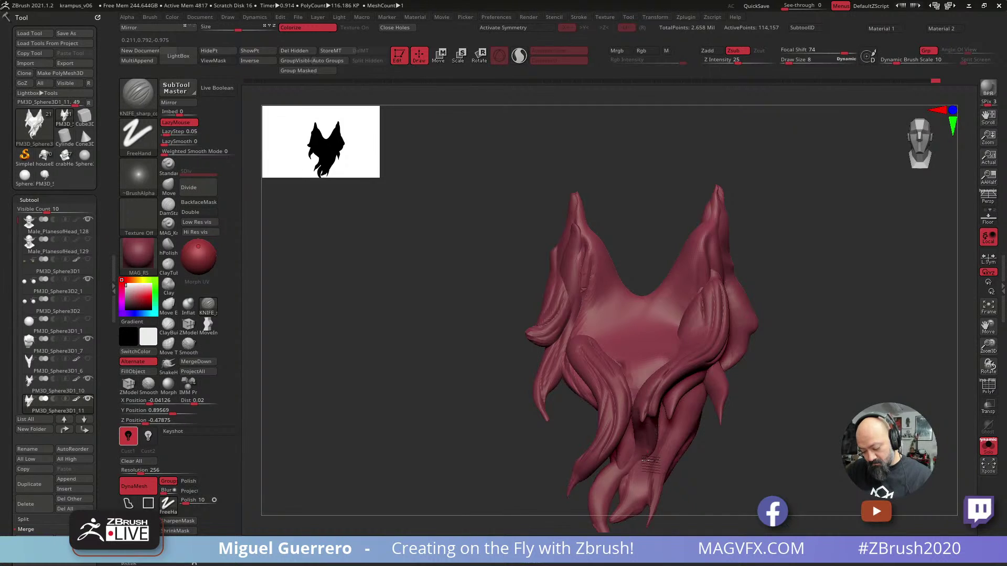
{"action": "left_click_drag", "start_coordinate": [702, 377], "coordinate": [672, 419]}
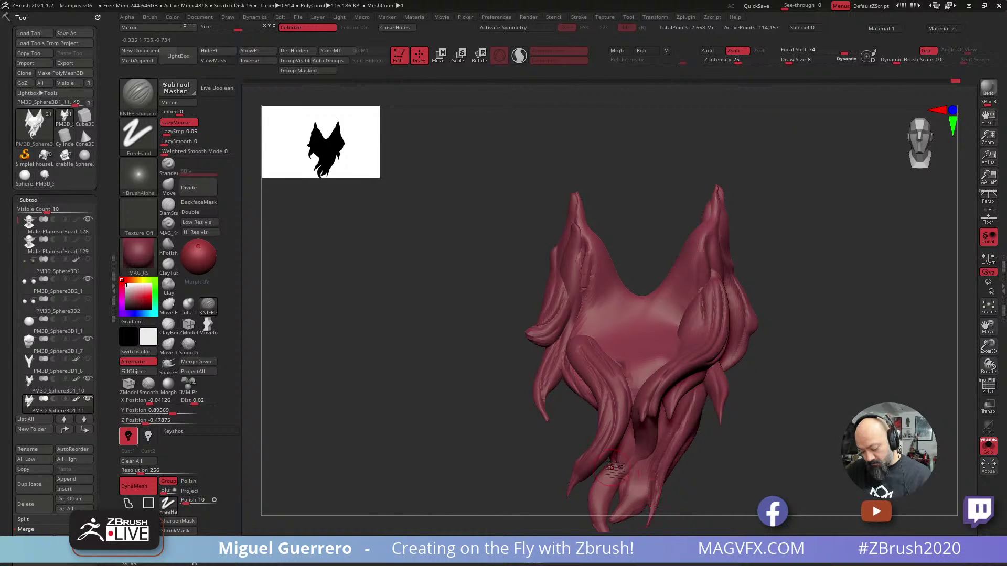
{"action": "left_click", "coordinate": [984, 444]}
{"action": "left_click", "coordinate": [420, 329]}
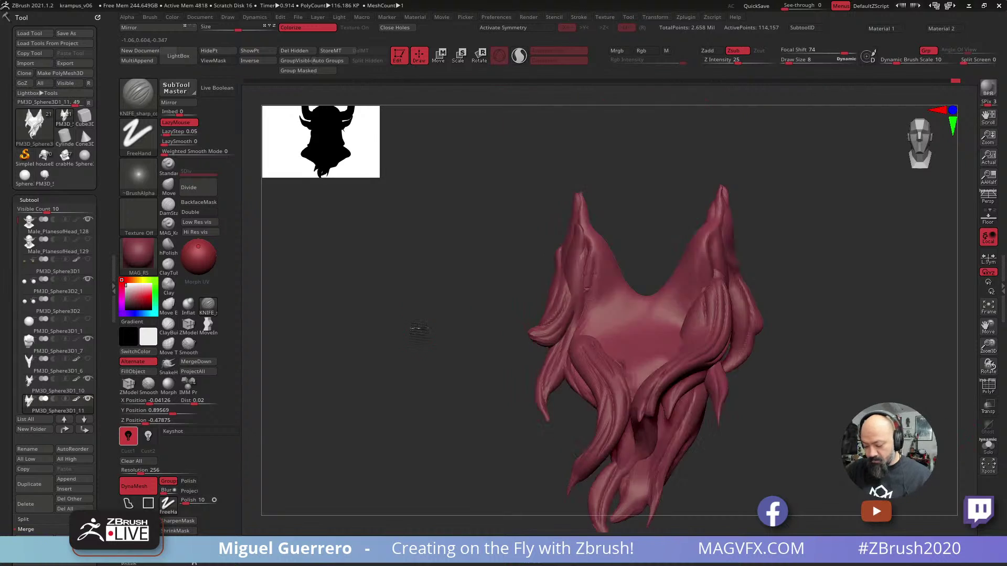
Select the beard piece PM3D_Sphere3D1_10 and nudge its lock beside the mouth with the Move brush at draw size 22.
{"action": "left_click", "coordinate": [671, 349], "text": "alt"}
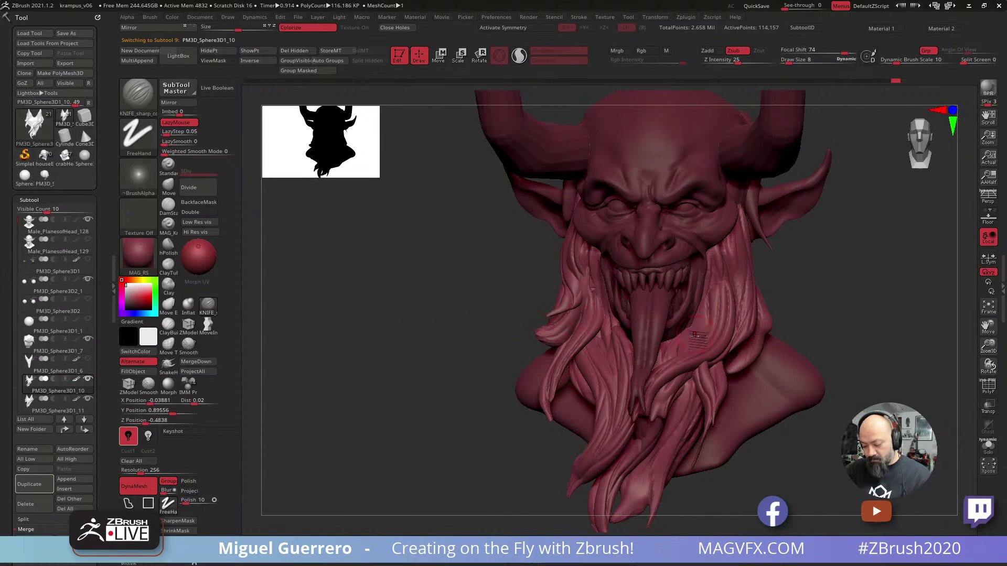
{"action": "left_click_drag", "start_coordinate": [479, 288], "coordinate": [424, 294]}
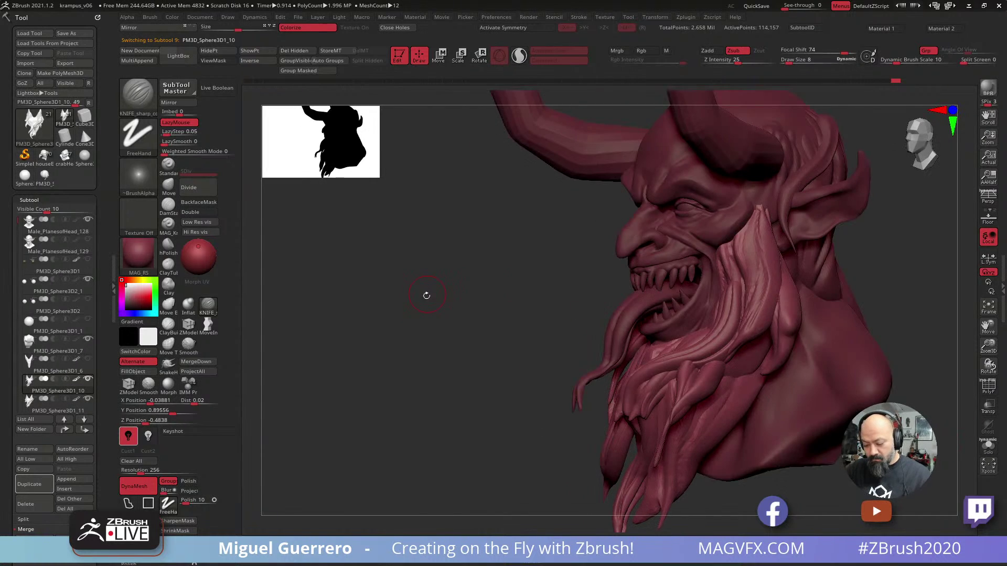
{"action": "left_click", "coordinate": [169, 186]}
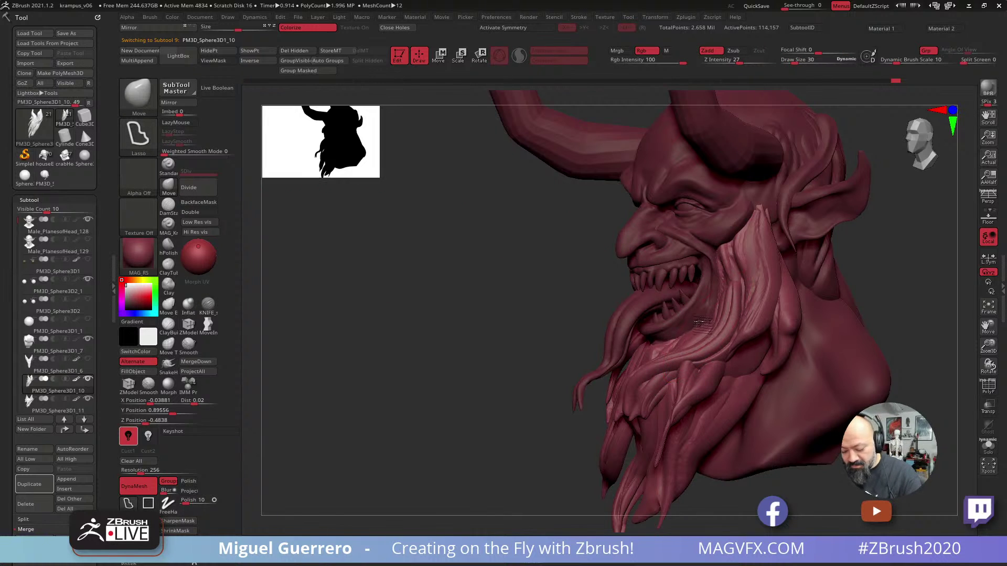
{"action": "mouse_move", "coordinate": [712, 336]}
{"action": "left_mouse_down"}
{"action": "mouse_move", "coordinate": [703, 325]}
{"action": "mouse_move", "coordinate": [714, 330]}
{"action": "left_mouse_up"}
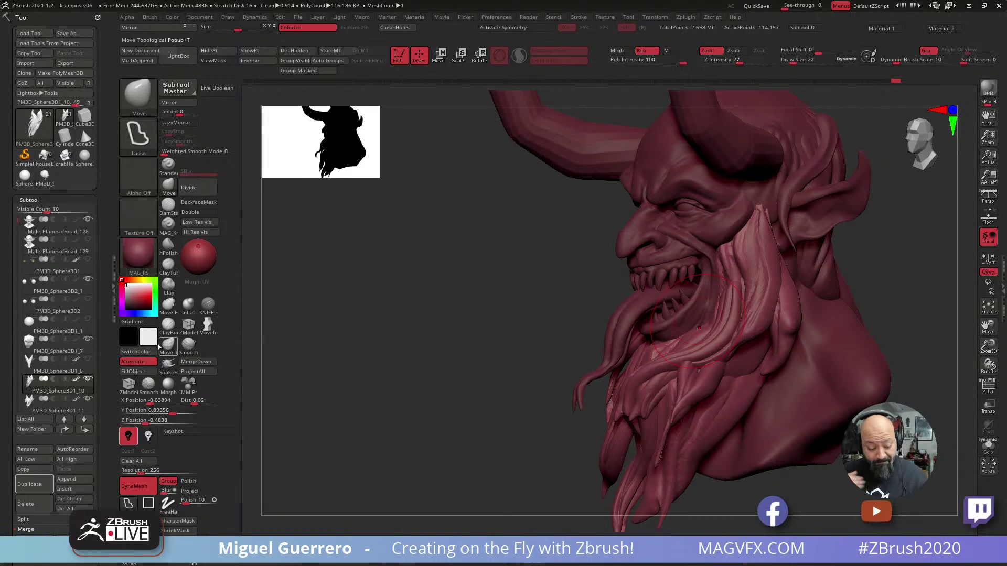
Reshape the upper and side locks of PM3D_Sphere3D1_11 beside the mouth with the Move Topological brush at draw sizes 22 and 30.
{"action": "left_click", "coordinate": [168, 346]}
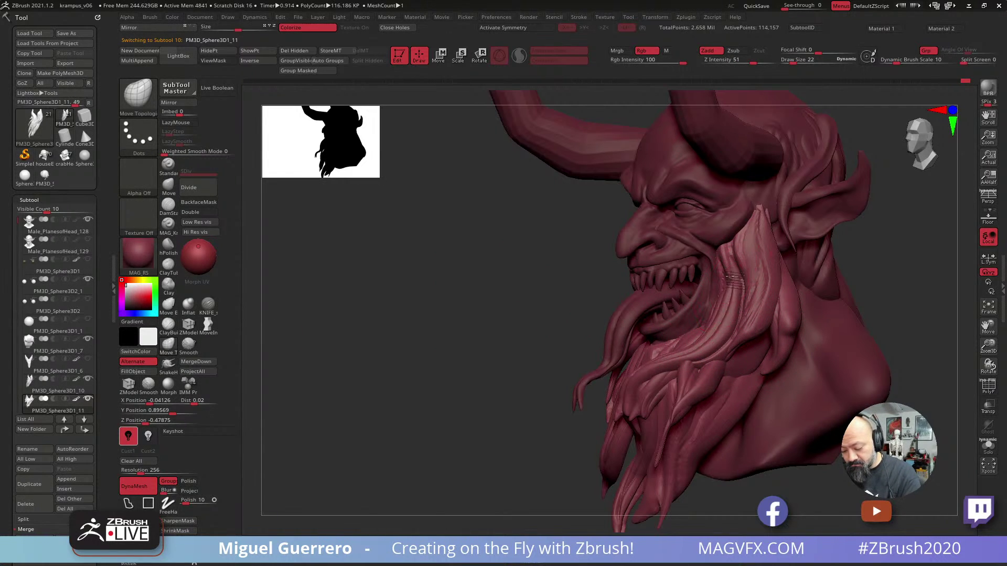
{"action": "left_click_drag", "start_coordinate": [731, 278], "coordinate": [725, 263]}
{"action": "left_click_drag", "start_coordinate": [728, 299], "coordinate": [735, 276]}
{"action": "left_click_drag", "start_coordinate": [777, 361], "coordinate": [750, 373]}
{"action": "mouse_move", "coordinate": [520, 344]}
{"action": "left_mouse_down"}
{"action": "mouse_move", "coordinate": [524, 362]}
{"action": "mouse_move", "coordinate": [542, 366]}
{"action": "mouse_move", "coordinate": [476, 356]}
{"action": "mouse_move", "coordinate": [524, 364]}
{"action": "left_mouse_up"}
{"action": "left_click_drag", "start_coordinate": [708, 355], "coordinate": [706, 375]}
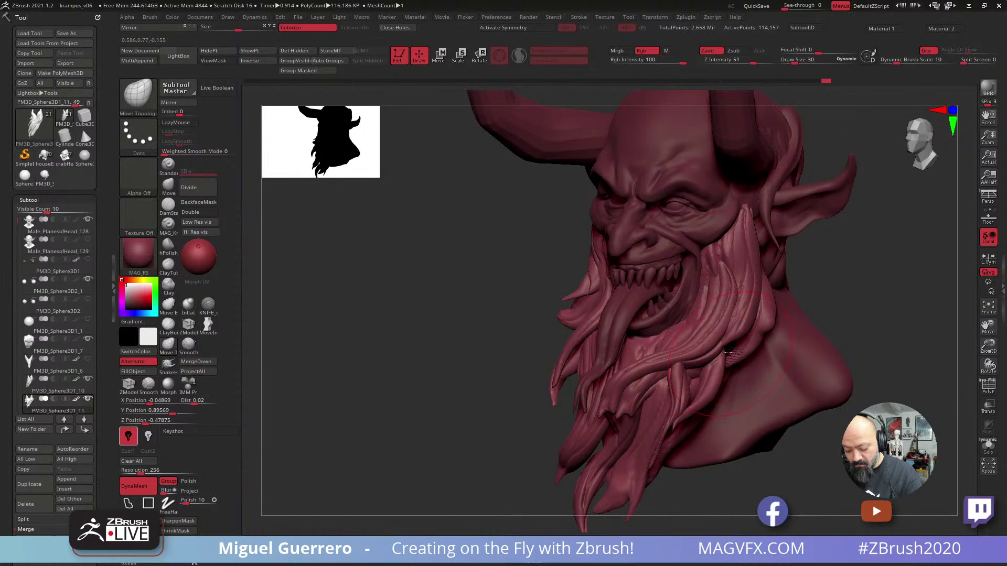
{"action": "left_click_drag", "start_coordinate": [467, 332], "coordinate": [513, 334]}
{"action": "left_click_drag", "start_coordinate": [702, 375], "coordinate": [698, 362]}
Adjust the hanging lock of PM3D_Sphere3D1_10 beside the tongue with the Move Topological brush at draw size 30.
{"action": "left_click", "coordinate": [713, 372], "text": "alt"}
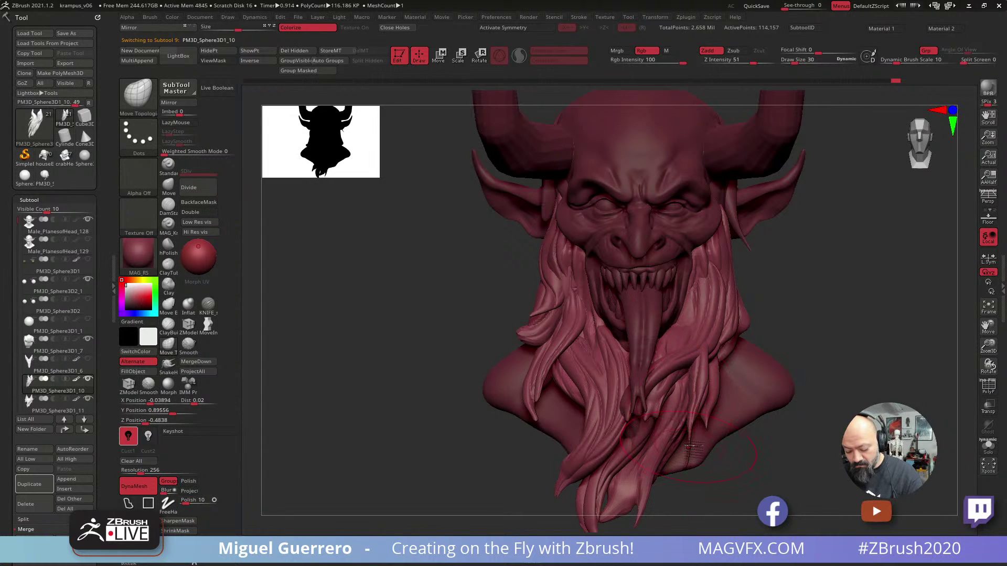
{"action": "left_click_drag", "start_coordinate": [669, 439], "coordinate": [700, 360]}
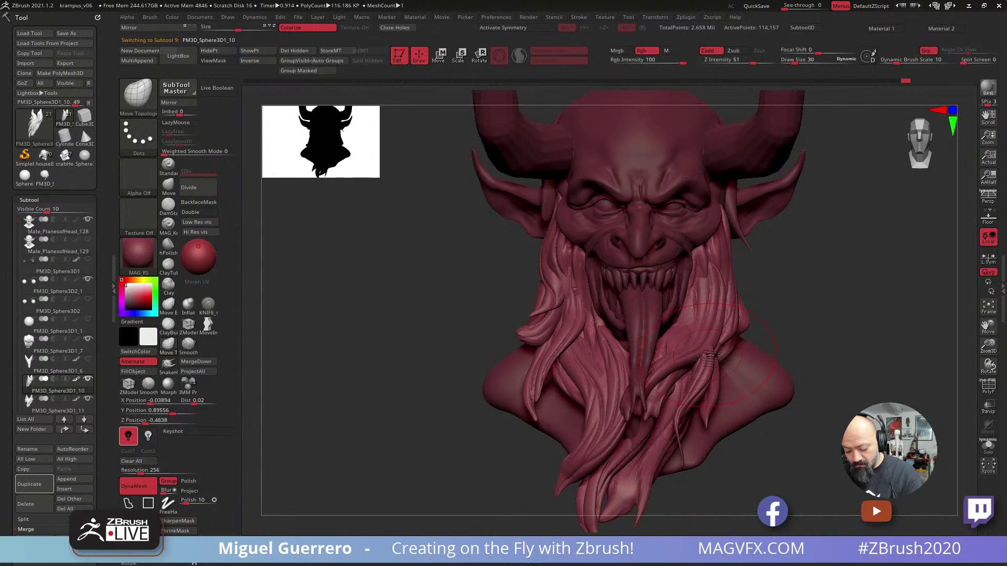
{"action": "left_click", "coordinate": [418, 317]}
{"action": "left_click_drag", "start_coordinate": [806, 350], "coordinate": [424, 319]}
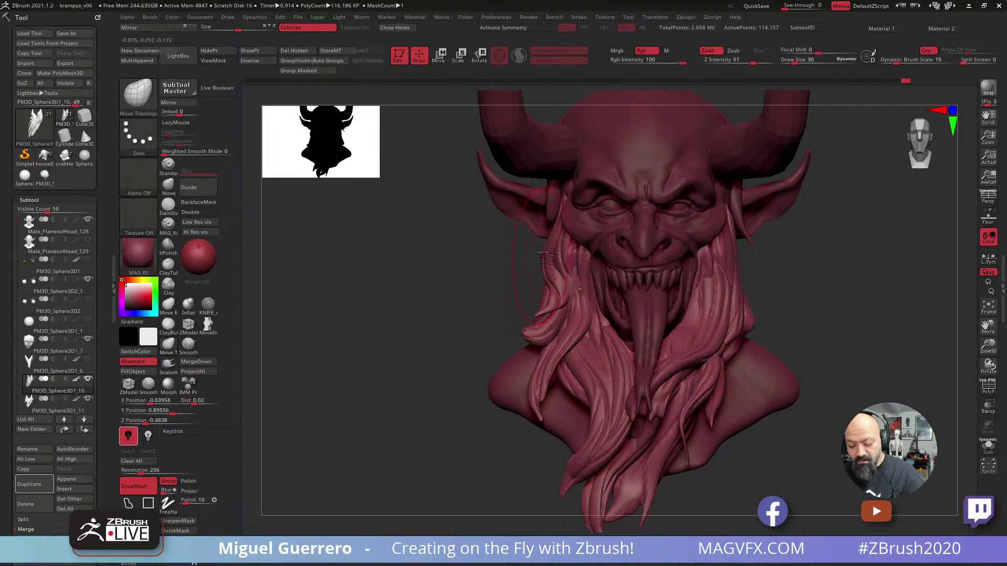
{"action": "left_click", "coordinate": [434, 281]}
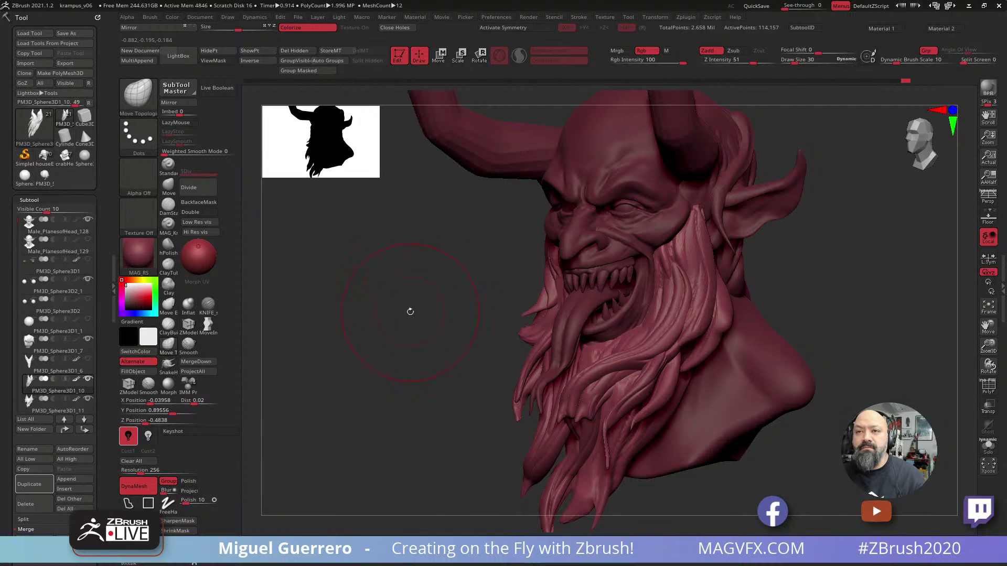
{"action": "left_click_drag", "start_coordinate": [416, 316], "coordinate": [413, 312], "text": "shift"}
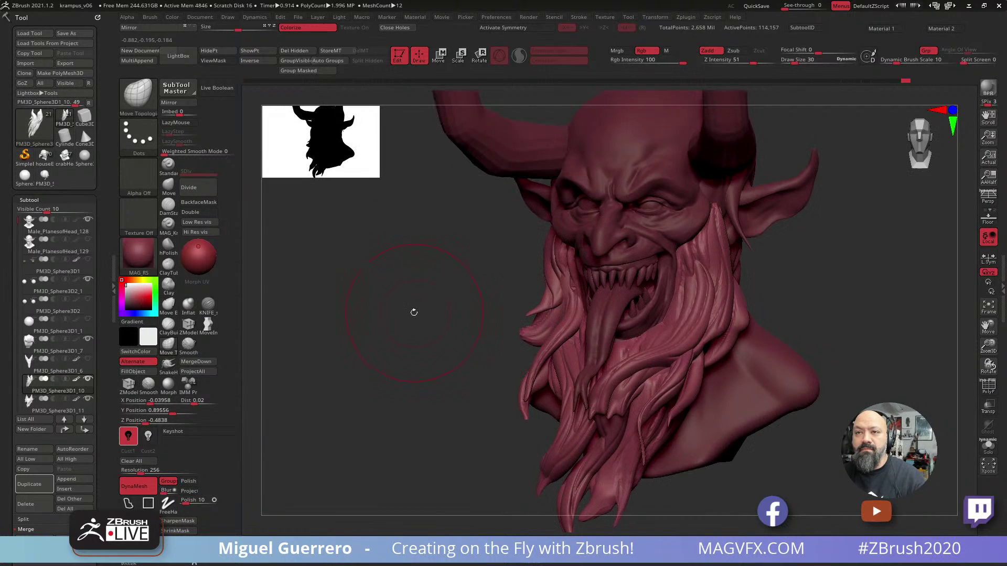
Select the head Male_PlanesofHead_128 and make a BPR render of the whole bust in BasicMaterial.
{"action": "left_click", "coordinate": [597, 247], "text": "alt"}
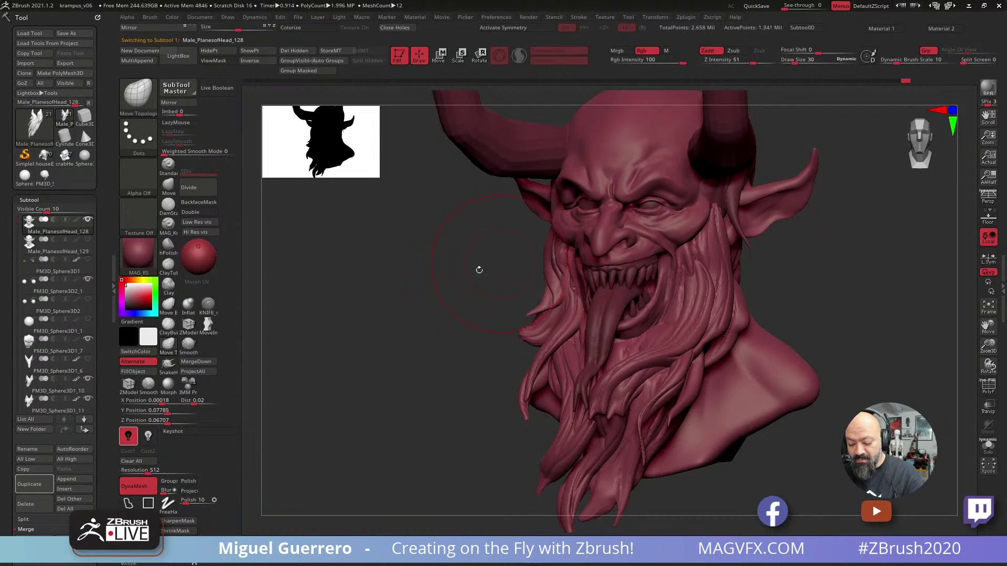
{"action": "left_click_drag", "start_coordinate": [477, 268], "coordinate": [454, 281], "text": "shift"}
{"action": "right_click_drag", "start_coordinate": [494, 293], "coordinate": [452, 363], "text": "ctrl"}
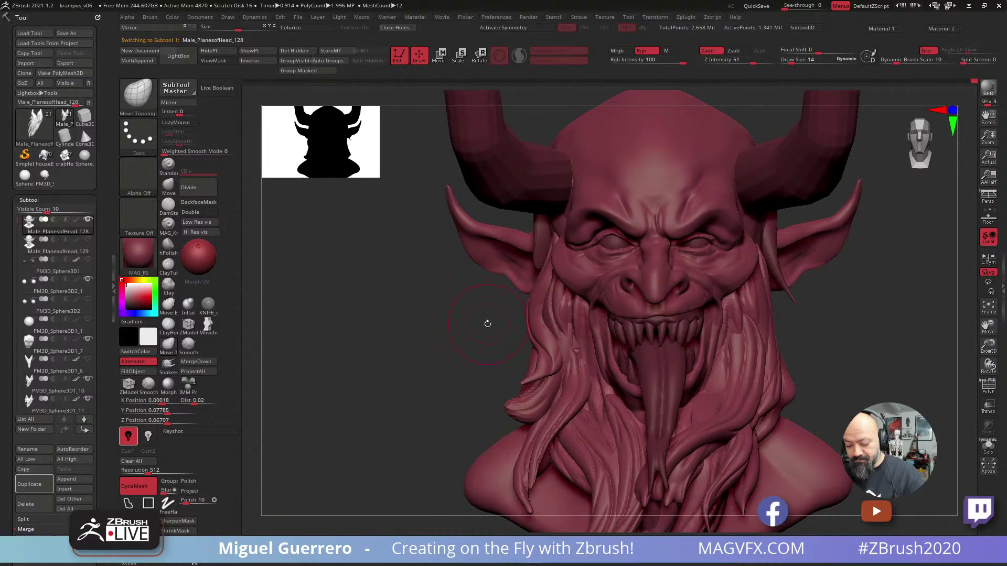
{"action": "right_click_drag", "start_coordinate": [487, 324], "coordinate": [453, 346], "text": "ctrl"}
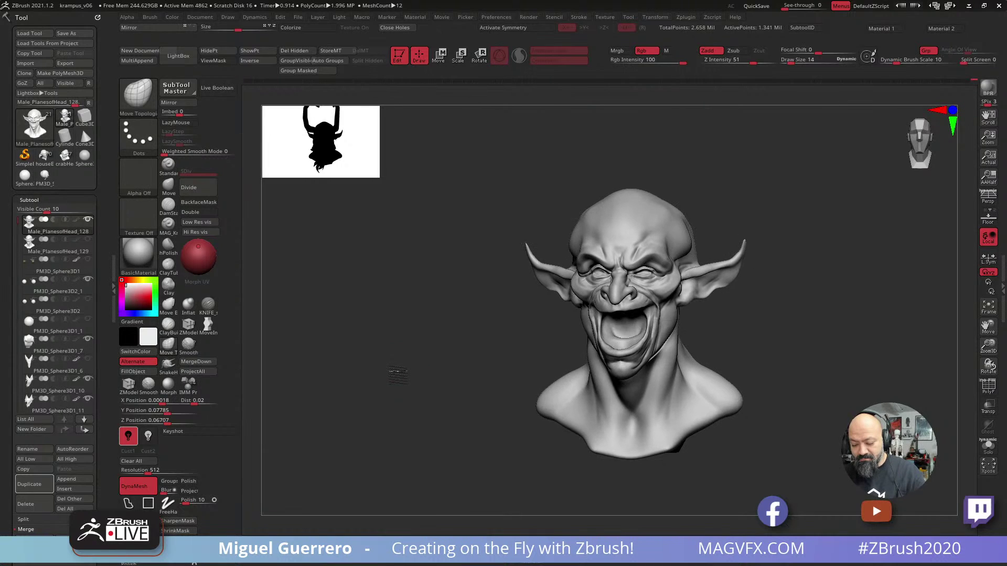
{"action": "left_click", "coordinate": [988, 87]}
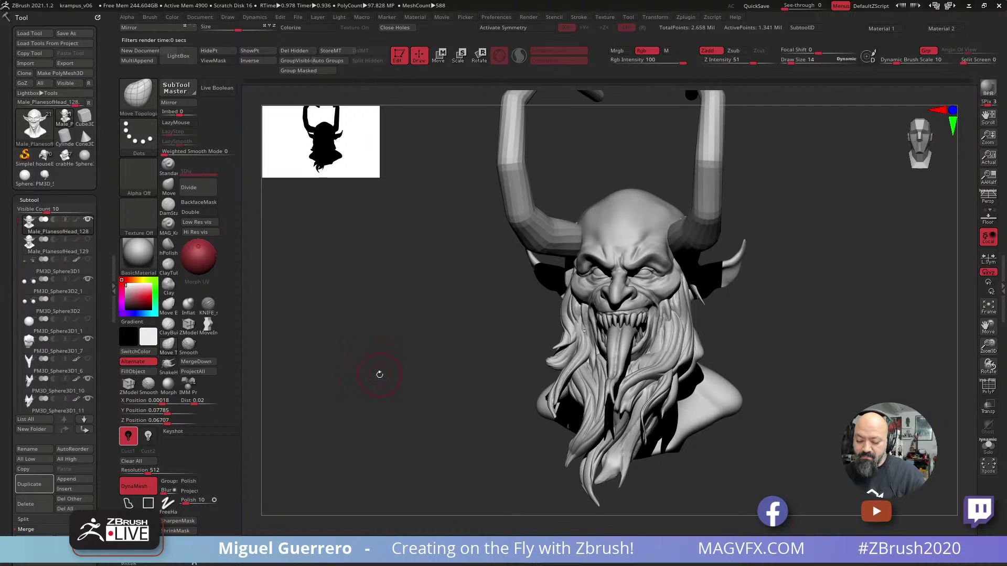
{"action": "mouse_move", "coordinate": [378, 375]}
{"action": "left_mouse_down"}
{"action": "mouse_move", "coordinate": [368, 384]}
{"action": "mouse_move", "coordinate": [391, 382]}
{"action": "left_mouse_up"}
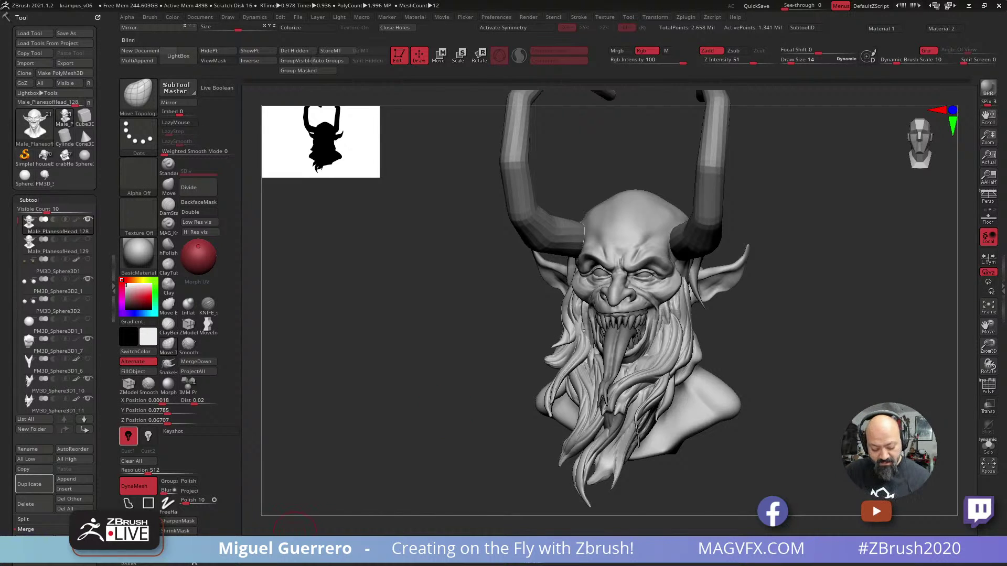
Compare the bust in different materials, including z6_2 and Marblesi, and apply MAG_Red.
{"action": "left_click", "coordinate": [295, 543]}
{"action": "left_click", "coordinate": [303, 544]}
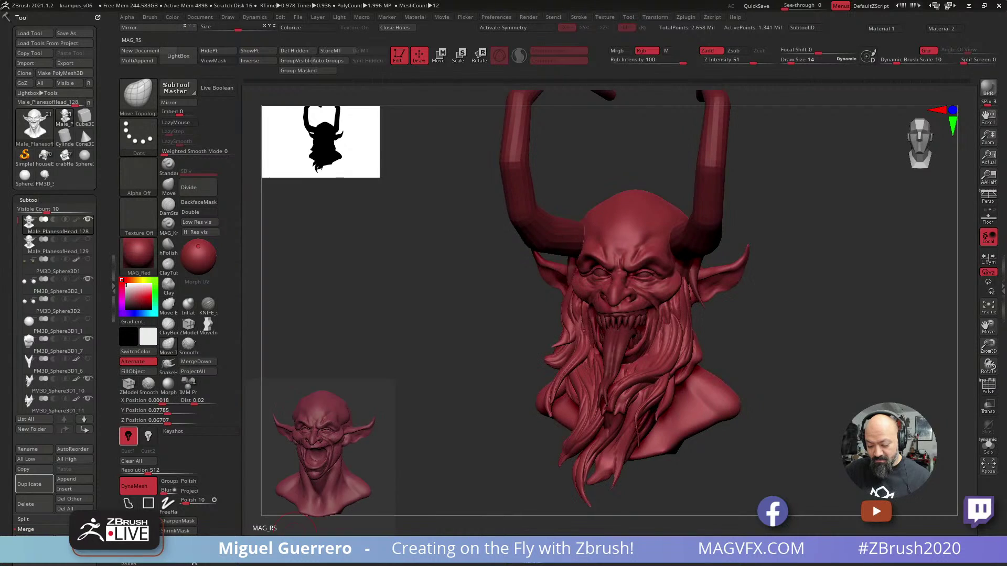
{"action": "left_click", "coordinate": [302, 544]}
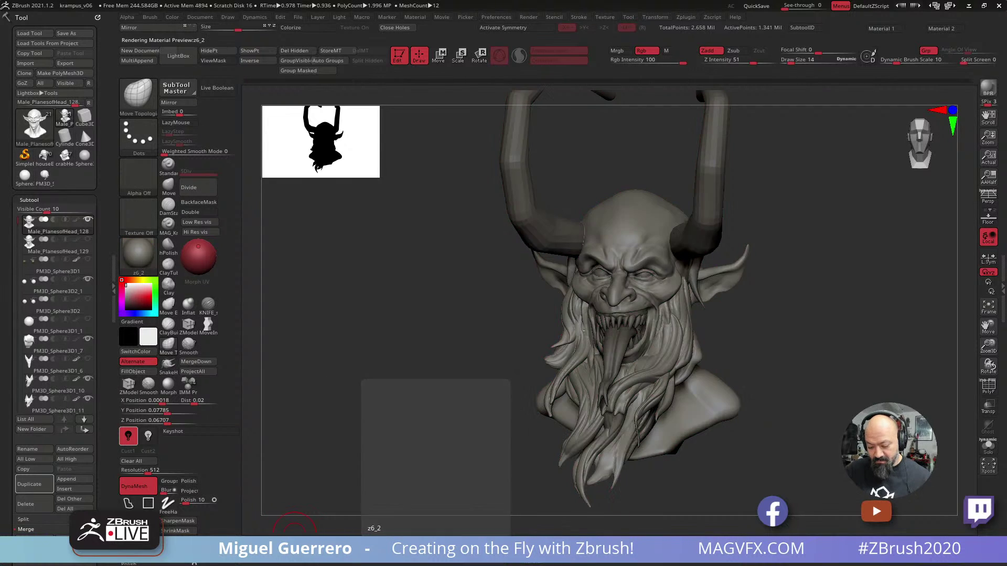
{"action": "left_click", "coordinate": [297, 544]}
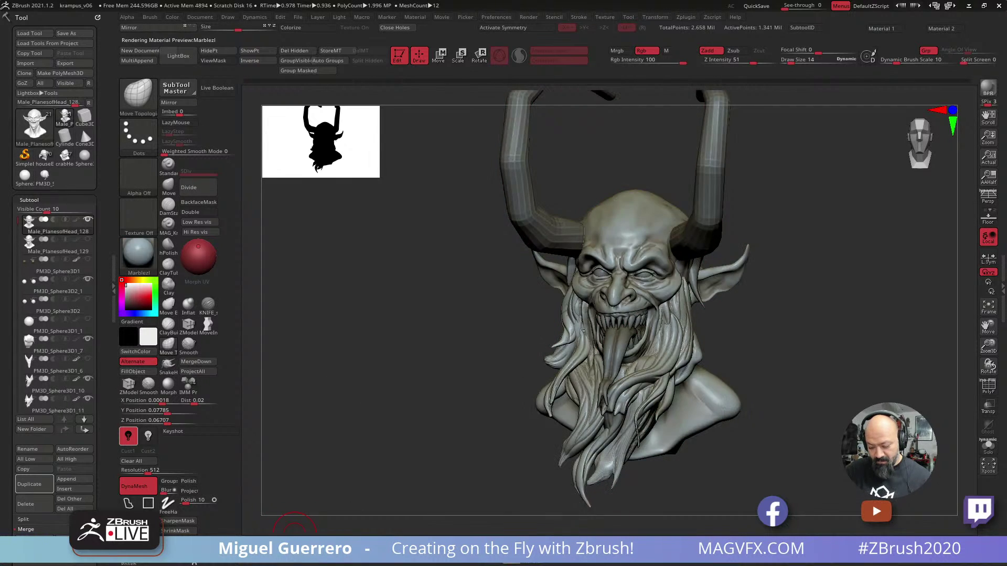
{"action": "type", "text": "sil"}
{"action": "left_click", "coordinate": [339, 528]}
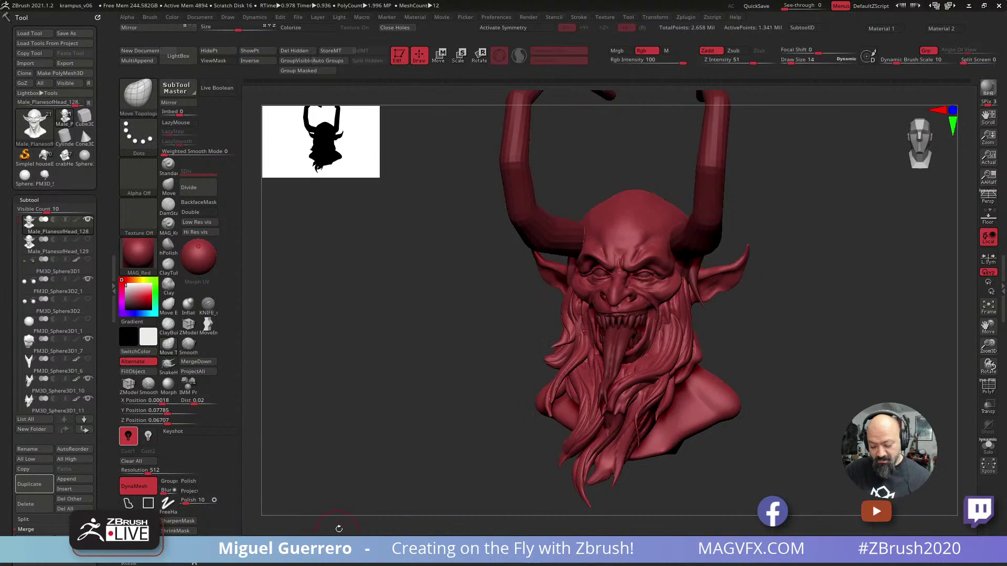
{"action": "left_click_drag", "start_coordinate": [361, 401], "coordinate": [372, 380], "text": "shift"}
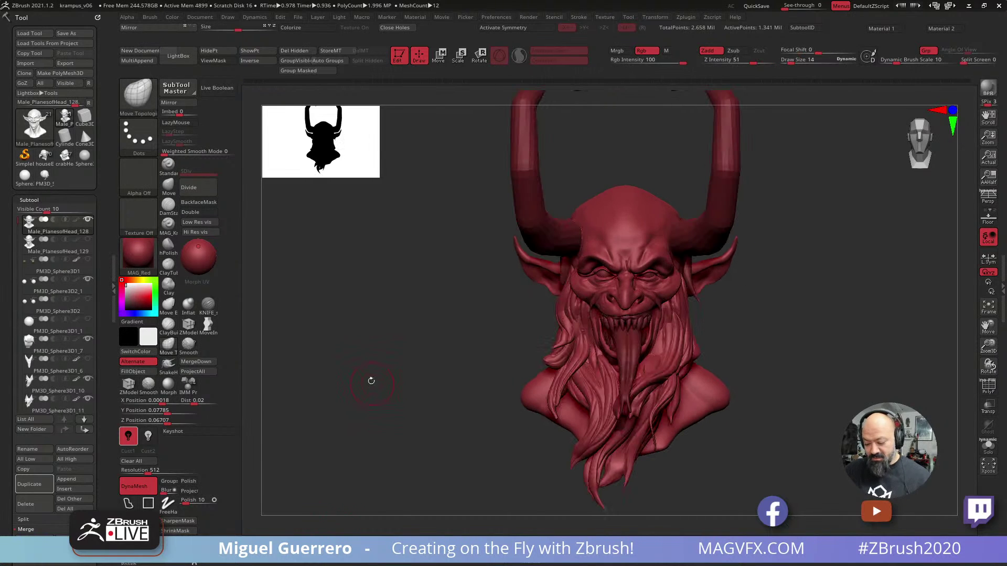
Select the horns subtool ZSphere2, duplicate it, and hide the original horns.
{"action": "left_click", "coordinate": [540, 228], "text": "alt"}
{"action": "left_click_drag", "start_coordinate": [449, 242], "coordinate": [387, 276]}
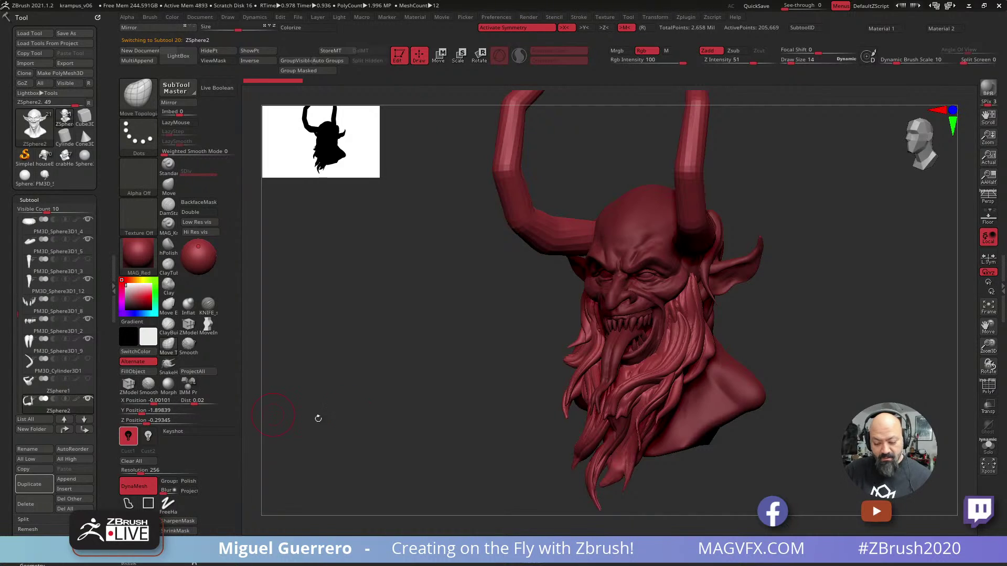
{"action": "left_click_drag", "start_coordinate": [318, 418], "coordinate": [394, 454]}
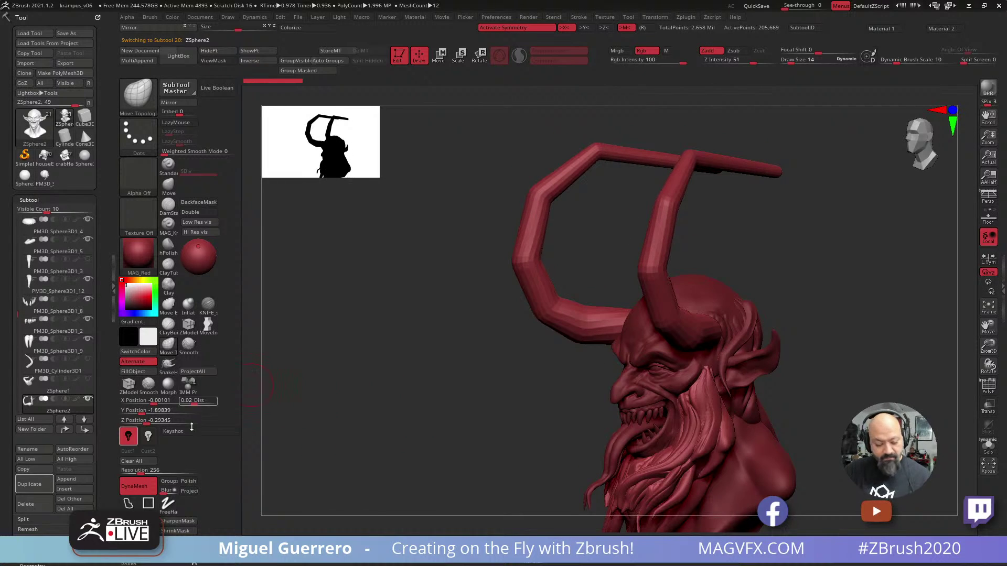
{"action": "left_click", "coordinate": [150, 452]}
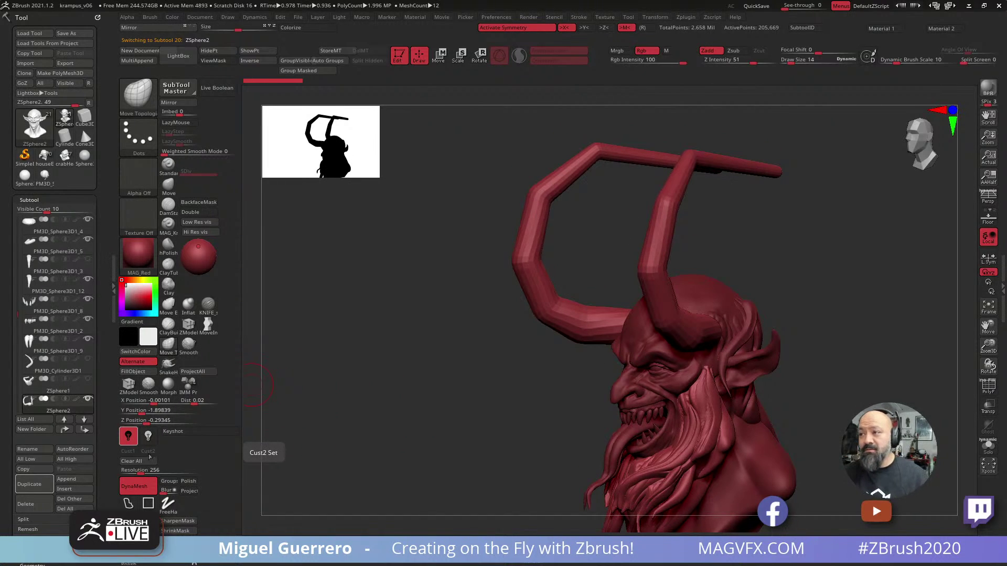
{"action": "scroll", "coordinate": [7, 464], "scroll_direction": "down", "scroll_amount": 1}
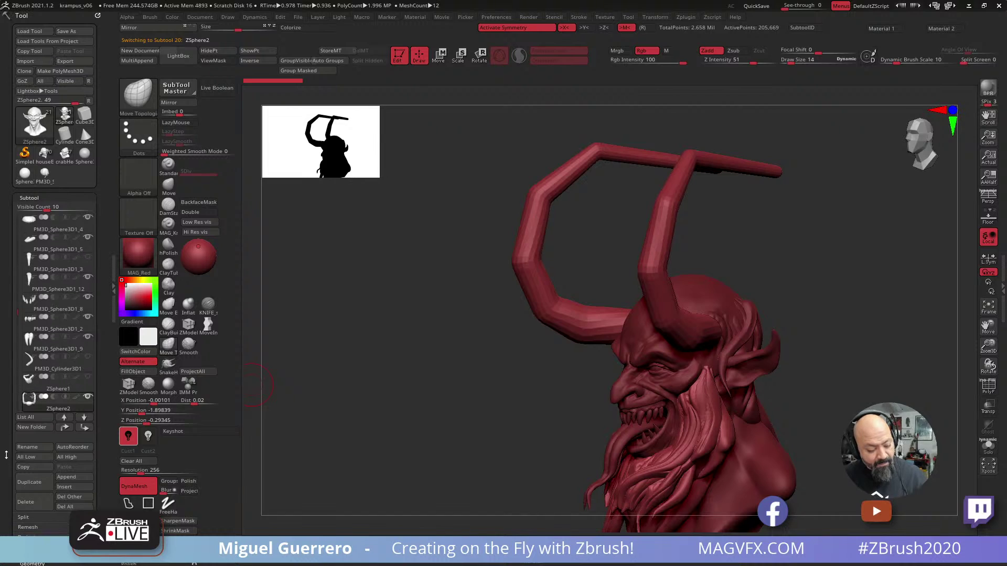
{"action": "left_click", "coordinate": [29, 480]}
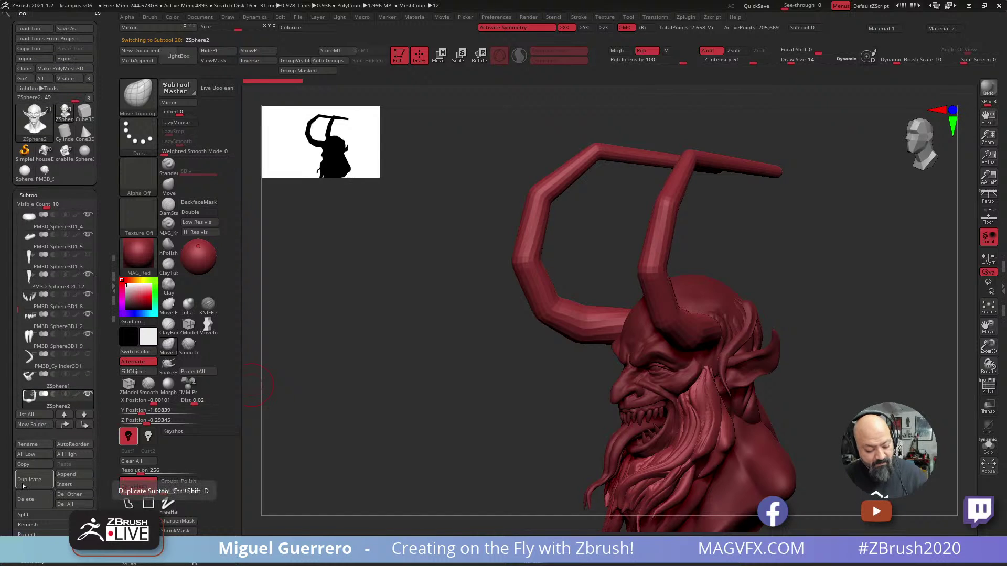
{"action": "left_click", "coordinate": [87, 375]}
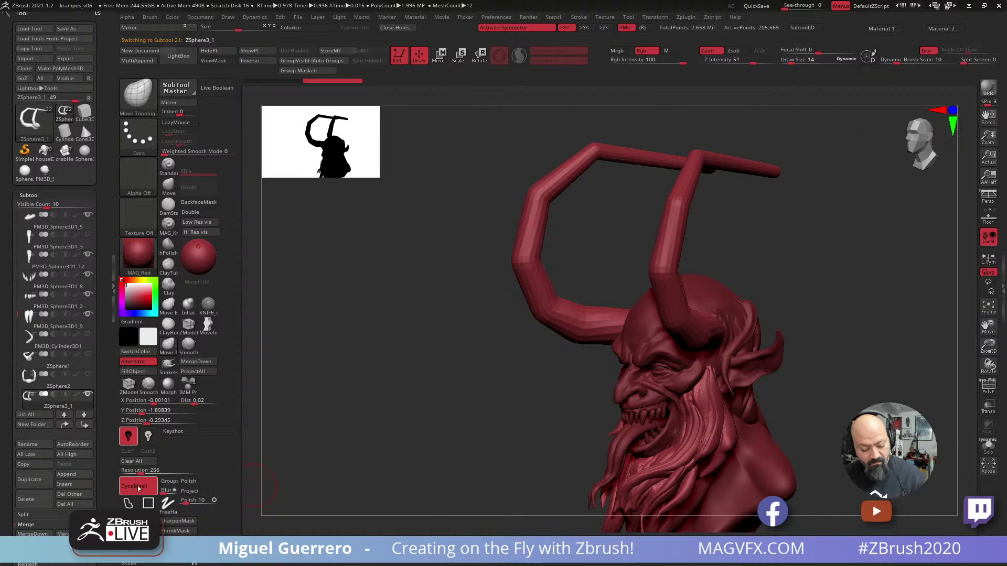
Leave the skin preview of the duplicated horns, storing the modified preview mesh as a new PolyMesh3D.
{"action": "left_click_drag", "start_coordinate": [405, 407], "coordinate": [540, 310]}
{"action": "key", "text": "x"}
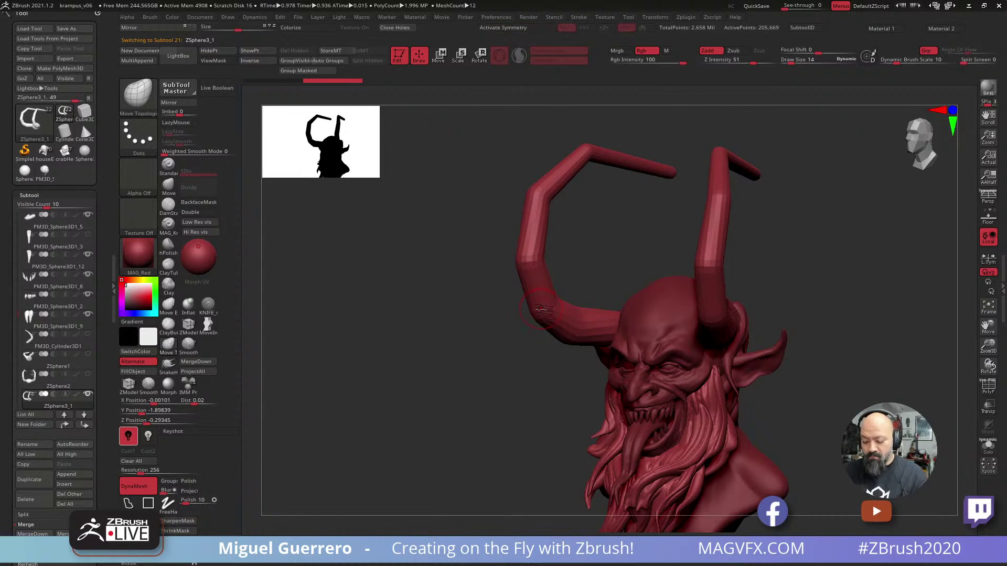
{"action": "key", "text": "x"}
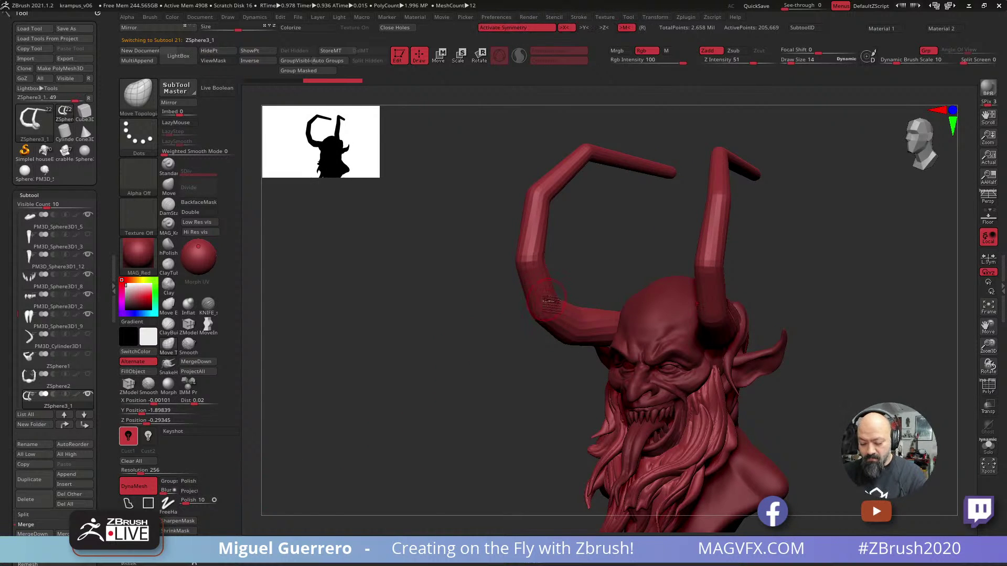
{"action": "left_click_drag", "start_coordinate": [439, 410], "coordinate": [441, 406]}
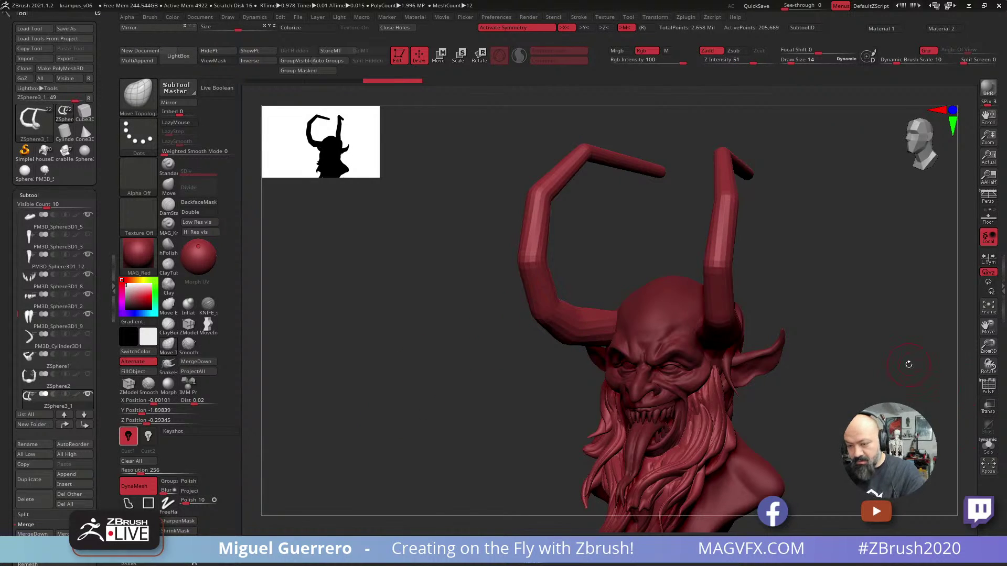
{"action": "key", "text": "a"}
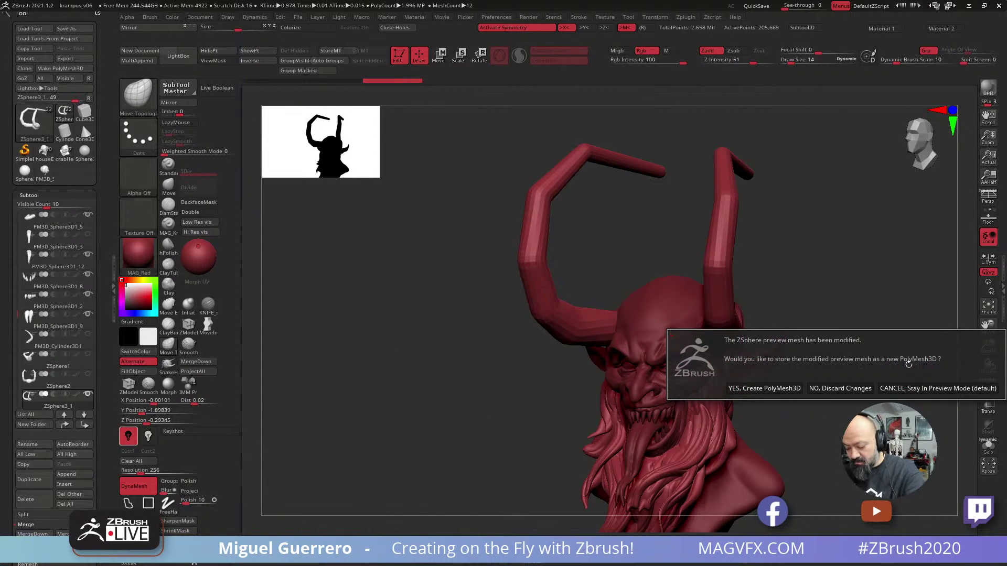
{"action": "left_click", "coordinate": [764, 389]}
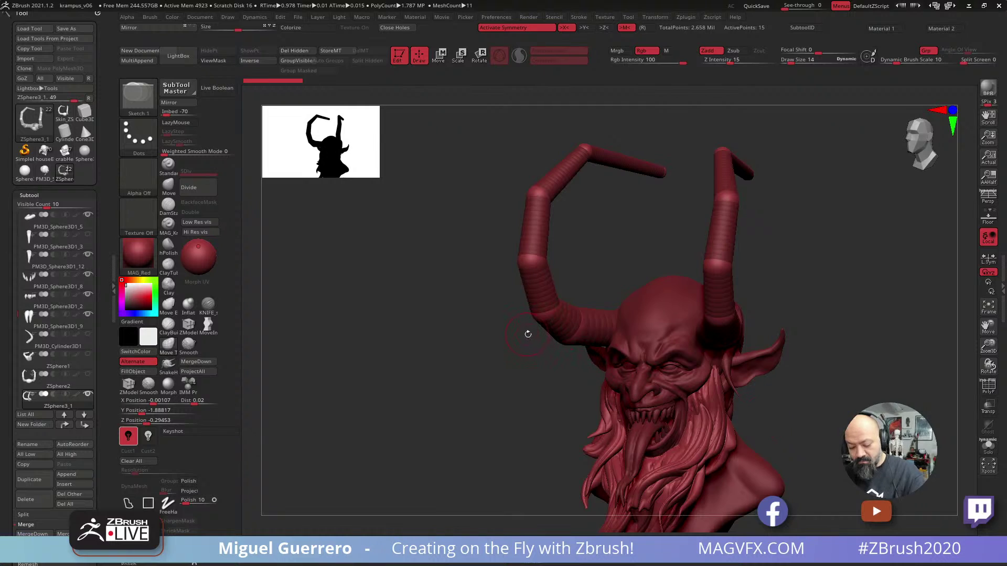
Preview the duplicated horns as a skin and make an adaptive skin with density 2 and DynaMesh resolution 256.
{"action": "key", "text": "a"}
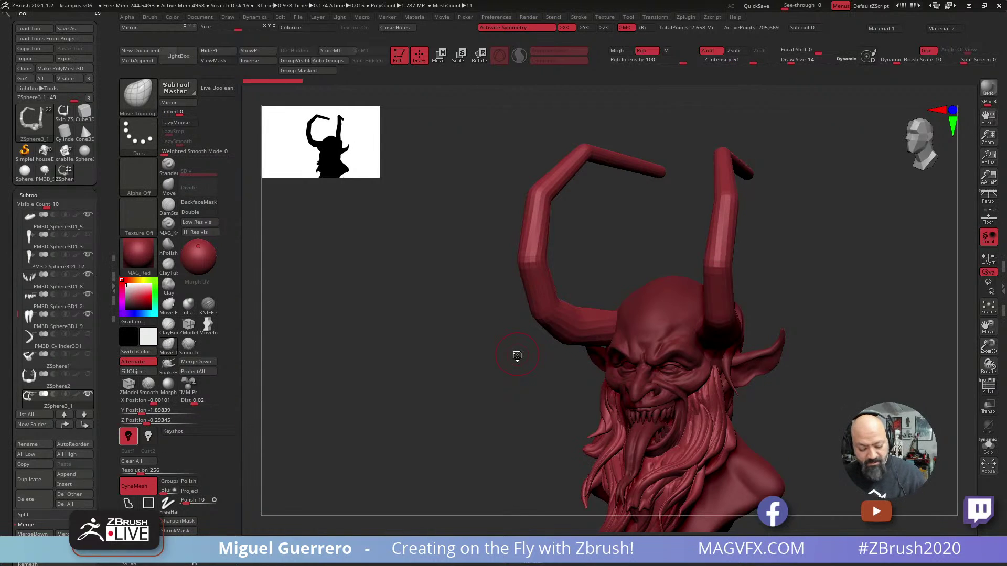
{"action": "scroll", "coordinate": [97, 465], "scroll_direction": "down", "scroll_amount": 15}
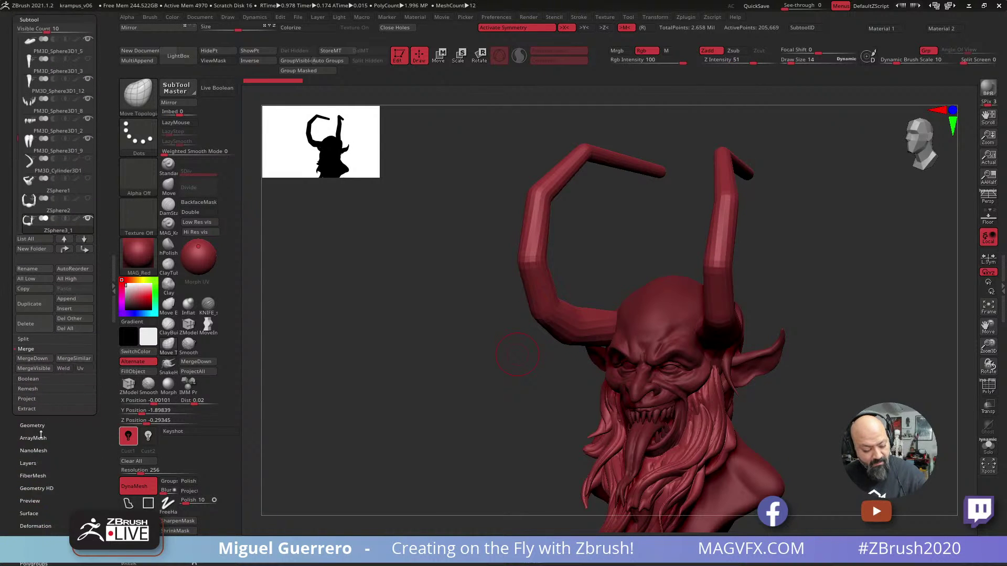
{"action": "scroll", "coordinate": [66, 419], "scroll_direction": "down", "scroll_amount": 5}
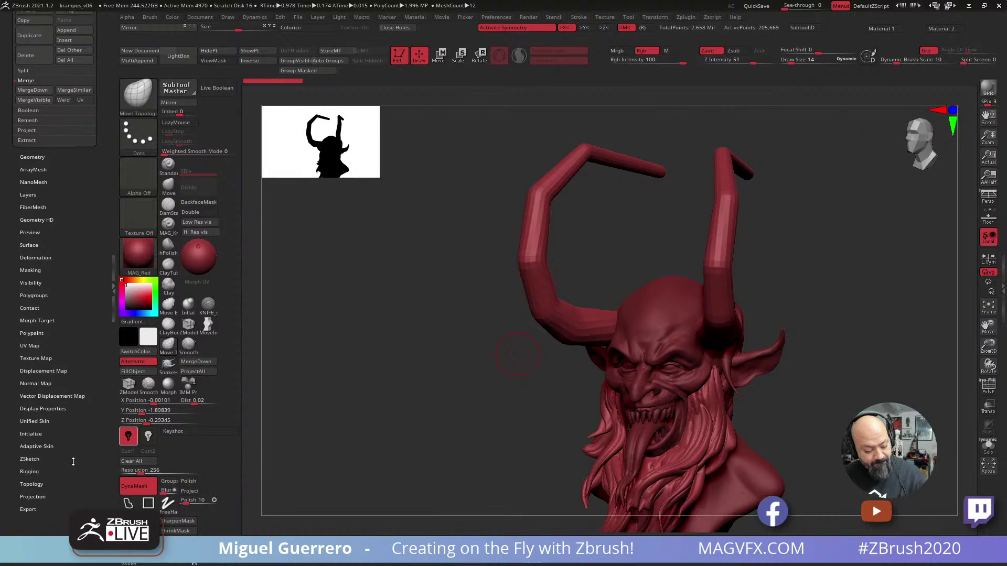
{"action": "left_click", "coordinate": [35, 449]}
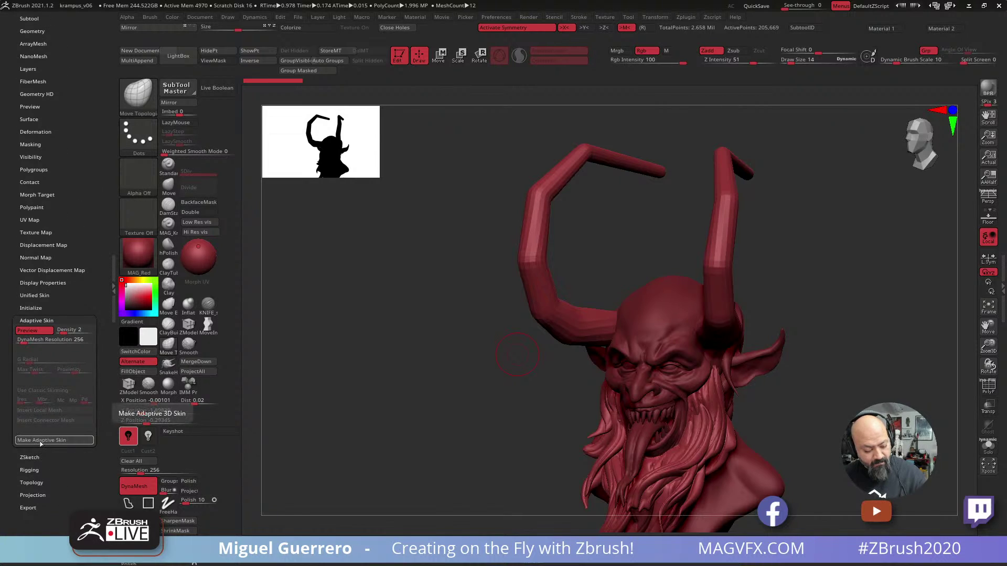
{"action": "left_click", "coordinate": [37, 441]}
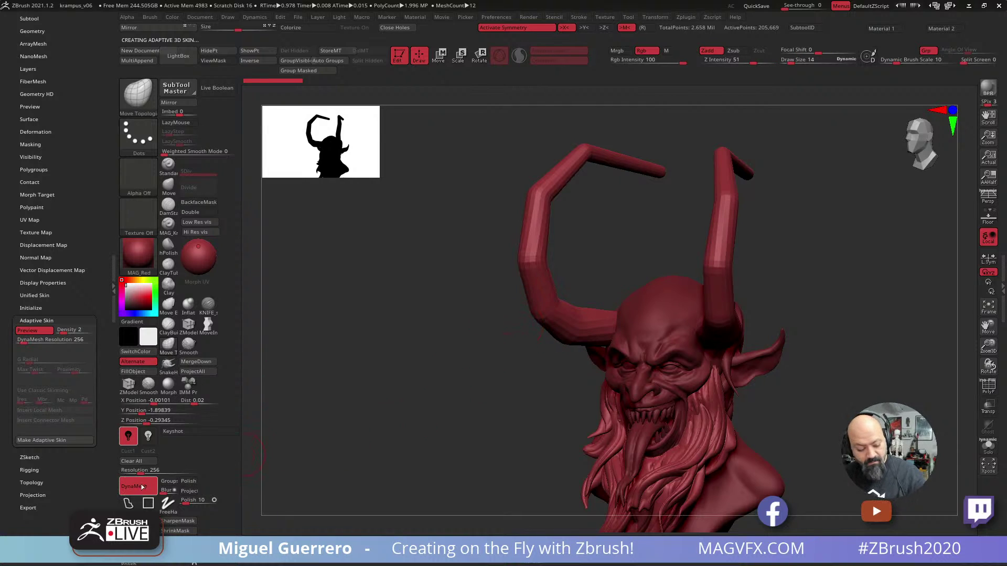
Smooth away the faceted surface along both horns, from the bases to the upper bends, enlarging the brush to size 22.
{"action": "key", "text": "shift"}
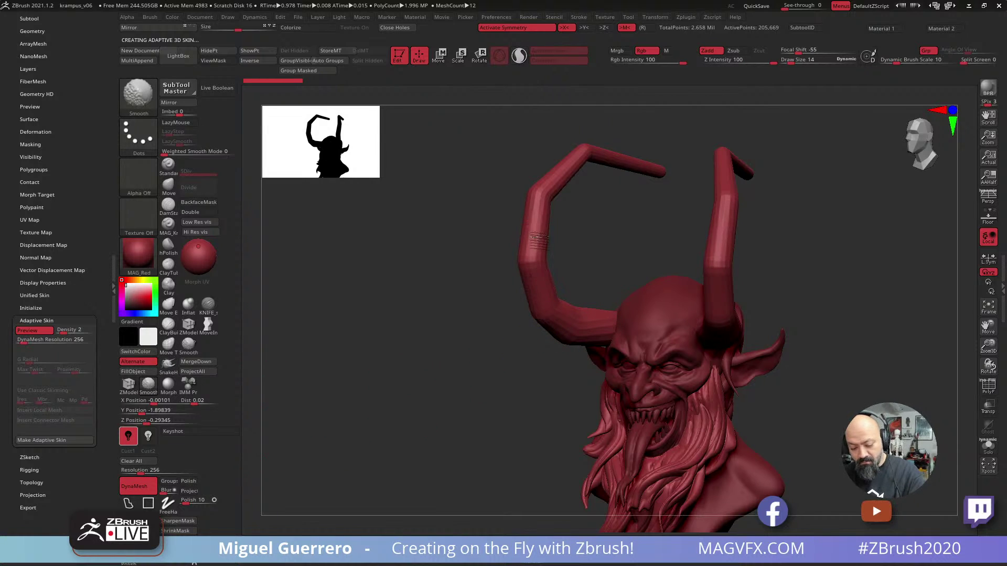
{"action": "mouse_move", "coordinate": [539, 241]}
{"action": "left_mouse_down", "text": "shift"}
{"action": "mouse_move", "coordinate": [529, 268]}
{"action": "mouse_move", "coordinate": [568, 157]}
{"action": "left_mouse_up", "text": "shift"}
{"action": "key", "text": "bracketright"}
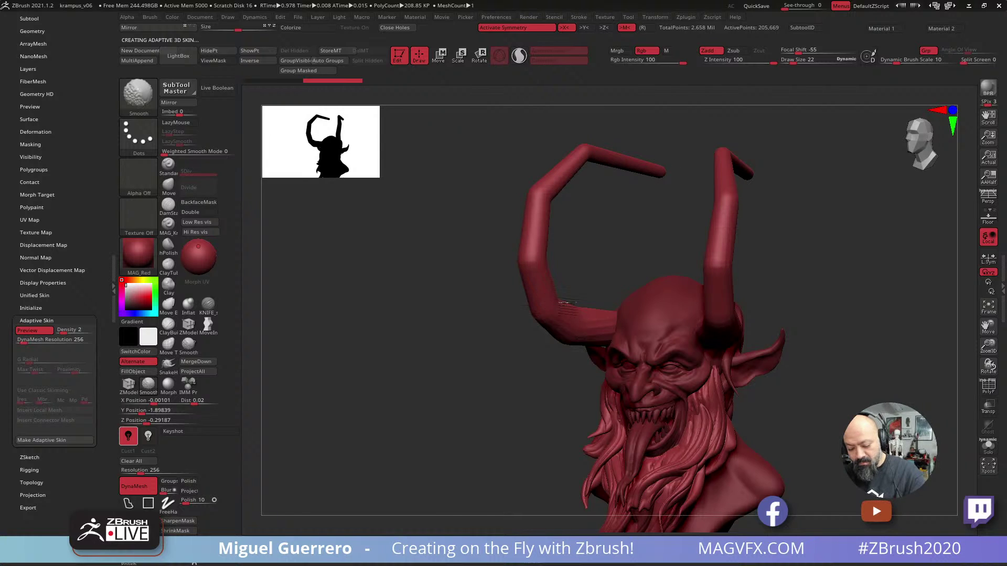
{"action": "left_click_drag", "start_coordinate": [607, 333], "coordinate": [593, 324], "text": "shift"}
{"action": "left_click_drag", "start_coordinate": [450, 346], "coordinate": [587, 341]}
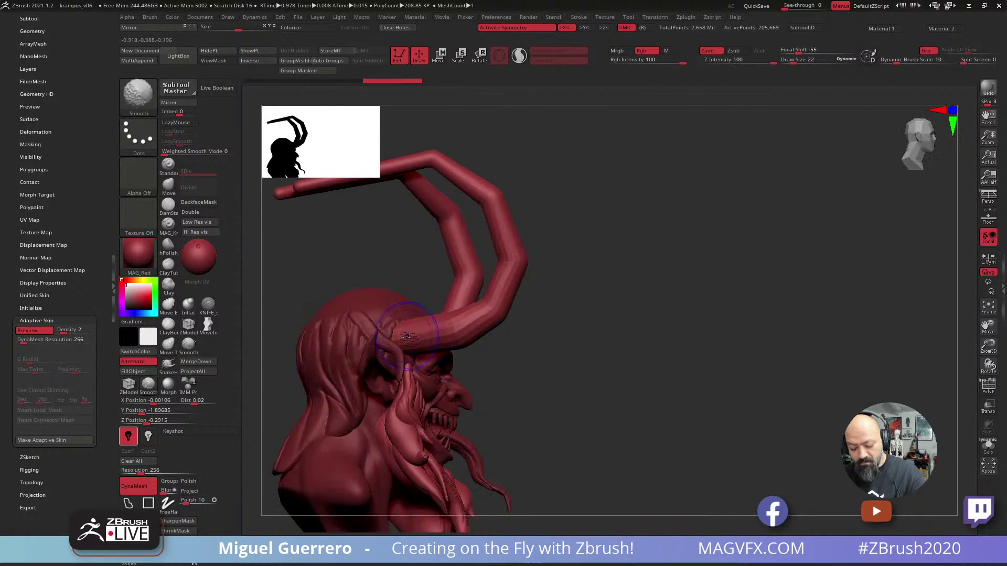
{"action": "mouse_move", "coordinate": [409, 336]}
{"action": "left_mouse_down", "text": "shift"}
{"action": "mouse_move", "coordinate": [473, 332]}
{"action": "mouse_move", "coordinate": [508, 239]}
{"action": "mouse_move", "coordinate": [449, 177]}
{"action": "left_mouse_up", "text": "shift"}
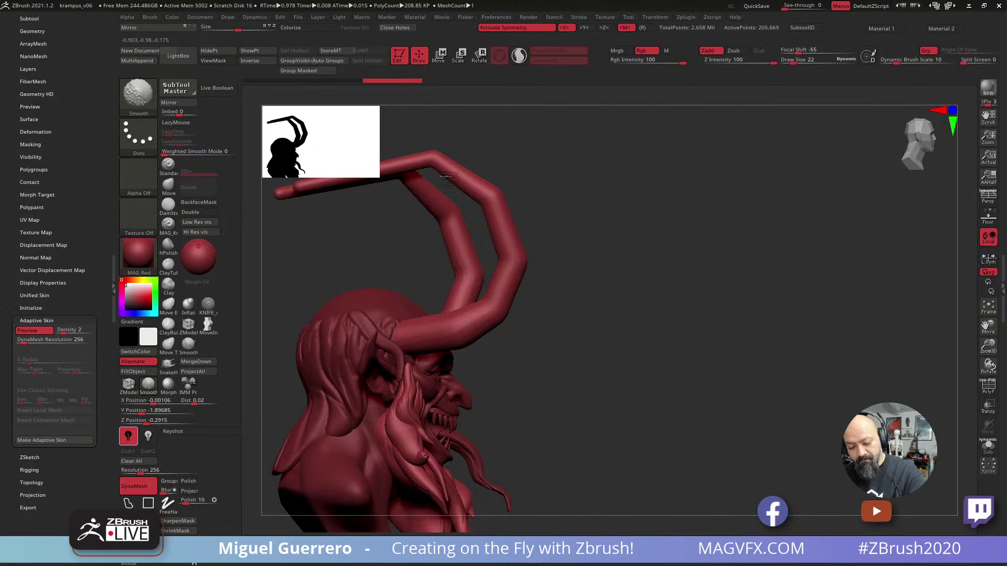
{"action": "left_click_drag", "start_coordinate": [537, 213], "coordinate": [661, 250], "text": "alt"}
{"action": "left_click_drag", "start_coordinate": [477, 275], "coordinate": [409, 257], "text": "shift"}
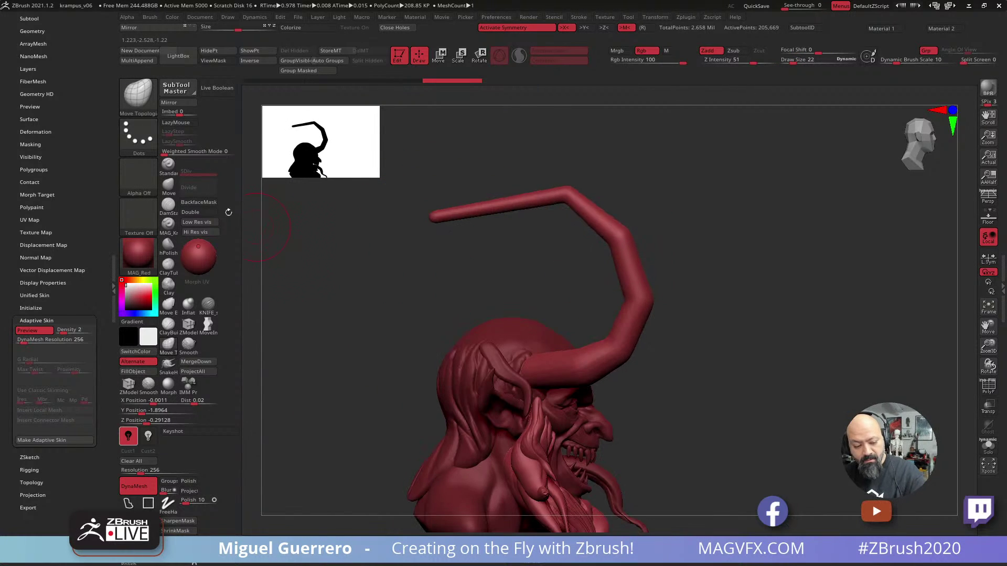
Arch the rear-pointing upper part of the horns with the Move brush and taper the tips using weighted smooth mode 1.
{"action": "left_click", "coordinate": [169, 188]}
{"action": "left_click_drag", "start_coordinate": [598, 214], "coordinate": [595, 198]}
{"action": "left_click_drag", "start_coordinate": [516, 201], "coordinate": [529, 188]}
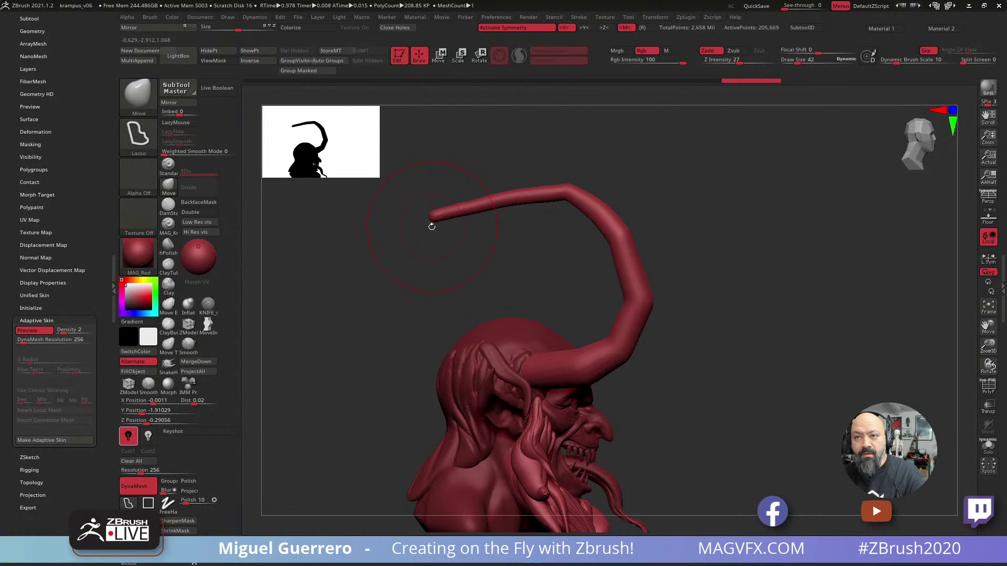
{"action": "key", "text": "shift"}
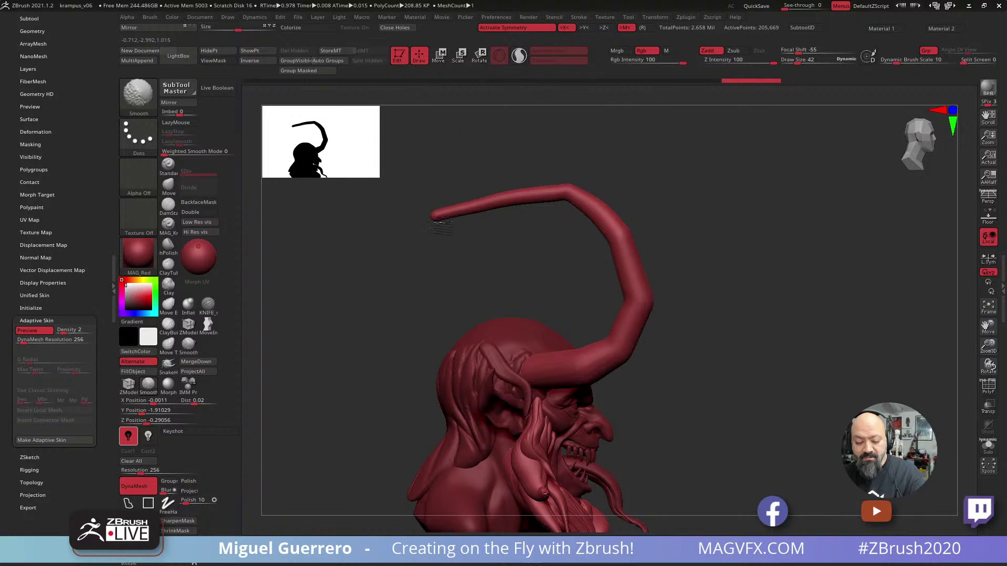
{"action": "left_click", "coordinate": [171, 153]}
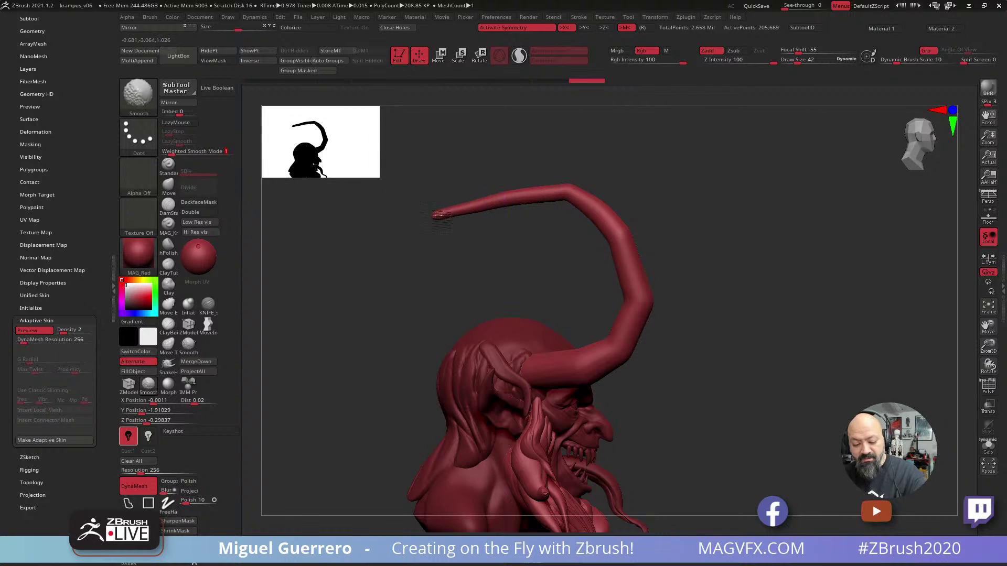
{"action": "mouse_move", "coordinate": [461, 210]}
{"action": "left_mouse_down", "text": "shift"}
{"action": "mouse_move", "coordinate": [528, 168]}
{"action": "mouse_move", "coordinate": [561, 190]}
{"action": "mouse_move", "coordinate": [589, 252]}
{"action": "mouse_move", "coordinate": [613, 238]}
{"action": "left_mouse_up", "text": "shift"}
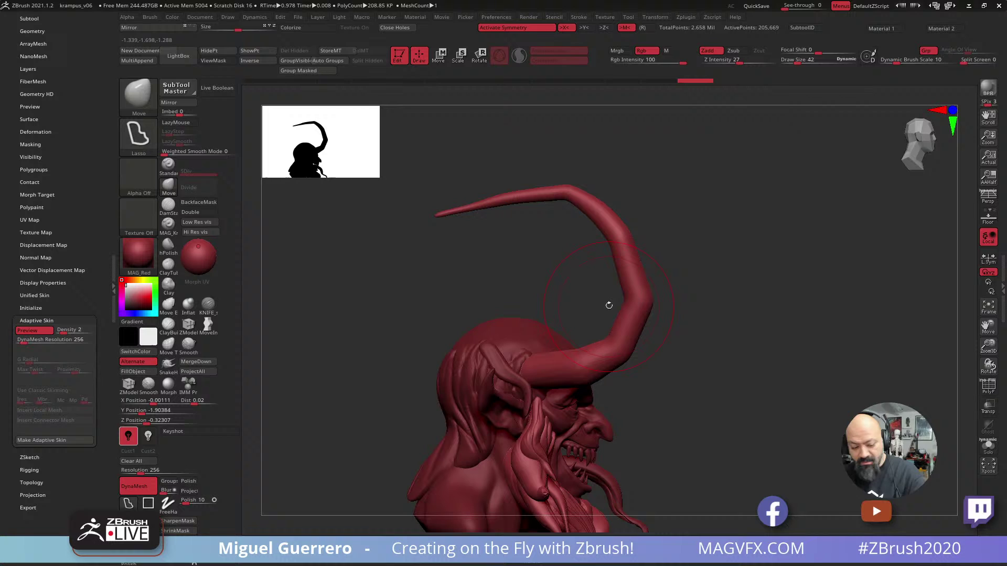
Push the front bends of the horns outward with the Move brush to round their curve in side view.
{"action": "left_click", "coordinate": [168, 186]}
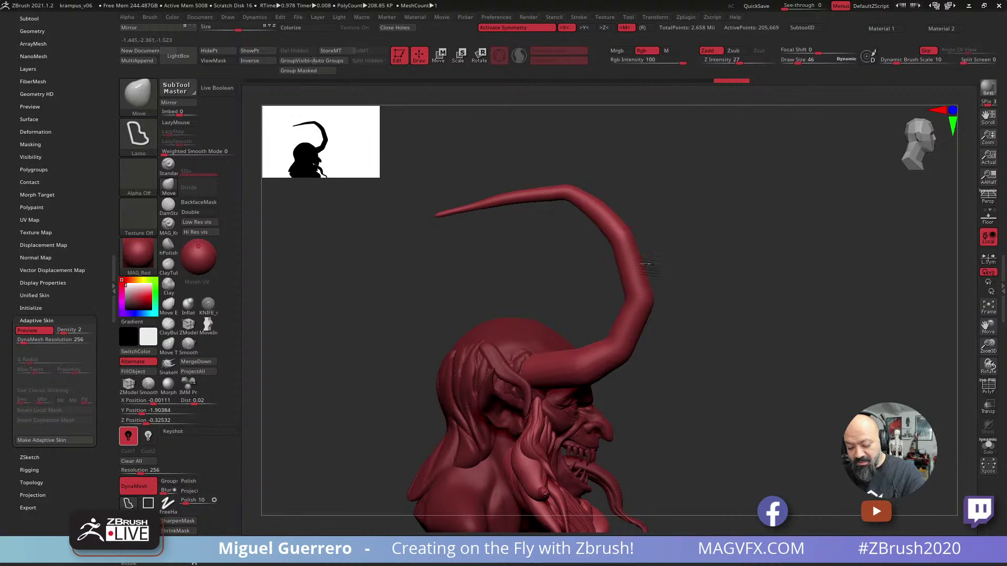
{"action": "left_click_drag", "start_coordinate": [636, 262], "coordinate": [658, 261]}
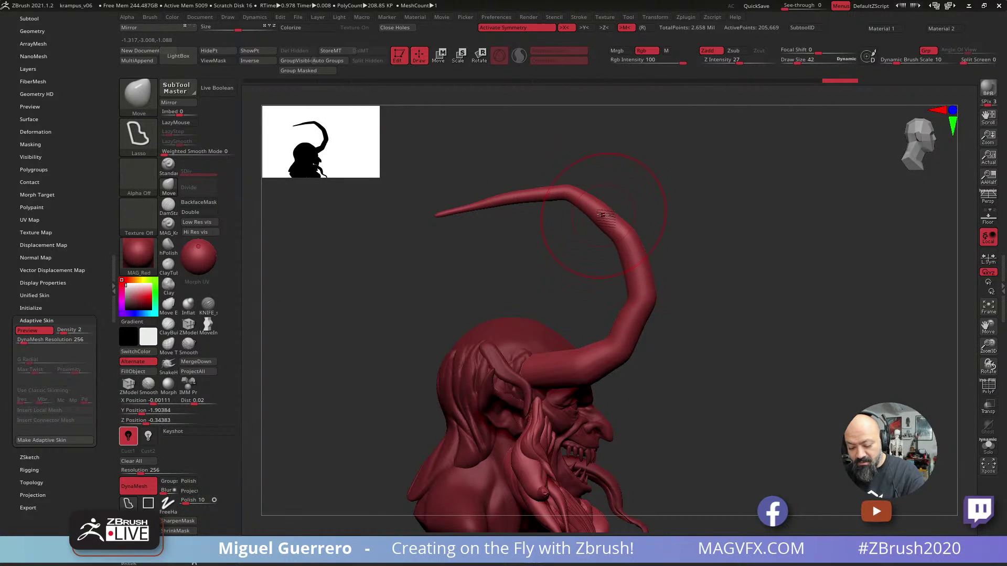
{"action": "left_click_drag", "start_coordinate": [601, 215], "coordinate": [618, 216]}
{"action": "left_click_drag", "start_coordinate": [638, 334], "coordinate": [665, 347]}
{"action": "mouse_move", "coordinate": [630, 295]}
{"action": "left_mouse_down"}
{"action": "mouse_move", "coordinate": [619, 298]}
{"action": "mouse_move", "coordinate": [653, 308]}
{"action": "mouse_move", "coordinate": [618, 286]}
{"action": "left_mouse_up"}
{"action": "key", "text": "shift"}
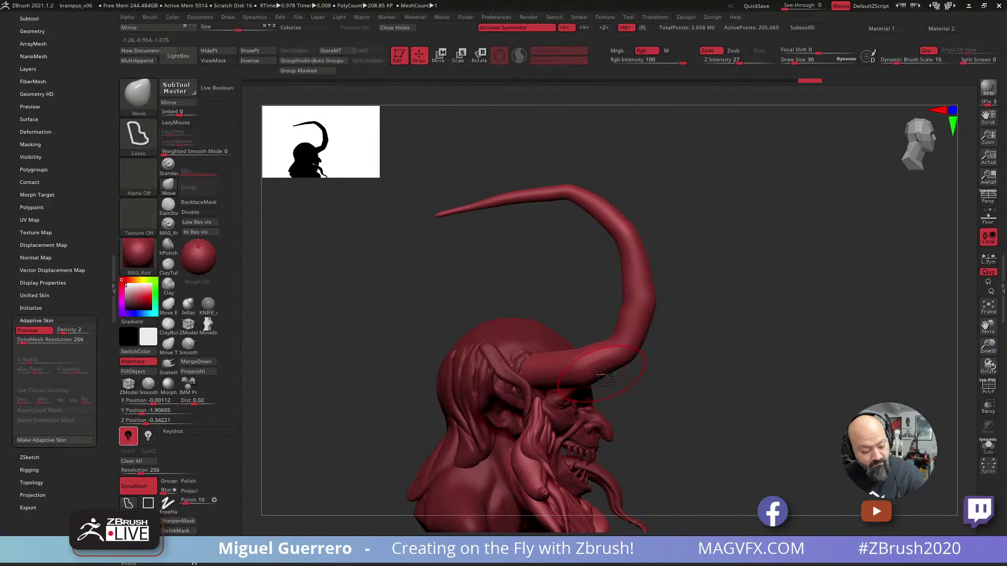
Reshape the underside of the horn bases, smooth the lower bends, and lift the thin upper sections into a cleaner arc.
{"action": "mouse_move", "coordinate": [602, 375]}
{"action": "left_mouse_down"}
{"action": "mouse_move", "coordinate": [612, 383]}
{"action": "mouse_move", "coordinate": [563, 391]}
{"action": "left_mouse_up"}
{"action": "mouse_move", "coordinate": [548, 357]}
{"action": "left_mouse_down", "text": "shift"}
{"action": "mouse_move", "coordinate": [599, 348]}
{"action": "mouse_move", "coordinate": [552, 357]}
{"action": "mouse_move", "coordinate": [617, 318]}
{"action": "left_mouse_up", "text": "shift"}
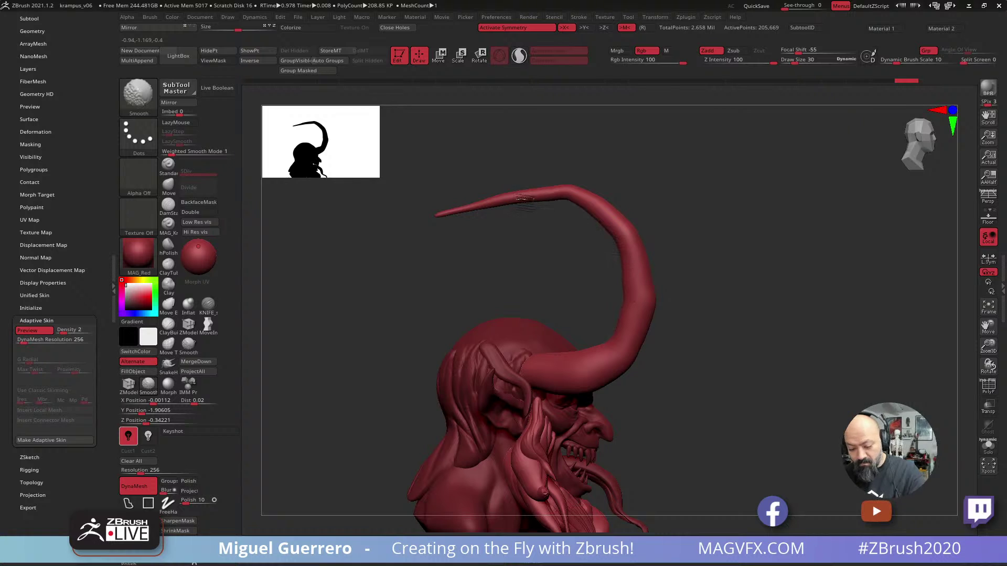
{"action": "left_click_drag", "start_coordinate": [525, 198], "coordinate": [528, 190]}
{"action": "left_click_drag", "start_coordinate": [496, 205], "coordinate": [472, 201]}
{"action": "mouse_move", "coordinate": [538, 197]}
{"action": "left_mouse_down"}
{"action": "mouse_move", "coordinate": [601, 206]}
{"action": "mouse_move", "coordinate": [508, 255]}
{"action": "left_mouse_up"}
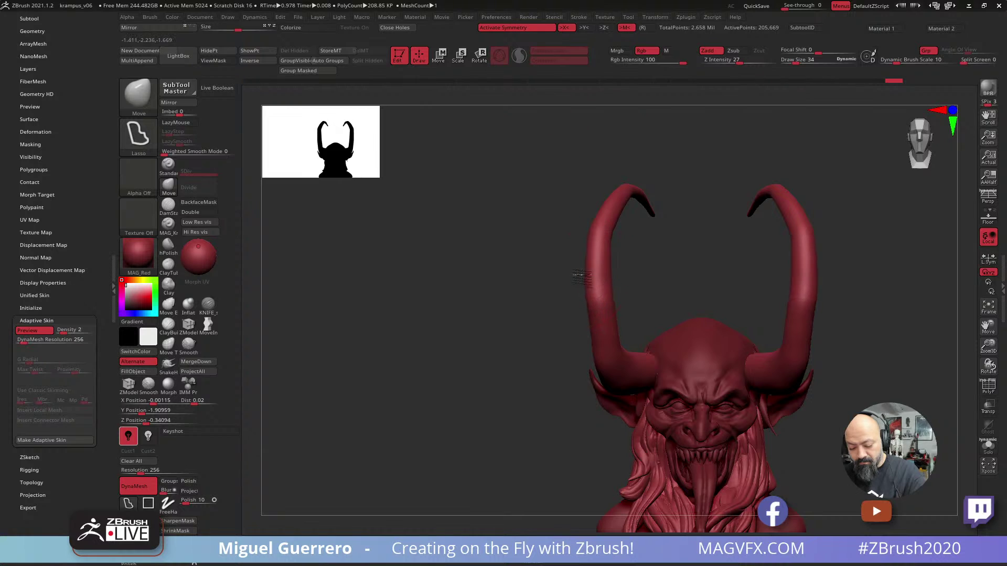
{"action": "mouse_move", "coordinate": [591, 336]}
{"action": "left_mouse_down"}
{"action": "mouse_move", "coordinate": [485, 324]}
{"action": "mouse_move", "coordinate": [494, 346]}
{"action": "left_mouse_up"}
Thicken the bases and lower curves of the horns with the Inflat brush at draw size 34, then smooth their transitions.
{"action": "left_click", "coordinate": [189, 306]}
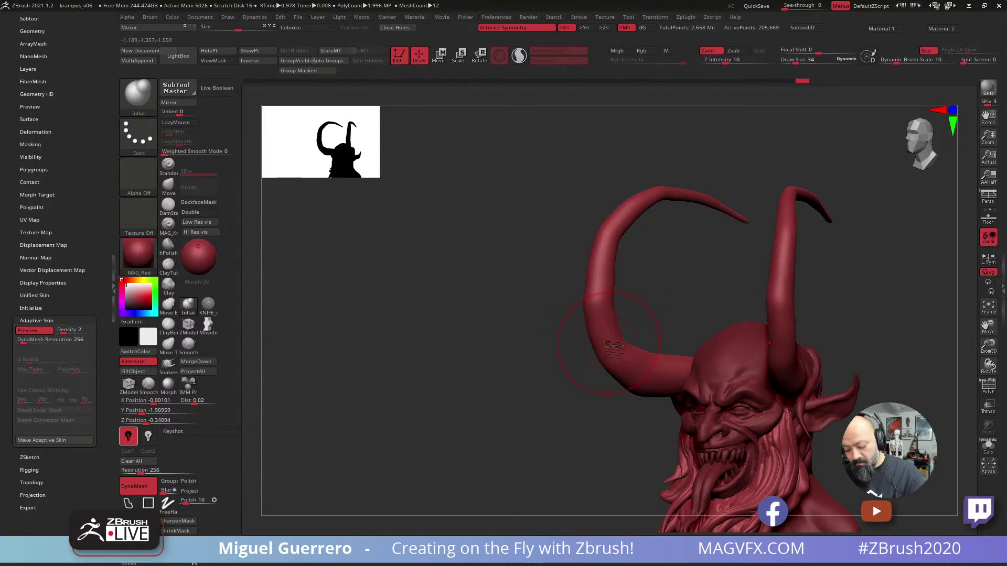
{"action": "left_click_drag", "start_coordinate": [608, 342], "coordinate": [681, 377]}
{"action": "left_click_drag", "start_coordinate": [612, 339], "coordinate": [603, 252]}
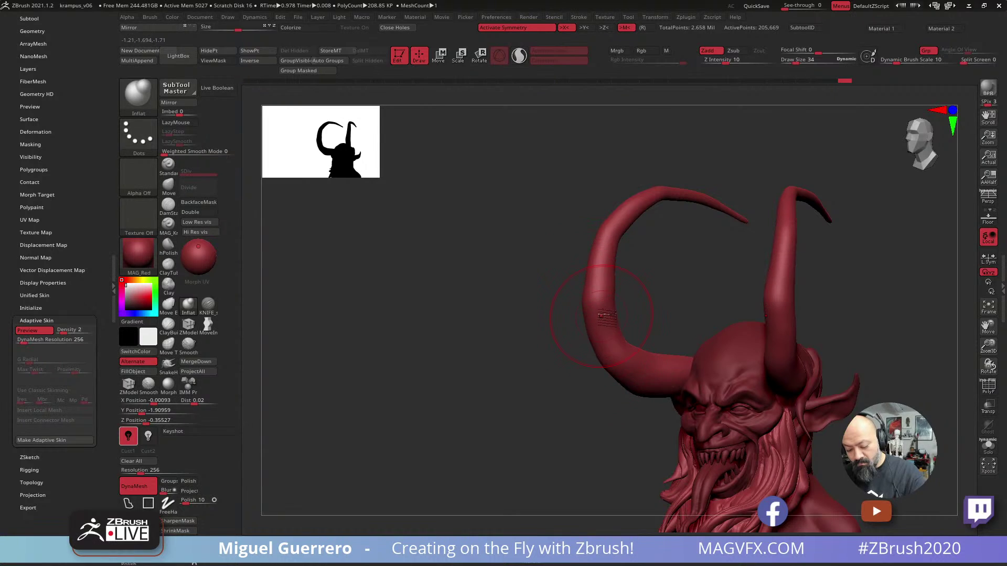
{"action": "left_click_drag", "start_coordinate": [603, 316], "coordinate": [642, 367]}
{"action": "left_click_drag", "start_coordinate": [608, 279], "coordinate": [628, 212]}
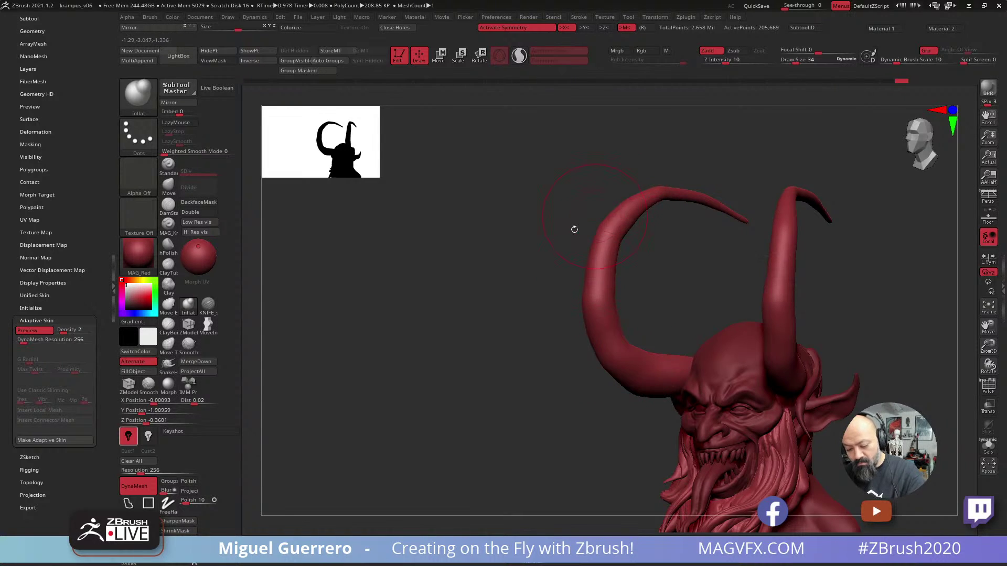
{"action": "left_click_drag", "start_coordinate": [573, 229], "coordinate": [687, 232]}
{"action": "mouse_move", "coordinate": [585, 294]}
{"action": "left_mouse_down"}
{"action": "mouse_move", "coordinate": [567, 242]}
{"action": "mouse_move", "coordinate": [588, 298]}
{"action": "mouse_move", "coordinate": [560, 360]}
{"action": "mouse_move", "coordinate": [500, 376]}
{"action": "mouse_move", "coordinate": [558, 363]}
{"action": "left_mouse_up"}
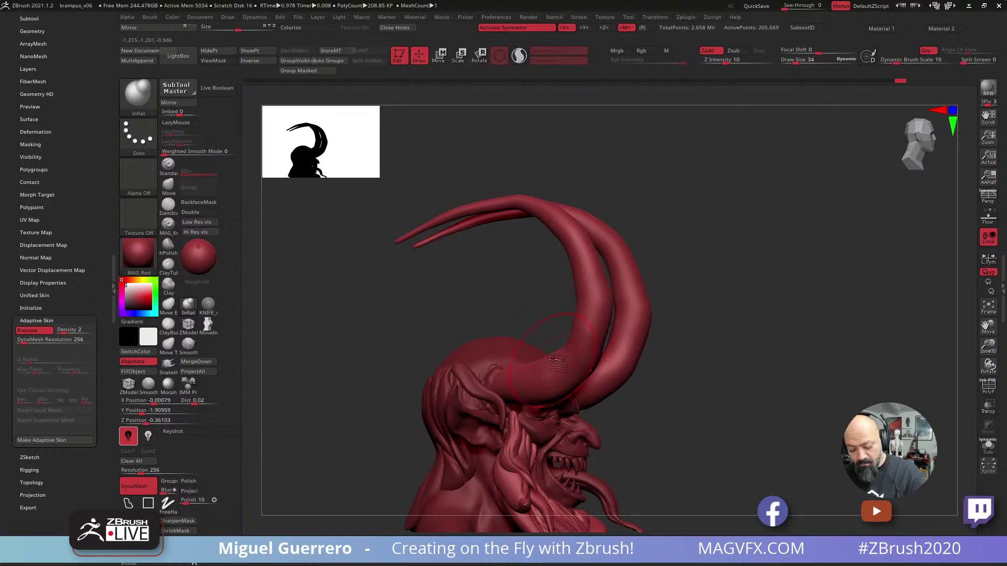
{"action": "left_click_drag", "start_coordinate": [682, 323], "coordinate": [751, 268], "text": "alt"}
{"action": "left_click_drag", "start_coordinate": [521, 266], "coordinate": [538, 266]}
{"action": "left_click_drag", "start_coordinate": [650, 236], "coordinate": [606, 332], "text": "shift"}
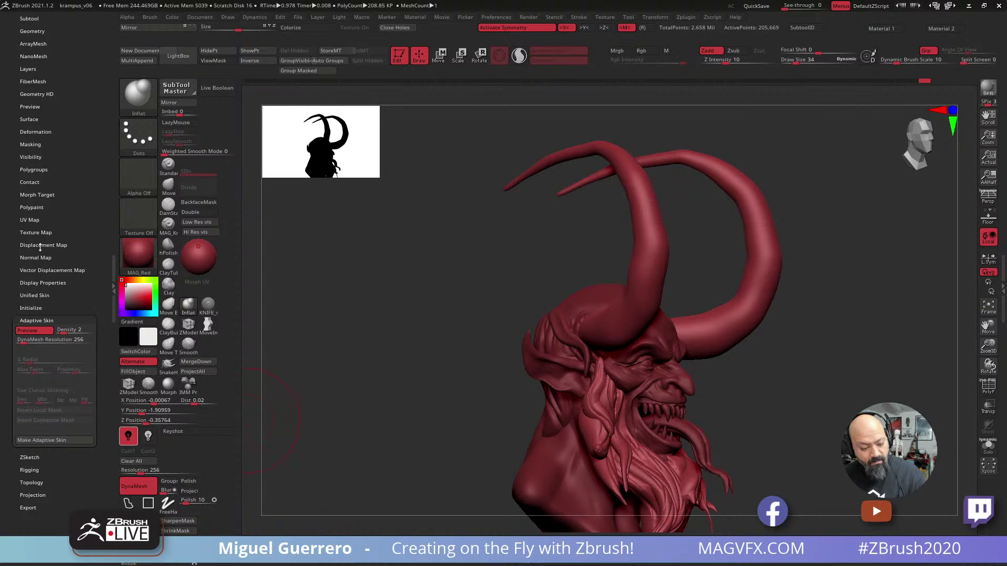
Retopologize the horns with two ZRemesher passes at a target polygon count of 5, and turn on the polyframe display.
{"action": "scroll", "coordinate": [23, 177], "scroll_direction": "up", "scroll_amount": 4}
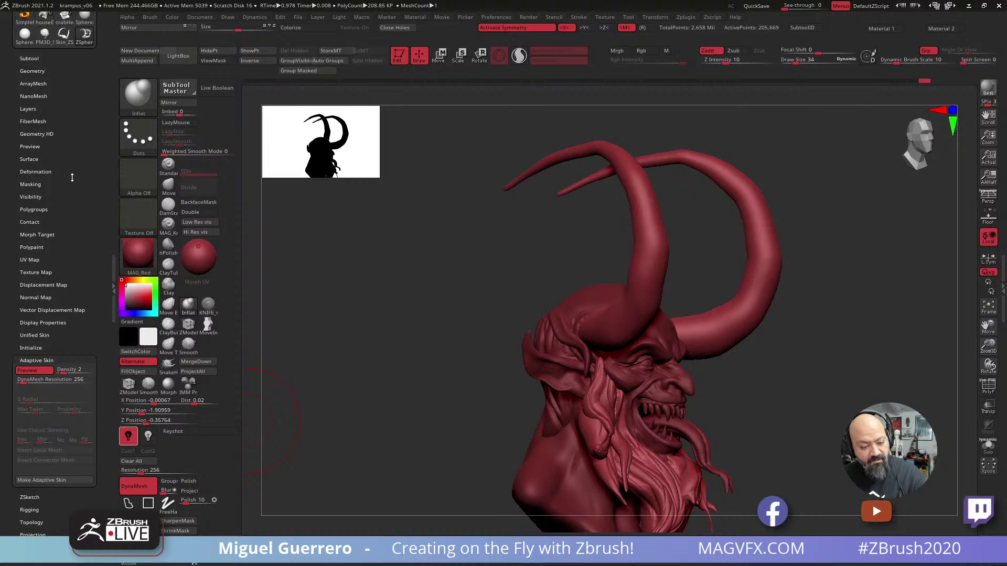
{"action": "left_click", "coordinate": [24, 88]}
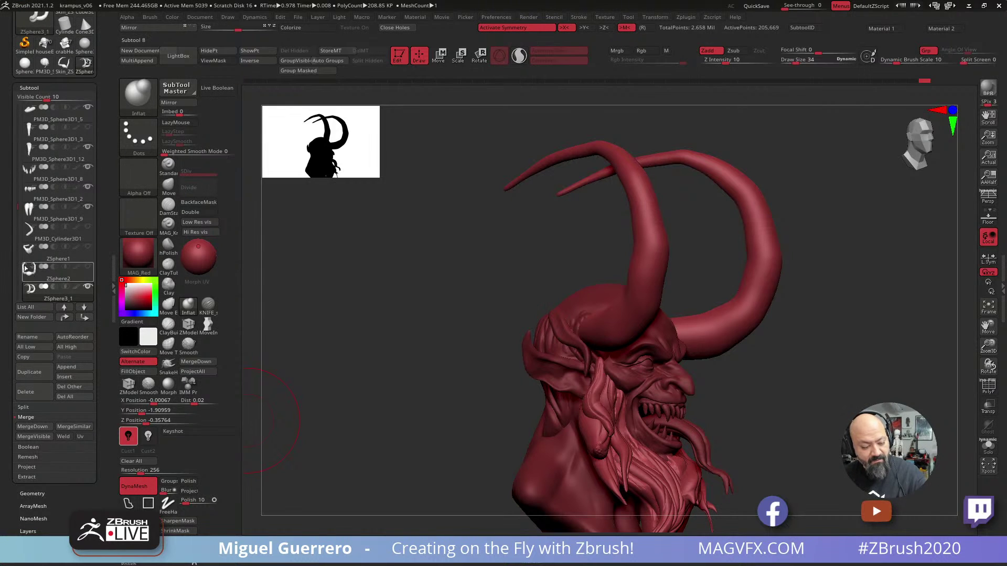
{"action": "left_click", "coordinate": [24, 88]}
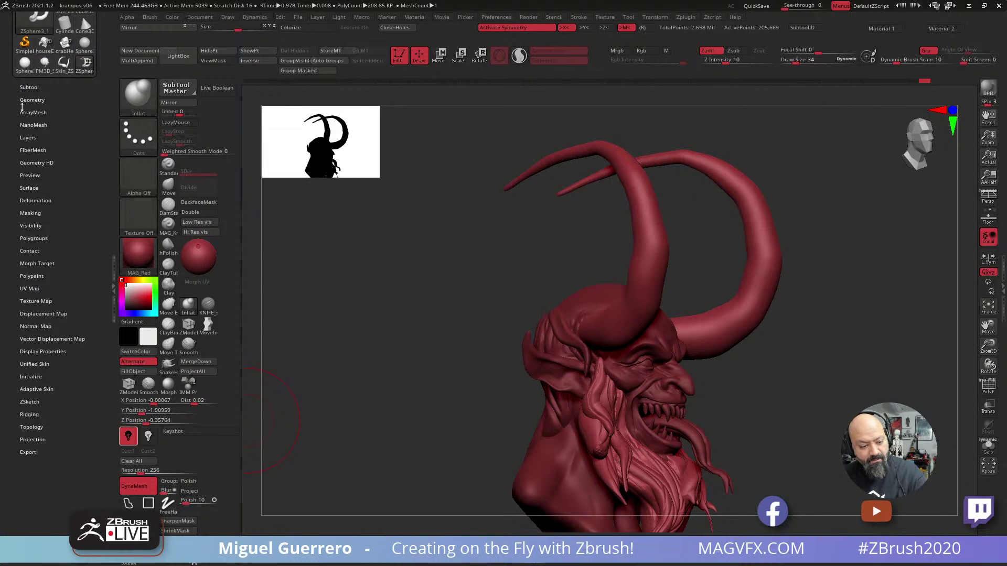
{"action": "left_click", "coordinate": [30, 100]}
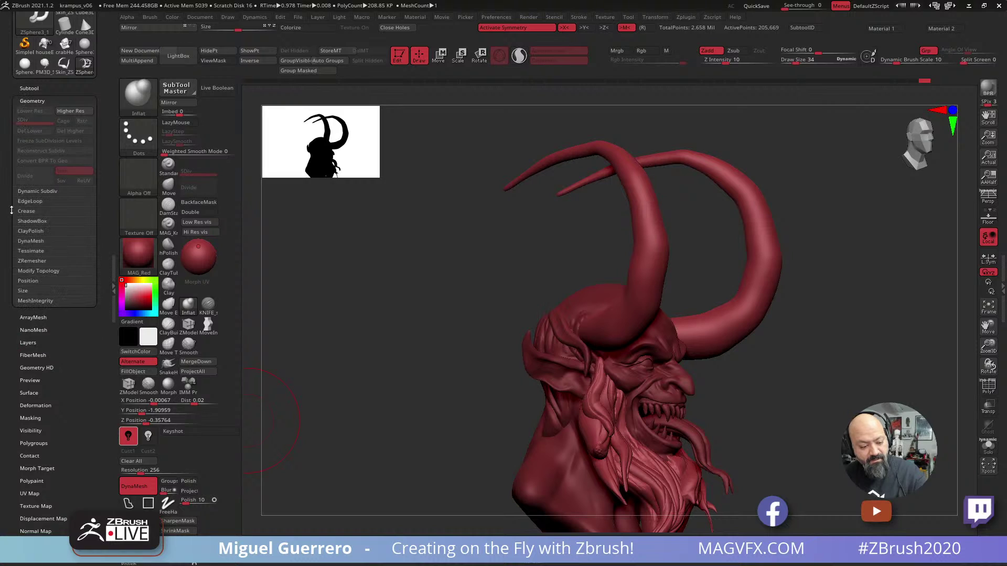
{"action": "left_click", "coordinate": [25, 260]}
{"action": "left_click", "coordinate": [29, 275]}
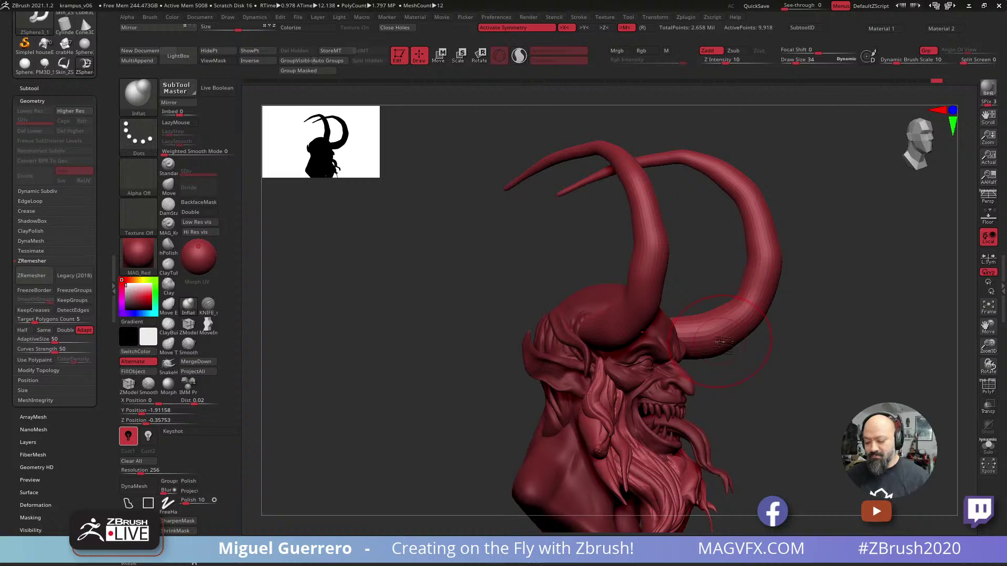
{"action": "left_click_drag", "start_coordinate": [423, 277], "coordinate": [393, 305]}
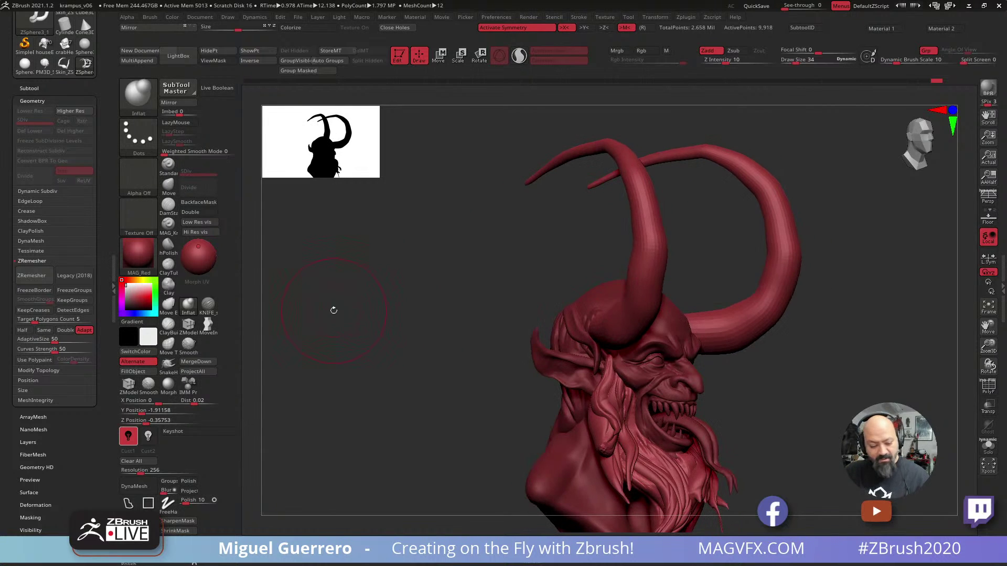
{"action": "left_click", "coordinate": [33, 279]}
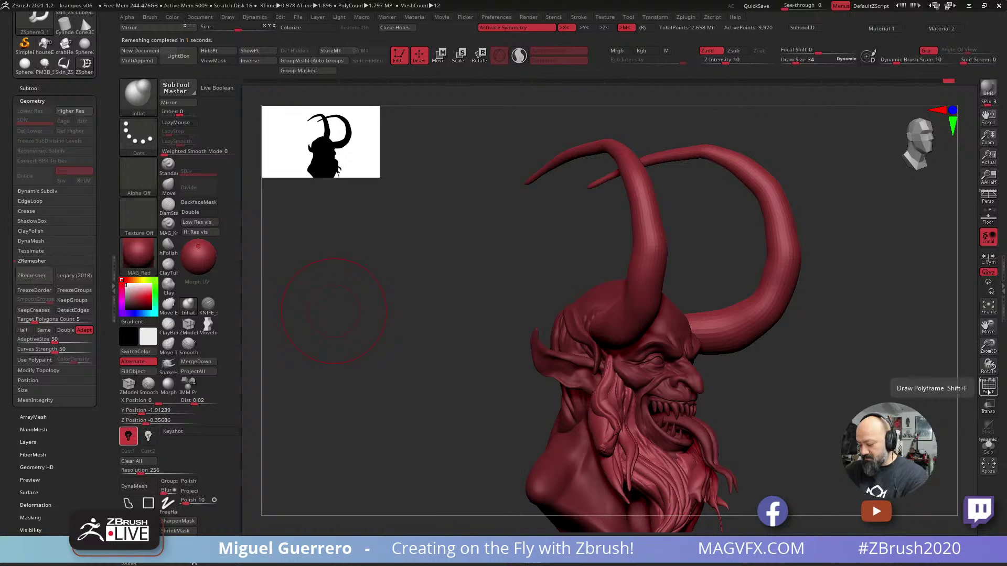
{"action": "left_click", "coordinate": [987, 387]}
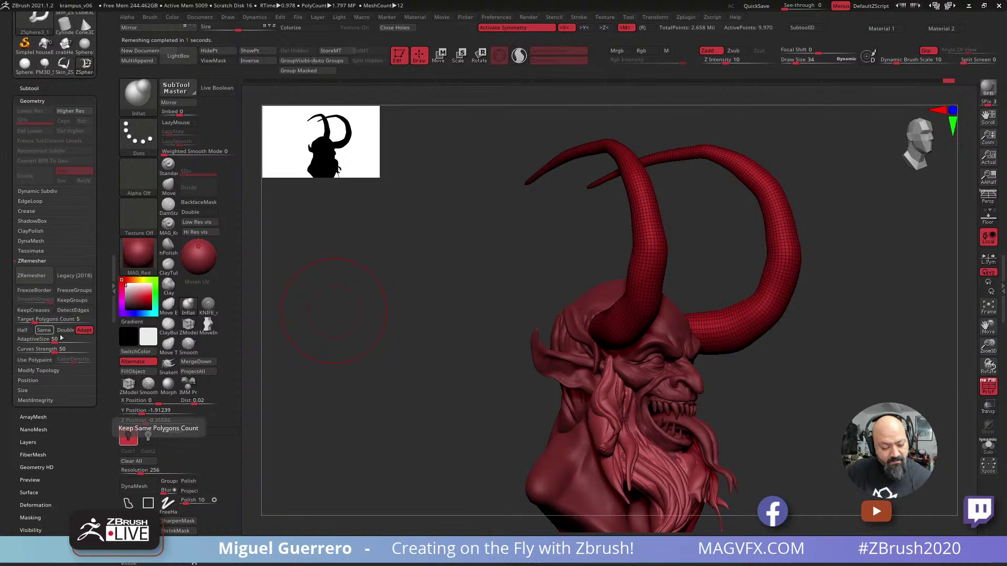
Reduce the horns' mesh with two more ZRemesher passes using the Half option and adaptive sizing turned off.
{"action": "left_click", "coordinate": [22, 330]}
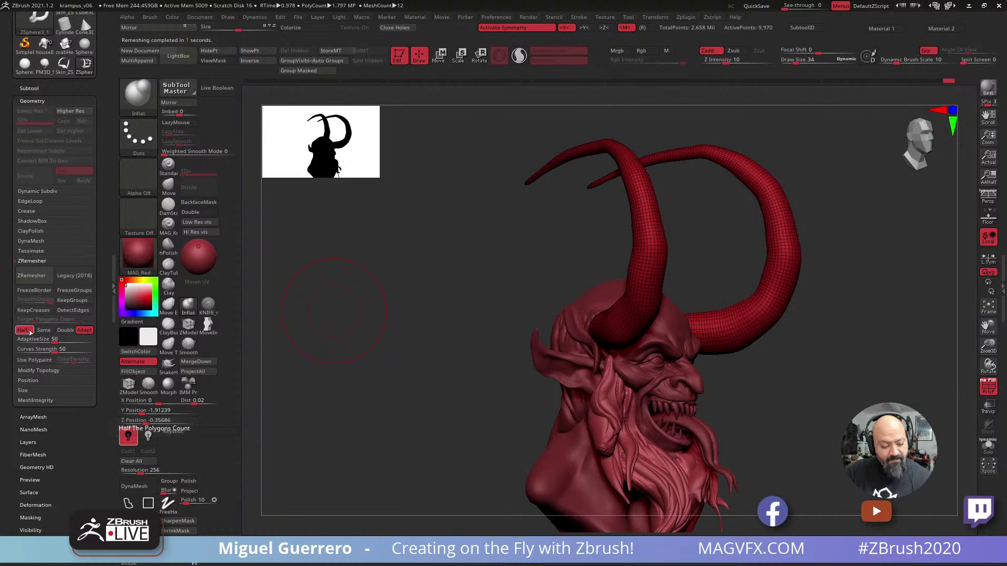
{"action": "left_click", "coordinate": [31, 276]}
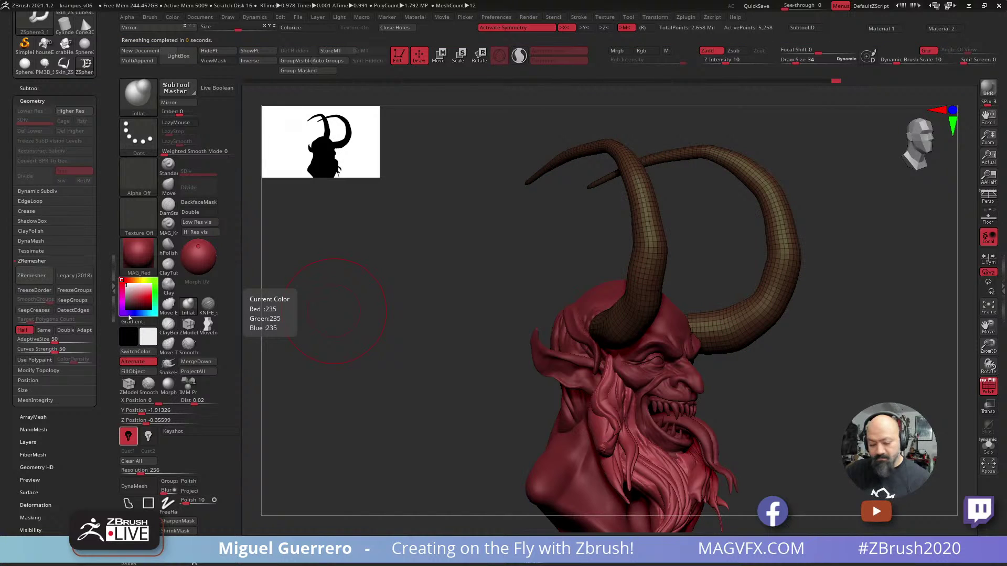
{"action": "left_click", "coordinate": [32, 275]}
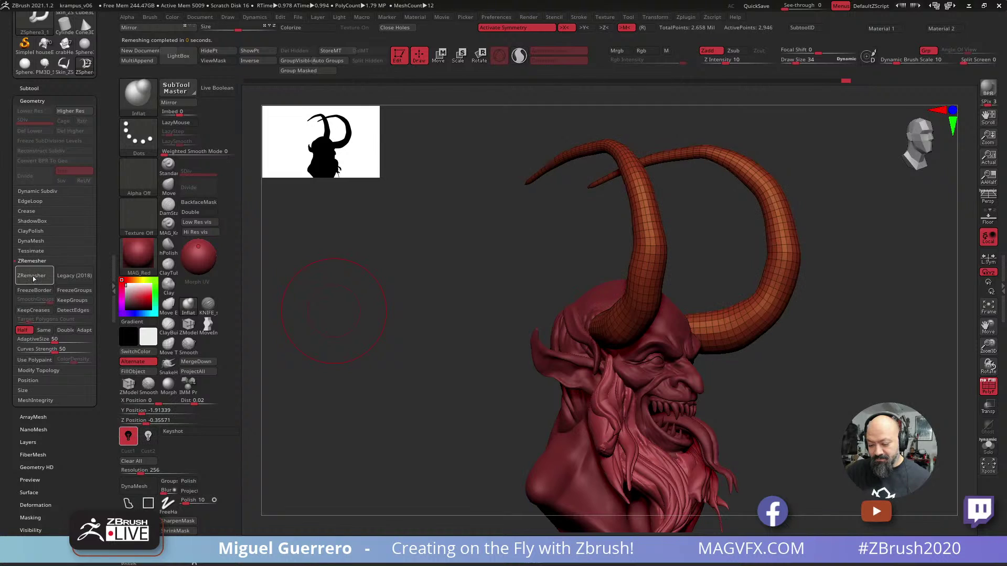
Reduce the horns' mesh density further with two ZRemesher passes at the Half option, and turn off the polyframe display.
{"action": "left_click", "coordinate": [31, 276]}
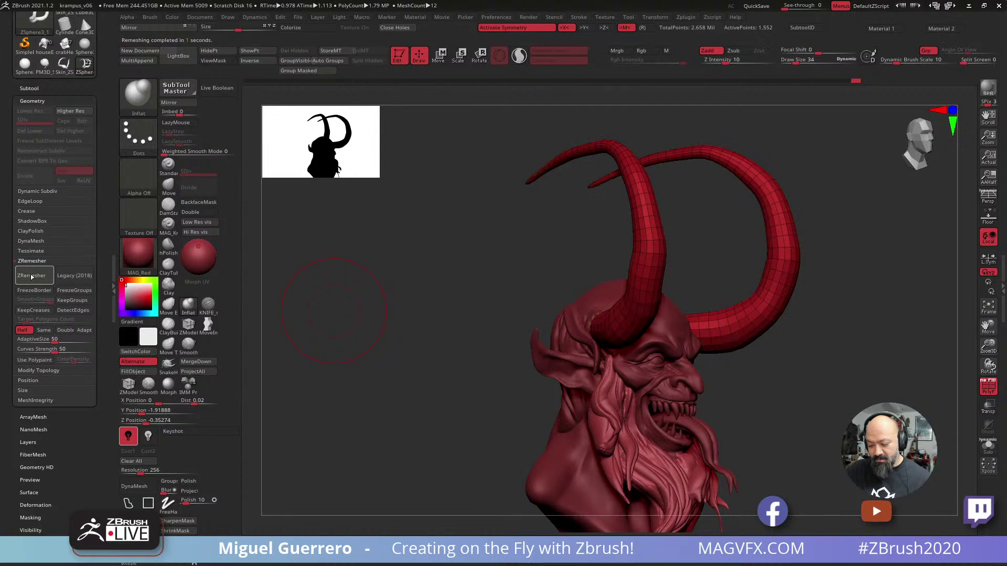
{"action": "left_click", "coordinate": [30, 277]}
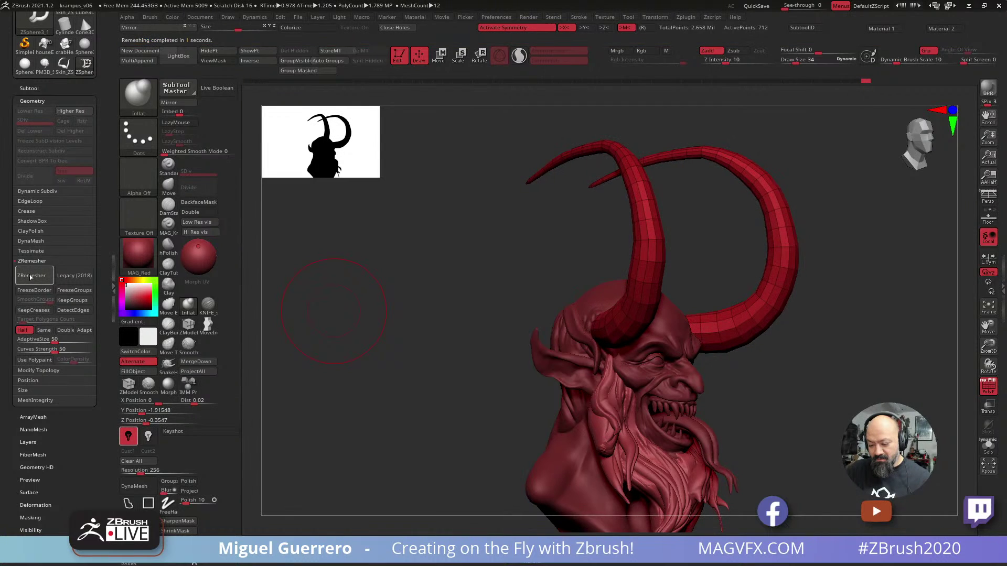
{"action": "mouse_move", "coordinate": [471, 348]}
{"action": "left_mouse_down"}
{"action": "mouse_move", "coordinate": [389, 376]}
{"action": "mouse_move", "coordinate": [372, 370]}
{"action": "mouse_move", "coordinate": [360, 386]}
{"action": "mouse_move", "coordinate": [435, 380]}
{"action": "mouse_move", "coordinate": [497, 322]}
{"action": "mouse_move", "coordinate": [490, 337]}
{"action": "mouse_move", "coordinate": [450, 304]}
{"action": "left_mouse_up"}
{"action": "key", "text": "shift+f"}
Refine the curve of the horns' lower and middle sections with the Move brush, reducing the draw size to 30.
{"action": "left_click", "coordinate": [168, 184]}
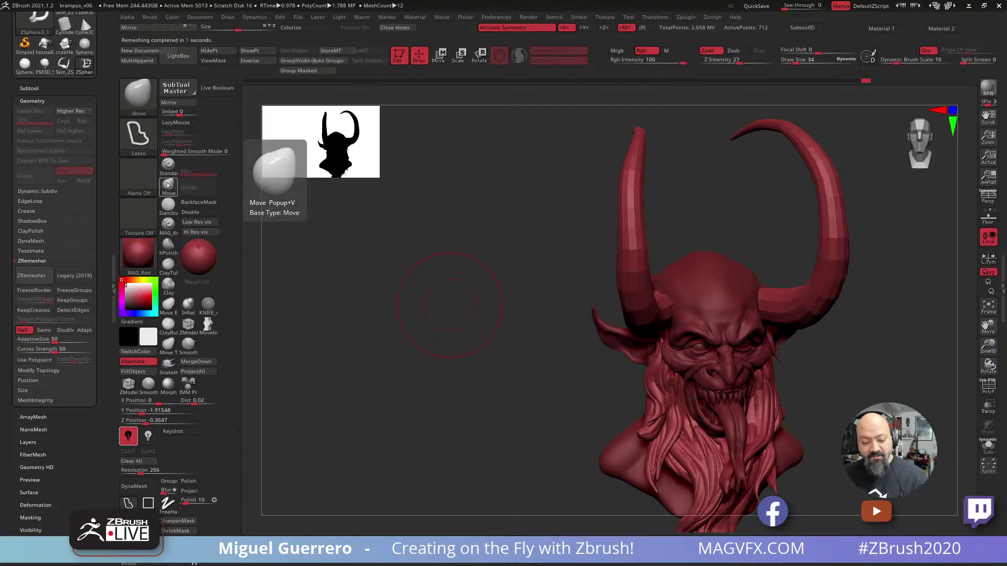
{"action": "mouse_move", "coordinate": [623, 228]}
{"action": "left_mouse_down"}
{"action": "mouse_move", "coordinate": [611, 268]}
{"action": "mouse_move", "coordinate": [573, 237]}
{"action": "left_mouse_up"}
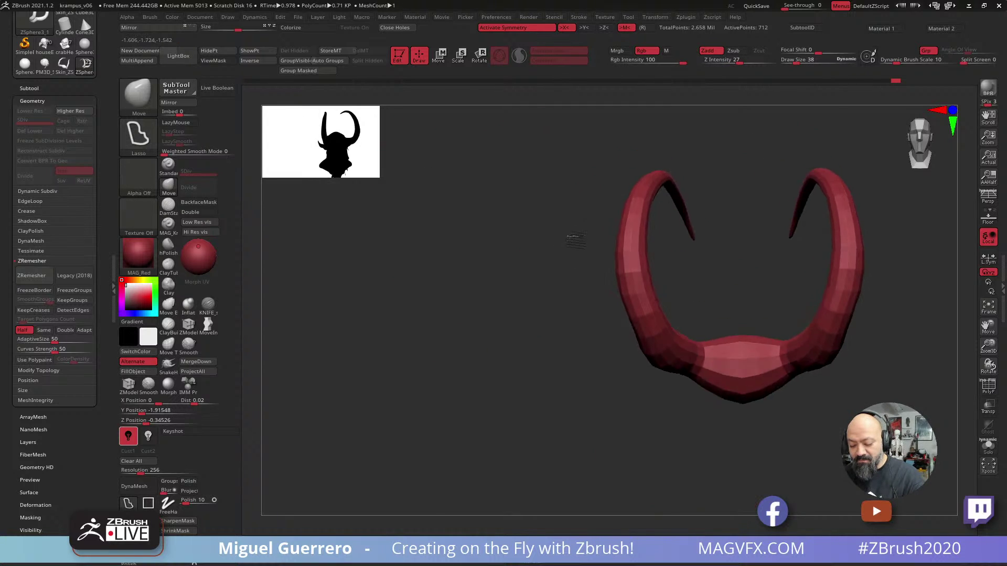
{"action": "left_click_drag", "start_coordinate": [603, 318], "coordinate": [637, 367]}
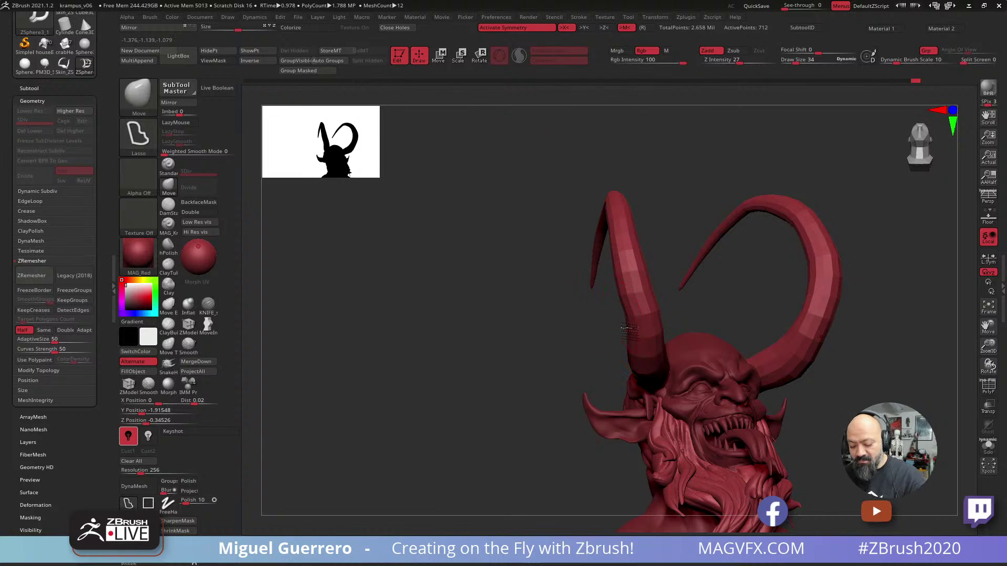
{"action": "mouse_move", "coordinate": [624, 327]}
{"action": "left_mouse_down"}
{"action": "mouse_move", "coordinate": [555, 335]}
{"action": "mouse_move", "coordinate": [548, 309]}
{"action": "left_mouse_up"}
{"action": "left_click_drag", "start_coordinate": [619, 270], "coordinate": [603, 265]}
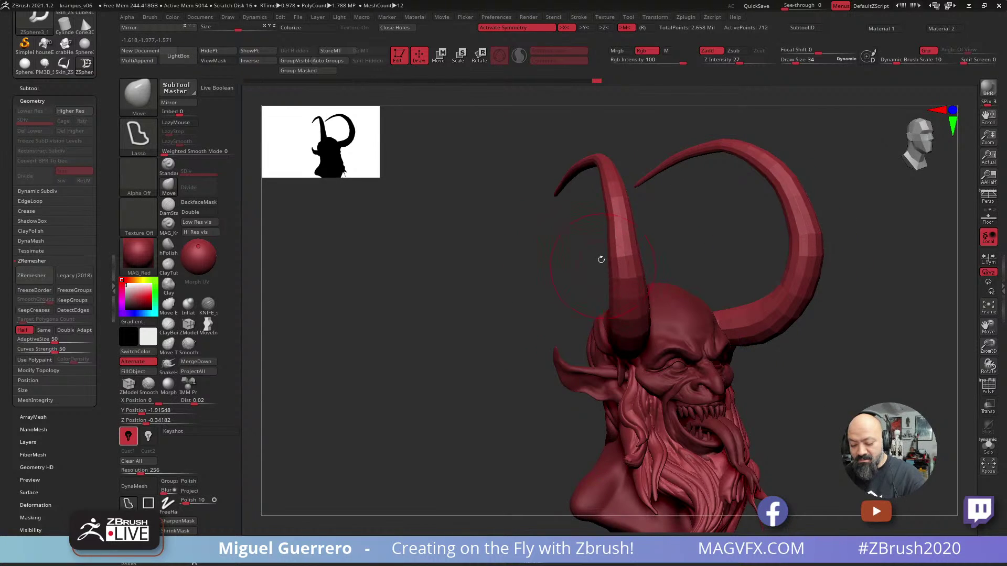
{"action": "mouse_move", "coordinate": [630, 234]}
{"action": "left_mouse_down"}
{"action": "mouse_move", "coordinate": [643, 233]}
{"action": "mouse_move", "coordinate": [604, 224]}
{"action": "mouse_move", "coordinate": [560, 264]}
{"action": "left_mouse_up"}
{"action": "left_click_drag", "start_coordinate": [619, 184], "coordinate": [615, 182]}
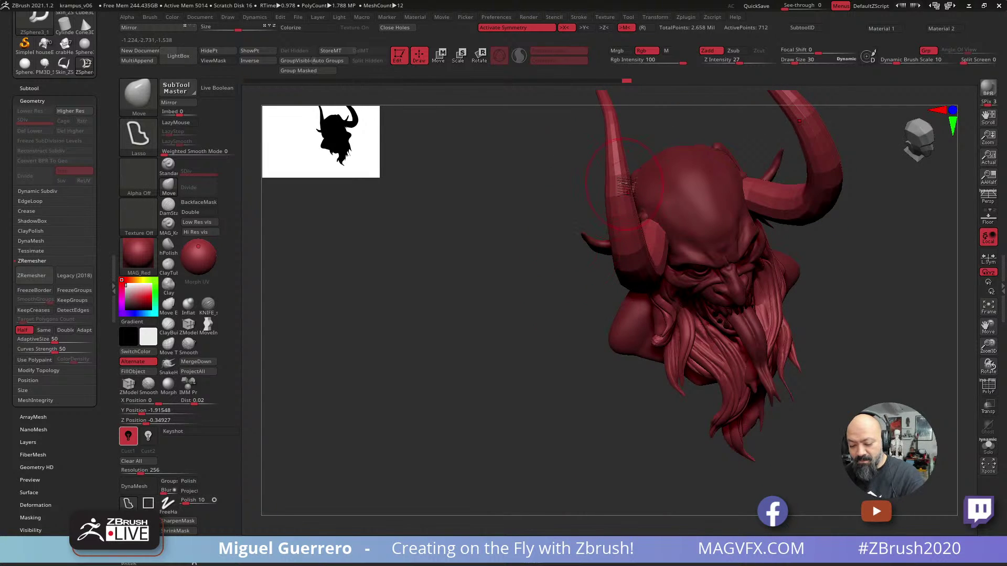
{"action": "left_click_drag", "start_coordinate": [611, 125], "coordinate": [605, 126]}
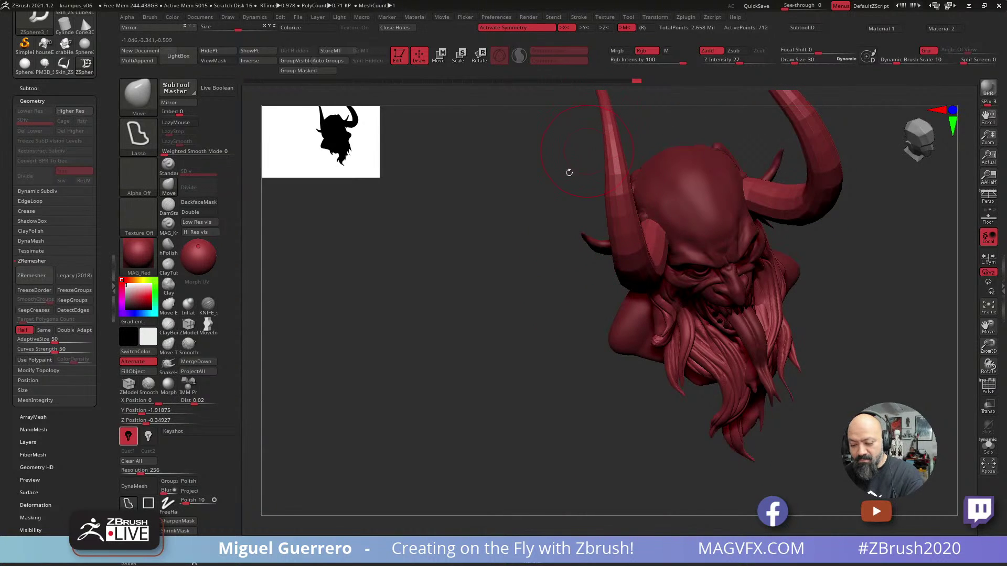
{"action": "left_click_drag", "start_coordinate": [484, 287], "coordinate": [503, 317]}
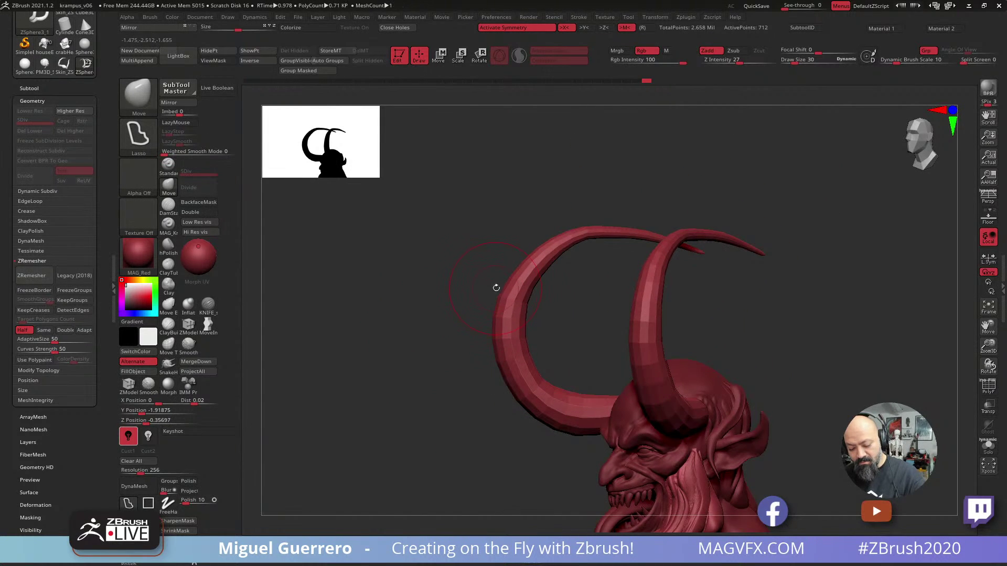
Thicken the lower bends of the horns with the Inflat brush at draw size 30 and check the silhouette from several angles.
{"action": "left_click", "coordinate": [191, 308]}
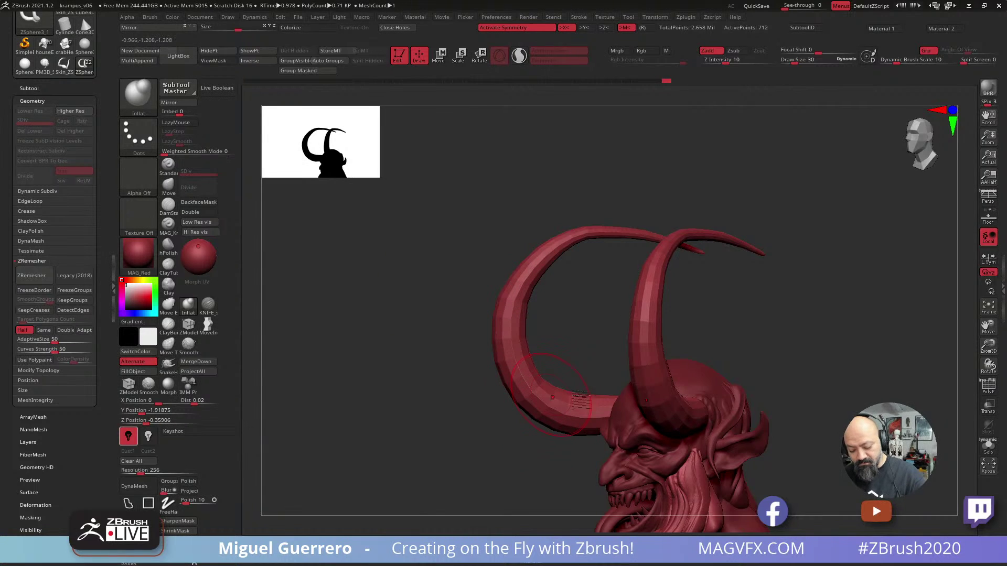
{"action": "left_click_drag", "start_coordinate": [546, 441], "coordinate": [428, 430]}
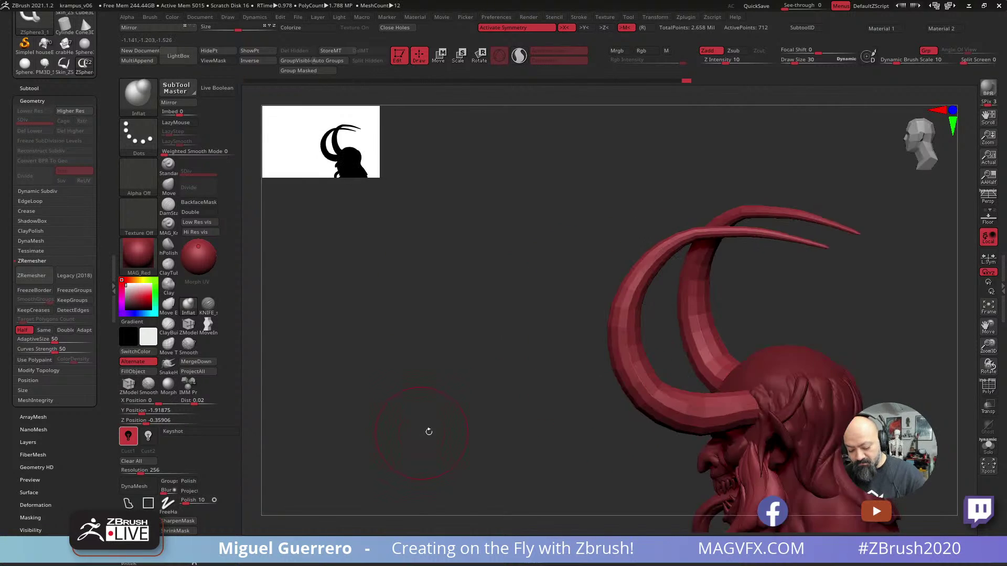
{"action": "mouse_move", "coordinate": [728, 423]}
{"action": "left_mouse_down"}
{"action": "mouse_move", "coordinate": [738, 426]}
{"action": "mouse_move", "coordinate": [739, 408]}
{"action": "mouse_move", "coordinate": [723, 405]}
{"action": "left_mouse_up"}
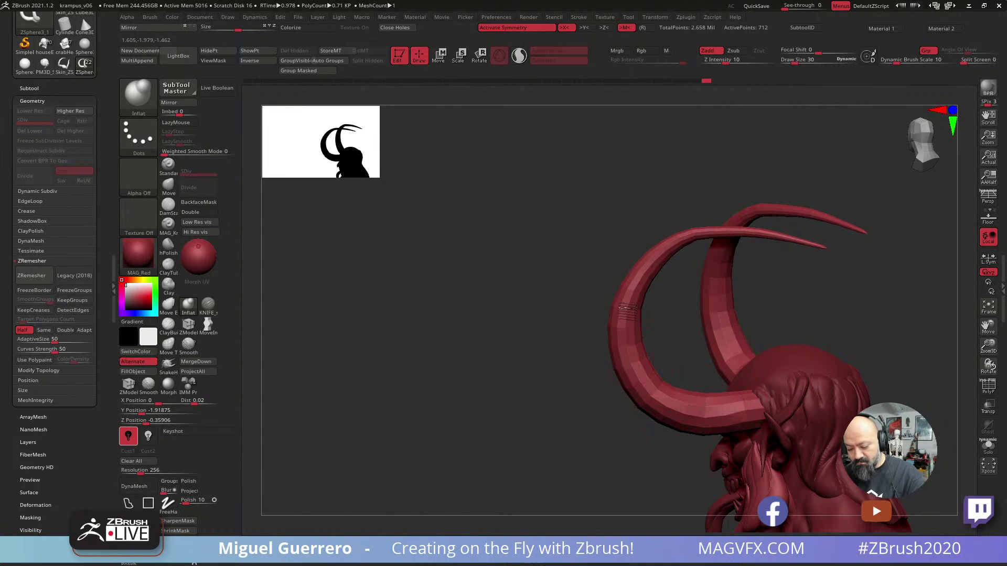
{"action": "left_click_drag", "start_coordinate": [505, 317], "coordinate": [486, 262], "text": "shift"}
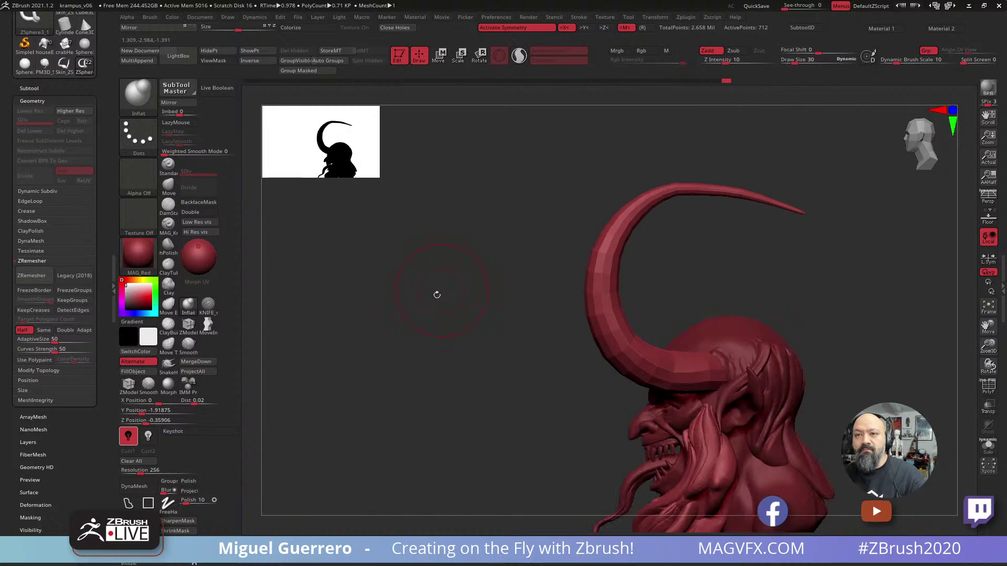
{"action": "left_click_drag", "start_coordinate": [435, 295], "coordinate": [488, 297], "text": "shift"}
{"action": "right_click_drag", "start_coordinate": [461, 287], "coordinate": [569, 240], "text": "alt"}
{"action": "right_click_drag", "start_coordinate": [461, 326], "coordinate": [398, 332], "text": "ctrl"}
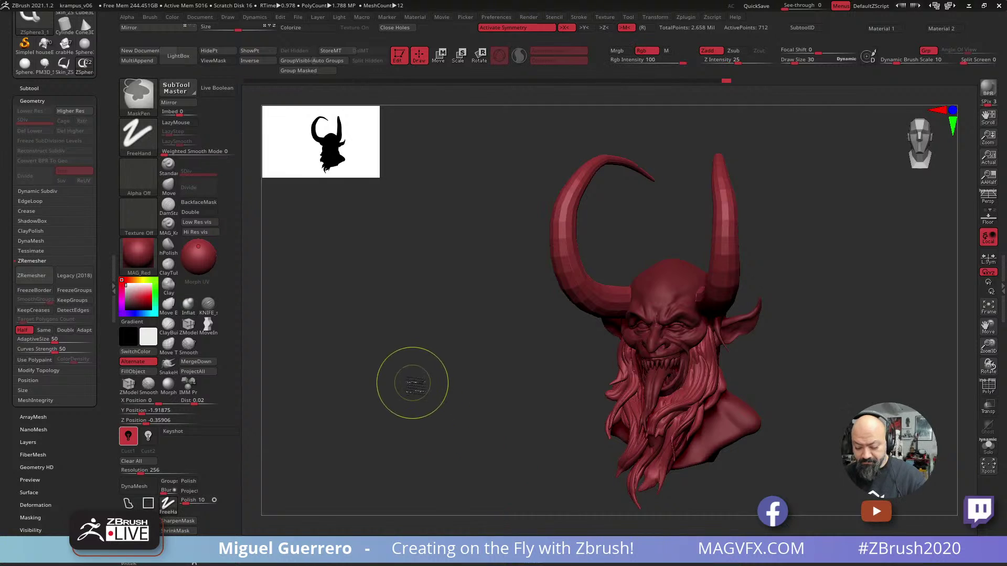
{"action": "left_click", "coordinate": [28, 88]}
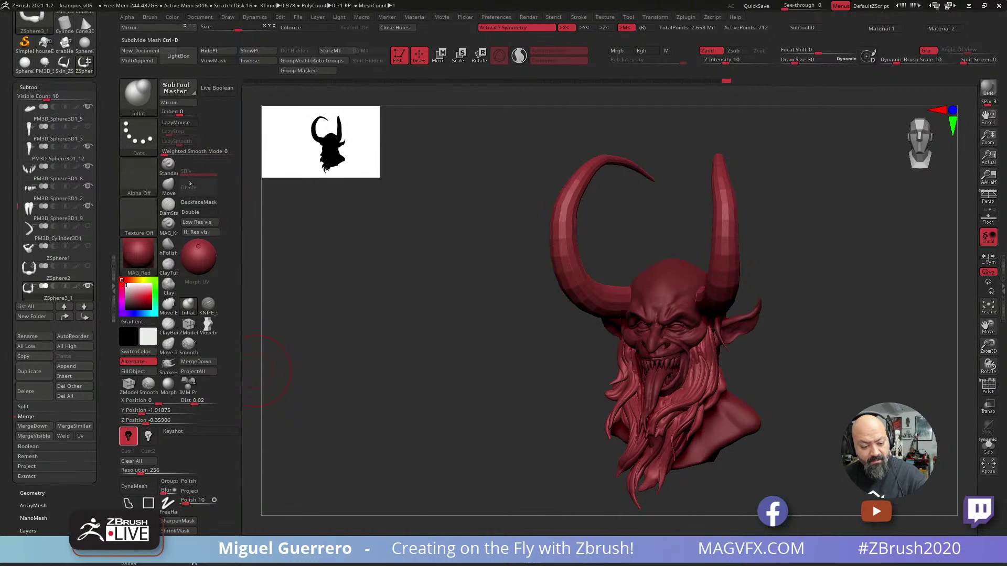
{"action": "left_click", "coordinate": [29, 493]}
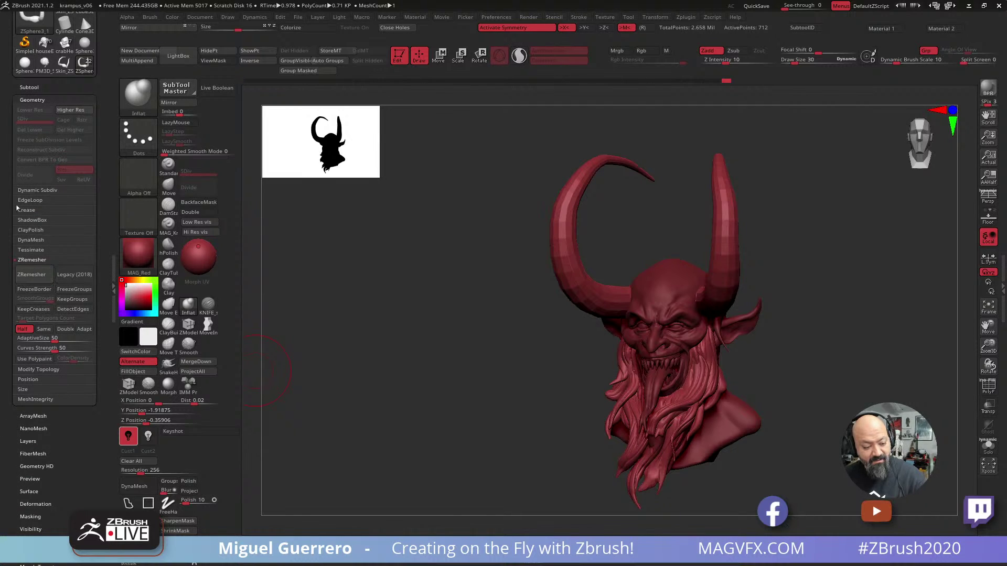
{"action": "left_click", "coordinate": [74, 110]}
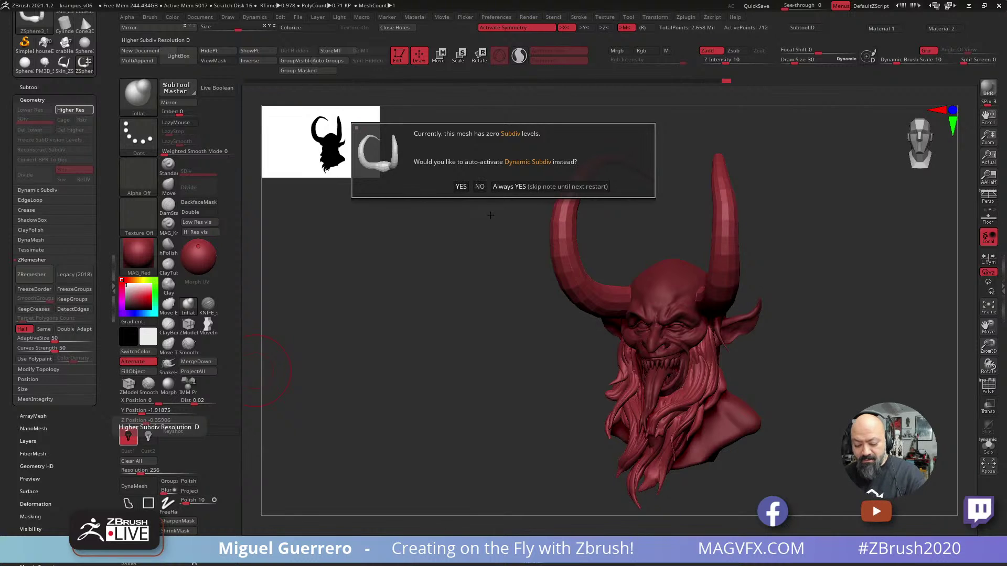
{"action": "left_click", "coordinate": [478, 188]}
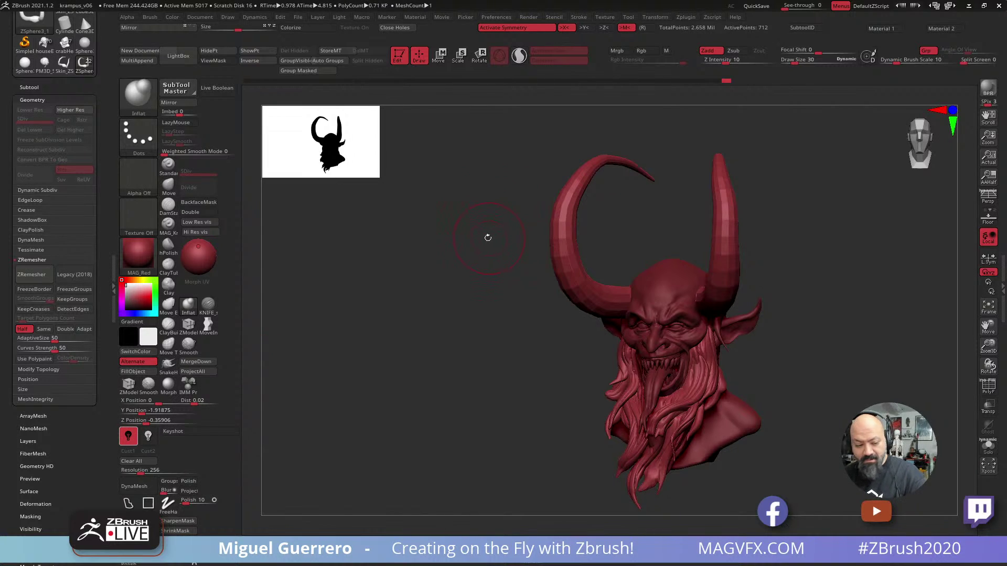
{"action": "left_click_drag", "start_coordinate": [488, 237], "coordinate": [496, 242]}
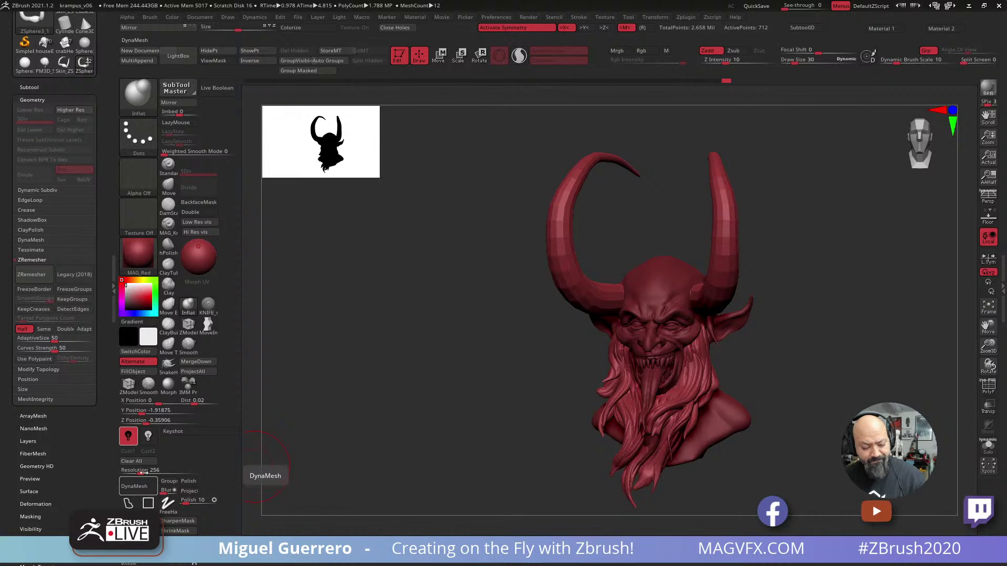
Turn off ZRemesher's Half option and duplicate the horns subtool.
{"action": "left_click", "coordinate": [24, 329]}
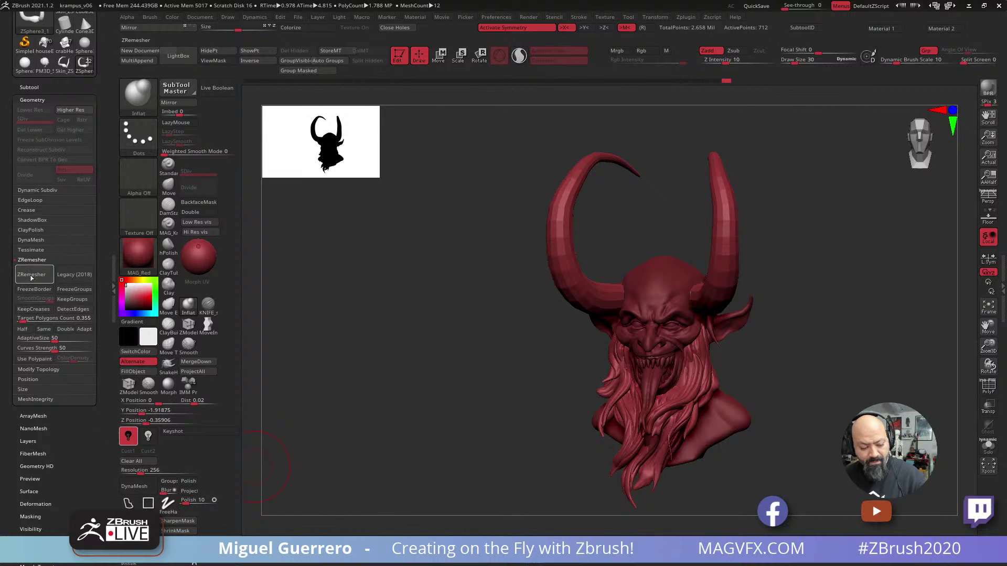
{"action": "left_click_drag", "start_coordinate": [393, 332], "coordinate": [380, 334]}
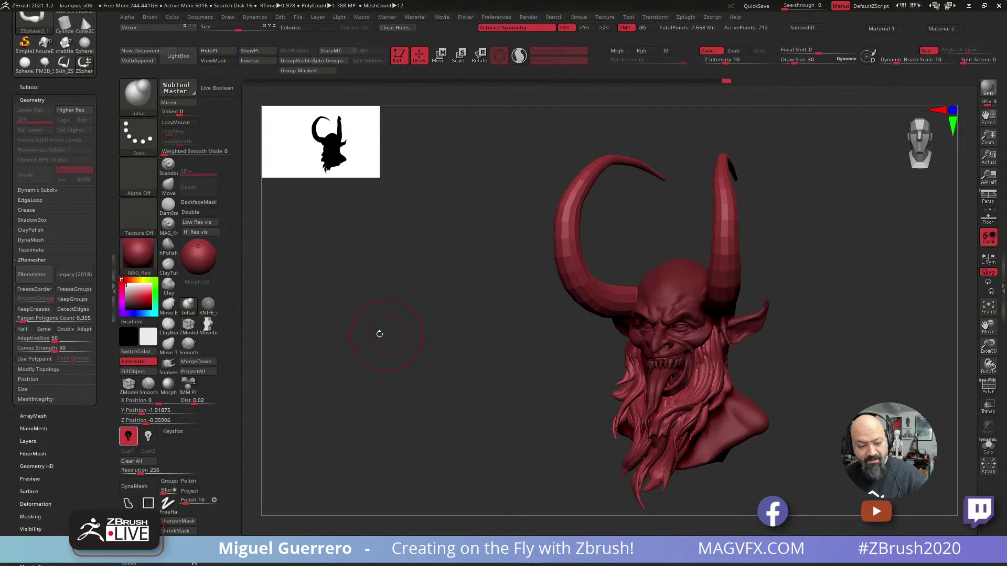
{"action": "left_click", "coordinate": [22, 87]}
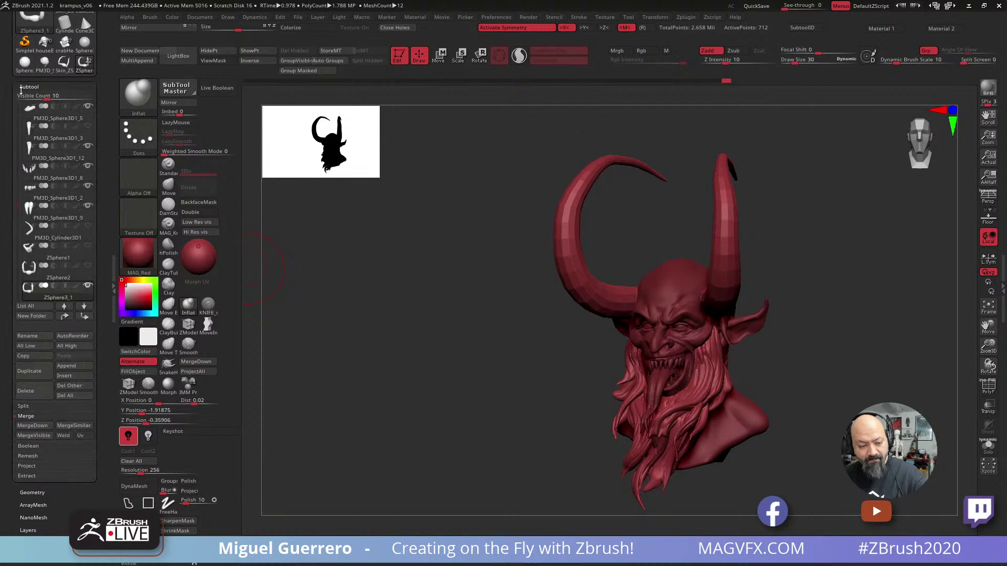
{"action": "left_click", "coordinate": [25, 372]}
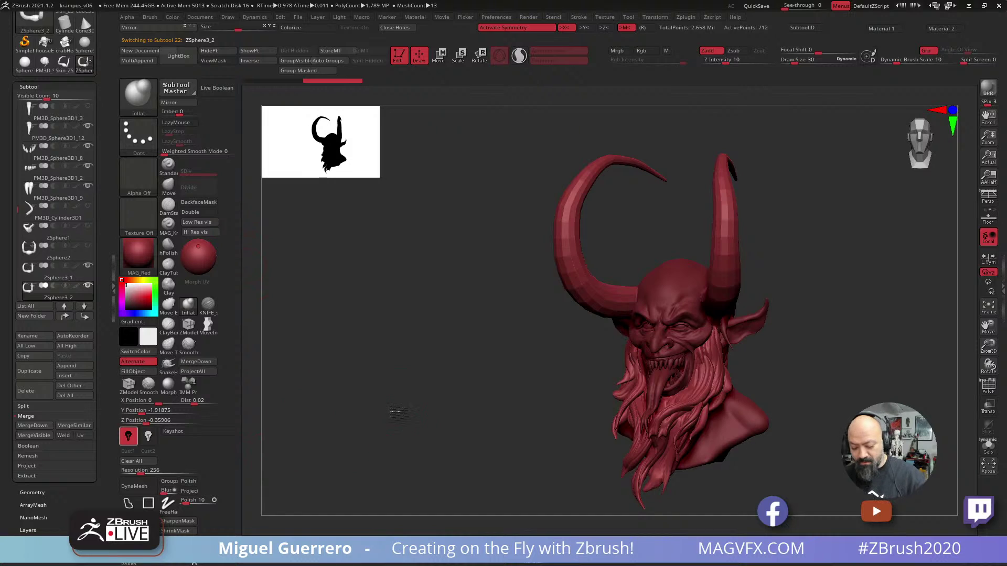
{"action": "left_click_drag", "start_coordinate": [398, 413], "coordinate": [348, 416], "text": "shift"}
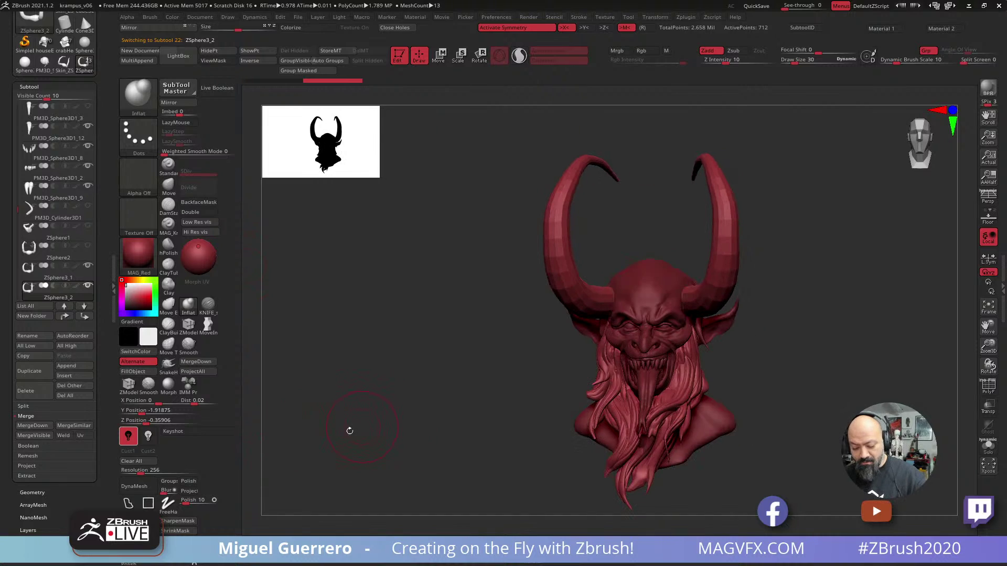
Try DynaMesh on the duplicated horns at resolution 40, inspect the result in Solo mode, and undo it.
{"action": "left_click", "coordinate": [131, 471]}
{"action": "type", "text": "40"}
{"action": "key", "text": "Return"}
{"action": "left_click", "coordinate": [134, 486]}
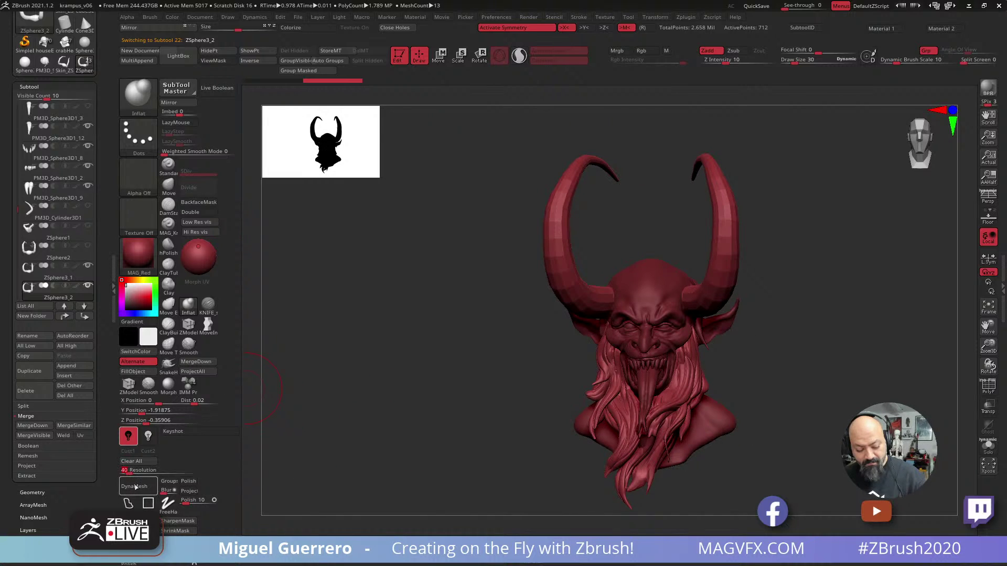
{"action": "left_click_drag", "start_coordinate": [355, 443], "coordinate": [380, 435]}
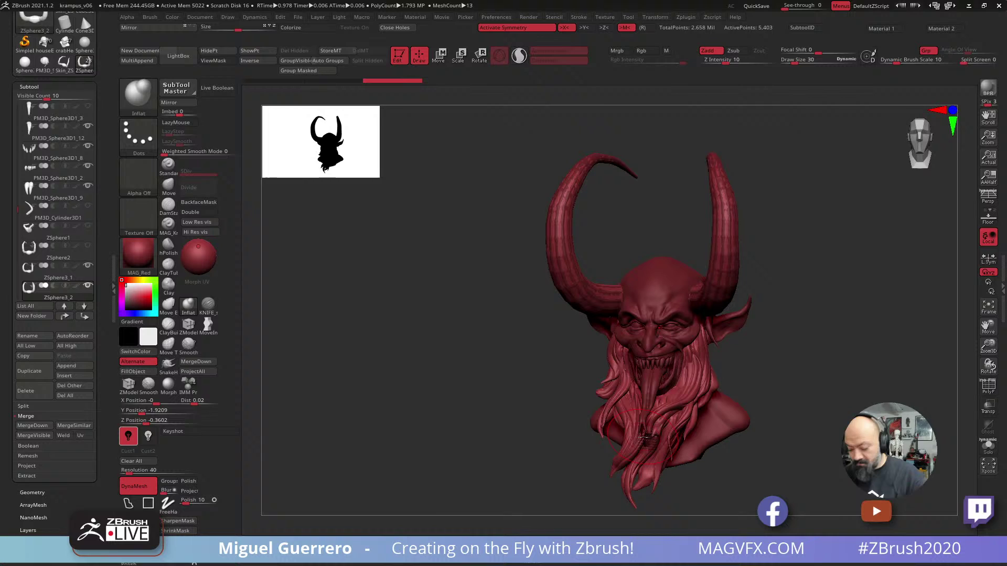
{"action": "left_click", "coordinate": [990, 451]}
{"action": "left_click", "coordinate": [987, 389]}
{"action": "left_click", "coordinate": [986, 390]}
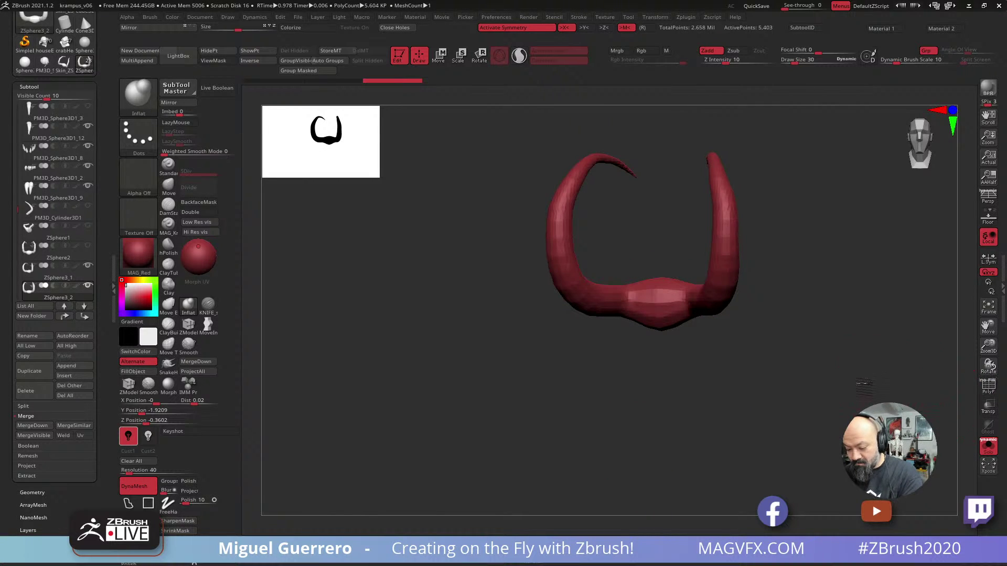
{"action": "left_click_drag", "start_coordinate": [864, 384], "coordinate": [858, 383]}
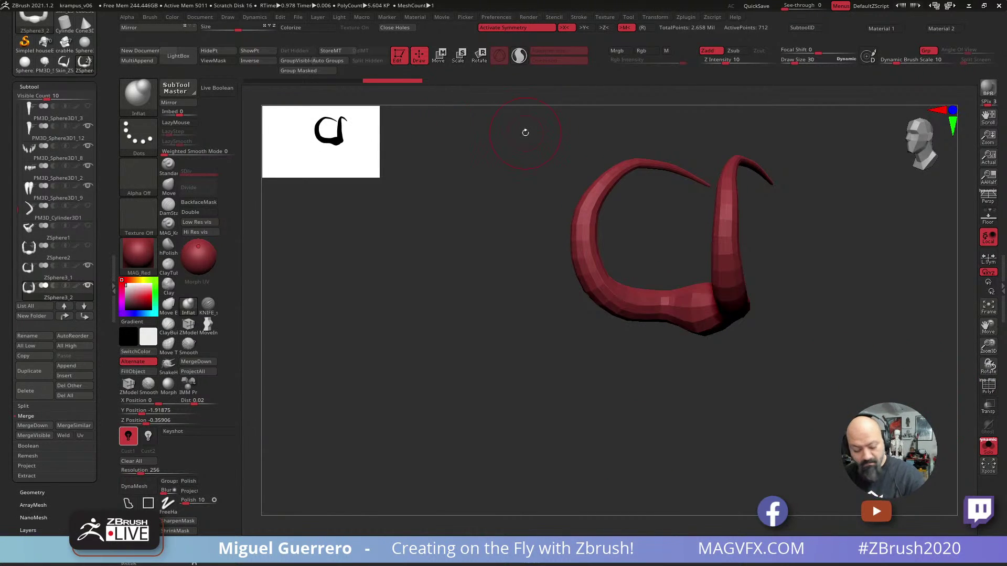
Try DynaMesh on the duplicated horns at resolution 392, inspect the mesh with Solo and polyframe on, and undo it.
{"action": "left_click_drag", "start_coordinate": [140, 471], "coordinate": [143, 473]}
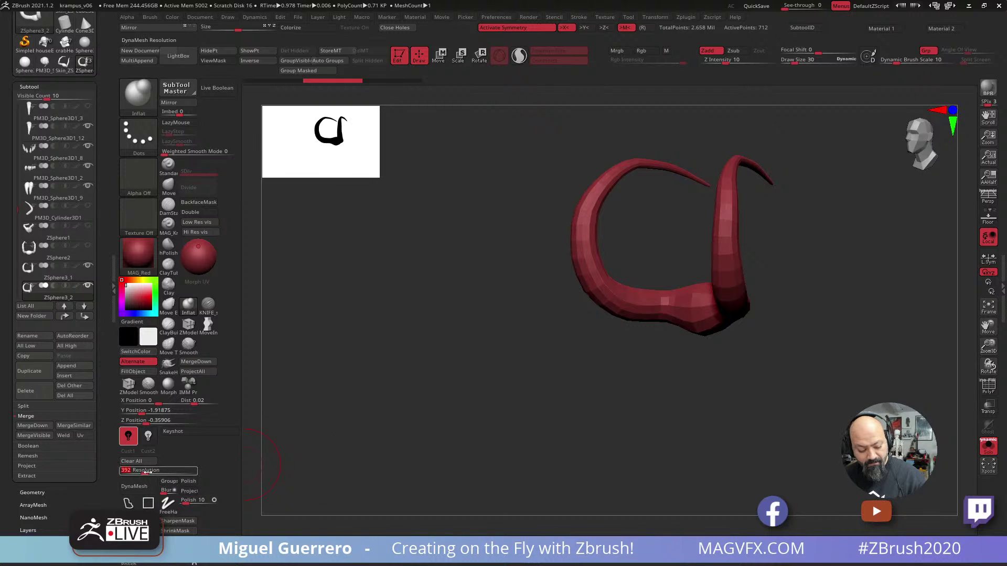
{"action": "left_click", "coordinate": [134, 486]}
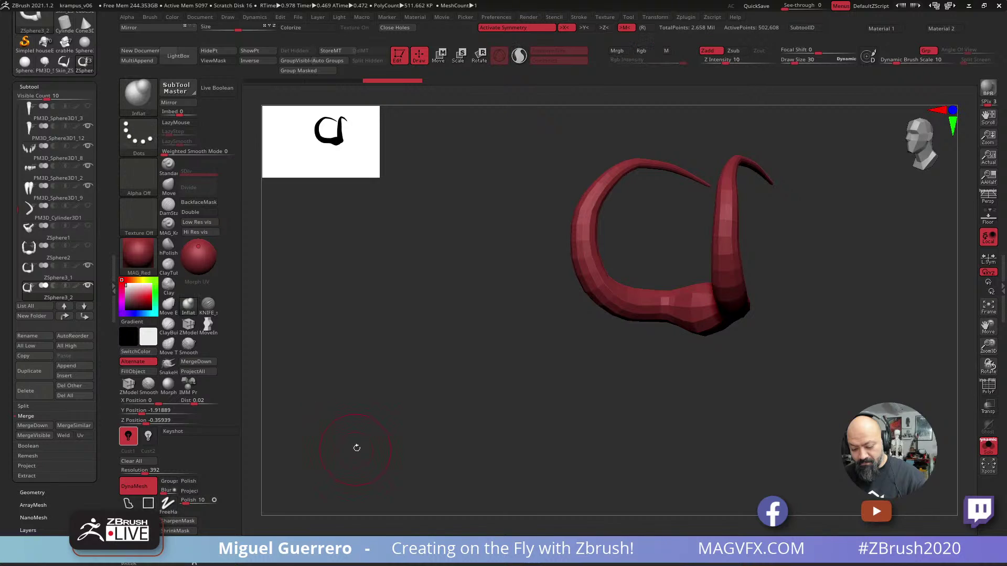
{"action": "left_click", "coordinate": [988, 446]}
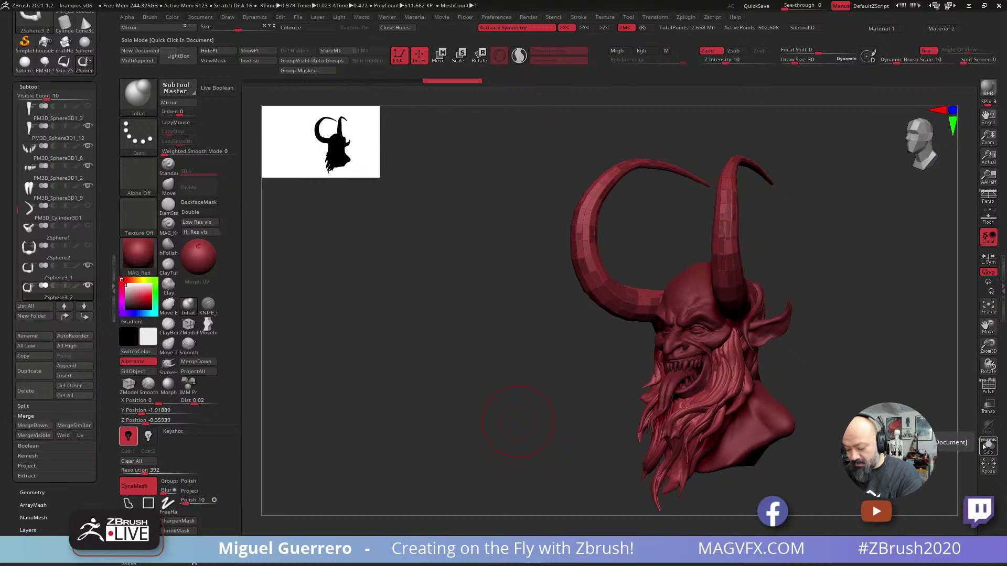
{"action": "left_click", "coordinate": [988, 446]}
{"action": "left_click", "coordinate": [984, 385]}
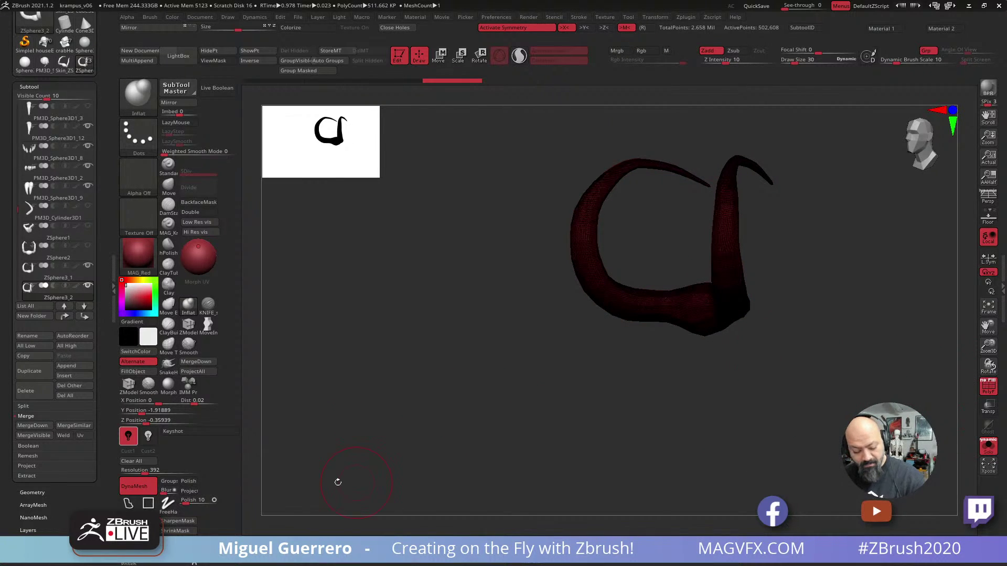
{"action": "key", "text": "ctrl+z"}
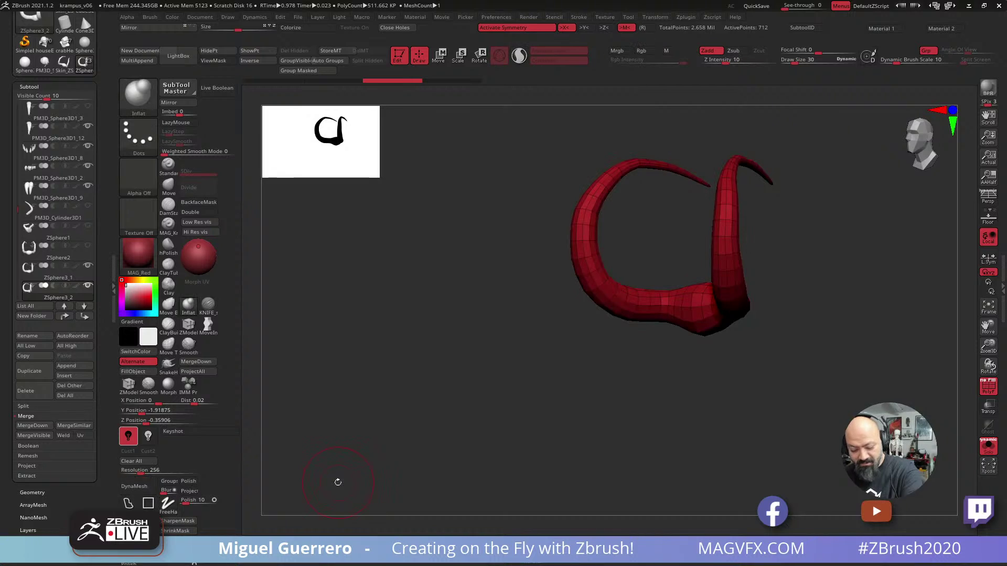
{"action": "key", "text": "ctrl+z"}
DynaMesh the duplicated horns at resolution 88.
{"action": "left_click", "coordinate": [148, 470]}
{"action": "type", "text": "88"}
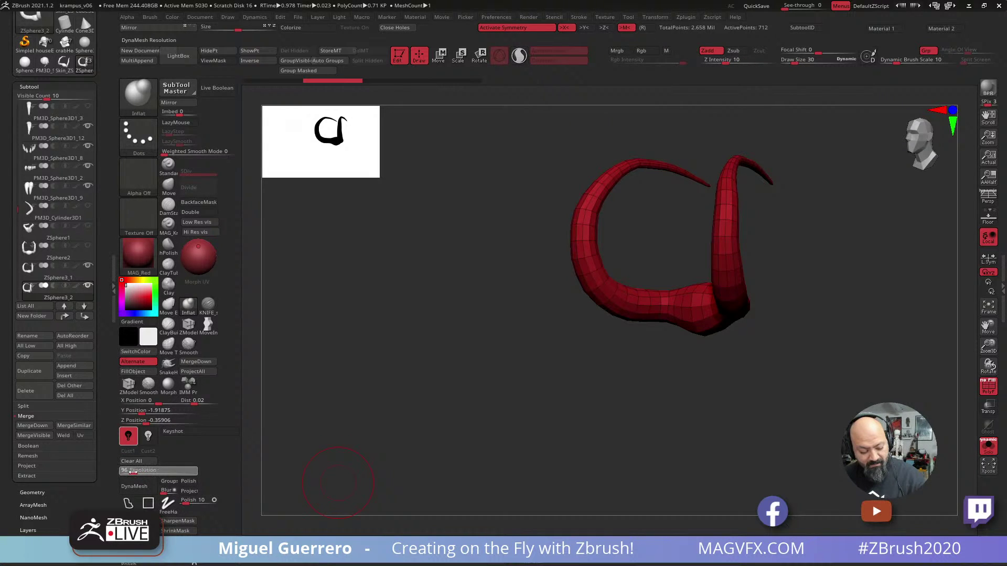
{"action": "key", "text": "Return"}
{"action": "left_click", "coordinate": [134, 486]}
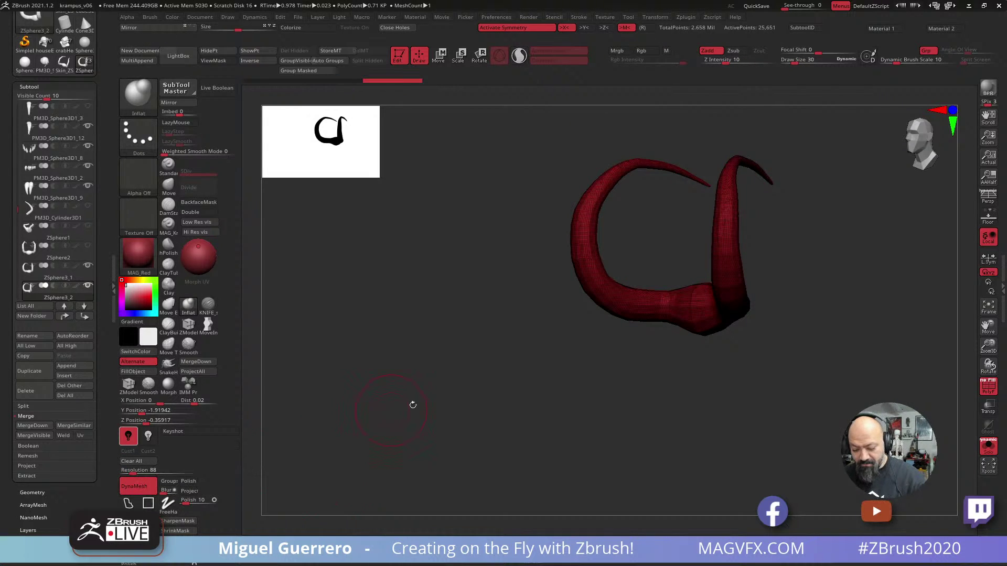
Exit Solo mode, inspect the DynaMeshed horns on the full bust, and turn the polyframe display off.
{"action": "left_click_drag", "start_coordinate": [411, 404], "coordinate": [500, 385], "text": "shift"}
{"action": "left_click", "coordinate": [987, 446]}
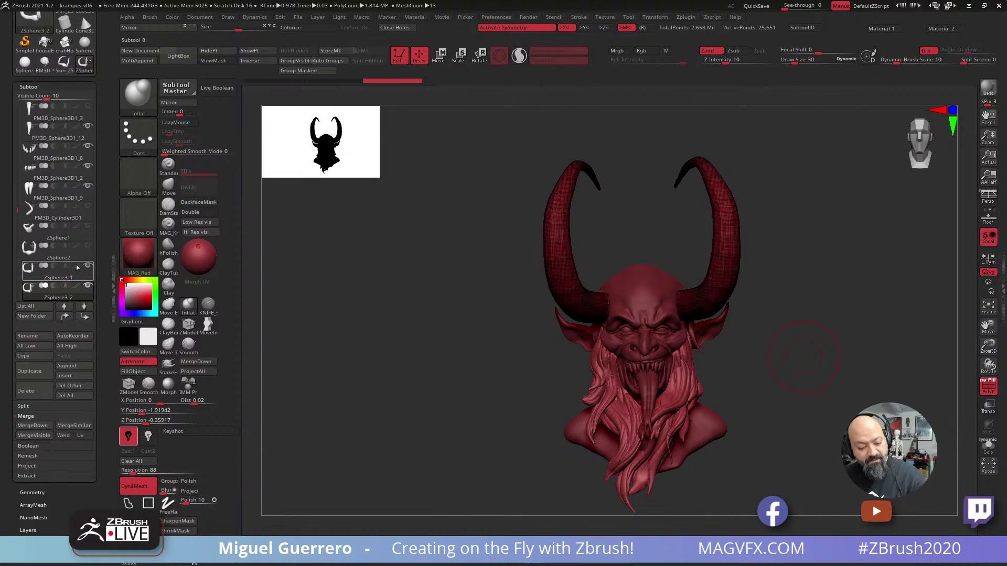
{"action": "left_click_drag", "start_coordinate": [388, 338], "coordinate": [420, 341]}
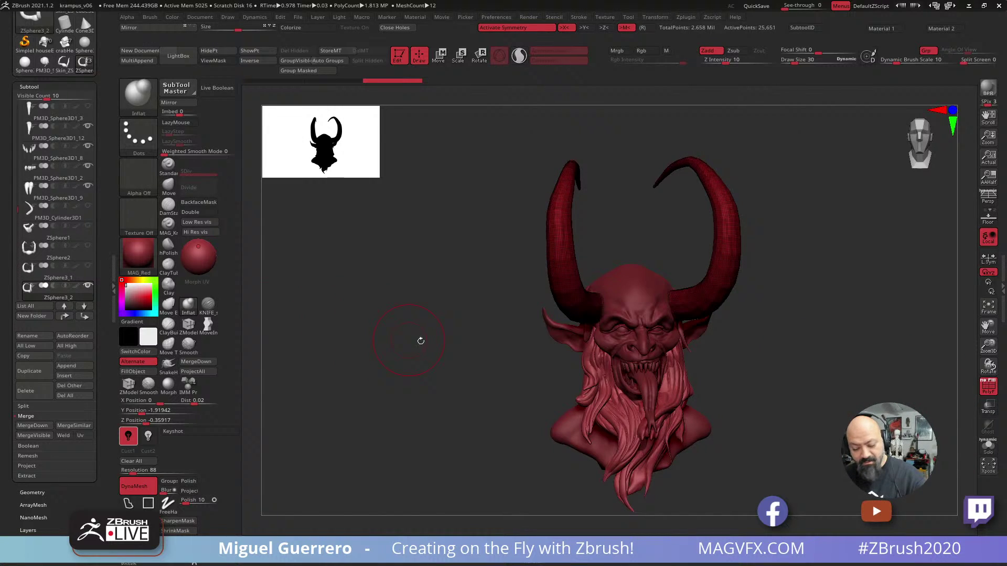
{"action": "left_click", "coordinate": [987, 386]}
{"action": "left_click_drag", "start_coordinate": [451, 312], "coordinate": [524, 309]}
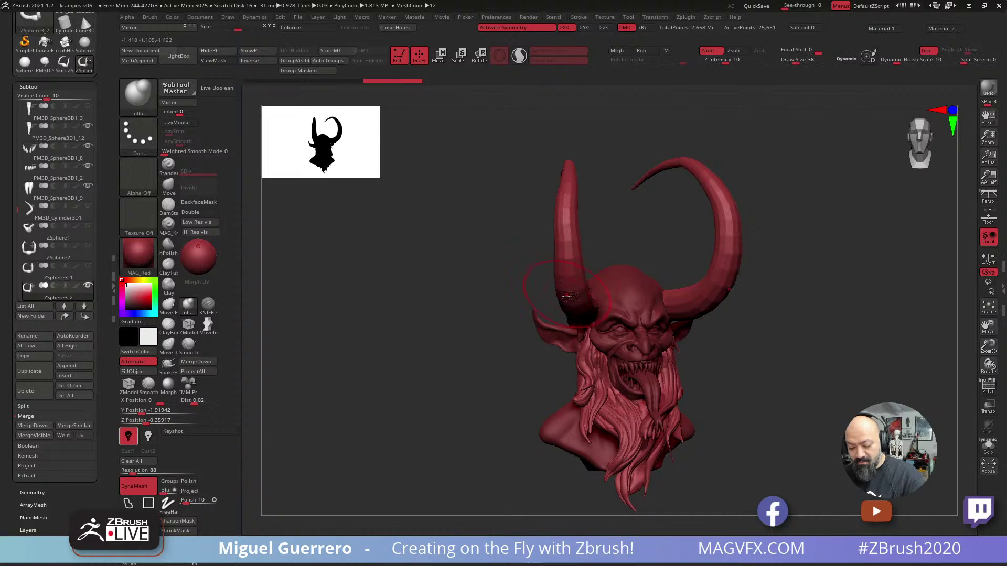
Smooth the surface of the DynaMeshed horns up to their tips and close any holes in the mesh.
{"action": "mouse_move", "coordinate": [565, 213]}
{"action": "left_mouse_down", "text": "shift"}
{"action": "mouse_move", "coordinate": [569, 283]}
{"action": "mouse_move", "coordinate": [686, 310]}
{"action": "mouse_move", "coordinate": [675, 313]}
{"action": "mouse_move", "coordinate": [678, 157]}
{"action": "left_mouse_up", "text": "shift"}
{"action": "left_click_drag", "start_coordinate": [439, 202], "coordinate": [407, 206]}
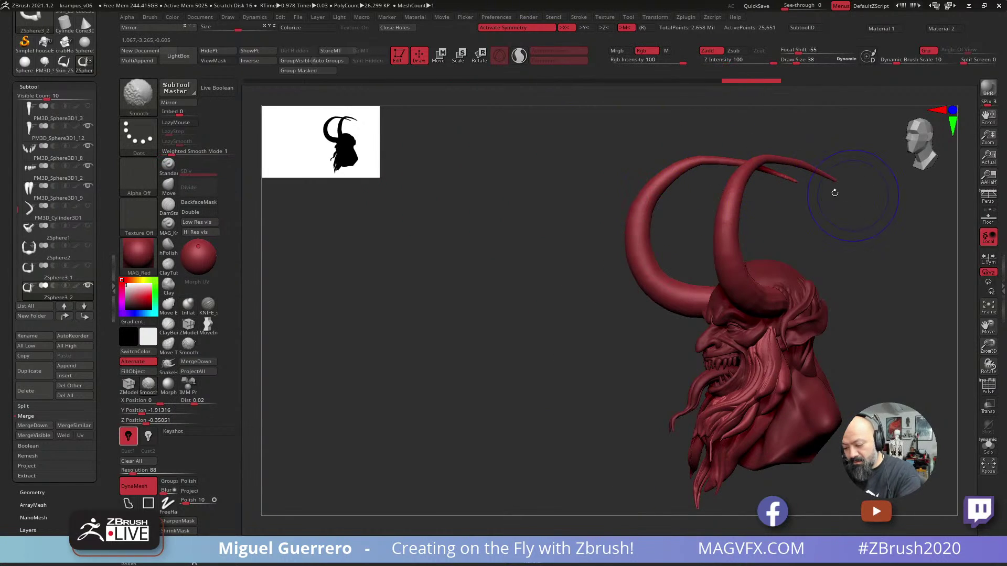
{"action": "mouse_move", "coordinate": [487, 342]}
{"action": "left_mouse_down"}
{"action": "mouse_move", "coordinate": [404, 376]}
{"action": "mouse_move", "coordinate": [406, 391]}
{"action": "mouse_move", "coordinate": [433, 362]}
{"action": "mouse_move", "coordinate": [444, 365]}
{"action": "left_mouse_up"}
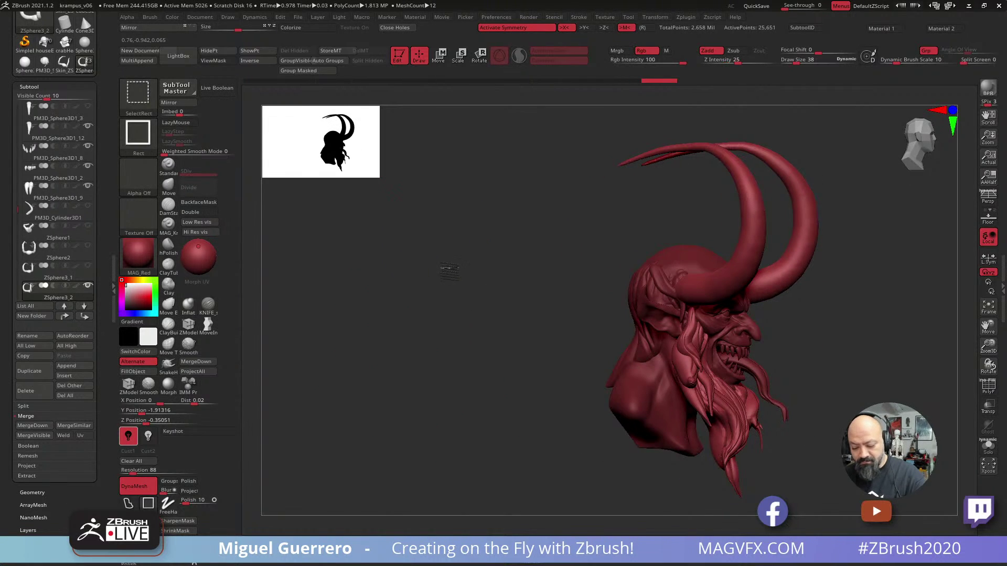
{"action": "left_click", "coordinate": [395, 31]}
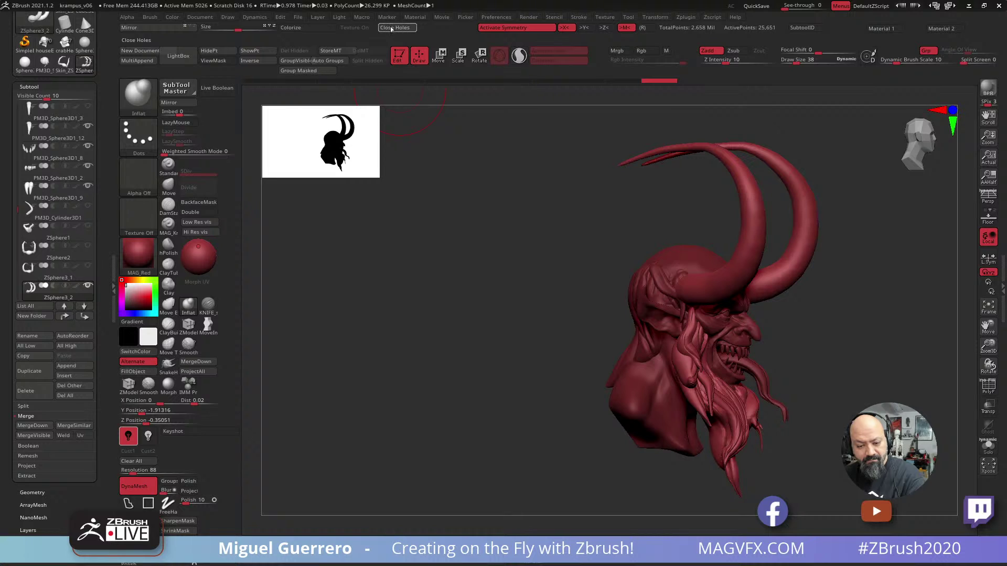
{"action": "left_click_drag", "start_coordinate": [392, 367], "coordinate": [396, 366]}
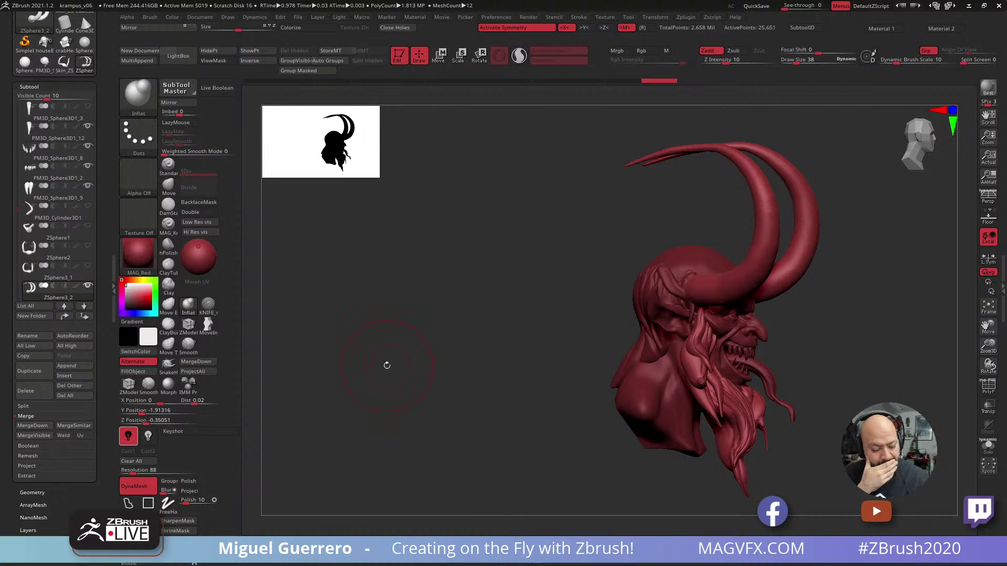
ZRemesh the smoothed duplicate horns and inspect the low-polygon result on the bust.
{"action": "left_click", "coordinate": [21, 490]}
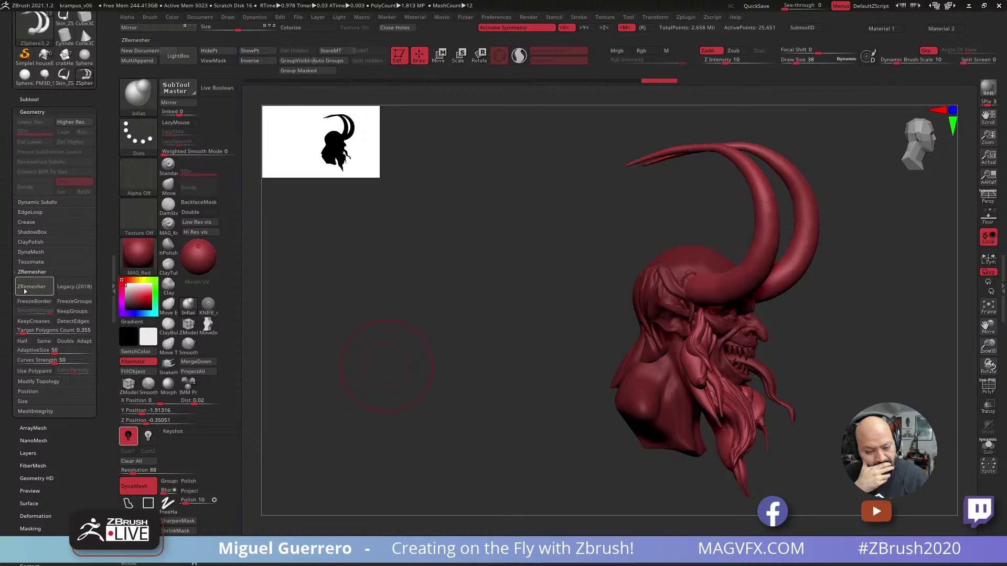
{"action": "left_click", "coordinate": [25, 291]}
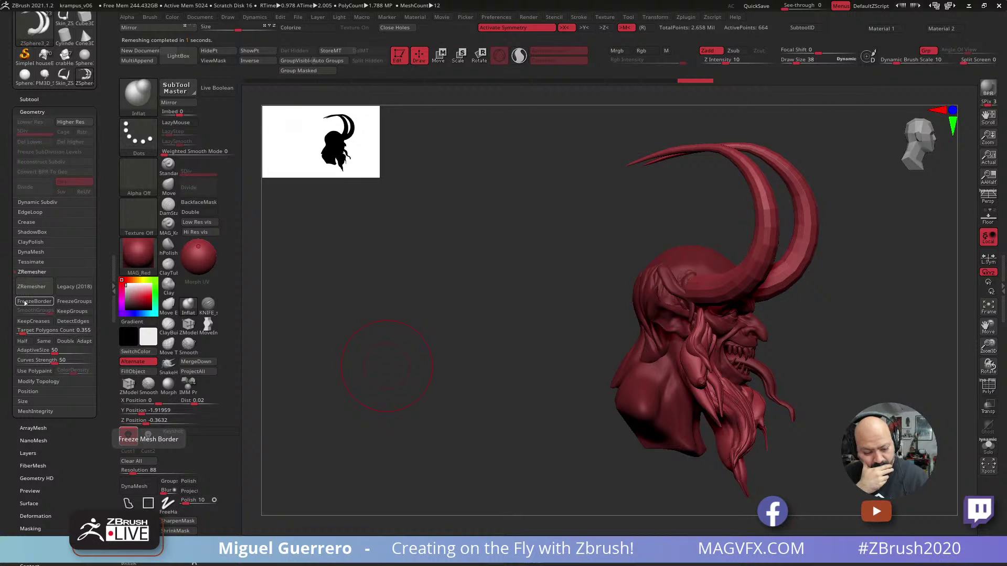
{"action": "left_click", "coordinate": [23, 269]}
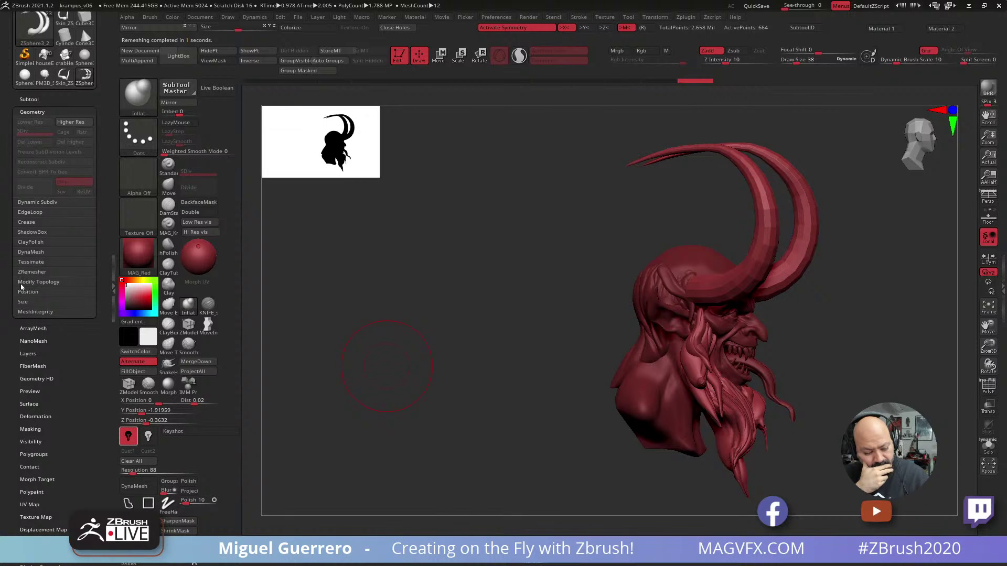
{"action": "left_click_drag", "start_coordinate": [97, 296], "coordinate": [97, 358]}
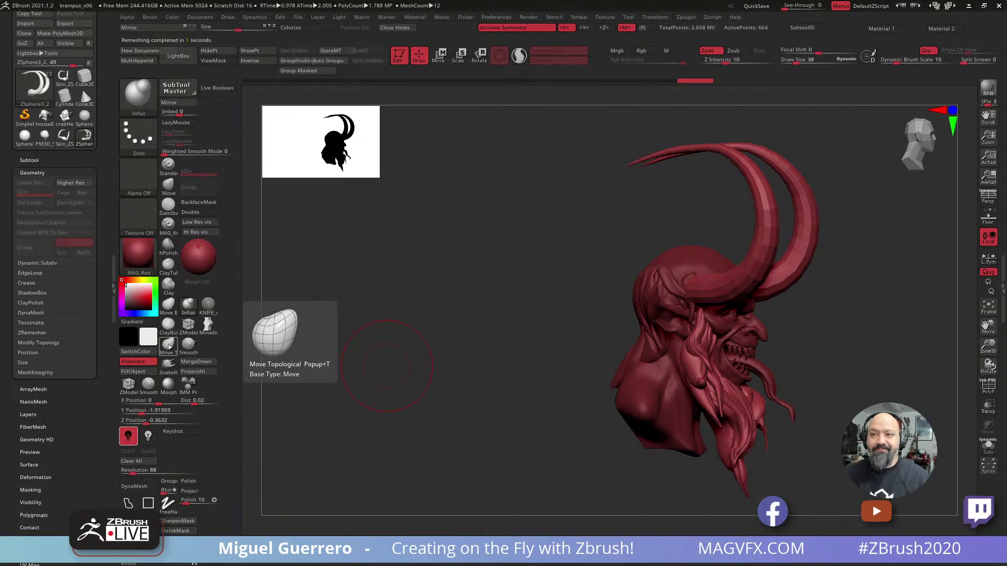
{"action": "left_click_drag", "start_coordinate": [458, 328], "coordinate": [395, 342]}
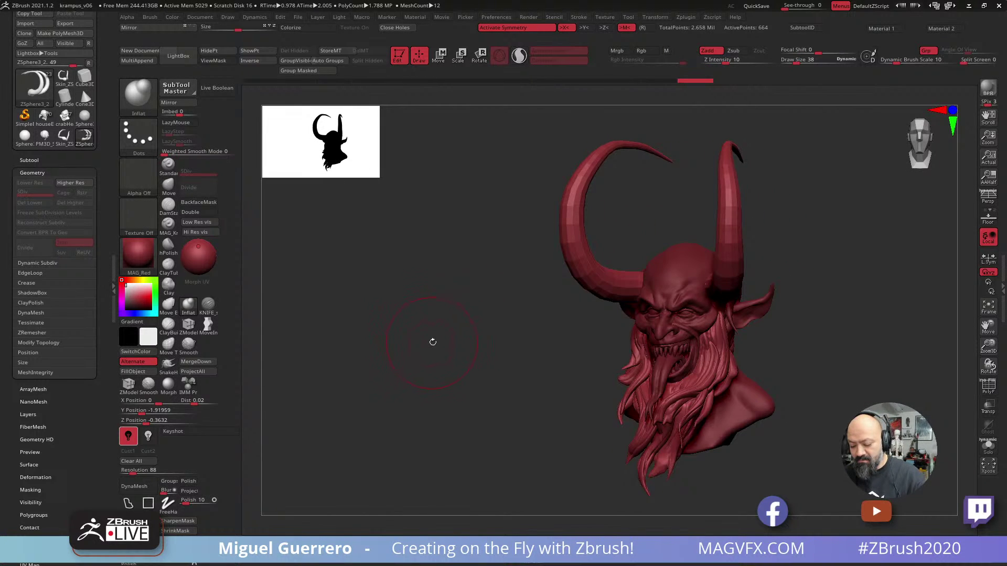
{"action": "mouse_move", "coordinate": [433, 341]}
{"action": "right_mouse_down", "text": "alt"}
{"action": "mouse_move", "coordinate": [389, 323]}
{"action": "mouse_move", "coordinate": [446, 355]}
{"action": "right_mouse_up", "text": "alt"}
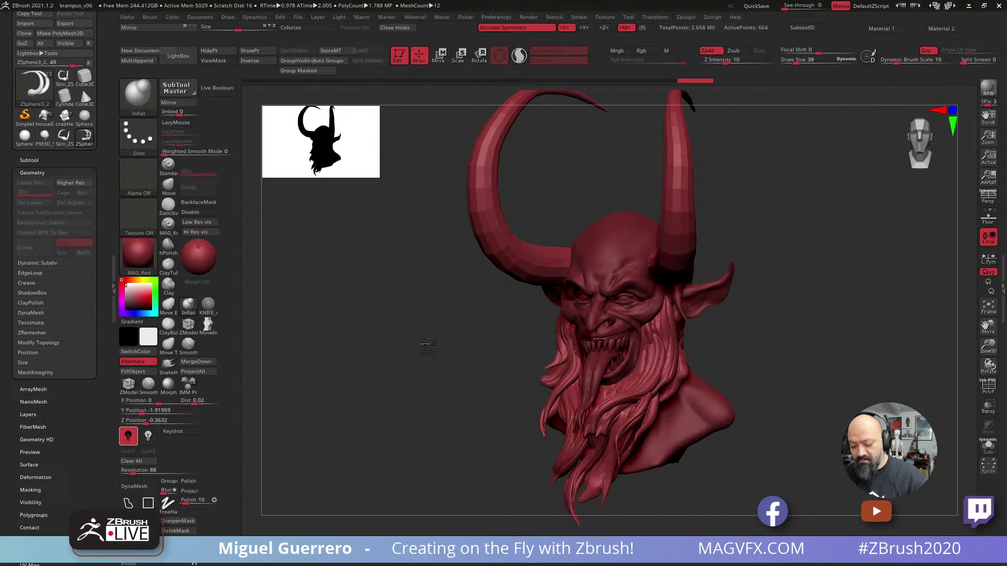
{"action": "left_click_drag", "start_coordinate": [429, 346], "coordinate": [426, 366]}
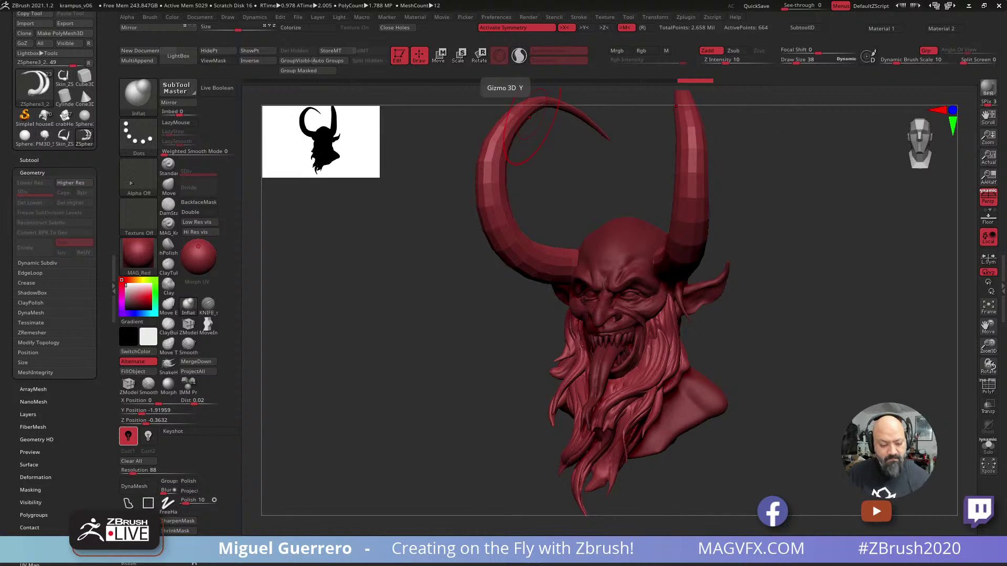
Compare the remeshed horns ZSphere3_2 with the earlier version ZSphere3_1 by showing each in turn.
{"action": "left_click", "coordinate": [29, 160]}
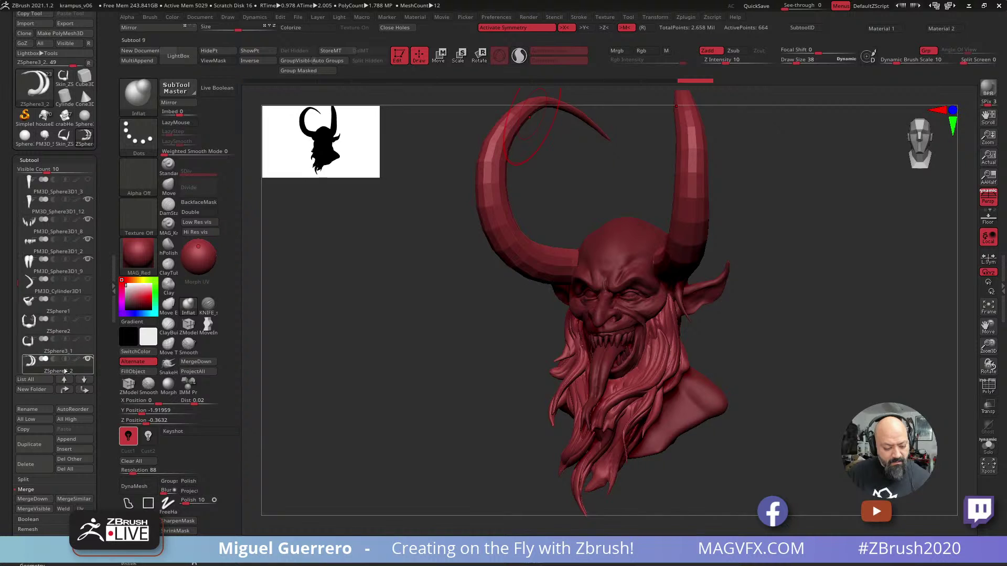
{"action": "left_click", "coordinate": [86, 359]}
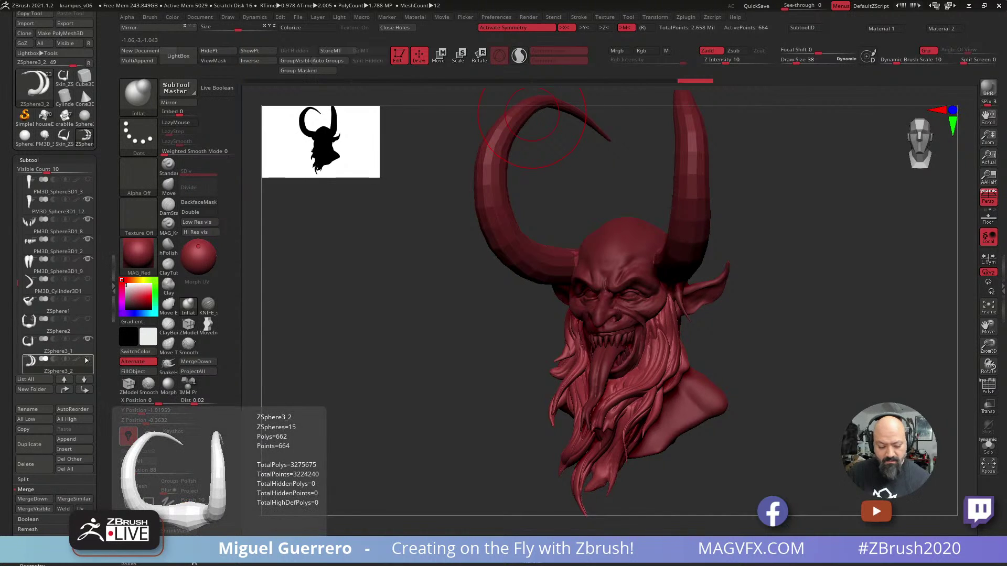
{"action": "left_click", "coordinate": [60, 347]}
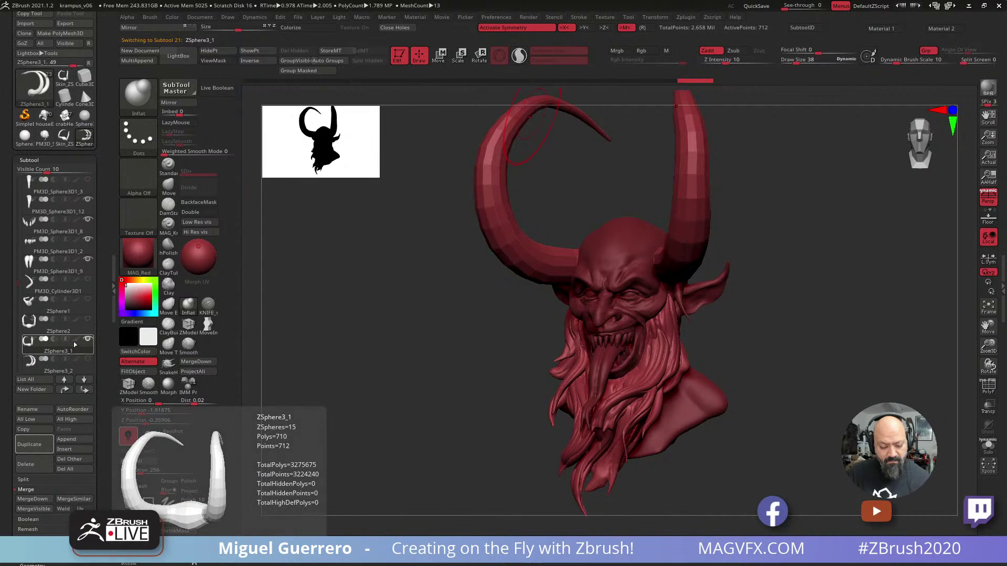
{"action": "left_click", "coordinate": [77, 367]}
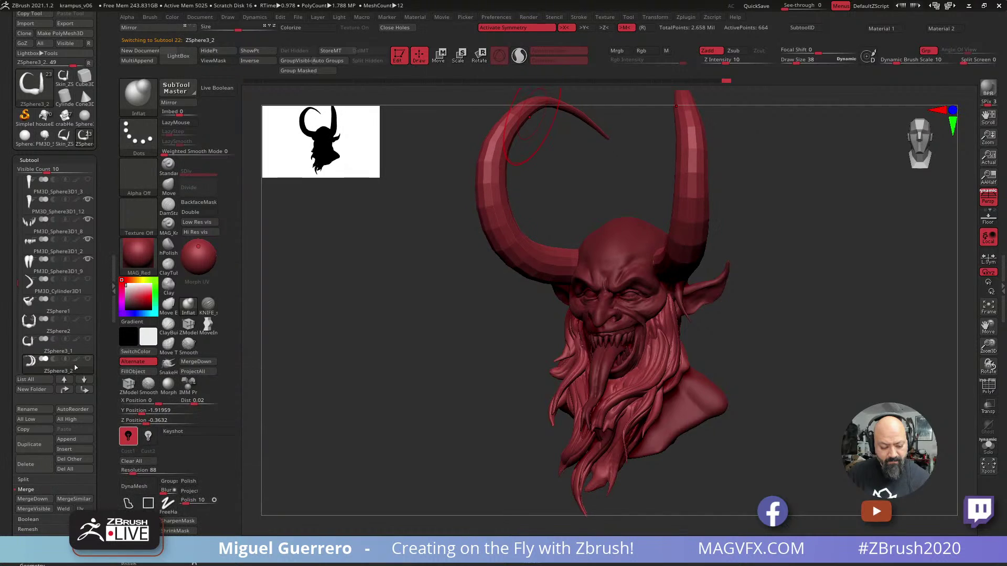
Make a PolyMesh3D copy of the ZSphere3_2 horns and return to the full bust tool.
{"action": "scroll", "coordinate": [17, 264], "scroll_direction": "down", "scroll_amount": 2}
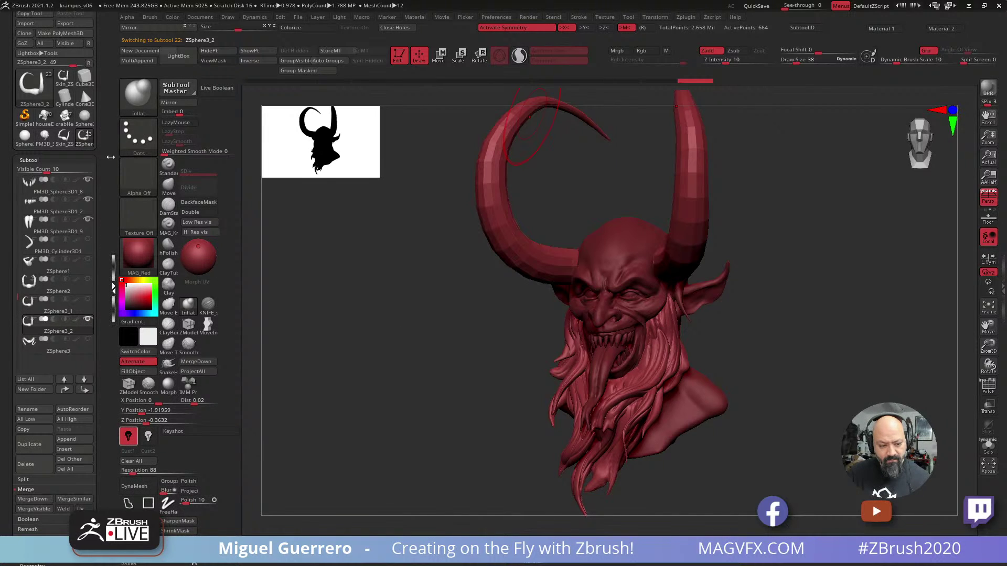
{"action": "left_click", "coordinate": [79, 33]}
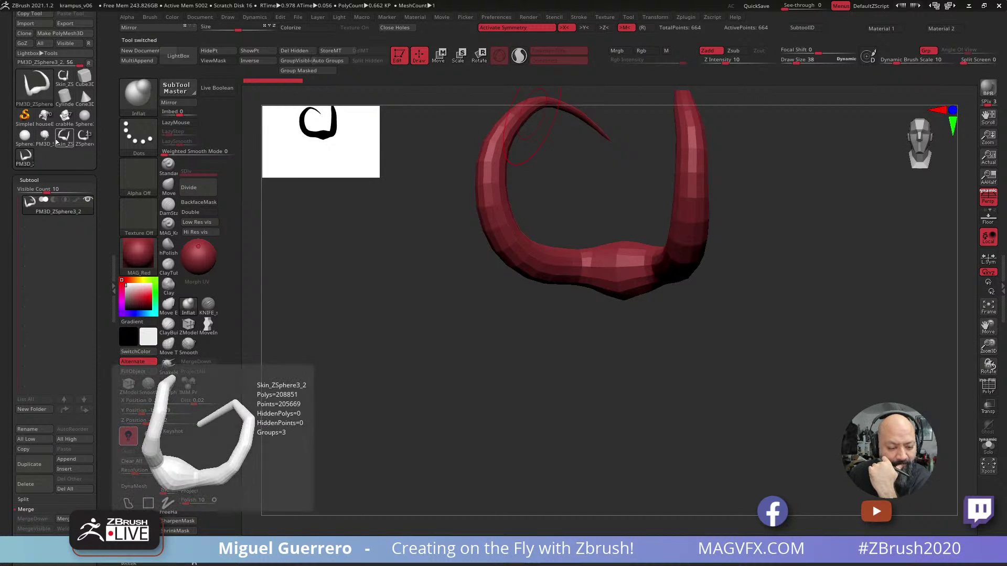
{"action": "left_click", "coordinate": [84, 136]}
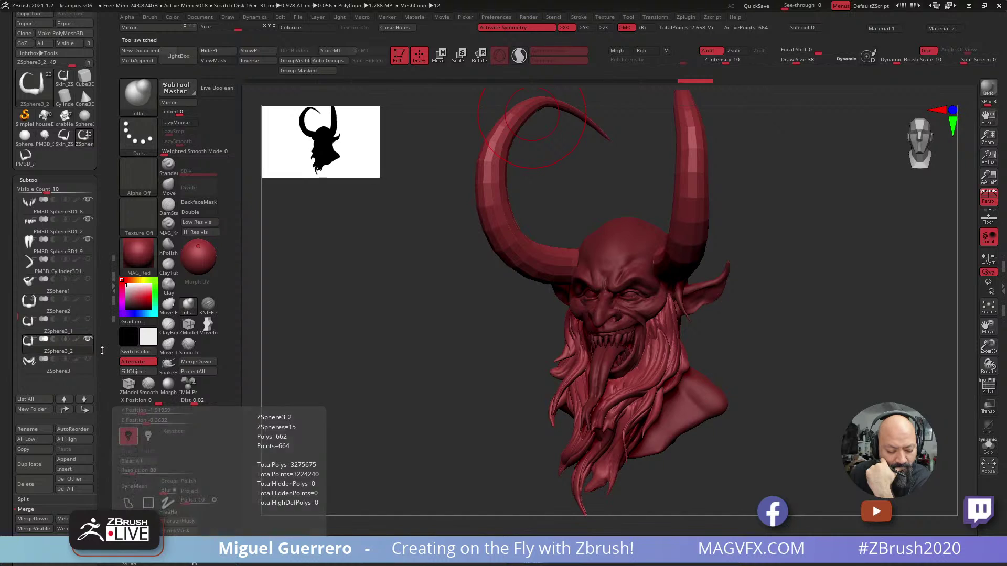
Check the ZSphere3_2 horns in Solo mode and show the full bust again.
{"action": "left_click_drag", "start_coordinate": [102, 351], "coordinate": [109, 299]}
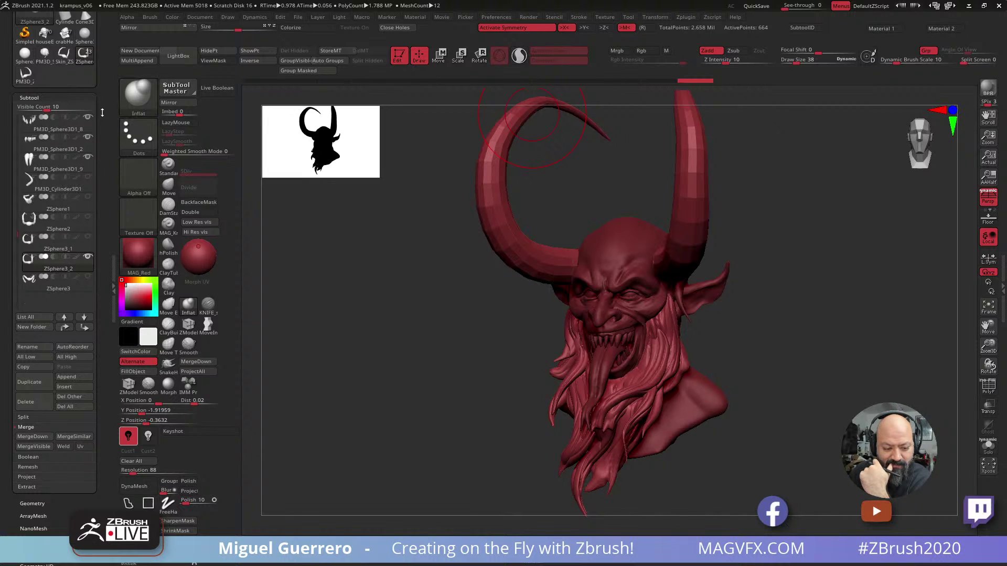
{"action": "left_click_drag", "start_coordinate": [103, 113], "coordinate": [103, 235]}
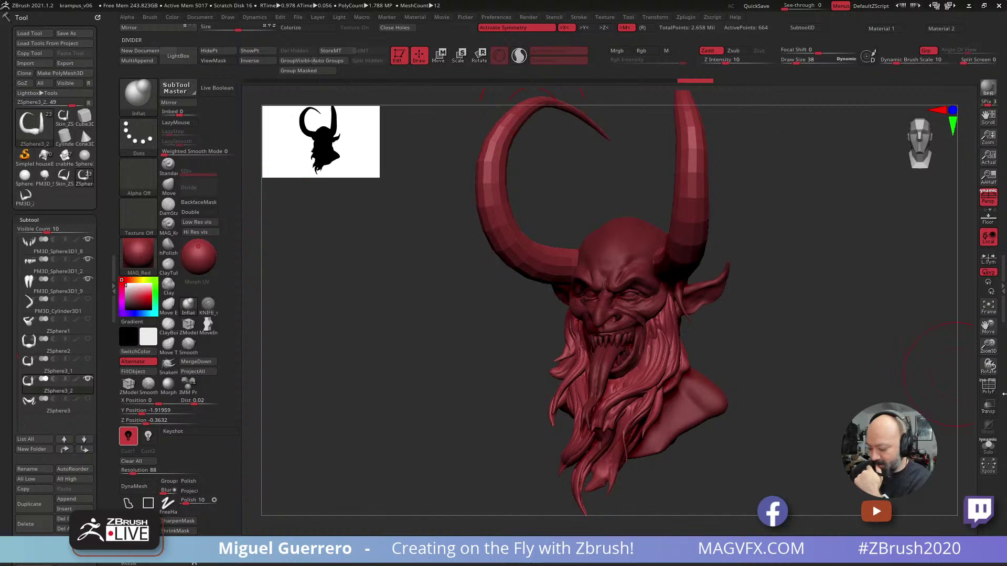
{"action": "left_click", "coordinate": [986, 443]}
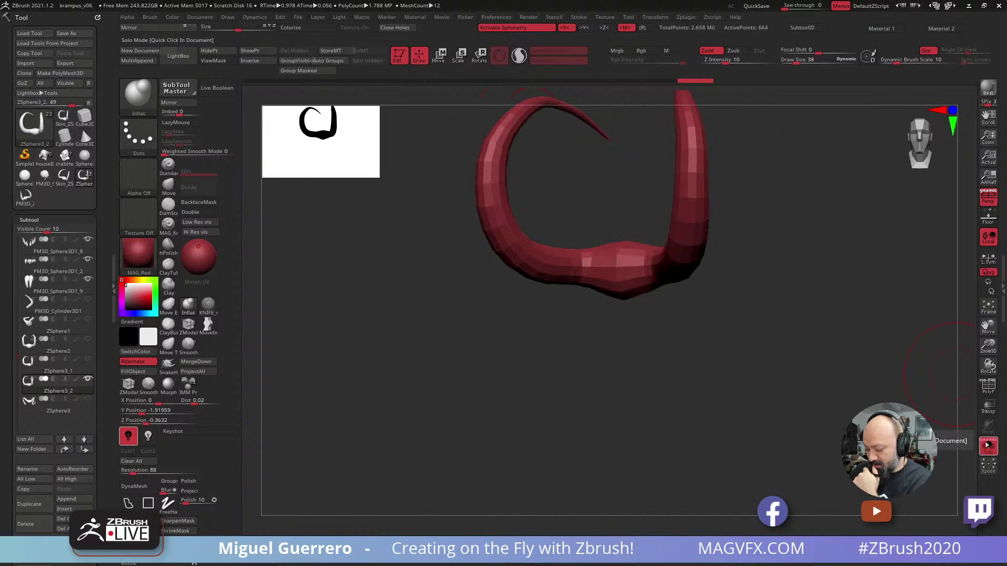
{"action": "left_click", "coordinate": [986, 443]}
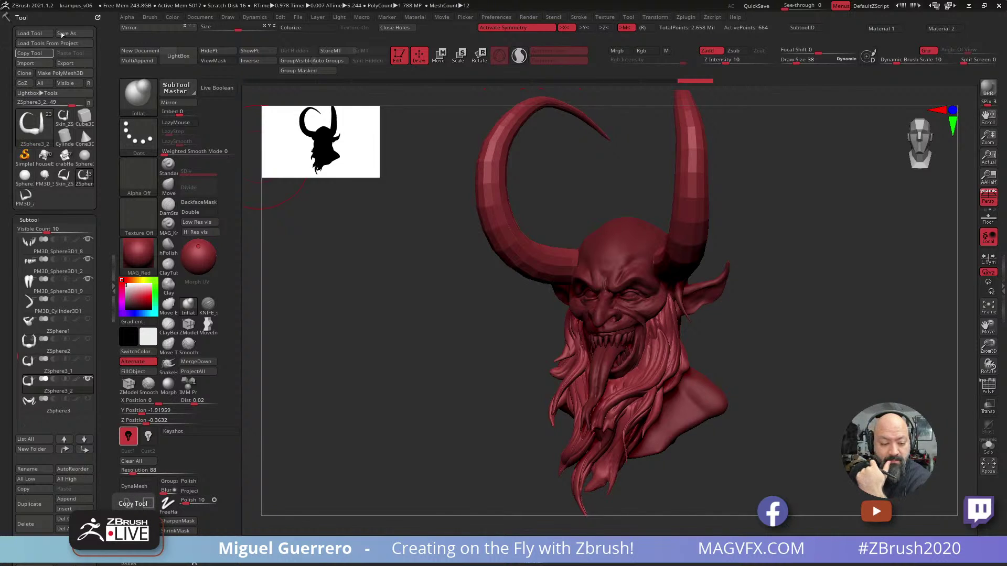
Append a sphere subtool and import the remeshed horns mesh into it, keeping the old ZSphere3_2 horns hidden.
{"action": "mouse_move", "coordinate": [60, 282]}
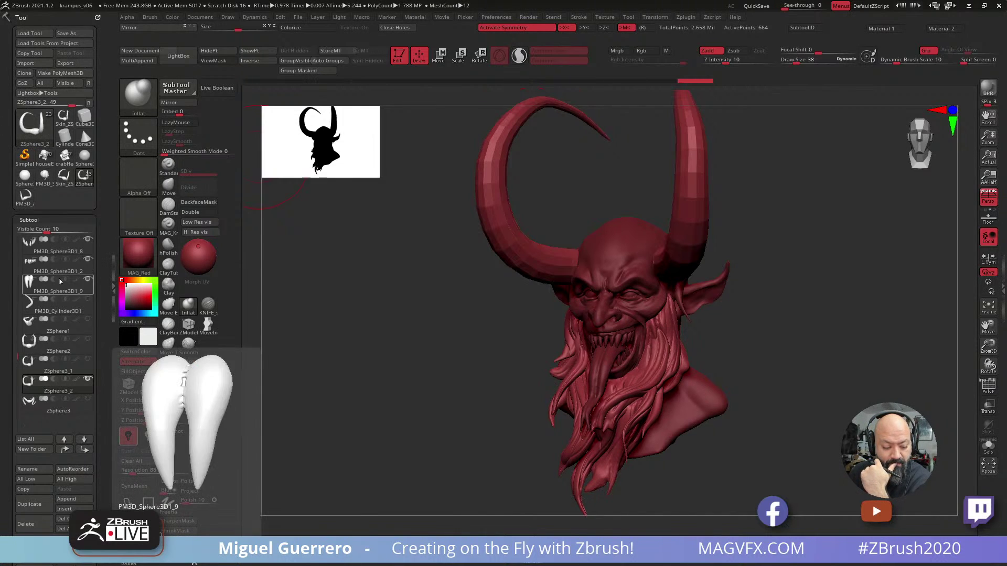
{"action": "left_click", "coordinate": [66, 499]}
{"action": "left_click", "coordinate": [124, 344]}
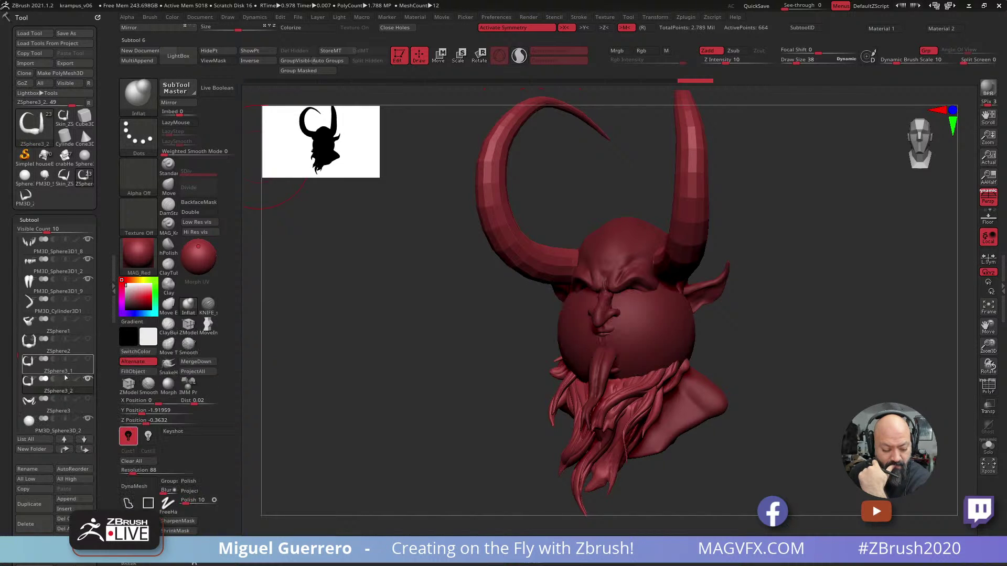
{"action": "left_click", "coordinate": [88, 379]}
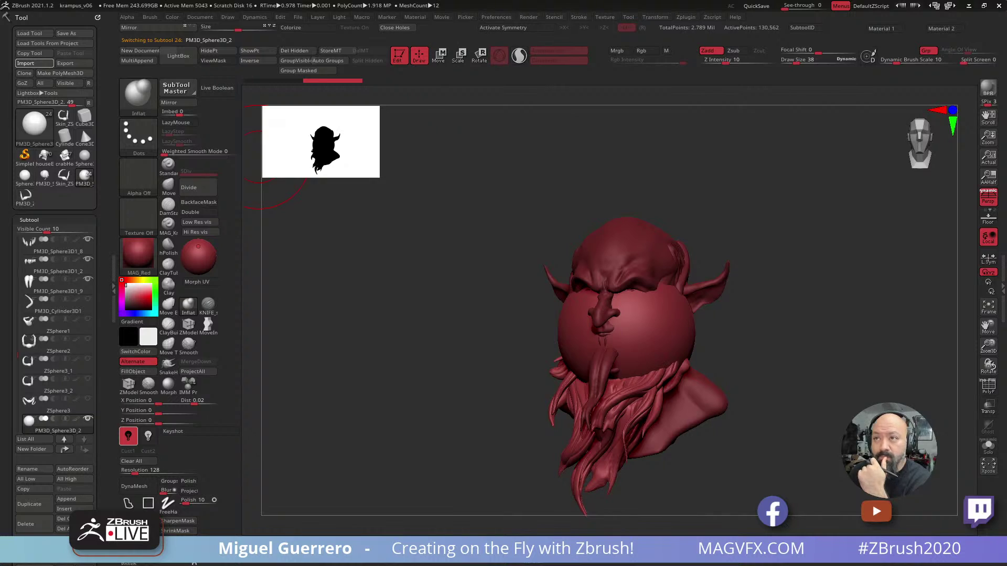
{"action": "key", "text": "ctrl+z"}
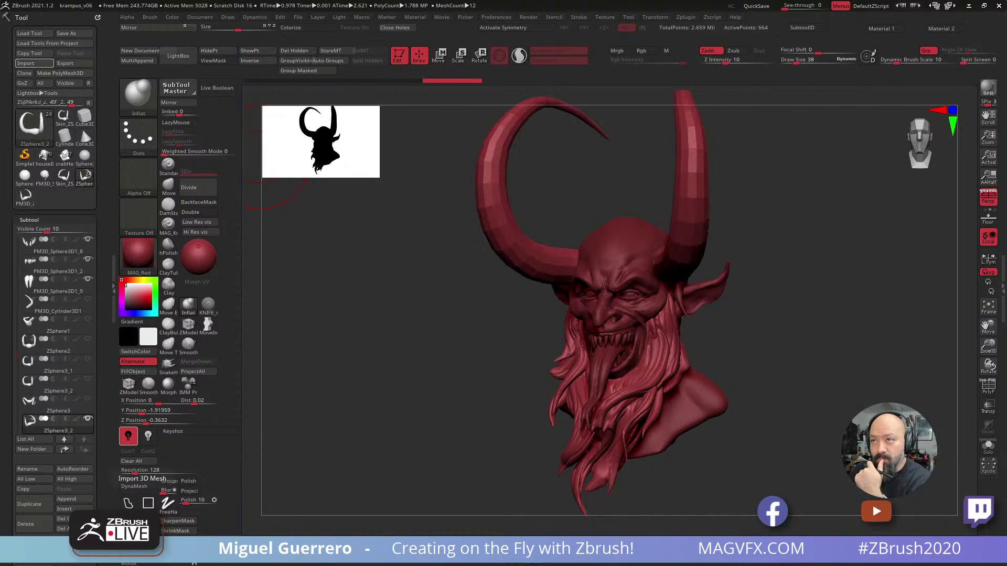
Divide the imported horns up to subdivision level 3 and check them from the front.
{"action": "left_click", "coordinate": [209, 193]}
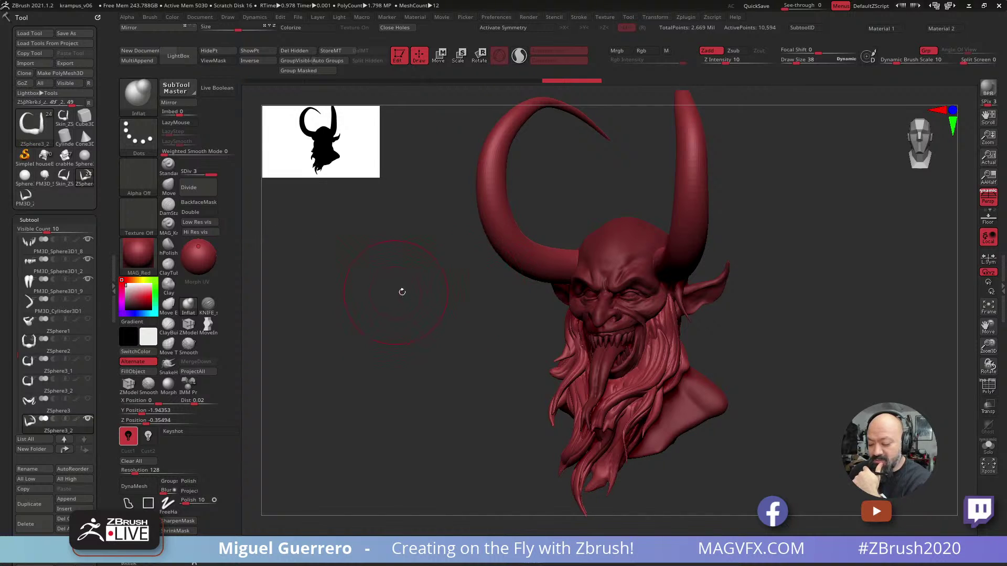
{"action": "left_click_drag", "start_coordinate": [401, 292], "coordinate": [353, 386]}
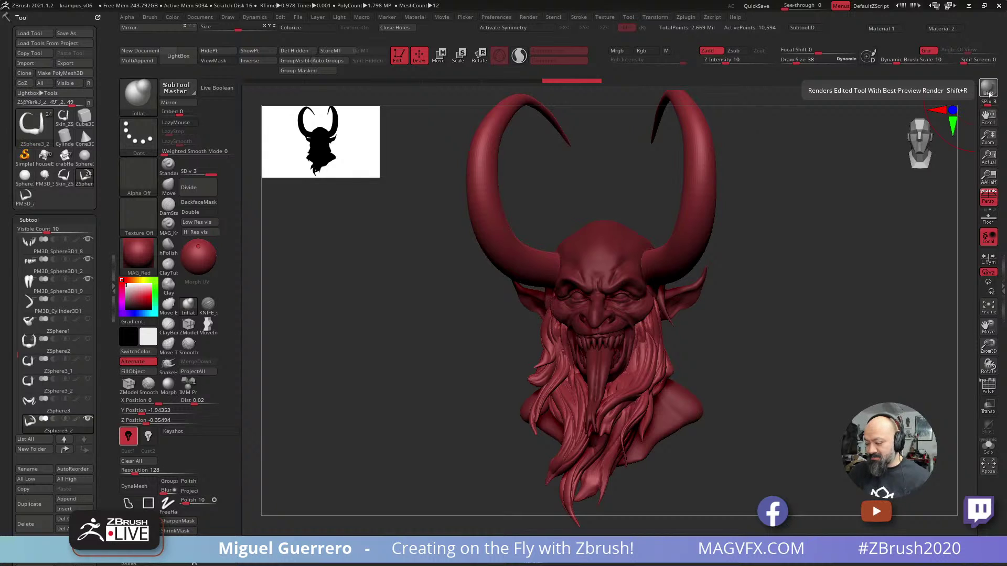
Enable the KeyShot bridge, send the bust over with a BPR render, and switch to the KeyShot window maximized.
{"action": "left_click", "coordinate": [199, 431]}
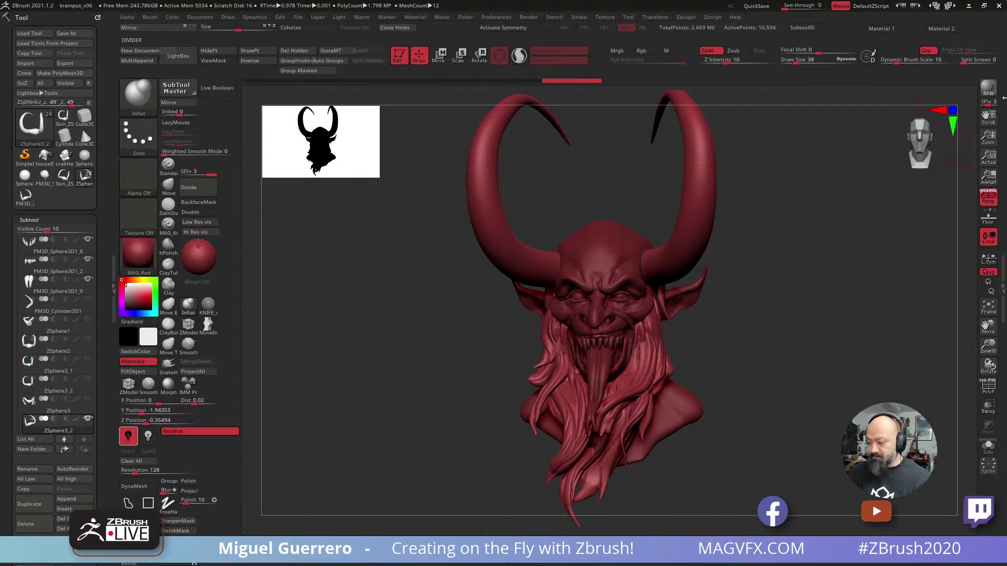
{"action": "key", "text": "shift+r"}
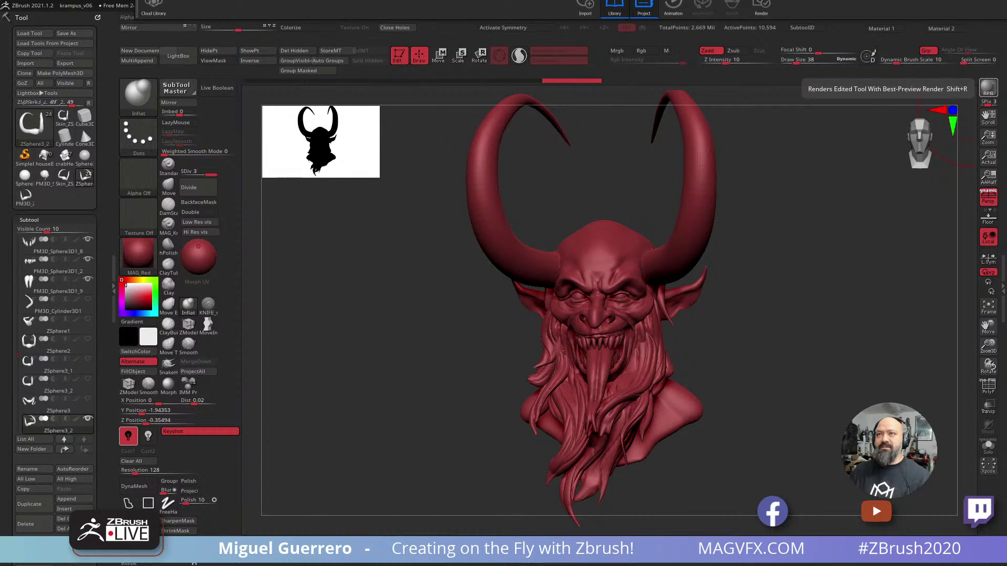
{"action": "left_click_drag", "start_coordinate": [718, 0], "coordinate": [501, 438]}
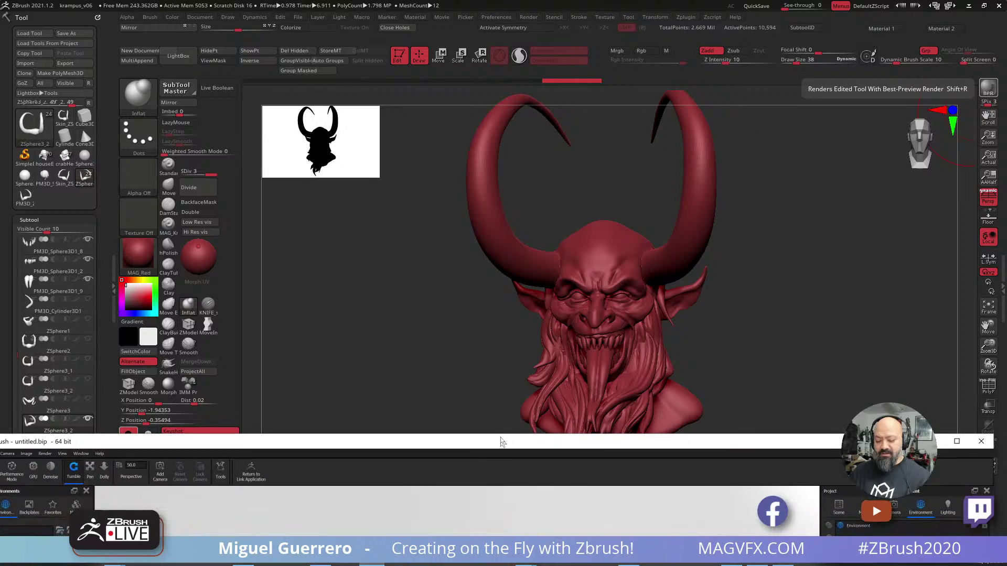
{"action": "double_click", "coordinate": [501, 442]}
Set the camera's perspective value to 85.
{"action": "left_click", "coordinate": [116, 128]}
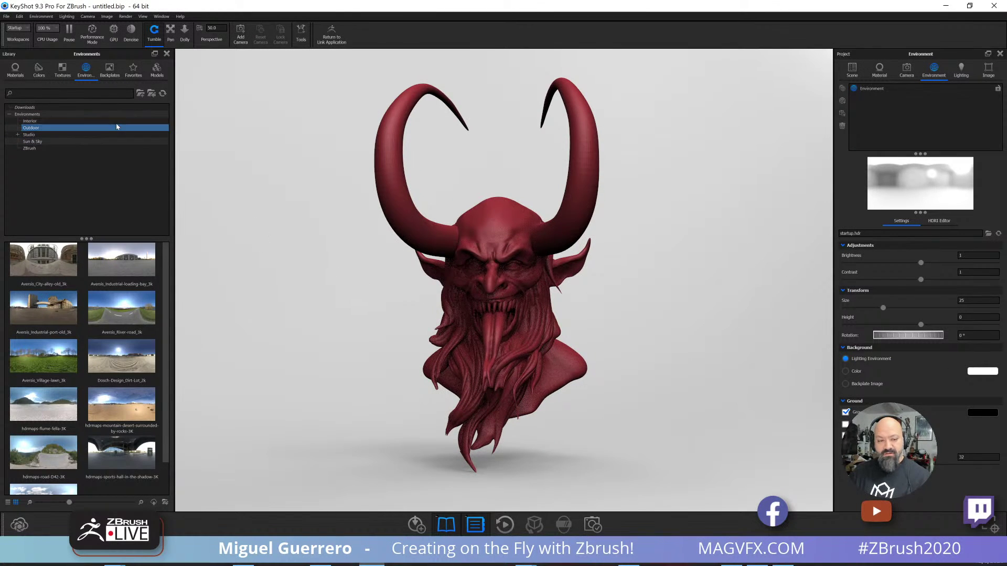
{"action": "left_click", "coordinate": [215, 27]}
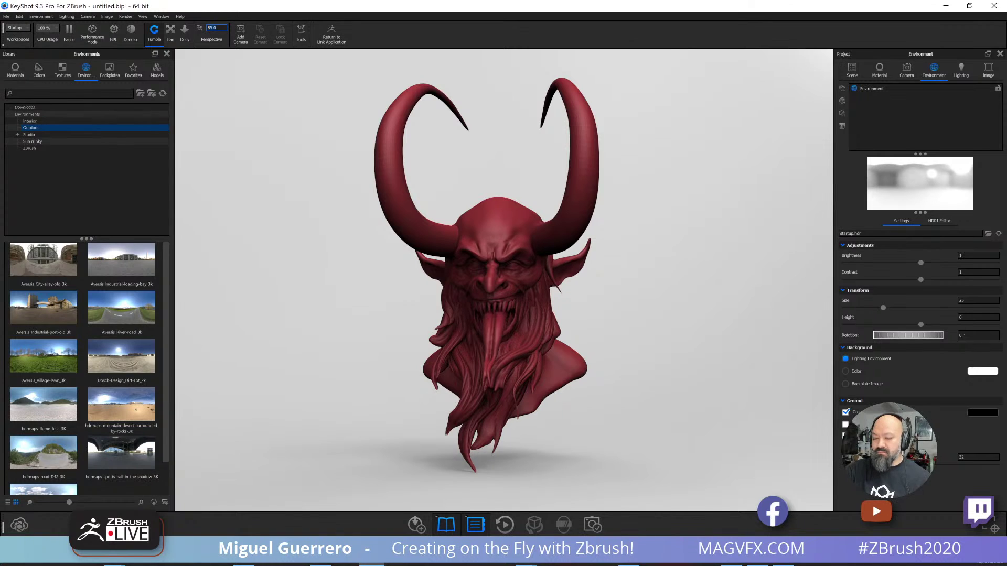
{"action": "key", "text": "Return"}
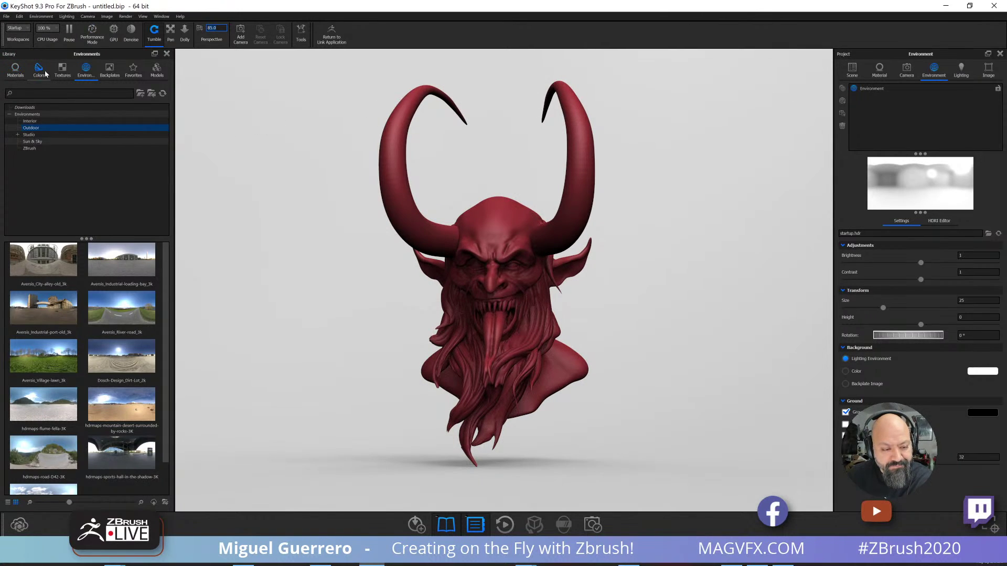
Light the bust with the Overhead Panel Soft Spots 4K environment from the Studio category.
{"action": "left_click", "coordinate": [63, 70]}
{"action": "left_click", "coordinate": [86, 69]}
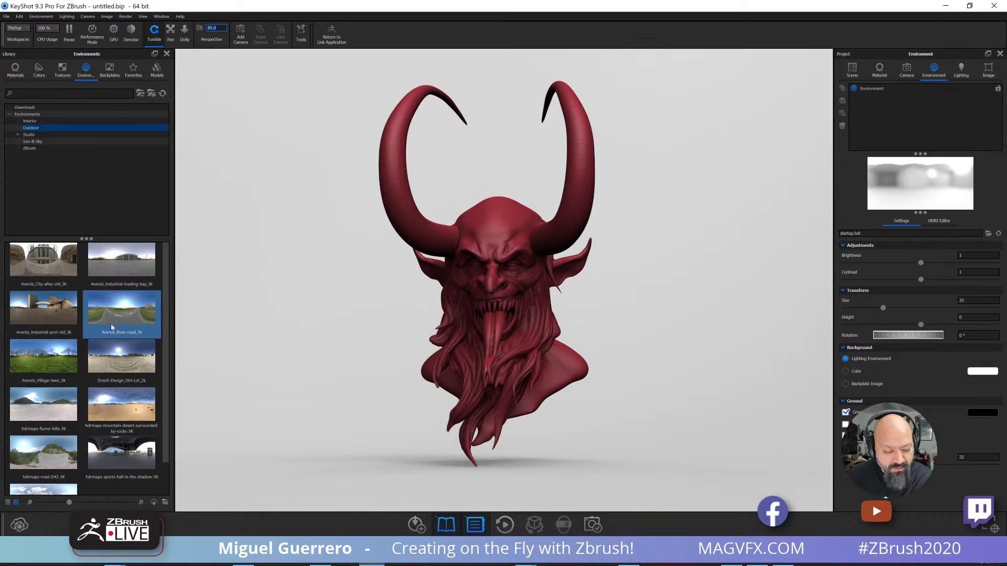
{"action": "left_click", "coordinate": [44, 139]}
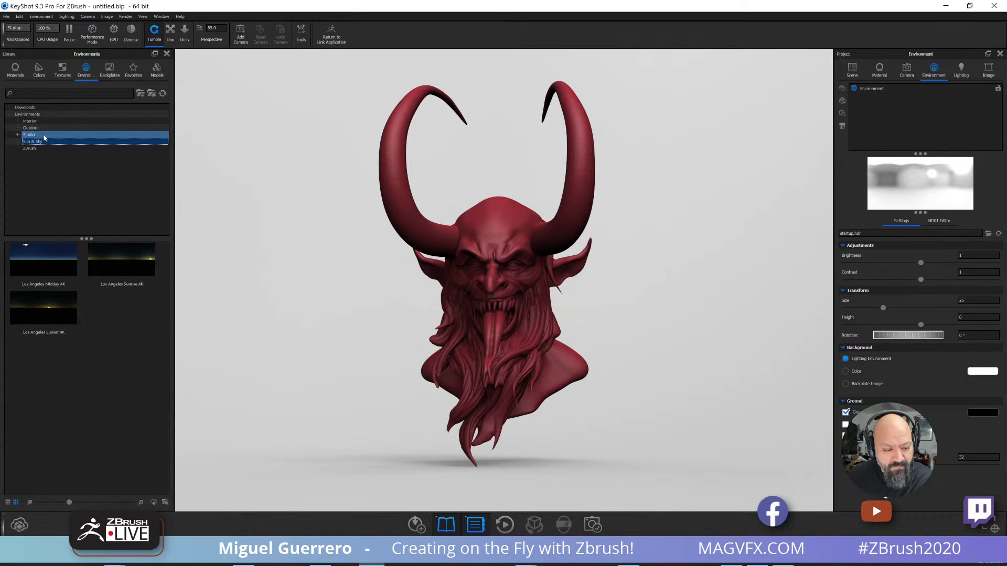
{"action": "left_click", "coordinate": [45, 136]}
{"action": "scroll", "coordinate": [117, 298], "scroll_direction": "down", "scroll_amount": 5}
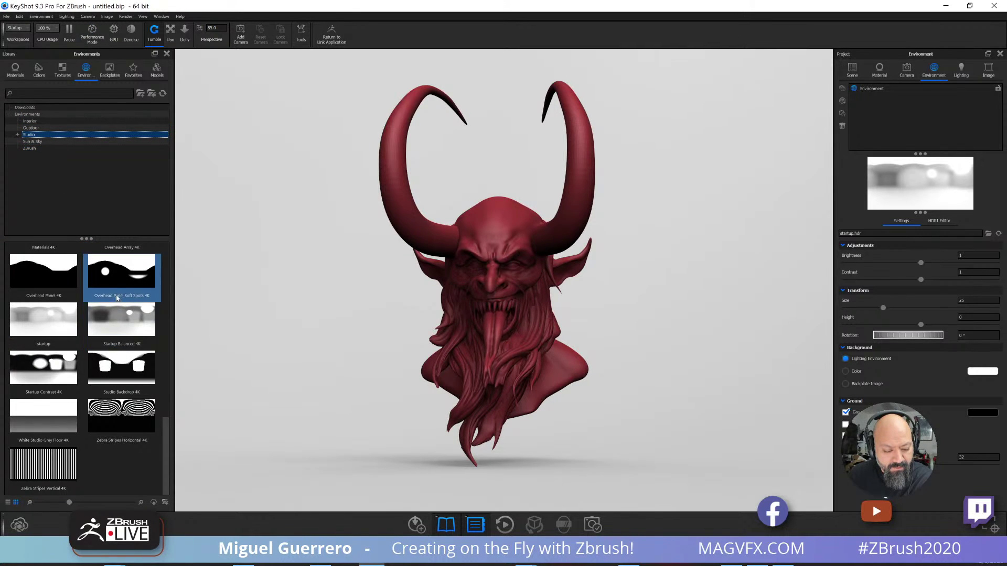
{"action": "left_click_drag", "start_coordinate": [117, 275], "coordinate": [601, 283]}
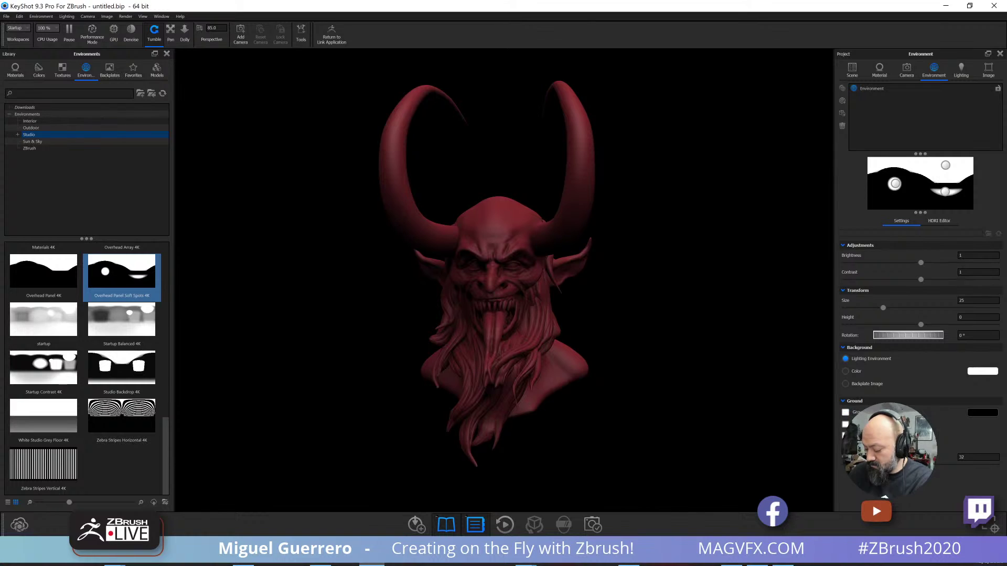
Look through the material library's categories and show the Translucent materials.
{"action": "left_click", "coordinate": [47, 74]}
{"action": "left_click", "coordinate": [15, 70]}
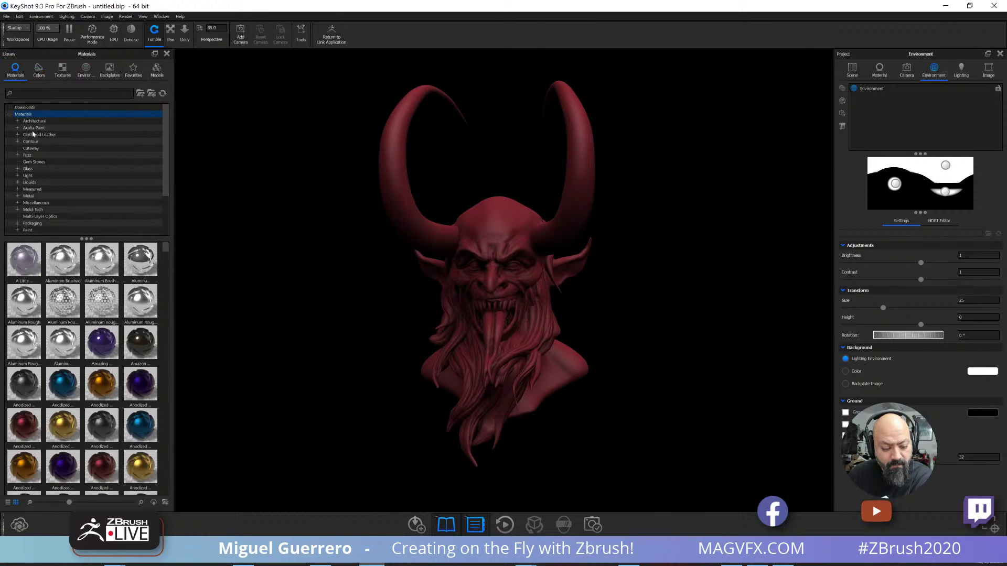
{"action": "left_click", "coordinate": [42, 216]}
{"action": "left_click", "coordinate": [50, 210]}
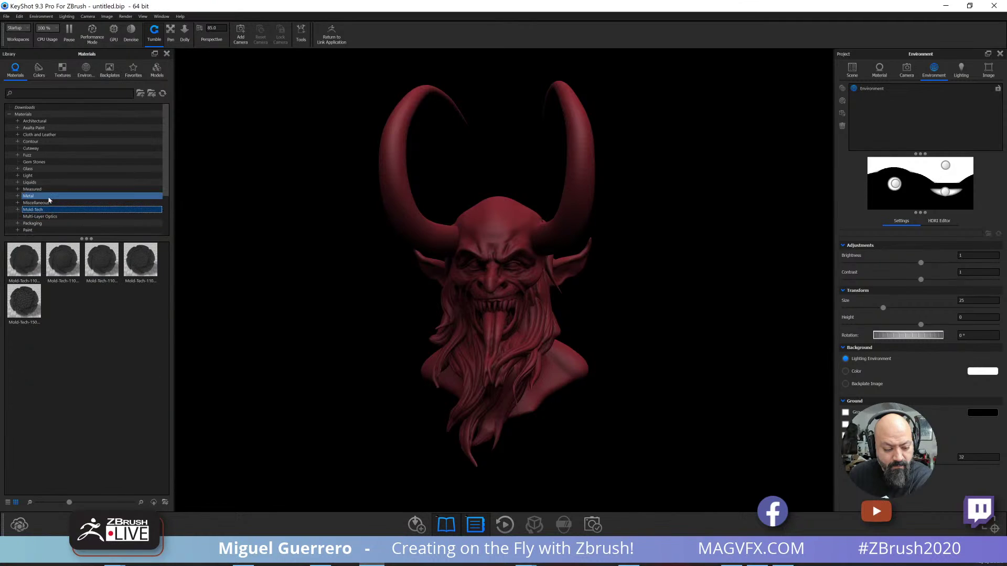
{"action": "key", "text": "Up"}
{"action": "key", "text": "Up"}
{"action": "key", "text": "Up"}
{"action": "key", "text": "Up"}
{"action": "scroll", "coordinate": [50, 199], "scroll_direction": "down", "scroll_amount": 2}
{"action": "scroll", "coordinate": [49, 198], "scroll_direction": "down", "scroll_amount": 1}
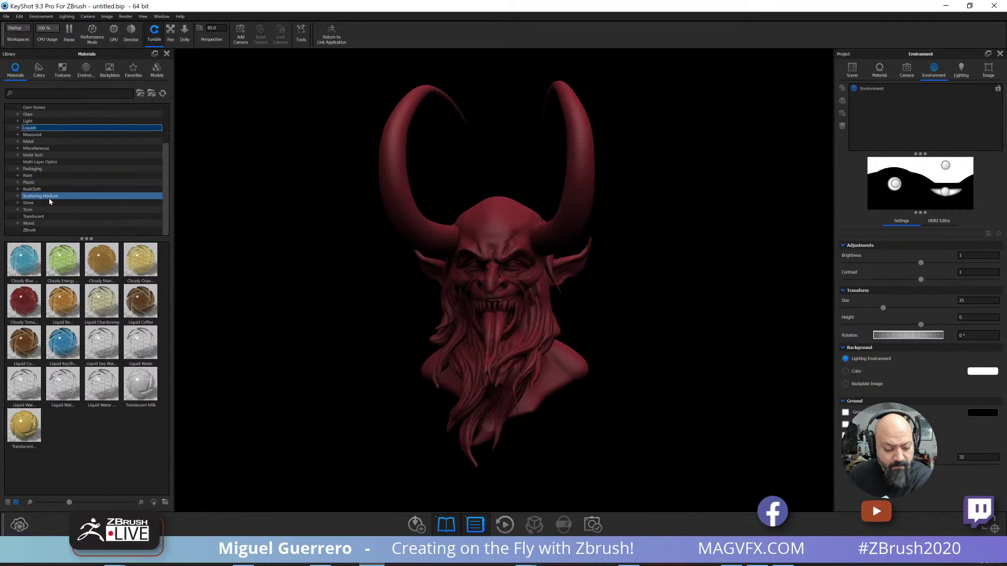
{"action": "left_click", "coordinate": [48, 216]}
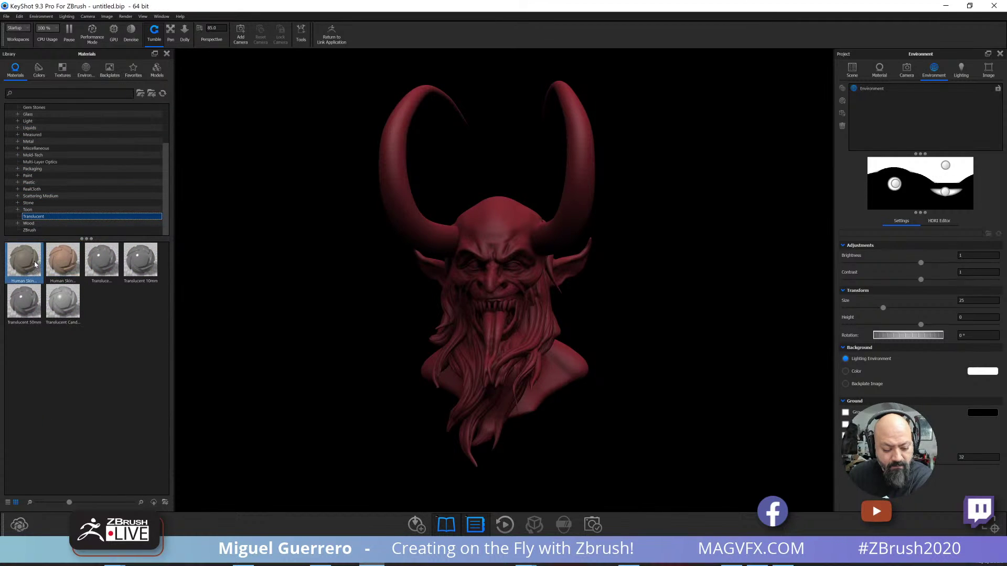
Assign the Human Skin 1 50mm material to the whole ZBrush model in the scene.
{"action": "left_click", "coordinate": [878, 77]}
{"action": "left_click", "coordinate": [851, 76]}
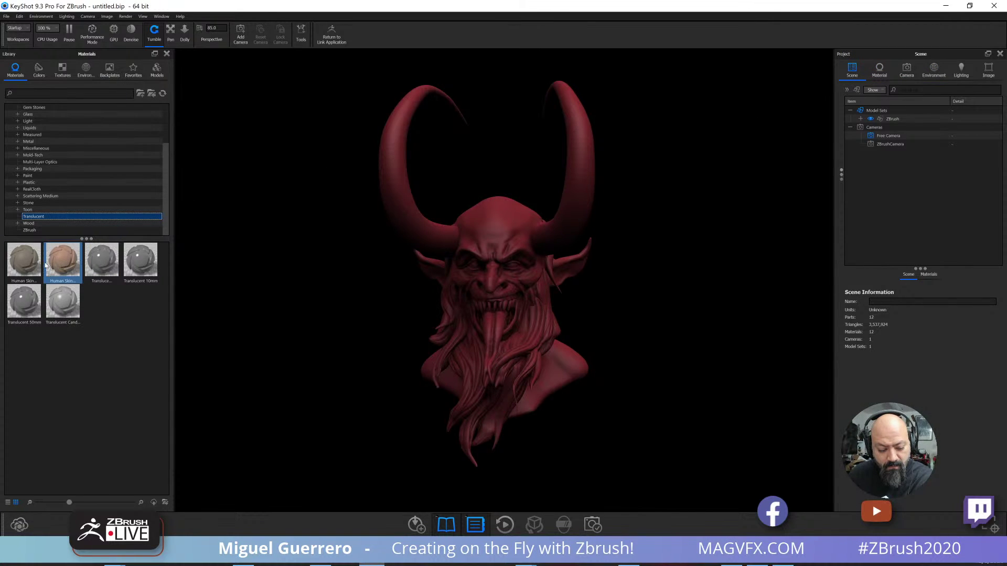
{"action": "left_click_drag", "start_coordinate": [36, 261], "coordinate": [892, 120]}
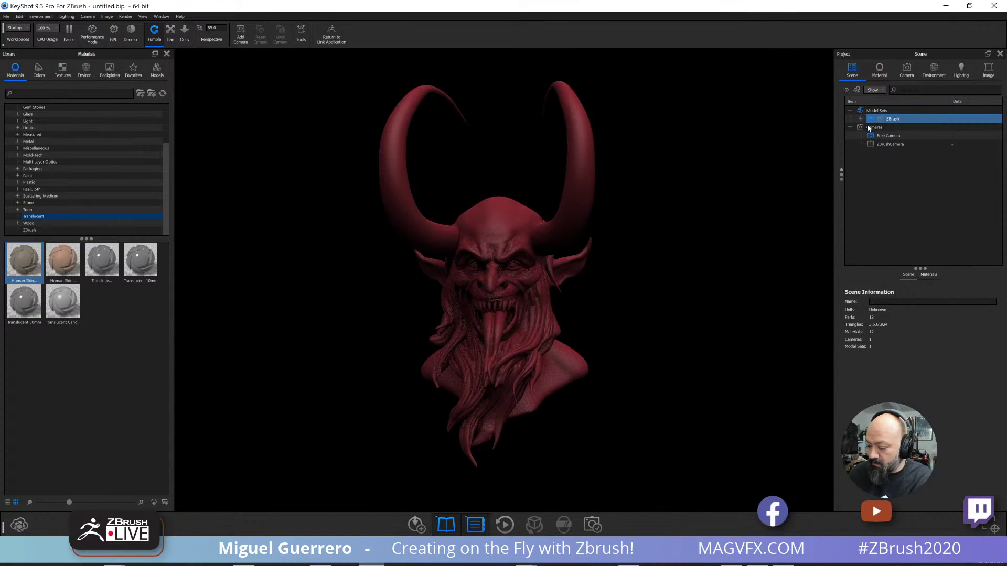
{"action": "left_click_drag", "start_coordinate": [23, 260], "coordinate": [883, 120]}
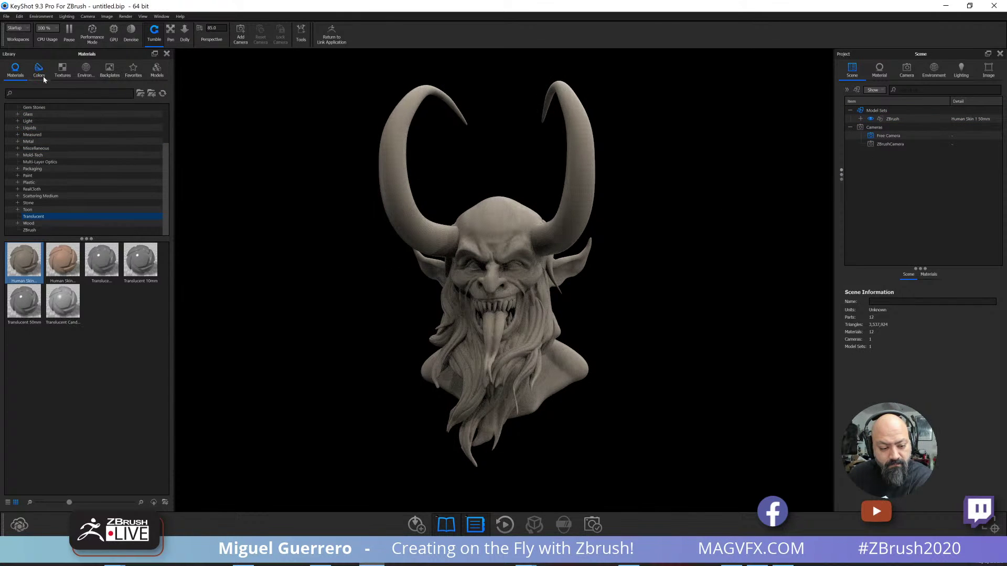
Light the bust with the Materials 4K studio environment and set a solid black background color.
{"action": "left_click", "coordinate": [87, 76]}
{"action": "scroll", "coordinate": [120, 314], "scroll_direction": "up", "scroll_amount": 3}
{"action": "left_click", "coordinate": [120, 314]}
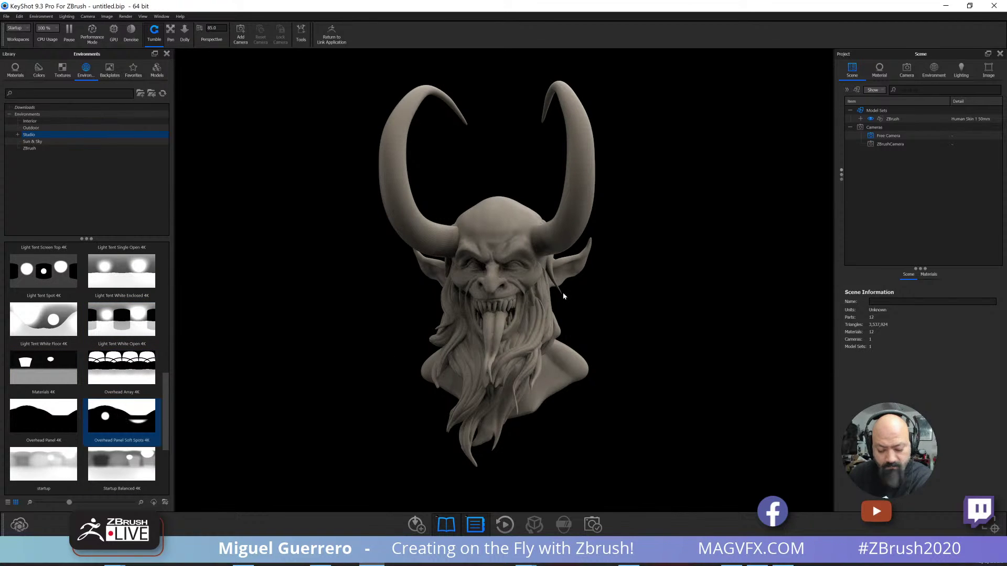
{"action": "left_click", "coordinate": [934, 71]}
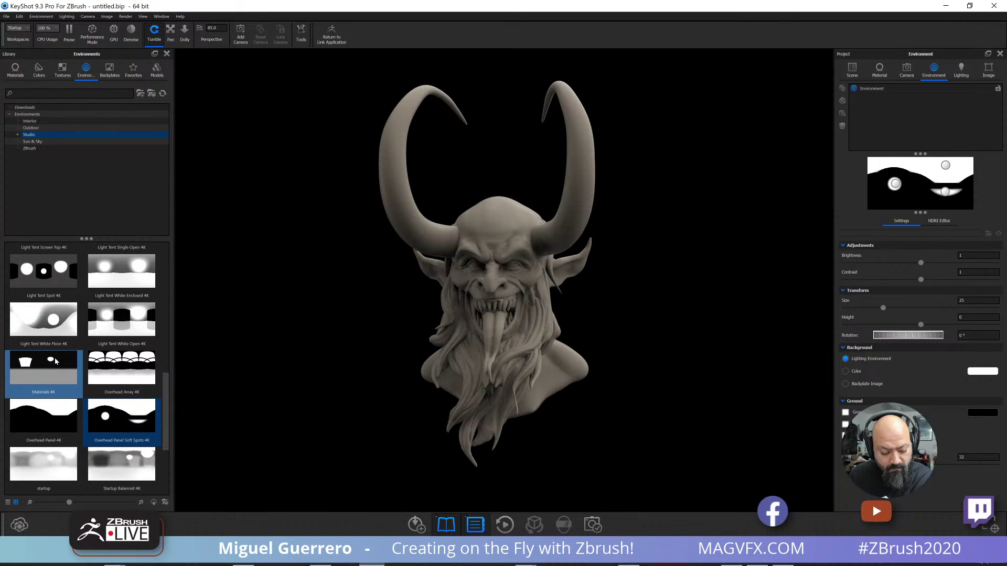
{"action": "left_click_drag", "start_coordinate": [54, 358], "coordinate": [248, 354]}
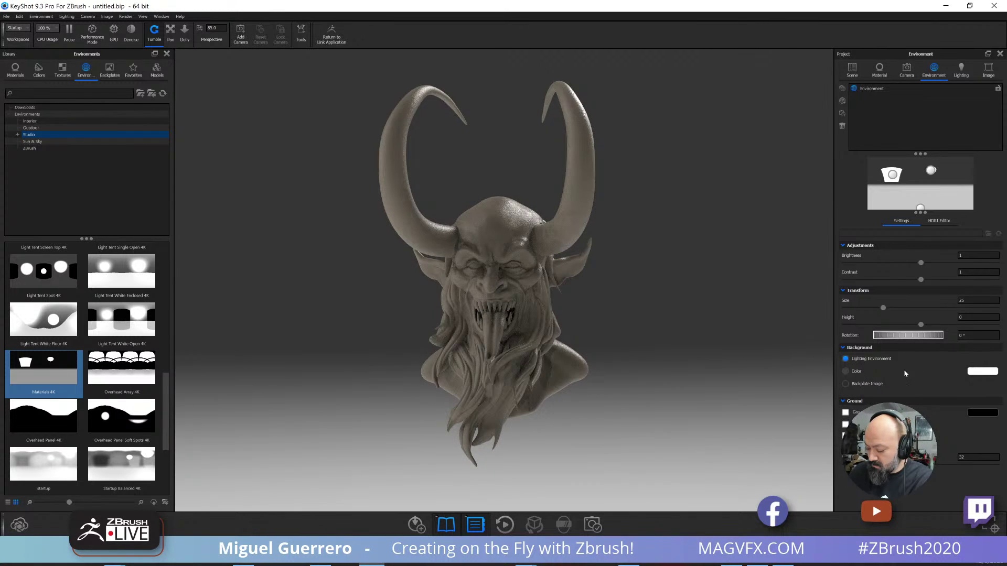
{"action": "left_click", "coordinate": [982, 372]}
{"action": "left_click_drag", "start_coordinate": [862, 335], "coordinate": [848, 348]}
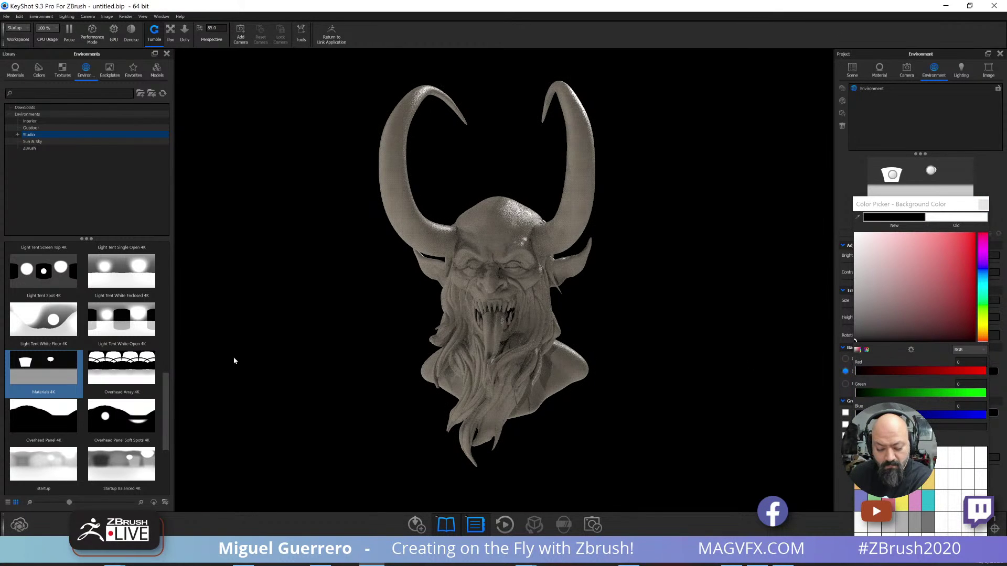
Try the industrial kitchen and cyclorama studio interior environments on the bust, and settle on the hdrmaps storehouse-2-3K environment.
{"action": "scroll", "coordinate": [110, 346], "scroll_direction": "up", "scroll_amount": 3}
{"action": "scroll", "coordinate": [103, 343], "scroll_direction": "up", "scroll_amount": 3}
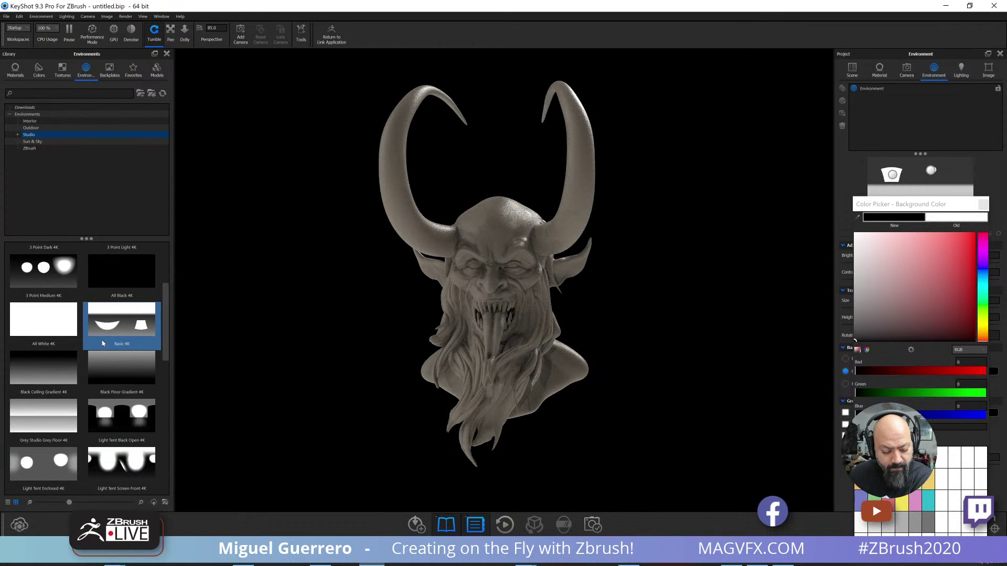
{"action": "scroll", "coordinate": [102, 343], "scroll_direction": "up", "scroll_amount": 3}
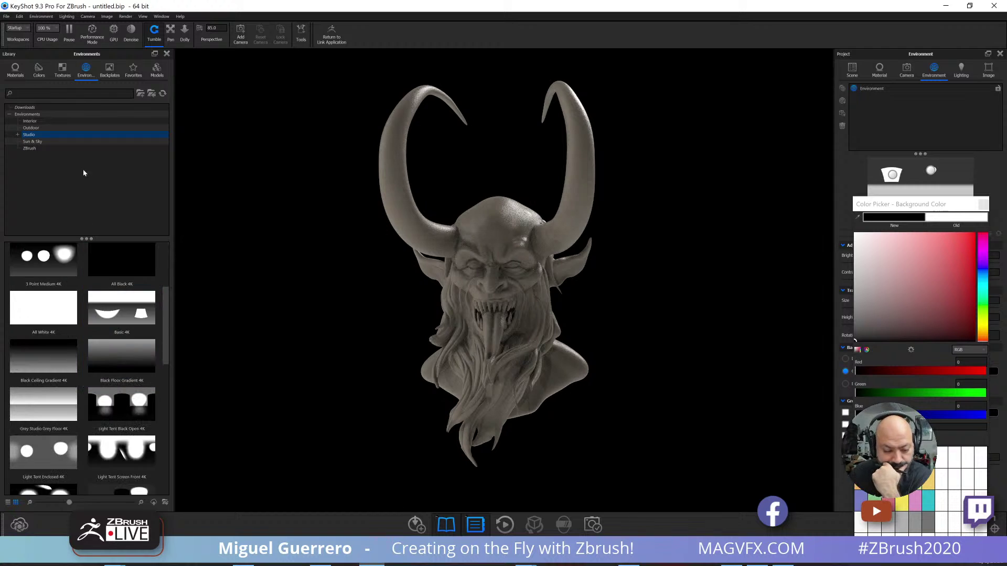
{"action": "left_click", "coordinate": [53, 128]}
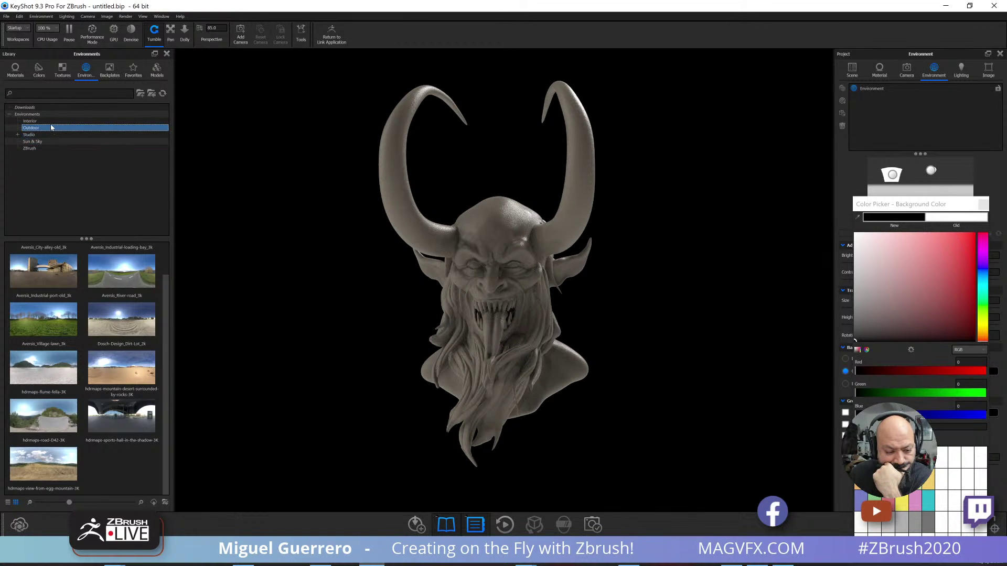
{"action": "left_click", "coordinate": [50, 121]}
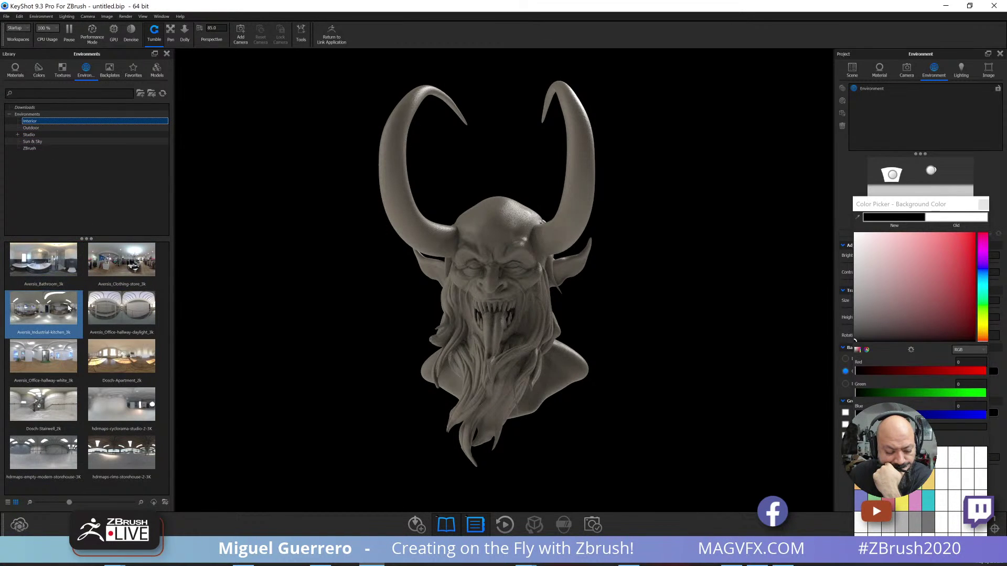
{"action": "left_click_drag", "start_coordinate": [69, 307], "coordinate": [199, 313]}
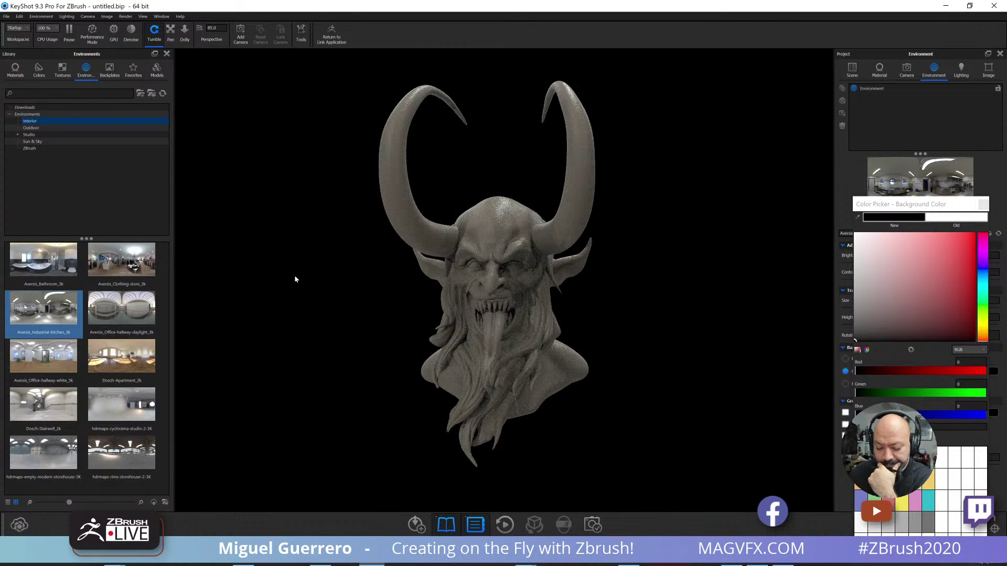
{"action": "left_click_drag", "start_coordinate": [300, 274], "coordinate": [261, 266]}
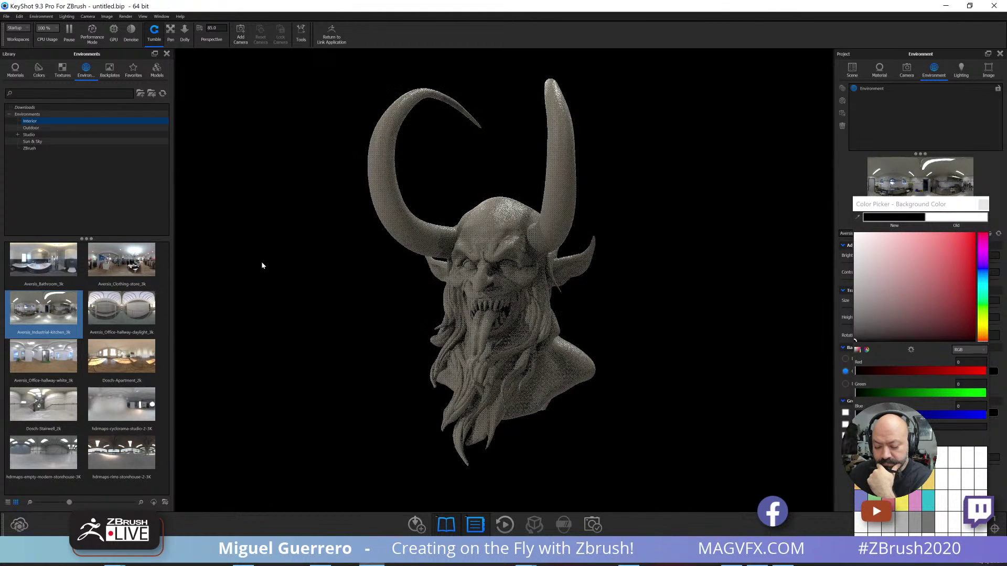
{"action": "left_click_drag", "start_coordinate": [121, 405], "coordinate": [314, 402]}
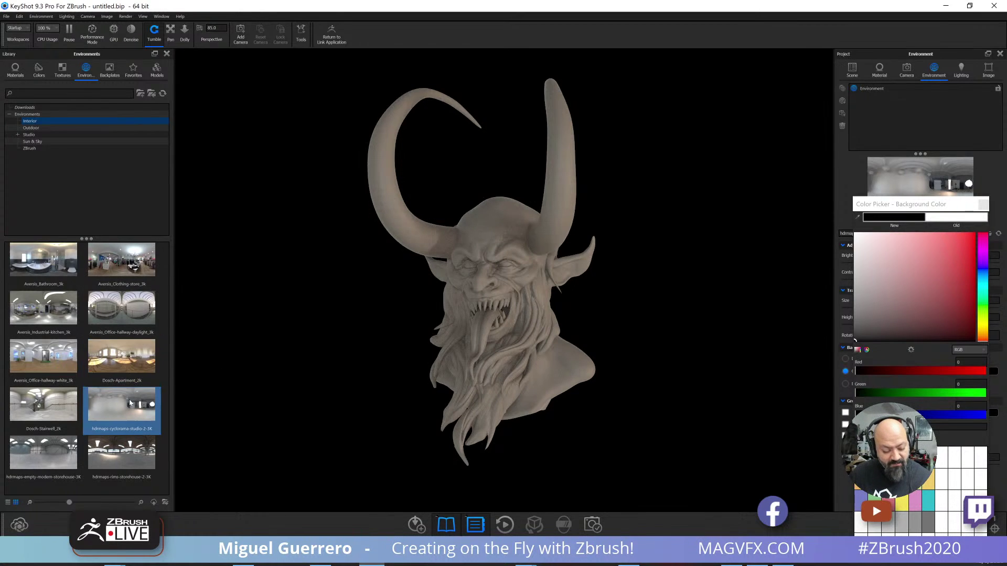
{"action": "left_click_drag", "start_coordinate": [122, 453], "coordinate": [255, 440]}
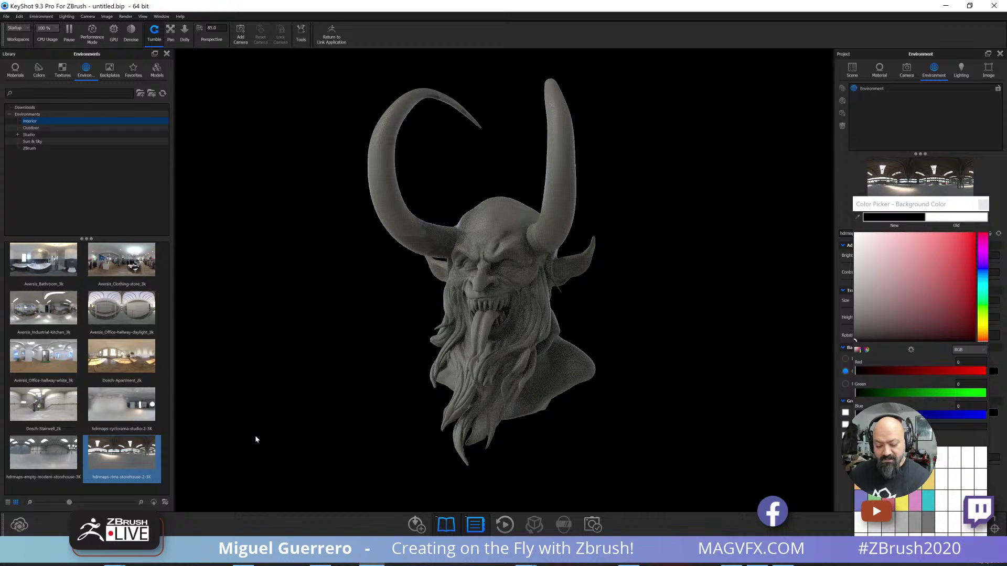
Try a translucency of 3 on the Human Skin 1 50mm material and settle on 5.
{"action": "left_click", "coordinate": [879, 70]}
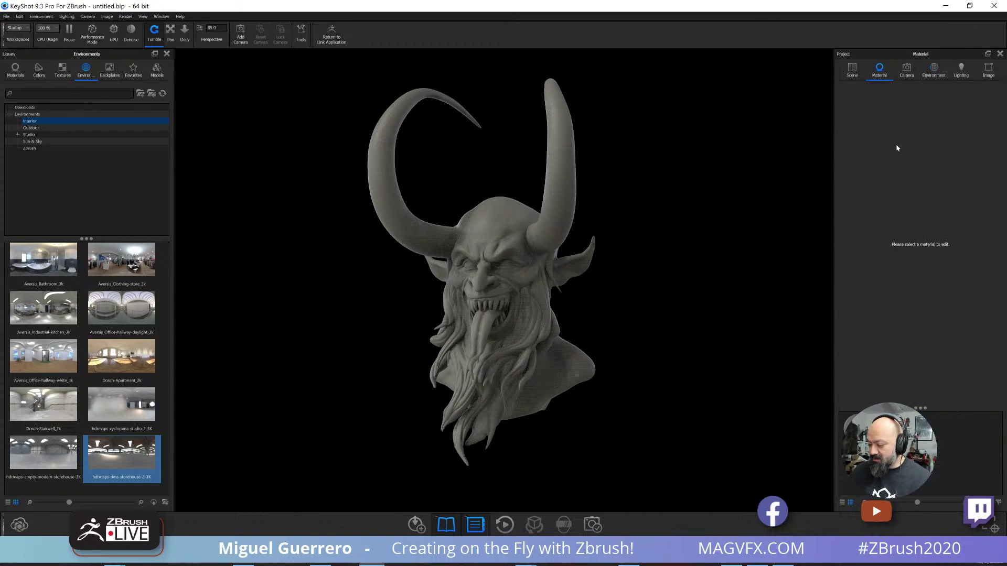
{"action": "double_click", "coordinate": [860, 432]}
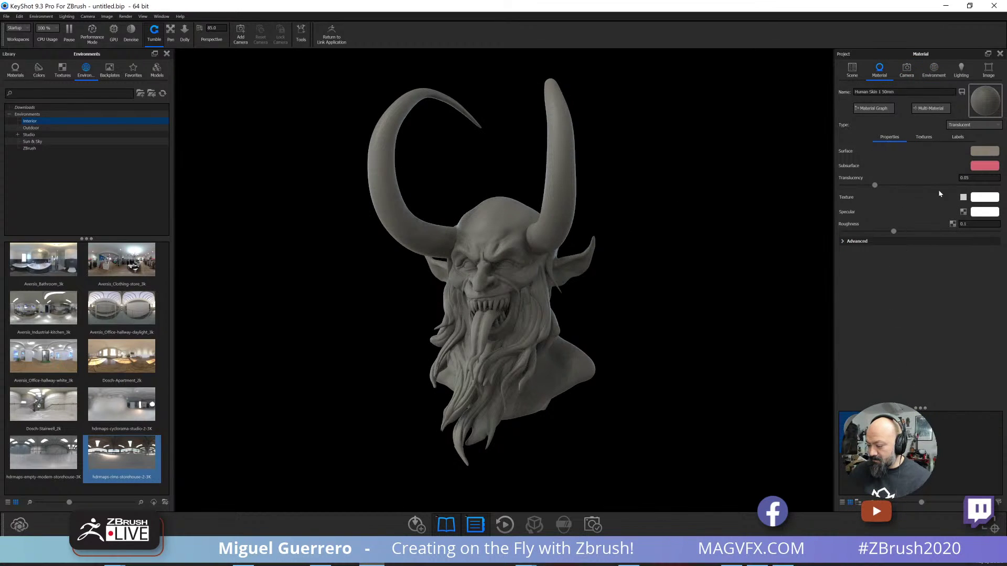
{"action": "left_click", "coordinate": [967, 178]}
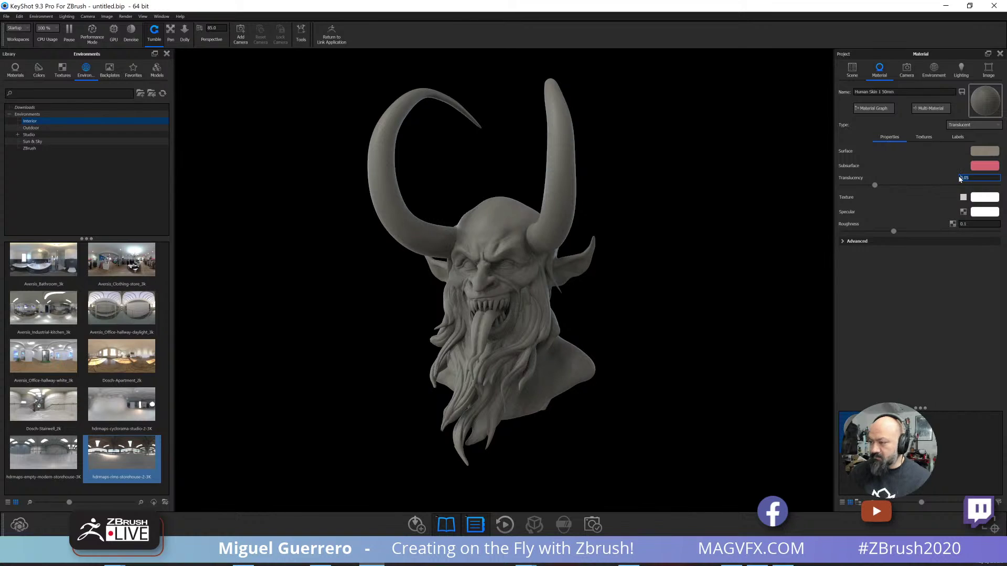
{"action": "type", "text": "3"}
{"action": "key", "text": "Return"}
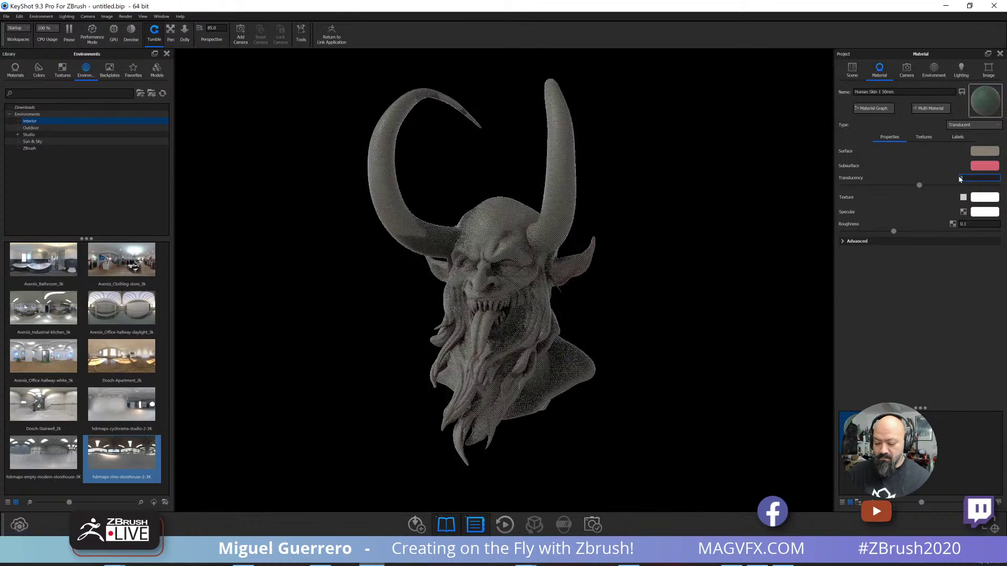
{"action": "type", "text": "2"}
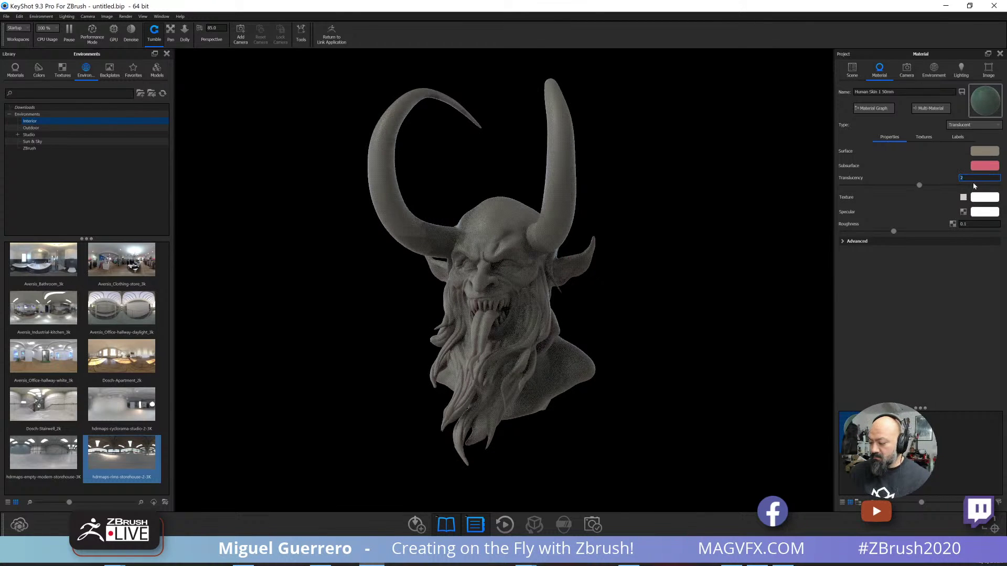
{"action": "key", "text": "Delete"}
{"action": "type", "text": "5"}
{"action": "key", "text": "Return"}
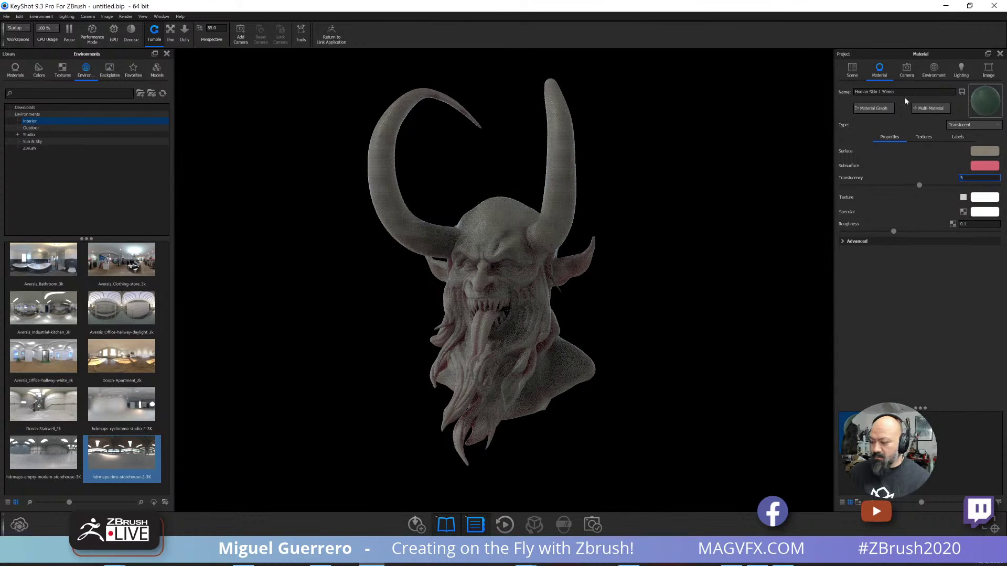
Use the lighting environment as the background instead of the solid color, and check the bust's face up close.
{"action": "left_click", "coordinate": [907, 73]}
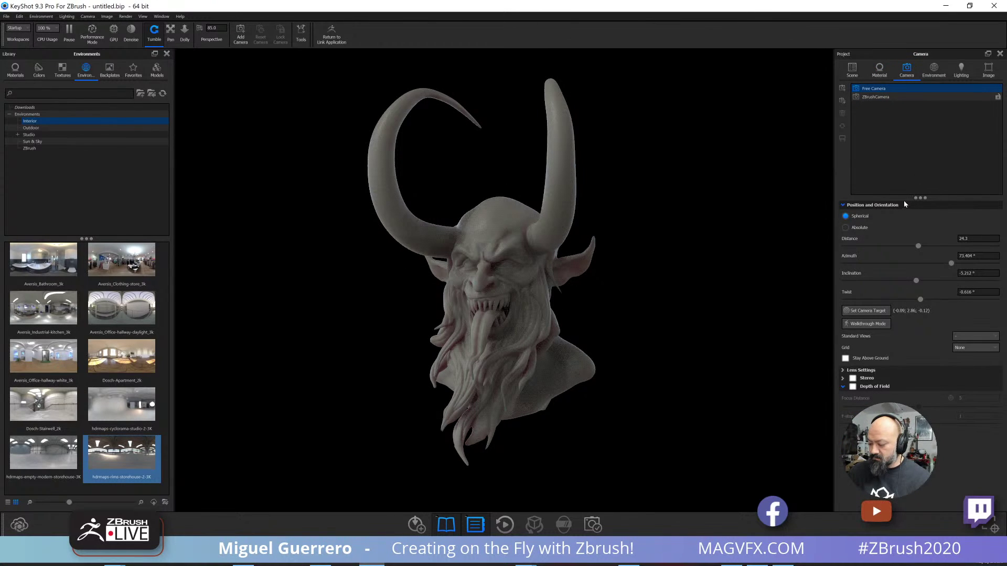
{"action": "left_click", "coordinate": [934, 71]}
{"action": "left_click", "coordinate": [845, 359]}
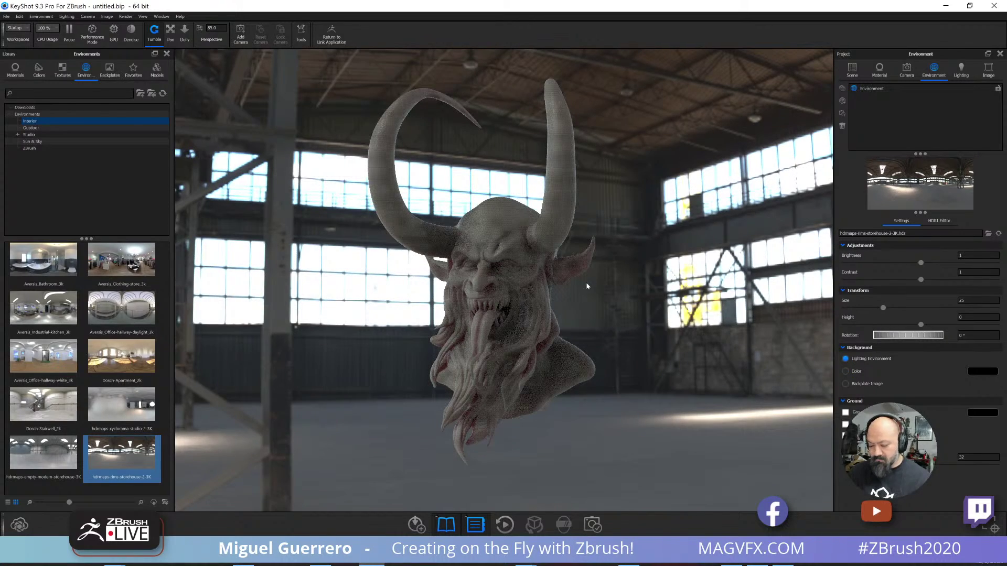
{"action": "scroll", "coordinate": [586, 285], "scroll_direction": "down", "scroll_amount": 3}
{"action": "scroll", "coordinate": [586, 285], "scroll_direction": "up", "scroll_amount": 5}
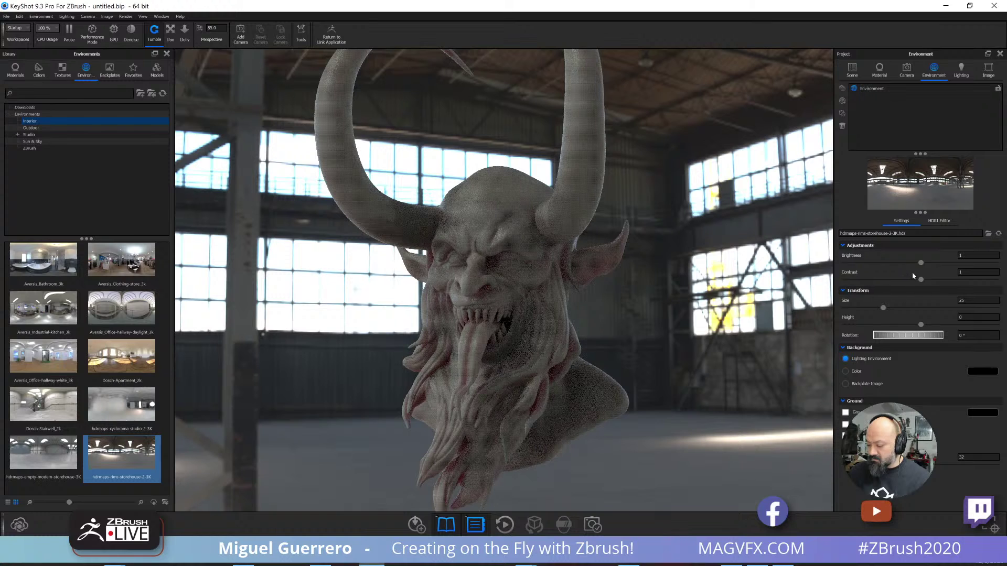
Raise the environment contrast to 1.22 and lower the translucency of the Human Skin 1 50mm material.
{"action": "left_click_drag", "start_coordinate": [921, 279], "coordinate": [938, 280]}
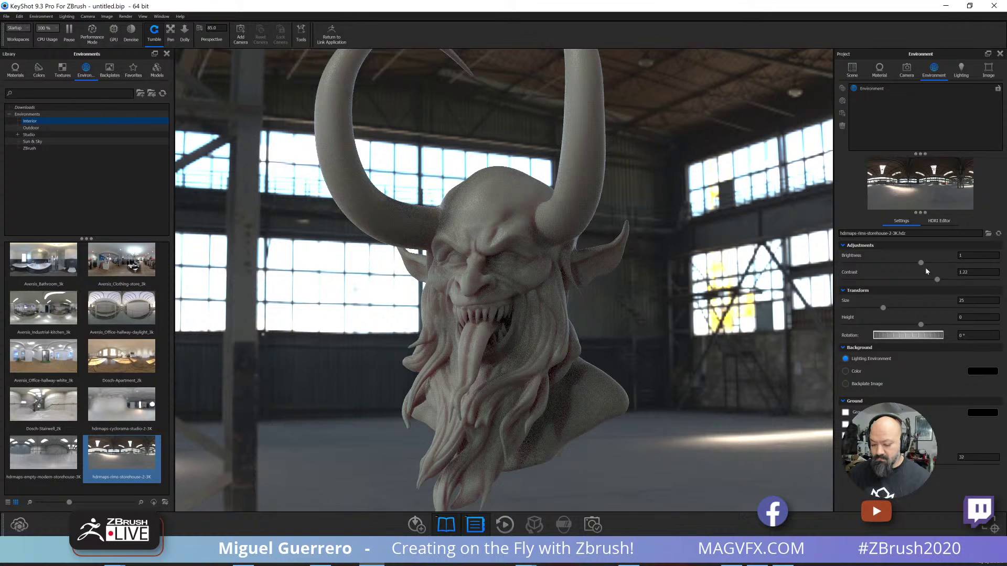
{"action": "left_click", "coordinate": [886, 70]}
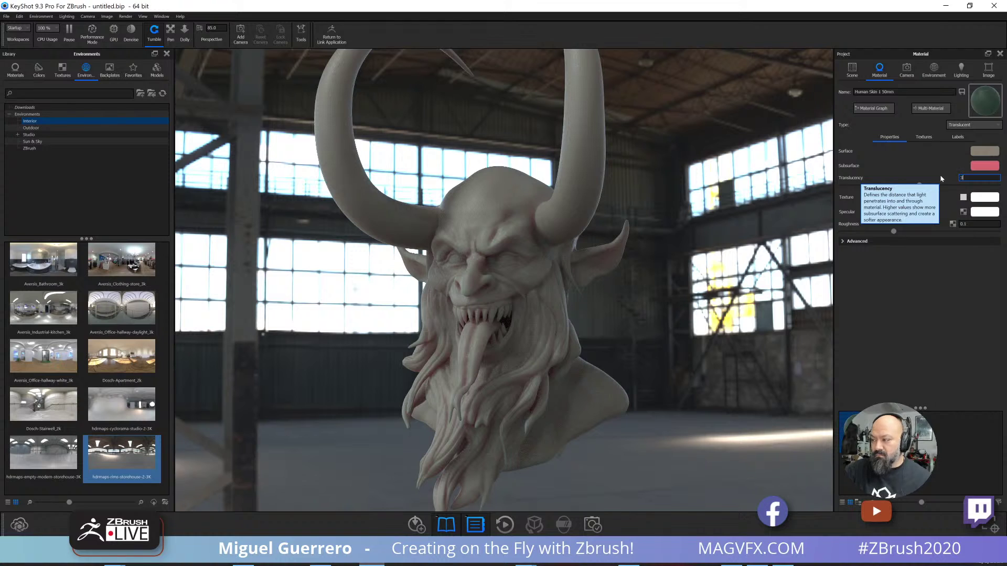
{"action": "key", "text": "Return"}
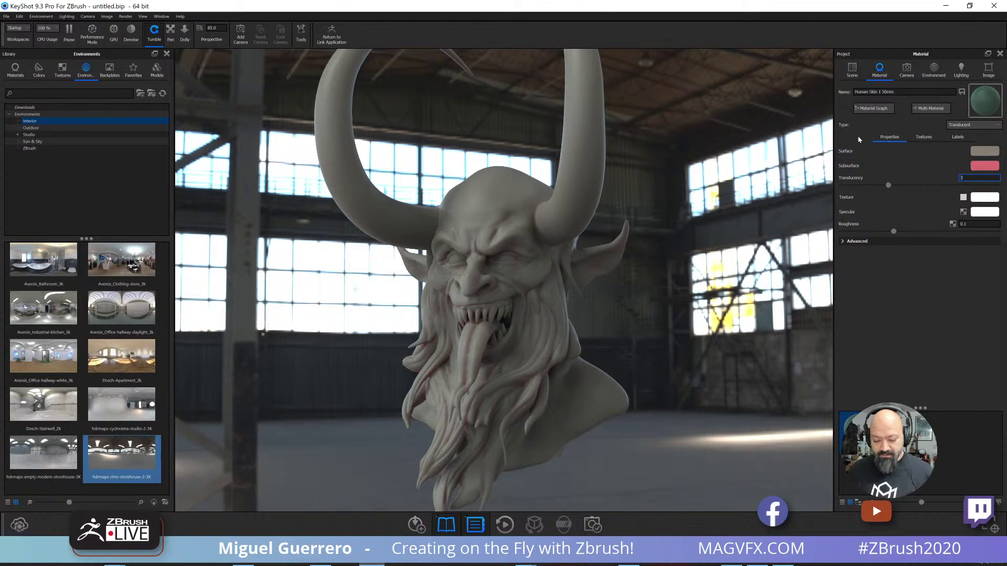
Try the interior office-hallway-daylight environment on the bust, and return to the hdrmaps storehouse-2-3K one.
{"action": "left_click", "coordinate": [121, 299]}
{"action": "left_click_drag", "start_coordinate": [122, 299], "coordinate": [330, 336]}
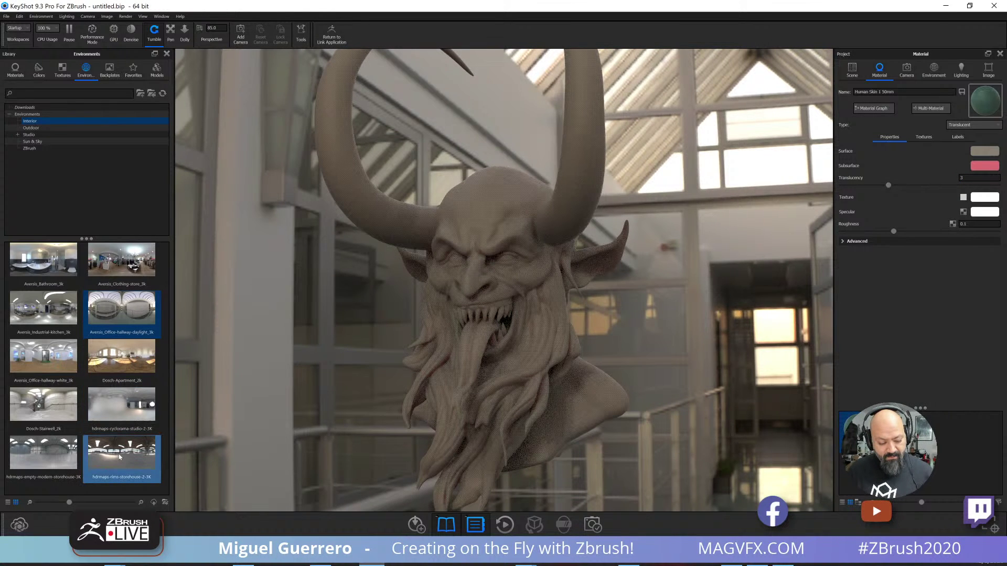
{"action": "left_click_drag", "start_coordinate": [119, 458], "coordinate": [232, 423]}
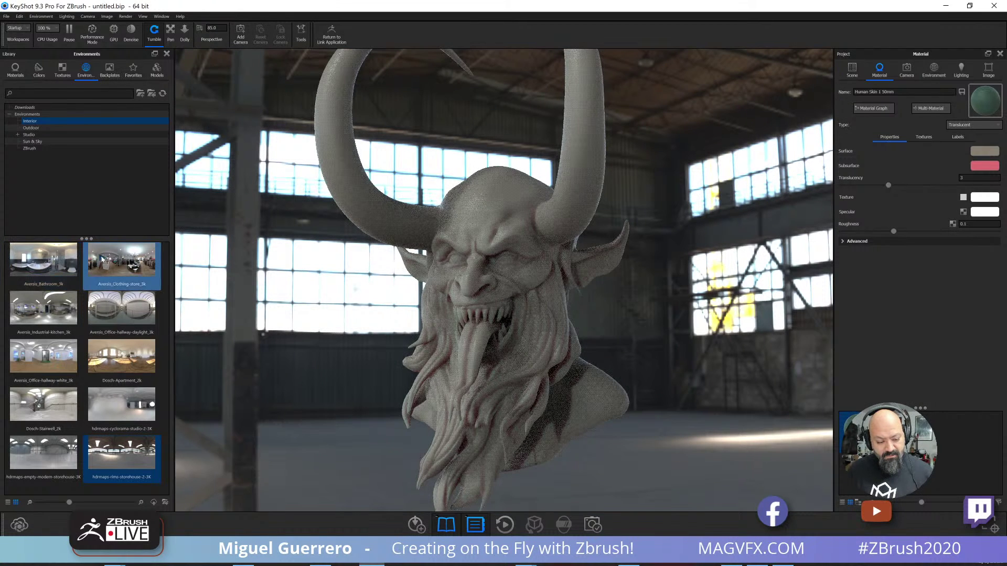
Try the outdoor industrial-port-old and hdrmaps sports-hall-in-the-shadow environments on the bust.
{"action": "left_click", "coordinate": [30, 128]}
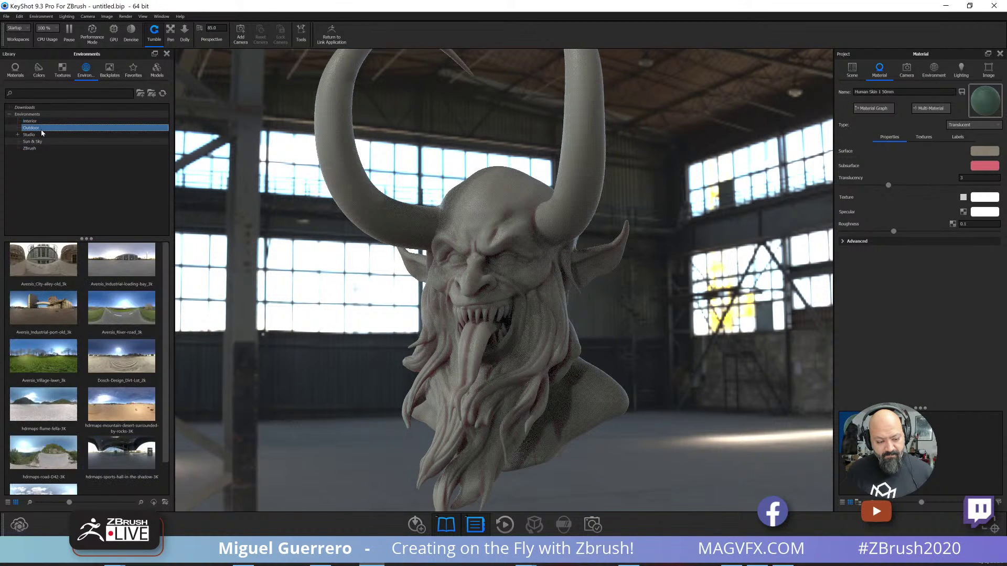
{"action": "left_click_drag", "start_coordinate": [68, 303], "coordinate": [341, 322]}
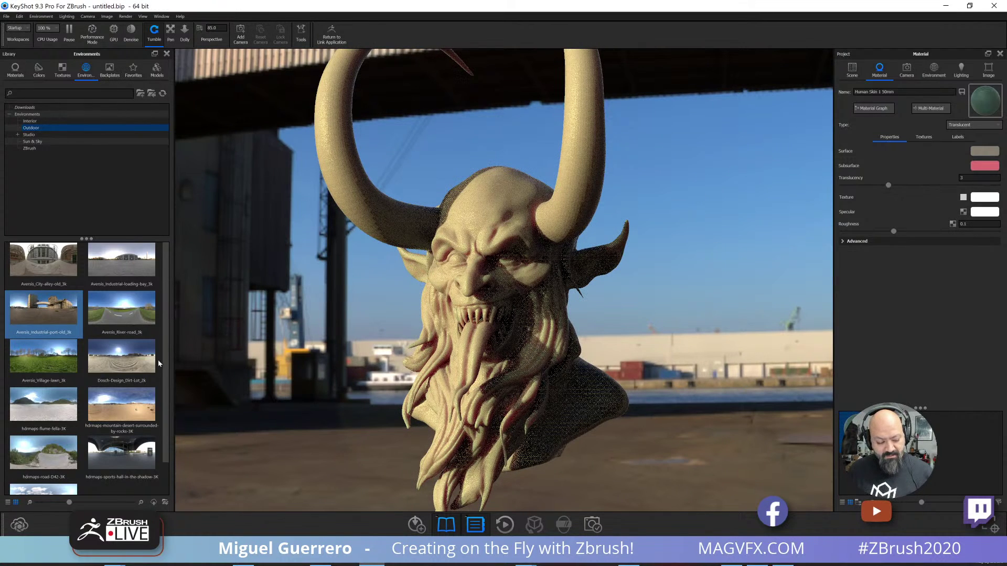
{"action": "scroll", "coordinate": [132, 374], "scroll_direction": "down", "scroll_amount": 1}
{"action": "left_click_drag", "start_coordinate": [121, 419], "coordinate": [235, 409]}
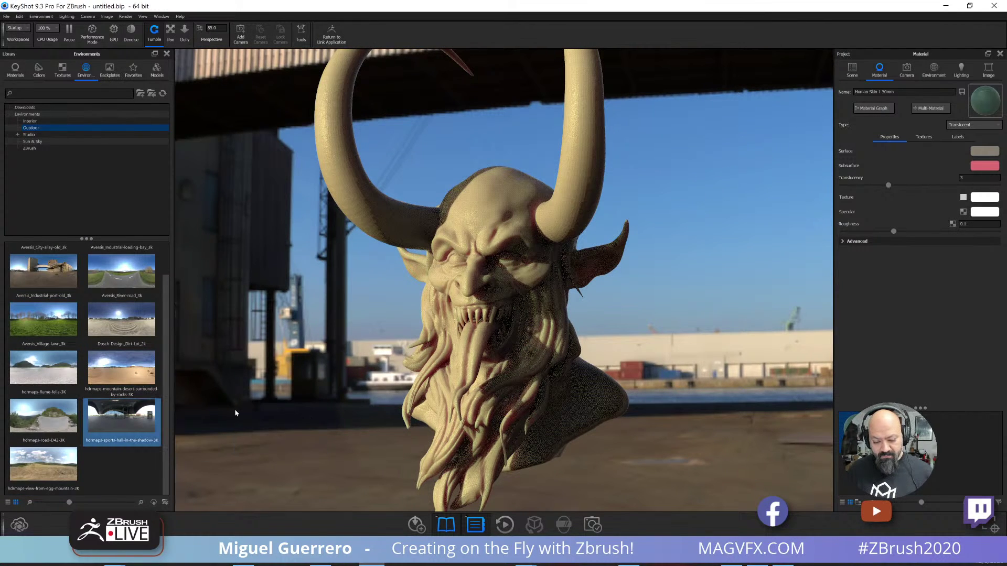
Light the bust with the pixologic_tv_center_3 environment from the ZBrush set, and rotate it so the dark screened door sits behind the head.
{"action": "left_click", "coordinate": [35, 149]}
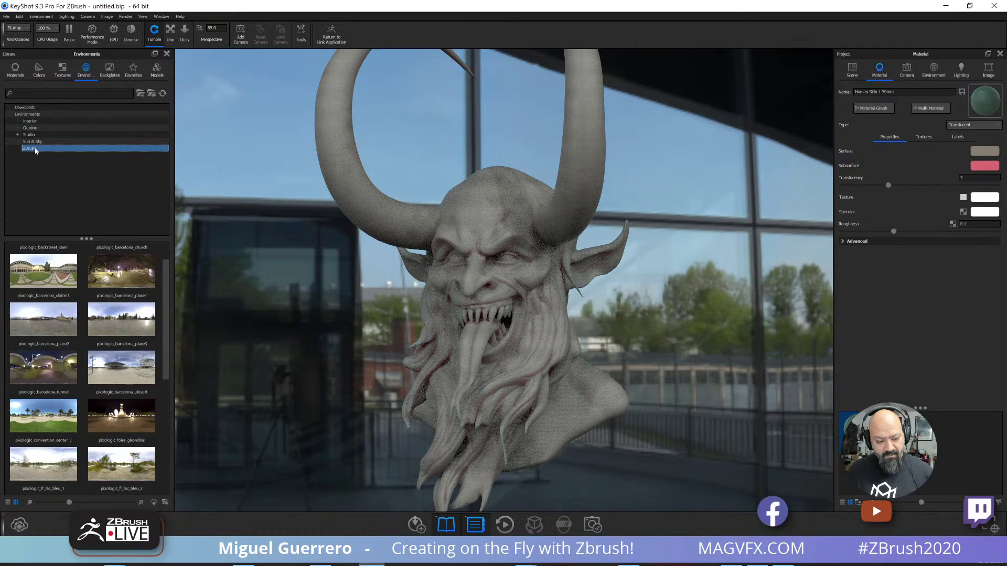
{"action": "scroll", "coordinate": [83, 444], "scroll_direction": "down", "scroll_amount": 5}
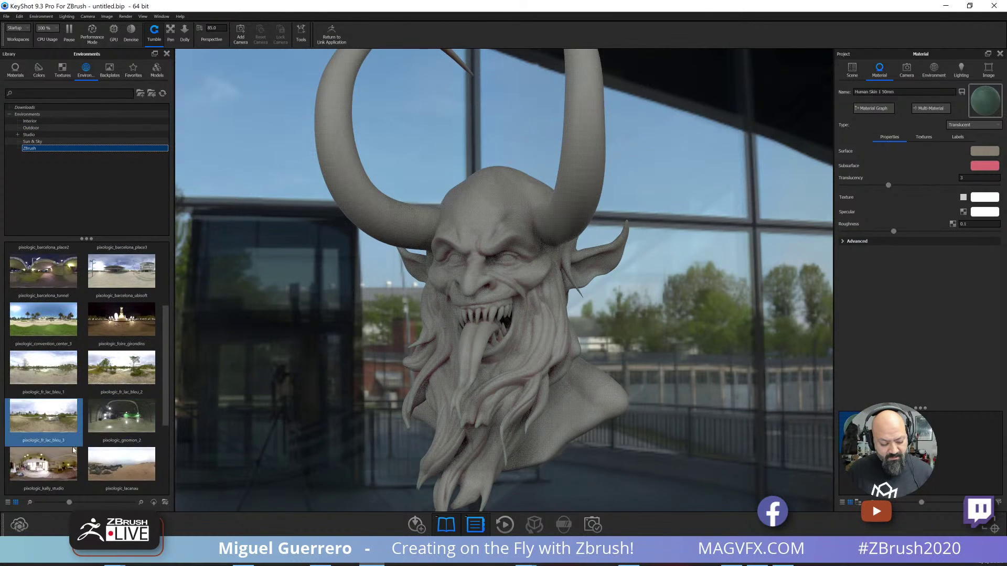
{"action": "left_click_drag", "start_coordinate": [150, 459], "coordinate": [262, 441]}
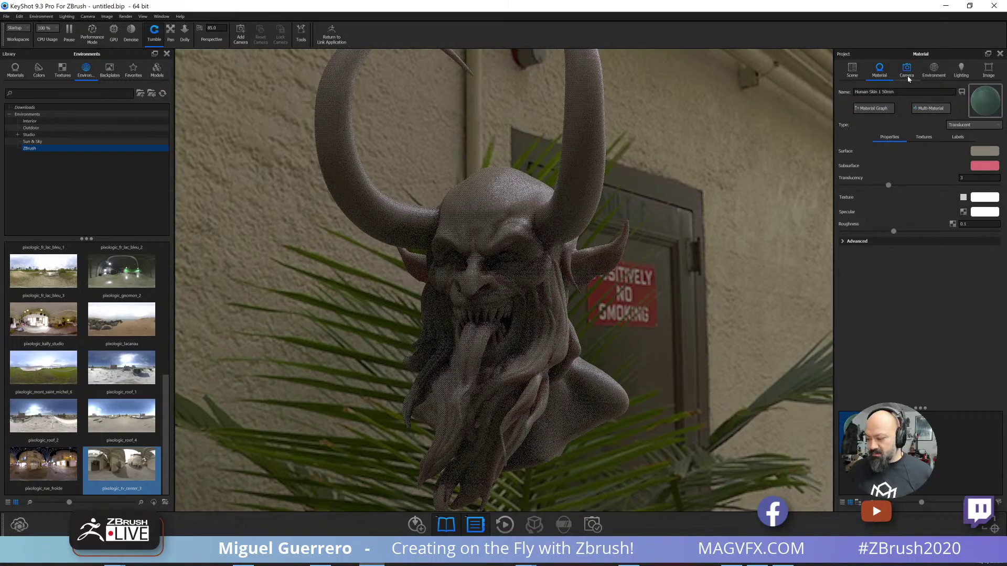
{"action": "left_click", "coordinate": [908, 73]}
{"action": "left_click", "coordinate": [930, 74]}
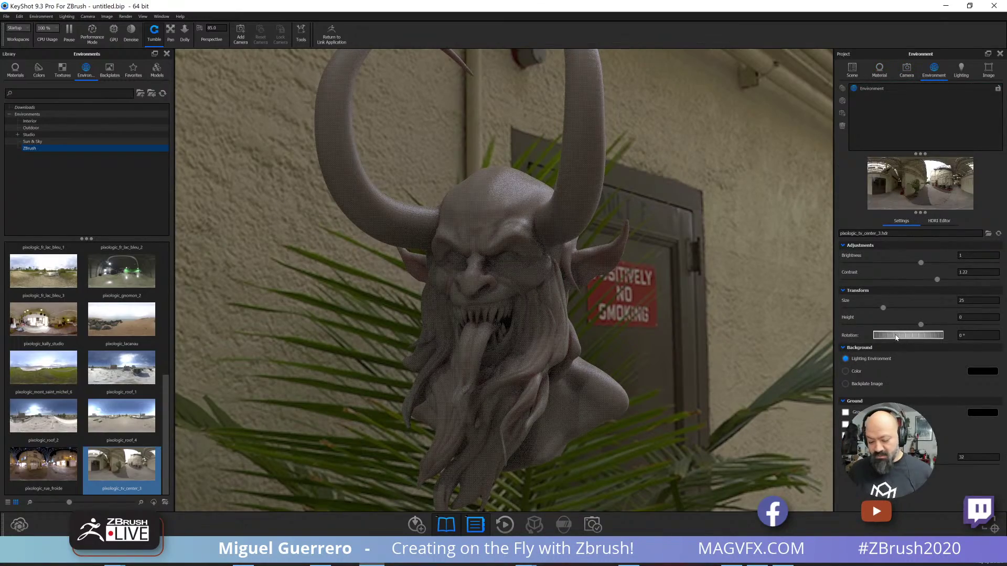
{"action": "left_click_drag", "start_coordinate": [898, 338], "coordinate": [957, 341]}
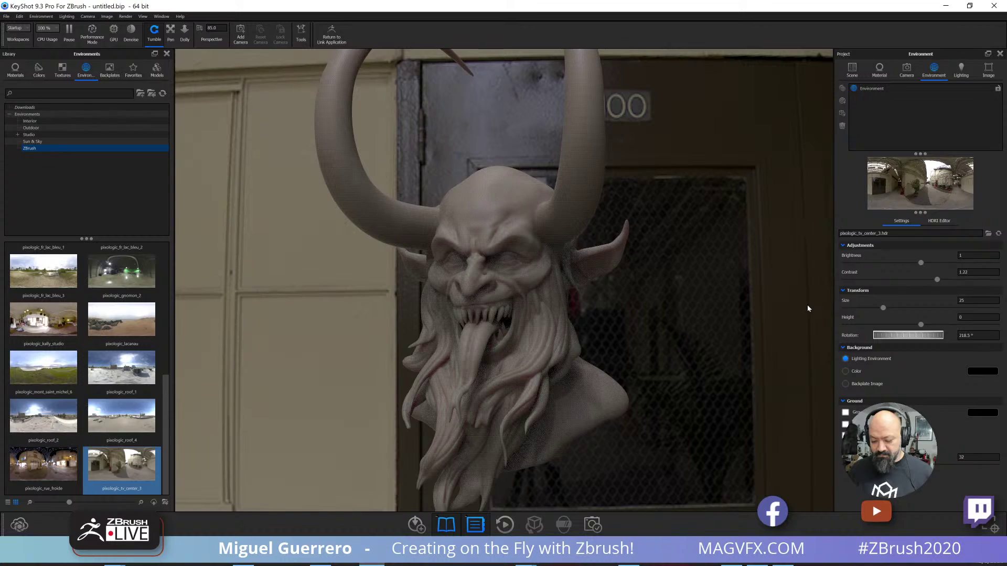
Examine the lighting on the bust from the side, three-quarter and front views.
{"action": "left_click_drag", "start_coordinate": [661, 291], "coordinate": [533, 277]}
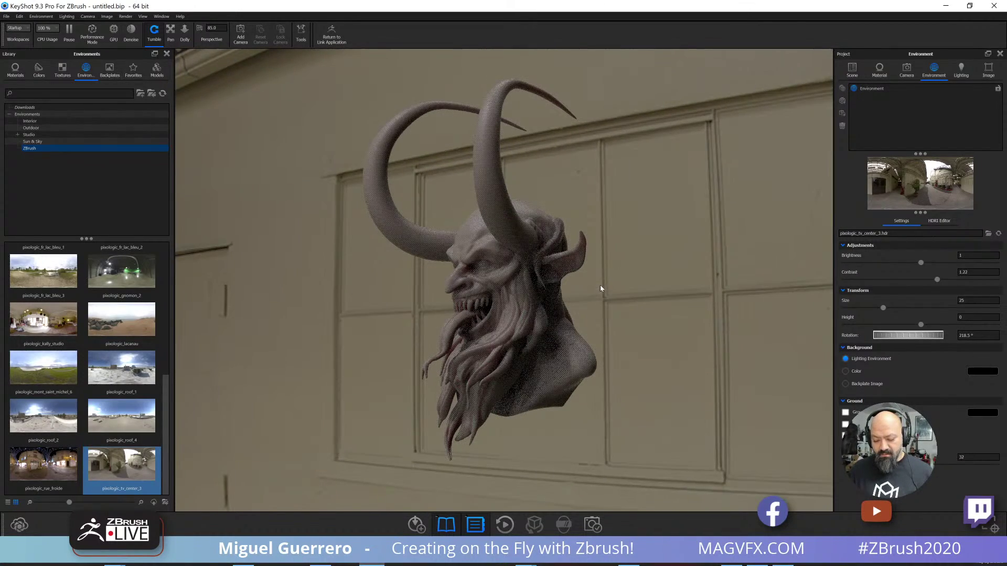
{"action": "left_click_drag", "start_coordinate": [602, 285], "coordinate": [634, 276]}
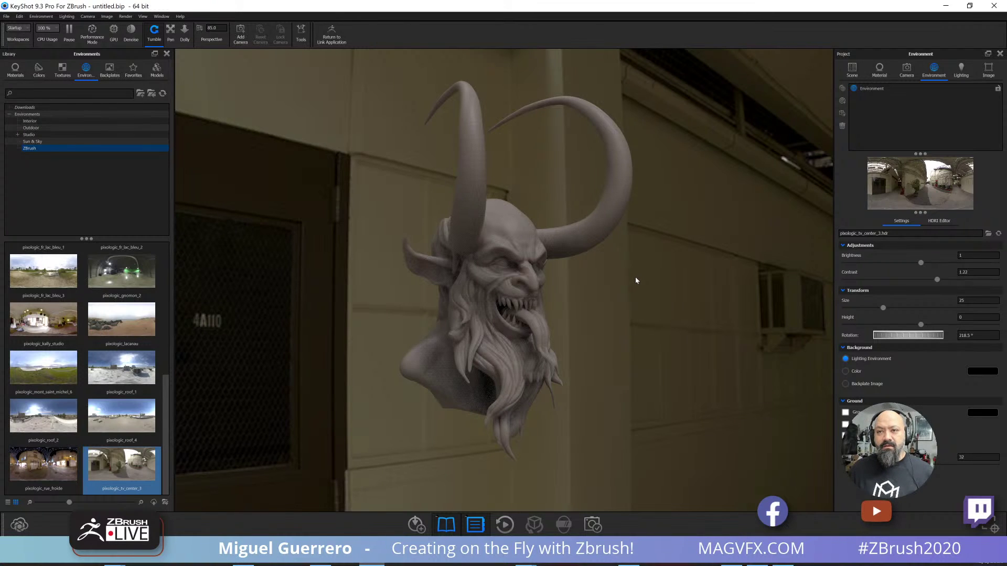
{"action": "left_click_drag", "start_coordinate": [634, 275], "coordinate": [552, 273]}
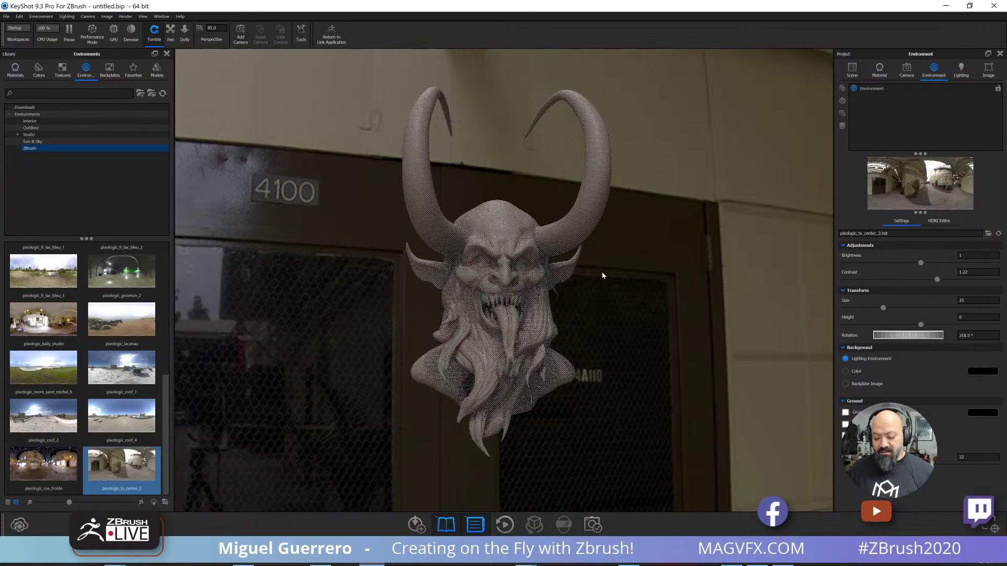
{"action": "scroll", "coordinate": [602, 275], "scroll_direction": "down", "scroll_amount": 2}
{"action": "scroll", "coordinate": [602, 276], "scroll_direction": "up", "scroll_amount": 2}
{"action": "scroll", "coordinate": [602, 275], "scroll_direction": "up", "scroll_amount": 1}
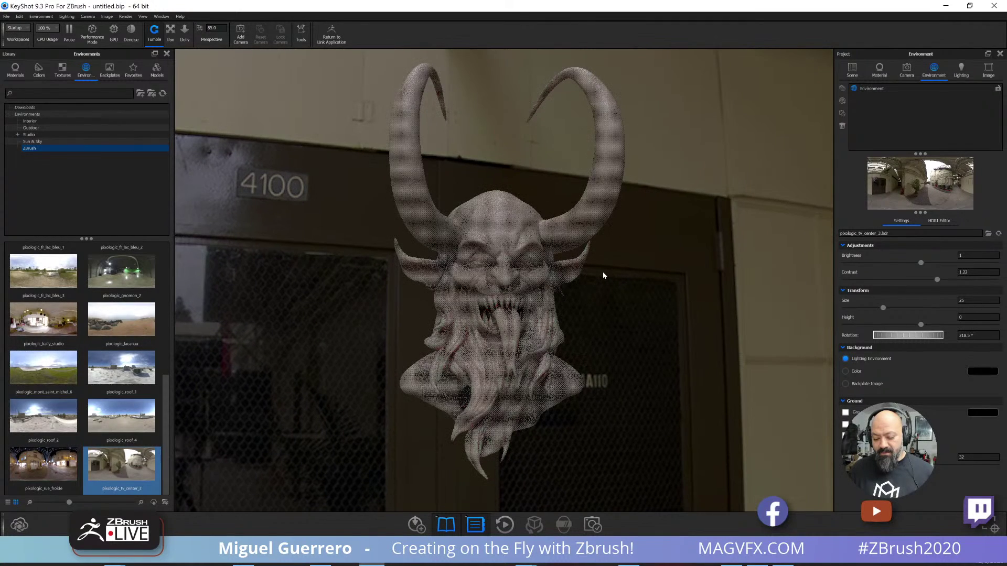